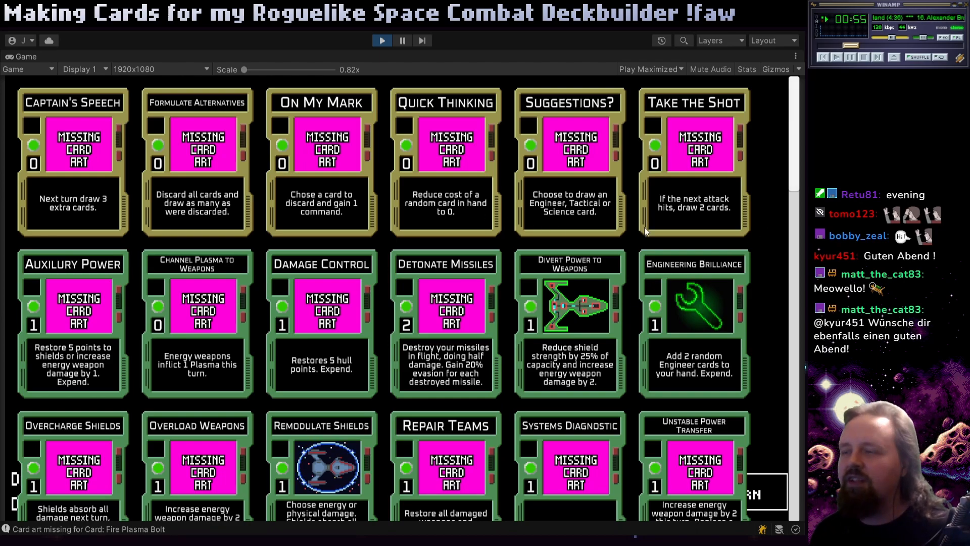
# - Look through the full card list from the Captain's Speech row to the Repair card and return to the start
pyautogui.moveTo(795, 160); pyautogui.dragTo(789, 178)
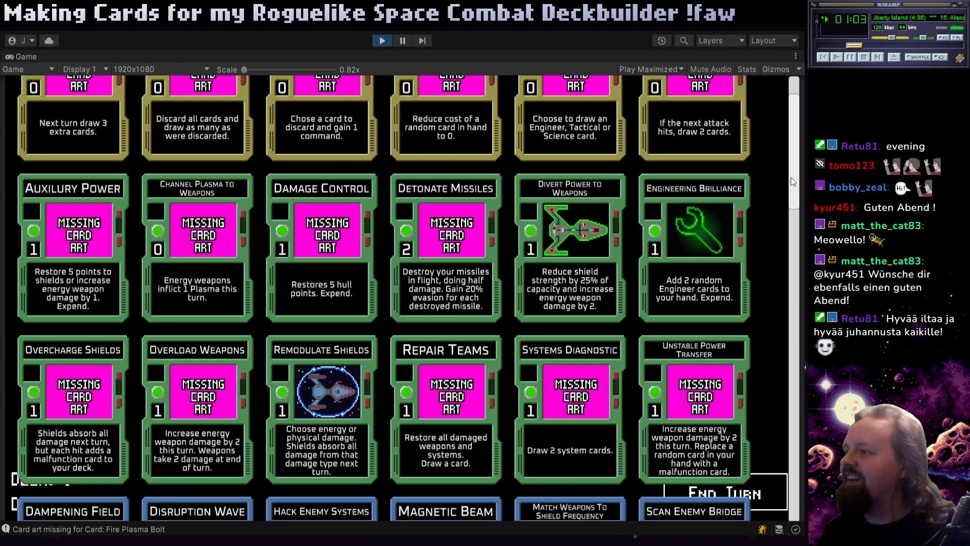
pyautogui.moveTo(791, 180); pyautogui.dragTo(789, 224)
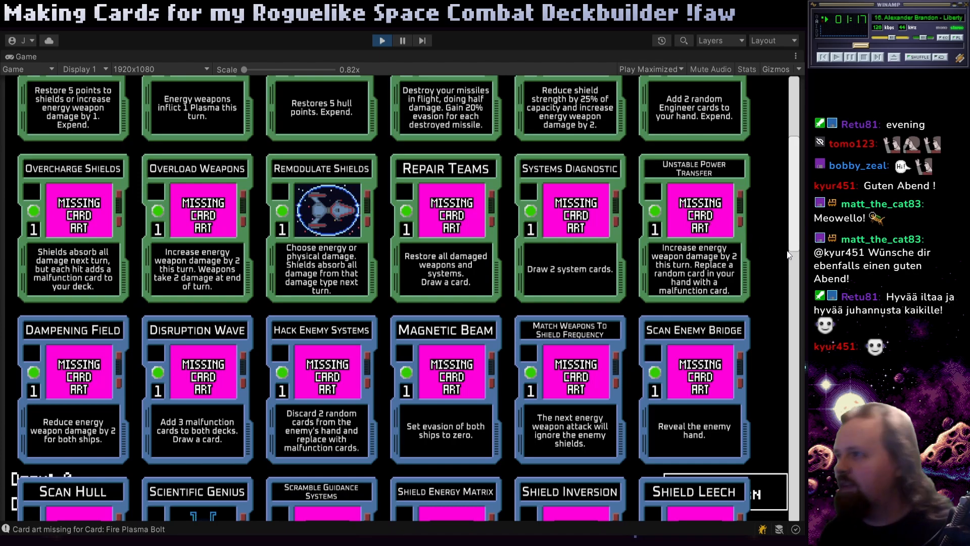
pyautogui.moveTo(792, 248); pyautogui.dragTo(791, 182)
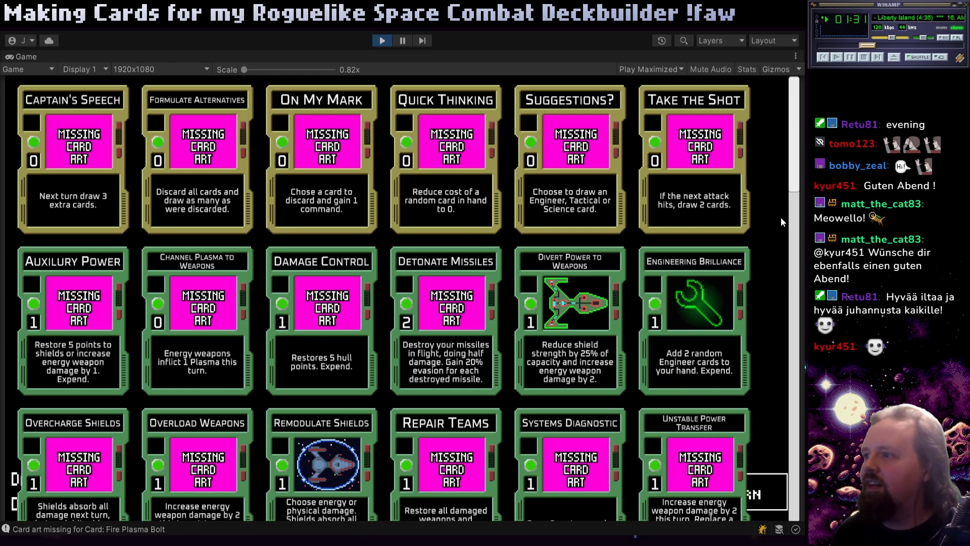
pyautogui.moveTo(791, 171); pyautogui.dragTo(796, 411)
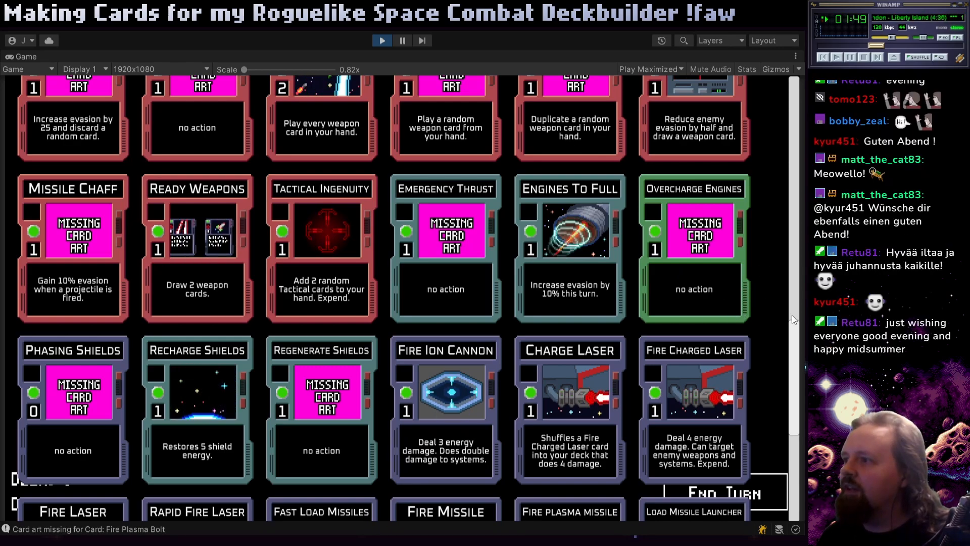
pyautogui.scroll(-5, 797, 328)
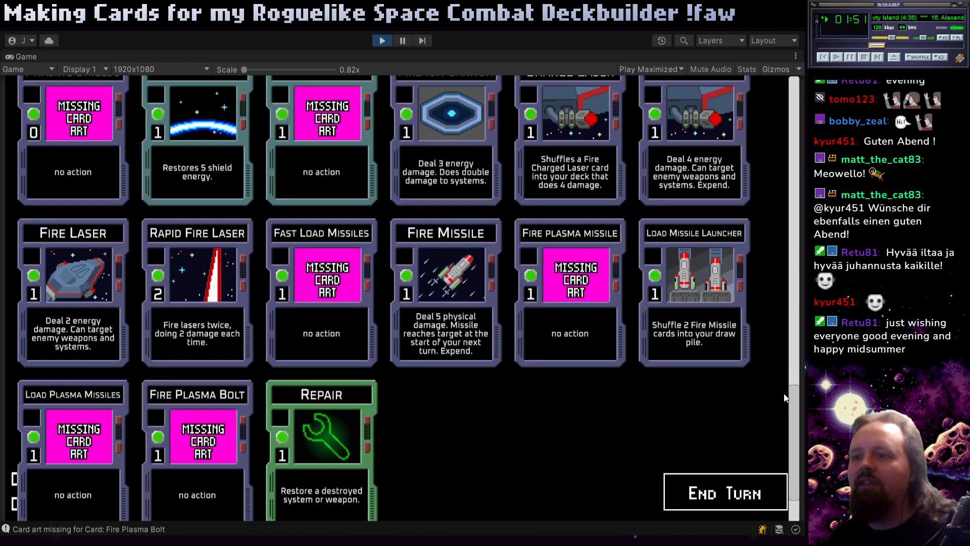
pyautogui.scroll(-1, 785, 398)
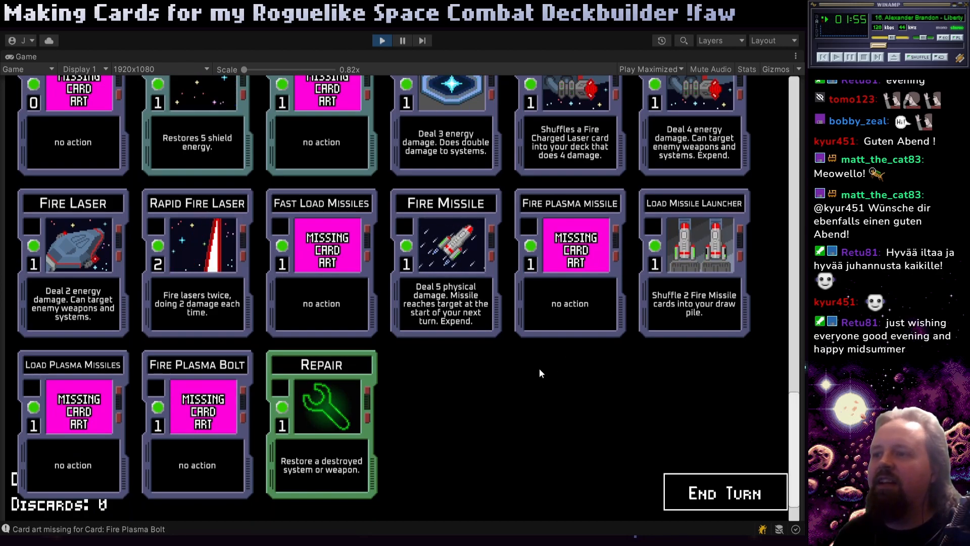
pyautogui.scroll(5, 800, 417)
pyautogui.scroll(10, 793, 231)
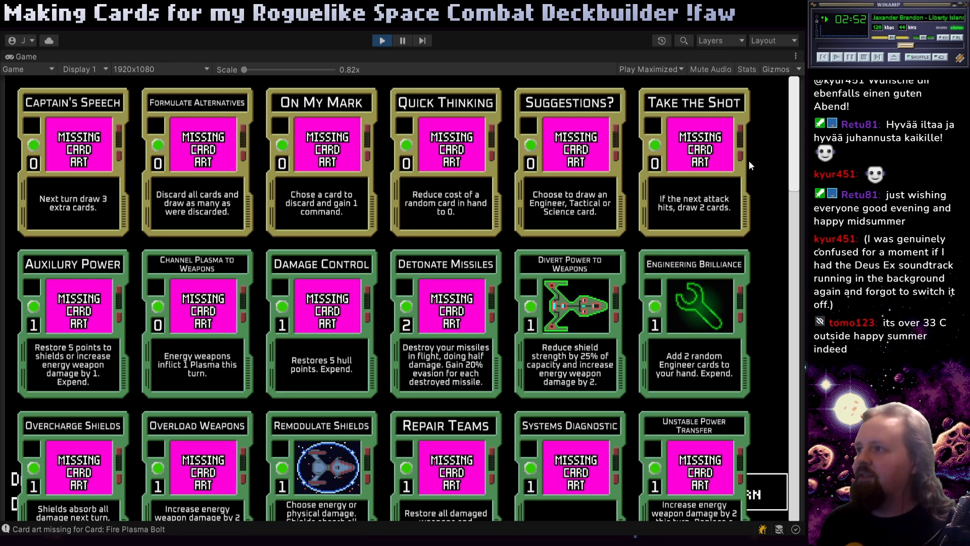
# - Examine the yellow command cards and green engineering cards for missing art and card effects
pyautogui.moveTo(796, 153); pyautogui.dragTo(794, 171)
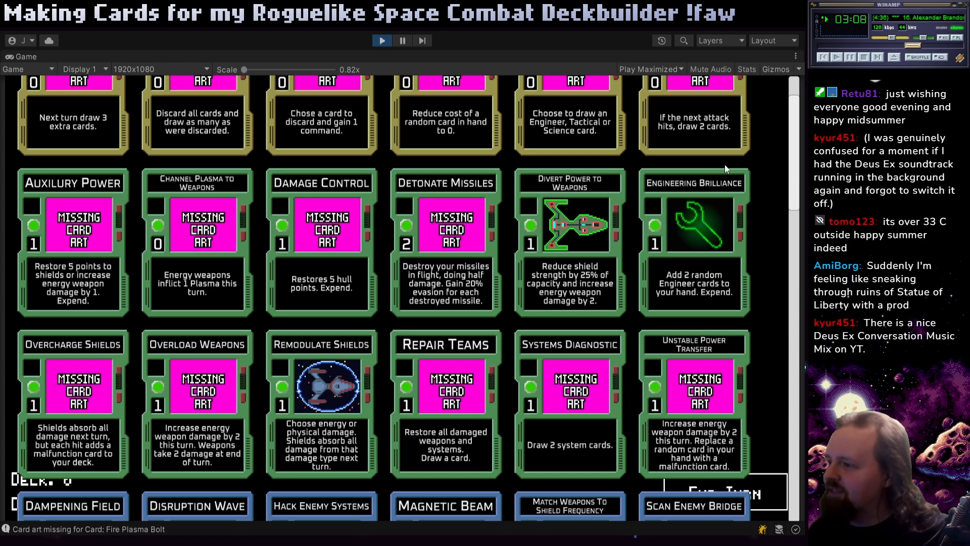
pyautogui.moveTo(793, 183)
pyautogui.mouseDown()
pyautogui.moveTo(791, 211)
pyautogui.moveTo(790, 168)
pyautogui.mouseUp()
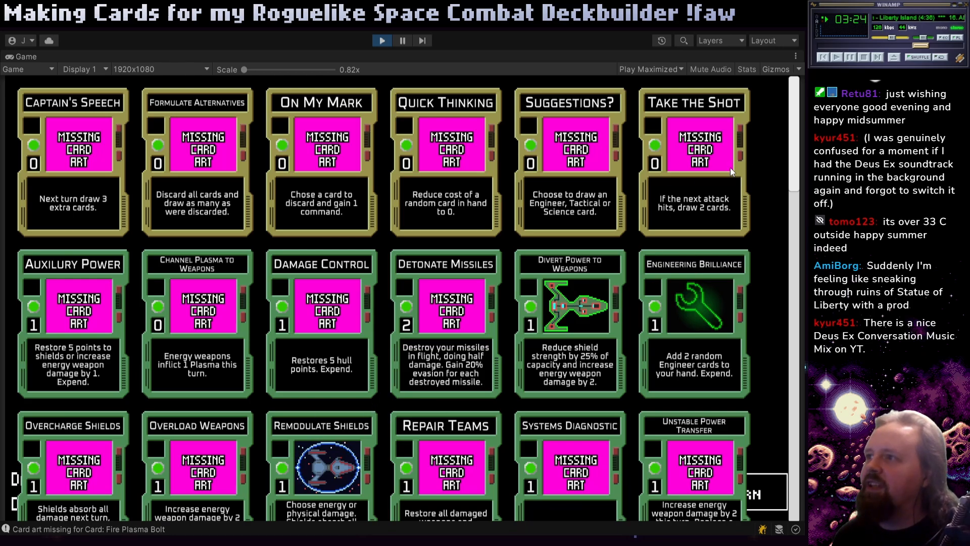
pyautogui.moveTo(790, 154); pyautogui.dragTo(791, 203)
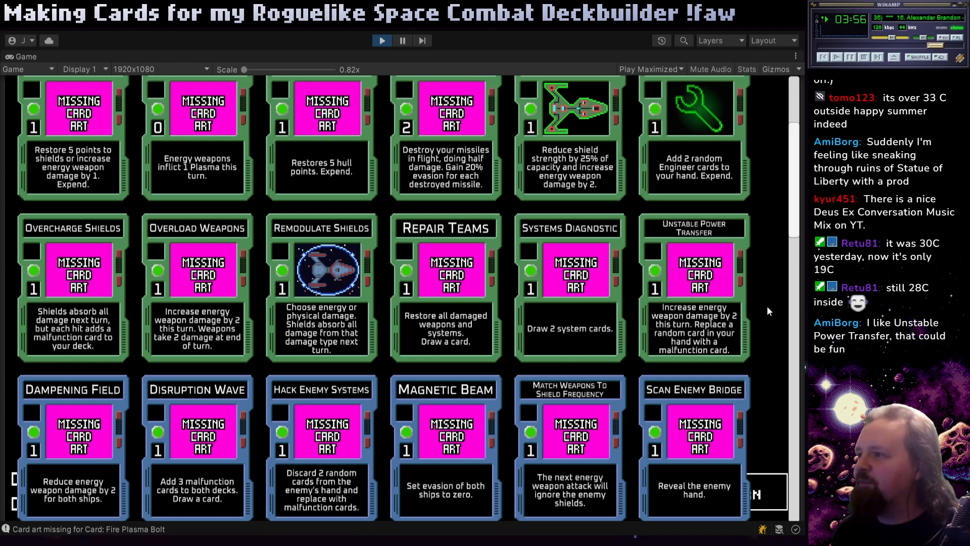
pyautogui.moveTo(797, 222); pyautogui.dragTo(796, 231)
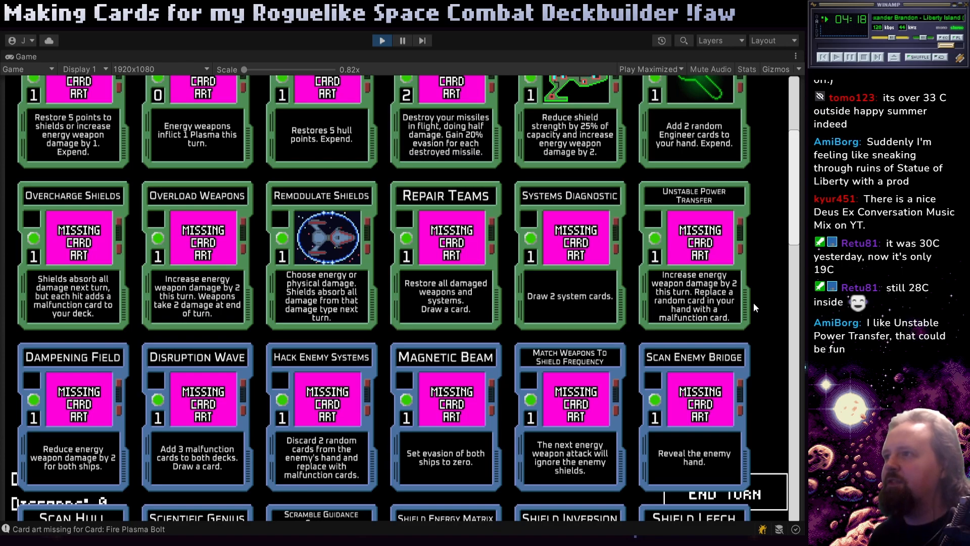
pyautogui.moveTo(791, 238); pyautogui.dragTo(793, 212)
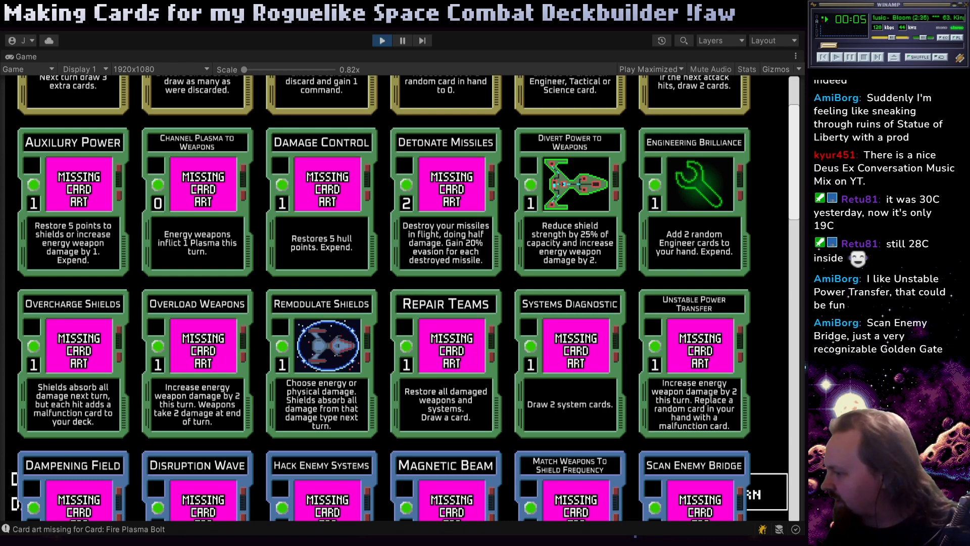
pyautogui.hotkey('ctrl', 'alt', 'Down')
pyautogui.hotkey('ctrl', 'alt', 'Down')
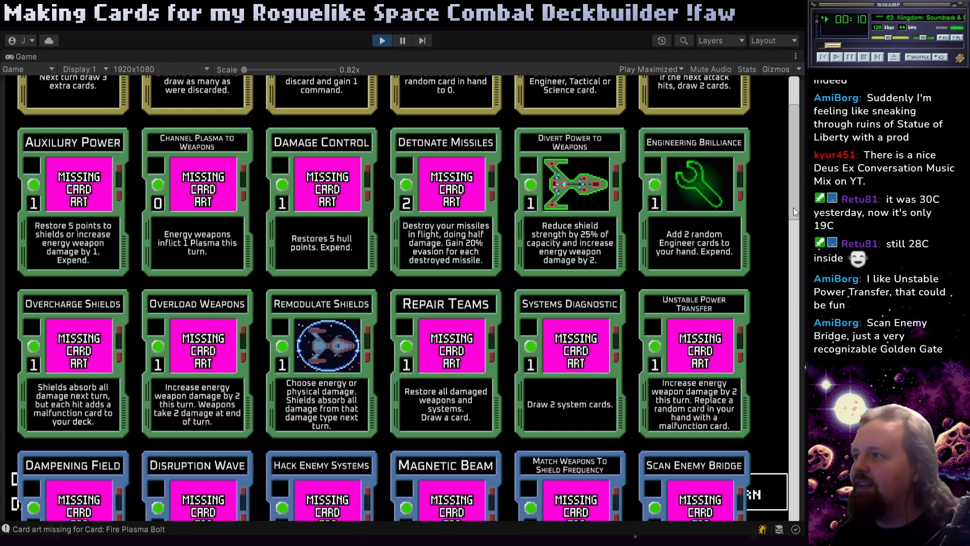
pyautogui.moveTo(793, 208); pyautogui.dragTo(794, 223)
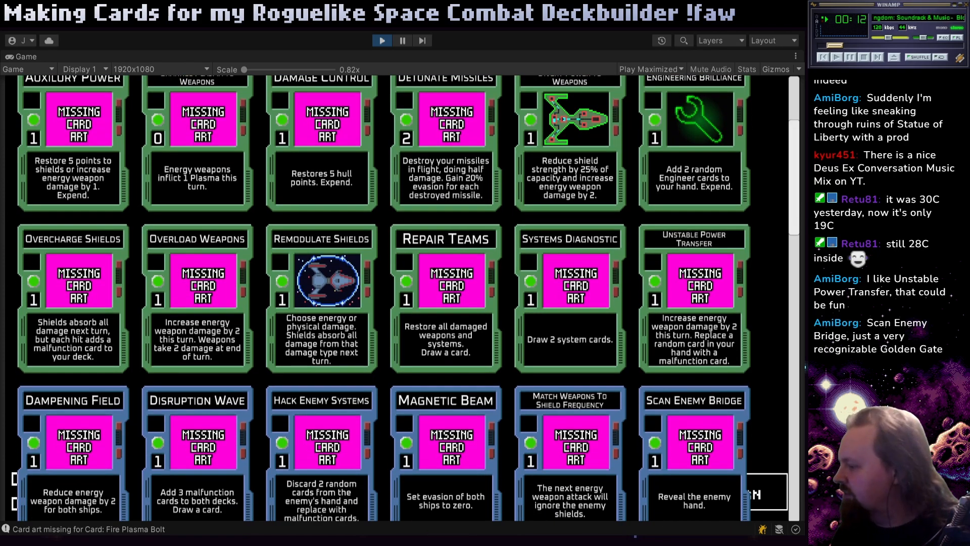
pyautogui.hotkey('ctrl', 'alt', 'Down')
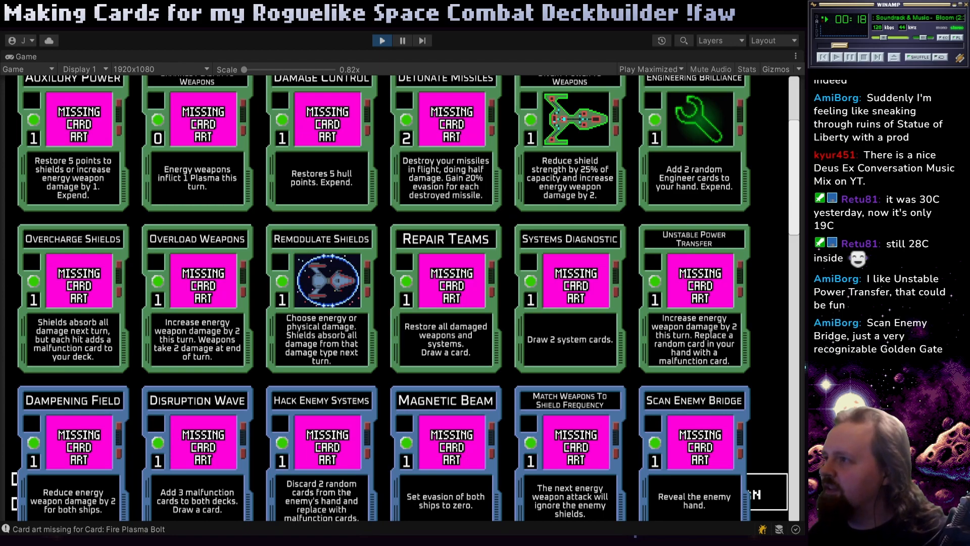
# - Examine the blue science, red tactical and ship system cards, then return to the green engineering cards needing art
pyautogui.scroll(-3, 797, 205)
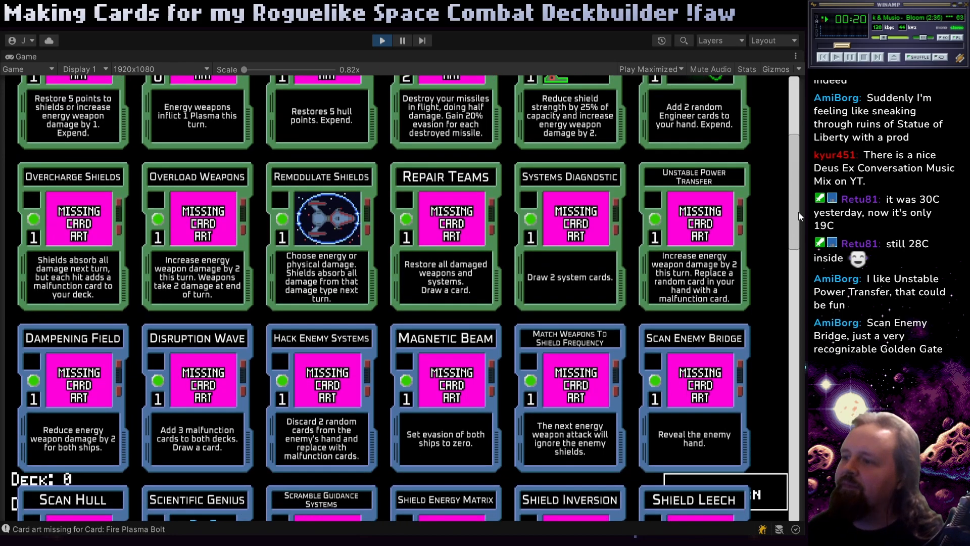
pyautogui.scroll(-6, 797, 222)
pyautogui.scroll(-1, 793, 243)
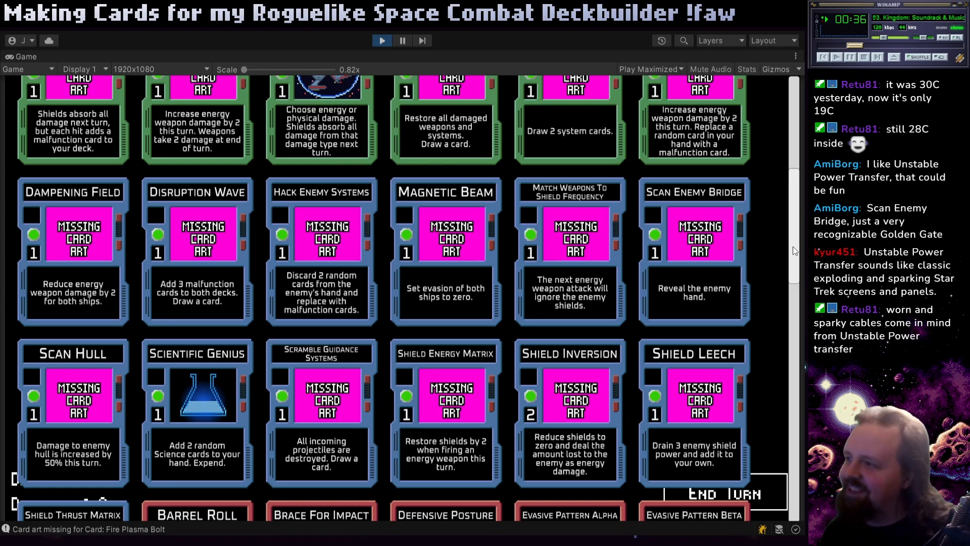
pyautogui.moveTo(793, 247); pyautogui.dragTo(796, 219)
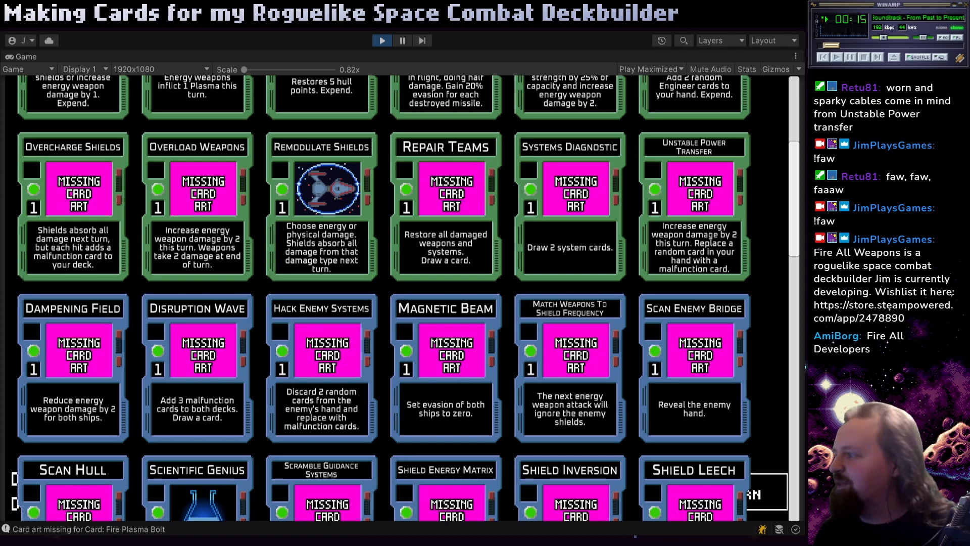
pyautogui.moveTo(792, 236); pyautogui.dragTo(790, 255)
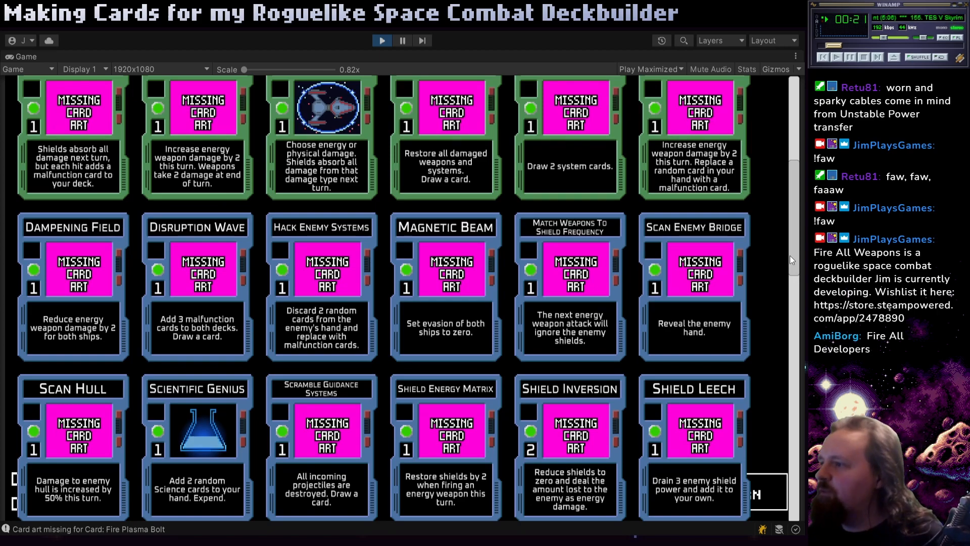
pyautogui.moveTo(790, 256); pyautogui.dragTo(791, 321)
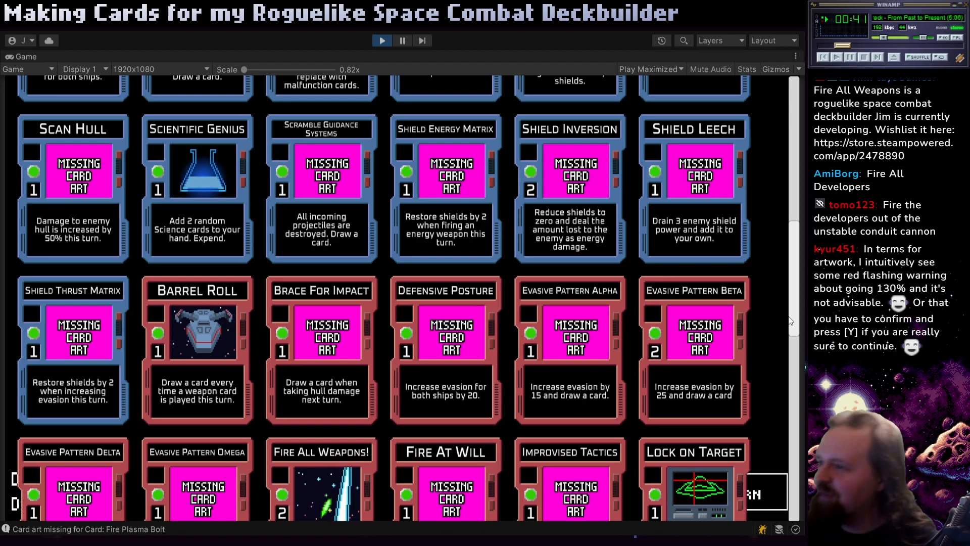
pyautogui.moveTo(795, 313); pyautogui.dragTo(773, 404)
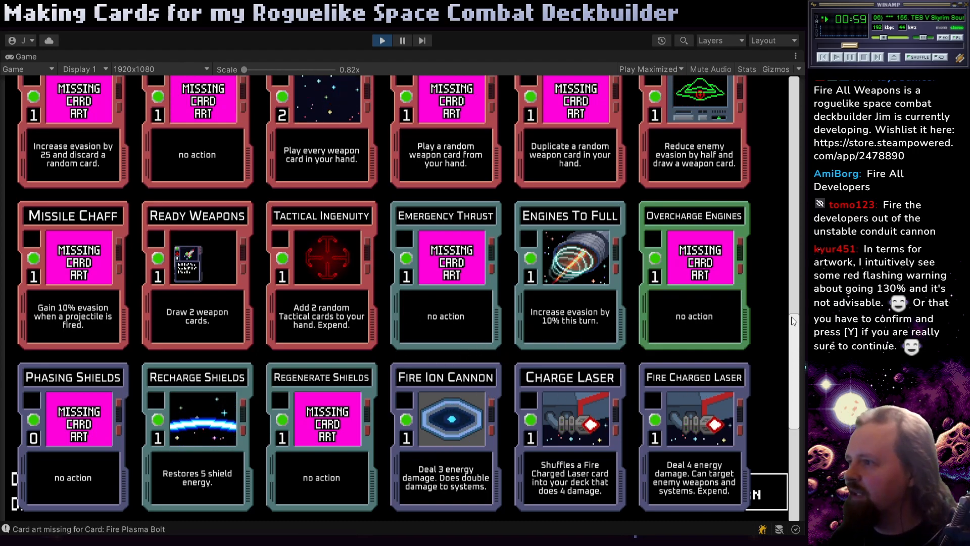
pyautogui.moveTo(795, 325); pyautogui.dragTo(797, 108)
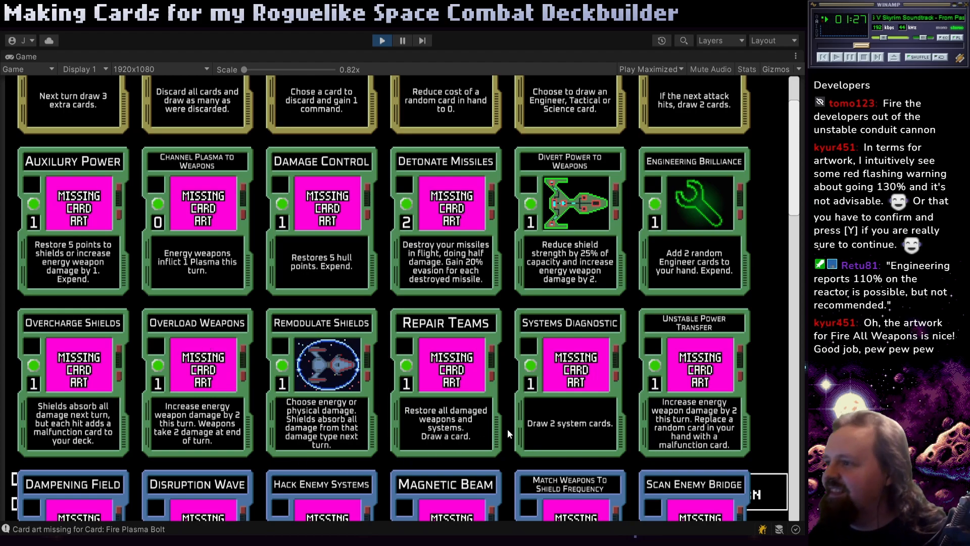
pyautogui.moveTo(794, 188); pyautogui.dragTo(792, 153)
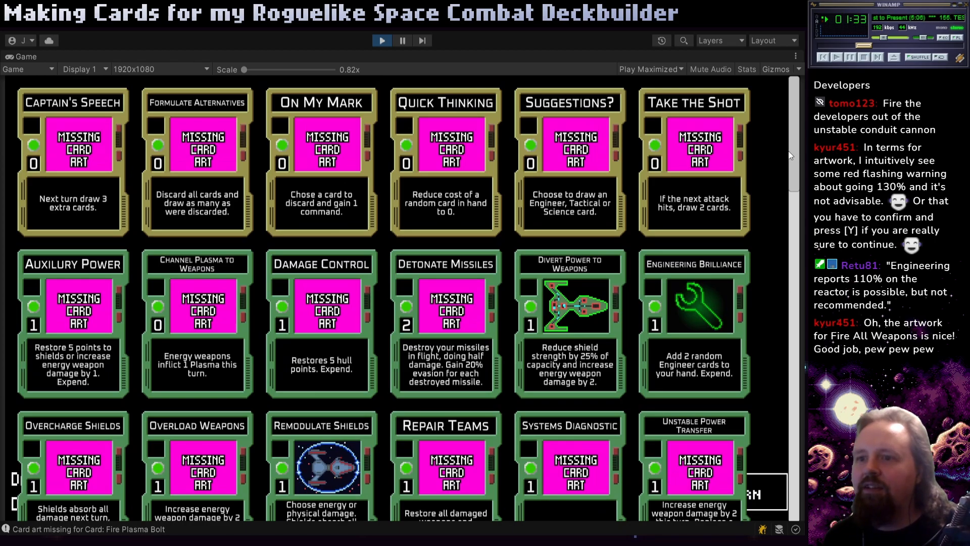
pyautogui.moveTo(787, 162); pyautogui.dragTo(785, 218)
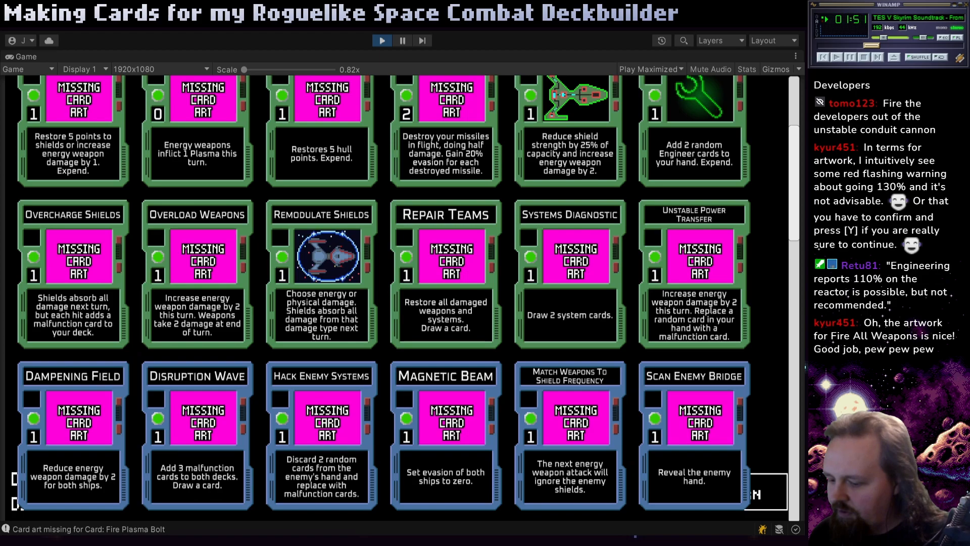
# - Switch to Aseprite and view the existing Divert Power and Remodulate Shields card art for reference
pyautogui.hotkey('alt', 'Tab')
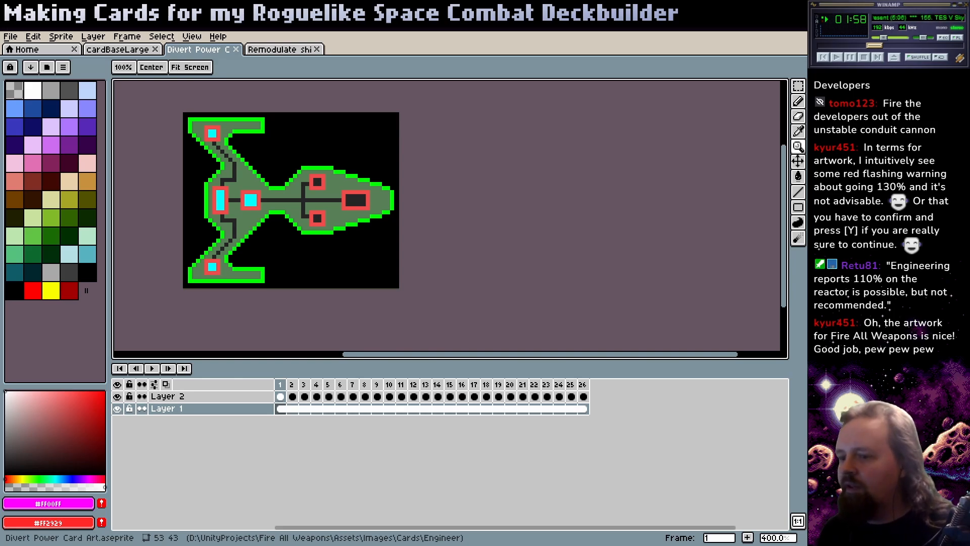
pyautogui.moveTo(387, 218); pyautogui.dragTo(435, 237)
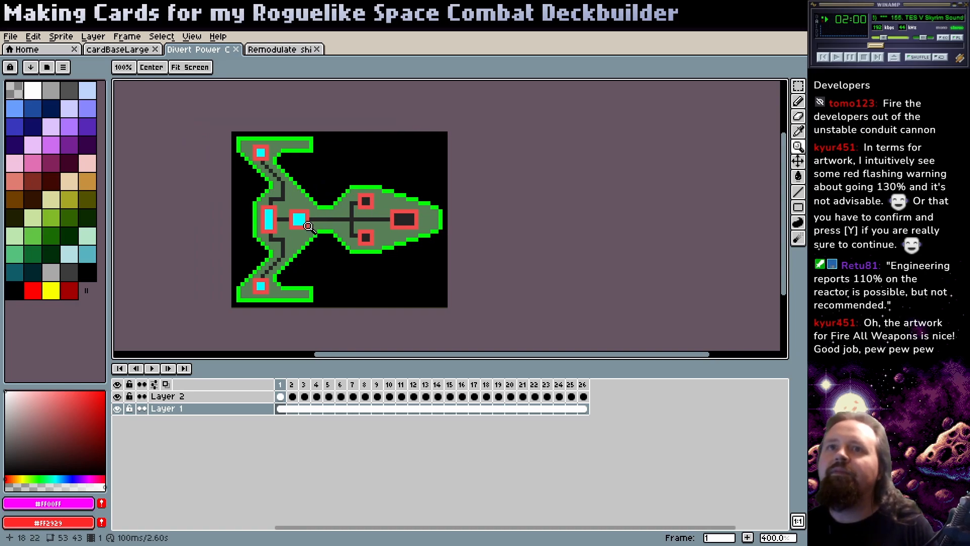
pyautogui.click(278, 49)
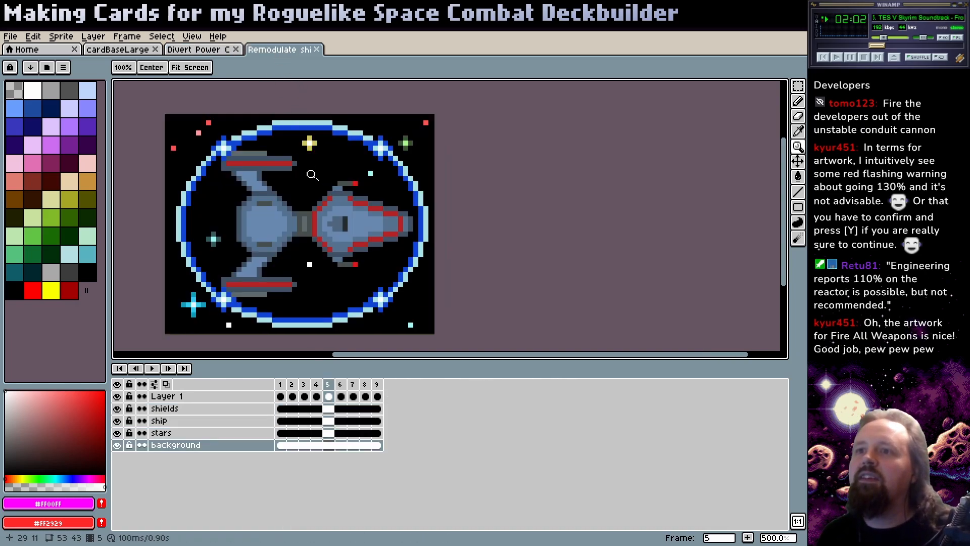
pyautogui.moveTo(272, 196); pyautogui.dragTo(310, 194)
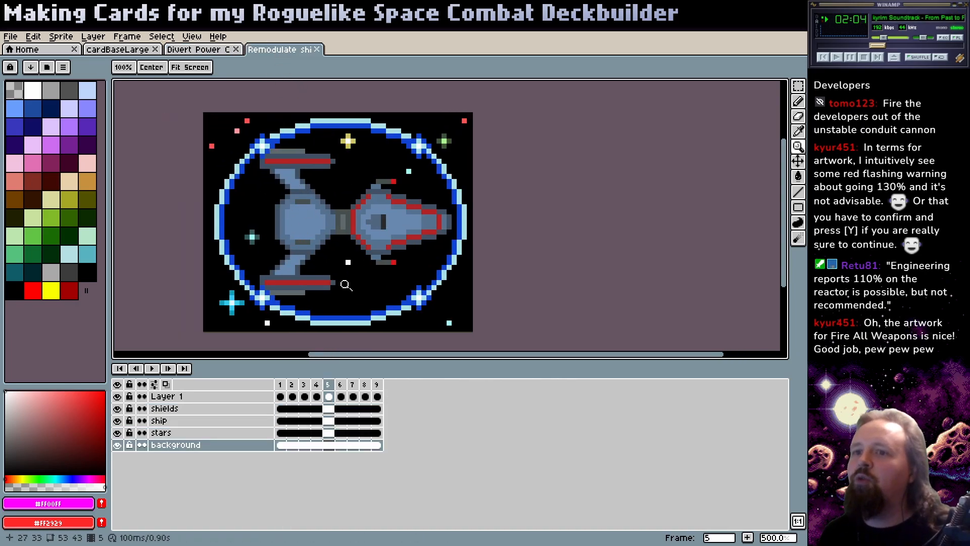
pyautogui.click(183, 49)
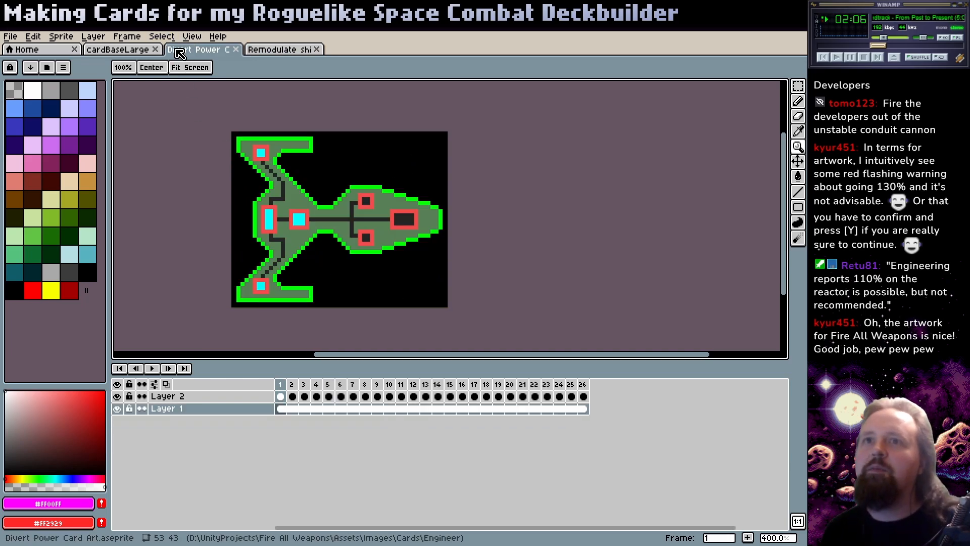
# - Select the central black card art window on the screens layer of the cardBaseLarge sprite
pyautogui.click(129, 50)
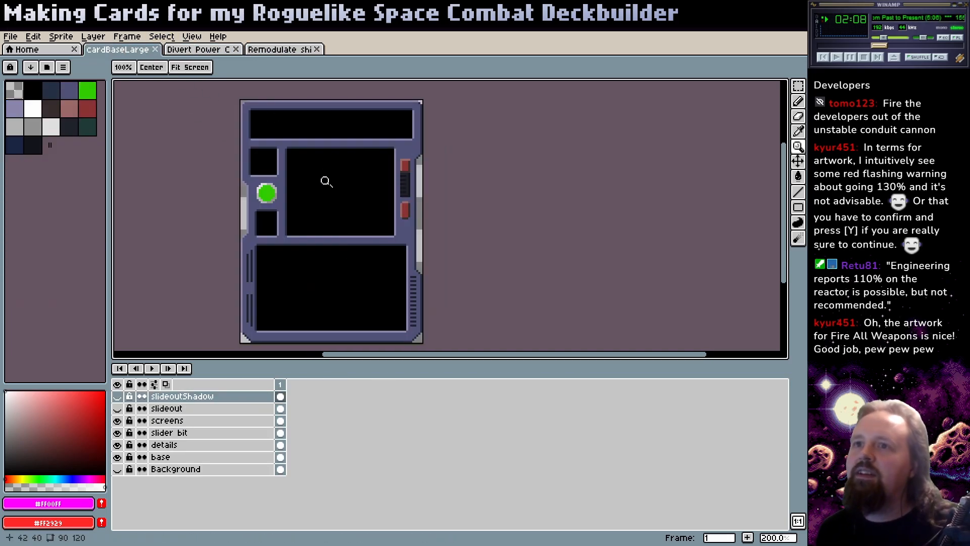
pyautogui.press('m')
pyautogui.click(185, 457)
pyautogui.hotkey('ctrl', 'a')
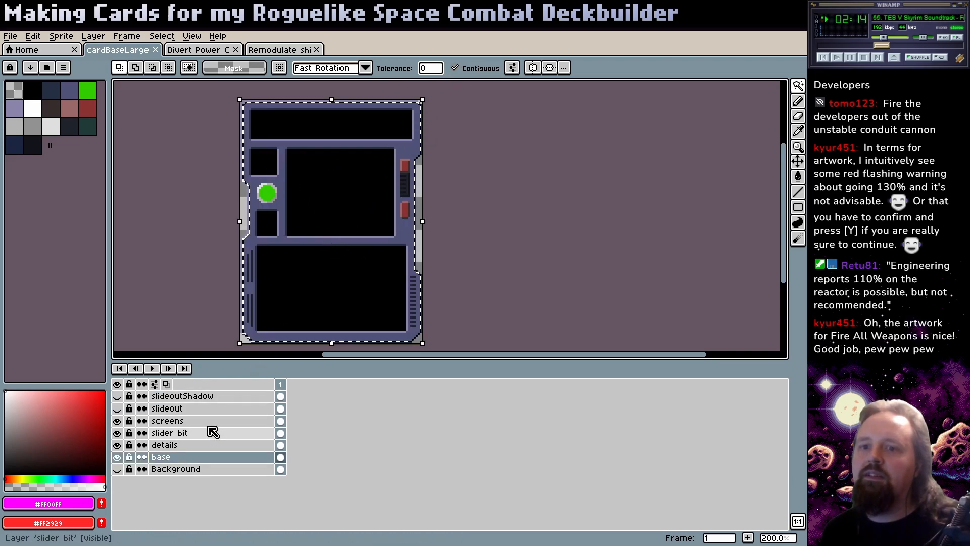
pyautogui.click(204, 445)
pyautogui.keyDown('ctrl'); pyautogui.click(253, 421); pyautogui.keyUp('ctrl')
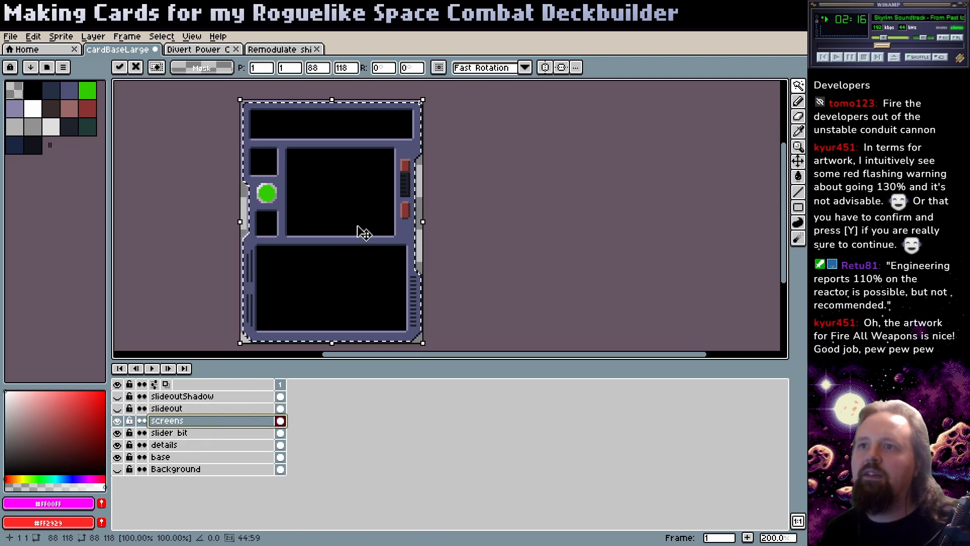
pyautogui.click(356, 230)
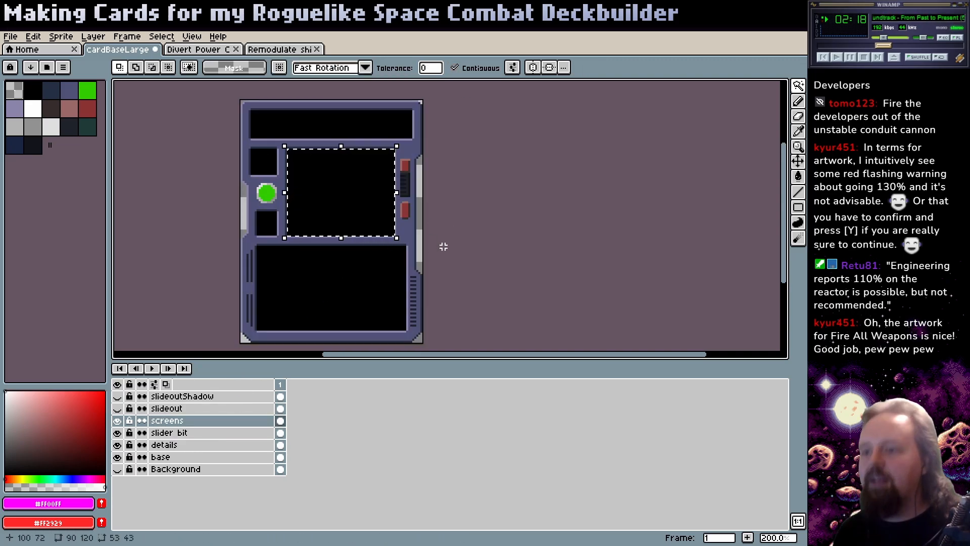
# - Copy the selected art window and paste it into a new 53 × 43 sprite
pyautogui.hotkey('ctrl', 'c')
pyautogui.hotkey('ctrl', 'n')
pyautogui.press('Return')
pyautogui.hotkey('ctrl', 'v')
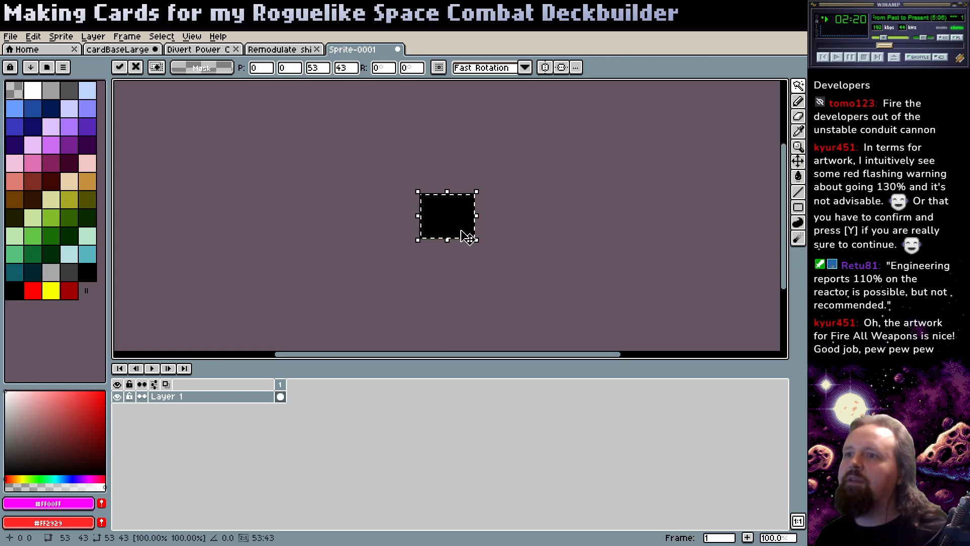
pyautogui.scroll(4, 468, 225)
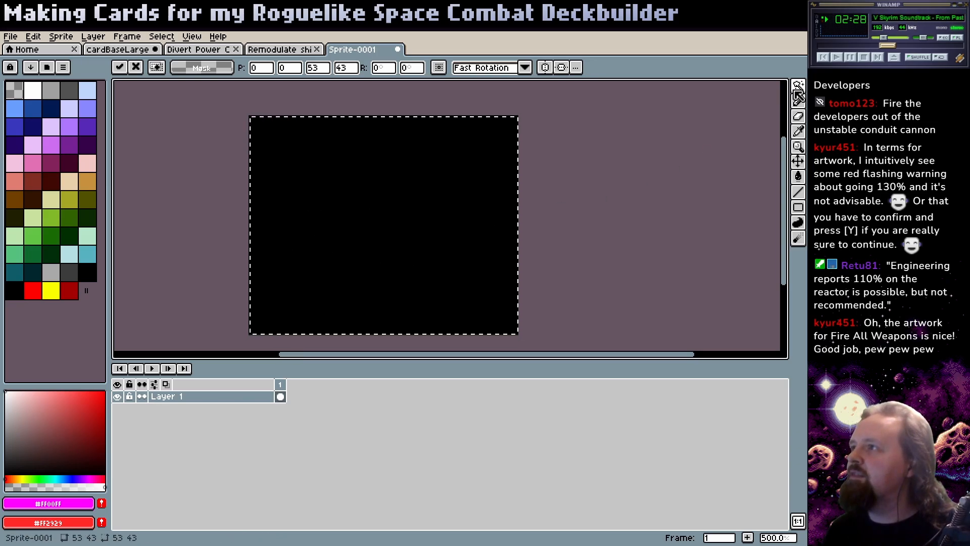
# - Clear the selection, then draw two light grey diagonal lines rising across the black canvas and fill the band between them with the same grey
pyautogui.hotkey('ctrl', 'd')
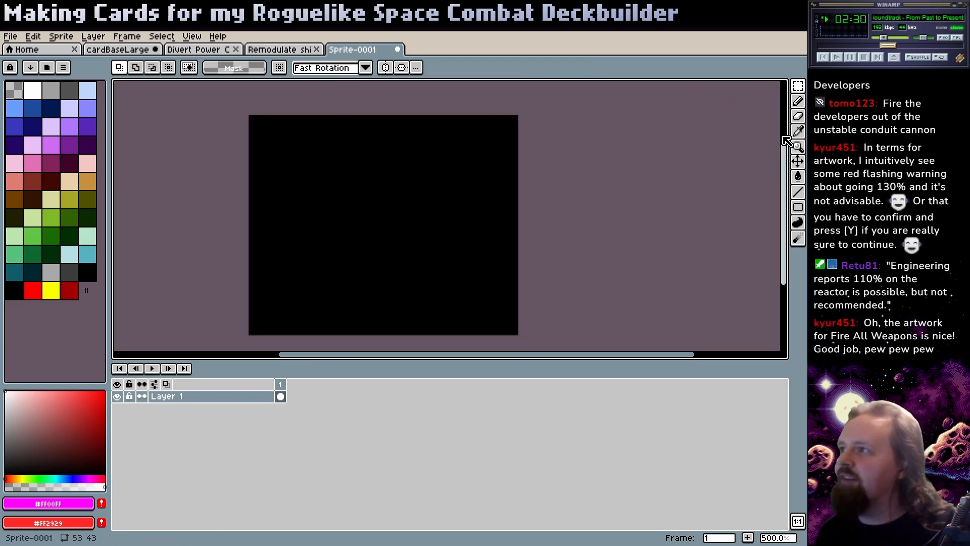
pyautogui.click(798, 101)
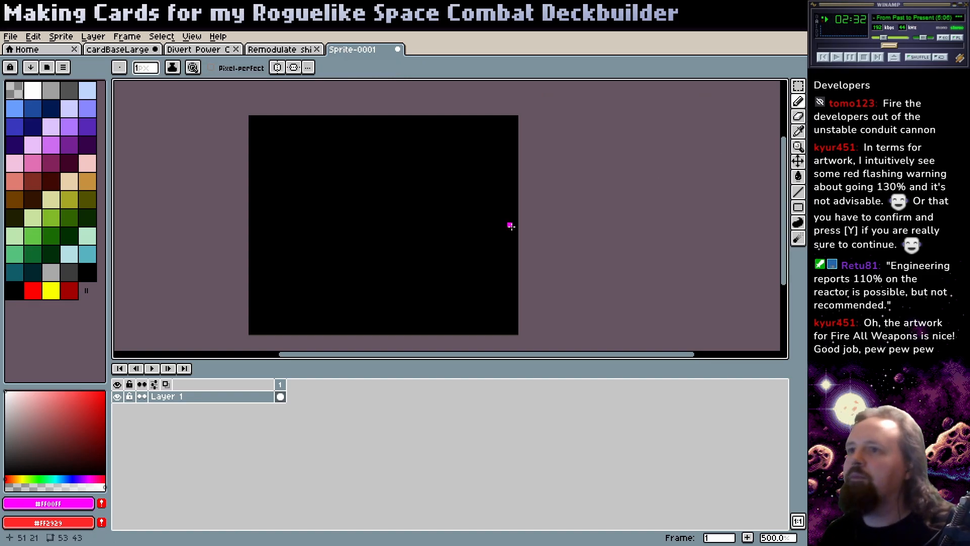
pyautogui.click(51, 272)
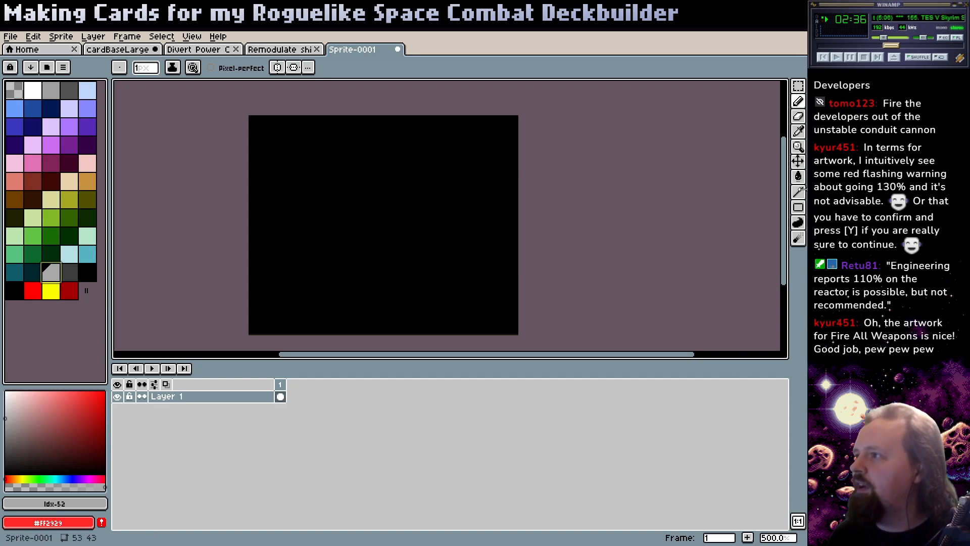
pyautogui.press('l')
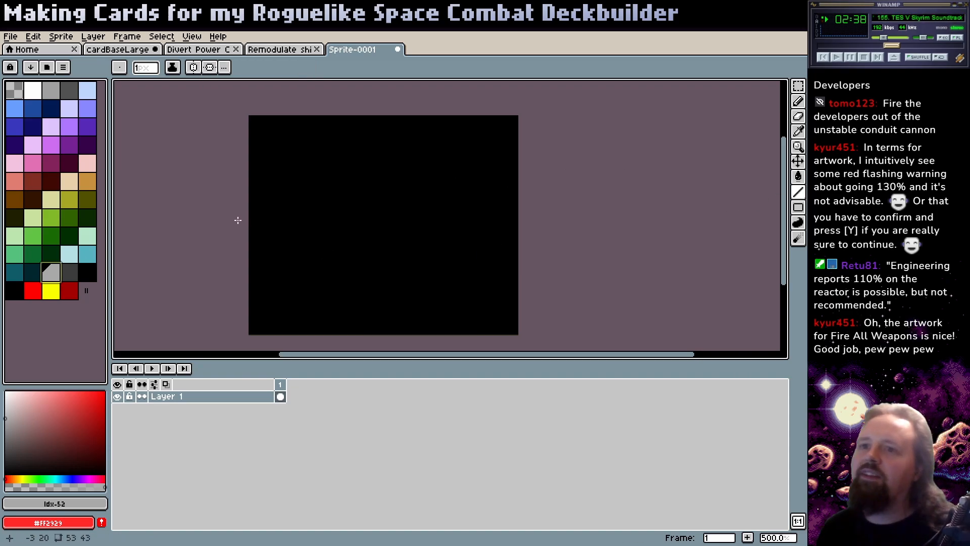
pyautogui.moveTo(241, 200); pyautogui.dragTo(427, 105)
pyautogui.moveTo(223, 283)
pyautogui.mouseDown()
pyautogui.moveTo(450, 198)
pyautogui.moveTo(529, 134)
pyautogui.mouseUp()
pyautogui.press('g')
pyautogui.click(358, 189)
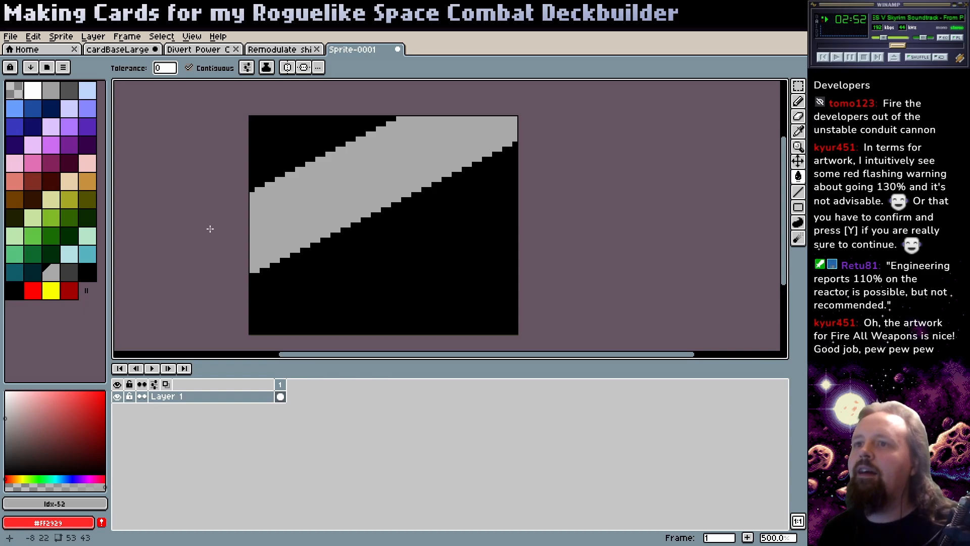
# - Draw a dark grey diagonal line below the light grey band and fill the area beneath it dark grey
pyautogui.click(33, 217)
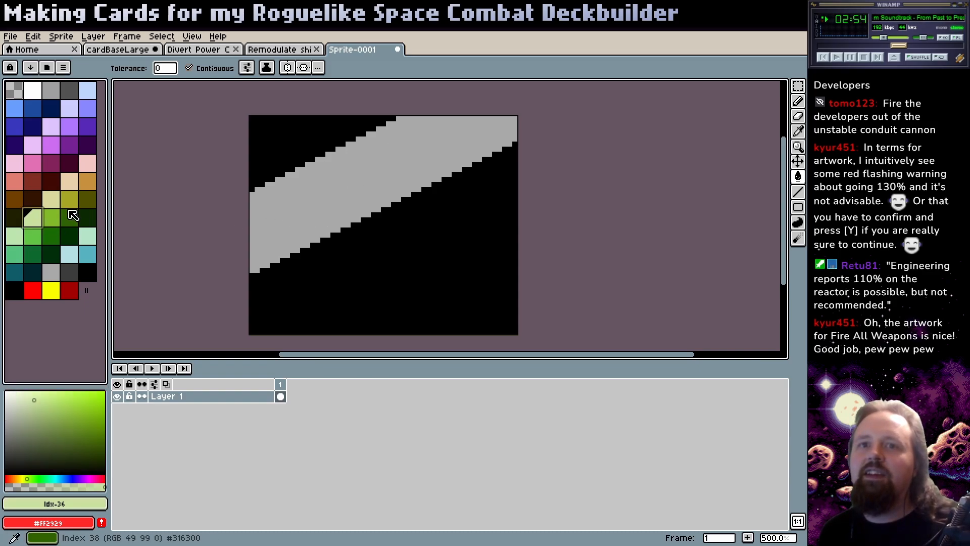
pyautogui.click(69, 272)
pyautogui.moveTo(251, 319)
pyautogui.mouseDown()
pyautogui.moveTo(475, 236)
pyautogui.moveTo(527, 197)
pyautogui.mouseUp()
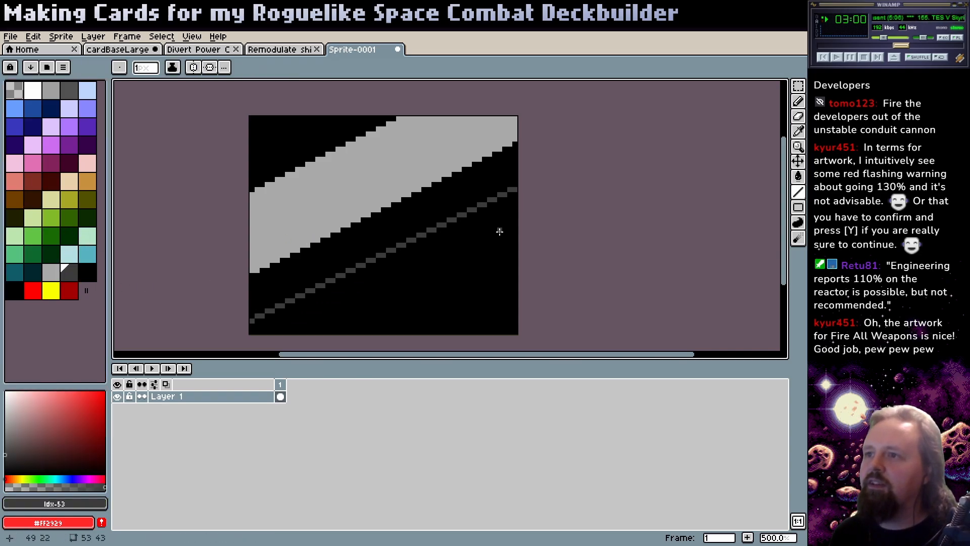
pyautogui.press('g')
pyautogui.click(432, 264)
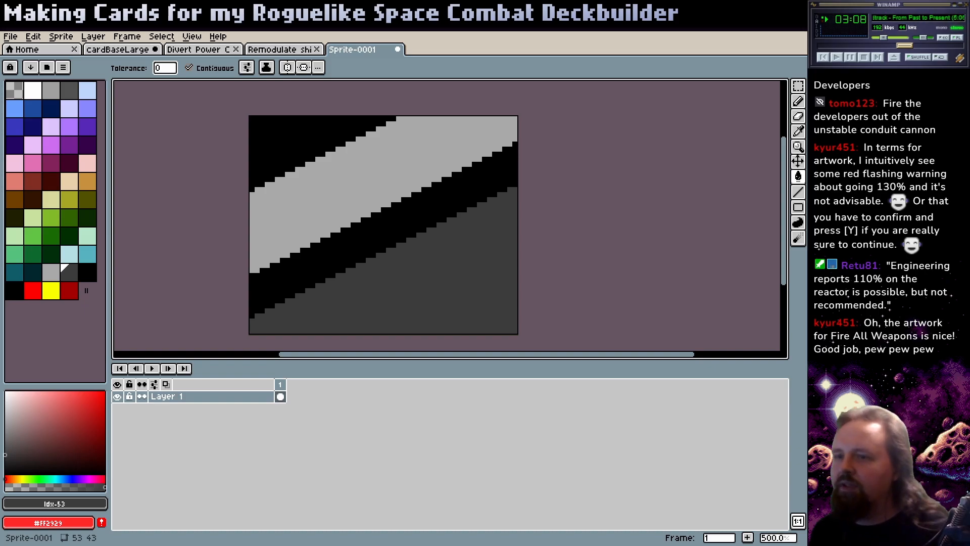
# - Fill the black band and the black upper corner with the ship's hull blue #6889ae sampled from the Remodulate Shields art
pyautogui.click(281, 50)
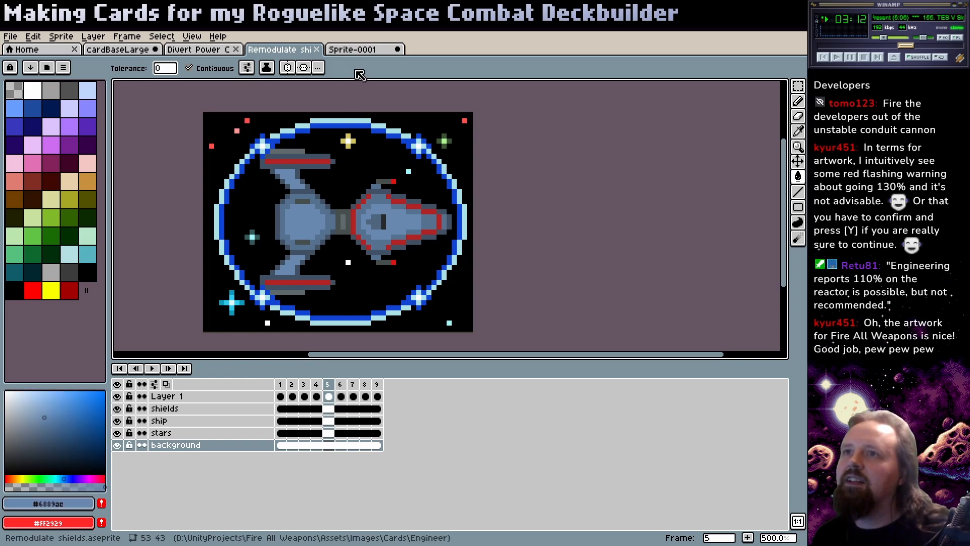
pyautogui.click(355, 49)
pyautogui.click(399, 225)
pyautogui.click(293, 138)
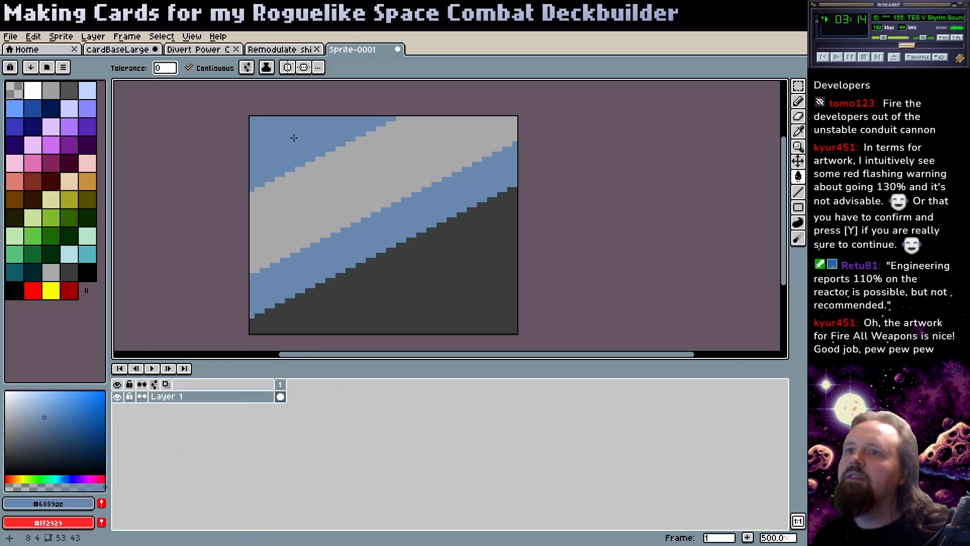
# - Refill the blue band and upper corner with the darker hull blue #557190 sampled from the Remodulate Shields art
pyautogui.click(278, 51)
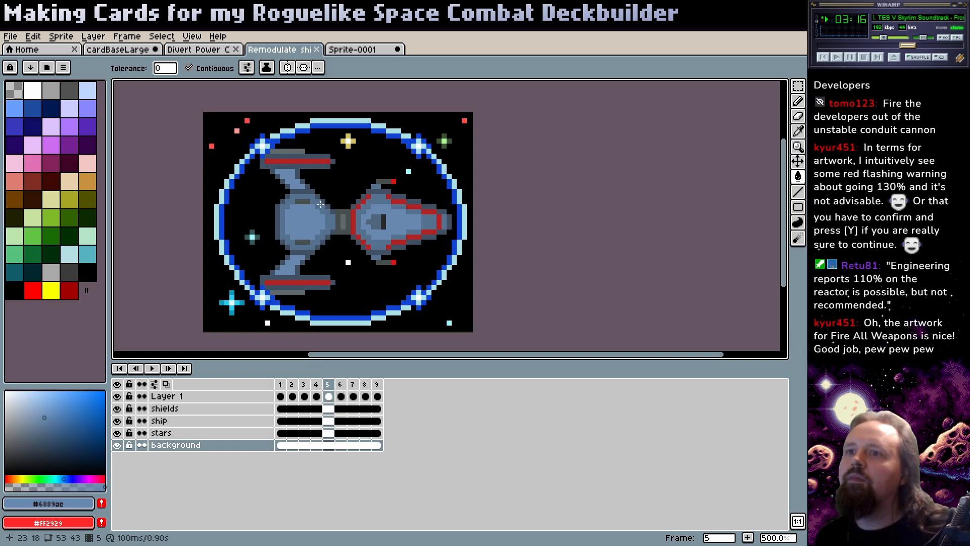
pyautogui.click(364, 49)
pyautogui.click(369, 246)
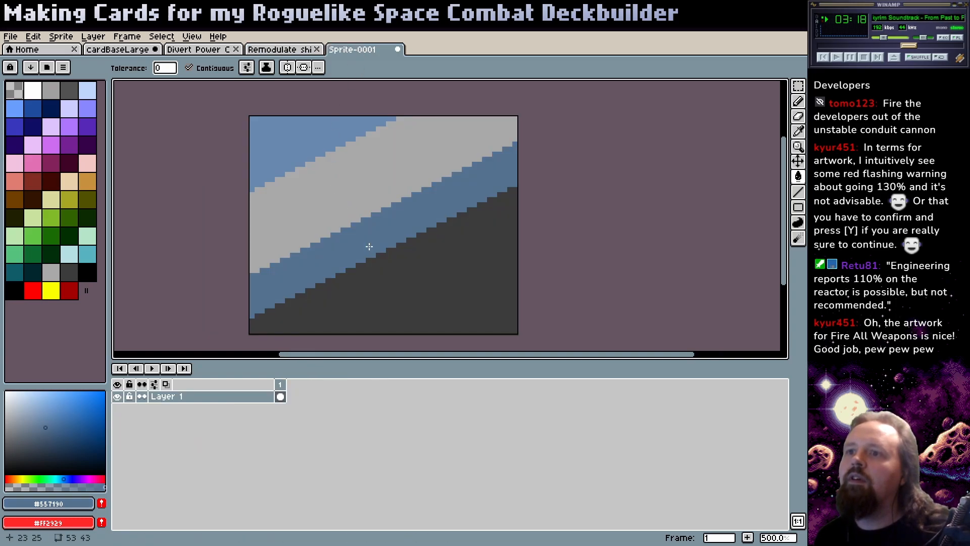
pyautogui.click(313, 139)
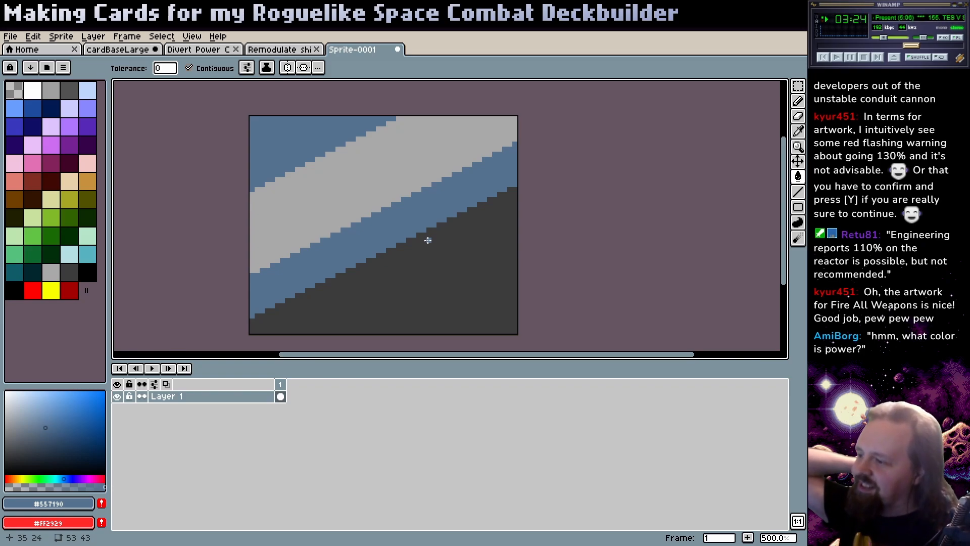
pyautogui.hscroll(5, 462, 248)
pyautogui.scroll(-2, 462, 248)
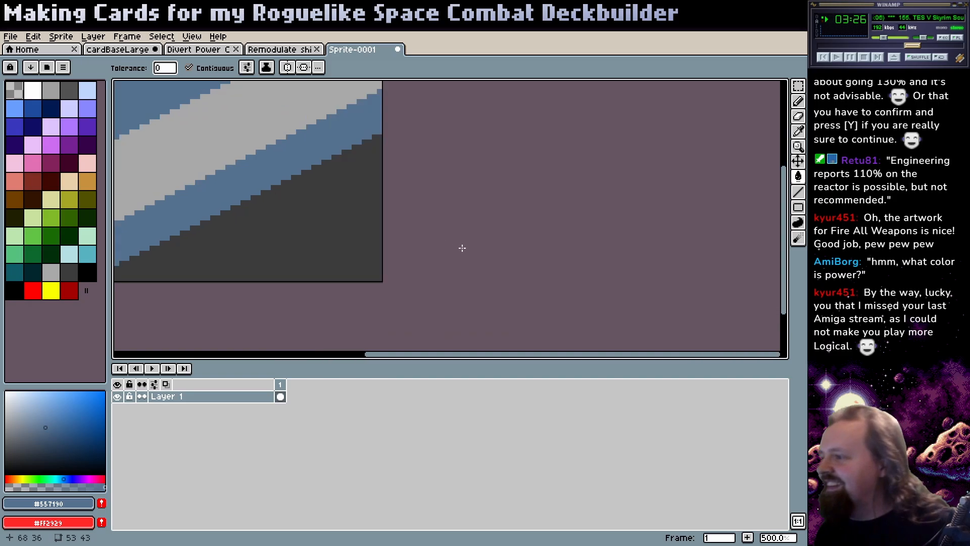
pyautogui.hscroll(-3, 469, 244)
pyautogui.scroll(1, 470, 244)
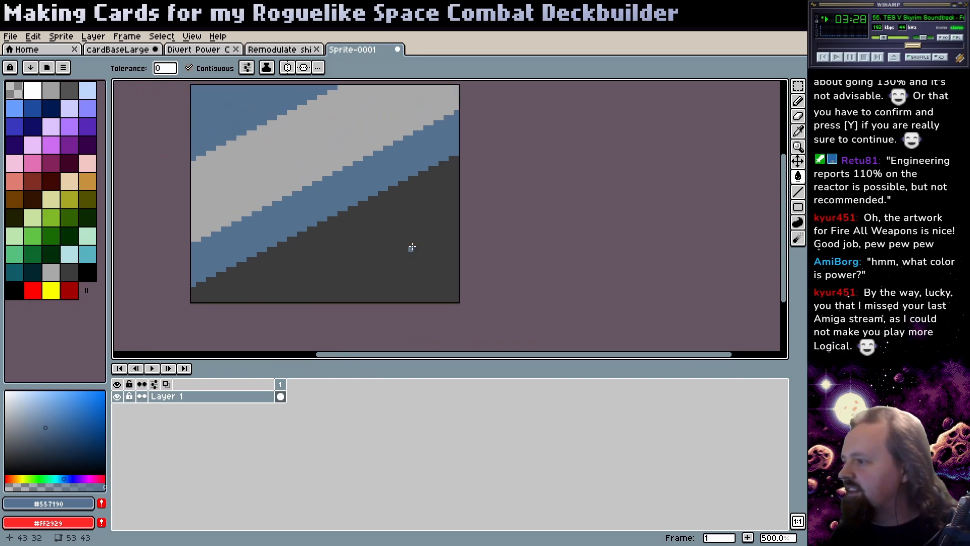
pyautogui.moveTo(388, 243); pyautogui.dragTo(379, 261)
pyautogui.moveTo(314, 254); pyautogui.dragTo(342, 250)
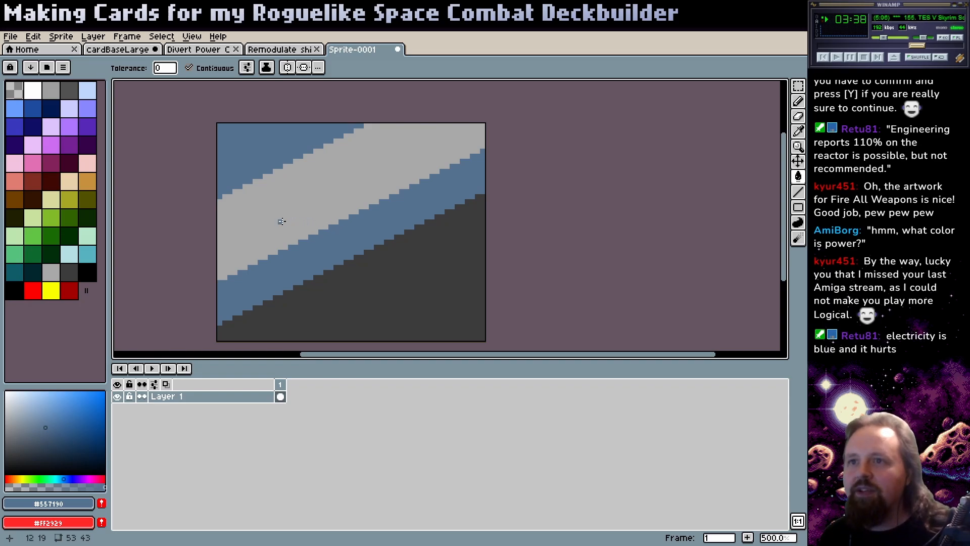
pyautogui.moveTo(275, 211); pyautogui.dragTo(288, 219)
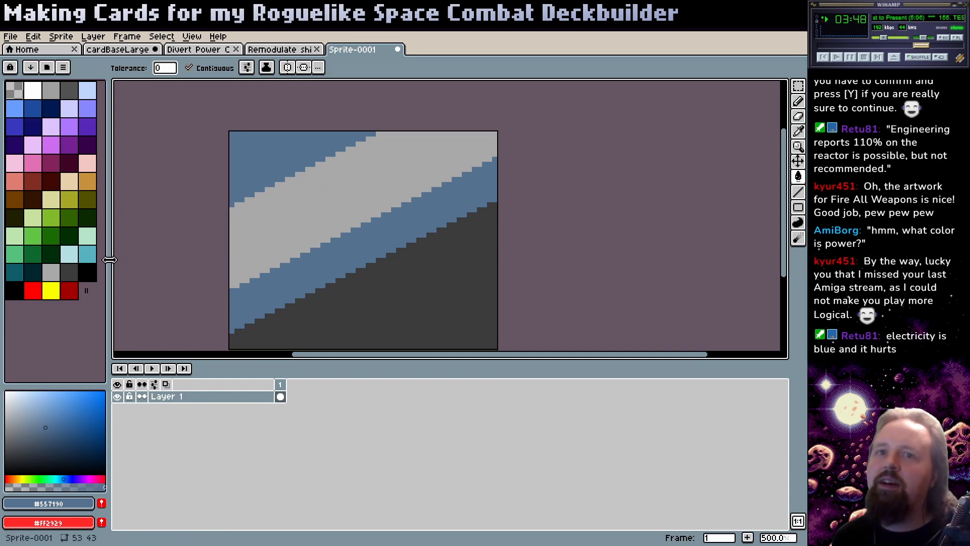
# - Draw a dark grey diagonal line through the middle of the light grey band
pyautogui.click(69, 272)
pyautogui.press('b')
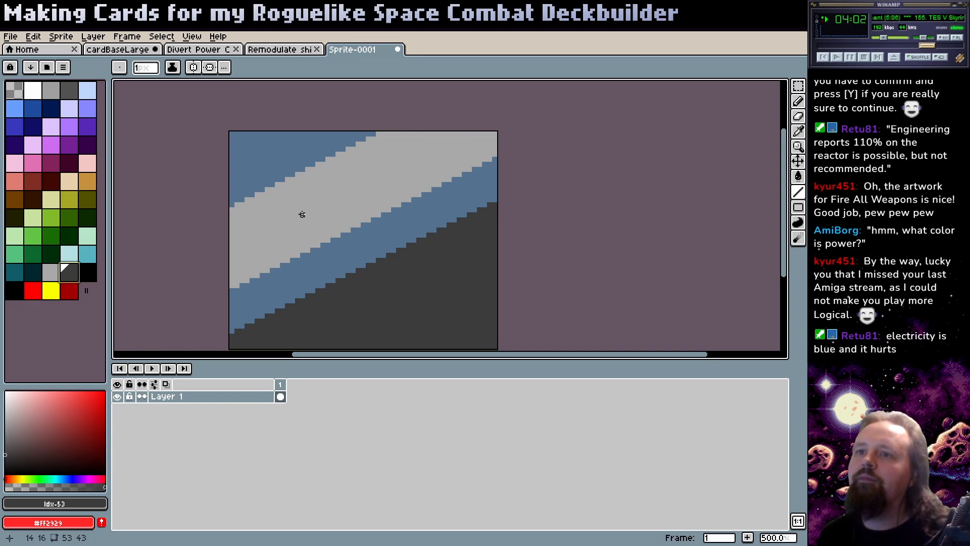
pyautogui.moveTo(231, 244); pyautogui.dragTo(458, 133)
pyautogui.keyDown('alt'); pyautogui.rightClick(424, 133); pyautogui.keyUp('alt')
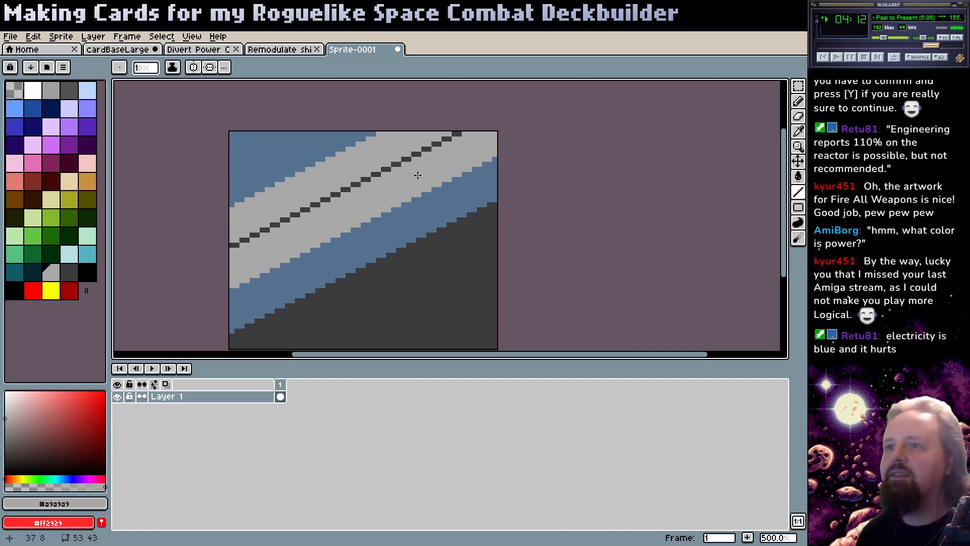
# - Widen the blue band downward by drawing a steeper #557190 line across the dark grey area and filling the gap above it
pyautogui.moveTo(341, 216); pyautogui.dragTo(416, 217)
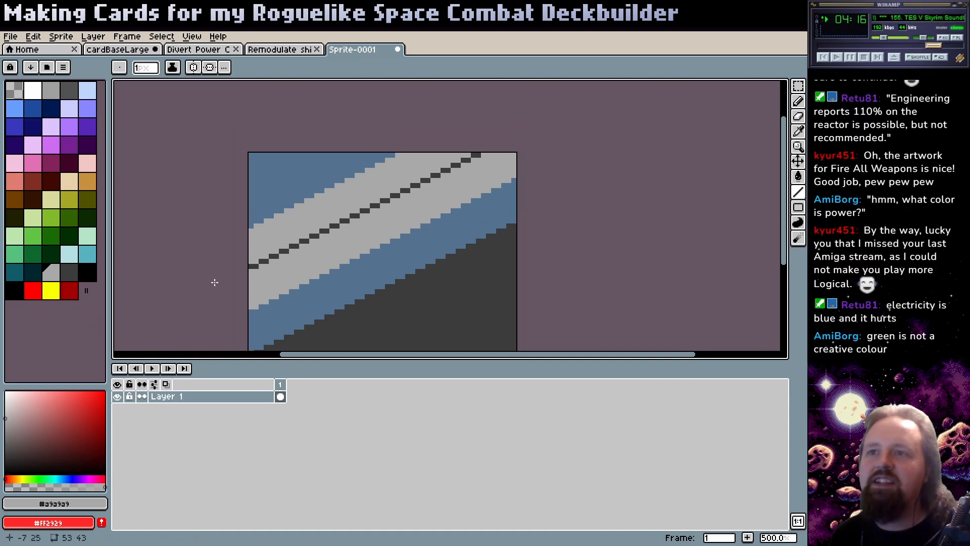
pyautogui.moveTo(477, 178); pyautogui.dragTo(444, 179)
pyautogui.keyDown('alt'); pyautogui.click(491, 163); pyautogui.keyUp('alt')
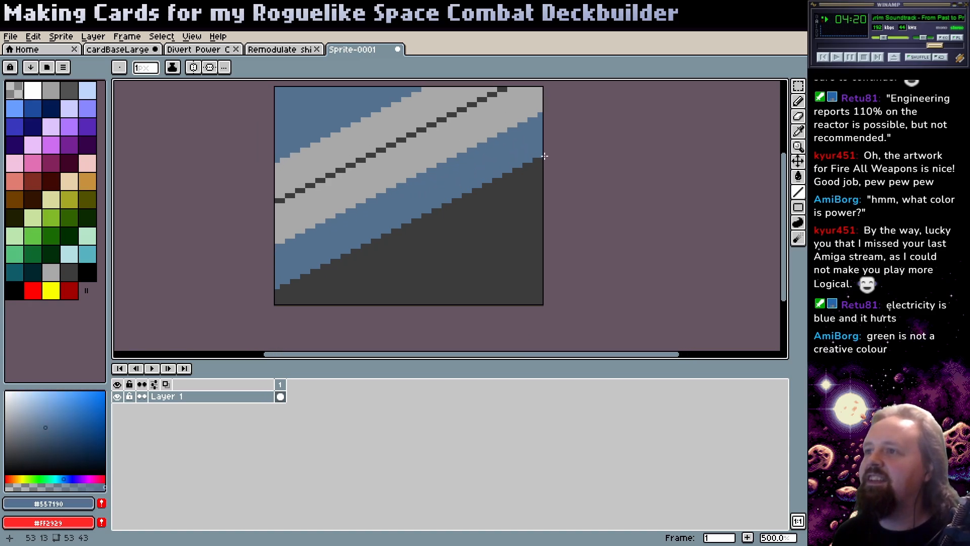
pyautogui.moveTo(540, 161)
pyautogui.mouseDown()
pyautogui.moveTo(505, 172)
pyautogui.moveTo(369, 281)
pyautogui.moveTo(289, 312)
pyautogui.mouseUp()
pyautogui.press('g')
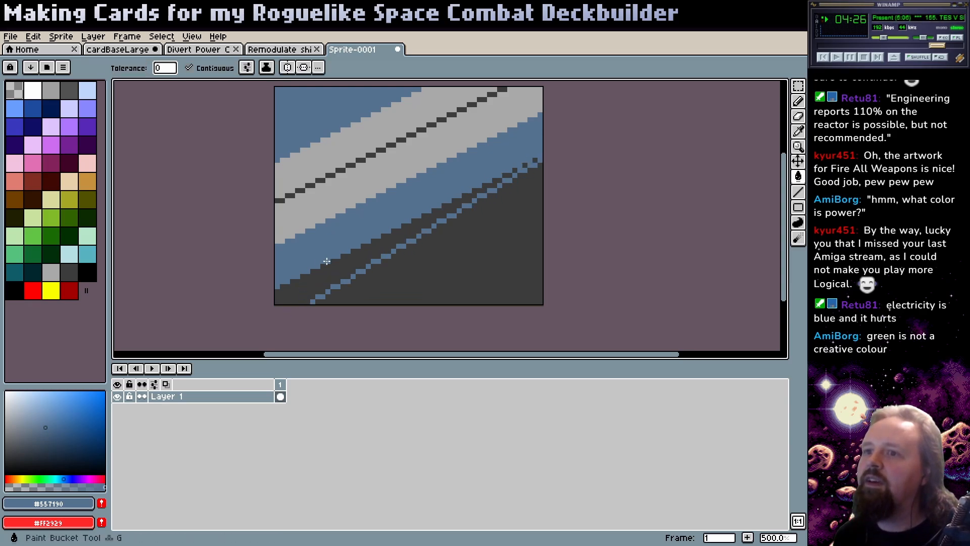
pyautogui.click(327, 262)
# - Extend the light grey band downward by drawing a steeper #a9a9a9 line across the blue band and filling the gap above it
pyautogui.scroll(2, 535, 226)
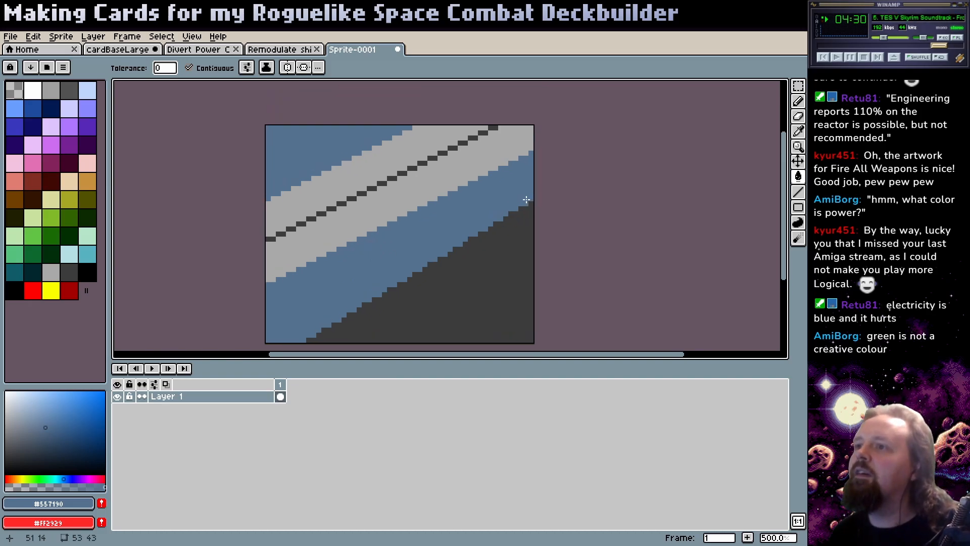
pyautogui.keyDown('alt'); pyautogui.click(522, 160); pyautogui.keyUp('alt')
pyautogui.click(530, 151)
pyautogui.hotkey('ctrl', 'z')
pyautogui.press('b')
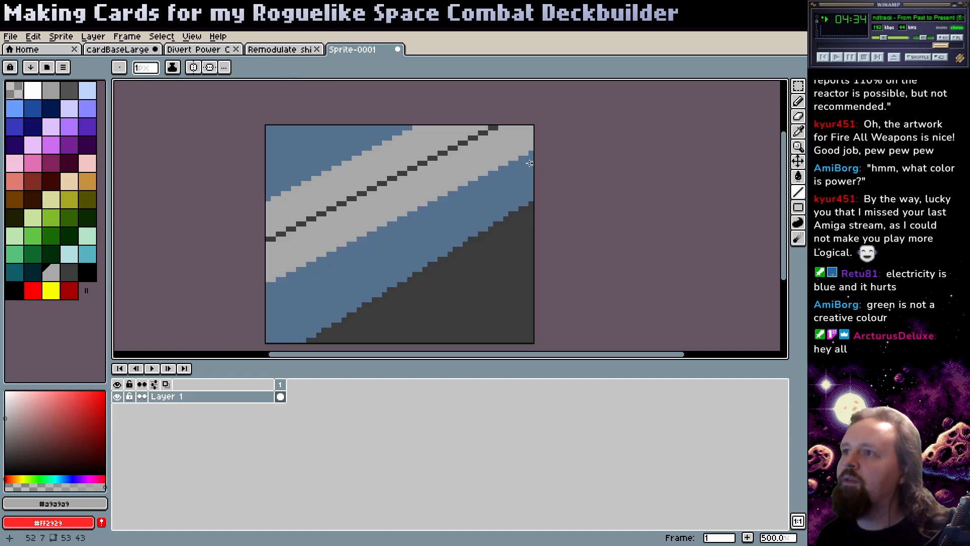
pyautogui.moveTo(531, 151)
pyautogui.mouseDown()
pyautogui.moveTo(241, 349)
pyautogui.moveTo(284, 285)
pyautogui.mouseUp()
pyautogui.press('Escape')
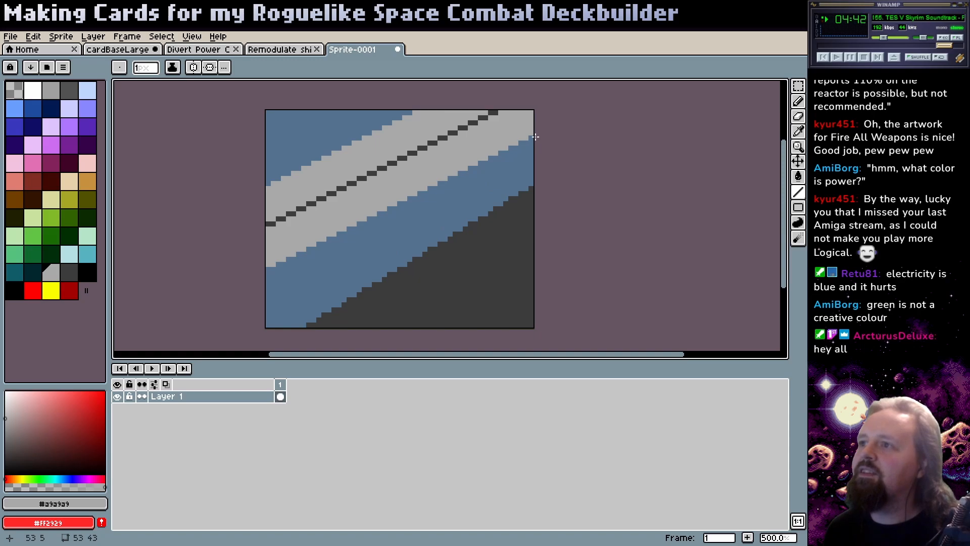
pyautogui.moveTo(533, 136); pyautogui.dragTo(248, 310)
pyautogui.press('g')
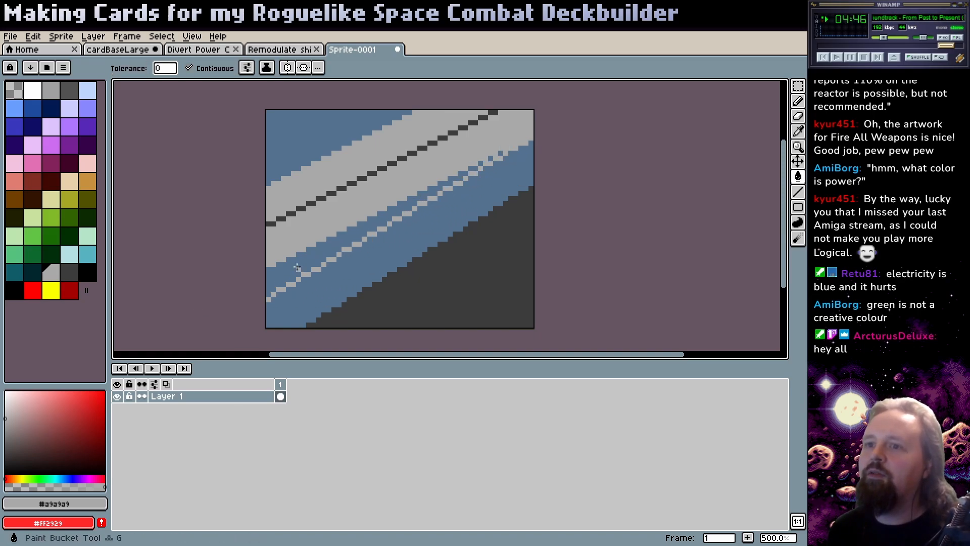
pyautogui.click(415, 217)
# - Paint the leftover blue pixels near the upper end of the light grey band's lower edge light grey
pyautogui.press('b')
pyautogui.moveTo(473, 167); pyautogui.dragTo(502, 151)
pyautogui.moveTo(443, 168); pyautogui.dragTo(517, 185)
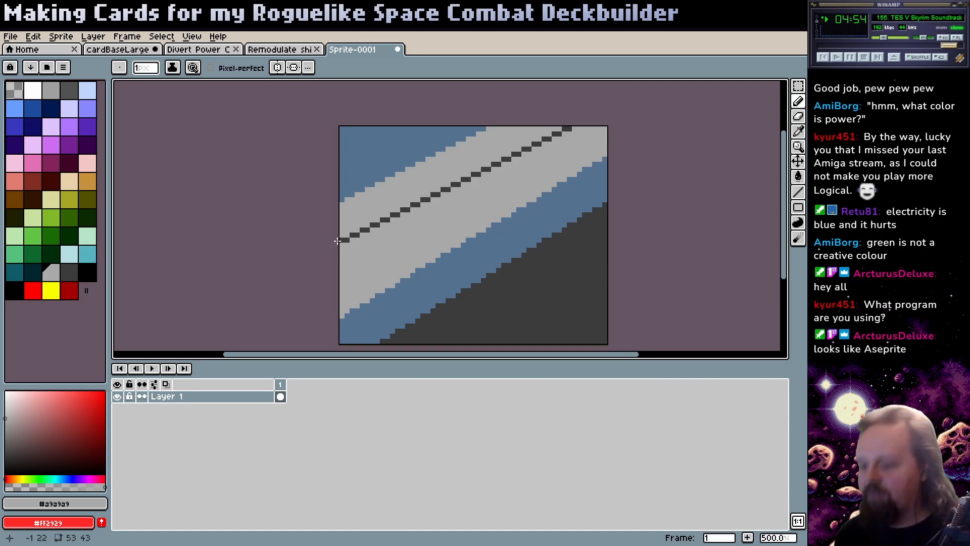
# - Paint over the dark grey diagonal line in the light grey band with a light grey line
pyautogui.press('l')
pyautogui.moveTo(343, 238); pyautogui.dragTo(576, 121)
pyautogui.hotkey('ctrl', 'z')
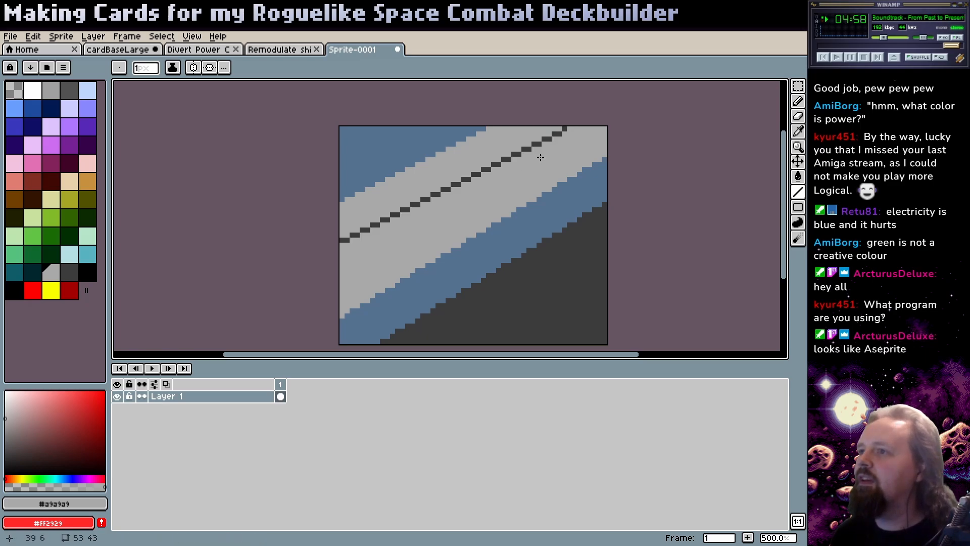
pyautogui.moveTo(342, 239); pyautogui.dragTo(568, 127)
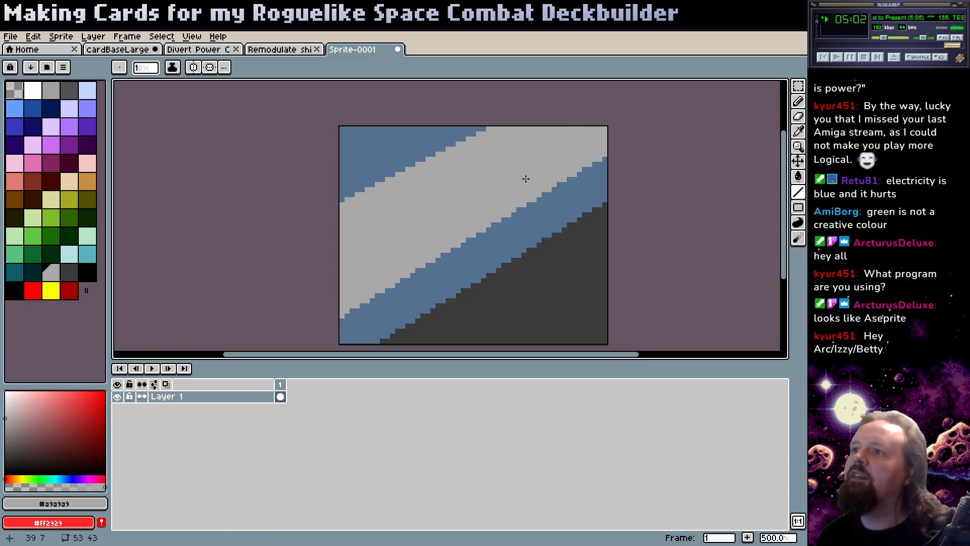
# - Extend the light grey band upward with a shallower #a9a9a9 line across the blue upper corner and fill the gap below it
pyautogui.moveTo(385, 247); pyautogui.dragTo(454, 217)
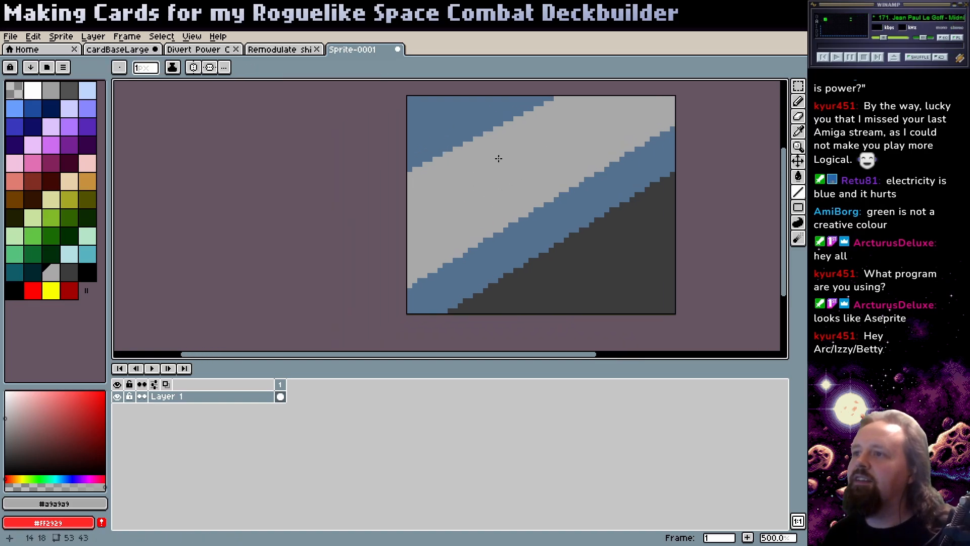
pyautogui.moveTo(556, 98); pyautogui.dragTo(388, 149)
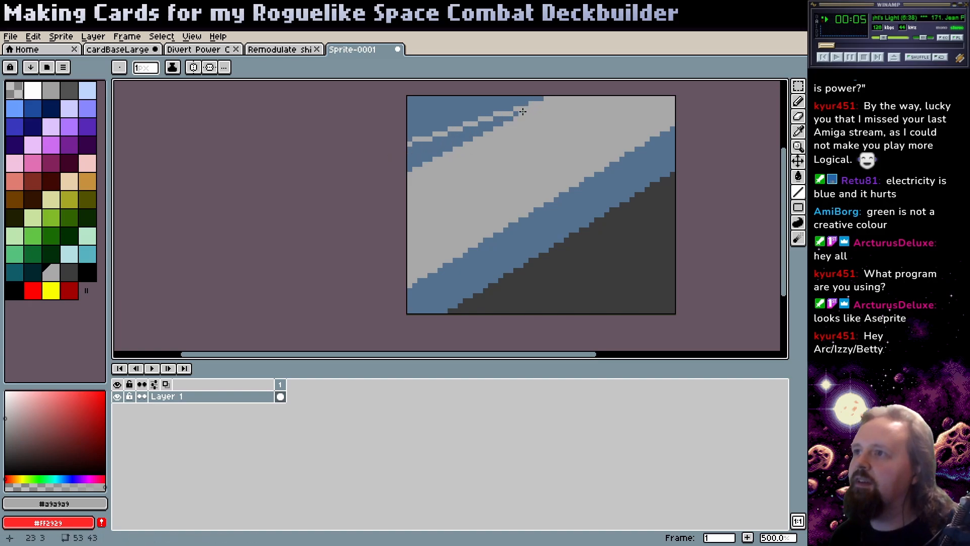
pyautogui.press('g')
pyautogui.click(506, 119)
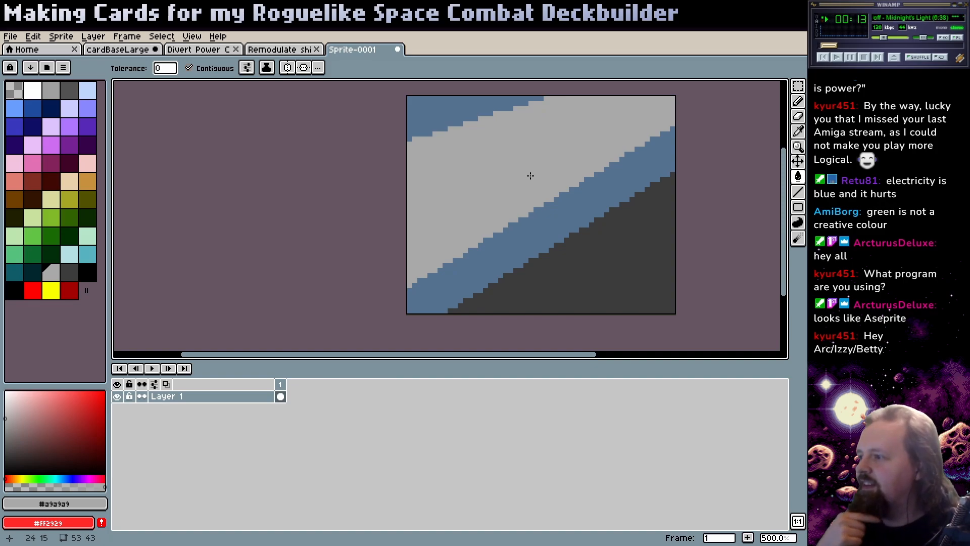
# - Open the Divert Power card art and play its animation for reference
pyautogui.moveTo(531, 175); pyautogui.dragTo(512, 189)
pyautogui.press('b')
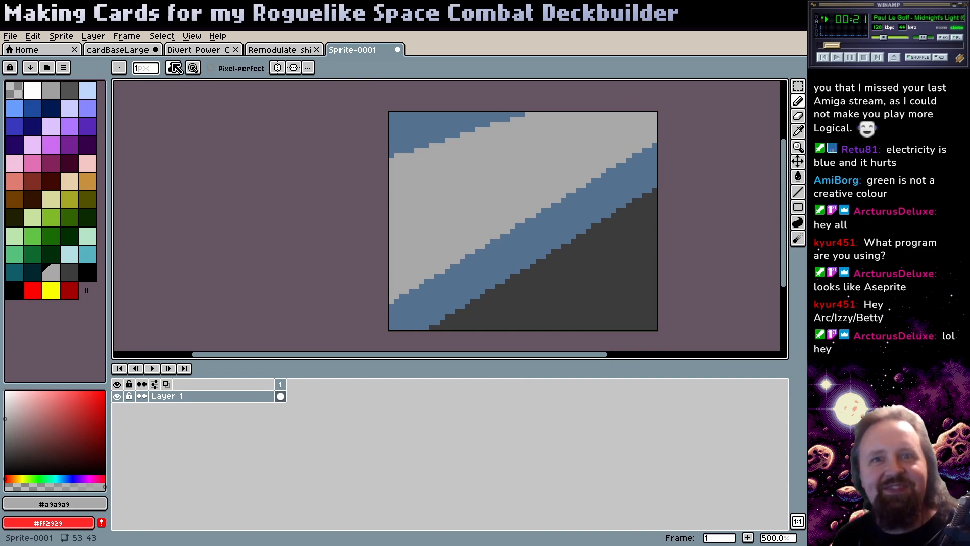
pyautogui.click(196, 49)
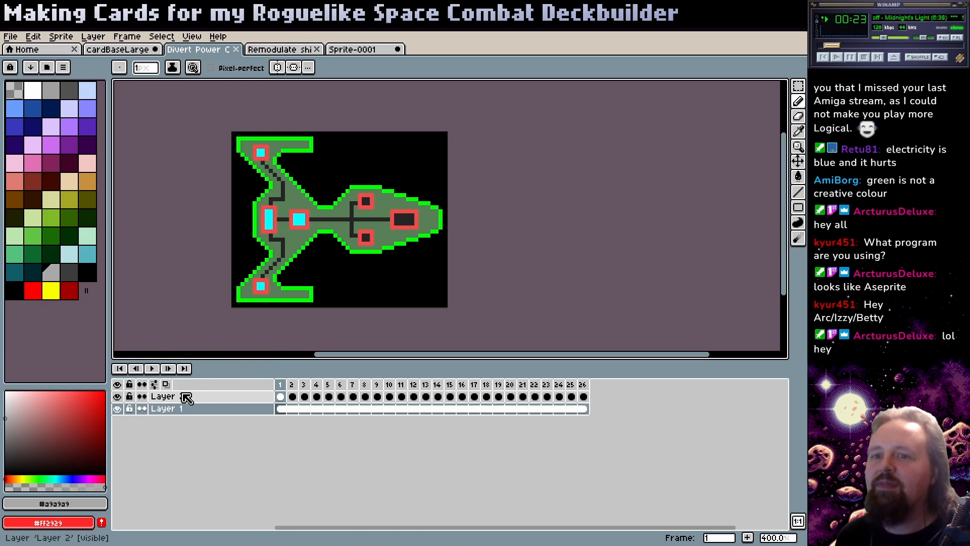
pyautogui.click(153, 368)
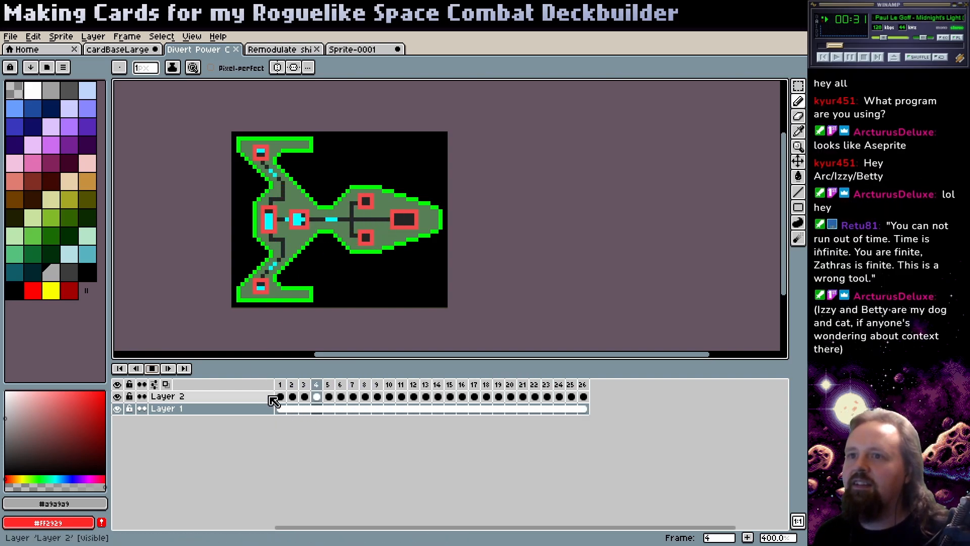
# - Toggle the visibility of Layer 2 and Layer 1 in the Divert Power art to examine the energy animation separately, leaving both layers shown
pyautogui.click(118, 397)
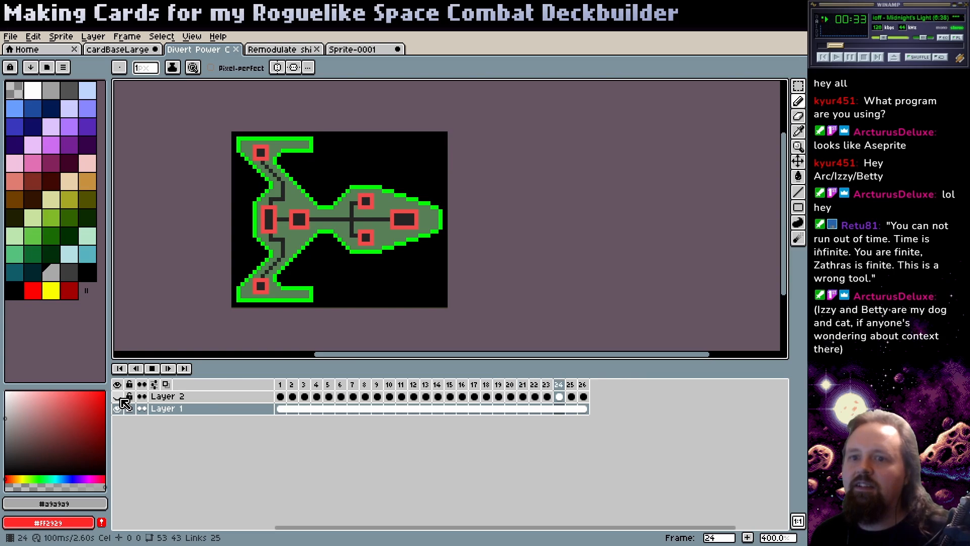
pyautogui.click(117, 408)
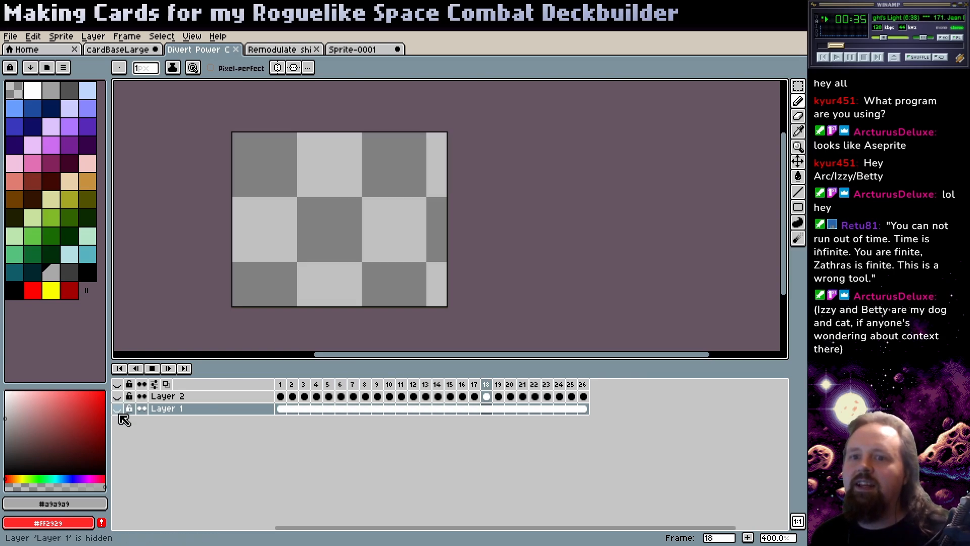
pyautogui.click(118, 396)
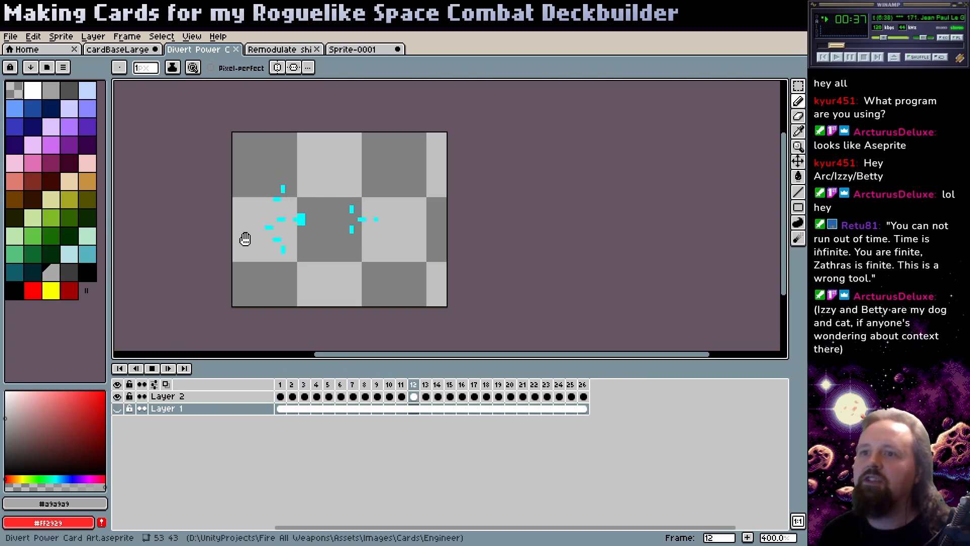
pyautogui.click(118, 409)
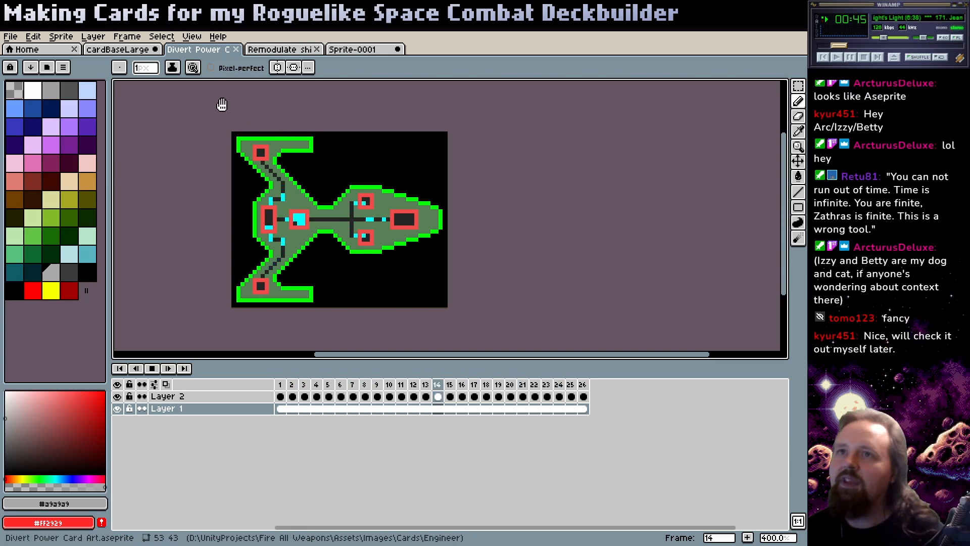
# - Switch to the Remodulate shields card art and play its animation from frame 2, then stop the playback
pyautogui.hotkey('ctrl', 'Tab')
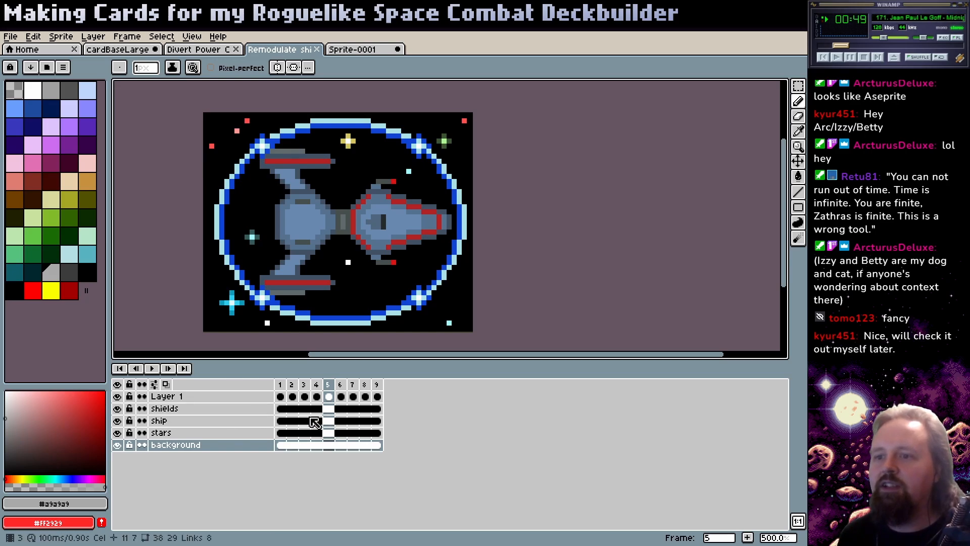
pyautogui.click(292, 408)
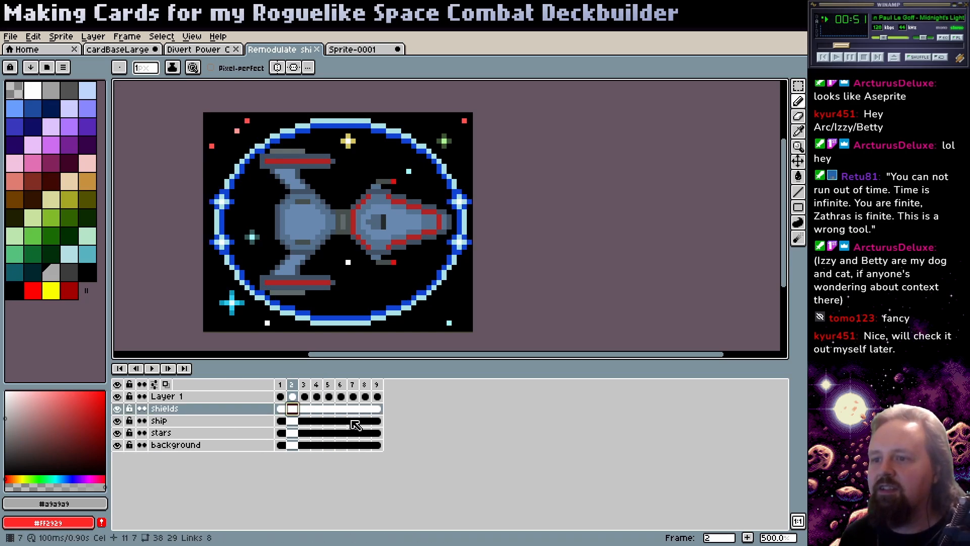
pyautogui.press('Return')
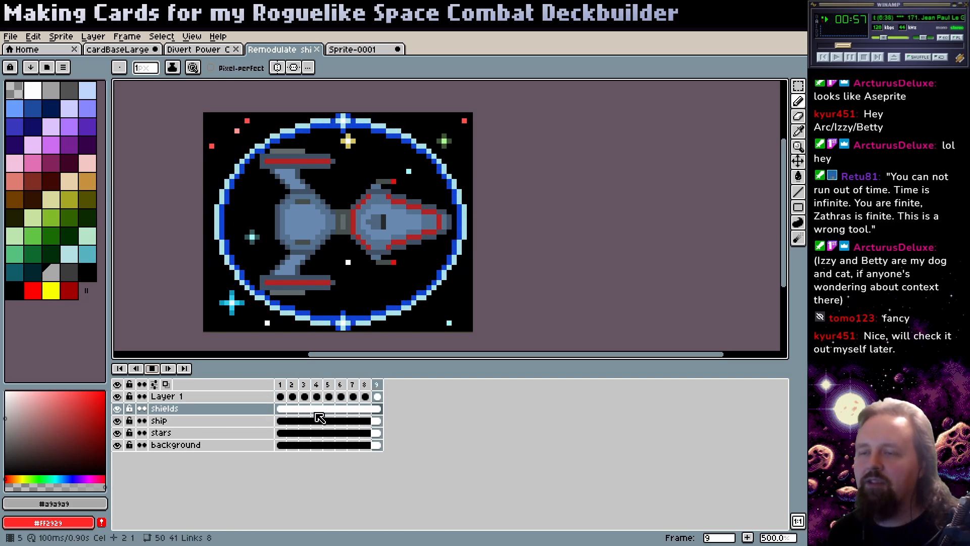
pyautogui.click(151, 370)
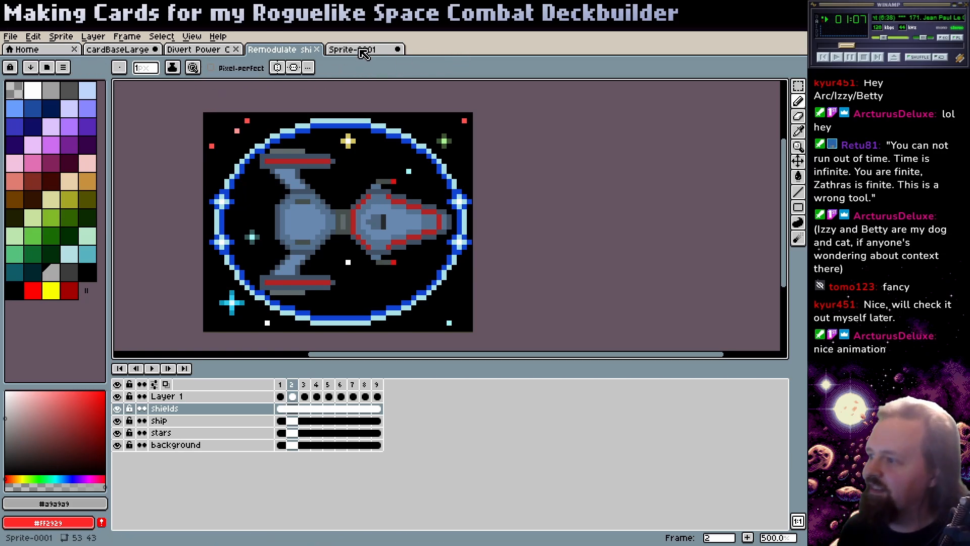
# - Return to Sprite-0001 and trim the tip of the blue upper corner with light grey #a9a9a9
pyautogui.click(363, 53)
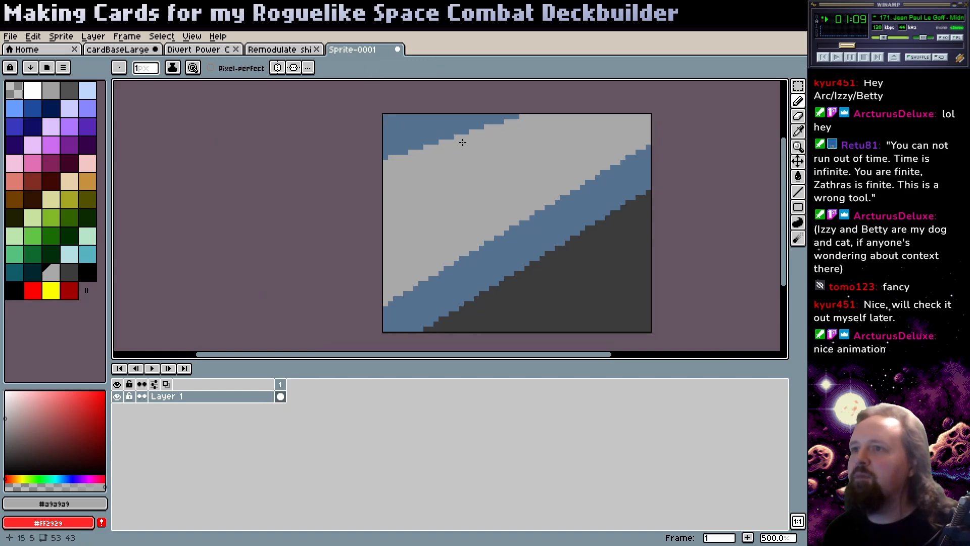
pyautogui.keyDown('alt'); pyautogui.click(396, 145); pyautogui.keyUp('alt')
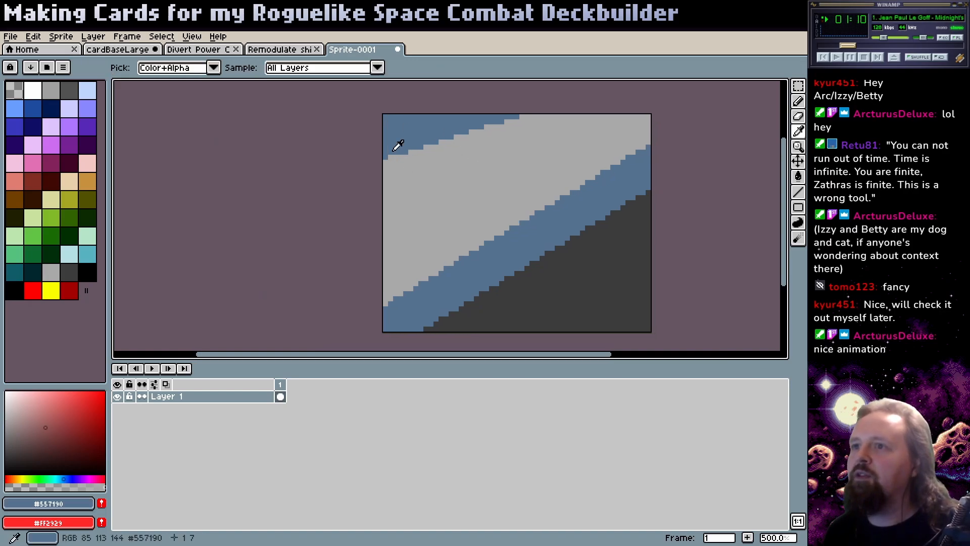
pyautogui.keyDown('alt'); pyautogui.click(505, 121); pyautogui.keyUp('alt')
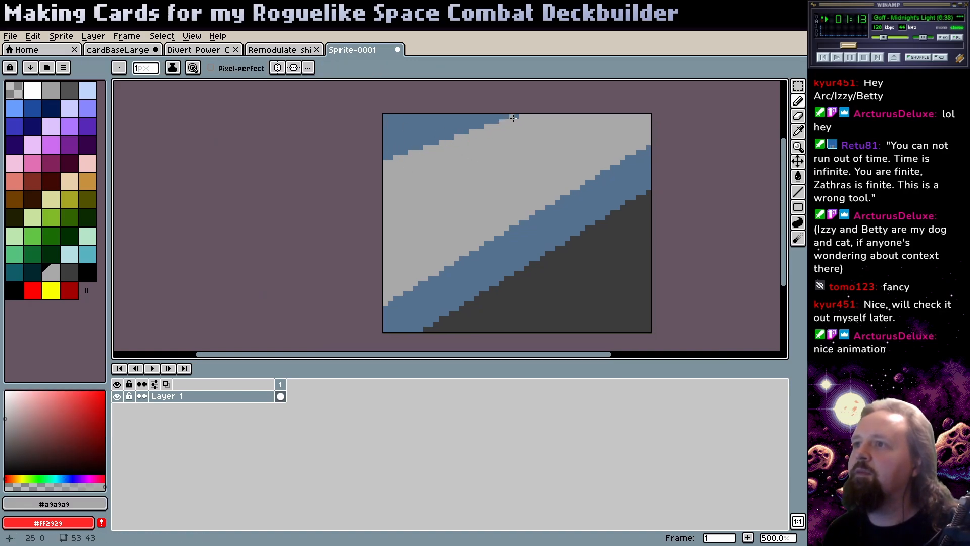
pyautogui.press('alt')
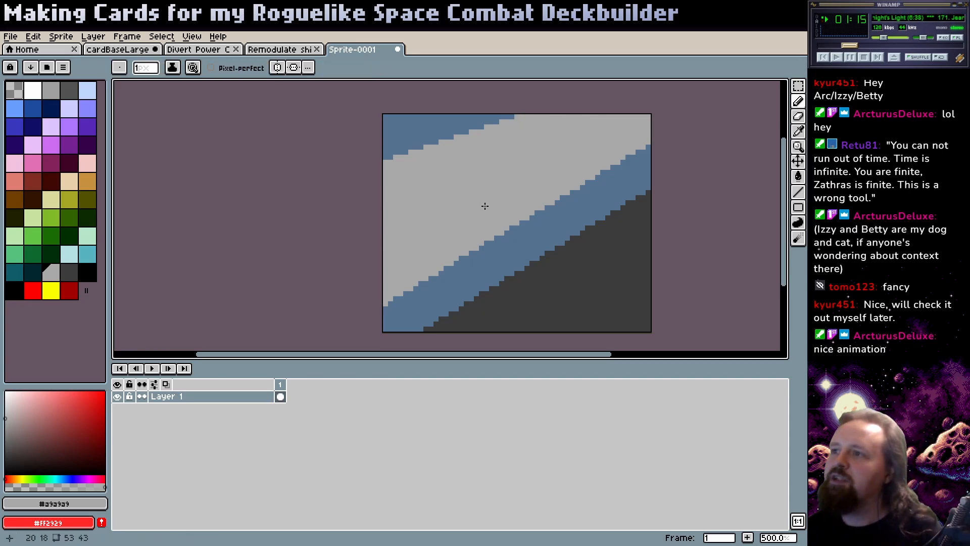
# - Widen the lower blue band with a steeper #557190 diagonal line across the dark grey corner and fill the gap above it blue
pyautogui.keyDown('alt'); pyautogui.click(565, 244); pyautogui.keyUp('alt')
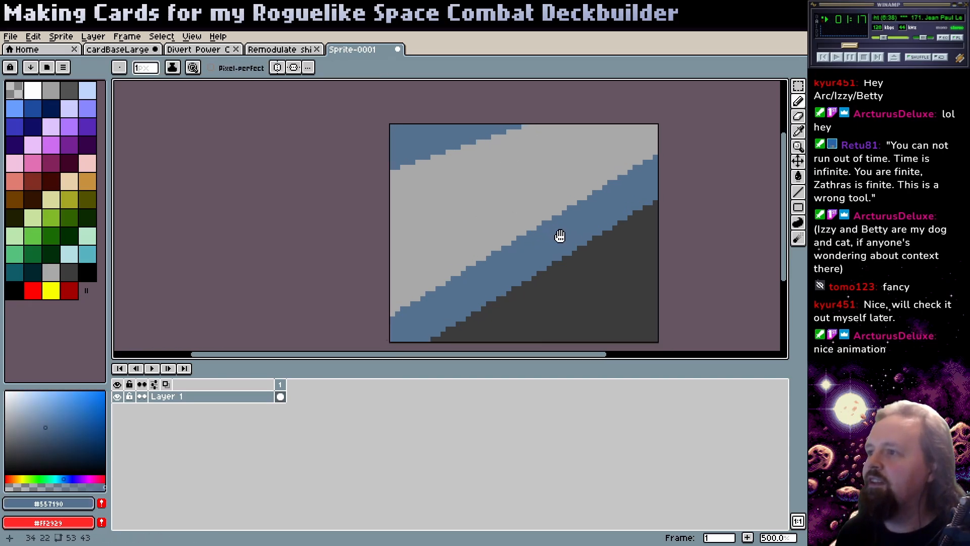
pyautogui.press('alt')
pyautogui.moveTo(644, 192)
pyautogui.mouseDown()
pyautogui.moveTo(610, 233)
pyautogui.moveTo(478, 327)
pyautogui.moveTo(500, 330)
pyautogui.mouseUp()
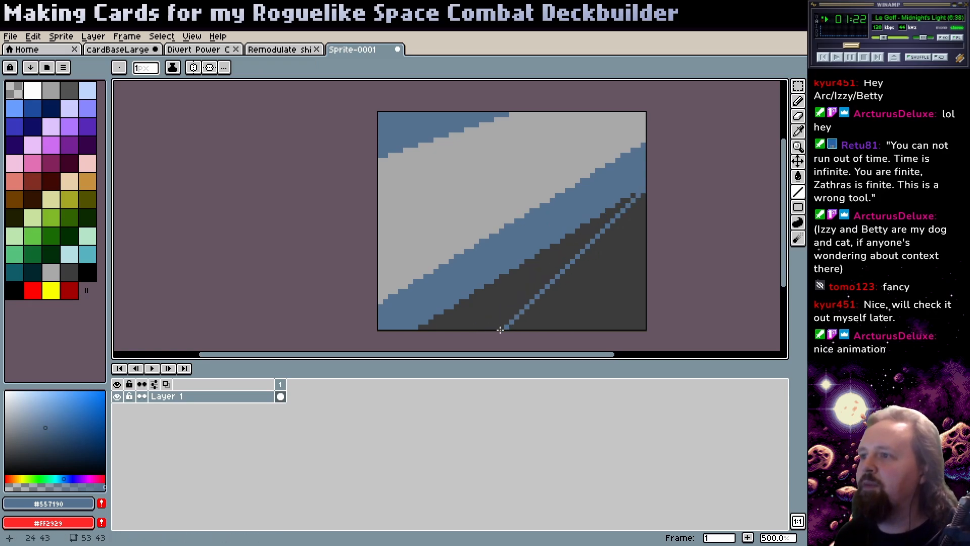
pyautogui.press('g')
pyautogui.click(510, 295)
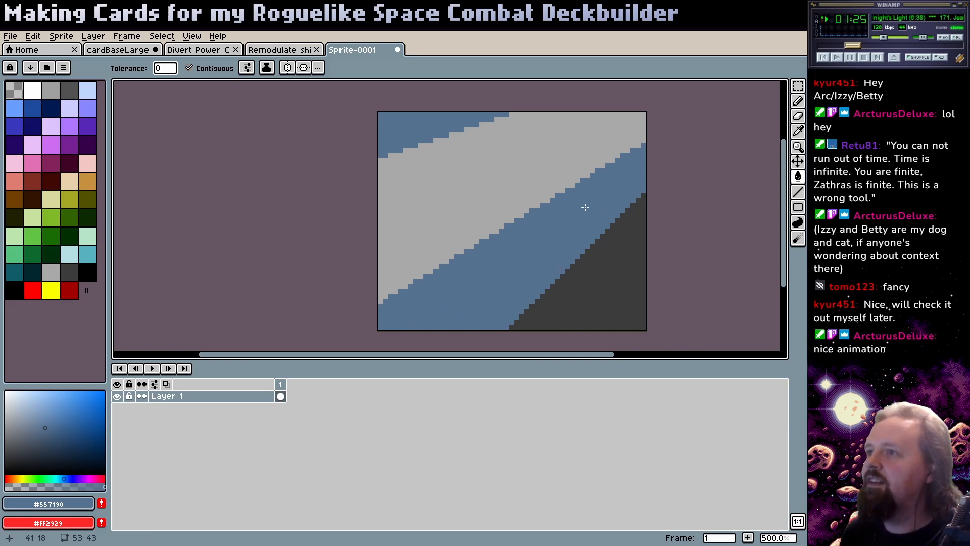
pyautogui.press('z')
pyautogui.scroll(-1, 544, 217)
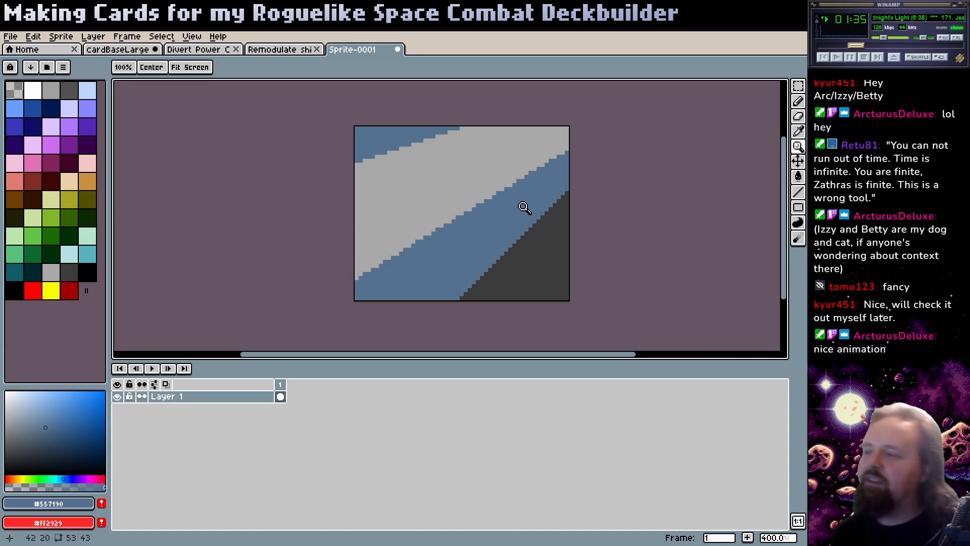
# - Draw a dark grey (Idx-53) curve bulging outward across the light grey band, from the upper blue corner to the lower blue band
pyautogui.press('b')
pyautogui.keyDown('alt'); pyautogui.click(456, 197); pyautogui.keyUp('alt')
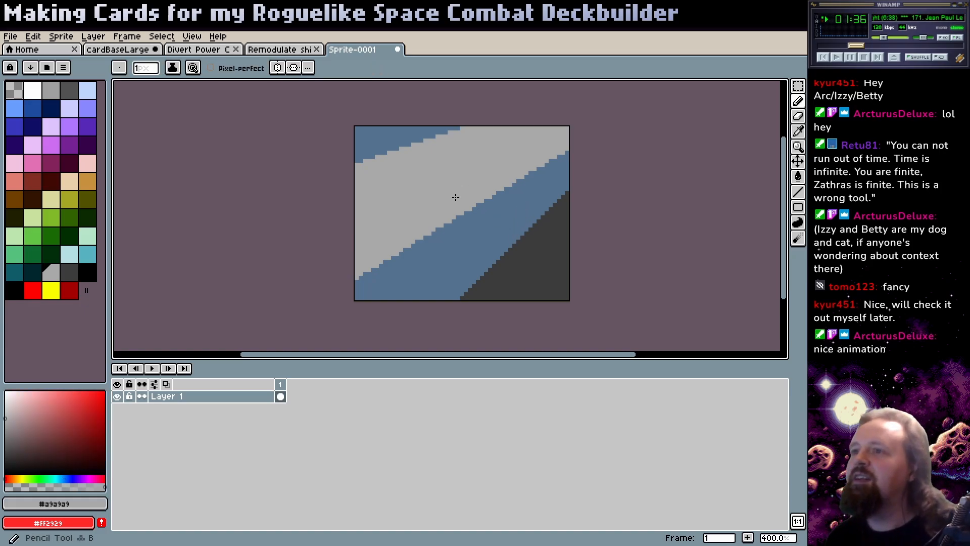
pyautogui.click(69, 254)
pyautogui.click(69, 272)
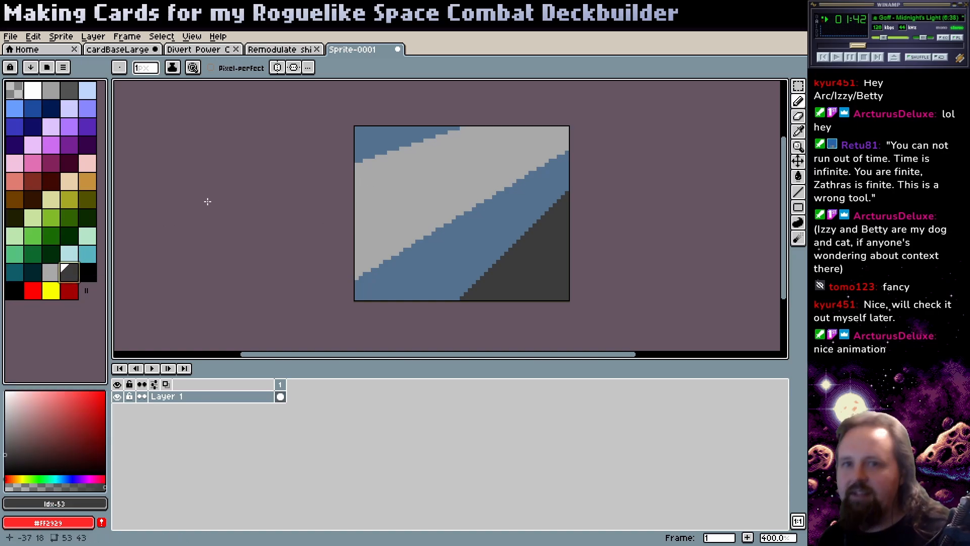
pyautogui.press('l')
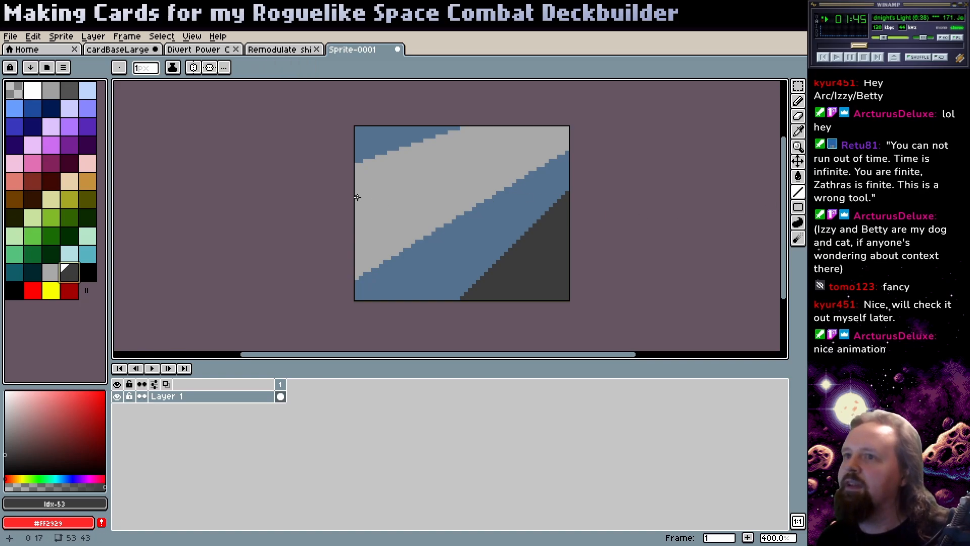
pyautogui.moveTo(362, 159)
pyautogui.mouseDown()
pyautogui.moveTo(419, 211)
pyautogui.moveTo(406, 232)
pyautogui.moveTo(420, 240)
pyautogui.mouseUp()
pyautogui.hotkey('ctrl', 'z')
pyautogui.moveTo(795, 201); pyautogui.dragTo(780, 193)
pyautogui.moveTo(373, 161); pyautogui.dragTo(401, 164)
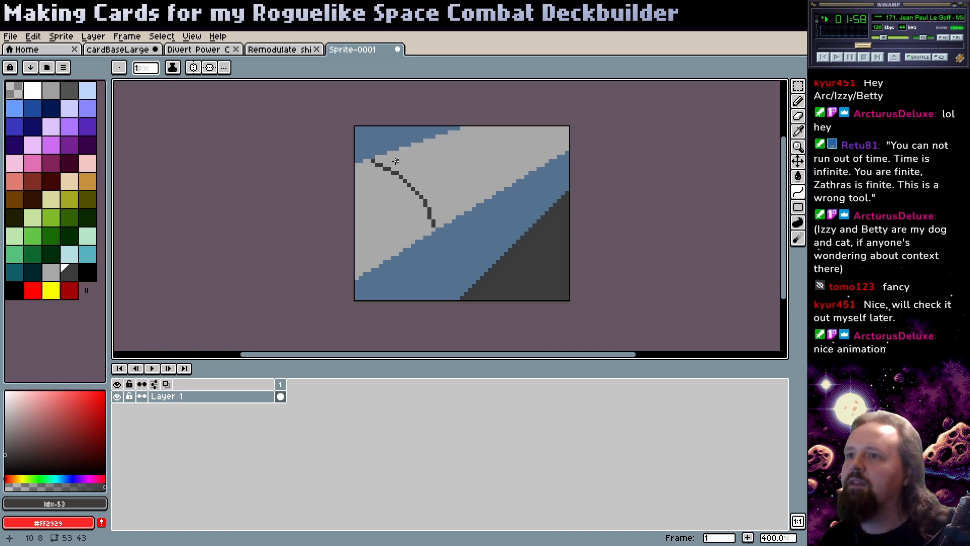
# - Thicken the curve's upper end outward with #3c3c3c pixels and erase its old inner pixels with light grey #a9a9a9
pyautogui.press('b')
pyautogui.keyDown('alt'); pyautogui.click(378, 164); pyautogui.keyUp('alt')
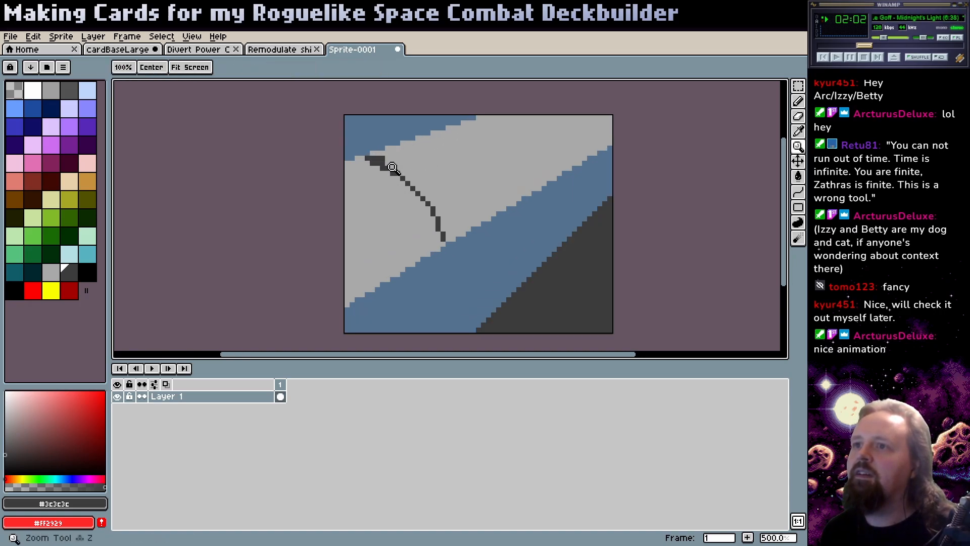
pyautogui.scroll(4, 384, 163)
pyautogui.keyDown('alt'); pyautogui.click(345, 239); pyautogui.keyUp('alt')
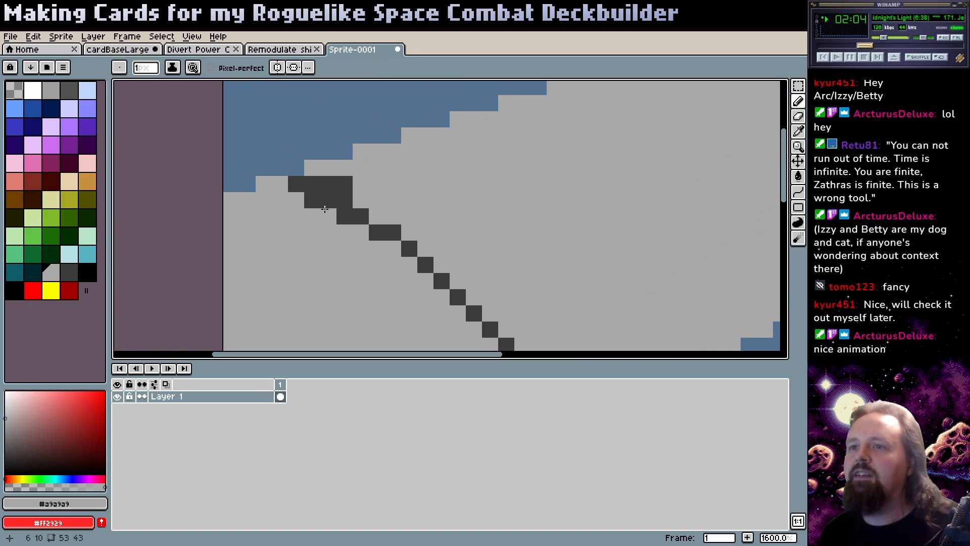
pyautogui.moveTo(310, 200)
pyautogui.mouseDown()
pyautogui.moveTo(348, 226)
pyautogui.moveTo(389, 228)
pyautogui.moveTo(427, 271)
pyautogui.mouseUp()
# - Redraw the curve's middle section further outward in dark grey #3c3c3c and erase the old diagonal pixels with light grey
pyautogui.keyDown('alt'); pyautogui.click(341, 183); pyautogui.keyUp('alt')
pyautogui.click(363, 195)
pyautogui.moveTo(364, 197)
pyautogui.mouseDown()
pyautogui.moveTo(424, 215)
pyautogui.moveTo(440, 237)
pyautogui.moveTo(394, 147)
pyautogui.mouseUp()
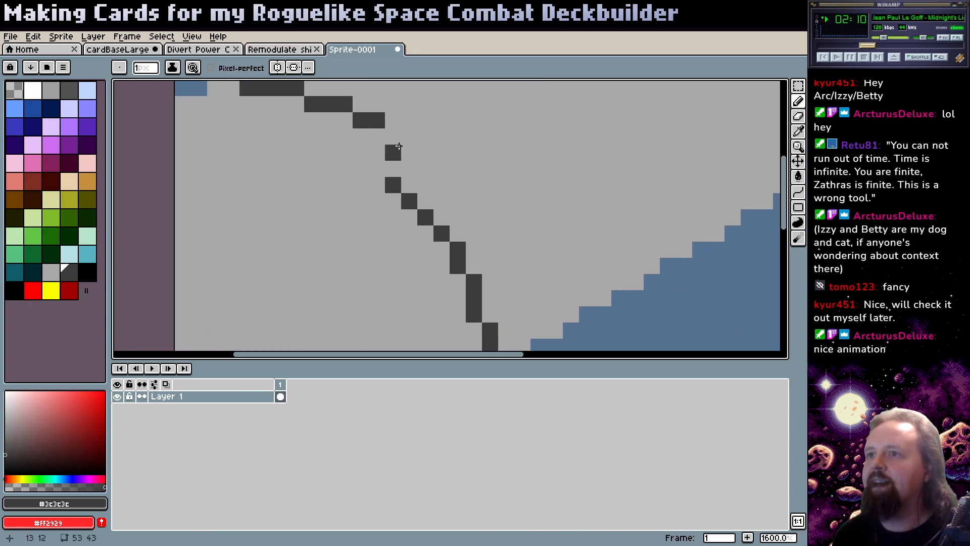
pyautogui.click(408, 150)
pyautogui.click(428, 173)
pyautogui.moveTo(443, 202); pyautogui.dragTo(443, 187)
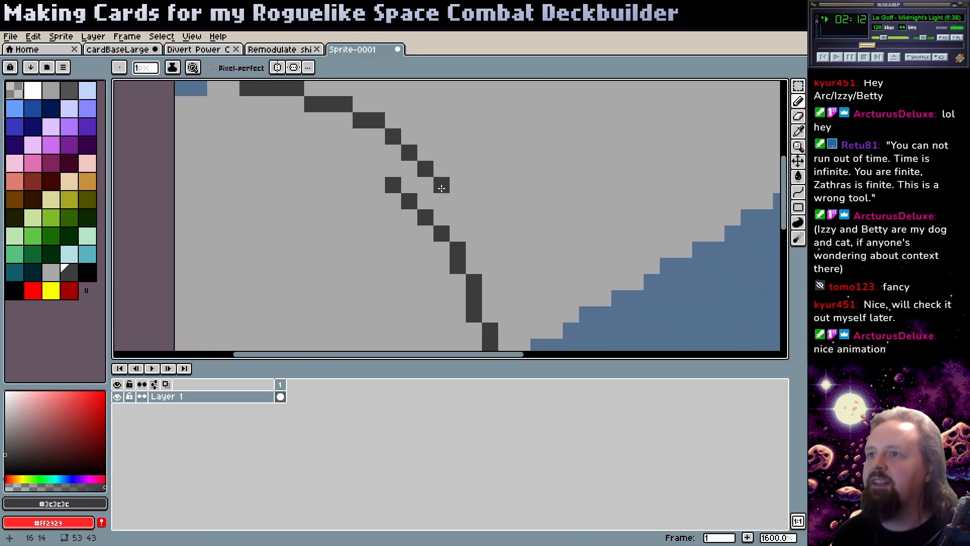
pyautogui.click(457, 233)
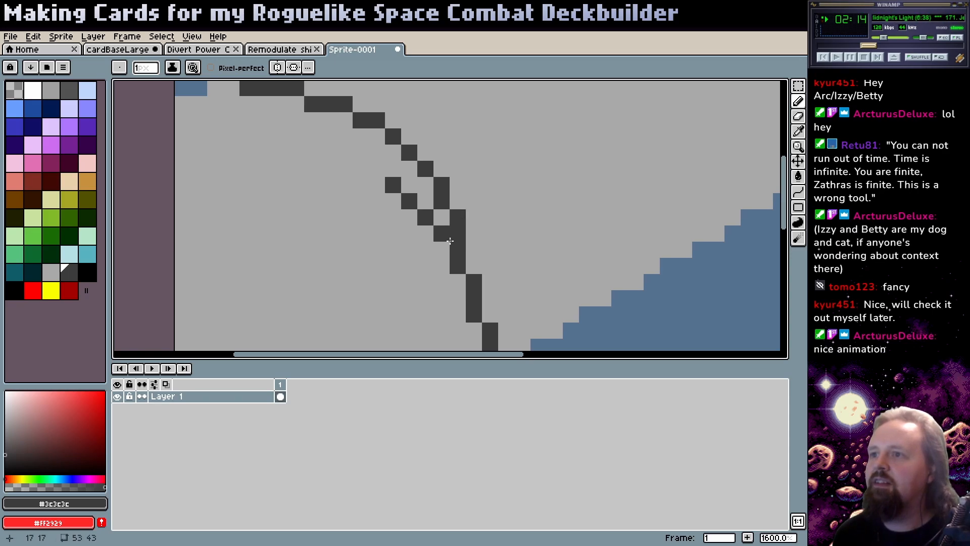
pyautogui.keyDown('alt'); pyautogui.click(442, 247); pyautogui.keyUp('alt')
pyautogui.moveTo(442, 233)
pyautogui.mouseDown()
pyautogui.moveTo(410, 187)
pyautogui.moveTo(394, 185)
pyautogui.moveTo(417, 180)
pyautogui.mouseUp()
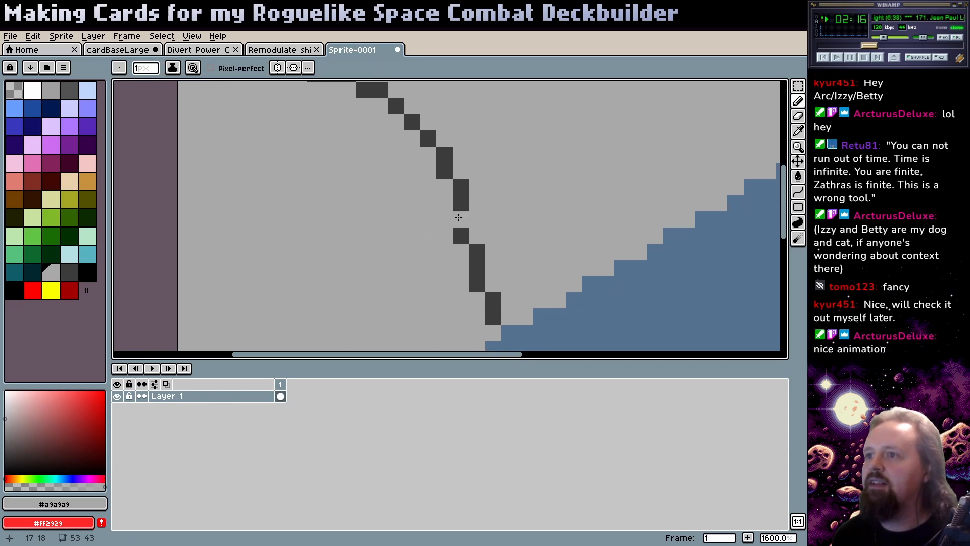
# - Even out the pixel steps just below the curve's middle with dark grey, clearing the surplus pixels with light grey
pyautogui.keyDown('alt'); pyautogui.click(477, 251); pyautogui.keyUp('alt')
pyautogui.click(492, 236)
pyautogui.click(476, 236)
pyautogui.keyDown('alt'); pyautogui.click(493, 251); pyautogui.keyUp('alt')
pyautogui.moveTo(493, 236); pyautogui.dragTo(461, 235)
pyautogui.click(475, 290)
# - Extend the curve's lowest segment upward by one dark grey pixel and paint the stray pixels beside it light grey
pyautogui.keyDown('alt'); pyautogui.click(494, 312); pyautogui.keyUp('alt')
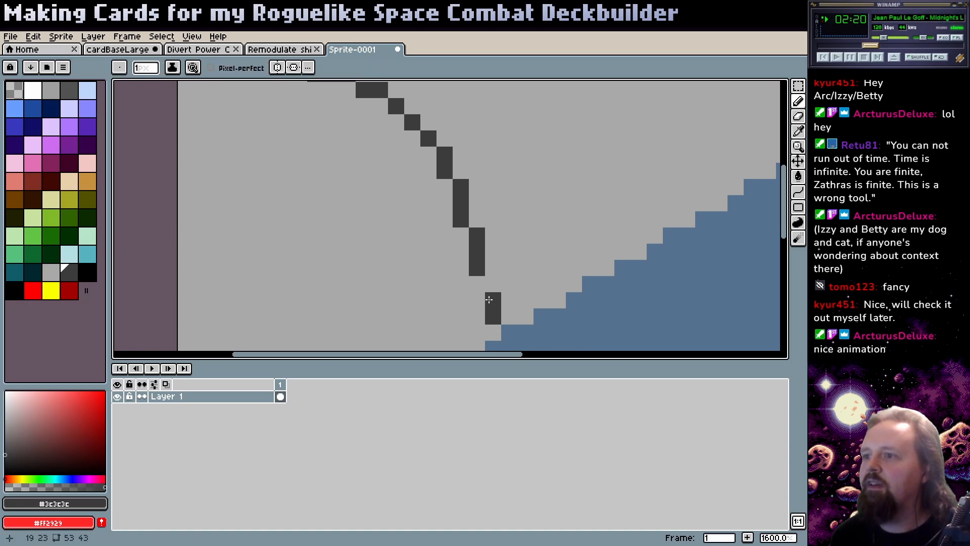
pyautogui.click(493, 284)
pyautogui.click(477, 284)
pyautogui.keyDown('alt'); pyautogui.click(461, 284); pyautogui.keyUp('alt')
pyautogui.keyDown('alt'); pyautogui.click(480, 275); pyautogui.keyUp('alt')
pyautogui.click(461, 284)
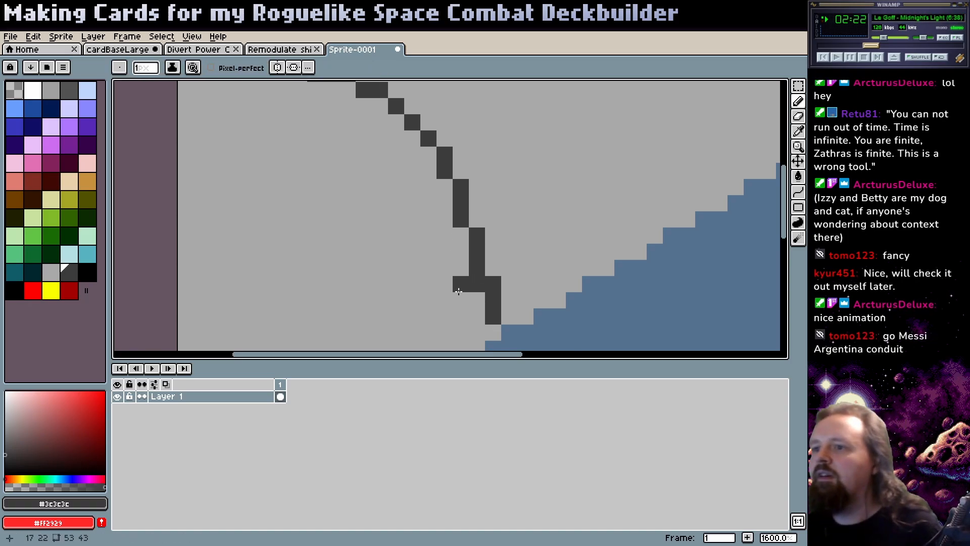
pyautogui.keyDown('alt'); pyautogui.click(465, 298); pyautogui.keyUp('alt')
pyautogui.click(461, 284)
pyautogui.click(477, 284)
# - Repaint the curve's lower half in #3c3c3c as a rounder arc that bends back inward toward the lower blue band
pyautogui.press('z')
pyautogui.scroll(-3, 431, 272)
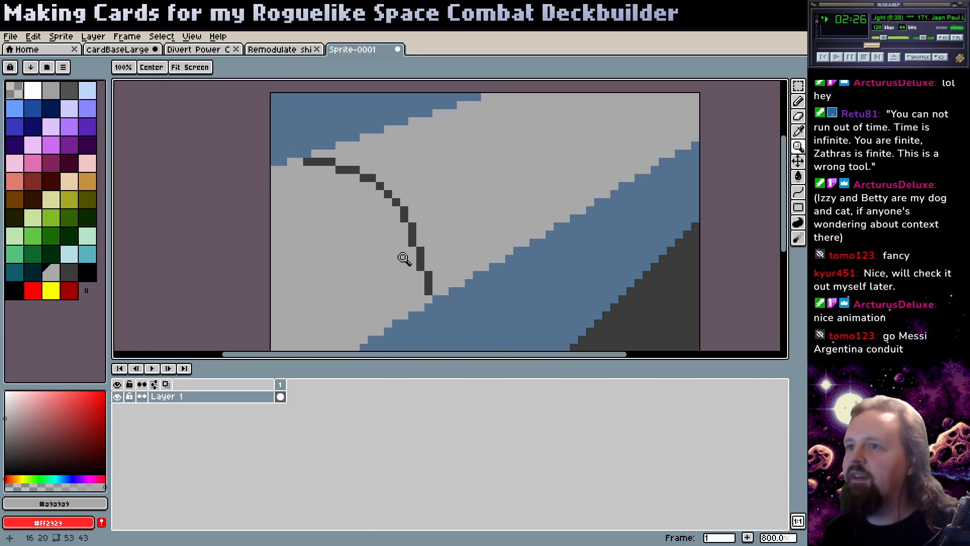
pyautogui.scroll(-2, 427, 221)
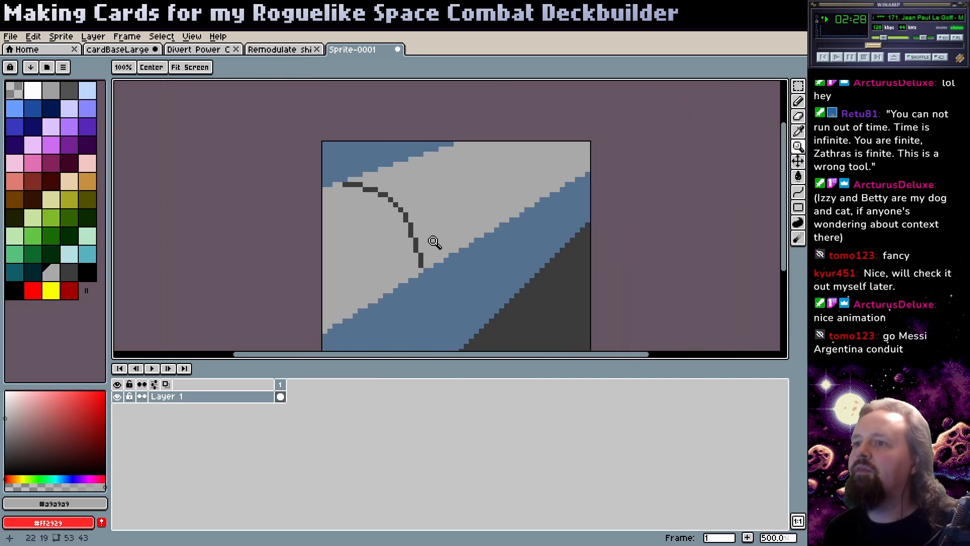
pyautogui.scroll(2, 374, 242)
pyautogui.moveTo(396, 246); pyautogui.dragTo(414, 219)
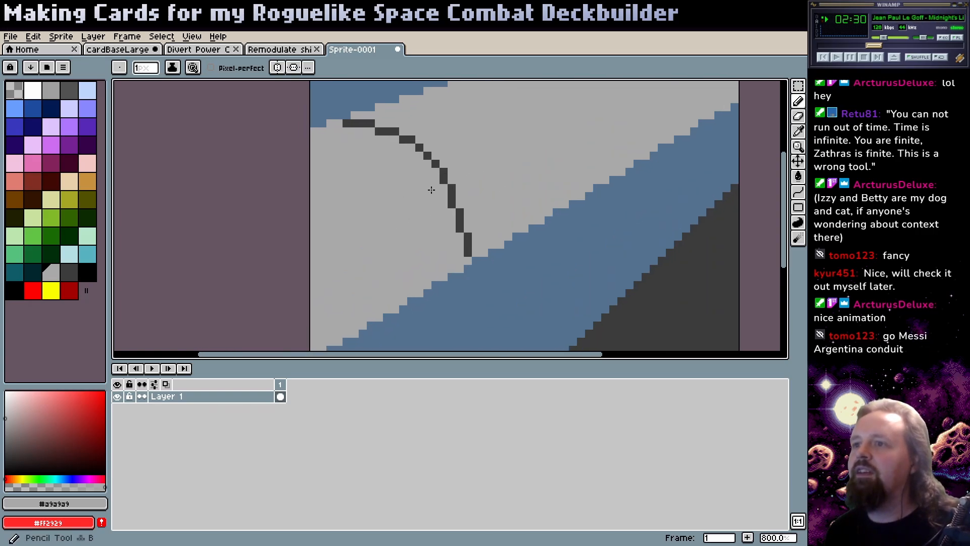
pyautogui.keyDown('alt'); pyautogui.click(443, 178); pyautogui.keyUp('alt')
pyautogui.moveTo(433, 163)
pyautogui.mouseDown()
pyautogui.moveTo(466, 212)
pyautogui.moveTo(434, 280)
pyautogui.moveTo(489, 228)
pyautogui.moveTo(464, 246)
pyautogui.mouseUp()
# - Thin the reshaped arc by painting surplus pixels light grey #a9a9a9, and touch up its upper bend with dark grey #3c3c3c
pyautogui.keyDown('alt'); pyautogui.click(493, 222); pyautogui.keyUp('alt')
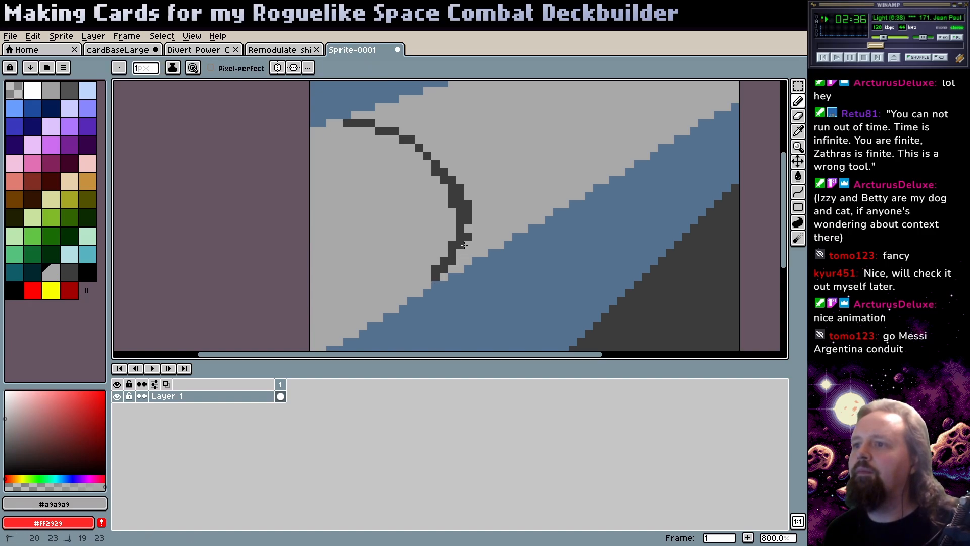
pyautogui.click(455, 263)
pyautogui.click(445, 270)
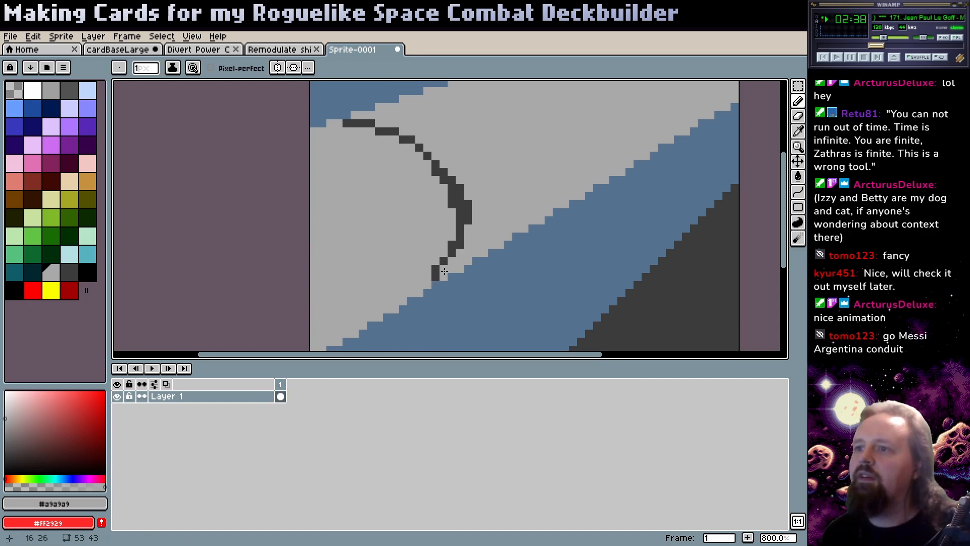
pyautogui.click(461, 190)
pyautogui.click(452, 173)
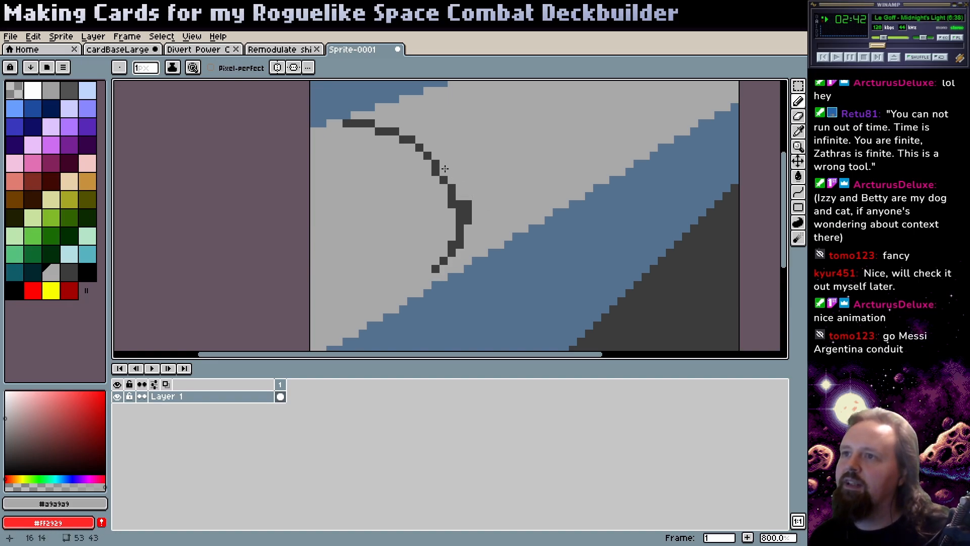
pyautogui.click(436, 171)
pyautogui.keyDown('alt'); pyautogui.click(435, 165); pyautogui.keyUp('alt')
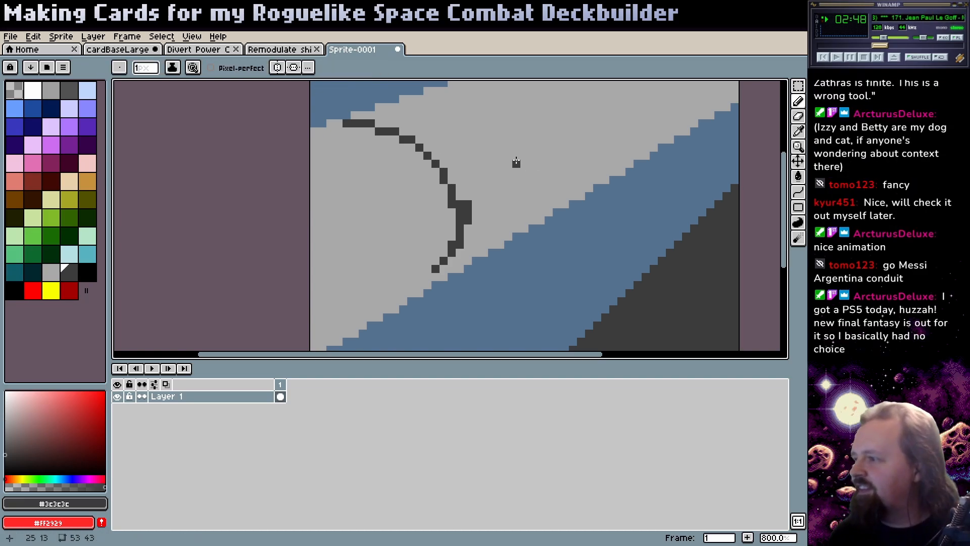
# - Paint light grey #a9a9a9 over the bulge at the curve's middle and the stray dark pixels at its lower tip
pyautogui.keyDown('alt'); pyautogui.click(488, 202); pyautogui.keyUp('alt')
pyautogui.moveTo(468, 204); pyautogui.dragTo(468, 223)
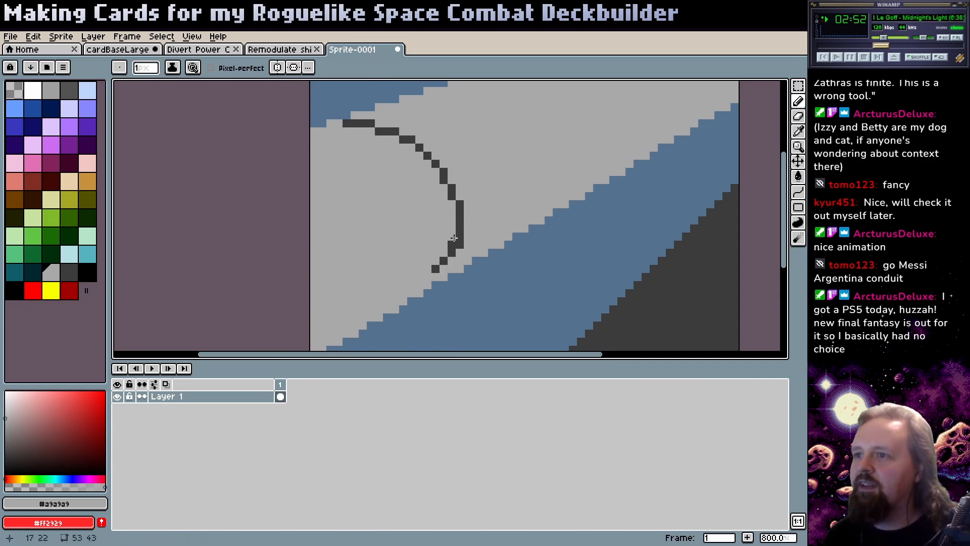
pyautogui.click(452, 244)
pyautogui.keyDown('alt'); pyautogui.click(452, 252); pyautogui.keyUp('alt')
pyautogui.click(449, 261)
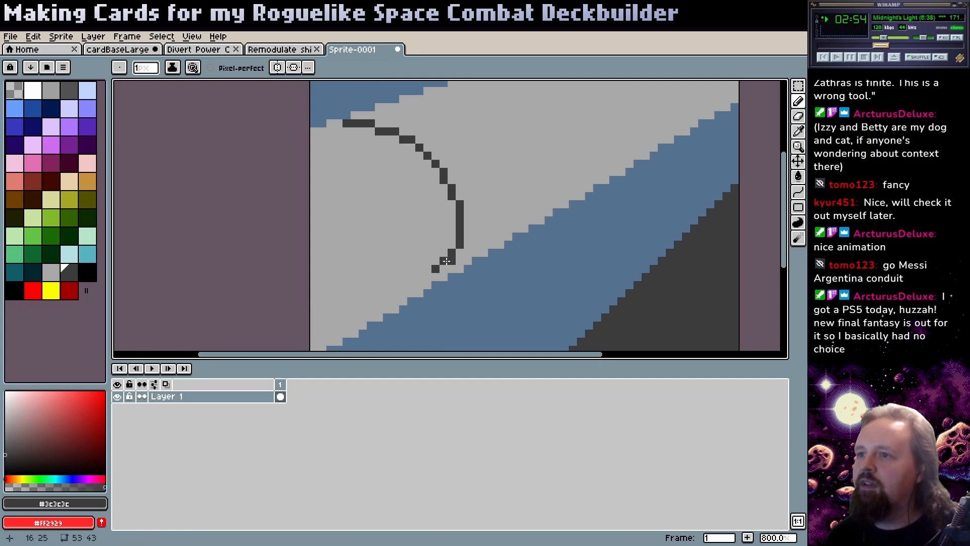
pyautogui.keyDown('alt'); pyautogui.click(443, 251); pyautogui.keyUp('alt')
pyautogui.click(443, 261)
pyautogui.click(435, 269)
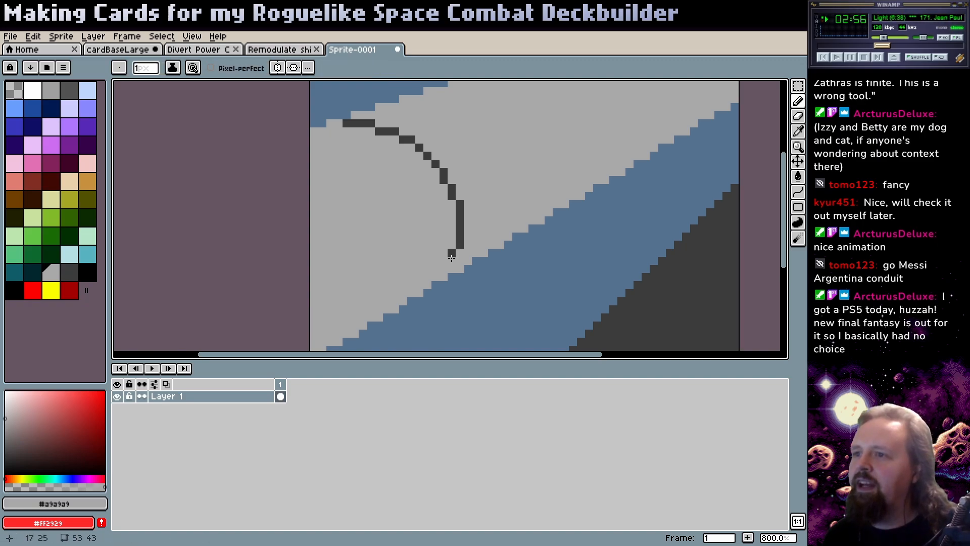
# - Redraw the curve's lower tip steeper in dark grey #3c3c3c down to the blue band, clearing surplus pixels with light grey
pyautogui.keyDown('alt'); pyautogui.click(450, 254); pyautogui.keyUp('alt')
pyautogui.click(449, 267)
pyautogui.click(444, 269)
pyautogui.click(444, 277)
pyautogui.click(436, 277)
pyautogui.click(451, 277)
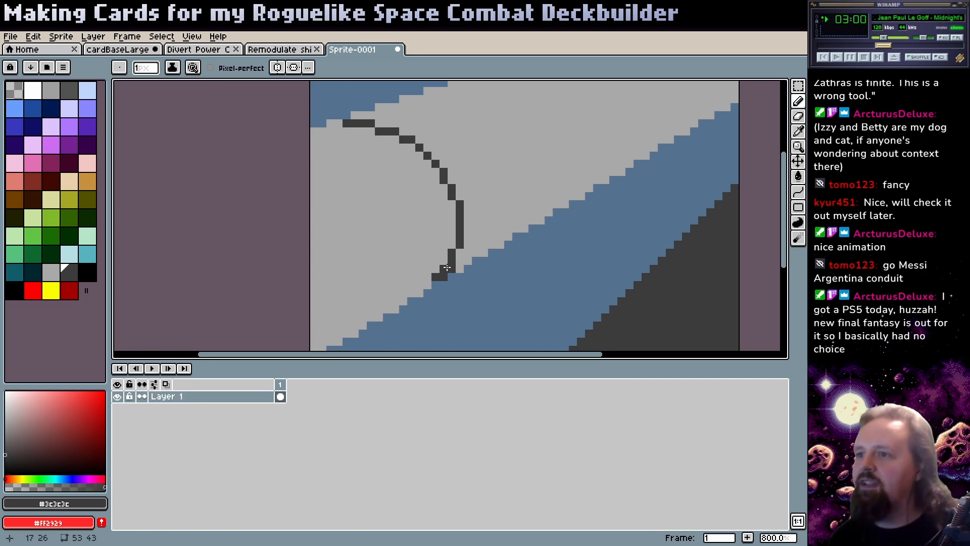
pyautogui.keyDown('alt'); pyautogui.click(439, 276); pyautogui.keyUp('alt')
pyautogui.click(439, 268)
pyautogui.click(449, 249)
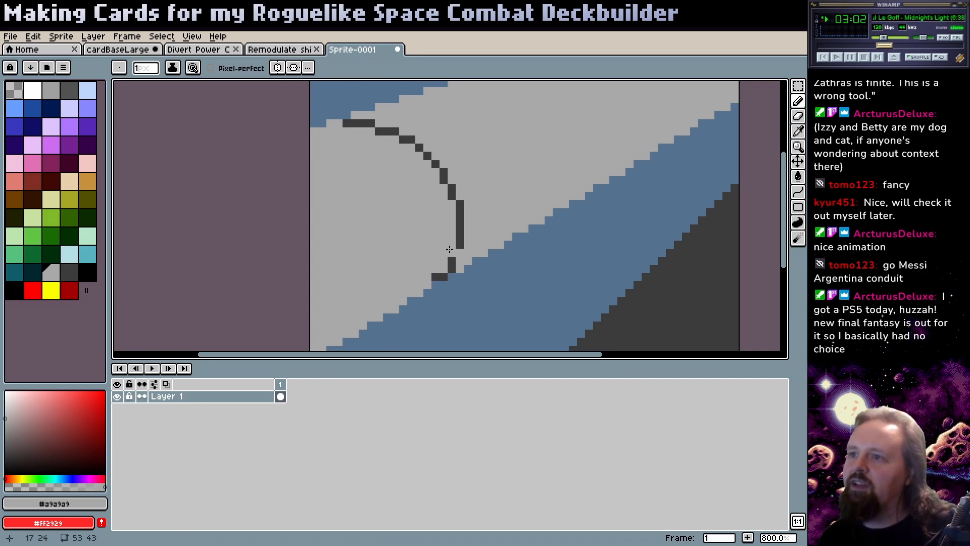
# - Extend the curve's vertical part downward by one dark grey pixel and clear the surplus pixel at its lower tip
pyautogui.keyDown('alt'); pyautogui.click(458, 238); pyautogui.keyUp('alt')
pyautogui.click(460, 245)
pyautogui.click(459, 252)
pyautogui.moveTo(419, 204)
pyautogui.mouseDown()
pyautogui.moveTo(452, 320)
pyautogui.moveTo(436, 244)
pyautogui.mouseUp()
pyautogui.keyDown('alt'); pyautogui.click(448, 310); pyautogui.keyUp('alt')
pyautogui.click(446, 305)
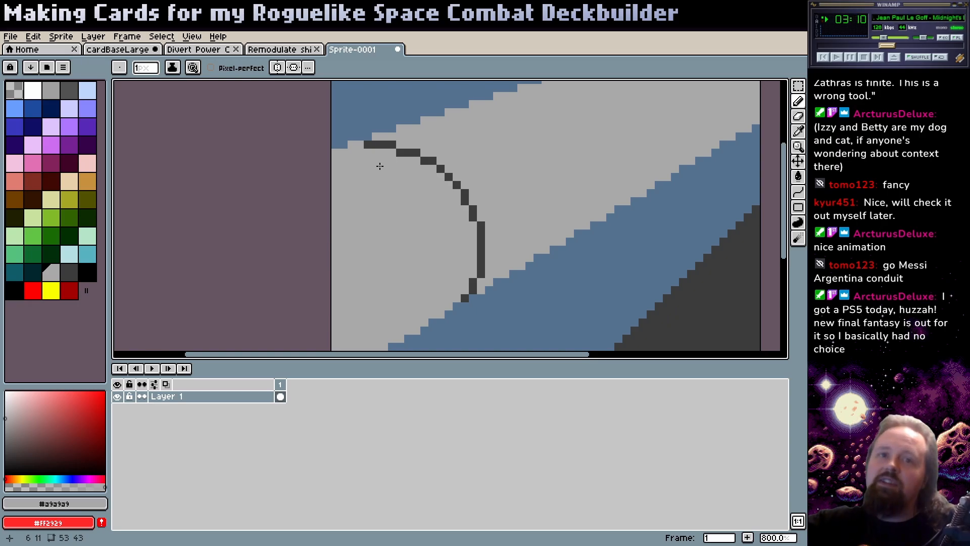
# - Paint a second line of dark grey #3c3c3c pixels along the outer edge of the curve's upper arc
pyautogui.keyDown('alt'); pyautogui.click(376, 145); pyautogui.keyUp('alt')
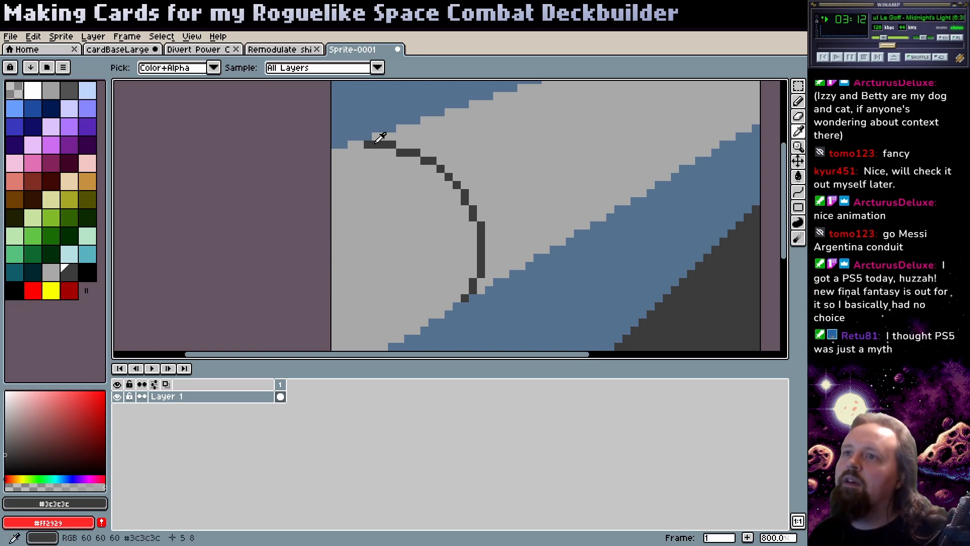
pyautogui.click(379, 133)
pyautogui.moveTo(378, 133); pyautogui.dragTo(393, 135)
pyautogui.keyDown('alt'); pyautogui.click(391, 127); pyautogui.keyUp('alt')
pyautogui.click(379, 128)
pyautogui.keyDown('alt'); pyautogui.click(386, 134); pyautogui.keyUp('alt')
pyautogui.click(393, 136)
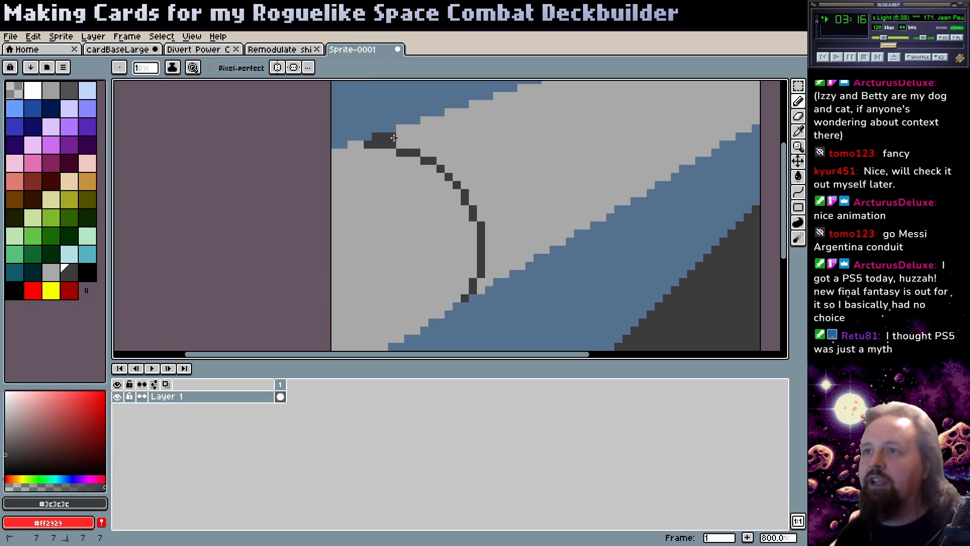
pyautogui.click(400, 137)
pyautogui.click(413, 143)
pyautogui.click(414, 144)
pyautogui.click(423, 151)
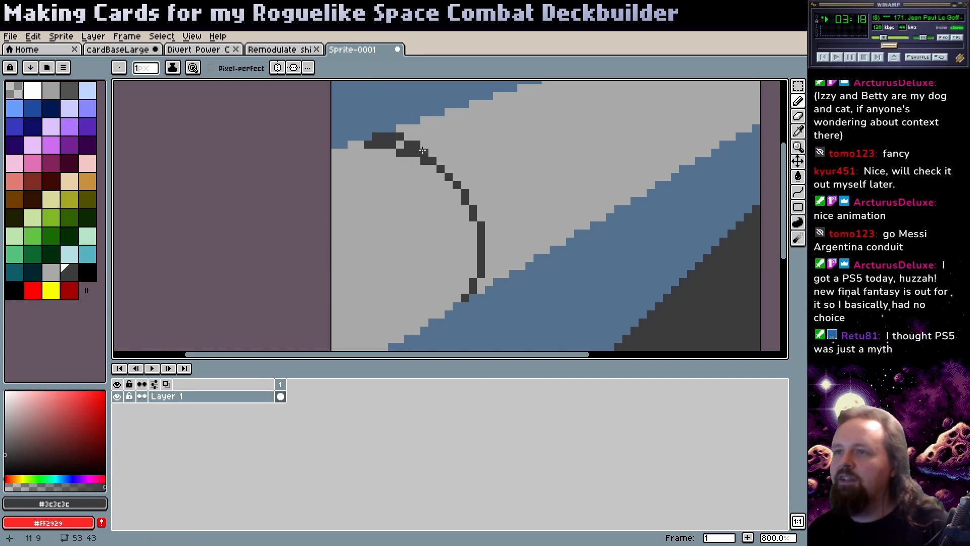
pyautogui.click(429, 153)
pyautogui.click(440, 161)
pyautogui.click(449, 168)
pyautogui.click(456, 170)
pyautogui.click(457, 178)
pyautogui.click(465, 186)
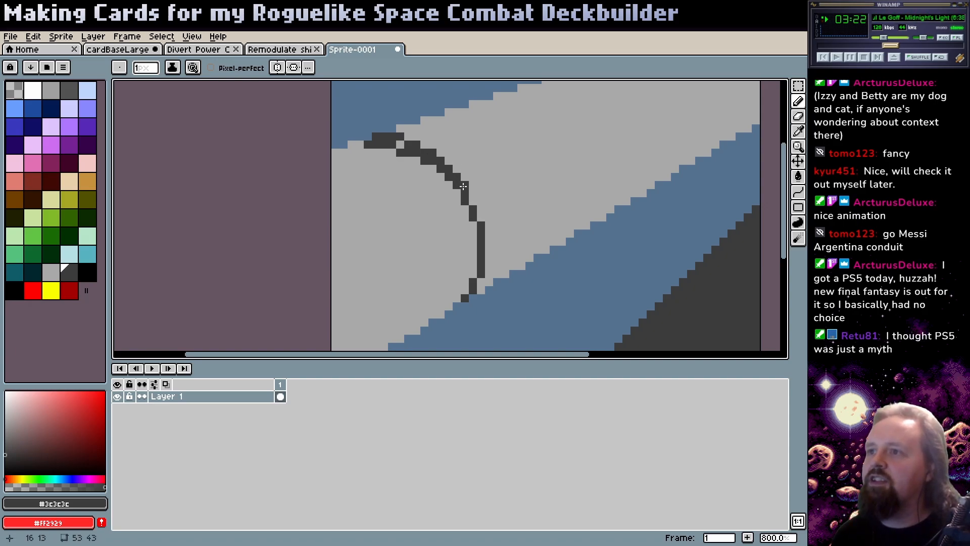
# - Thin the upper arc by painting its inner pixels light grey #a9a9a9, bridging the gap near its start with a dark grey pixel
pyautogui.keyDown('alt'); pyautogui.click(432, 210); pyautogui.keyUp('alt')
pyautogui.click(472, 201)
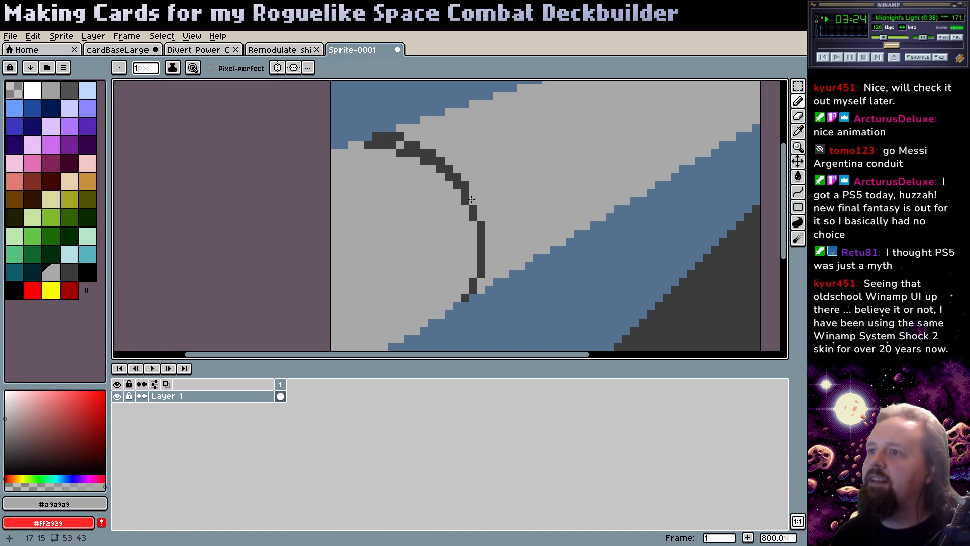
pyautogui.click(457, 185)
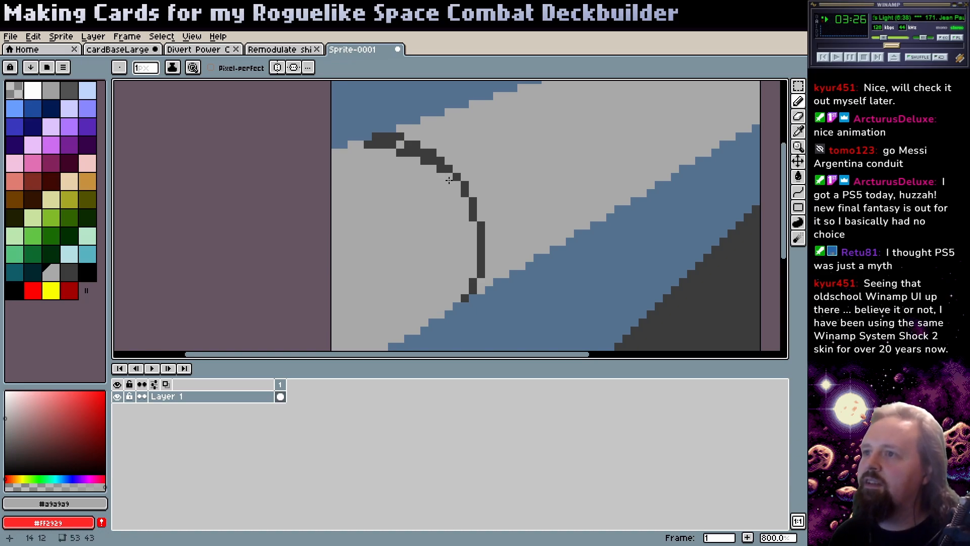
pyautogui.click(431, 161)
pyautogui.moveTo(411, 153); pyautogui.dragTo(397, 151)
pyautogui.click(388, 147)
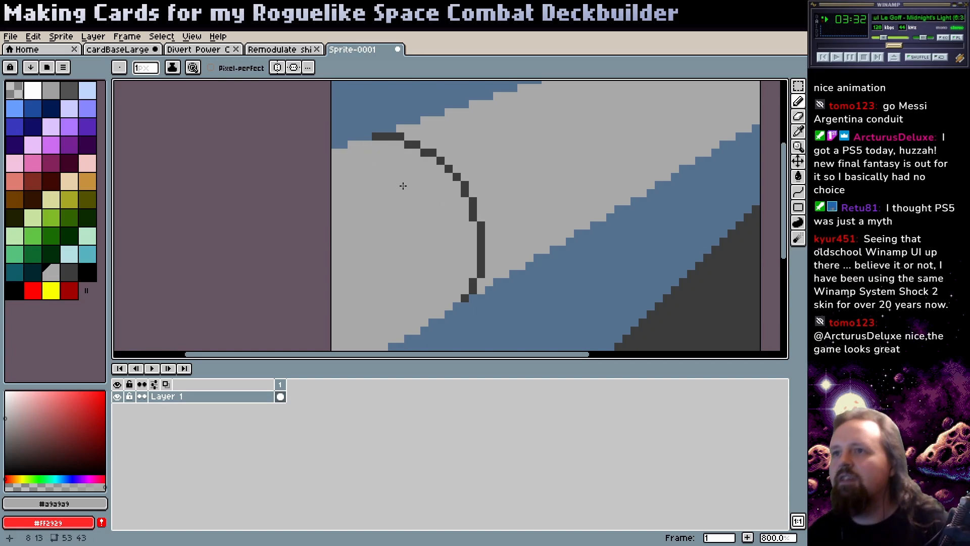
pyautogui.keyDown('alt'); pyautogui.click(409, 145); pyautogui.keyUp('alt')
pyautogui.click(400, 144)
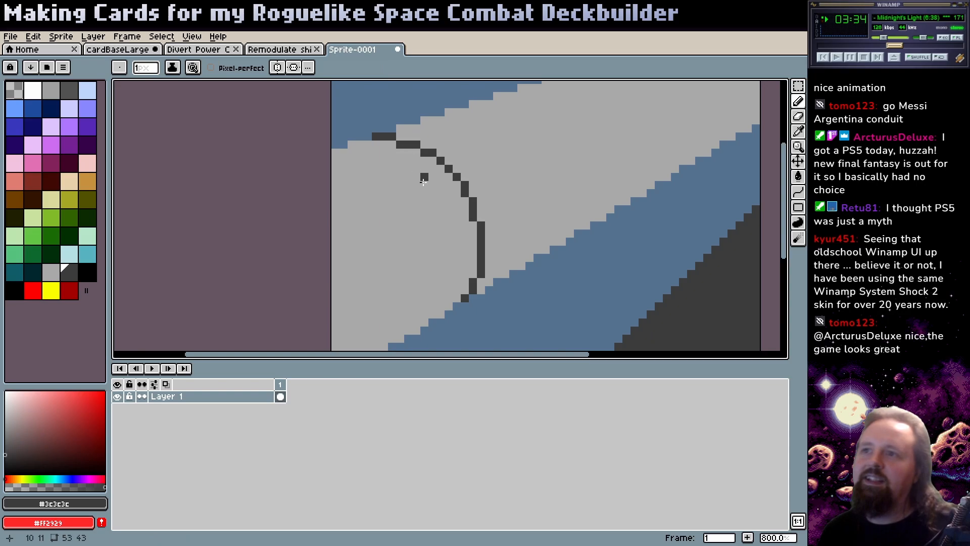
# - Select the entire artwork and shift it down 7 pixels on the canvas
pyautogui.press('z')
pyautogui.scroll(-2, 459, 211)
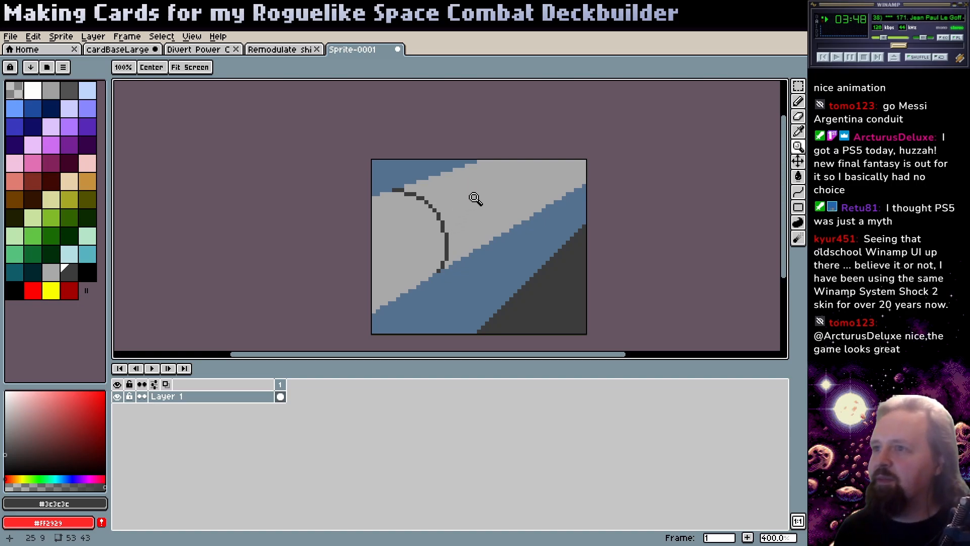
pyautogui.moveTo(446, 247); pyautogui.dragTo(441, 255)
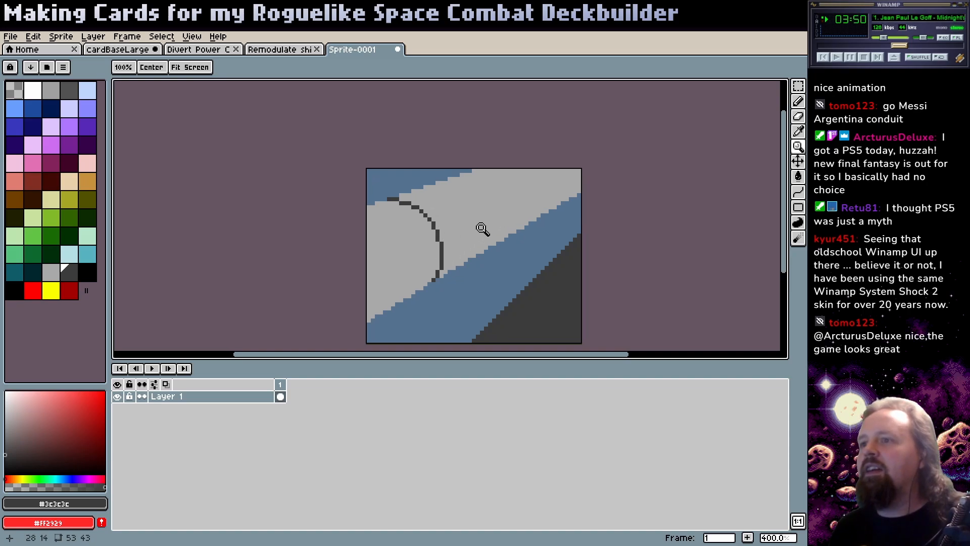
pyautogui.click(449, 227)
pyautogui.click(499, 206)
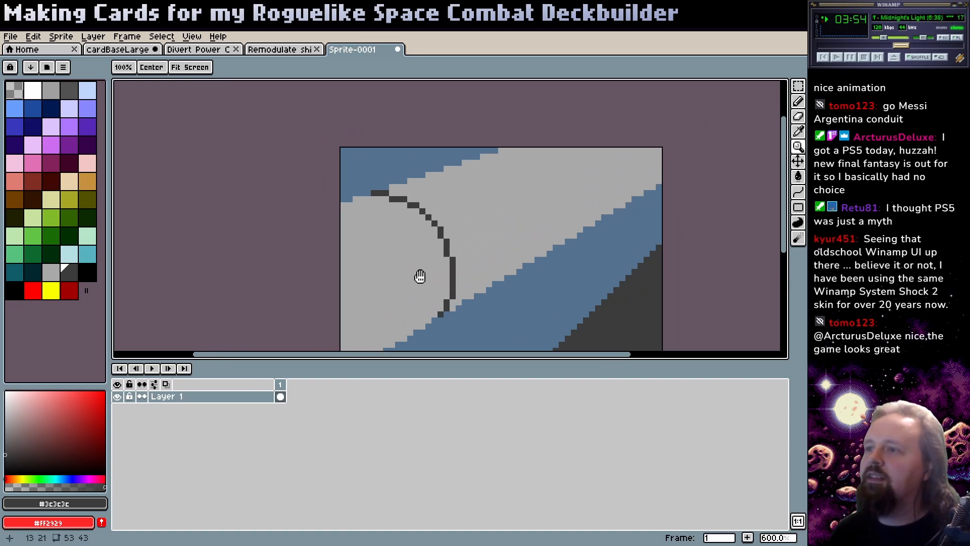
pyautogui.scroll(-2, 450, 230)
pyautogui.moveTo(457, 251); pyautogui.dragTo(472, 221)
pyautogui.press('m')
pyautogui.hotkey('ctrl', 'a')
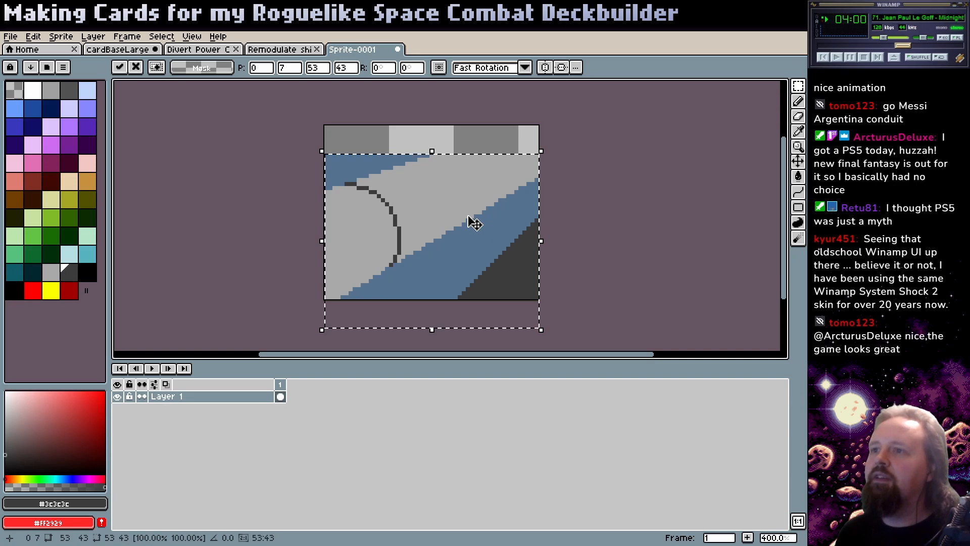
pyautogui.click(580, 190)
# - Copy a 22 × 11 section of the stepped upper blue-grey edge to position 28, -2 to continue the edge diagonally
pyautogui.press('z')
pyautogui.click(461, 166)
pyautogui.click(461, 166)
pyautogui.press('b')
pyautogui.keyDown('alt'); pyautogui.click(404, 165); pyautogui.keyUp('alt')
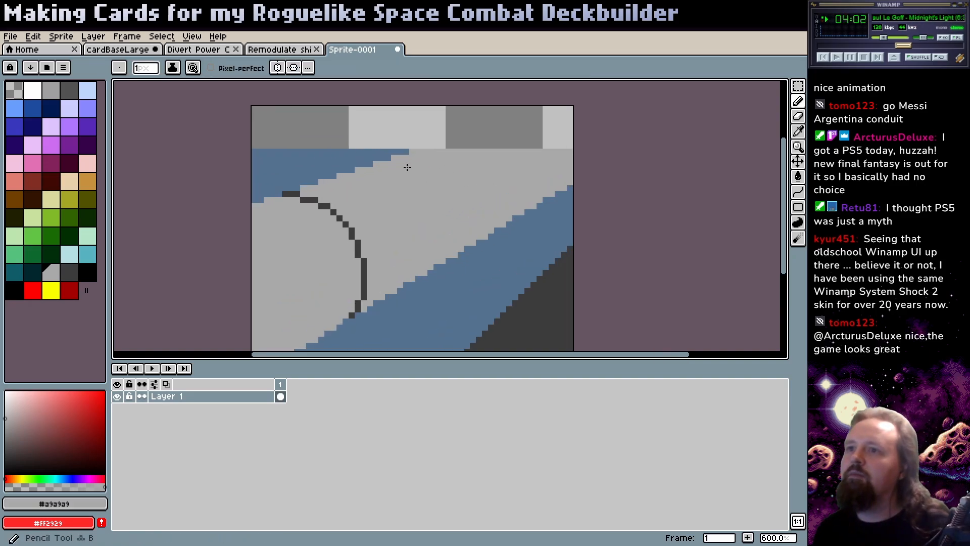
pyautogui.press('m')
pyautogui.moveTo(323, 117); pyautogui.dragTo(466, 211)
pyautogui.moveTo(311, 129); pyautogui.dragTo(522, 151)
pyautogui.click(409, 193)
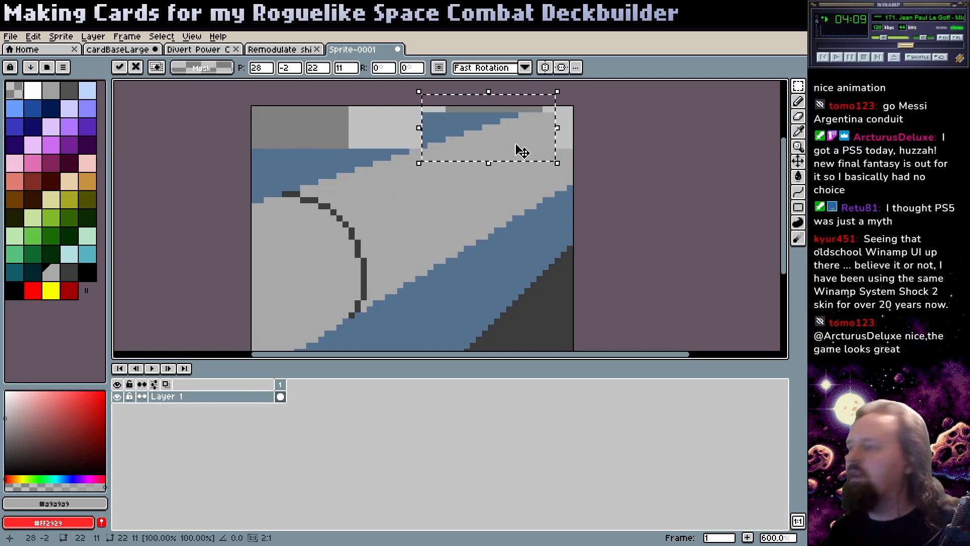
pyautogui.click(461, 224)
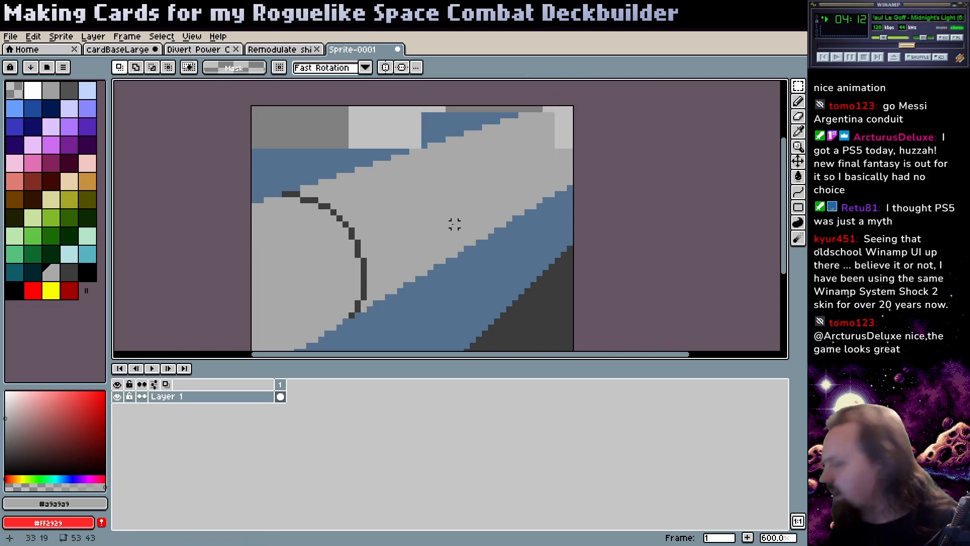
# - Fill the empty strip above the edge with blue #557190 and complete the band's upper corner in light grey #a9a9a9
pyautogui.keyDown('alt'); pyautogui.click(322, 175); pyautogui.keyUp('alt')
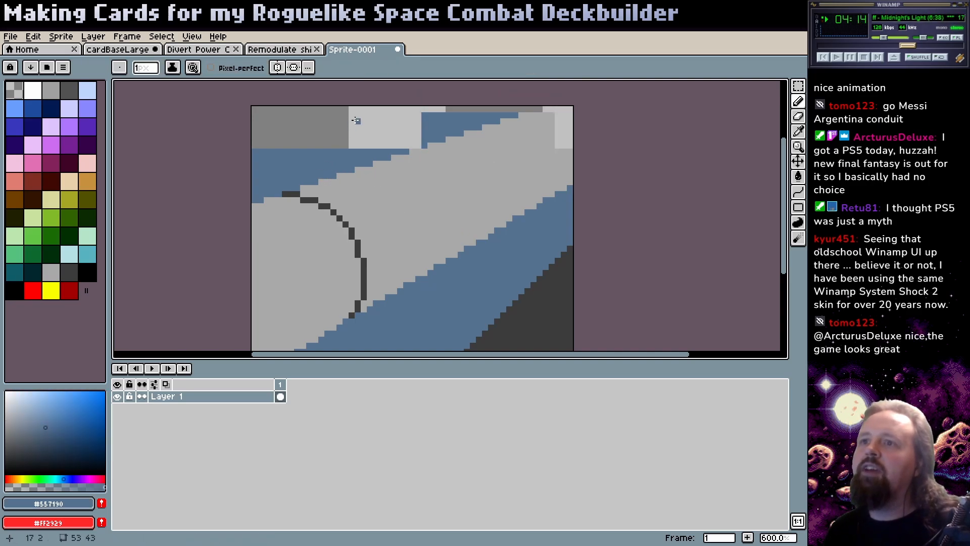
pyautogui.press('g')
pyautogui.click(395, 134)
pyautogui.keyDown('alt'); pyautogui.click(526, 151); pyautogui.keyUp('alt')
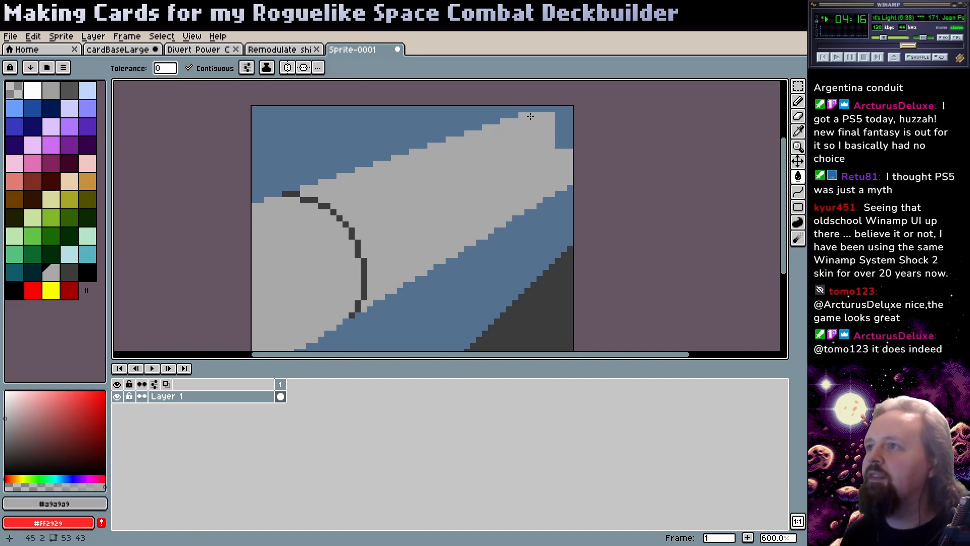
pyautogui.press('b')
pyautogui.moveTo(539, 109); pyautogui.dragTo(602, 116)
pyautogui.press('g')
pyautogui.click(561, 133)
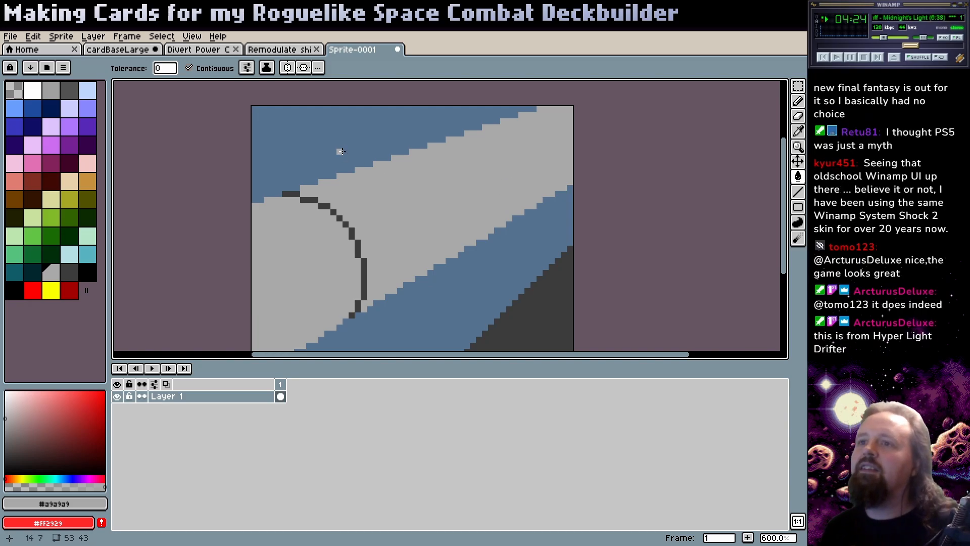
# - Draw a second dark grey #3c3c3c curve across the light grey band, to the right of the first curve
pyautogui.scroll(-2, 354, 157)
pyautogui.keyDown('alt'); pyautogui.click(480, 239); pyautogui.keyUp('alt')
pyautogui.hscroll(2, 465, 234)
pyautogui.press('z')
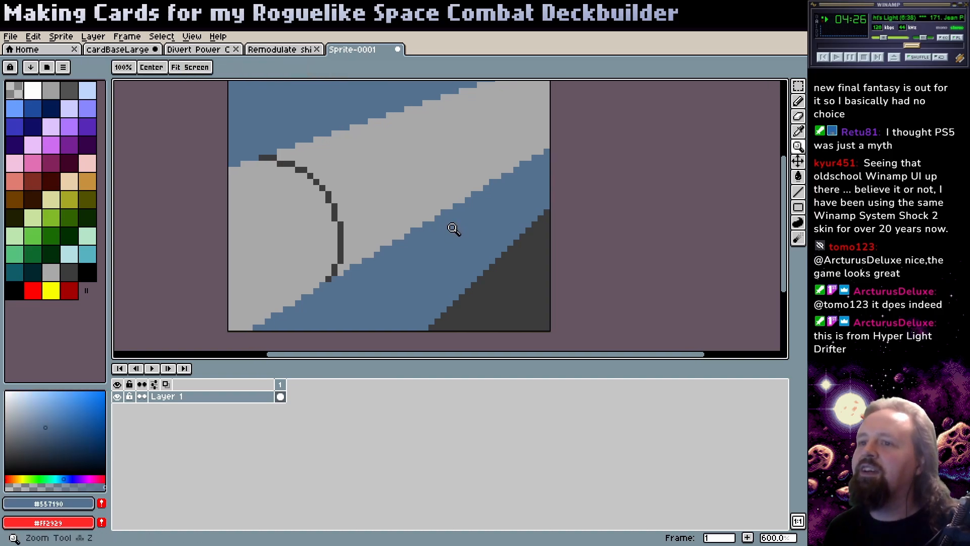
pyautogui.rightClick(453, 228)
pyautogui.scroll(1, 429, 227)
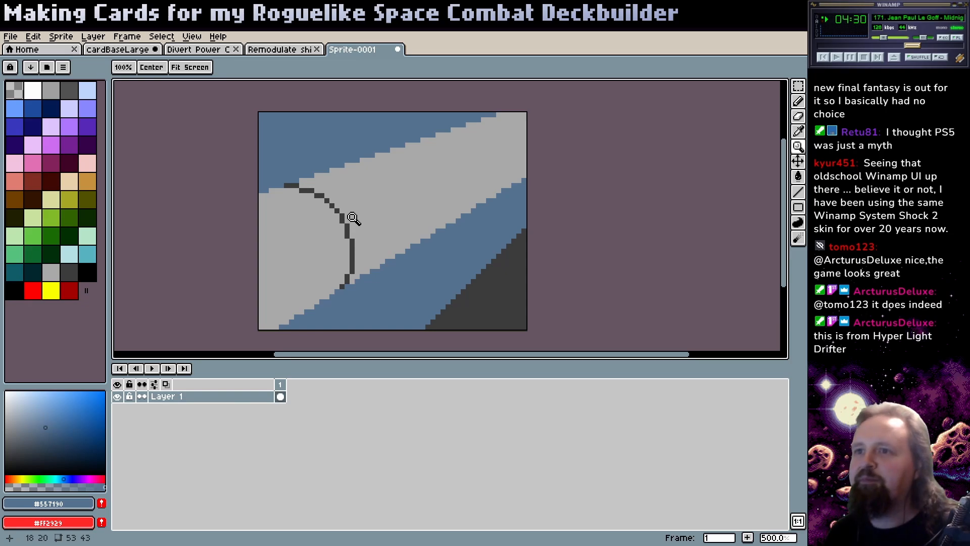
pyautogui.keyDown('alt'); pyautogui.click(354, 242); pyautogui.keyUp('alt')
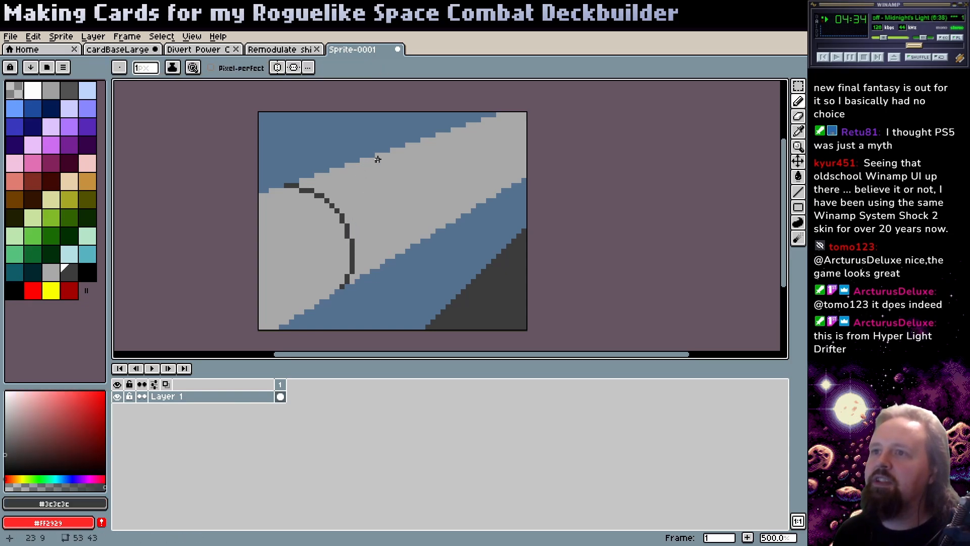
pyautogui.hotkey('ctrl', 'z')
pyautogui.moveTo(372, 160)
pyautogui.mouseDown()
pyautogui.moveTo(361, 160)
pyautogui.moveTo(389, 166)
pyautogui.moveTo(418, 230)
pyautogui.moveTo(413, 247)
pyautogui.mouseUp()
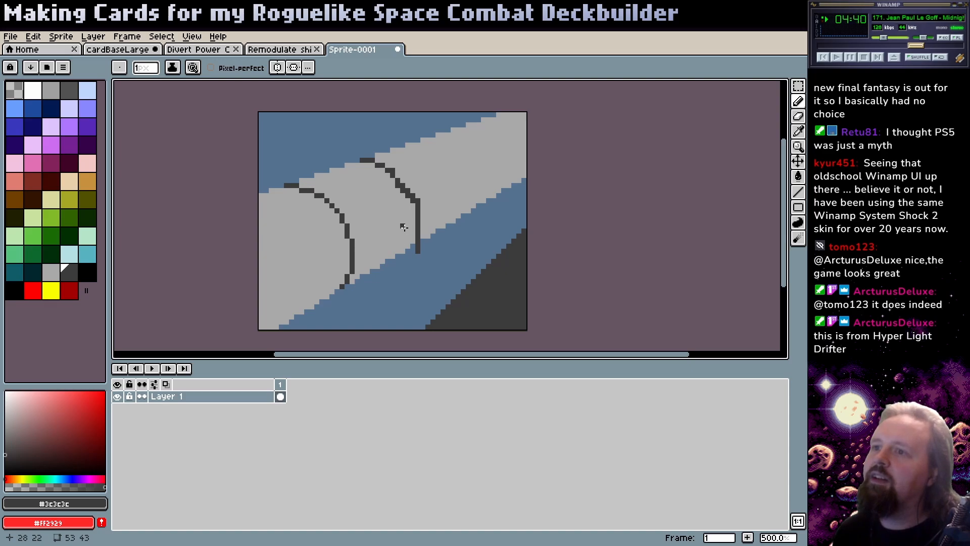
# - Trim the second curve's overshoot with blue #557190 and bend its lower end inward to the blue band with dark grey pixels
pyautogui.keyDown('alt'); pyautogui.click(413, 242); pyautogui.keyUp('alt')
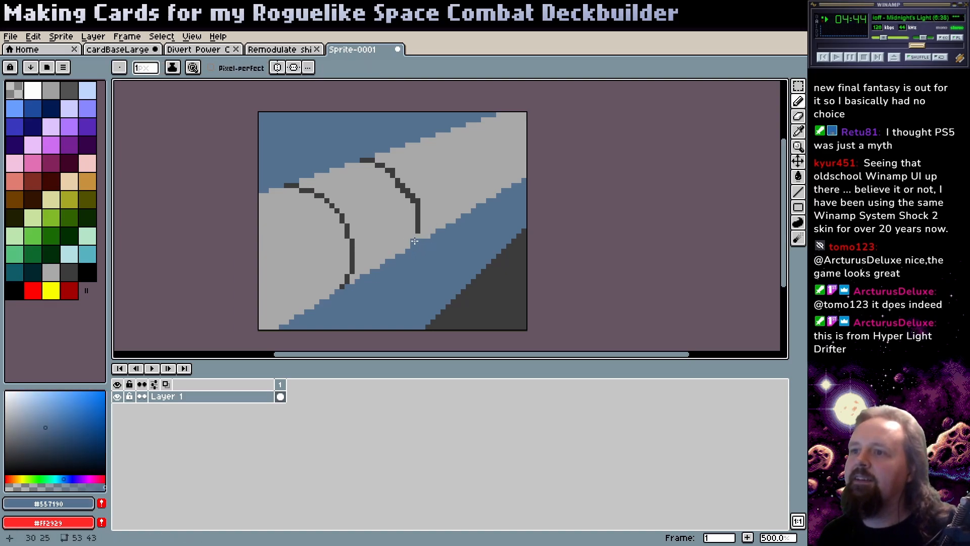
pyautogui.keyDown('alt'); pyautogui.click(415, 242); pyautogui.keyUp('alt')
pyautogui.keyDown('alt'); pyautogui.click(418, 228); pyautogui.keyUp('alt')
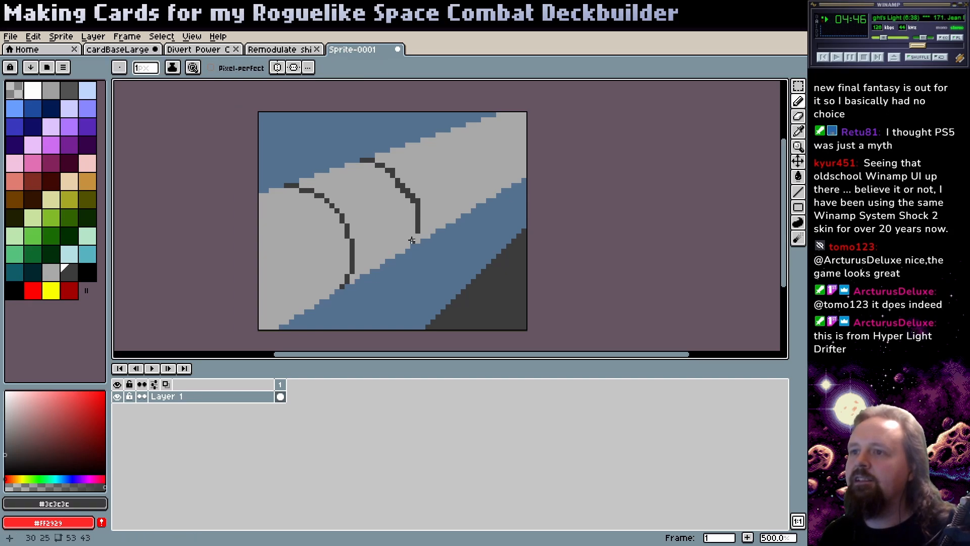
pyautogui.click(412, 236)
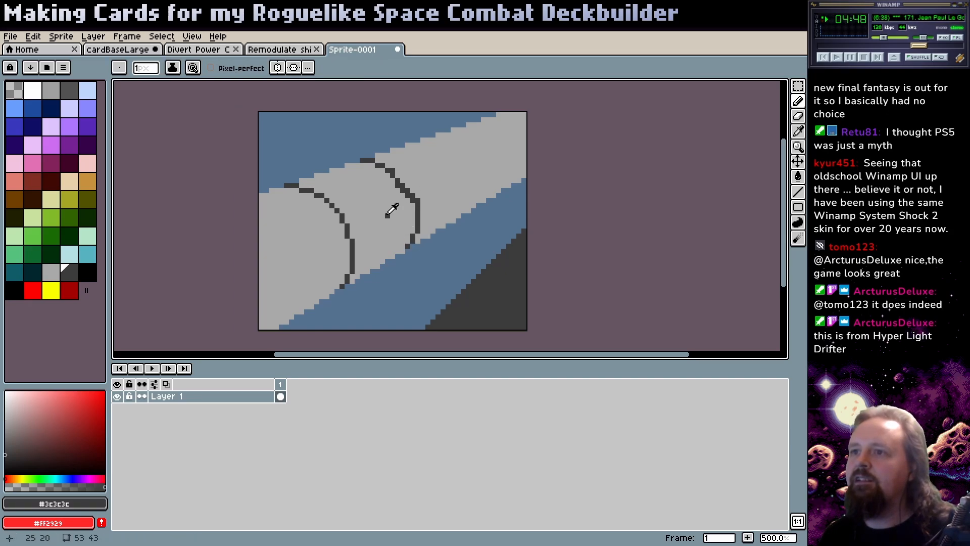
# - Erase the kinked upper stretch of the second curve with light grey #a9a9a9 and redraw it as a smooth dark grey #3c3c3c arc
pyautogui.keyDown('alt'); pyautogui.click(407, 205); pyautogui.keyUp('alt')
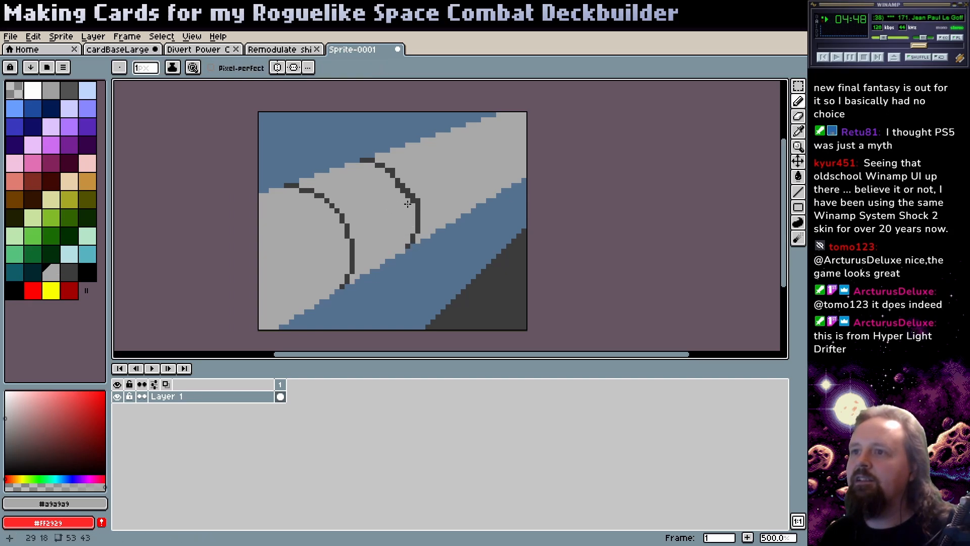
pyautogui.keyDown('alt'); pyautogui.click(393, 176); pyautogui.keyUp('alt')
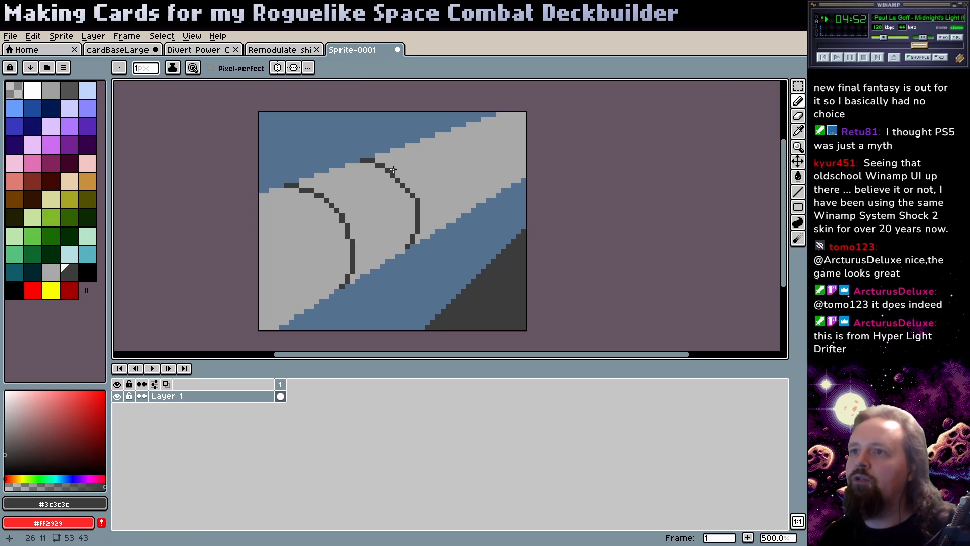
pyautogui.click(381, 162)
pyautogui.keyDown('alt'); pyautogui.click(385, 184); pyautogui.keyUp('alt')
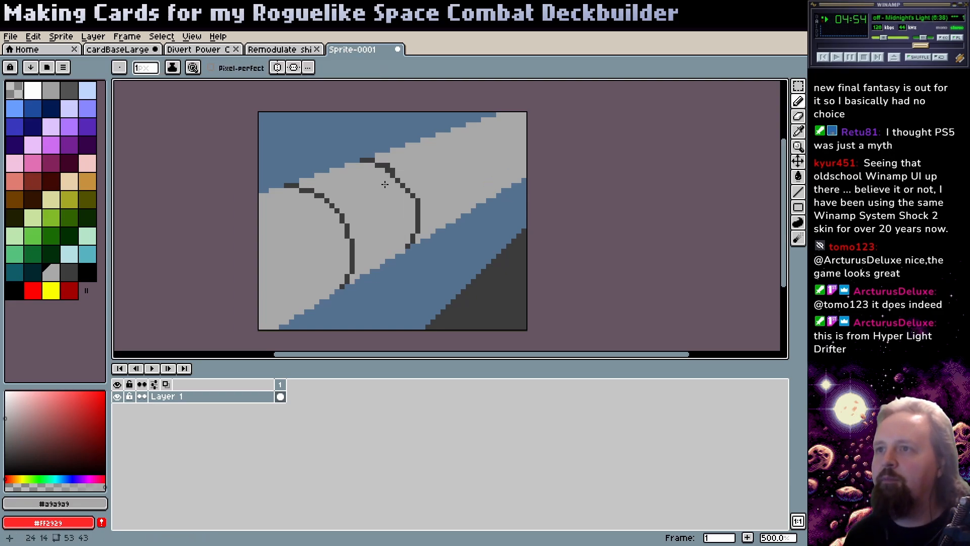
pyautogui.moveTo(388, 173); pyautogui.dragTo(409, 188)
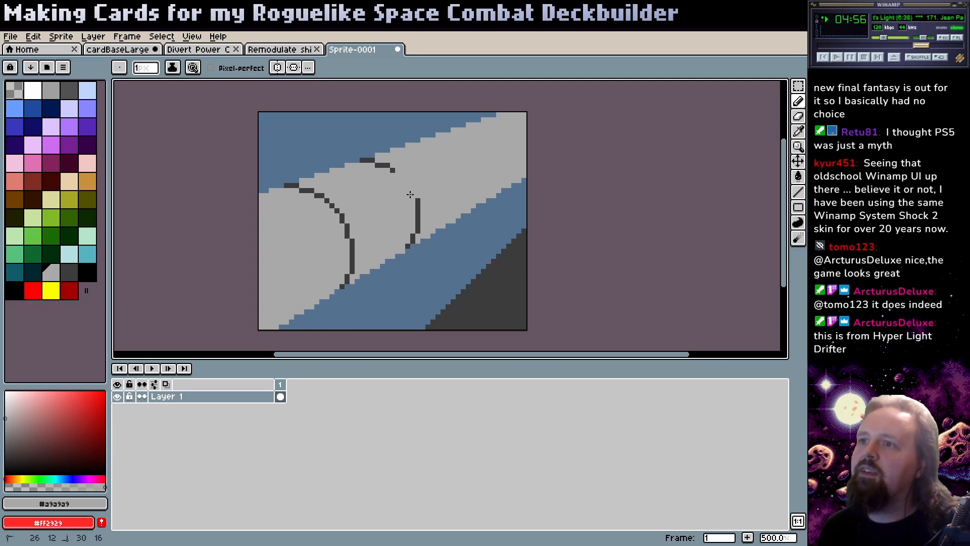
pyautogui.keyDown('alt'); pyautogui.click(395, 168); pyautogui.keyUp('alt')
pyautogui.click(387, 170)
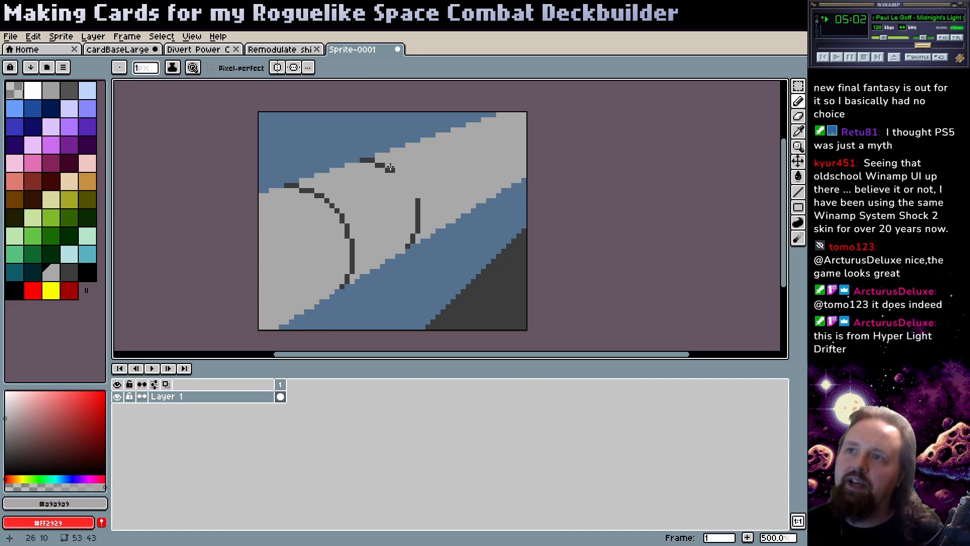
pyautogui.moveTo(391, 170); pyautogui.dragTo(414, 197)
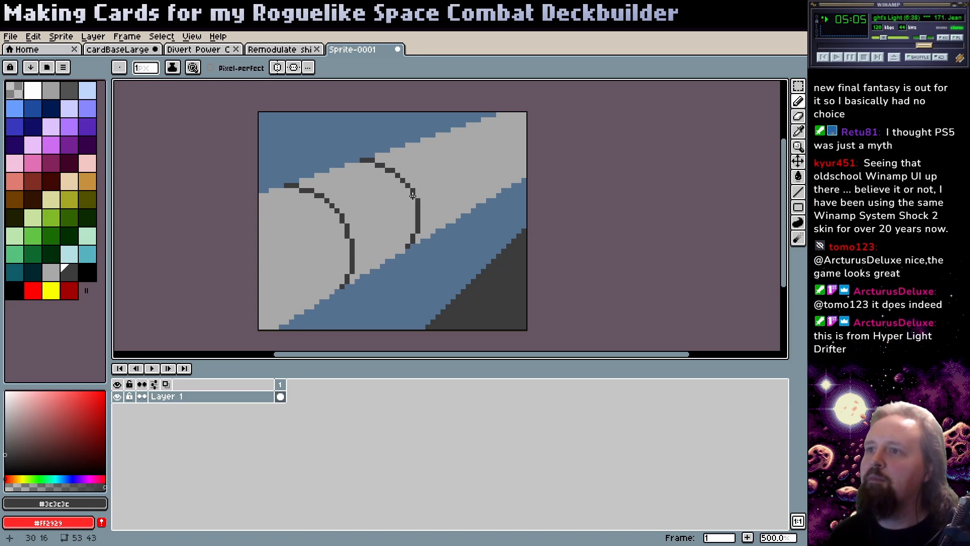
# - Erase the second curve's lower half with light grey and redraw it in dark grey, bulging further outward before bending to the blue band
pyautogui.keyDown('alt'); pyautogui.click(418, 205); pyautogui.keyUp('alt')
pyautogui.click(418, 208)
pyautogui.keyDown('alt'); pyautogui.click(413, 195); pyautogui.keyUp('alt')
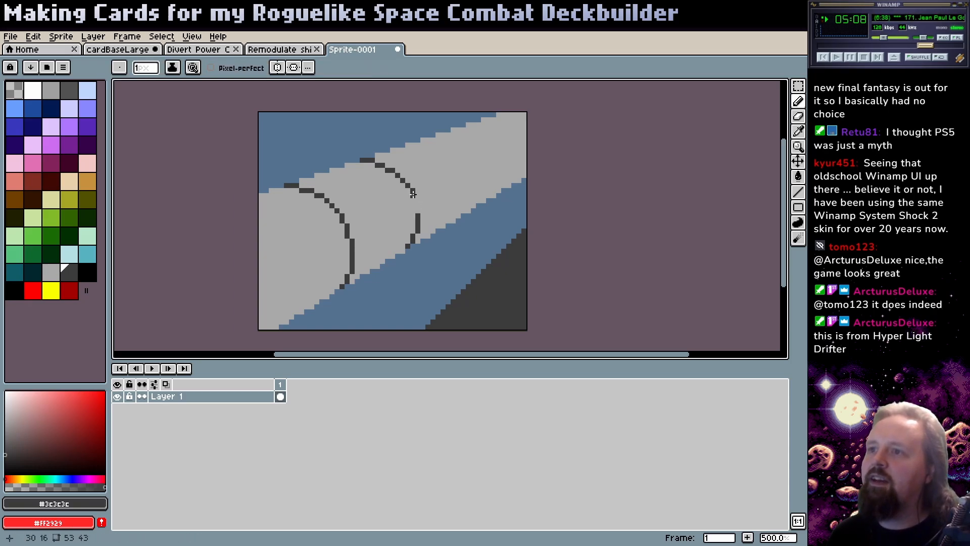
pyautogui.moveTo(415, 202); pyautogui.dragTo(407, 246)
pyautogui.keyDown('alt'); pyautogui.click(416, 217); pyautogui.keyUp('alt')
pyautogui.keyDown('alt'); pyautogui.click(417, 210); pyautogui.keyUp('alt')
pyautogui.moveTo(419, 212); pyautogui.dragTo(418, 234)
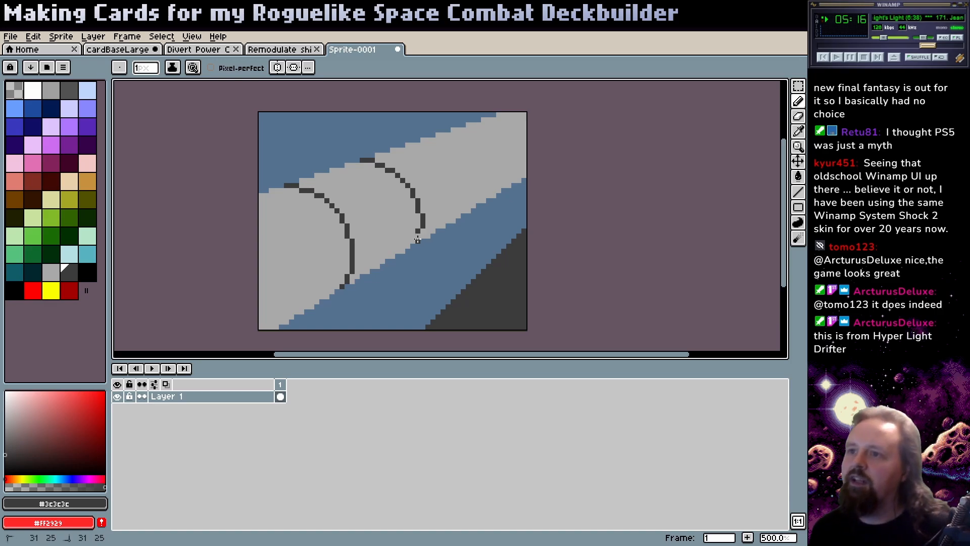
pyautogui.click(414, 240)
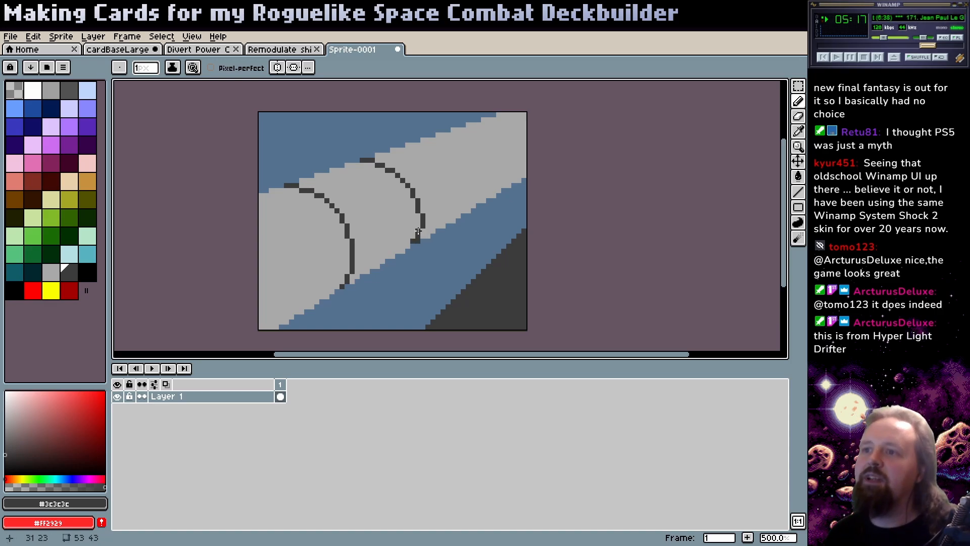
# - Clean up the second curve's lower bend pixel by pixel so its end turns inward at the blue band
pyautogui.keyDown('alt'); pyautogui.click(418, 228); pyautogui.keyUp('alt')
pyautogui.keyDown('alt'); pyautogui.click(422, 224); pyautogui.keyUp('alt')
pyautogui.click(419, 229)
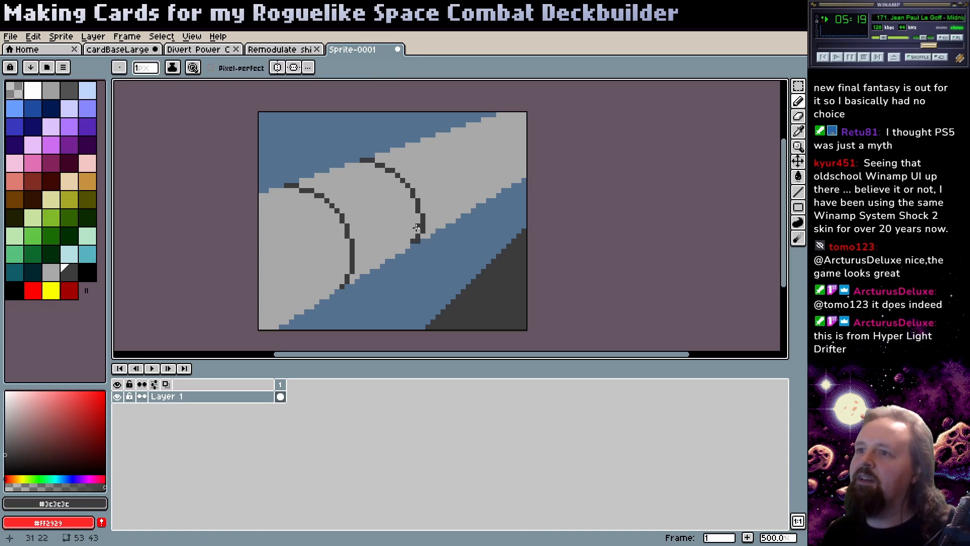
pyautogui.keyDown('alt'); pyautogui.click(418, 228); pyautogui.keyUp('alt')
pyautogui.click(411, 239)
pyautogui.keyDown('alt'); pyautogui.click(423, 228); pyautogui.keyUp('alt')
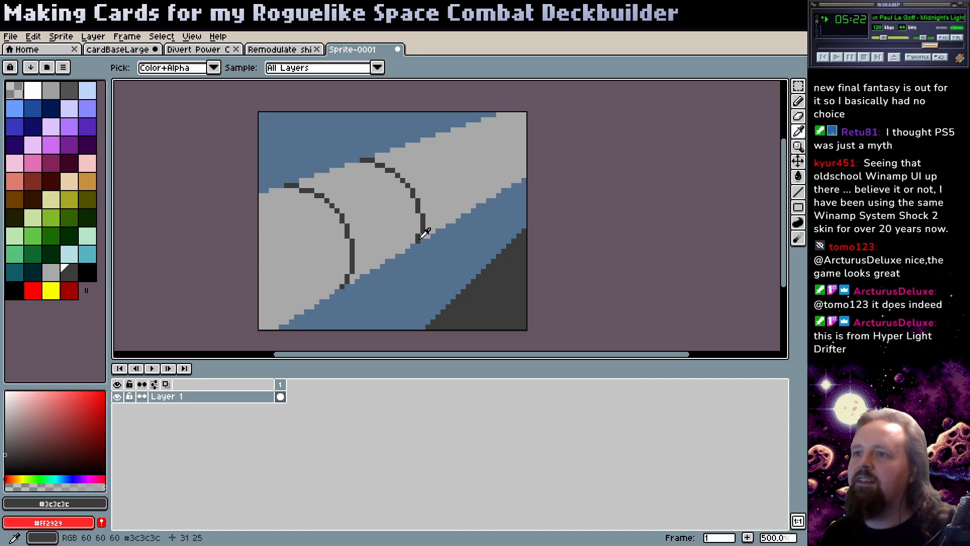
pyautogui.click(418, 239)
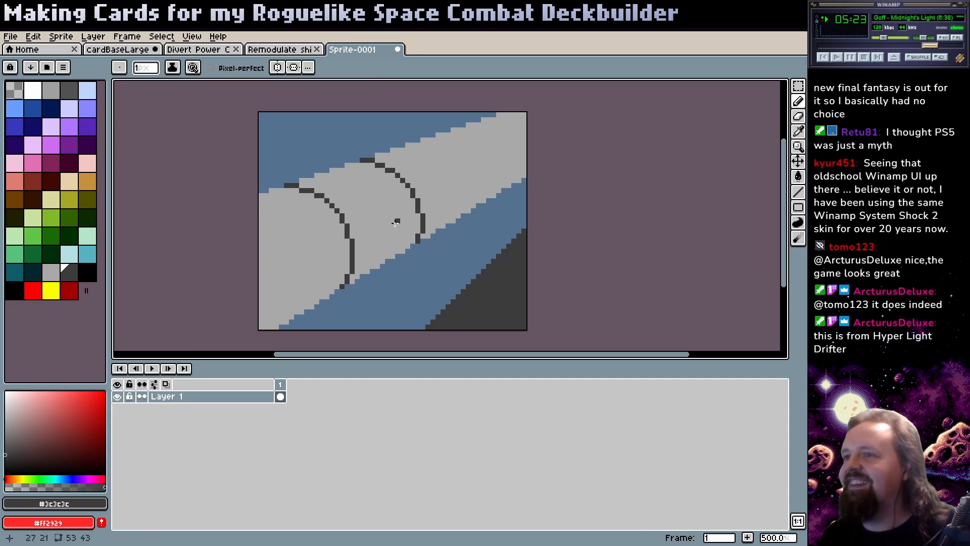
# - Try stepping the second curve's lower end diagonally inward along the blue band's edge
pyautogui.scroll(1, 394, 218)
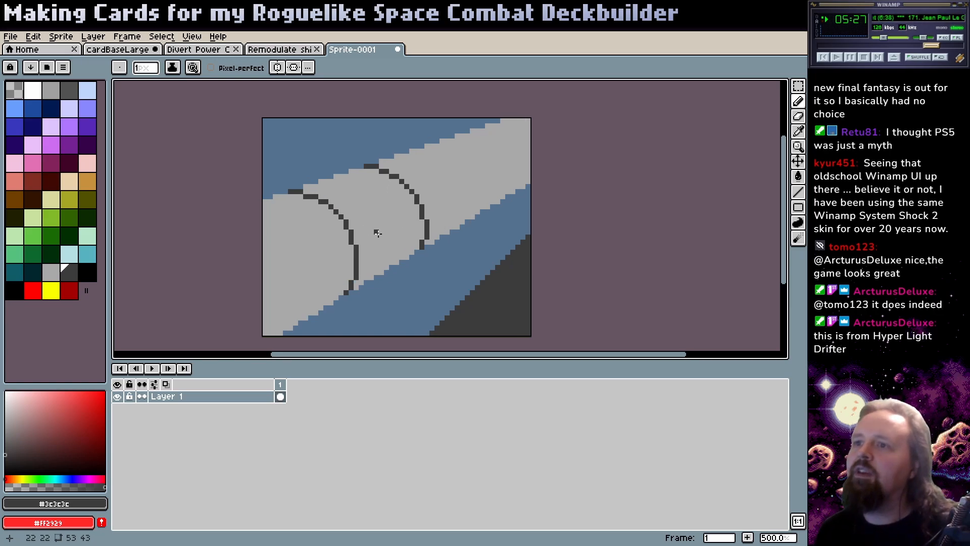
pyautogui.moveTo(377, 235); pyautogui.dragTo(387, 180)
pyautogui.scroll(2, 422, 216)
pyautogui.click(407, 217)
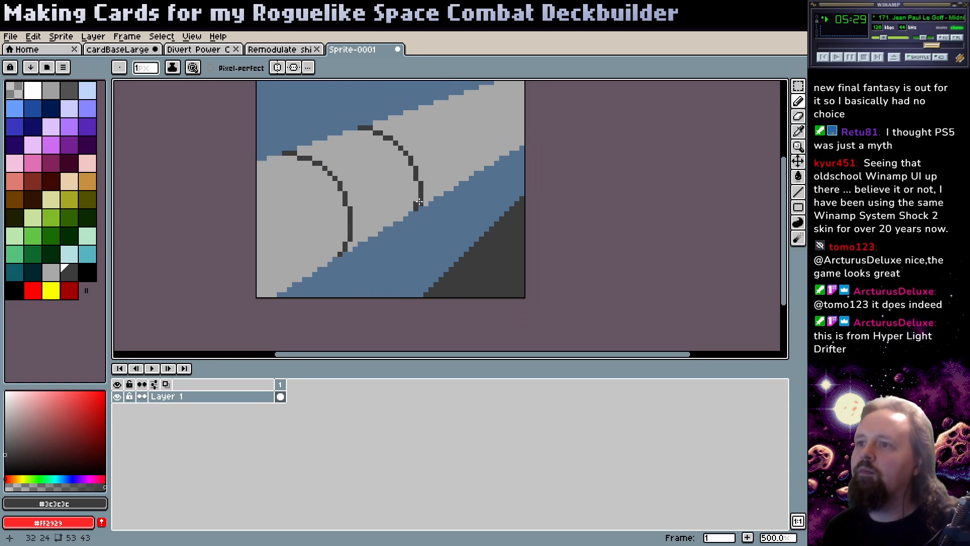
pyautogui.keyDown('alt'); pyautogui.click(420, 199); pyautogui.keyUp('alt')
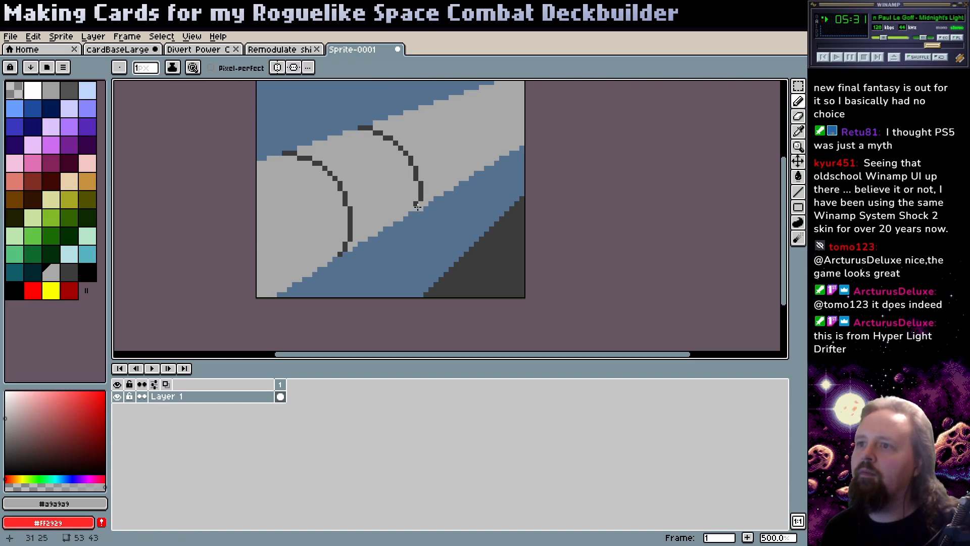
pyautogui.keyDown('alt'); pyautogui.click(412, 207); pyautogui.keyUp('alt')
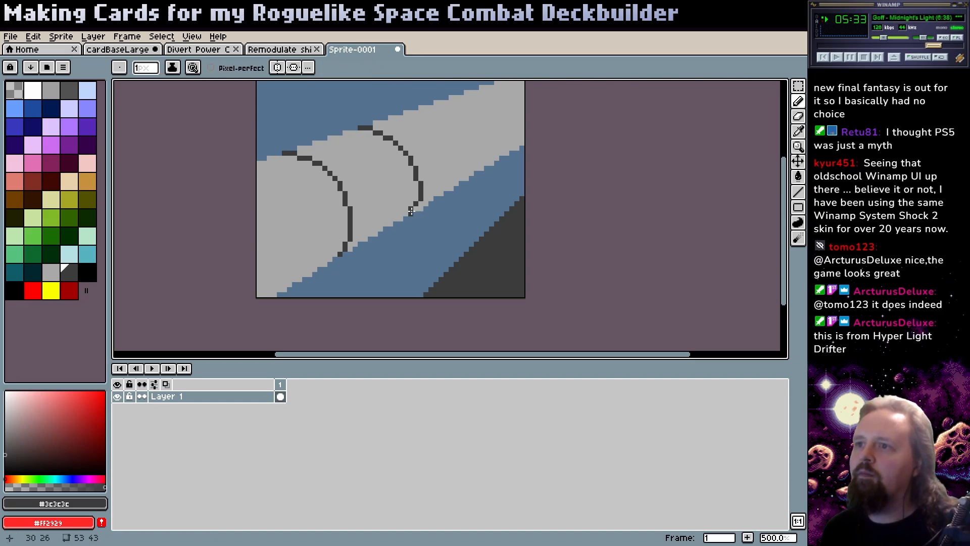
pyautogui.keyDown('alt'); pyautogui.click(415, 211); pyautogui.keyUp('alt')
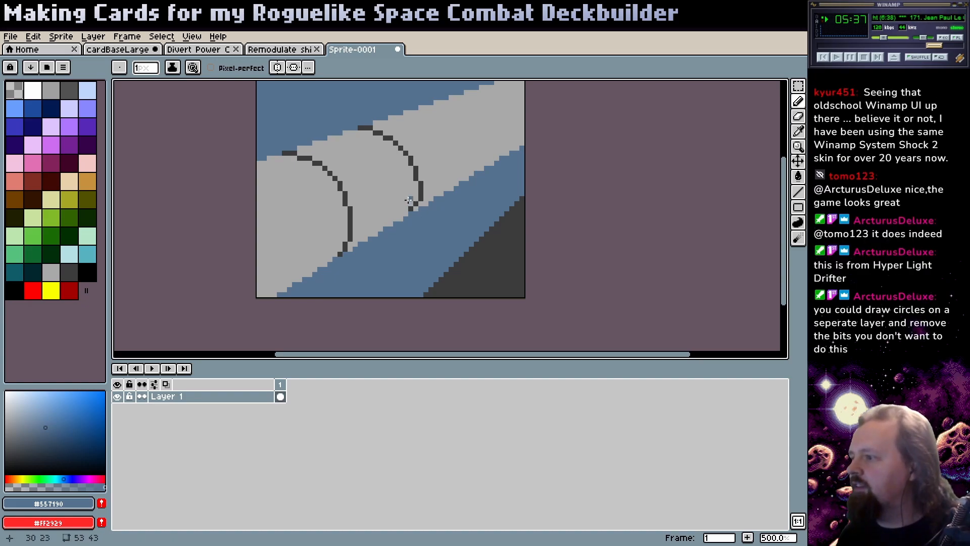
pyautogui.scroll(-2, 410, 205)
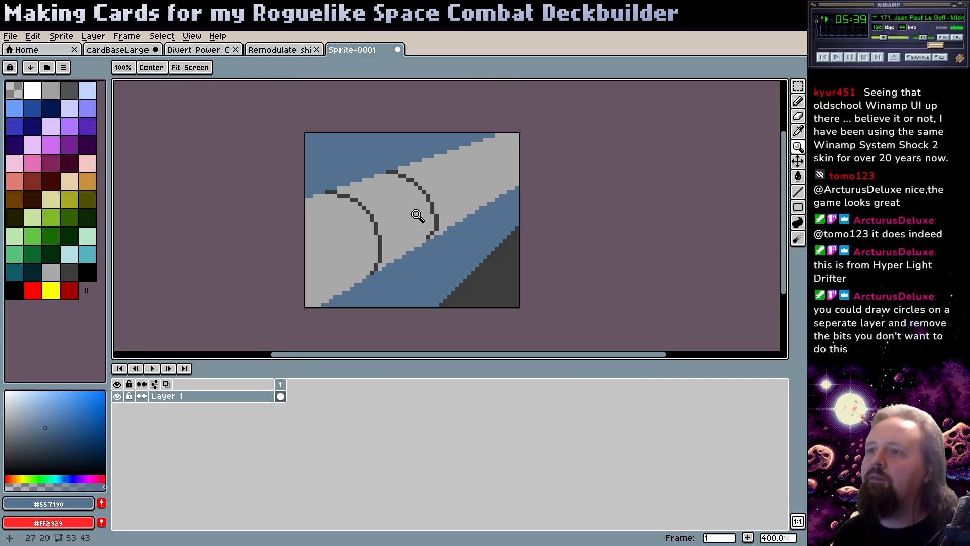
# - Rebuild the second curve's lower end as a straight dark grey run with a single inward pixel at the blue edge
pyautogui.scroll(2, 418, 216)
pyautogui.press('b')
pyautogui.keyDown('alt'); pyautogui.click(427, 240); pyautogui.keyUp('alt')
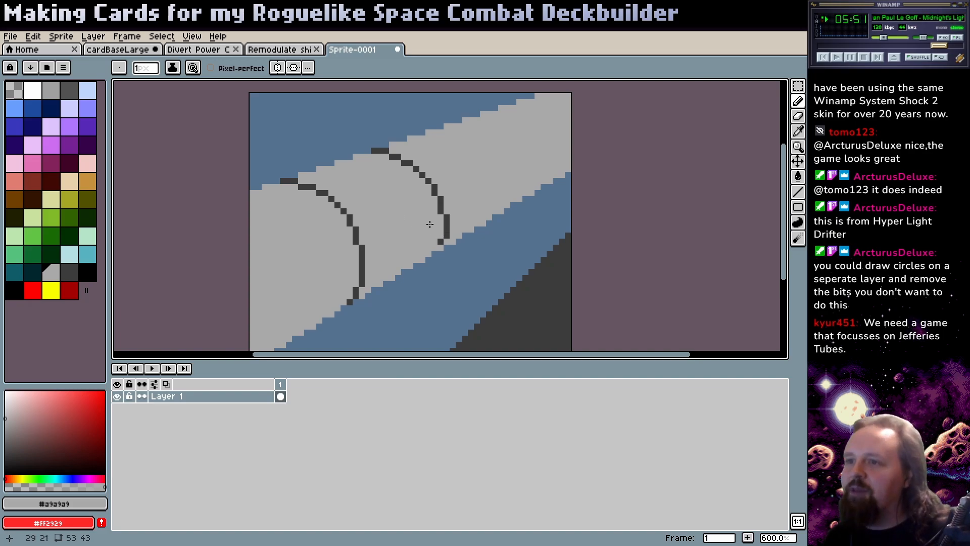
pyautogui.press('m')
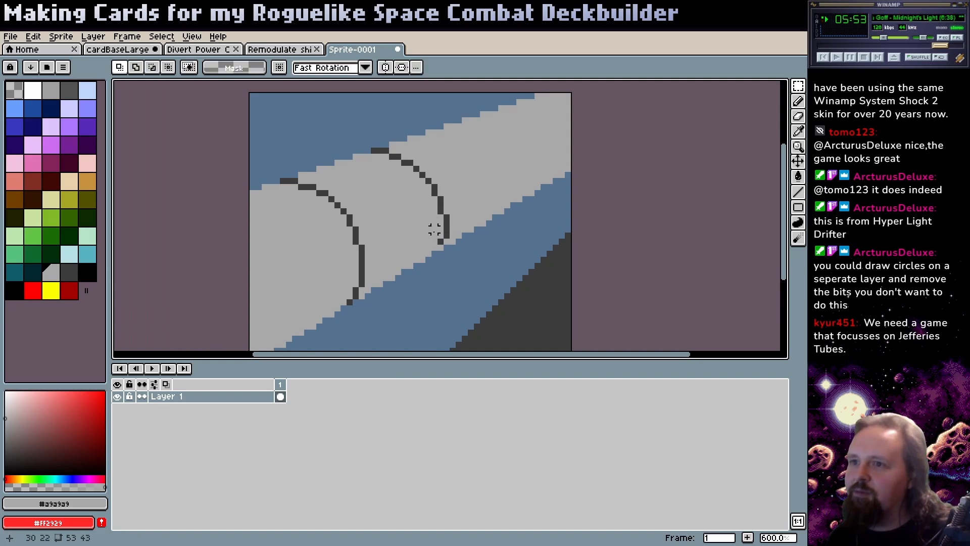
pyautogui.press('b')
pyautogui.keyDown('alt'); pyautogui.click(446, 233); pyautogui.keyUp('alt')
pyautogui.click(440, 247)
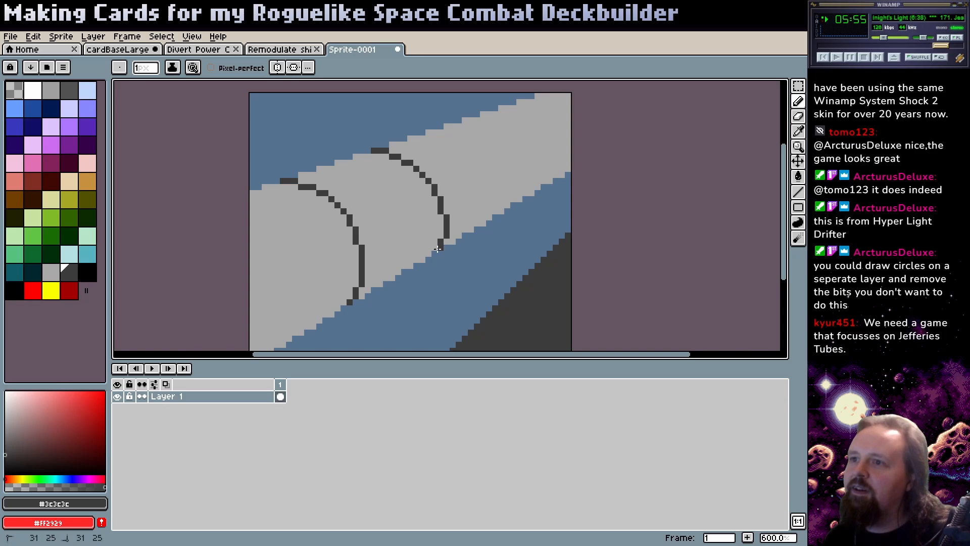
pyautogui.keyDown('alt'); pyautogui.click(437, 238); pyautogui.keyUp('alt')
pyautogui.keyDown('alt'); pyautogui.click(447, 233); pyautogui.keyUp('alt')
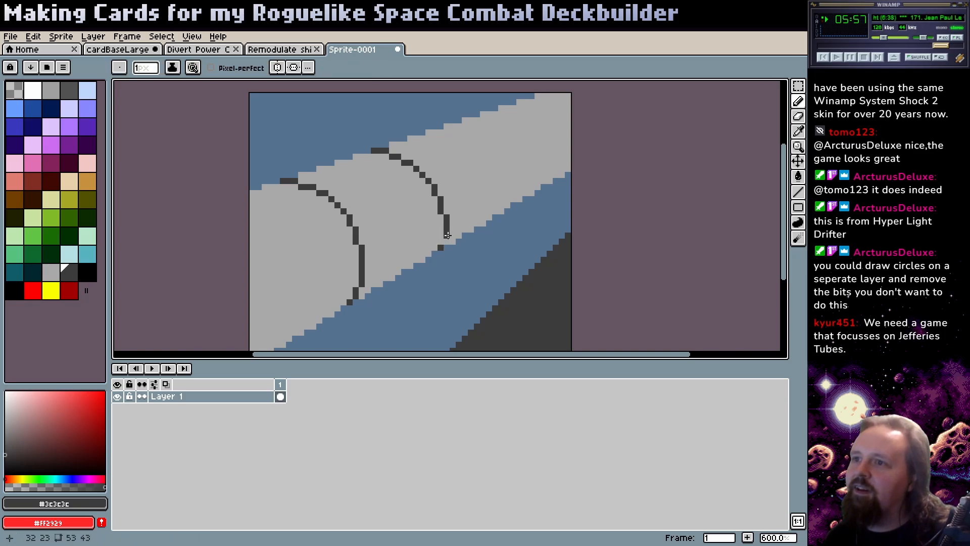
pyautogui.click(448, 238)
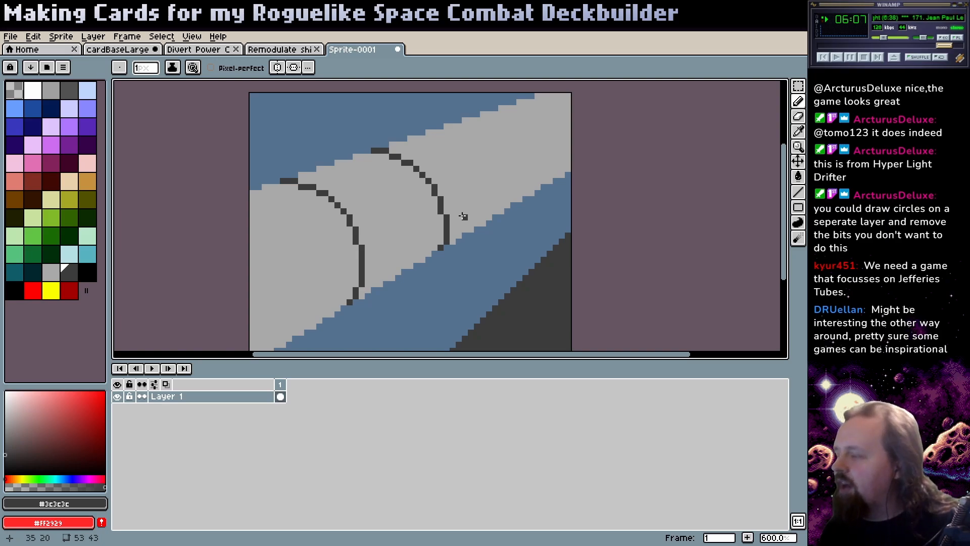
# - Try erasing the second curve's lower run with light grey and redrawing it with an earlier inward bend
pyautogui.keyDown('alt'); pyautogui.click(459, 216); pyautogui.keyUp('alt')
pyautogui.click(447, 217)
pyautogui.moveTo(443, 239); pyautogui.dragTo(445, 230)
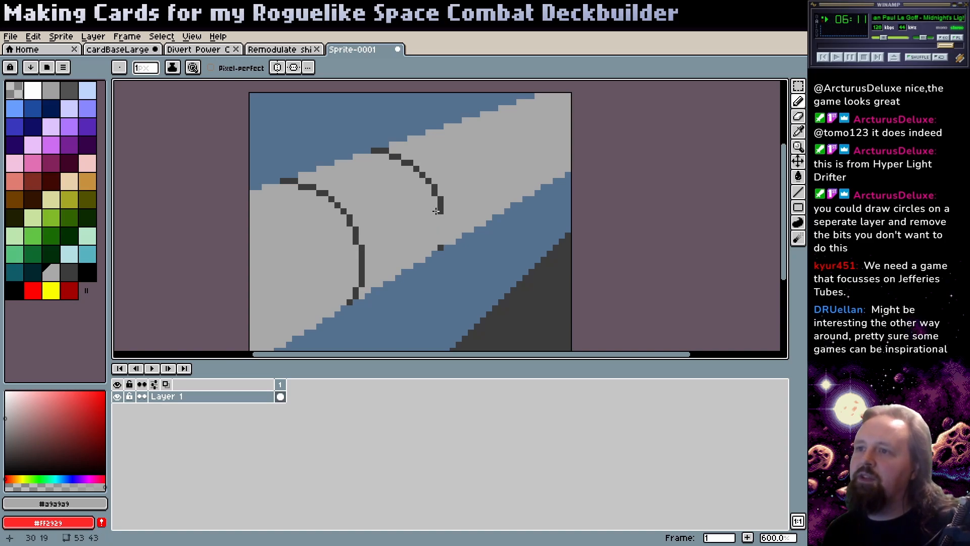
pyautogui.keyDown('alt'); pyautogui.click(444, 212); pyautogui.keyUp('alt')
pyautogui.click(446, 215)
pyautogui.click(444, 223)
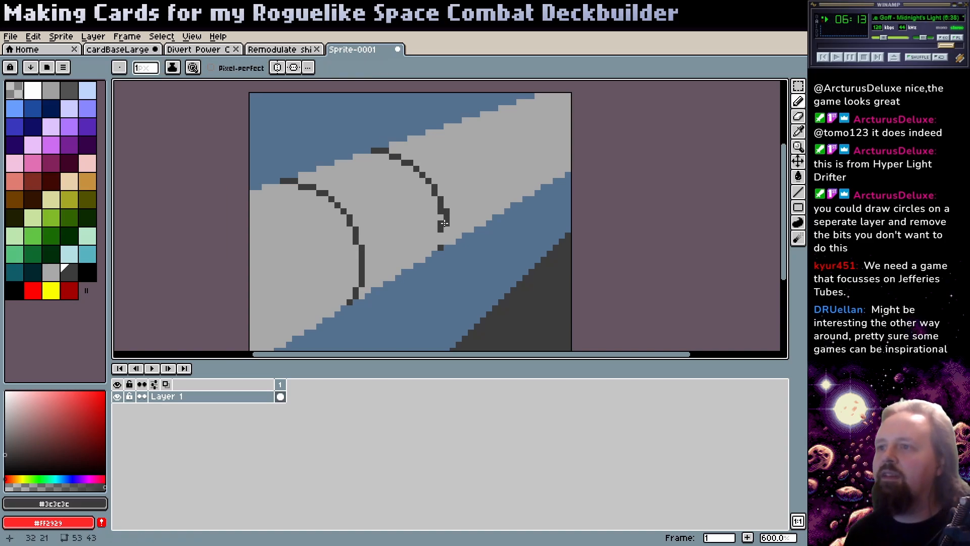
pyautogui.click(443, 227)
pyautogui.click(441, 231)
pyautogui.keyDown('alt'); pyautogui.click(435, 228); pyautogui.keyUp('alt')
pyautogui.click(437, 228)
pyautogui.click(440, 224)
# - Redraw the second curve's lower run in dark grey down to its single inward pixel at the blue edge
pyautogui.keyDown('alt'); pyautogui.click(447, 219); pyautogui.keyUp('alt')
pyautogui.click(439, 234)
pyautogui.click(439, 237)
pyautogui.click(443, 234)
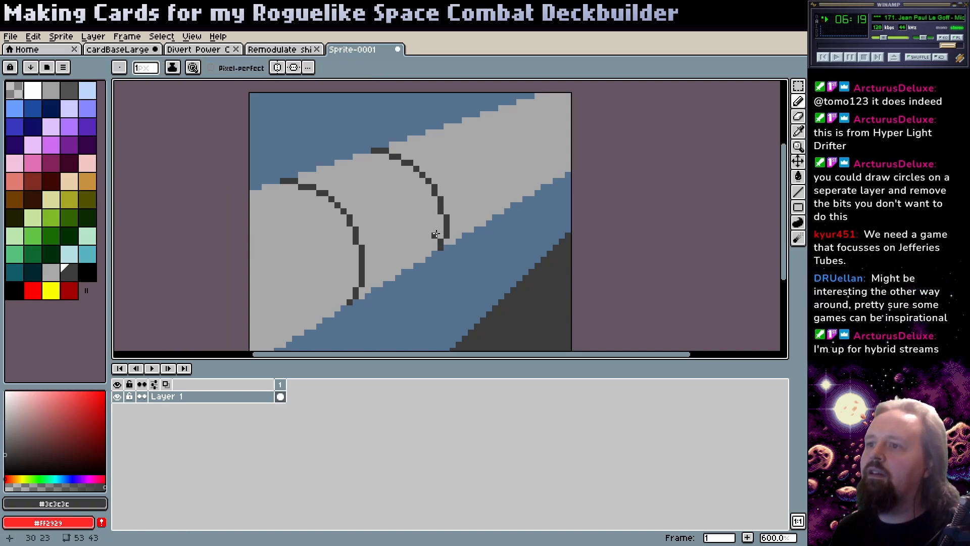
pyautogui.keyDown('alt'); pyautogui.click(436, 232); pyautogui.keyUp('alt')
pyautogui.click(440, 238)
pyautogui.keyDown('alt'); pyautogui.click(445, 235); pyautogui.keyUp('alt')
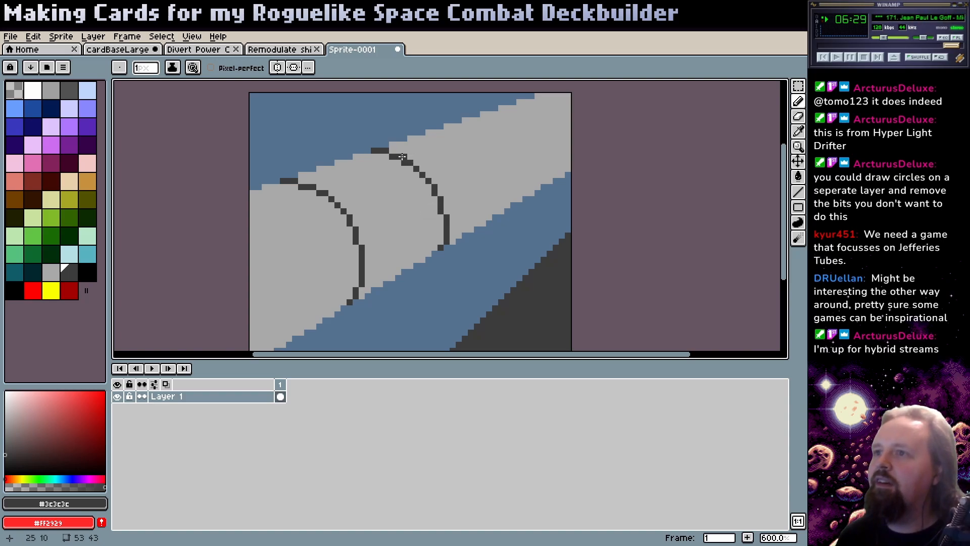
# - Start a third dark grey #3c3c3c curve at the band's upper edge, right of the second, and arc it downward to the right
pyautogui.moveTo(464, 190); pyautogui.dragTo(454, 203)
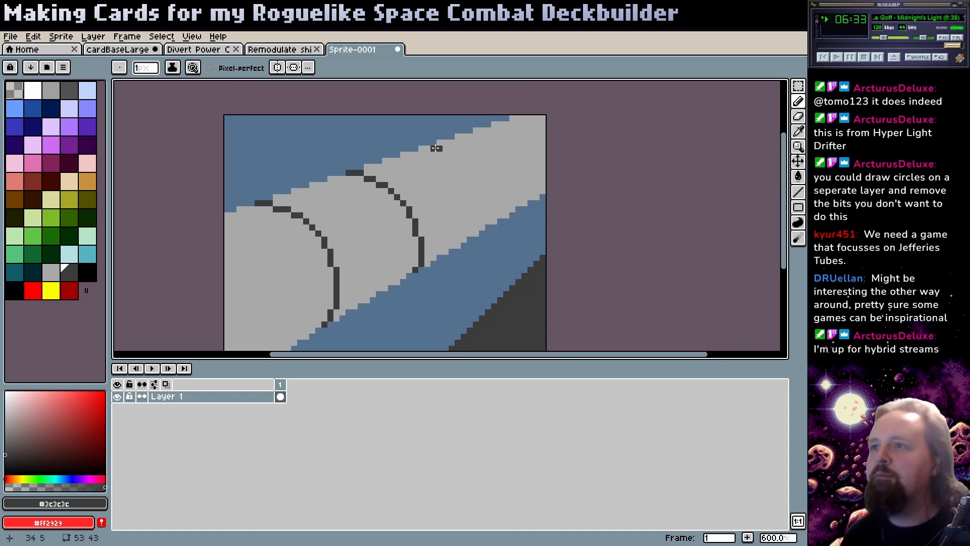
pyautogui.moveTo(436, 148); pyautogui.dragTo(419, 148)
pyautogui.keyDown('alt'); pyautogui.click(444, 159); pyautogui.keyUp('alt')
pyautogui.click(440, 148)
pyautogui.keyDown('alt'); pyautogui.click(434, 143); pyautogui.keyUp('alt')
pyautogui.keyDown('alt'); pyautogui.click(434, 148); pyautogui.keyUp('alt')
pyautogui.click(440, 155)
pyautogui.click(455, 161)
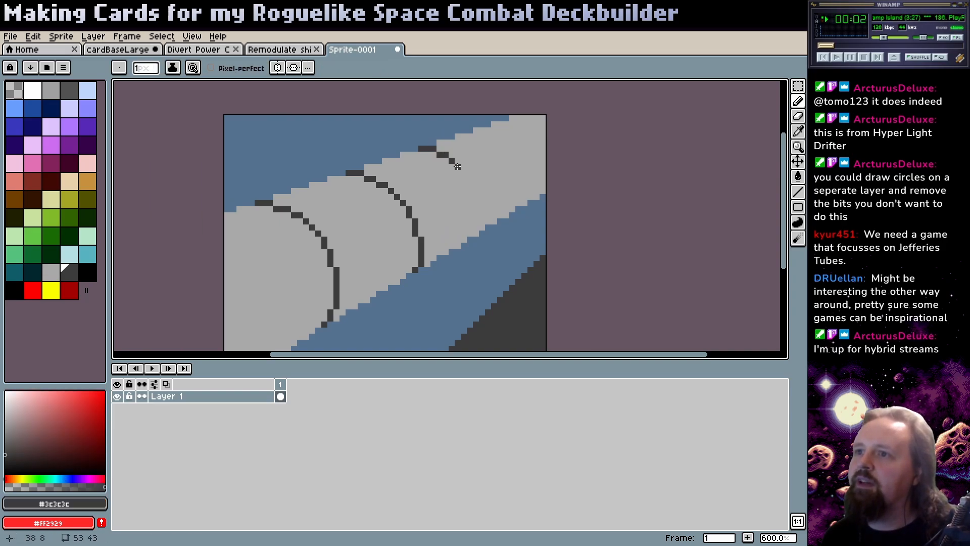
pyautogui.click(469, 180)
pyautogui.click(475, 185)
pyautogui.click(462, 168)
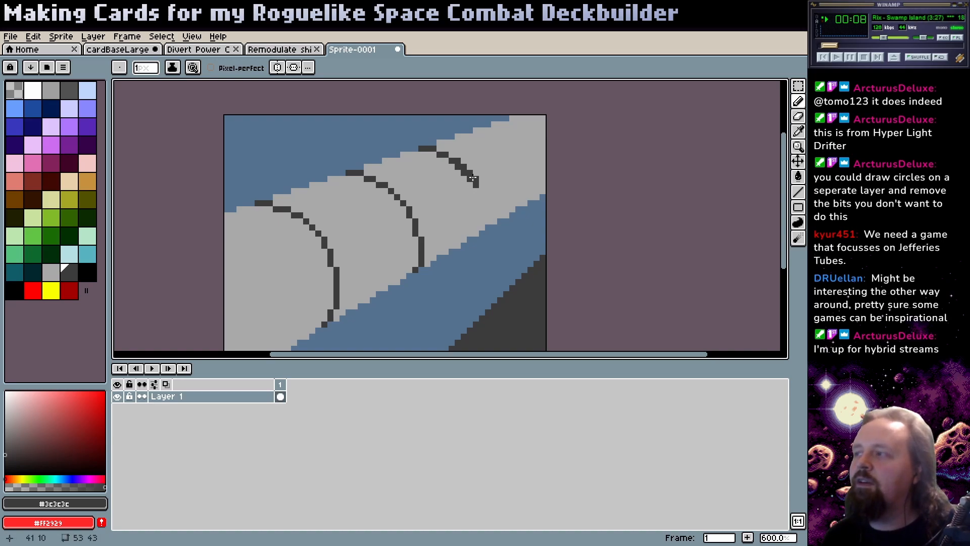
# - Thin the third curve's shoulder with light grey #a9a9a9 and extend the curve in dark grey down to the blue band
pyautogui.keyDown('alt'); pyautogui.click(455, 195); pyautogui.keyUp('alt')
pyautogui.moveTo(469, 179)
pyautogui.mouseDown()
pyautogui.moveTo(459, 171)
pyautogui.moveTo(482, 189)
pyautogui.mouseUp()
pyautogui.keyDown('alt'); pyautogui.click(474, 182); pyautogui.keyUp('alt')
pyautogui.keyDown('alt'); pyautogui.click(505, 174); pyautogui.keyUp('alt')
pyautogui.click(482, 189)
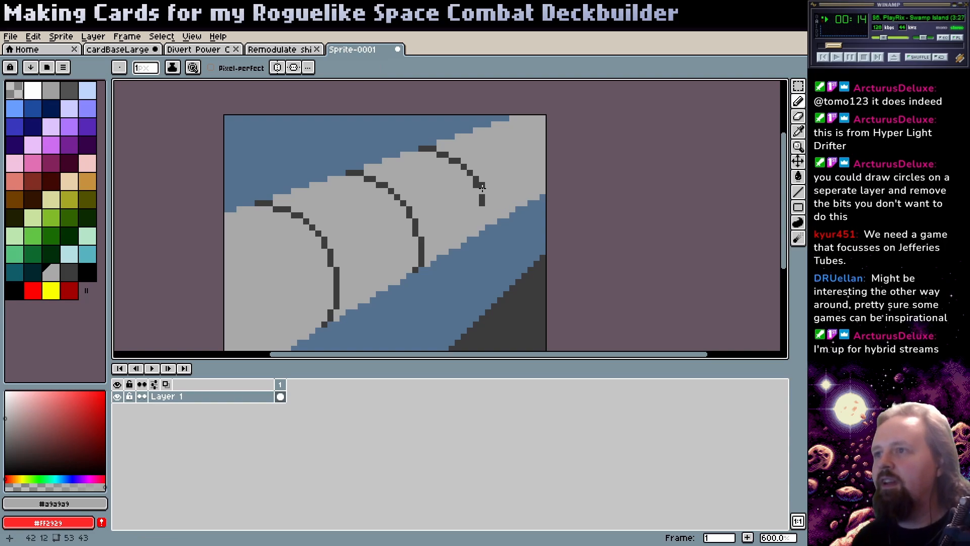
pyautogui.keyDown('alt'); pyautogui.click(480, 200); pyautogui.keyUp('alt')
pyautogui.moveTo(481, 201); pyautogui.dragTo(486, 224)
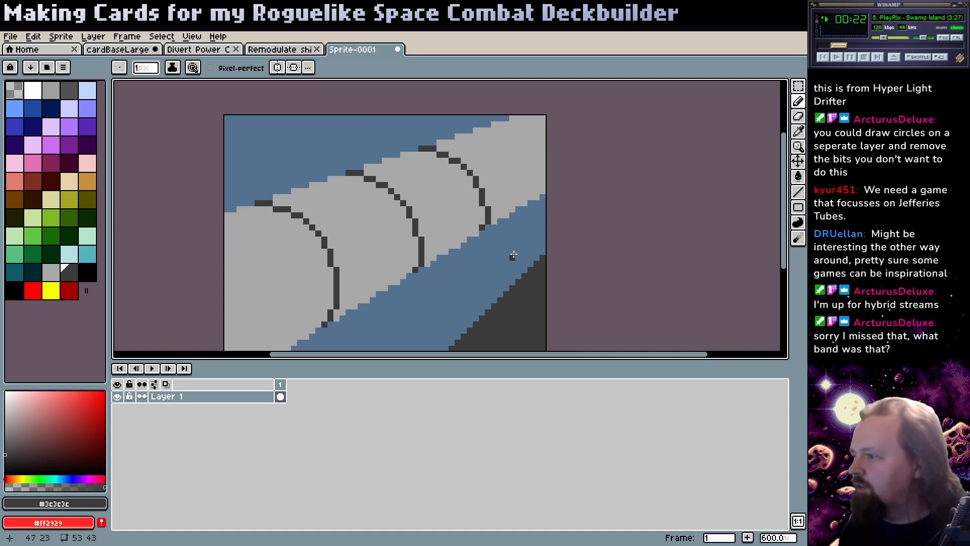
# - Try reshaping the third curve's lower run with light grey and dark grey so it bends inward before the blue band
pyautogui.keyDown('alt'); pyautogui.click(508, 182); pyautogui.keyUp('alt')
pyautogui.moveTo(485, 209); pyautogui.dragTo(482, 219)
pyautogui.keyDown('alt'); pyautogui.click(483, 200); pyautogui.keyUp('alt')
pyautogui.click(477, 226)
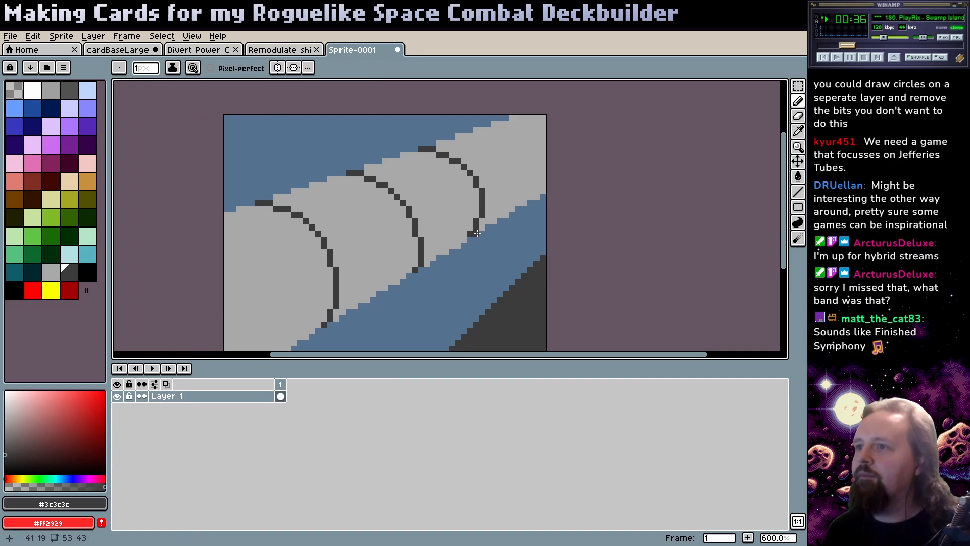
pyautogui.keyDown('alt'); pyautogui.click(474, 223); pyautogui.keyUp('alt')
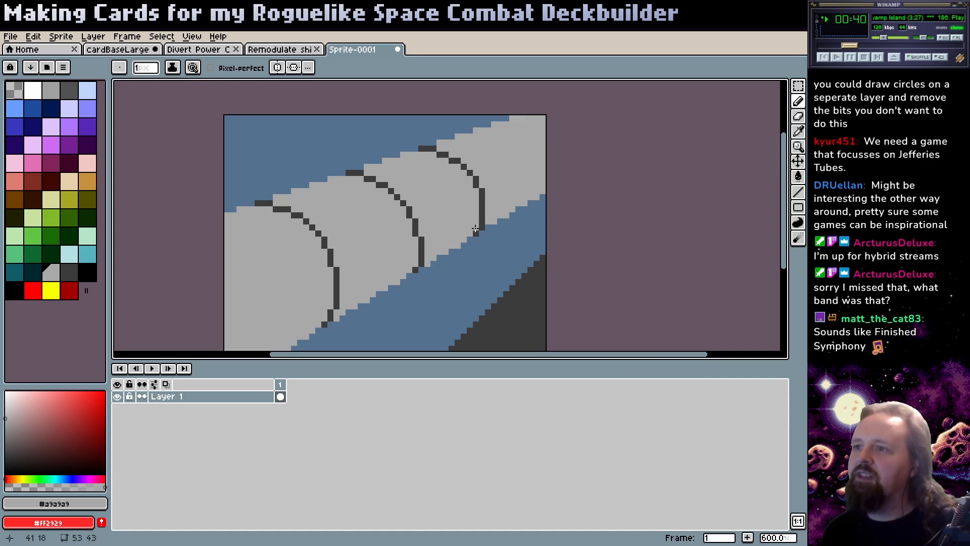
pyautogui.keyDown('alt'); pyautogui.click(480, 216); pyautogui.keyUp('alt')
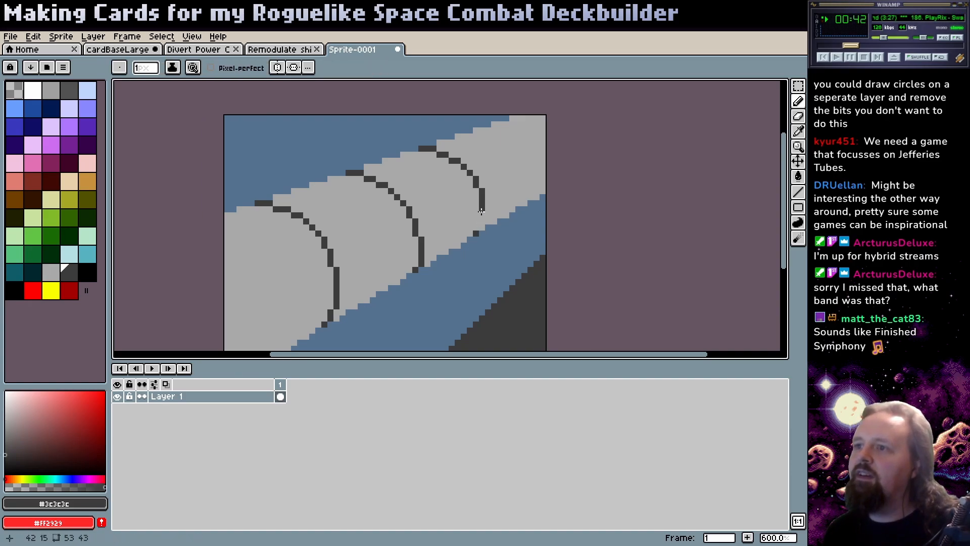
pyautogui.click(481, 217)
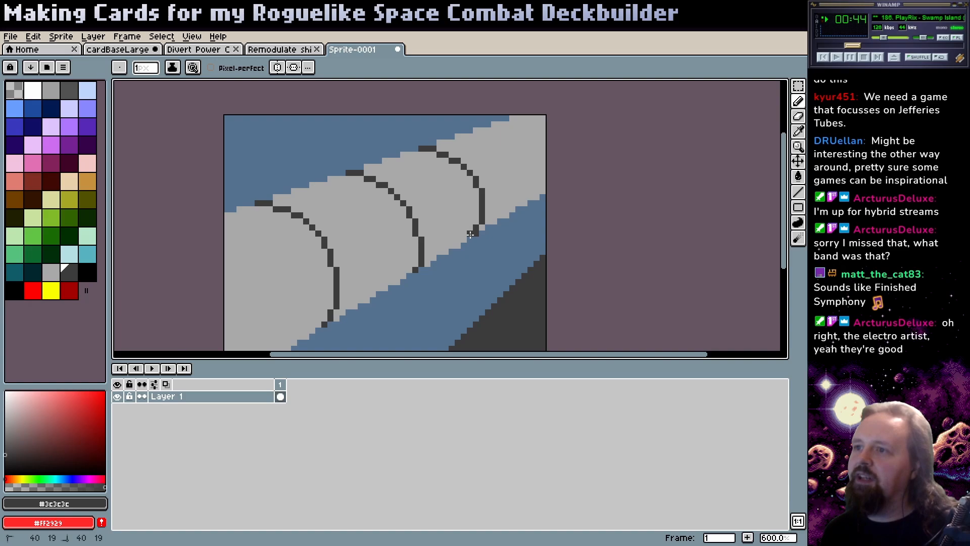
pyautogui.keyDown('alt'); pyautogui.click(483, 219); pyautogui.keyUp('alt')
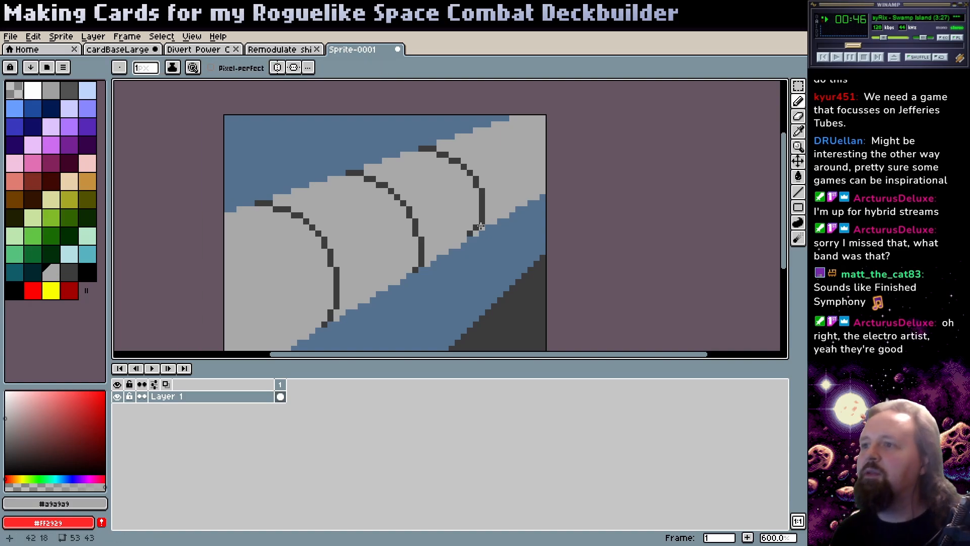
pyautogui.keyDown('alt'); pyautogui.click(482, 220); pyautogui.keyUp('alt')
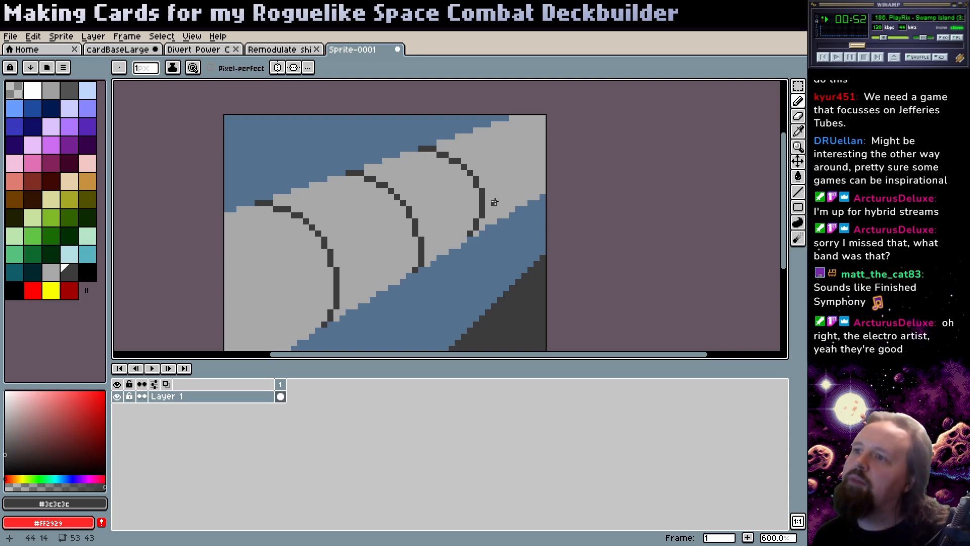
# - Erase the third curve's inward-bent end in light grey and redraw it in dark grey stepping outward to the blue band's edge
pyautogui.keyDown('alt'); pyautogui.click(469, 217); pyautogui.keyUp('alt')
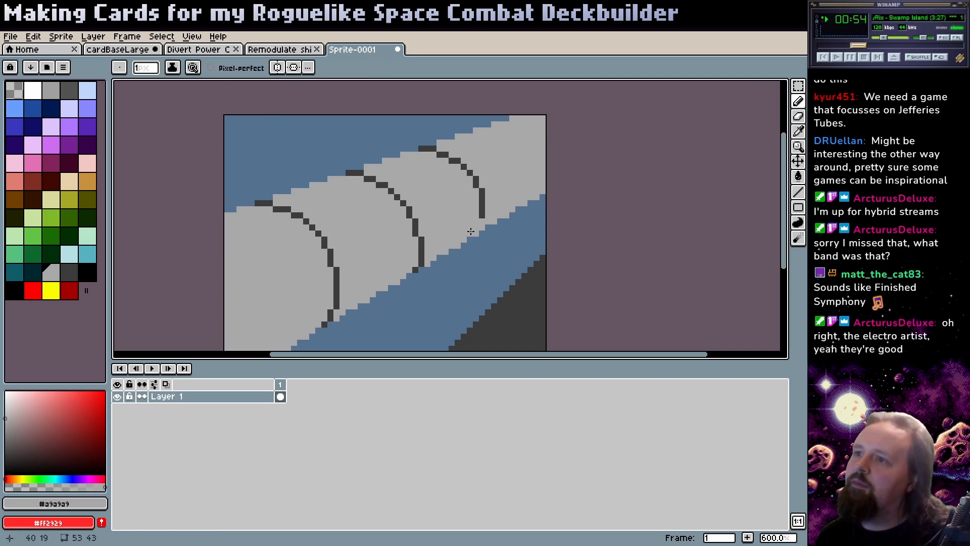
pyautogui.keyDown('alt'); pyautogui.click(480, 226); pyautogui.keyUp('alt')
pyautogui.moveTo(480, 226)
pyautogui.mouseDown()
pyautogui.moveTo(477, 202)
pyautogui.moveTo(480, 218)
pyautogui.moveTo(472, 210)
pyautogui.mouseUp()
# - Remove the inward end pixels of the second and first curves in light grey and extend the first straight down to the blue edge in dark grey
pyautogui.keyDown('alt'); pyautogui.click(477, 202); pyautogui.keyUp('alt')
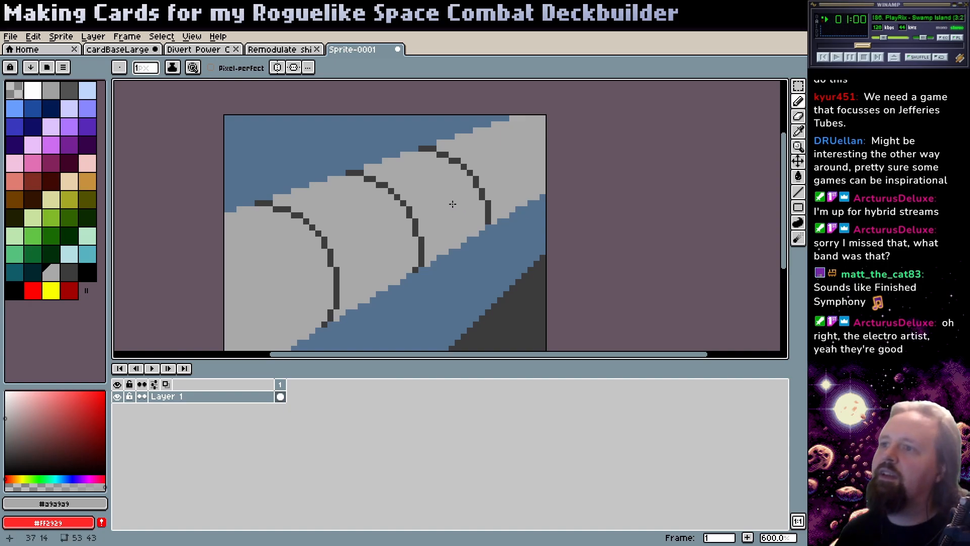
pyautogui.click(413, 269)
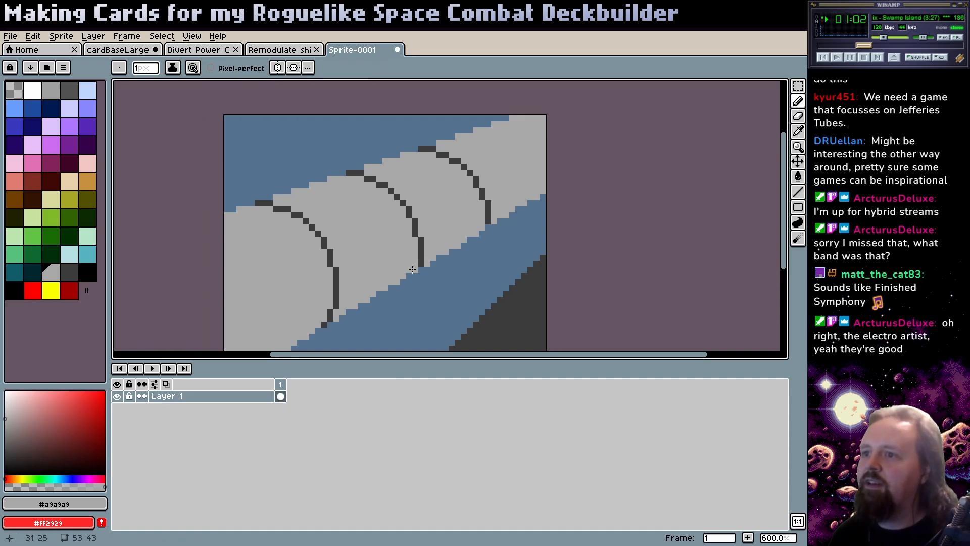
pyautogui.moveTo(327, 311); pyautogui.dragTo(327, 317)
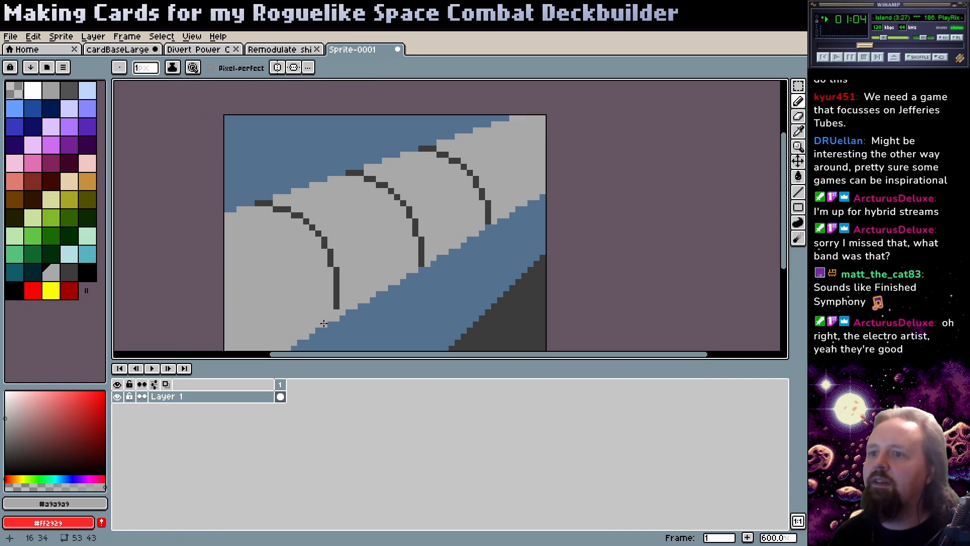
pyautogui.keyDown('alt'); pyautogui.click(337, 304); pyautogui.keyUp('alt')
pyautogui.click(334, 315)
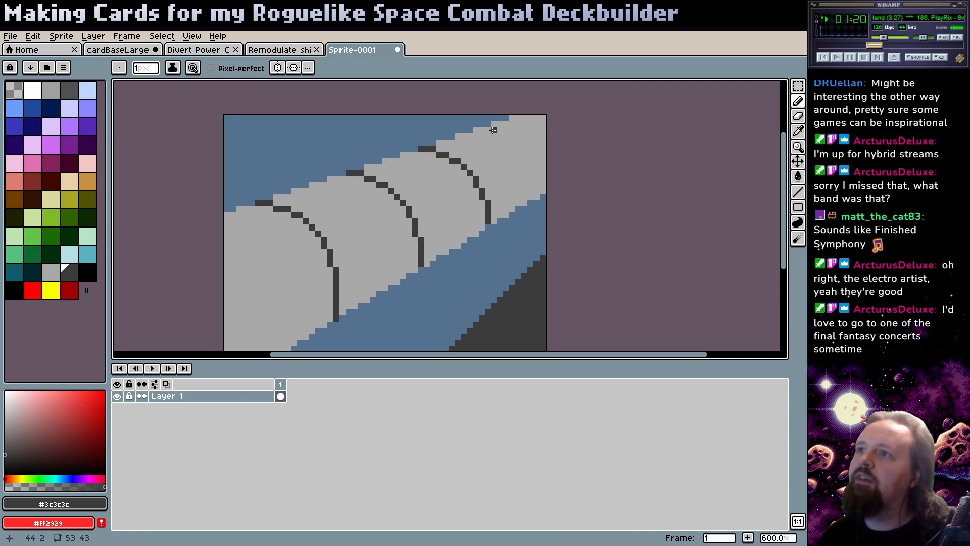
# - Draw a fourth dark grey #3c3c3c curve right of the third, arcing from the conduit's upper edge down to the blue band
pyautogui.moveTo(477, 131); pyautogui.dragTo(514, 152)
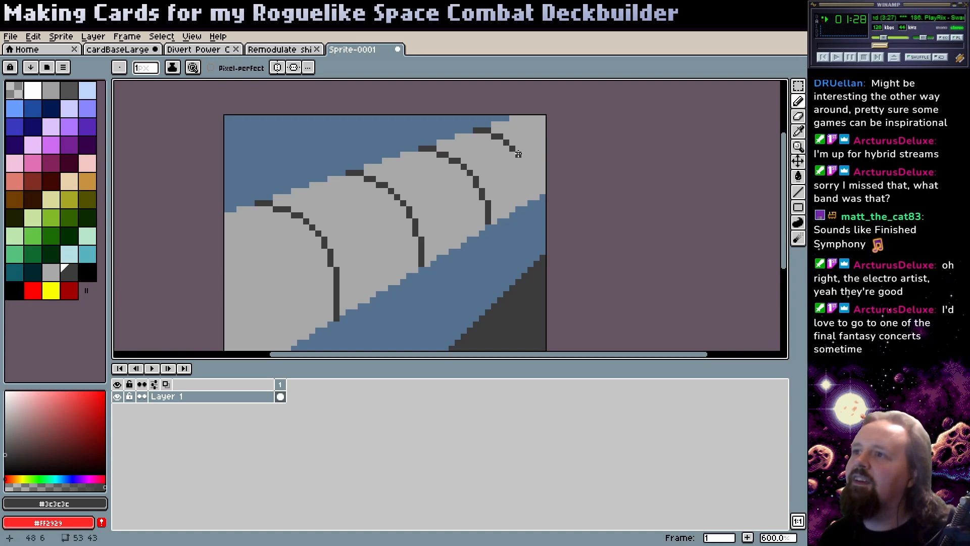
pyautogui.moveTo(519, 156); pyautogui.dragTo(535, 197)
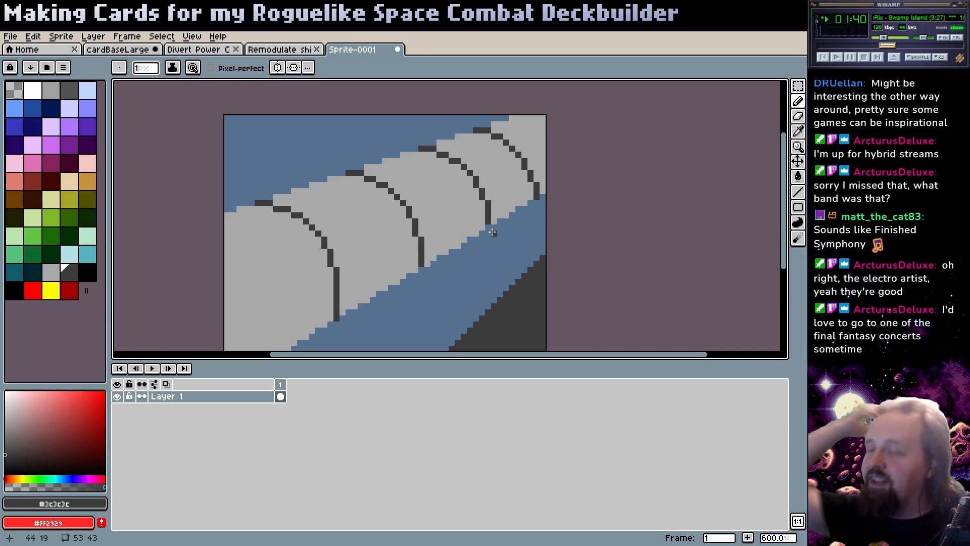
# - Draw a vertical dark grey line up from the blue edge near the canvas's lower left corner and thin it to one pixel with light grey
pyautogui.scroll(-2, 317, 278)
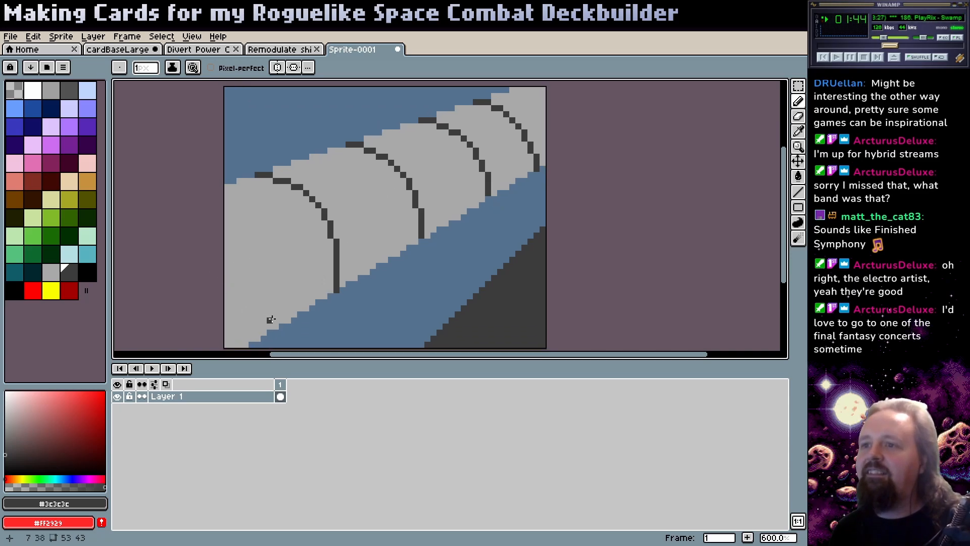
pyautogui.moveTo(263, 331); pyautogui.dragTo(262, 292)
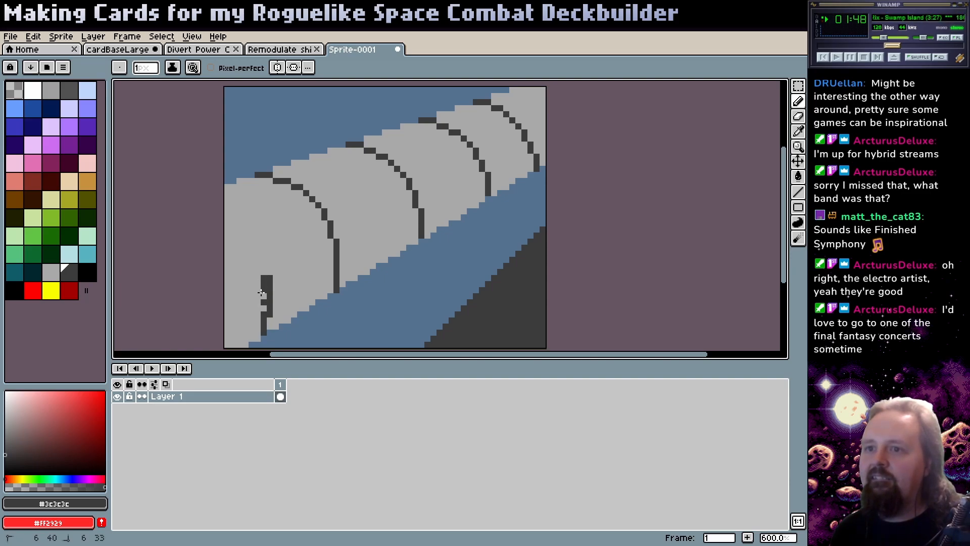
pyautogui.keyDown('alt'); pyautogui.click(278, 300); pyautogui.keyUp('alt')
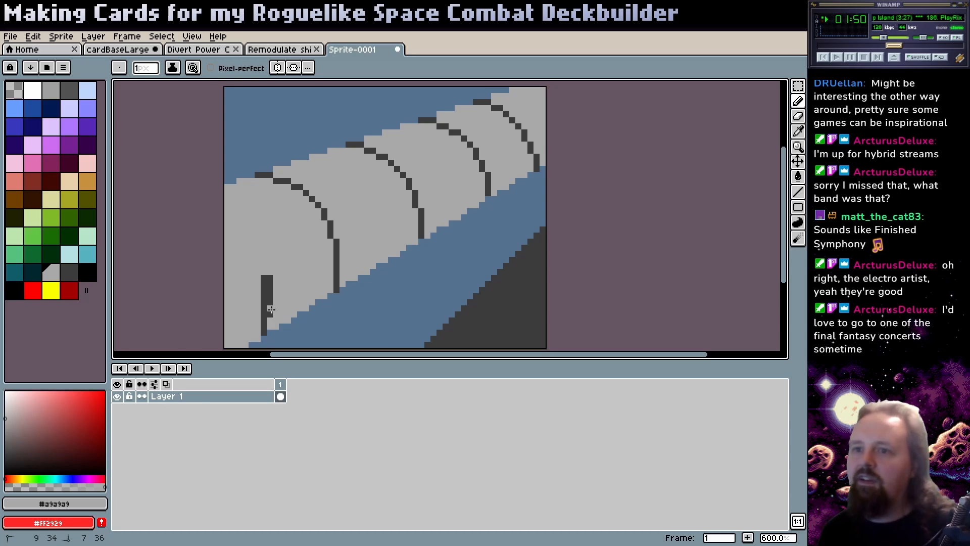
pyautogui.moveTo(270, 291); pyautogui.dragTo(269, 288)
pyautogui.click(270, 314)
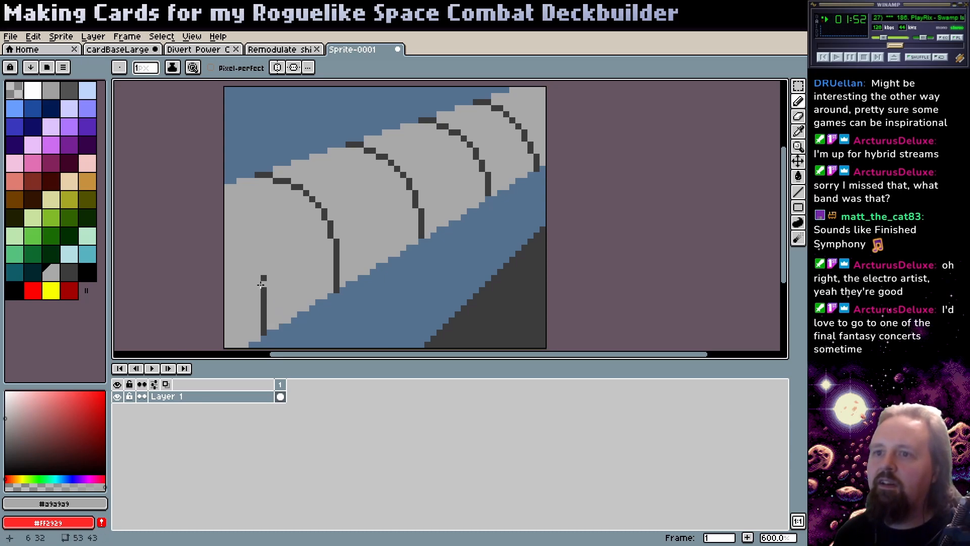
# - Bend the lower-left line's top inward in stepped dark grey segments, clearing the doubled pixels with light grey #a9a9a9
pyautogui.keyDown('alt'); pyautogui.click(263, 283); pyautogui.keyUp('alt')
pyautogui.moveTo(262, 278); pyautogui.dragTo(261, 270)
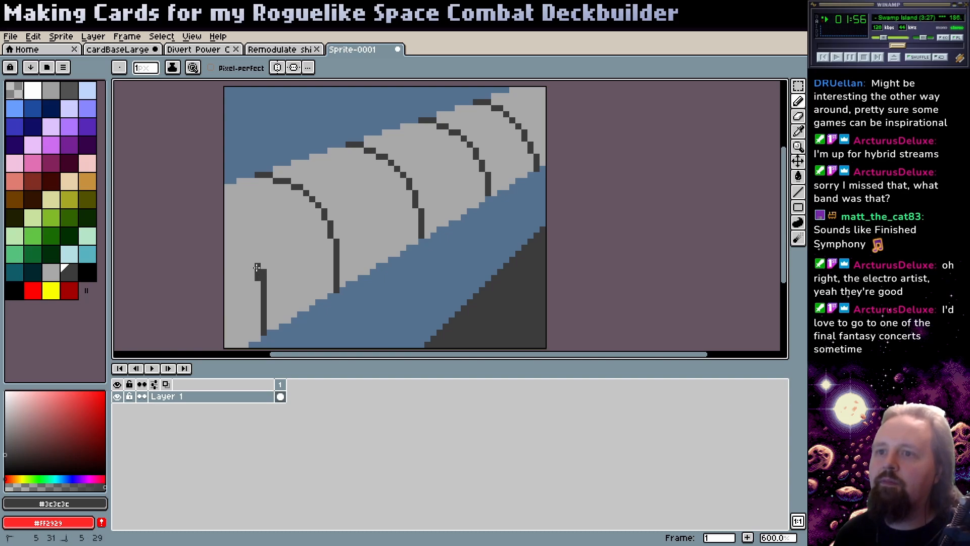
pyautogui.press('z')
pyautogui.moveTo(260, 272); pyautogui.dragTo(356, 256)
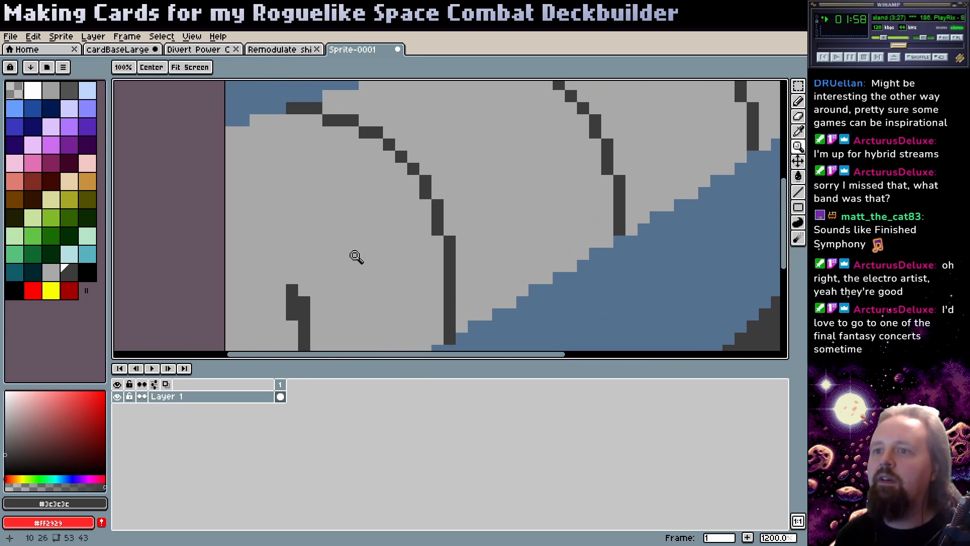
pyautogui.scroll(-2, 357, 257)
pyautogui.scroll(2, 353, 248)
pyautogui.press('b')
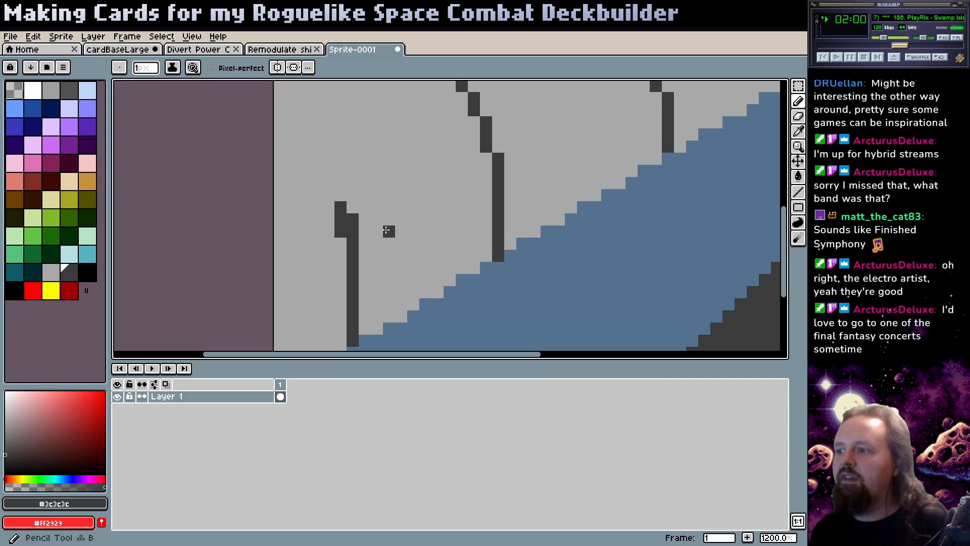
pyautogui.keyDown('alt'); pyautogui.click(386, 230); pyautogui.keyUp('alt')
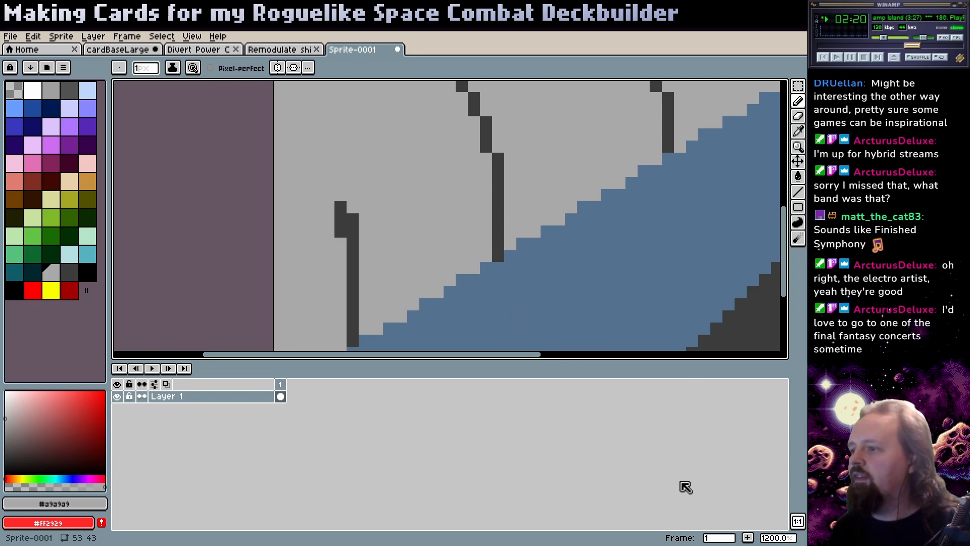
pyautogui.rightClick(343, 223)
pyautogui.click(343, 231)
pyautogui.click(343, 207)
pyautogui.keyDown('alt'); pyautogui.click(356, 220); pyautogui.keyUp('alt')
pyautogui.moveTo(343, 207)
pyautogui.mouseDown()
pyautogui.moveTo(343, 192)
pyautogui.moveTo(364, 225)
pyautogui.moveTo(352, 193)
pyautogui.mouseUp()
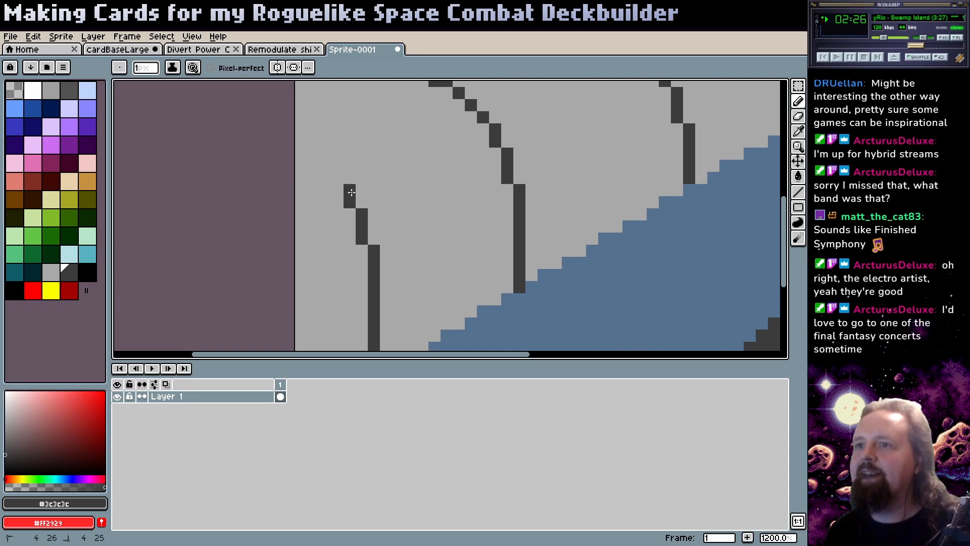
# - Continue the lower-left curve diagonally up in dark grey until it meets the canvas's left edge
pyautogui.moveTo(424, 202); pyautogui.dragTo(417, 278)
pyautogui.click(331, 253)
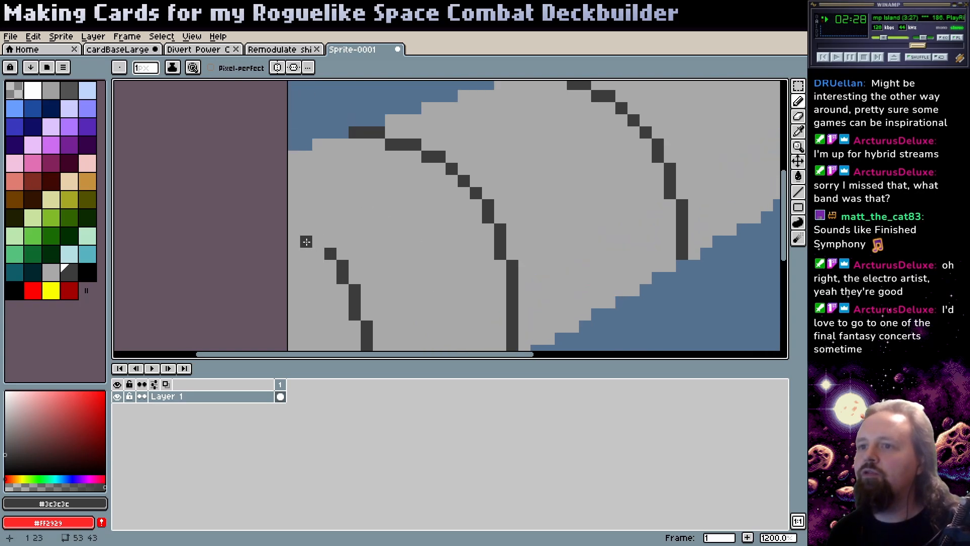
pyautogui.moveTo(318, 241); pyautogui.dragTo(297, 226)
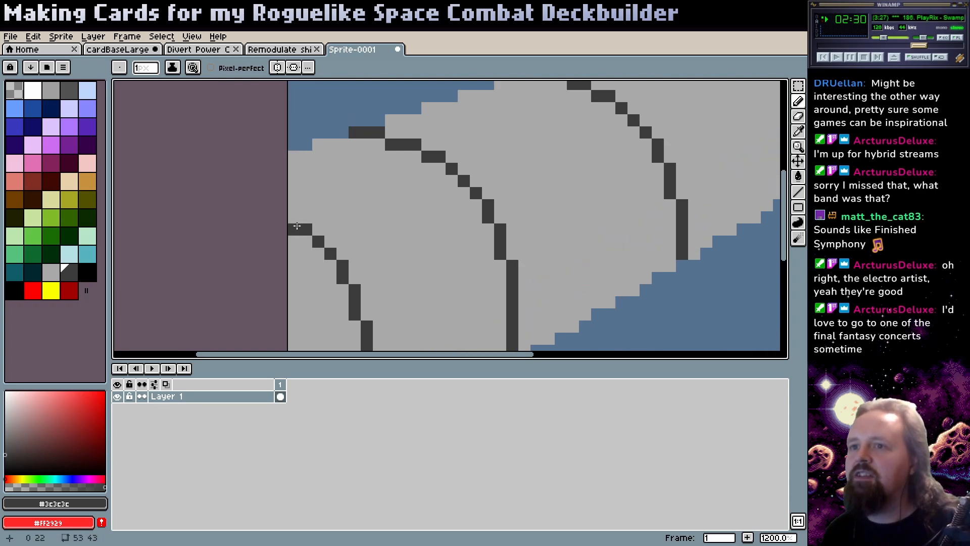
# - Refine the lower-left curve's upper end so it meets the canvas's left edge one pixel higher, in a single-pixel diagonal step
pyautogui.press('z')
pyautogui.scroll(-4, 403, 241)
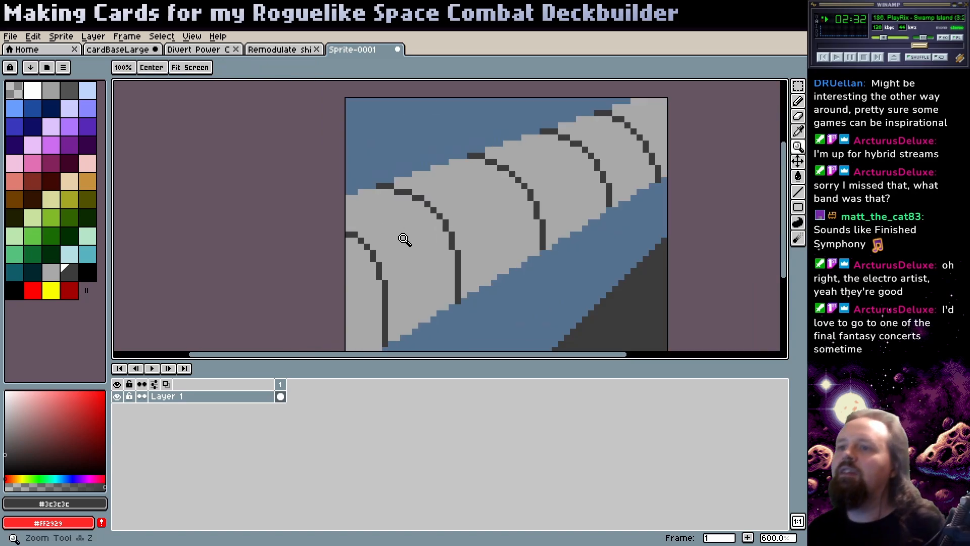
pyautogui.scroll(2, 356, 244)
pyautogui.press('b')
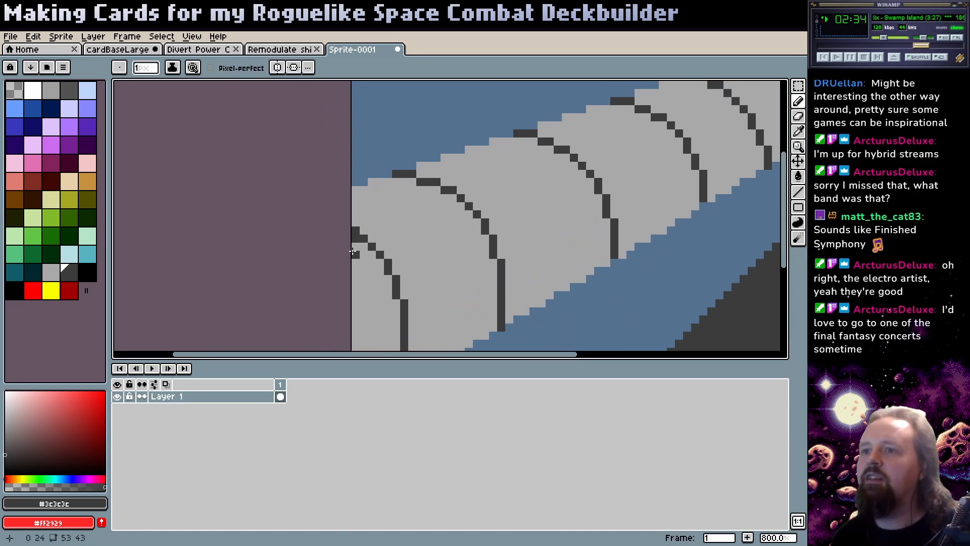
pyautogui.scroll(-2, 412, 238)
pyautogui.press('z')
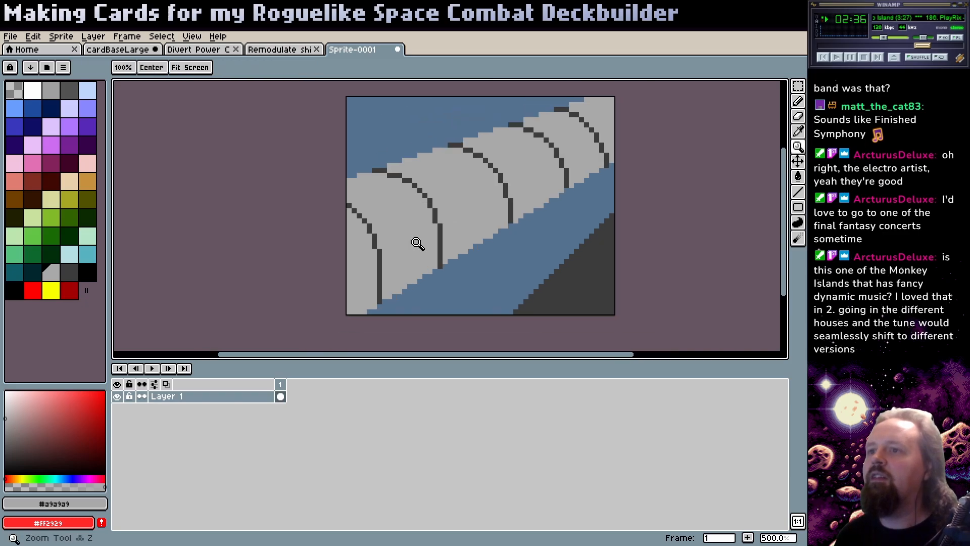
pyautogui.moveTo(429, 246); pyautogui.dragTo(459, 239)
pyautogui.press('b')
pyautogui.moveTo(353, 181)
pyautogui.mouseDown()
pyautogui.moveTo(389, 219)
pyautogui.moveTo(398, 247)
pyautogui.mouseUp()
pyautogui.hotkey('ctrl', 'z')
# - Select the 7 × 22 pixel area around the lower-left curve, shift it one pixel left and deselect it
pyautogui.press('m')
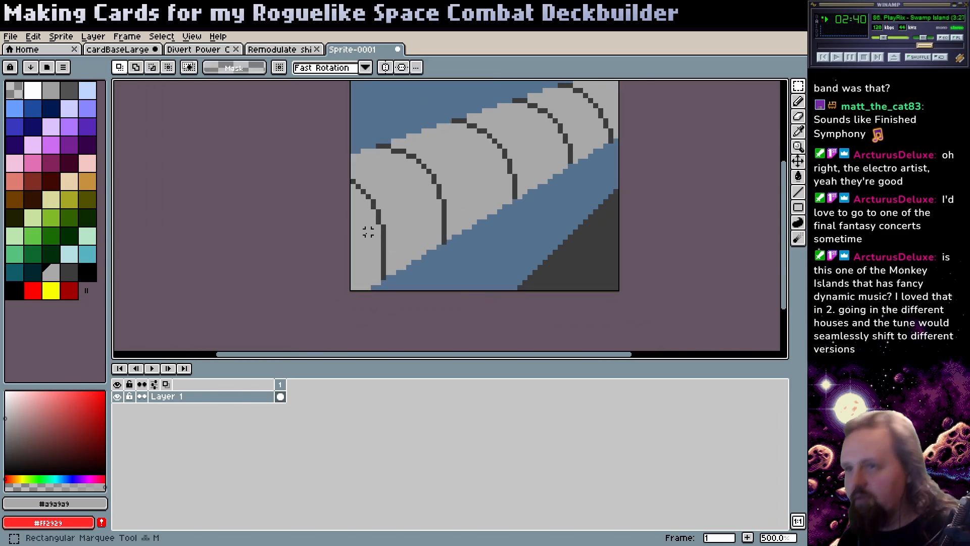
pyautogui.moveTo(345, 169); pyautogui.dragTo(385, 281)
pyautogui.press('Left')
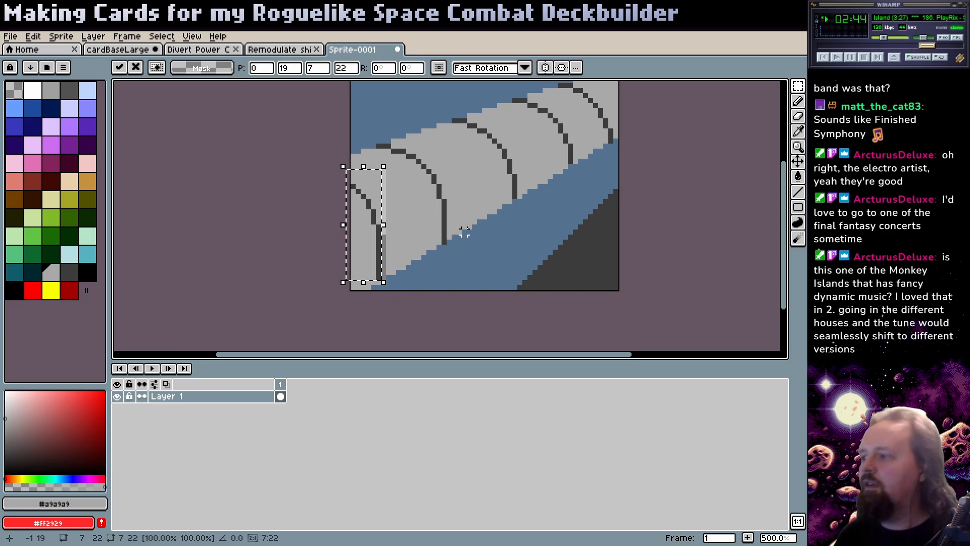
pyautogui.hotkey('ctrl', 'd')
# - Fill the empty strip beside the shifted lower-left curve with light grey #a9a9a9
pyautogui.press('z')
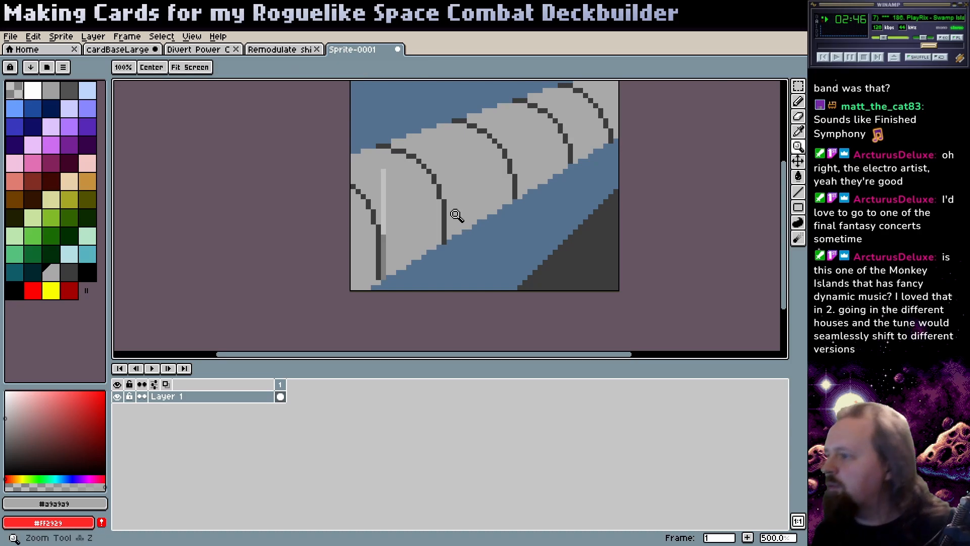
pyautogui.click(457, 212)
pyautogui.press('b')
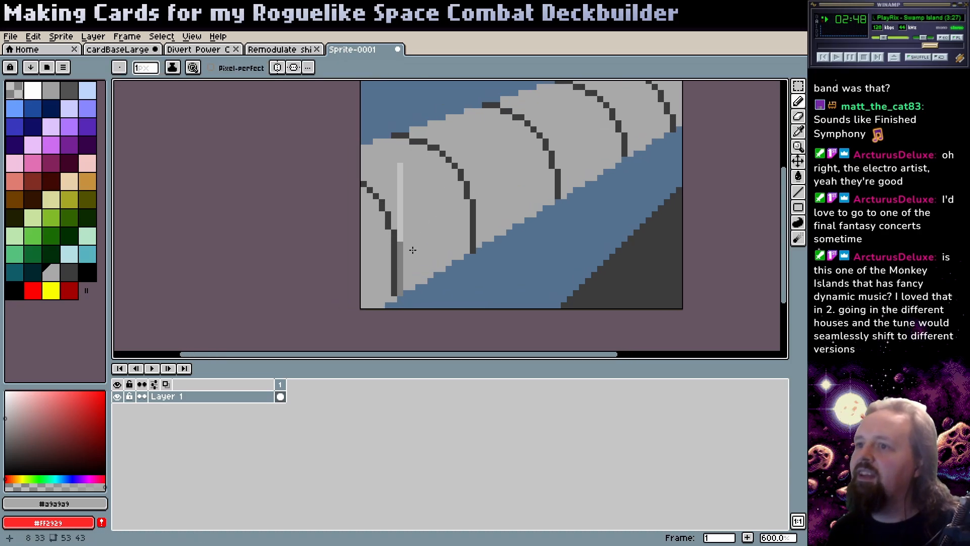
pyautogui.press('g')
pyautogui.click(400, 271)
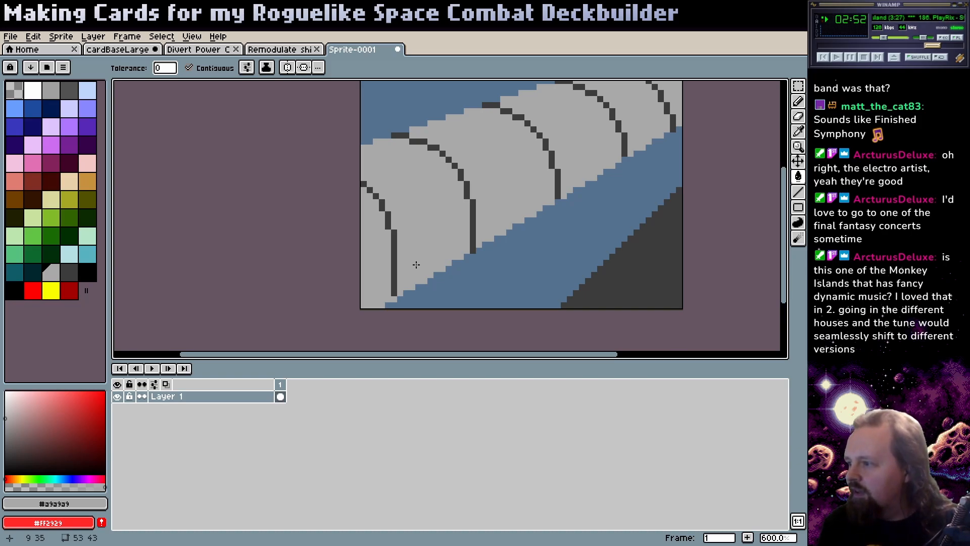
# - Extend the lower-left curve's bottom end down to the blue band's edge in dark grey #3c3c3c
pyautogui.keyDown('alt'); pyautogui.click(394, 276); pyautogui.keyUp('alt')
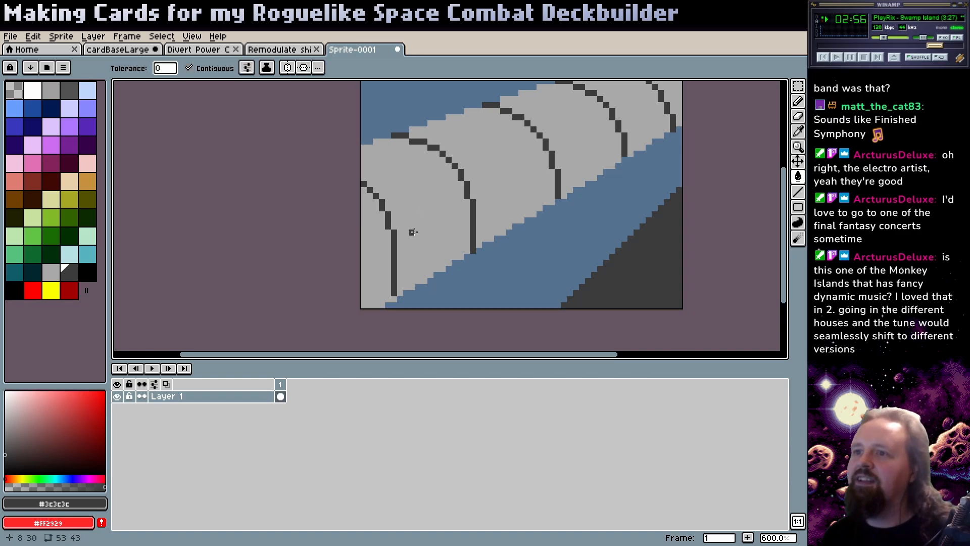
pyautogui.press('b')
pyautogui.press('z')
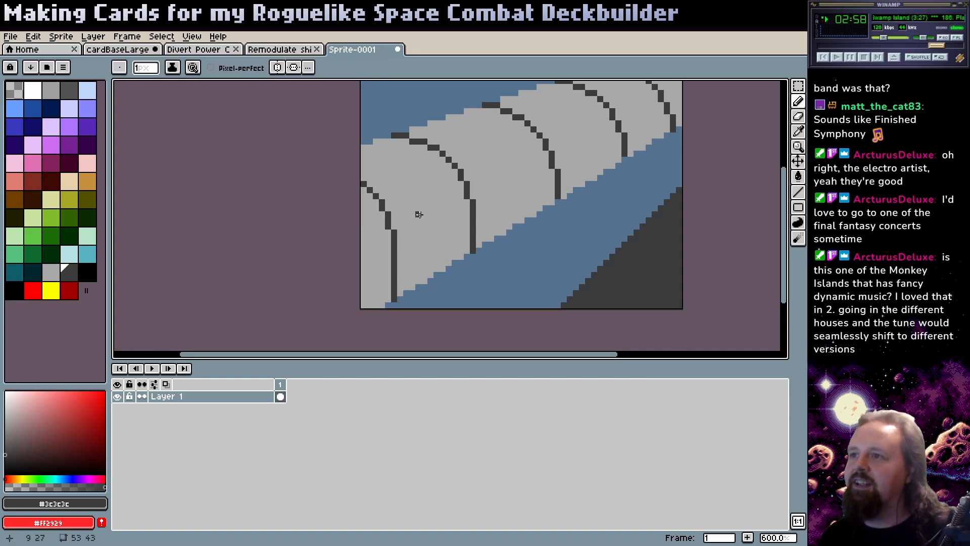
pyautogui.scroll(1, 416, 210)
pyautogui.scroll(-2, 462, 219)
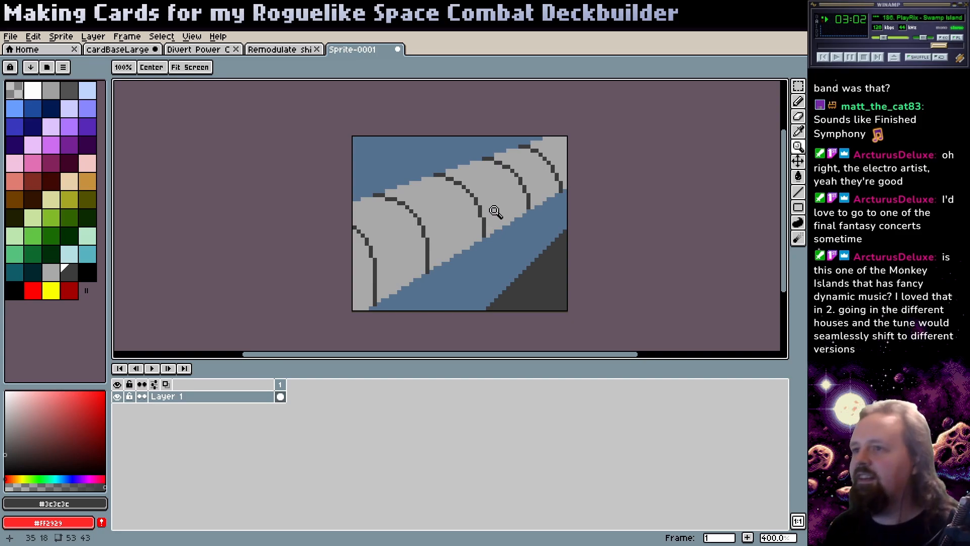
# - Outline the conduit's upper edge in dark green #002f00 from the canvas's left edge to the first curve top
pyautogui.hscroll(2, 489, 186)
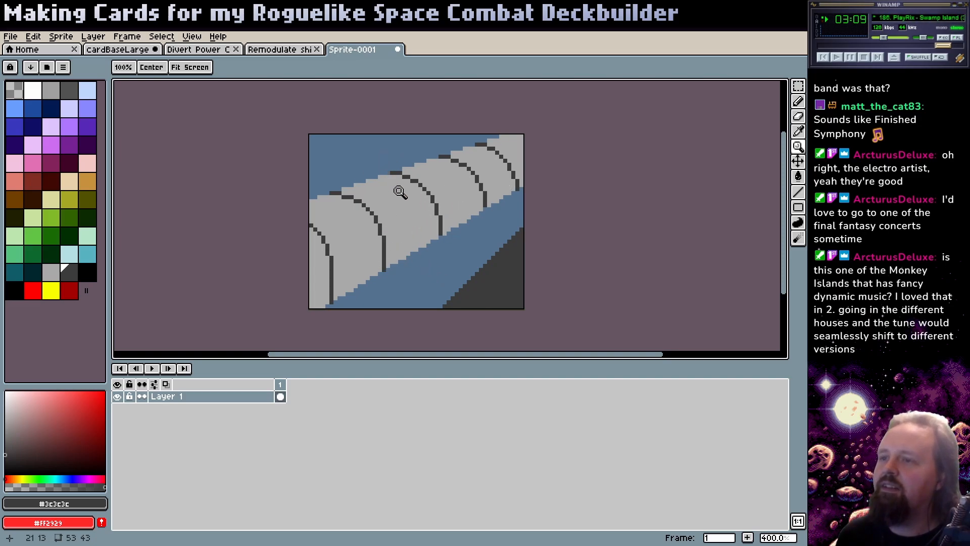
pyautogui.moveTo(436, 243)
pyautogui.mouseDown()
pyautogui.moveTo(468, 264)
pyautogui.moveTo(412, 236)
pyautogui.moveTo(424, 244)
pyautogui.mouseUp()
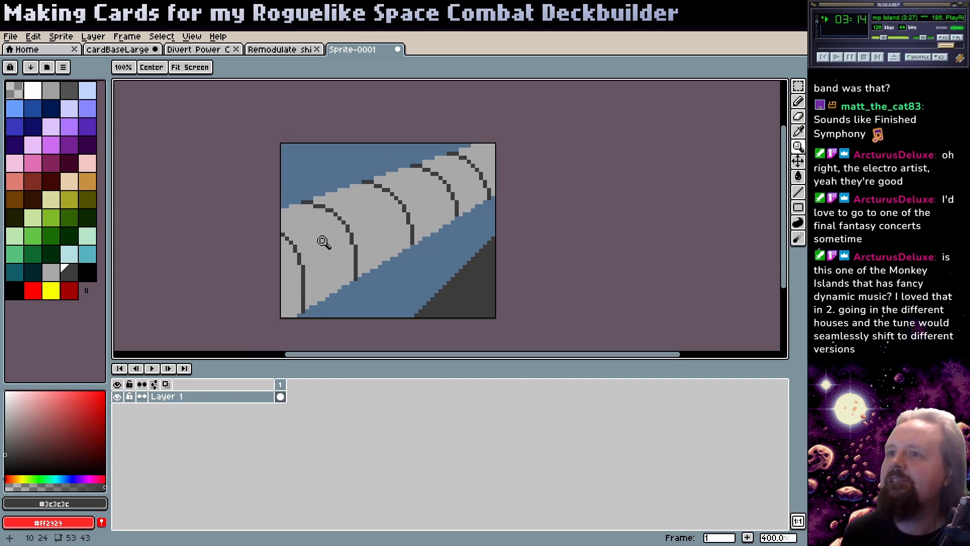
pyautogui.click(33, 271)
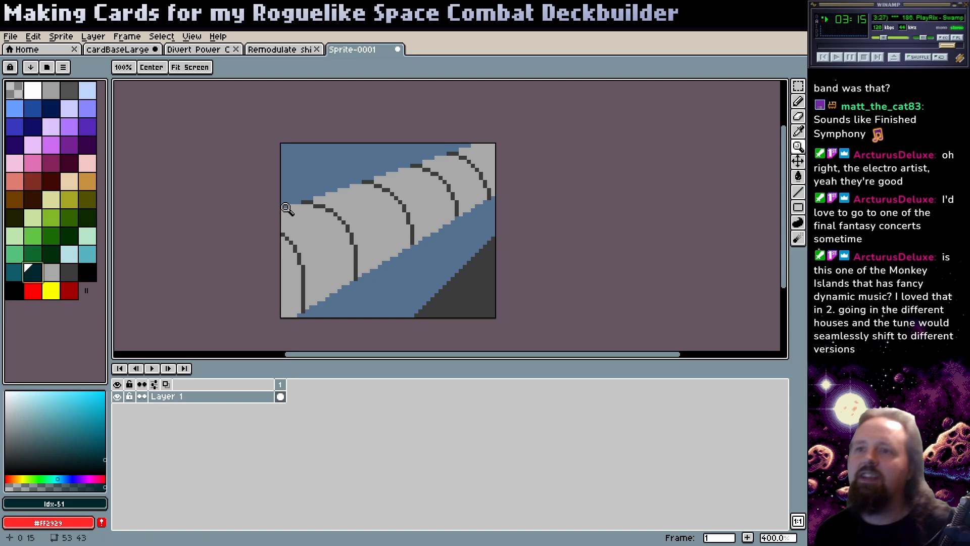
pyautogui.scroll(2, 323, 207)
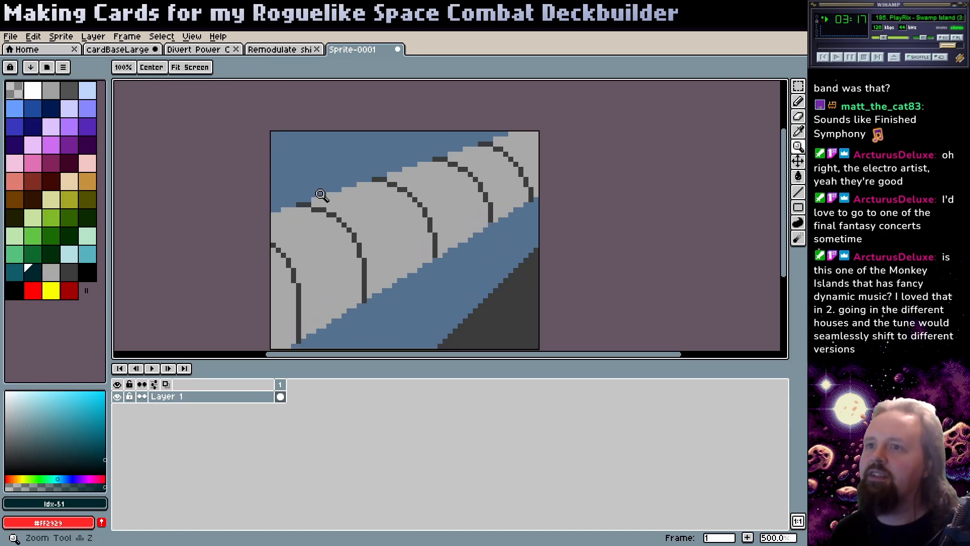
pyautogui.press('b')
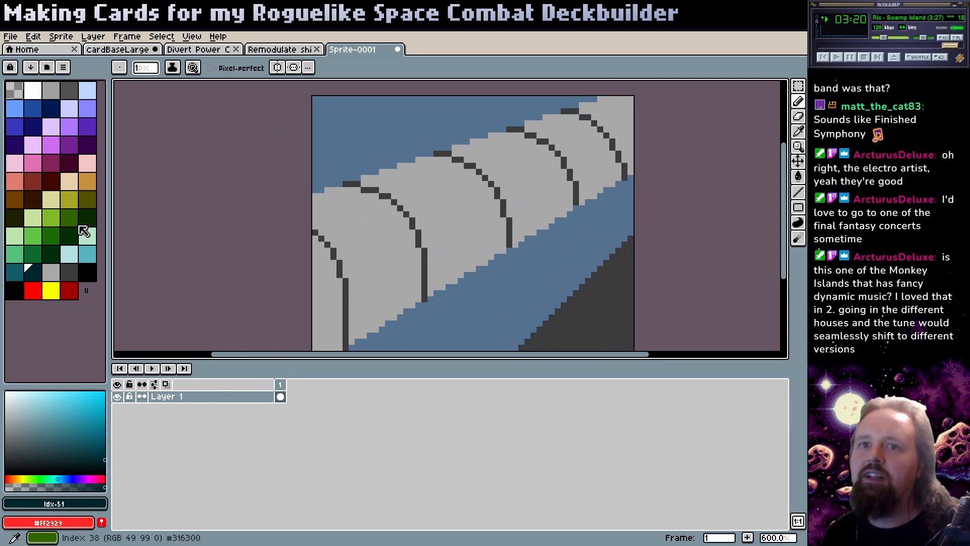
pyautogui.click(66, 239)
pyautogui.moveTo(340, 190); pyautogui.dragTo(313, 197)
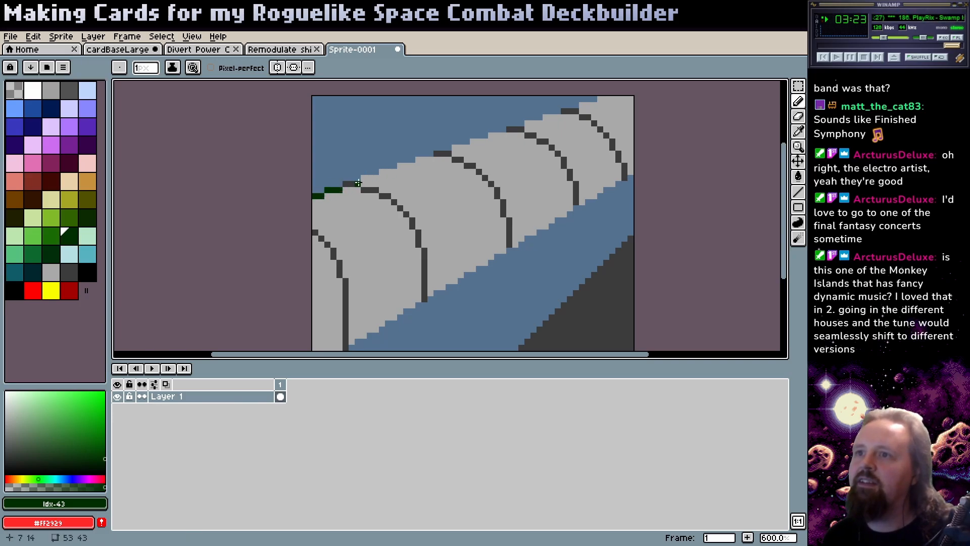
# - Thicken the bends of the two leftmost segment curves with dark grey #3c3c3c
pyautogui.keyDown('alt'); pyautogui.click(358, 184); pyautogui.keyUp('alt')
pyautogui.click(379, 189)
pyautogui.click(399, 201)
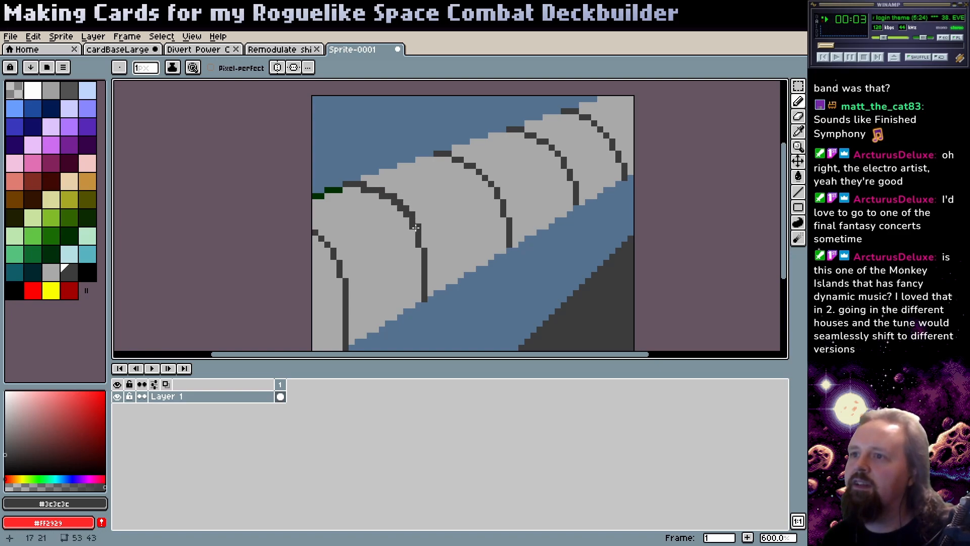
pyautogui.click(328, 244)
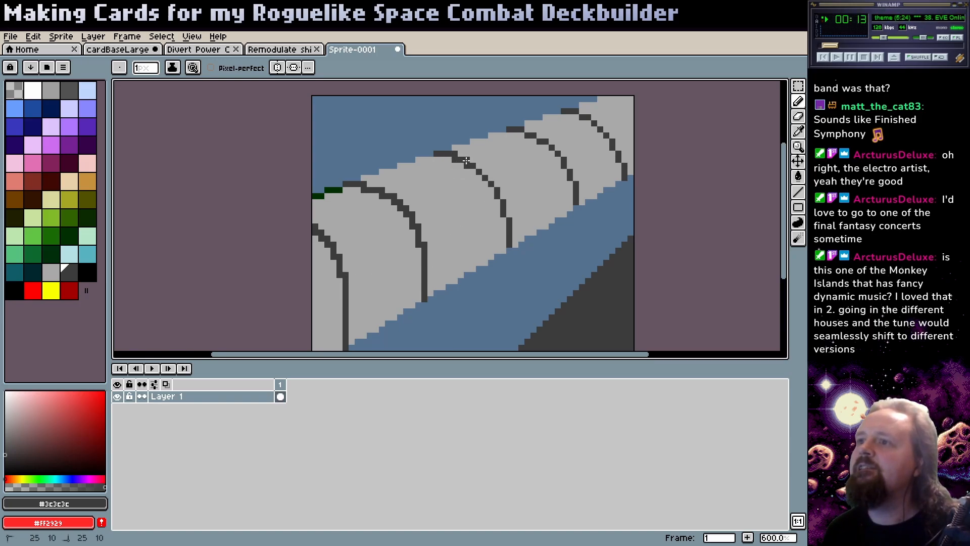
# - Thicken the bends of the three remaining segment curves to the right with dark grey #3c3c3c
pyautogui.press('alt')
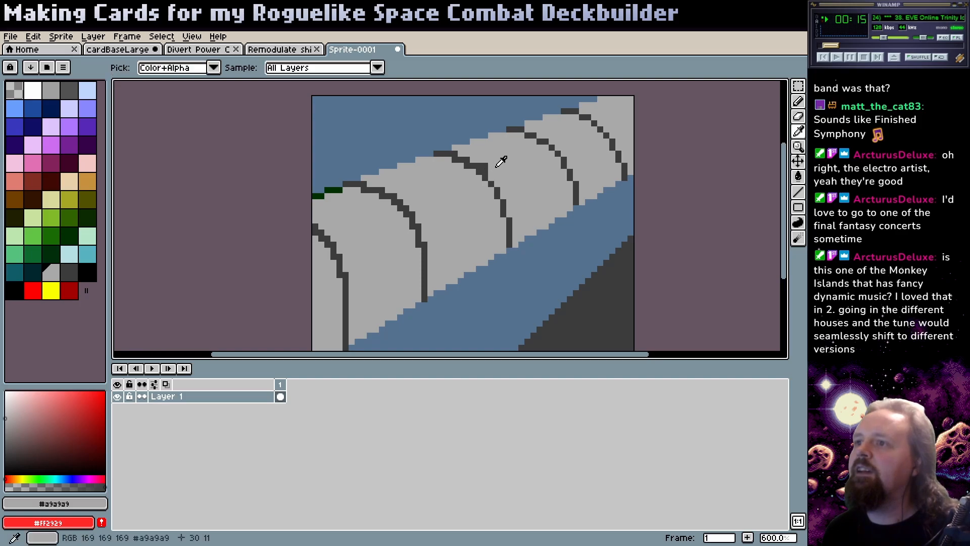
pyautogui.press('alt')
pyautogui.press('alt')
pyautogui.moveTo(494, 183); pyautogui.dragTo(505, 202)
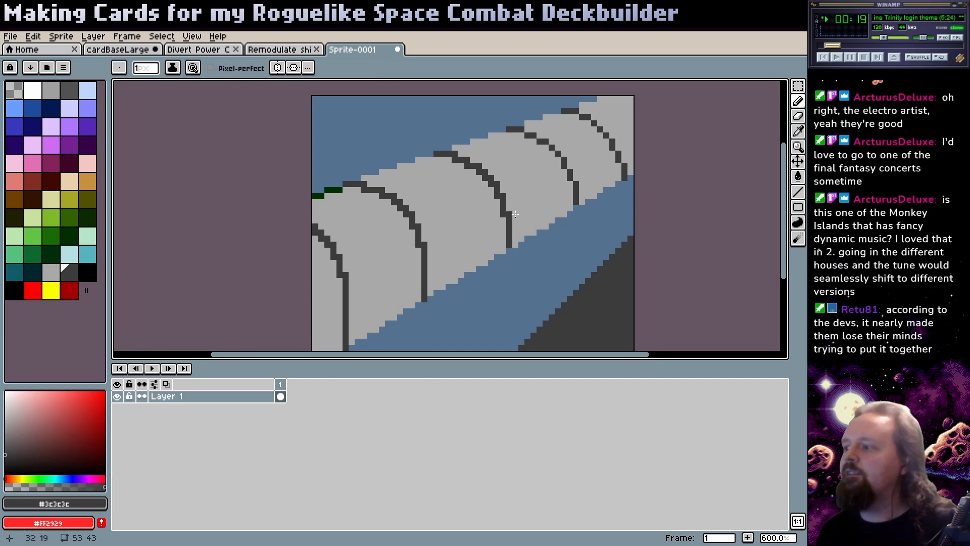
pyautogui.moveTo(544, 172)
pyautogui.mouseDown()
pyautogui.moveTo(535, 169)
pyautogui.moveTo(518, 193)
pyautogui.mouseUp()
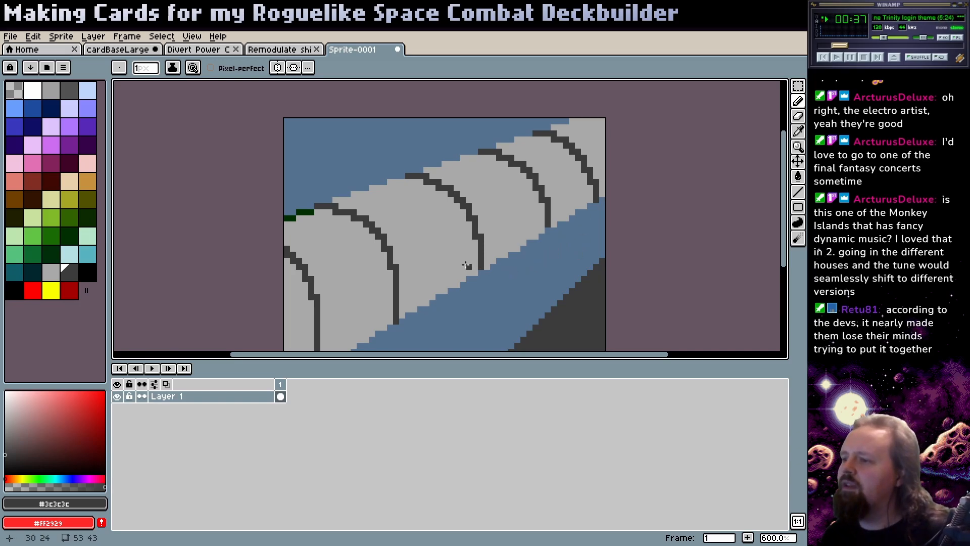
# - Continue the dark green #002f00 outline along the conduit's upper edge between the curve tops, up to the canvas's top edge
pyautogui.keyDown('alt'); pyautogui.click(313, 208); pyautogui.keyUp('alt')
pyautogui.moveTo(339, 199); pyautogui.dragTo(358, 201)
pyautogui.keyDown('alt'); pyautogui.click(360, 200); pyautogui.keyUp('alt')
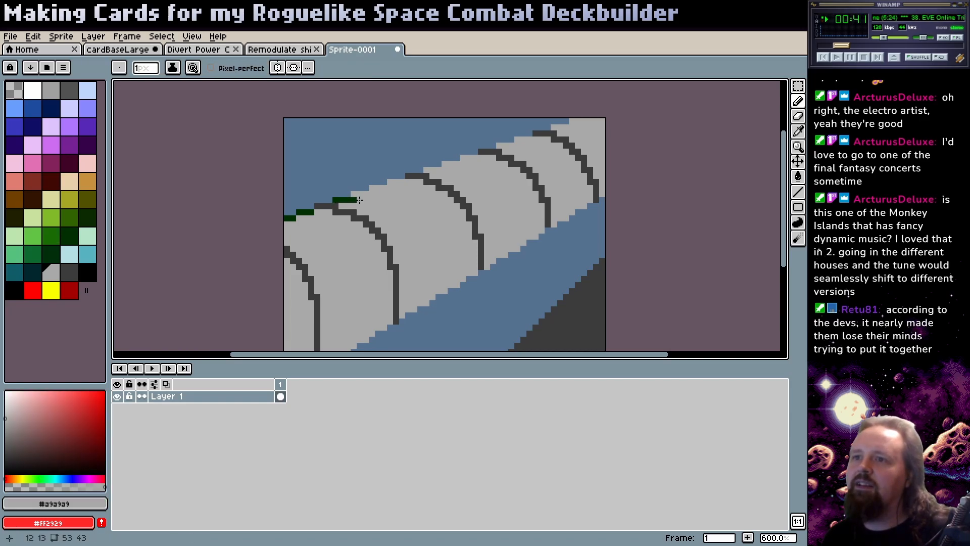
pyautogui.keyDown('alt'); pyautogui.click(355, 197); pyautogui.keyUp('alt')
pyautogui.moveTo(355, 195); pyautogui.dragTo(378, 187)
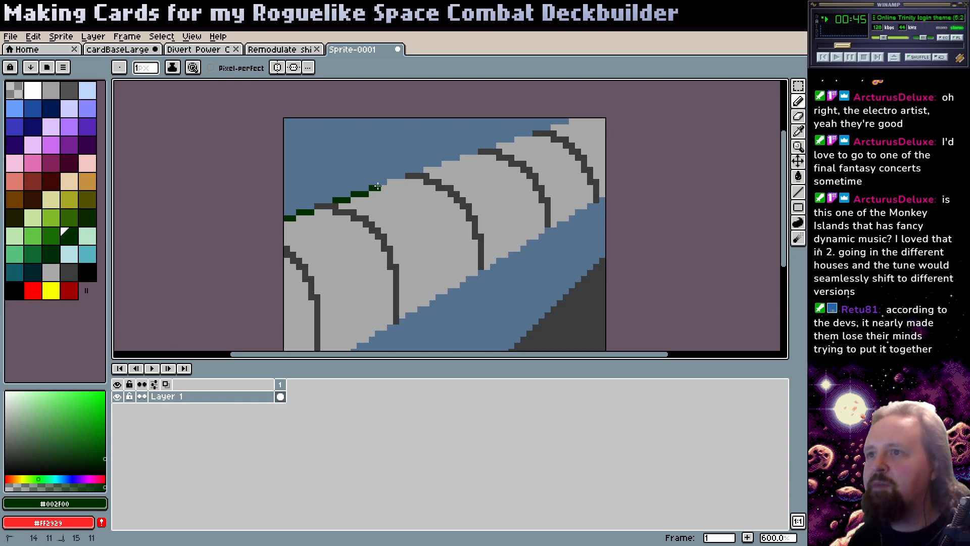
pyautogui.click(390, 182)
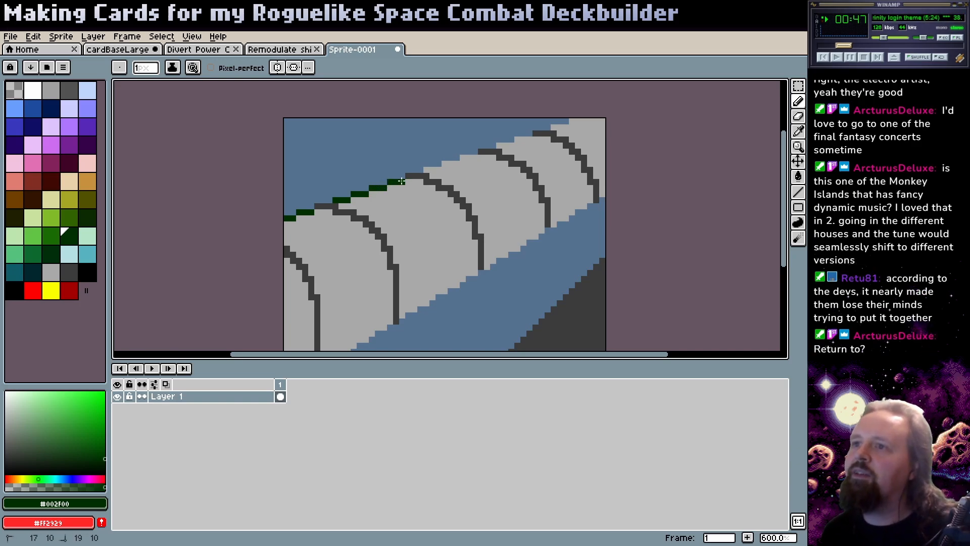
pyautogui.moveTo(426, 170)
pyautogui.mouseDown()
pyautogui.moveTo(472, 147)
pyautogui.moveTo(463, 157)
pyautogui.moveTo(572, 121)
pyautogui.mouseUp()
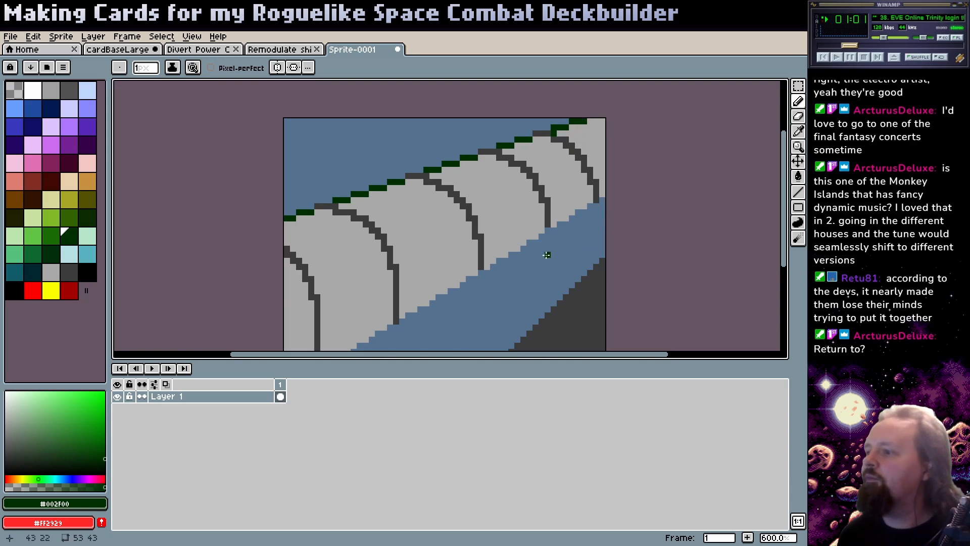
# - Draw a diagonal mid-green (palette index 42) line across the conduit's lower part, spanning from the canvas's left edge to its right edge
pyautogui.moveTo(544, 255); pyautogui.dragTo(544, 230)
pyautogui.moveTo(352, 294); pyautogui.dragTo(377, 271)
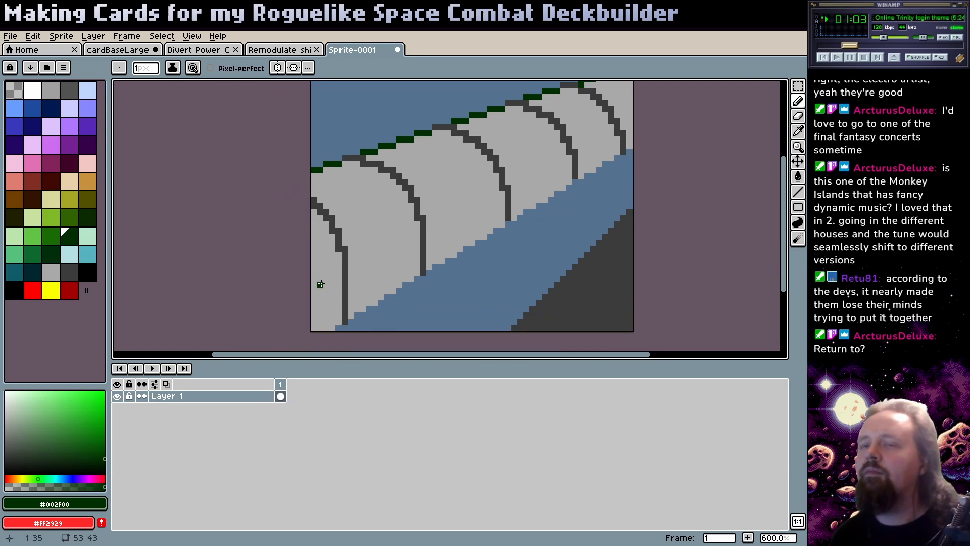
pyautogui.click(51, 235)
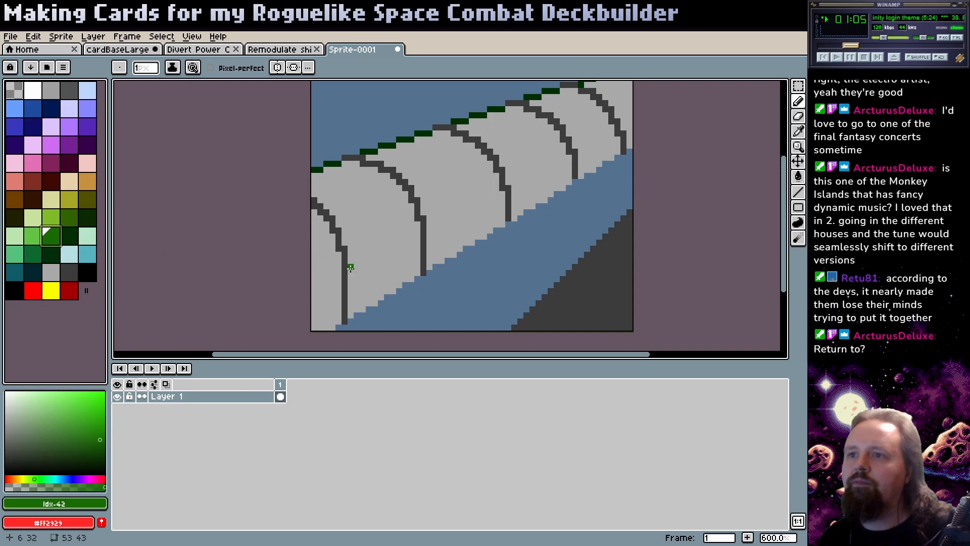
pyautogui.press('l')
pyautogui.moveTo(349, 273)
pyautogui.mouseDown()
pyautogui.moveTo(515, 191)
pyautogui.moveTo(569, 152)
pyautogui.moveTo(618, 137)
pyautogui.mouseUp()
pyautogui.scroll(1, 569, 156)
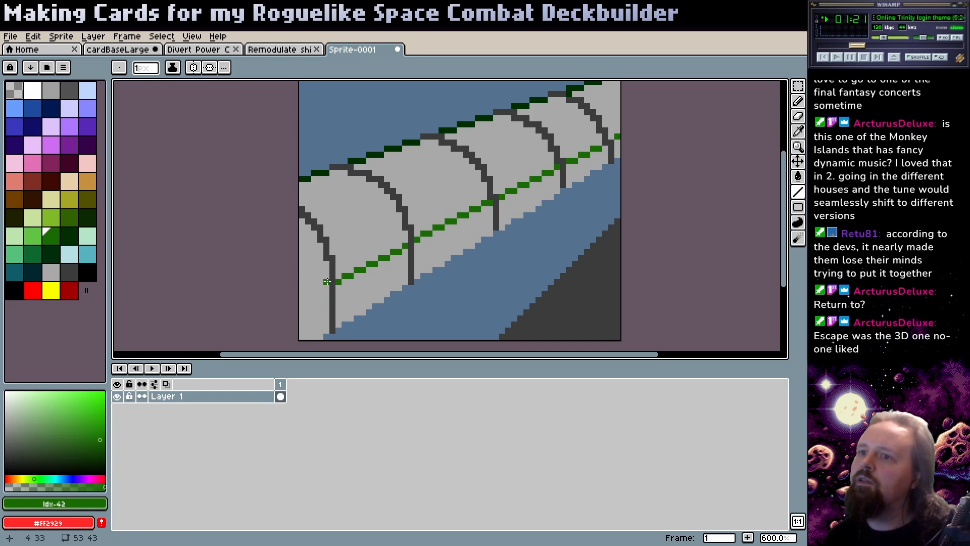
pyautogui.moveTo(327, 287); pyautogui.dragTo(288, 306)
# - Try filling the light grey conduit sections beneath the diagonal green line with the same mid green
pyautogui.moveTo(404, 310); pyautogui.dragTo(393, 268)
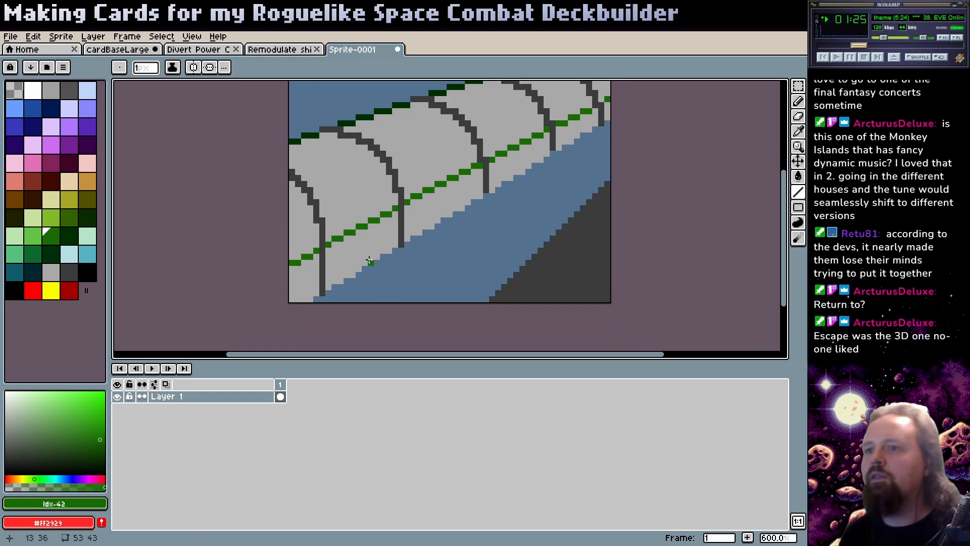
pyautogui.press('g')
pyautogui.click(364, 249)
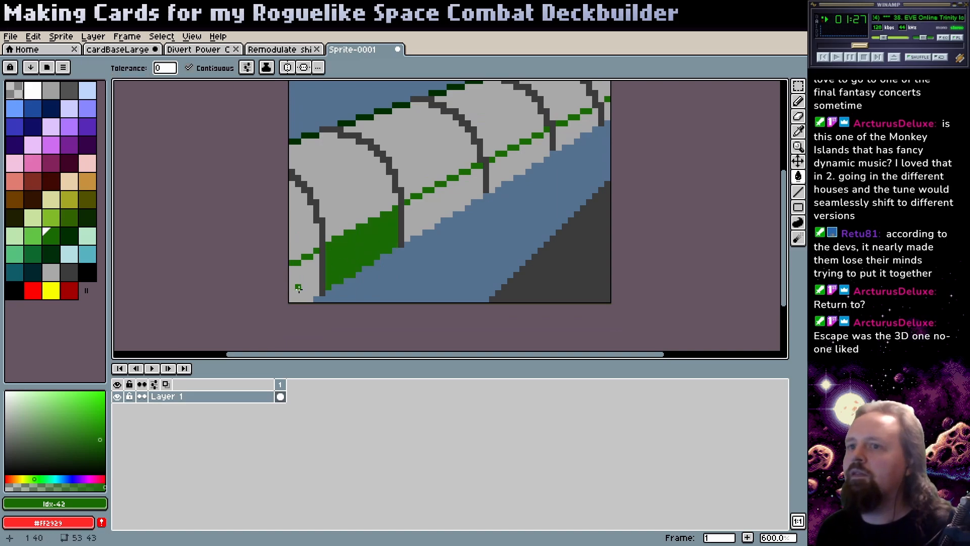
pyautogui.click(299, 282)
pyautogui.click(454, 204)
pyautogui.click(490, 179)
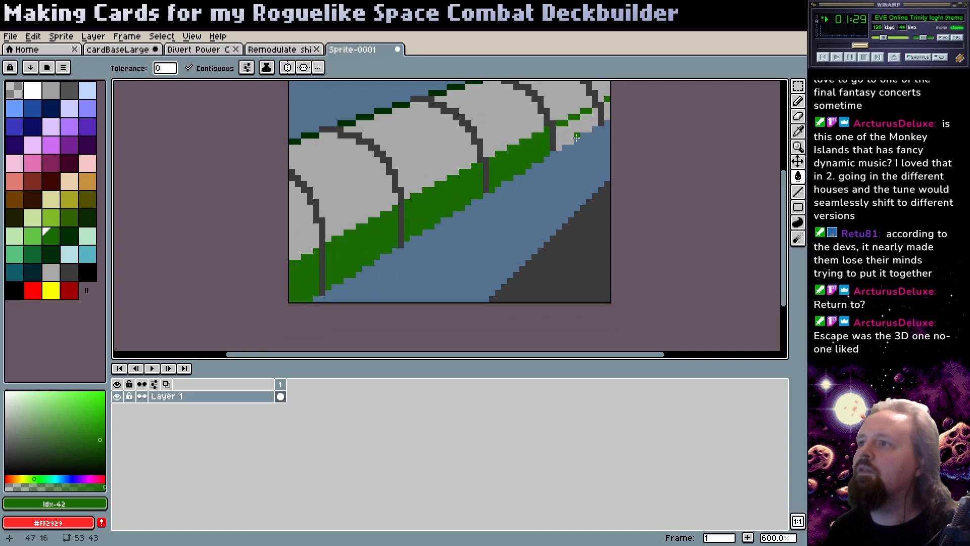
pyautogui.click(577, 132)
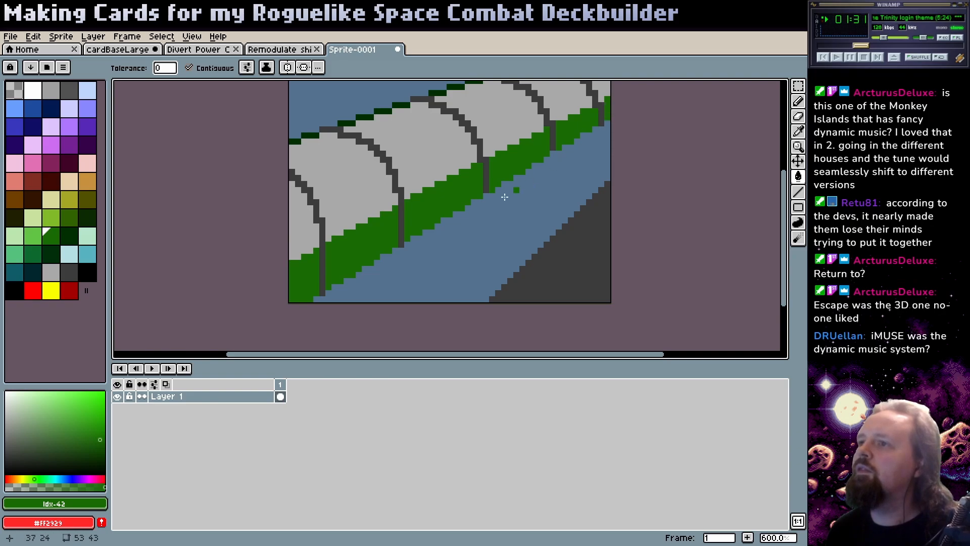
# - Undo the mid-green fills beneath the diagonal line, keeping the line itself
pyautogui.press('z')
pyautogui.scroll(-1, 486, 195)
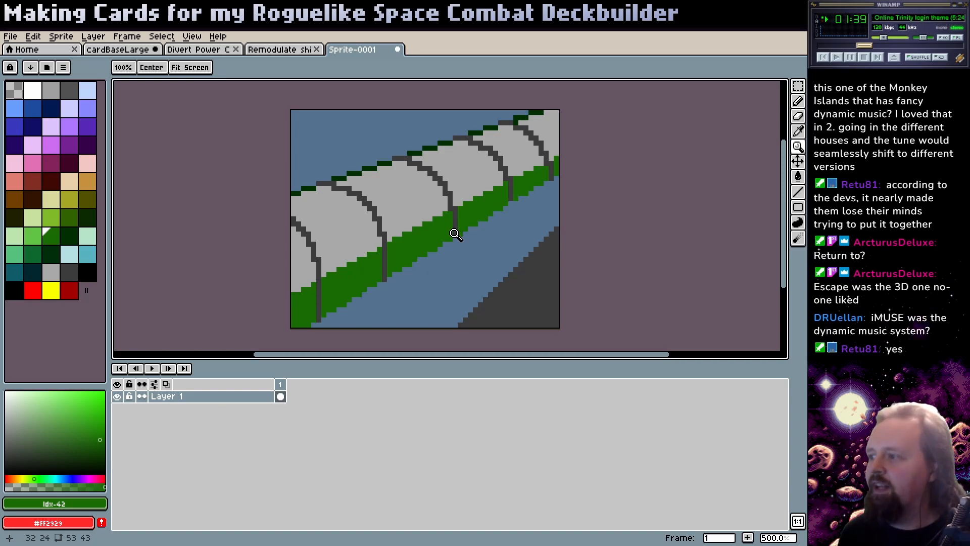
pyautogui.moveTo(413, 245)
pyautogui.mouseDown()
pyautogui.moveTo(394, 260)
pyautogui.moveTo(368, 240)
pyautogui.moveTo(409, 249)
pyautogui.mouseUp()
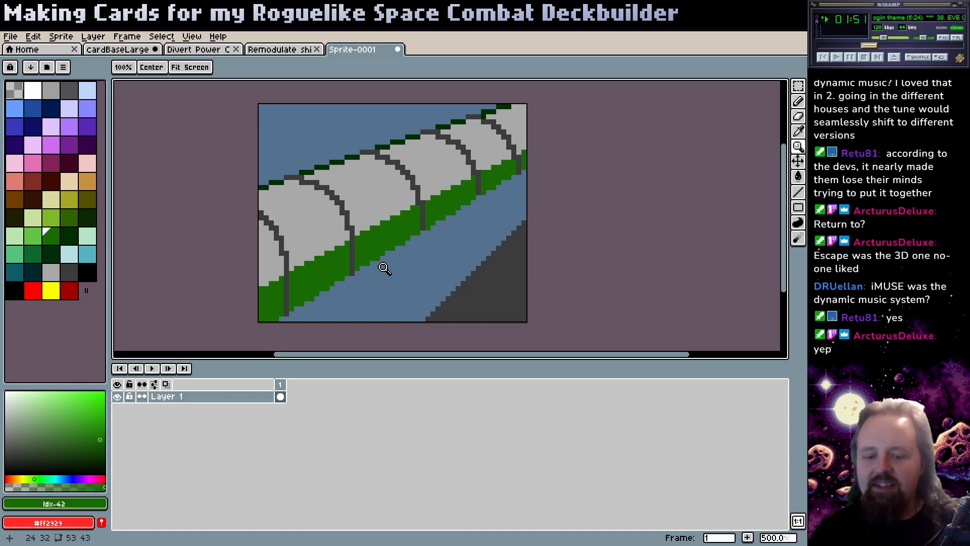
pyautogui.press('v')
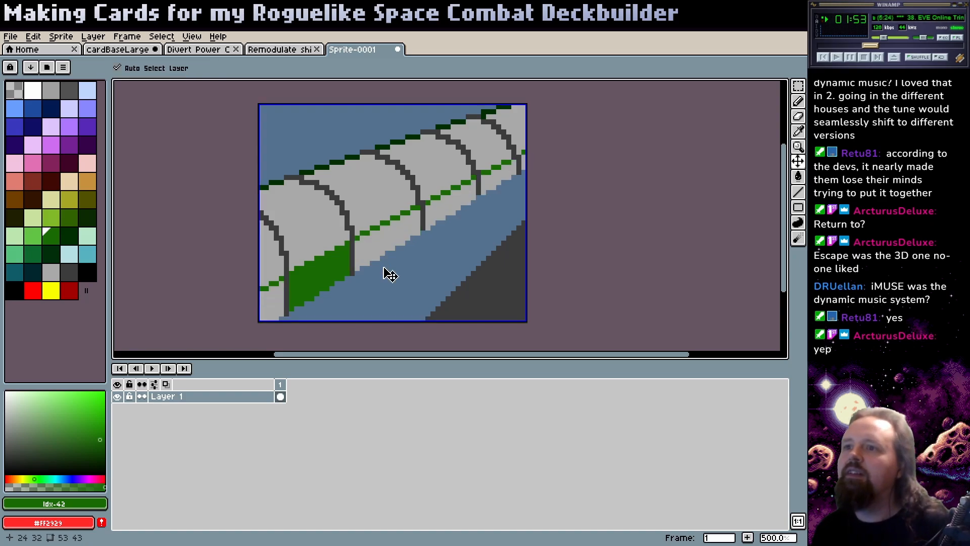
pyautogui.hotkey('ctrl', 'z')
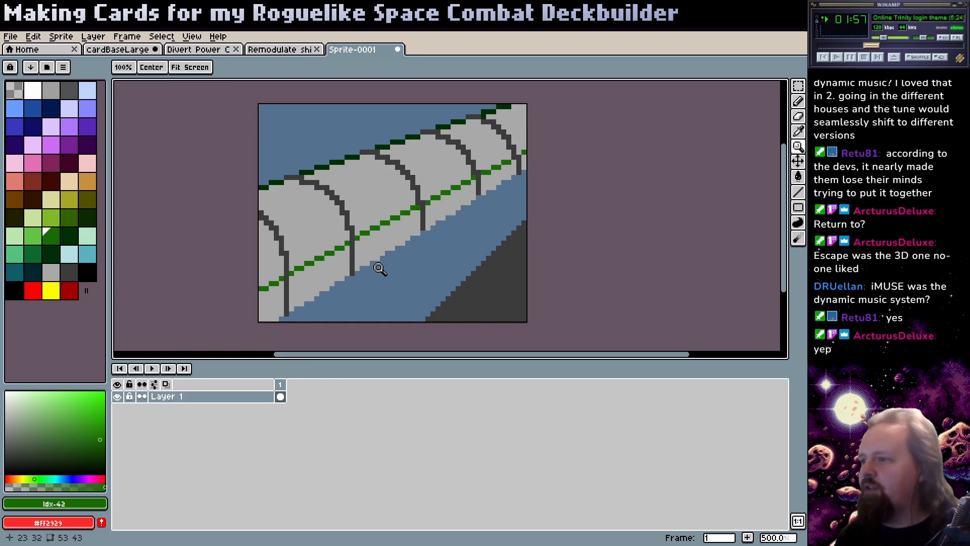
# - Try painting over the left curves' lower ends beneath the green line with light grey #a9a9a9
pyautogui.moveTo(369, 278)
pyautogui.mouseDown()
pyautogui.moveTo(411, 243)
pyautogui.moveTo(403, 247)
pyautogui.mouseUp()
pyautogui.press('b')
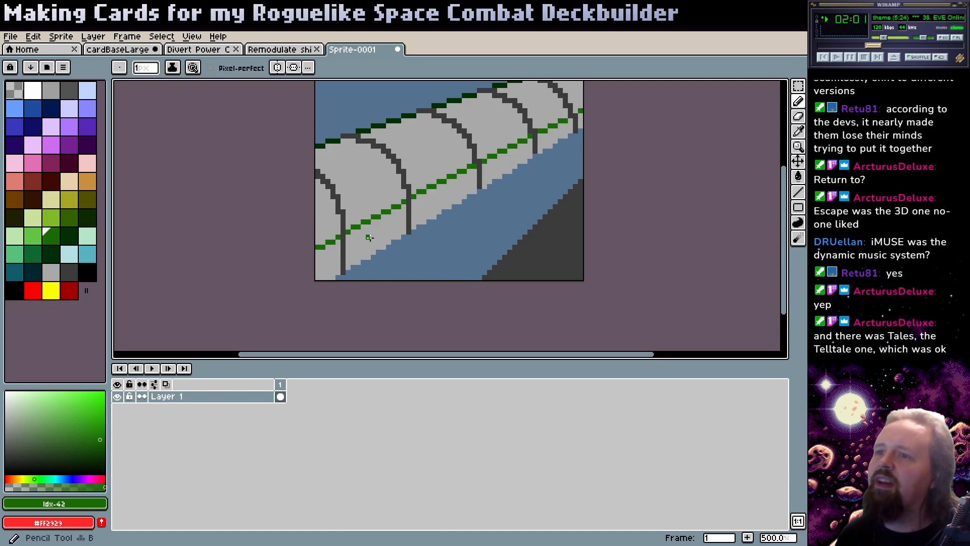
pyautogui.keyDown('alt'); pyautogui.click(371, 241); pyautogui.keyUp('alt')
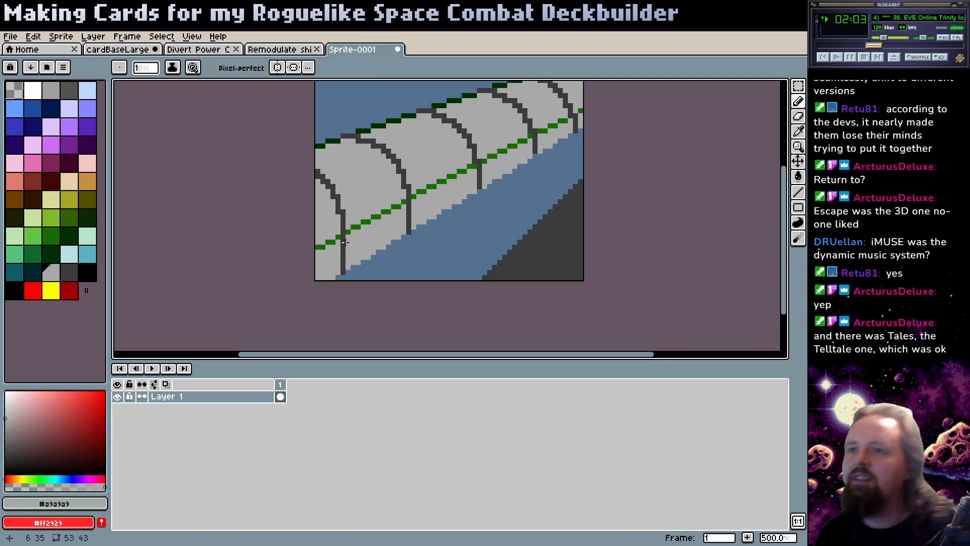
pyautogui.moveTo(344, 243); pyautogui.dragTo(342, 270)
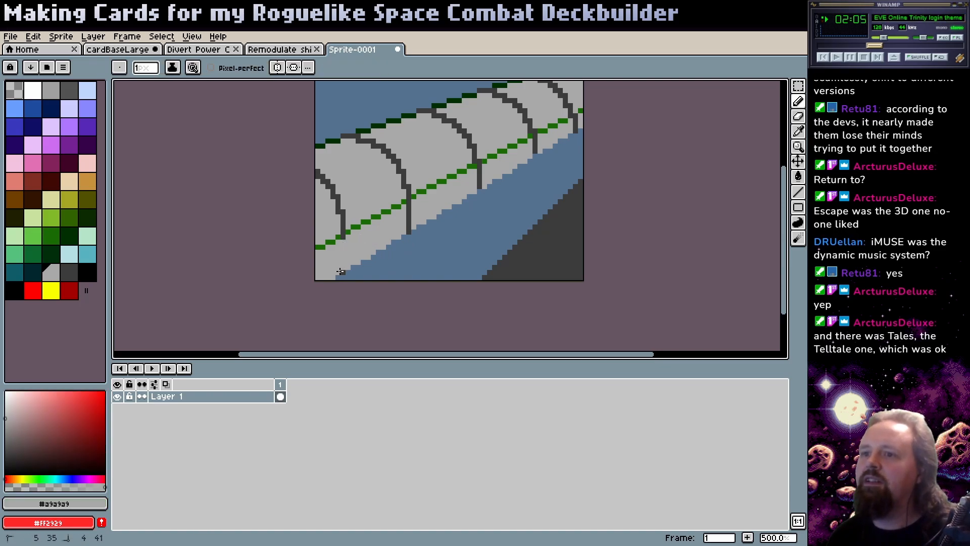
pyautogui.moveTo(411, 230)
pyautogui.mouseDown()
pyautogui.moveTo(407, 205)
pyautogui.moveTo(408, 215)
pyautogui.mouseUp()
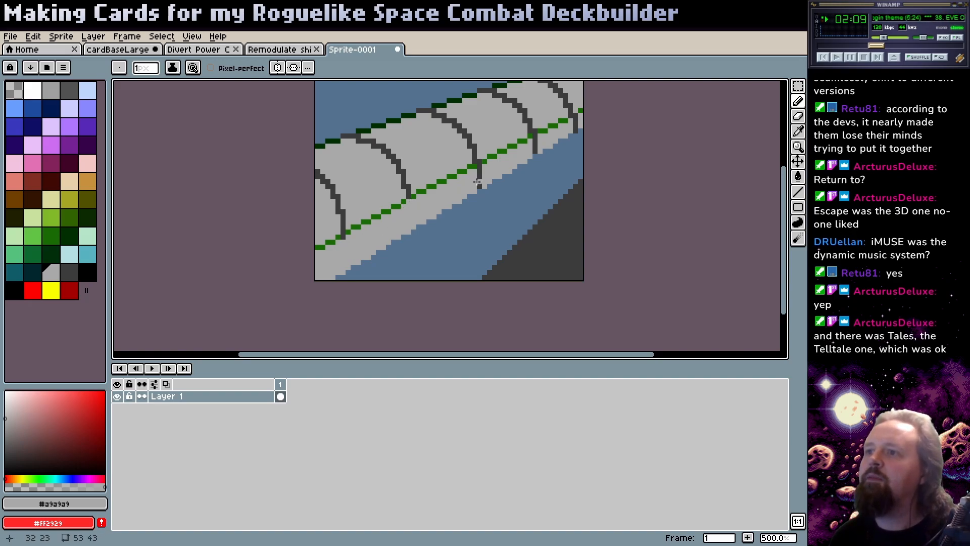
pyautogui.moveTo(478, 183)
pyautogui.mouseDown()
pyautogui.moveTo(480, 167)
pyautogui.moveTo(482, 203)
pyautogui.moveTo(463, 228)
pyautogui.mouseUp()
# - Undo the light grey strokes over the curves' lower ends
pyautogui.hotkey('ctrl', 'z')
pyautogui.hotkey('ctrl', 'z')
pyautogui.hotkey('ctrl', 'z')
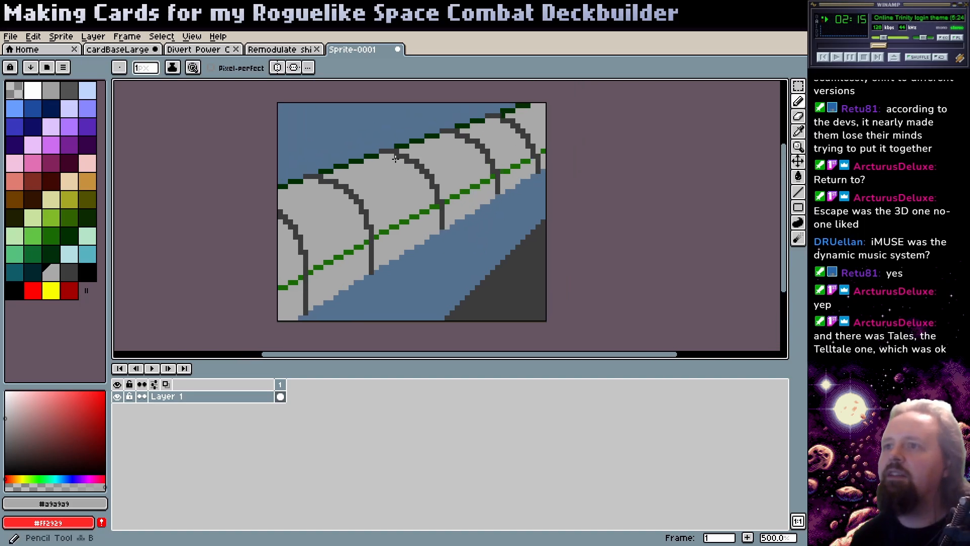
# - Recolour the dark grey curve tops on the conduit's upper edge in dark green #002f00 and touch up the rightmost curve's top
pyautogui.keyDown('alt'); pyautogui.click(330, 169); pyautogui.keyUp('alt')
pyautogui.click(313, 174)
pyautogui.click(387, 149)
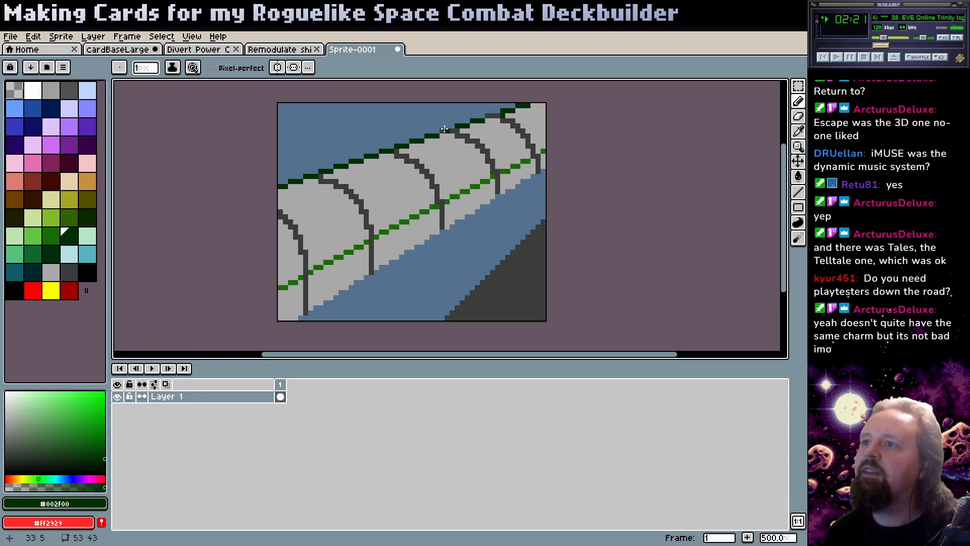
pyautogui.click(489, 115)
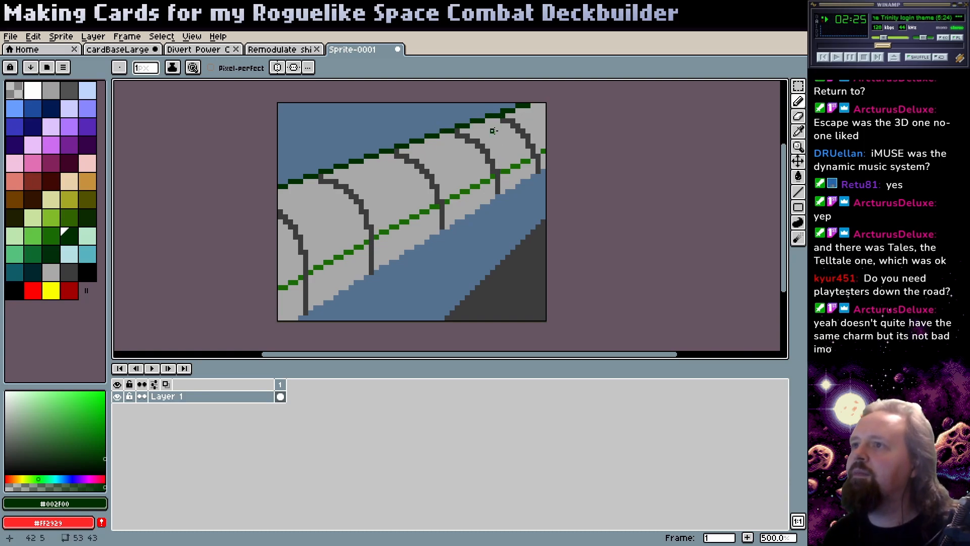
pyautogui.keyDown('alt'); pyautogui.click(503, 114); pyautogui.keyUp('alt')
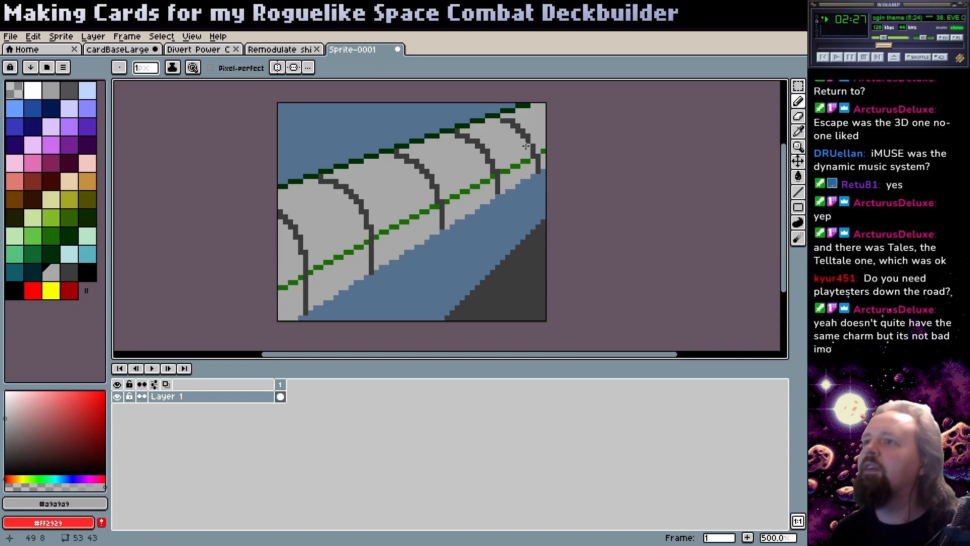
pyautogui.keyDown('alt'); pyautogui.click(506, 121); pyautogui.keyUp('alt')
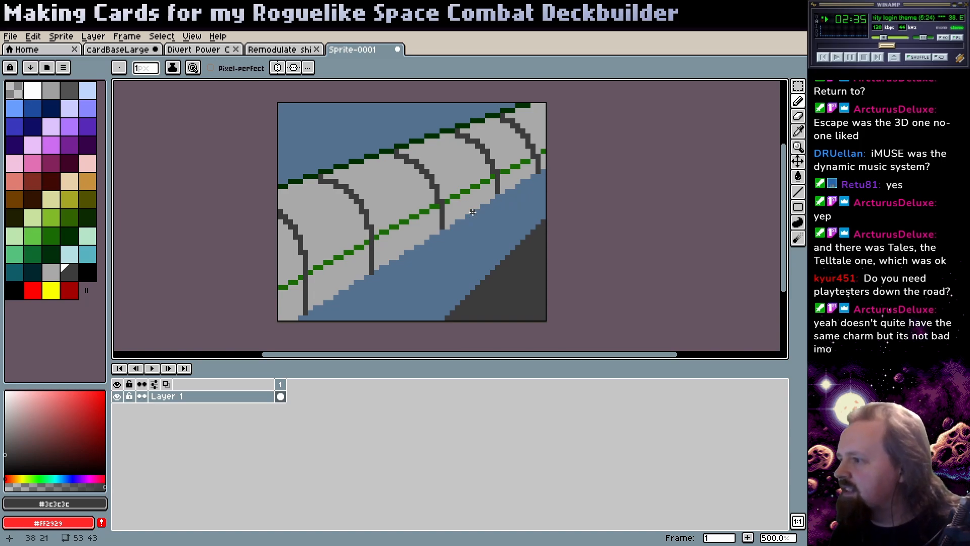
# - Paint dark grey #3c3c3c pixels at the conduit's upper-right corner as the start of another segment curve
pyautogui.moveTo(472, 211); pyautogui.dragTo(493, 227)
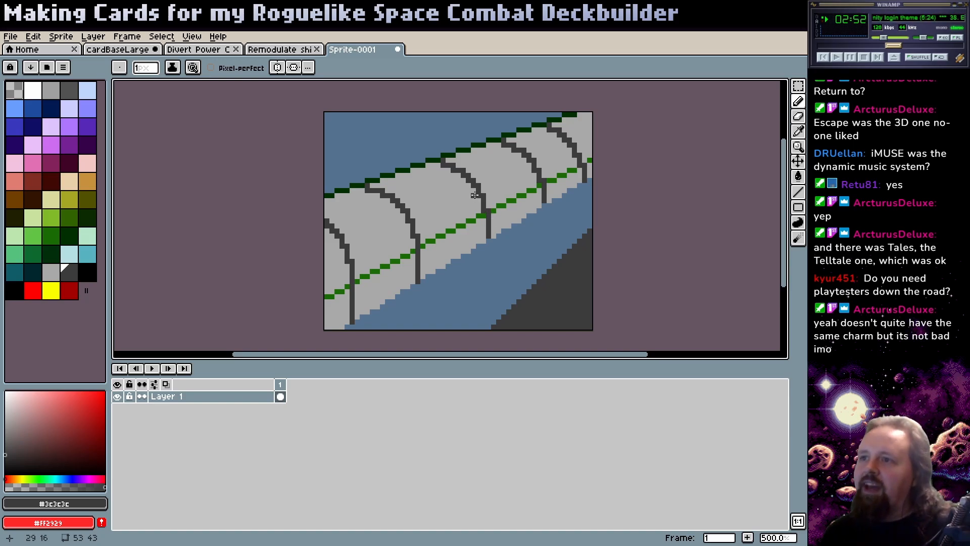
pyautogui.keyDown('alt'); pyautogui.click(447, 215); pyautogui.keyUp('alt')
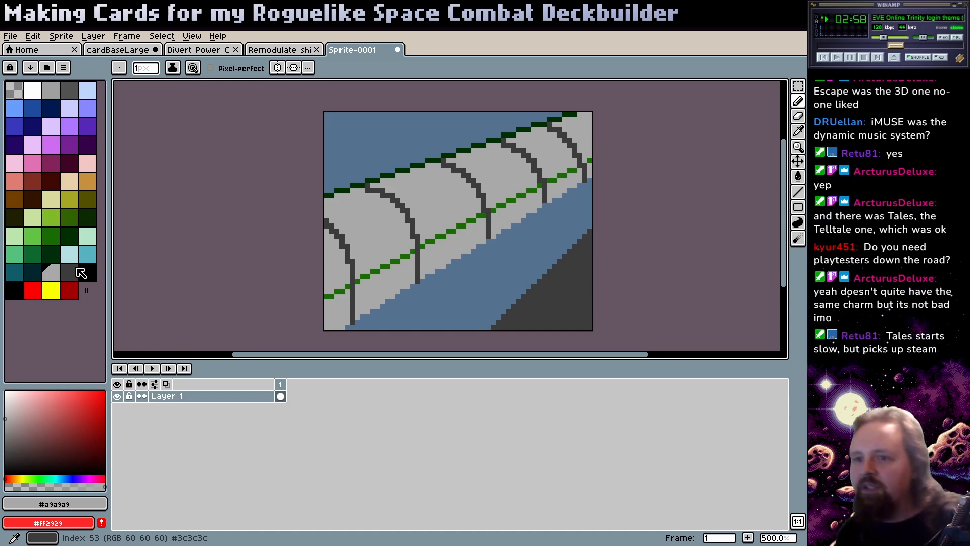
pyautogui.moveTo(419, 225); pyautogui.dragTo(387, 230)
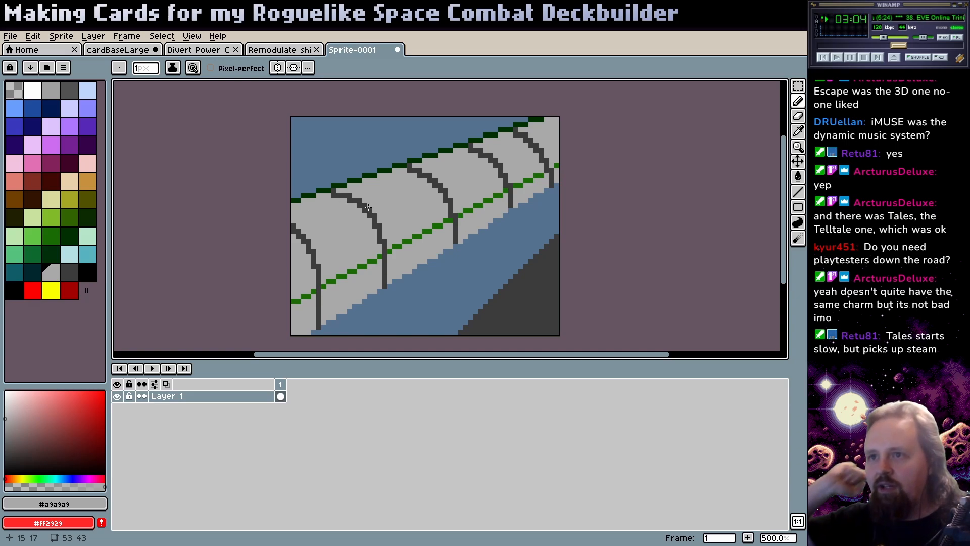
pyautogui.moveTo(367, 207); pyautogui.dragTo(356, 196)
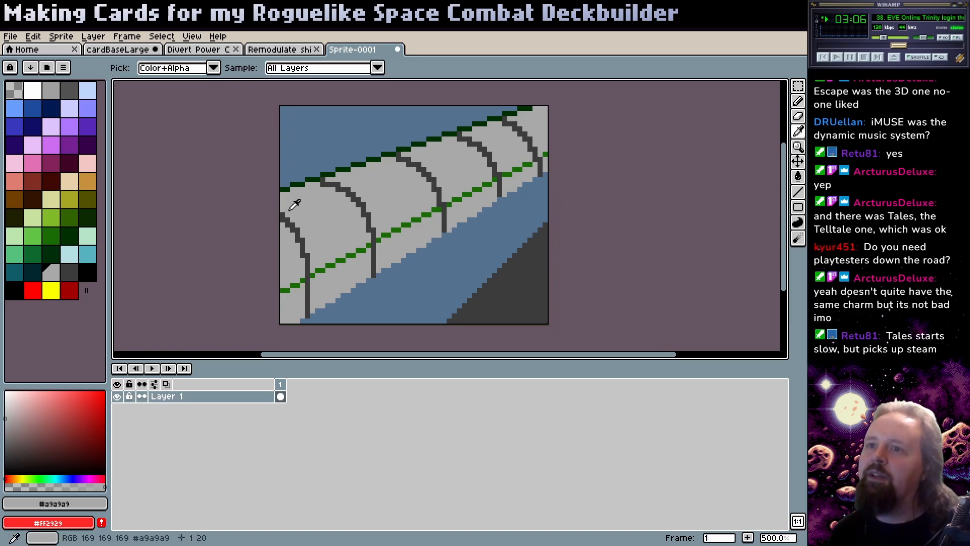
pyautogui.moveTo(308, 221); pyautogui.dragTo(321, 197)
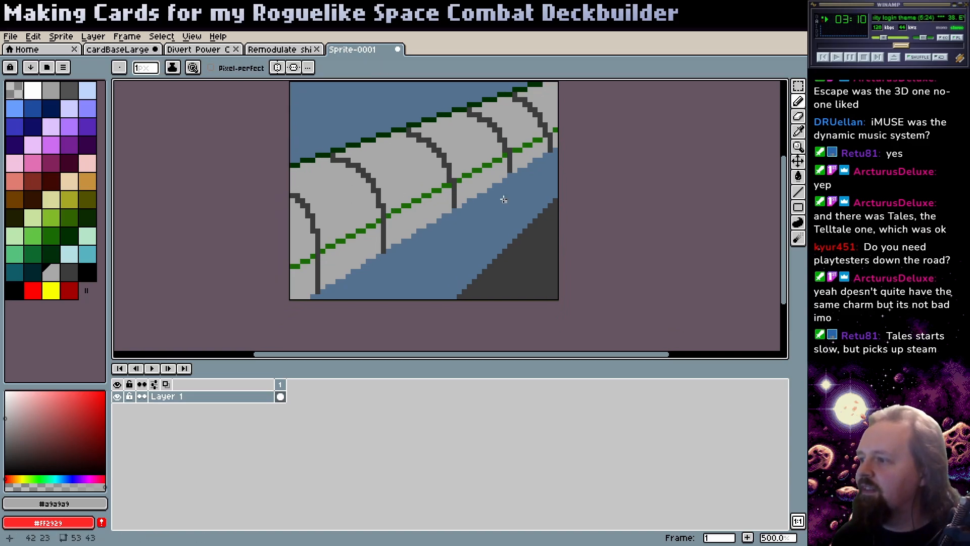
pyautogui.moveTo(520, 133); pyautogui.dragTo(463, 219)
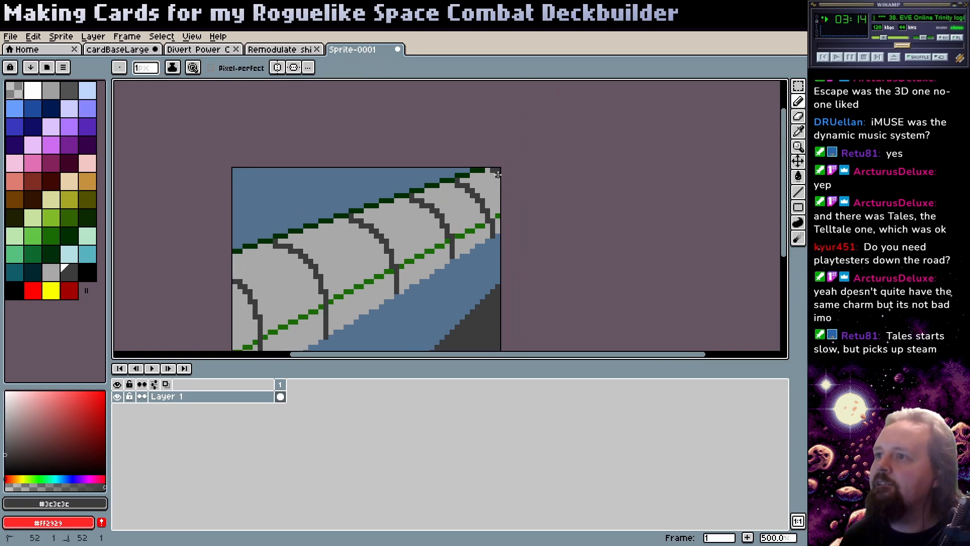
pyautogui.moveTo(526, 239); pyautogui.dragTo(543, 214)
# - Try filling the blue background above the conduit with dark grey #3c3c3c
pyautogui.scroll(-3, 500, 238)
pyautogui.hscroll(-2, 499, 238)
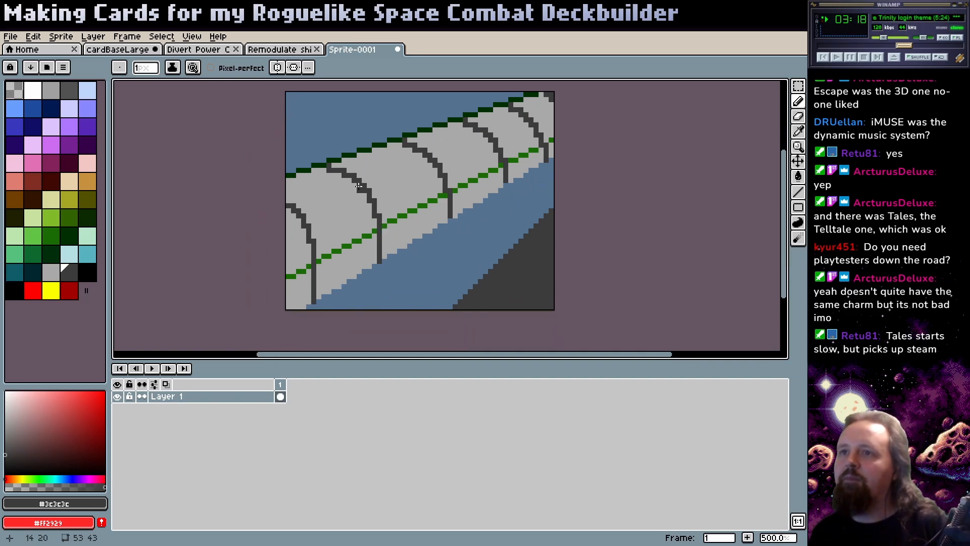
pyautogui.press('g')
pyautogui.click(376, 124)
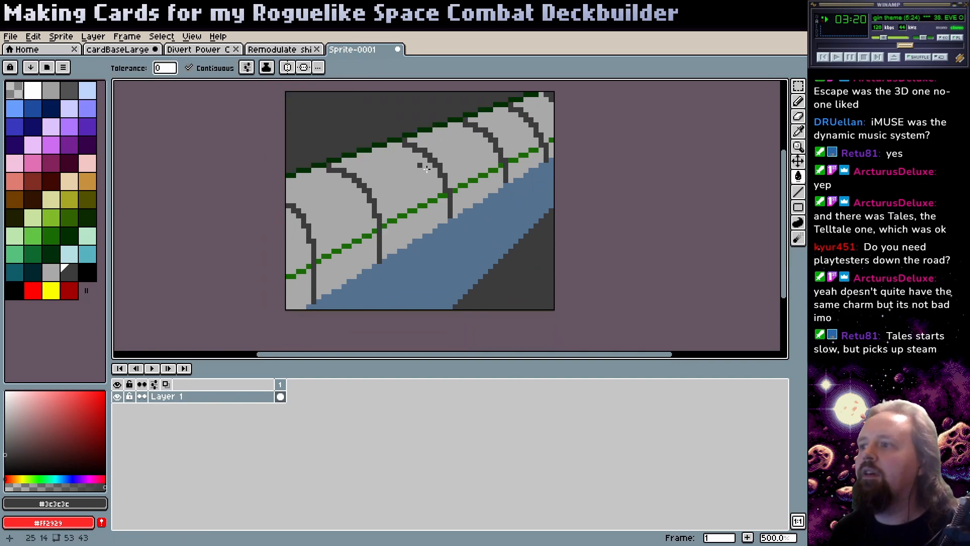
pyautogui.scroll(2, 412, 160)
pyautogui.hotkey('ctrl', 'z')
# - Save the sprite as Unstable Power Transfer.aseprite in the Cards\Engineer images folder
pyautogui.press('z')
pyautogui.rightClick(429, 199)
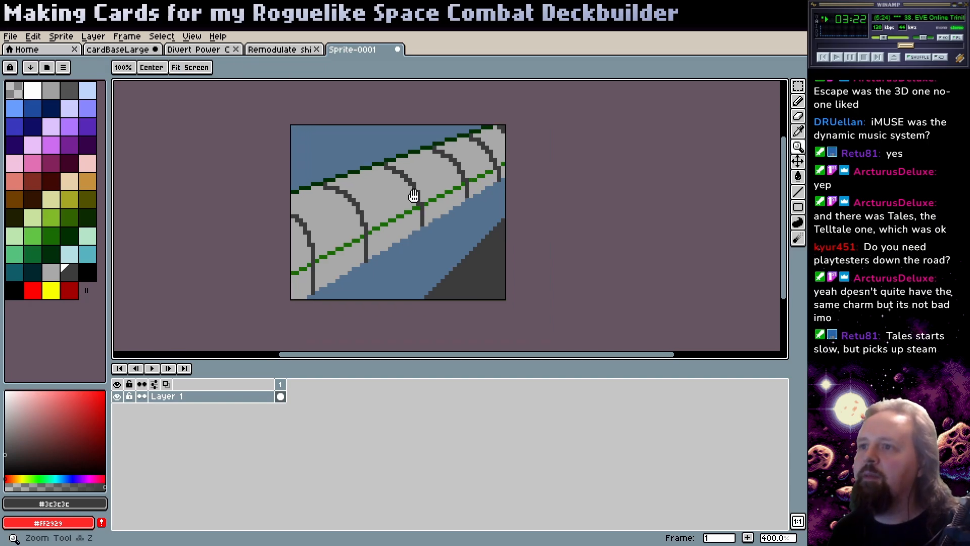
pyautogui.click(412, 195)
pyautogui.press('v')
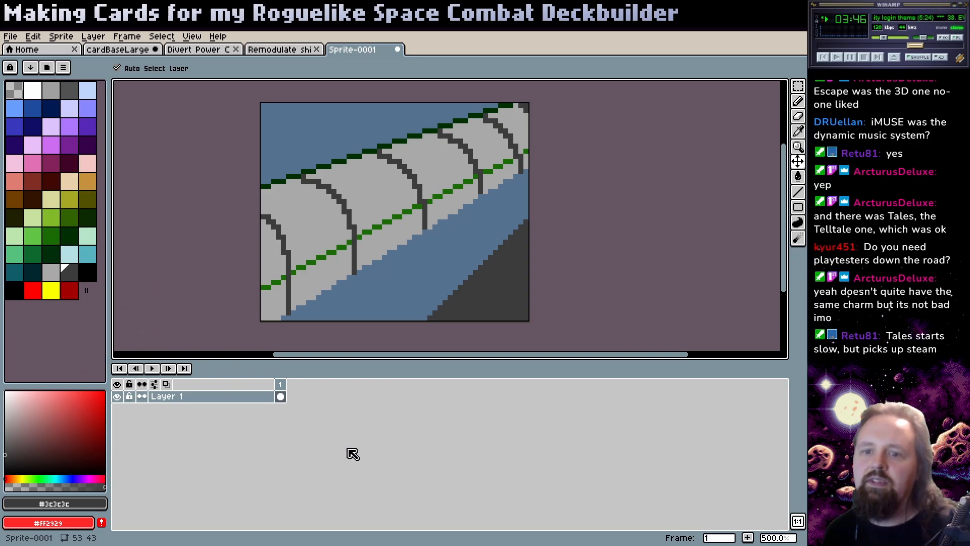
pyautogui.click(741, 512)
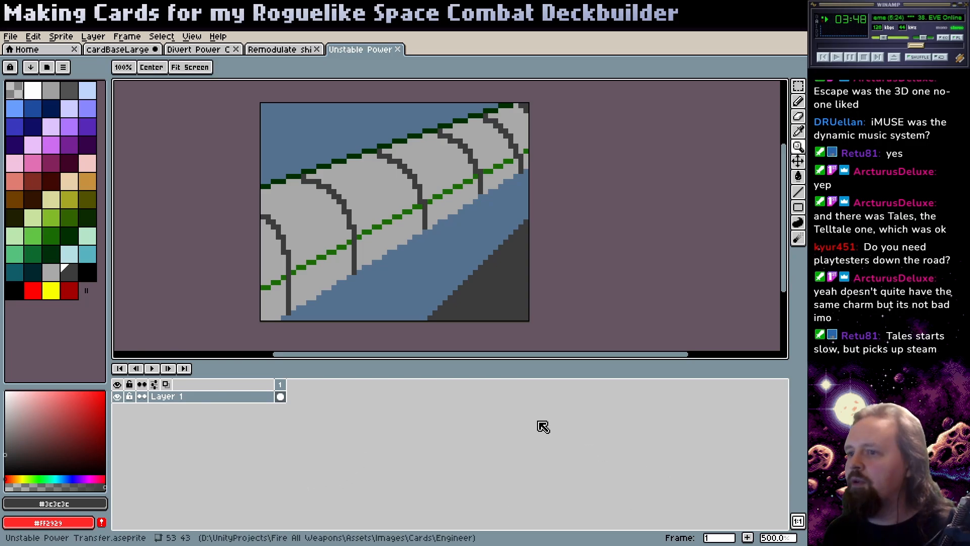
# - Fill the dark grey area in the canvas's lower-right corner with the background blue #557190
pyautogui.moveTo(414, 207); pyautogui.dragTo(413, 213)
pyautogui.scroll(1, 413, 213)
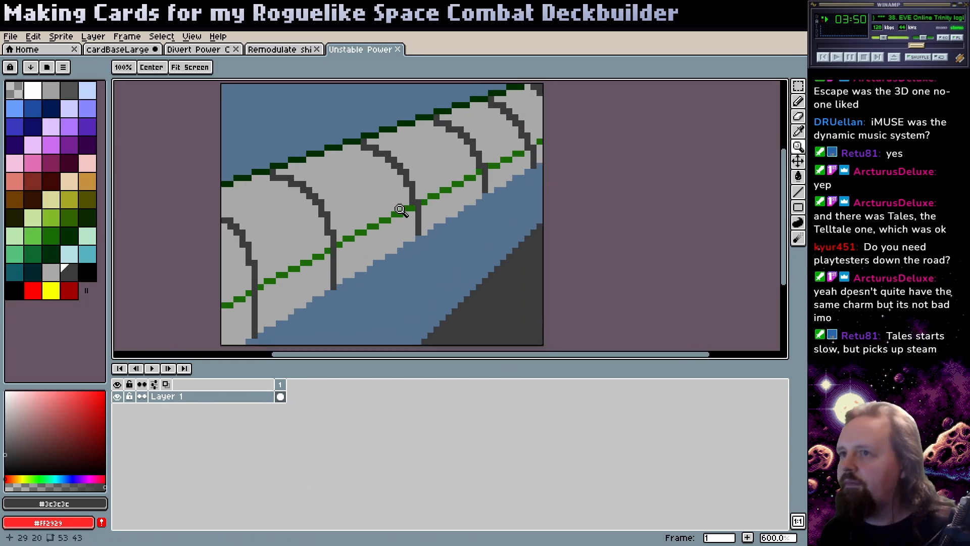
pyautogui.scroll(-1, 412, 214)
pyautogui.scroll(1, 413, 216)
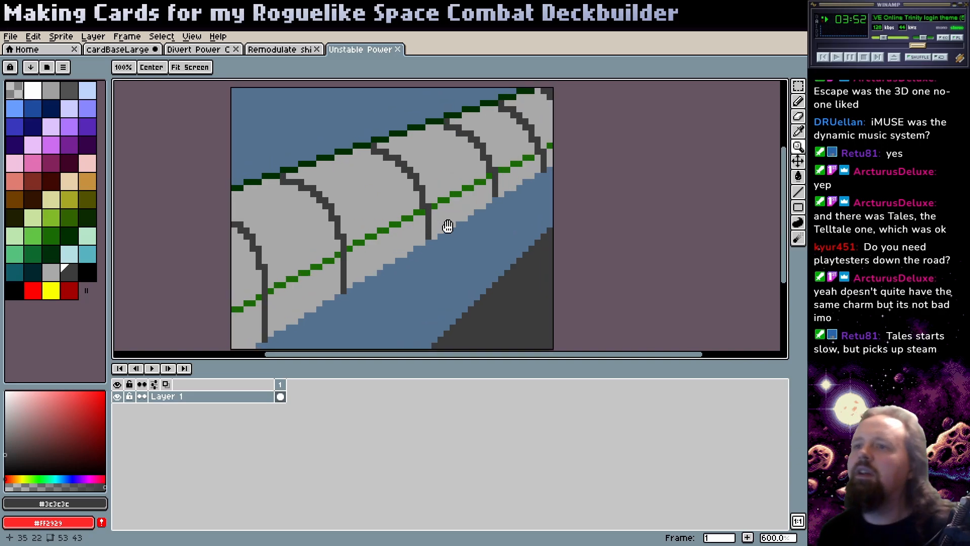
pyautogui.scroll(-1, 445, 222)
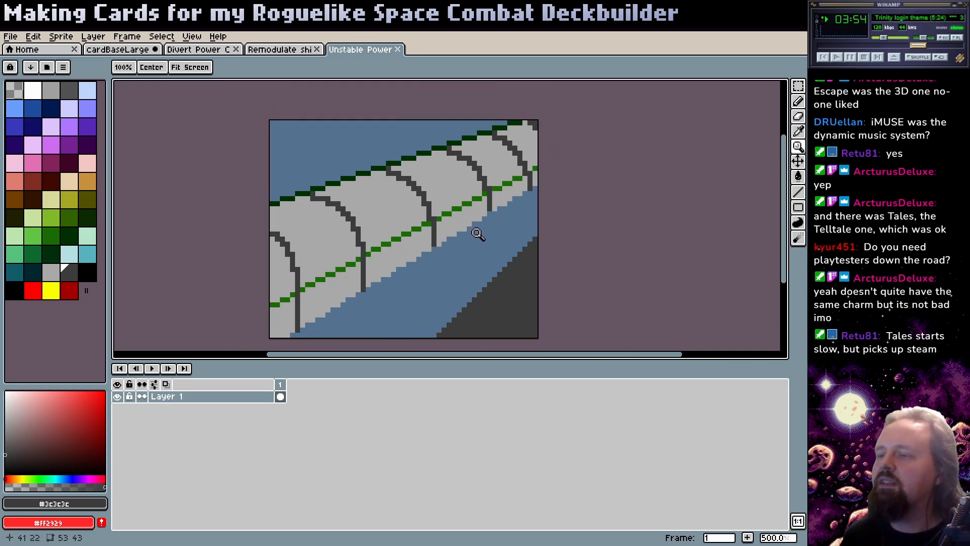
pyautogui.press('i')
pyautogui.click(461, 262)
pyautogui.press('g')
pyautogui.click(488, 299)
pyautogui.moveTo(447, 284)
pyautogui.mouseDown()
pyautogui.moveTo(434, 294)
pyautogui.moveTo(446, 284)
pyautogui.mouseUp()
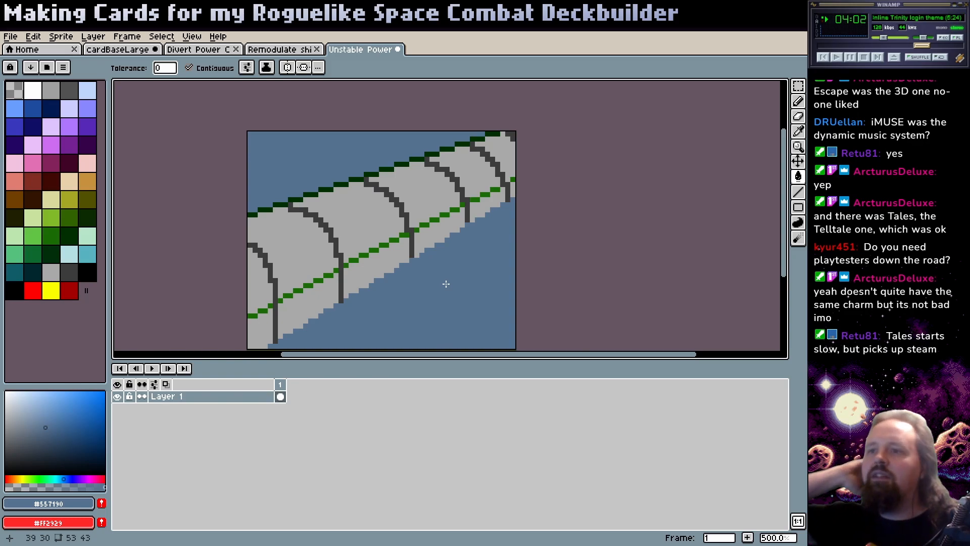
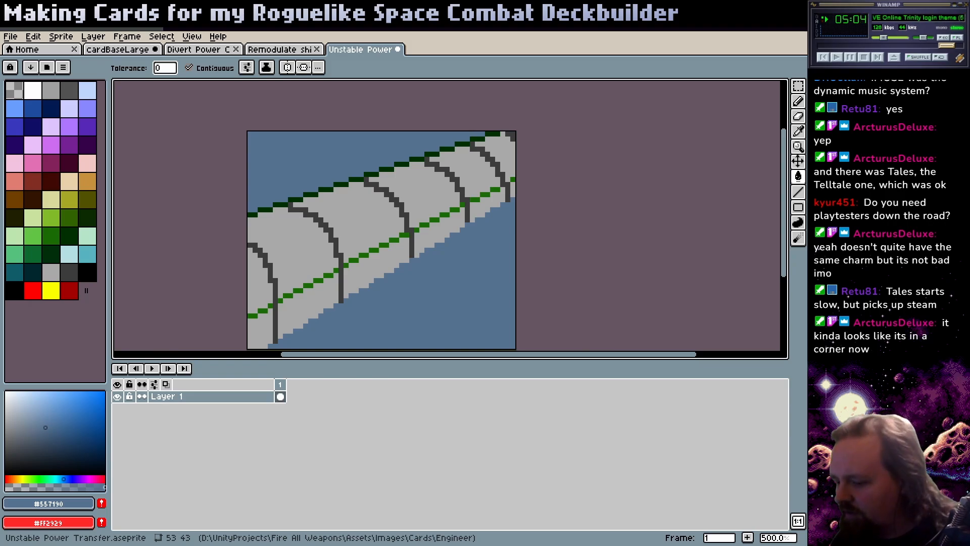
# - Switch to the browser's sci-fi power conduit image results and preview the power core conduit, Human Laboratory and Polycount environment pictures
pyautogui.hotkey('alt', 'Tab')
pyautogui.hotkey('alt', 'Tab')
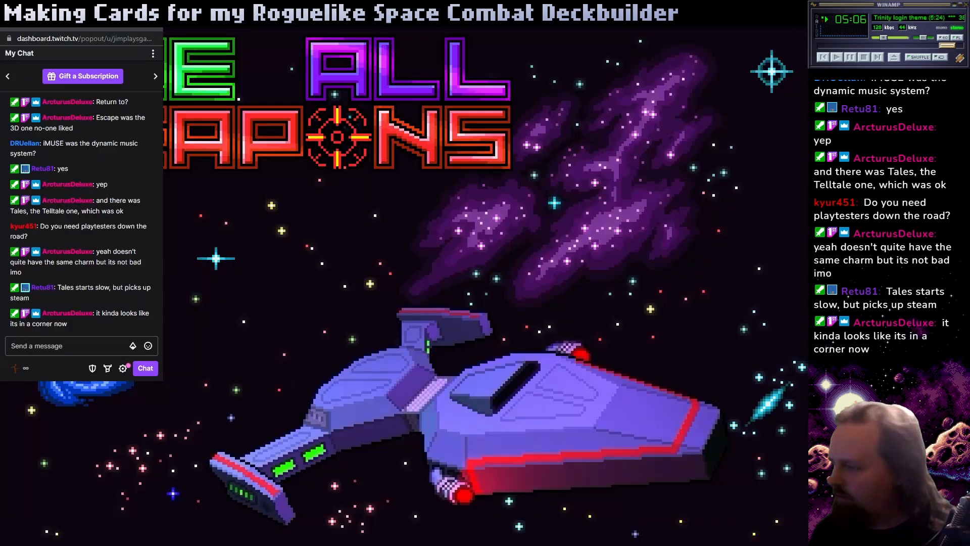
pyautogui.hotkey('alt', 'Tab')
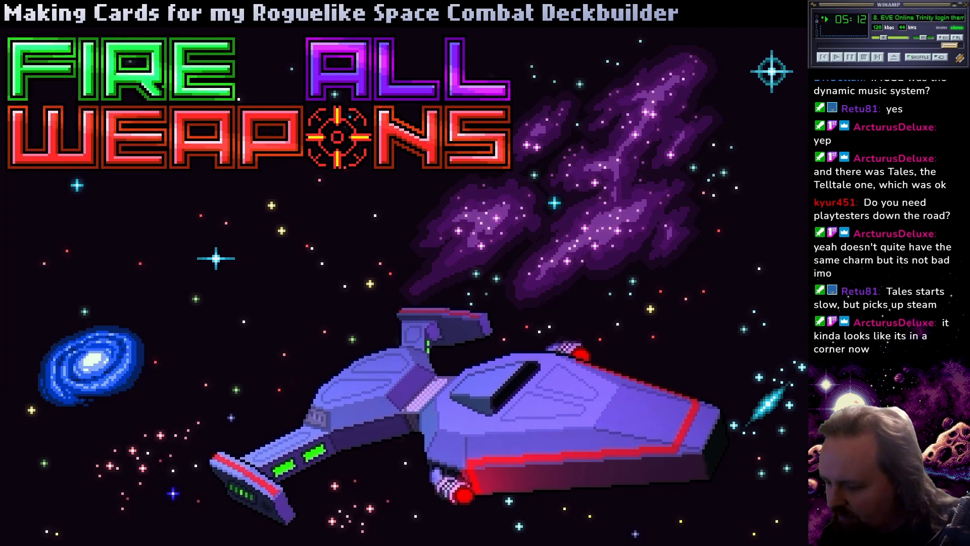
pyautogui.hotkey('alt', 'Tab')
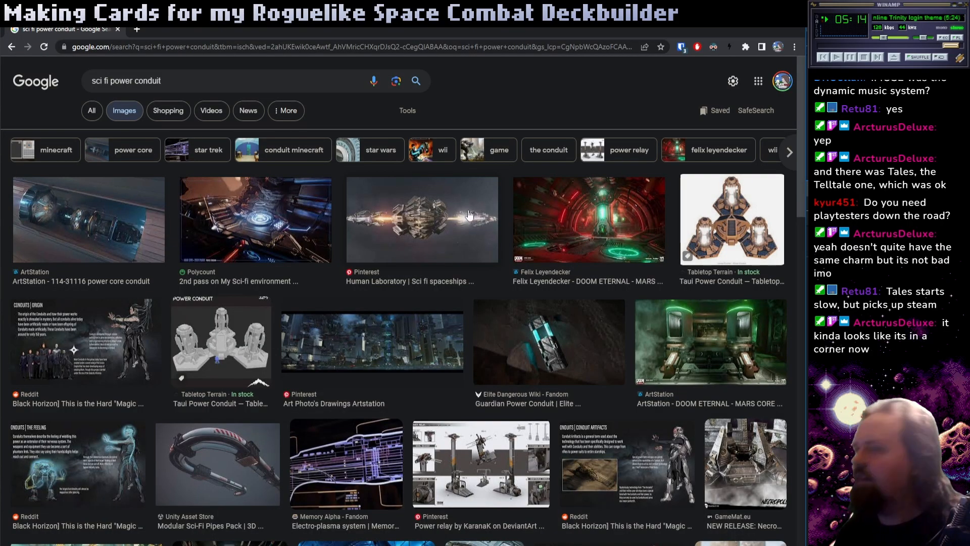
pyautogui.click(94, 225)
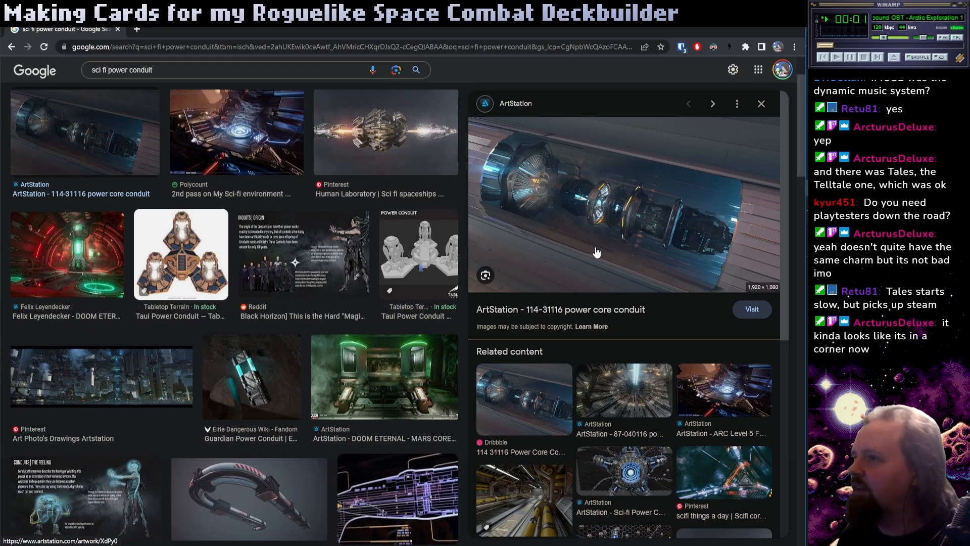
pyautogui.click(386, 150)
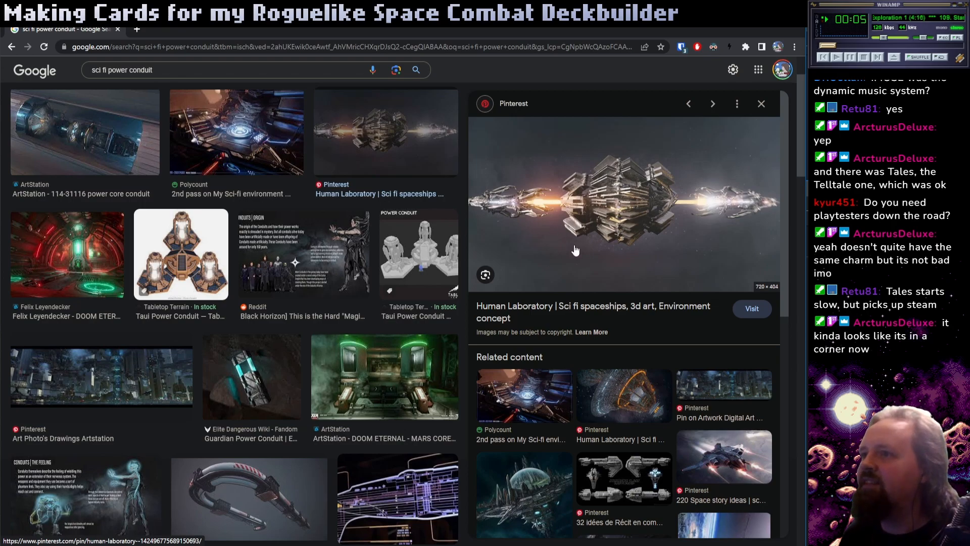
pyautogui.click(528, 404)
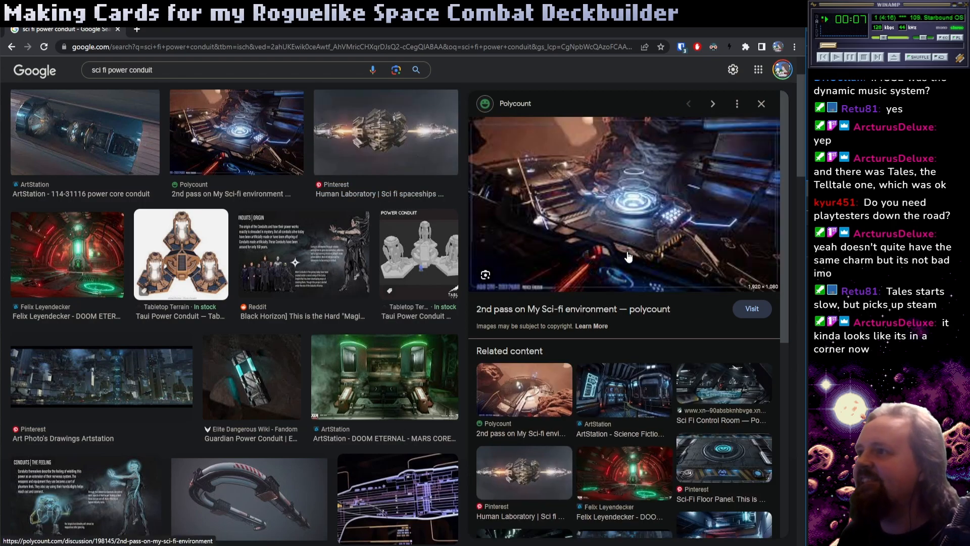
# - Search Google Images for "sci fi power conduit pixel art"
pyautogui.scroll(2, 157, 114)
pyautogui.click(195, 81)
pyautogui.write('s')
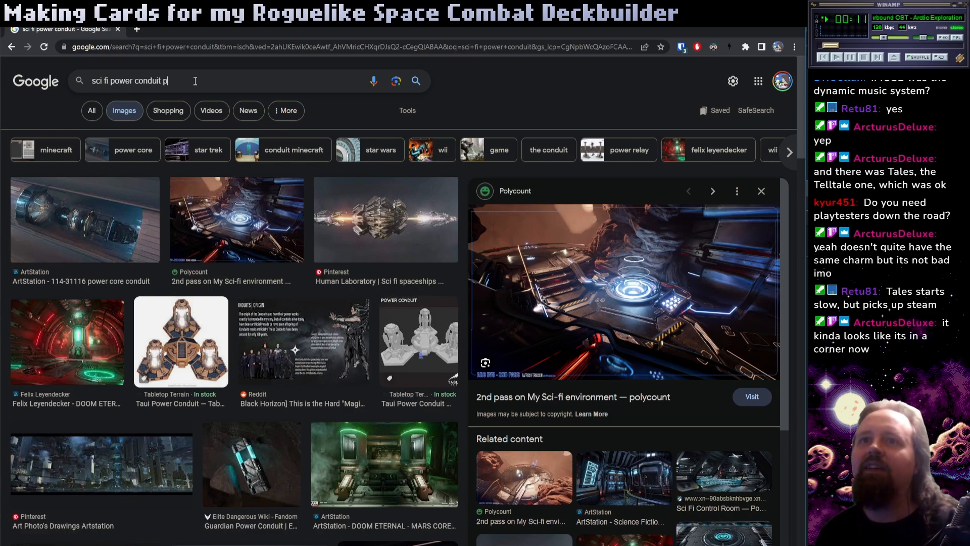
pyautogui.write('ixel art')
pyautogui.press('Return')
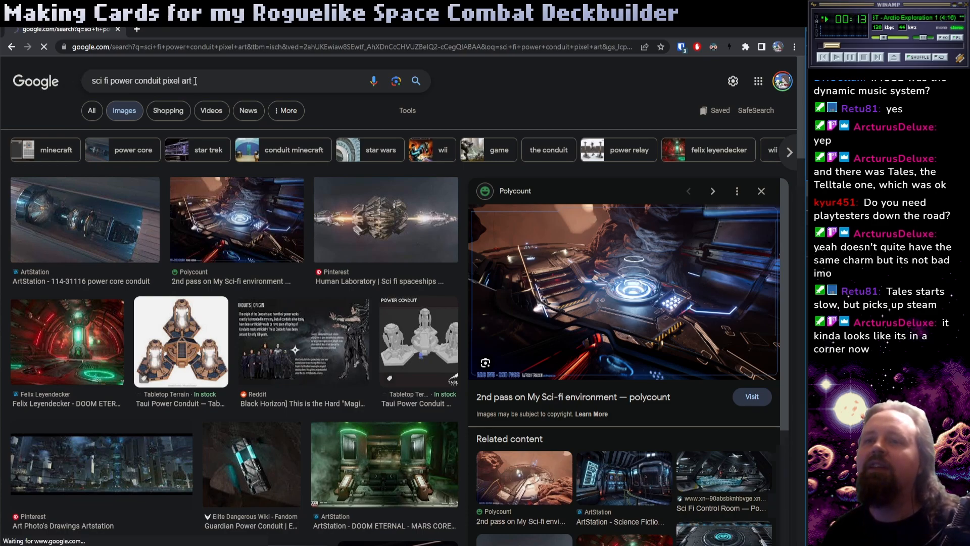
# - Preview the postapocalyptic pipe, Pixel Sci Fi Corridor and 64x64 Sci-Fi Power Supply images as references
pyautogui.click(152, 222)
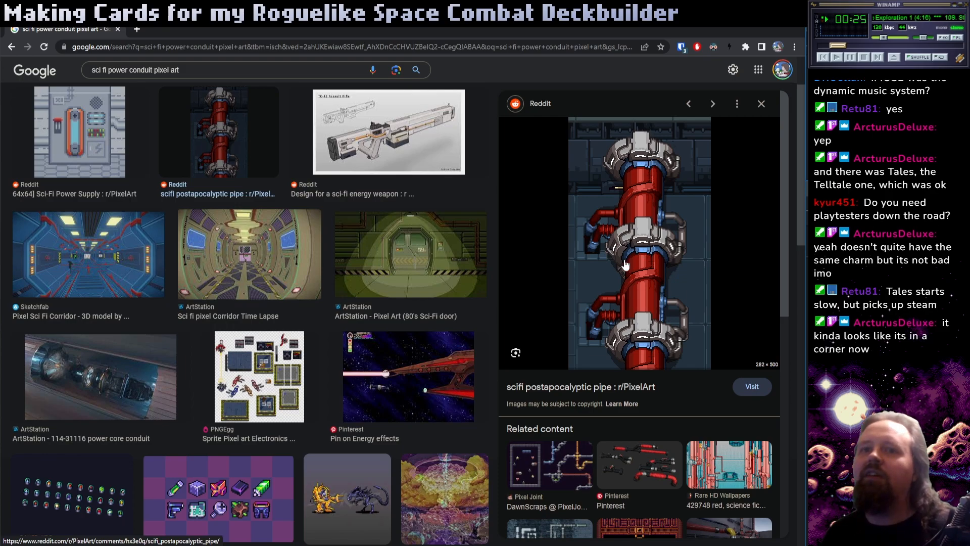
pyautogui.click(58, 256)
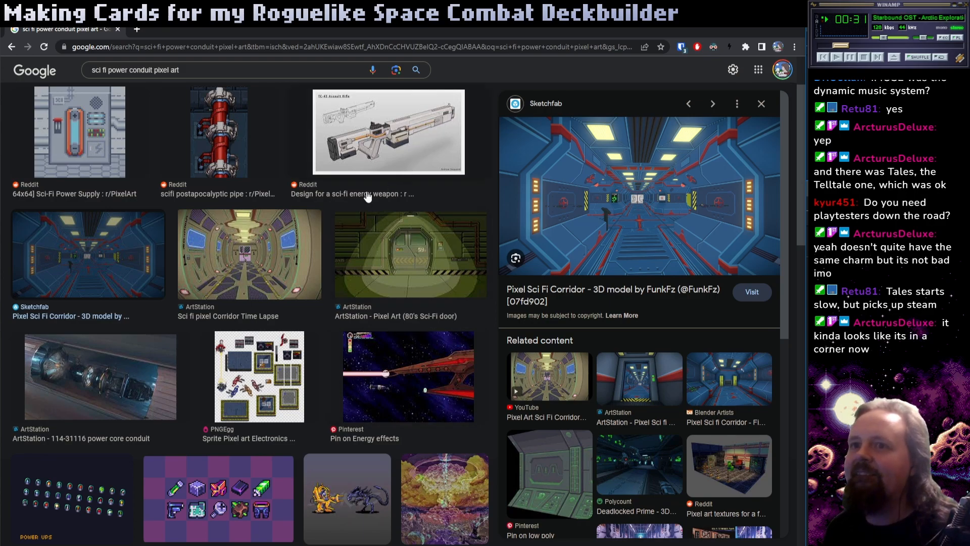
pyautogui.click(241, 174)
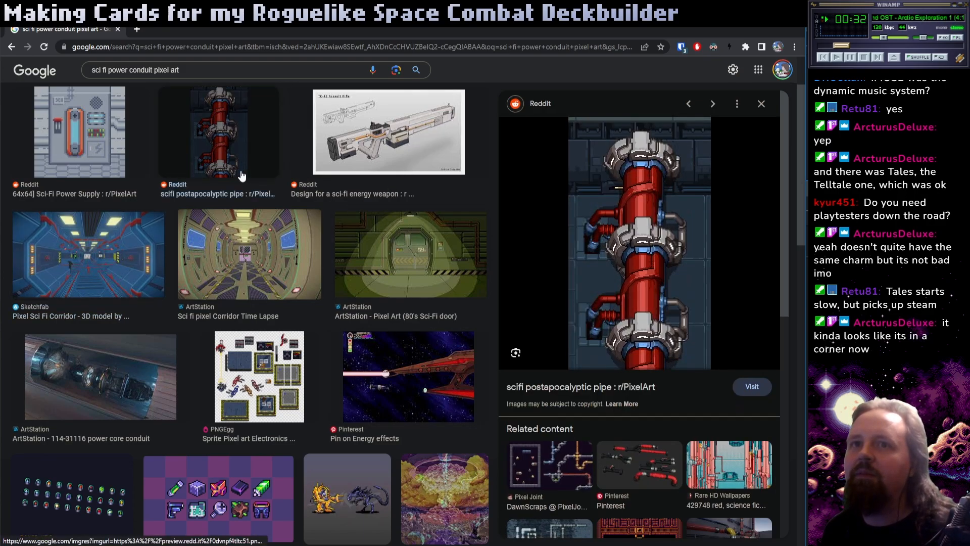
pyautogui.click(132, 149)
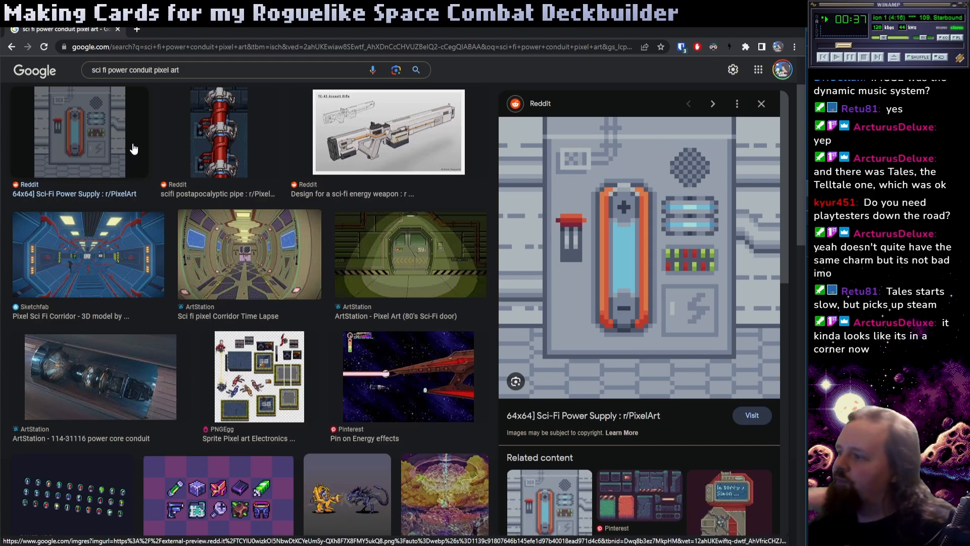
# - Open the related Sci-Fi Pixel Art ideas image and look through the remaining results for conduit references
pyautogui.scroll(-1, 630, 381)
pyautogui.scroll(-1, 631, 389)
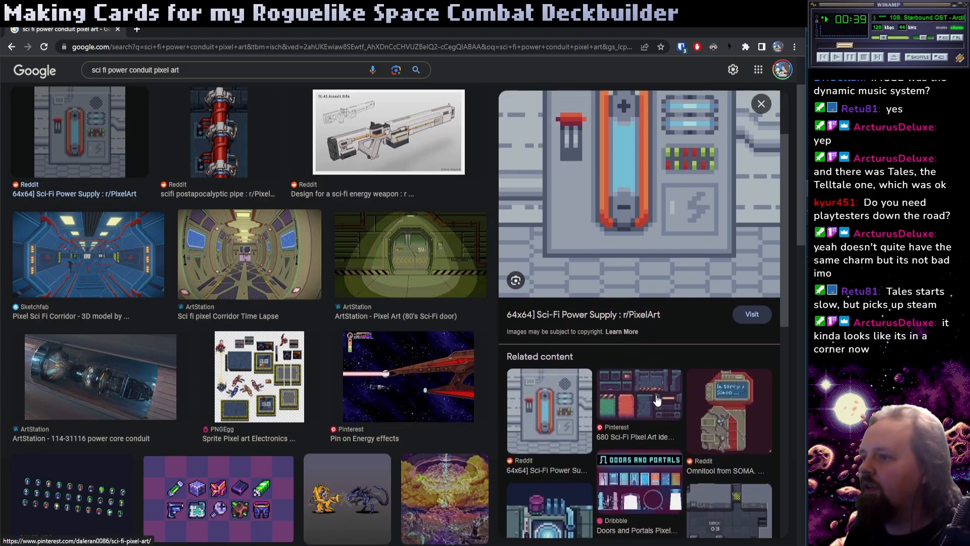
pyautogui.click(655, 398)
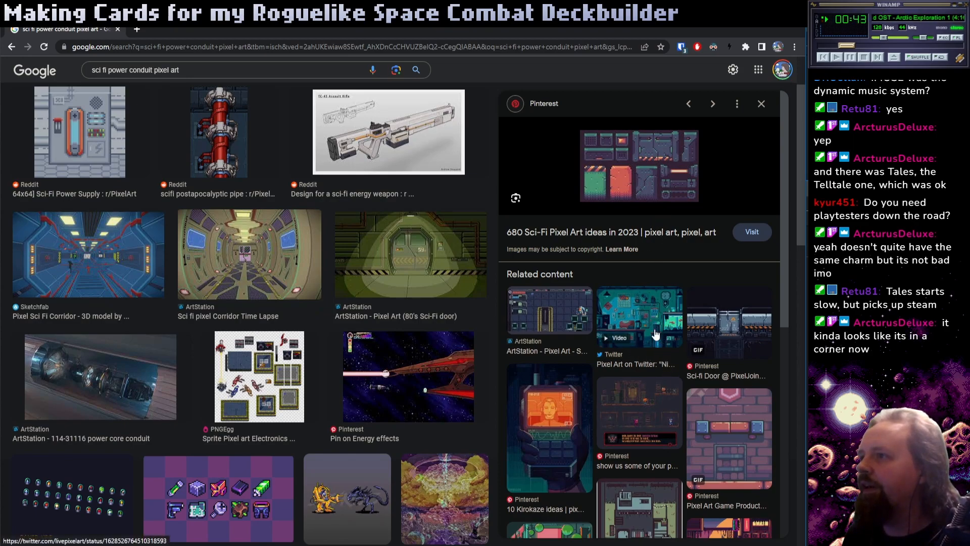
pyautogui.scroll(-4, 380, 267)
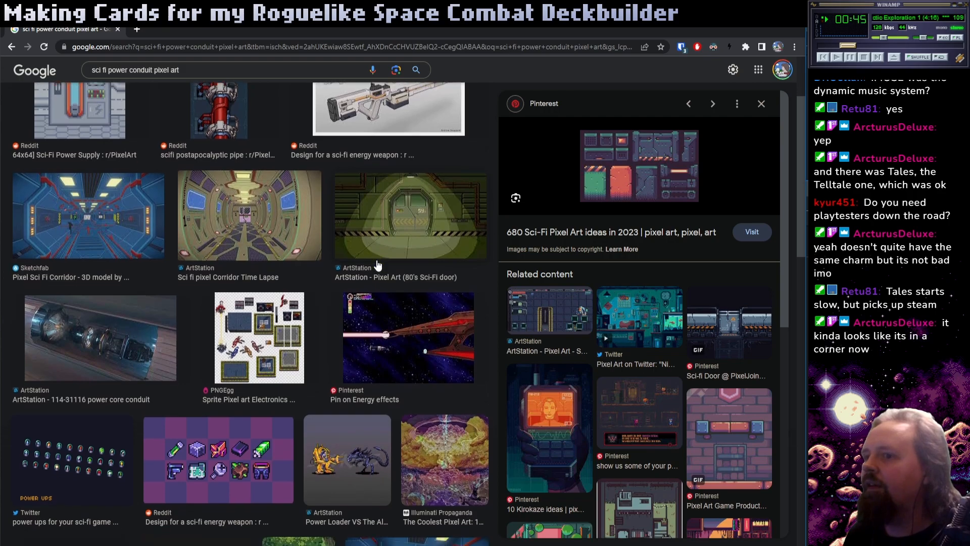
pyautogui.scroll(-10, 380, 267)
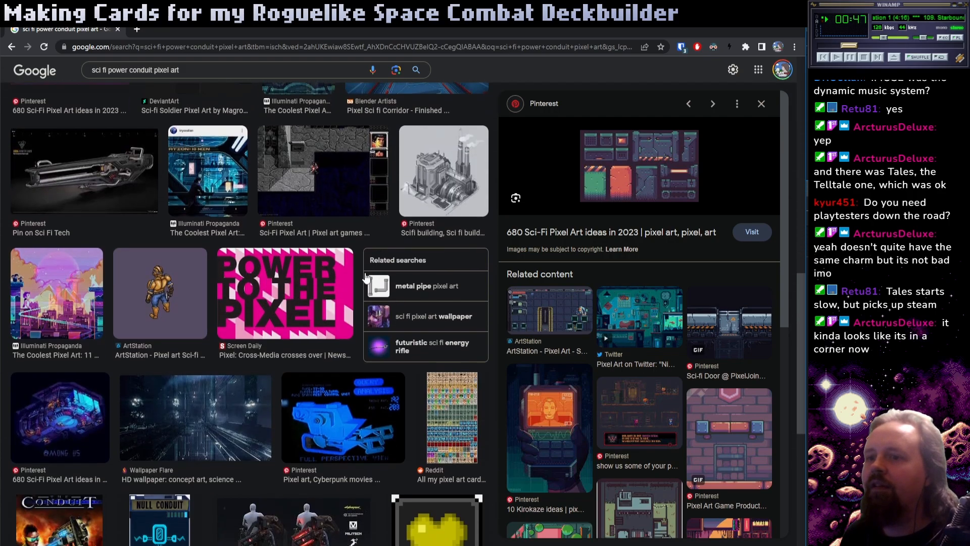
pyautogui.scroll(-8, 240, 363)
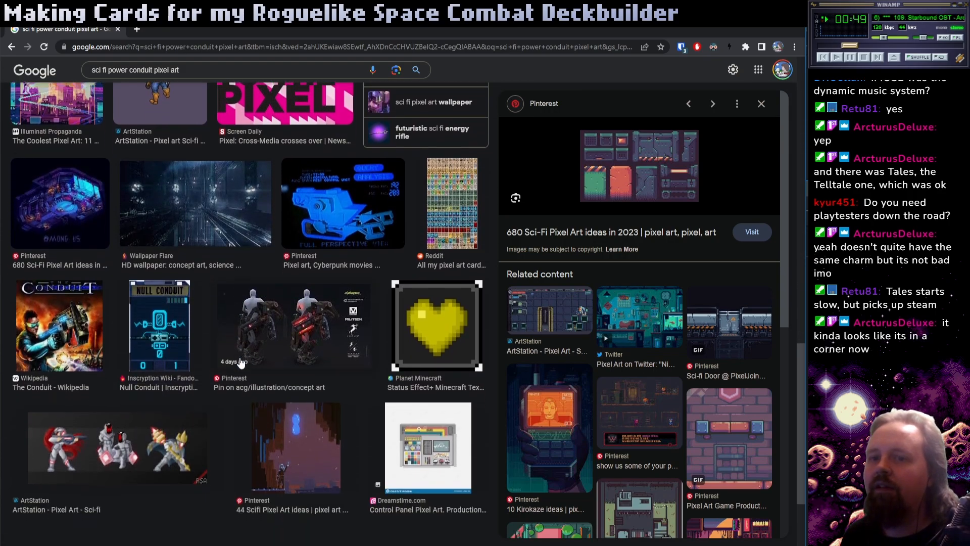
# - Search Google Images for "sci fi energy pipe"
pyautogui.scroll(12, 240, 363)
pyautogui.scroll(5, 240, 363)
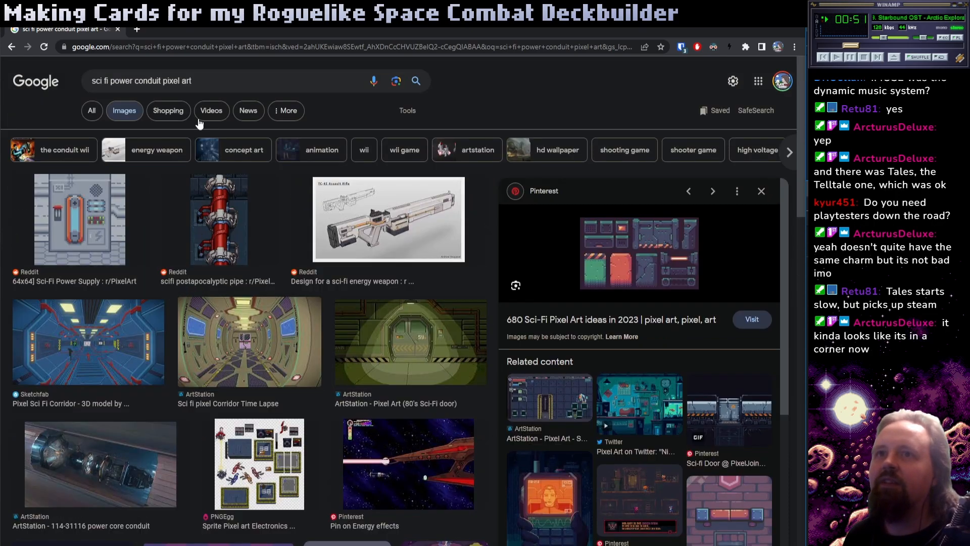
pyautogui.moveTo(192, 81); pyautogui.dragTo(125, 71)
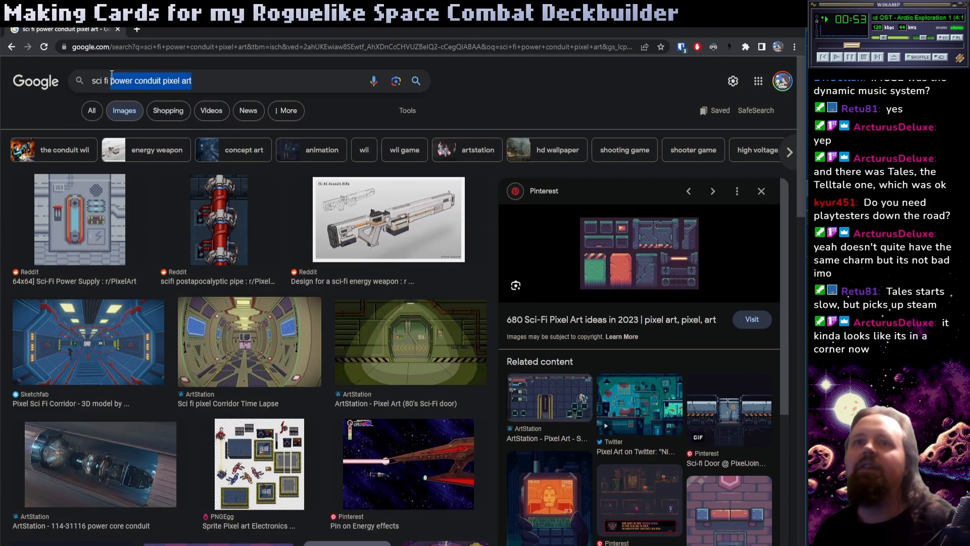
pyautogui.write('energy ')
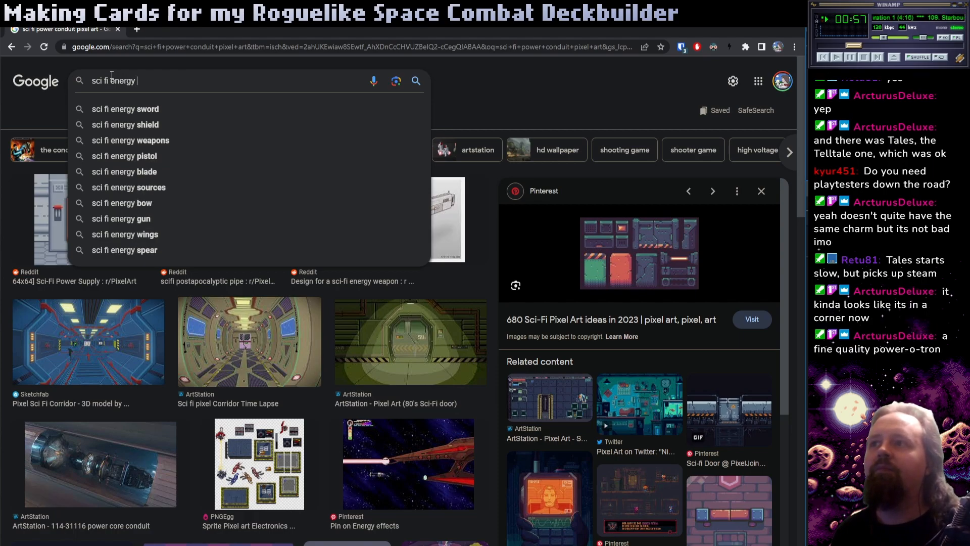
pyautogui.write('pipe')
pyautogui.press('Return')
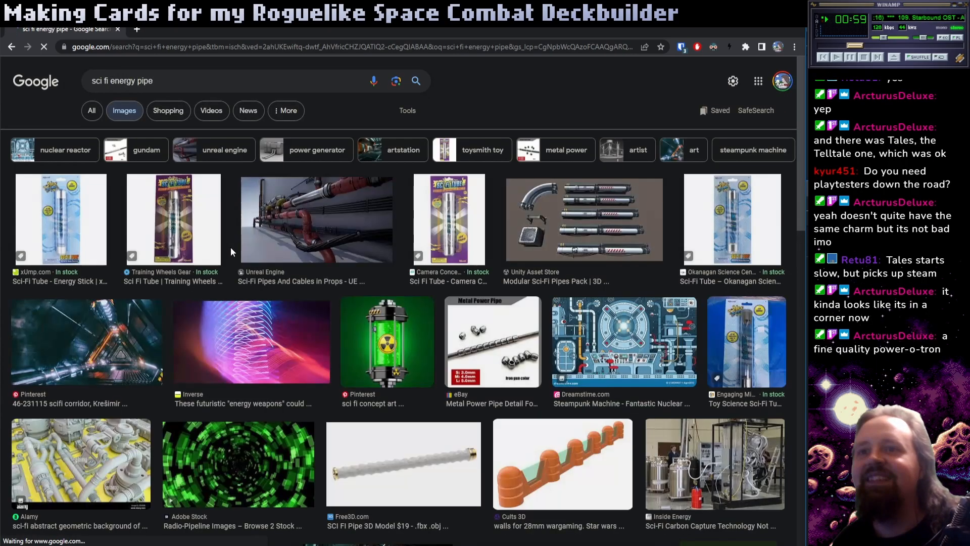
# - Preview the Sci-Fi Pipes And Cables, scifi corridor and Steampunk Machine images, including a related steampunk machine illustration
pyautogui.click(316, 235)
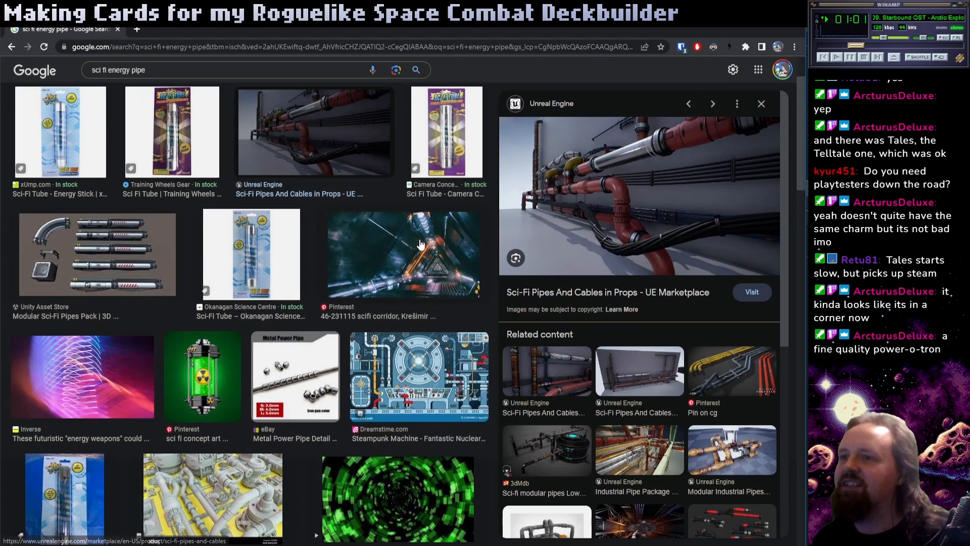
pyautogui.click(437, 267)
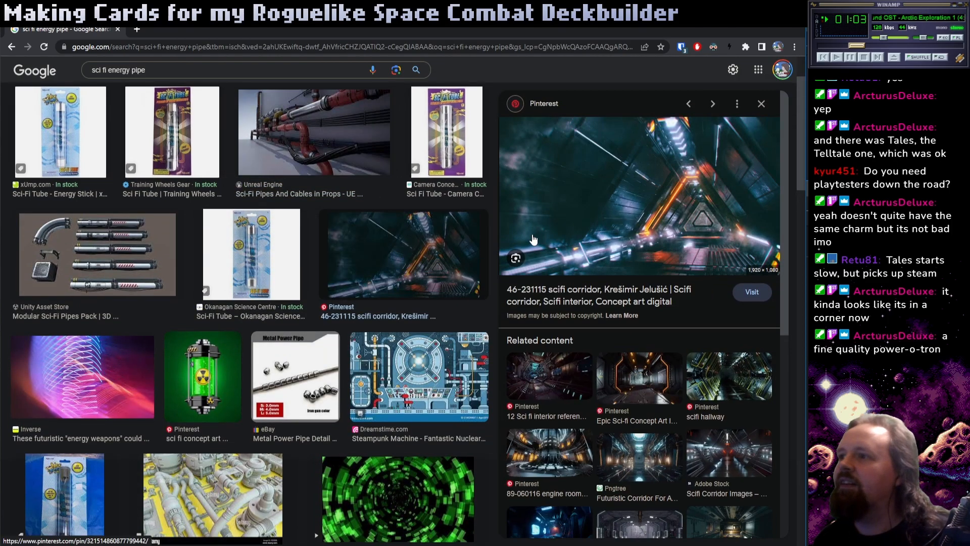
pyautogui.click(405, 349)
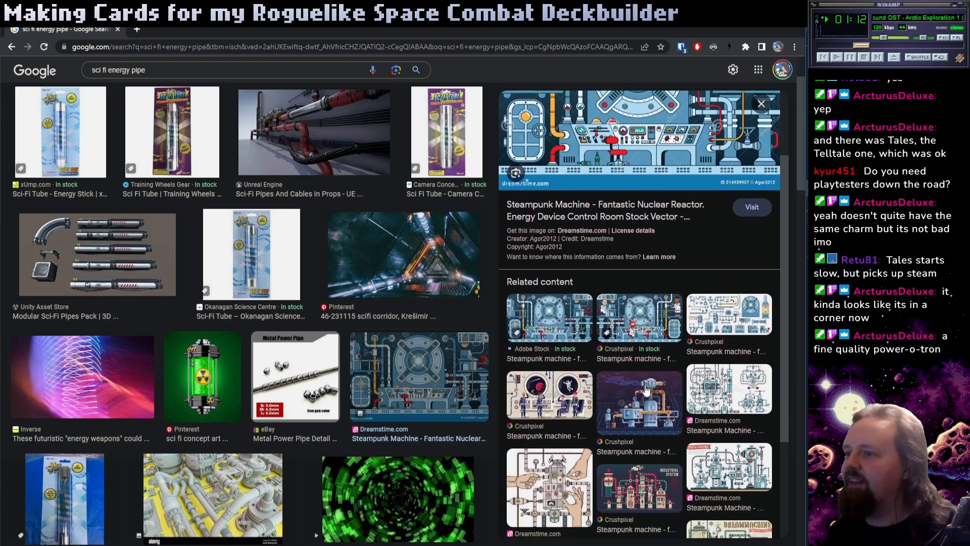
pyautogui.click(640, 503)
# - Change the image search to "sci fi power thingy"
pyautogui.scroll(2, 286, 244)
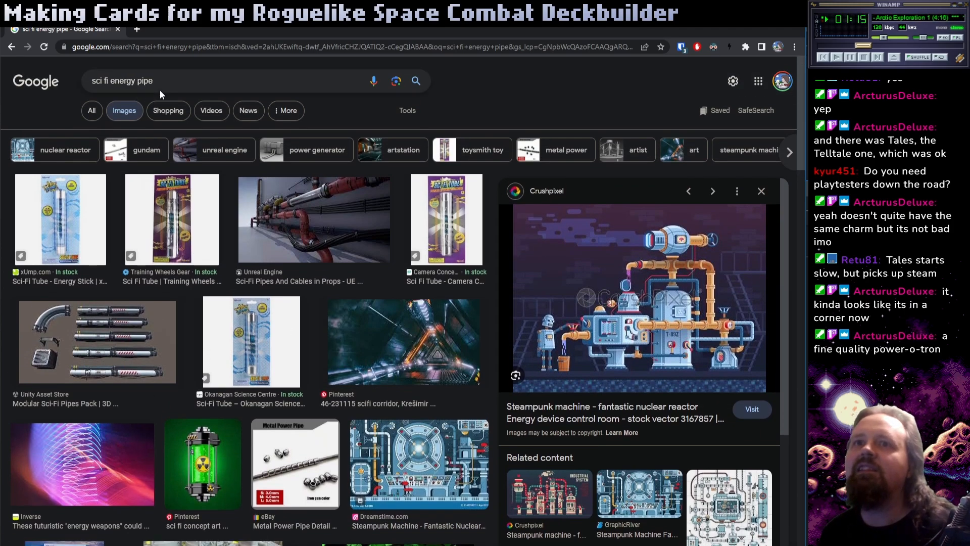
pyautogui.doubleClick(139, 83)
pyautogui.moveTo(139, 85); pyautogui.dragTo(111, 84)
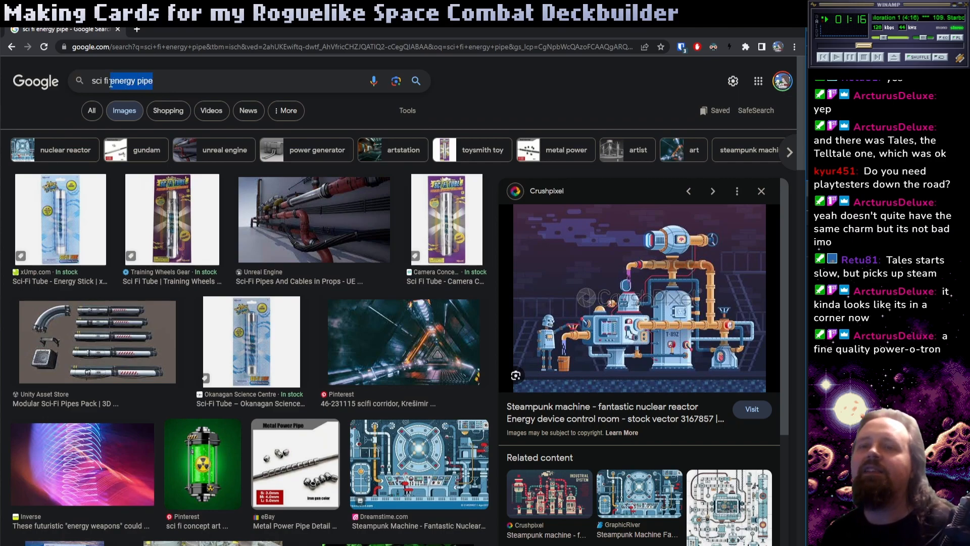
pyautogui.write('power ')
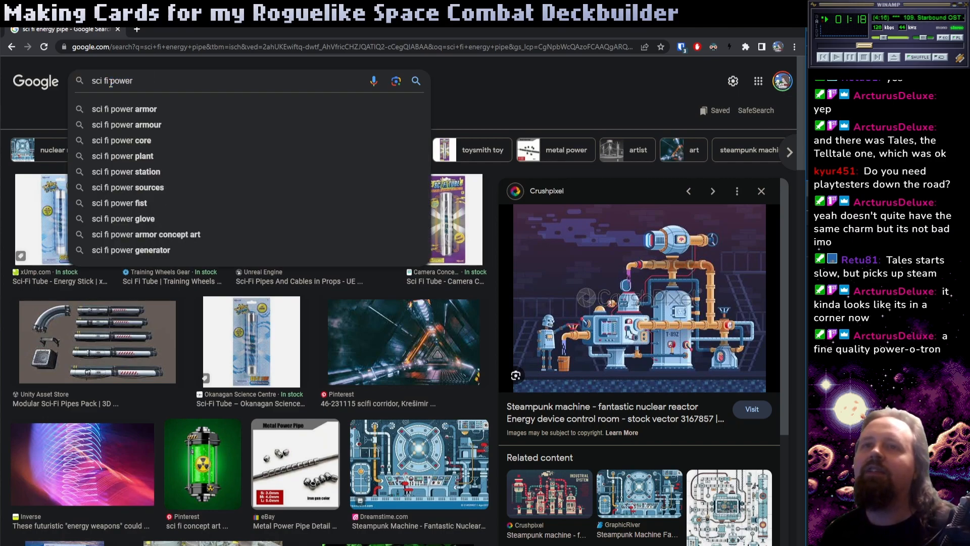
pyautogui.write('thingy')
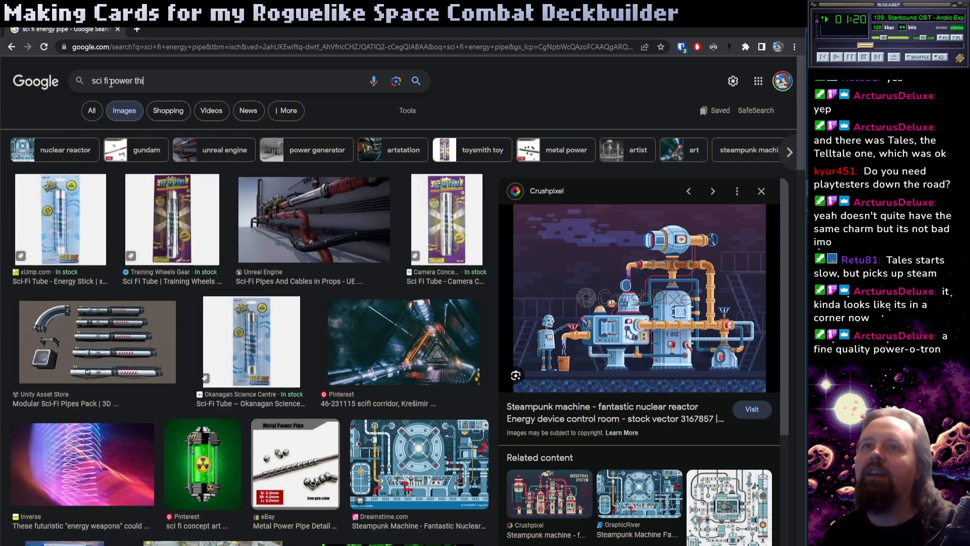
pyautogui.press('Return')
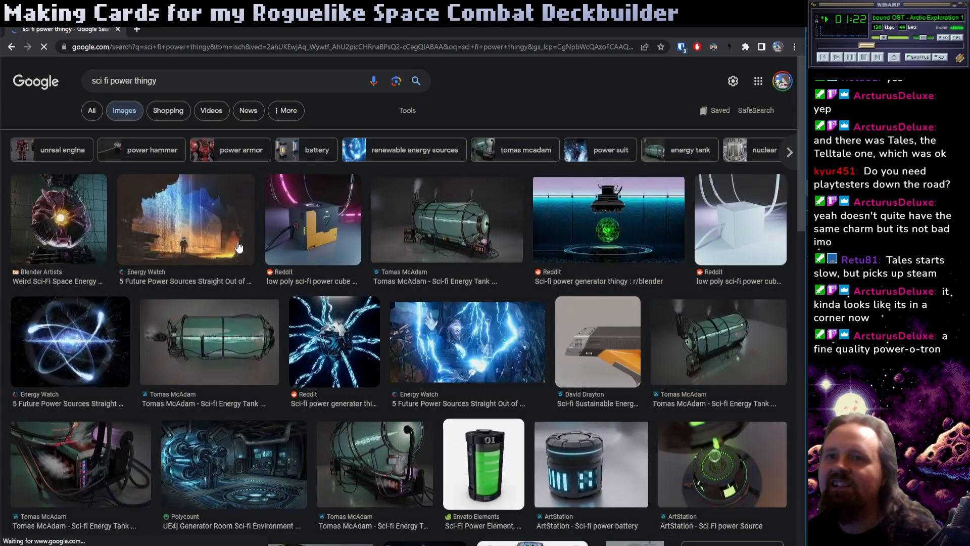
# - Preview the power generator thingy, Future Power Sources lightning, Sci-fi Energy Tank, Sci Fi power Source and Generator Room images as references
pyautogui.click(339, 333)
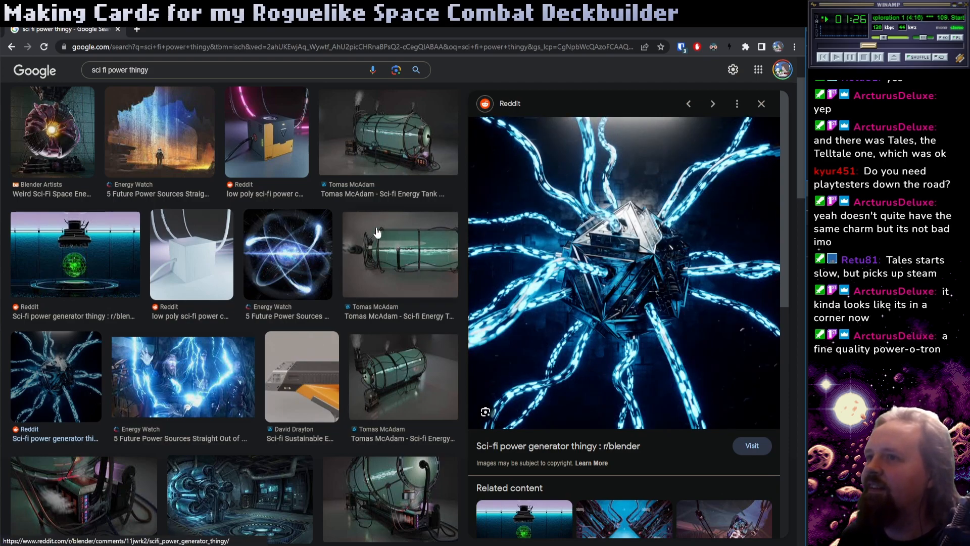
pyautogui.click(196, 375)
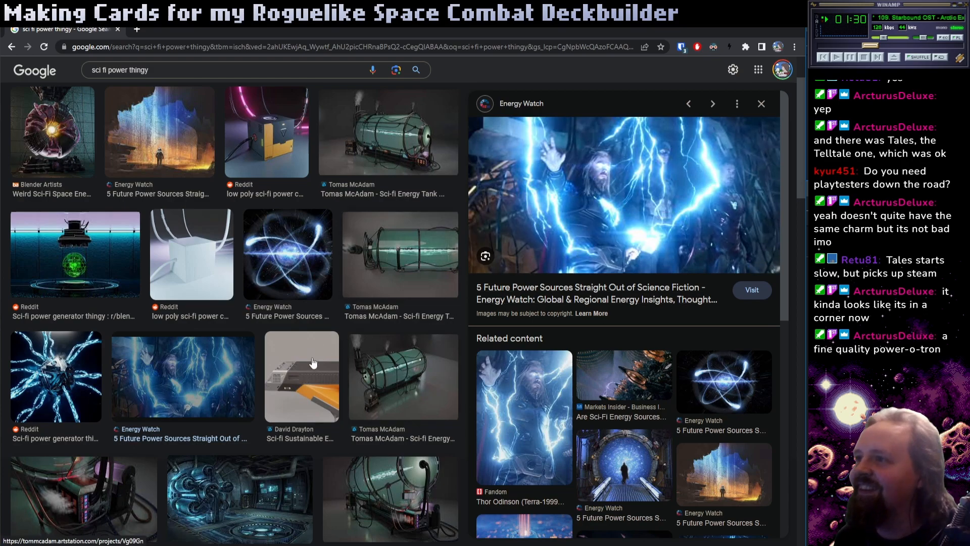
pyautogui.click(409, 377)
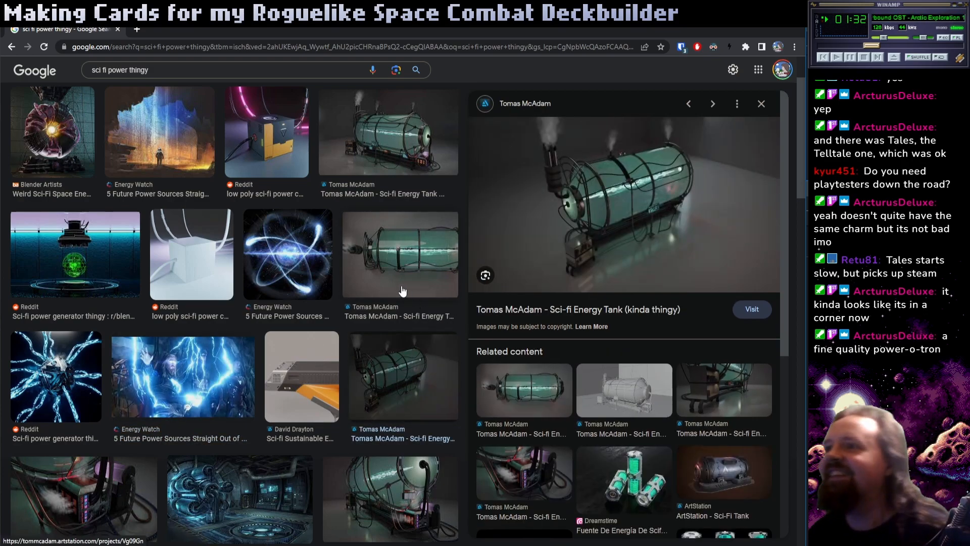
pyautogui.scroll(-6, 268, 324)
pyautogui.scroll(-5, 174, 329)
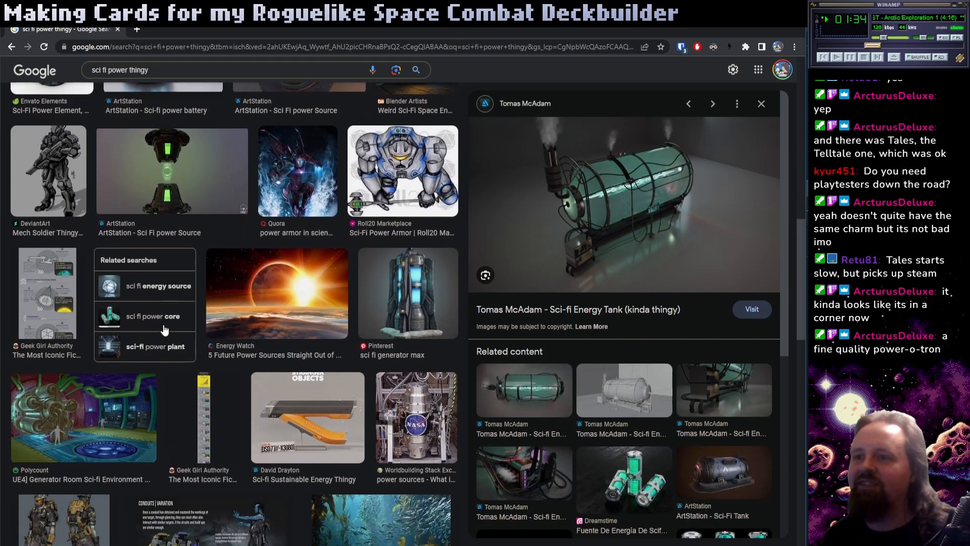
pyautogui.click(208, 162)
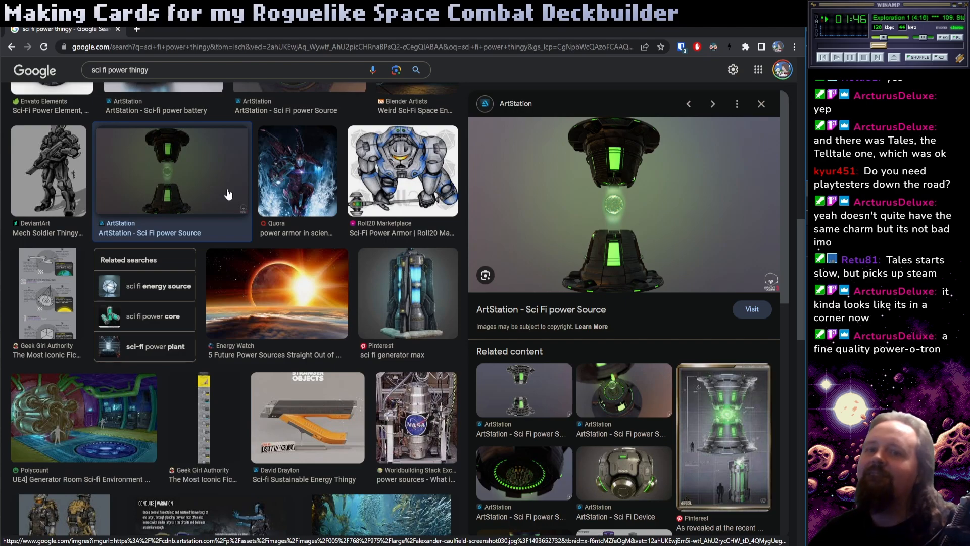
pyautogui.click(42, 454)
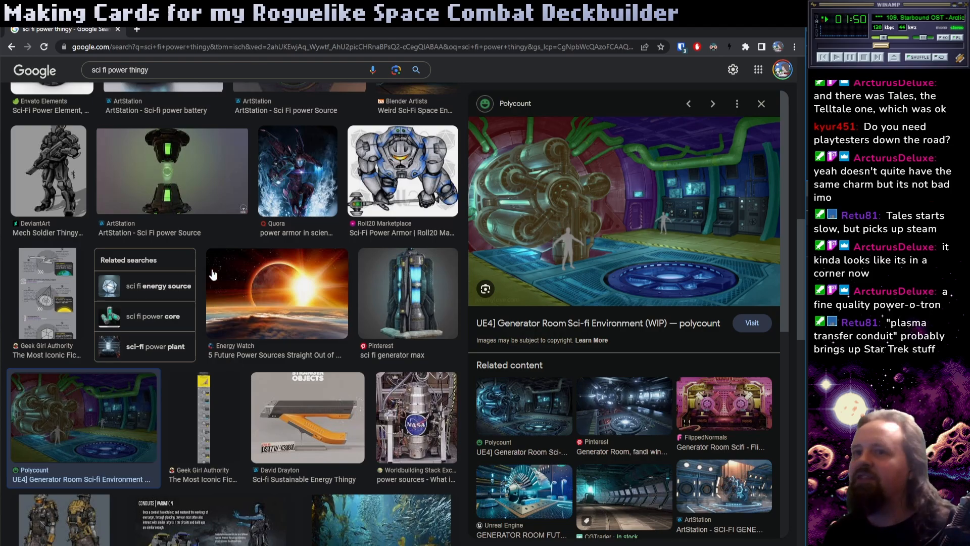
# - Search Google Images for "plasma transfer conduit" and preview the Memory Alpha Plasma conduit and Electro-plasma pictures
pyautogui.scroll(8, 210, 217)
pyautogui.press('/')
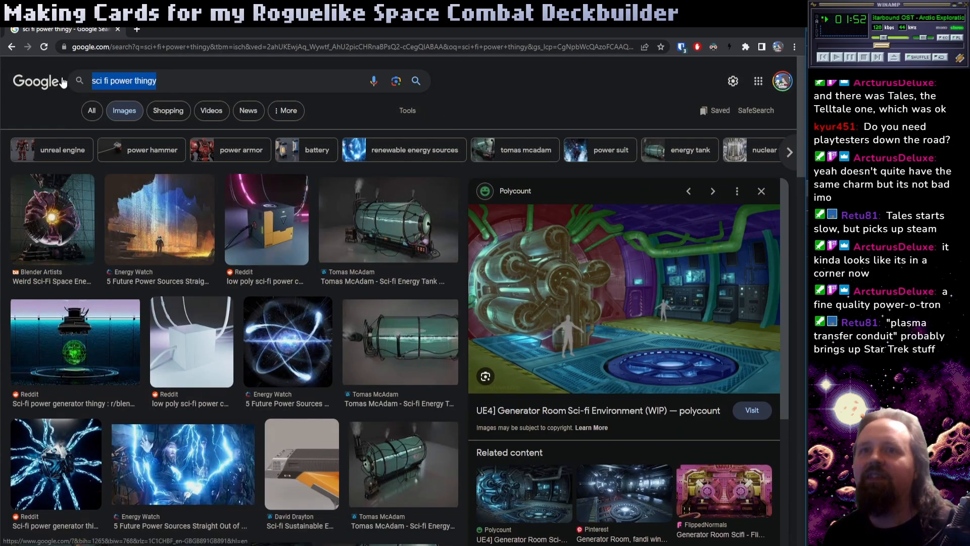
pyautogui.write('plasm')
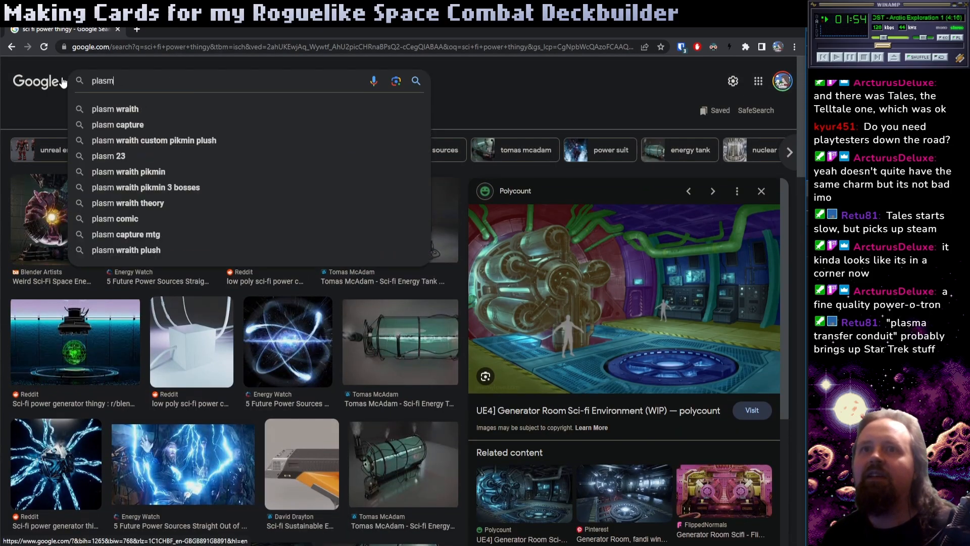
pyautogui.write('a transfer conduit')
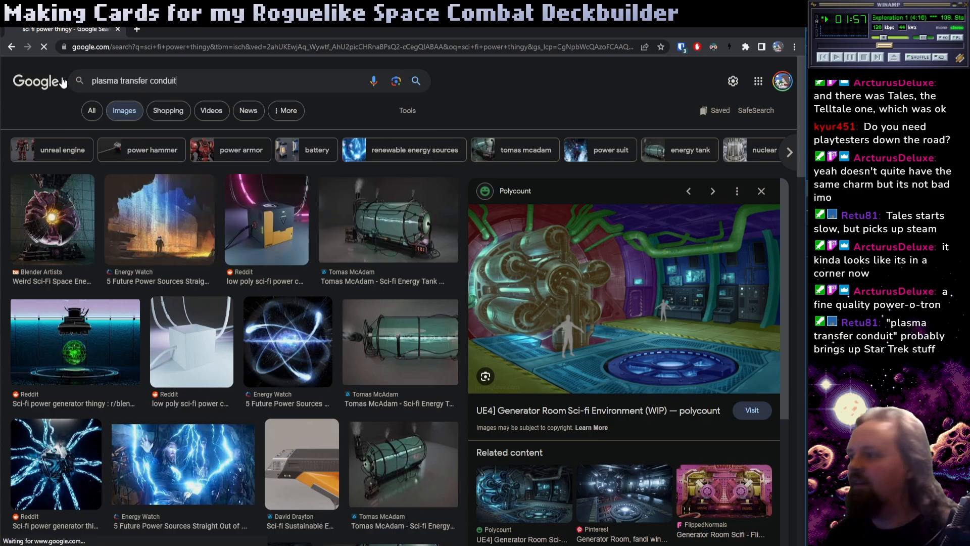
pyautogui.press('Return')
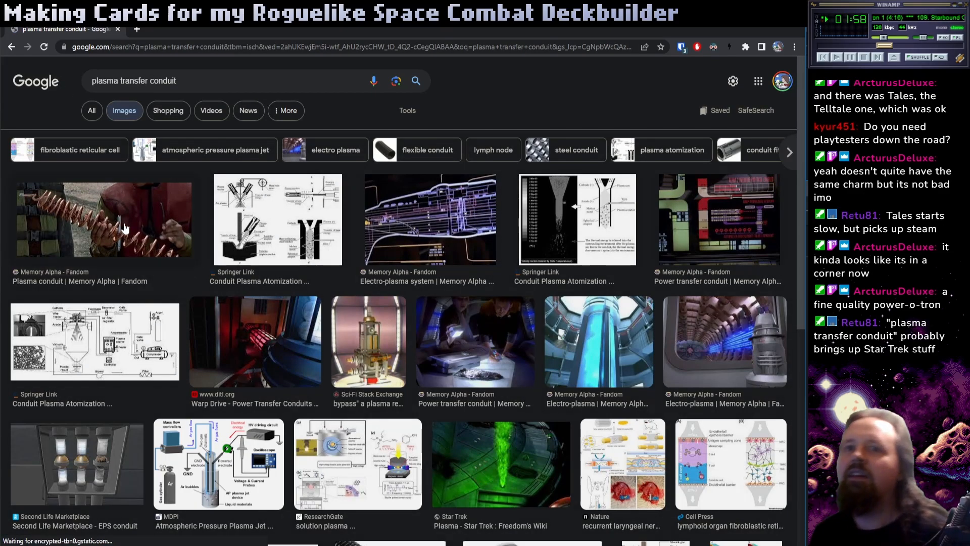
pyautogui.click(131, 230)
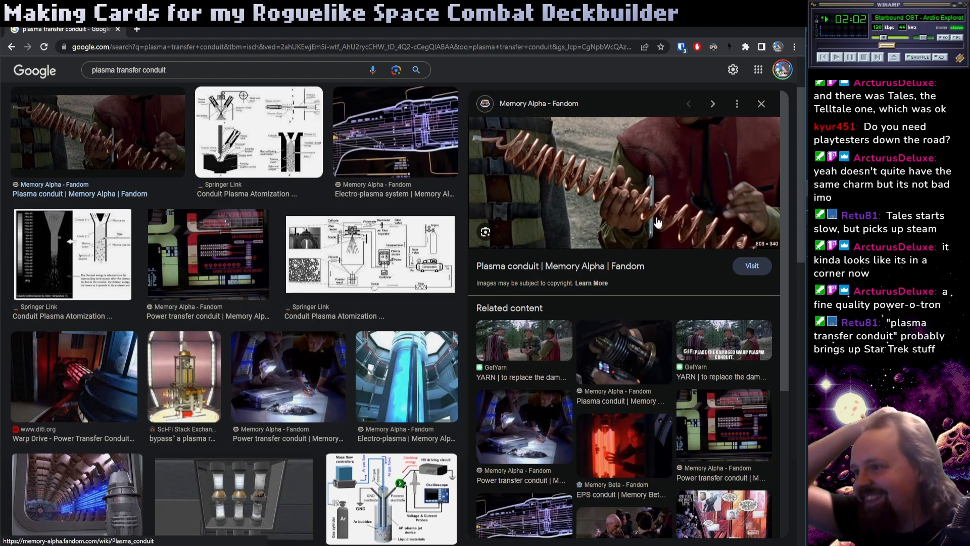
pyautogui.click(430, 360)
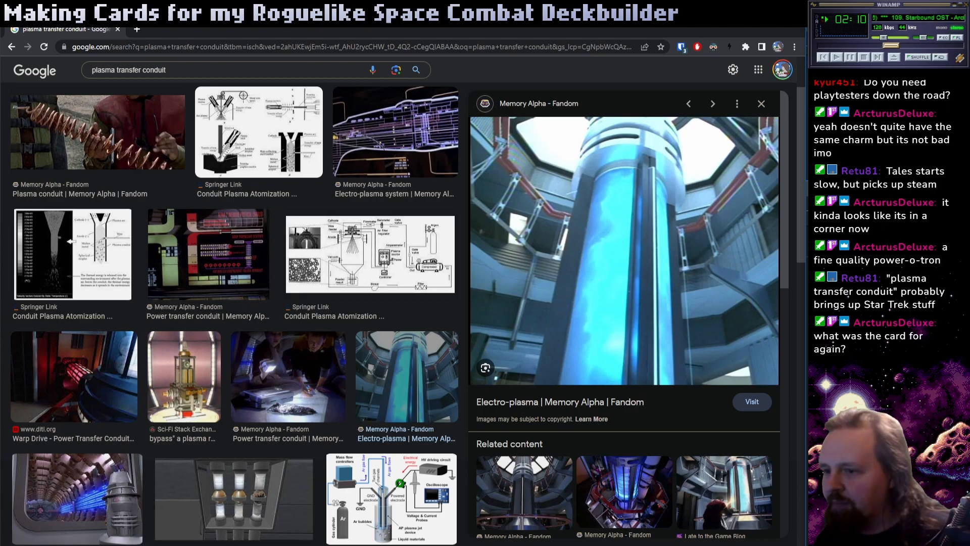
# - Switch to Unity, run the game and look through the engineer cards in the card library, including Unstable Power Transfer
pyautogui.hotkey('alt', 'Tab')
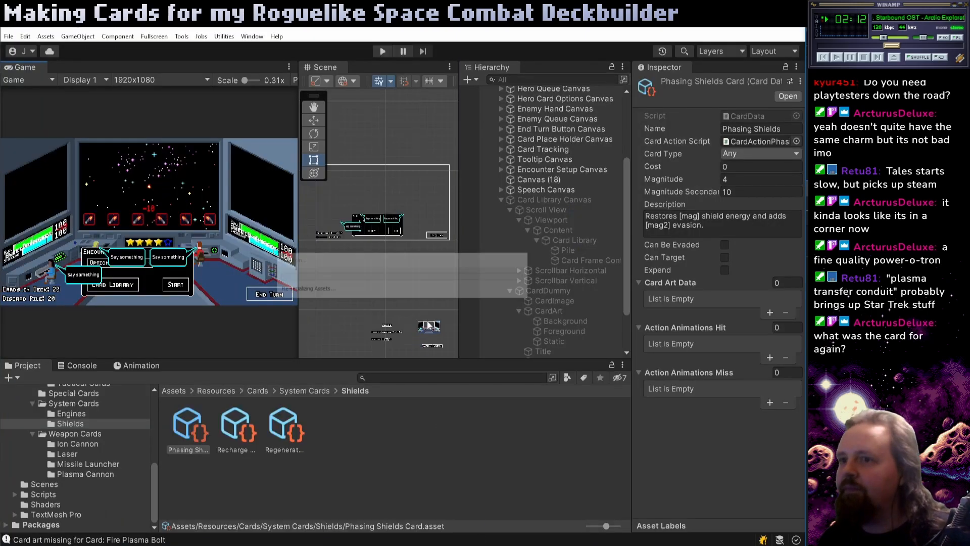
pyautogui.click(382, 51)
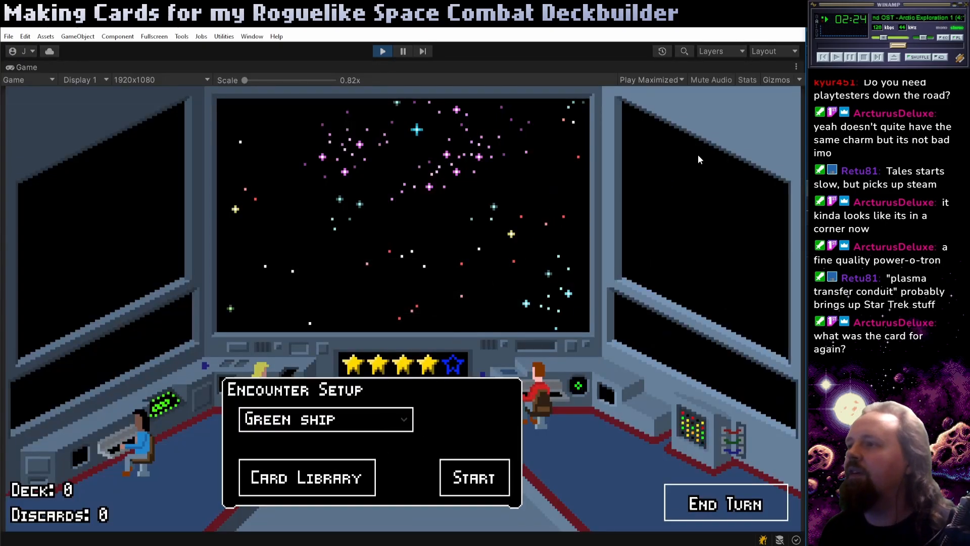
pyautogui.press('c')
pyautogui.scroll(-8, 799, 136)
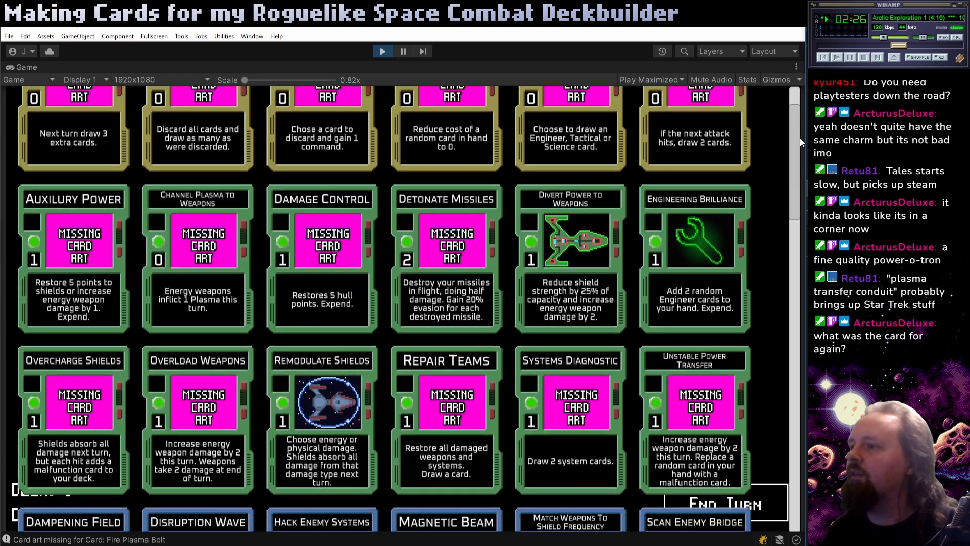
pyautogui.scroll(5, 738, 218)
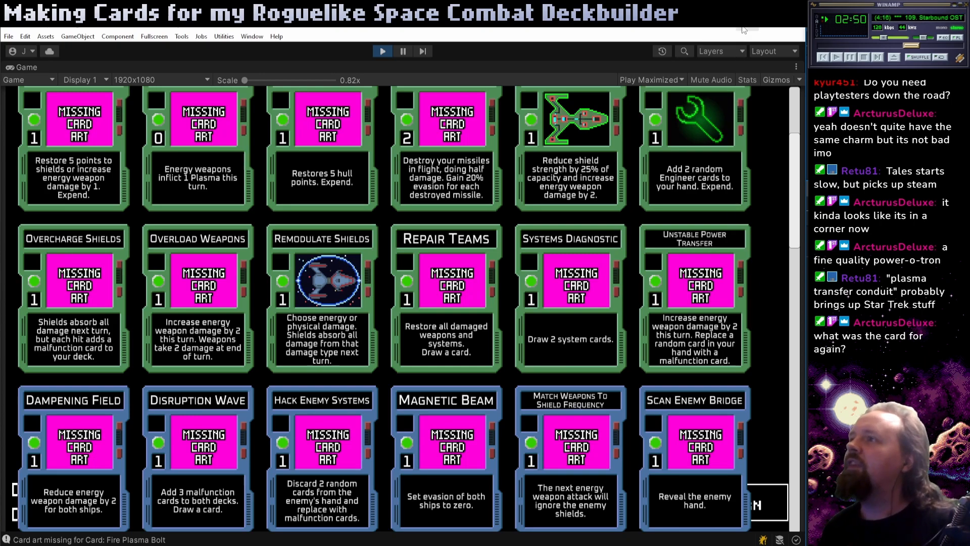
# - Switch back to the browser and search Google Images for "star wars death star interiror"
pyautogui.hotkey('alt', 'Tab')
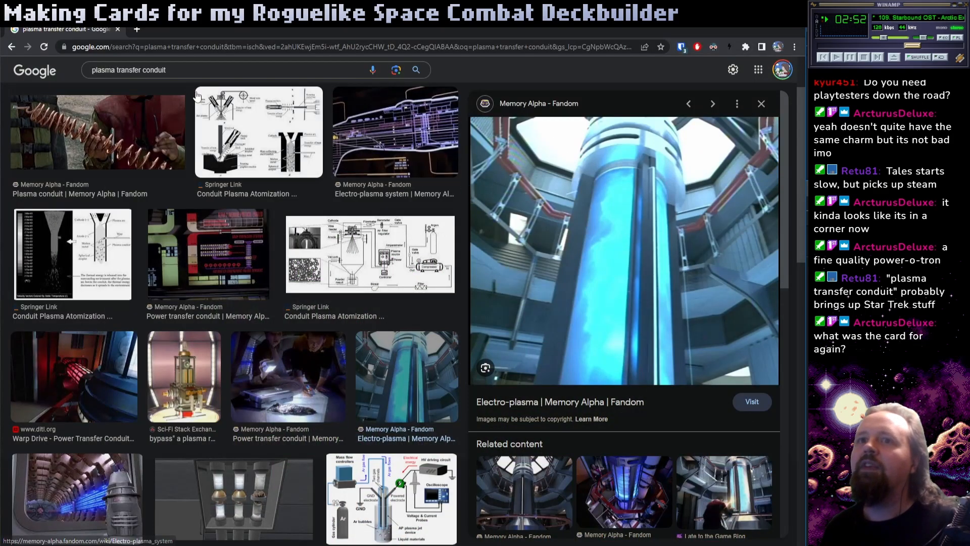
pyautogui.doubleClick(143, 72)
pyautogui.moveTo(141, 74); pyautogui.dragTo(67, 77)
pyautogui.write('star wars')
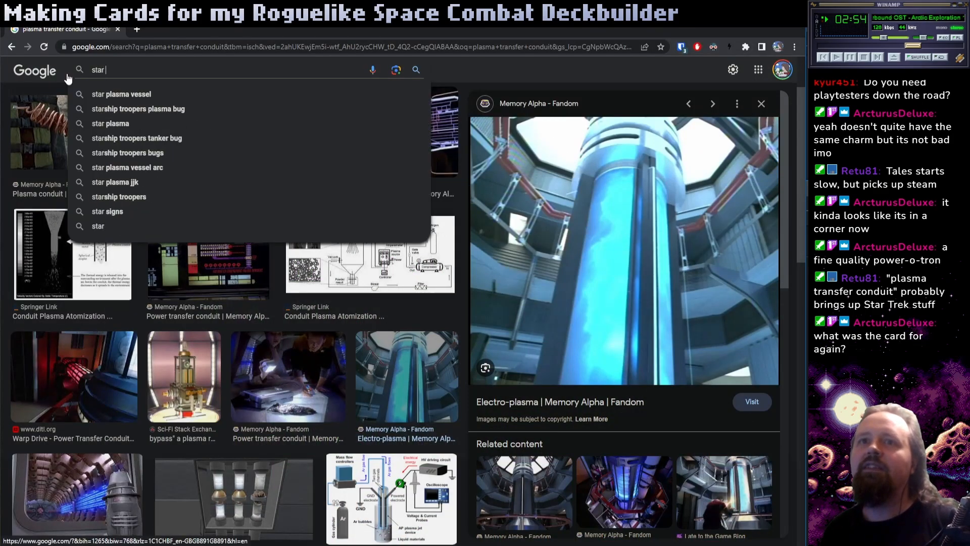
pyautogui.write(' death star interiror')
pyautogui.press('Return')
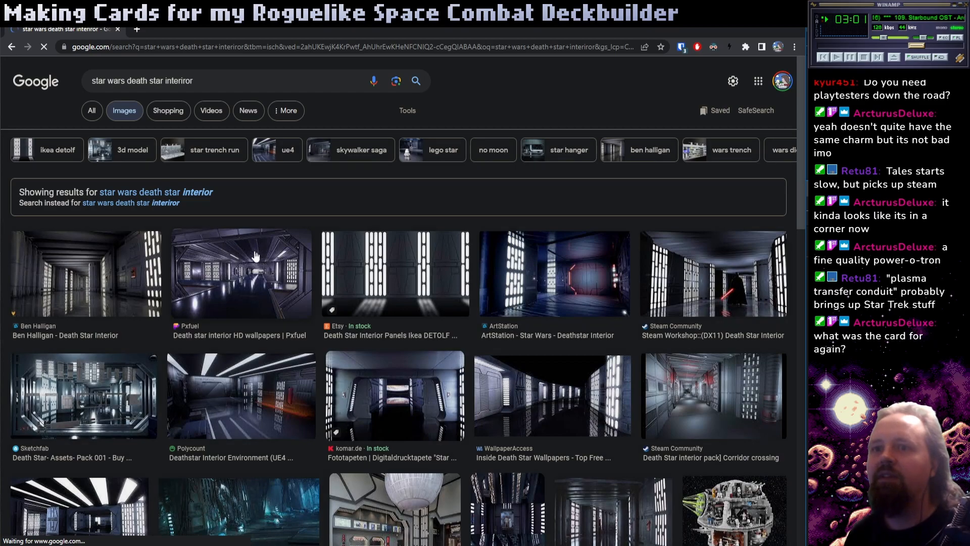
# - Change the image search to "star wars death star big thjing with explosions and the millenium falcon" and look over the results
pyautogui.doubleClick(201, 76)
pyautogui.write('big ')
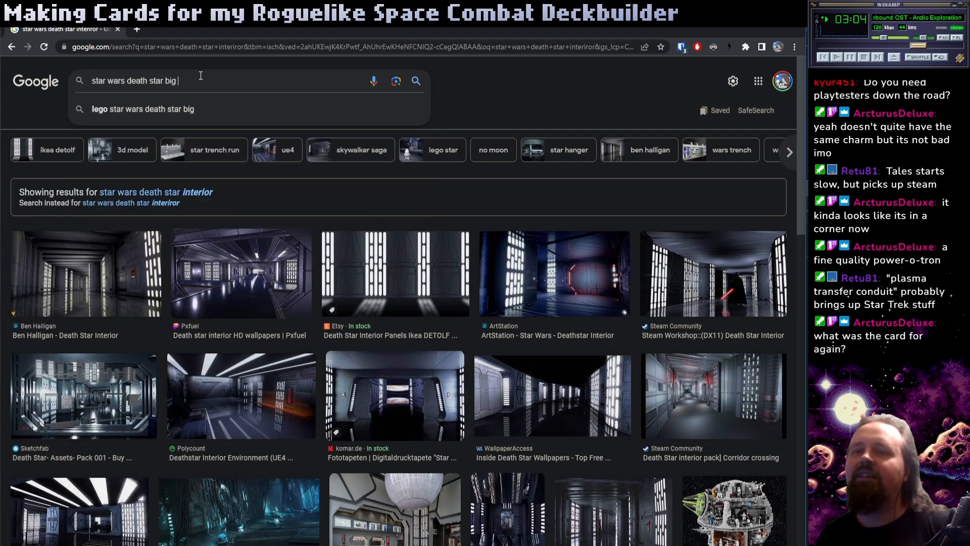
pyautogui.write('thjing with')
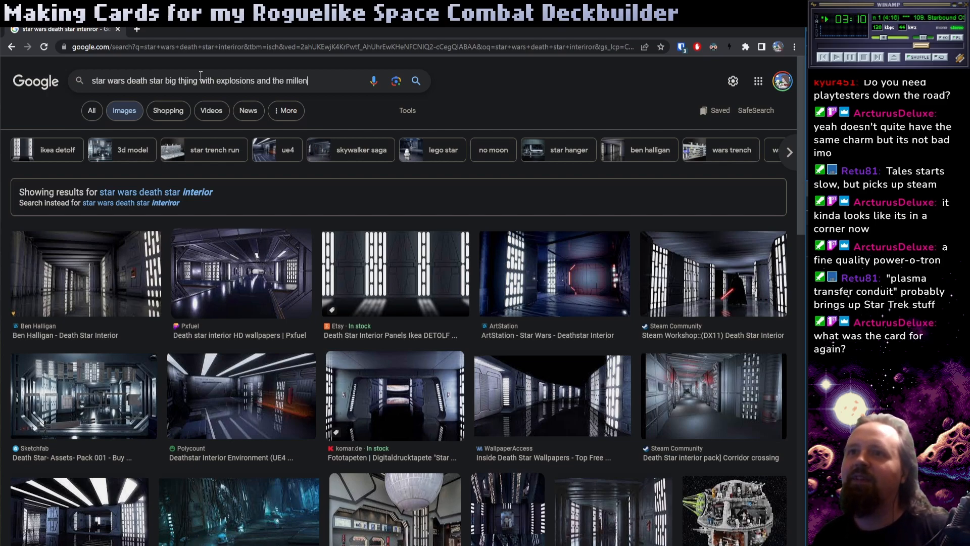
pyautogui.write('explosions and the millenium falcon')
pyautogui.press('Return')
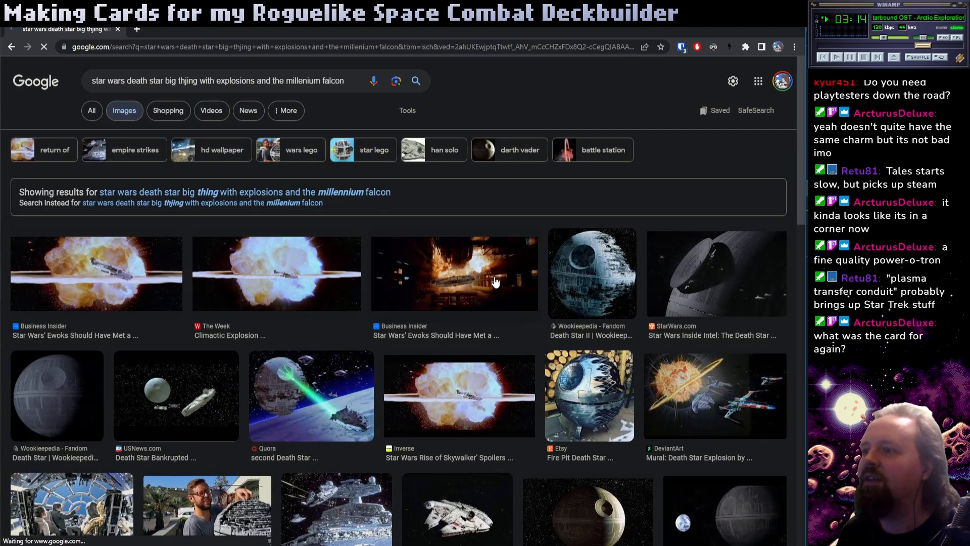
pyautogui.scroll(-2, 340, 357)
pyautogui.scroll(2, 340, 358)
# - Search Google Images for "starfox inside enemy ship" and look over the results
pyautogui.click(341, 82)
pyautogui.hotkey('ctrl', 'a')
pyautogui.write('starfox ins')
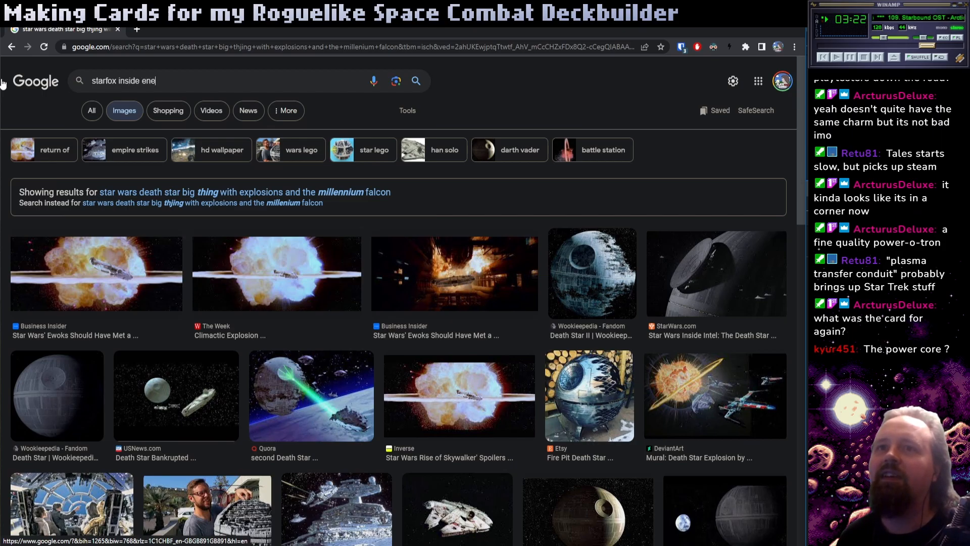
pyautogui.press('Return')
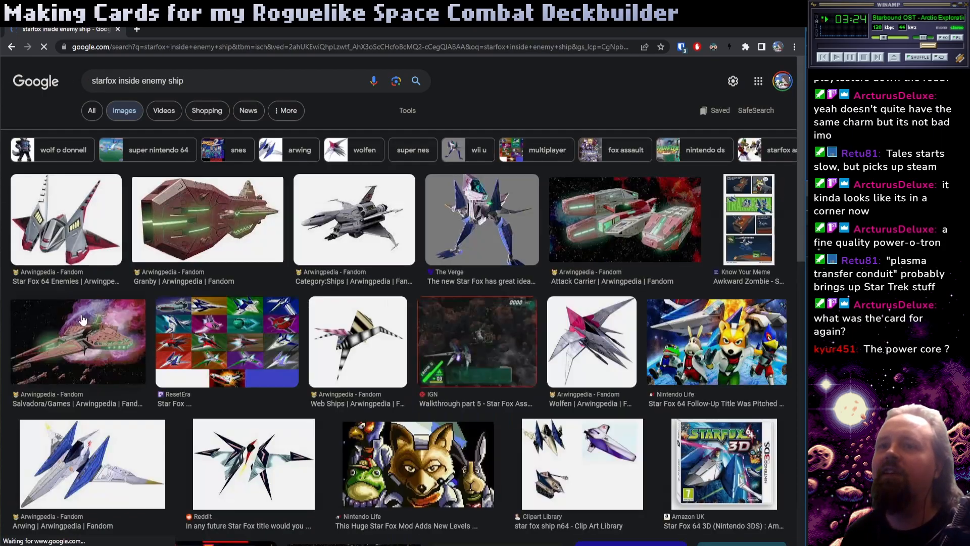
pyautogui.scroll(-5, 265, 253)
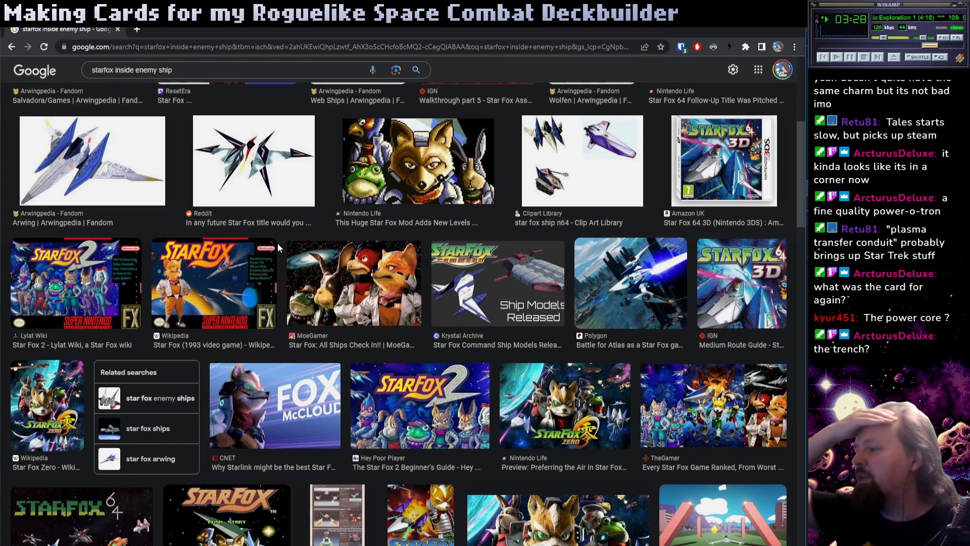
pyautogui.scroll(5, 277, 243)
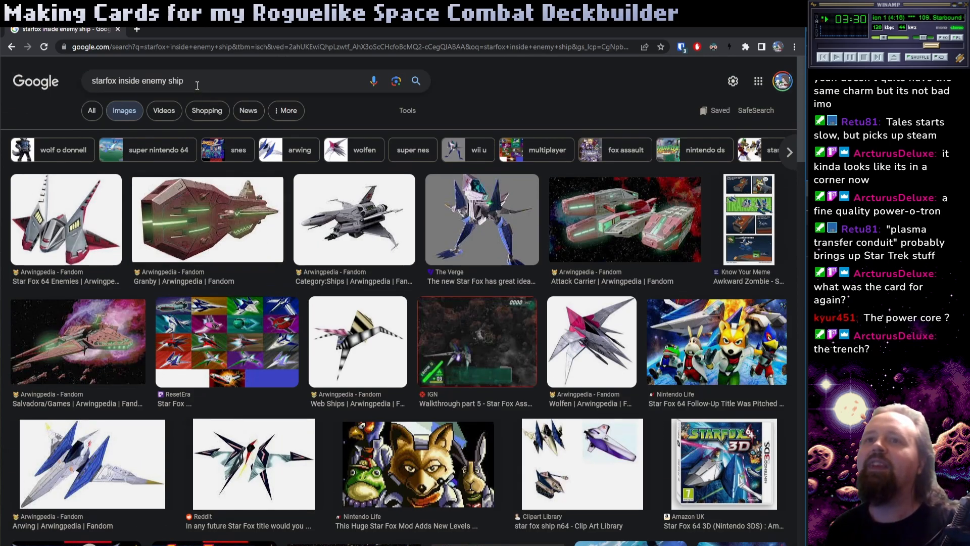
# - Change the image search to "return of the jedi death star power core"
pyautogui.moveTo(197, 86); pyautogui.dragTo(140, 66)
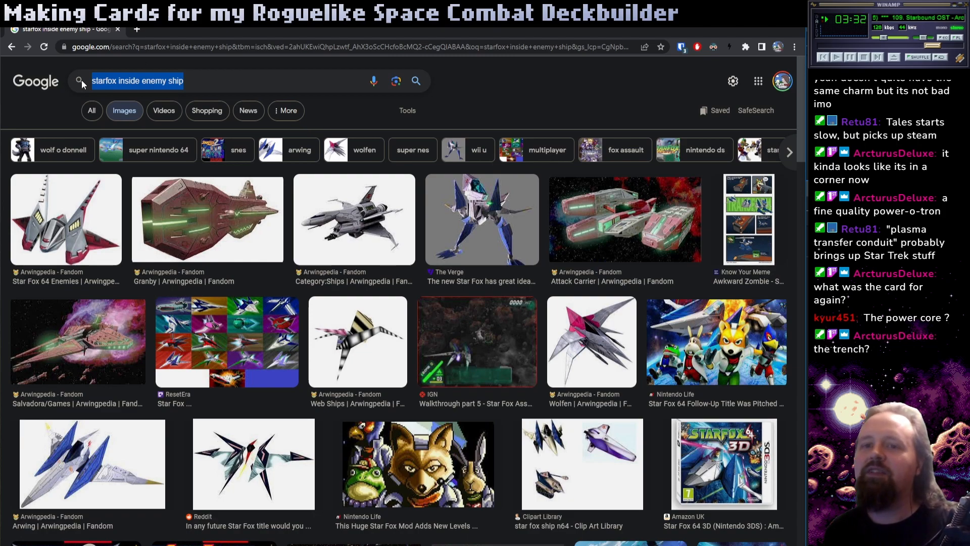
pyautogui.write('retu')
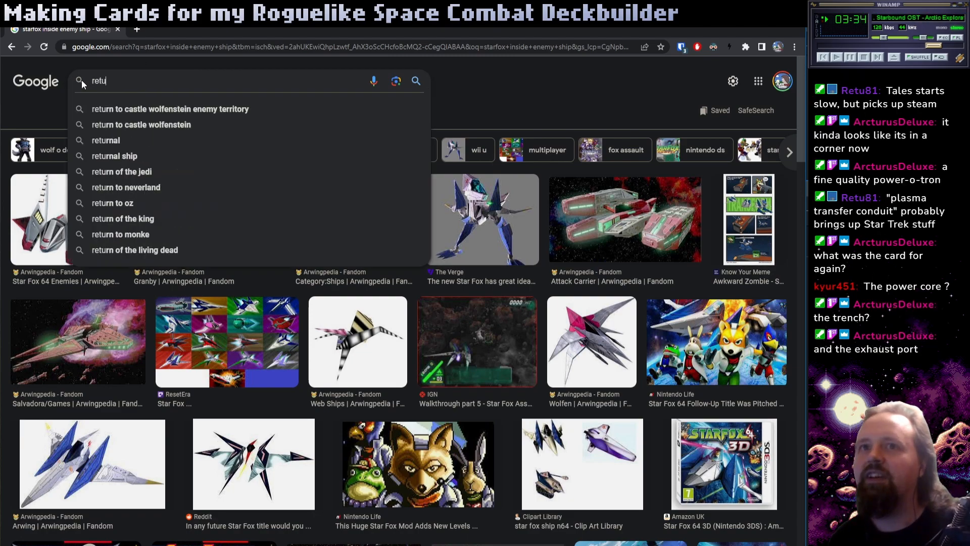
pyautogui.write('rn of the jedi')
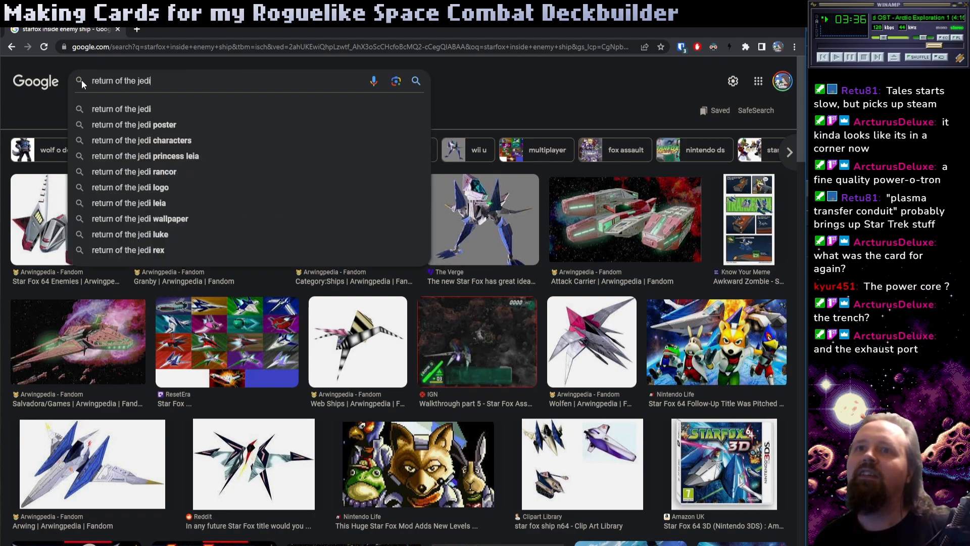
pyautogui.write(' death star')
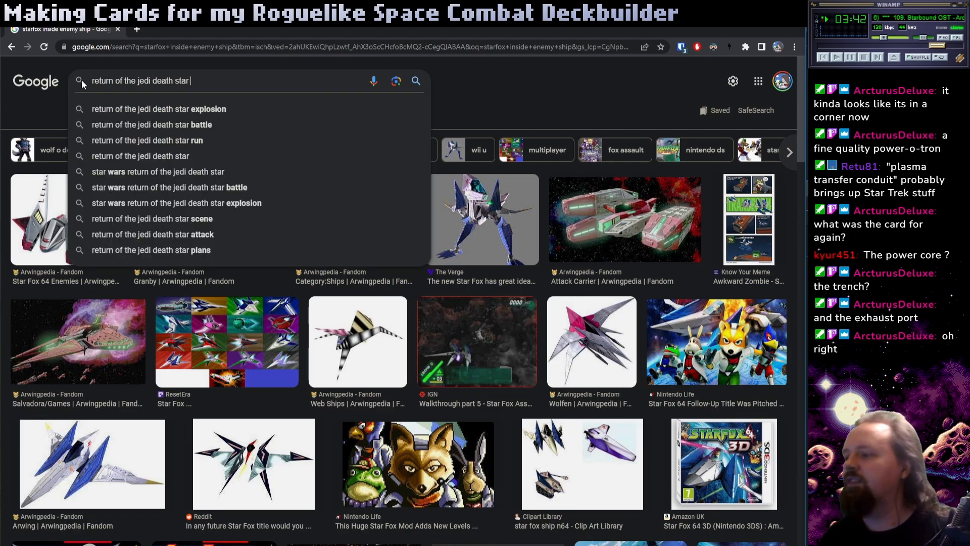
pyautogui.write(' power core')
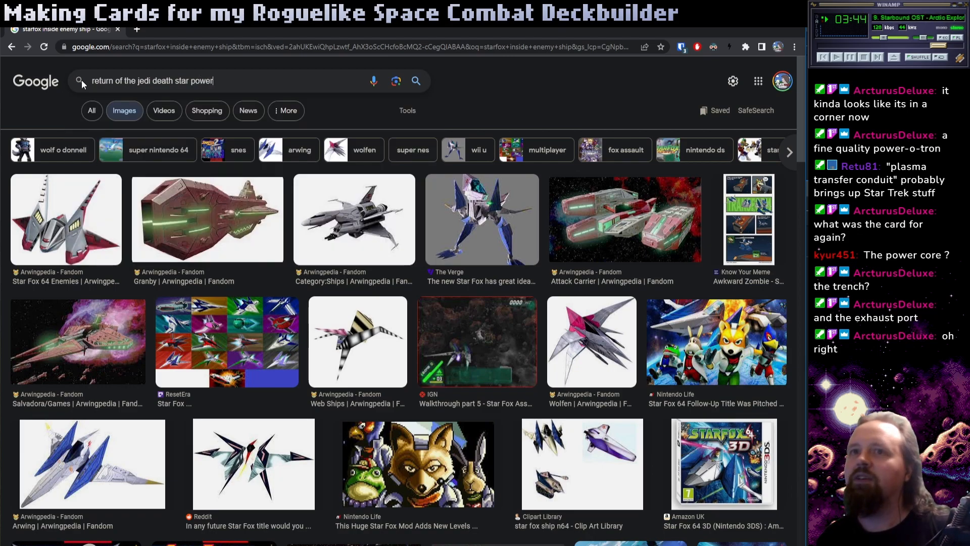
pyautogui.press('Return')
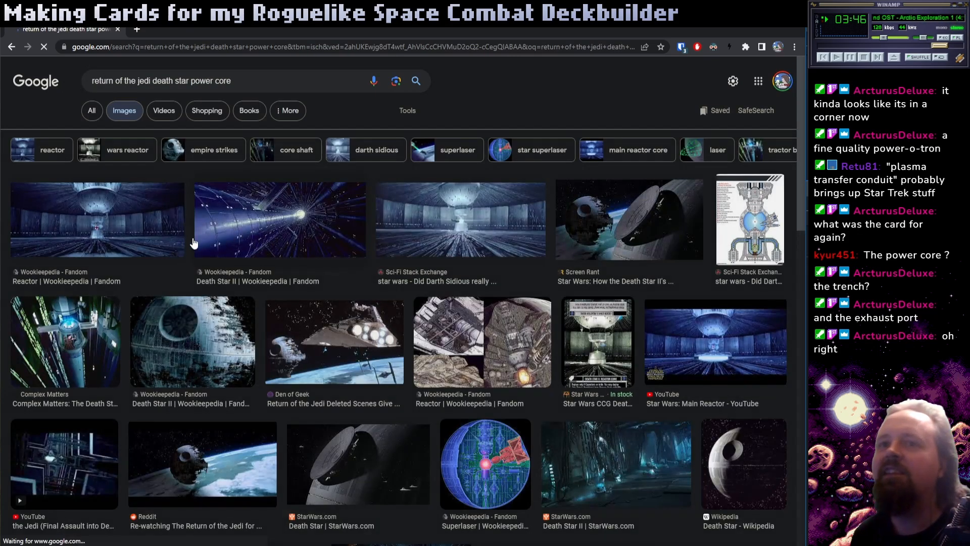
# - Preview the Wookieepedia Reactor picture and open its full-size image in a new tab
pyautogui.click(145, 234)
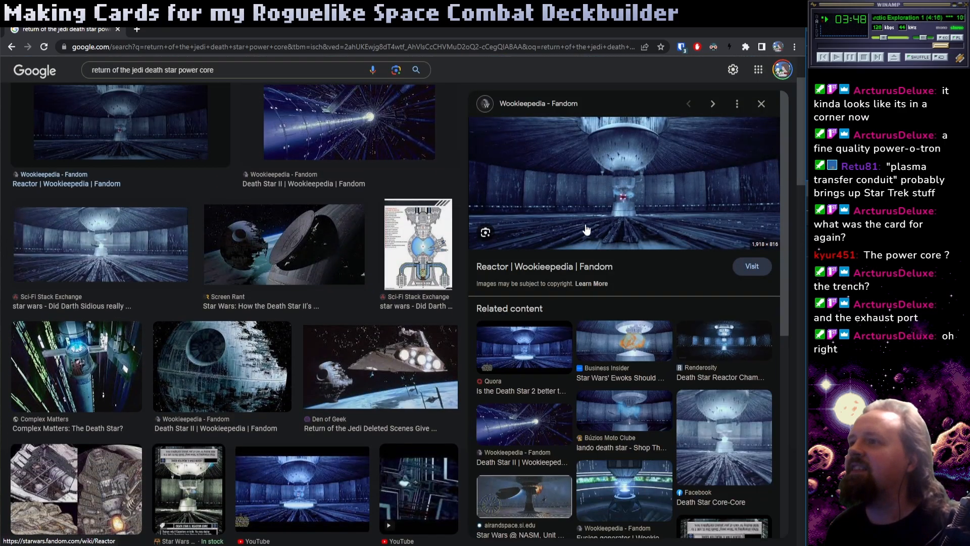
pyautogui.click(655, 187)
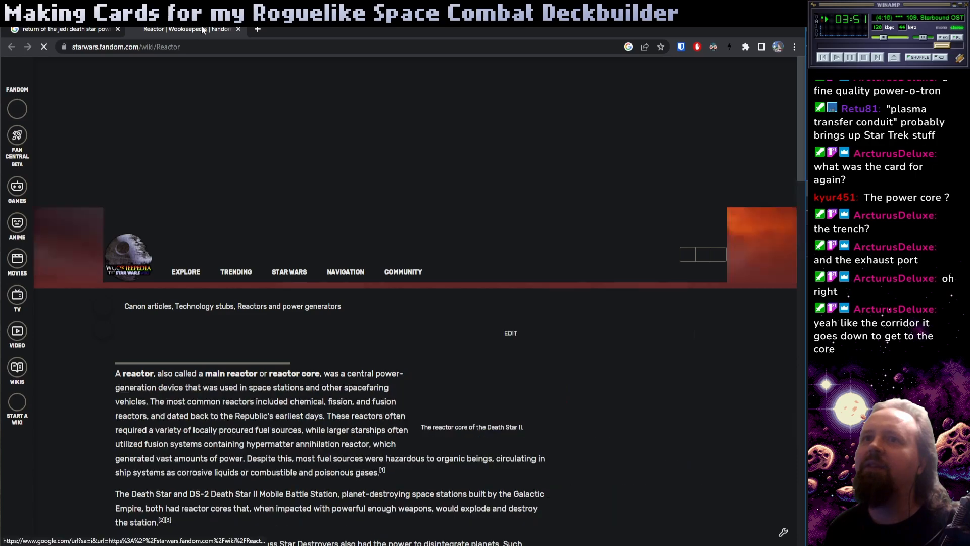
pyautogui.click(238, 29)
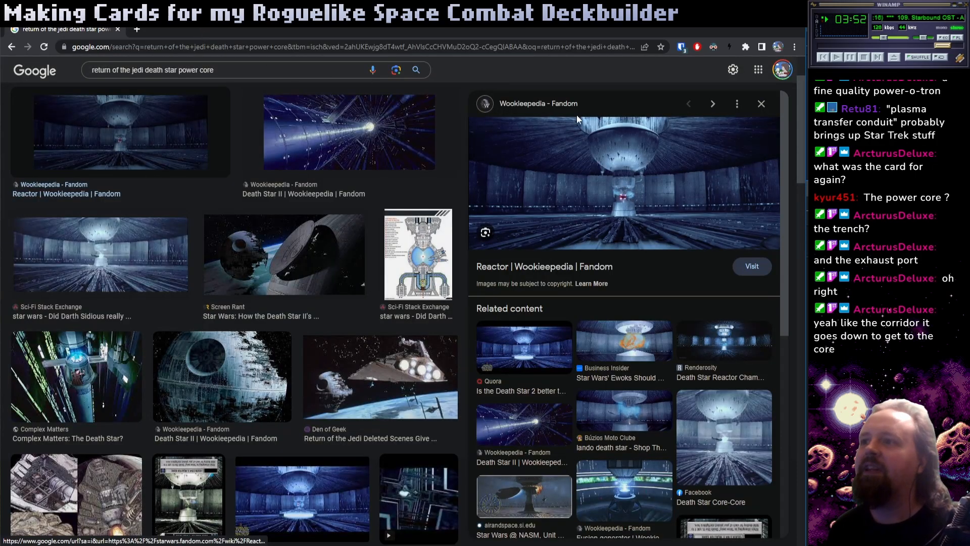
pyautogui.rightClick(616, 179)
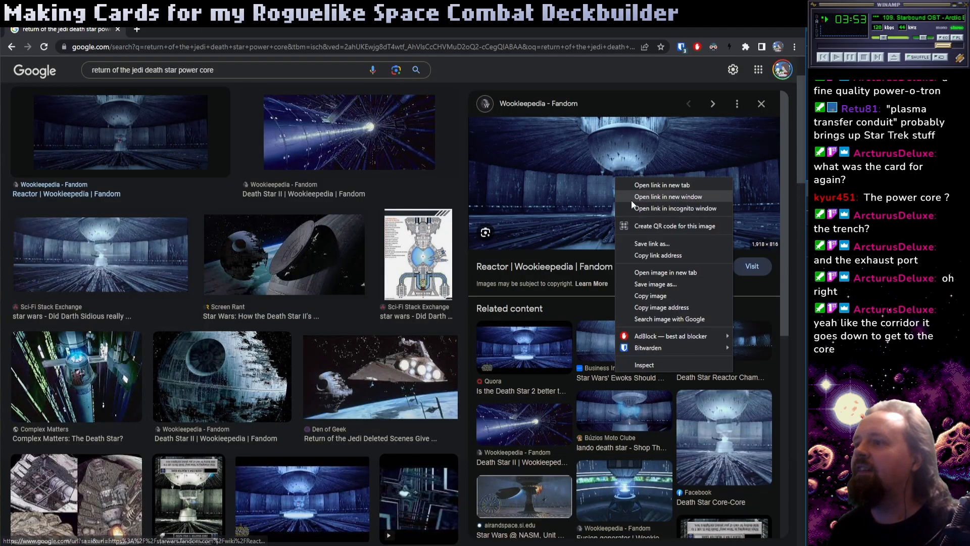
pyautogui.click(666, 273)
pyautogui.hotkey('ctrl', 'Tab')
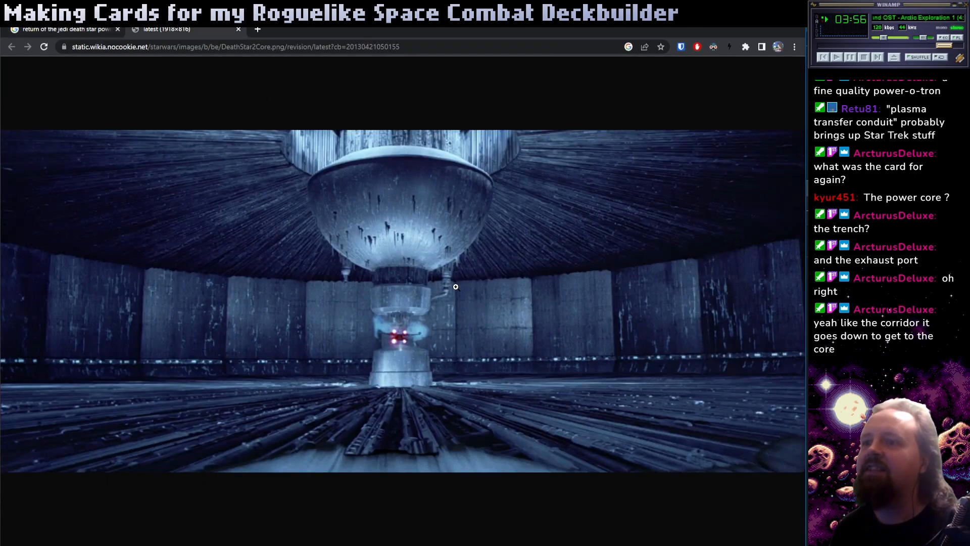
# - Examine the enlarged Death Star reactor image, and preview the Complex Matters Death Star picture from the search results
pyautogui.click(420, 318)
pyautogui.hscroll(1, 421, 320)
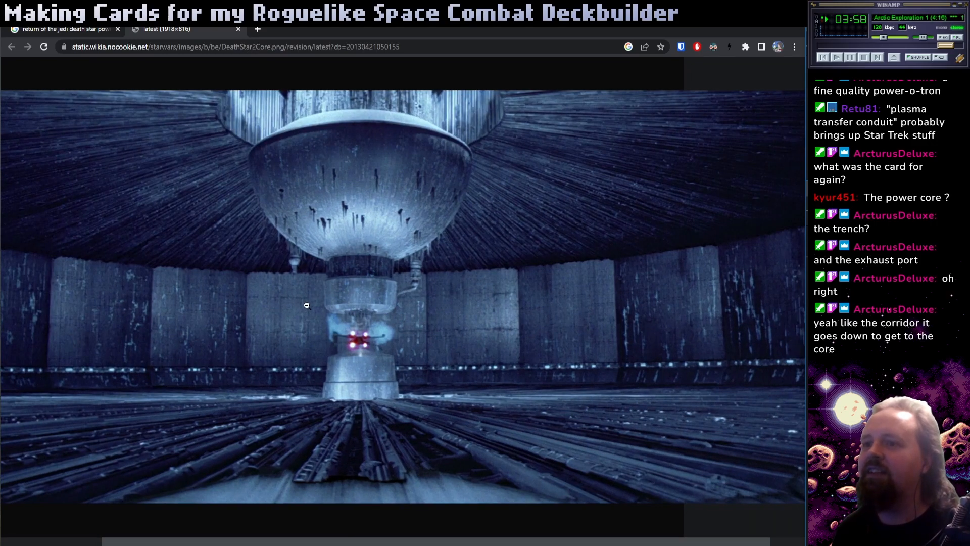
pyautogui.hscroll(-5, 279, 305)
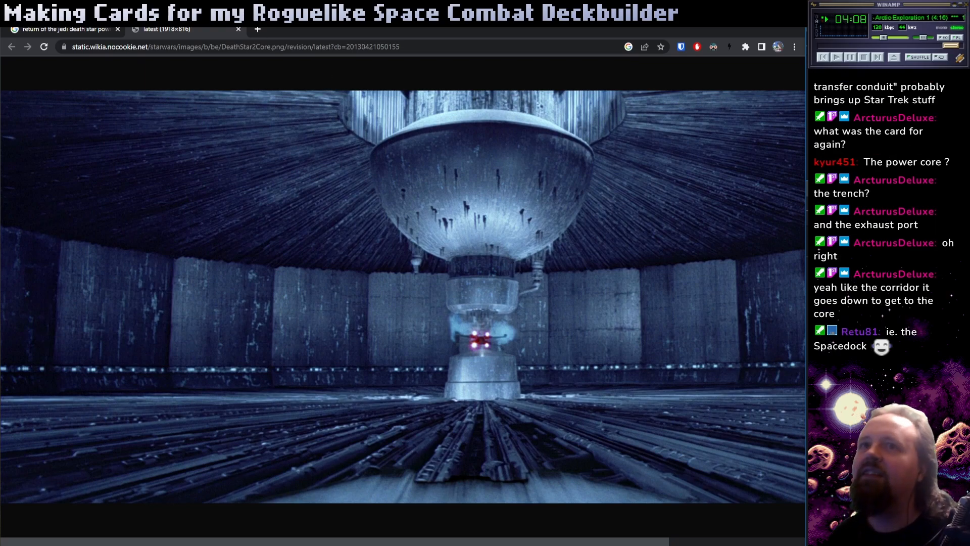
pyautogui.click(78, 31)
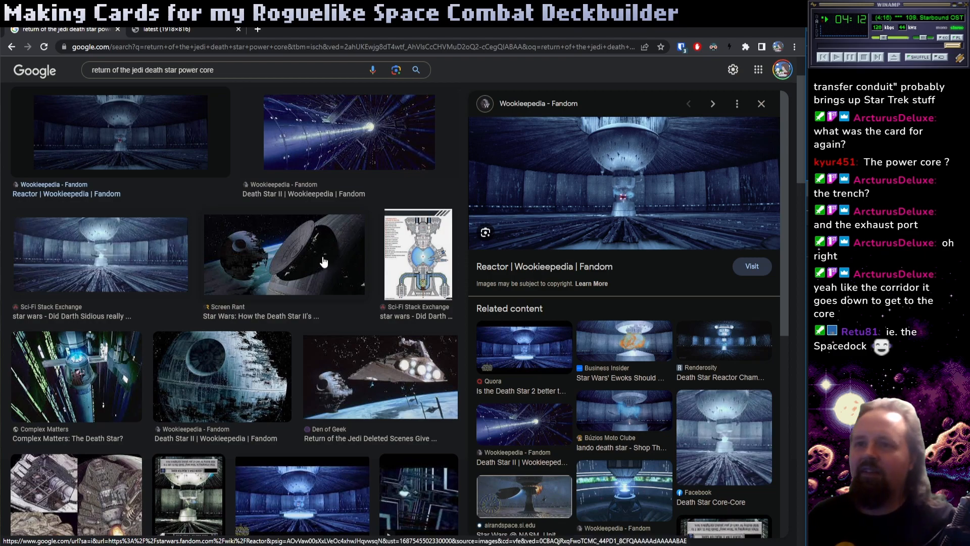
pyautogui.click(67, 394)
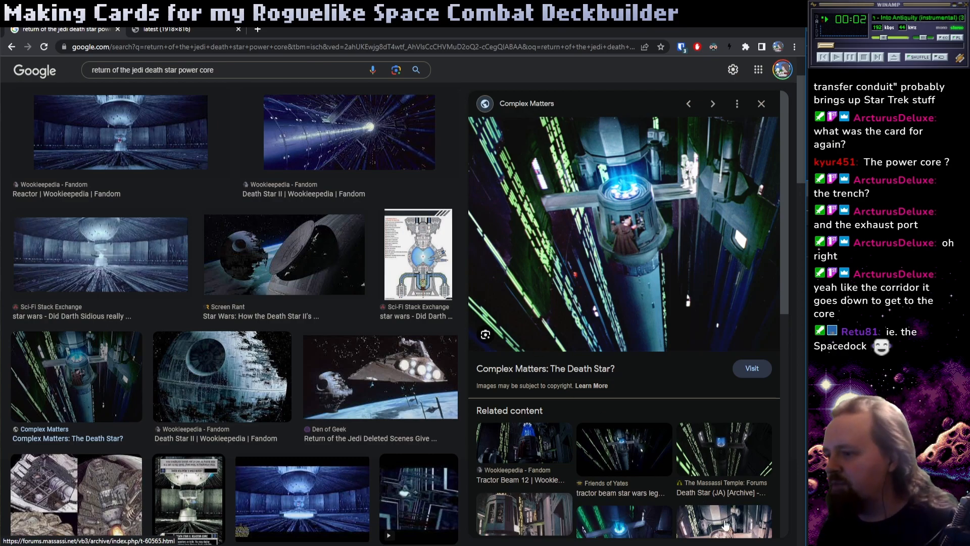
# - Switch to Aseprite, hide Layer 1 of the Unstable Power Transfer sprite, add a new layer and save the file
pyautogui.hotkey('alt', 'Tab')
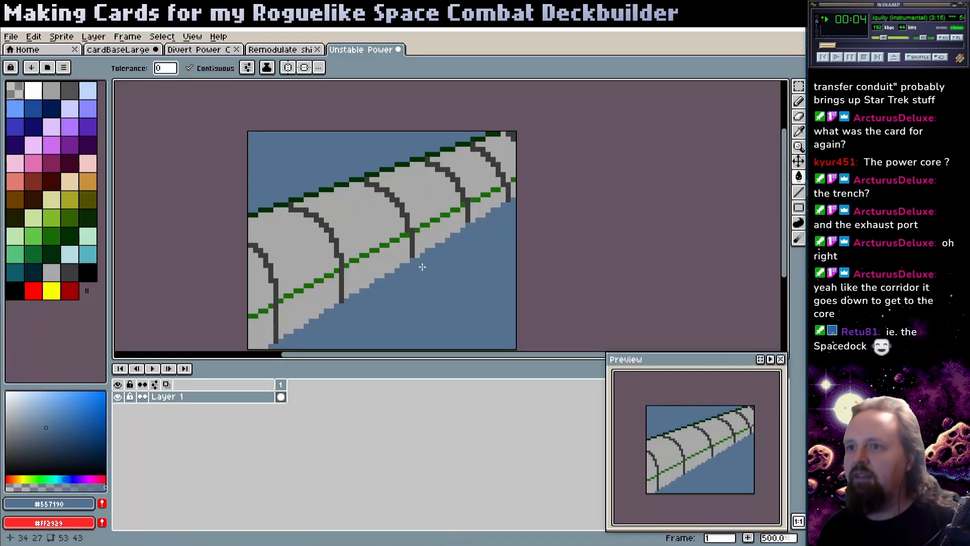
pyautogui.click(119, 398)
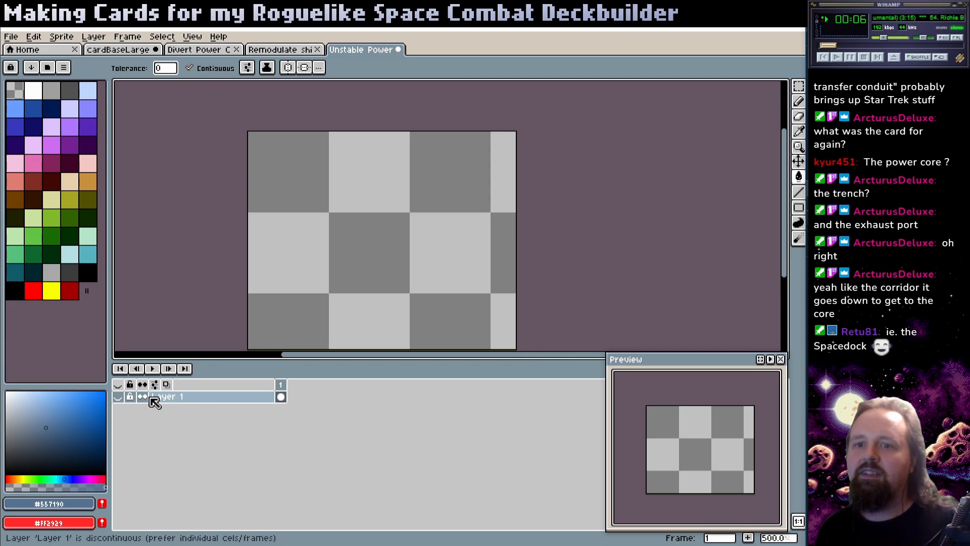
pyautogui.rightClick(184, 396)
pyautogui.moveTo(218, 415)
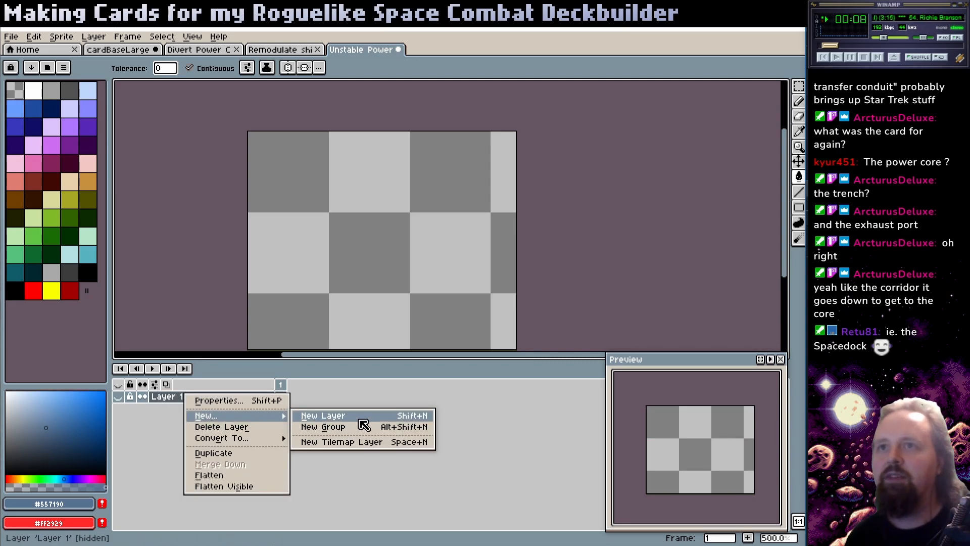
pyautogui.click(390, 417)
pyautogui.hotkey('ctrl', 's')
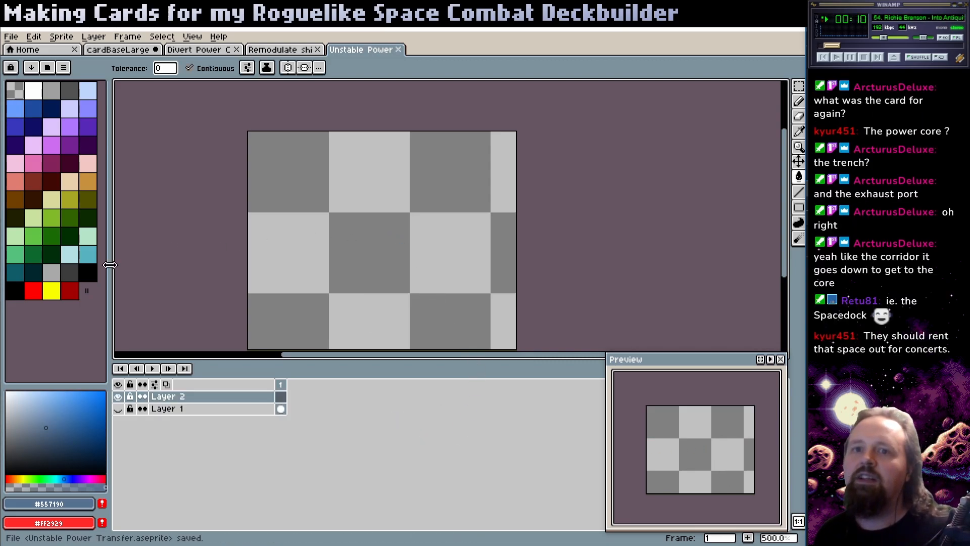
# - Fill the new layer with black and give the canvas area more height above the timeline
pyautogui.click(88, 273)
pyautogui.click(346, 258)
pyautogui.press('z')
pyautogui.click(404, 253)
pyautogui.moveTo(412, 235); pyautogui.dragTo(420, 229)
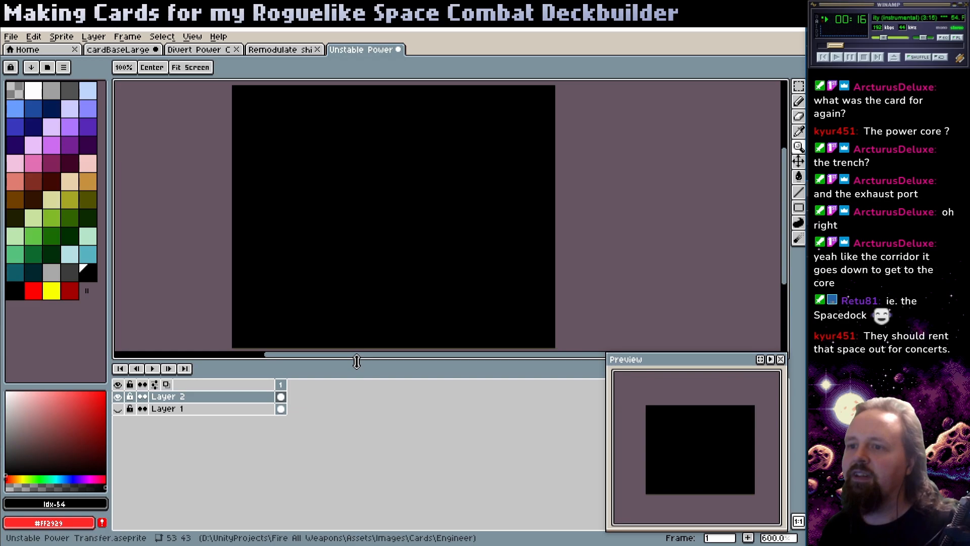
pyautogui.moveTo(356, 360); pyautogui.dragTo(360, 401)
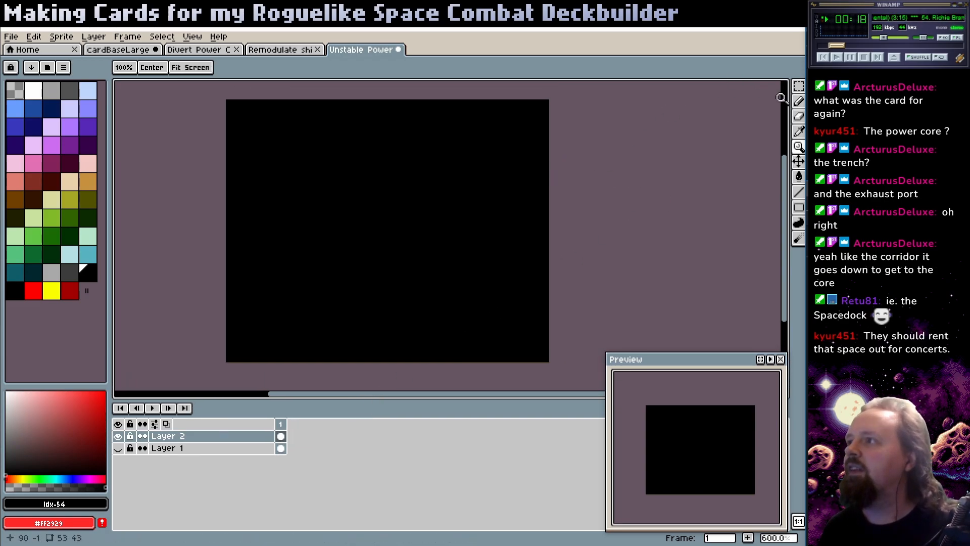
# - Set the drawing colour to the light grey palette entry at index 52
pyautogui.click(799, 101)
pyautogui.click(69, 279)
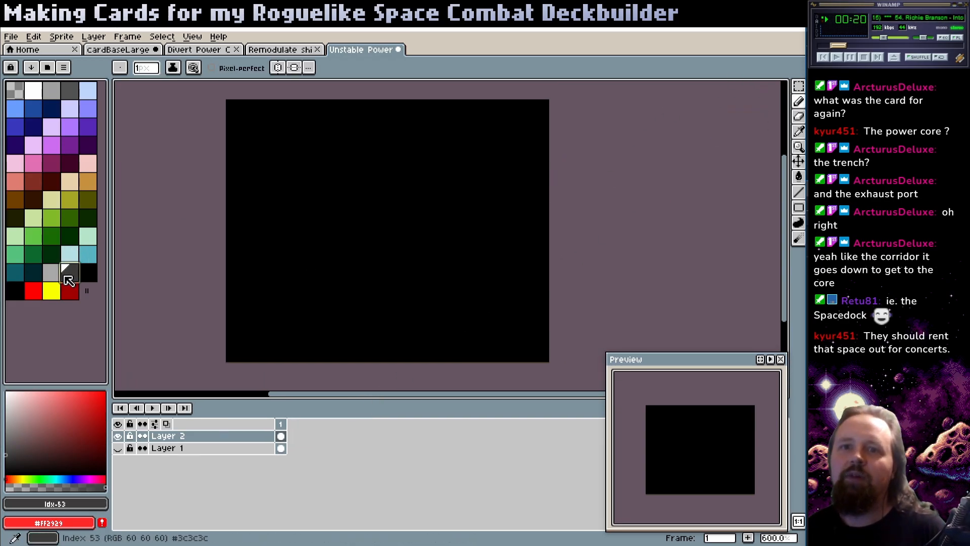
pyautogui.click(54, 259)
pyautogui.click(58, 273)
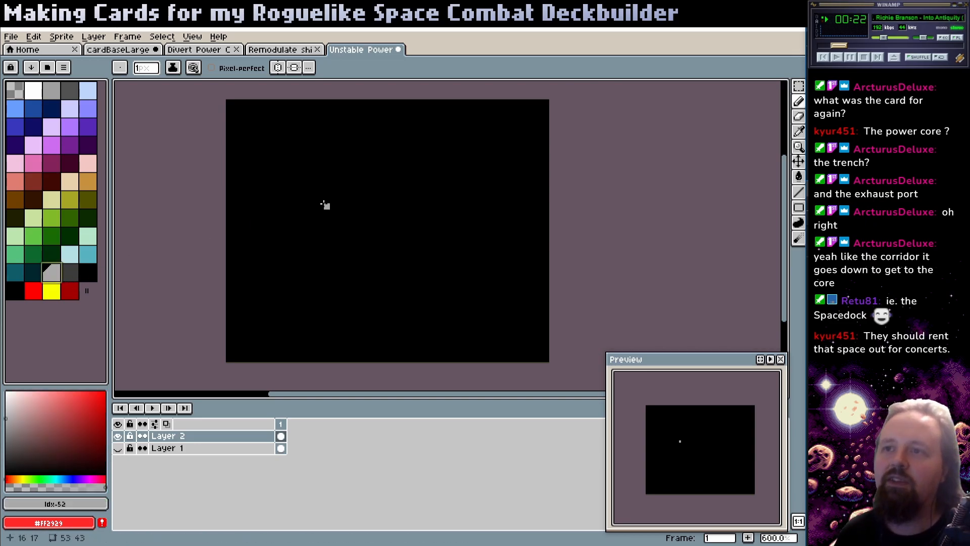
pyautogui.moveTo(404, 169); pyautogui.dragTo(389, 180)
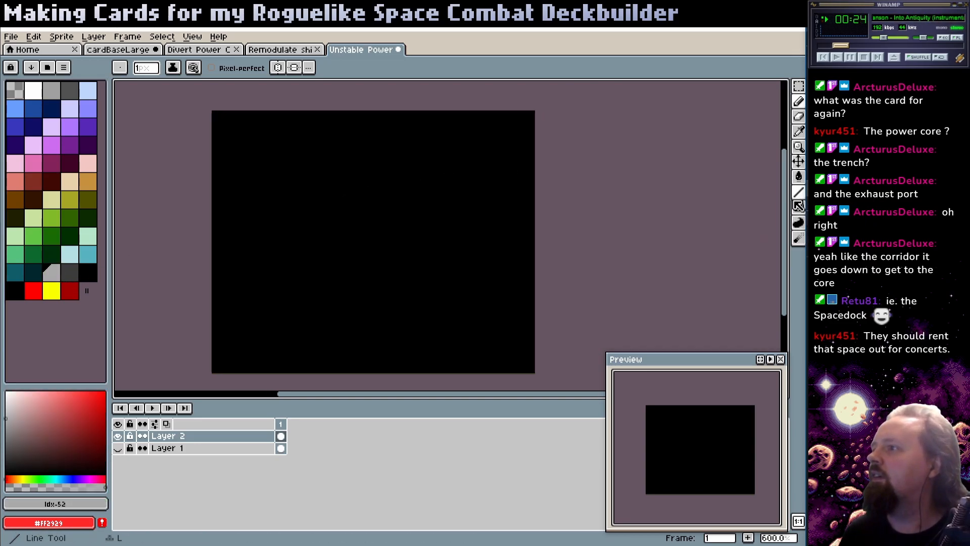
pyautogui.click(800, 211)
pyautogui.click(783, 208)
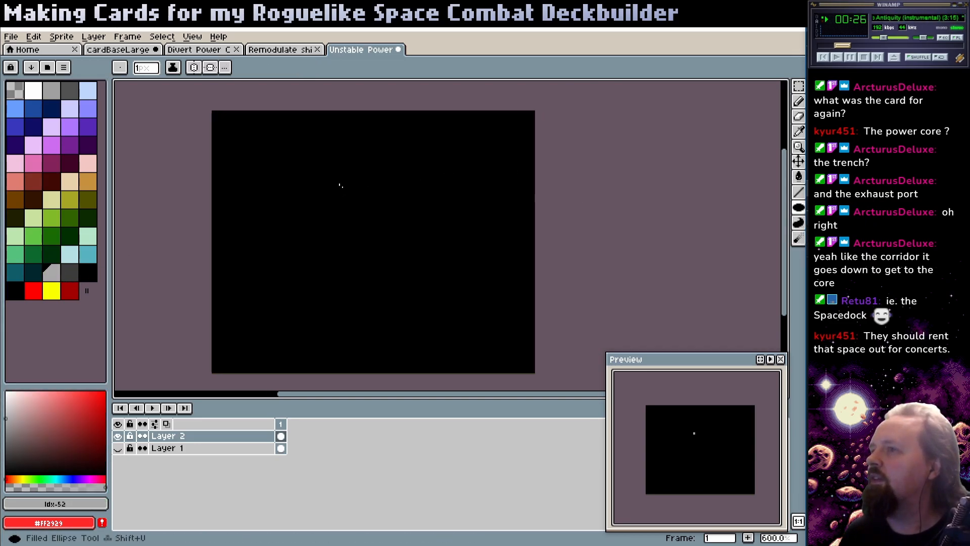
pyautogui.click(257, 127)
pyautogui.moveTo(271, 113); pyautogui.dragTo(268, 146)
pyautogui.hotkey('ctrl', 'z')
pyautogui.moveTo(253, 101); pyautogui.dragTo(484, 229)
pyautogui.moveTo(409, 260); pyautogui.dragTo(419, 242)
pyautogui.moveTo(349, 237); pyautogui.dragTo(357, 256)
pyautogui.hotkey('ctrl', 'z')
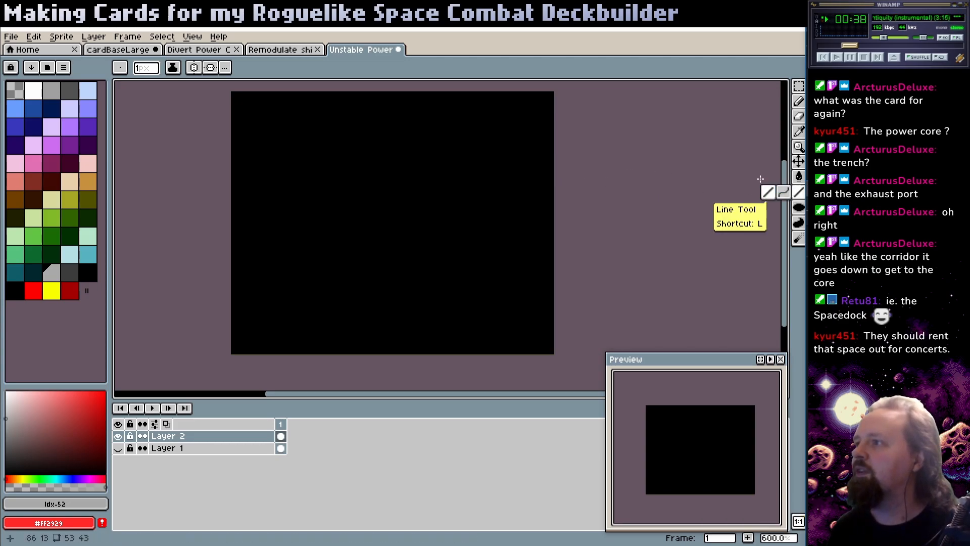
# - Draw a light grey curve about 16 pixels wide, descending from the black canvas's upper edge near the upper-left corner towards the middle
pyautogui.click(787, 198)
pyautogui.moveTo(794, 201)
pyautogui.moveTo(308, 138); pyautogui.dragTo(311, 175)
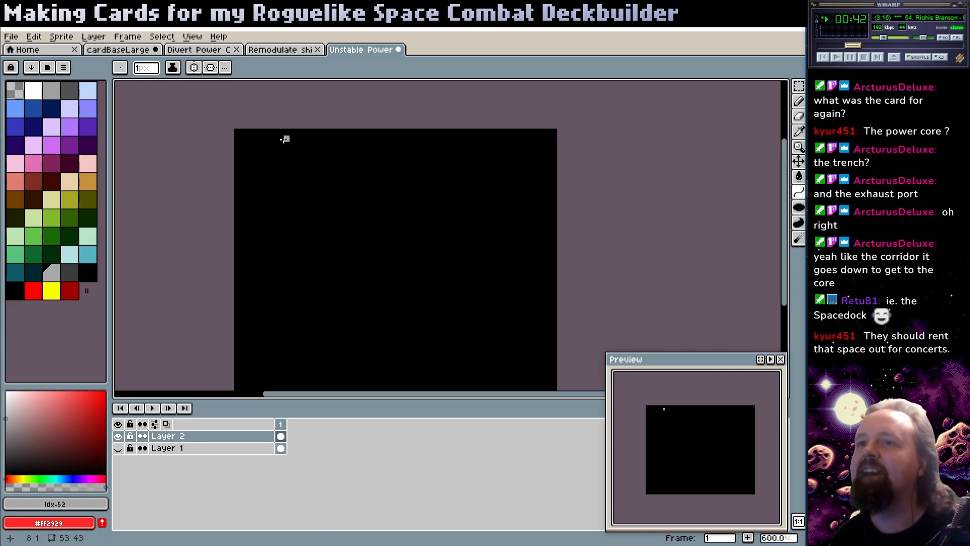
pyautogui.moveTo(269, 133)
pyautogui.mouseDown()
pyautogui.moveTo(368, 199)
pyautogui.moveTo(331, 201)
pyautogui.moveTo(399, 199)
pyautogui.moveTo(317, 179)
pyautogui.moveTo(392, 193)
pyautogui.moveTo(353, 181)
pyautogui.mouseUp()
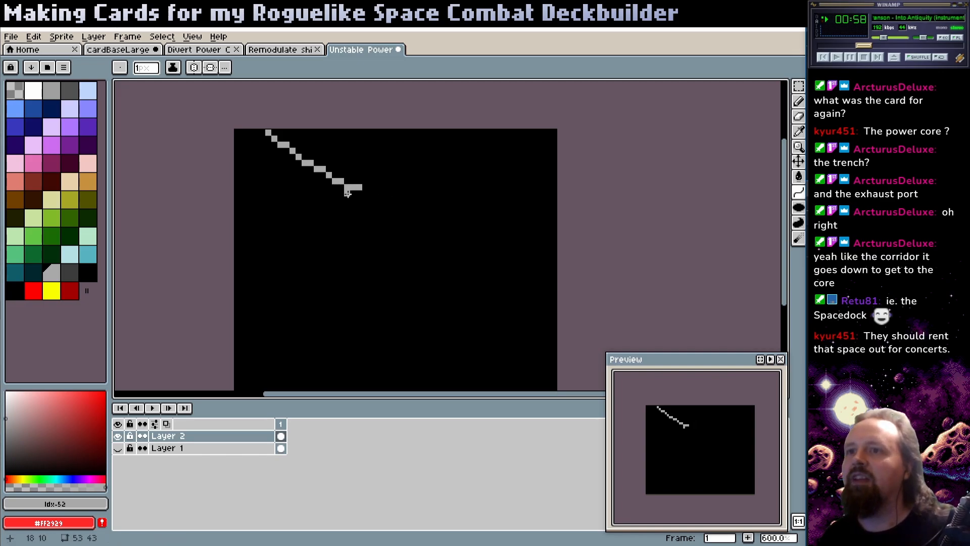
pyautogui.press('super+e')
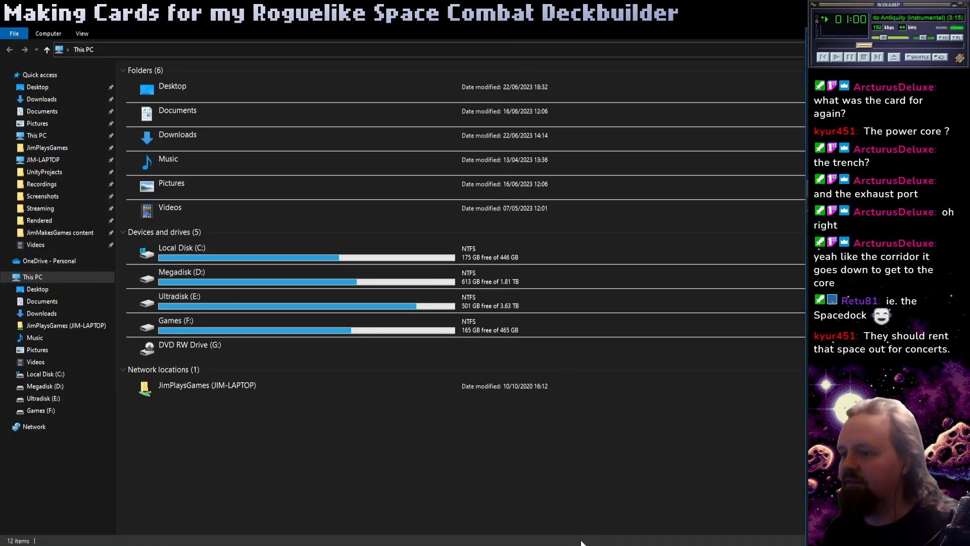
pyautogui.hotkey('alt', 'Tab')
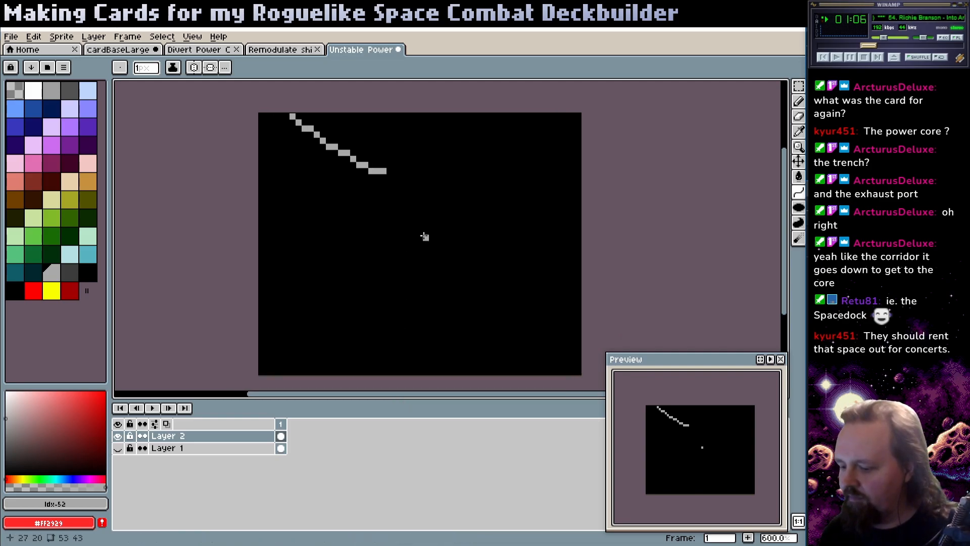
# - Hide the preview and undo the grey bowl-shaped outline strokes to leave the Layer 2 canvas plain black
pyautogui.press('F7')
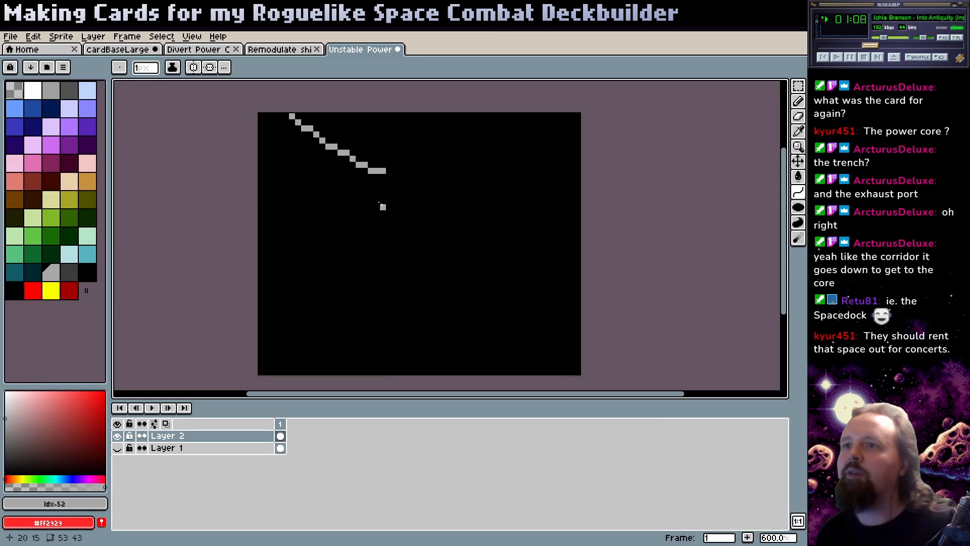
pyautogui.press('b')
pyautogui.moveTo(383, 199)
pyautogui.mouseDown()
pyautogui.moveTo(455, 188)
pyautogui.moveTo(488, 150)
pyautogui.mouseUp()
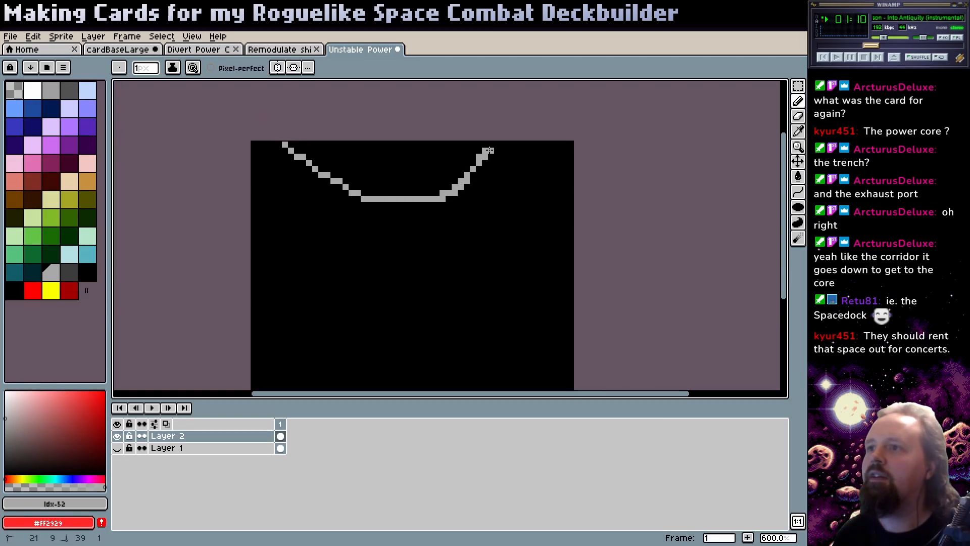
pyautogui.hotkey('ctrl', 'z')
pyautogui.hotkey('ctrl', 'z')
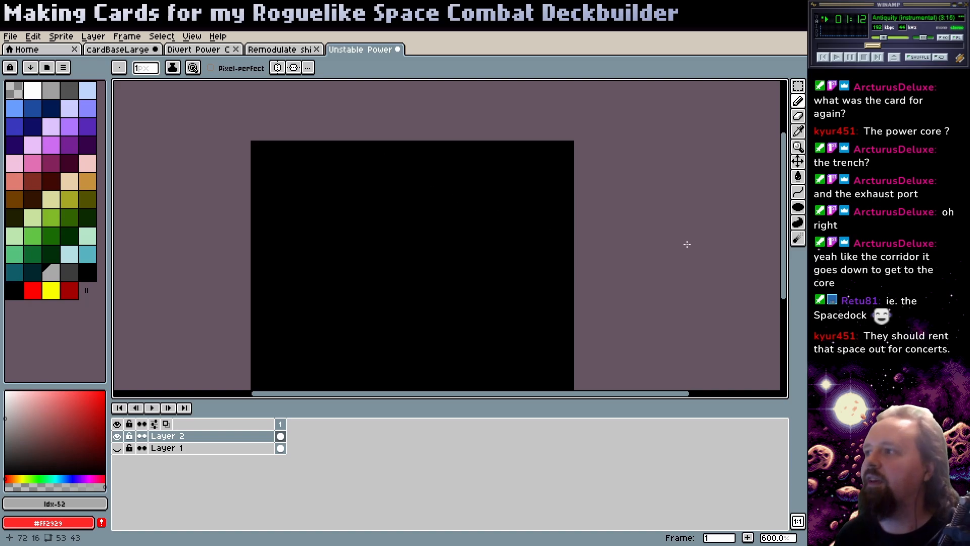
# - Switch to the straight Line tool and turn on left-right mirror symmetry for the canvas
pyautogui.click(798, 192)
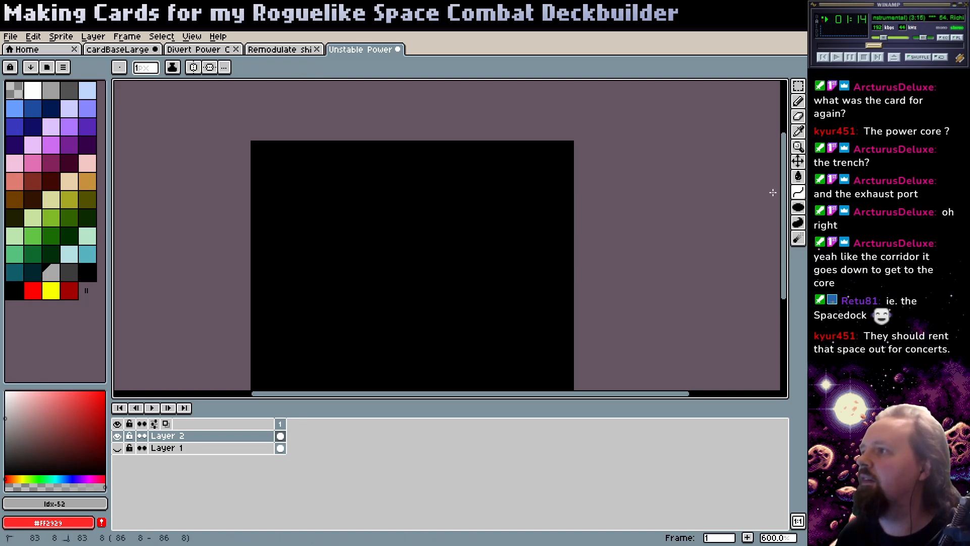
pyautogui.moveTo(657, 260); pyautogui.dragTo(540, 236)
pyautogui.scroll(3, 364, 199)
pyautogui.hscroll(-2, 364, 199)
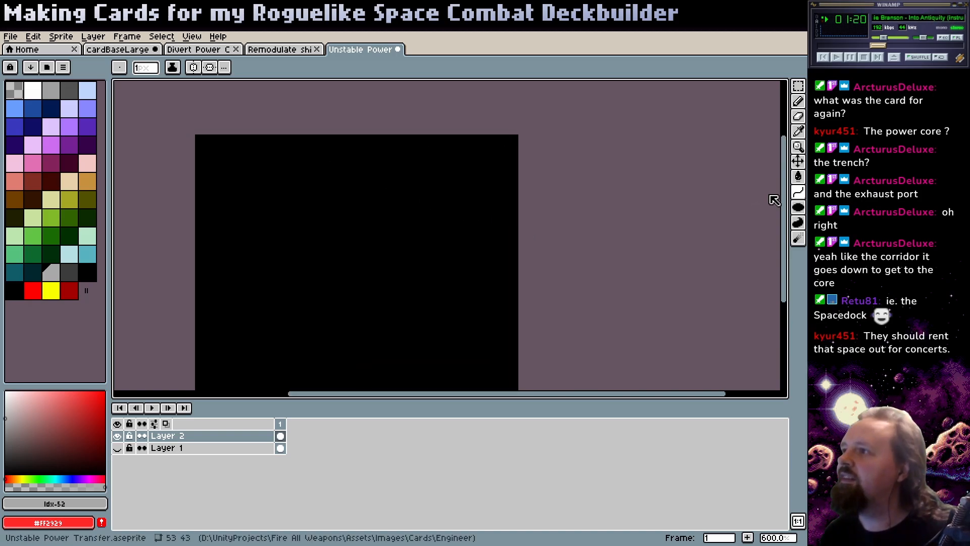
pyautogui.moveTo(325, 188)
pyautogui.mouseDown()
pyautogui.moveTo(327, 145)
pyautogui.moveTo(331, 176)
pyautogui.mouseUp()
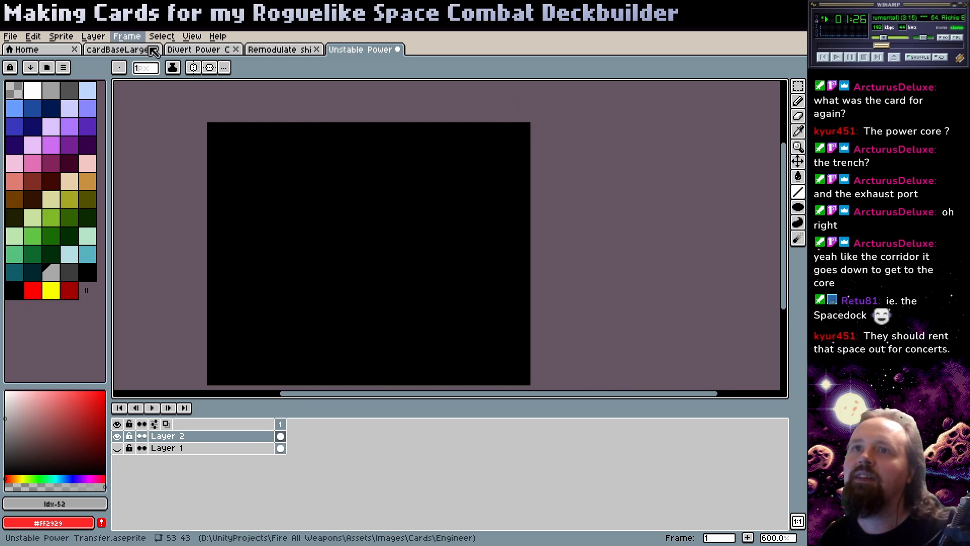
pyautogui.click(194, 67)
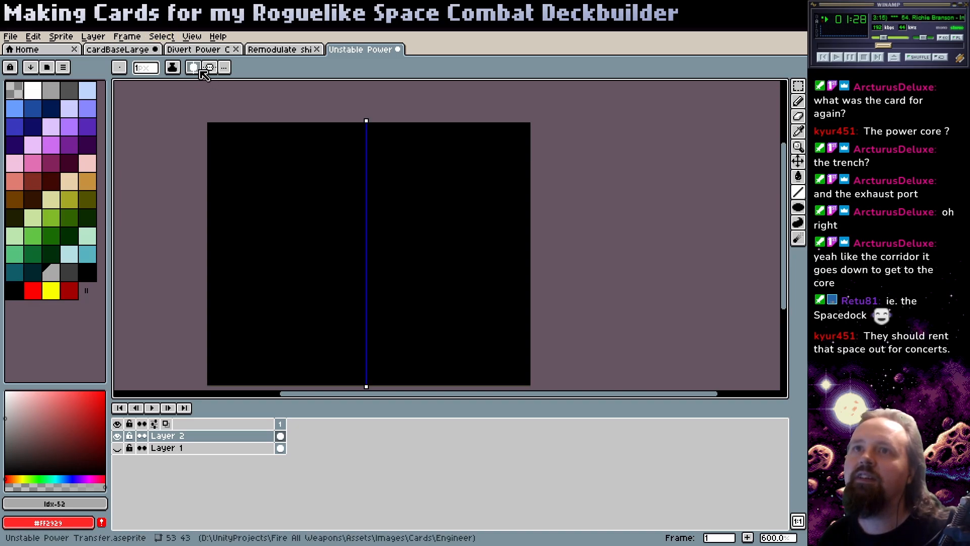
# - Draw a wide mirrored V in light grey from the canvas's top edge to the centre line and fill its interior
pyautogui.scroll(-2, 398, 158)
pyautogui.scroll(1, 389, 153)
pyautogui.hscroll(-1, 389, 150)
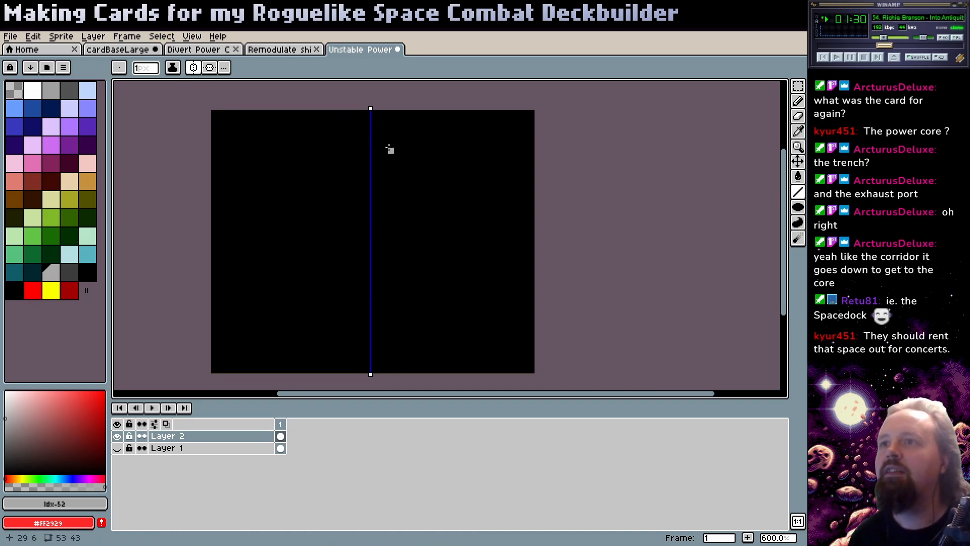
pyautogui.moveTo(310, 113); pyautogui.dragTo(369, 163)
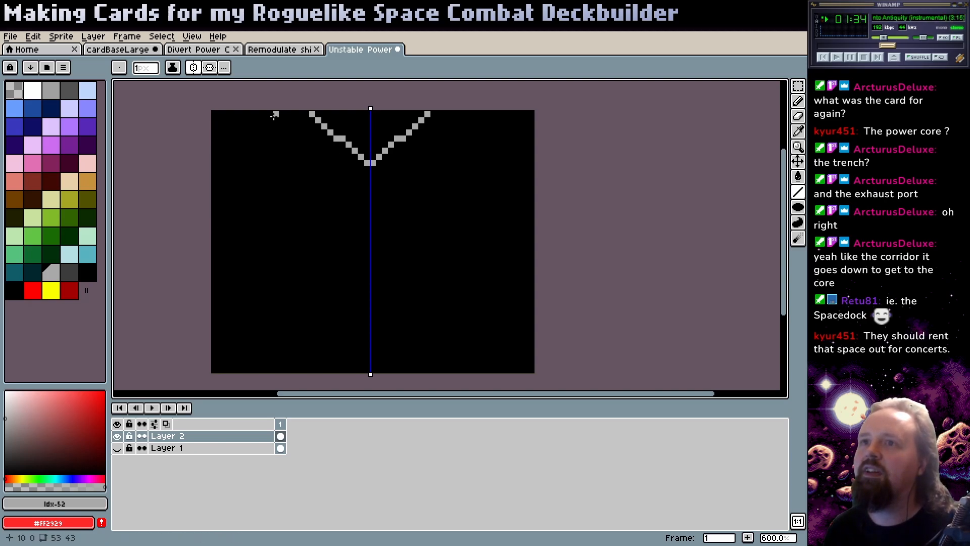
pyautogui.hotkey('ctrl', 'z')
pyautogui.moveTo(274, 114)
pyautogui.mouseDown()
pyautogui.moveTo(336, 174)
pyautogui.moveTo(368, 180)
pyautogui.mouseUp()
pyautogui.press('g')
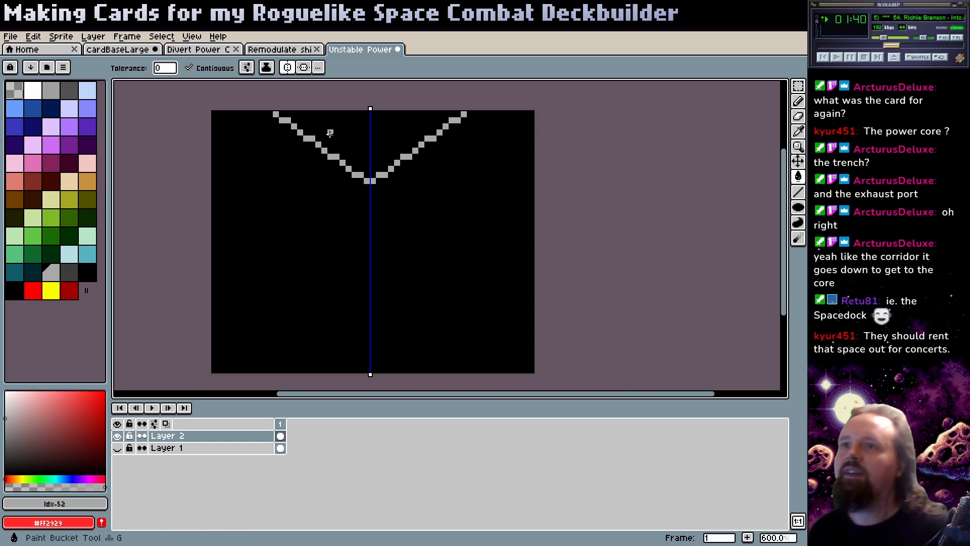
pyautogui.click(330, 135)
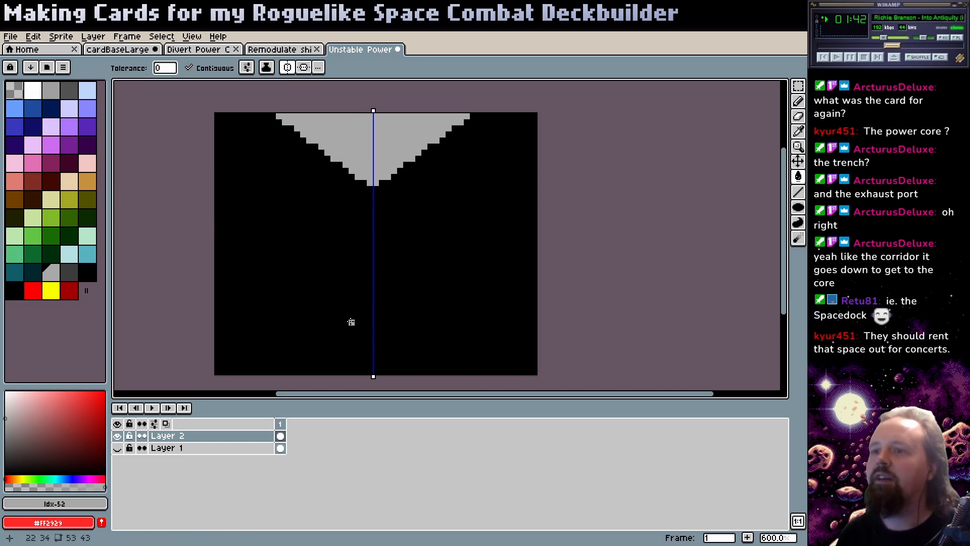
# - Extend the V's tip with the Pencil into a straight light grey neck ending in two short mirrored prongs
pyautogui.press('b')
pyautogui.moveTo(359, 185)
pyautogui.mouseDown()
pyautogui.moveTo(352, 178)
pyautogui.moveTo(345, 202)
pyautogui.moveTo(366, 191)
pyautogui.mouseUp()
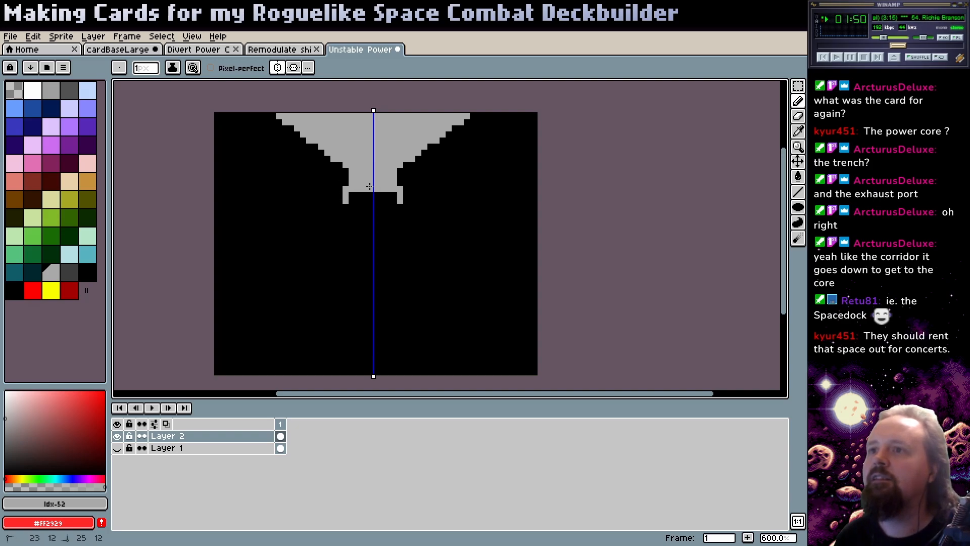
pyautogui.scroll(-2, 344, 282)
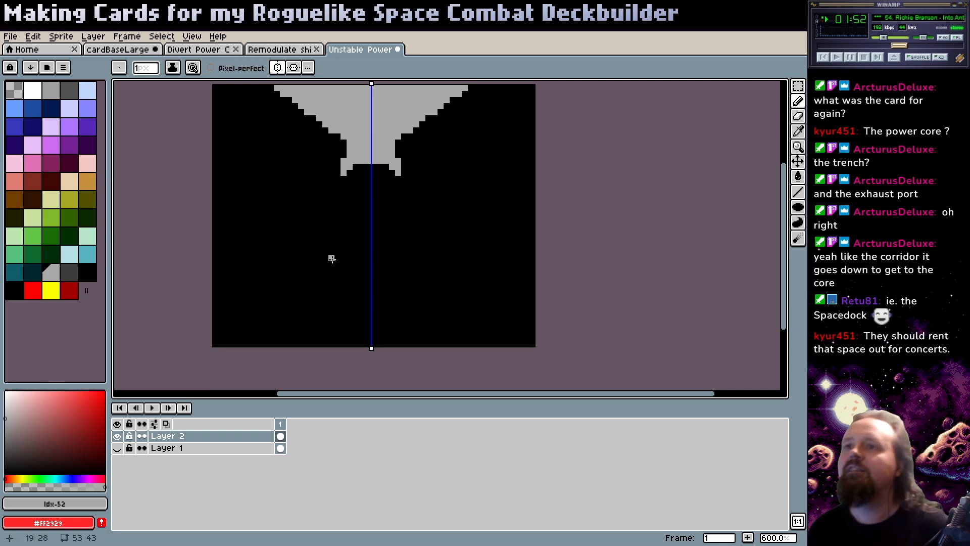
# - Trim the outer upper corners of the grey funnel with black so its top becomes narrower and steep-sided
pyautogui.scroll(3, 343, 185)
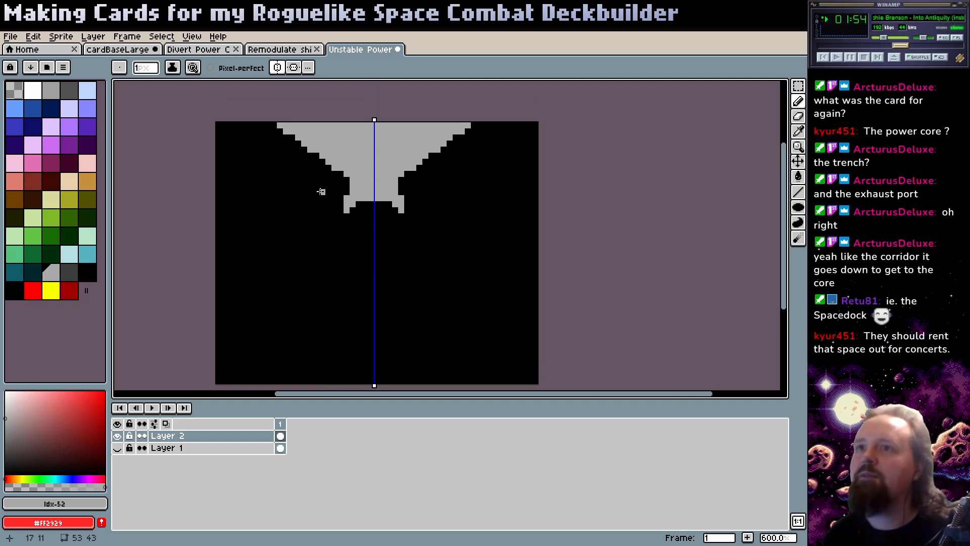
pyautogui.keyDown('alt'); pyautogui.click(274, 162); pyautogui.keyUp('alt')
pyautogui.moveTo(287, 133)
pyautogui.mouseDown()
pyautogui.moveTo(276, 125)
pyautogui.moveTo(297, 127)
pyautogui.moveTo(301, 145)
pyautogui.moveTo(300, 122)
pyautogui.moveTo(306, 151)
pyautogui.mouseUp()
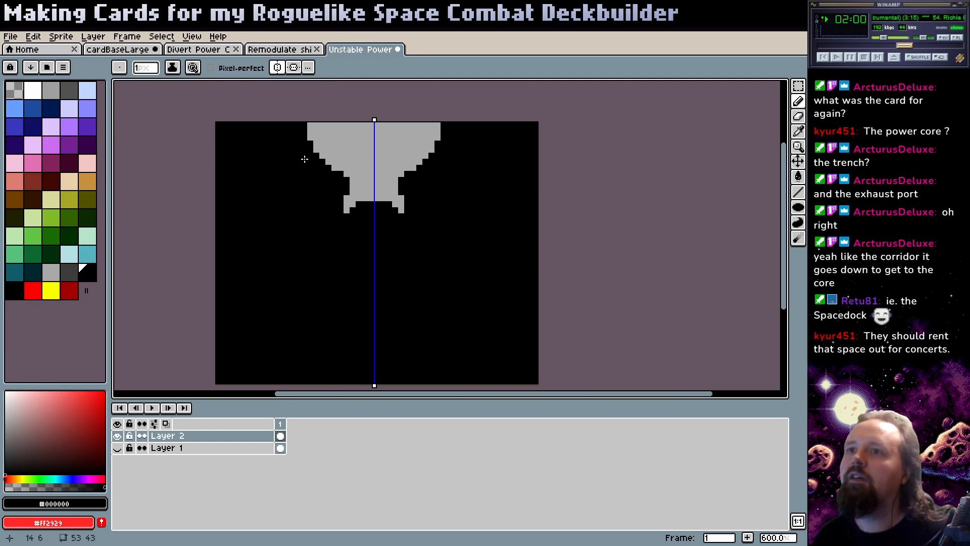
# - Draw a light grey pedestal at the canvas's bottom edge, flaring down from a narrow stem on the centre line
pyautogui.scroll(-2, 326, 262)
pyautogui.hscroll(-2, 303, 248)
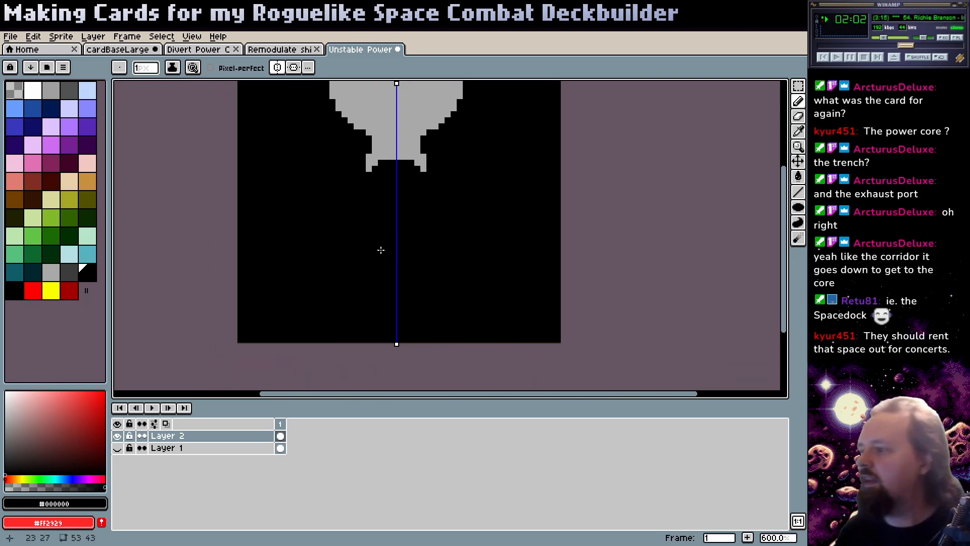
pyautogui.keyDown('alt'); pyautogui.click(404, 138); pyautogui.keyUp('alt')
pyautogui.scroll(1, 419, 253)
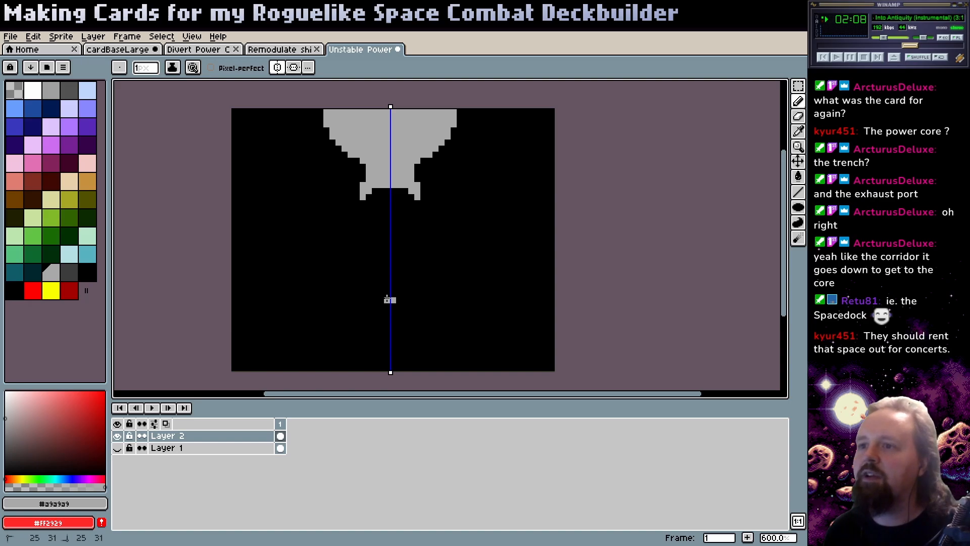
pyautogui.moveTo(390, 300)
pyautogui.mouseDown()
pyautogui.moveTo(363, 365)
pyautogui.moveTo(348, 366)
pyautogui.moveTo(363, 353)
pyautogui.moveTo(335, 372)
pyautogui.moveTo(391, 325)
pyautogui.moveTo(374, 361)
pyautogui.moveTo(403, 352)
pyautogui.moveTo(370, 365)
pyautogui.moveTo(415, 354)
pyautogui.moveTo(380, 371)
pyautogui.moveTo(403, 370)
pyautogui.mouseUp()
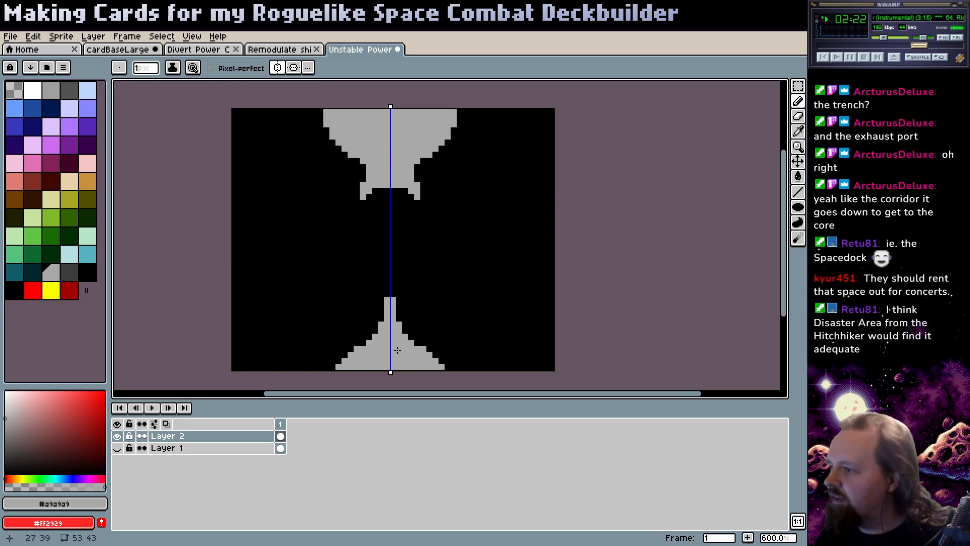
# - Draw a mirrored light blue ring about 8 pixels wide, centred between the upper funnel and the pedestal
pyautogui.moveTo(338, 240); pyautogui.dragTo(341, 253)
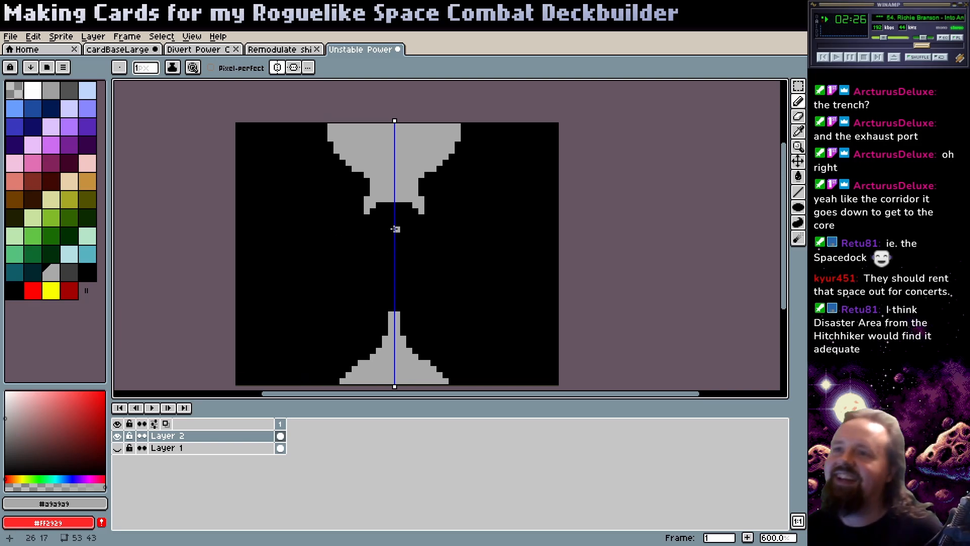
pyautogui.click(14, 108)
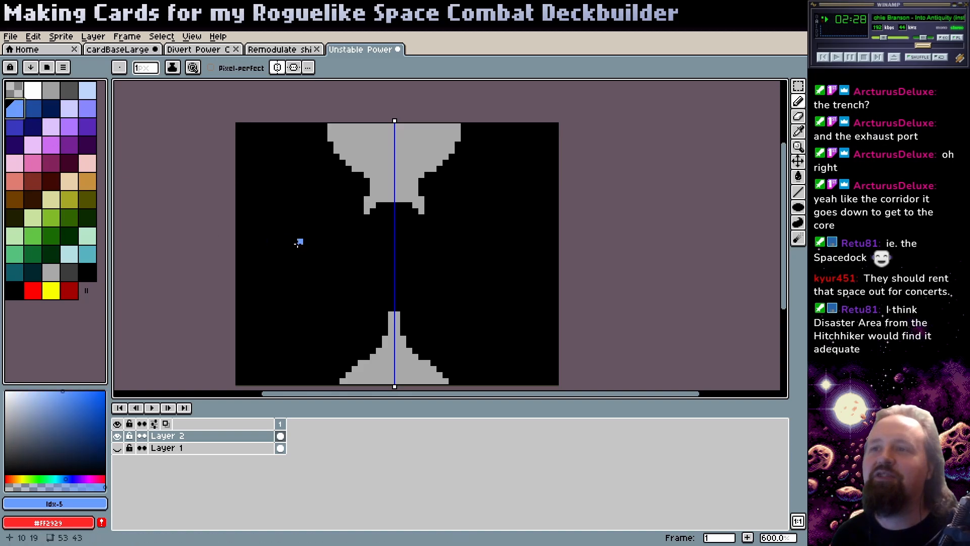
pyautogui.moveTo(389, 241)
pyautogui.mouseDown()
pyautogui.moveTo(373, 254)
pyautogui.moveTo(377, 270)
pyautogui.mouseUp()
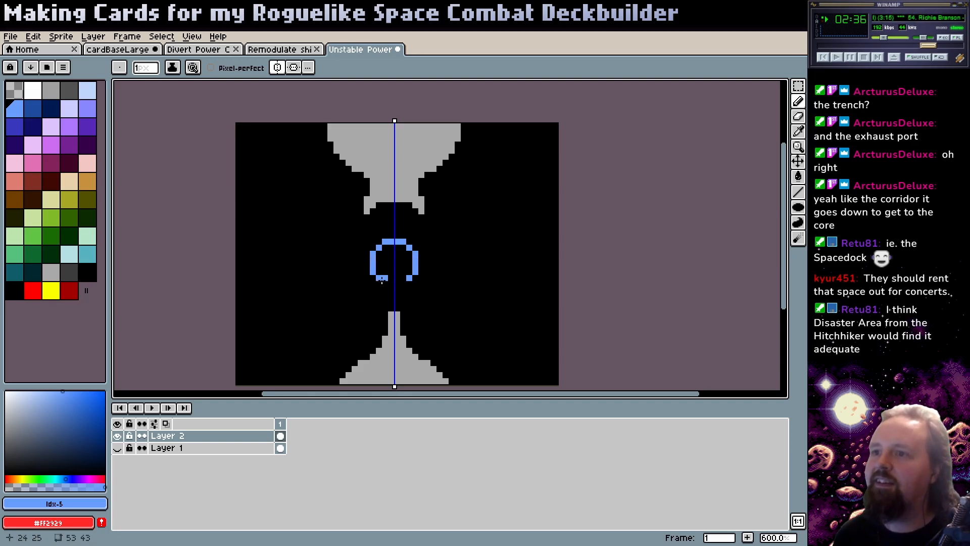
pyautogui.moveTo(385, 284); pyautogui.dragTo(394, 285)
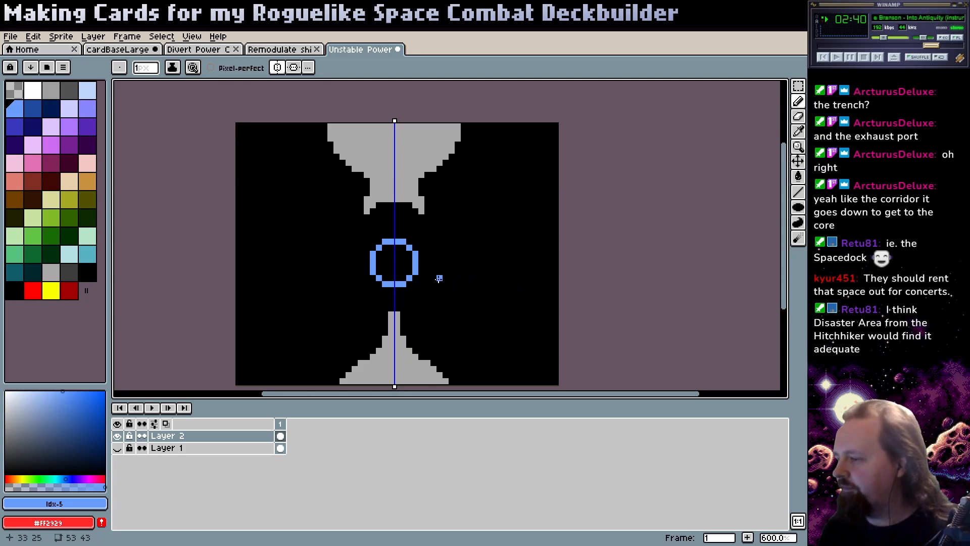
# - Mix a bright cyan-blue (hue 198, saturation 80, value 100) and draw a second ring just inside the blue one
pyautogui.hscroll(2, 439, 278)
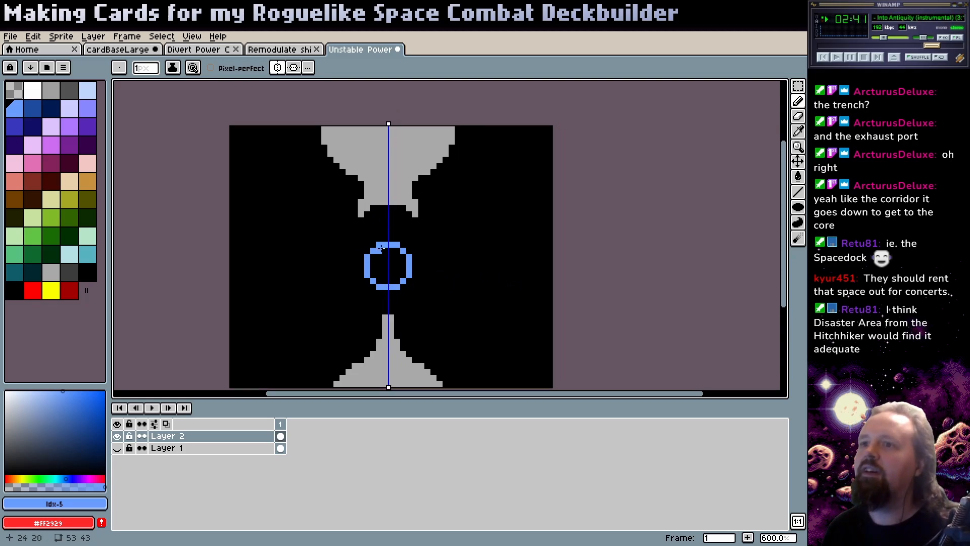
pyautogui.scroll(-2, 349, 232)
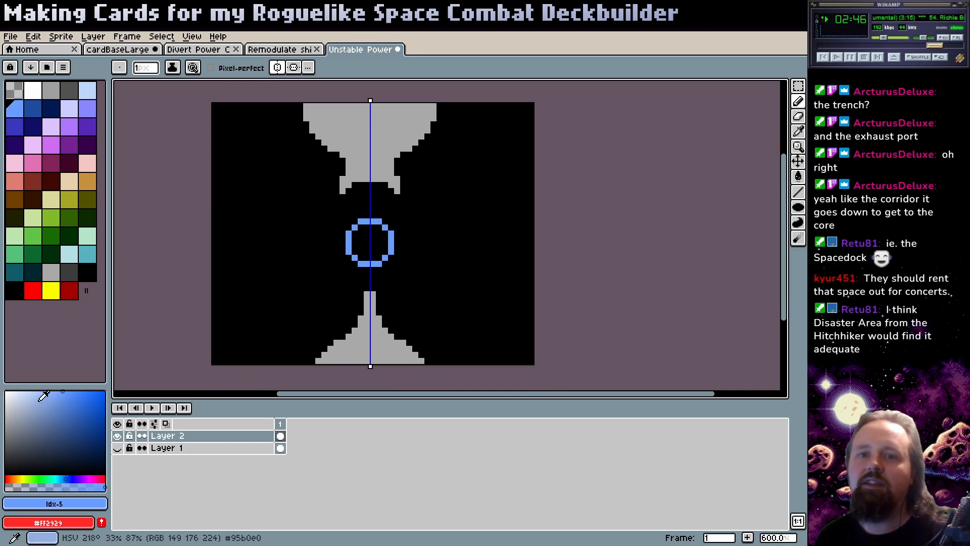
pyautogui.click(60, 479)
pyautogui.moveTo(50, 394); pyautogui.dragTo(90, 384)
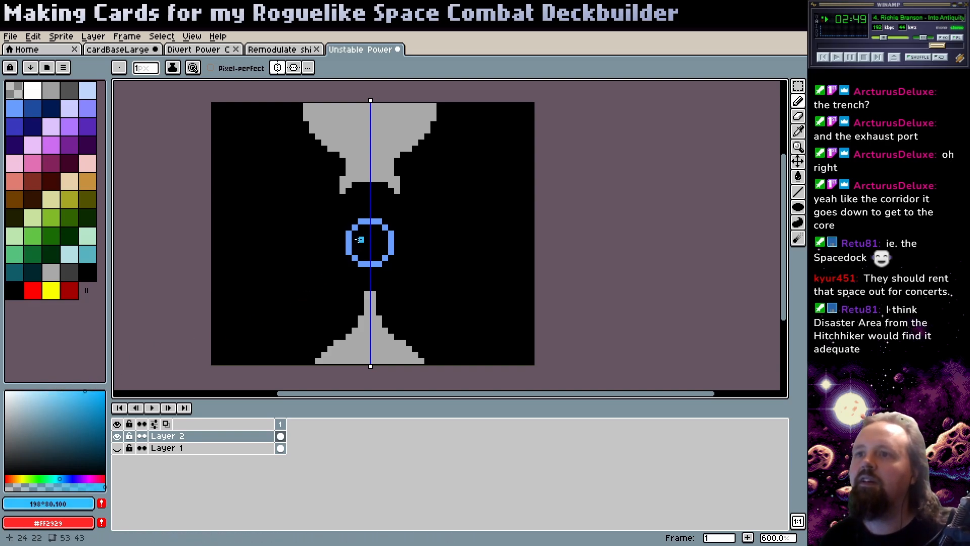
pyautogui.moveTo(354, 233)
pyautogui.mouseDown()
pyautogui.moveTo(366, 261)
pyautogui.moveTo(368, 228)
pyautogui.mouseUp()
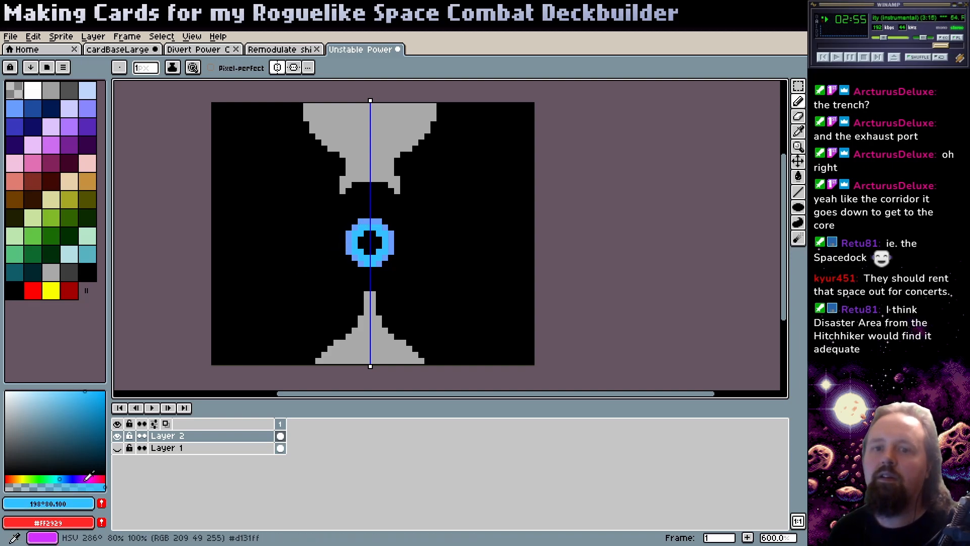
# - Lighten the colour to a pale blue-white (hue 198, saturation 9, value 100) and fill the orb's centre
pyautogui.moveTo(80, 412); pyautogui.dragTo(16, 385)
pyautogui.click(367, 240)
pyautogui.moveTo(361, 239); pyautogui.dragTo(366, 244)
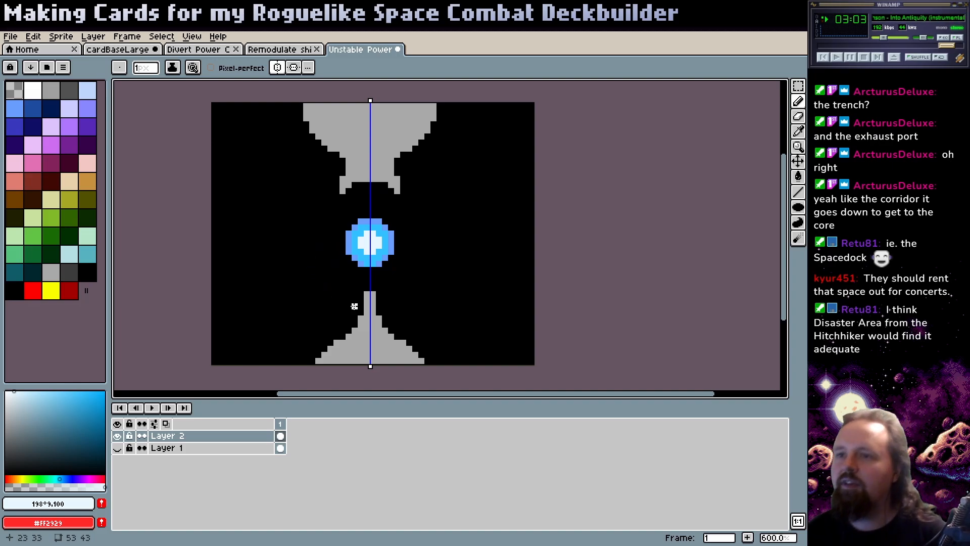
# - Choose the dark grey palette colour beside the light grey and turn off the mirror symmetry
pyautogui.keyDown('alt'); pyautogui.click(363, 337); pyautogui.keyUp('alt')
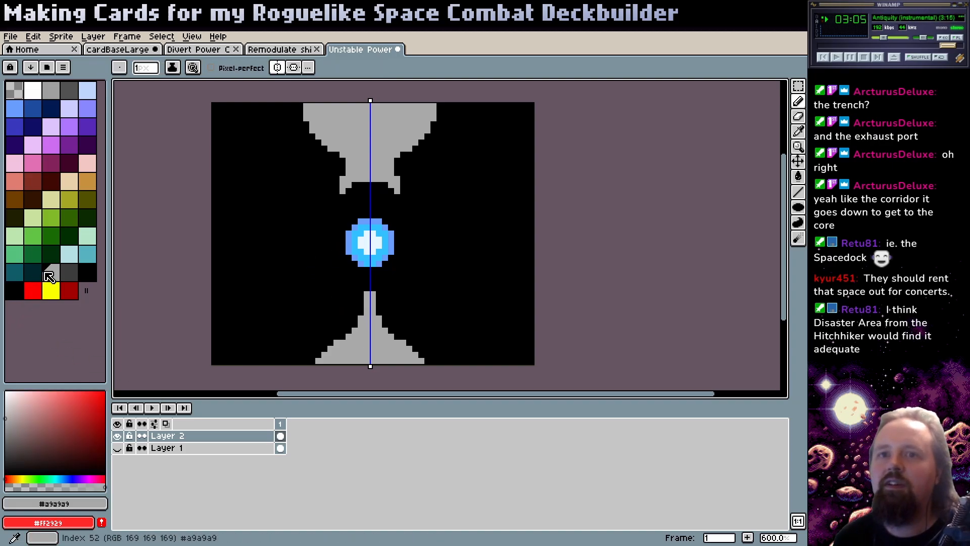
pyautogui.click(70, 275)
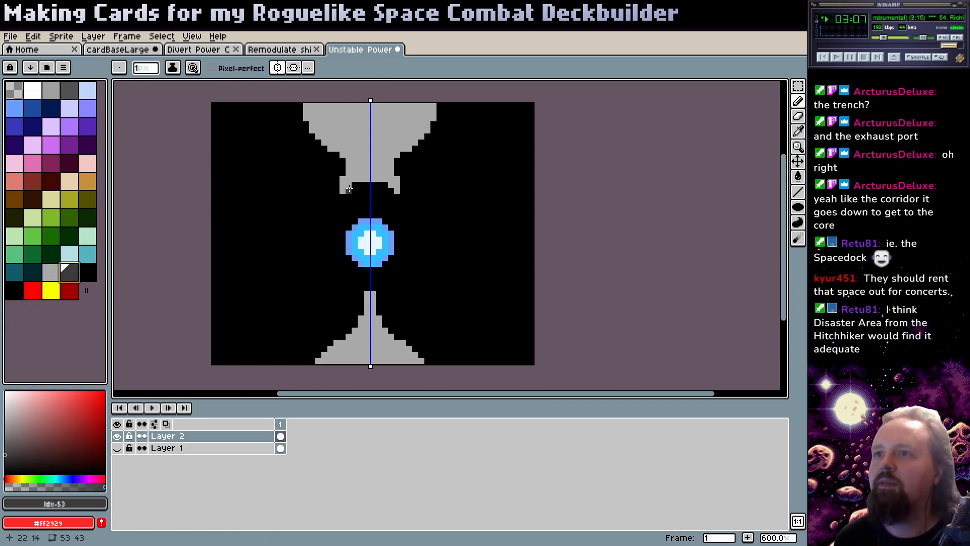
pyautogui.moveTo(347, 166); pyautogui.dragTo(339, 196)
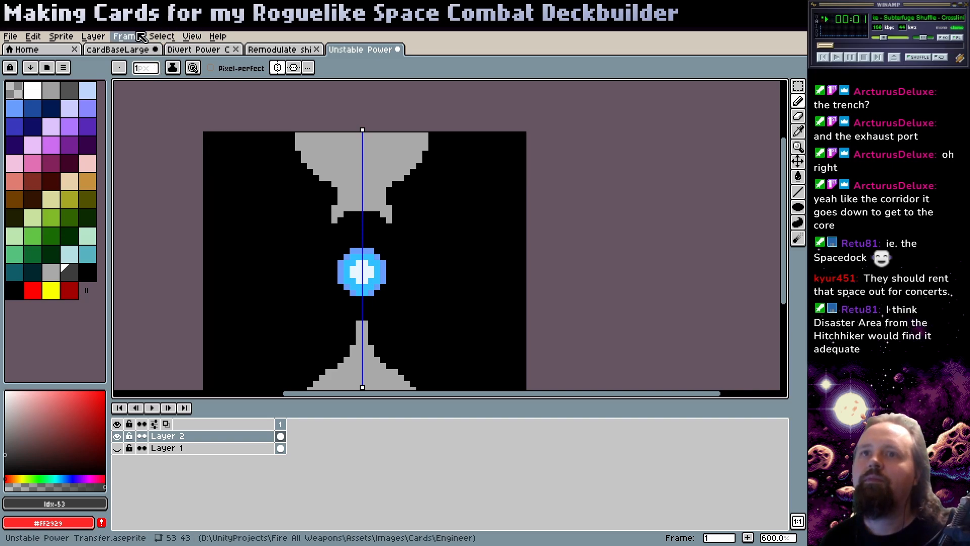
pyautogui.click(278, 67)
pyautogui.moveTo(345, 235); pyautogui.dragTo(318, 221)
pyautogui.moveTo(373, 196); pyautogui.dragTo(409, 160)
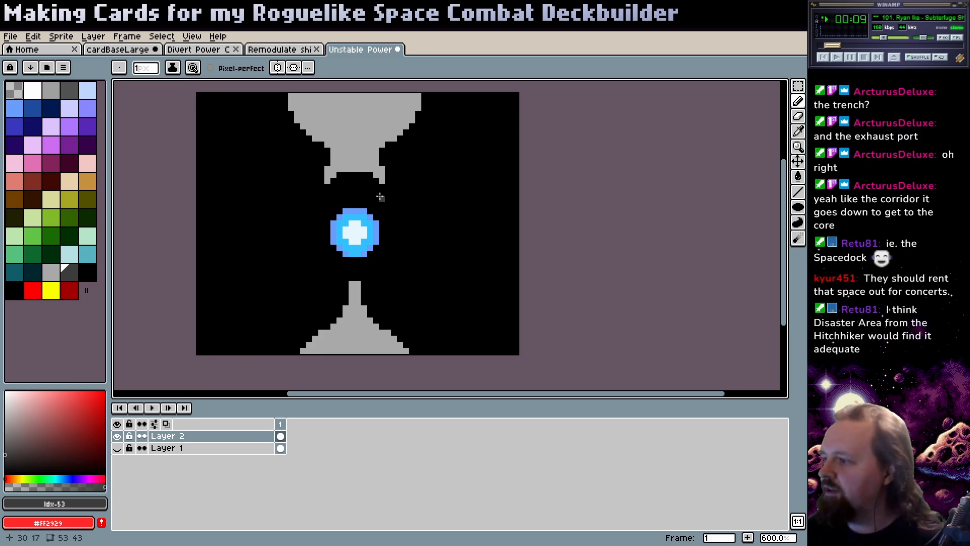
pyautogui.moveTo(366, 222); pyautogui.dragTo(392, 241)
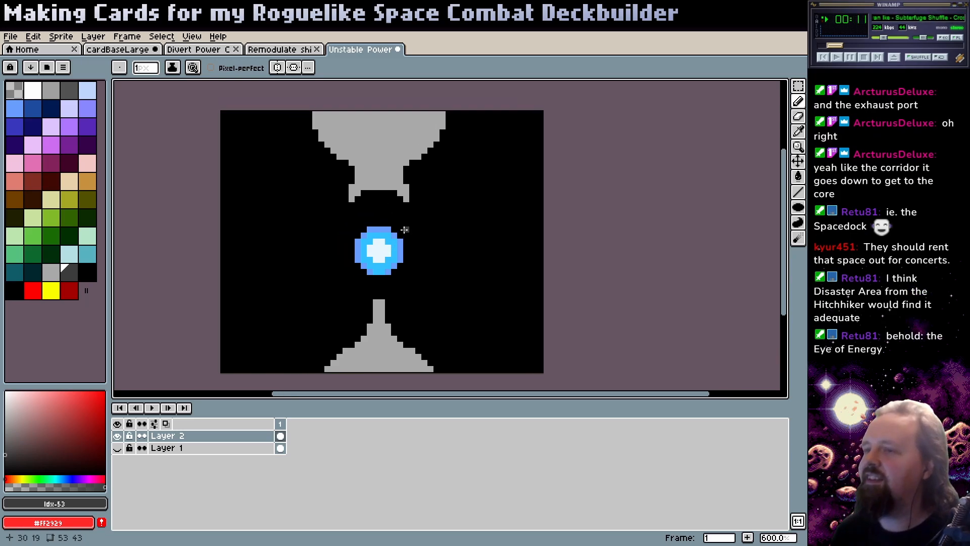
# - Shade the right slope of the upper grey funnel with a band of dark grey down to the neck
pyautogui.keyDown('alt'); pyautogui.click(377, 164); pyautogui.keyUp('alt')
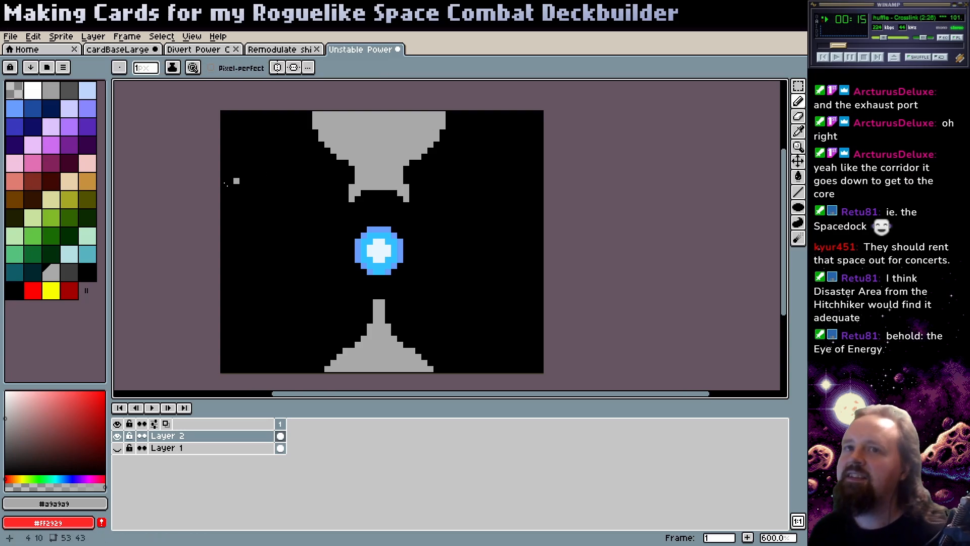
pyautogui.click(70, 273)
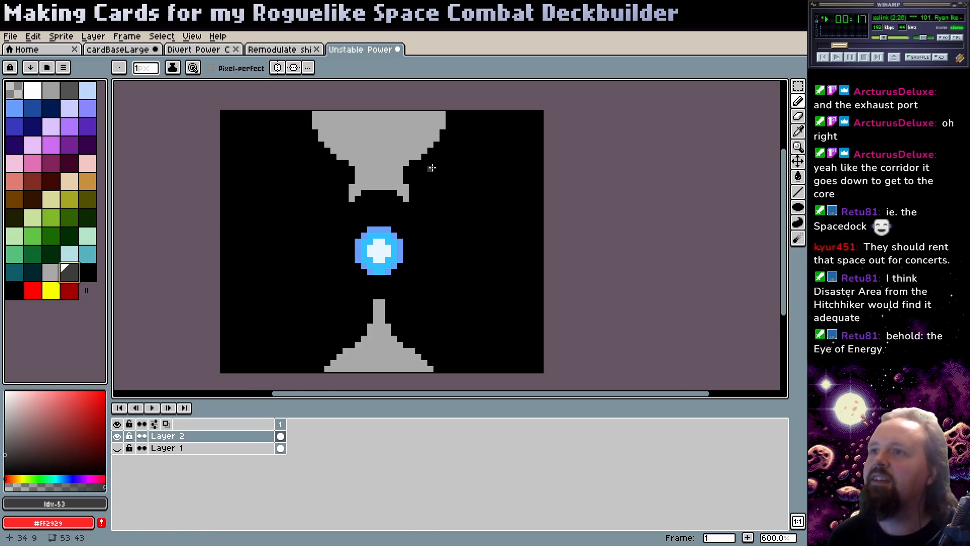
pyautogui.moveTo(406, 162)
pyautogui.mouseDown()
pyautogui.moveTo(440, 112)
pyautogui.moveTo(435, 138)
pyautogui.mouseUp()
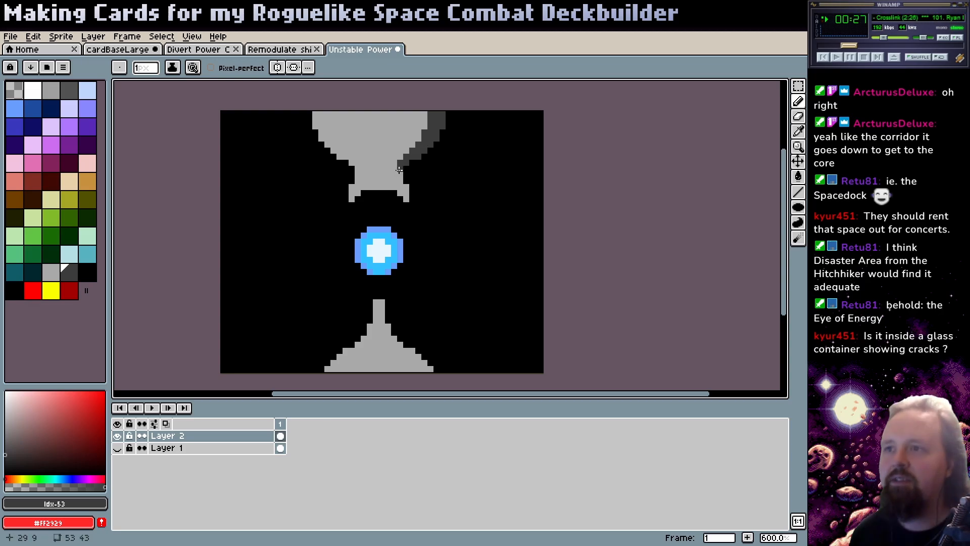
# - Mix a mid-dark grey (#606060) and fill a wide band on the upper funnel beside its dark right edge
pyautogui.keyDown('alt'); pyautogui.click(413, 149); pyautogui.keyUp('alt')
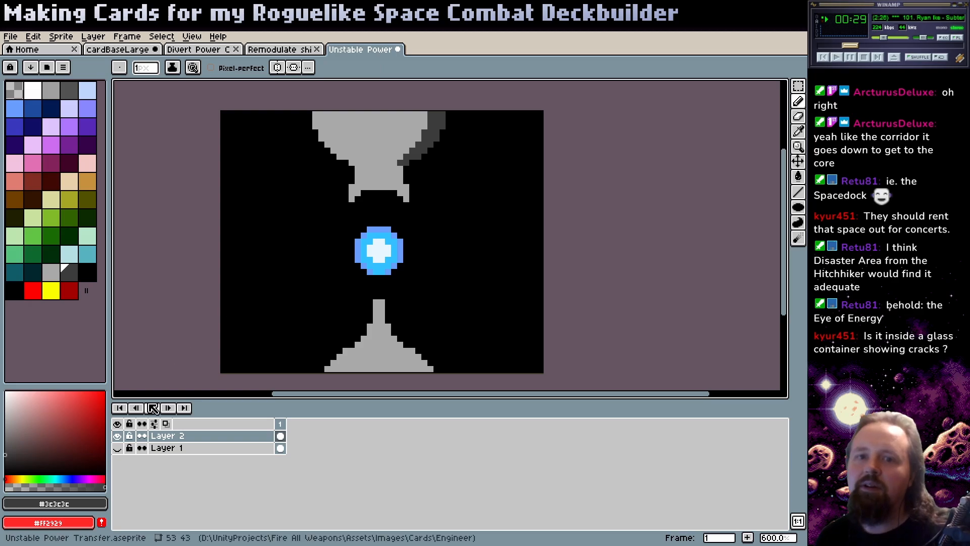
pyautogui.click(6, 442)
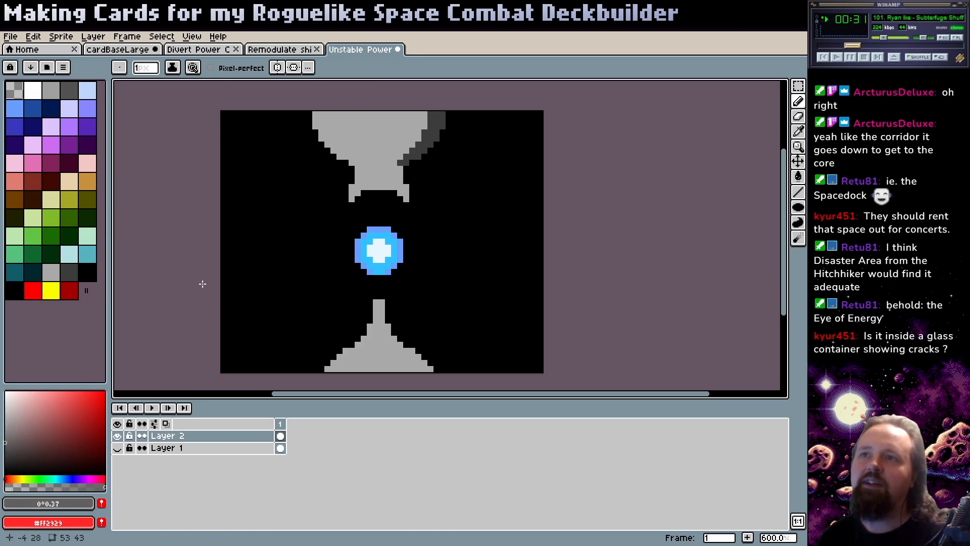
pyautogui.moveTo(381, 161)
pyautogui.mouseDown()
pyautogui.moveTo(394, 113)
pyautogui.moveTo(392, 137)
pyautogui.moveTo(386, 129)
pyautogui.mouseUp()
pyautogui.keyDown('alt'); pyautogui.click(386, 115); pyautogui.keyUp('alt')
pyautogui.keyDown('alt'); pyautogui.click(387, 134); pyautogui.keyUp('alt')
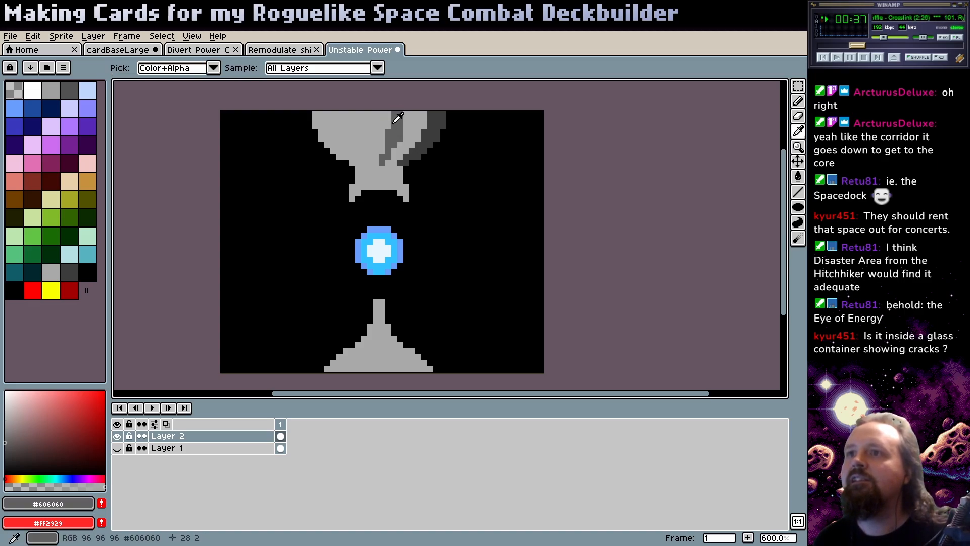
pyautogui.click(391, 162)
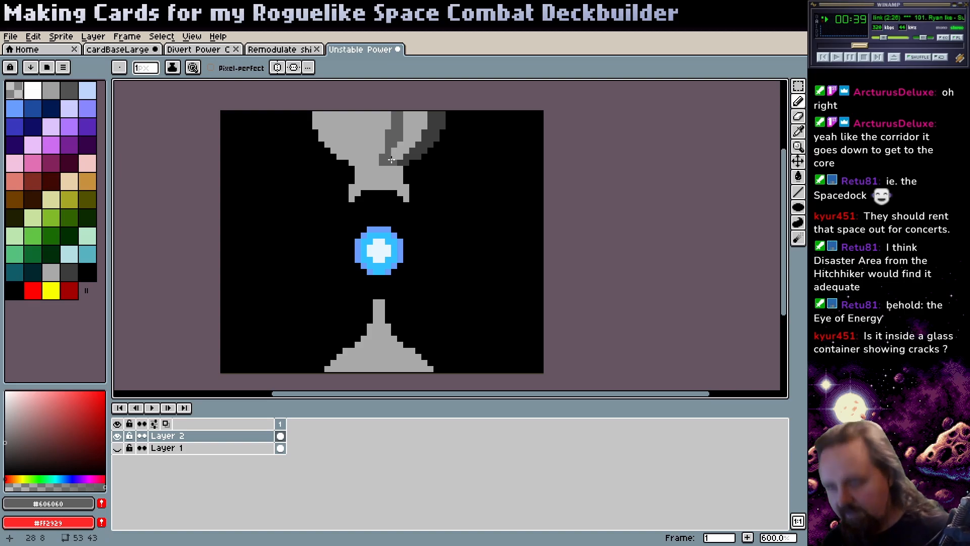
pyautogui.press('g')
pyautogui.click(410, 145)
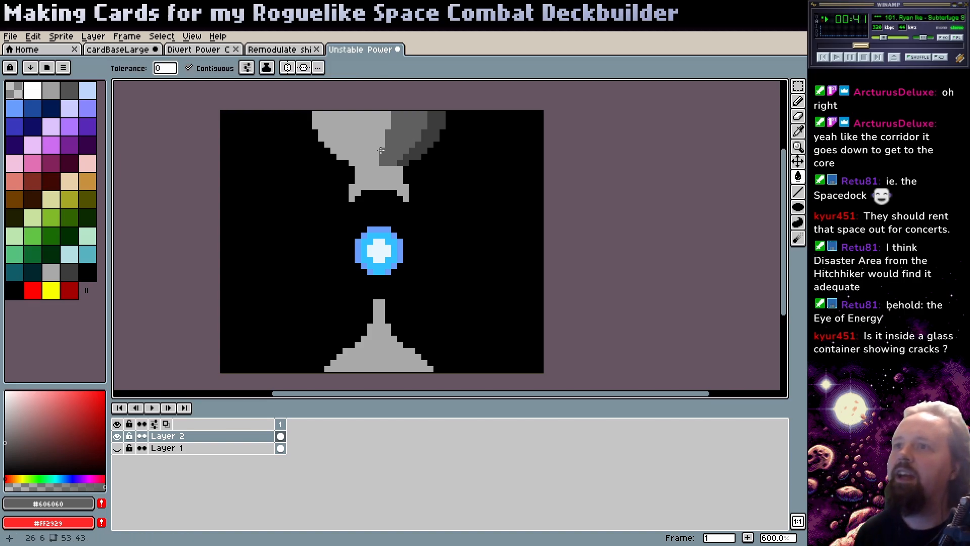
# - Mix a lighter grey (#807e7e), outline a band across the upper funnel's middle beside the #606060 shading, and fill it
pyautogui.click(13, 429)
pyautogui.click(7, 432)
pyautogui.click(370, 162)
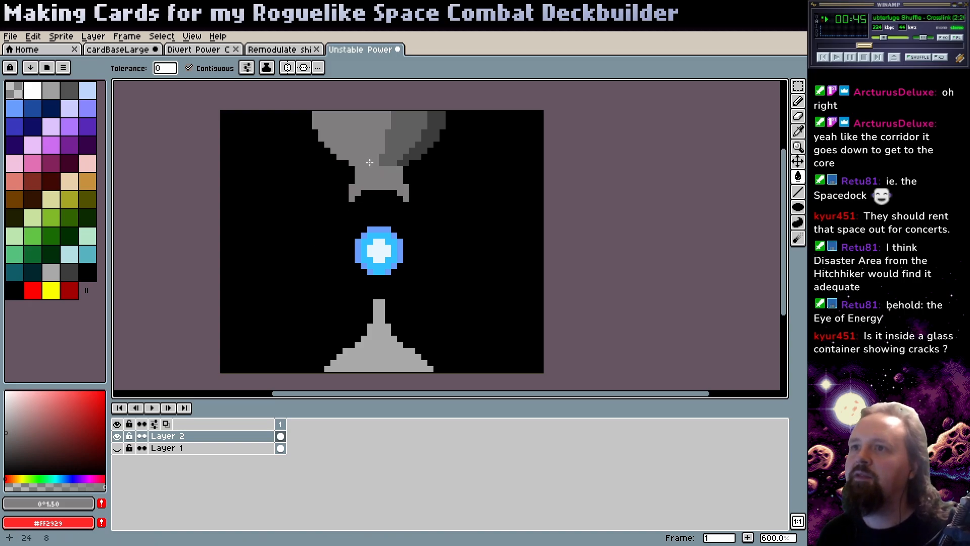
pyautogui.hotkey('ctrl', 'z')
pyautogui.press('b')
pyautogui.click(364, 160)
pyautogui.click(357, 150)
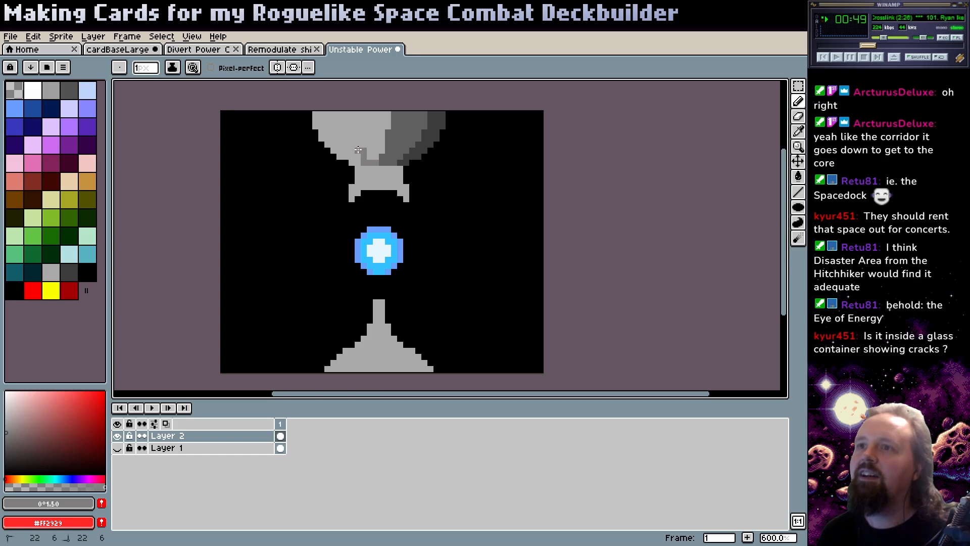
pyautogui.moveTo(358, 140); pyautogui.dragTo(353, 113)
pyautogui.press('g')
pyautogui.click(368, 122)
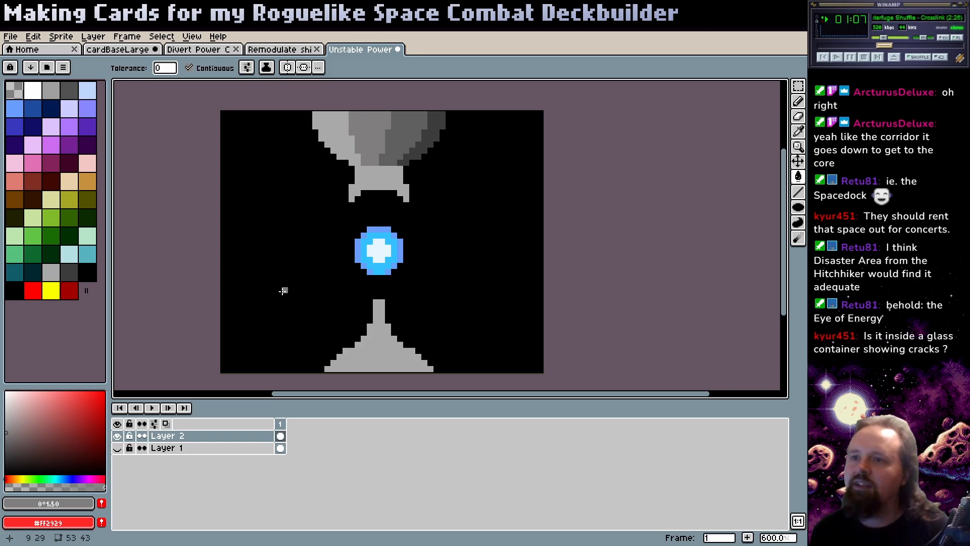
# - Sample the funnel's darkest grey (#3c3c3c) and shade the right slope of the lower cone with it
pyautogui.keyDown('alt'); pyautogui.rightClick(429, 130); pyautogui.keyUp('alt')
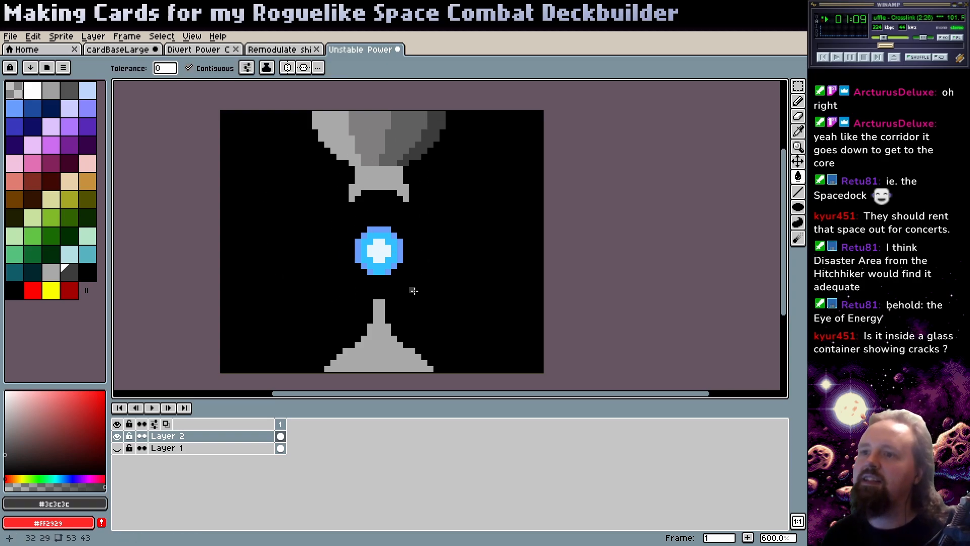
pyautogui.click(394, 344)
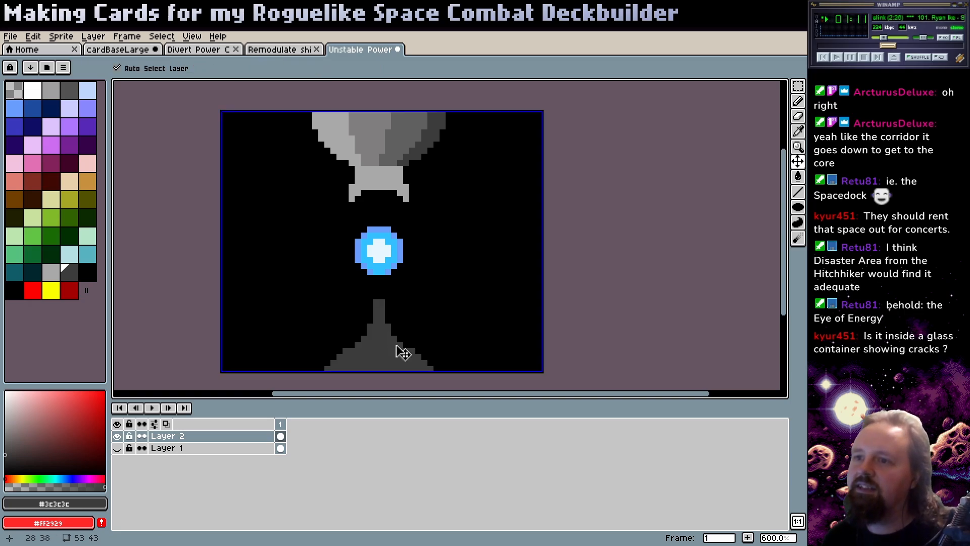
pyautogui.hotkey('ctrl', 'z')
pyautogui.press('b')
pyautogui.moveTo(397, 346)
pyautogui.mouseDown()
pyautogui.moveTo(410, 366)
pyautogui.moveTo(414, 352)
pyautogui.moveTo(423, 362)
pyautogui.mouseUp()
pyautogui.click(427, 368)
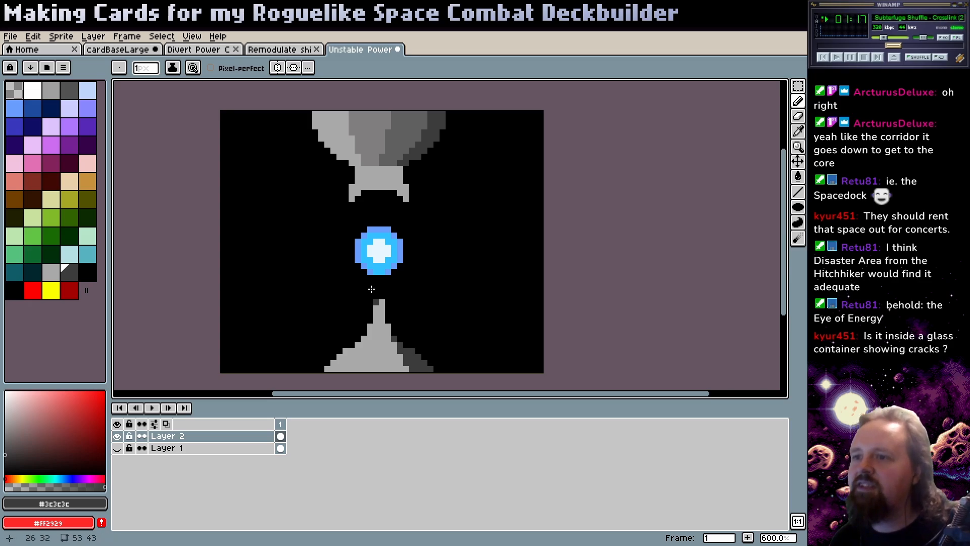
# - Shade the lower cone with a #606060 band beside its dark right edge and a #807e7e band through its middle
pyautogui.keyDown('alt'); pyautogui.click(403, 147); pyautogui.keyUp('alt')
pyautogui.click(385, 337)
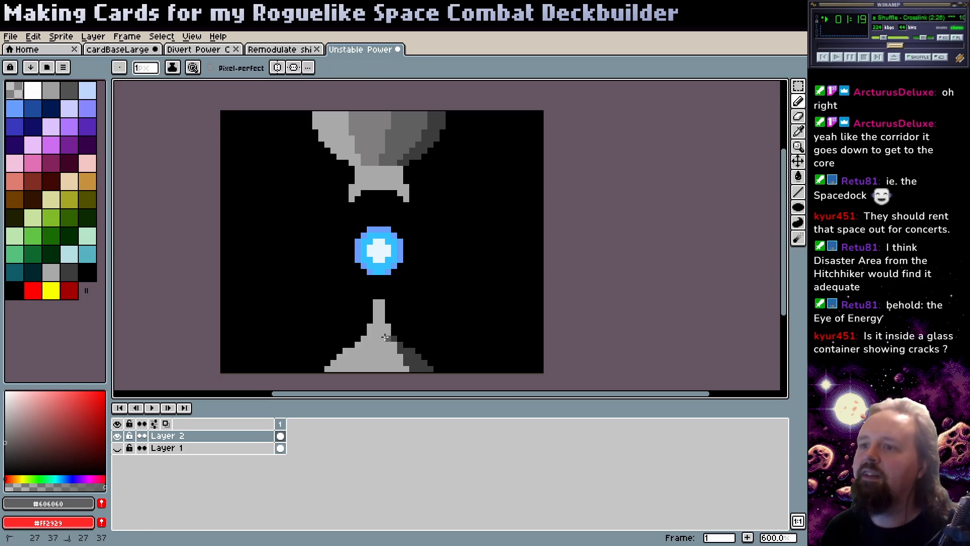
pyautogui.moveTo(381, 348)
pyautogui.mouseDown()
pyautogui.moveTo(387, 362)
pyautogui.moveTo(390, 347)
pyautogui.moveTo(392, 368)
pyautogui.moveTo(399, 358)
pyautogui.mouseUp()
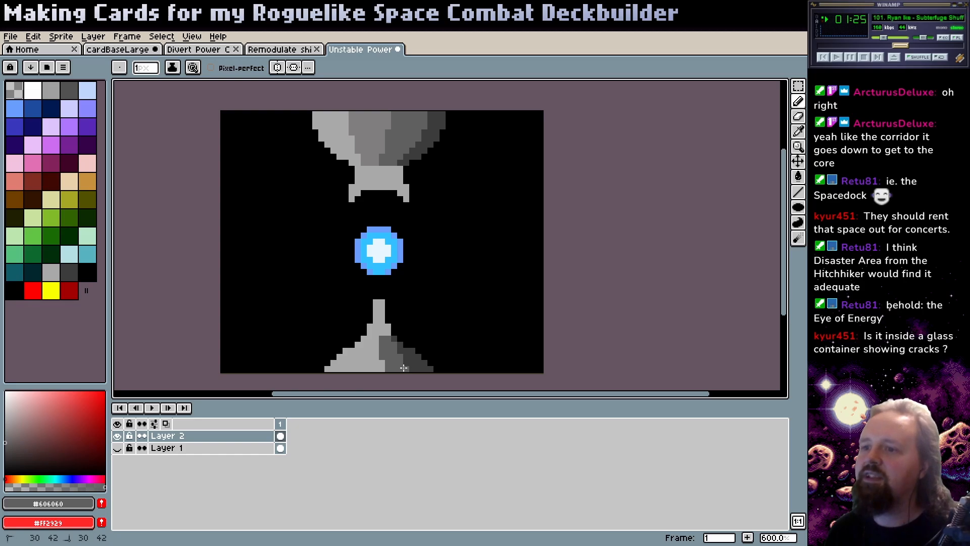
pyautogui.keyDown('alt'); pyautogui.click(378, 116); pyautogui.keyUp('alt')
pyautogui.moveTo(399, 339); pyautogui.dragTo(374, 350)
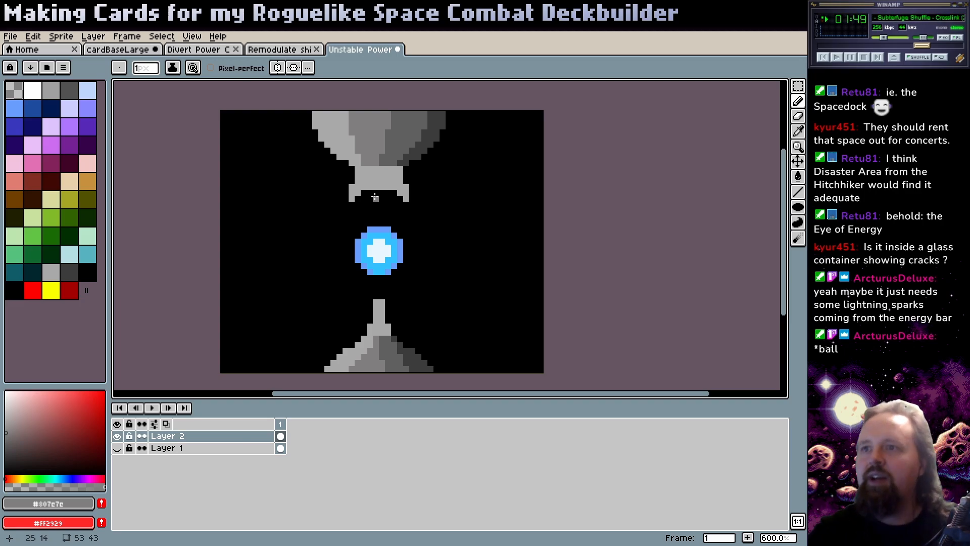
# - Sample the orb's outer blue (#699efc) and add a second animation frame copied from the first
pyautogui.keyDown('alt'); pyautogui.click(387, 273); pyautogui.keyUp('alt')
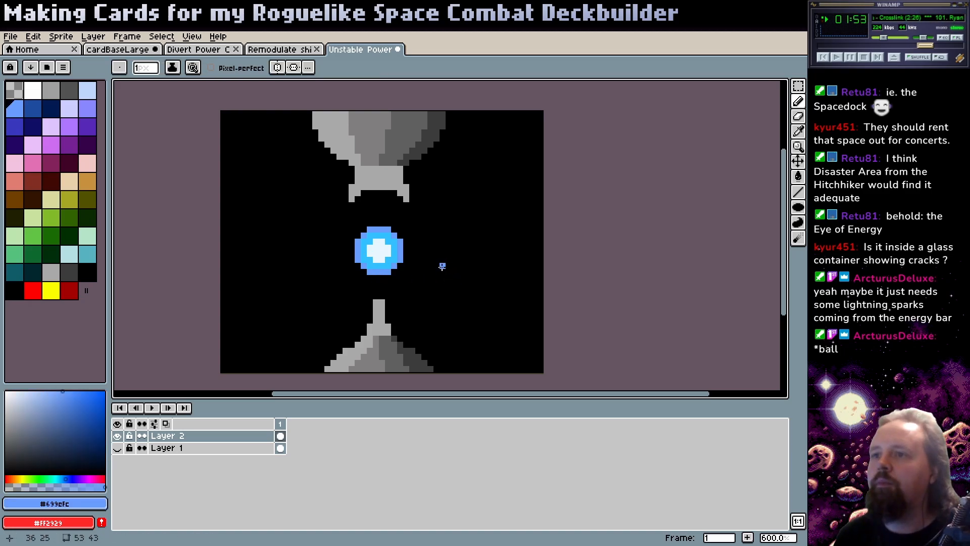
pyautogui.scroll(-1, 445, 268)
pyautogui.hscroll(-1, 445, 267)
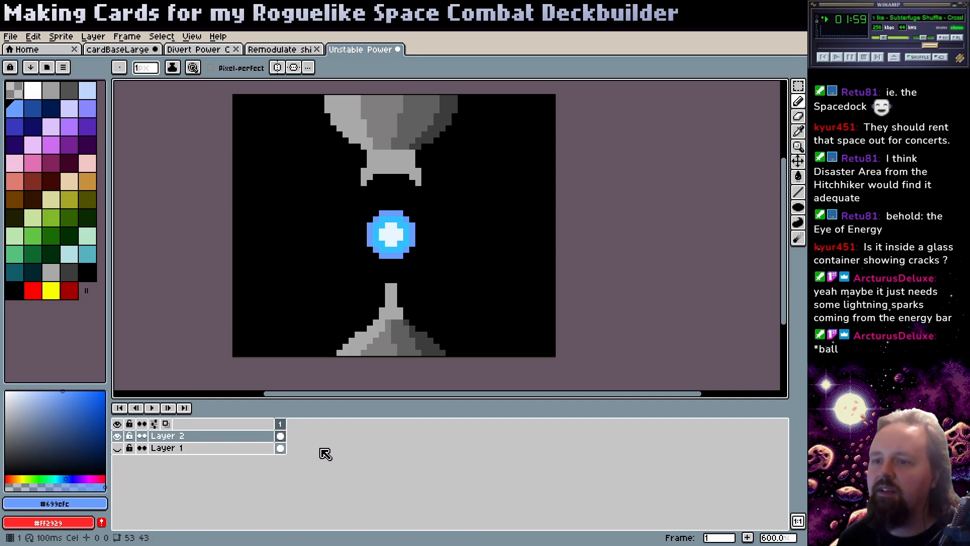
pyautogui.hotkey('alt', 'n')
# - In frame 2, enlarge the orb's outer blue ring by one pixel on all four sides
pyautogui.keyDown('alt'); pyautogui.click(380, 212); pyautogui.keyUp('alt')
pyautogui.keyDown('alt'); pyautogui.click(376, 217); pyautogui.keyUp('alt')
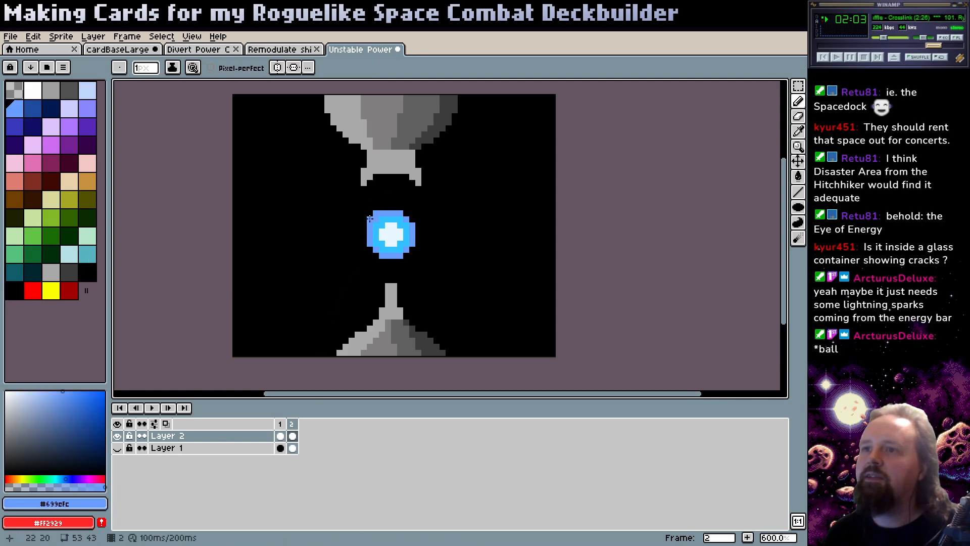
pyautogui.click(364, 225)
pyautogui.click(364, 241)
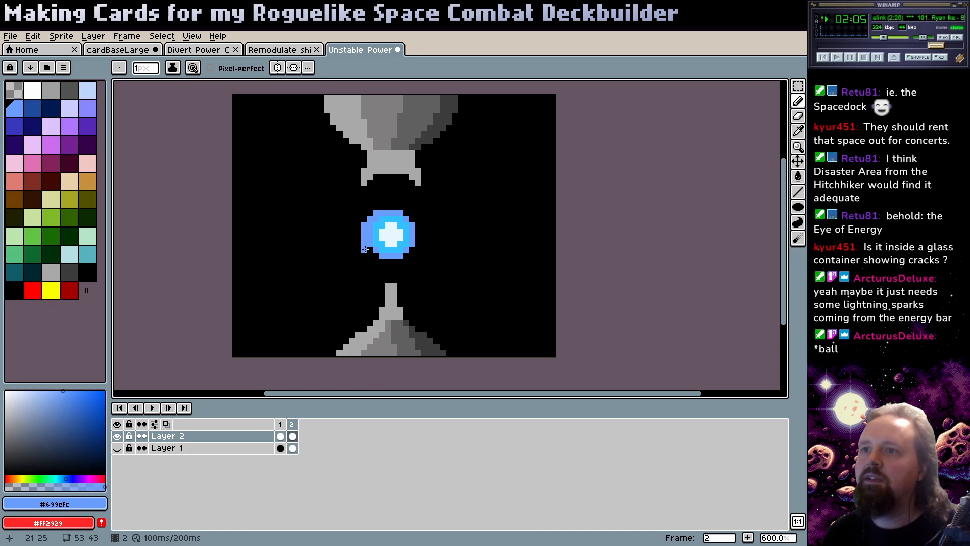
pyautogui.click(373, 253)
pyautogui.moveTo(388, 261)
pyautogui.mouseDown()
pyautogui.moveTo(407, 258)
pyautogui.moveTo(416, 227)
pyautogui.mouseUp()
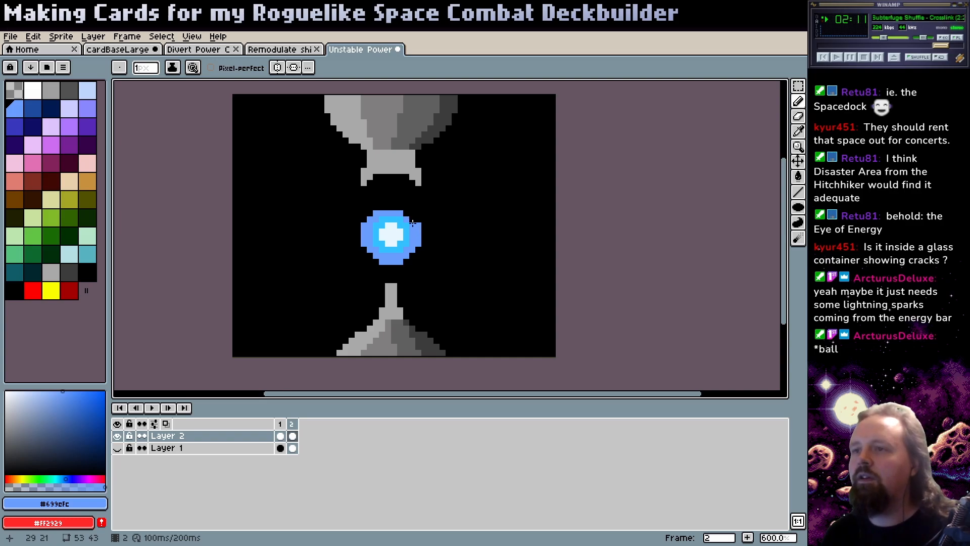
pyautogui.scroll(3, 412, 224)
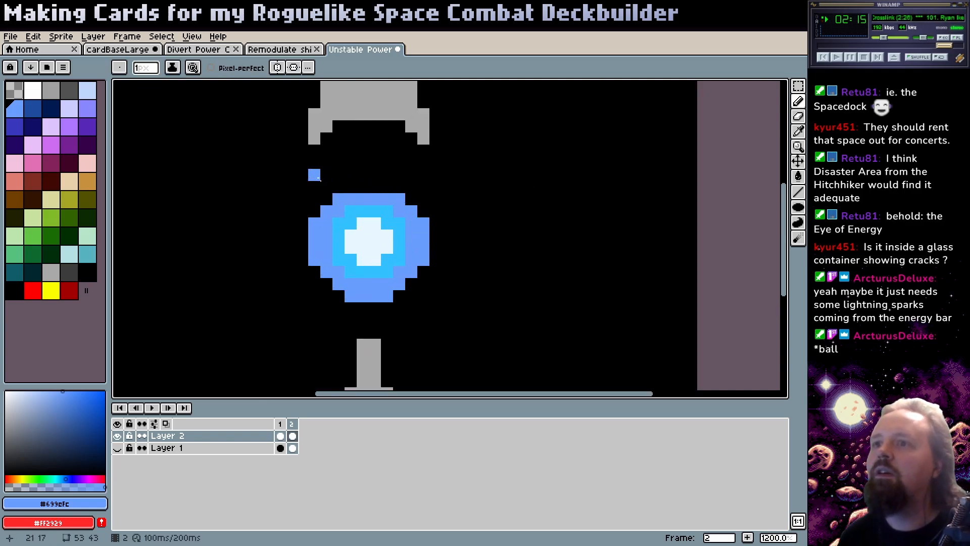
pyautogui.moveTo(351, 187)
pyautogui.mouseDown()
pyautogui.moveTo(387, 186)
pyautogui.moveTo(364, 200)
pyautogui.moveTo(375, 199)
pyautogui.mouseUp()
# - Sample the orb's bright cyan (#31c0ff) and extend the inner ring outward by one pixel on each side in frame 2
pyautogui.keyDown('alt'); pyautogui.click(372, 208); pyautogui.keyUp('alt')
pyautogui.moveTo(332, 233); pyautogui.dragTo(332, 234)
pyautogui.click(326, 247)
pyautogui.click(375, 284)
pyautogui.click(399, 258)
pyautogui.click(411, 247)
pyautogui.click(362, 236)
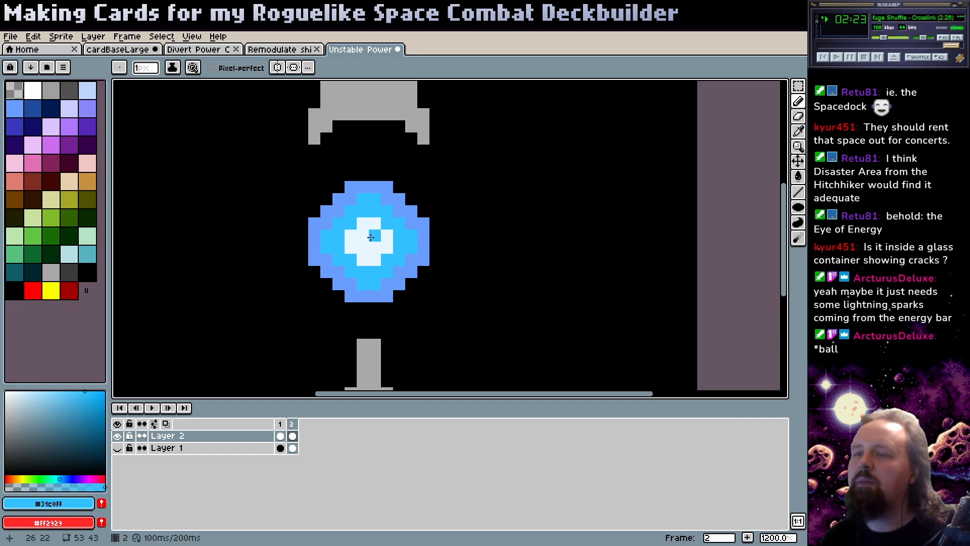
# - Sample the pale blue-white (#e8f8ff) and enlarge the orb's core upward, to the right and downward in frame 2
pyautogui.keyDown('alt'); pyautogui.click(371, 237); pyautogui.keyUp('alt')
pyautogui.click(379, 209)
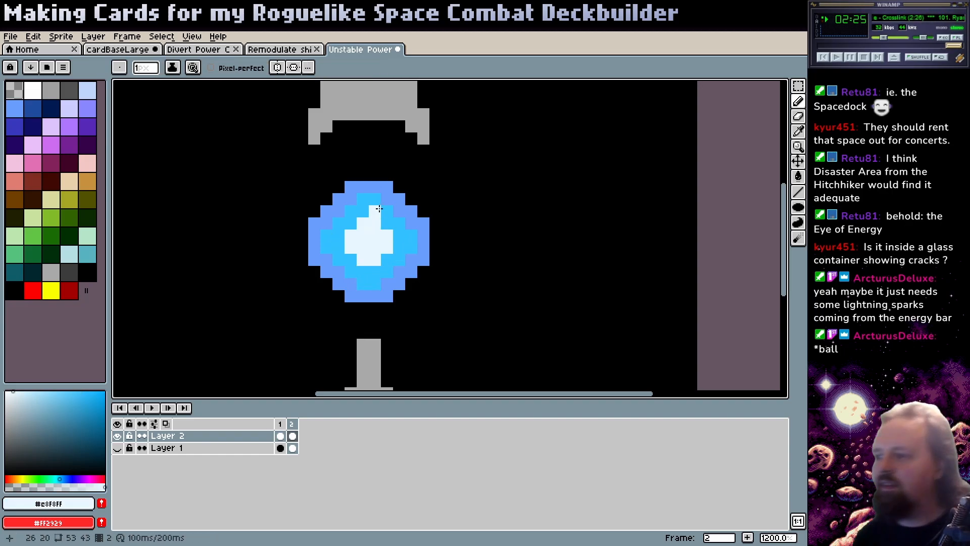
pyautogui.click(387, 223)
pyautogui.click(399, 235)
pyautogui.click(399, 247)
pyautogui.click(387, 259)
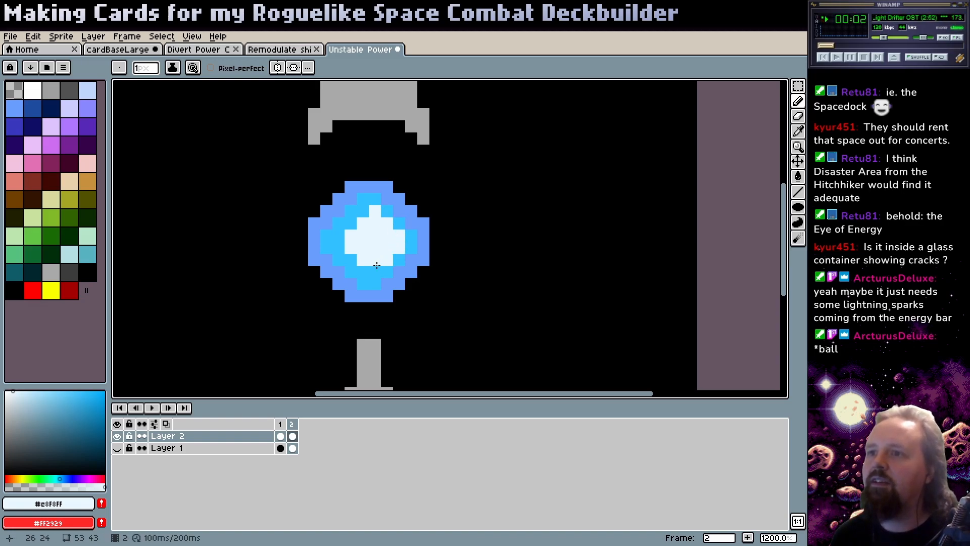
# - Go back to Layer 2 in frame 1 with the rectangular marquee tool and the whole sprite in view
pyautogui.press('z')
pyautogui.scroll(-3, 427, 244)
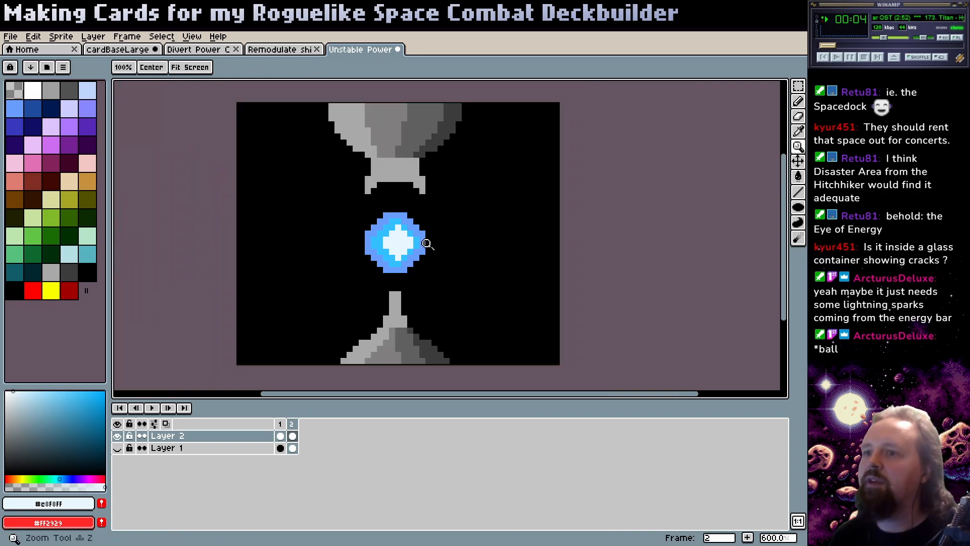
pyautogui.scroll(-1, 427, 244)
pyautogui.press('m')
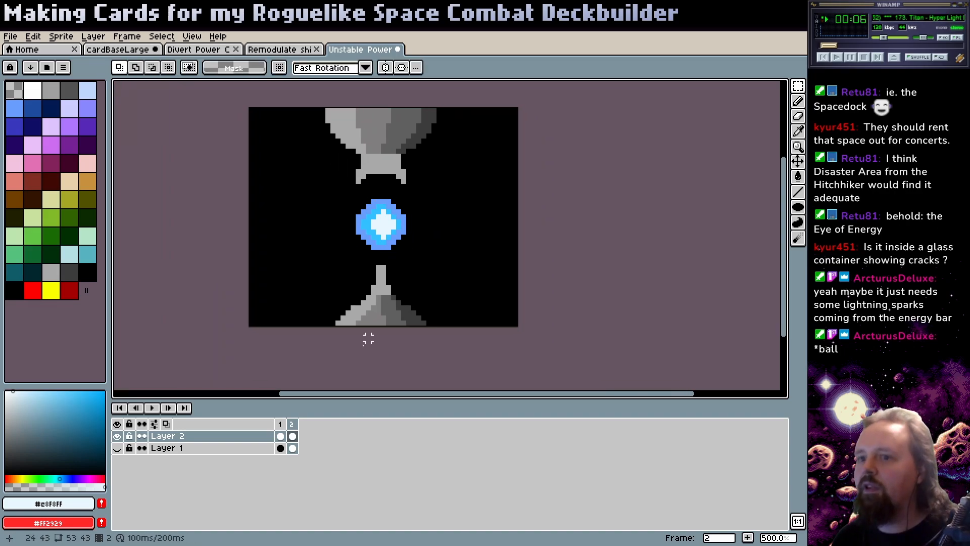
pyautogui.click(281, 436)
pyautogui.moveTo(428, 258); pyautogui.dragTo(379, 197)
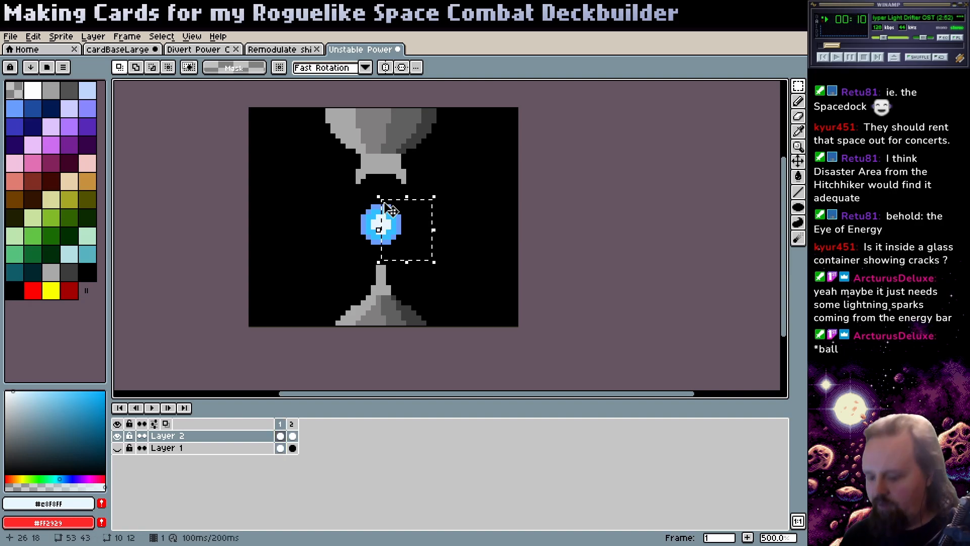
pyautogui.moveTo(379, 230); pyautogui.dragTo(429, 230)
pyautogui.click(457, 217)
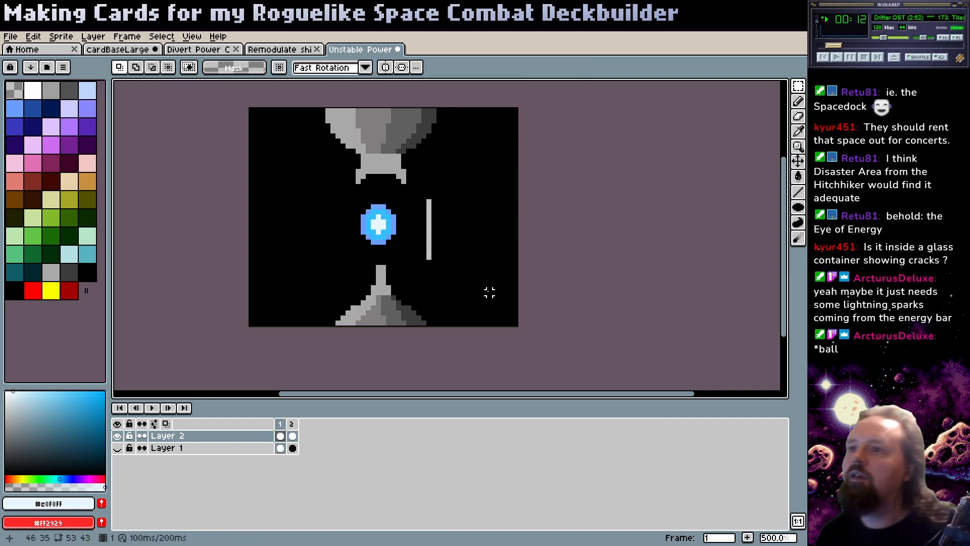
pyautogui.moveTo(534, 348); pyautogui.dragTo(383, 95)
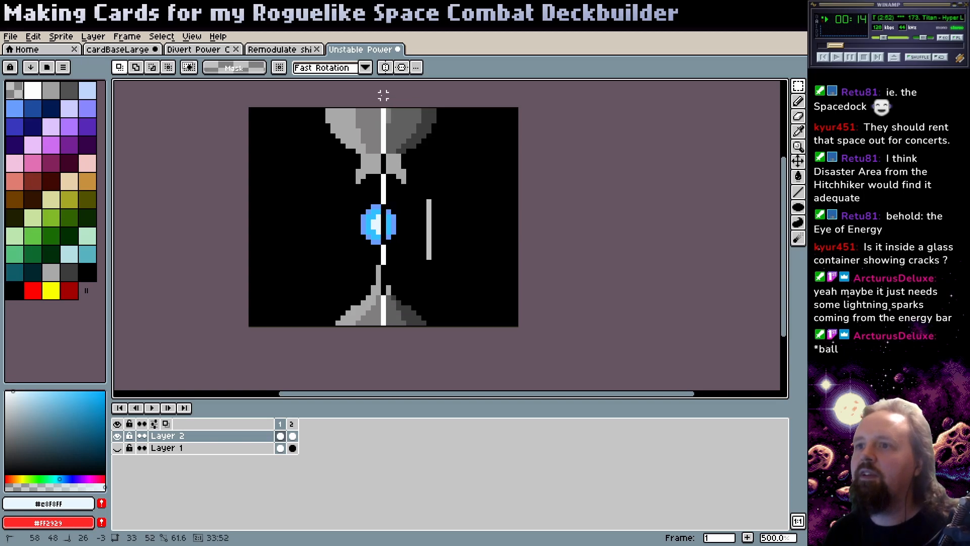
pyautogui.hotkey('ctrl', 'z')
pyautogui.hotkey('ctrl', 'z')
pyautogui.hotkey('ctrl', 'z')
pyautogui.hotkey('ctrl', 'z')
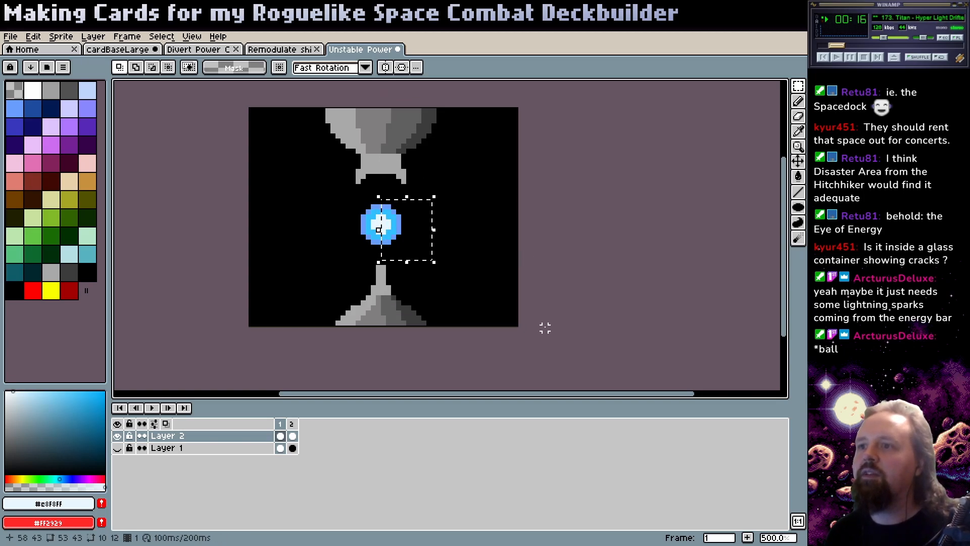
# - Shift the right half of frame 1 one pixel left to narrow the artwork, and fill the leftover edge strip with black
pyautogui.moveTo(530, 357); pyautogui.dragTo(379, 96)
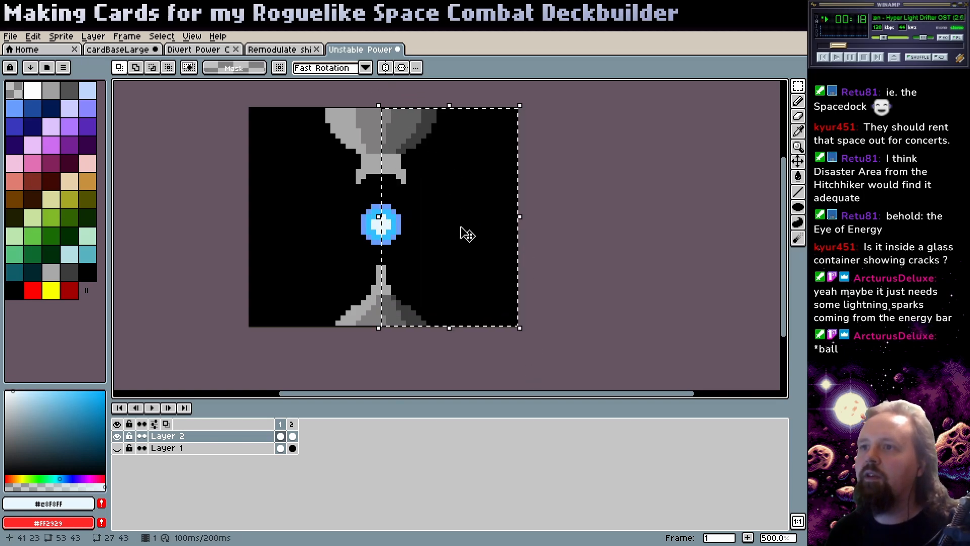
pyautogui.press('Left')
pyautogui.click(602, 245)
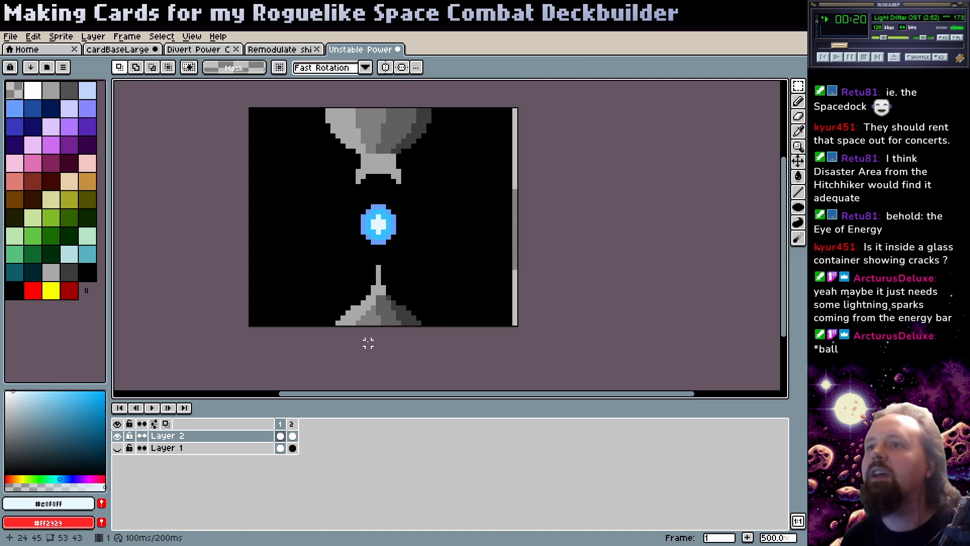
pyautogui.keyDown('alt'); pyautogui.click(463, 251); pyautogui.keyUp('alt')
pyautogui.press('g')
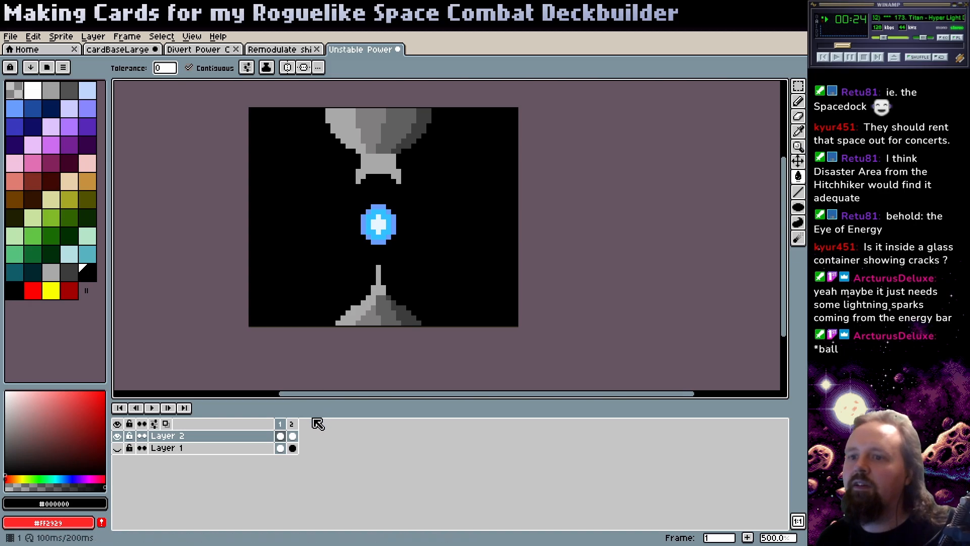
# - In frame 2, select the right half of the artwork at full height and shift it one pixel left
pyautogui.click(292, 424)
pyautogui.press('b')
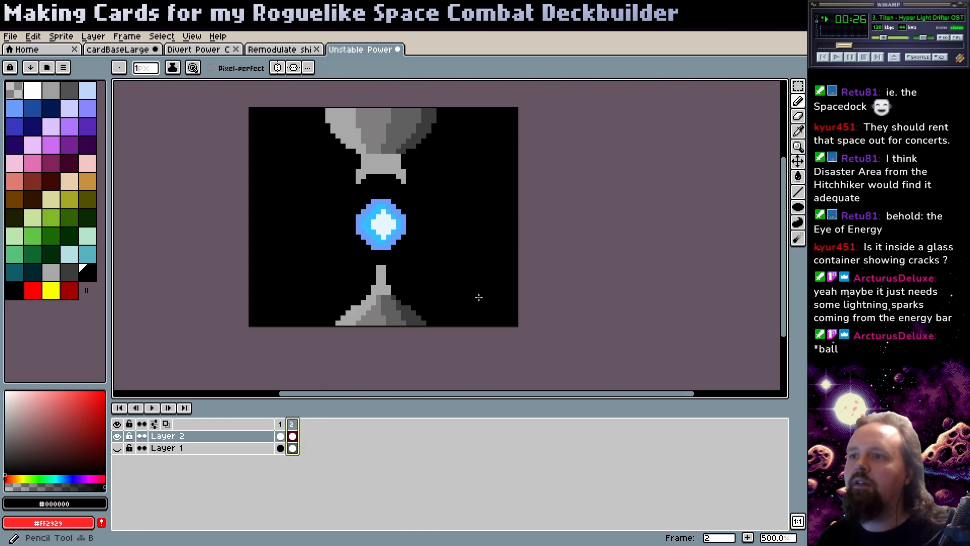
pyautogui.press('m')
pyautogui.moveTo(529, 327); pyautogui.dragTo(383, 161)
pyautogui.press('Left')
pyautogui.press('Left')
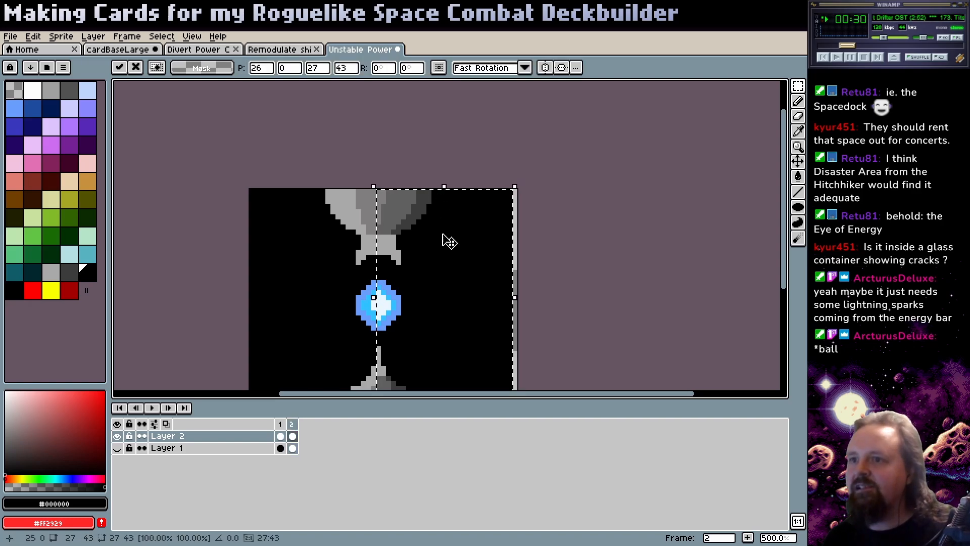
# - Sample the pale blue-white (#e8f8ff) and extend the orb's core to the left in frame 2 to even out its shape
pyautogui.press('b')
pyautogui.scroll(4, 357, 317)
pyautogui.keyDown('alt'); pyautogui.click(394, 270); pyautogui.keyUp('alt')
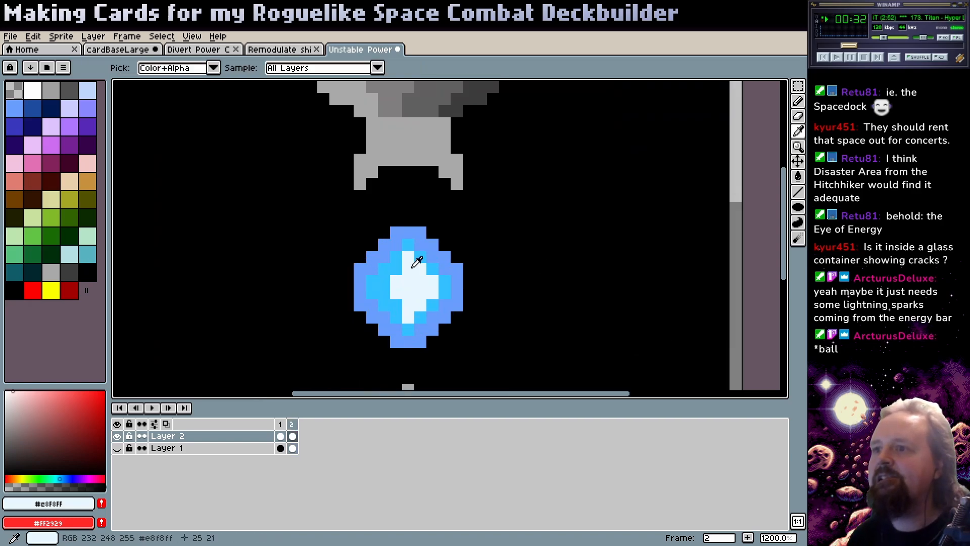
pyautogui.moveTo(394, 269); pyautogui.dragTo(384, 281)
pyautogui.click(396, 305)
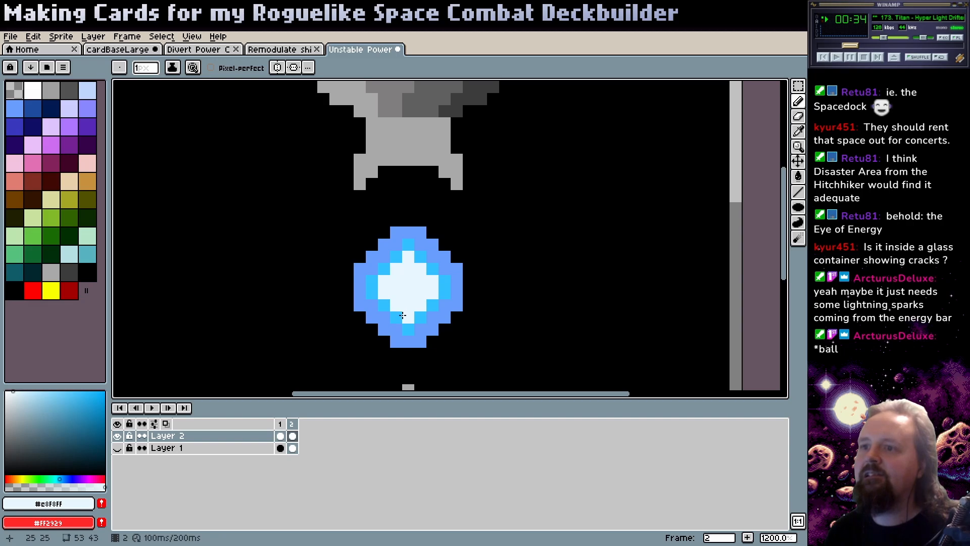
# - Sample the bright cyan (#31c0ff) and thicken the ring around the orb's white core in frame 2
pyautogui.keyDown('alt'); pyautogui.click(397, 325); pyautogui.keyUp('alt')
pyautogui.moveTo(396, 324)
pyautogui.mouseDown()
pyautogui.moveTo(371, 305)
pyautogui.moveTo(370, 265)
pyautogui.mouseUp()
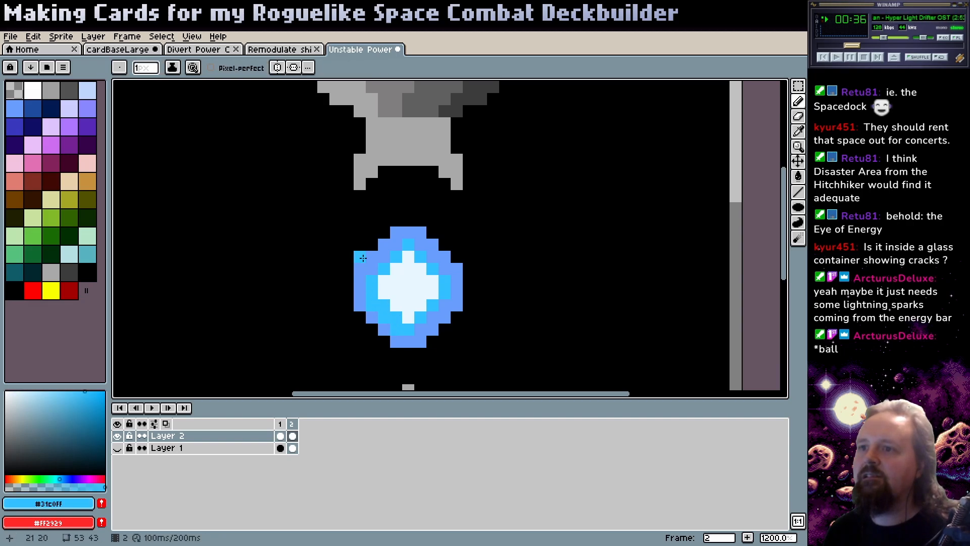
pyautogui.click(396, 245)
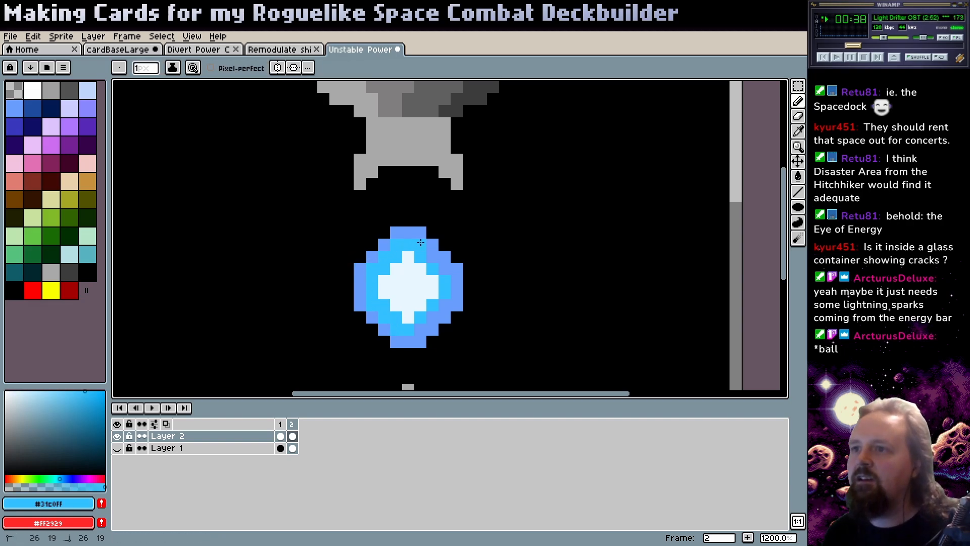
pyautogui.click(438, 264)
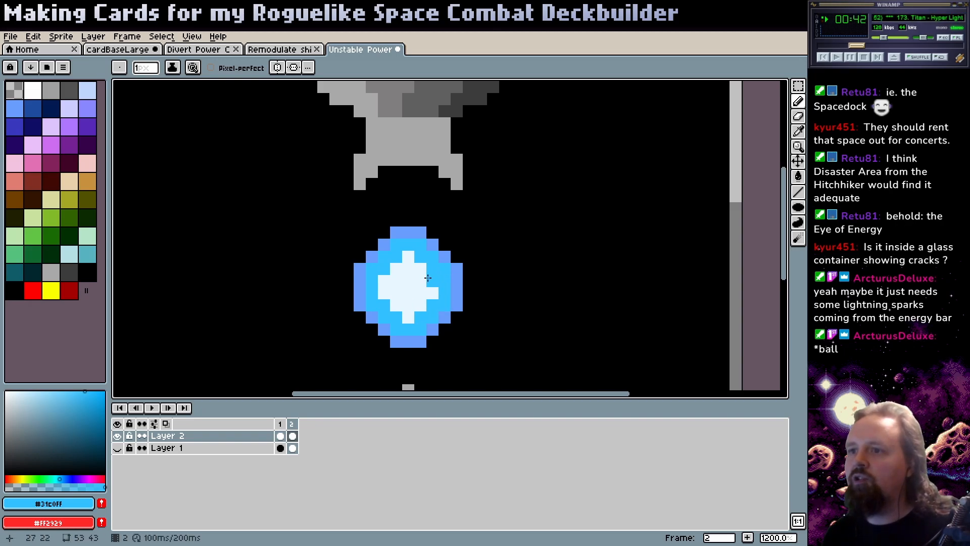
# - Preview the two-frame orb animation with the whole sprite in view
pyautogui.scroll(-1, 427, 283)
pyautogui.press('z')
pyautogui.scroll(-2, 405, 268)
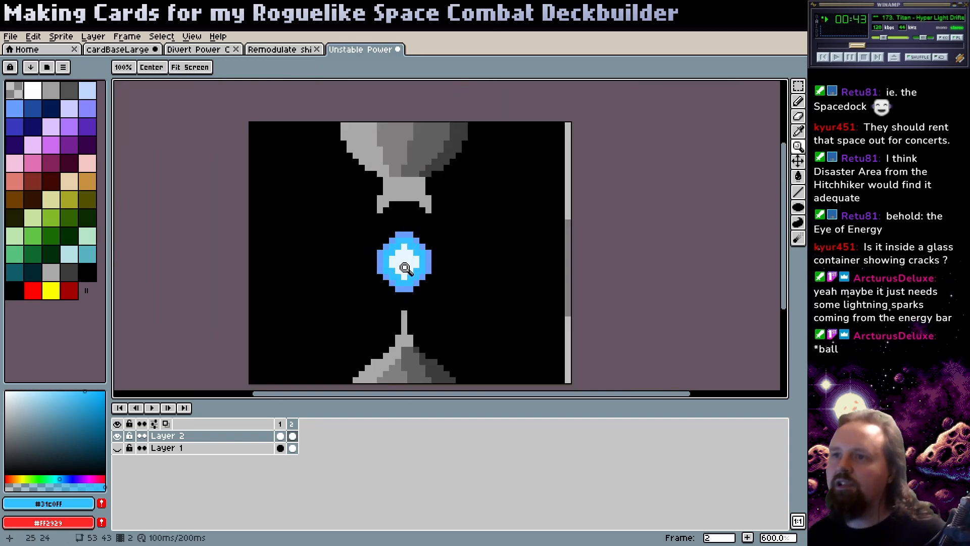
pyautogui.click(284, 426)
pyautogui.press('Return')
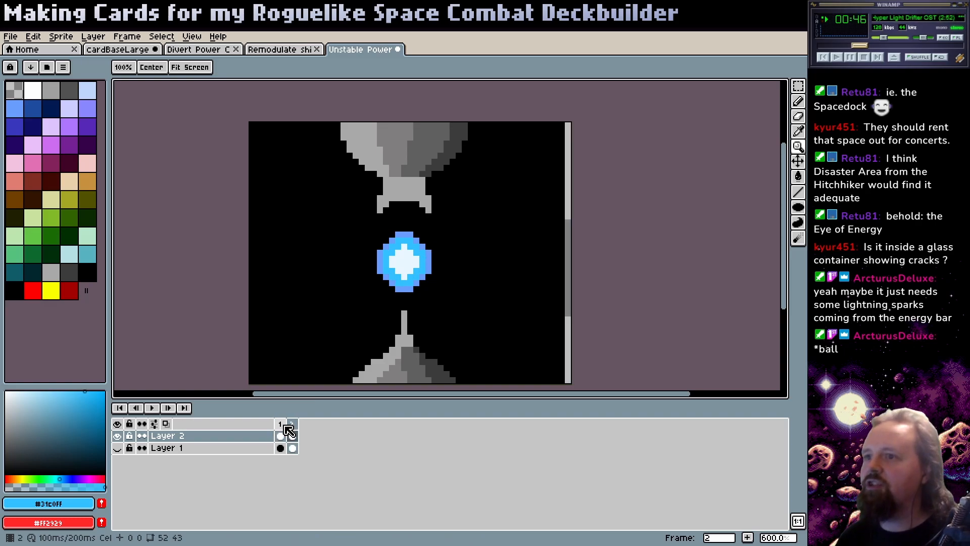
# - Fill the leftover edge strip of frame 2 with black (#000000) and save the sprite
pyautogui.press('i')
pyautogui.click(475, 324)
pyautogui.press('g')
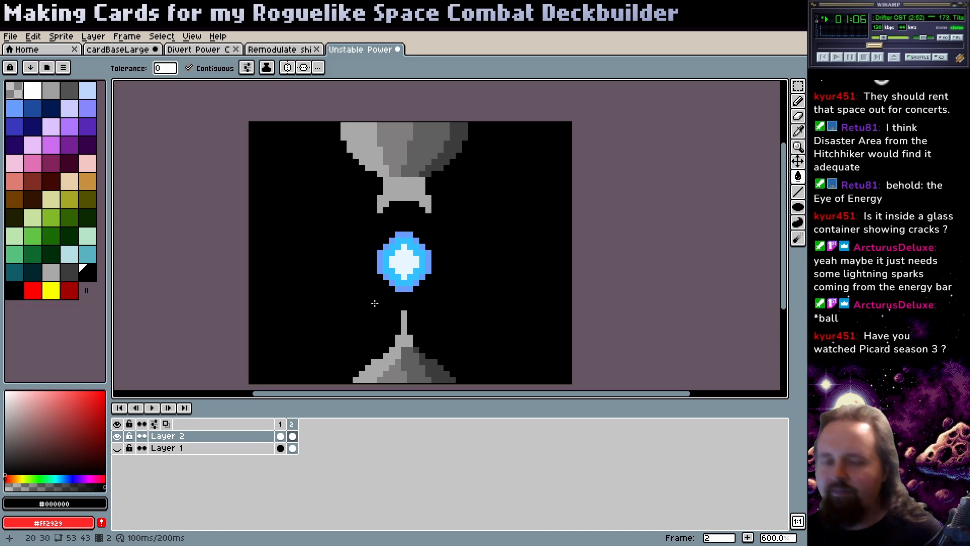
pyautogui.press('b')
pyautogui.press('z')
pyautogui.click(437, 252)
pyautogui.moveTo(421, 275); pyautogui.dragTo(419, 250)
pyautogui.rightClick(423, 239)
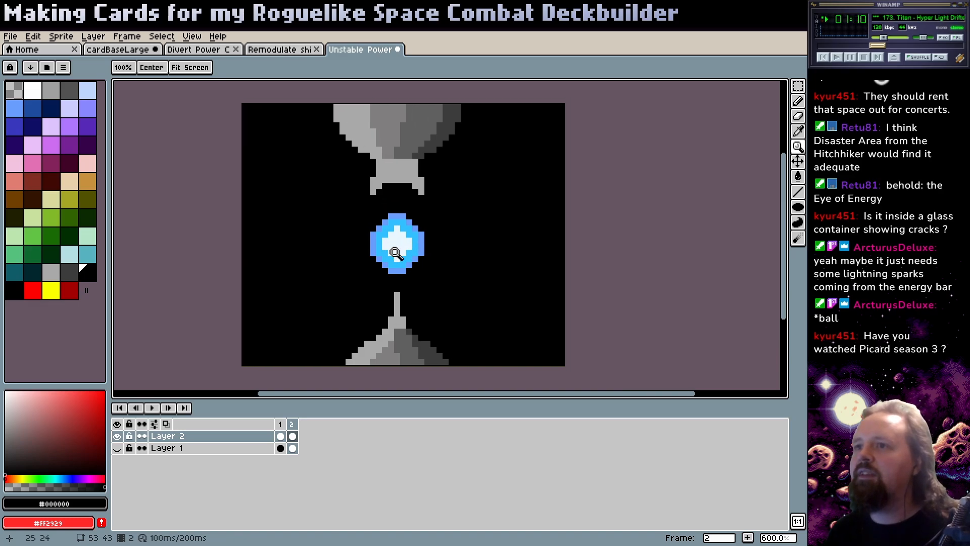
pyautogui.hotkey('ctrl', 's')
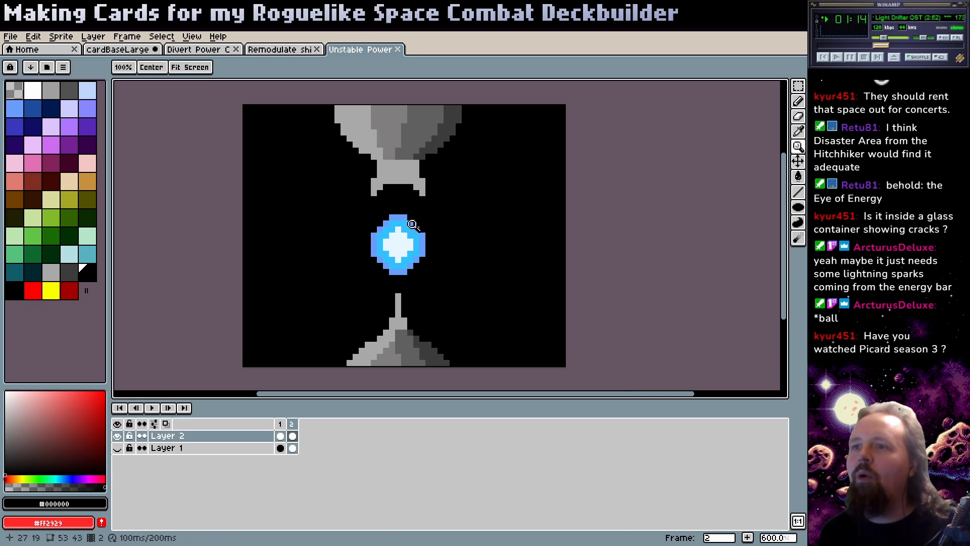
# - Add a third frame that duplicates frame 2
pyautogui.press('b')
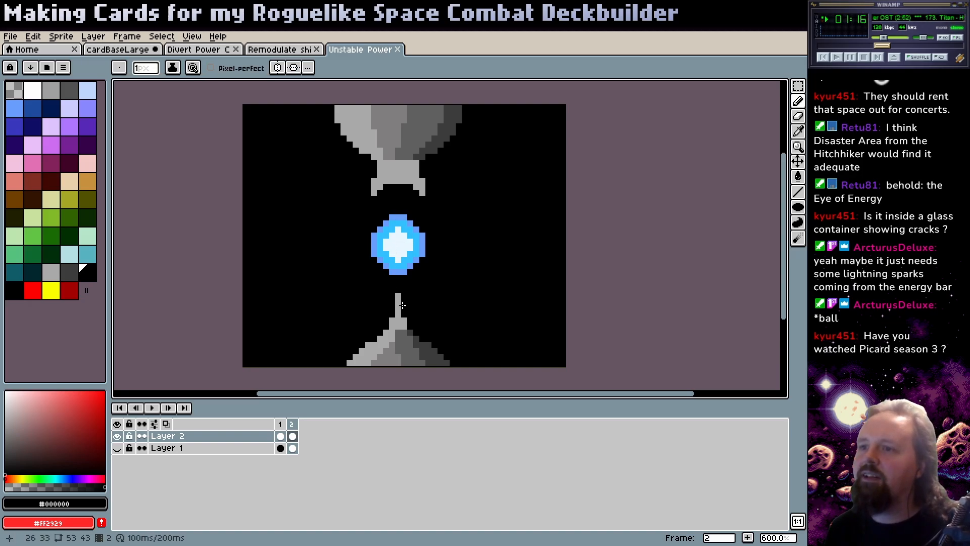
pyautogui.keyDown('alt'); pyautogui.click(393, 242); pyautogui.keyUp('alt')
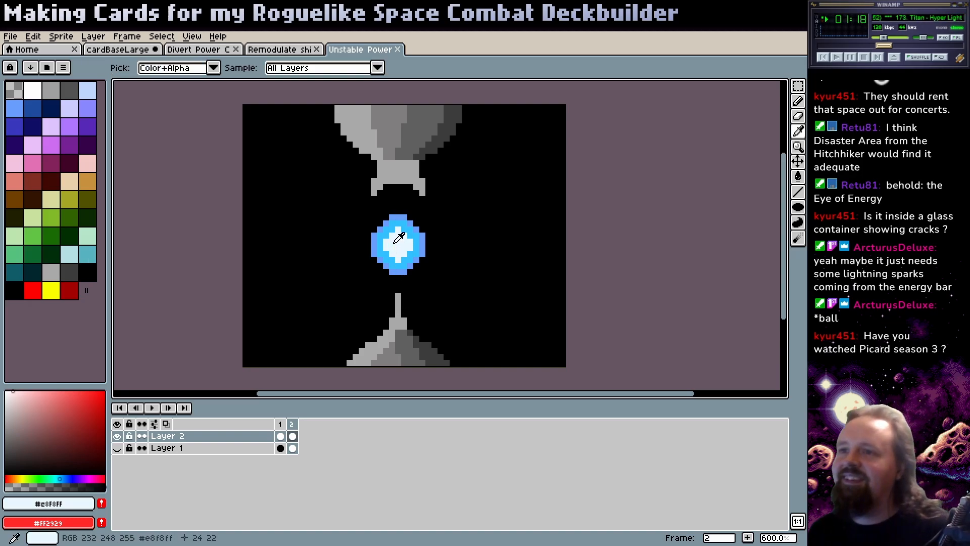
pyautogui.hotkey('alt', 'n')
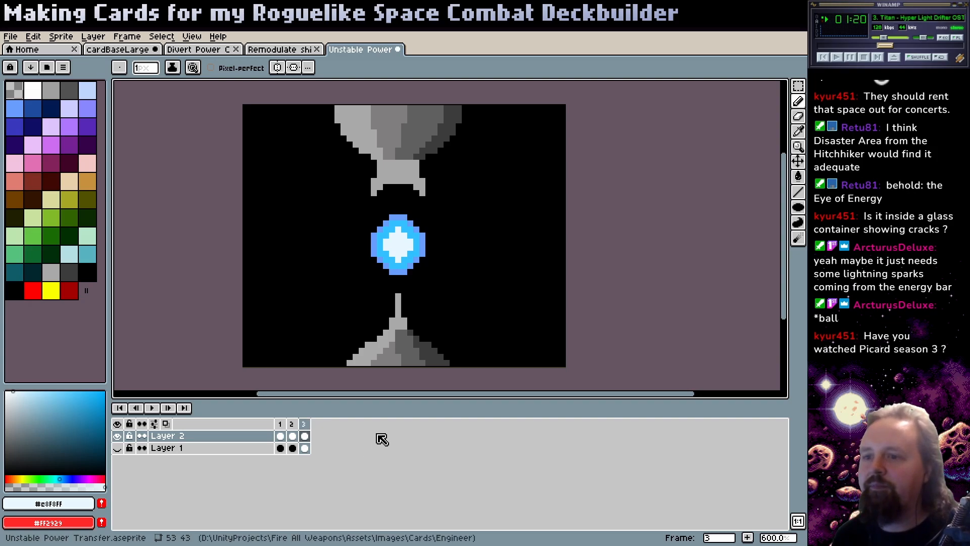
# - Sample the orb's outline blue (#699efc) and extend the outline one pixel beyond the orb's top and bottom in frame 3
pyautogui.keyDown('alt'); pyautogui.click(395, 219); pyautogui.keyUp('alt')
pyautogui.scroll(3, 400, 223)
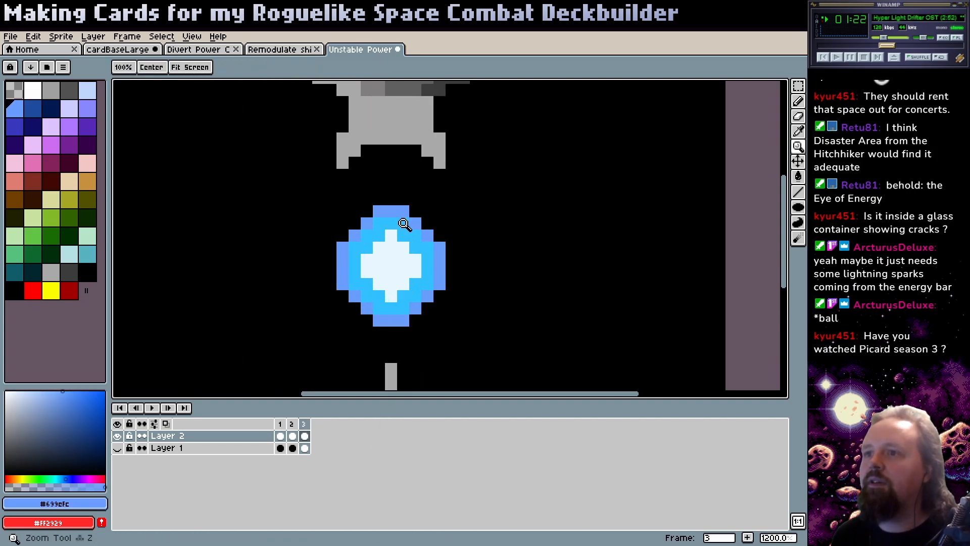
pyautogui.click(367, 333)
pyautogui.click(391, 333)
pyautogui.click(379, 332)
pyautogui.click(403, 332)
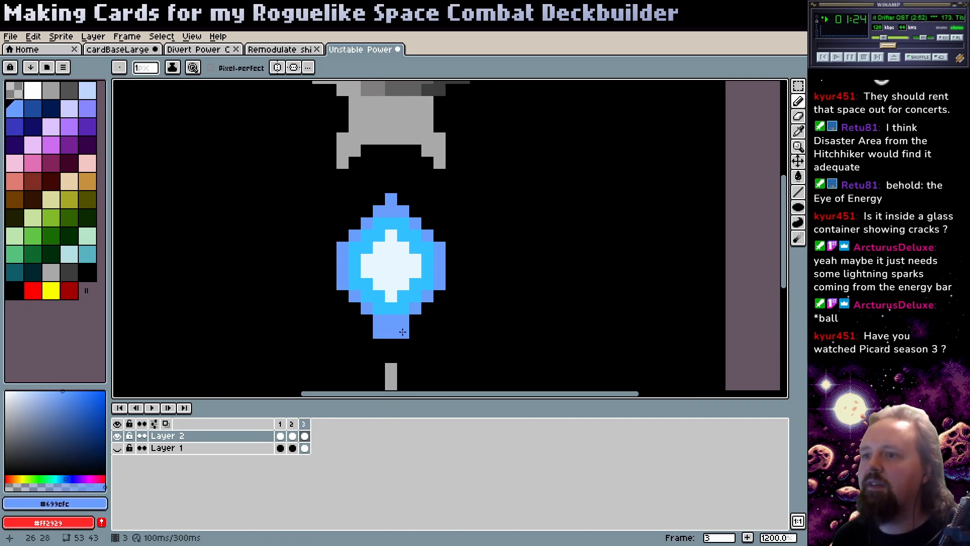
# - Thicken the blue outline along the orb's lower-left and upper-left edges in frame 3, up to the top row
pyautogui.click(355, 320)
pyautogui.click(355, 307)
pyautogui.click(342, 295)
pyautogui.click(331, 272)
pyautogui.hotkey('ctrl', 'z')
pyautogui.click(342, 235)
pyautogui.click(355, 223)
pyautogui.click(367, 211)
pyautogui.click(383, 199)
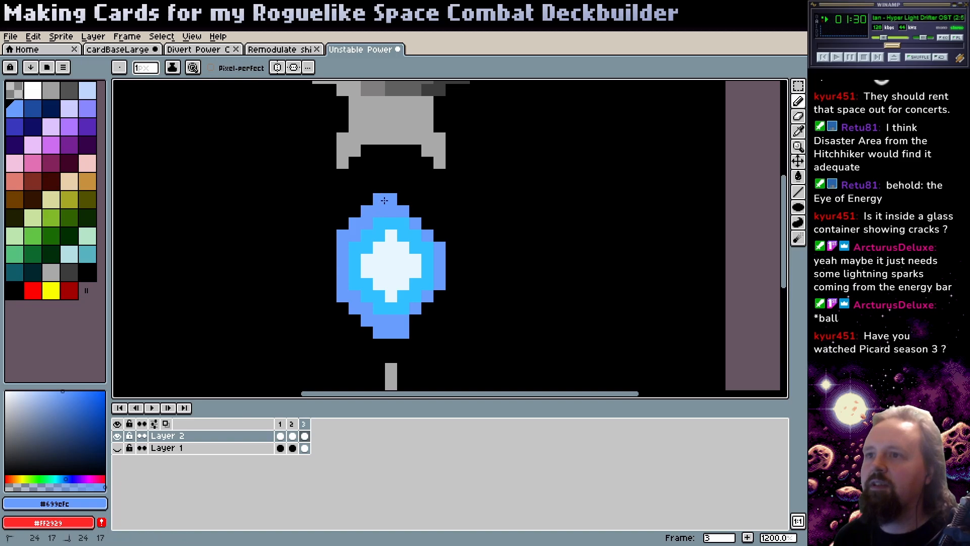
# - Thicken the blue outline along the orb's upper-right and lower-right edges in frame 3
pyautogui.click(404, 199)
pyautogui.click(416, 199)
pyautogui.click(416, 211)
pyautogui.press('r')
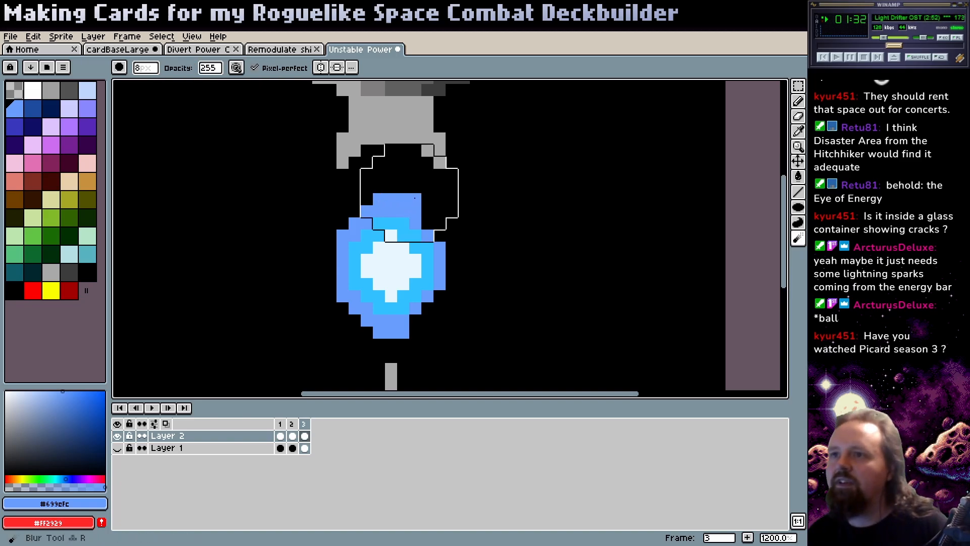
pyautogui.press('b')
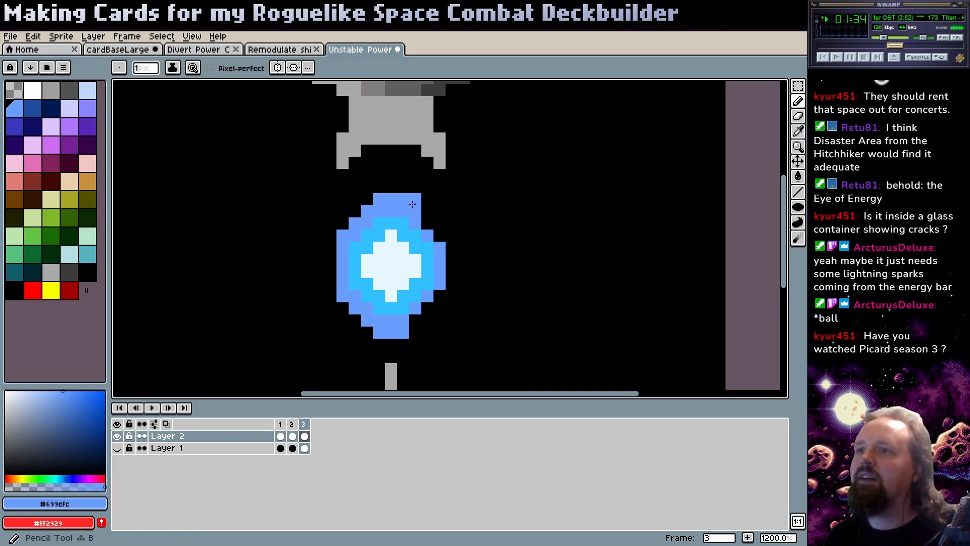
pyautogui.click(428, 224)
pyautogui.click(428, 212)
pyautogui.click(440, 234)
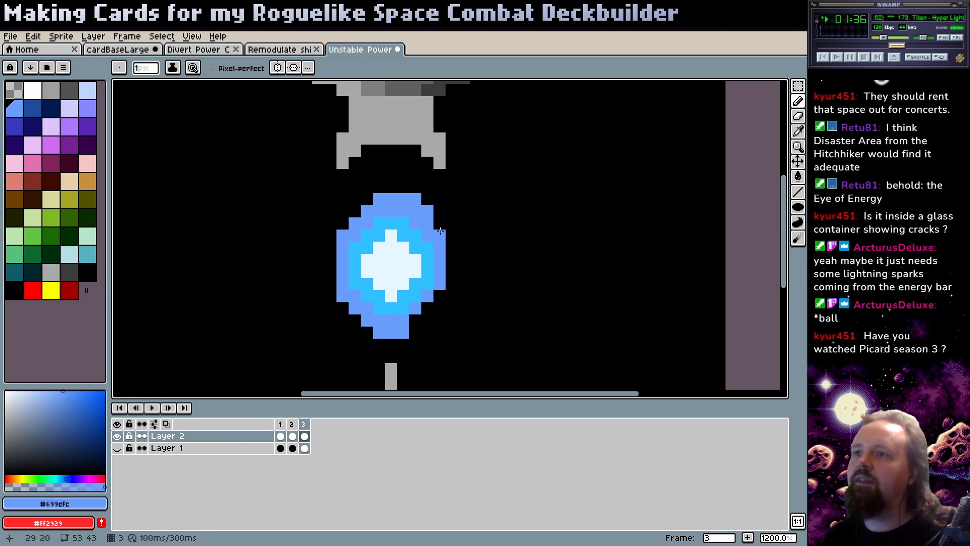
pyautogui.click(439, 296)
pyautogui.click(440, 308)
pyautogui.click(427, 320)
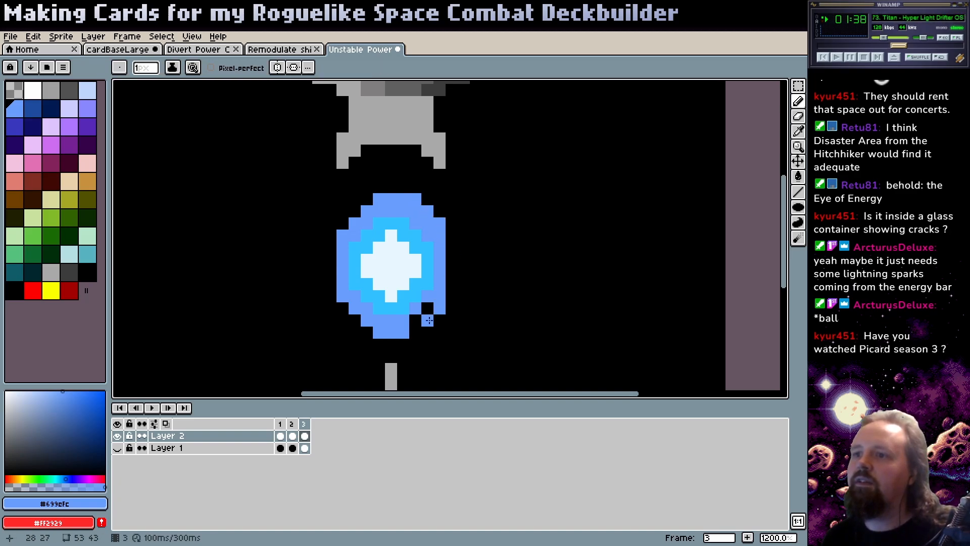
pyautogui.click(415, 321)
# - Trim the surplus outline pixels at the orb's lower-right and upper-right edges with black (#000000) so both sides match
pyautogui.keyDown('alt'); pyautogui.click(428, 332); pyautogui.keyUp('alt')
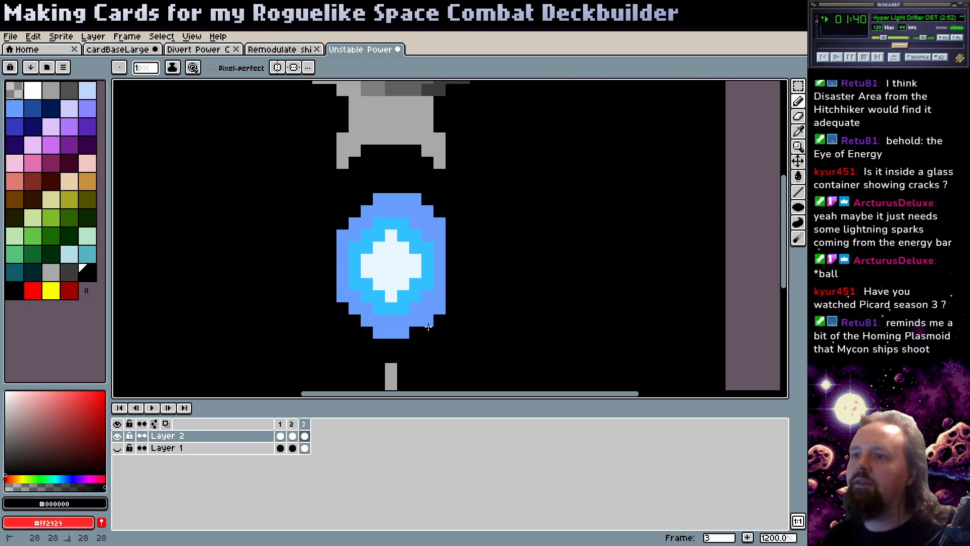
pyautogui.click(430, 324)
pyautogui.keyDown('alt'); pyautogui.click(428, 317); pyautogui.keyUp('alt')
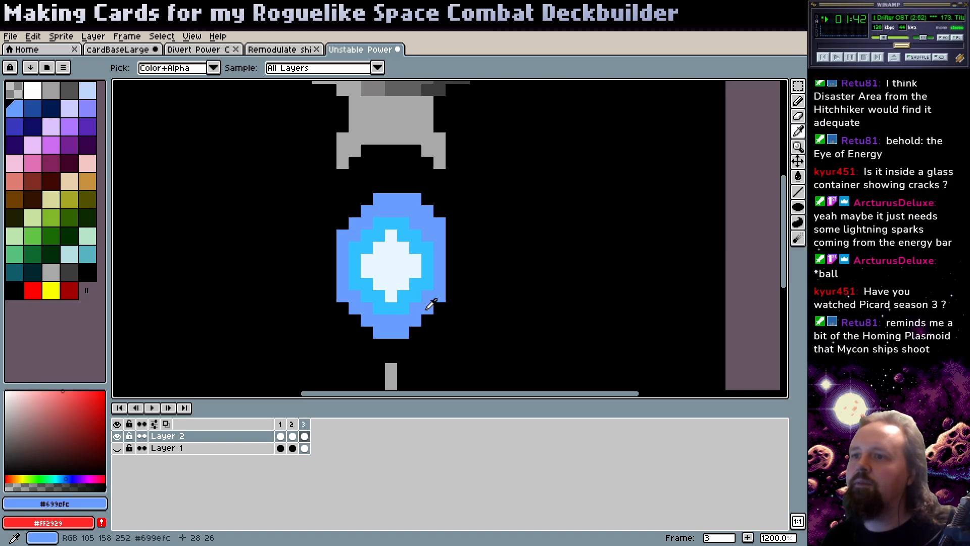
pyautogui.click(428, 316)
pyautogui.keyDown('alt'); pyautogui.click(439, 222); pyautogui.keyUp('alt')
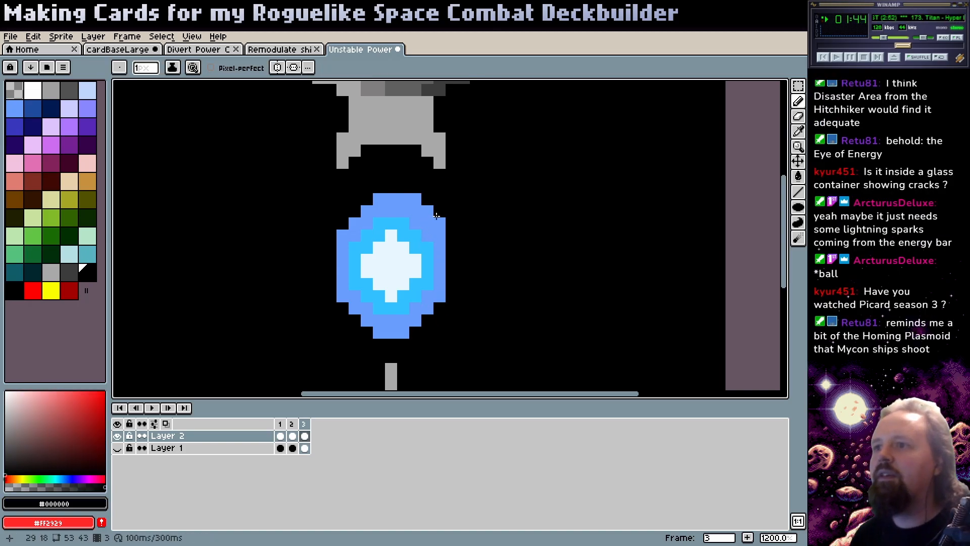
pyautogui.click(421, 200)
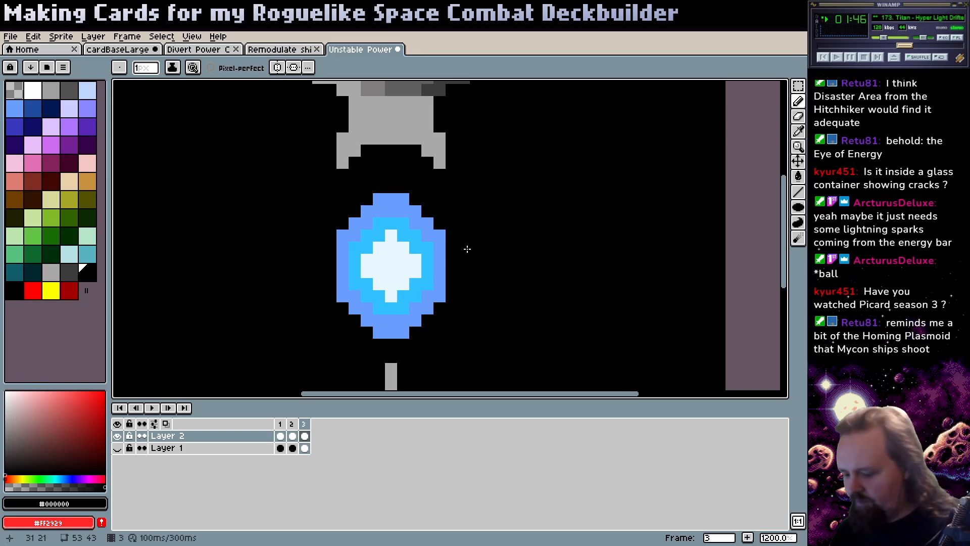
# - Sample the bright cyan (#31c0ff) and expand the orb's inner ring outward at the top and bottom in frame 3
pyautogui.keyDown('alt'); pyautogui.click(391, 223); pyautogui.keyUp('alt')
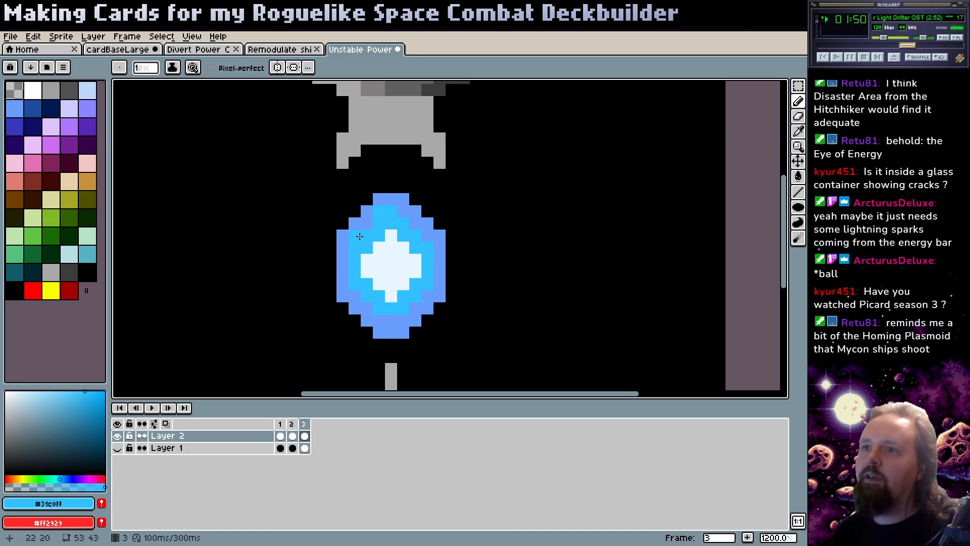
pyautogui.click(369, 226)
pyautogui.click(357, 294)
pyautogui.click(367, 308)
pyautogui.click(379, 320)
pyautogui.click(391, 320)
pyautogui.click(402, 319)
pyautogui.click(415, 308)
pyautogui.click(427, 296)
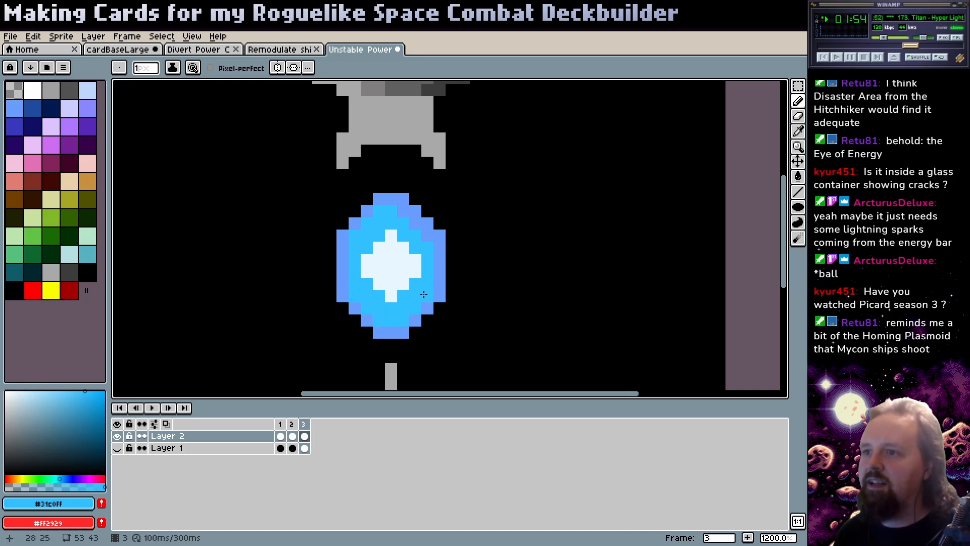
pyautogui.click(416, 223)
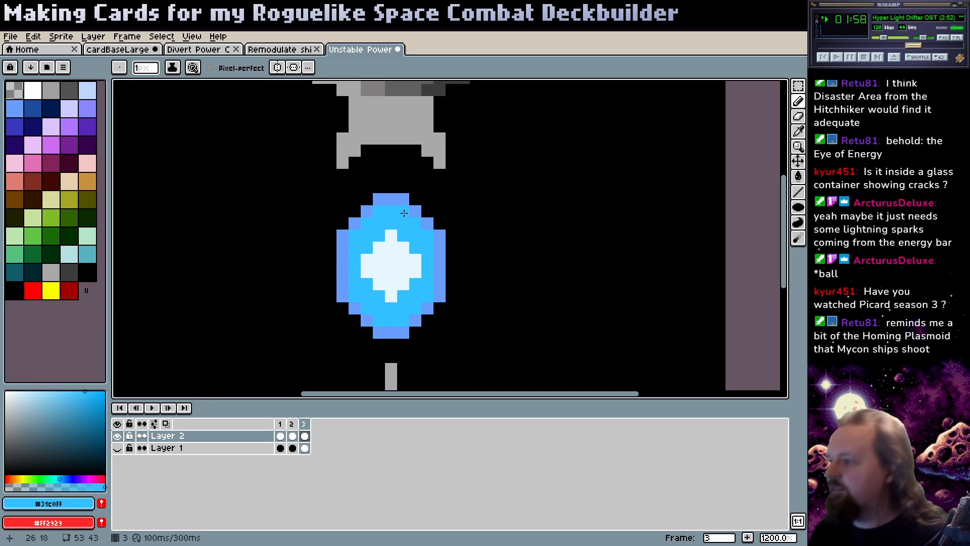
pyautogui.click(396, 298)
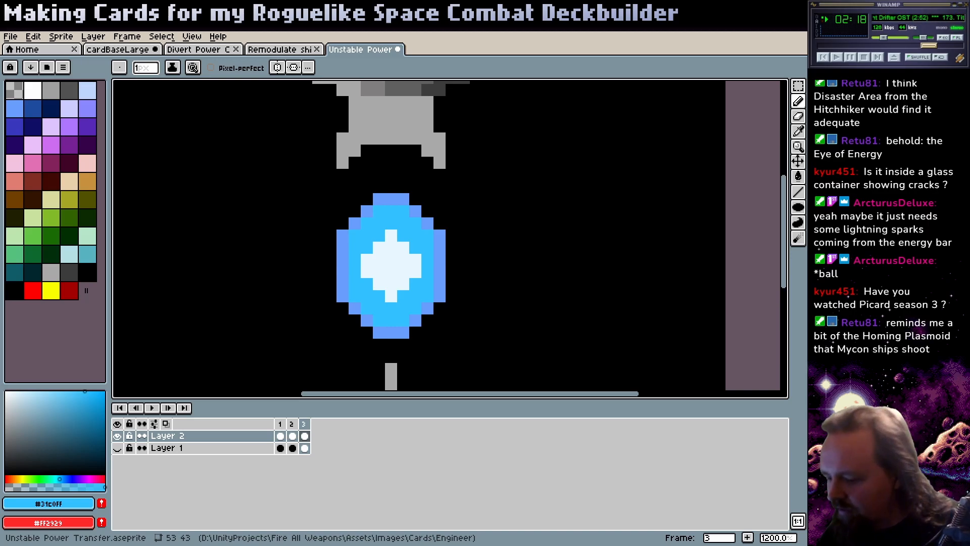
# - Switch to the browser and look through the "mycon ships star control 2" image results for the Homing Plasmoid
pyautogui.hotkey('alt', 'Tab')
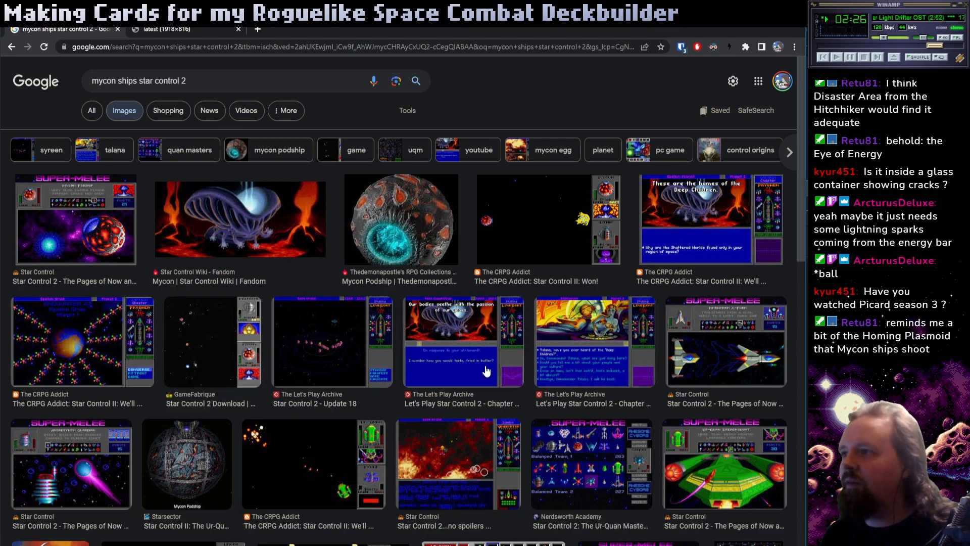
pyautogui.click(117, 302)
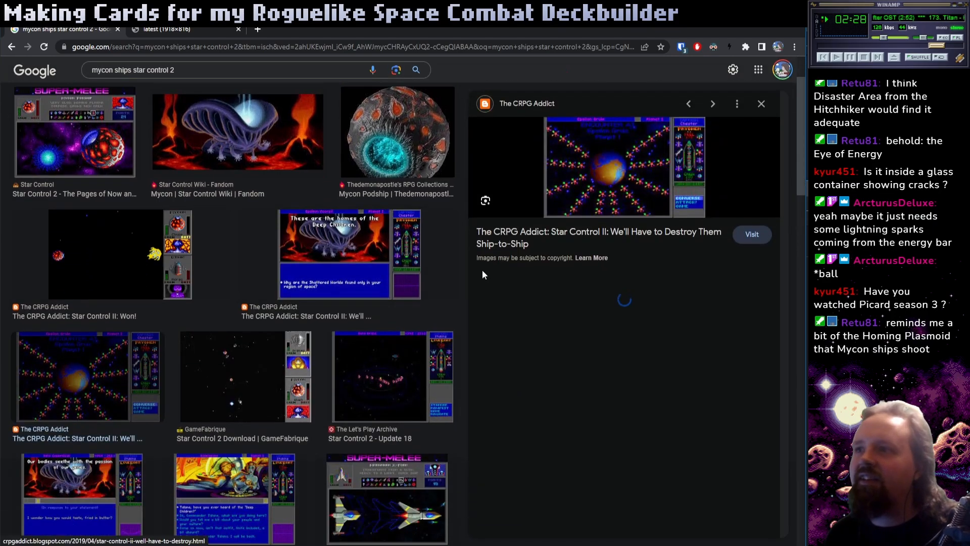
pyautogui.rightClick(612, 173)
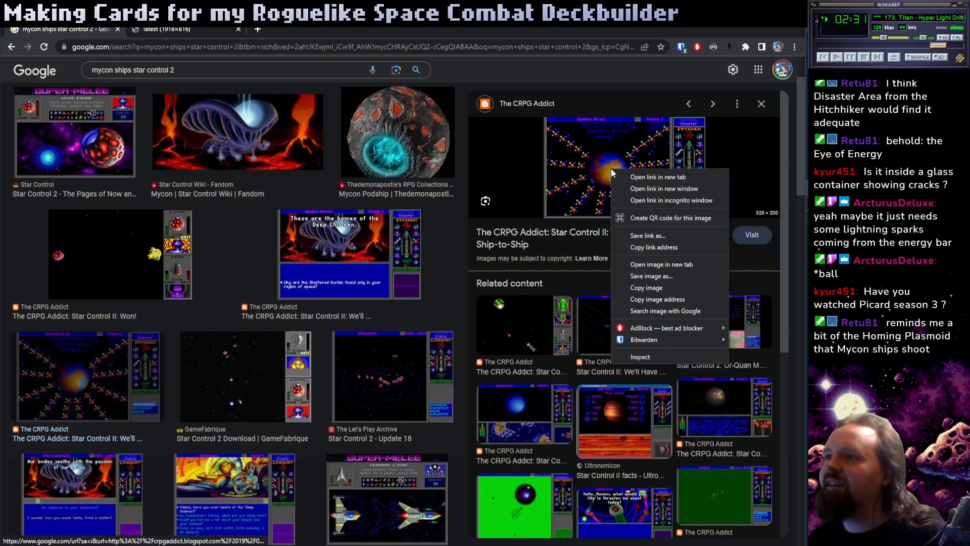
pyautogui.click(332, 259)
pyautogui.scroll(-2, 362, 356)
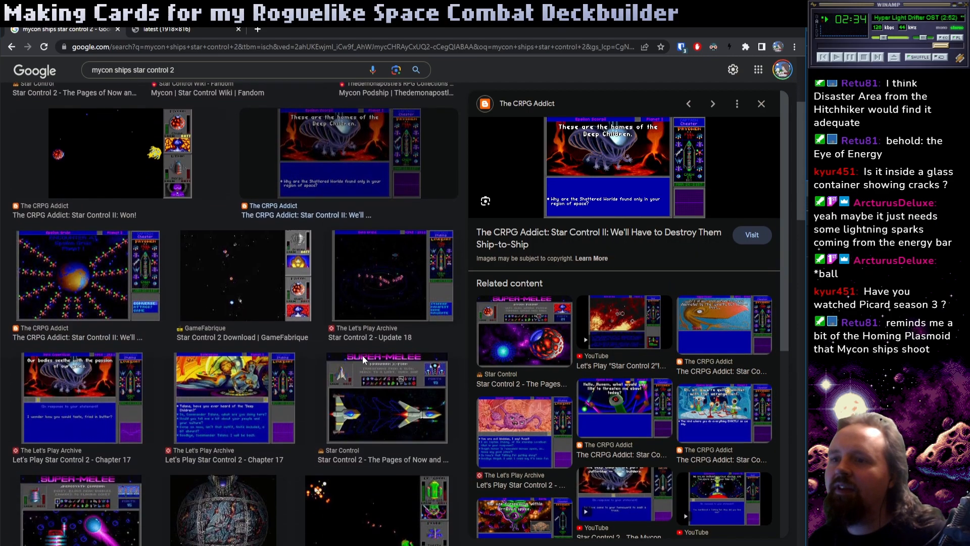
pyautogui.scroll(-6, 363, 356)
pyautogui.scroll(-1, 236, 318)
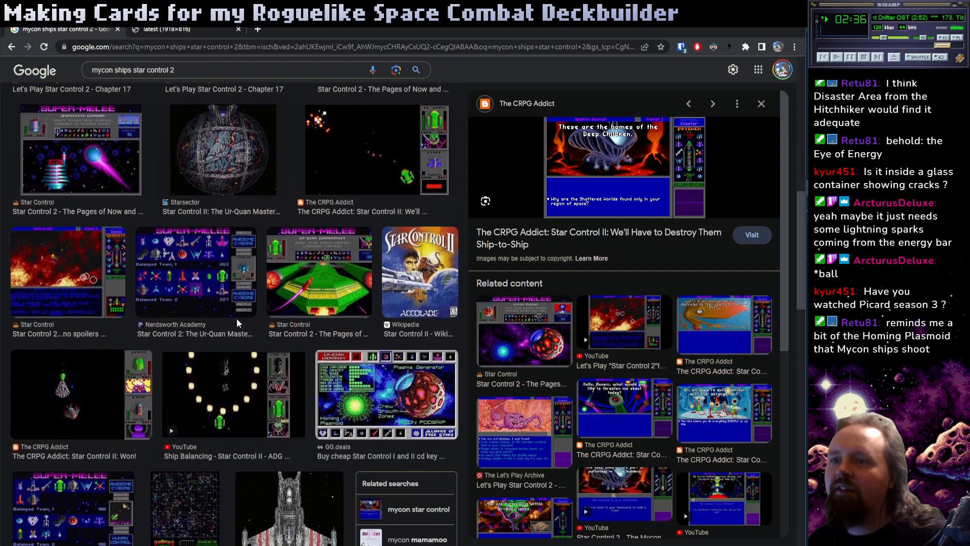
# - Preview the GG.deals picture of the Mycon Podship and Homing Plasmoid and open it in a new tab
pyautogui.click(402, 393)
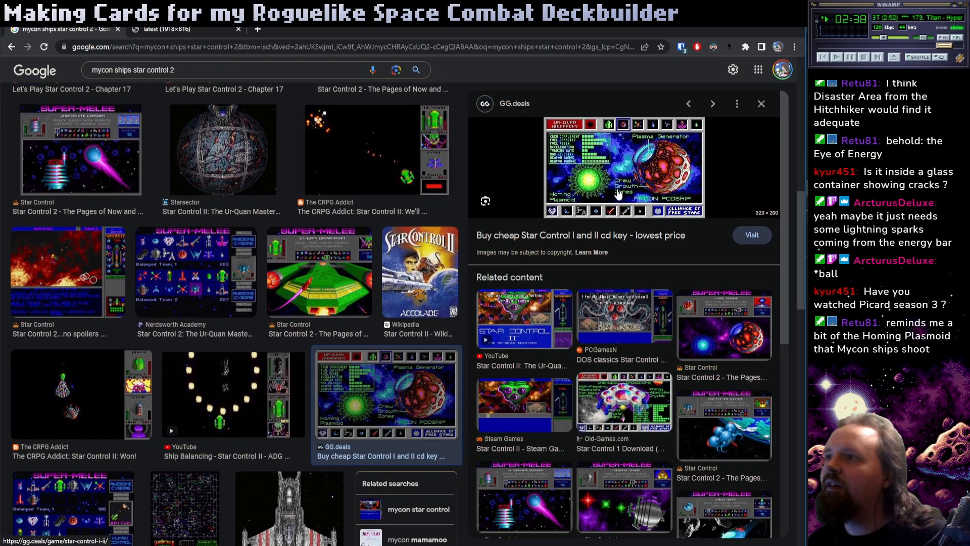
pyautogui.rightClick(613, 193)
pyautogui.click(680, 290)
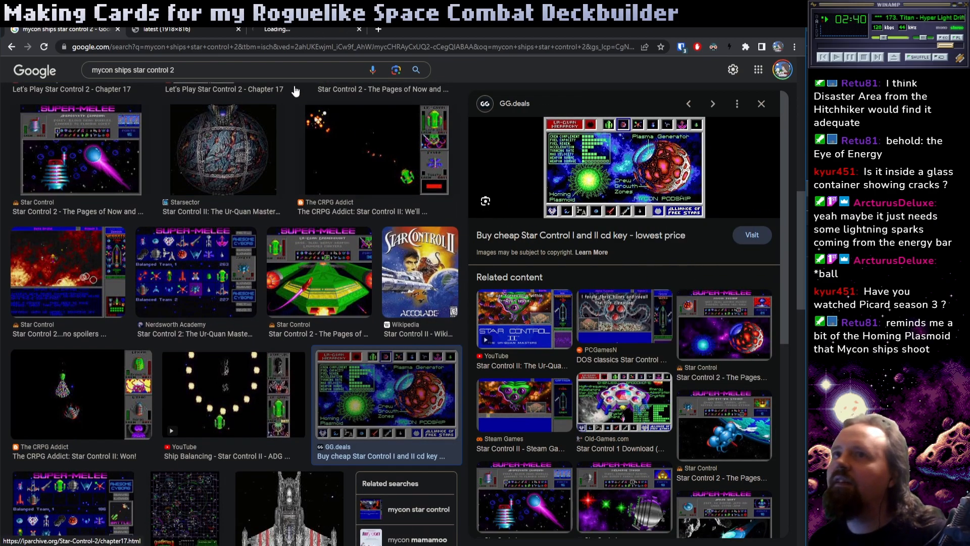
# - Enlarge the Mycon Podship picture in its own tab to examine the Homing Plasmoid, and switch back to Aseprite
pyautogui.click(289, 32)
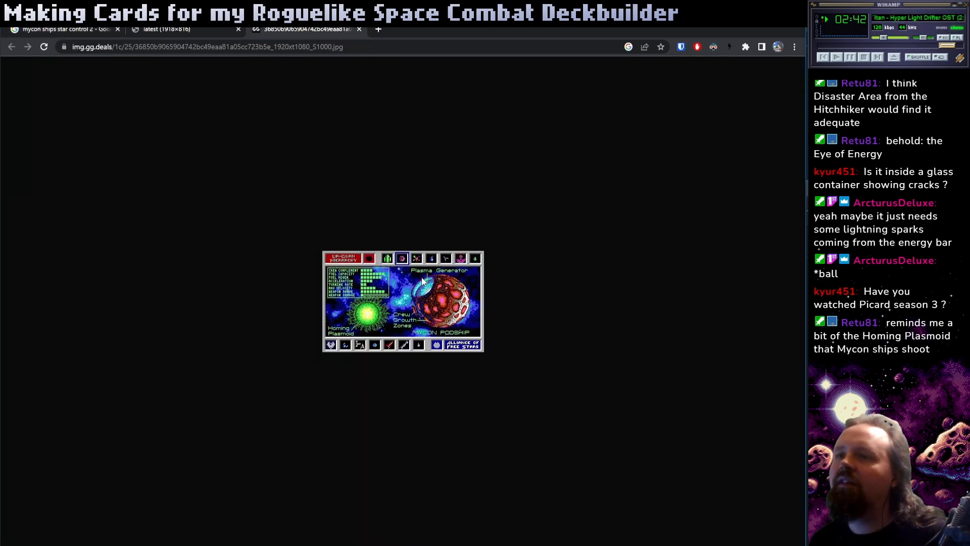
pyautogui.keyDown('ctrl'); pyautogui.scroll(8, 423, 281); pyautogui.keyUp('ctrl')
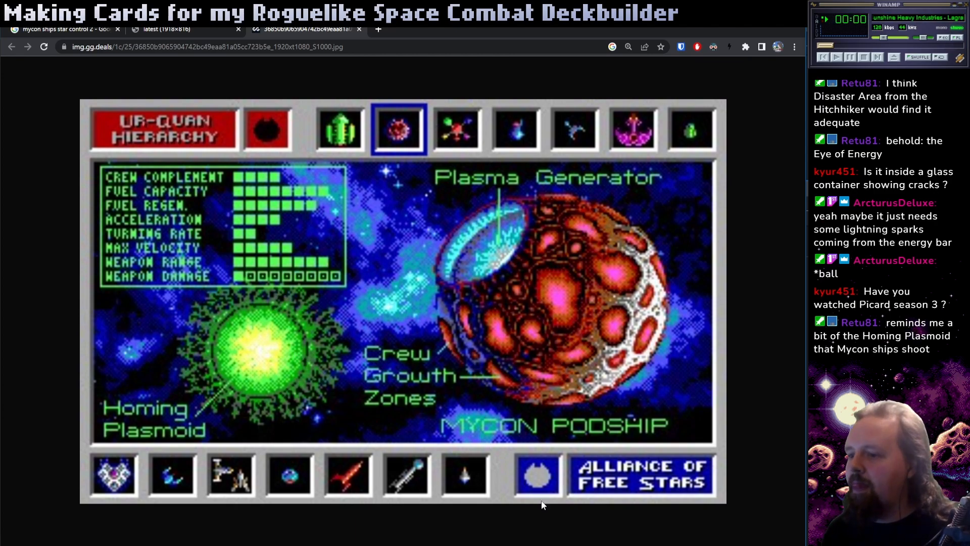
pyautogui.hotkey('alt', 'Tab')
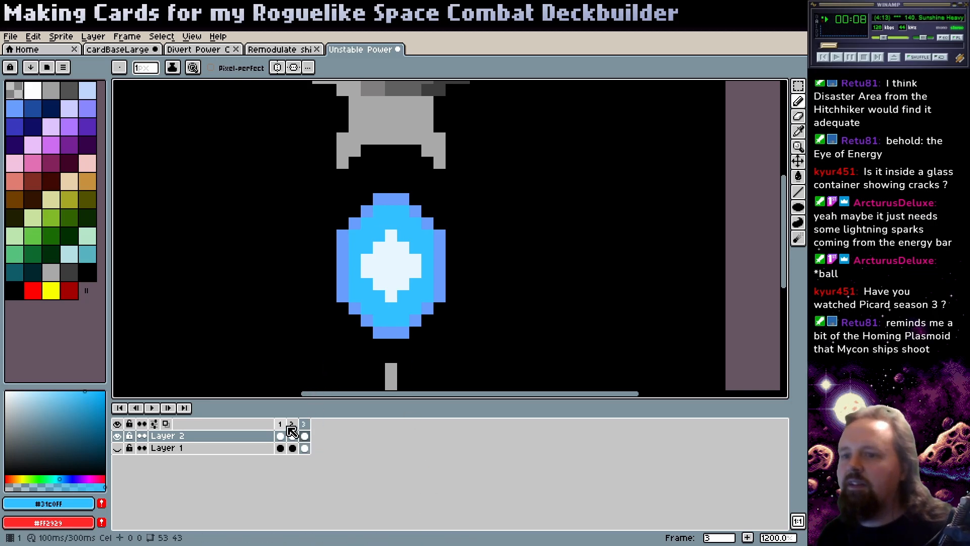
# - Play the three-frame animation to check how the orb grows
pyautogui.click(154, 411)
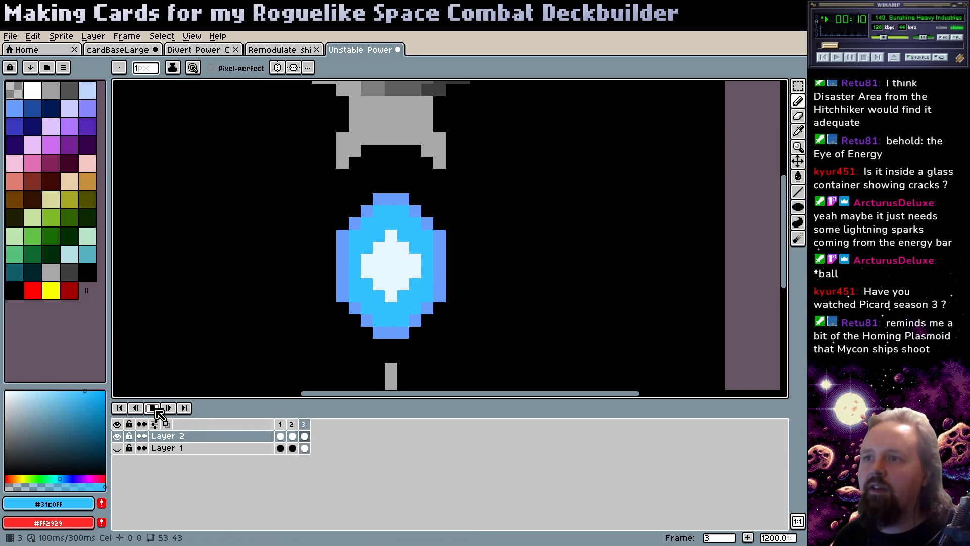
pyautogui.click(153, 409)
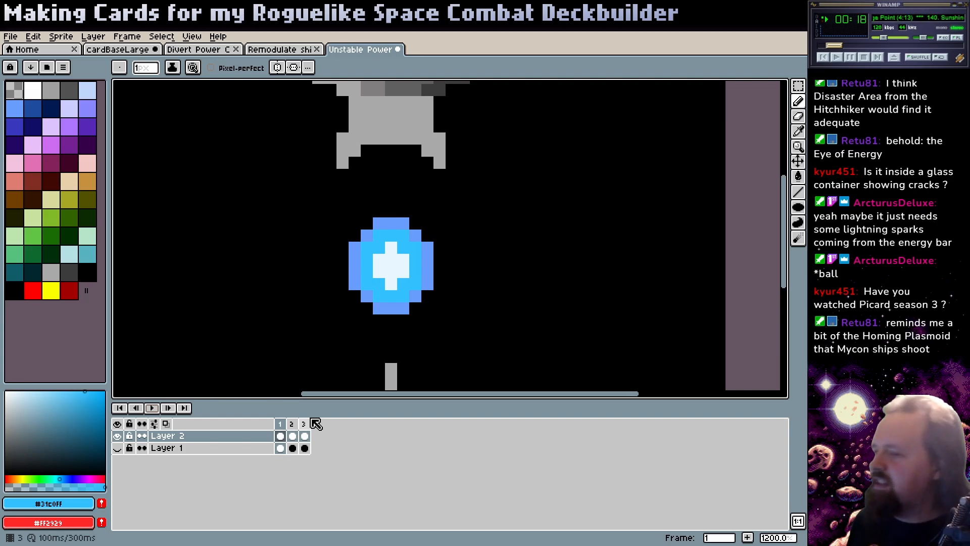
pyautogui.click(153, 409)
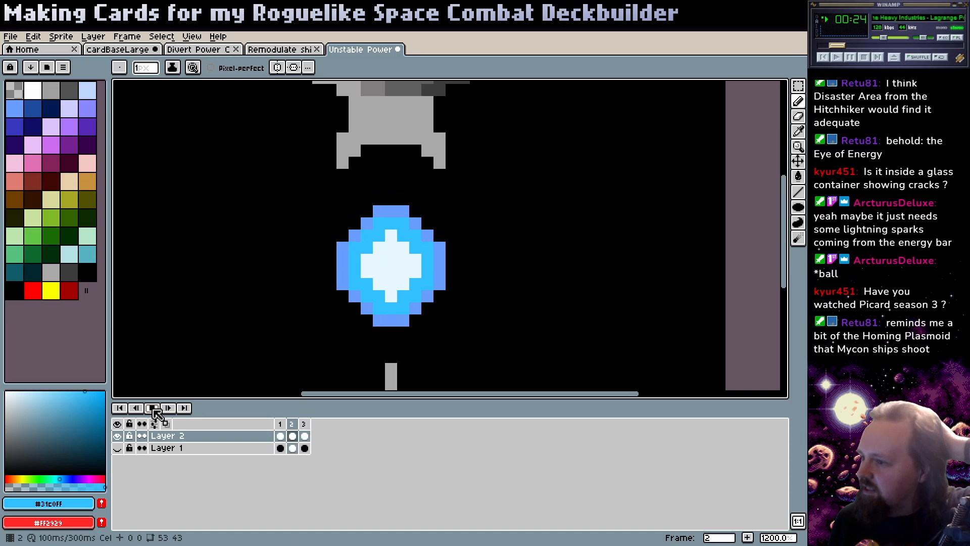
pyautogui.press('Return')
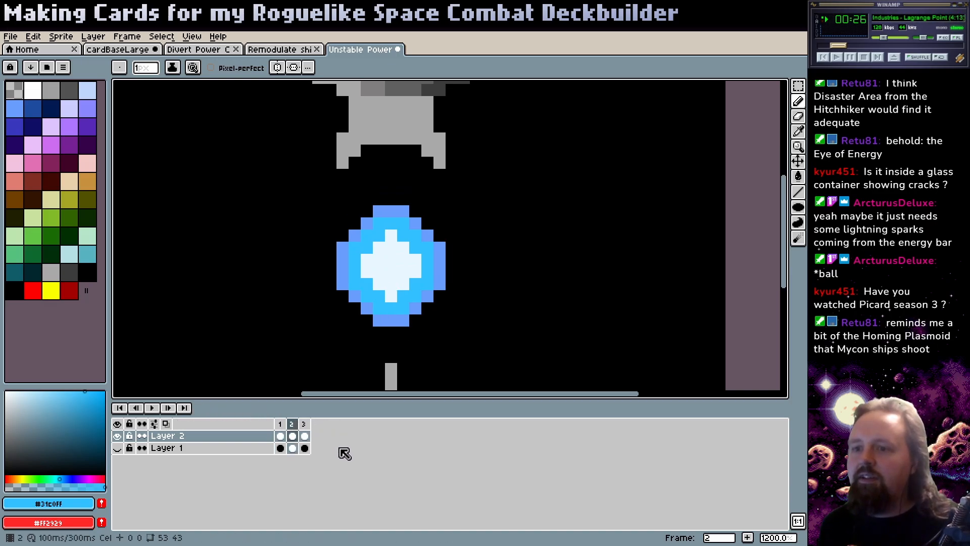
# - Duplicate frame 2, place the copy after frame 3 as frame 4, and play the four-frame loop
pyautogui.hotkey('alt', 'n')
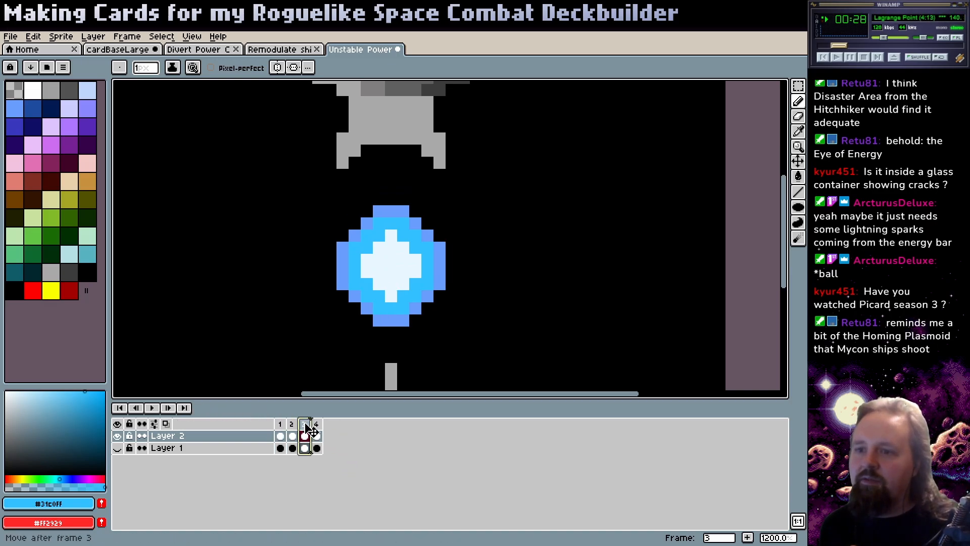
pyautogui.click(152, 407)
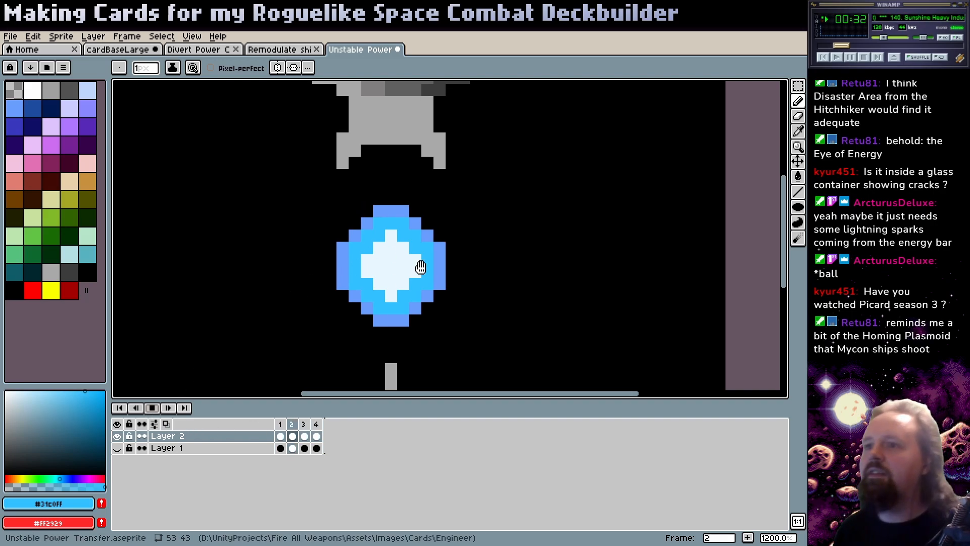
pyautogui.press('z')
pyautogui.scroll(-2, 459, 268)
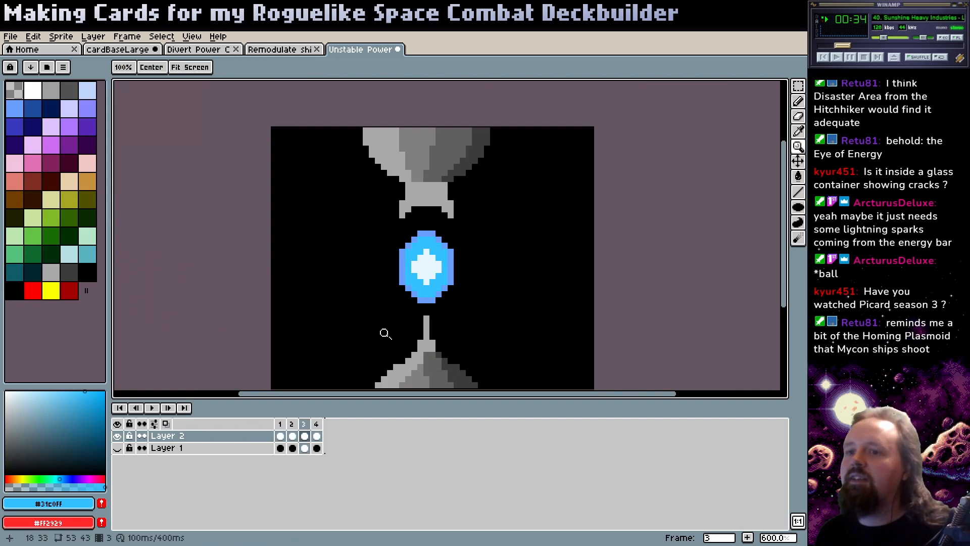
# - Replay the four-frame loop with the whole card in view to judge the orb's pulsing between the machines
pyautogui.click(151, 407)
pyautogui.scroll(-4, 427, 303)
pyautogui.scroll(3, 455, 311)
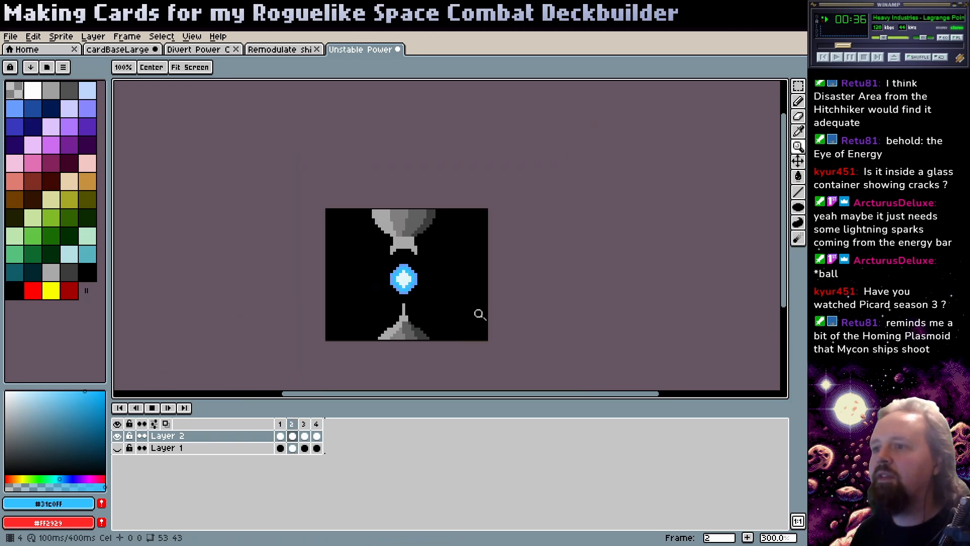
pyautogui.scroll(1, 419, 309)
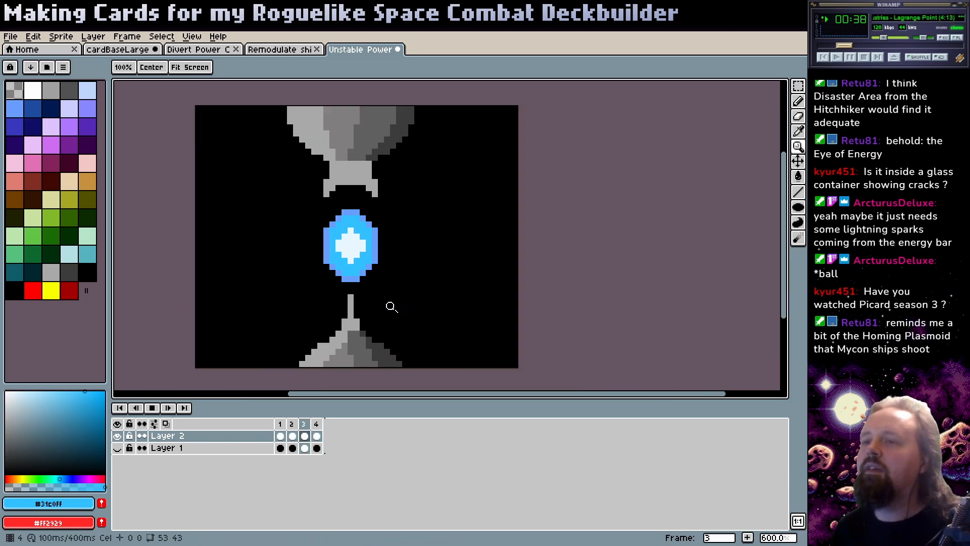
pyautogui.press('Return')
pyautogui.scroll(1, 438, 297)
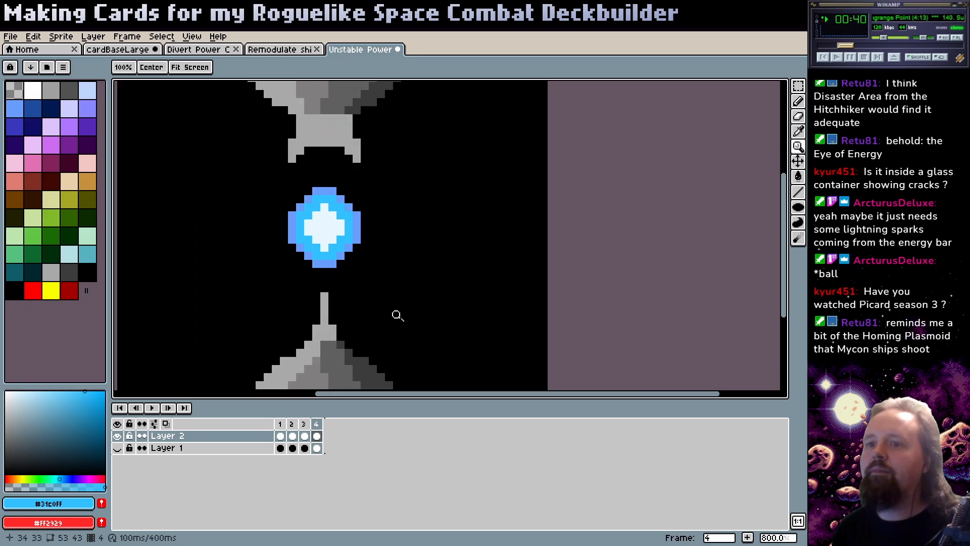
pyautogui.scroll(-1, 383, 325)
pyautogui.click(153, 407)
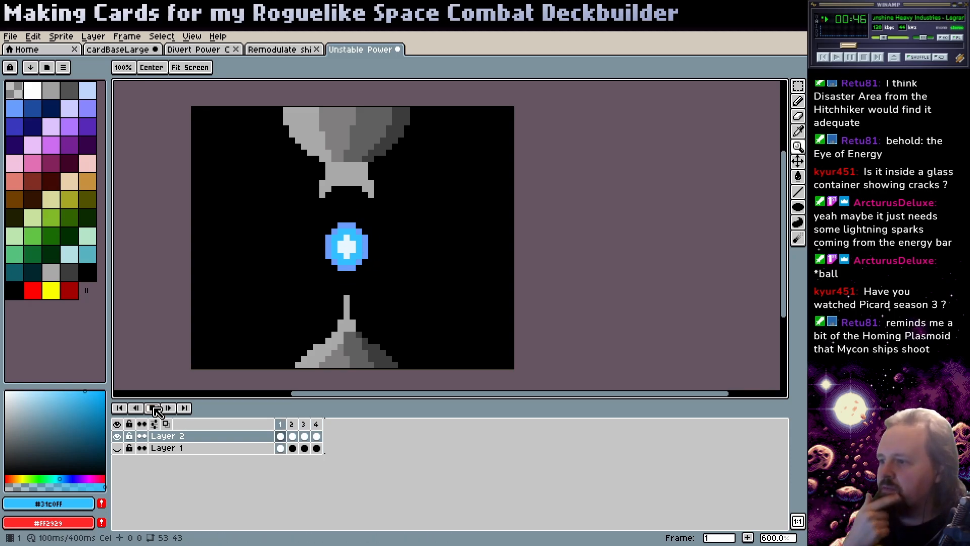
pyautogui.click(155, 409)
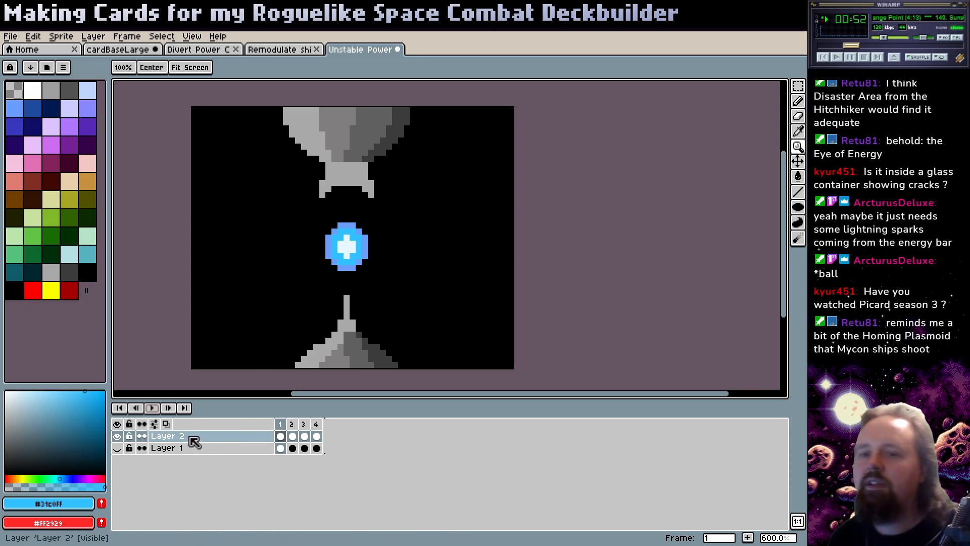
# - Sample the orb outline's blue for the Pencil tool and add a new layer above Layer 2
pyautogui.press('b')
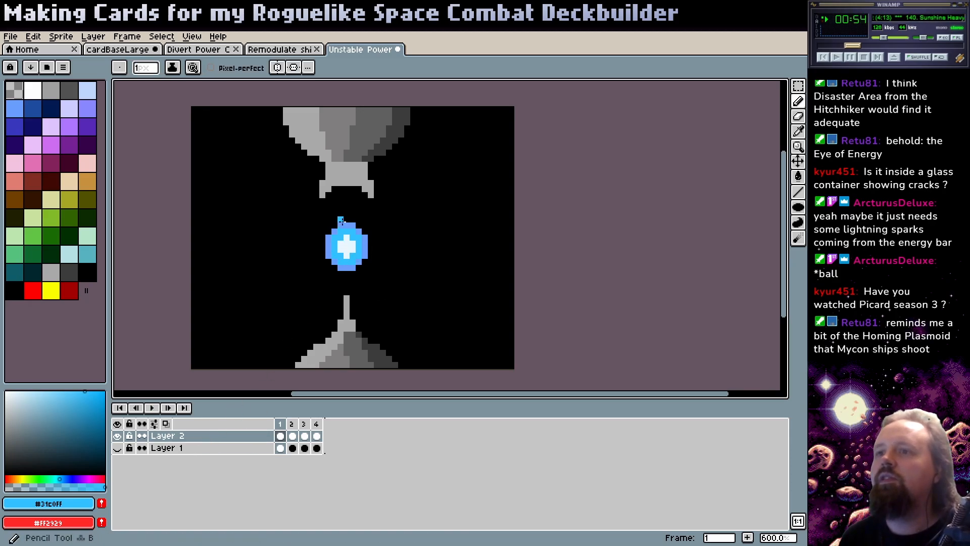
pyautogui.keyDown('alt'); pyautogui.click(344, 225); pyautogui.keyUp('alt')
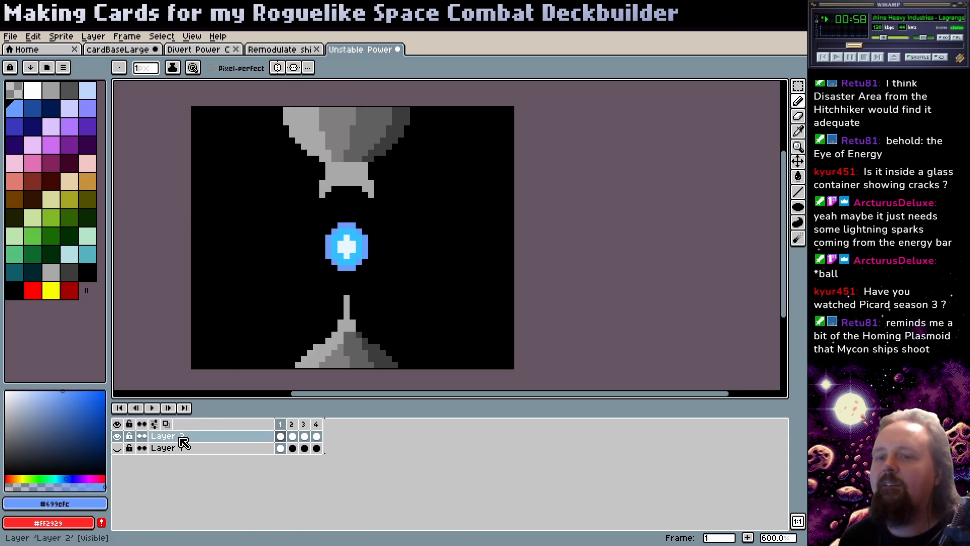
pyautogui.click(281, 448)
pyautogui.moveTo(281, 449); pyautogui.dragTo(318, 450)
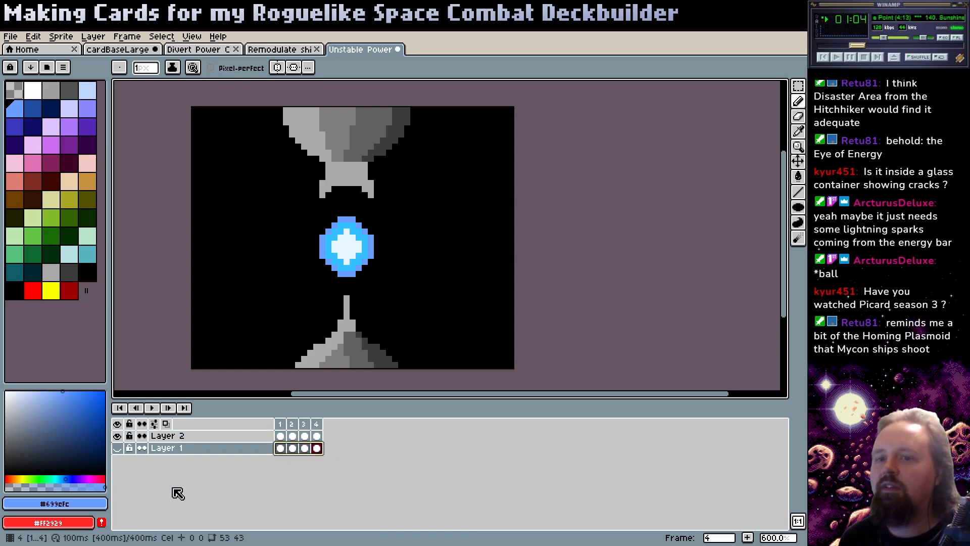
pyautogui.click(273, 437)
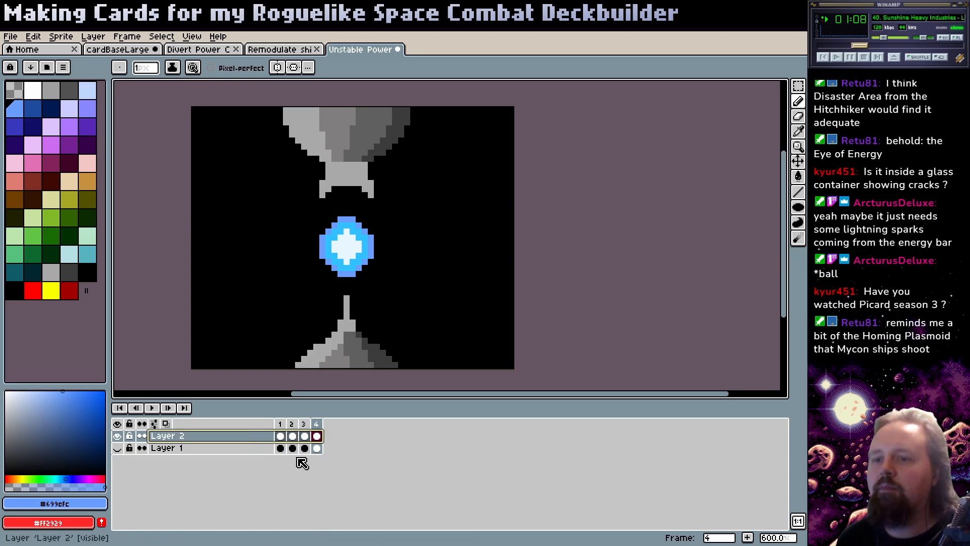
pyautogui.hotkey('shift', 'n')
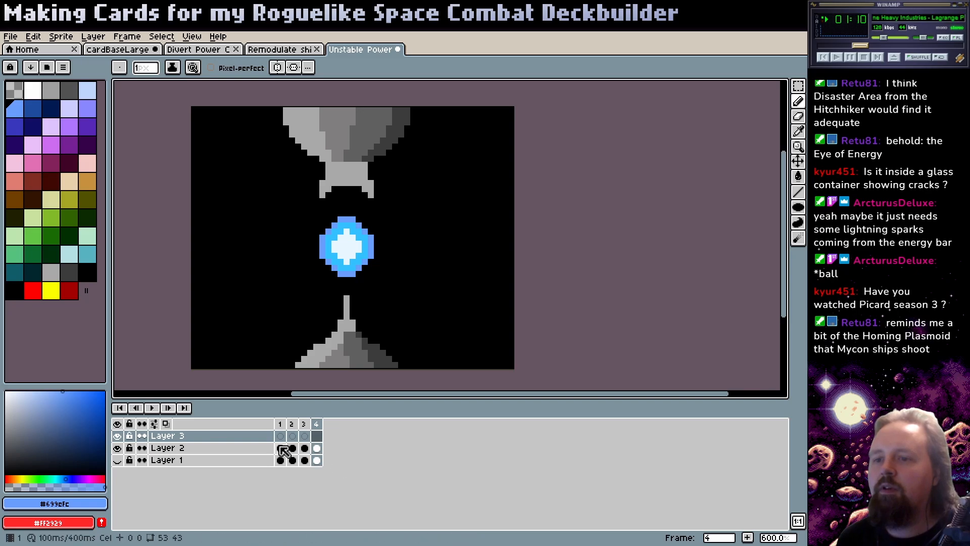
# - Add duplicates of frame 4 up to frame 8, and copy Layer 2's first four orb cels onto frames 8 to 11
pyautogui.moveTo(284, 451); pyautogui.dragTo(316, 448)
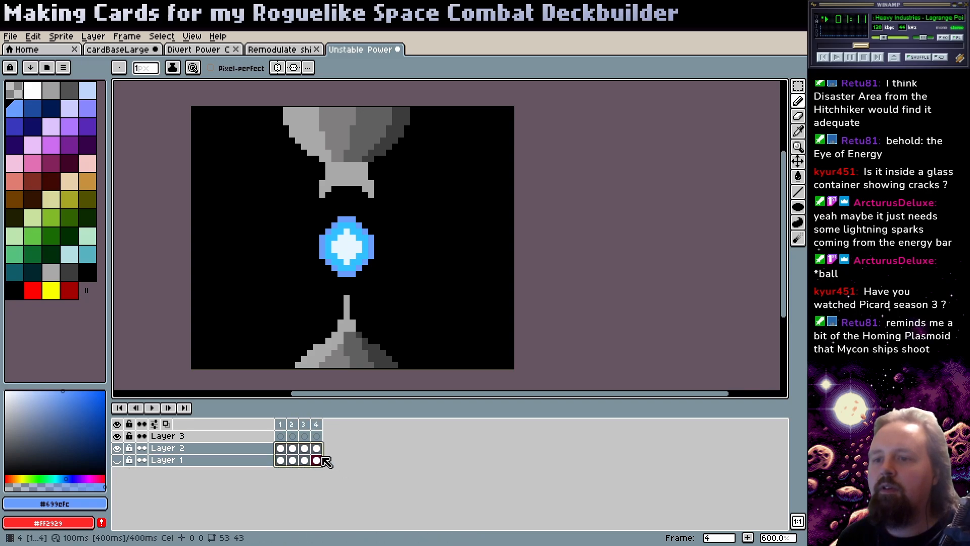
pyautogui.click(316, 424)
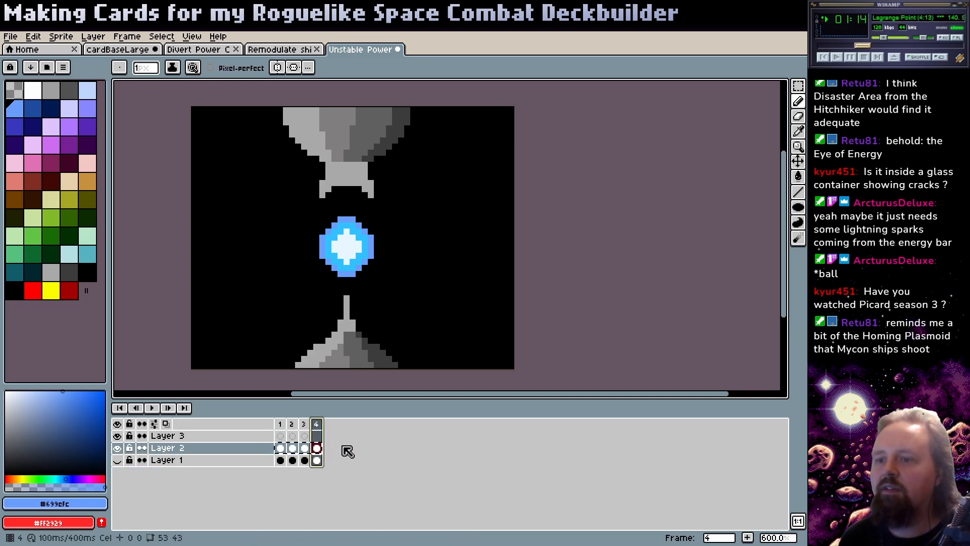
pyautogui.hotkey('alt', 'n')
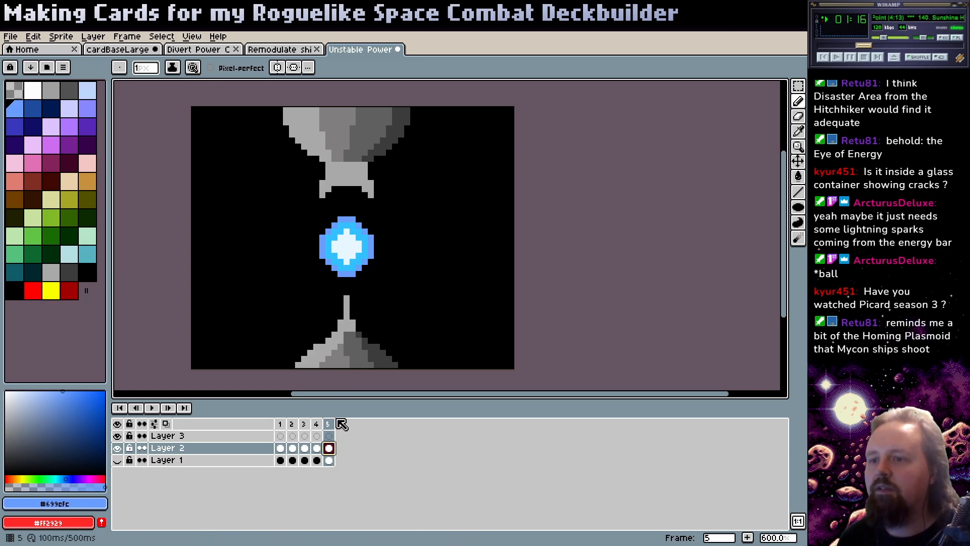
pyautogui.hotkey('alt', 'n')
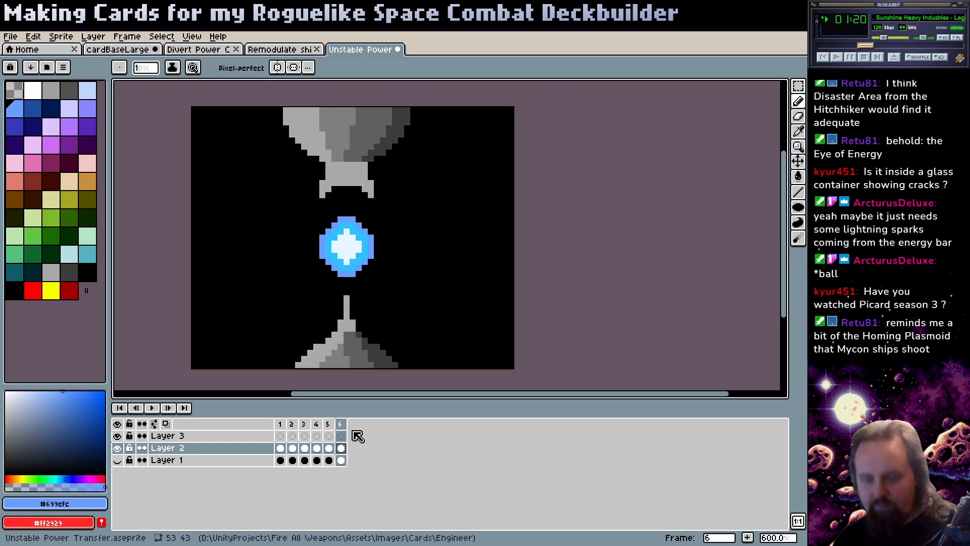
pyautogui.hotkey('alt', 'n')
pyautogui.hotkey('alt', 'n')
pyautogui.moveTo(281, 448); pyautogui.dragTo(394, 481)
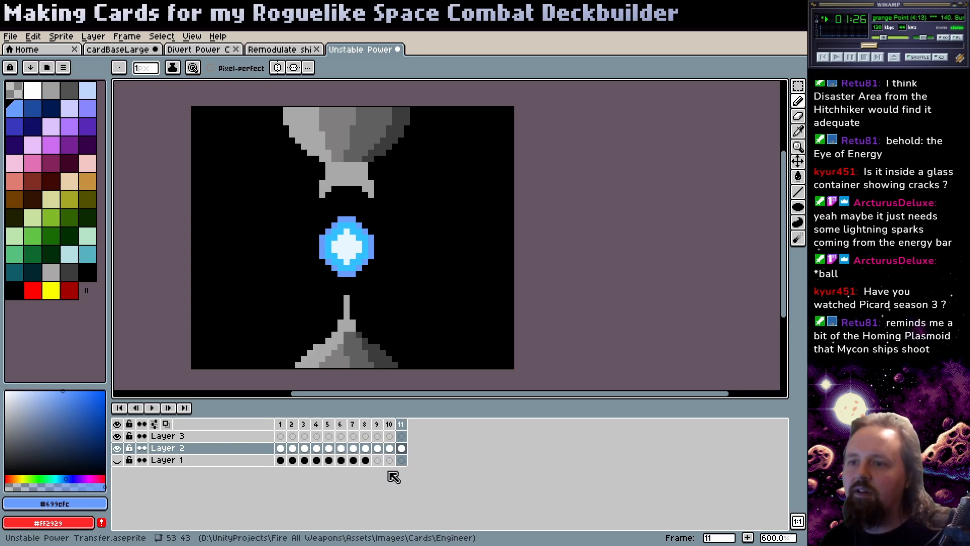
# - Undo the added frames and the new layer, and redo them all
pyautogui.hotkey('ctrl', 'z')
pyautogui.hotkey('ctrl', 'z')
pyautogui.hotkey('ctrl', 'z')
pyautogui.hotkey('ctrl', 'z')
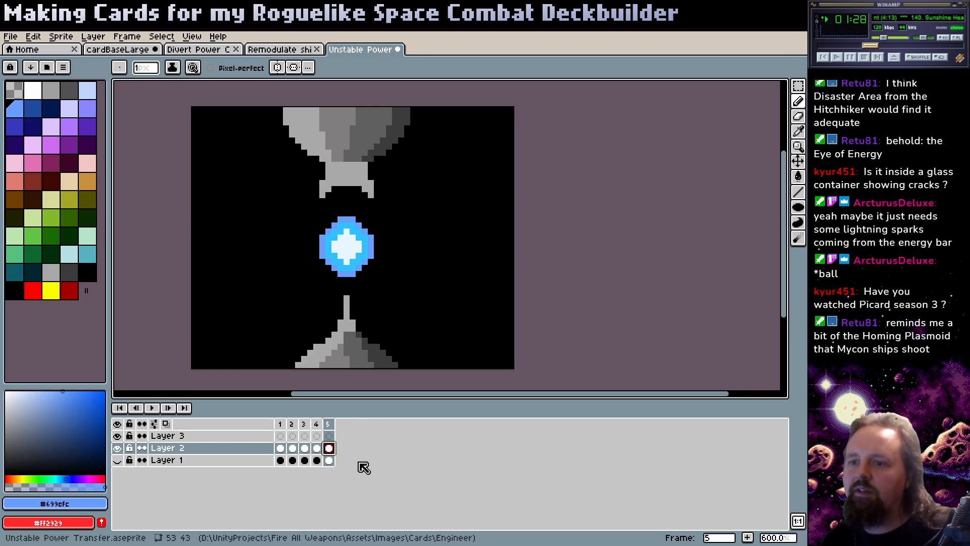
pyautogui.hotkey('ctrl', 'z')
pyautogui.hotkey('ctrl', 'z')
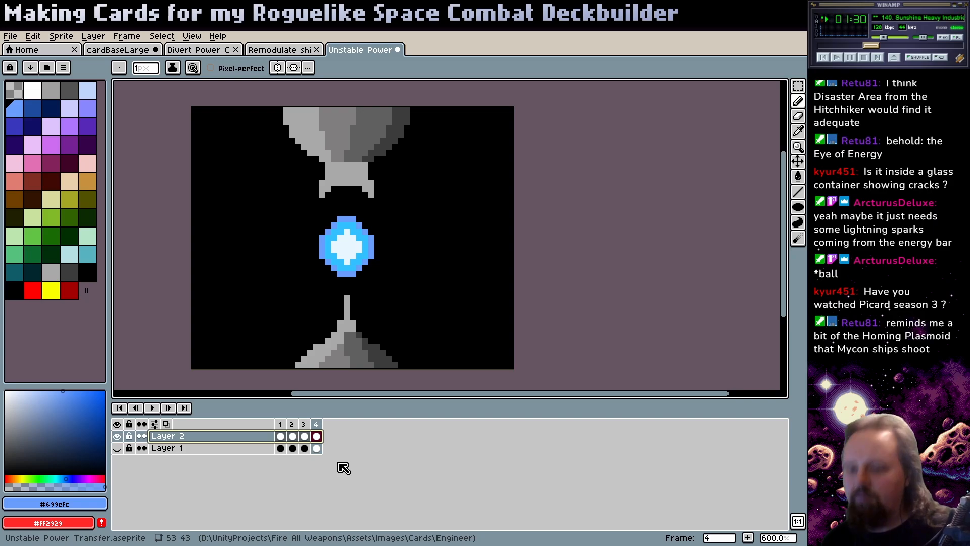
pyautogui.hotkey('ctrl', 'y')
pyautogui.hotkey('ctrl', 'y')
pyautogui.hotkey('ctrl', 'y')
pyautogui.hotkey('ctrl', 'y')
pyautogui.hotkey('ctrl', 'y')
pyautogui.hotkey('ctrl', 'y')
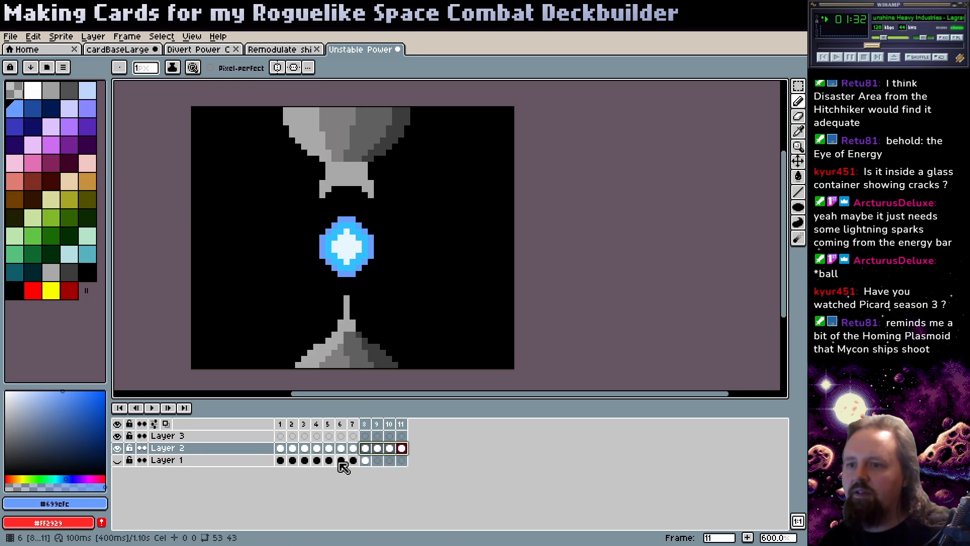
# - Step through frames 1 to 7 in the timeline to compare the orb shape in each, ending on frame 5
pyautogui.click(381, 423)
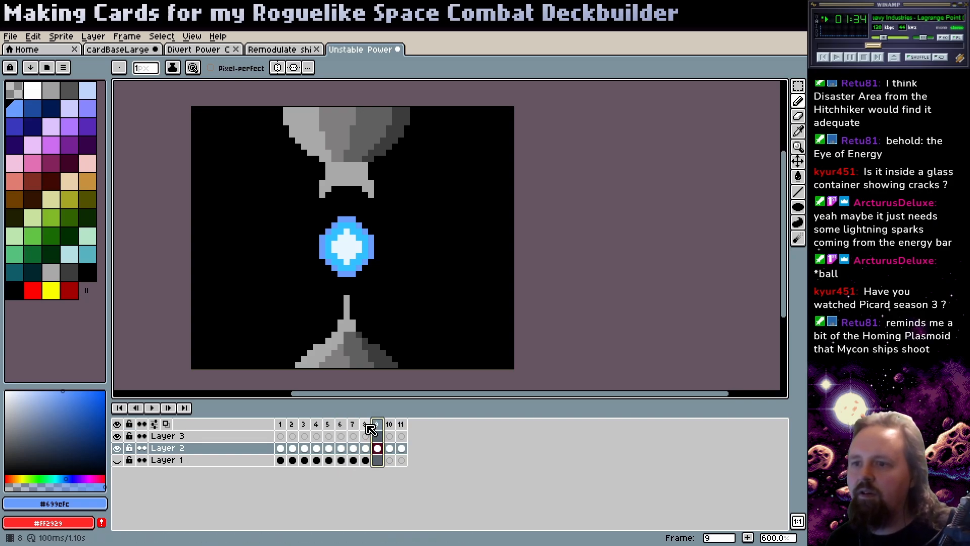
pyautogui.click(365, 424)
pyautogui.moveTo(330, 425); pyautogui.dragTo(360, 425)
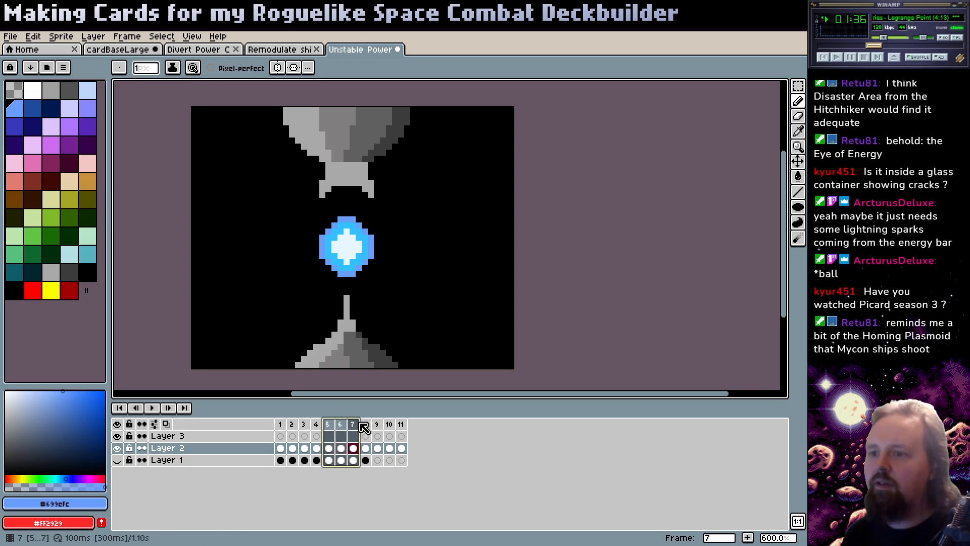
pyautogui.click(331, 426)
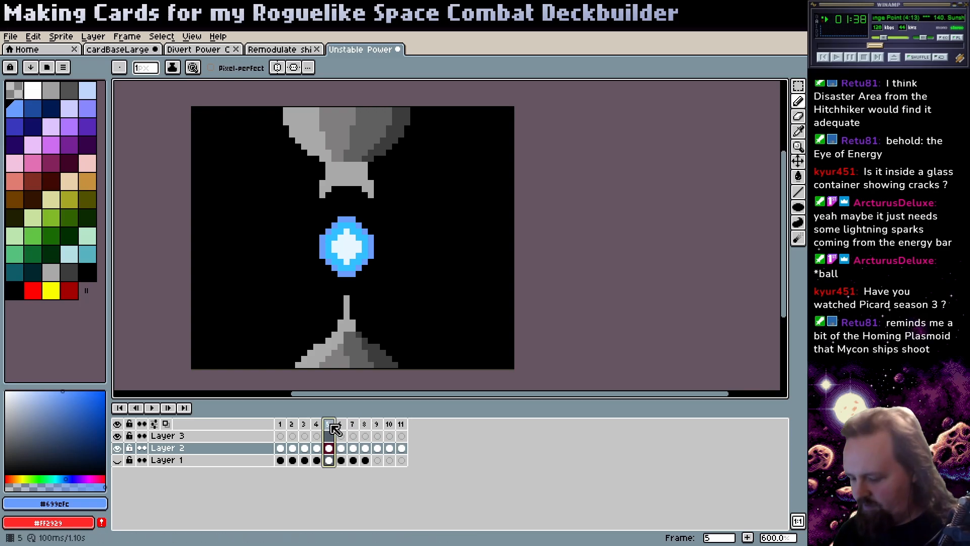
pyautogui.press('Left')
pyautogui.press('Left')
pyautogui.press('Left')
pyautogui.press('Left')
pyautogui.press('Right')
pyautogui.press('Right')
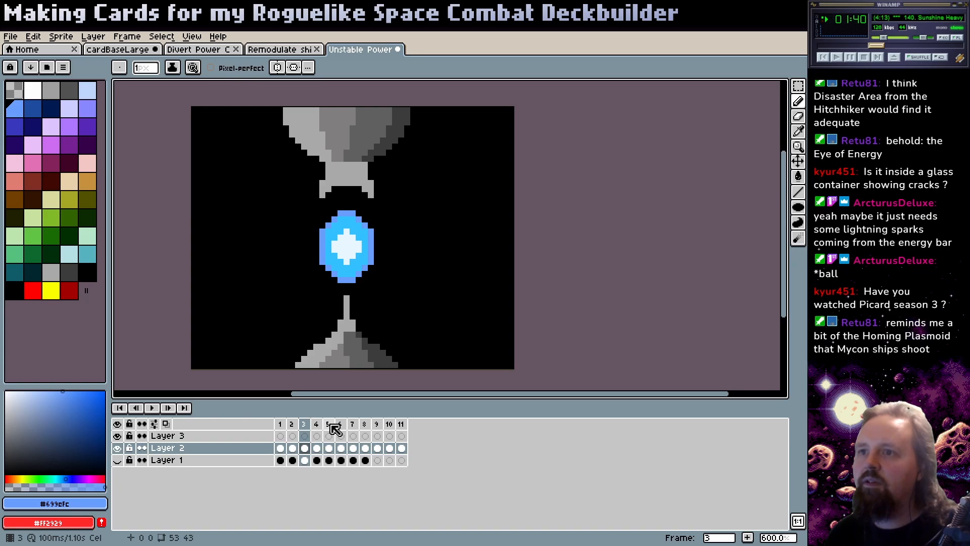
pyautogui.press('Right')
pyautogui.press('Right')
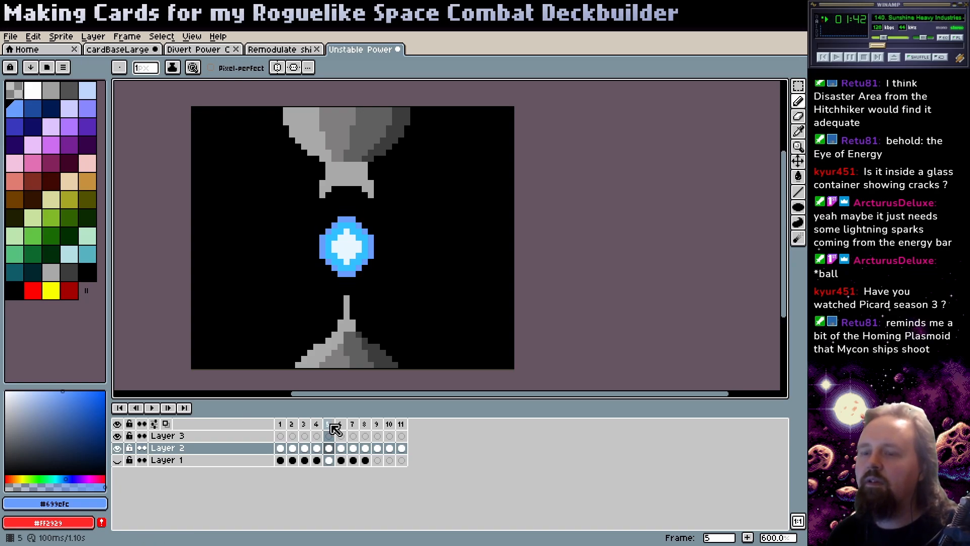
pyautogui.press('Right')
pyautogui.press('Right')
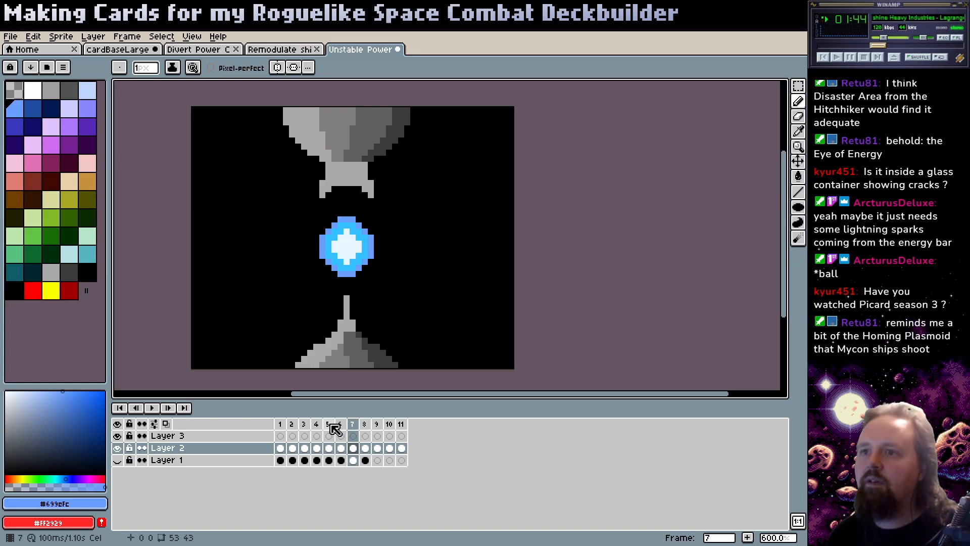
pyautogui.click(331, 425)
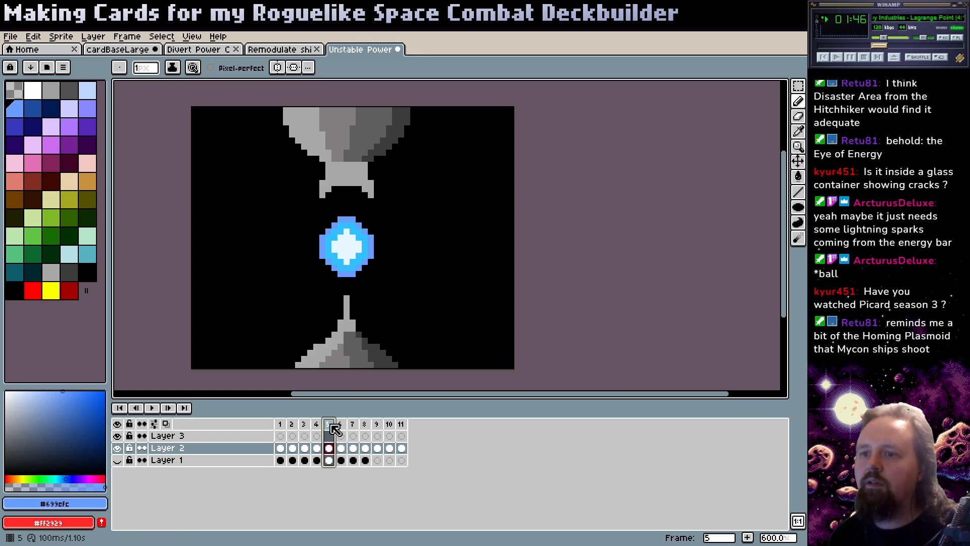
# - Delete frames 5 to 7 from the timeline, activate Layer 3's first cel and play the shortened orb loop
pyautogui.moveTo(345, 432); pyautogui.dragTo(372, 422)
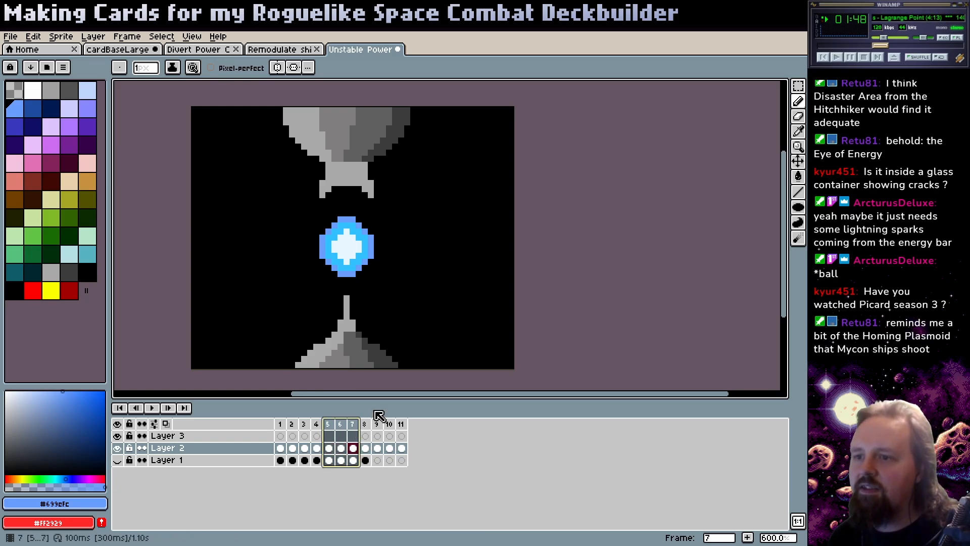
pyautogui.press('Delete')
pyautogui.click(280, 435)
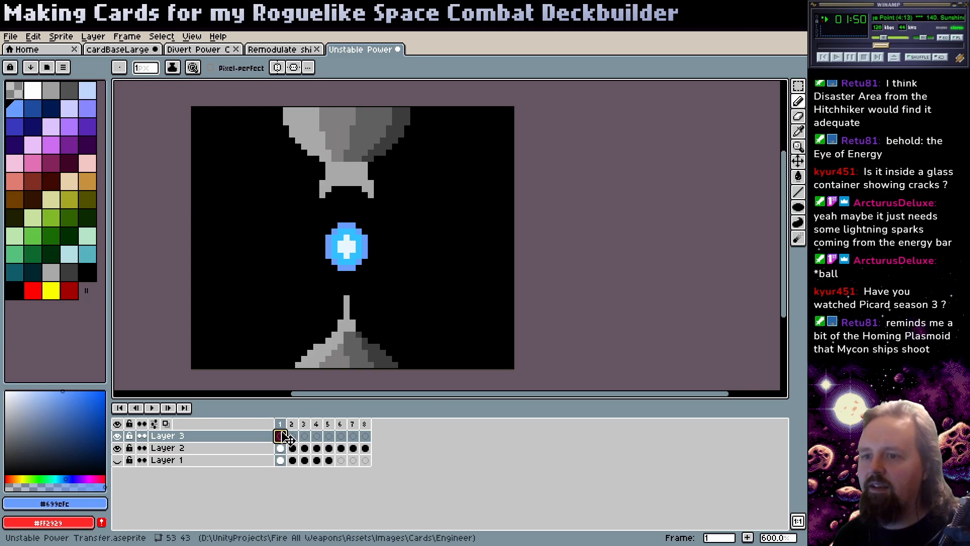
pyautogui.click(153, 408)
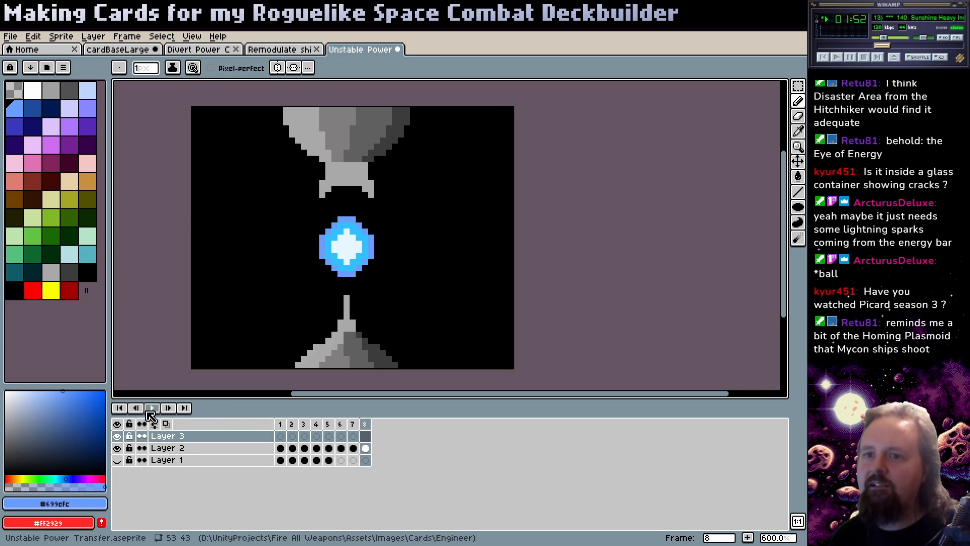
pyautogui.click(153, 408)
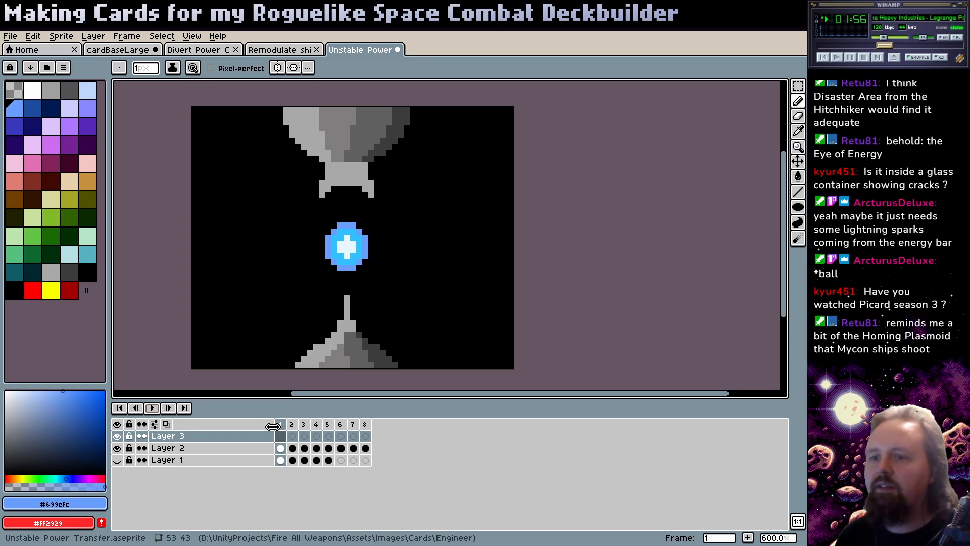
# - Choose bright yellow and pencil a small spark beside the orb's upper-left edge on frames 1 and 2 of Layer 3
pyautogui.scroll(4, 336, 239)
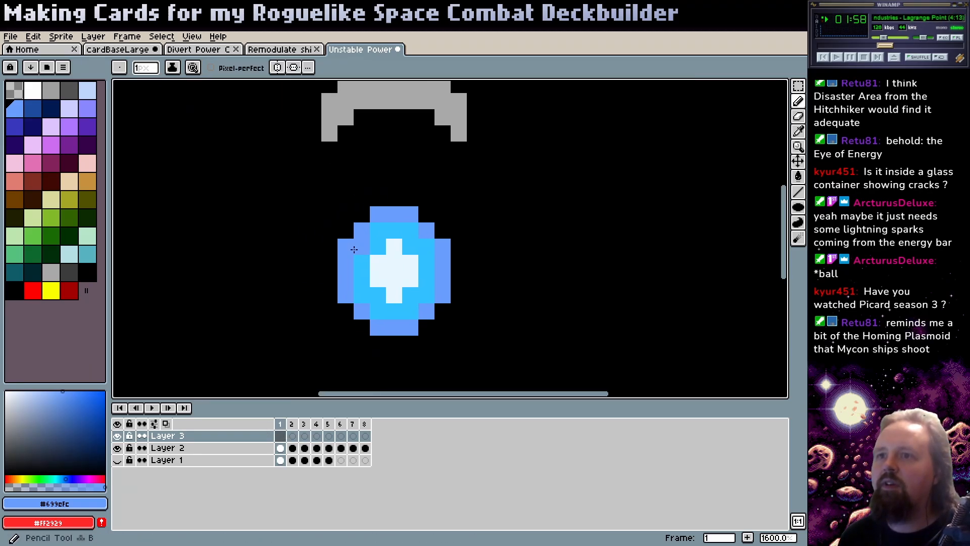
pyautogui.click(34, 91)
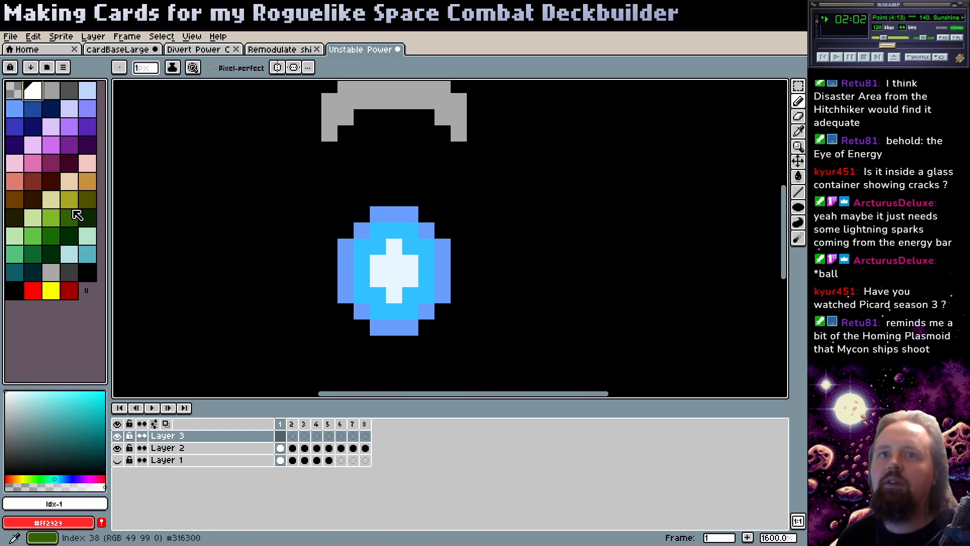
pyautogui.click(33, 198)
pyautogui.click(51, 291)
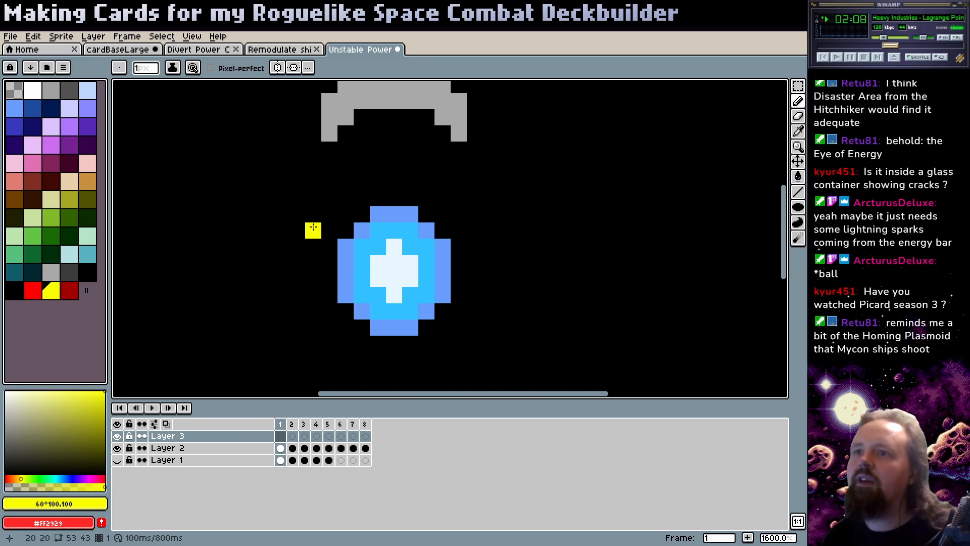
pyautogui.click(329, 230)
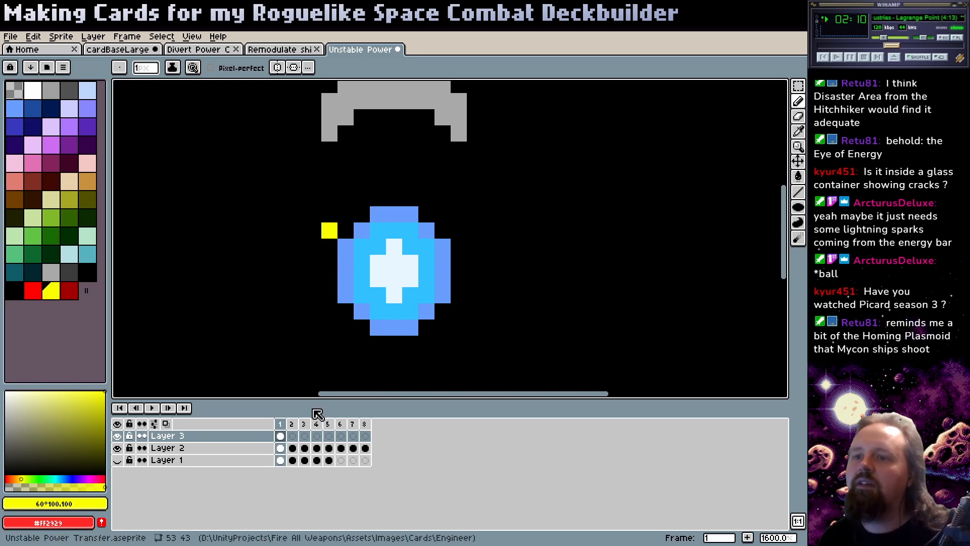
pyautogui.click(292, 424)
pyautogui.moveTo(313, 212); pyautogui.dragTo(289, 207)
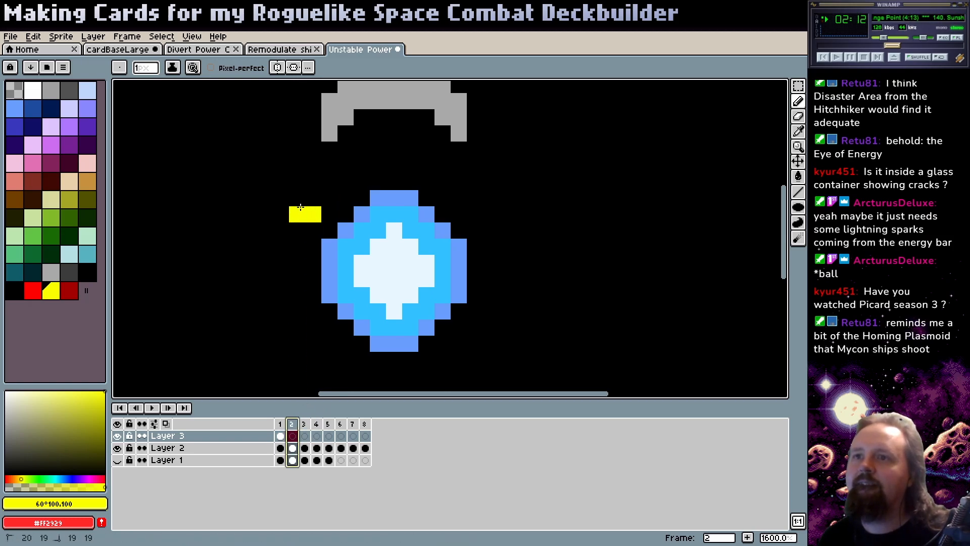
# - Draw short yellow spark segments progressively farther left of the orb on frames 3 and 4 of Layer 3
pyautogui.click(304, 423)
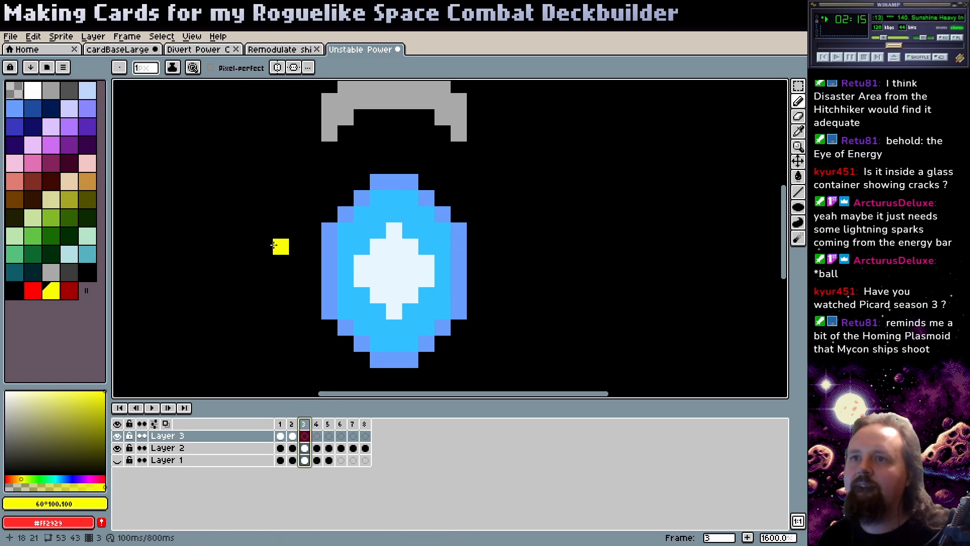
pyautogui.click(281, 198)
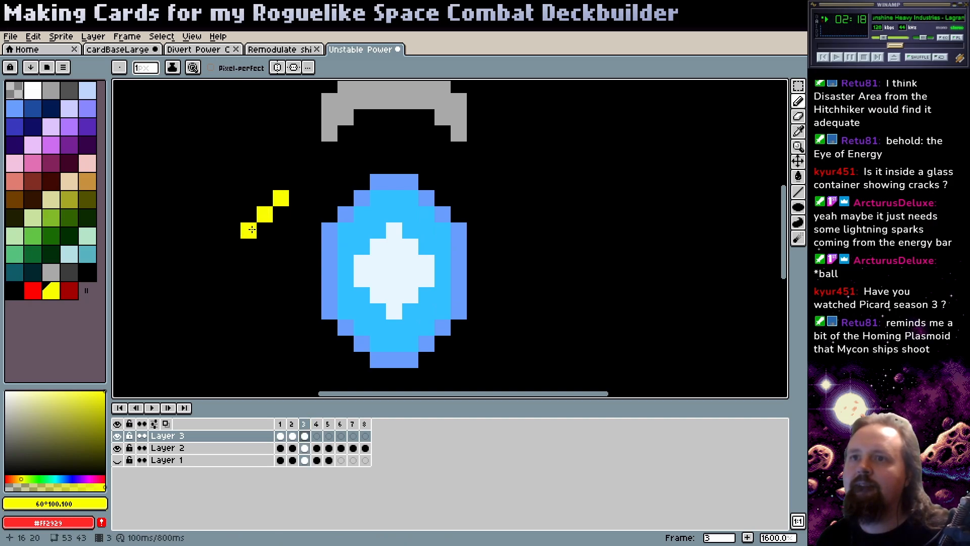
pyautogui.click(316, 424)
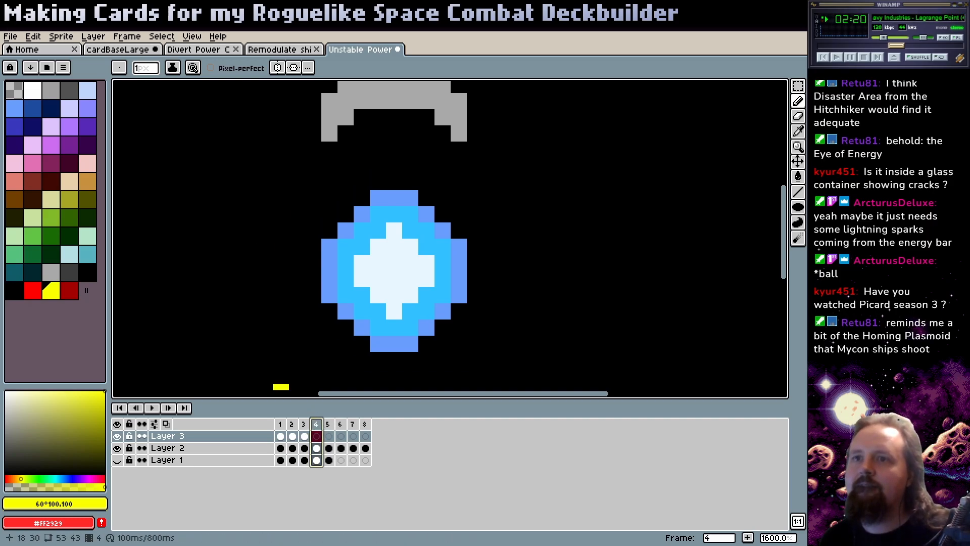
pyautogui.click(261, 244)
pyautogui.moveTo(248, 262); pyautogui.dragTo(232, 262)
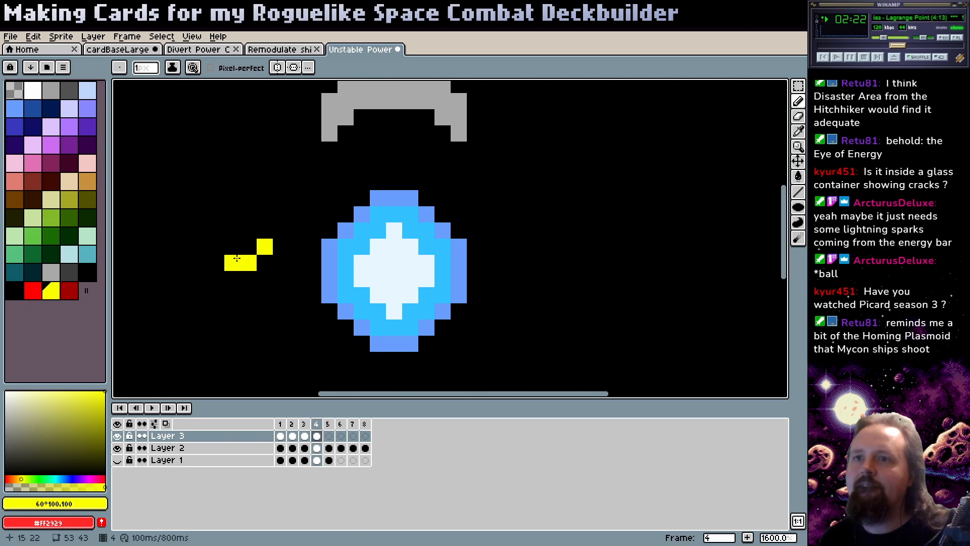
# - Continue the outward-moving yellow spark with three-pixel segments on frames 5 and 6 of Layer 3
pyautogui.click(328, 435)
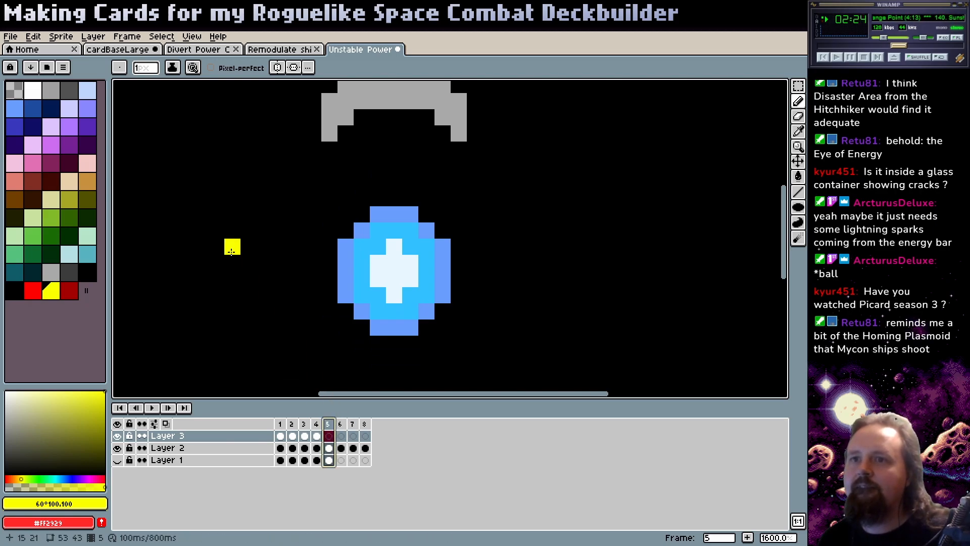
pyautogui.click(217, 246)
pyautogui.moveTo(190, 235); pyautogui.dragTo(200, 233)
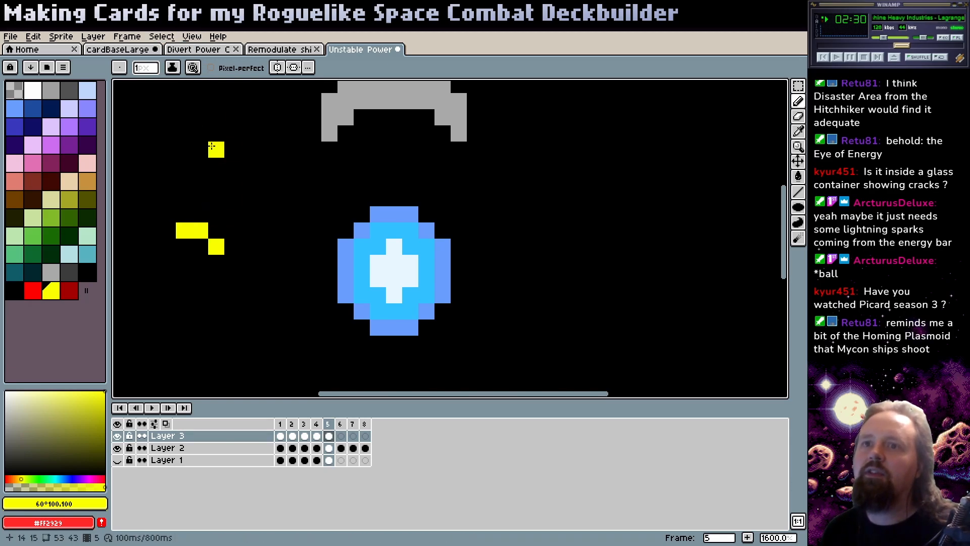
pyautogui.click(344, 434)
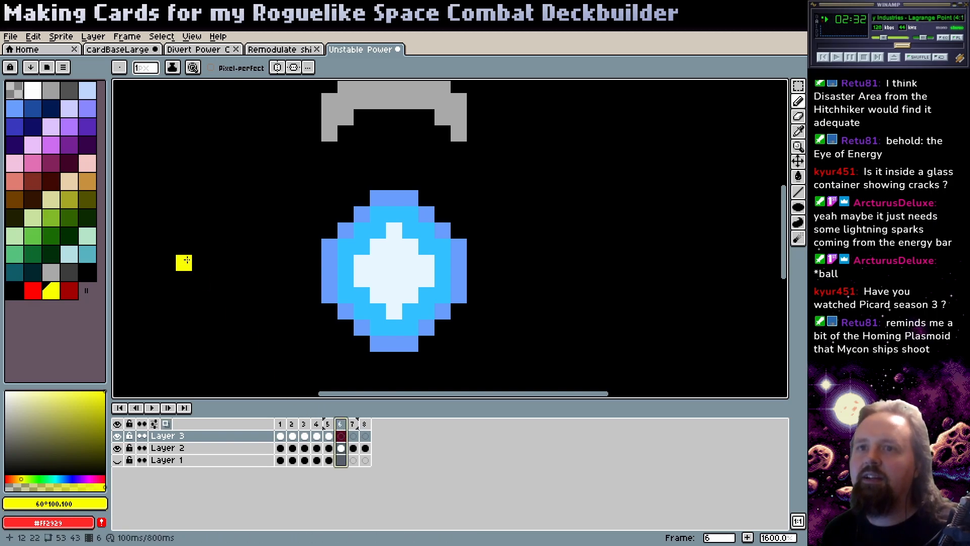
pyautogui.click(168, 247)
pyautogui.click(151, 265)
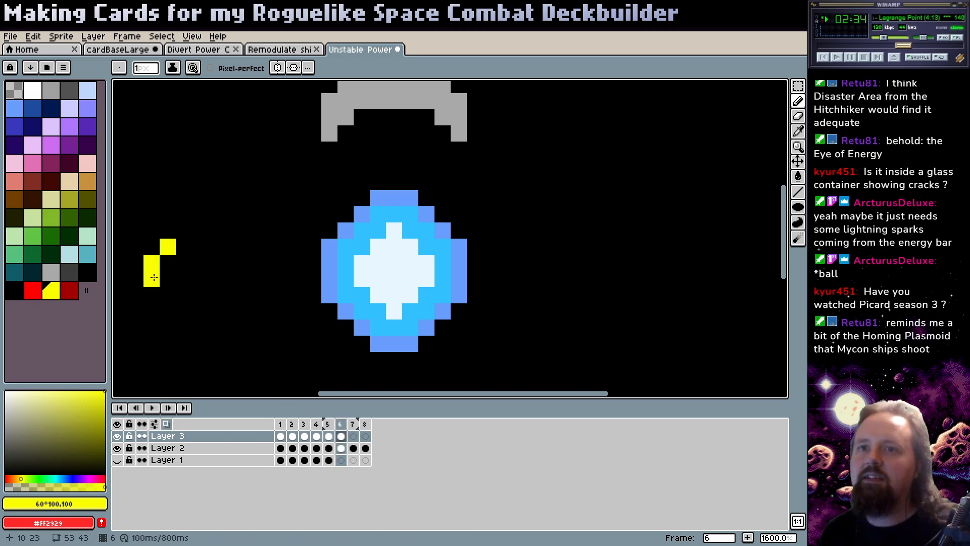
pyautogui.moveTo(168, 334); pyautogui.dragTo(317, 301)
# - Draw the yellow spark nearing the canvas's left edge on frames 7 and 8 of Layer 3, and preview the animation
pyautogui.click(353, 435)
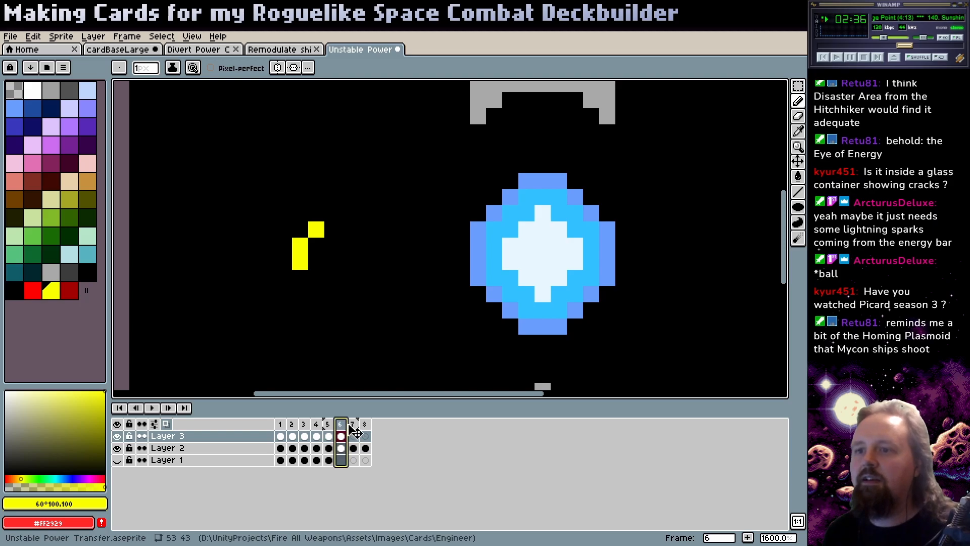
pyautogui.moveTo(282, 245); pyautogui.dragTo(267, 247)
pyautogui.click(272, 231)
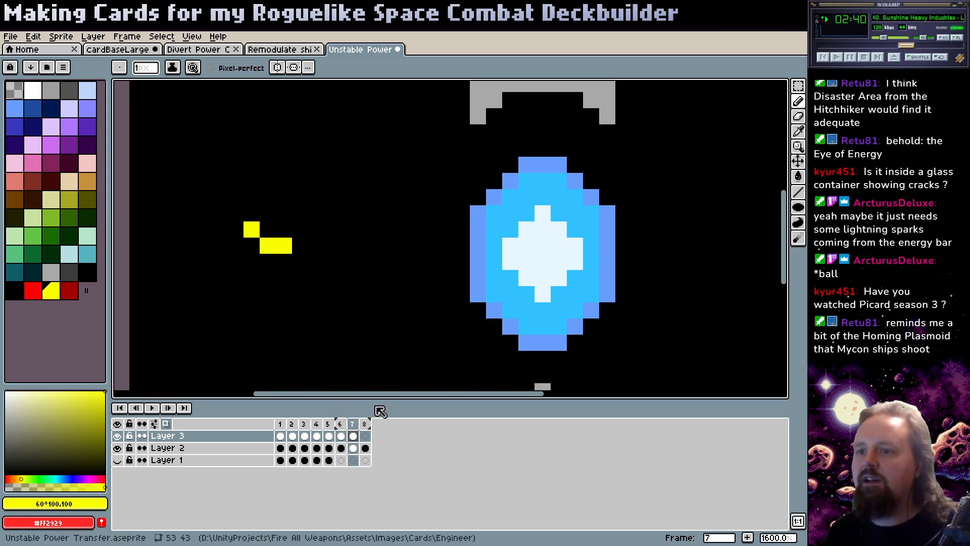
pyautogui.click(365, 423)
pyautogui.moveTo(204, 212)
pyautogui.mouseDown()
pyautogui.moveTo(203, 230)
pyautogui.moveTo(168, 242)
pyautogui.mouseUp()
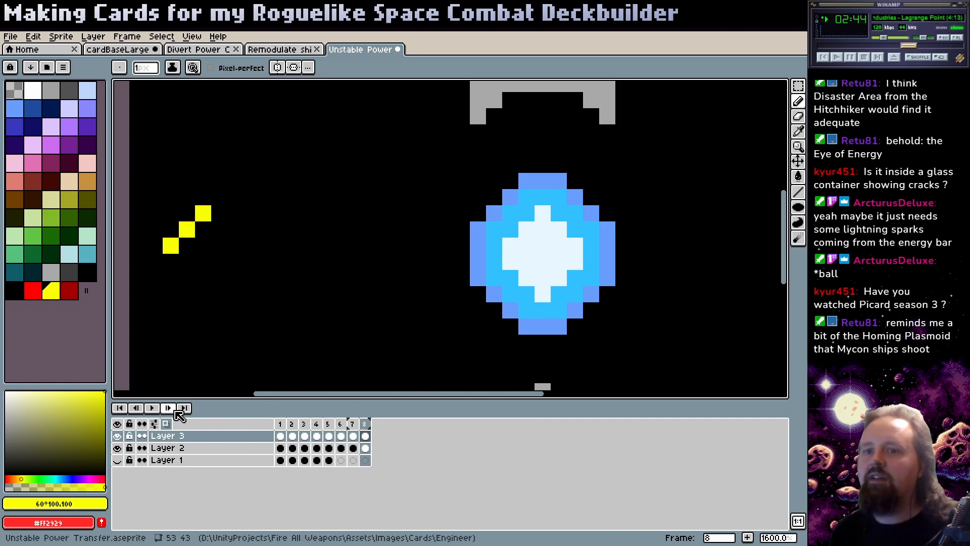
pyautogui.click(152, 408)
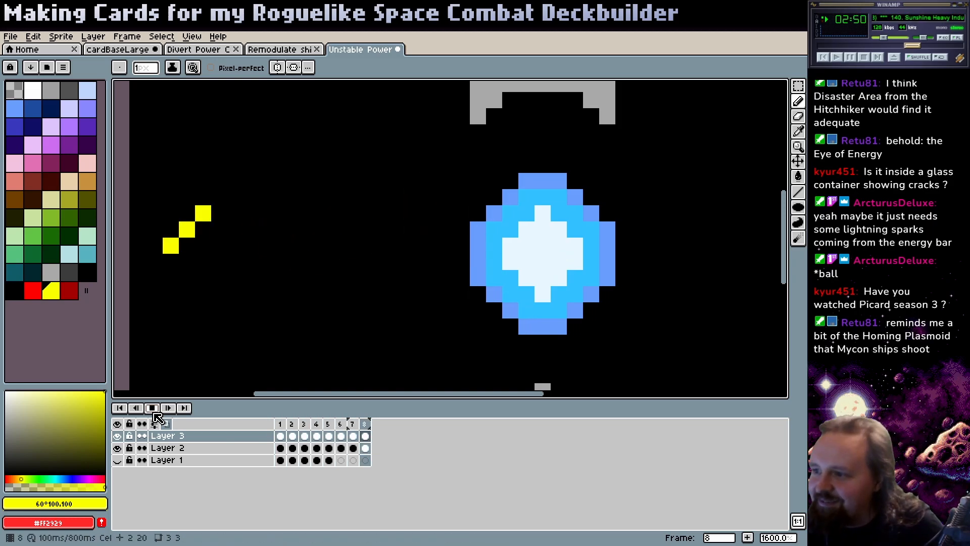
pyautogui.click(154, 409)
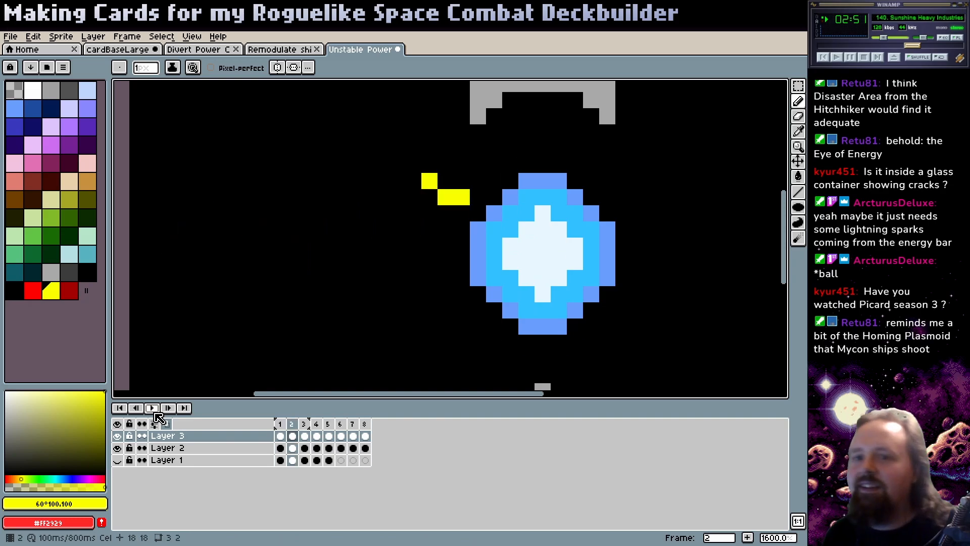
# - Lengthen the yellow spark beside the orb with extra pixels on frames 1 and 2 of Layer 3
pyautogui.click(281, 425)
pyautogui.click(456, 218)
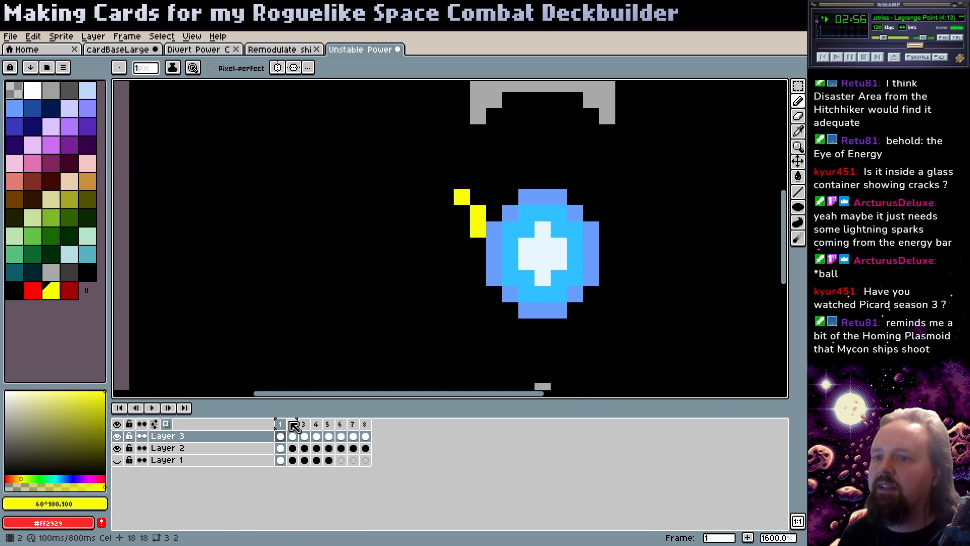
pyautogui.press('Right')
pyautogui.click(403, 163)
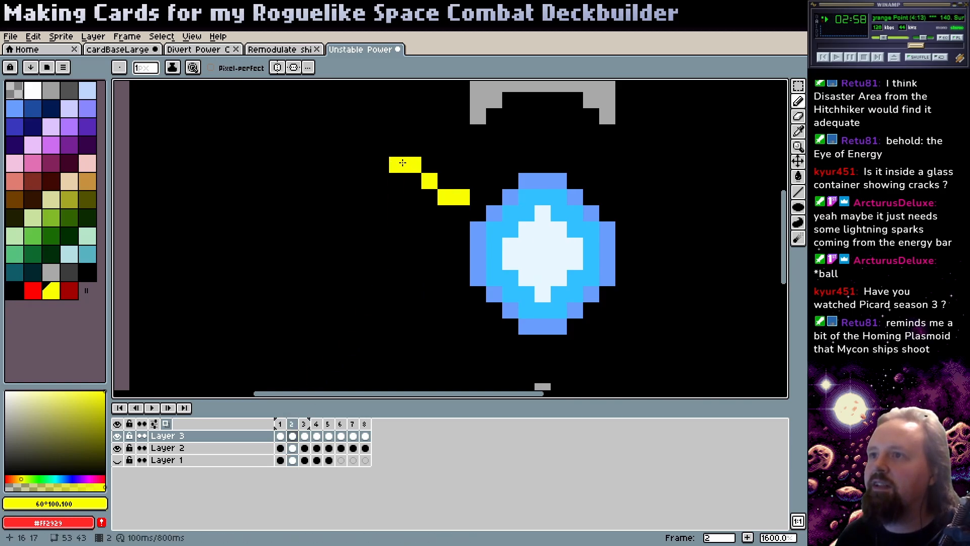
# - Extend frame 3's yellow spark down-left and paint its corner pixel black to leave a clean diagonal
pyautogui.click(304, 423)
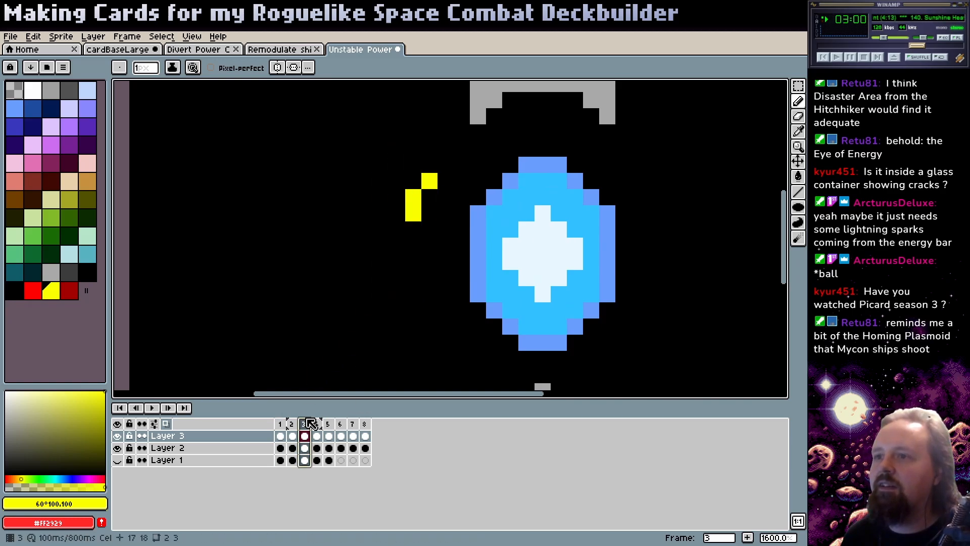
pyautogui.click(380, 226)
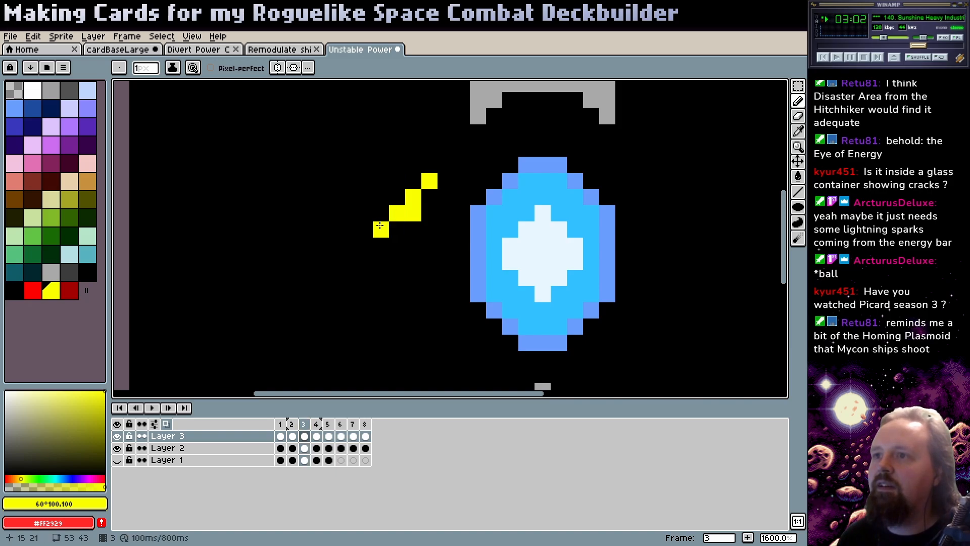
pyautogui.keyDown('alt'); pyautogui.click(429, 222); pyautogui.keyUp('alt')
pyautogui.moveTo(413, 227); pyautogui.dragTo(413, 216)
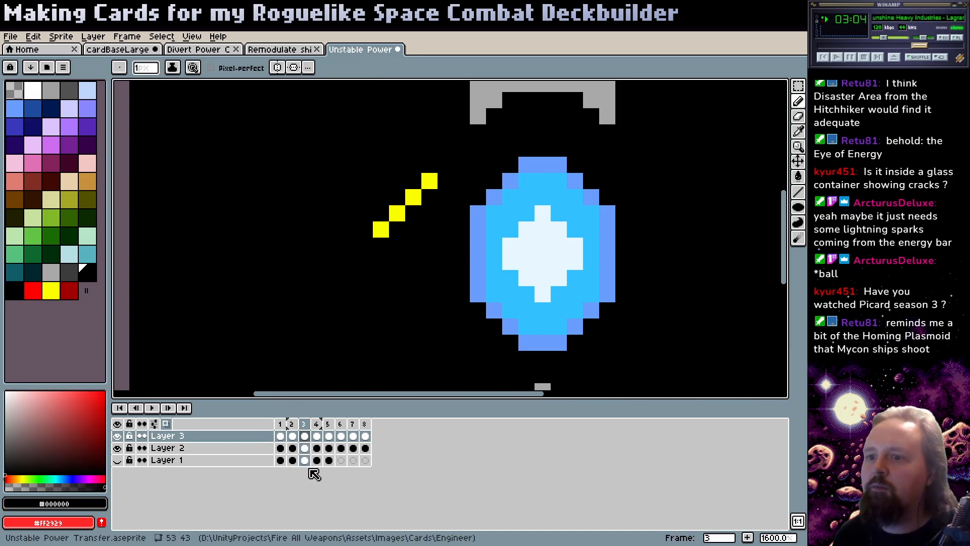
# - Resample the yellow and extend the sparks on frames 4 and 5 of Layer 3 into longer zigzags
pyautogui.click(317, 423)
pyautogui.keyDown('alt'); pyautogui.click(374, 247); pyautogui.keyUp('alt')
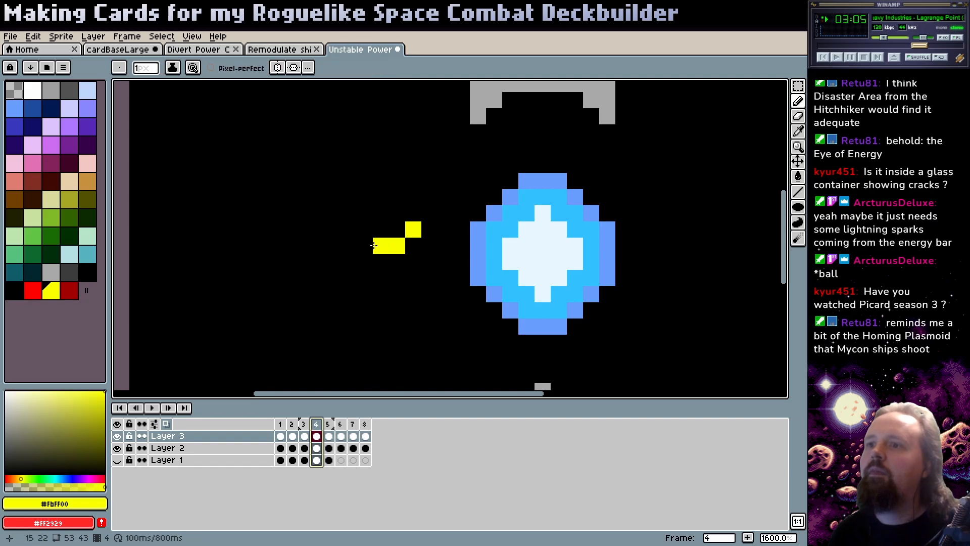
pyautogui.click(357, 219)
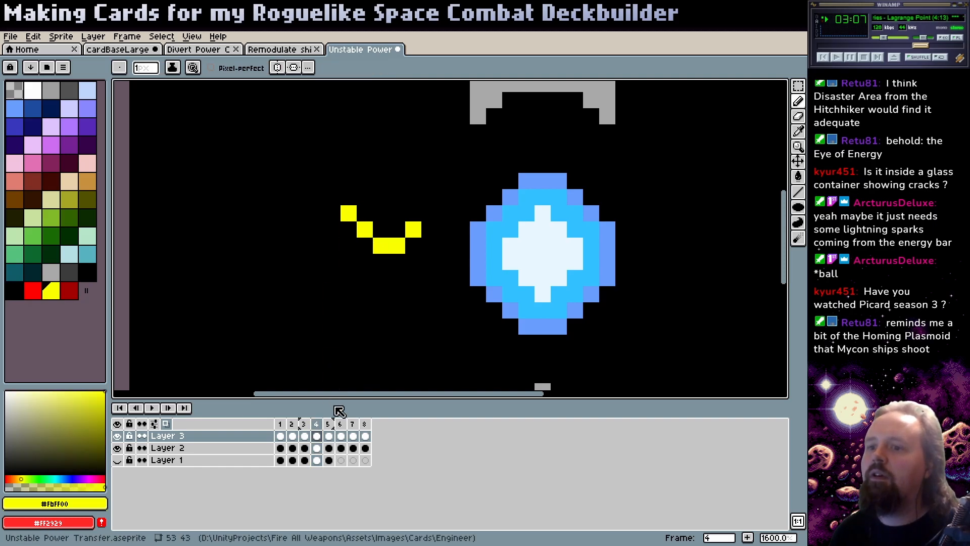
pyautogui.press('.')
pyautogui.click(339, 238)
pyautogui.moveTo(316, 221); pyautogui.dragTo(298, 243)
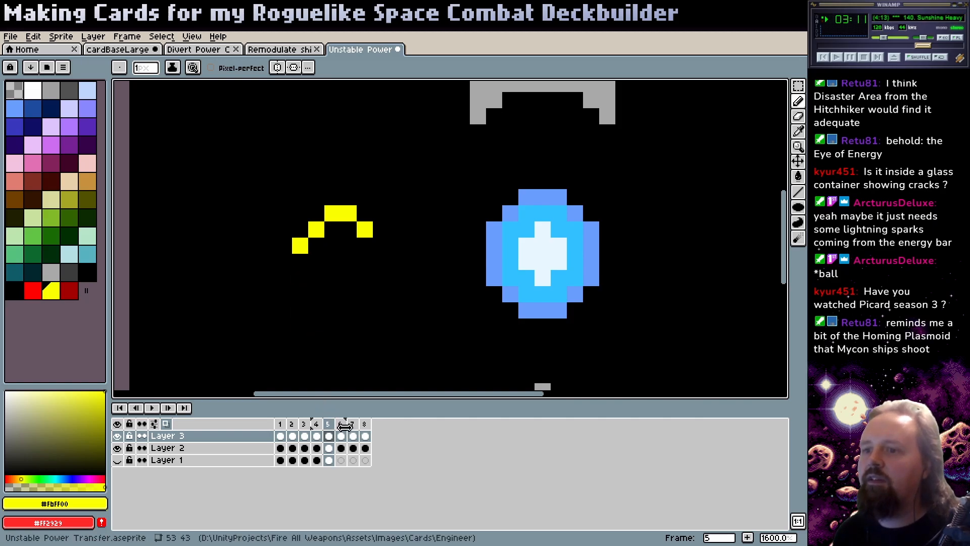
# - Extend the yellow sparks on frames 6 and 7 of Layer 3, undoing misplaced pixels along the way
pyautogui.press('.')
pyautogui.click(321, 332)
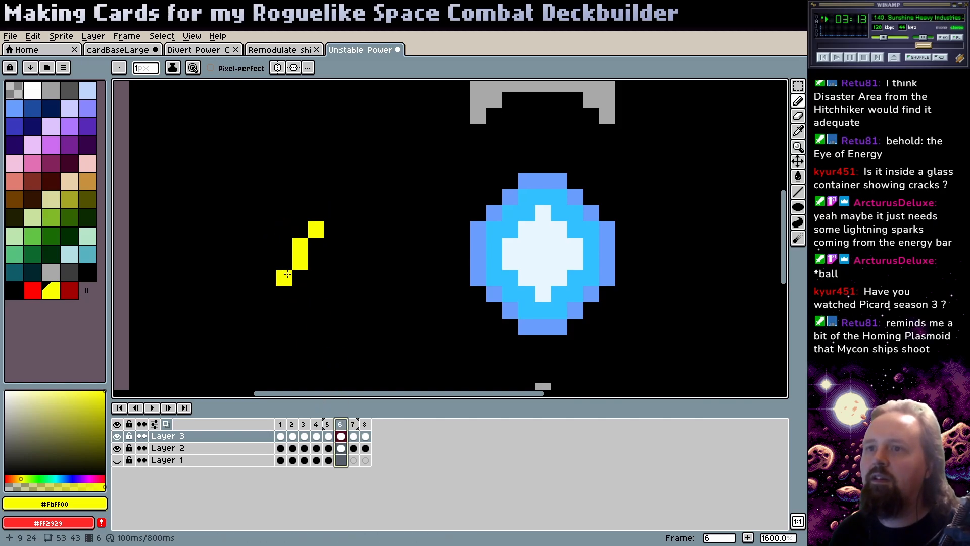
pyautogui.click(287, 274)
pyautogui.hotkey('ctrl', 'z')
pyautogui.click(353, 424)
pyautogui.click(231, 246)
pyautogui.hotkey('ctrl', 'z')
pyautogui.click(237, 230)
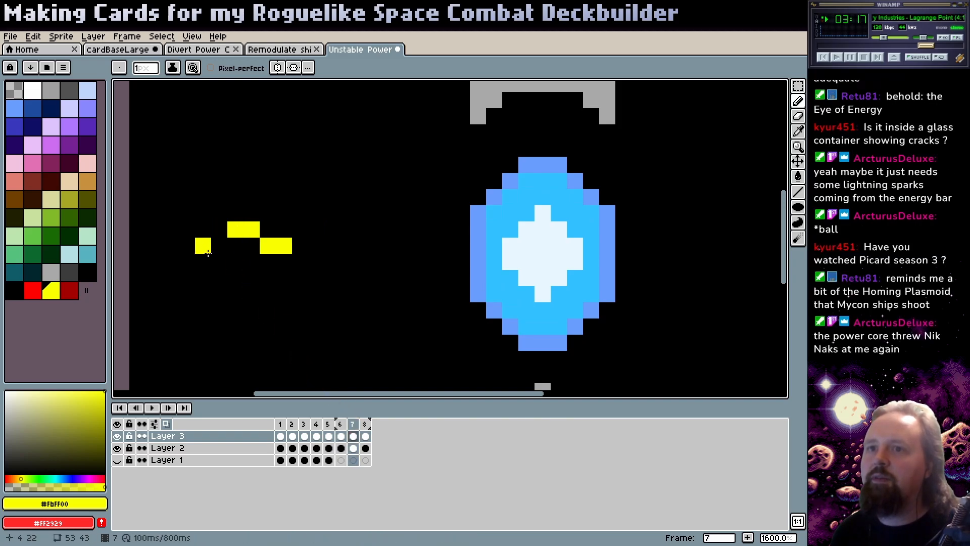
# - Extend frame 8's yellow spark at both ends, remove its stray pixels using undo and black paint, and play the animation
pyautogui.click(365, 436)
pyautogui.click(198, 308)
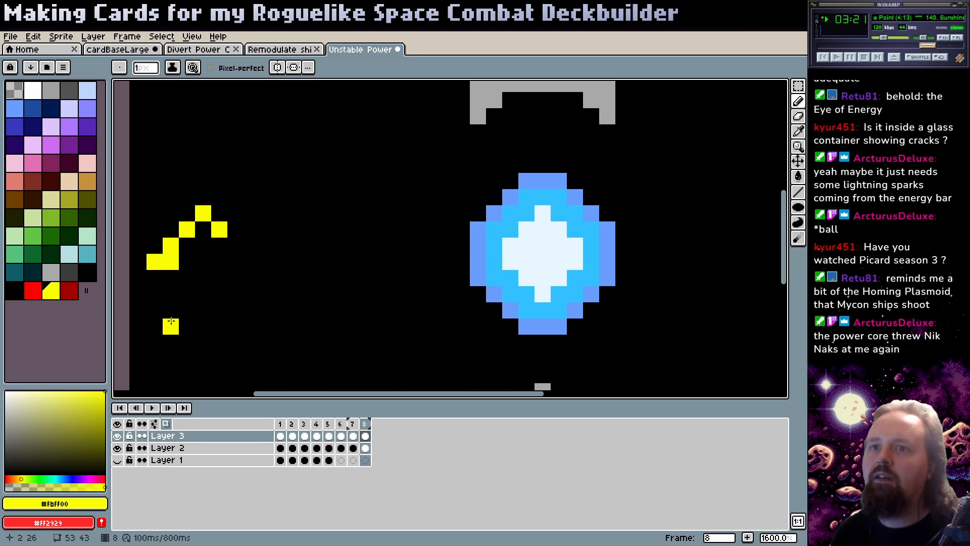
pyautogui.hotkey('ctrl', 'z')
pyautogui.keyDown('alt'); pyautogui.click(156, 272); pyautogui.keyUp('alt')
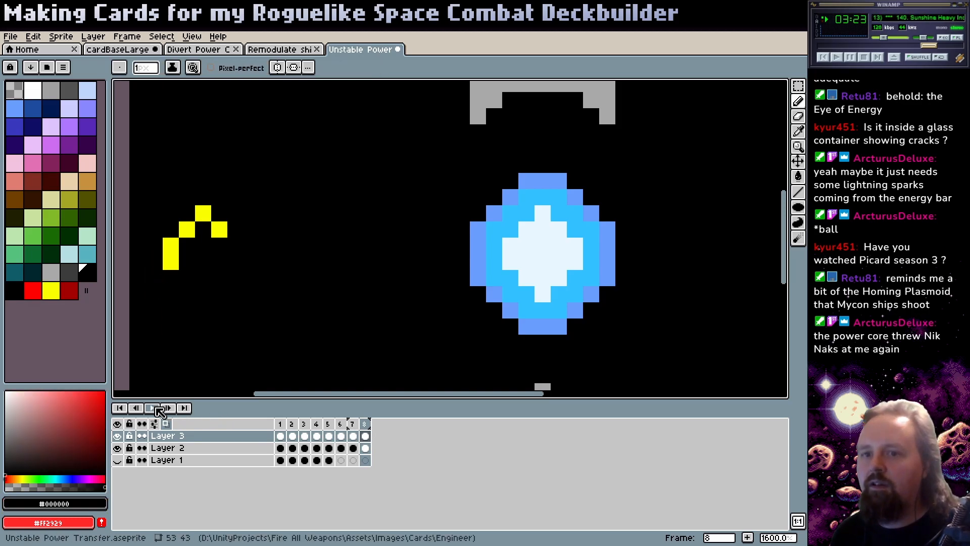
pyautogui.click(157, 409)
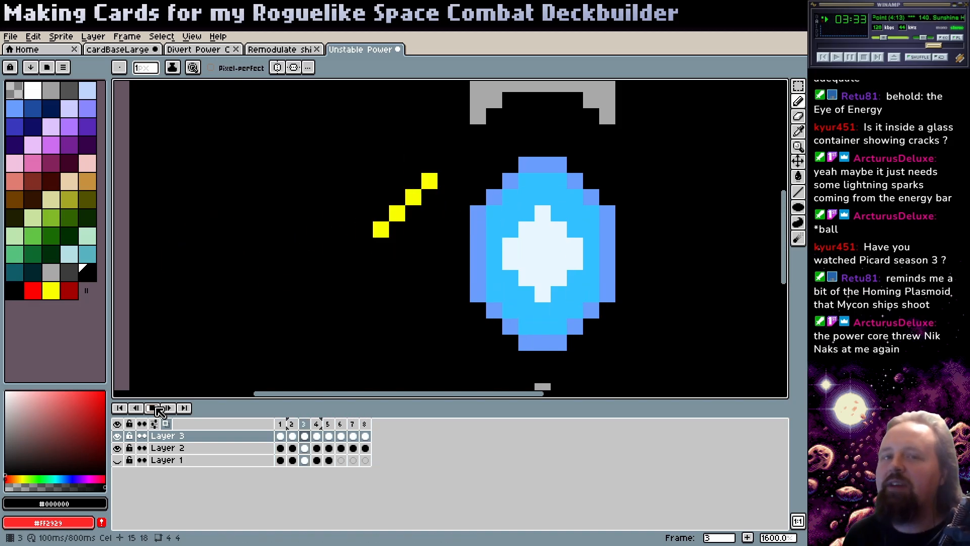
# - Stop playback and branch frame 2's spark with extra yellow pixels, undoing or painting black the misplaced ones
pyautogui.click(156, 409)
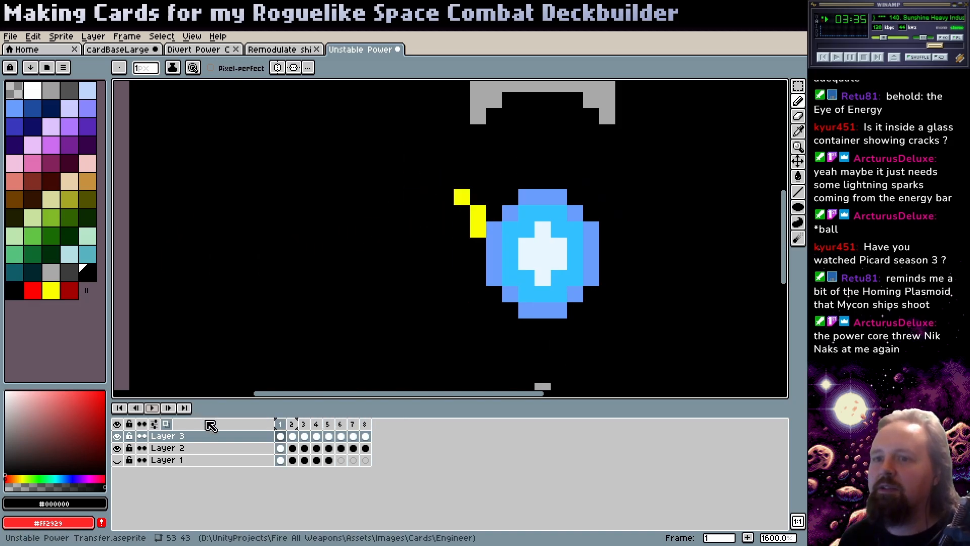
pyautogui.press('Right')
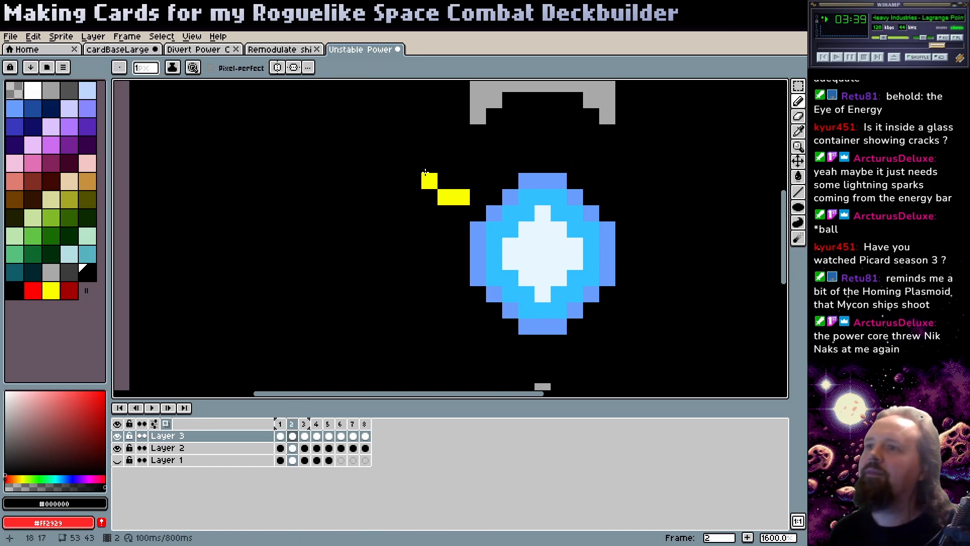
pyautogui.keyDown('alt'); pyautogui.click(427, 177); pyautogui.keyUp('alt')
pyautogui.click(420, 166)
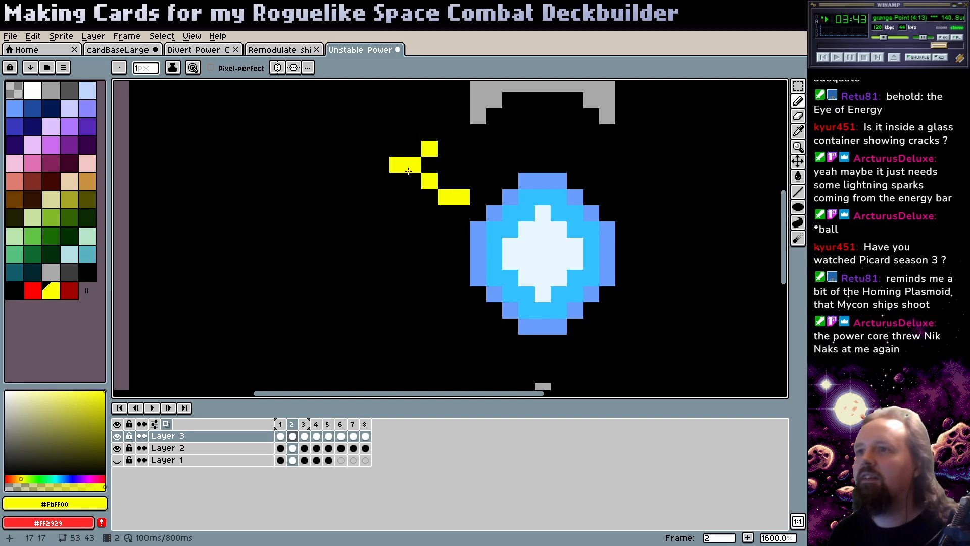
pyautogui.hotkey('ctrl', 'z')
pyautogui.keyDown('alt'); pyautogui.click(395, 203); pyautogui.keyUp('alt')
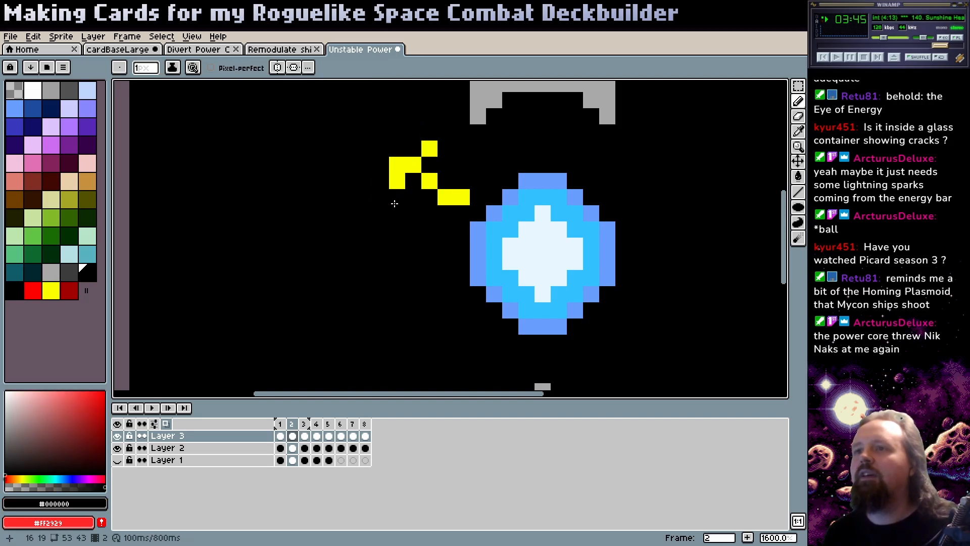
pyautogui.keyDown('alt'); pyautogui.click(395, 172); pyautogui.keyUp('alt')
pyautogui.click(381, 148)
pyautogui.click(392, 194)
# - Add short yellow branches around the lower end of frame 3's spark, painting unwanted pixels black
pyautogui.press('Right')
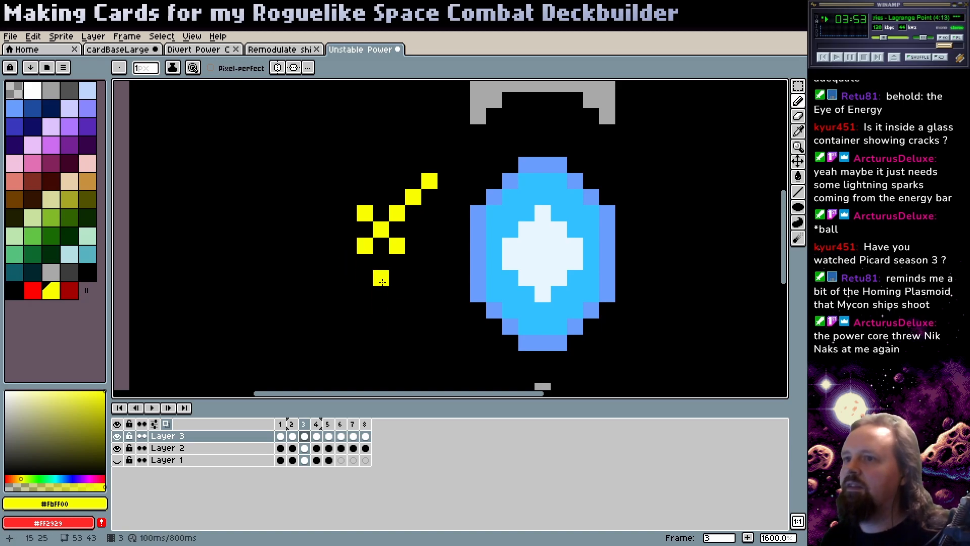
pyautogui.keyDown('alt'); pyautogui.click(383, 287); pyautogui.keyUp('alt')
pyautogui.click(365, 245)
pyautogui.keyDown('alt'); pyautogui.click(399, 239); pyautogui.keyUp('alt')
pyautogui.click(381, 246)
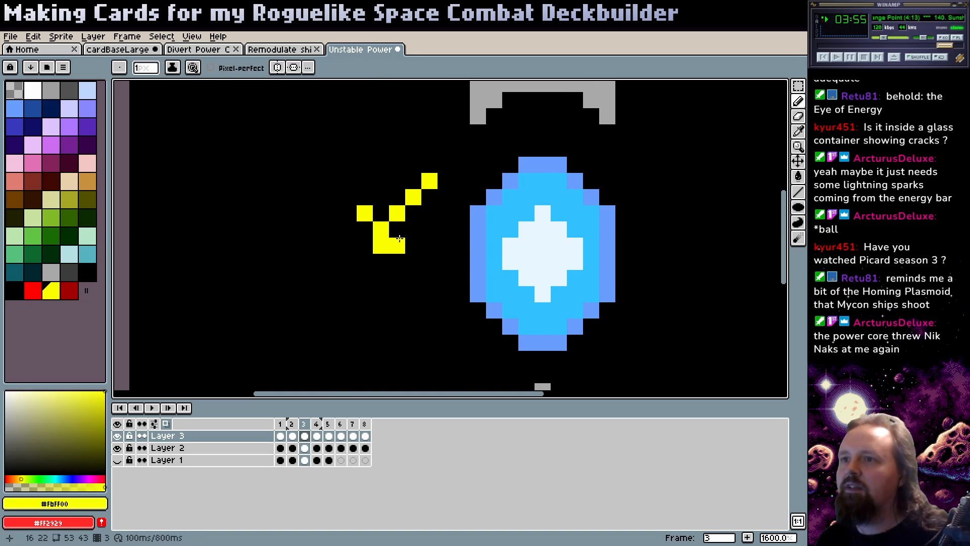
pyautogui.keyDown('alt'); pyautogui.click(397, 260); pyautogui.keyUp('alt')
pyautogui.click(397, 246)
pyautogui.keyDown('alt'); pyautogui.click(381, 229); pyautogui.keyUp('alt')
pyautogui.click(413, 229)
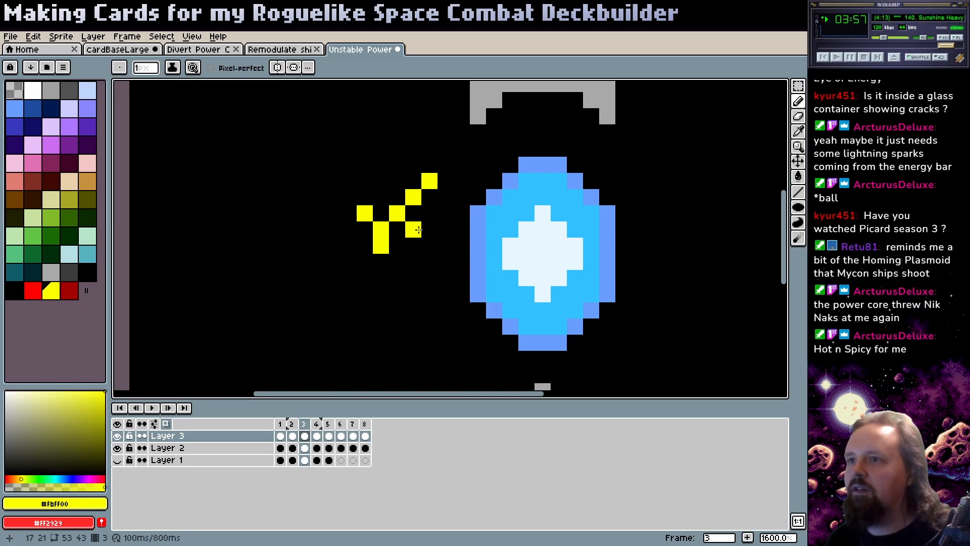
# - Extend the sparks on frames 4 and 5 outward with yellow forks, blacking out frame 5's misplaced upper pixels
pyautogui.press('Right')
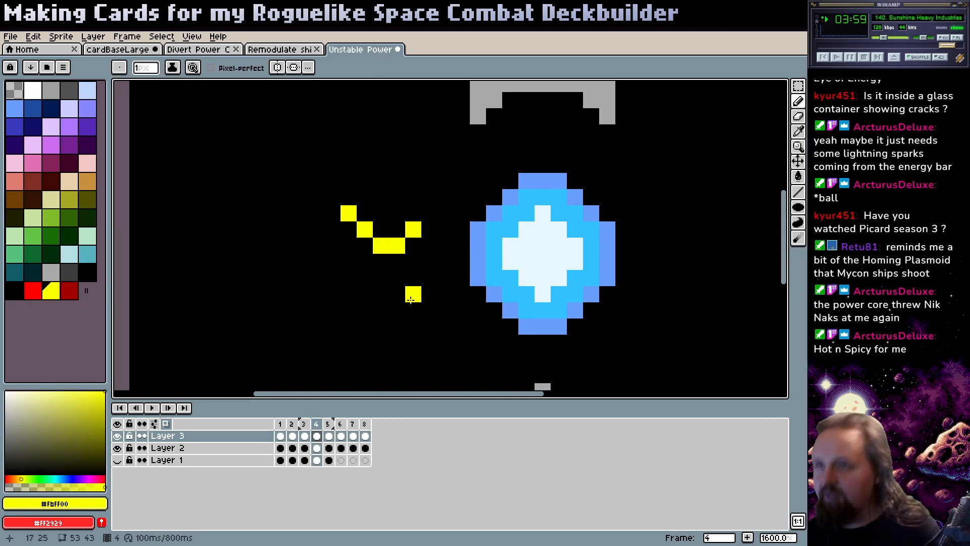
pyautogui.click(333, 207)
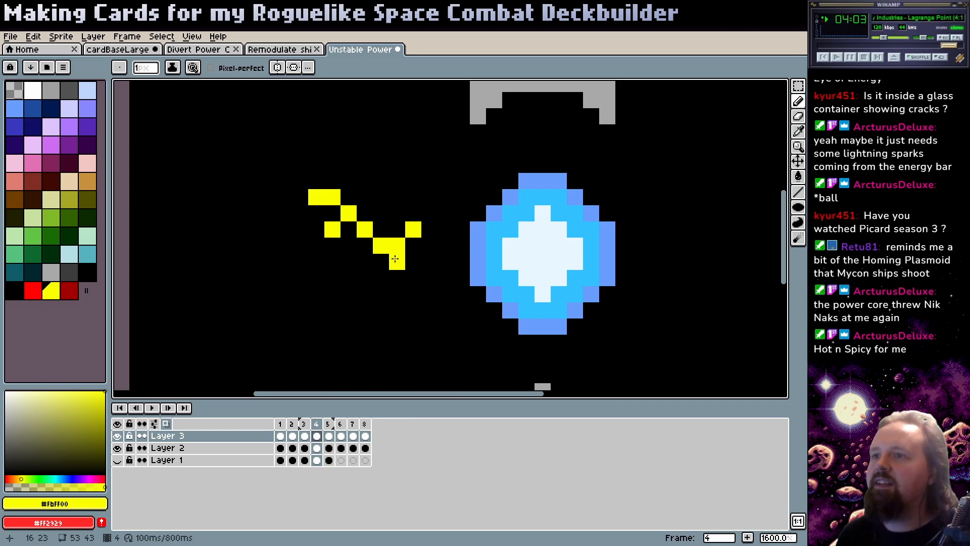
pyautogui.press('Right')
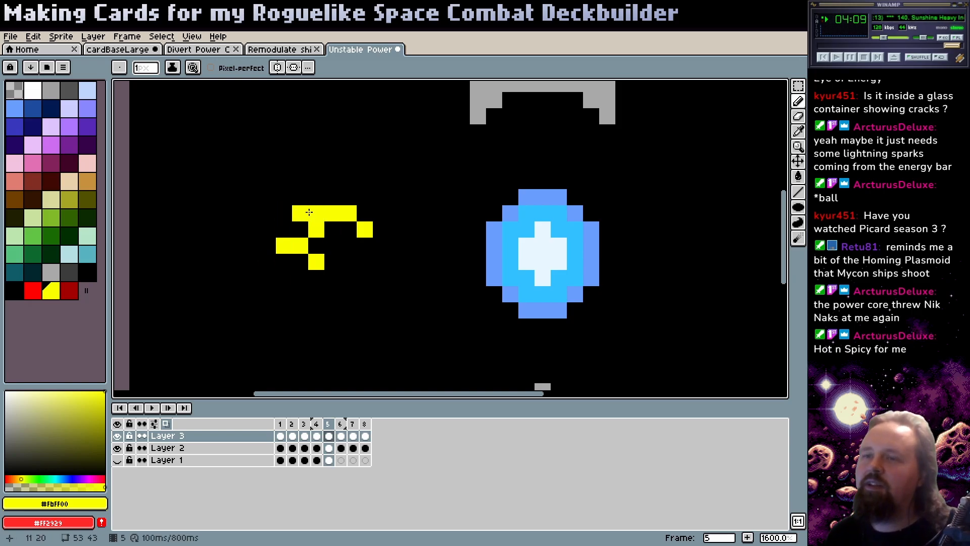
pyautogui.keyDown('alt'); pyautogui.click(310, 197); pyautogui.keyUp('alt')
pyautogui.click(303, 213)
pyautogui.keyDown('alt'); pyautogui.click(284, 245); pyautogui.keyUp('alt')
pyautogui.click(268, 262)
pyautogui.click(378, 278)
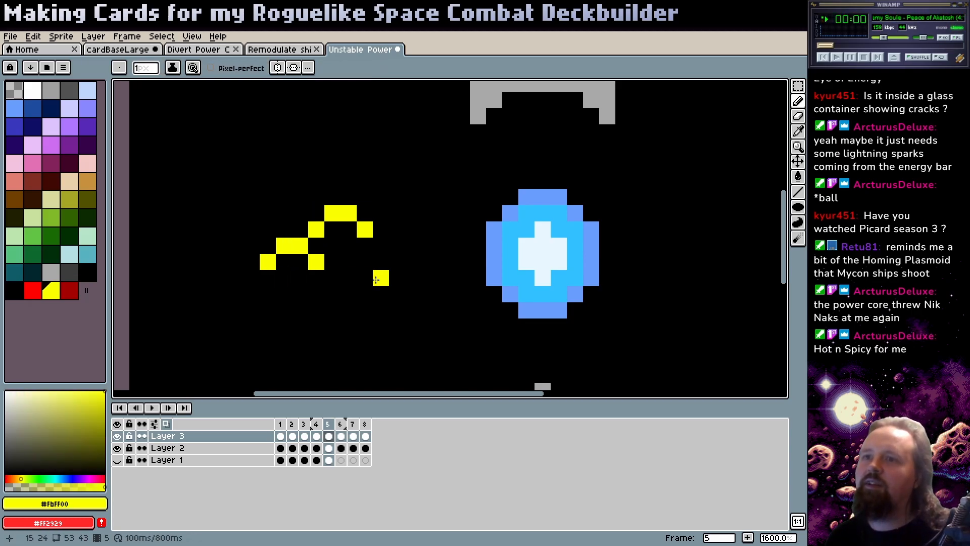
pyautogui.click(252, 213)
pyautogui.click(265, 238)
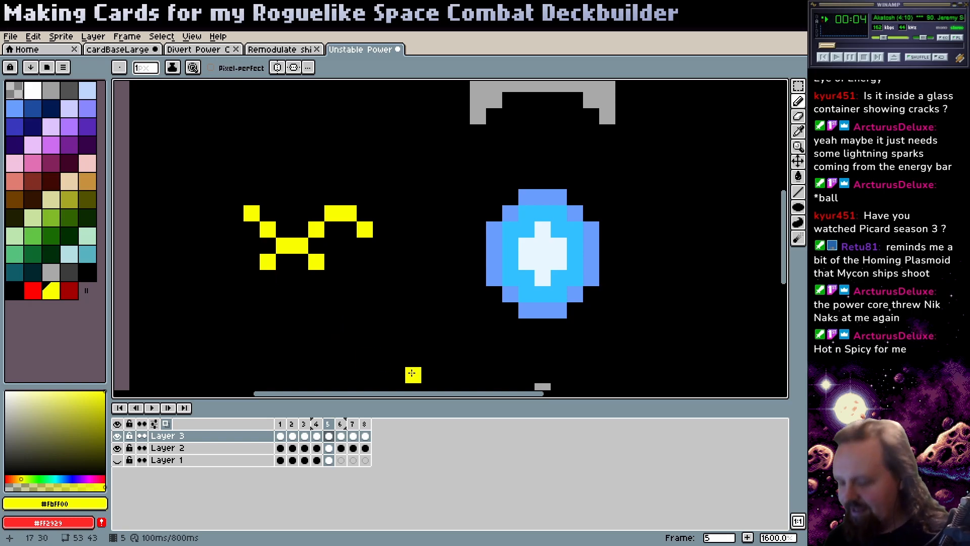
# - Fork the outer ends of the sparks on frames 6 and 7 and add a short lower branch to frame 7
pyautogui.press('Right')
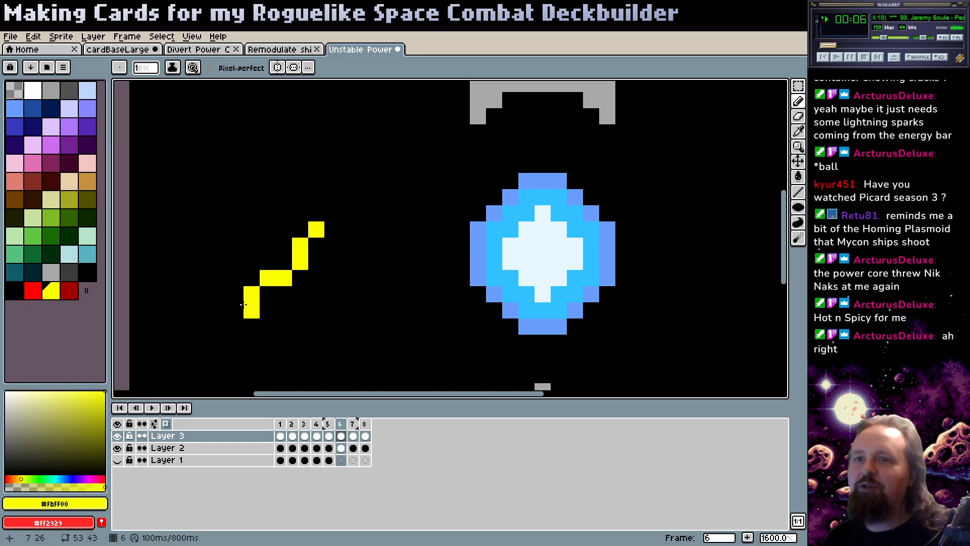
pyautogui.click(223, 266)
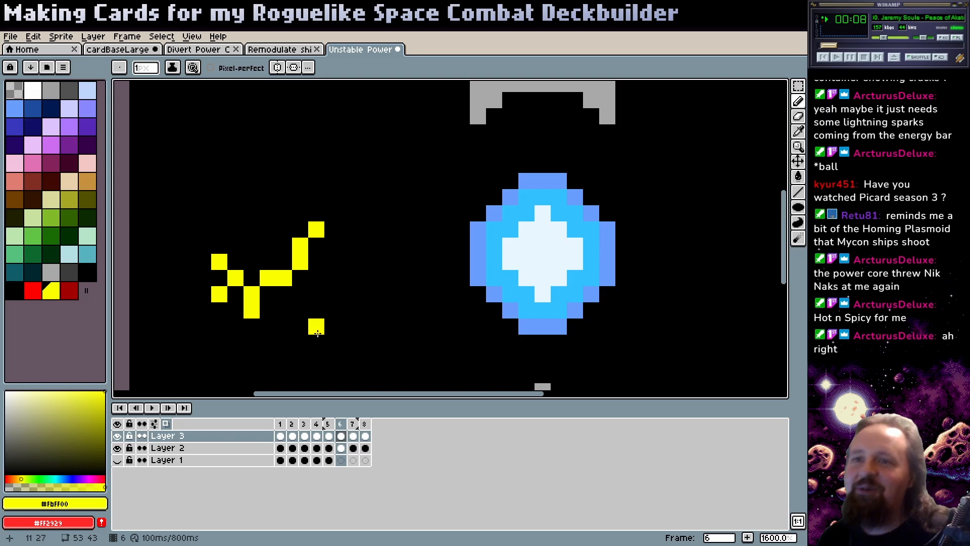
pyautogui.press('Right')
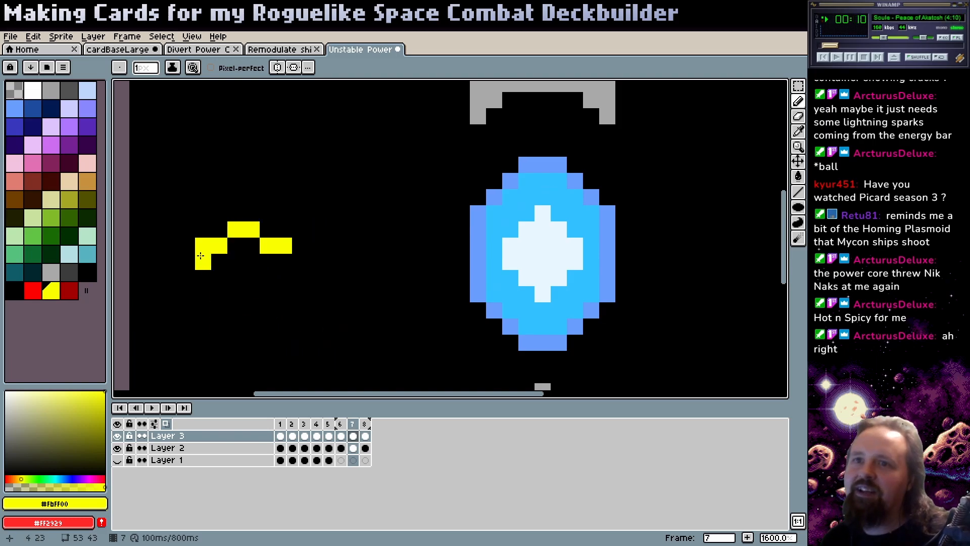
pyautogui.keyDown('alt'); pyautogui.click(180, 261); pyautogui.keyUp('alt')
pyautogui.click(179, 261)
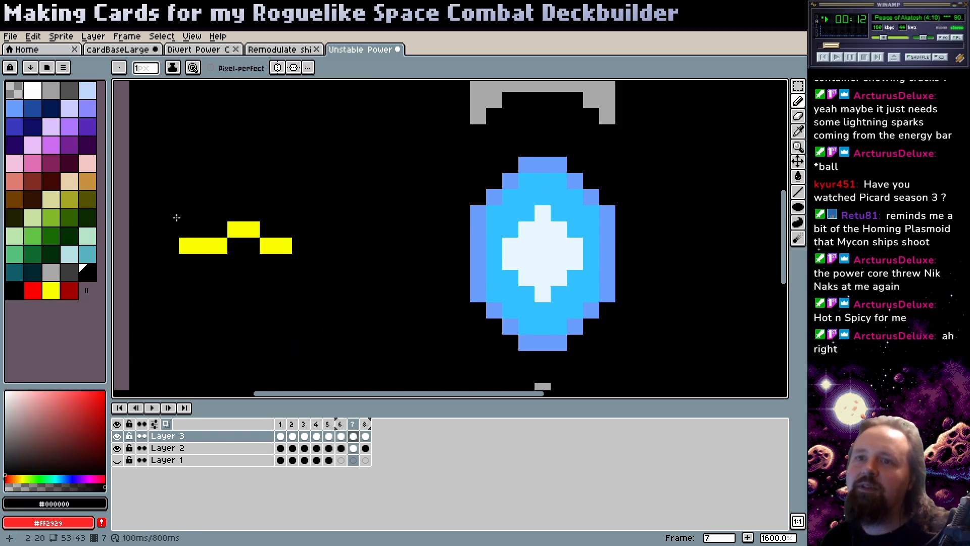
pyautogui.keyDown('alt'); pyautogui.click(195, 246); pyautogui.keyUp('alt')
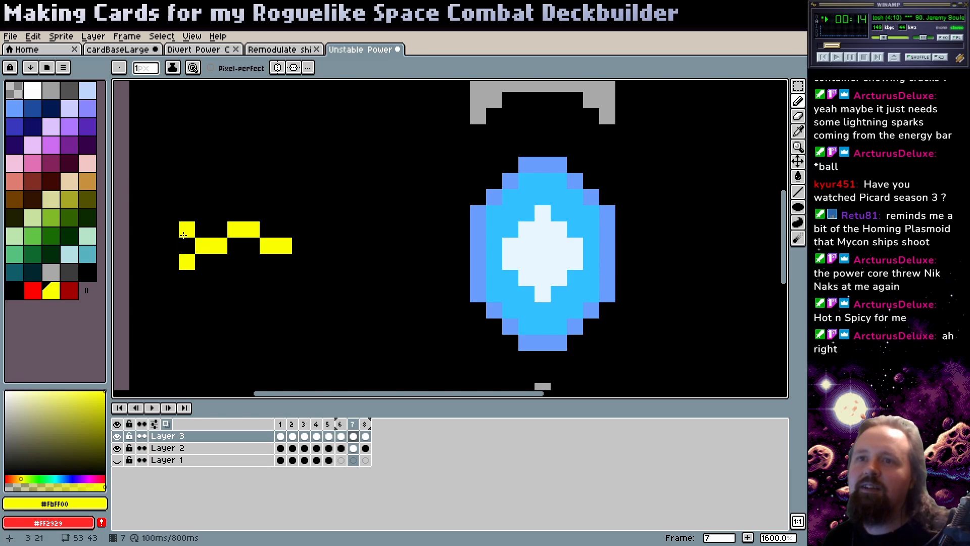
pyautogui.click(235, 278)
pyautogui.click(332, 341)
# - Add yellow branches to frame 8's spark, and play the animation to check the branched sparks
pyautogui.press('.')
pyautogui.click(266, 297)
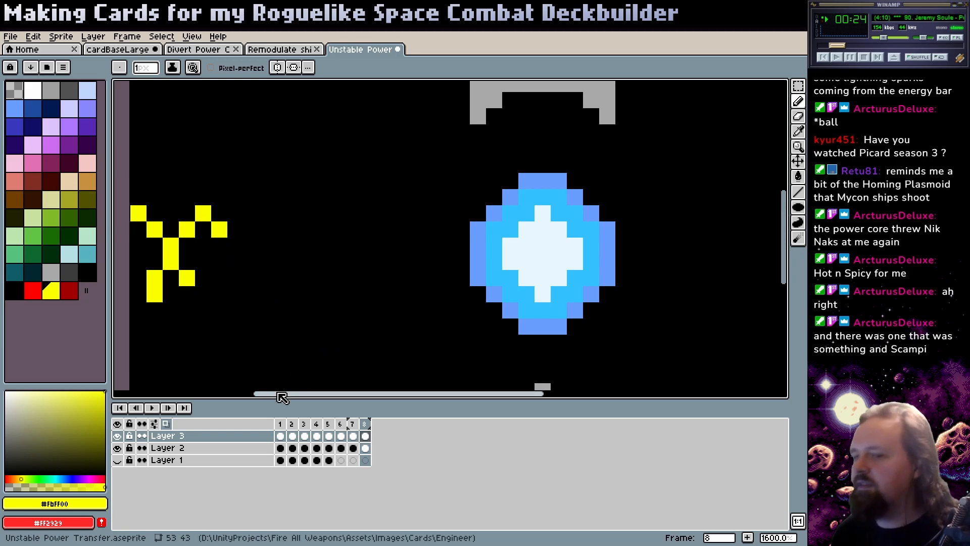
pyautogui.click(152, 407)
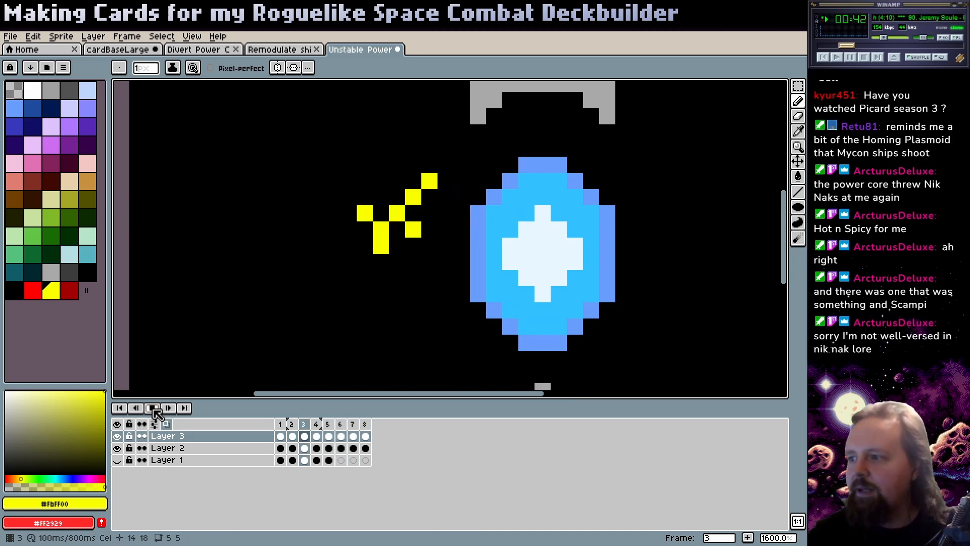
pyautogui.click(153, 408)
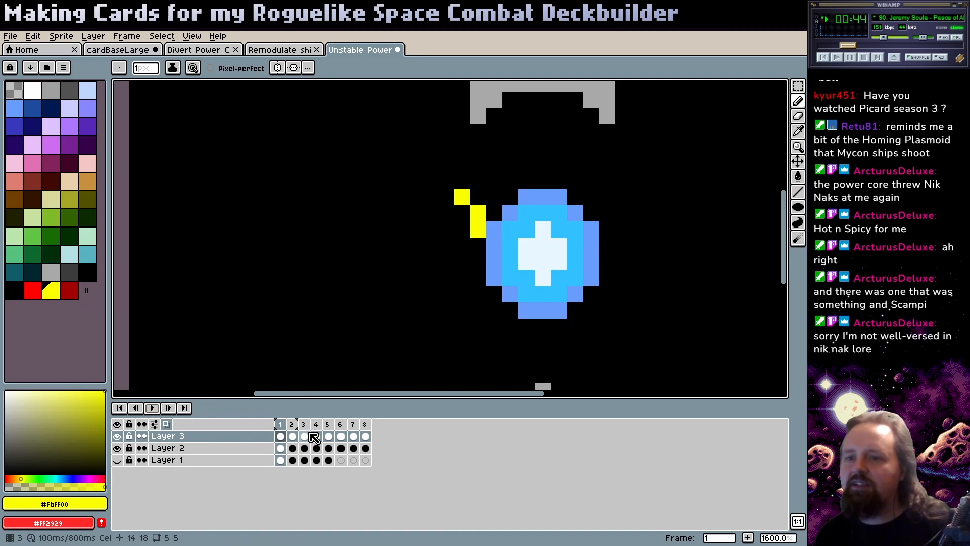
# - Duplicate Layer 3 with all its spark frames
pyautogui.click(340, 449)
pyautogui.click(353, 449)
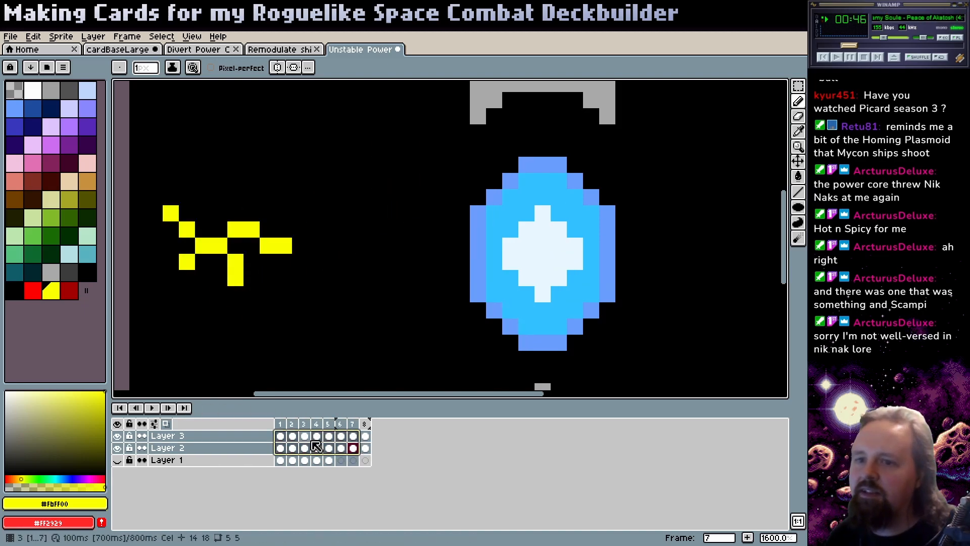
pyautogui.click(238, 449)
pyautogui.moveTo(251, 433); pyautogui.dragTo(264, 421)
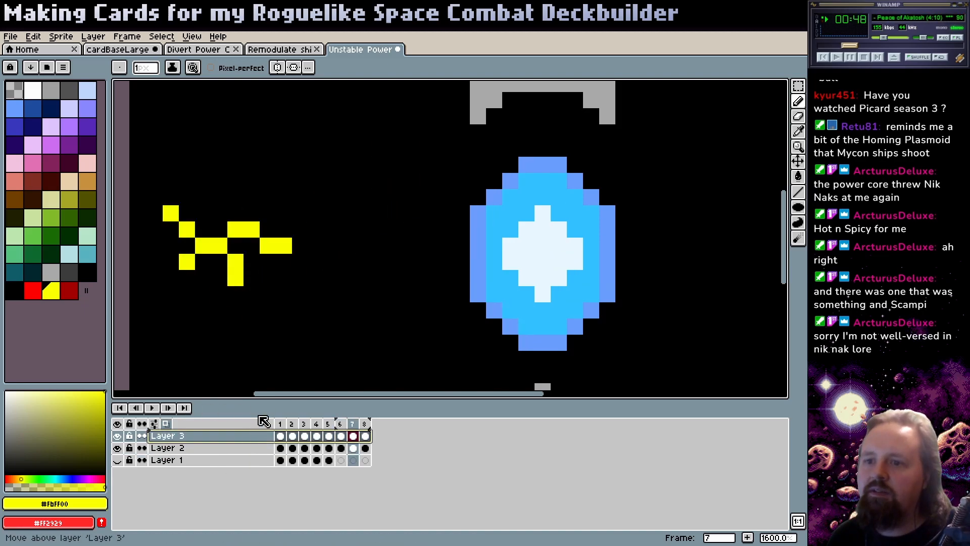
pyautogui.moveTo(283, 484); pyautogui.dragTo(282, 502)
# - Flip all eight cels of Layer 3 Copy horizontally to mirror the sparks onto the orb's other side
pyautogui.click(280, 436)
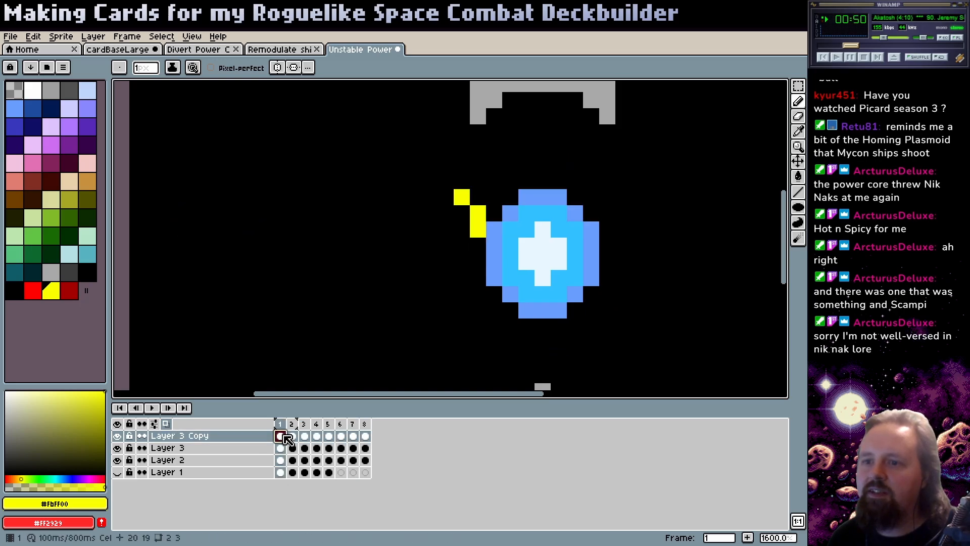
pyautogui.keyDown('shift'); pyautogui.click(354, 448); pyautogui.keyUp('shift')
pyautogui.click(365, 435)
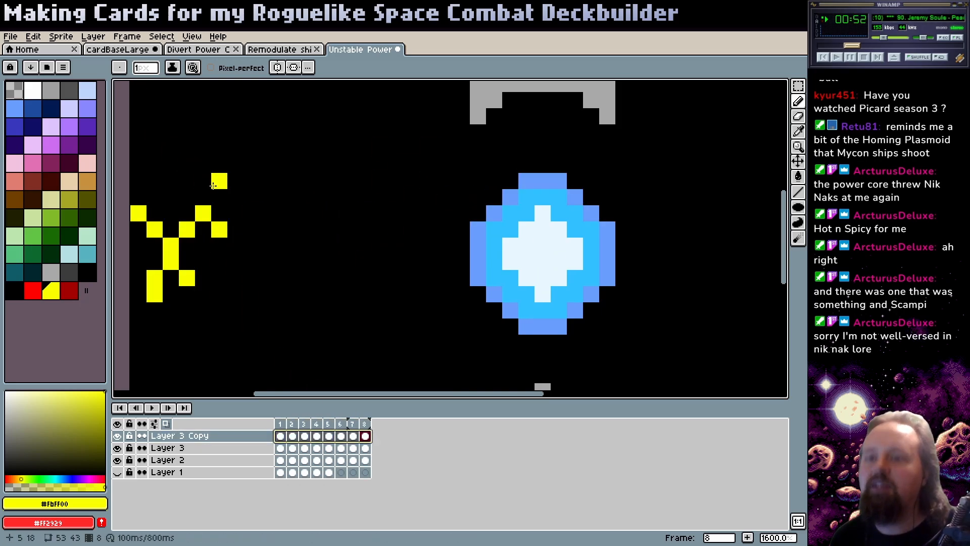
pyautogui.keyDown('shift'); pyautogui.click(213, 185); pyautogui.keyUp('shift')
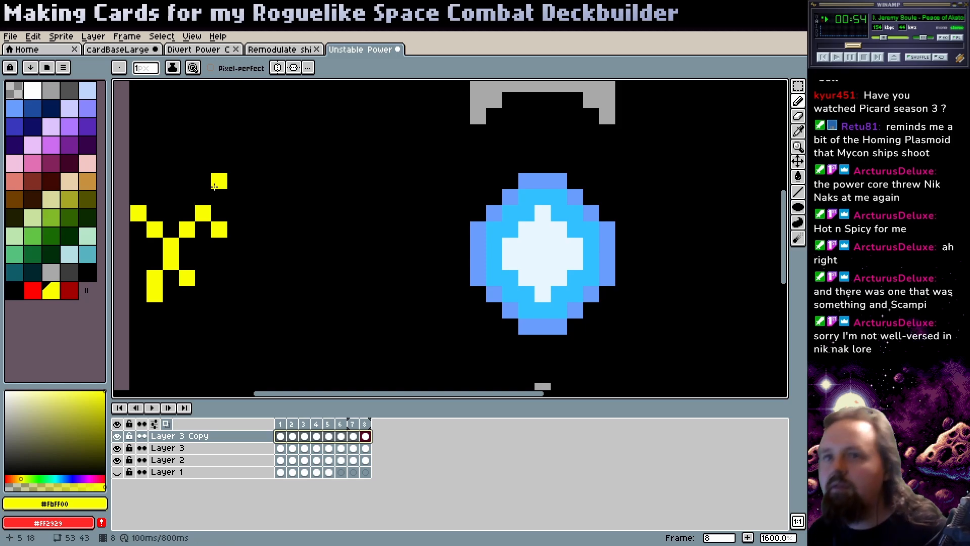
# - Play the animation from frame 1 with the whole card width in view to check the mirrored sparks
pyautogui.click(281, 425)
pyautogui.press('z')
pyautogui.scroll(-3, 349, 288)
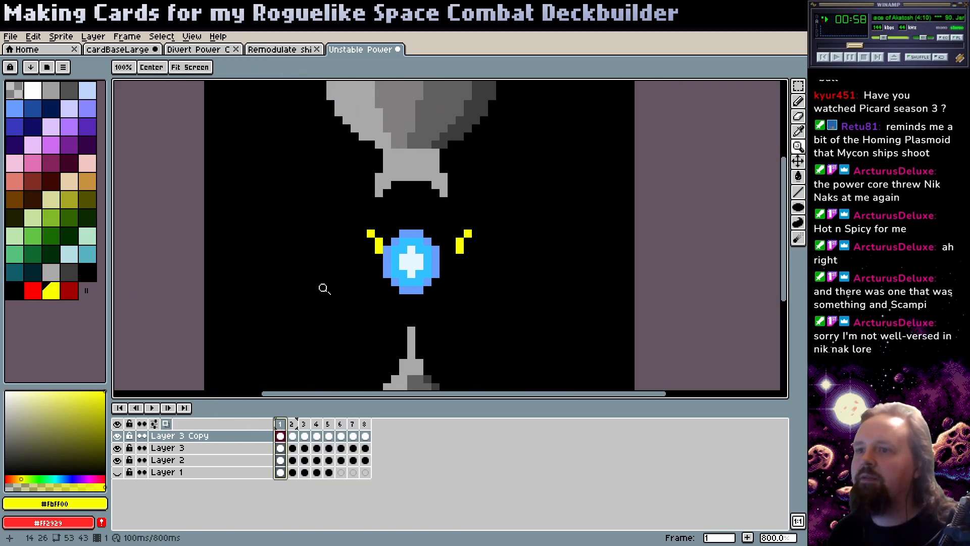
pyautogui.press('Return')
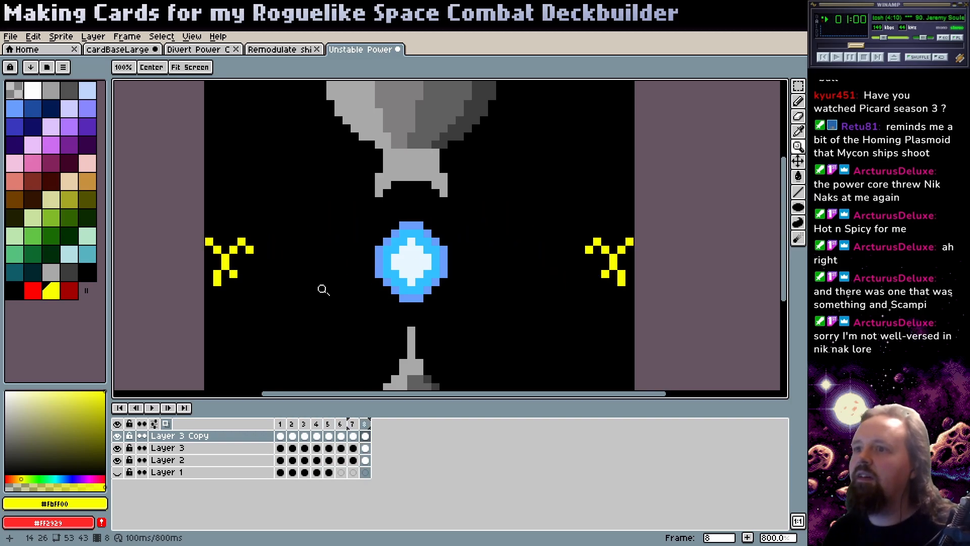
pyautogui.click(152, 408)
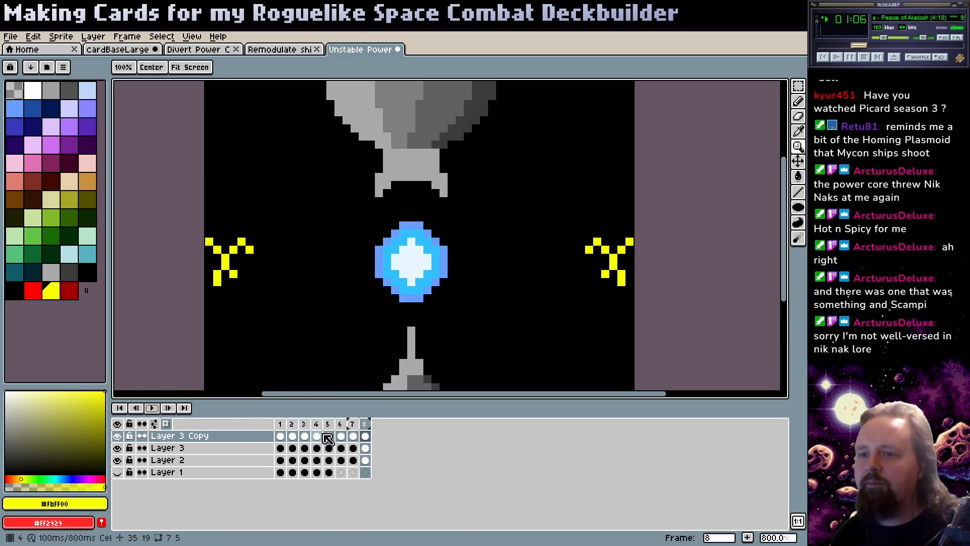
# - Move the mirrored spark cels onto a new layer, swapping frames 5–8 with 1–4 to offset their timing, and play the animation
pyautogui.click(215, 437)
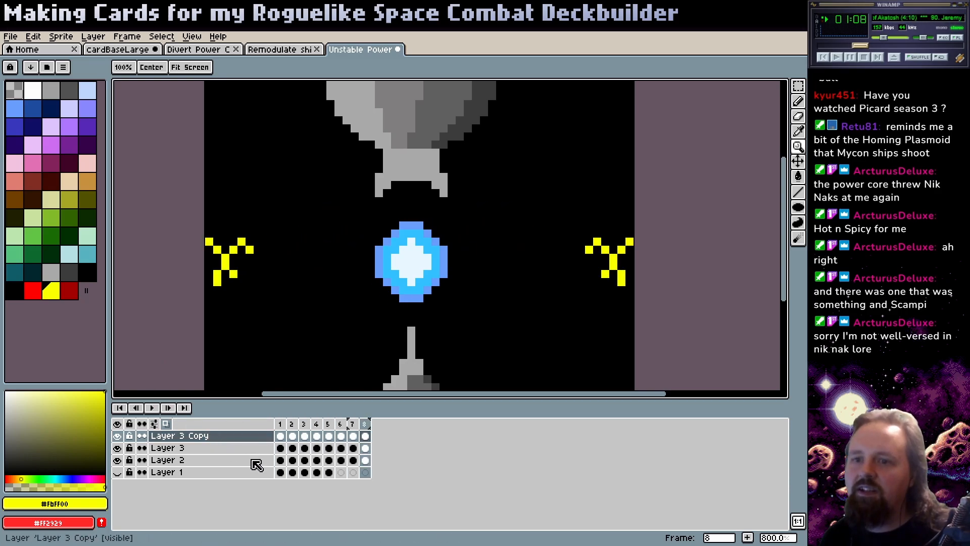
pyautogui.hotkey('shift', 'n')
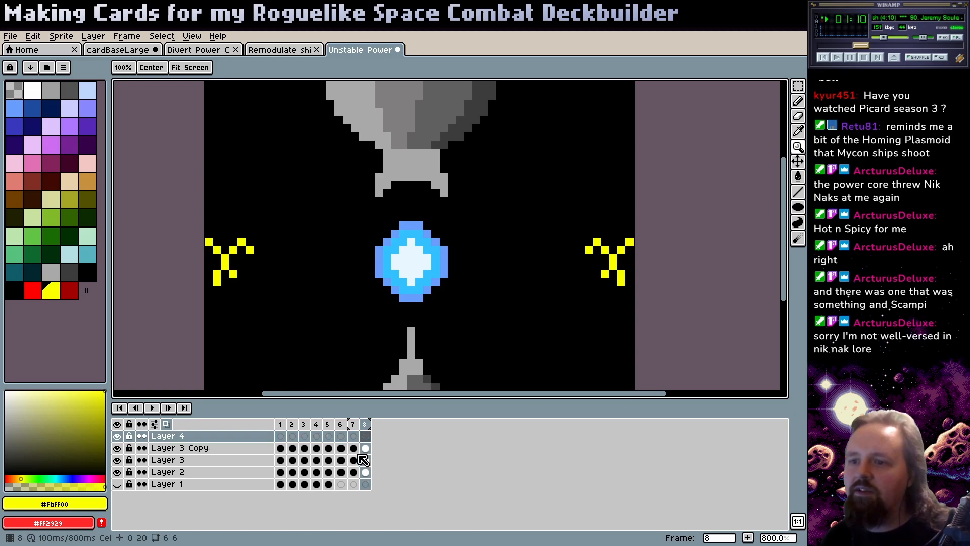
pyautogui.click(329, 448)
pyautogui.click(366, 449)
pyautogui.click(329, 449)
pyautogui.moveTo(329, 448)
pyautogui.mouseDown()
pyautogui.moveTo(375, 454)
pyautogui.moveTo(316, 440)
pyautogui.moveTo(311, 449)
pyautogui.moveTo(323, 453)
pyautogui.moveTo(342, 436)
pyautogui.mouseUp()
pyautogui.click(281, 448)
pyautogui.click(152, 407)
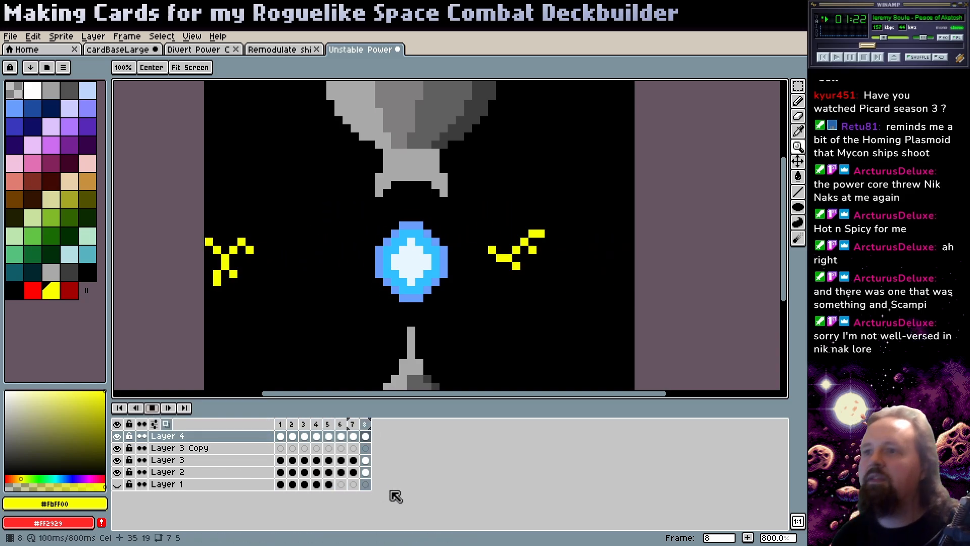
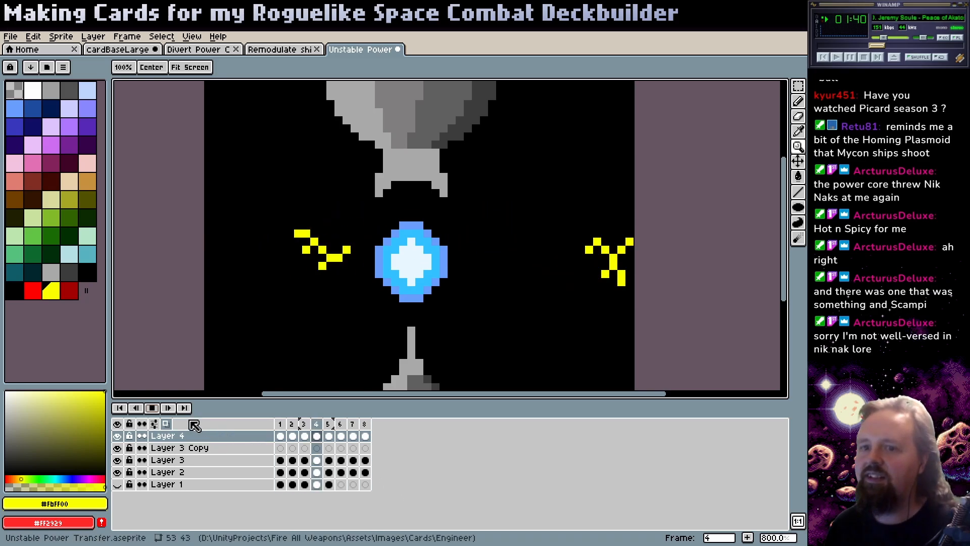
pyautogui.click(152, 407)
# - Hide Layer 4 and Layer 3, and move the empty Layer 3 Copy to the top of the layer stack
pyautogui.click(117, 436)
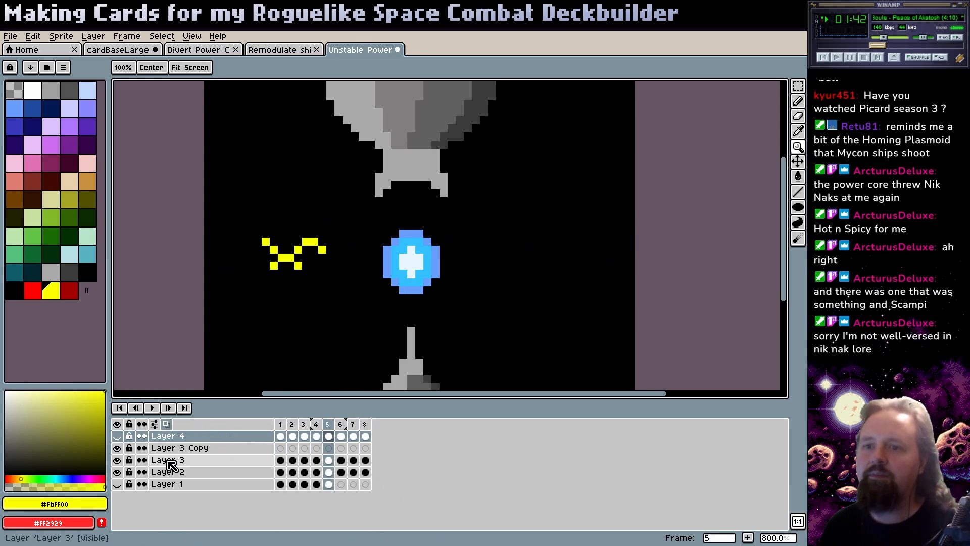
pyautogui.click(181, 450)
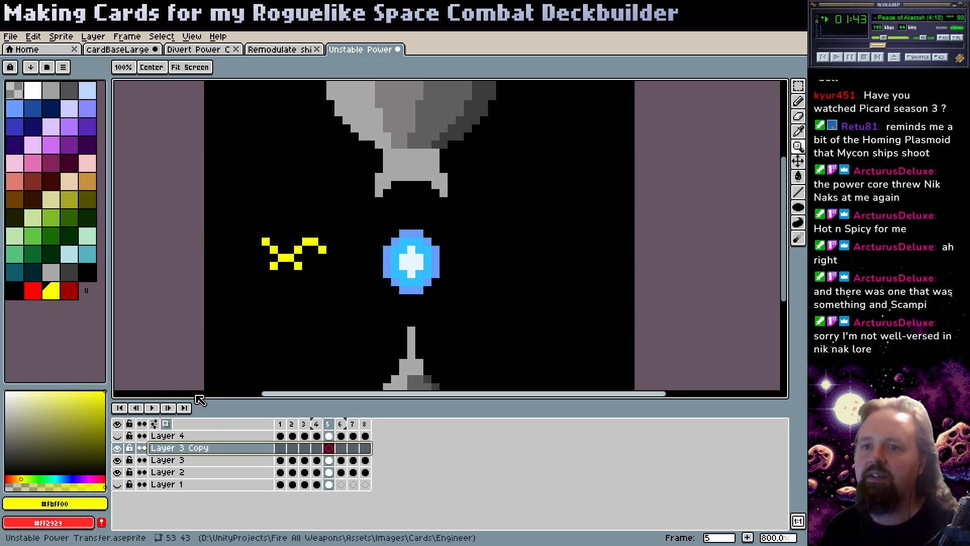
pyautogui.click(118, 461)
pyautogui.moveTo(180, 460); pyautogui.dragTo(195, 436)
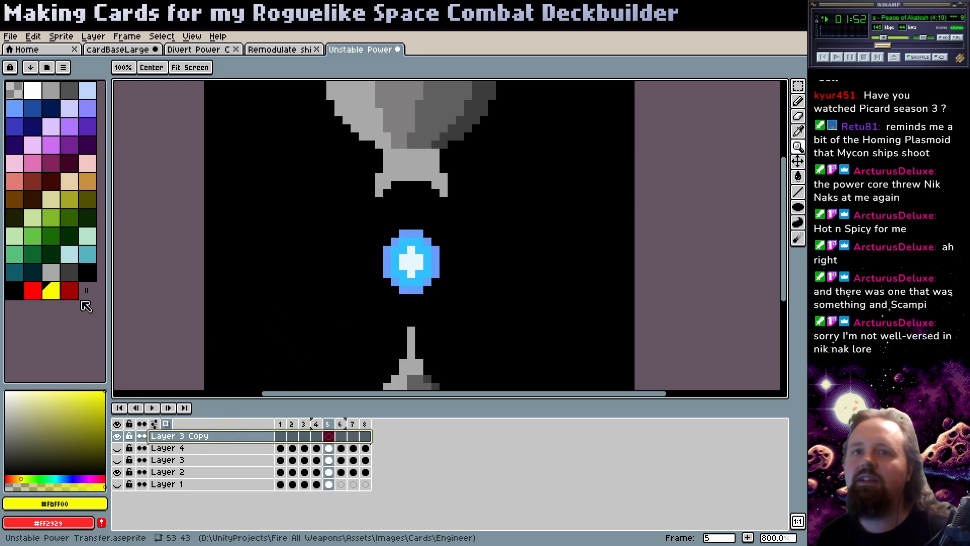
# - Draw a jagged yellow spark in frame 1 of Layer 3 Copy, running outward from the orb's upper-left edge
pyautogui.click(50, 290)
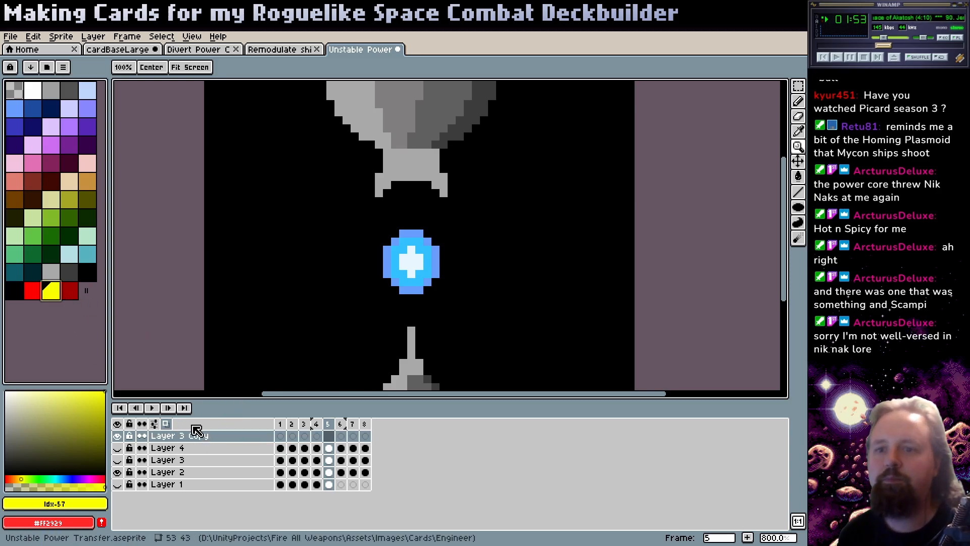
pyautogui.click(281, 436)
pyautogui.click(386, 260)
pyautogui.press('b')
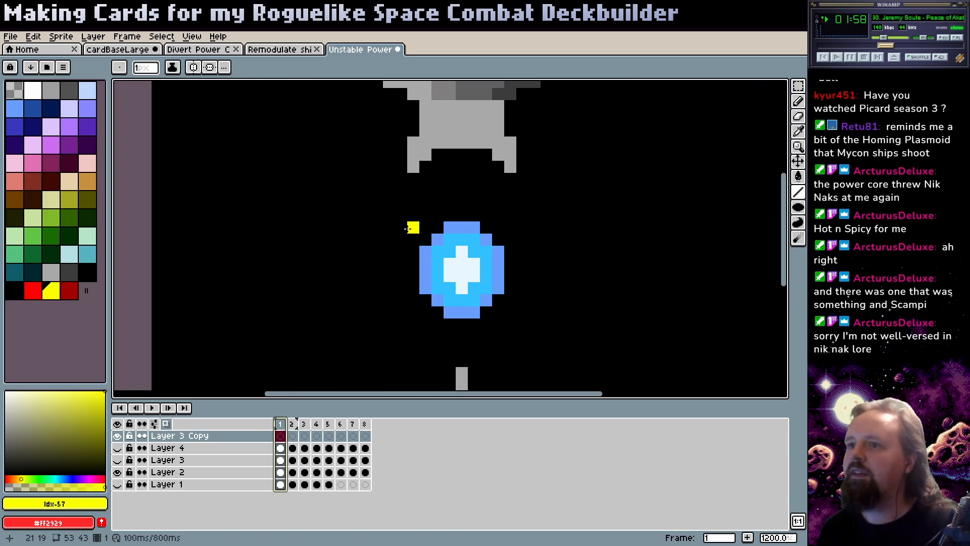
pyautogui.moveTo(412, 240)
pyautogui.mouseDown()
pyautogui.moveTo(299, 188)
pyautogui.moveTo(352, 202)
pyautogui.moveTo(283, 229)
pyautogui.mouseUp()
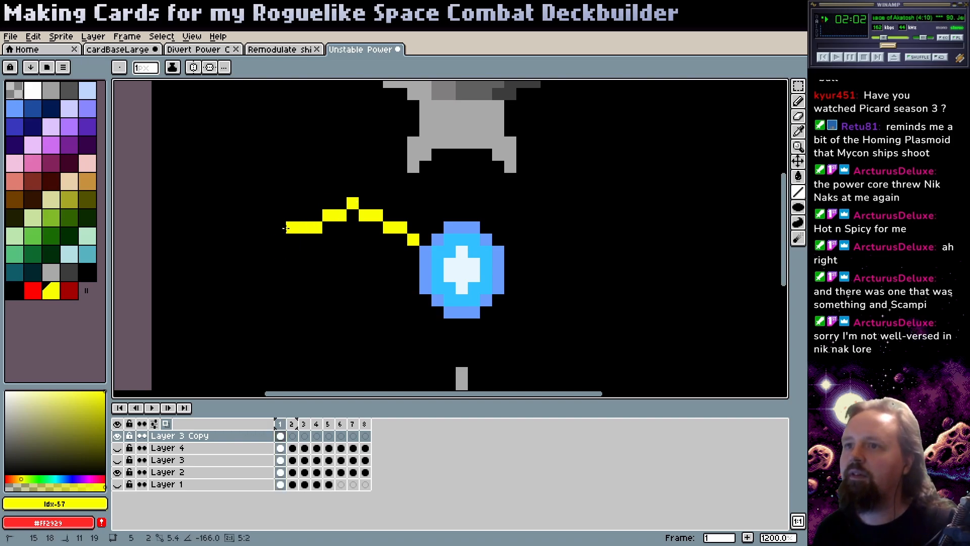
# - Carry the left spark outward to the left canvas edge in frames 2 and 3, and play the animation
pyautogui.click(293, 425)
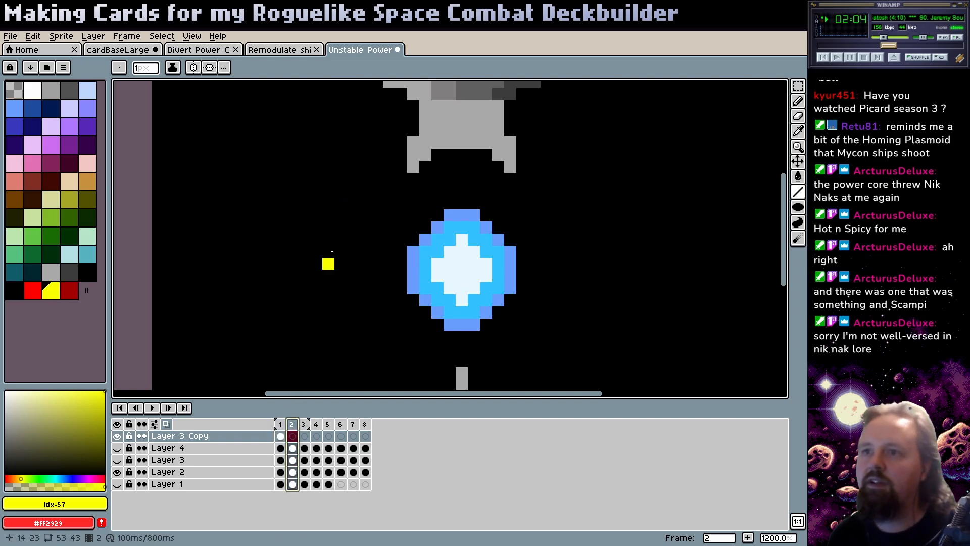
pyautogui.moveTo(289, 238)
pyautogui.mouseDown()
pyautogui.moveTo(195, 266)
pyautogui.moveTo(216, 251)
pyautogui.moveTo(157, 203)
pyautogui.mouseUp()
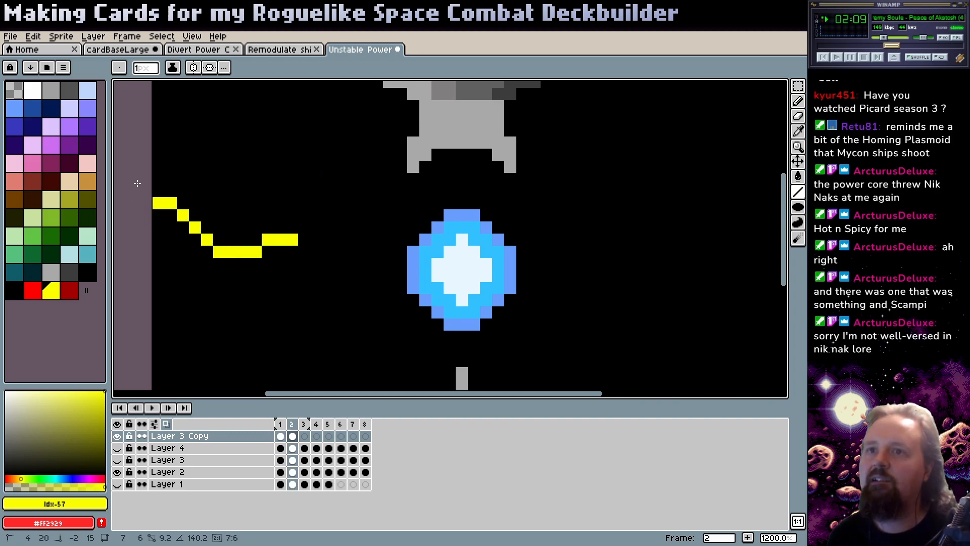
pyautogui.click(303, 424)
pyautogui.moveTo(159, 179); pyautogui.dragTo(176, 220)
pyautogui.click(153, 407)
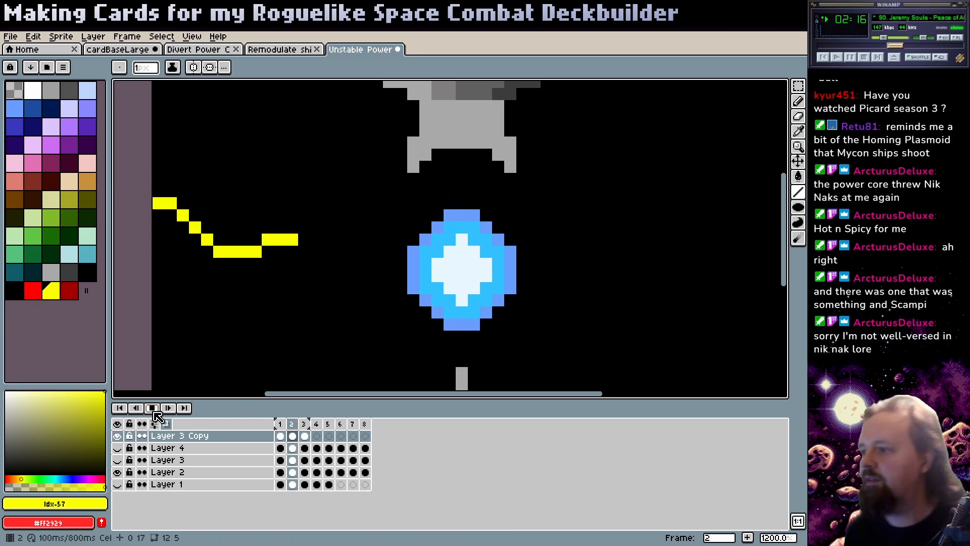
pyautogui.click(153, 408)
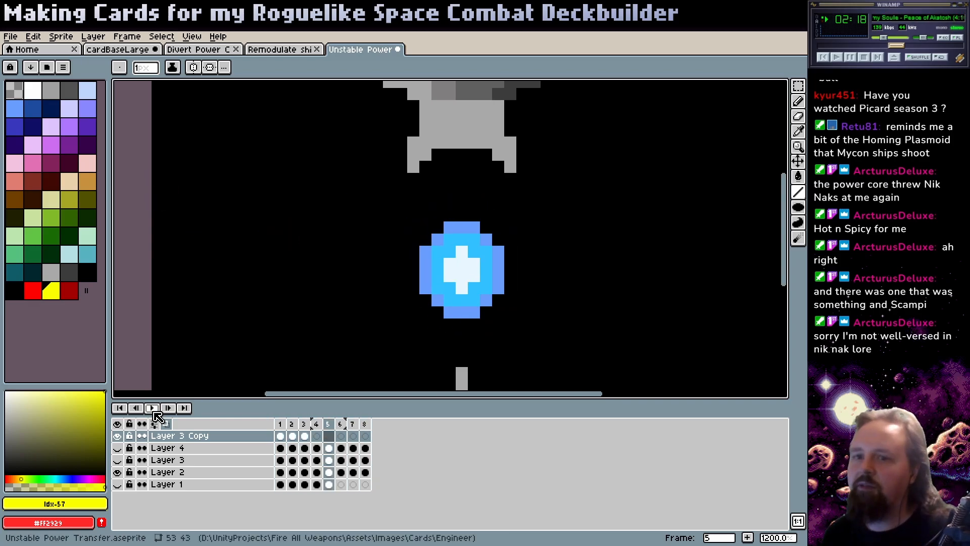
# - Draw a second spark leaving the orb's lower right in frame 2 and carry it to the right canvas edge through frames 3 and 4
pyautogui.click(291, 423)
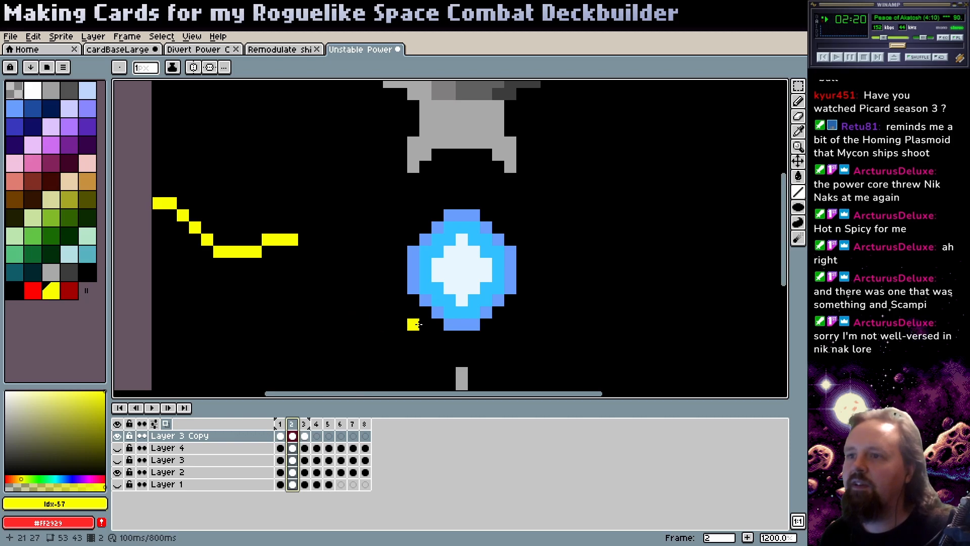
pyautogui.scroll(-2, 411, 262)
pyautogui.moveTo(470, 254); pyautogui.dragTo(570, 265)
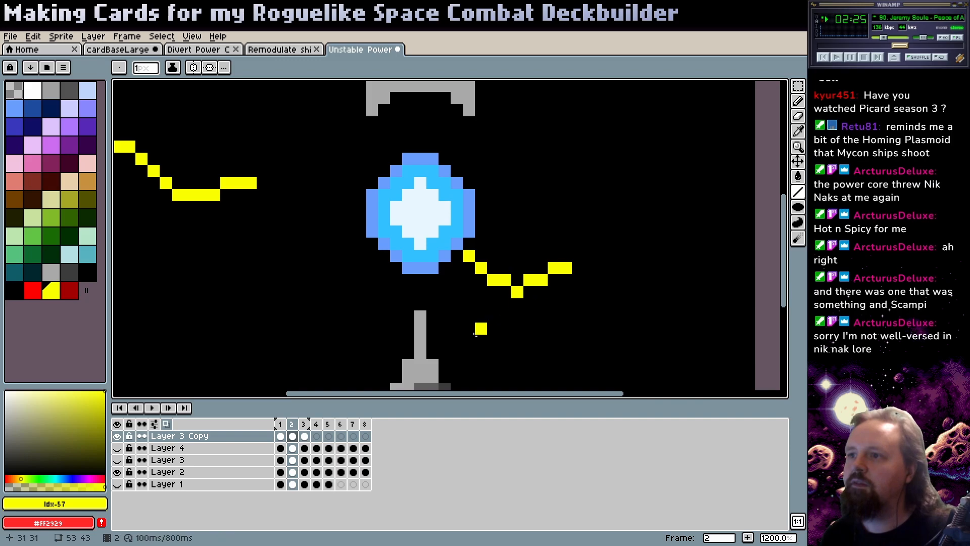
pyautogui.click(305, 431)
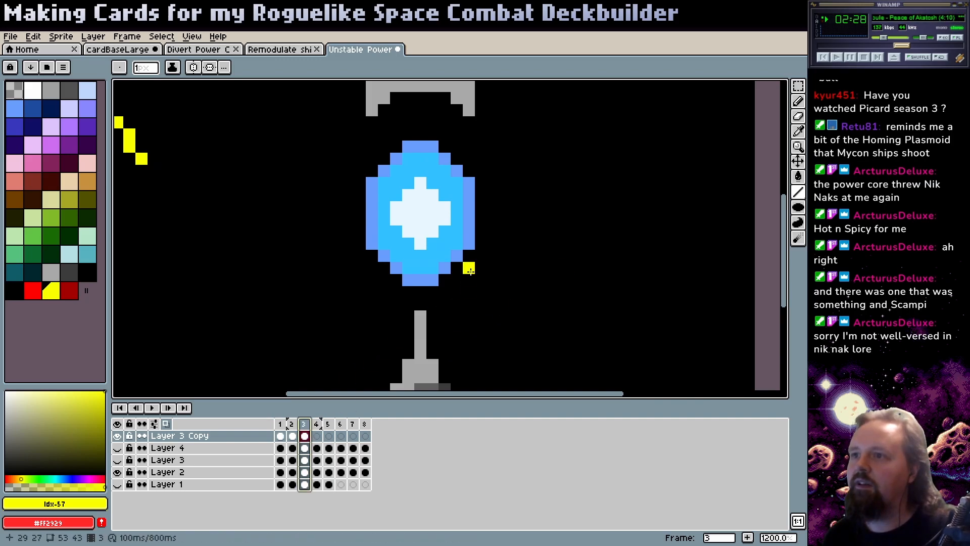
pyautogui.moveTo(542, 279); pyautogui.dragTo(679, 260)
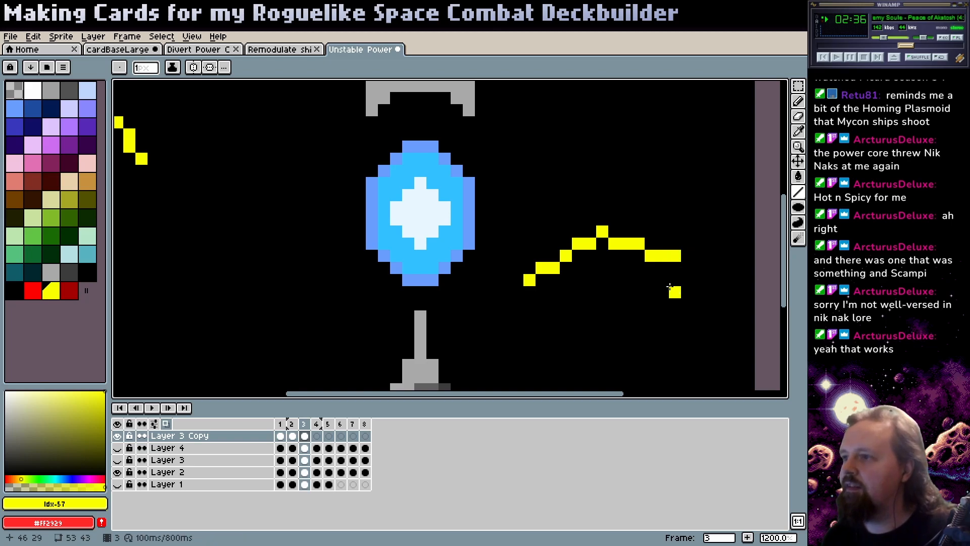
pyautogui.hscroll(3, 506, 344)
pyautogui.click(319, 435)
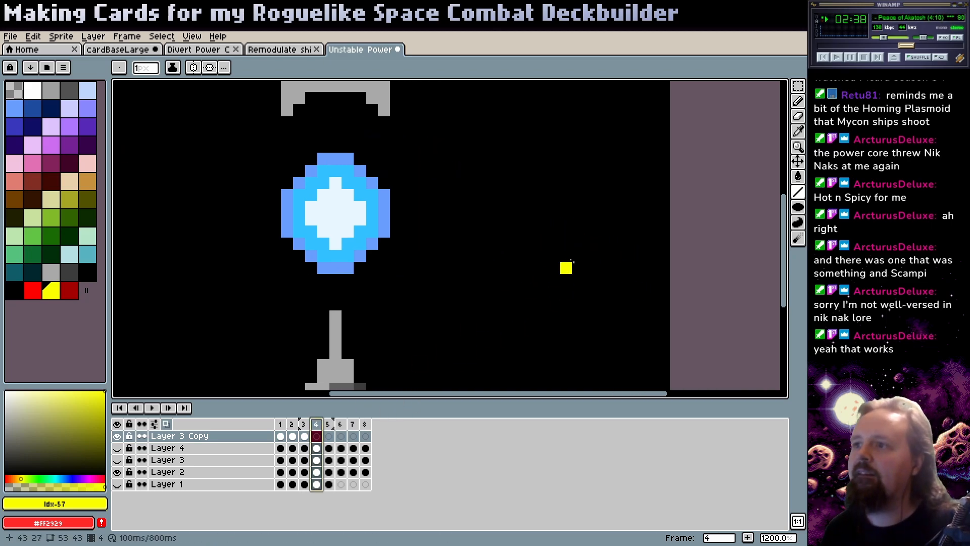
pyautogui.moveTo(570, 251); pyautogui.dragTo(644, 269)
pyautogui.moveTo(645, 269); pyautogui.dragTo(675, 223)
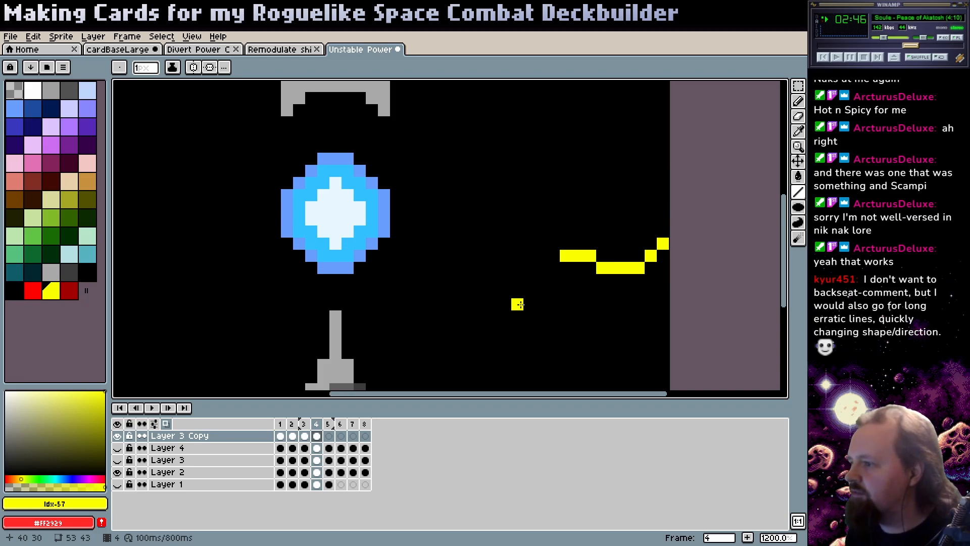
# - Play the animation from frame 1 with the whole card width in view to check the left and right sparks
pyautogui.hscroll(-2, 504, 303)
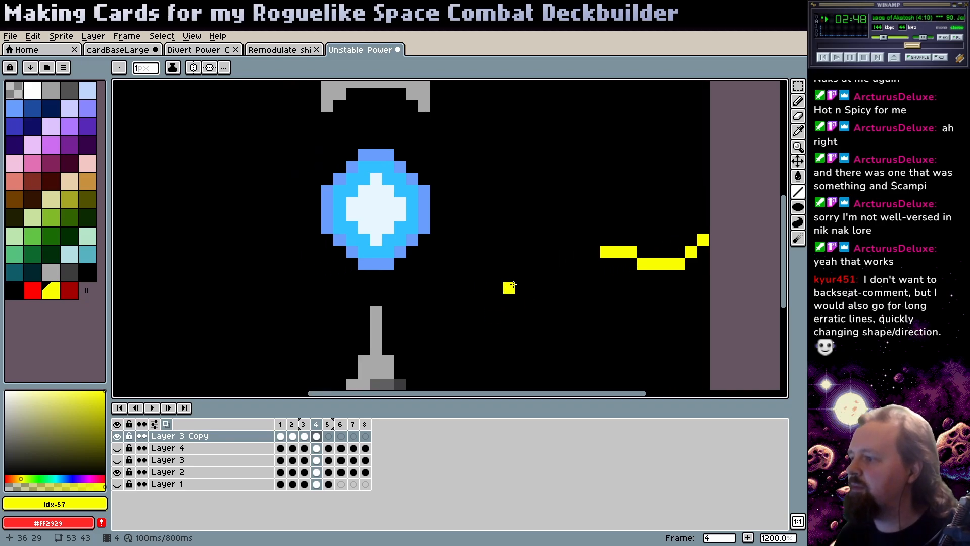
pyautogui.press('z')
pyautogui.scroll(-1, 500, 277)
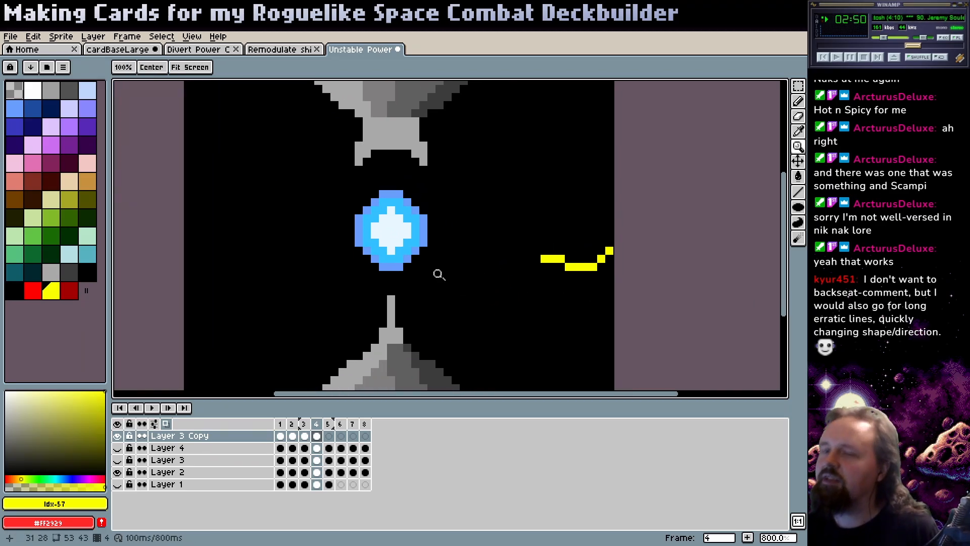
pyautogui.click(153, 409)
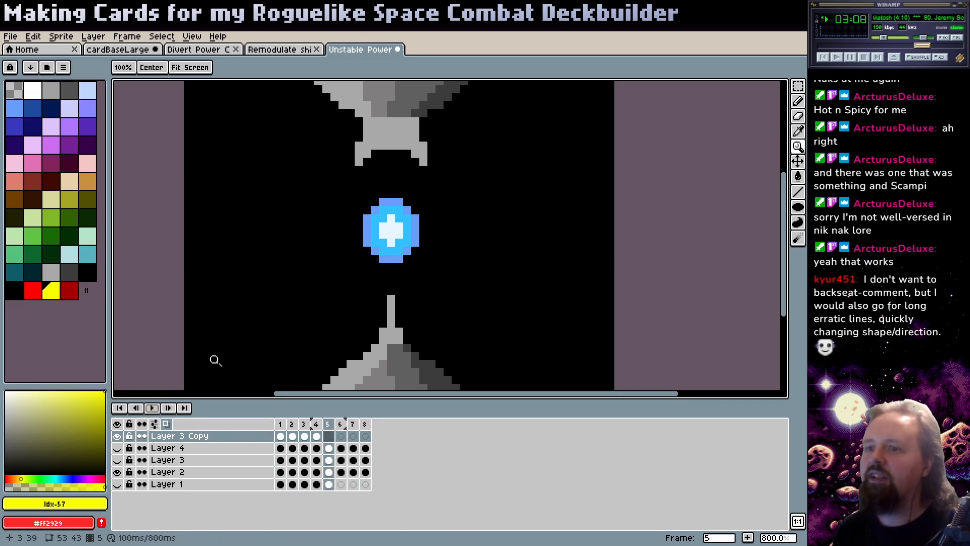
pyautogui.click(280, 424)
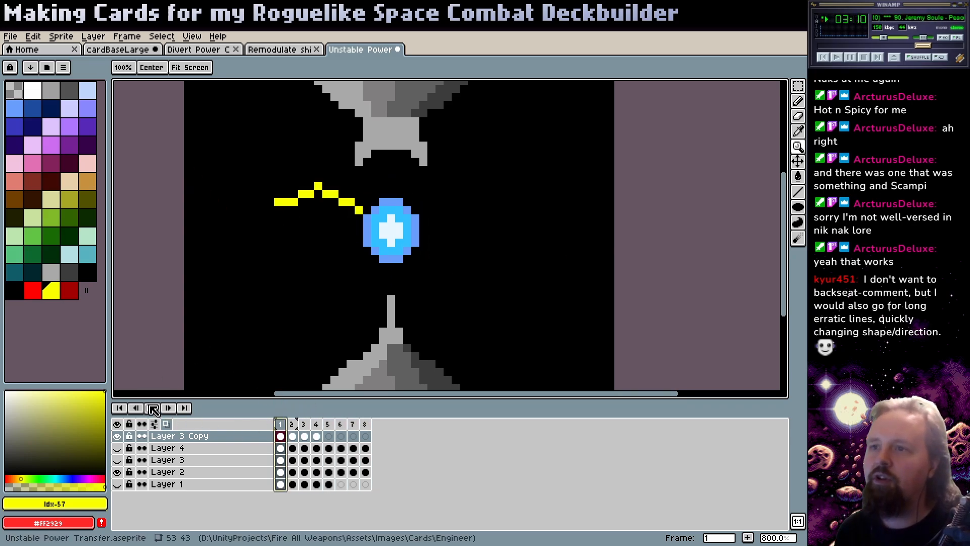
pyautogui.click(153, 408)
# - Draw a third spark from the orb's lower left in frame 3, moving it to the left canvas edge in frame 4 and leaving a short tail in frame 5
pyautogui.click(306, 424)
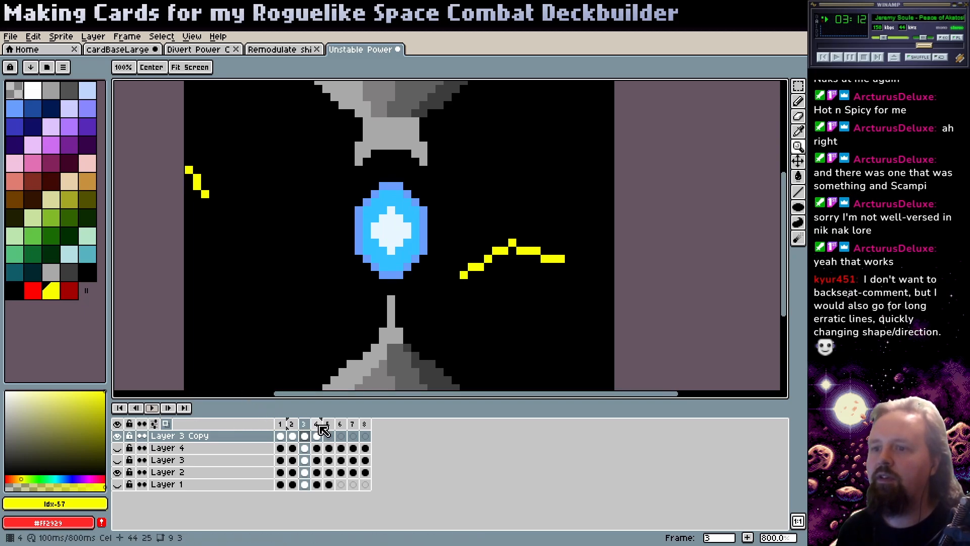
pyautogui.scroll(1, 273, 298)
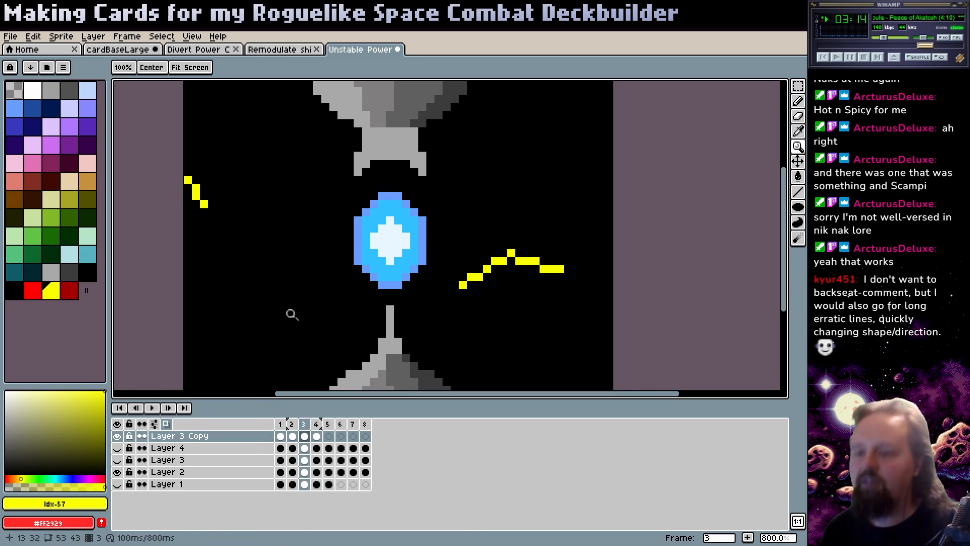
pyautogui.press('l')
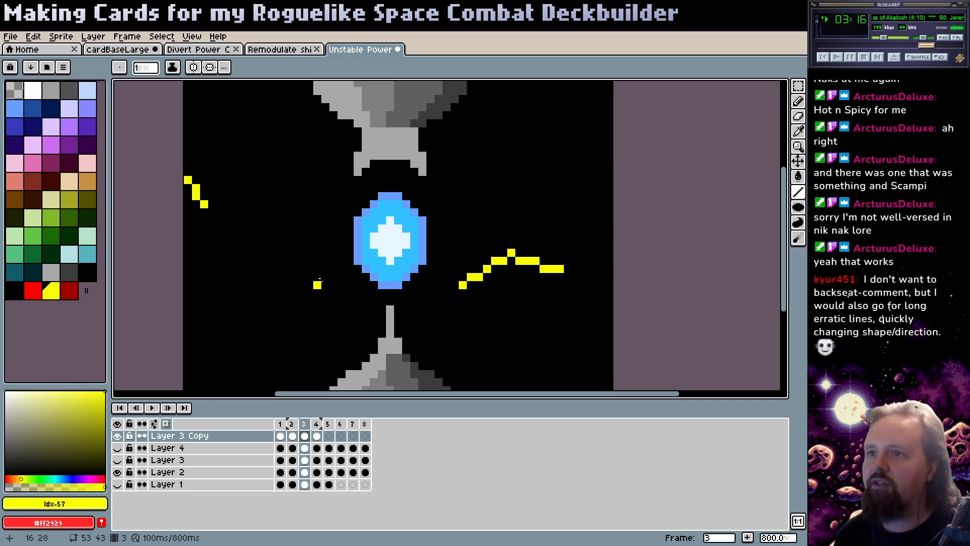
pyautogui.moveTo(348, 269)
pyautogui.mouseDown()
pyautogui.moveTo(289, 284)
pyautogui.moveTo(293, 309)
pyautogui.moveTo(249, 287)
pyautogui.moveTo(273, 292)
pyautogui.moveTo(210, 277)
pyautogui.mouseUp()
pyautogui.press('.')
pyautogui.moveTo(209, 277)
pyautogui.mouseDown()
pyautogui.moveTo(174, 322)
pyautogui.moveTo(188, 302)
pyautogui.mouseUp()
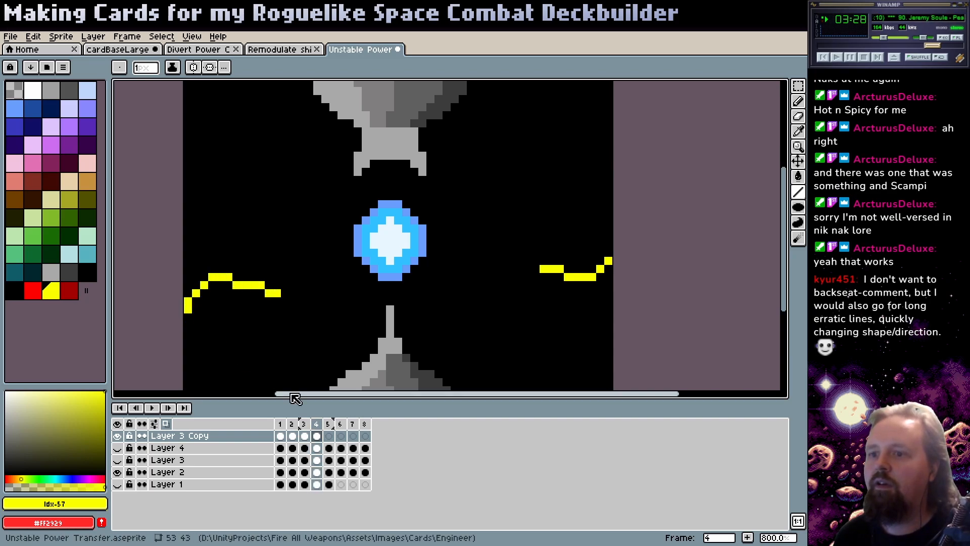
pyautogui.keyDown('alt'); pyautogui.click(186, 316); pyautogui.keyUp('alt')
pyautogui.keyDown('alt'); pyautogui.click(194, 296); pyautogui.keyUp('alt')
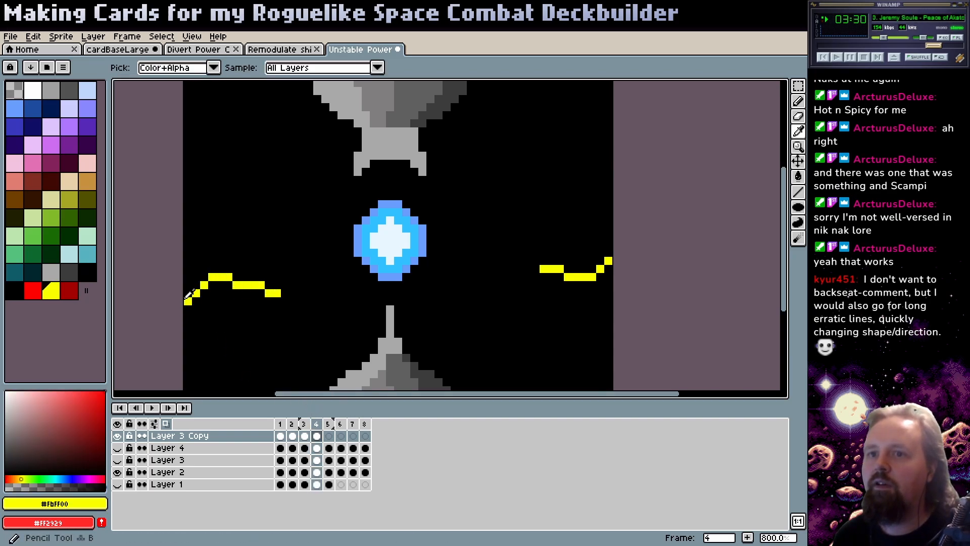
pyautogui.press('b')
pyautogui.press('.')
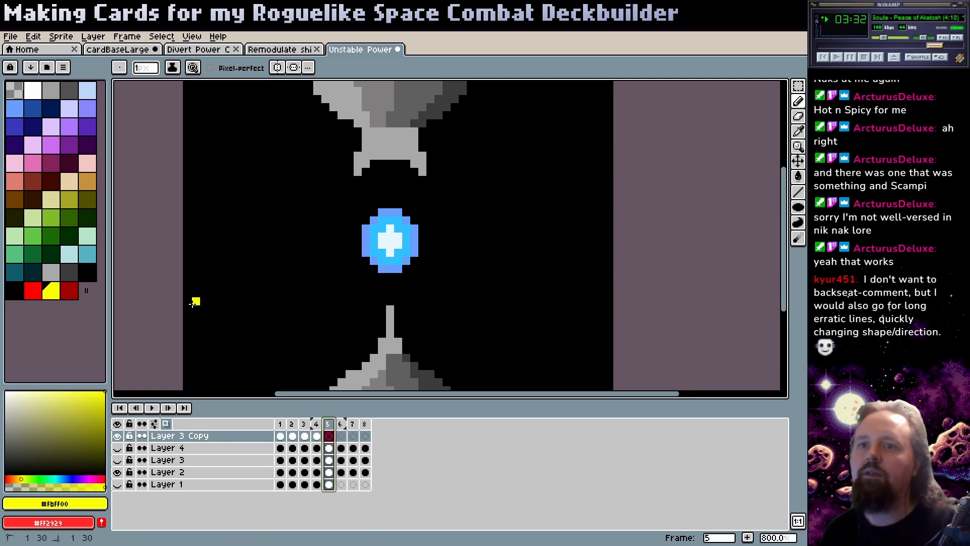
# - Play the animation from frame 1 to check the three sparks together
pyautogui.click(280, 424)
pyautogui.click(153, 409)
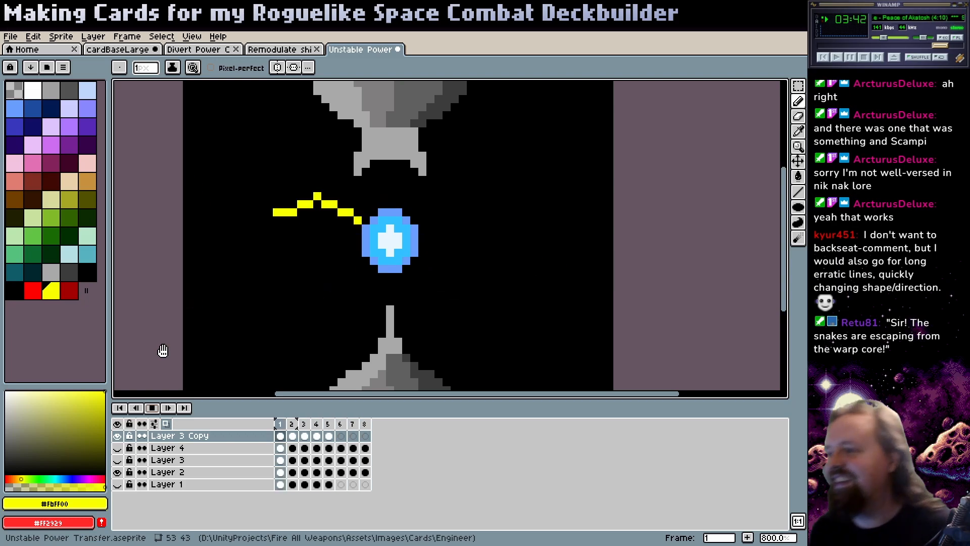
pyautogui.click(151, 410)
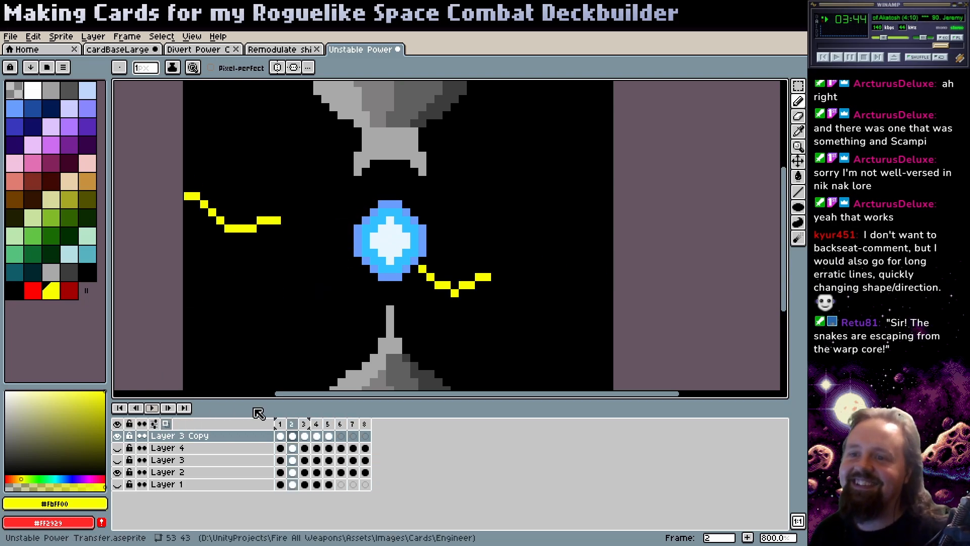
# - Draw a thin fourth spark in frame 4 from the orb's upper left, bending upward beside the upper grey nozzle
pyautogui.click(316, 426)
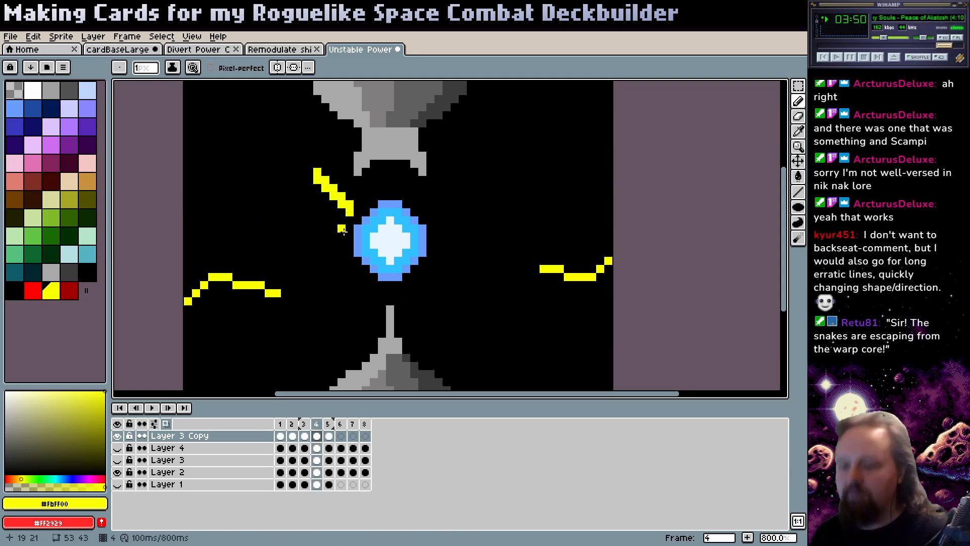
pyautogui.hotkey('ctrl', 'z')
pyautogui.moveTo(349, 220)
pyautogui.mouseDown()
pyautogui.moveTo(284, 171)
pyautogui.moveTo(332, 269)
pyautogui.moveTo(335, 225)
pyautogui.mouseUp()
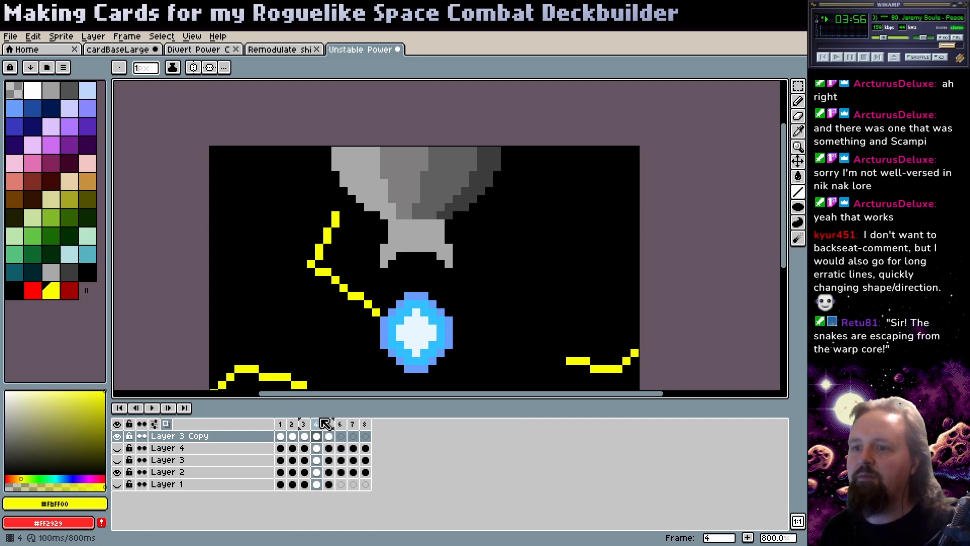
# - Continue the fourth spark in frame 5, curving up along the upper grey dome and out to the left
pyautogui.click(331, 425)
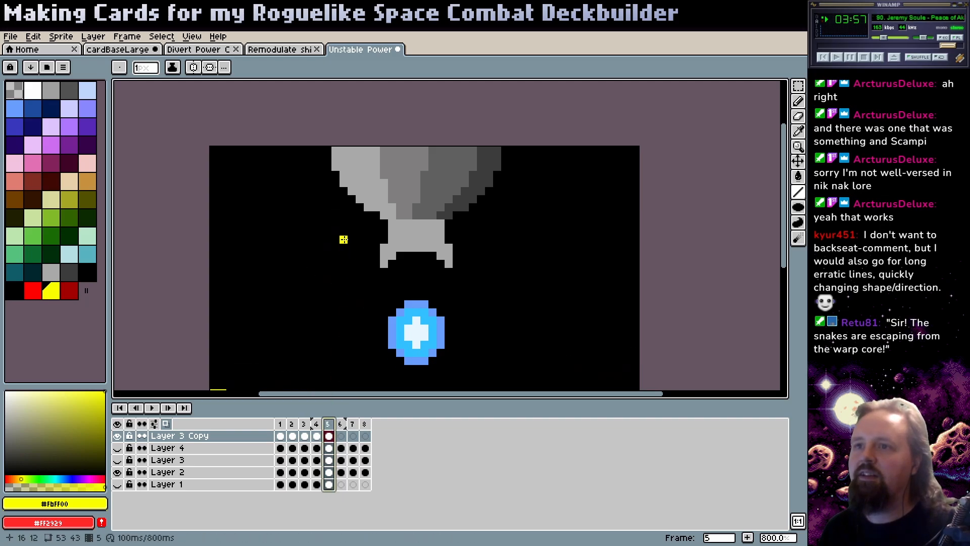
pyautogui.click(334, 197)
pyautogui.keyDown('shift'); pyautogui.click(295, 165); pyautogui.keyUp('shift')
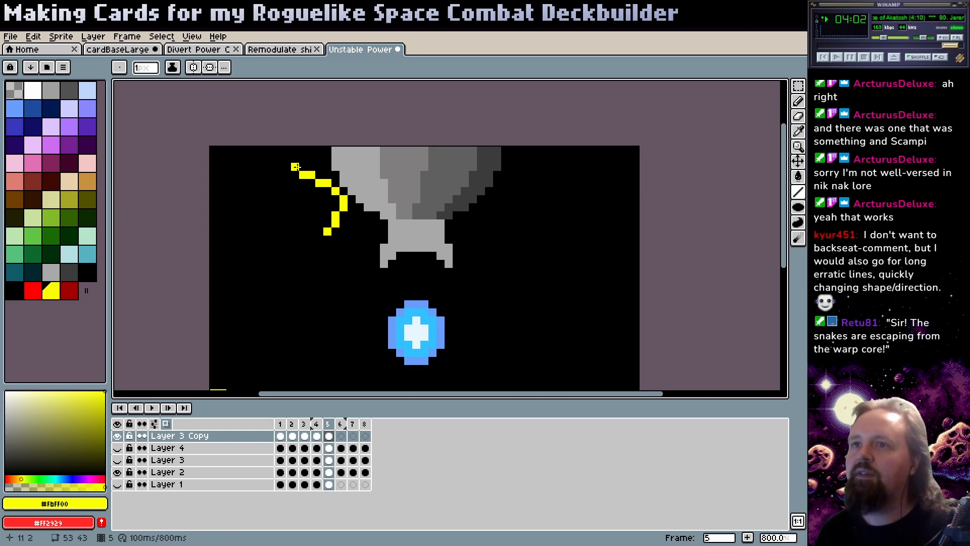
pyautogui.hotkey('ctrl', 'z')
pyautogui.click(284, 168)
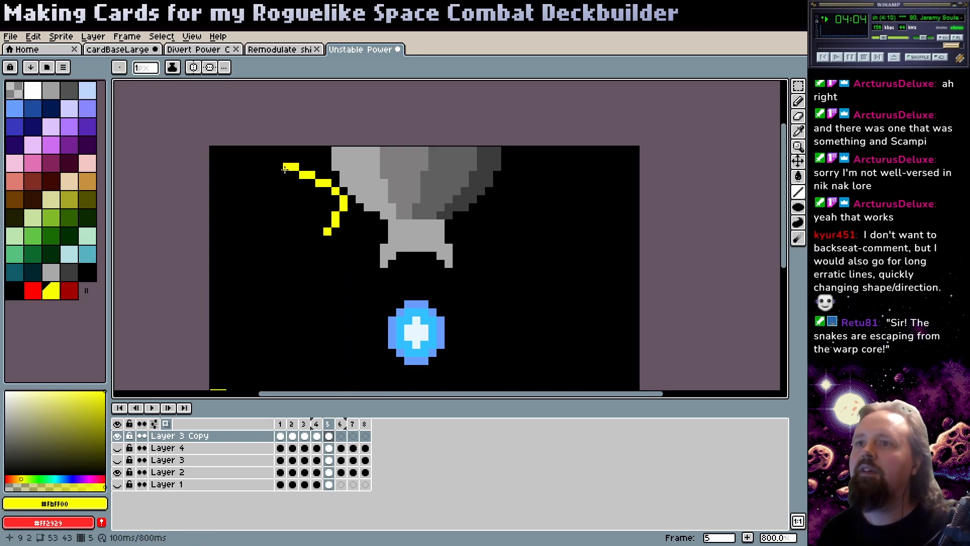
# - Finish the fourth spark in frame 6 as a short trail reaching the top canvas edge, and play the animation
pyautogui.click(340, 424)
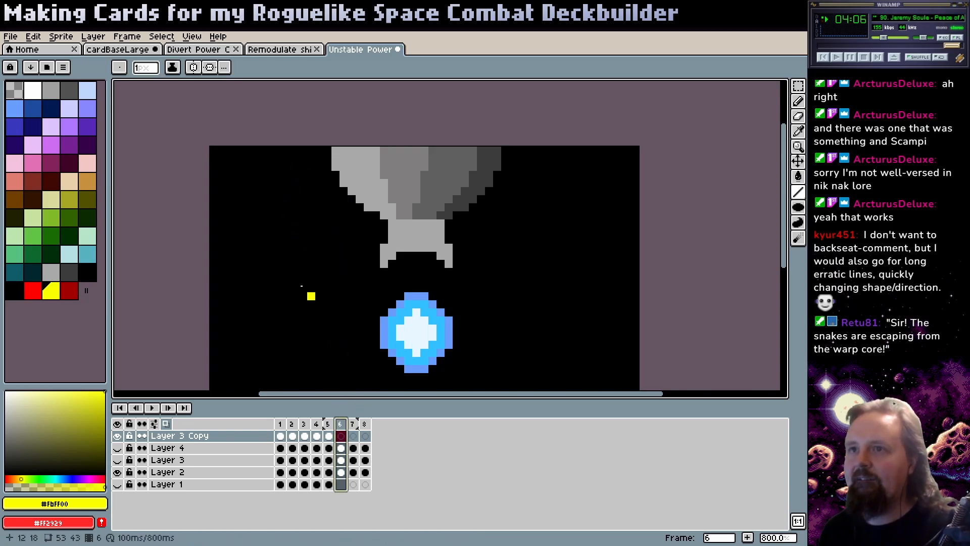
pyautogui.keyDown('shift'); pyautogui.click(238, 158); pyautogui.keyUp('shift')
pyautogui.click(230, 150)
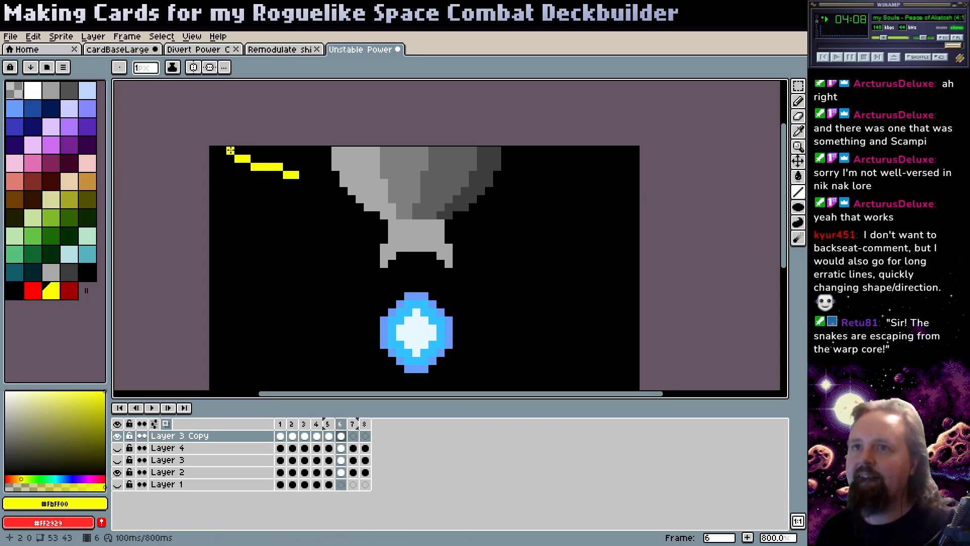
pyautogui.moveTo(363, 286); pyautogui.dragTo(297, 194)
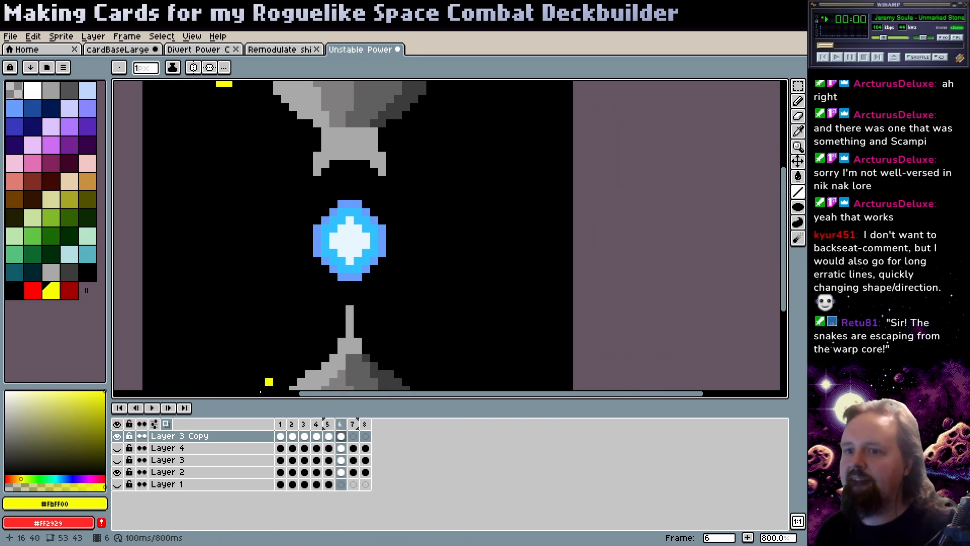
pyautogui.click(154, 412)
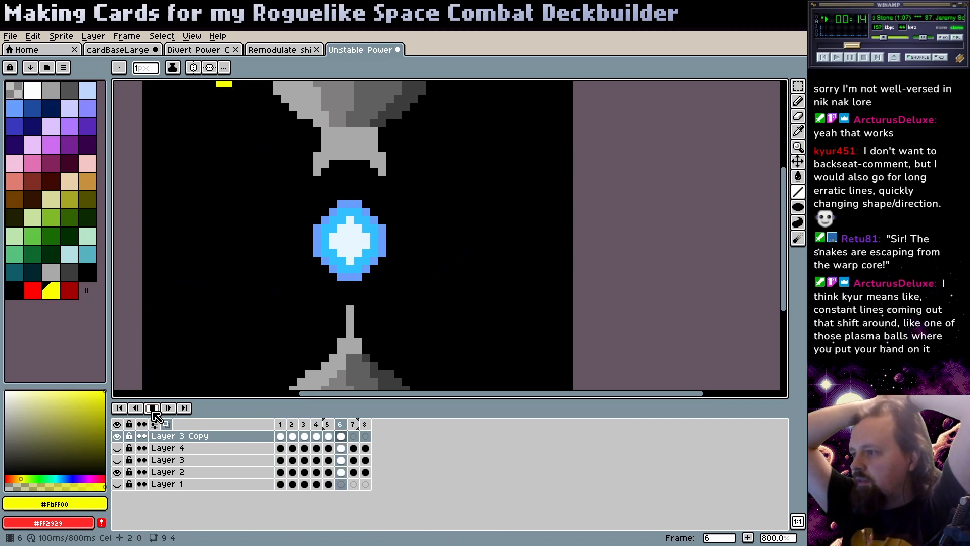
pyautogui.click(153, 409)
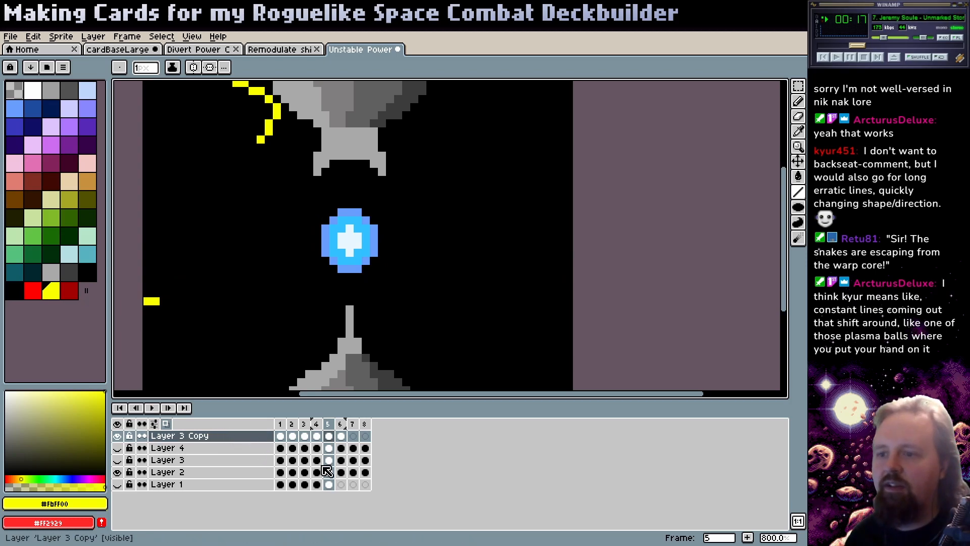
# - Add a new layer above Layer 3 Copy and draw a wavy yellow bolt in frame 1 from the orb's upper right to the right canvas edge
pyautogui.hotkey('shift', 'n')
pyautogui.click(280, 436)
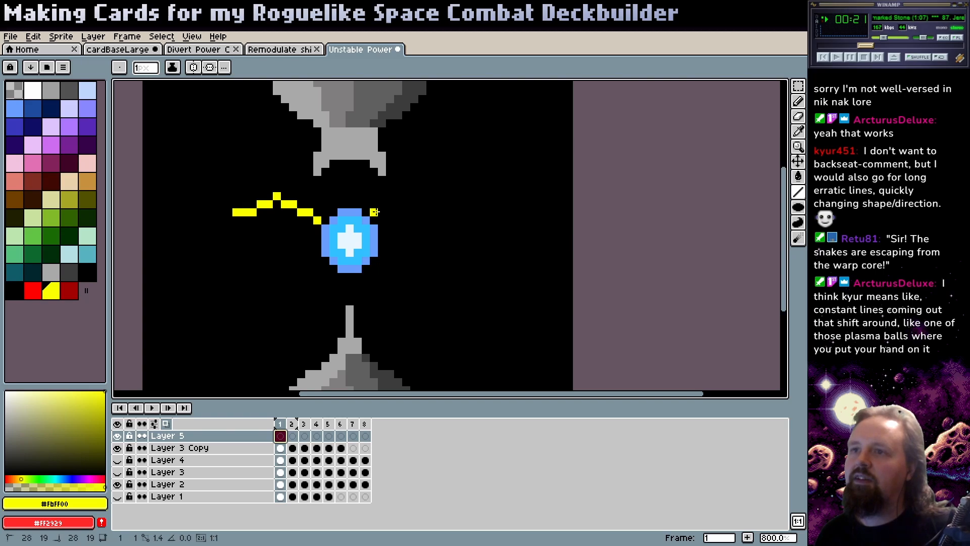
pyautogui.moveTo(439, 172); pyautogui.dragTo(439, 173)
pyautogui.scroll(2, 456, 273)
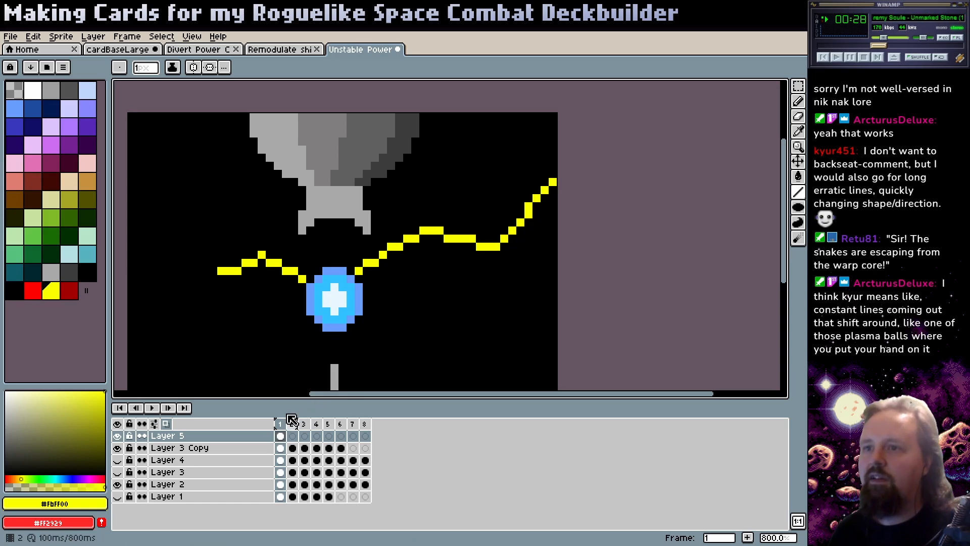
pyautogui.moveTo(383, 344); pyautogui.dragTo(361, 313)
pyautogui.press('w')
pyautogui.click(398, 335)
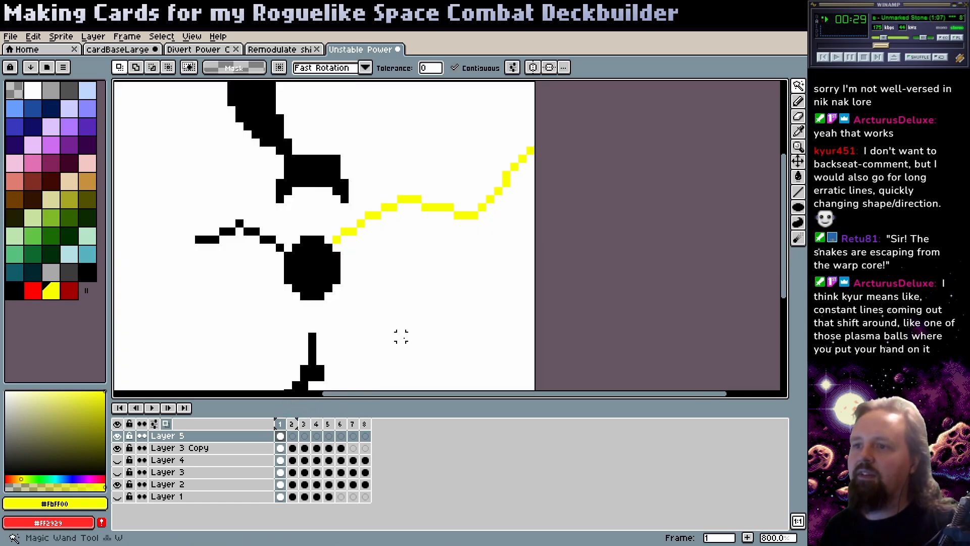
pyautogui.hotkey('ctrl', 'd')
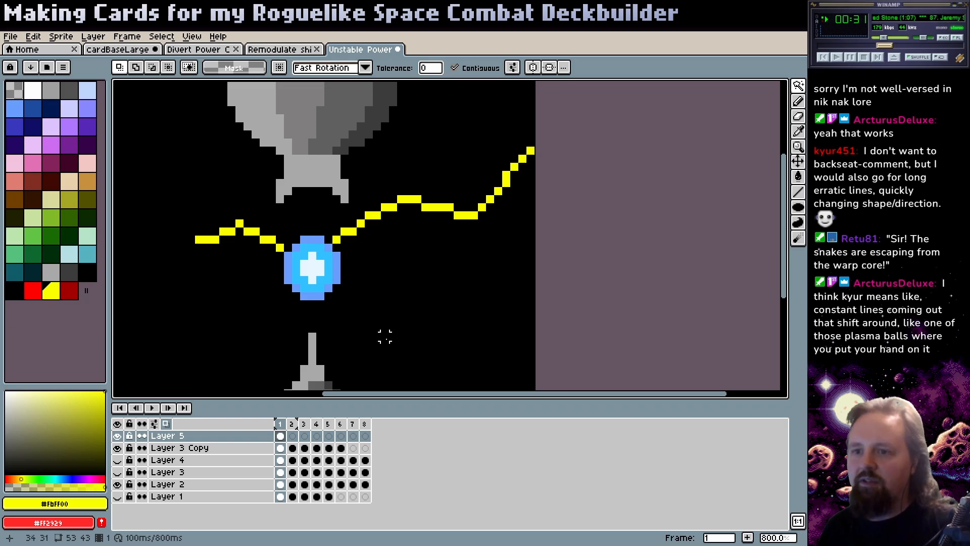
pyautogui.press('b')
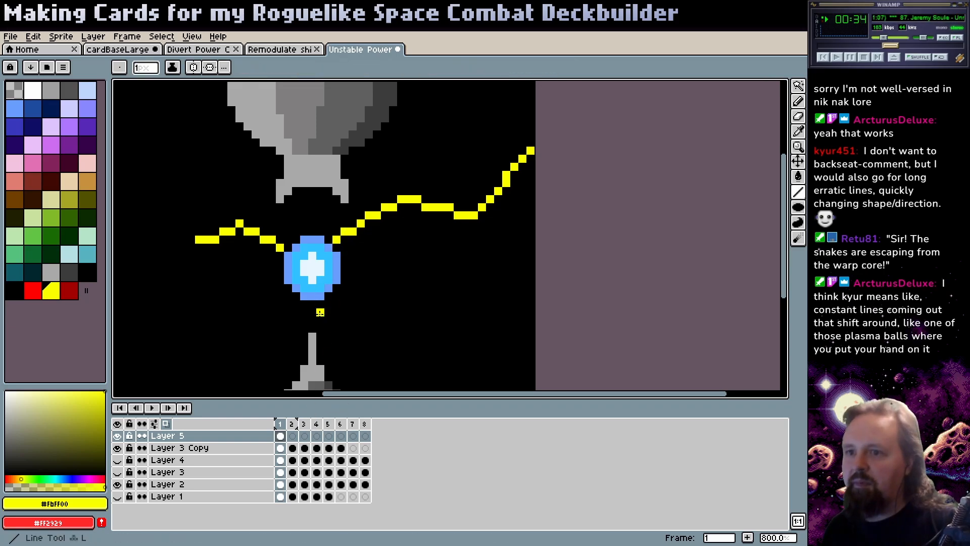
# - Draw the bolt in frame 2 rising steeply from the orb's upper right, dipping slightly, and climbing to the right edge; compare with frame 1
pyautogui.press('Right')
pyautogui.moveTo(344, 240)
pyautogui.mouseDown()
pyautogui.moveTo(393, 175)
pyautogui.moveTo(531, 175)
pyautogui.moveTo(485, 191)
pyautogui.moveTo(531, 152)
pyautogui.mouseUp()
pyautogui.press('Left')
pyautogui.press('Right')
pyautogui.press('Left')
pyautogui.press('Right')
# - Draw the bolt in frame 3 as a gently rising stepped line from the orb's upper right that flattens out toward the right edge
pyautogui.press('Right')
pyautogui.moveTo(345, 232); pyautogui.dragTo(410, 216)
pyautogui.press('Left')
pyautogui.press('Right')
pyautogui.moveTo(418, 214); pyautogui.dragTo(466, 176)
pyautogui.press('Left')
pyautogui.press('Right')
pyautogui.click(475, 183)
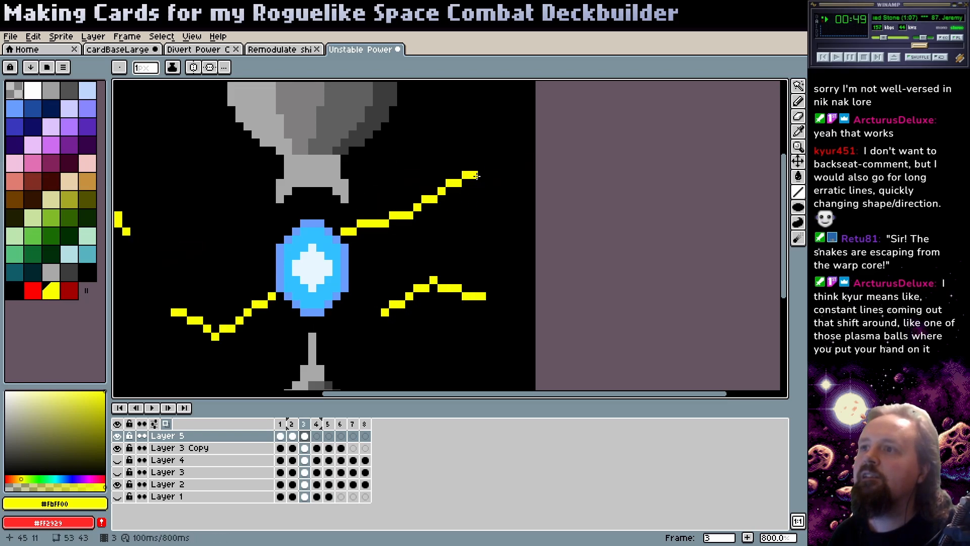
pyautogui.moveTo(478, 175); pyautogui.dragTo(546, 181)
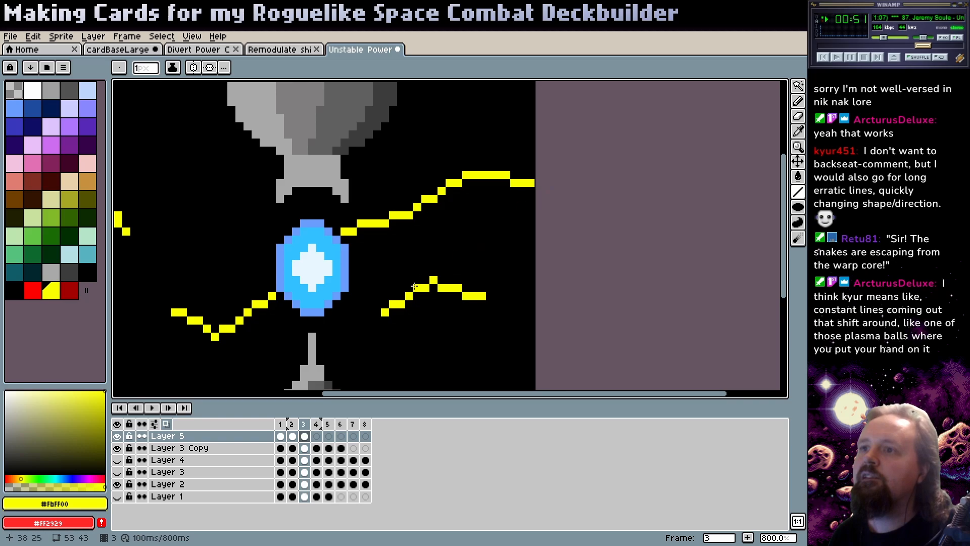
# - Flip between the first frames to compare how the bolt's shape changes from frame to frame
pyautogui.press('Right')
pyautogui.press('Left')
pyautogui.press('Left')
pyautogui.press('Left')
pyautogui.press('Right')
pyautogui.press('Right')
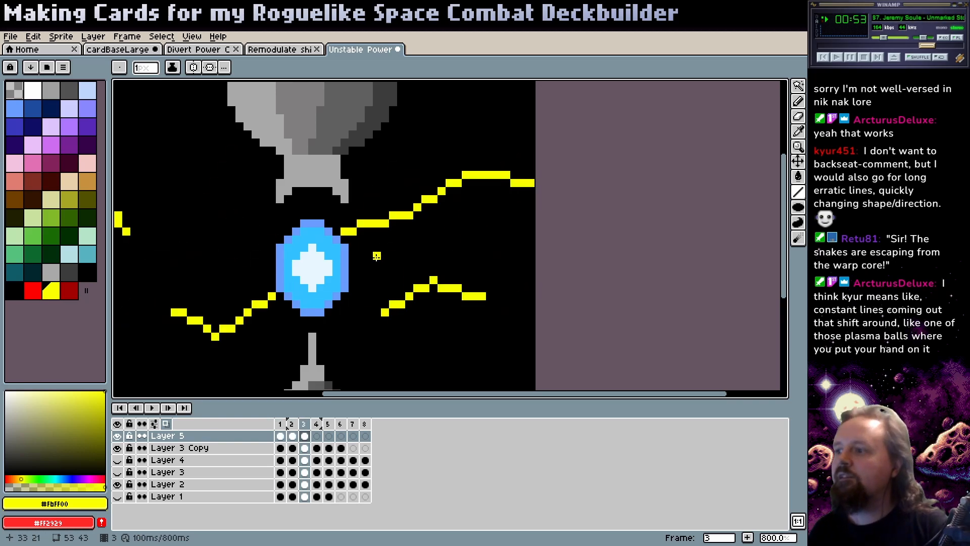
pyautogui.press('Left')
pyautogui.press('Left')
pyautogui.press('Right')
pyautogui.press('Right')
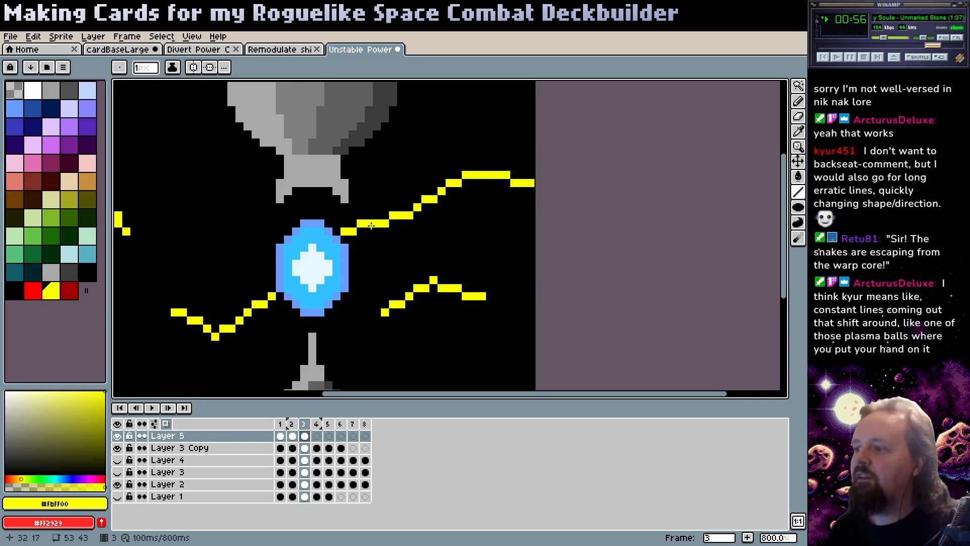
# - Draw the bolt in frame 4 climbing beside the upper nozzle, levelling off briefly, and rising again to the right canvas edge
pyautogui.press('Right')
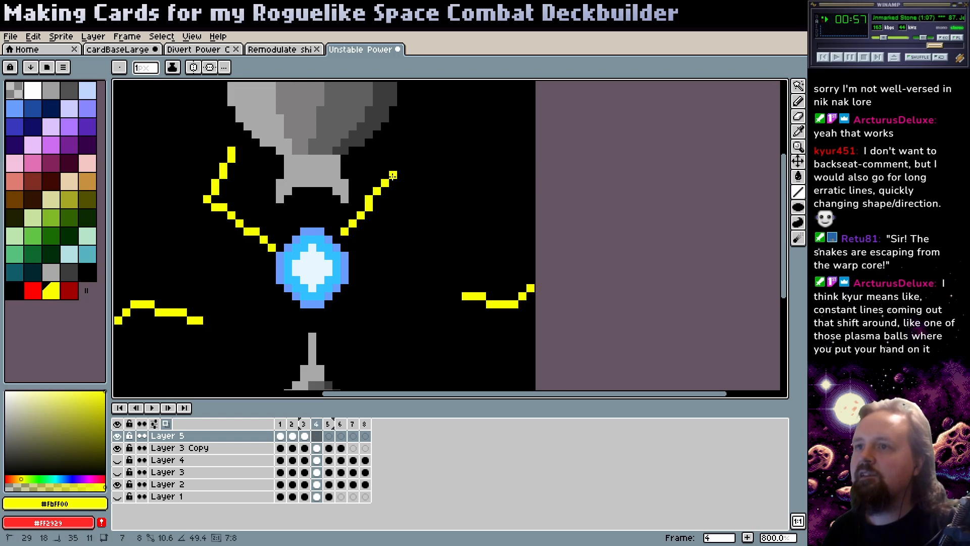
pyautogui.click(415, 176)
pyautogui.moveTo(400, 175)
pyautogui.mouseDown()
pyautogui.moveTo(451, 182)
pyautogui.moveTo(506, 118)
pyautogui.moveTo(534, 119)
pyautogui.mouseUp()
# - Step back and forth through frames 1 to 5 to check the bolt's movement
pyautogui.press('Right')
pyautogui.press('Left')
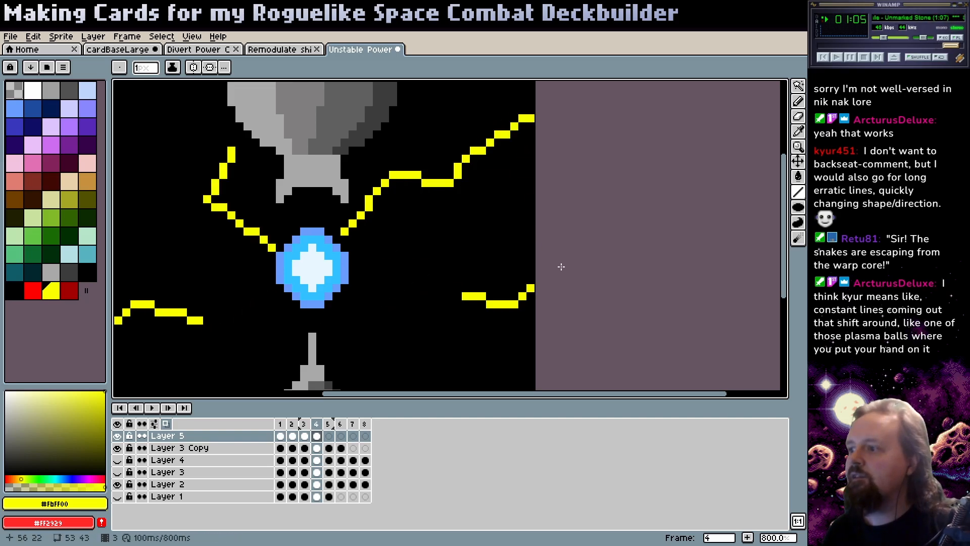
pyautogui.press('Right')
pyautogui.press('Left')
pyautogui.press('Left')
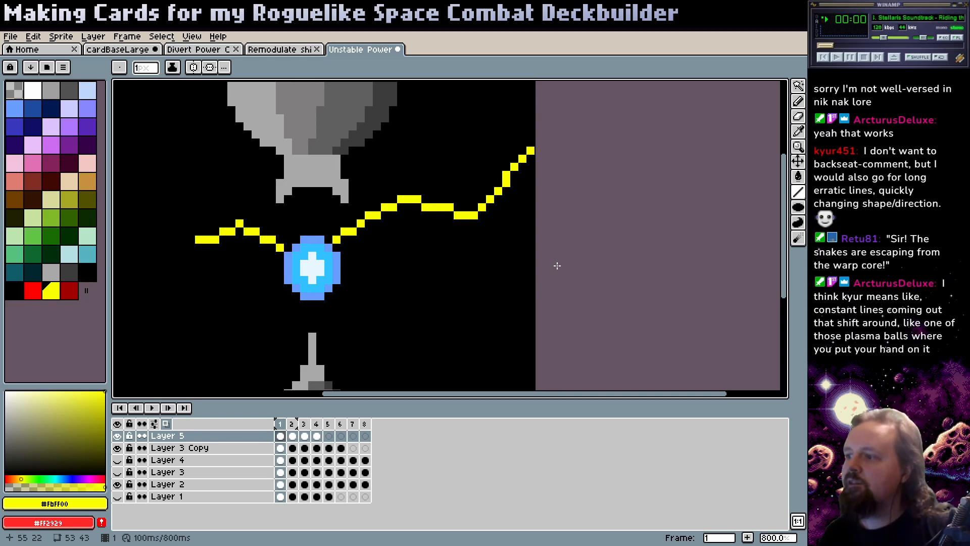
pyautogui.press('Right')
pyautogui.press('Right')
pyautogui.press('Right')
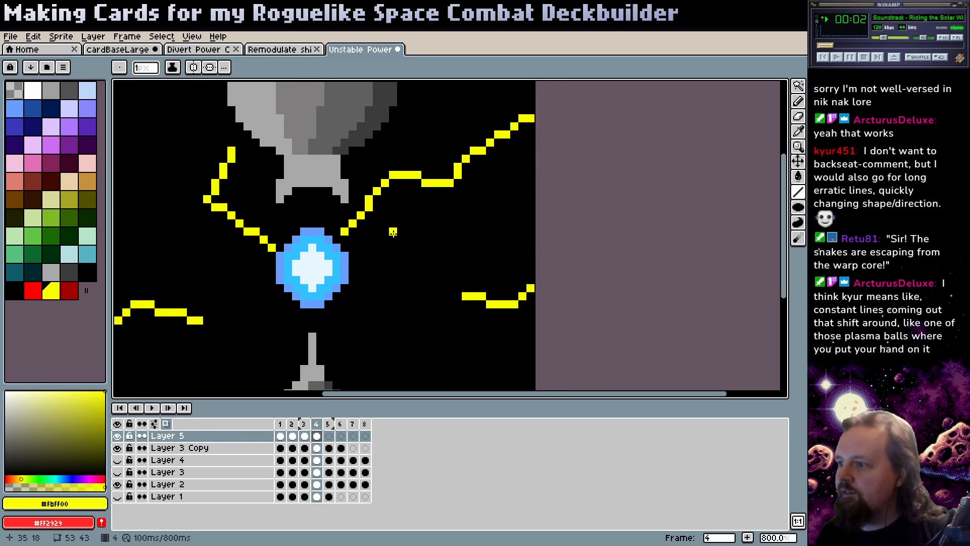
# - Draw the bolt in frames 5 and 6 rising from the orb's upper right, turning sharply upward, and levelling toward the right edge
pyautogui.press('Right')
pyautogui.moveTo(328, 247)
pyautogui.mouseDown()
pyautogui.moveTo(393, 207)
pyautogui.moveTo(435, 127)
pyautogui.moveTo(539, 126)
pyautogui.mouseUp()
pyautogui.press('.')
pyautogui.moveTo(343, 238)
pyautogui.mouseDown()
pyautogui.moveTo(385, 210)
pyautogui.moveTo(426, 206)
pyautogui.moveTo(433, 190)
pyautogui.moveTo(422, 143)
pyautogui.moveTo(561, 144)
pyautogui.moveTo(561, 159)
pyautogui.moveTo(567, 119)
pyautogui.mouseUp()
pyautogui.press('Right')
pyautogui.press('Left')
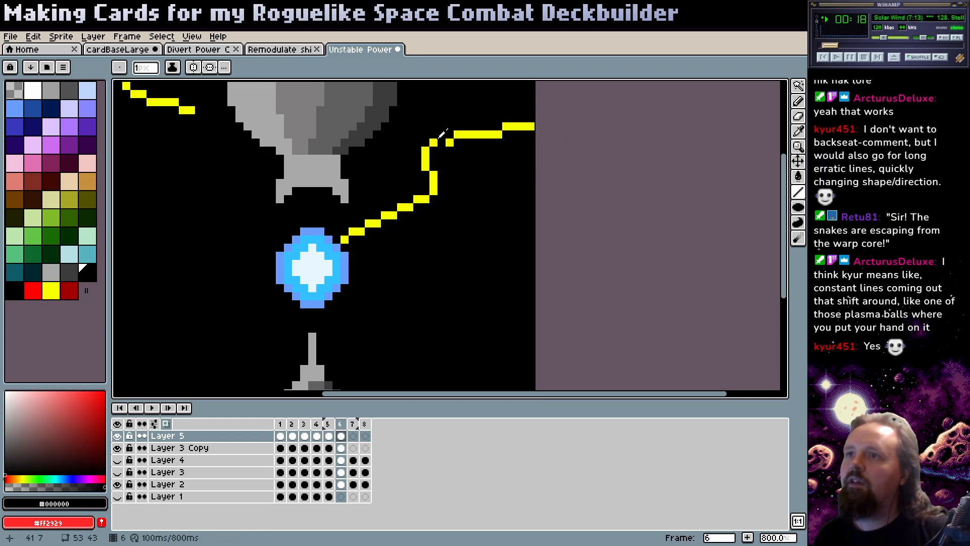
# - Draw the bolt in frame 7 with a steep upward bend and a slightly descending end at the right edge, and compare it with frame 6
pyautogui.press('Right')
pyautogui.press('Return')
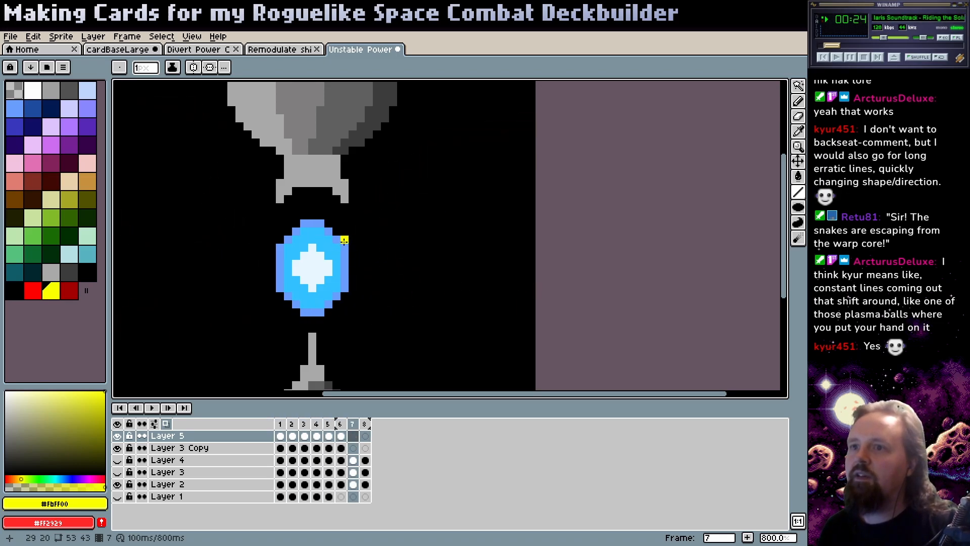
pyautogui.moveTo(345, 232)
pyautogui.mouseDown()
pyautogui.moveTo(374, 230)
pyautogui.moveTo(425, 191)
pyautogui.moveTo(410, 145)
pyautogui.moveTo(427, 126)
pyautogui.moveTo(554, 145)
pyautogui.mouseUp()
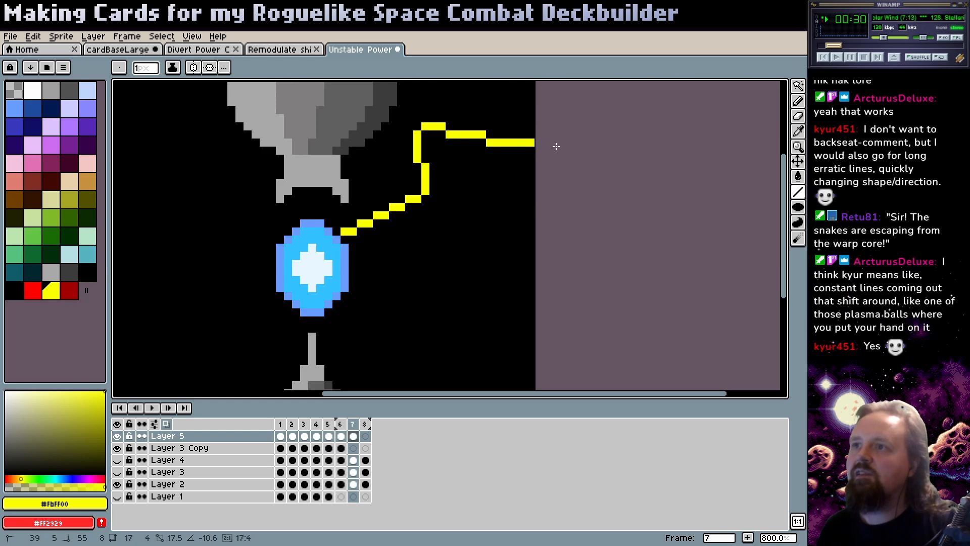
pyautogui.press('Left')
pyautogui.press('Right')
pyautogui.press('Left')
pyautogui.press('Right')
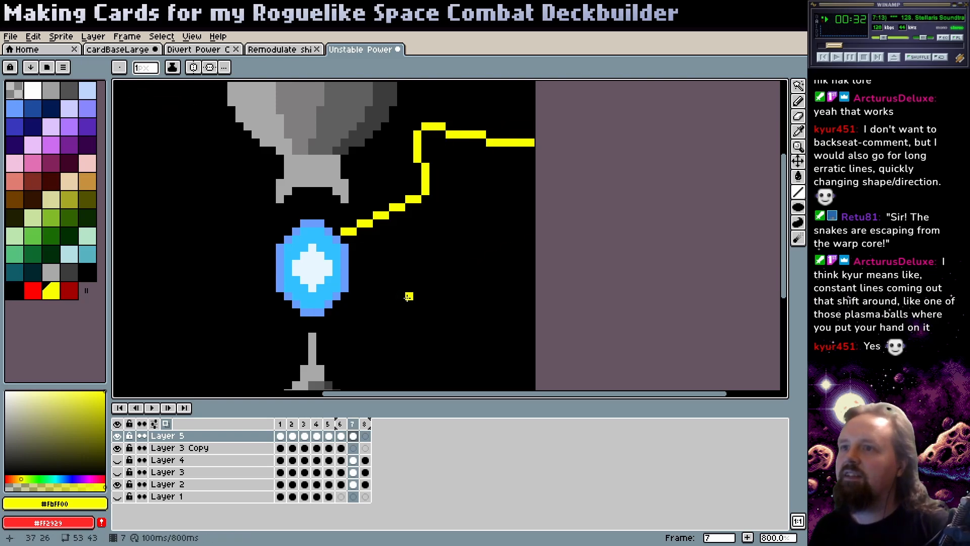
pyautogui.press('Left')
pyautogui.press('Right')
# - Check frame 1, and draw a zigzag bolt in frame 8 from the right canvas edge back to the orb's upper right
pyautogui.press('Right')
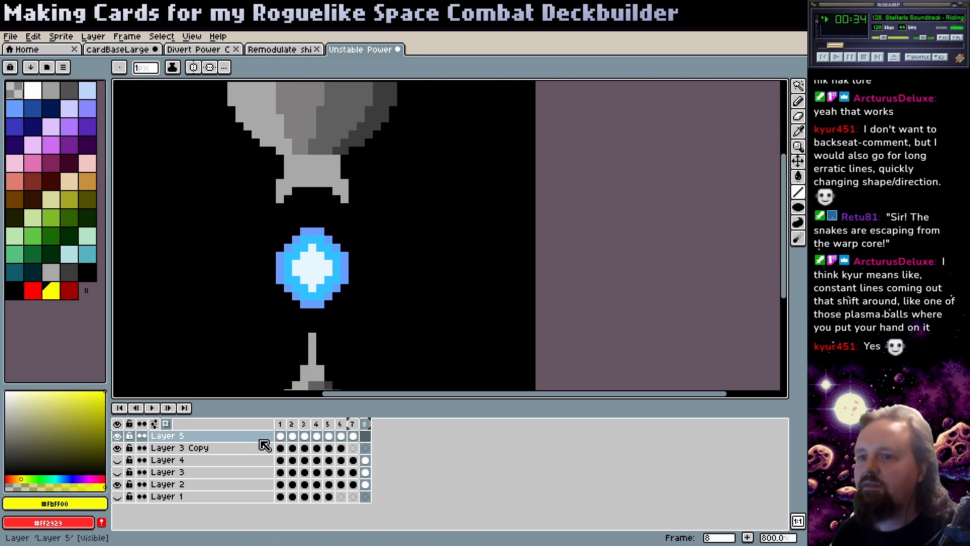
pyautogui.click(280, 424)
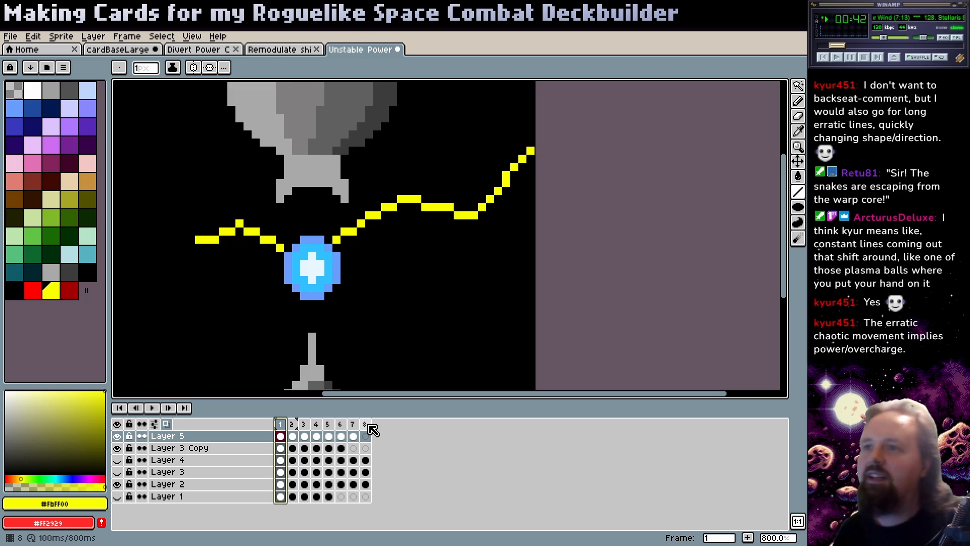
pyautogui.click(366, 425)
pyautogui.moveTo(530, 166)
pyautogui.mouseDown()
pyautogui.moveTo(470, 211)
pyautogui.moveTo(410, 175)
pyautogui.moveTo(376, 223)
pyautogui.moveTo(336, 233)
pyautogui.mouseUp()
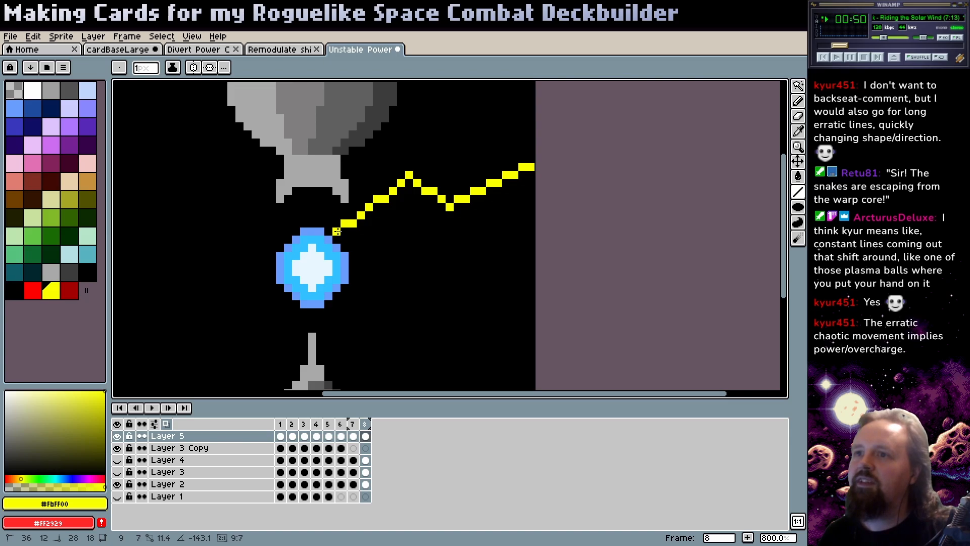
pyautogui.hscroll(-2, 447, 264)
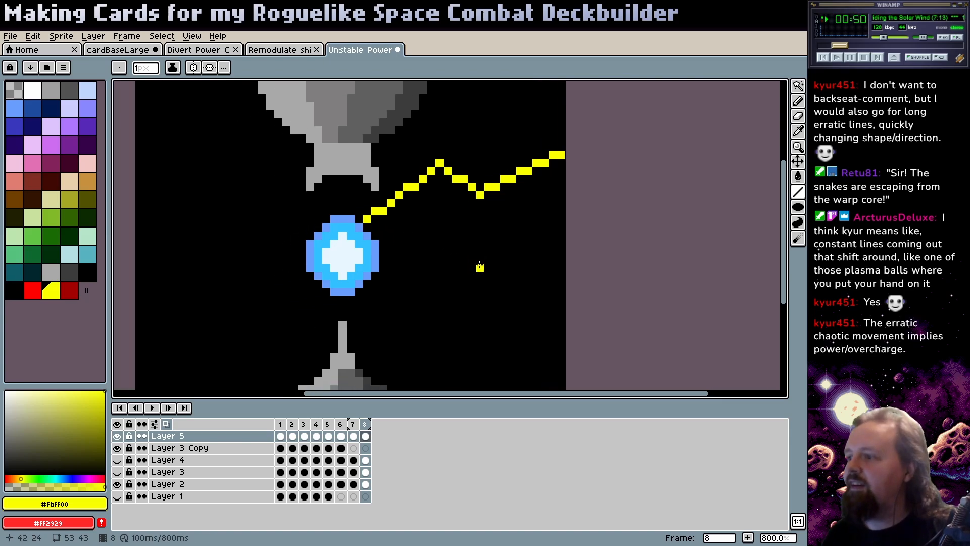
# - Play the animation at a smaller zoom to check the new bolt together with the sparks
pyautogui.click(152, 408)
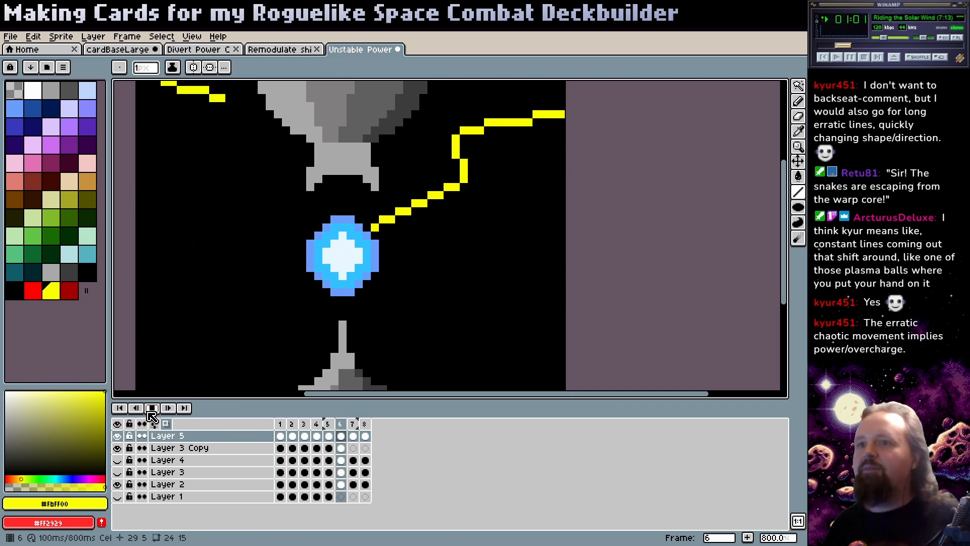
pyautogui.scroll(-1, 291, 293)
pyautogui.click(152, 408)
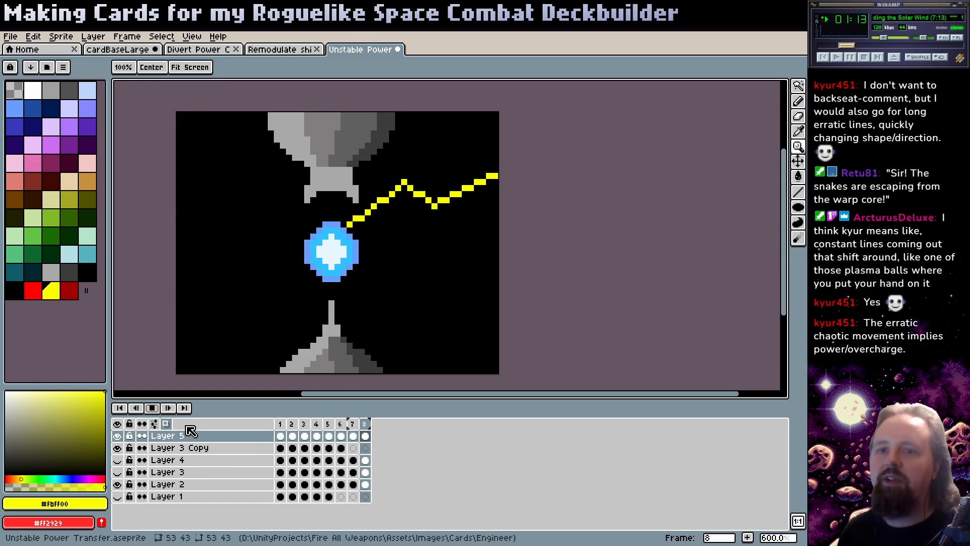
pyautogui.click(157, 413)
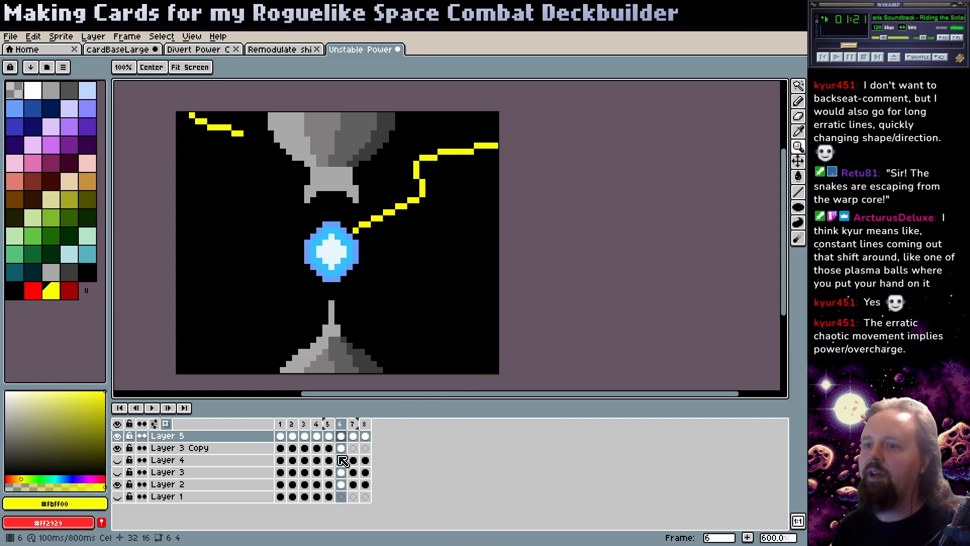
# - Hide Layer 3 Copy and Layer 2, and erase the stray black pixel at the bolt's corner in frame 6
pyautogui.click(117, 448)
pyautogui.click(117, 484)
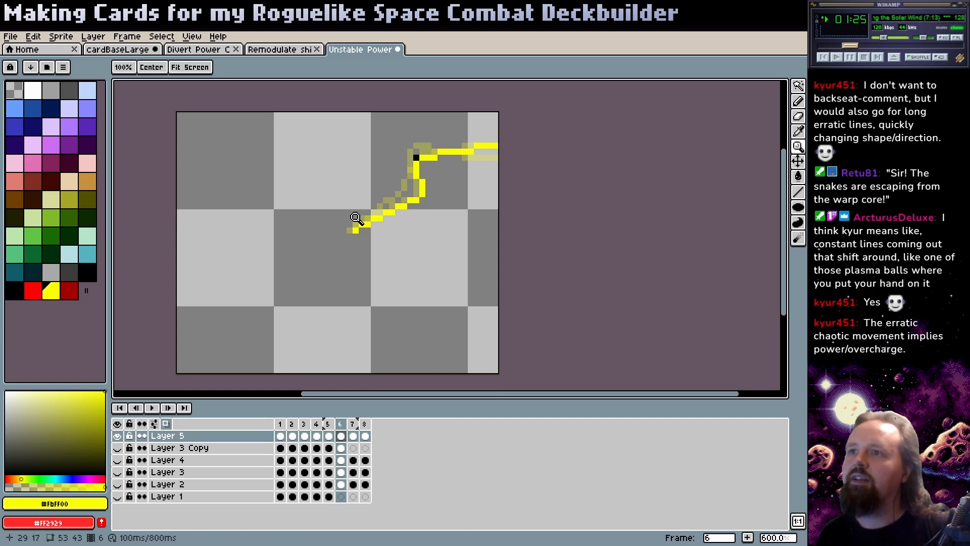
pyautogui.press('b')
pyautogui.keyDown('alt'); pyautogui.click(379, 167); pyautogui.keyUp('alt')
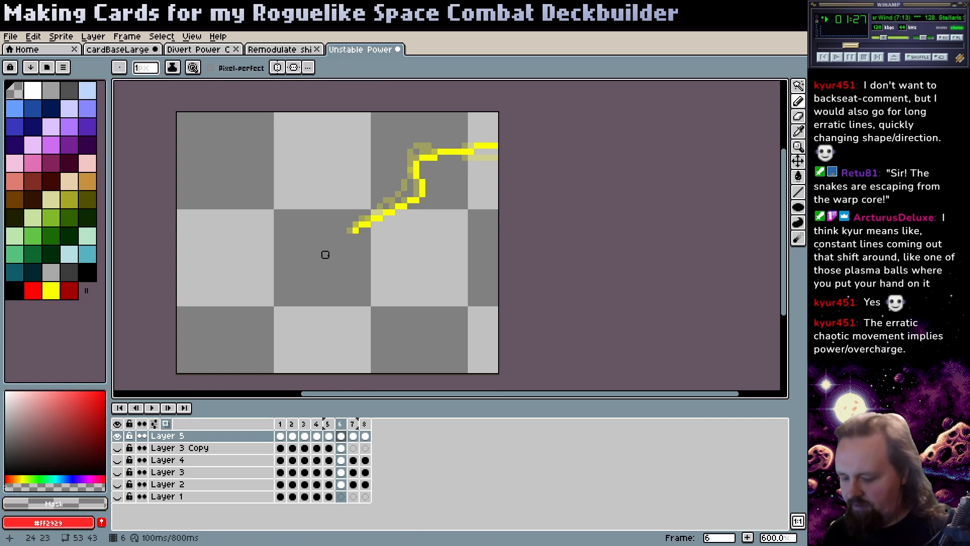
# - Play the bolt on its own, show Layer 2 again, and replay the animation with the orb visible
pyautogui.press('Return')
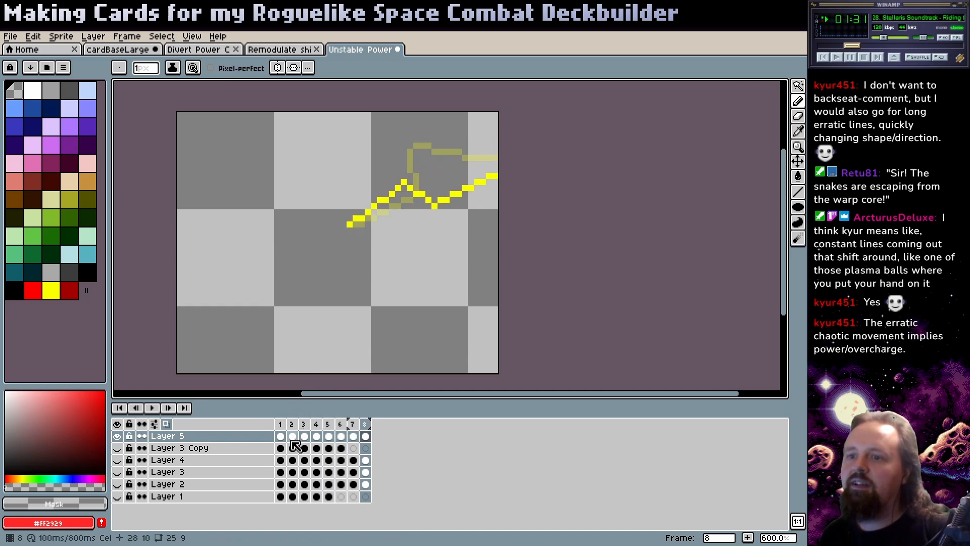
pyautogui.click(118, 484)
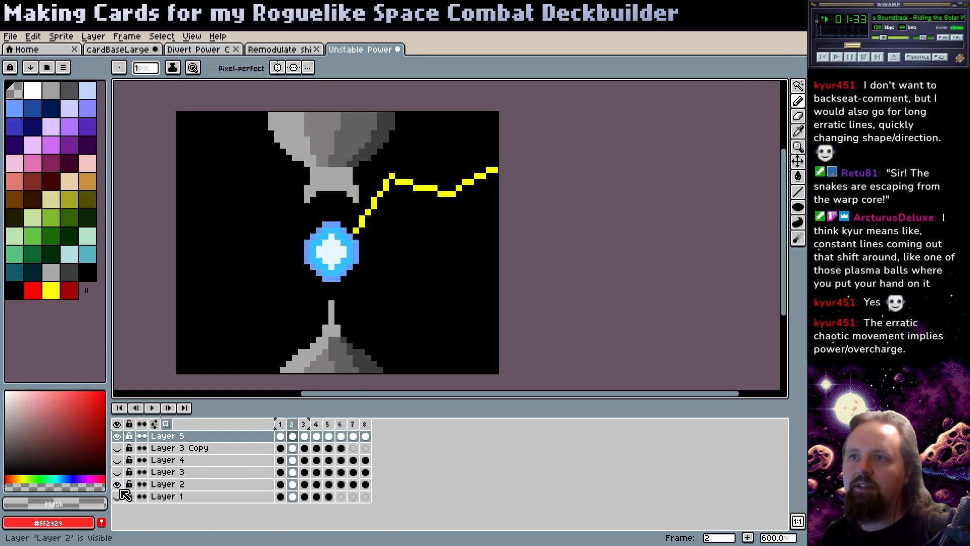
pyautogui.click(155, 408)
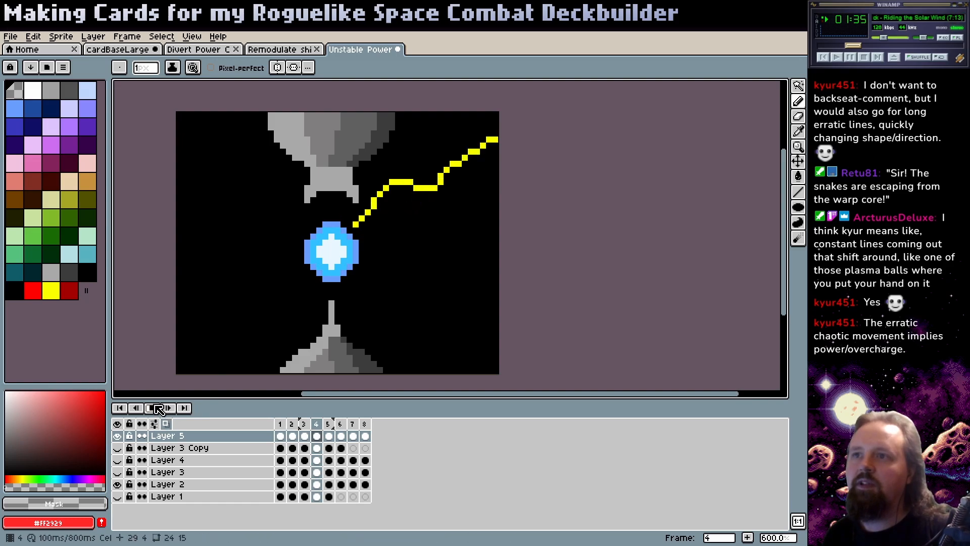
pyautogui.click(156, 408)
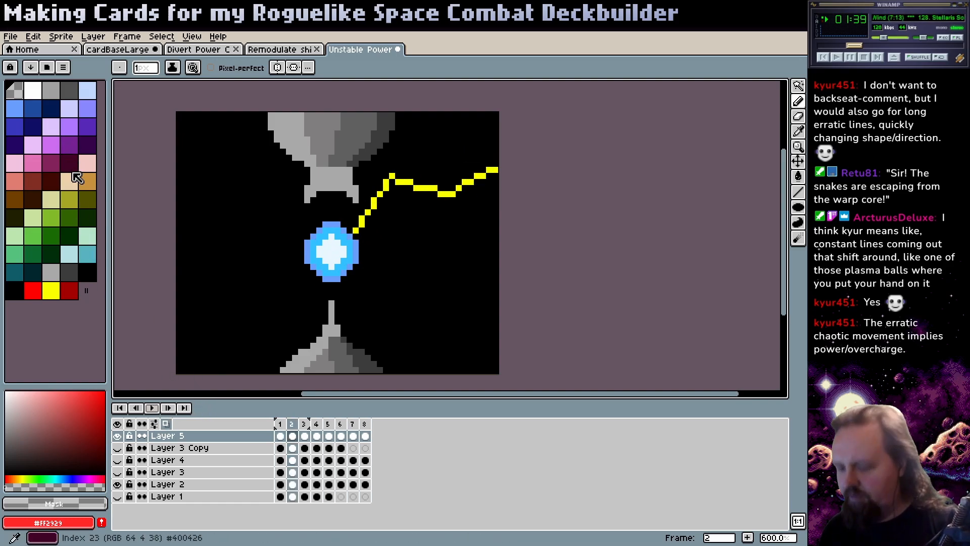
pyautogui.hotkey('ctrl', 'z')
pyautogui.hotkey('ctrl', 'y')
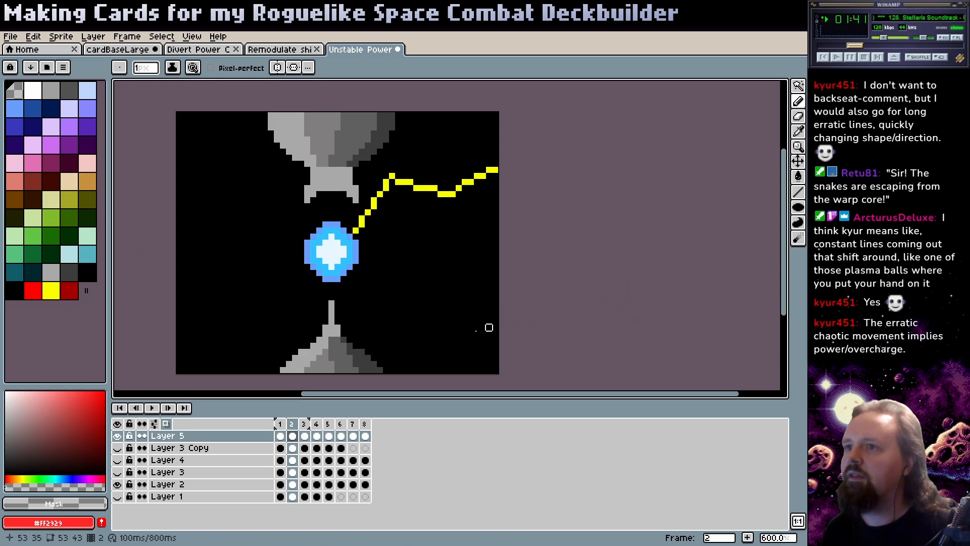
# - Set the foreground colour to a dark olive yellow with HSV 60, 100, 31, and replay the bolt animation
pyautogui.click(49, 288)
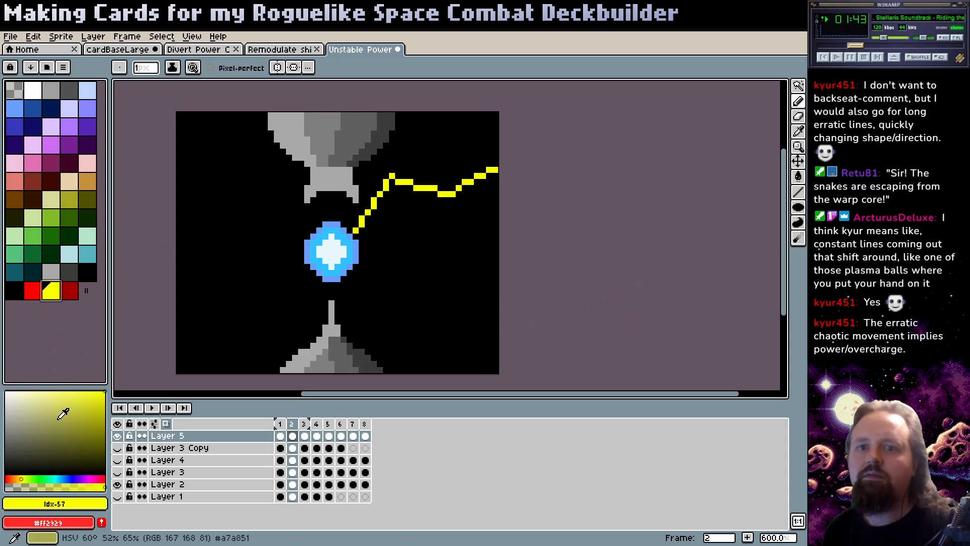
pyautogui.click(66, 394)
pyautogui.moveTo(66, 394); pyautogui.dragTo(109, 444)
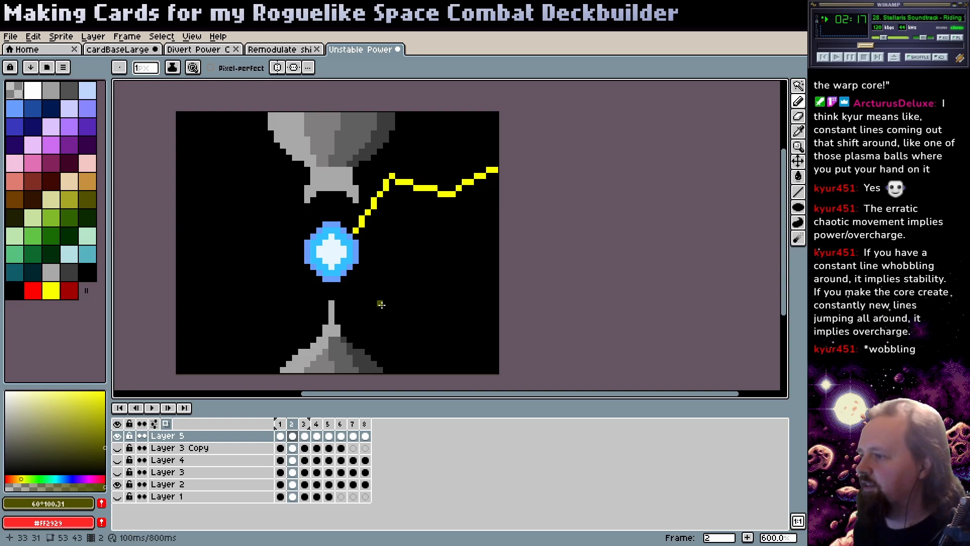
pyautogui.click(153, 409)
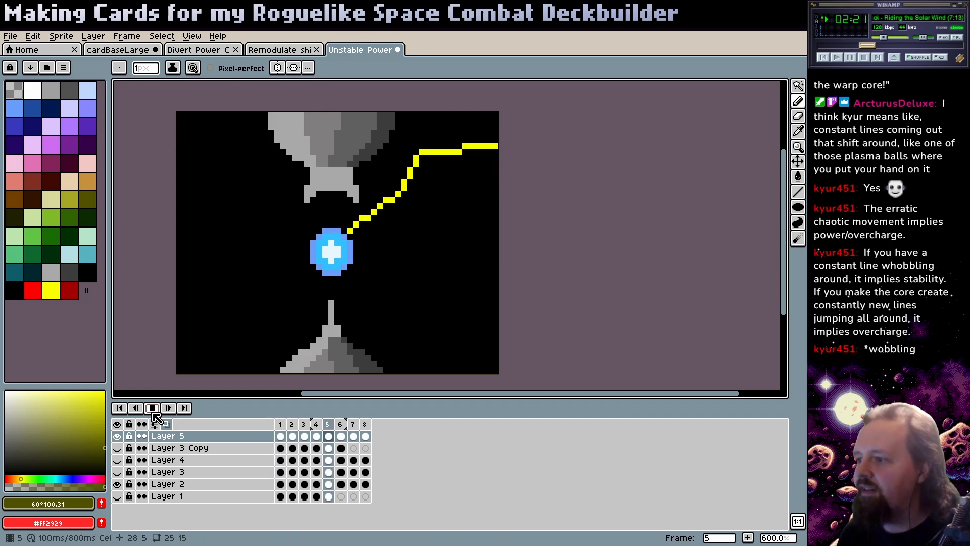
pyautogui.click(152, 408)
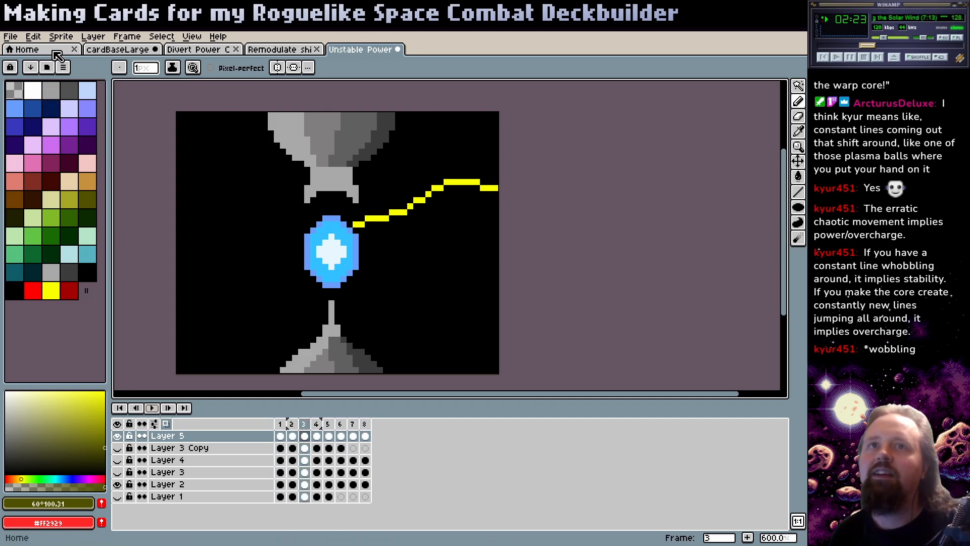
# - Try a dark olive outline on the bolt in frame 3 of Layer 5 and look through the following frames
pyautogui.hotkey('shift', 'r')
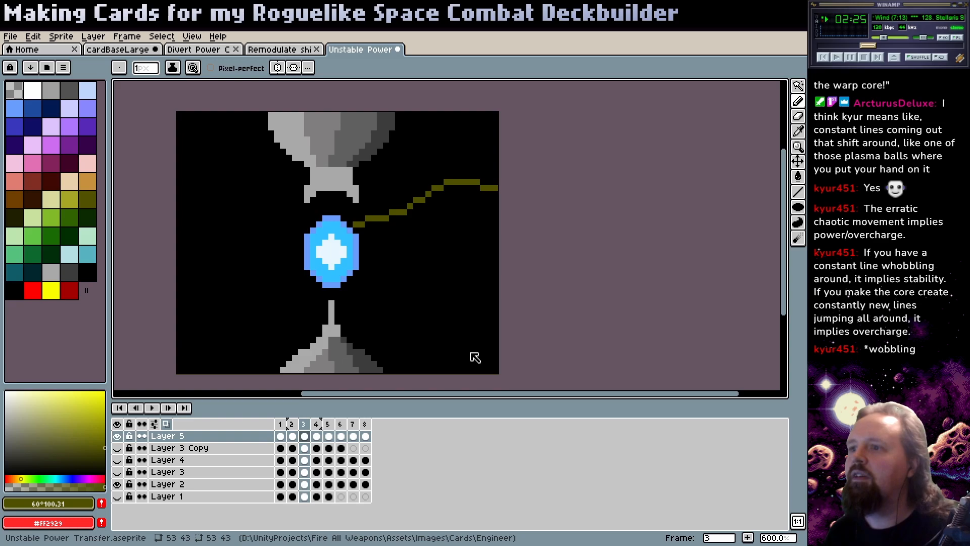
pyautogui.hotkey('shift', 'r')
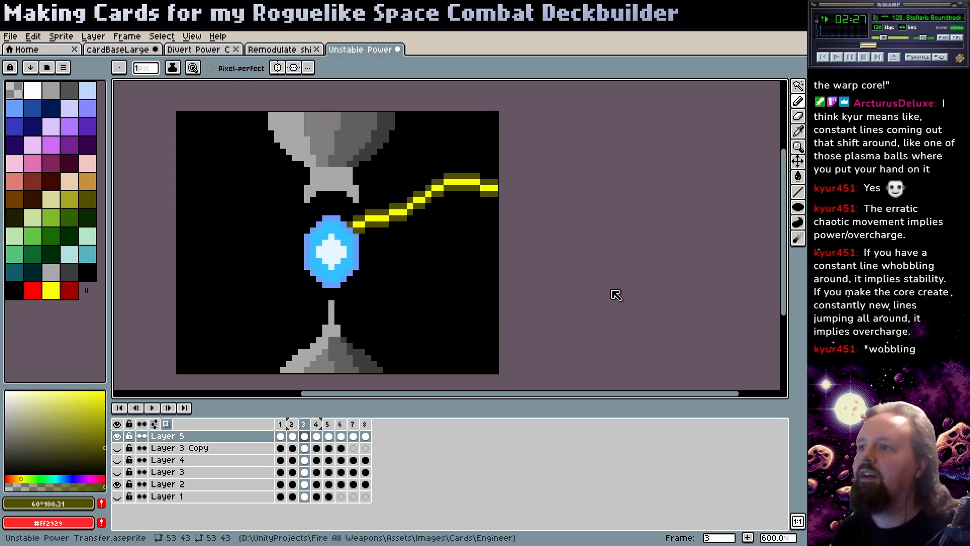
pyautogui.press('Right')
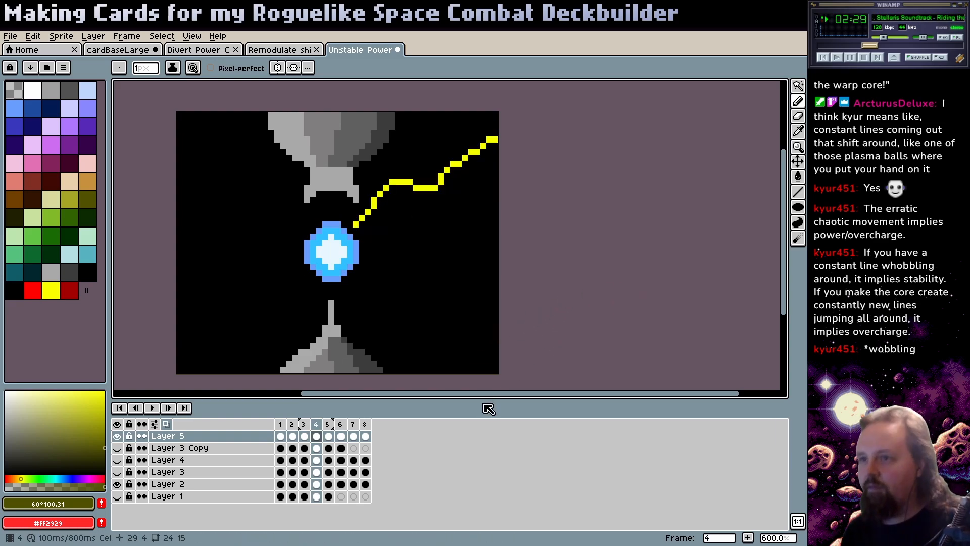
pyautogui.press('Right')
pyautogui.press('Right')
pyautogui.press('Right')
pyautogui.press('Right')
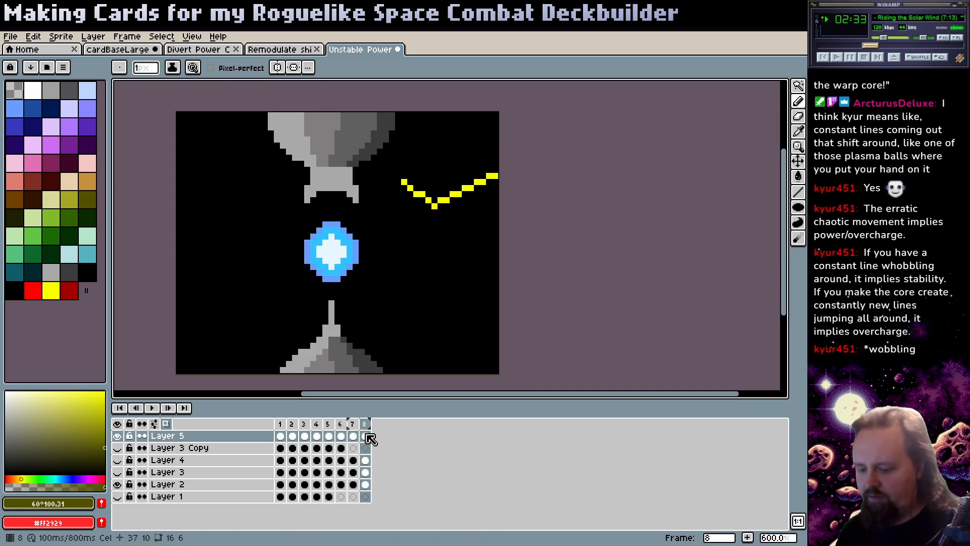
pyautogui.press('Left')
pyautogui.press('Left')
pyautogui.press('Left')
pyautogui.press('Left')
pyautogui.press('Left')
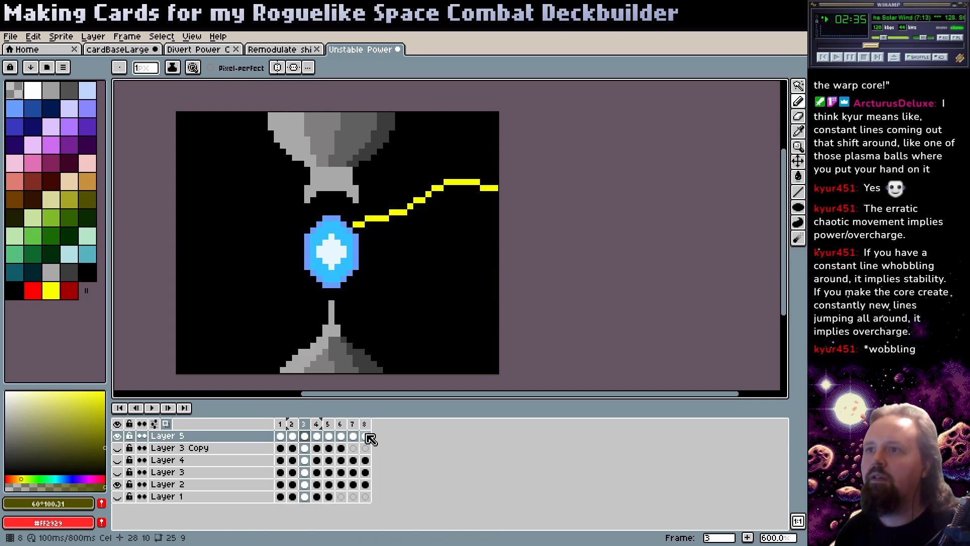
# - Outline the Layer 5 bolt in dark olive across all eight frames and play the animation
pyautogui.moveTo(365, 435); pyautogui.dragTo(272, 438)
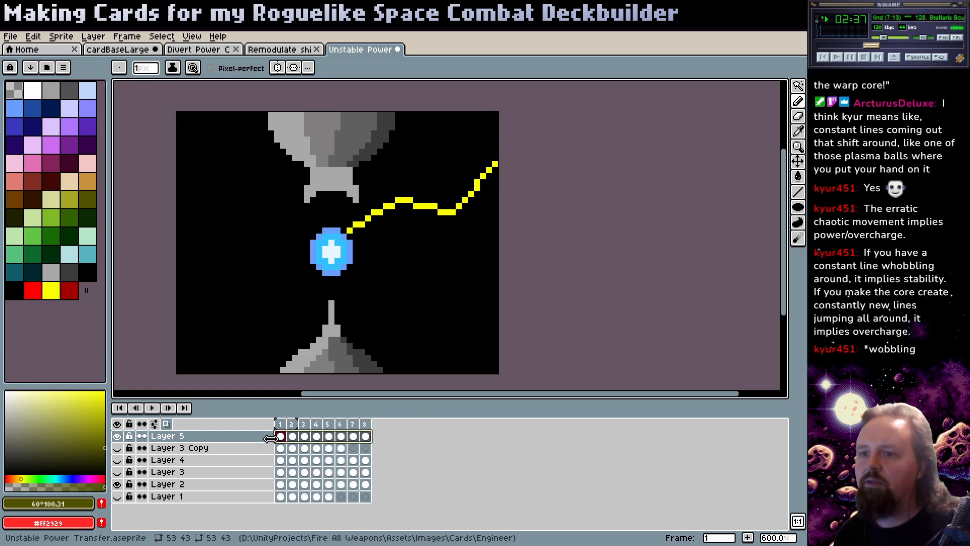
pyautogui.hotkey('shift', 'o')
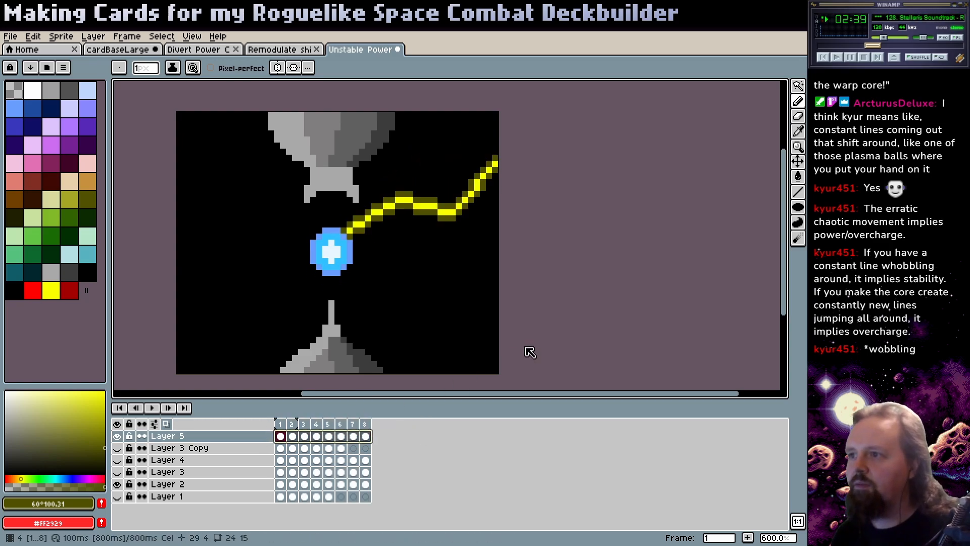
pyautogui.press('Return')
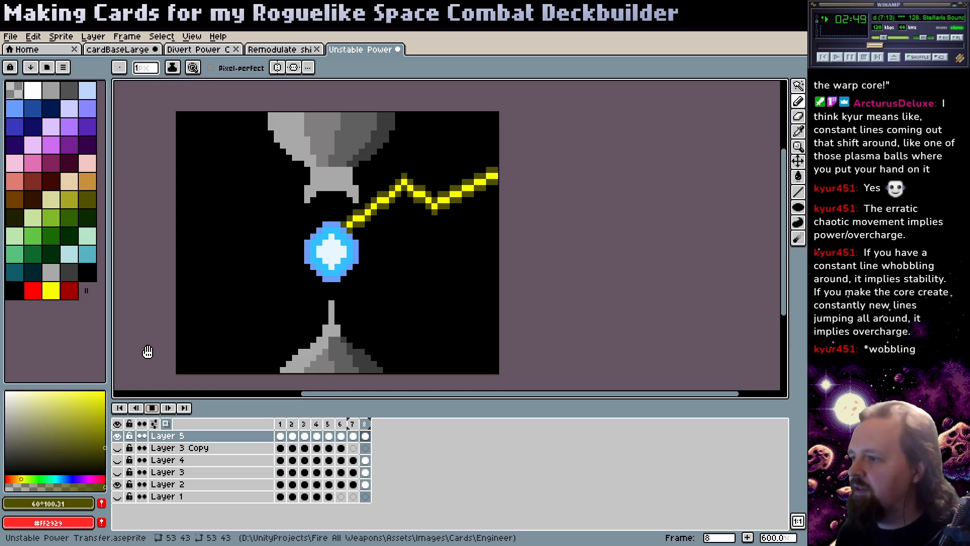
pyautogui.click(154, 408)
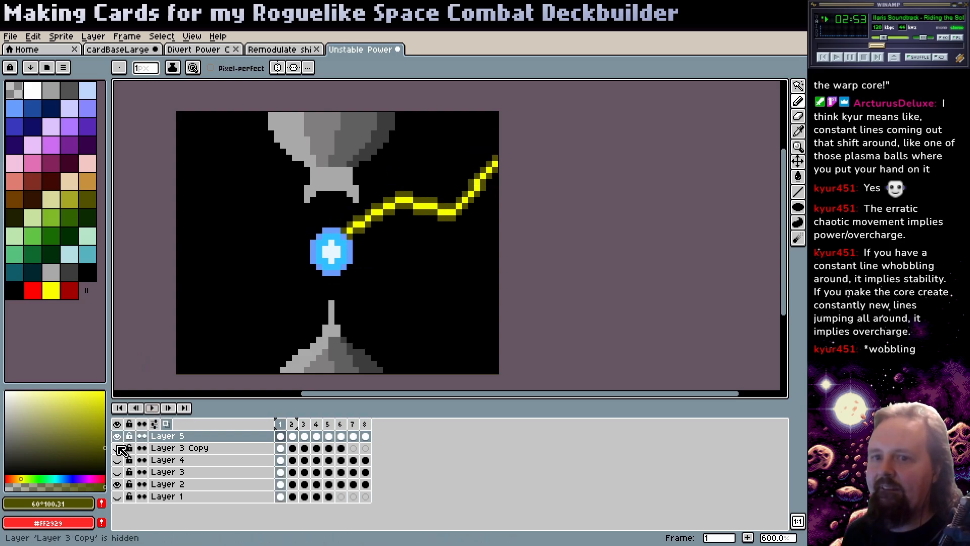
# - Show Layer 3 Copy, Layer 4 and Layer 3 again while the animation plays
pyautogui.click(152, 408)
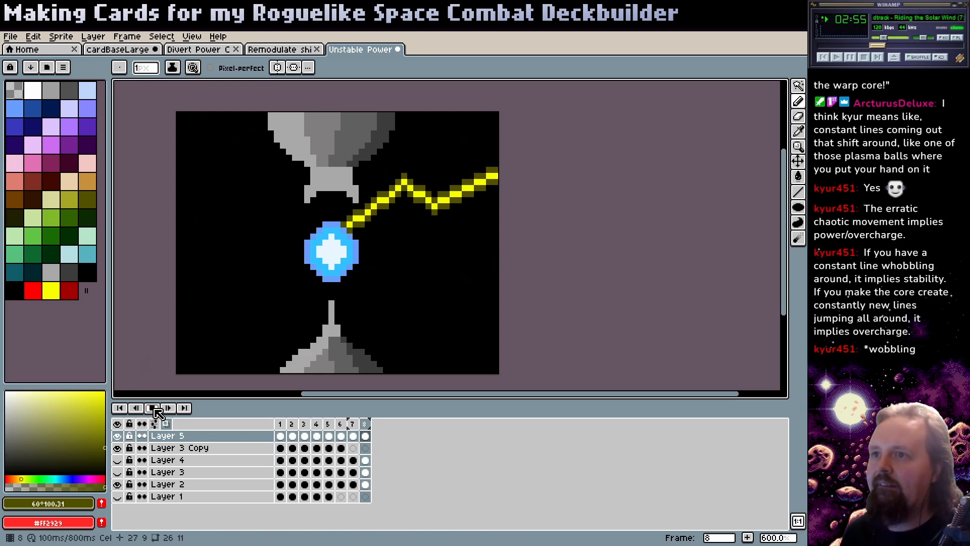
pyautogui.click(117, 460)
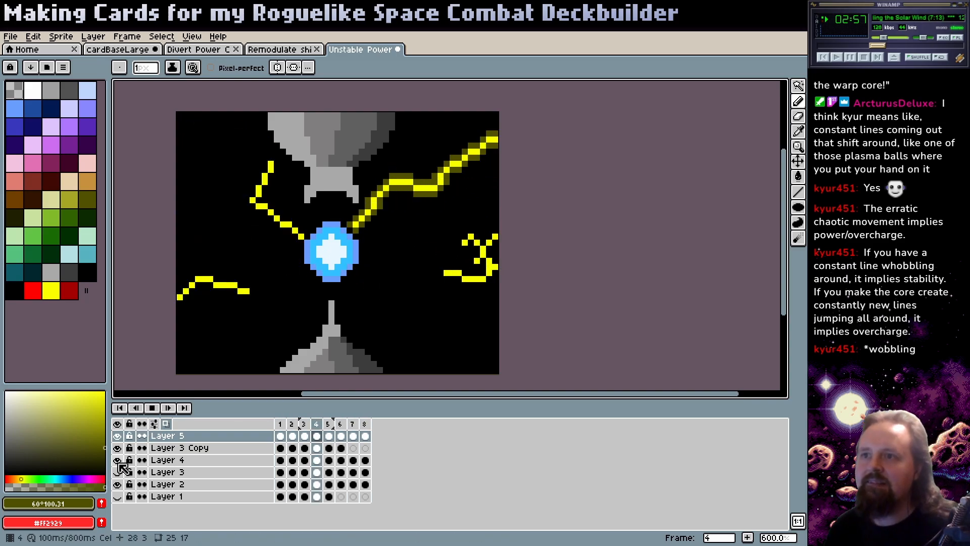
pyautogui.click(117, 472)
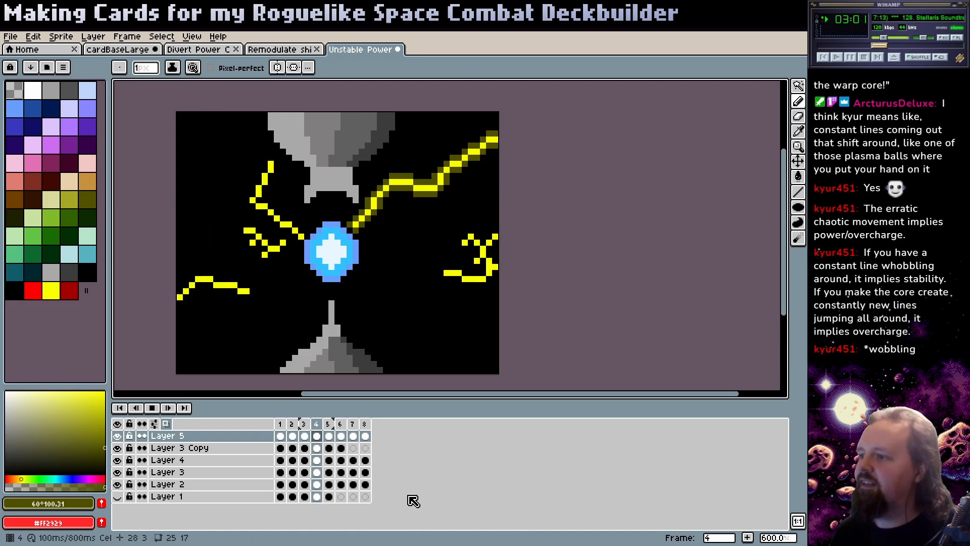
# - Duplicate Layer 5 and flip the copy's cels horizontally and vertically in all eight frames
pyautogui.click(207, 437)
pyautogui.hotkey('ctrl', 'shift', 'j')
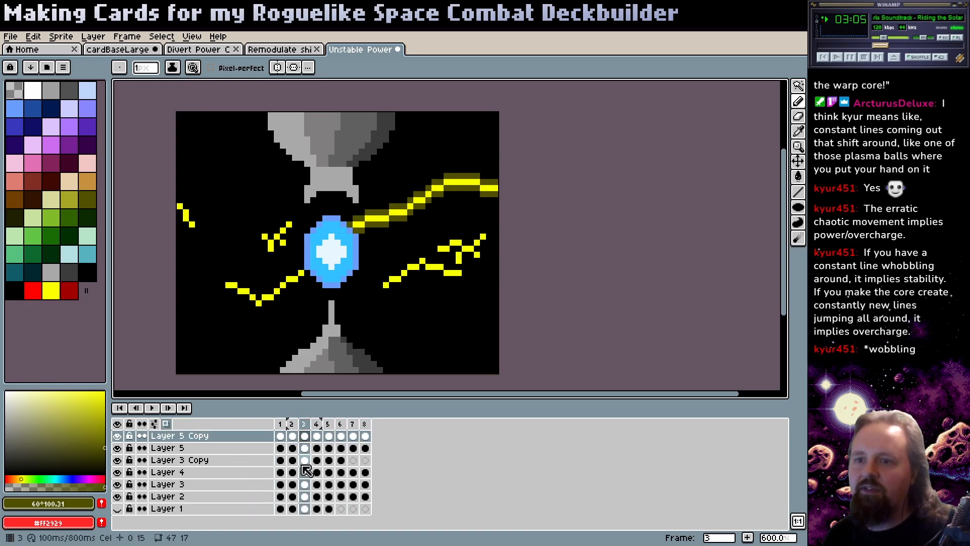
pyautogui.moveTo(282, 436); pyautogui.dragTo(366, 437)
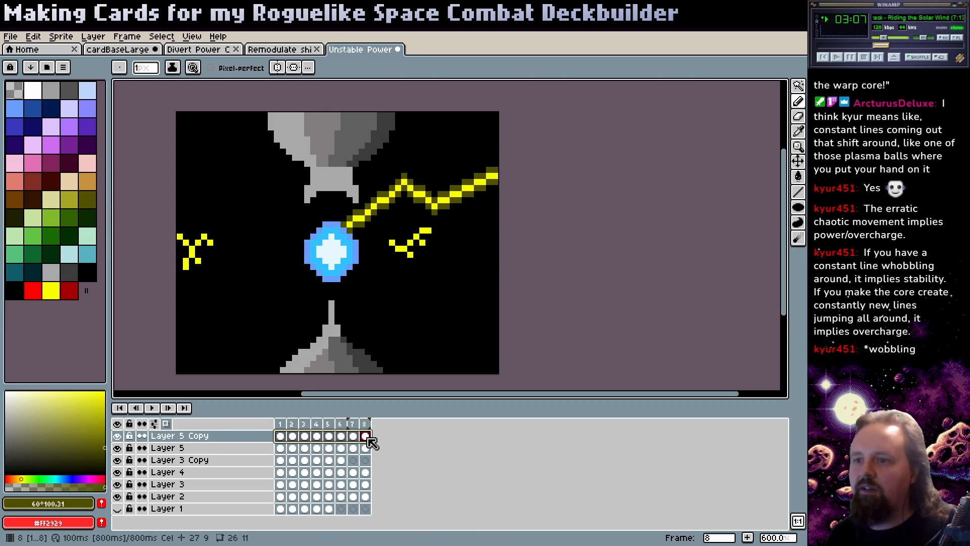
pyautogui.hotkey('shift', 'h')
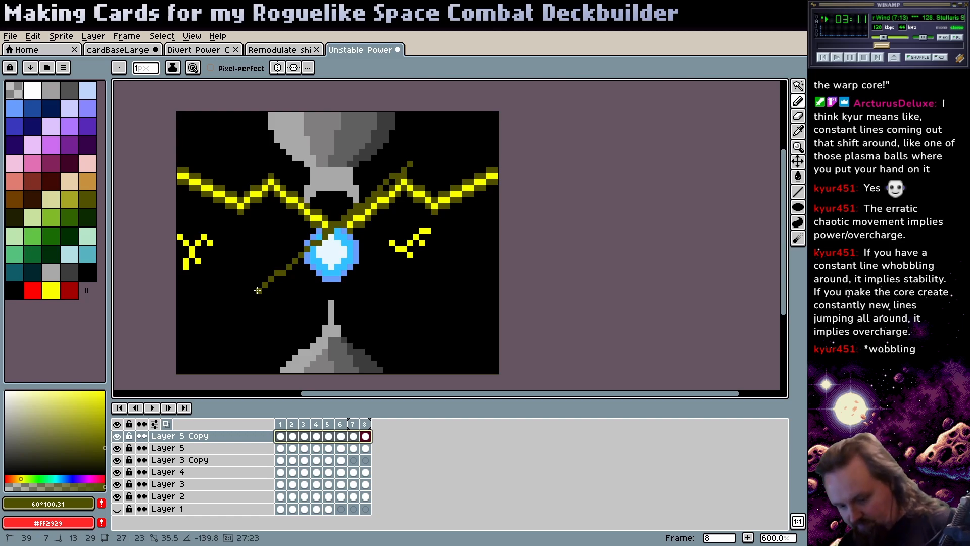
pyautogui.hotkey('shift', 'v')
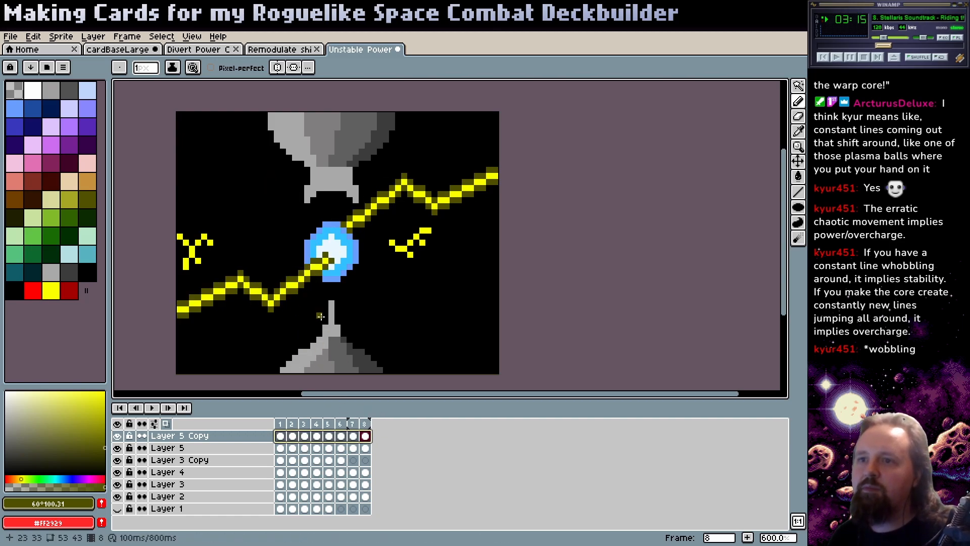
# - Move the whole flipped bolt in Layer 5 Copy down and left so it starts at the orb's lower-left edge
pyautogui.press('m')
pyautogui.hotkey('ctrl', 'a')
pyautogui.moveTo(321, 316); pyautogui.dragTo(310, 330)
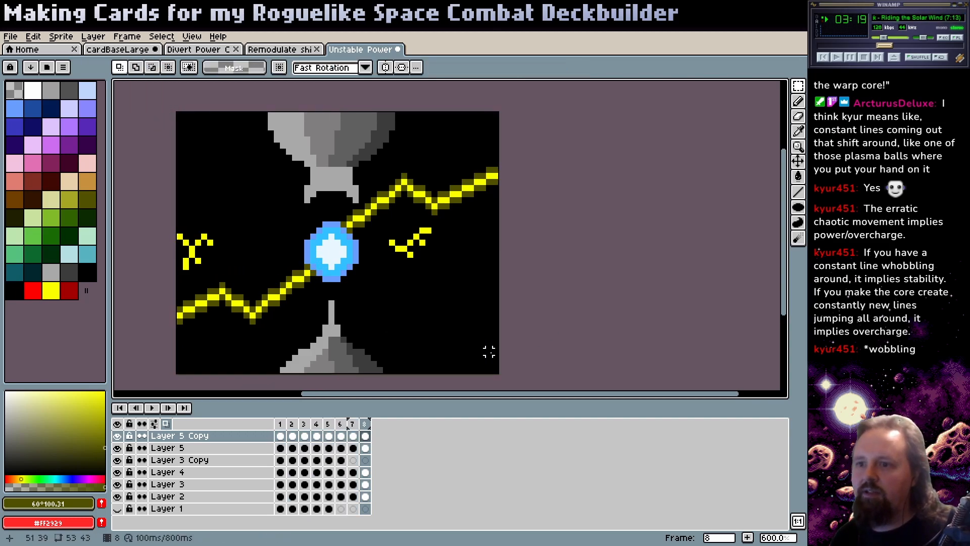
# - Play the animation with both bolts and hide Layer 4 and Layer 3 to reduce the sparks
pyautogui.press('Return')
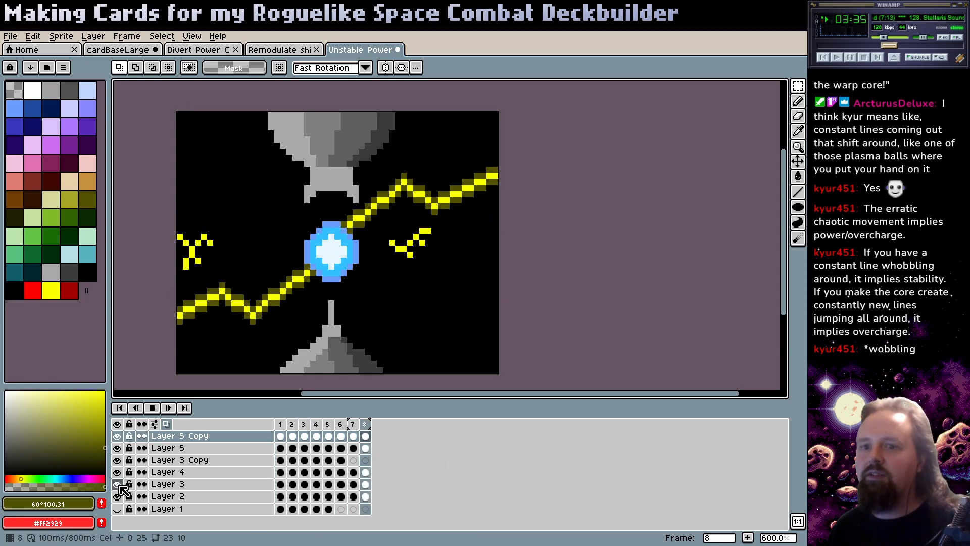
pyautogui.moveTo(117, 473); pyautogui.dragTo(118, 484)
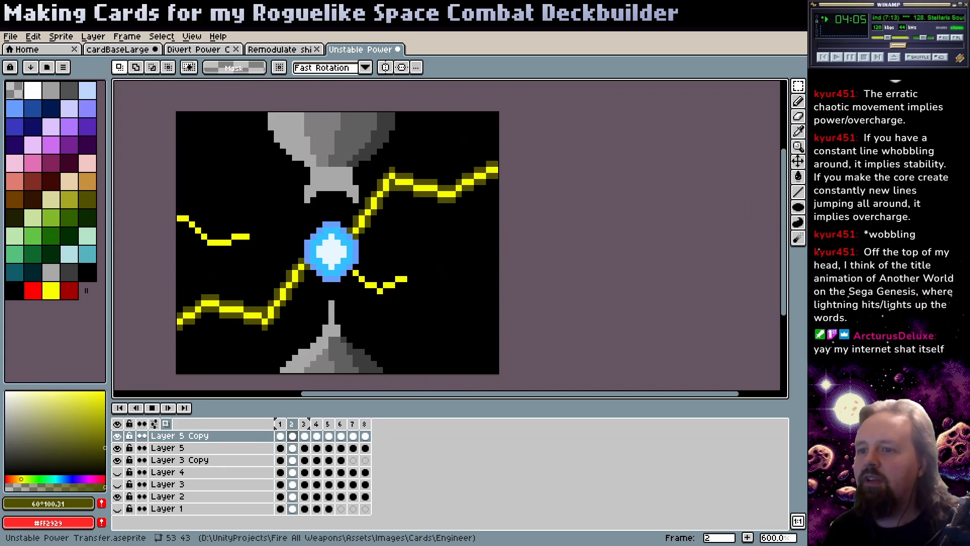
pyautogui.press('Return')
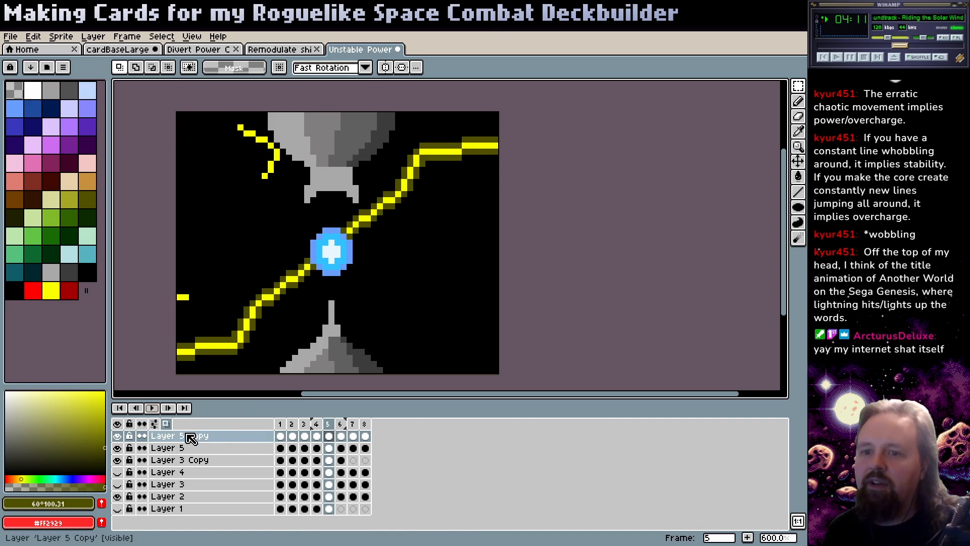
# - Rearrange the flipped bolt's cels in a different frame order on a new Layer 6 and remove the emptied Layer 5 Copy
pyautogui.hotkey('shift', 'n')
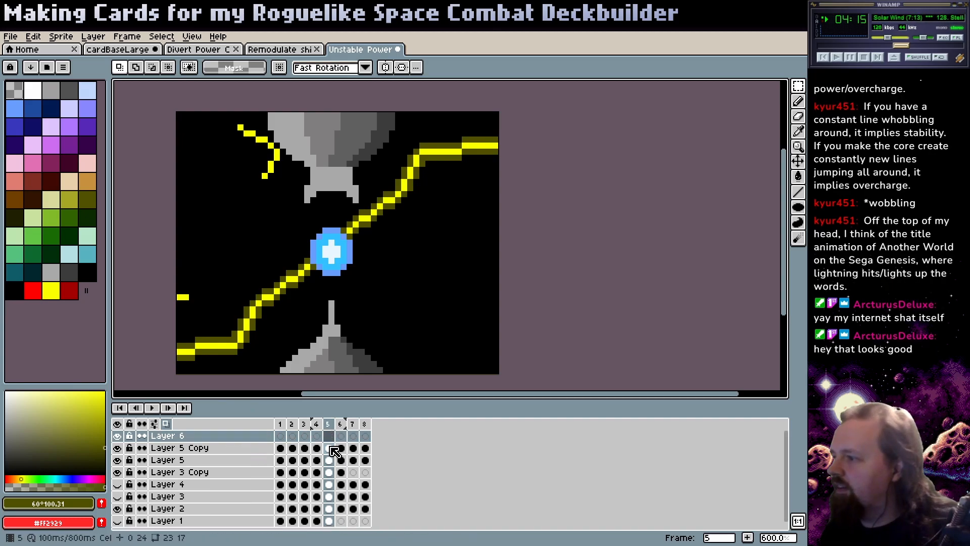
pyautogui.moveTo(334, 449)
pyautogui.mouseDown()
pyautogui.moveTo(365, 449)
pyautogui.moveTo(280, 448)
pyautogui.moveTo(334, 448)
pyautogui.mouseUp()
pyautogui.click(224, 454)
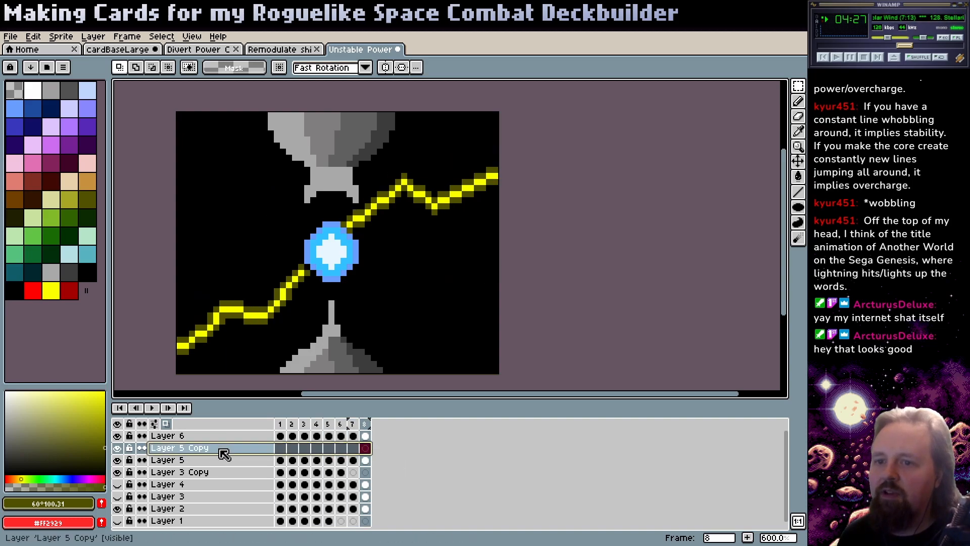
pyautogui.hotkey('ctrl', 'e')
pyautogui.click(152, 408)
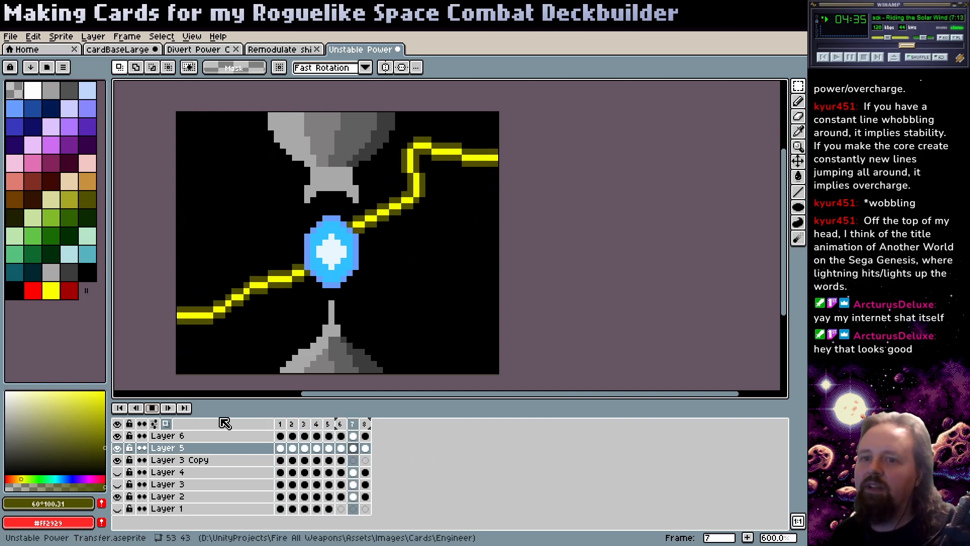
pyautogui.click(156, 407)
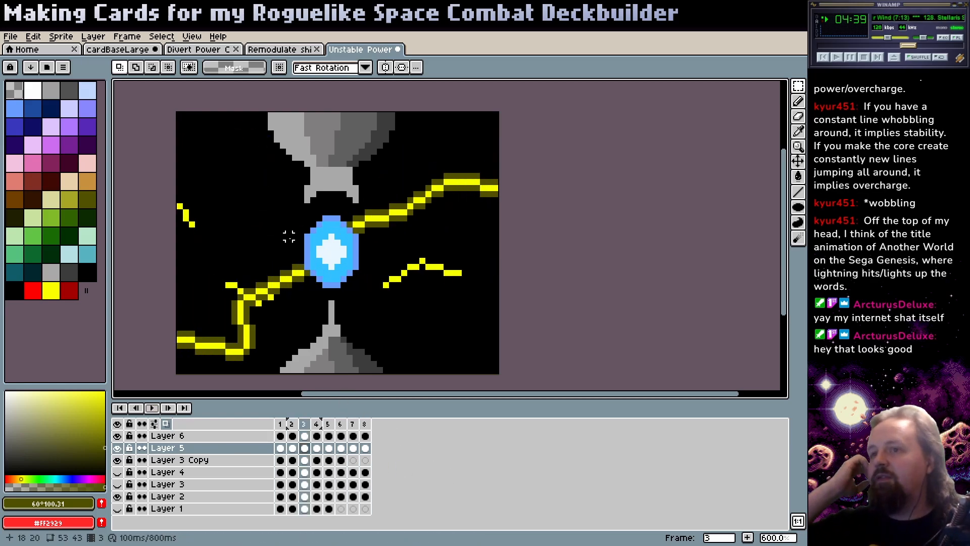
# - Add a new layer above Layer 6 and draw a jagged bright yellow bolt from the orb's upper-left edge to the canvas's top edge in frame 3
pyautogui.click(210, 436)
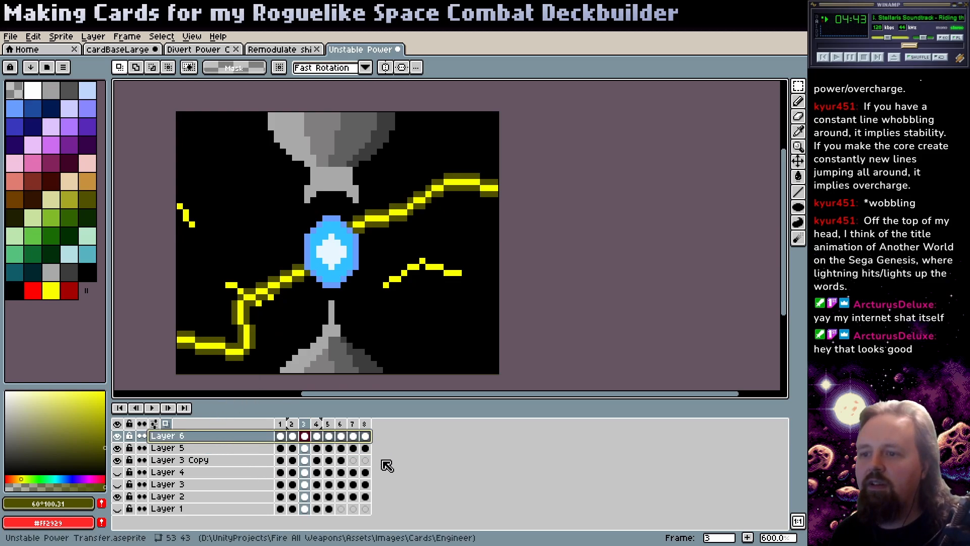
pyautogui.hotkey('shift', 'n')
pyautogui.press('b')
pyautogui.keyDown('alt'); pyautogui.click(301, 273); pyautogui.keyUp('alt')
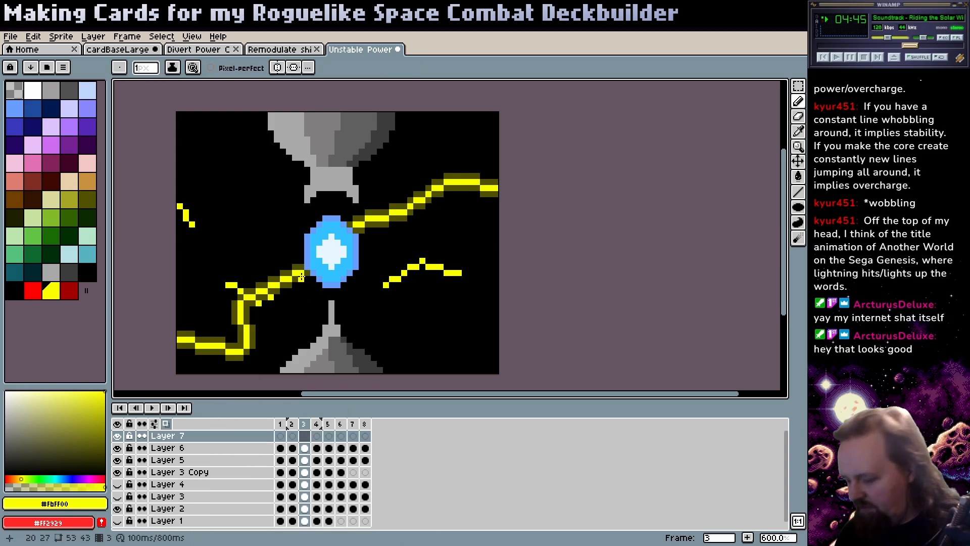
pyautogui.moveTo(282, 208); pyautogui.dragTo(282, 210)
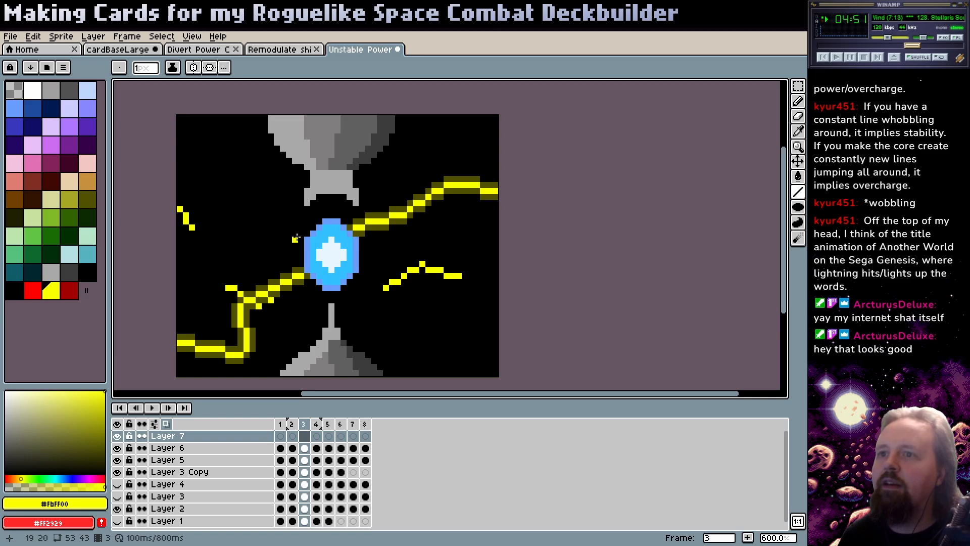
pyautogui.moveTo(301, 233)
pyautogui.mouseDown()
pyautogui.moveTo(278, 189)
pyautogui.moveTo(228, 187)
pyautogui.moveTo(232, 173)
pyautogui.moveTo(178, 133)
pyautogui.moveTo(191, 114)
pyautogui.mouseUp()
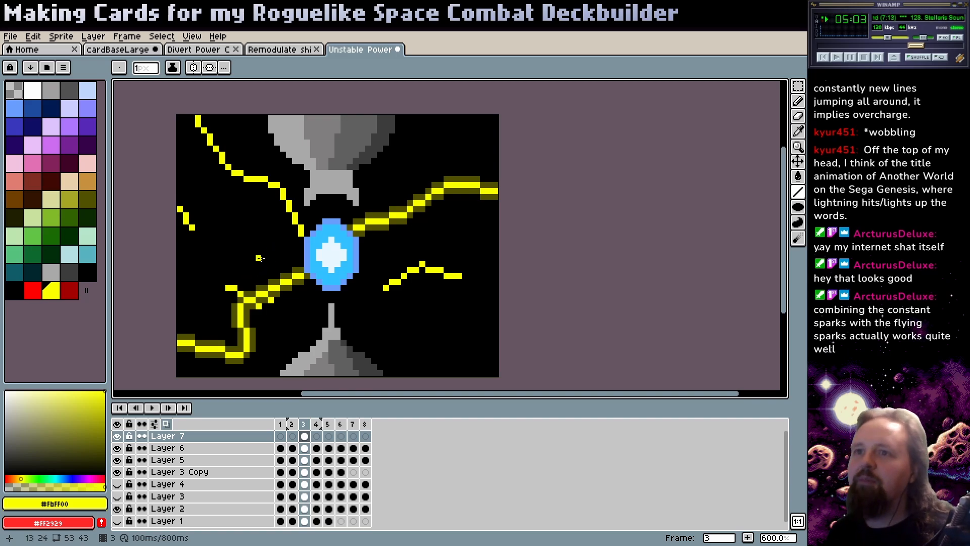
# - Compare the new upper-left bolt in frame 3 with the artwork in the neighbouring frames
pyautogui.press('Right')
pyautogui.press('Left')
pyautogui.press('Right')
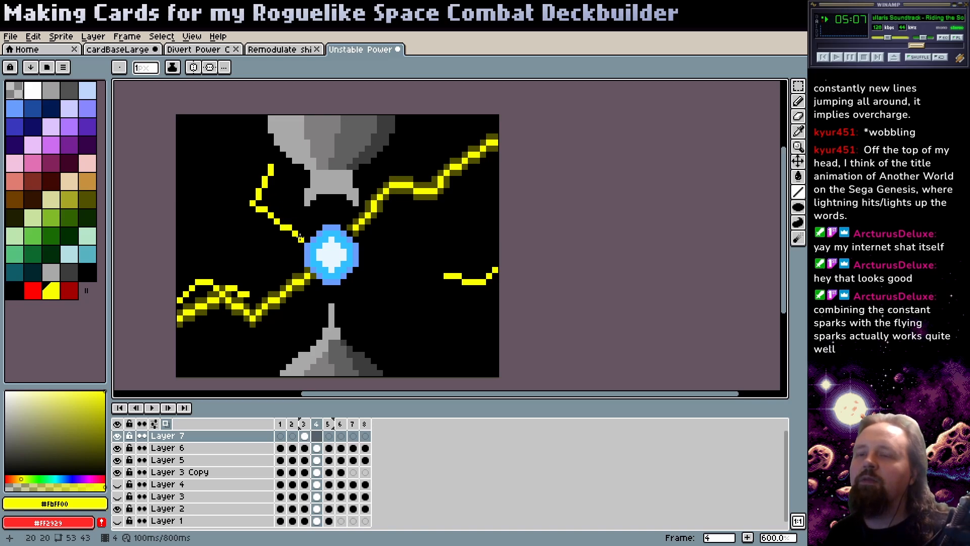
pyautogui.press('Left')
pyautogui.press('Left')
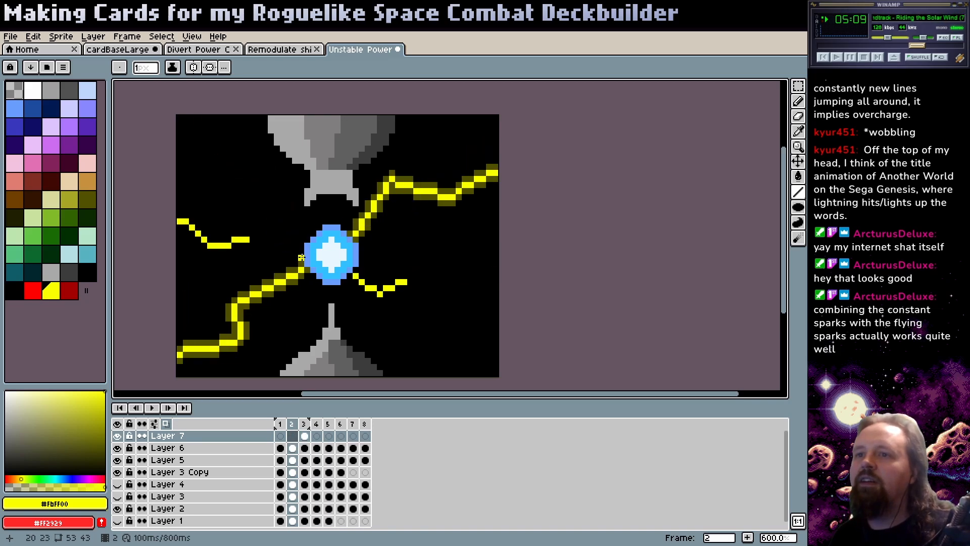
pyautogui.press('Right')
pyautogui.press('Right')
pyautogui.press('Left')
pyautogui.press('Right')
pyautogui.press('Left')
pyautogui.press('Left')
pyautogui.press('Right')
pyautogui.press('Left')
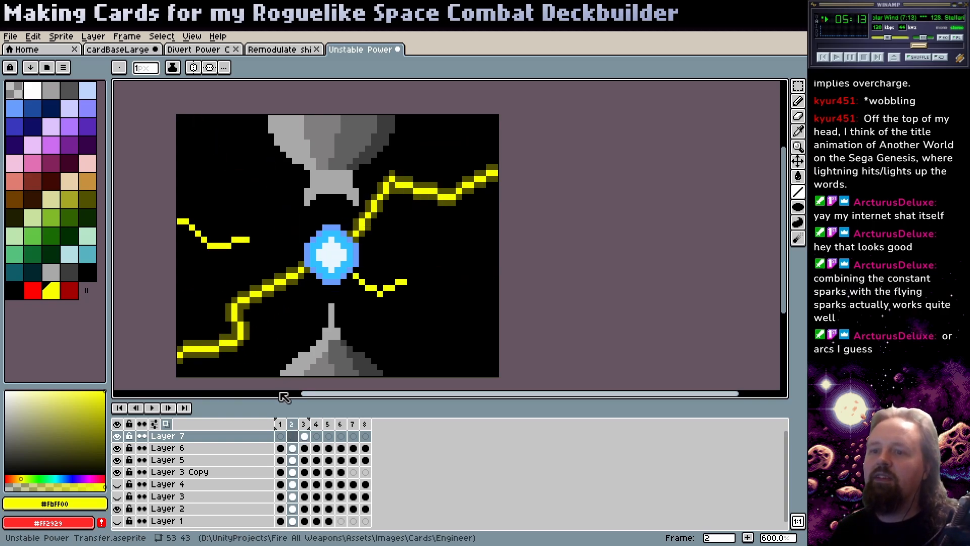
pyautogui.press('Left')
pyautogui.press('Right')
pyautogui.press('Right')
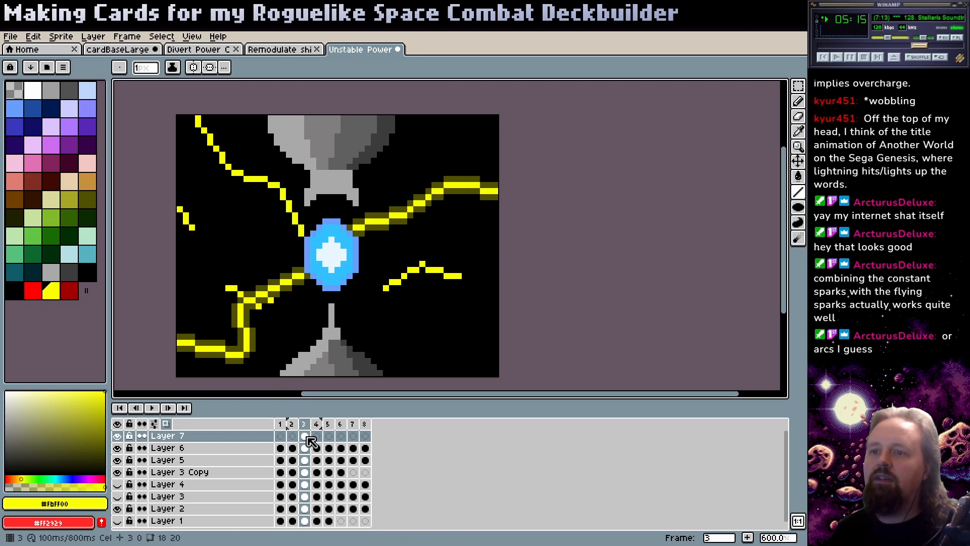
pyautogui.press('Left')
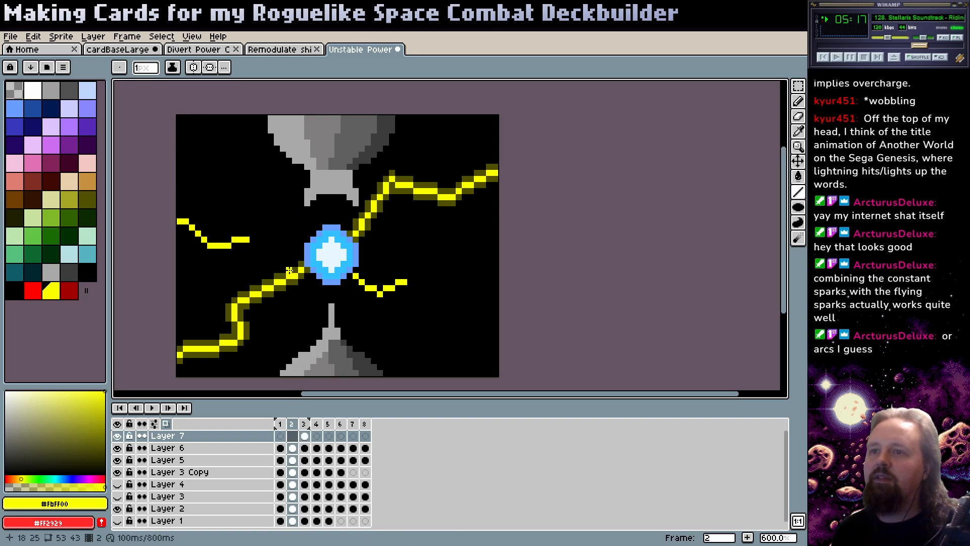
pyautogui.press('Right')
pyautogui.press('Right')
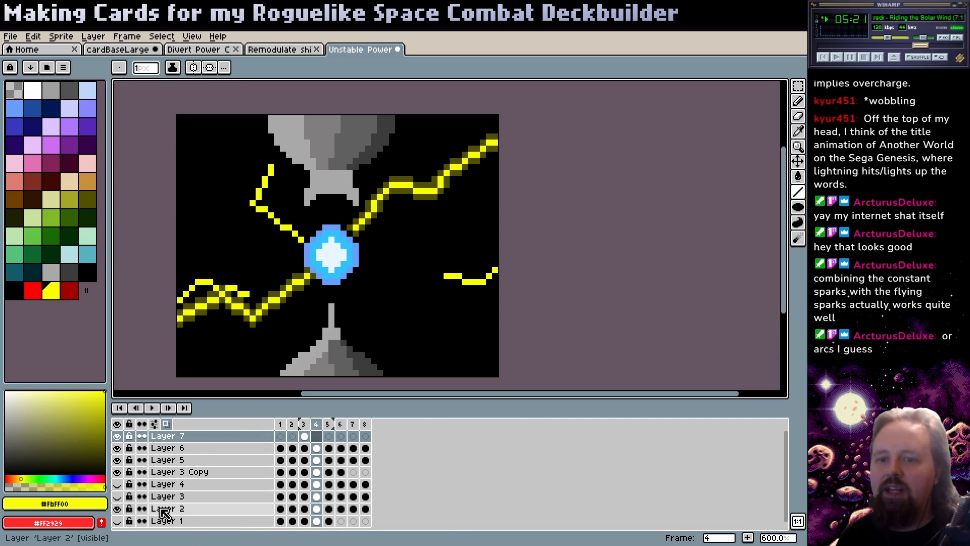
# - Rename Layer 2 as base and select Layer 3 above it
pyautogui.click(210, 496)
pyautogui.click(215, 509)
pyautogui.doubleClick(215, 509)
pyautogui.write('base')
pyautogui.press('Return')
pyautogui.click(184, 498)
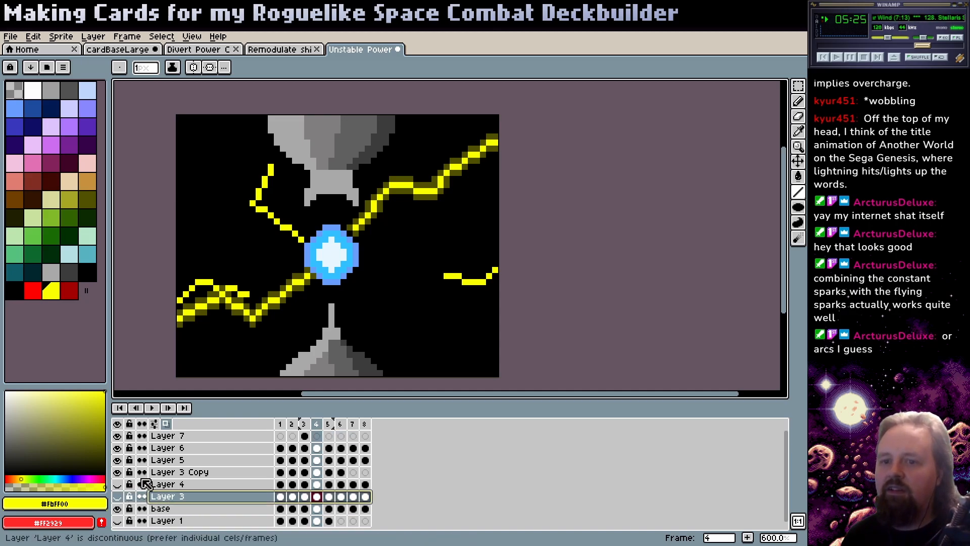
# - Delete the hidden Layer 3 and Layer 4
pyautogui.click(183, 485)
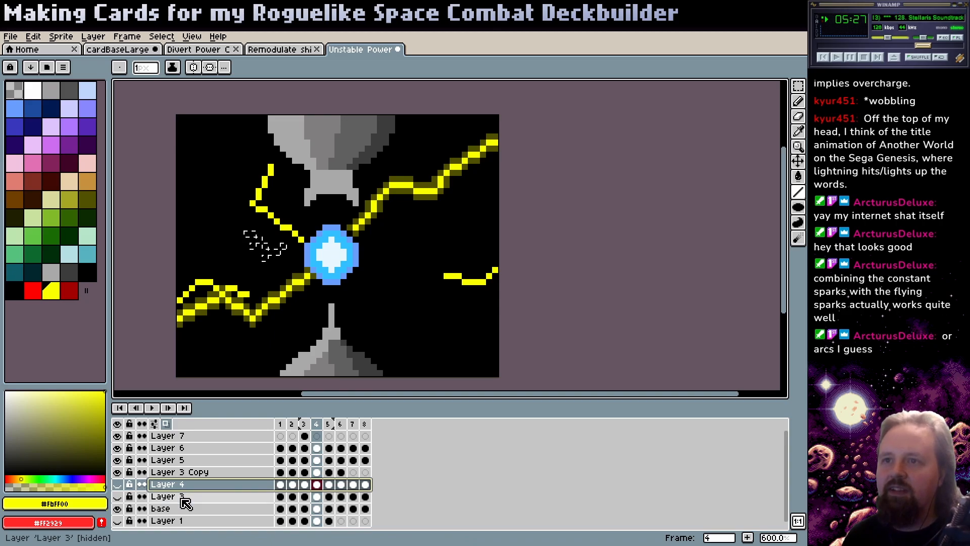
pyautogui.click(183, 498)
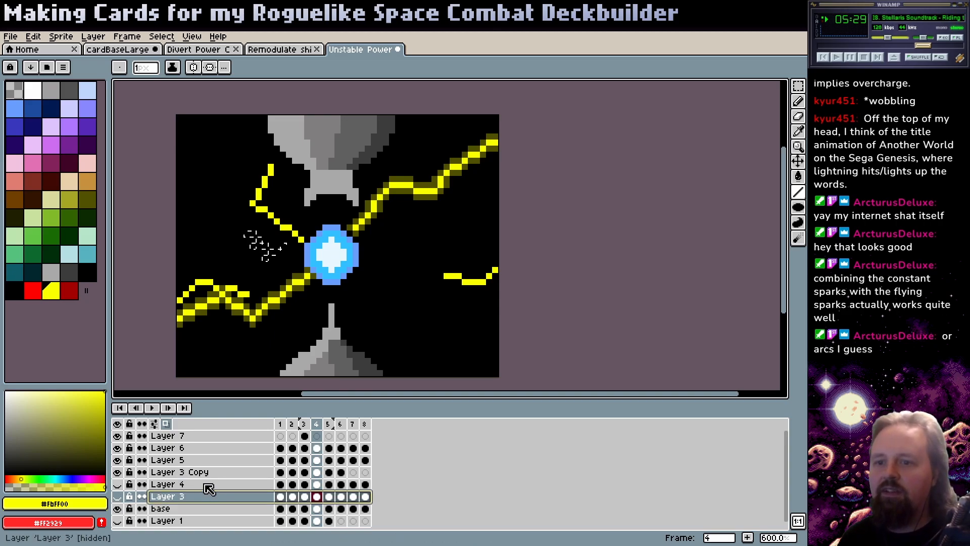
pyautogui.press('Delete')
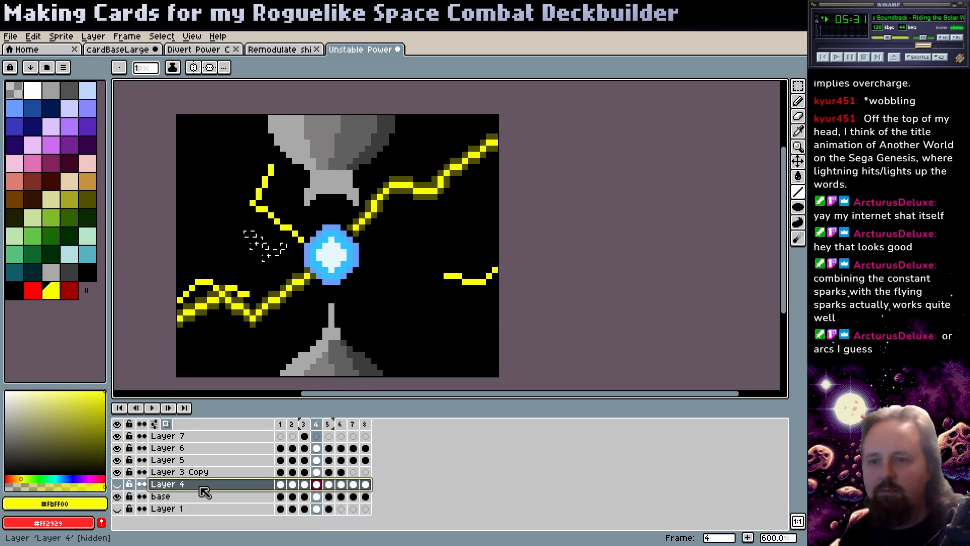
pyautogui.press('Delete')
# - Check which artwork Layer 3 Copy and Layer 5 hold, and rename Layer 5 as top right beam and Layer 6 as bottom left beam
pyautogui.click(117, 473)
pyautogui.click(118, 473)
pyautogui.click(118, 473)
pyautogui.click(117, 474)
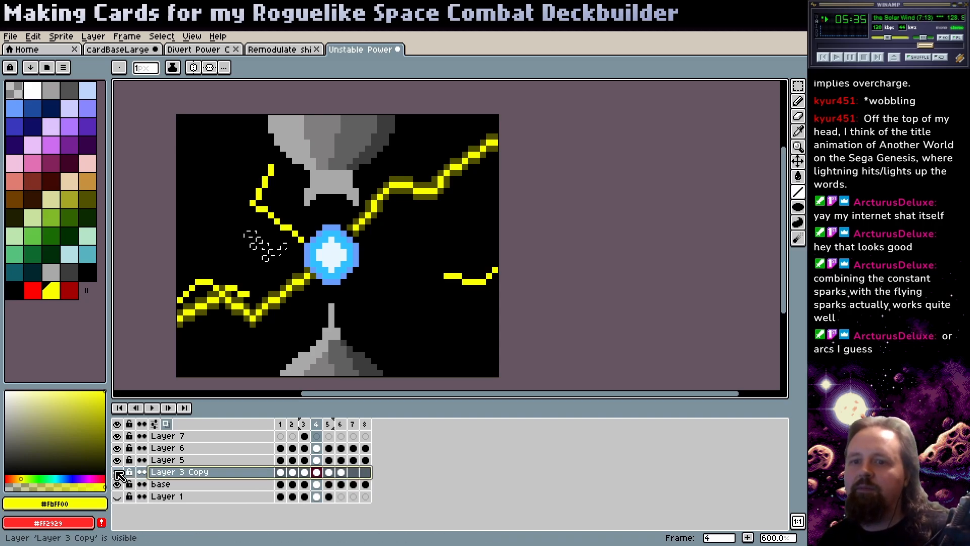
pyautogui.click(118, 473)
pyautogui.click(117, 460)
pyautogui.click(117, 460)
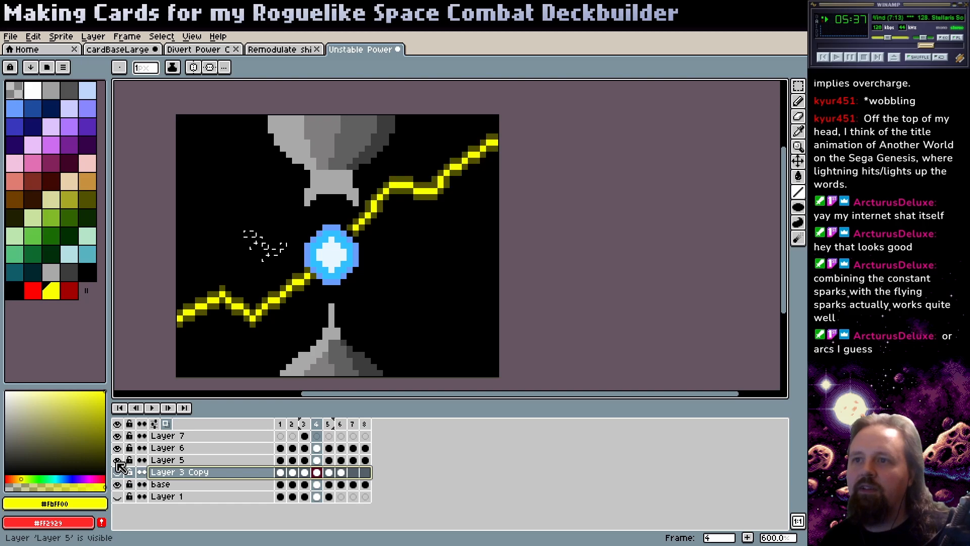
pyautogui.click(167, 460)
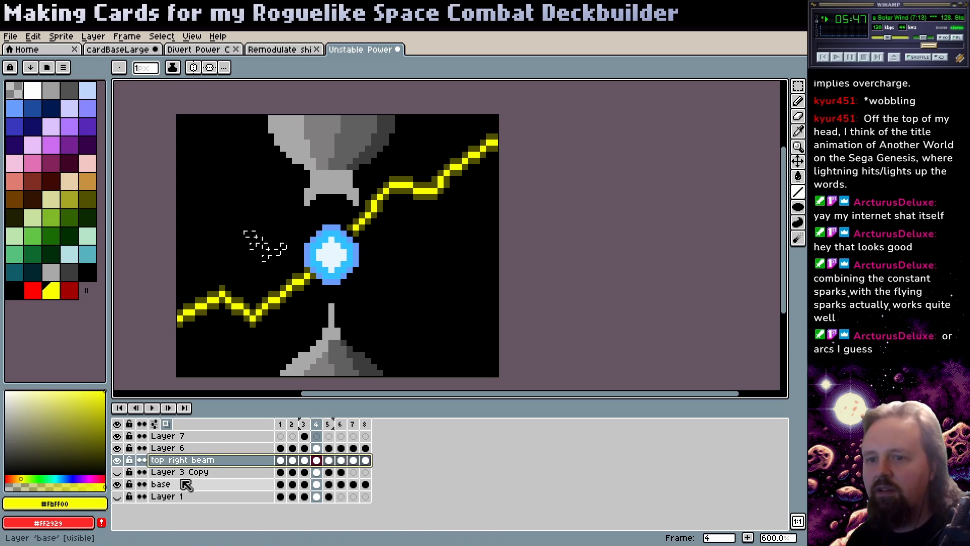
pyautogui.click(201, 448)
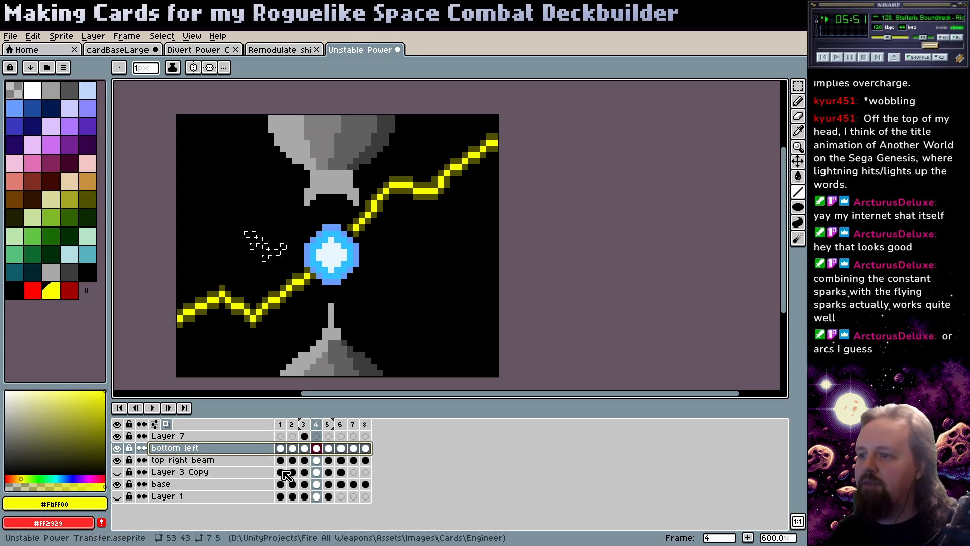
pyautogui.write('beam')
# - Rename Layer 3 Copy as sparks and show it again for a preview of the animation
pyautogui.click(195, 476)
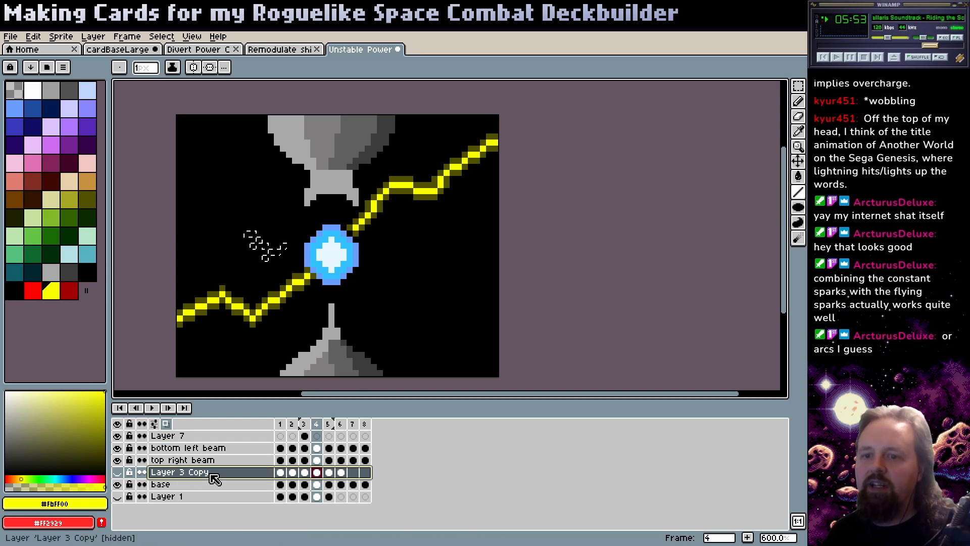
pyautogui.write('sparks')
pyautogui.press('Return')
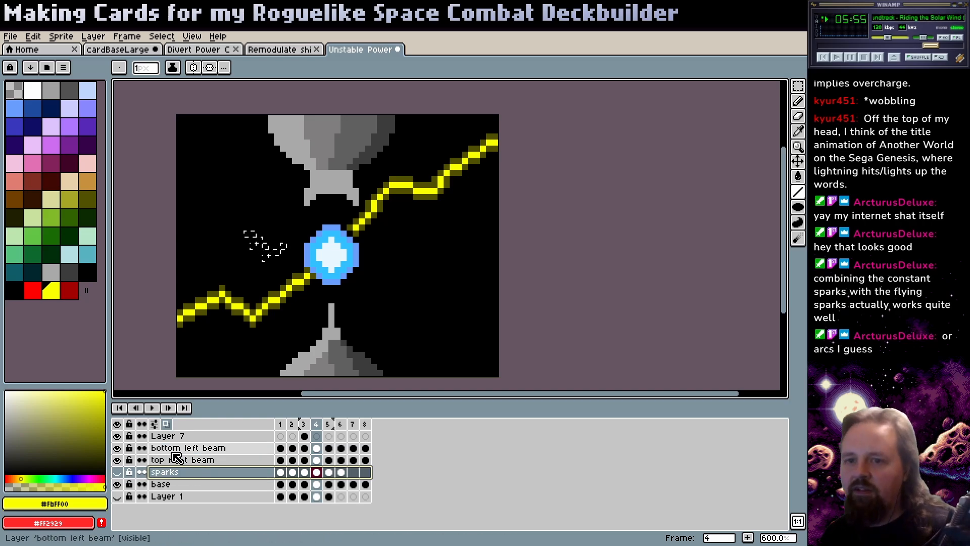
pyautogui.click(117, 472)
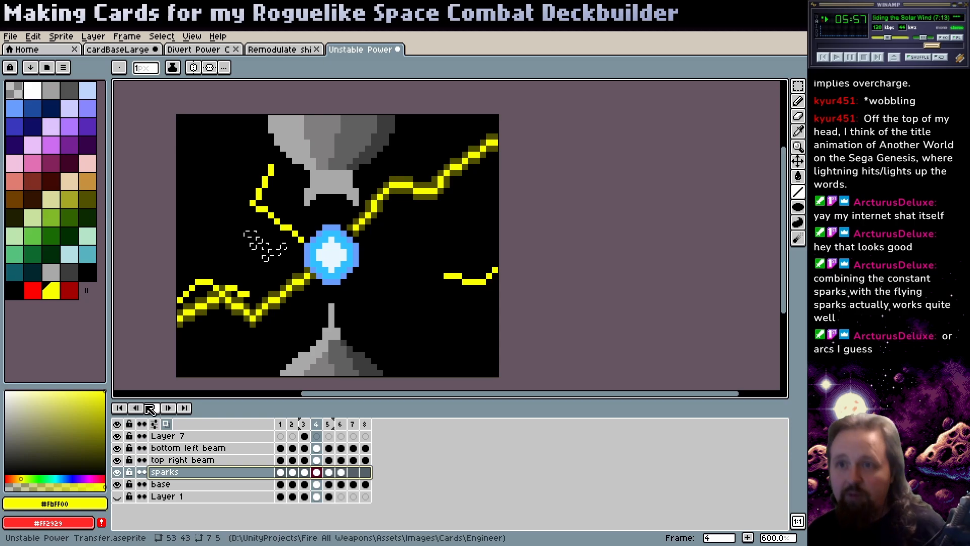
pyautogui.press('Escape')
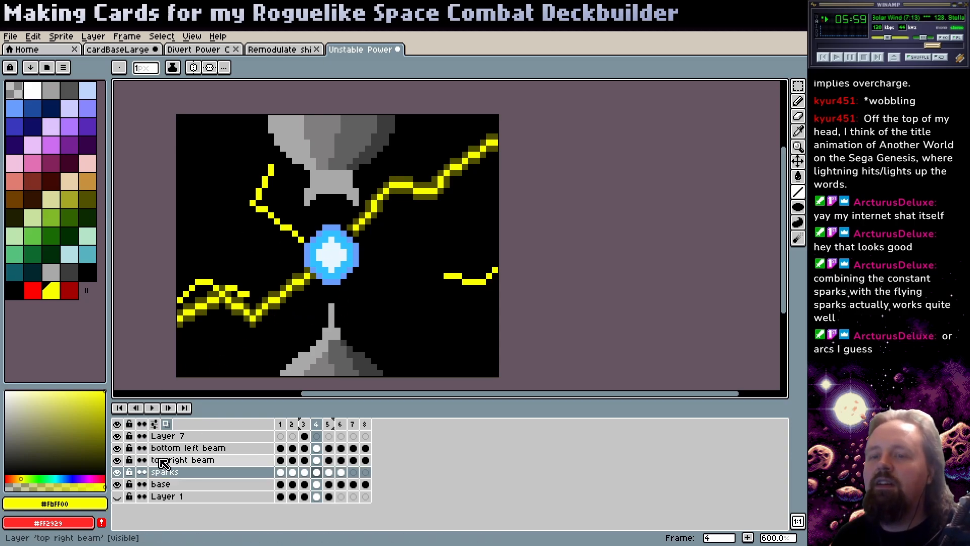
pyautogui.press('Return')
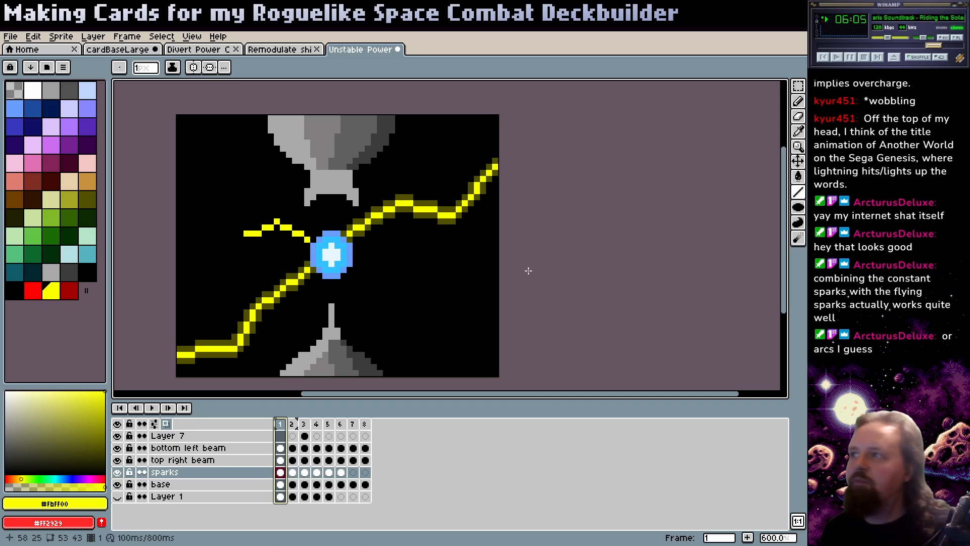
# - Move the spark on the orb's left side down 2 pixels in frame 1 of the sparks layer
pyautogui.click(798, 86)
pyautogui.moveTo(234, 202); pyautogui.dragTo(331, 257)
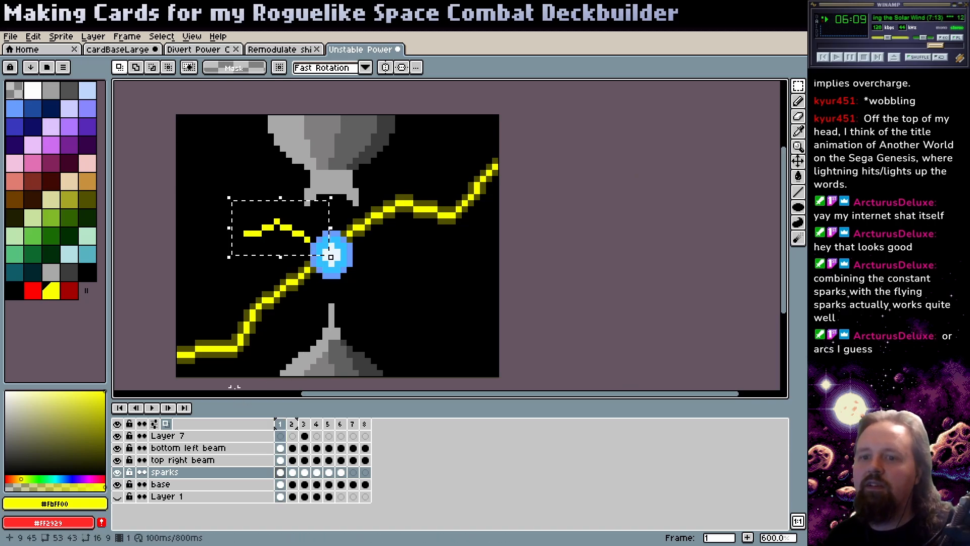
pyautogui.moveTo(278, 243); pyautogui.dragTo(280, 263)
pyautogui.press('Up')
pyautogui.press('.')
pyautogui.hotkey('ctrl', 'd')
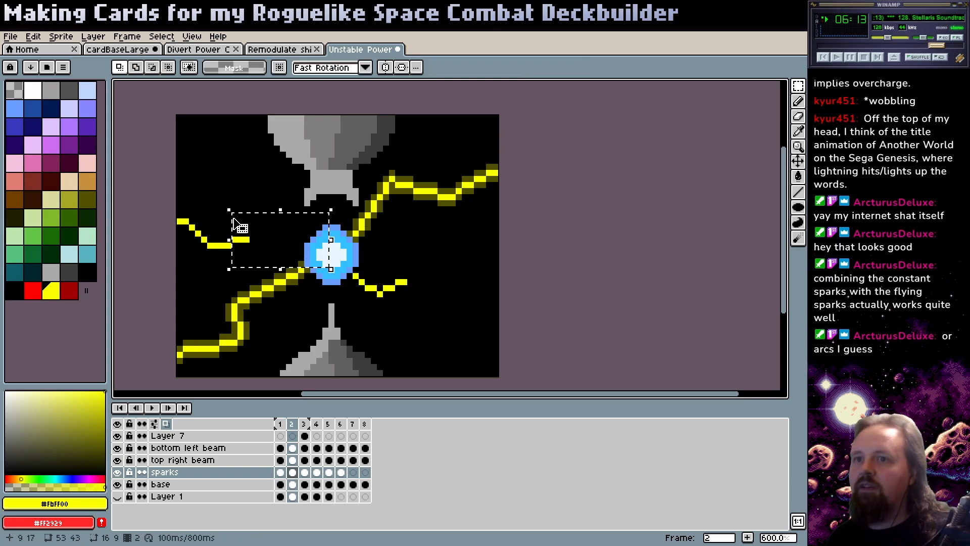
# - Move the left-edge spark down 2 pixels in frame 2 and compare it with the neighbouring frames
pyautogui.moveTo(173, 201)
pyautogui.mouseDown()
pyautogui.moveTo(256, 253)
pyautogui.moveTo(252, 263)
pyautogui.mouseUp()
pyautogui.hotkey('ctrl', 'd')
pyautogui.press('.')
pyautogui.press(',')
pyautogui.press('.')
# - Hide Layer 7 and both beam layers to isolate the sparks, and review the sparks across frames 1 to 3
pyautogui.click(117, 436)
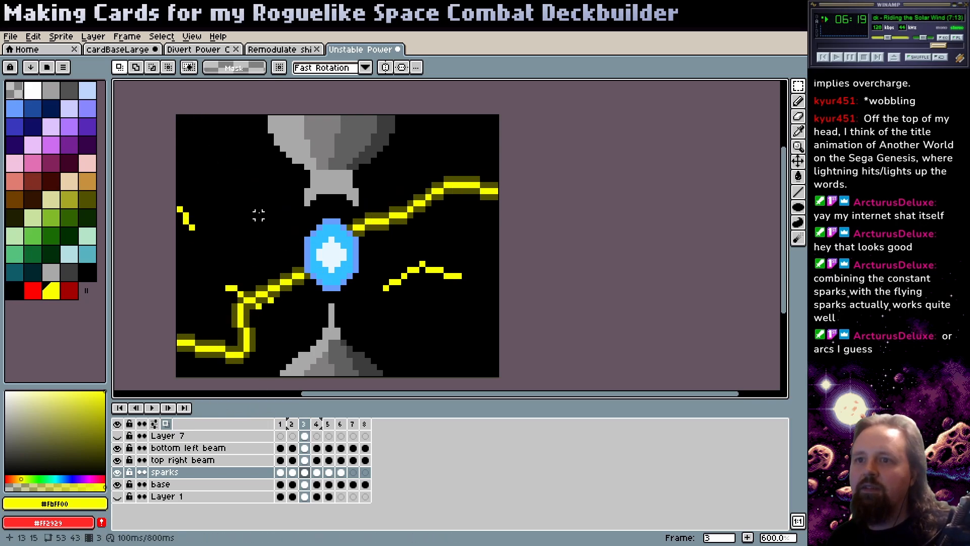
pyautogui.press(',')
pyautogui.press('.')
pyautogui.press(',')
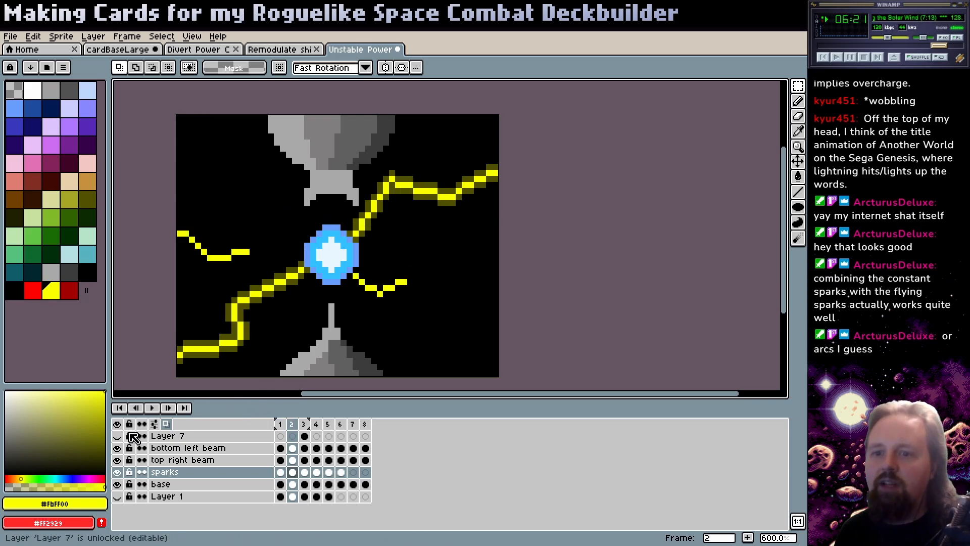
pyautogui.click(117, 460)
pyautogui.click(117, 448)
pyautogui.press(',')
pyautogui.press(',')
pyautogui.press('.')
pyautogui.press('.')
pyautogui.press('.')
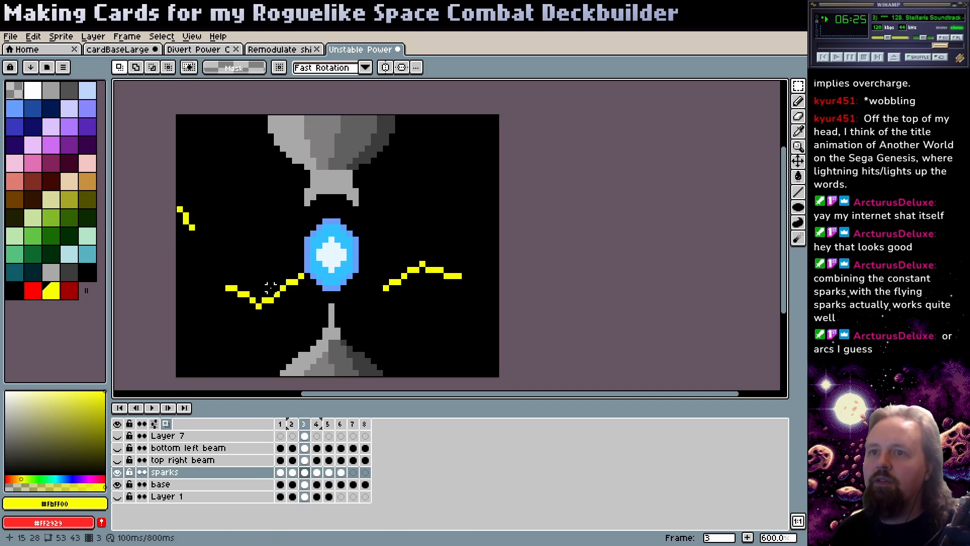
# - Move the spark at the orb's lower left up 6 pixels in frame 3 of the sparks layer
pyautogui.moveTo(210, 276); pyautogui.dragTo(308, 310)
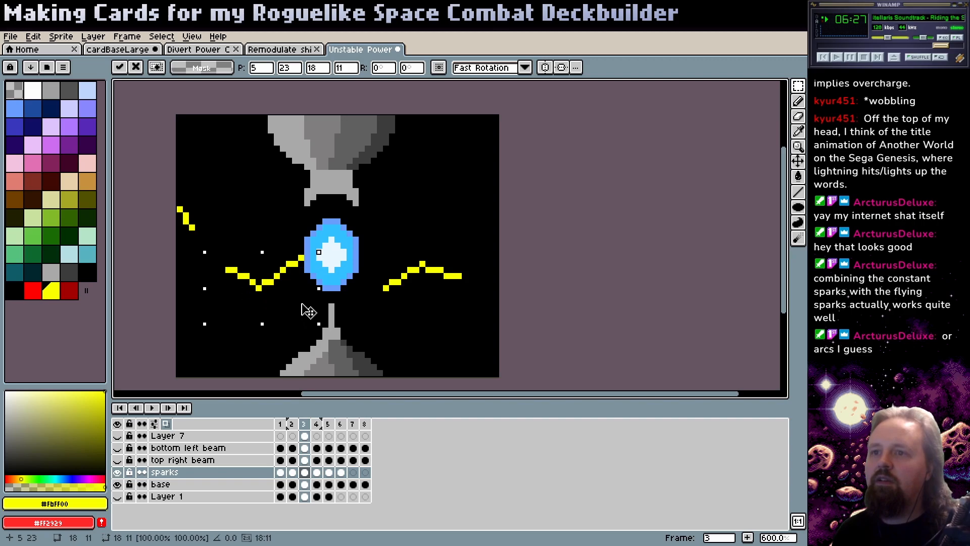
pyautogui.click(118, 448)
pyautogui.click(117, 448)
pyautogui.press('Up')
pyautogui.press('Up')
pyautogui.press('Up')
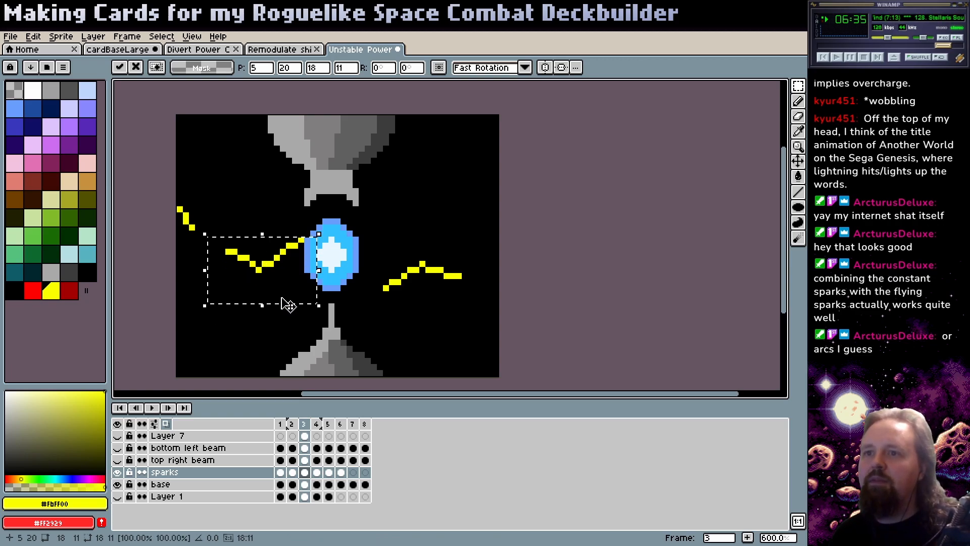
# - Move the spark near the canvas's left edge up 6 pixels in frame 4 of the sparks layer
pyautogui.press('.')
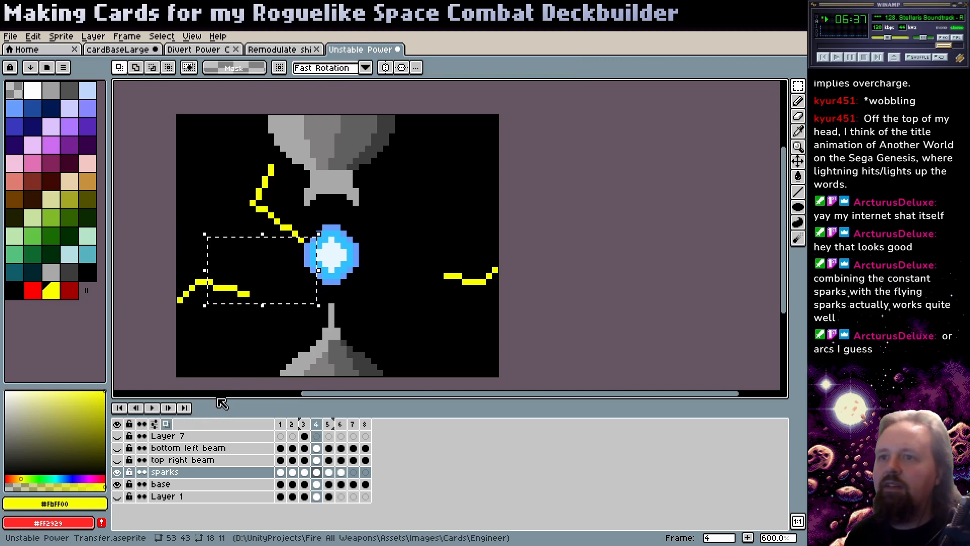
pyautogui.hotkey('ctrl', 'd')
pyautogui.moveTo(176, 244); pyautogui.dragTo(274, 335)
pyautogui.moveTo(226, 301); pyautogui.dragTo(223, 259)
pyautogui.click(318, 261)
pyautogui.press('Left')
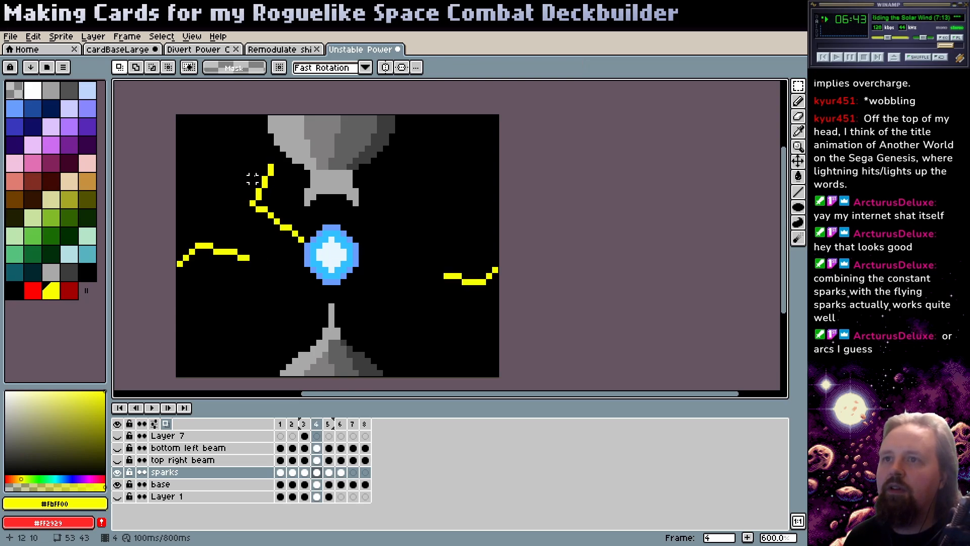
# - Delete the spark rising to the orb's upper left in frame 4 and its continuation in frame 5
pyautogui.moveTo(241, 149); pyautogui.dragTo(335, 244)
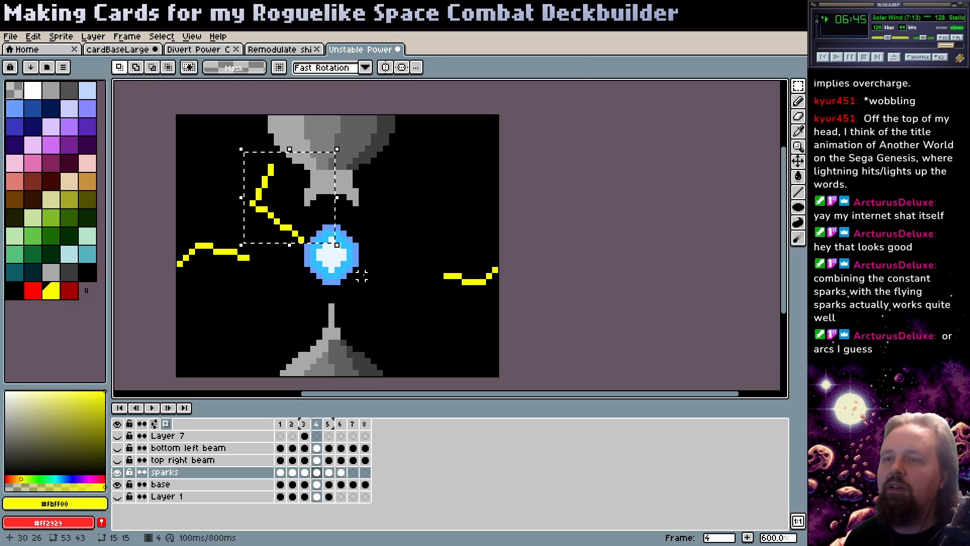
pyautogui.press('Delete')
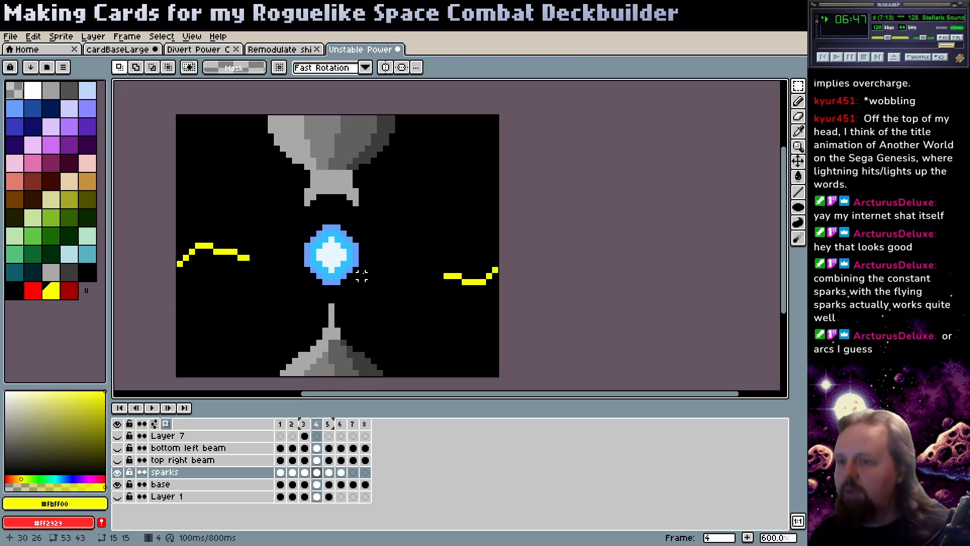
pyautogui.press('Right')
pyautogui.moveTo(217, 125); pyautogui.dragTo(317, 183)
pyautogui.press('Delete')
# - Select the yellow spark in the canvas's upper-left corner in frame 6 of the sparks layer
pyautogui.press('Right')
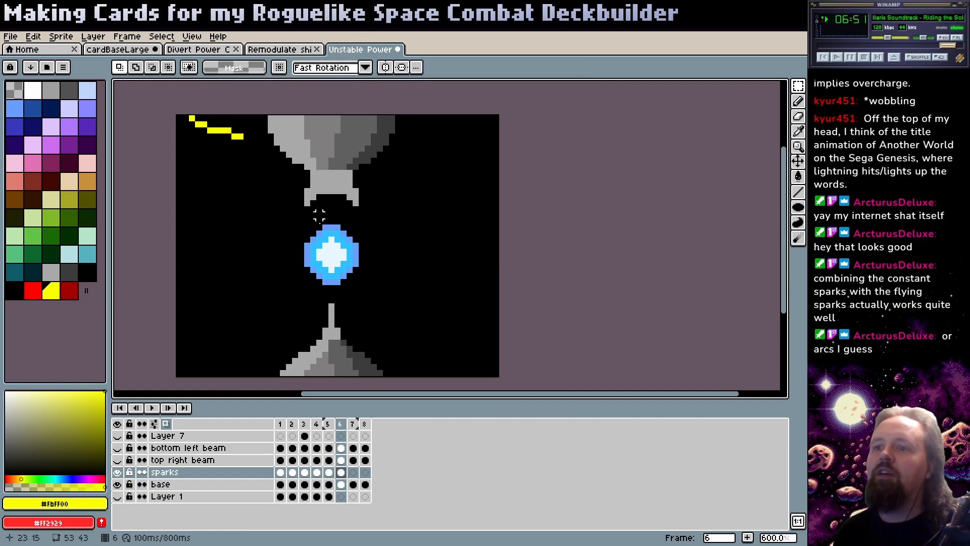
pyautogui.moveTo(178, 113); pyautogui.dragTo(275, 163)
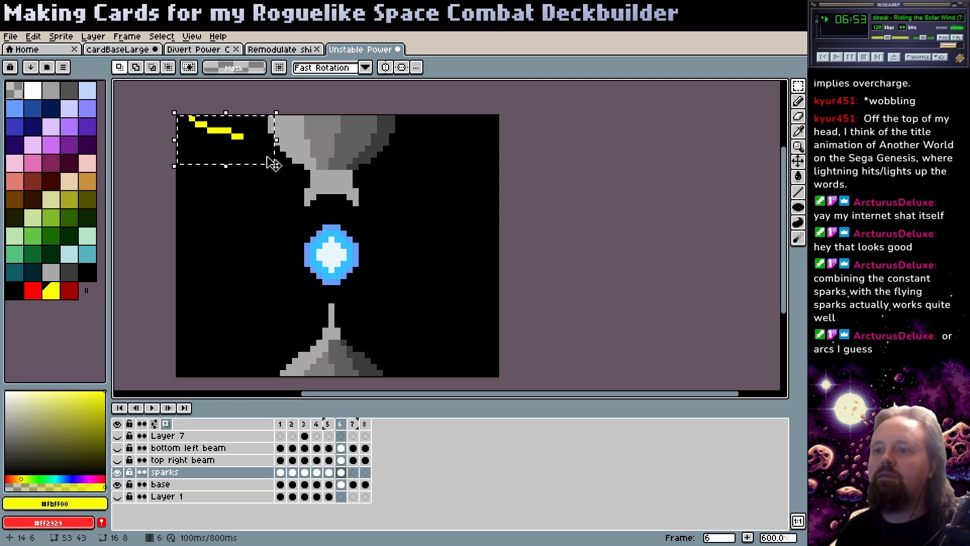
# - Delete the selected yellow spark from frame 6 of the sparks layer and go back to the early frames
pyautogui.press('Delete')
pyautogui.press('Right')
pyautogui.press('Left')
pyautogui.press('Left')
pyautogui.press('Left')
pyautogui.press('Left')
pyautogui.press('Left')
pyautogui.press('Left')
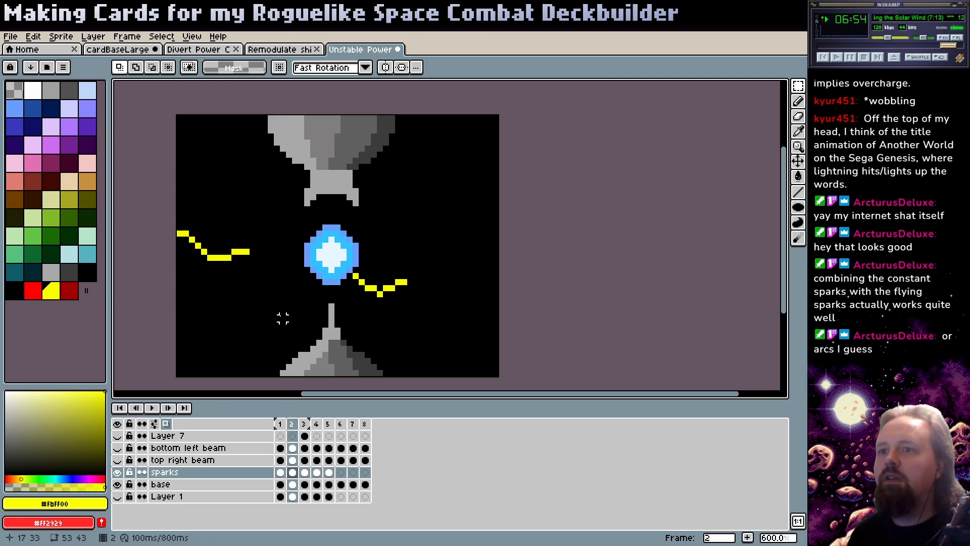
# - In frame 2 of the sparks layer, move the spark right of the core about 3 pixels up and 1 pixel right
pyautogui.press('Left')
pyautogui.press('Right')
pyautogui.press('Right')
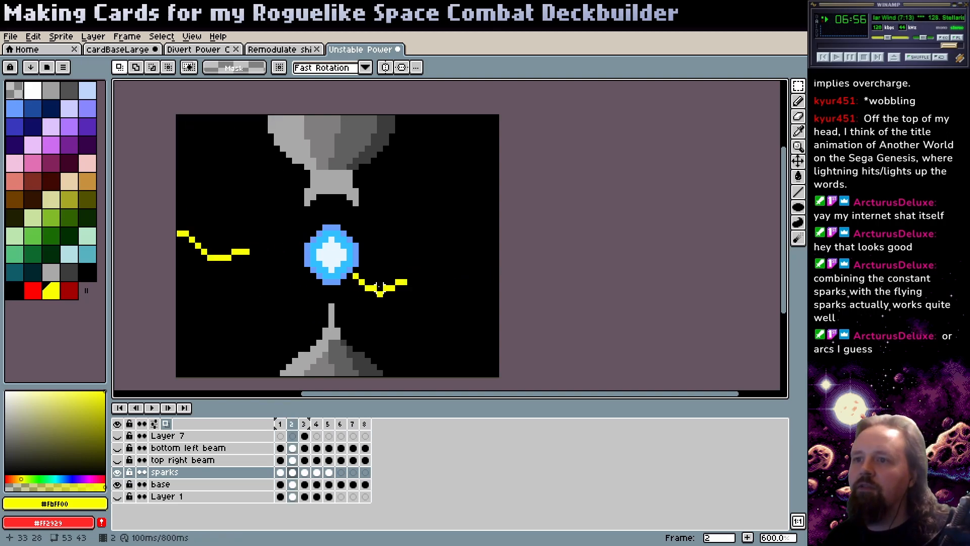
pyautogui.moveTo(348, 253); pyautogui.dragTo(477, 311)
pyautogui.moveTo(414, 276); pyautogui.dragTo(414, 268)
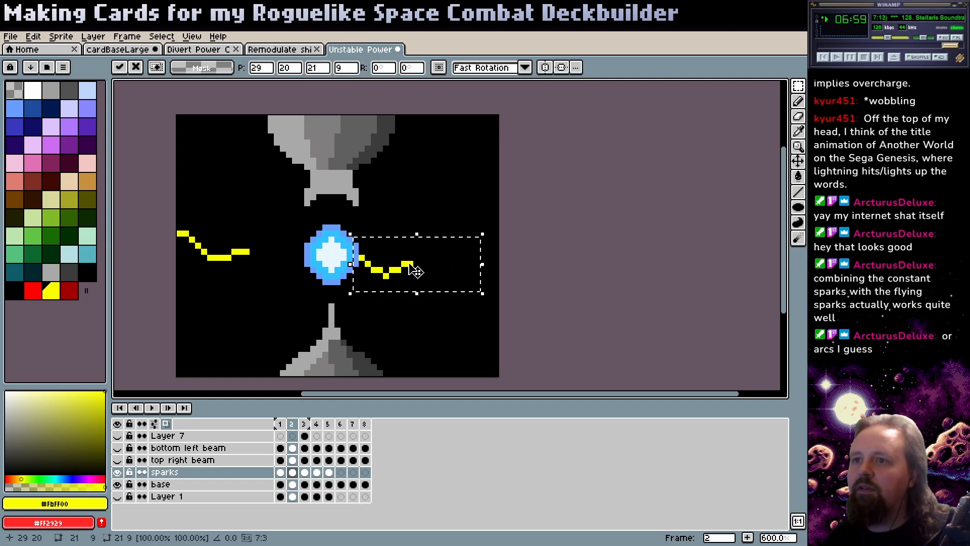
# - Move the right-hand spark in frame 3 about 4 pixels up and 2 pixels right, and reposition the one in frame 4
pyautogui.press('Right')
pyautogui.moveTo(358, 257); pyautogui.dragTo(489, 320)
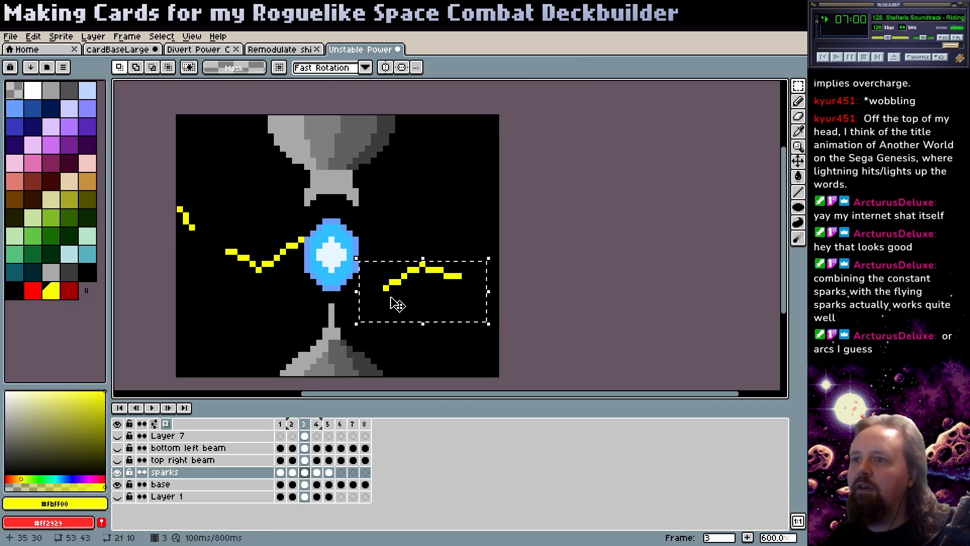
pyautogui.moveTo(392, 304); pyautogui.dragTo(413, 276)
pyautogui.hotkey('ctrl', 'd')
pyautogui.press('Right')
pyautogui.moveTo(428, 233)
pyautogui.mouseDown()
pyautogui.moveTo(524, 312)
pyautogui.moveTo(481, 278)
pyautogui.mouseUp()
pyautogui.hotkey('ctrl', 'd')
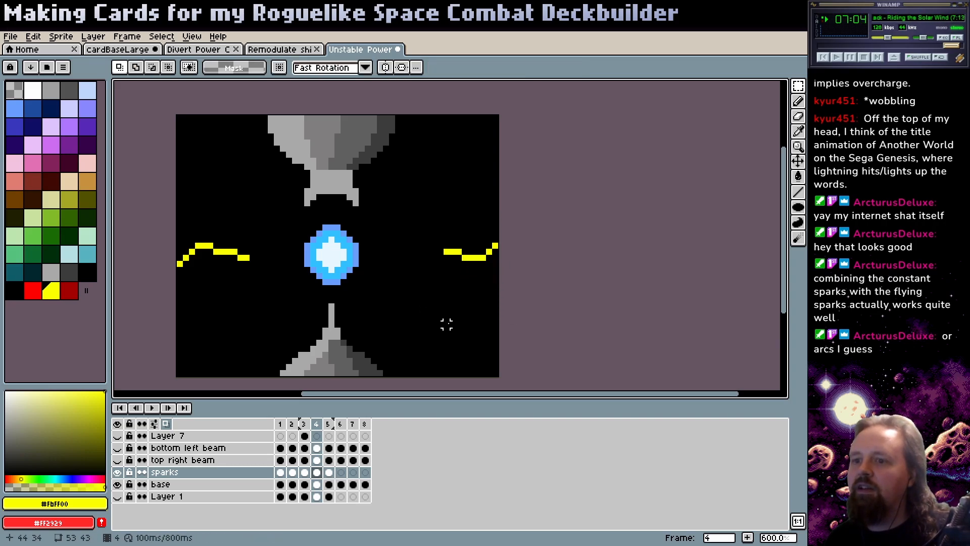
# - Compare the spark frames and delete the remaining spark at the lower left of frame 5
pyautogui.press('Right')
pyautogui.press('Left')
pyautogui.press('Left')
pyautogui.press('Left')
pyautogui.press('Right')
pyautogui.press('Right')
pyautogui.press('Right')
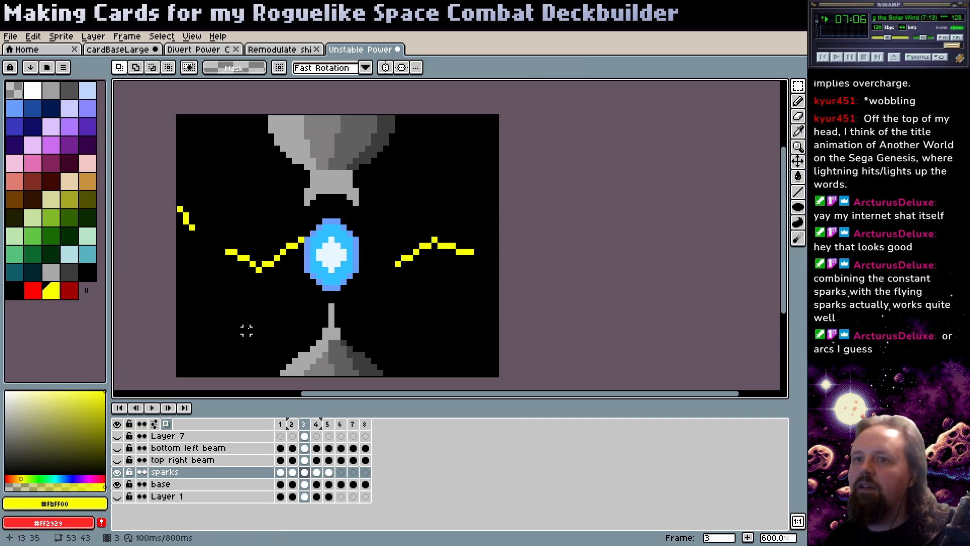
pyautogui.moveTo(174, 290); pyautogui.dragTo(233, 342)
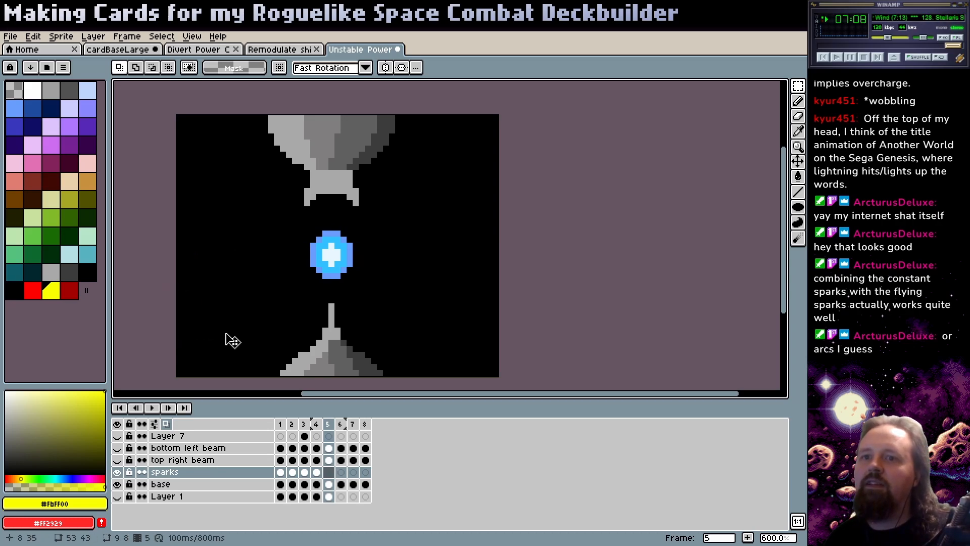
# - Make the top right beam and bottom left beam layers visible, and preview the animation
pyautogui.click(117, 460)
pyautogui.click(118, 448)
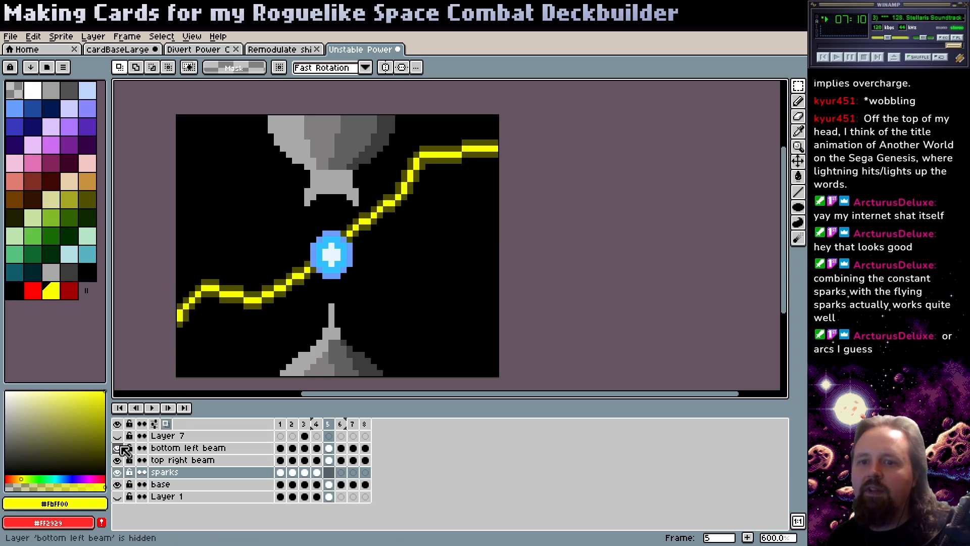
pyautogui.click(153, 407)
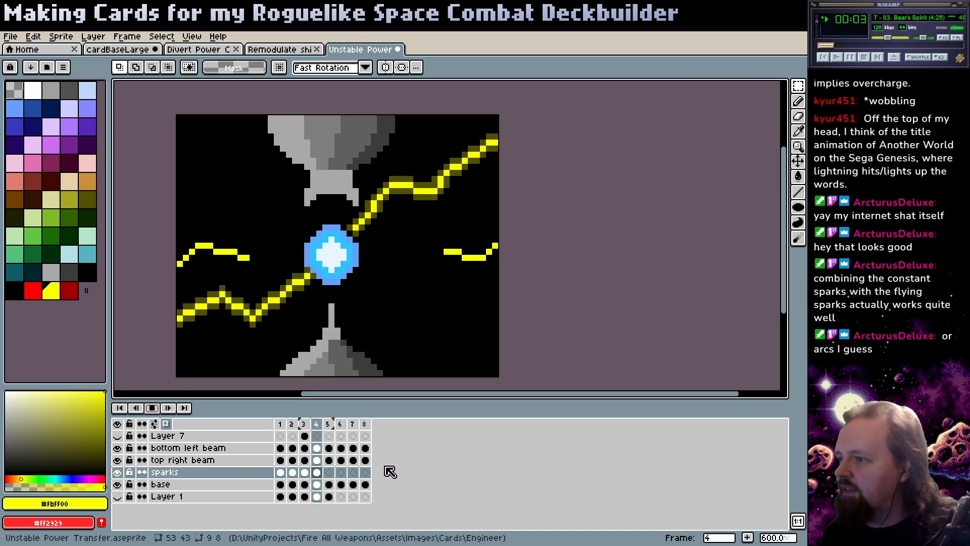
pyautogui.click(153, 408)
# - Cut the area above and left of the core from frame 3 of the sparks layer
pyautogui.click(303, 424)
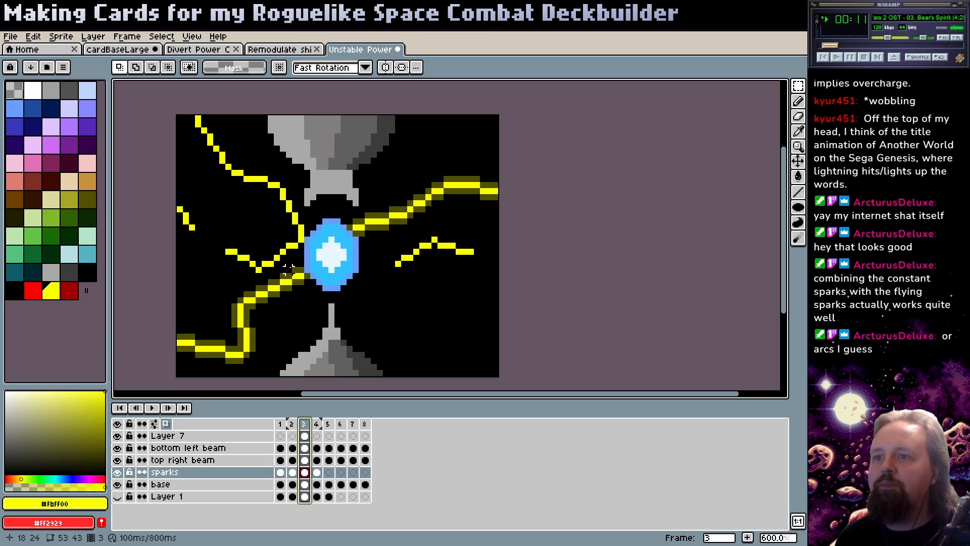
pyautogui.moveTo(185, 100); pyautogui.dragTo(303, 260)
pyautogui.press('Delete')
pyautogui.click(283, 445)
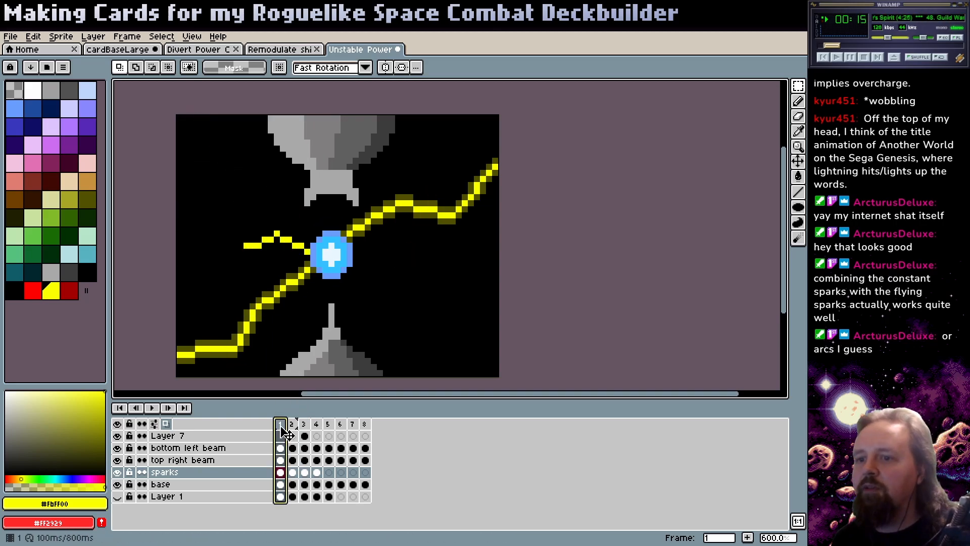
pyautogui.hotkey('ctrl', 'shift', 'd')
pyautogui.click(392, 263)
pyautogui.hotkey('ctrl', 'shift', 'd')
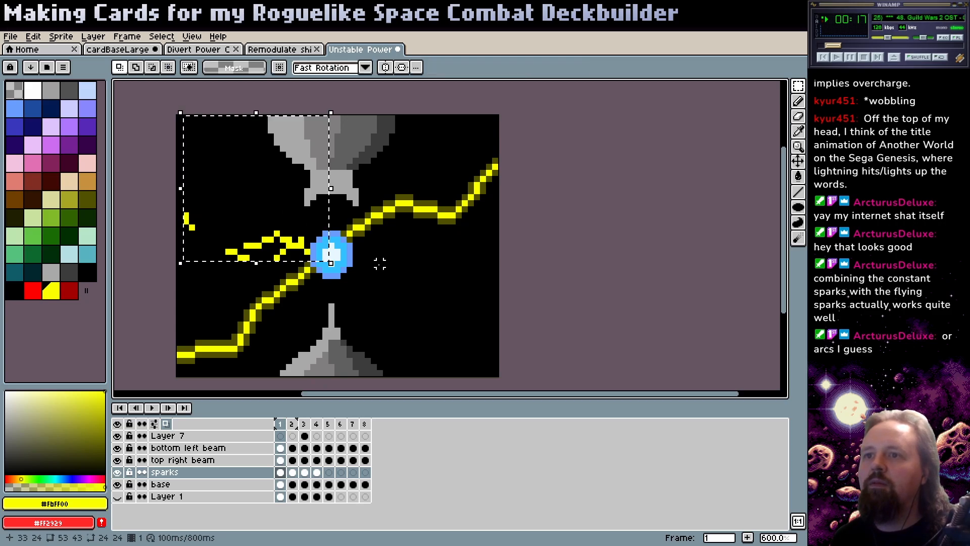
pyautogui.press('Delete')
# - Cut the long upper-left arc from frame 3 of Layer 7 and paste it into frame 1 of that layer
pyautogui.click(305, 434)
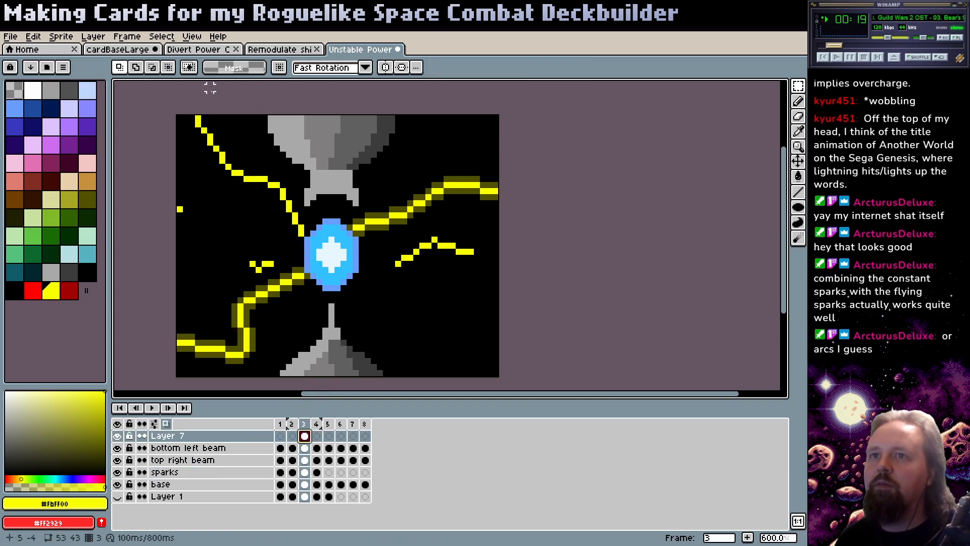
pyautogui.moveTo(181, 113); pyautogui.dragTo(336, 262)
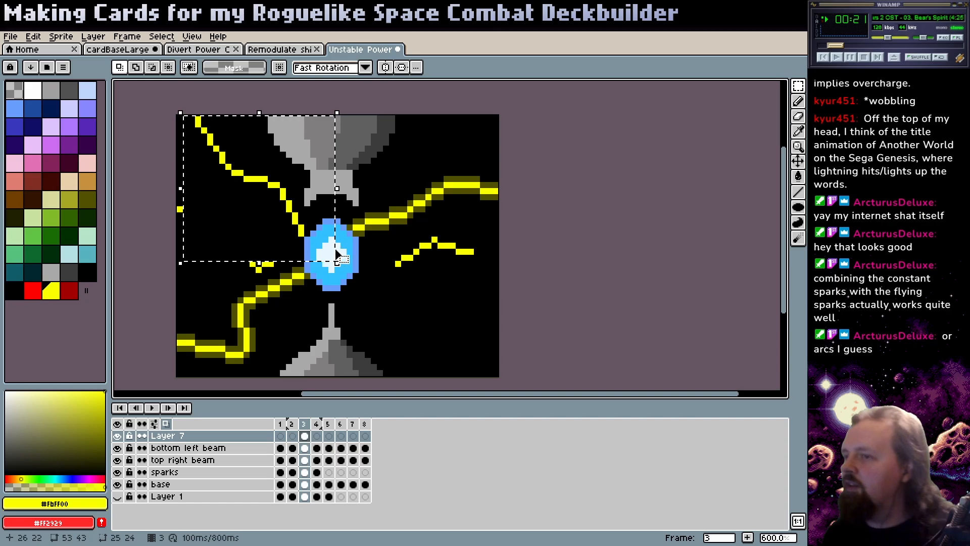
pyautogui.press('Delete')
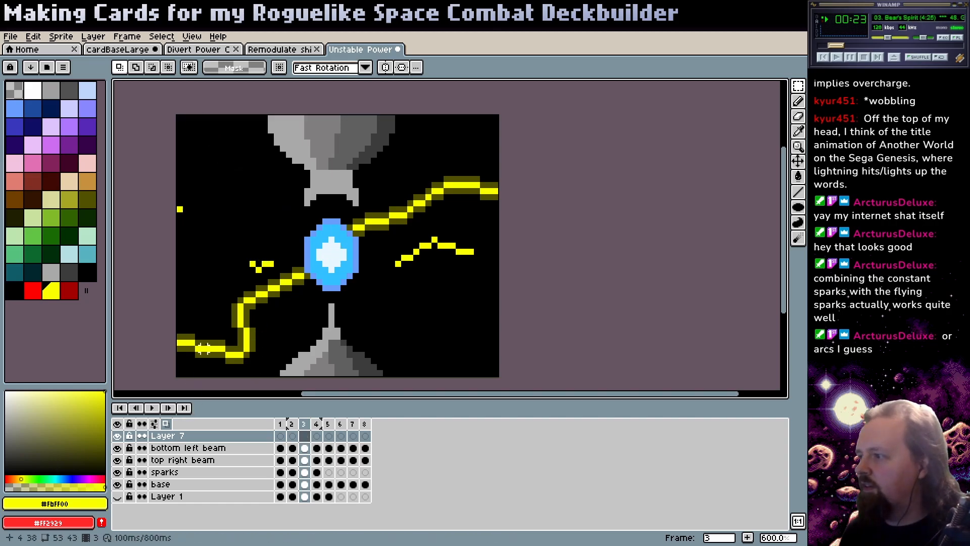
pyautogui.click(280, 435)
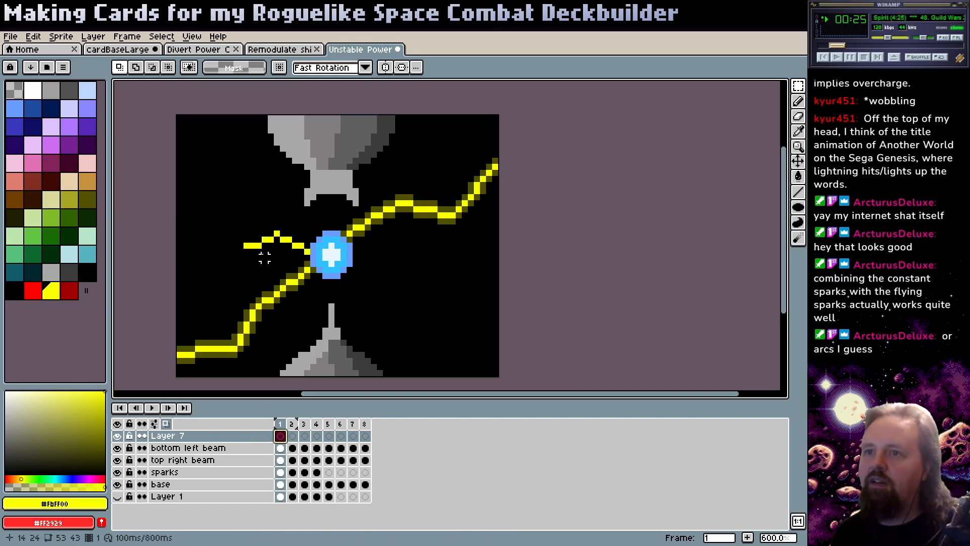
pyautogui.hotkey('ctrl', 'v')
pyautogui.press('Return')
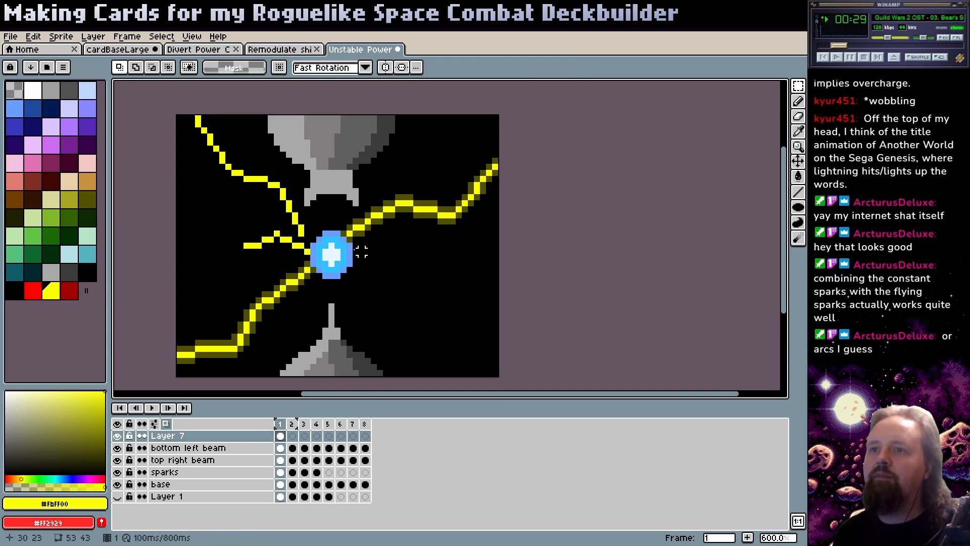
# - Delete the lower stretch of the upper-left arc next to the core in frame 1 of Layer 7
pyautogui.press('z')
pyautogui.click(339, 240)
pyautogui.moveTo(258, 226); pyautogui.dragTo(406, 302)
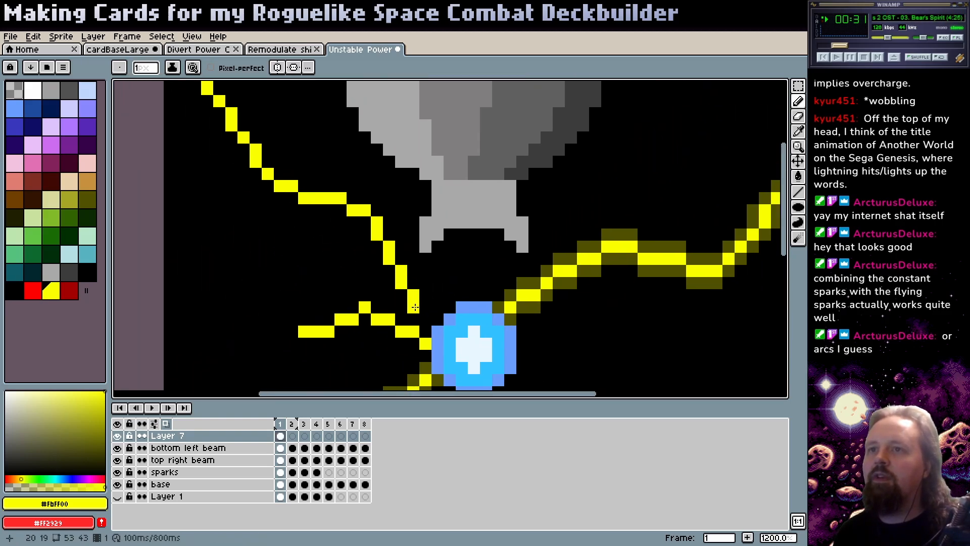
pyautogui.rightClick(384, 297)
pyautogui.press('m')
pyautogui.moveTo(273, 182); pyautogui.dragTo(449, 356)
pyautogui.click(240, 246)
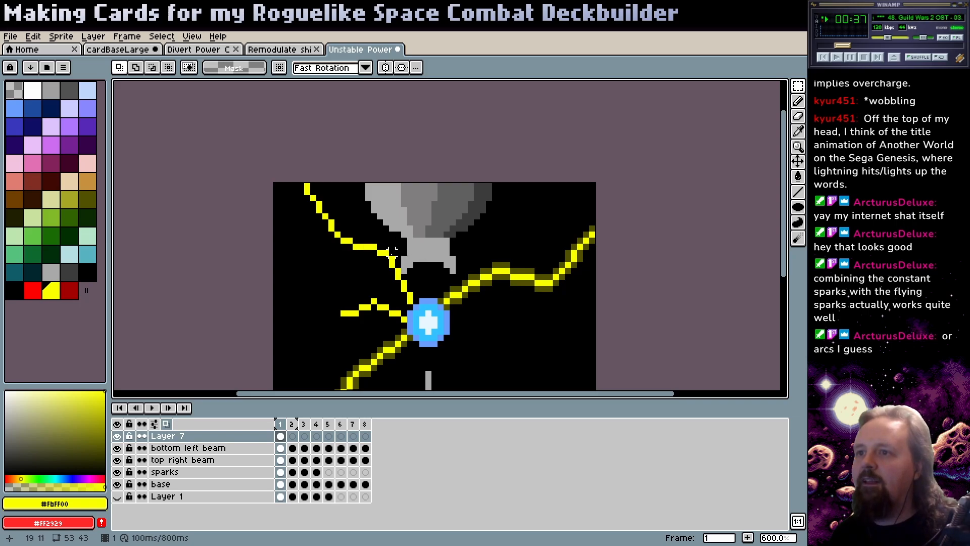
pyautogui.moveTo(386, 252); pyautogui.dragTo(423, 307)
pyautogui.press('Delete')
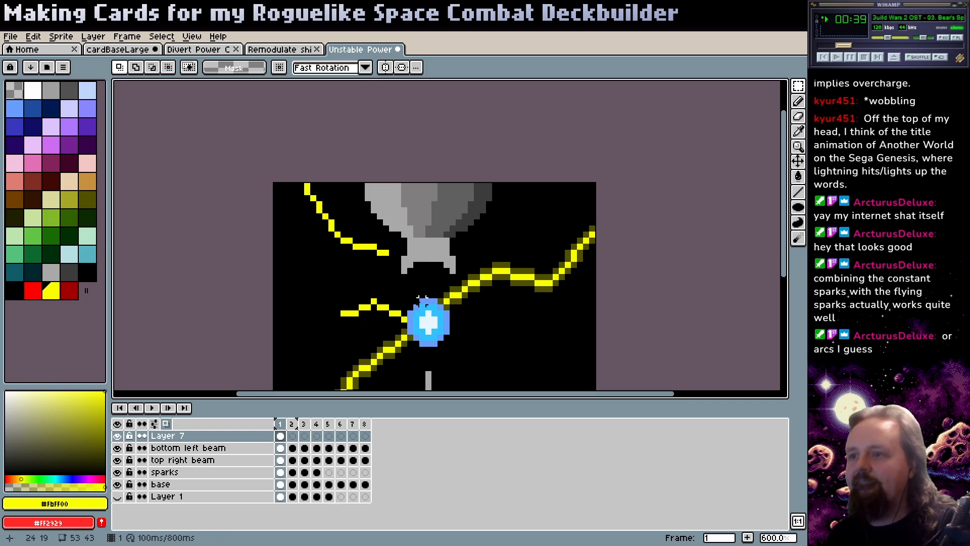
# - Redraw the lower stretch of the arc in yellow so it joins the upper part to the core
pyautogui.press('b')
pyautogui.moveTo(411, 301); pyautogui.dragTo(379, 260)
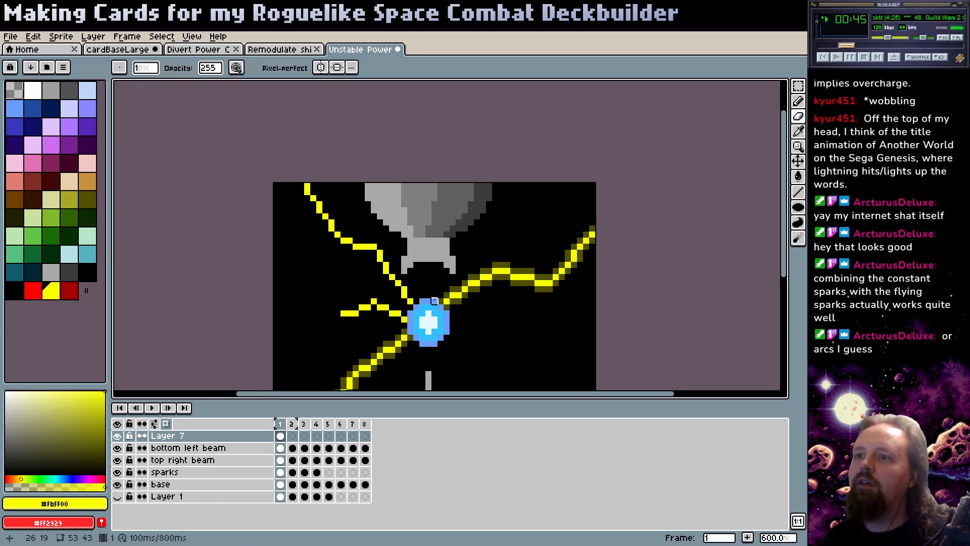
pyautogui.scroll(-3, 364, 238)
pyautogui.scroll(1, 349, 229)
pyautogui.press('e')
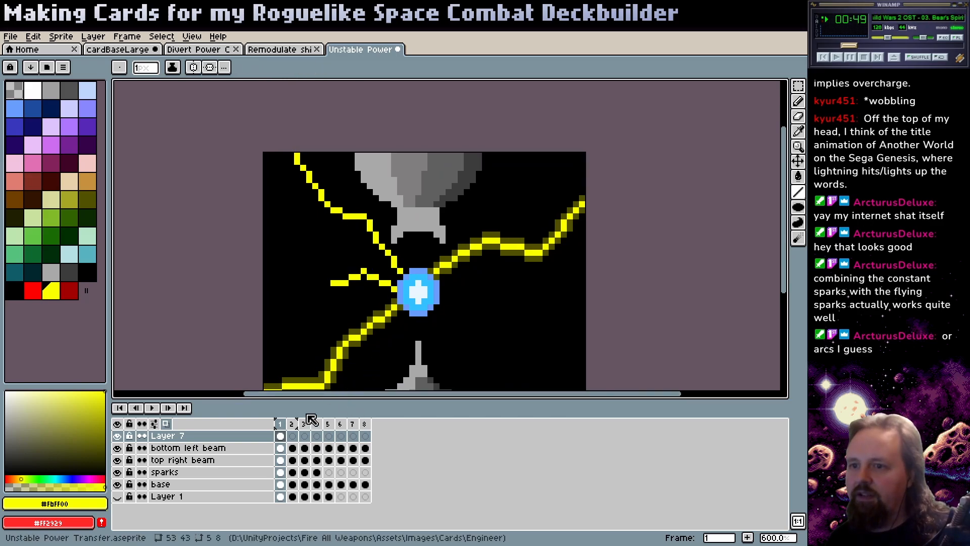
# - Draw a jagged one-pixel yellow arc from the core to the canvas's upper-left corner in frame 2 of Layer 7
pyautogui.press('.')
pyautogui.moveTo(399, 265); pyautogui.dragTo(267, 155)
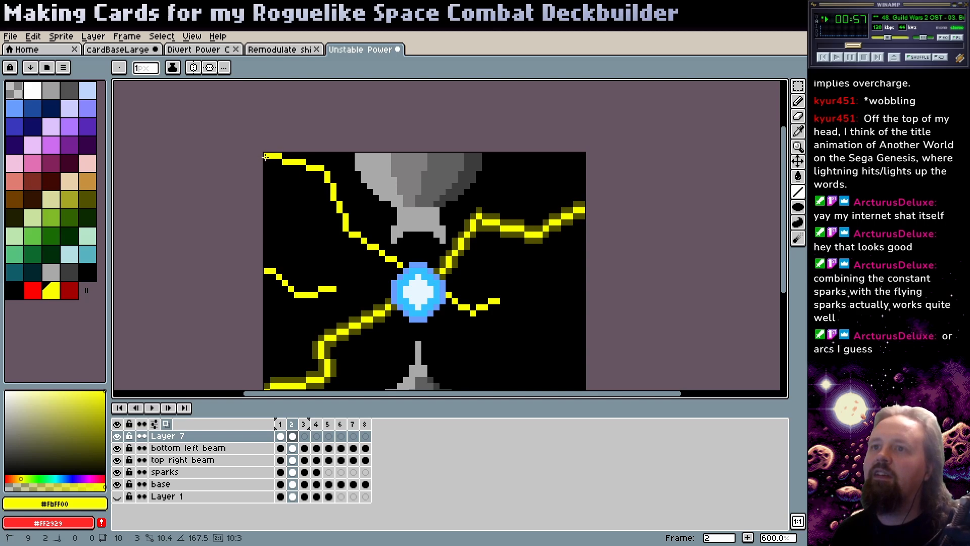
pyautogui.press('Left')
pyautogui.press('Right')
pyautogui.press('Right')
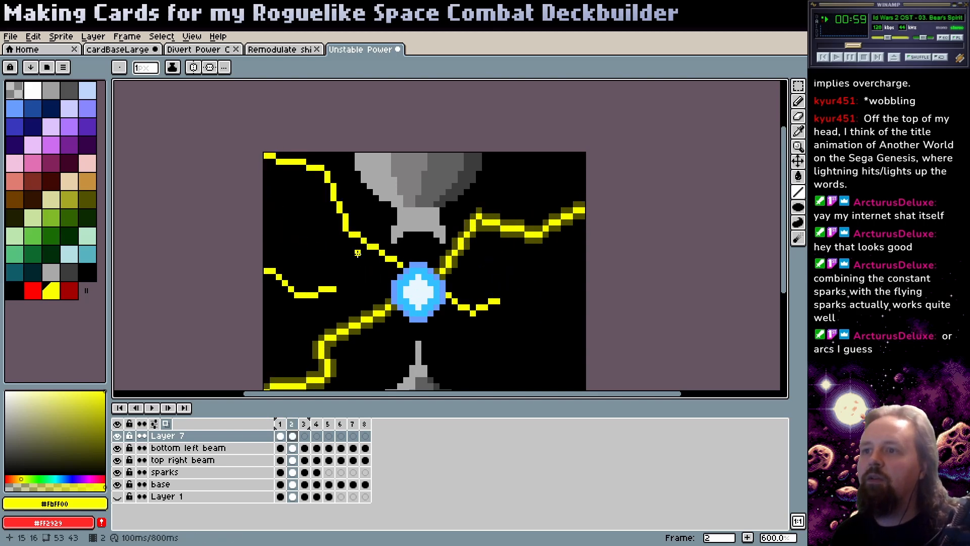
# - Draw a jagged yellow arc from the core up to the canvas's top edge, left of the metal emitter, in frame 3 of Layer 7
pyautogui.press('Left')
pyautogui.press('Left')
pyautogui.press('Right')
pyautogui.press('Right')
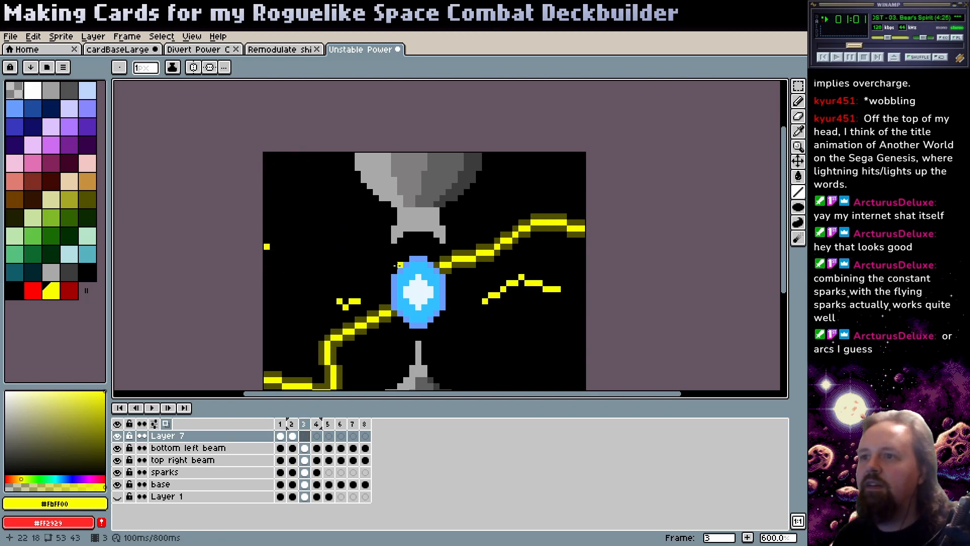
pyautogui.moveTo(399, 265); pyautogui.dragTo(346, 228)
pyautogui.hotkey('ctrl', 'z')
pyautogui.moveTo(394, 265); pyautogui.dragTo(363, 217)
pyautogui.press('Return')
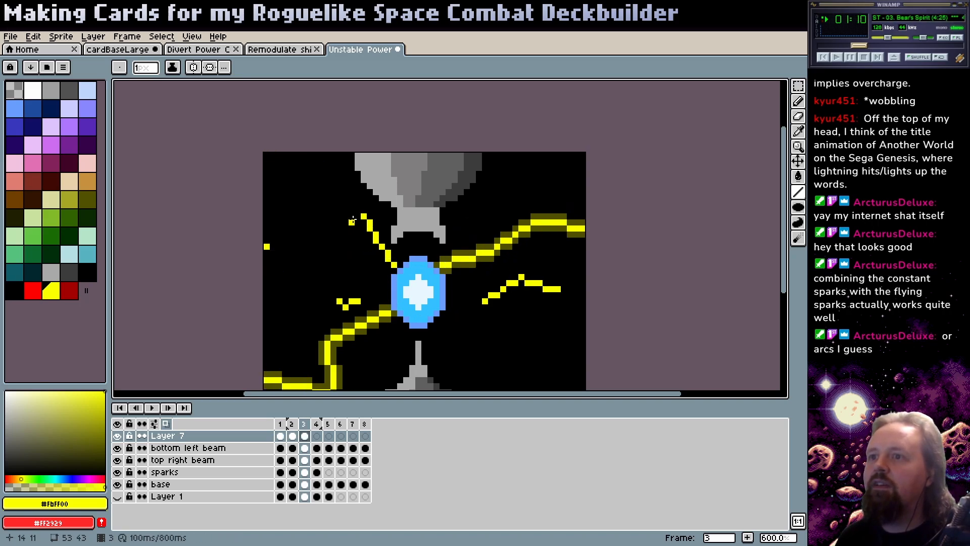
pyautogui.moveTo(358, 210); pyautogui.dragTo(305, 142)
pyautogui.press('Return')
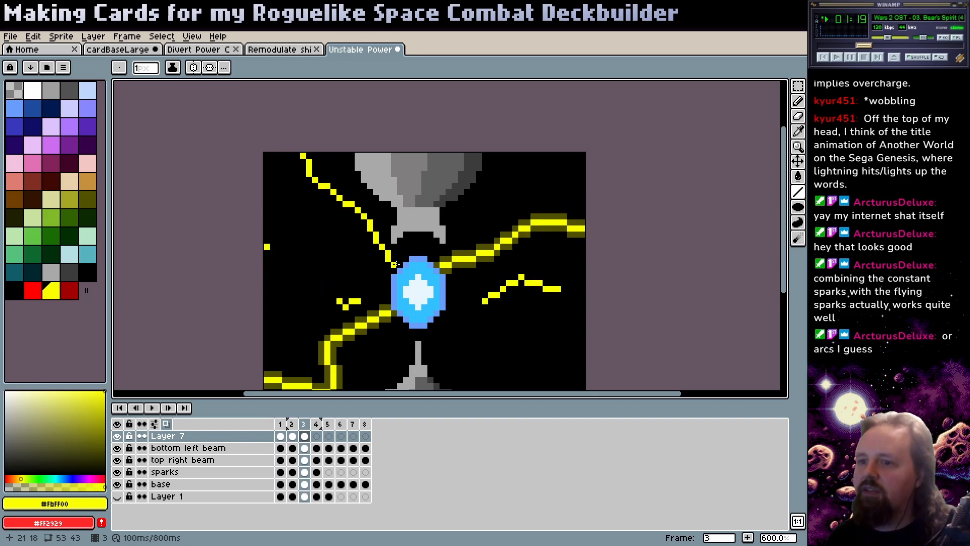
# - Draw differently bent yellow arcs from the core toward the canvas's upper left in frames 4 and 5 of Layer 7
pyautogui.press('.')
pyautogui.moveTo(399, 264); pyautogui.dragTo(243, 150)
pyautogui.press('Return')
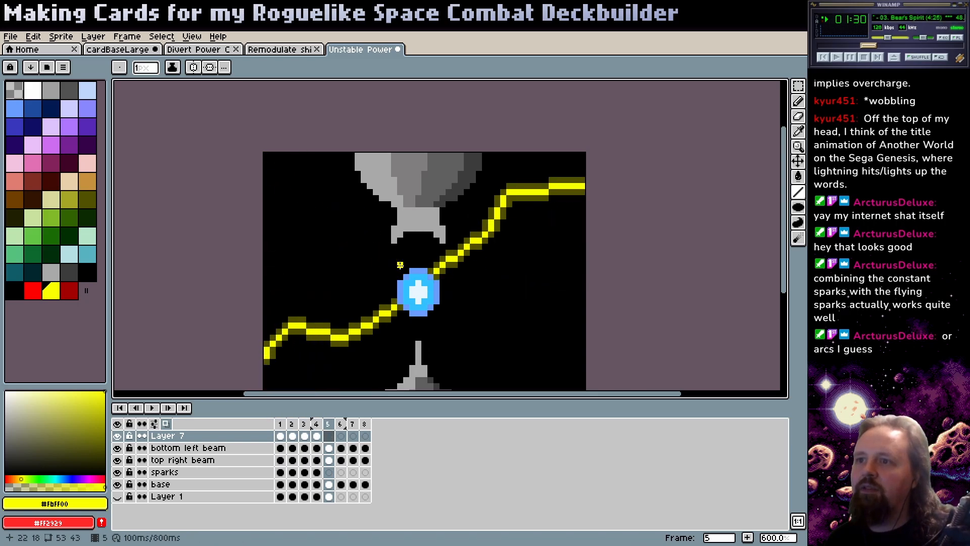
pyautogui.moveTo(399, 273); pyautogui.dragTo(267, 203)
# - Draw new jagged yellow arcs from the core to the upper-left canvas edge in frames 6 and 7 of Layer 7
pyautogui.press('.')
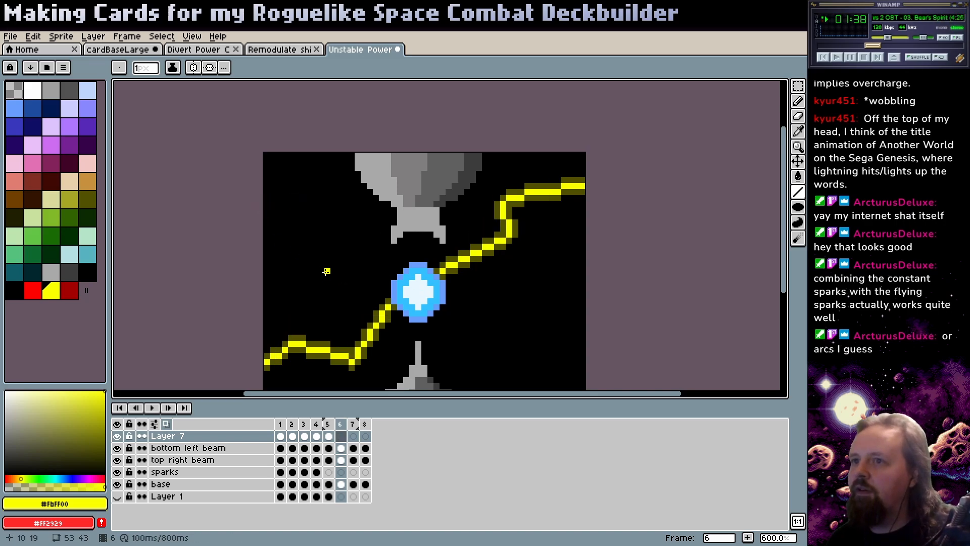
pyautogui.moveTo(393, 269)
pyautogui.mouseDown()
pyautogui.moveTo(327, 223)
pyautogui.moveTo(308, 183)
pyautogui.moveTo(315, 172)
pyautogui.mouseUp()
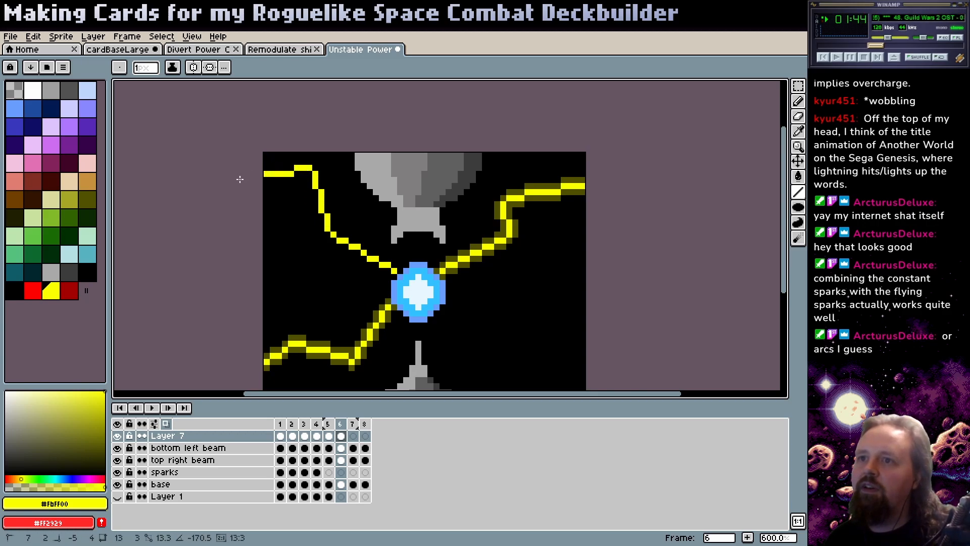
pyautogui.press('.')
pyautogui.press(',')
pyautogui.press('.')
pyautogui.moveTo(395, 268)
pyautogui.mouseDown()
pyautogui.moveTo(356, 221)
pyautogui.moveTo(346, 234)
pyautogui.moveTo(333, 200)
pyautogui.moveTo(340, 188)
pyautogui.moveTo(271, 175)
pyautogui.moveTo(265, 161)
pyautogui.mouseUp()
# - Draw a jagged yellow arc from the core up to the canvas's top edge in frame 8 of Layer 7
pyautogui.press('Right')
pyautogui.press('Left')
pyautogui.press('Right')
pyautogui.press('Left')
pyautogui.press('Right')
pyautogui.moveTo(393, 270)
pyautogui.mouseDown()
pyautogui.moveTo(352, 234)
pyautogui.moveTo(333, 176)
pyautogui.mouseUp()
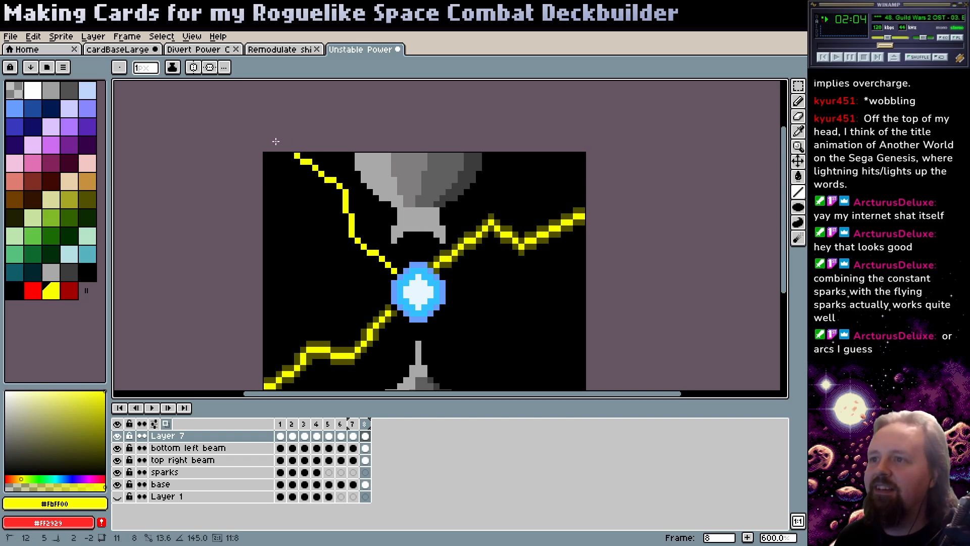
# - Play the whole animation, stop it, and check the arcs in the opening frames one by one
pyautogui.click(152, 407)
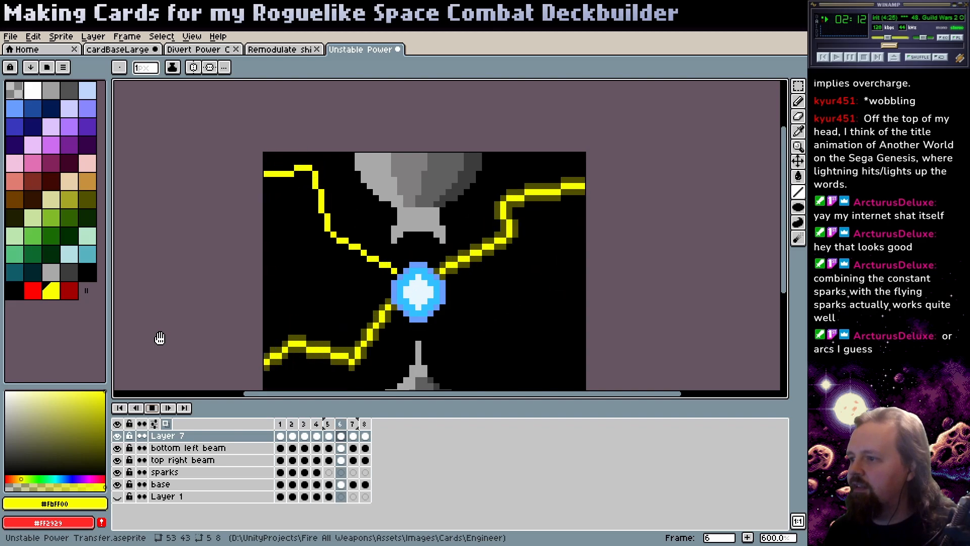
pyautogui.click(156, 409)
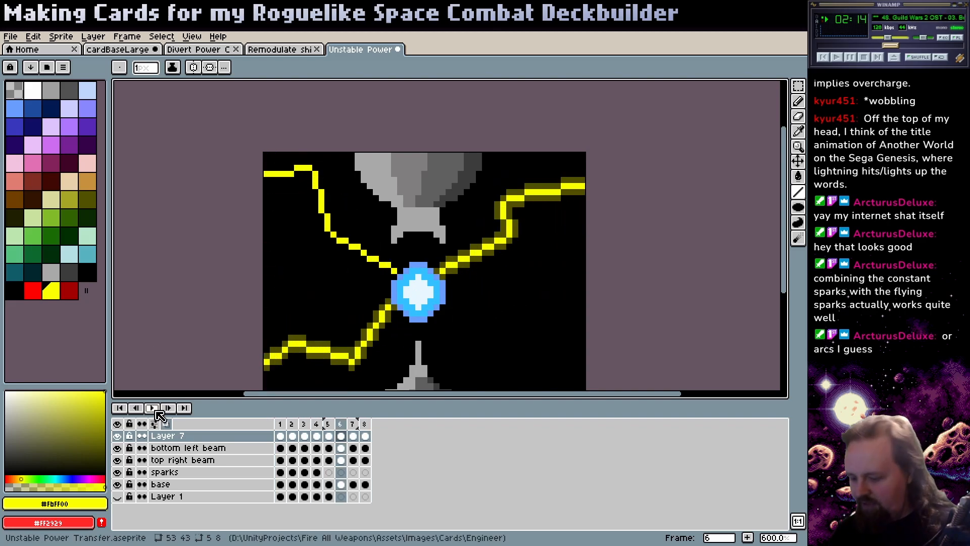
pyautogui.click(185, 367)
pyautogui.press('Return')
pyautogui.click(190, 336)
pyautogui.press('Left')
pyautogui.press('Left')
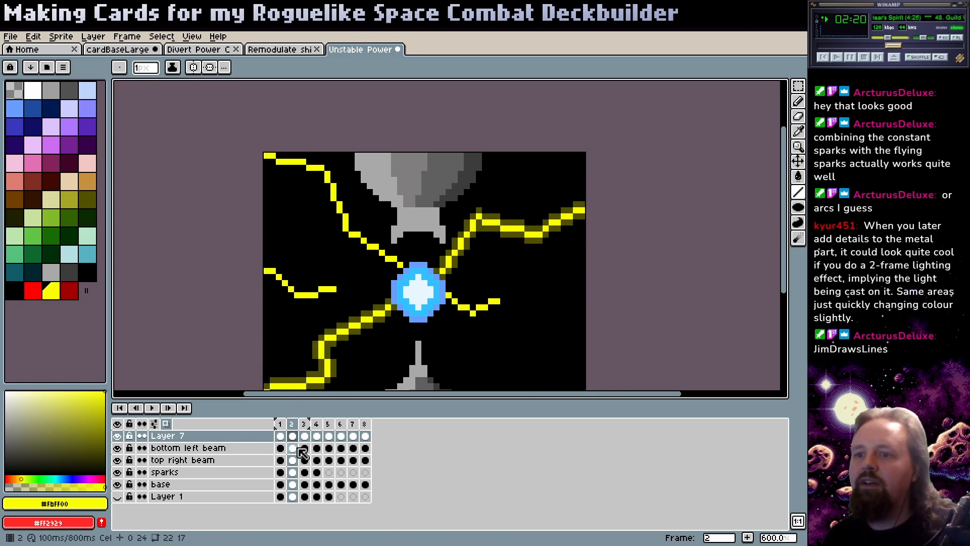
pyautogui.press('Right')
pyautogui.press('Left')
pyautogui.press('Left')
pyautogui.press('Left')
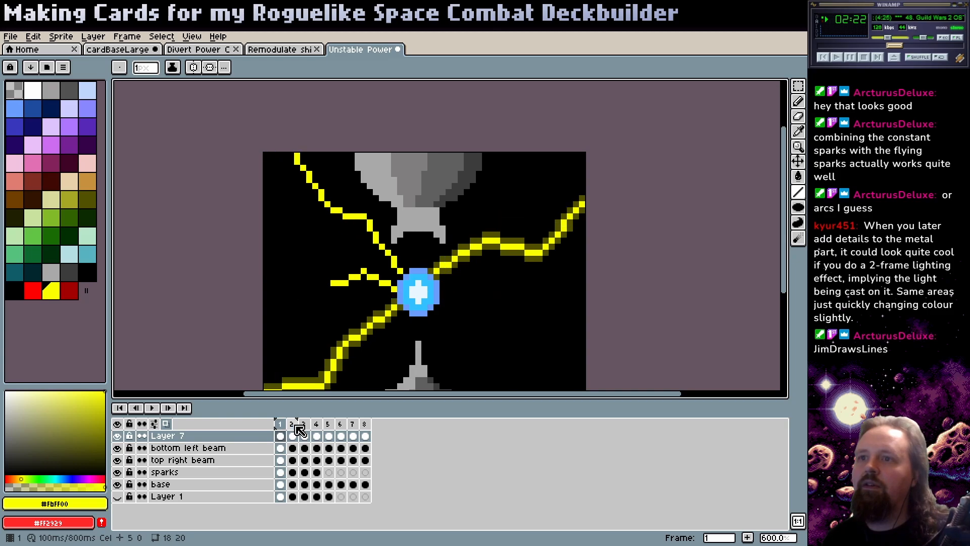
# - Step through the opening frames to frame 3 and add a new layer above Layer 7
pyautogui.press('Right')
pyautogui.press('Right')
pyautogui.press('Right')
pyautogui.press('Right')
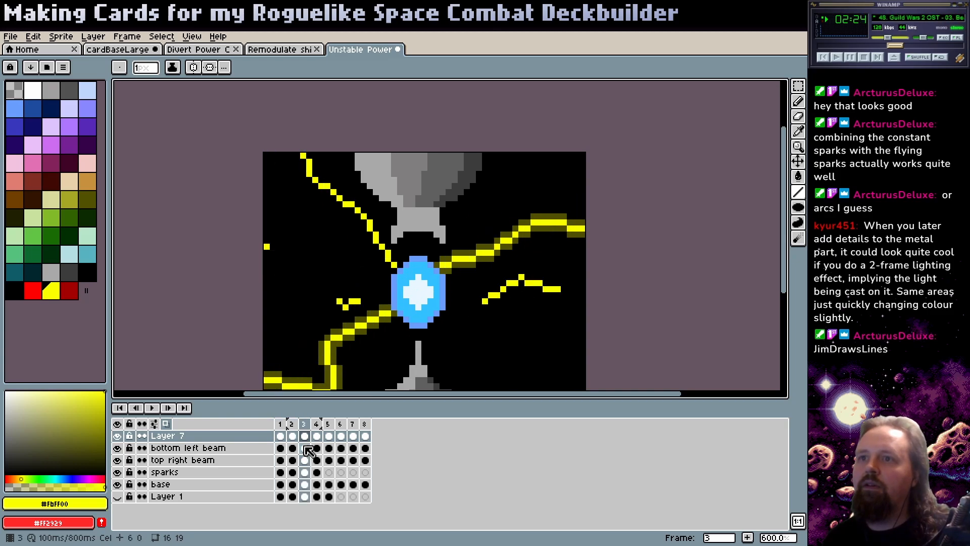
pyautogui.click(306, 424)
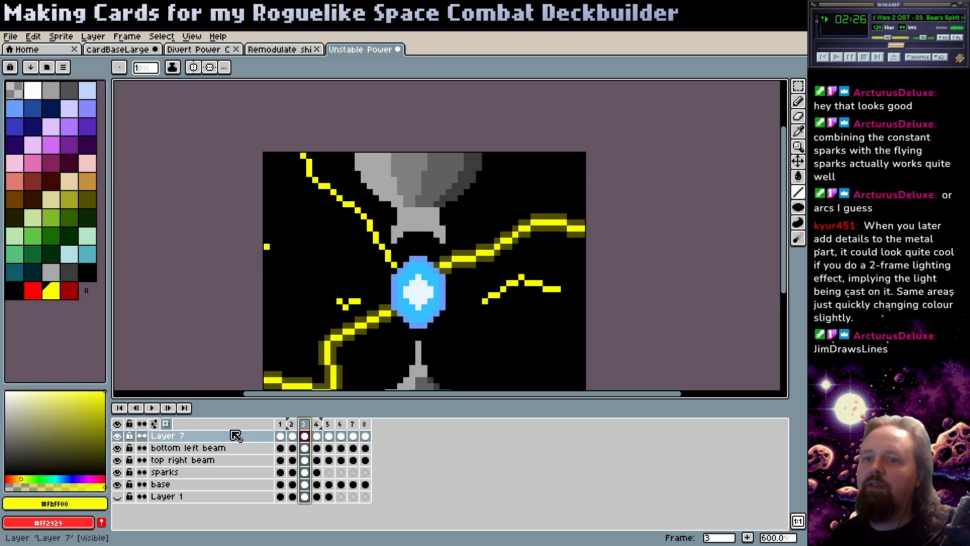
pyautogui.hotkey('shift', 'n')
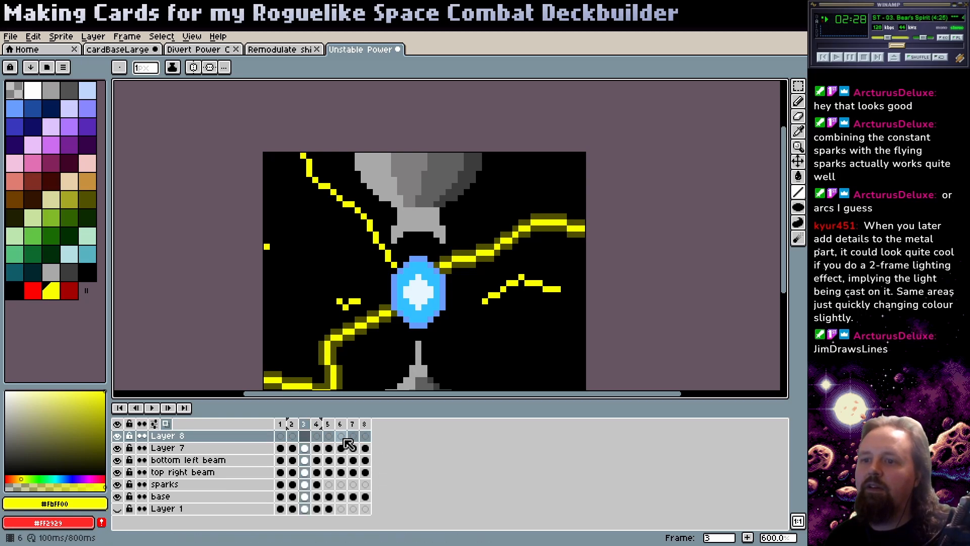
# - Inspect Layer 7's arcs in frames 3 and 4 and play the animation to judge their motion
pyautogui.click(307, 450)
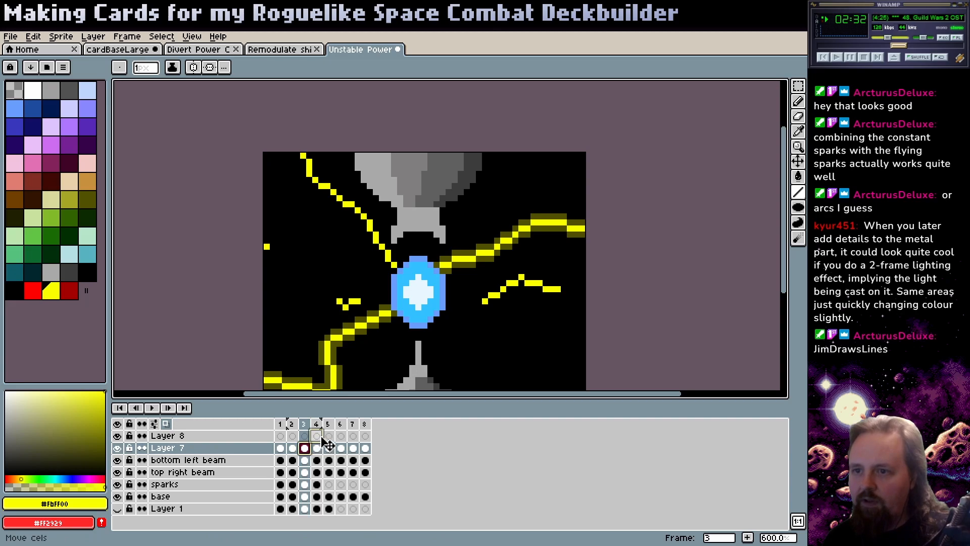
pyautogui.click(317, 449)
pyautogui.moveTo(320, 452)
pyautogui.mouseDown()
pyautogui.moveTo(321, 438)
pyautogui.moveTo(319, 448)
pyautogui.mouseUp()
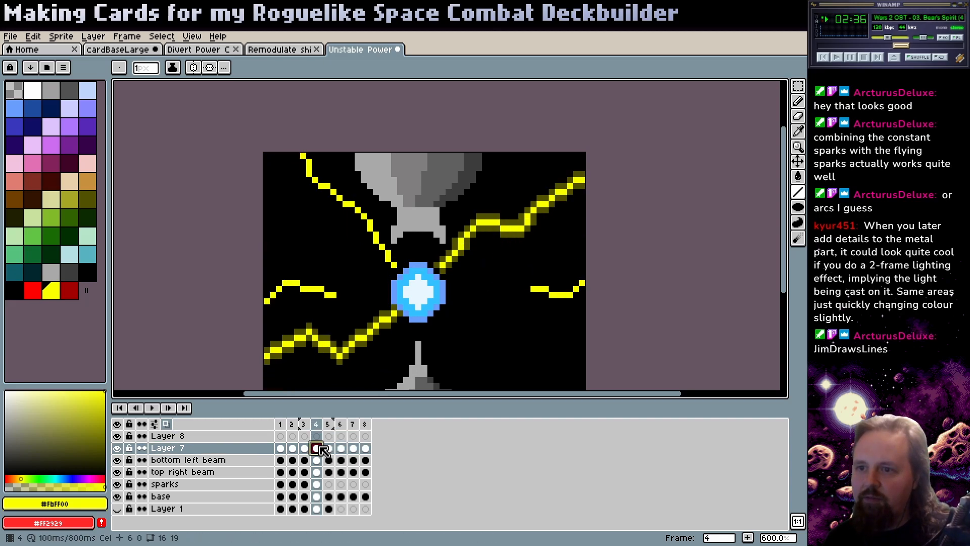
pyautogui.click(150, 406)
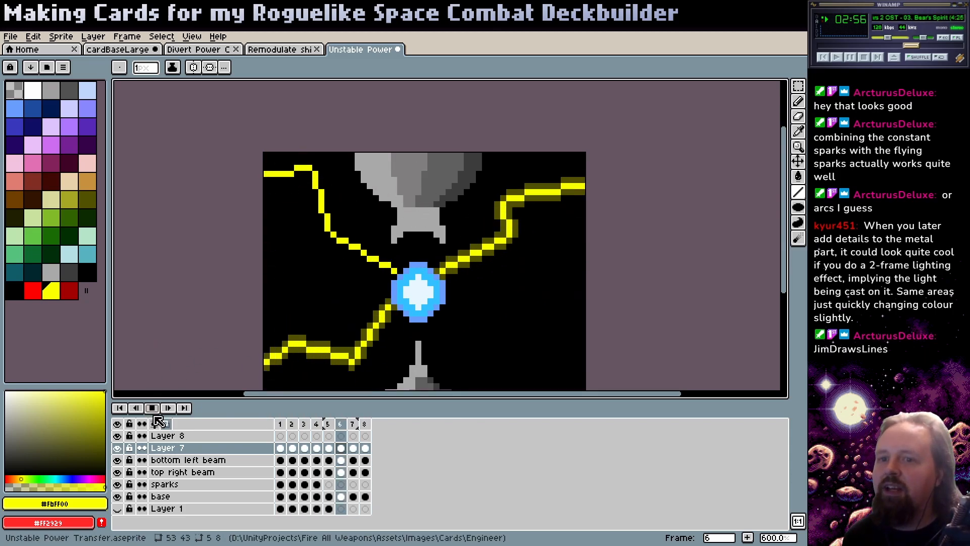
pyautogui.press('Return')
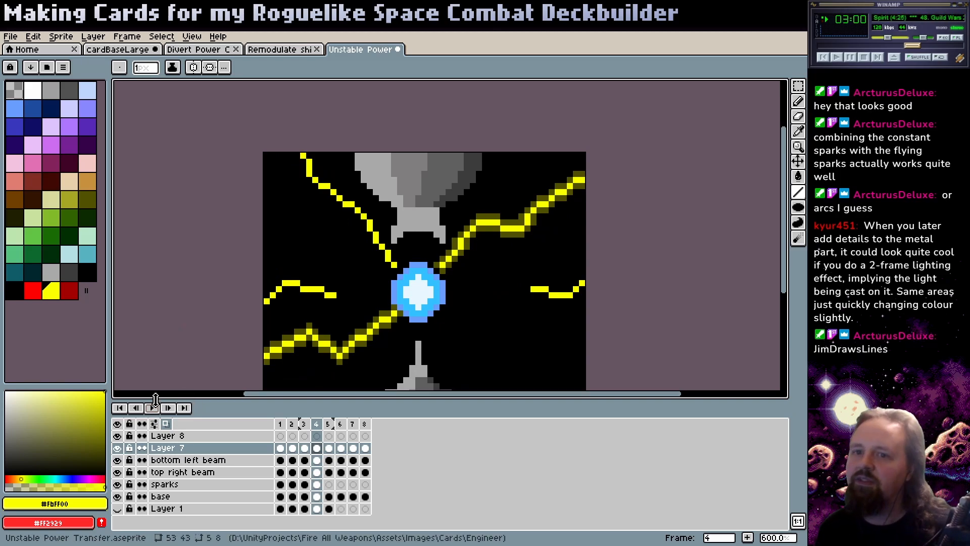
pyautogui.scroll(-2, 298, 282)
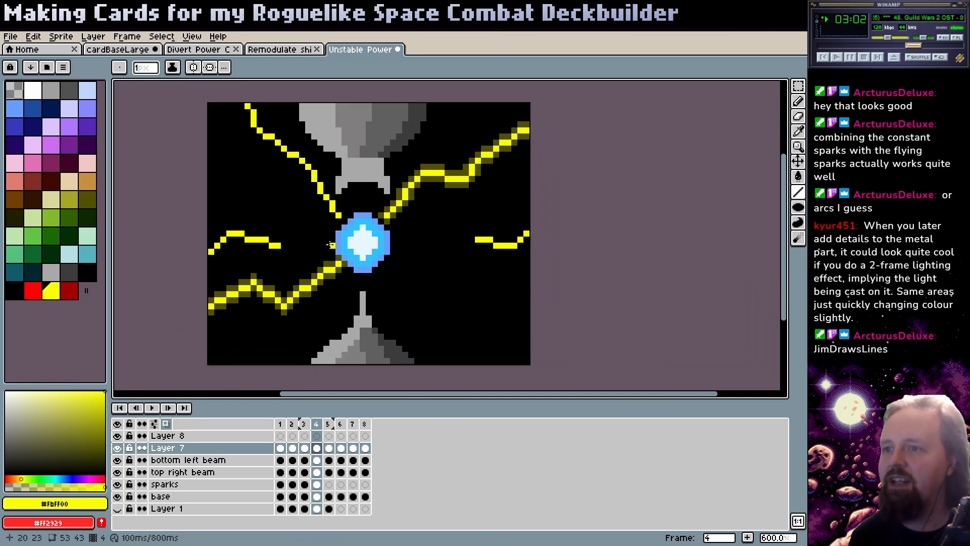
pyautogui.scroll(2, 326, 253)
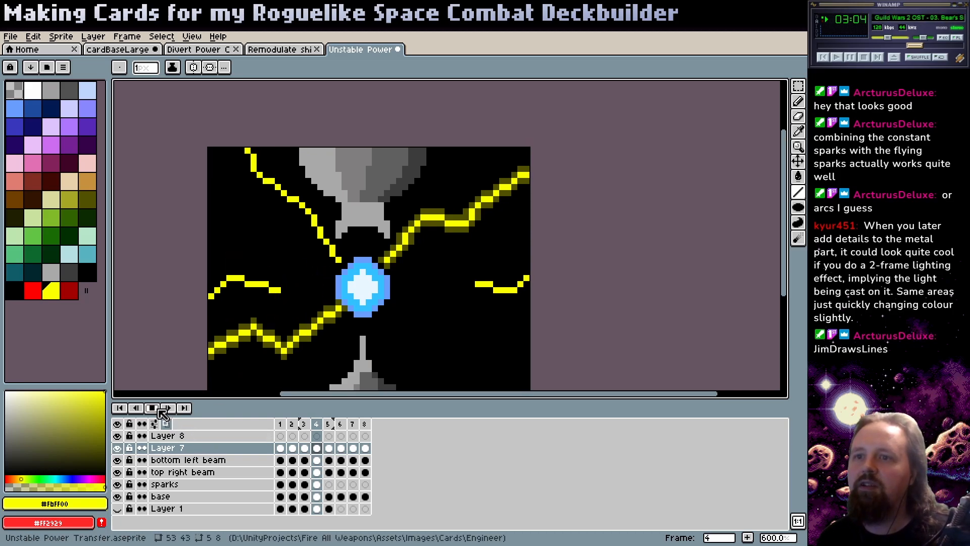
pyautogui.click(159, 409)
# - Outline the arcs in all eight frames of Layer 7 with the dark yellow #505100 sampled from the existing beam's edge
pyautogui.moveTo(280, 448); pyautogui.dragTo(364, 448)
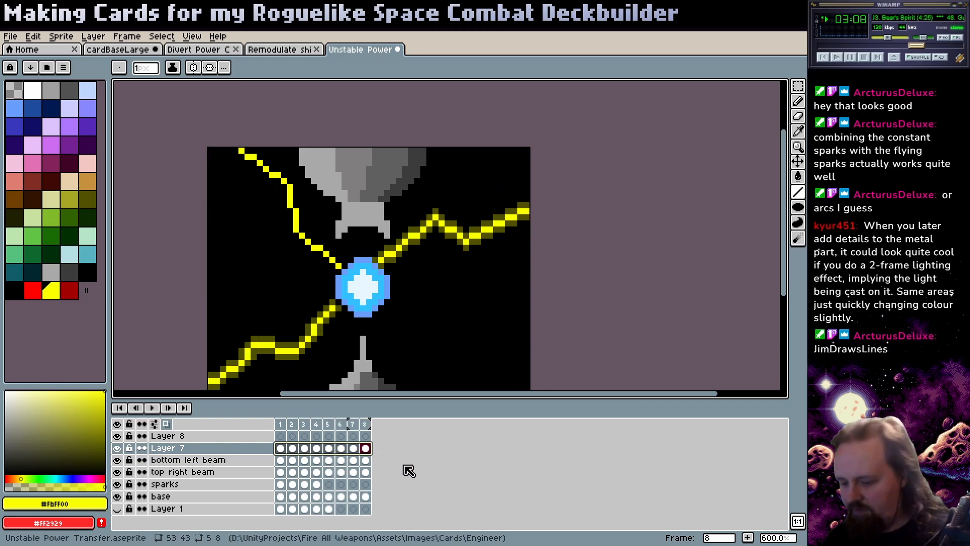
pyautogui.hotkey('ctrl', 'z')
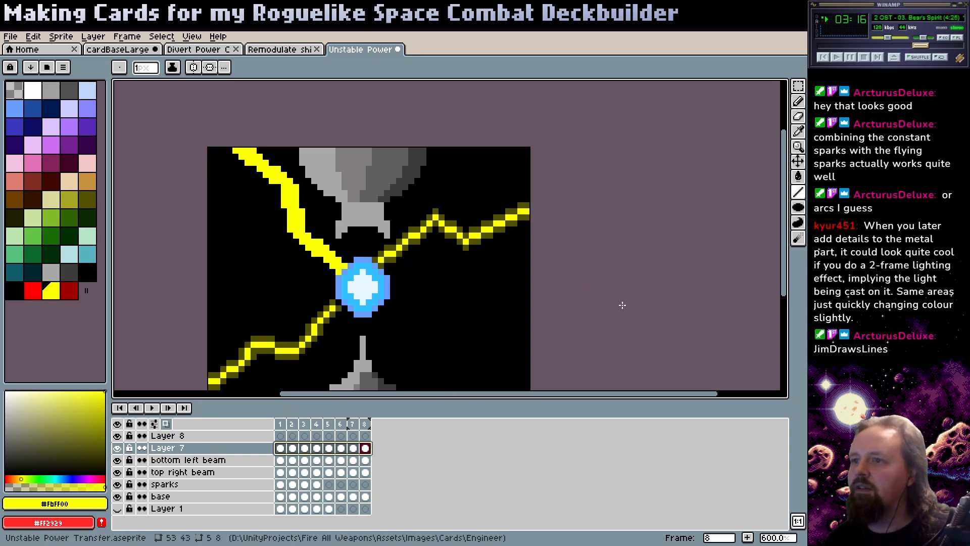
pyautogui.hotkey('ctrl', 'y')
pyautogui.keyDown('alt'); pyautogui.click(392, 256); pyautogui.keyUp('alt')
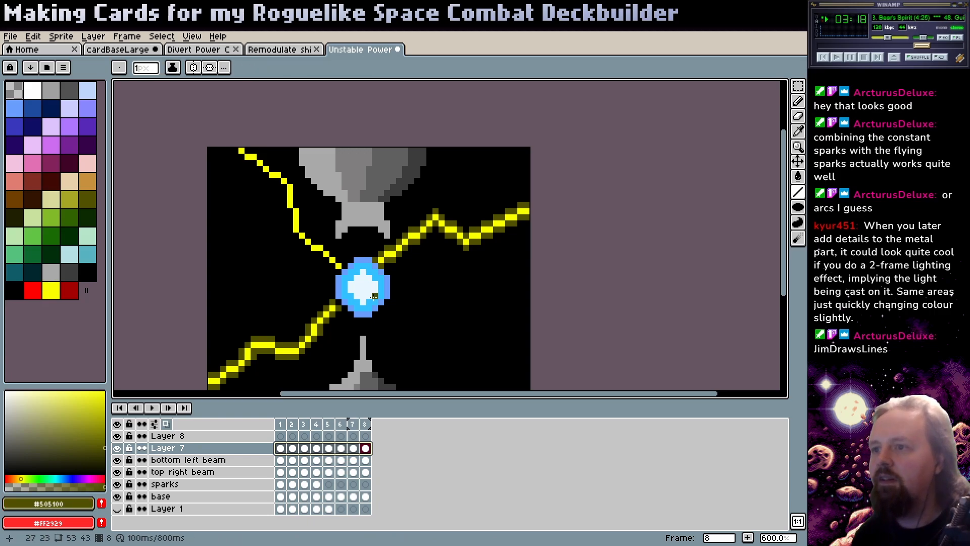
pyautogui.hotkey('ctrl', 'z')
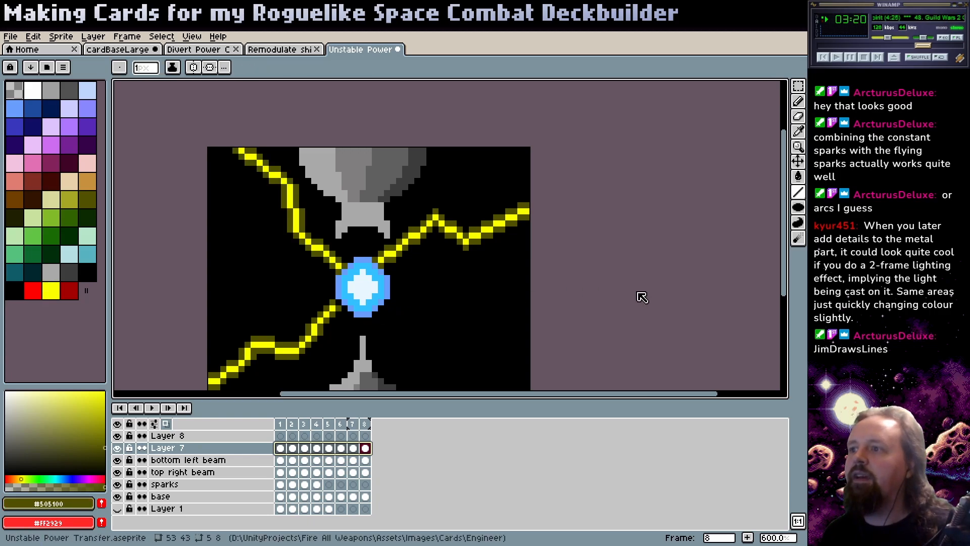
# - Rename Layer 7 to "top left beam" and play the animation to check the outlined arcs
pyautogui.click(152, 408)
pyautogui.click(152, 408)
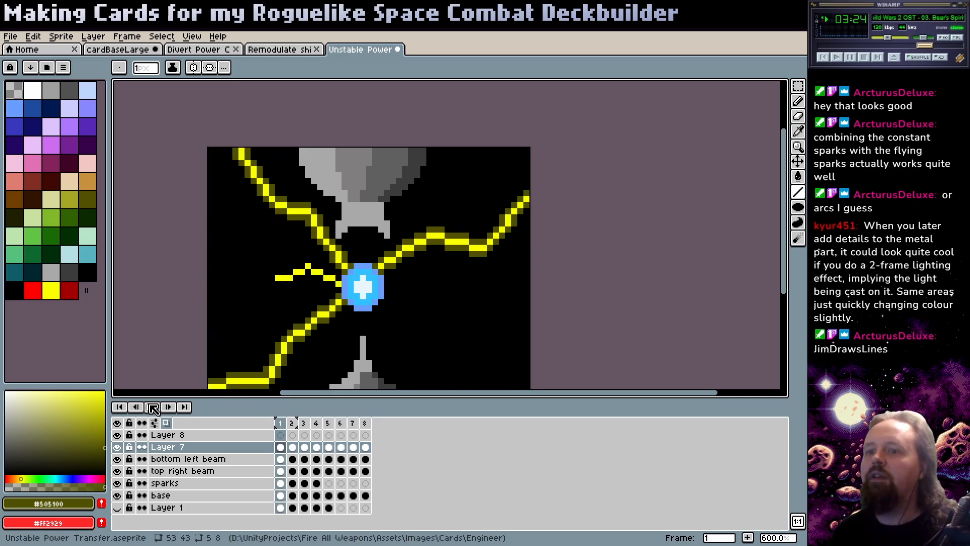
pyautogui.click(217, 448)
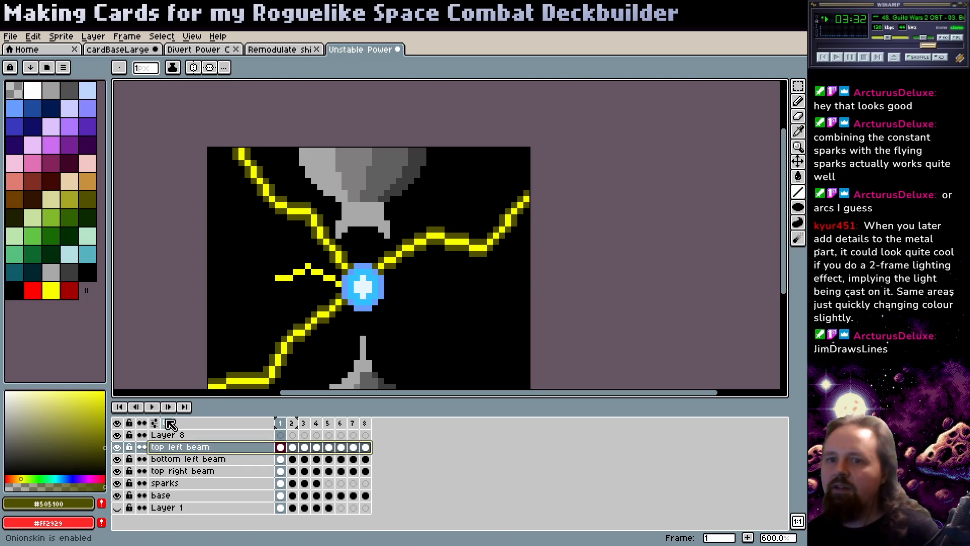
pyautogui.click(153, 407)
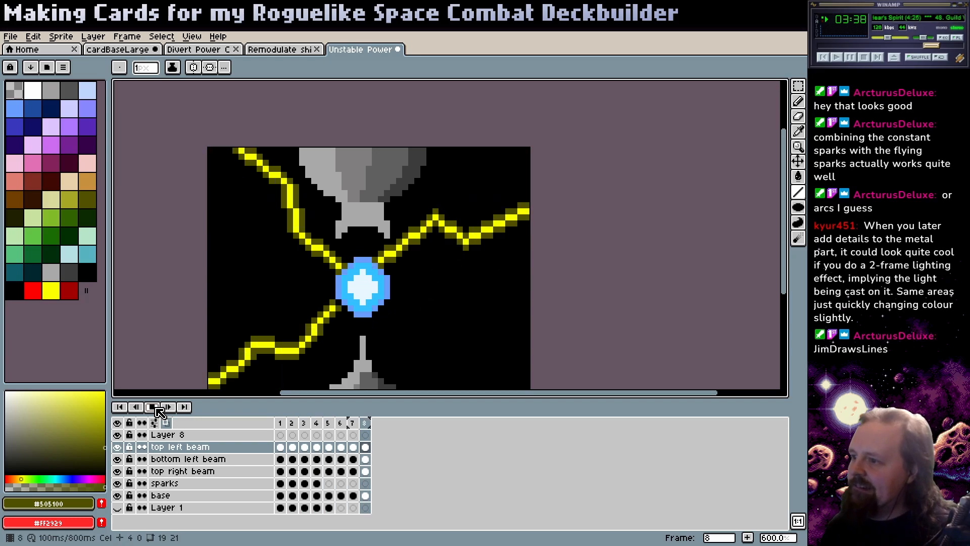
pyautogui.click(153, 407)
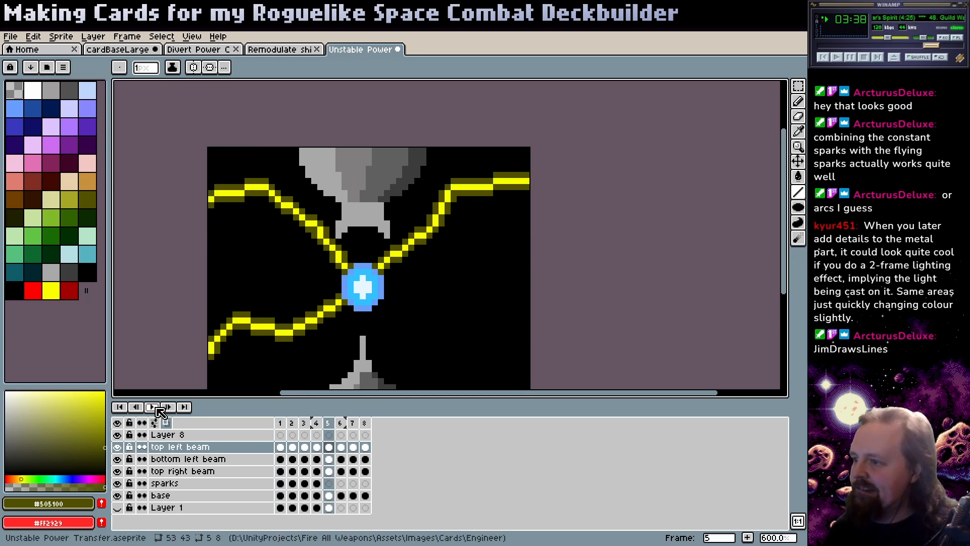
# - Outline the sparks in frames 1 to 4 of the sparks layer with the dark yellow #505100
pyautogui.click(281, 484)
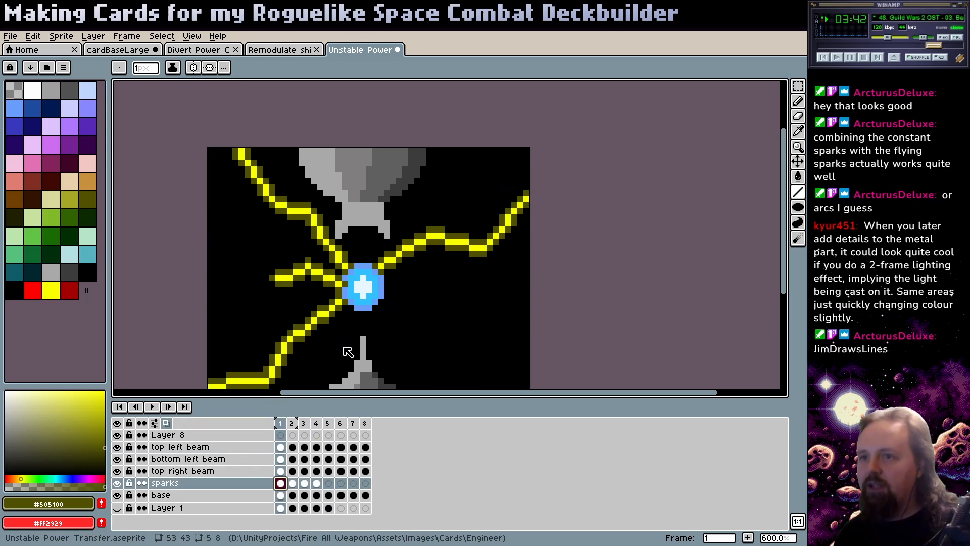
pyautogui.hotkey('ctrl', 'z')
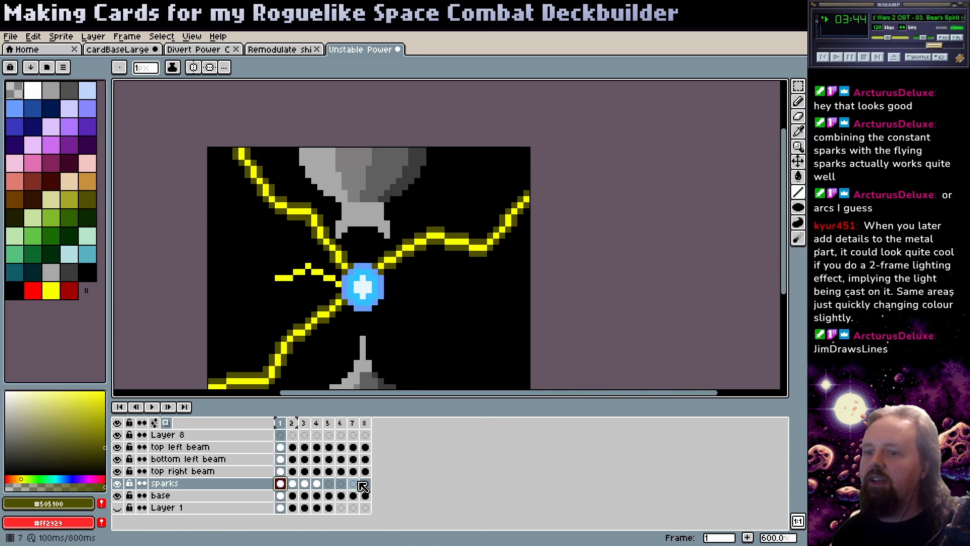
pyautogui.moveTo(317, 484); pyautogui.dragTo(281, 486)
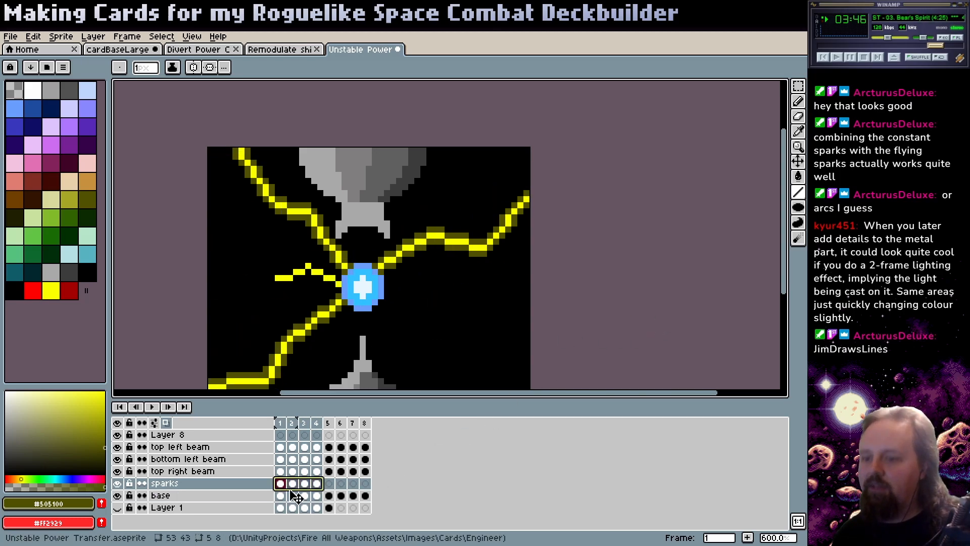
pyautogui.hotkey('ctrl', 'y')
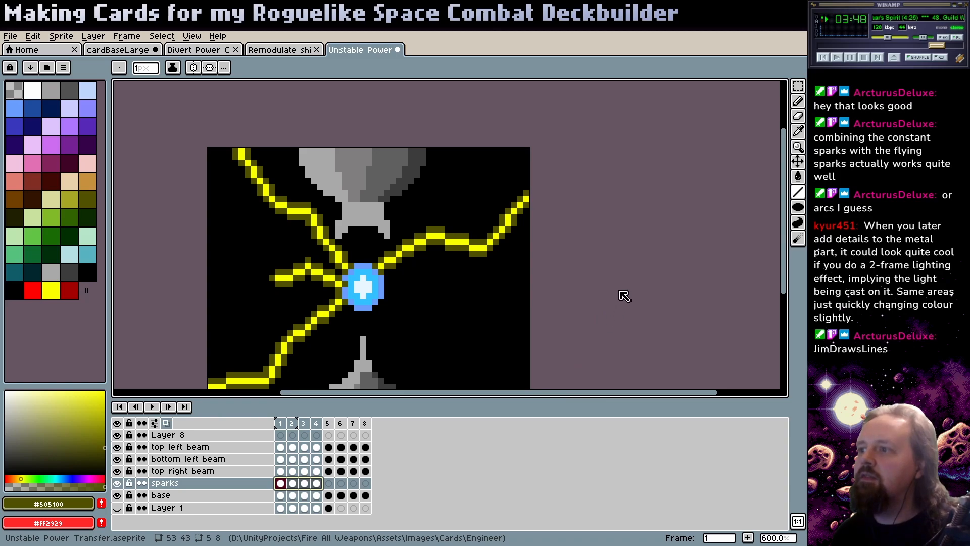
# - Play the animation several times to check the outlined sparks together with the three beams
pyautogui.click(152, 407)
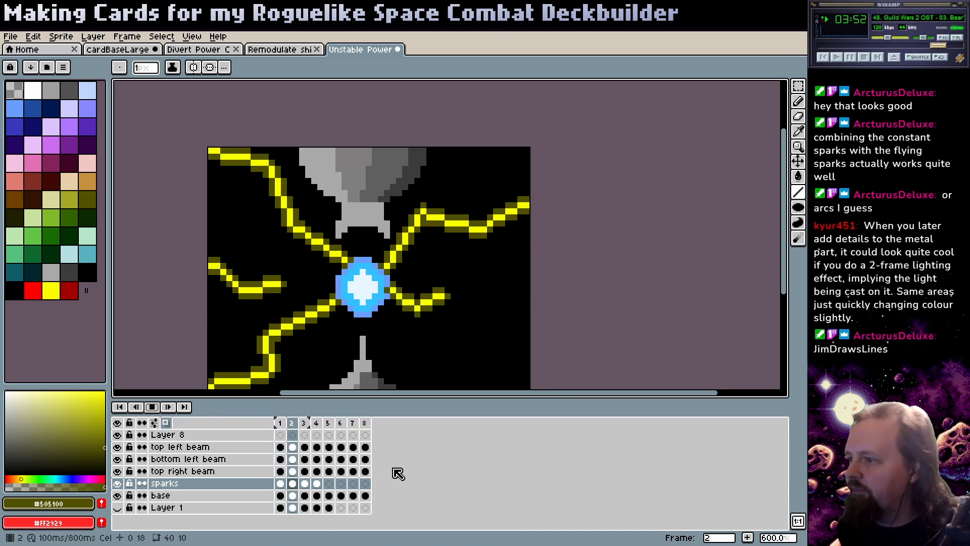
pyautogui.click(155, 407)
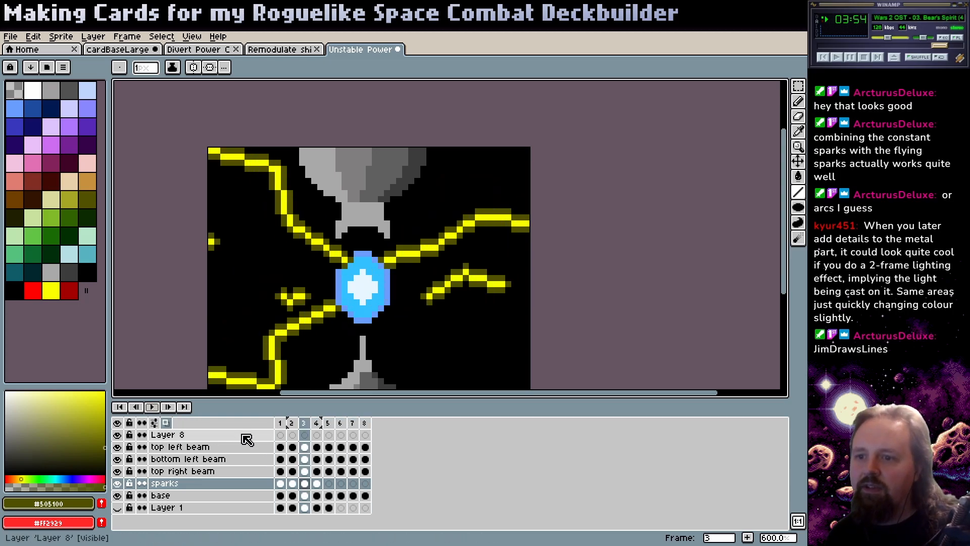
pyautogui.click(316, 423)
pyautogui.press('Return')
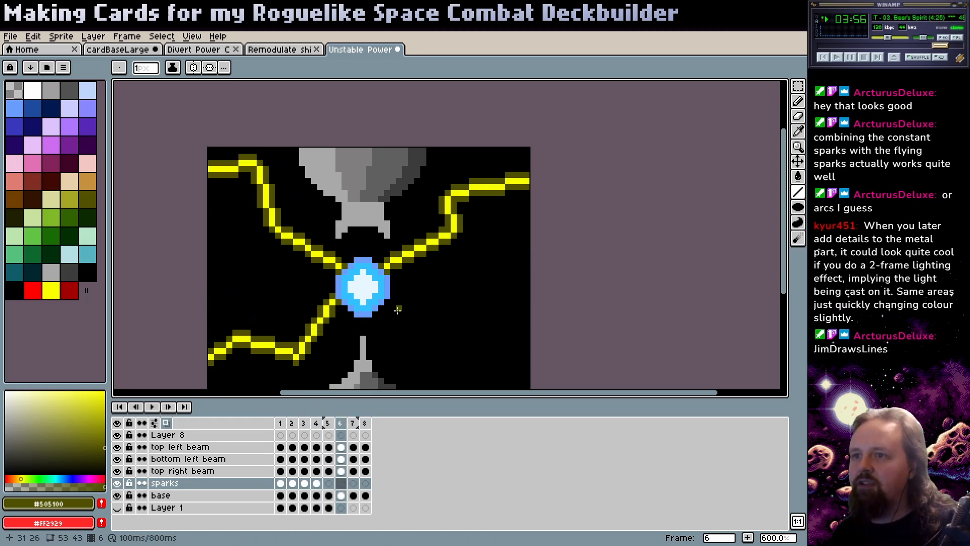
pyautogui.press('Return')
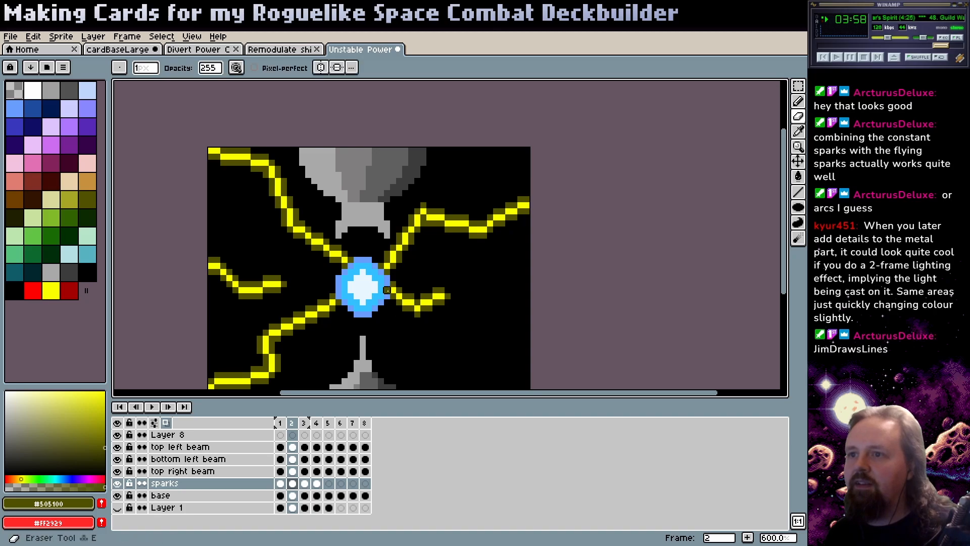
pyautogui.click(151, 407)
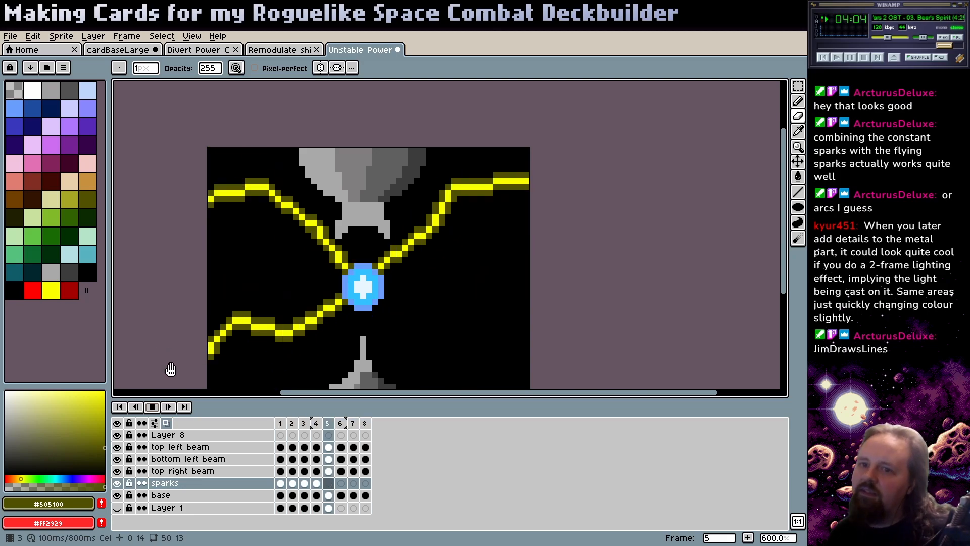
pyautogui.click(153, 408)
# - Copy the eight top left beam cels onto Layer 8 and flip them both ways so they run from the core toward the lower right
pyautogui.moveTo(279, 446); pyautogui.dragTo(365, 447)
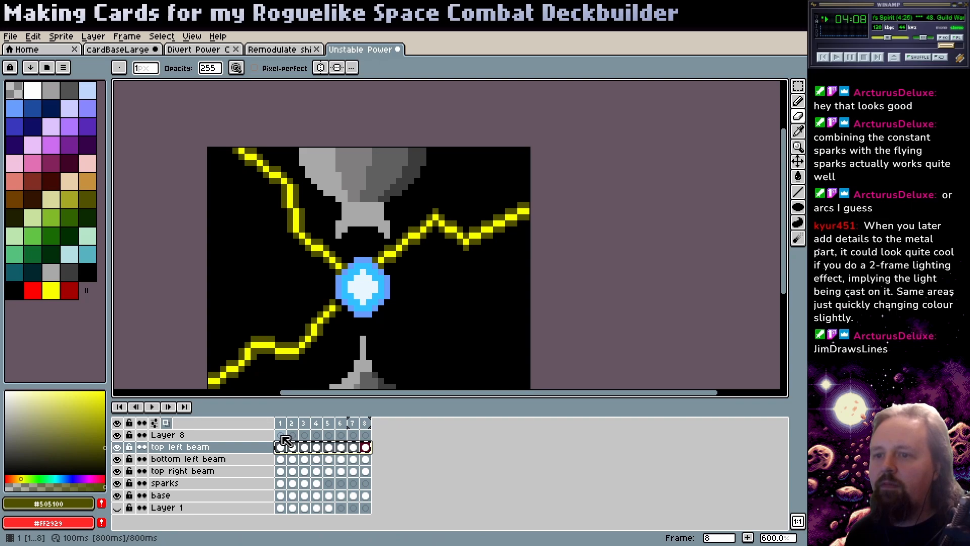
pyautogui.hotkey('ctrl', 'c')
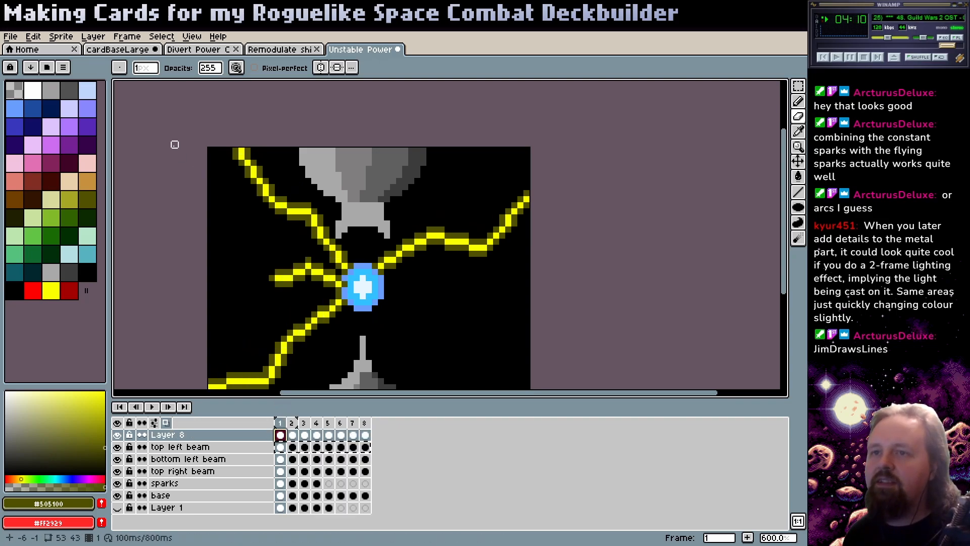
pyautogui.click(366, 436)
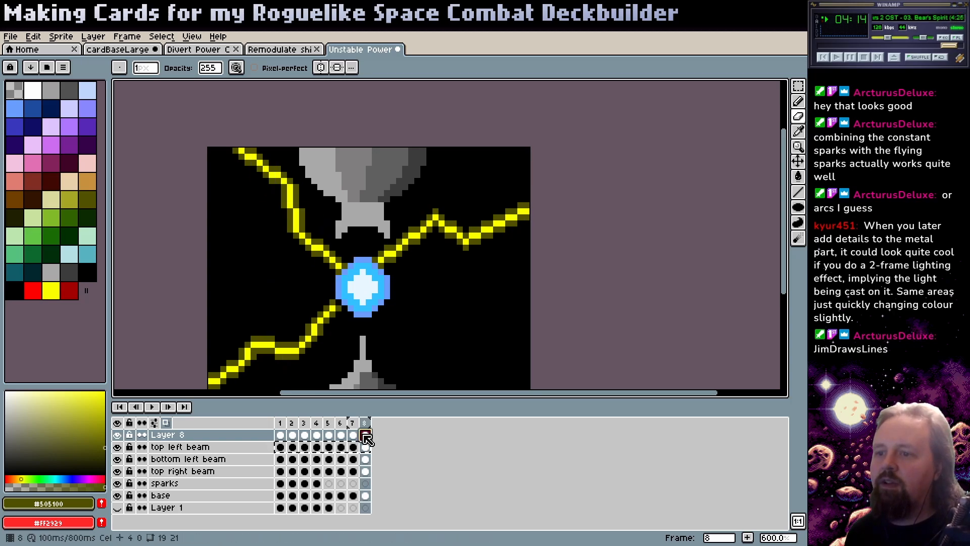
pyautogui.moveTo(284, 439); pyautogui.dragTo(379, 443)
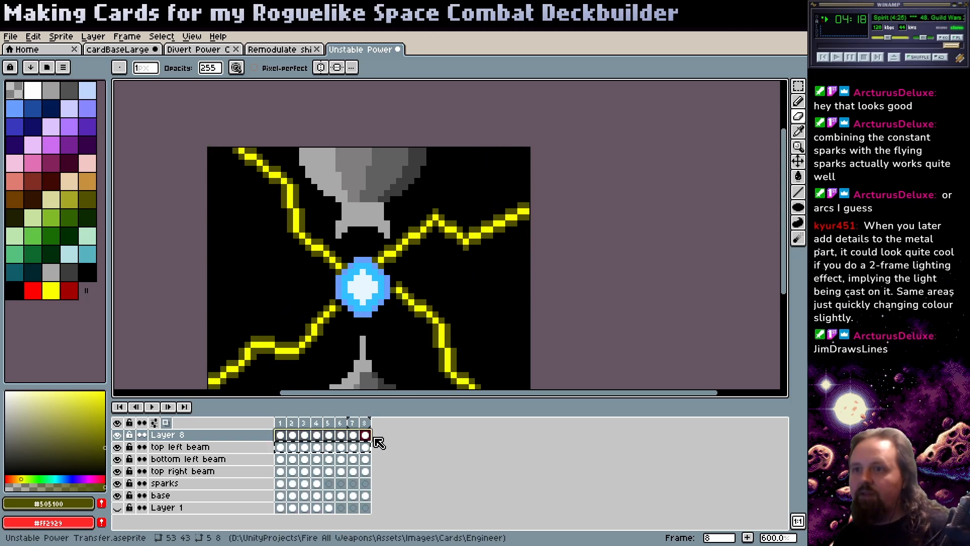
pyautogui.moveTo(404, 366); pyautogui.dragTo(354, 313)
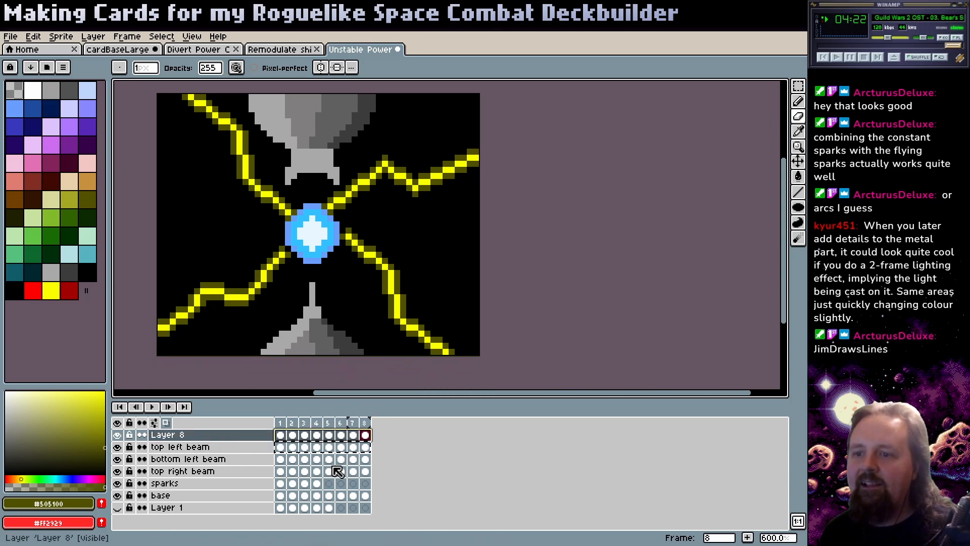
# - Transfer the flipped beam cels to a new layer, offset by four frames from the top left beam, and delete Layer 8
pyautogui.hotkey('shift', 'n')
pyautogui.moveTo(328, 450)
pyautogui.mouseDown()
pyautogui.moveTo(365, 447)
pyautogui.moveTo(282, 456)
pyautogui.moveTo(329, 447)
pyautogui.mouseUp()
pyautogui.click(202, 450)
pyautogui.press('Delete')
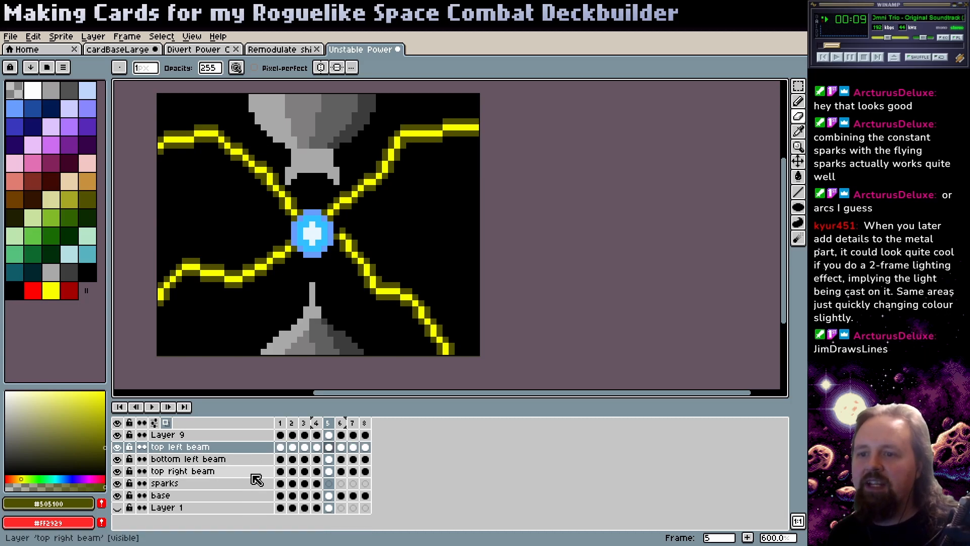
# - Rename Layer 9 to "bottom right beam", play the animation and return to frame 1
pyautogui.click(206, 437)
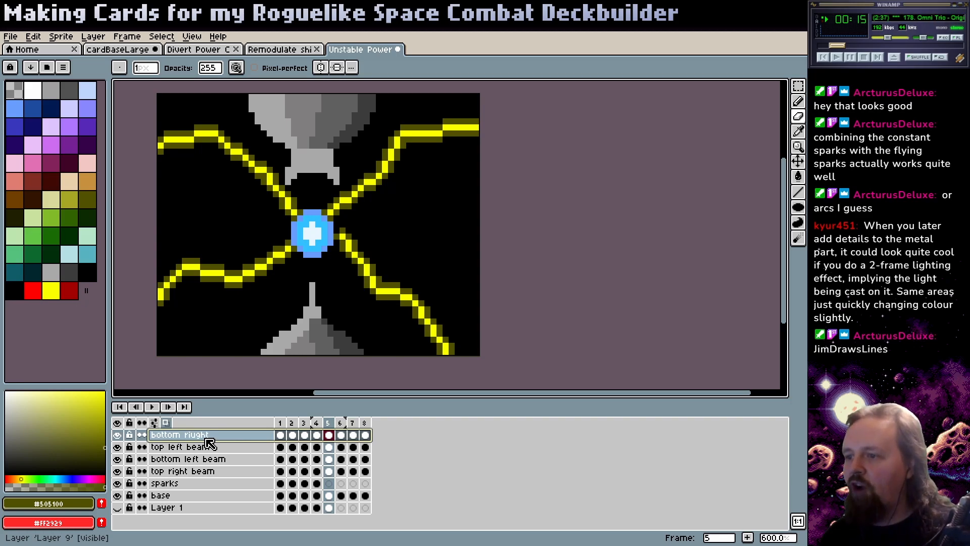
pyautogui.press('Return')
pyautogui.click(151, 407)
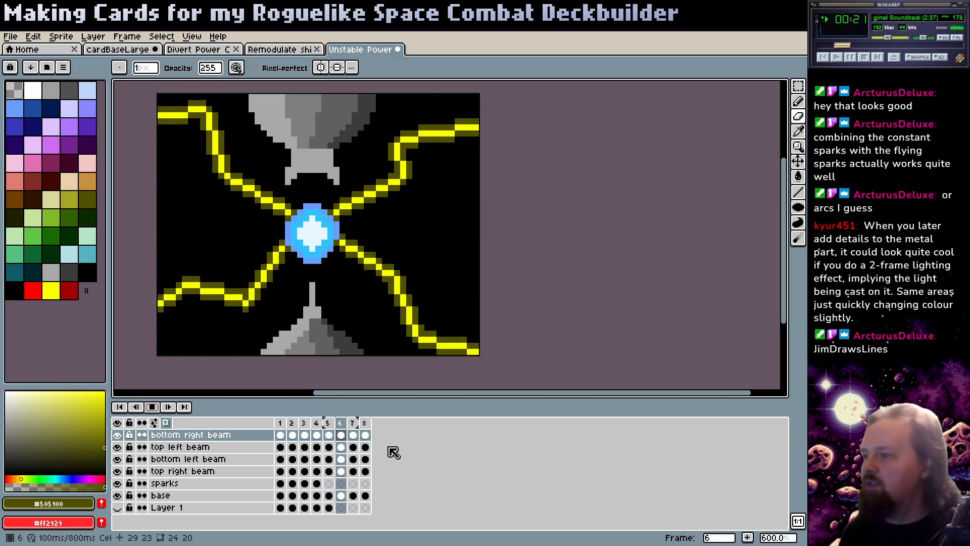
pyautogui.click(152, 406)
pyautogui.click(280, 426)
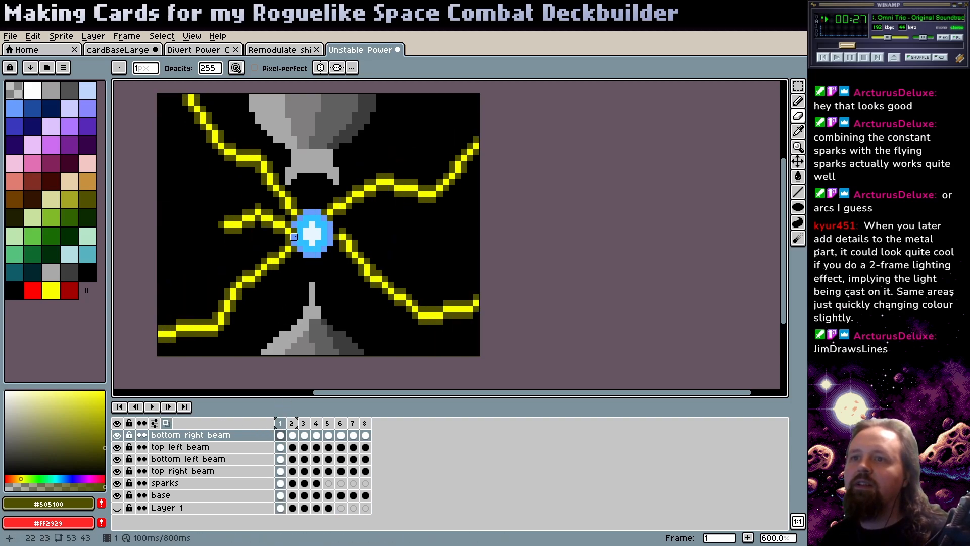
# - On the sparks layer, erase the spark pixel overlapping the glowing core's left edge in frame 1 and compare with frame 2
pyautogui.click(184, 484)
pyautogui.click(294, 230)
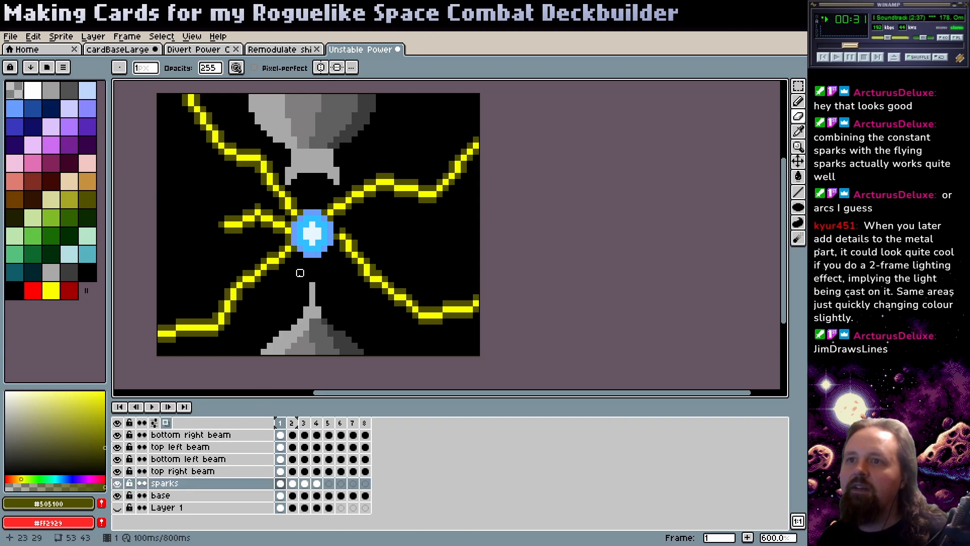
pyautogui.press('Right')
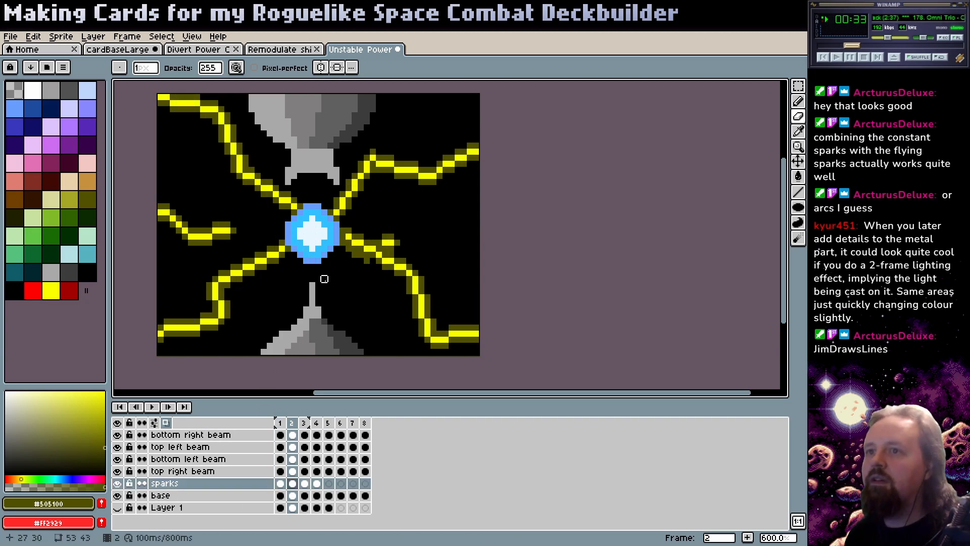
pyautogui.press('Left')
pyautogui.press('Right')
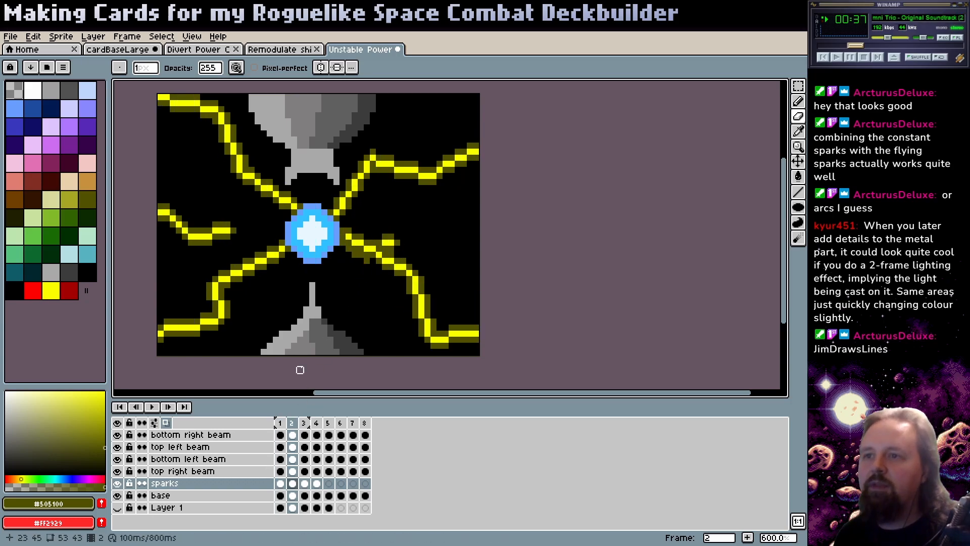
# - Shift the bottom right beam 2 pixels left and 3 pixels down across all eight frames and erase its leftover lower piece on frame 2
pyautogui.press('m')
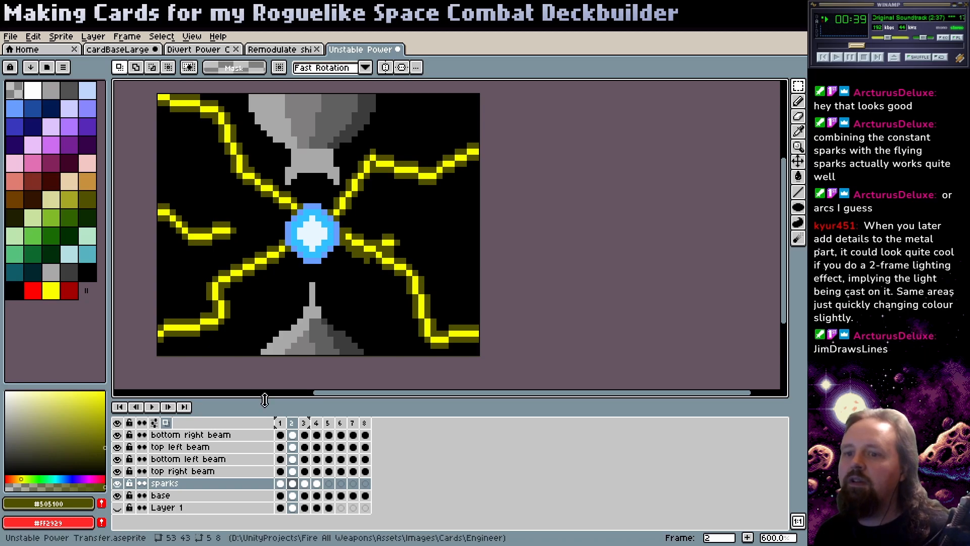
pyautogui.click(192, 435)
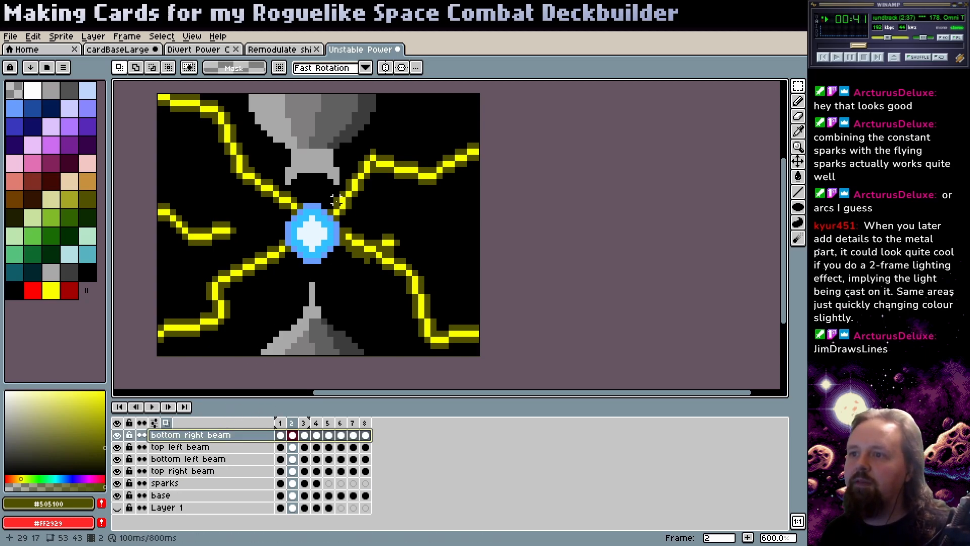
pyautogui.moveTo(334, 202); pyautogui.dragTo(522, 328)
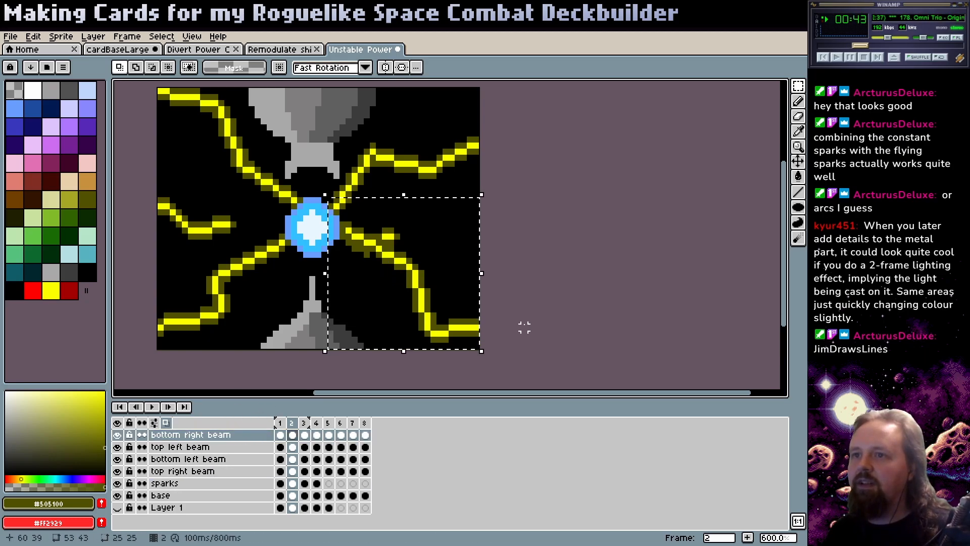
pyautogui.moveTo(367, 438); pyautogui.dragTo(273, 443)
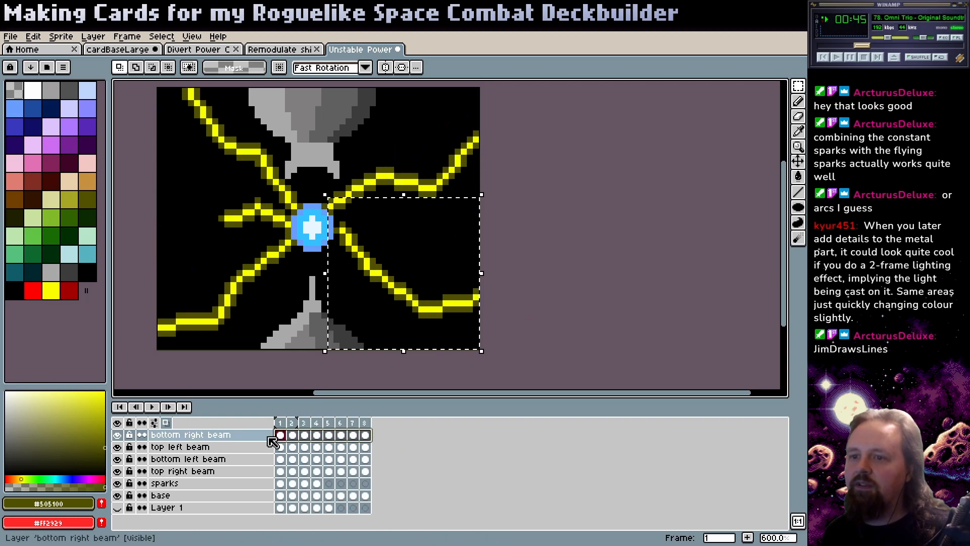
pyautogui.moveTo(419, 253); pyautogui.dragTo(399, 272)
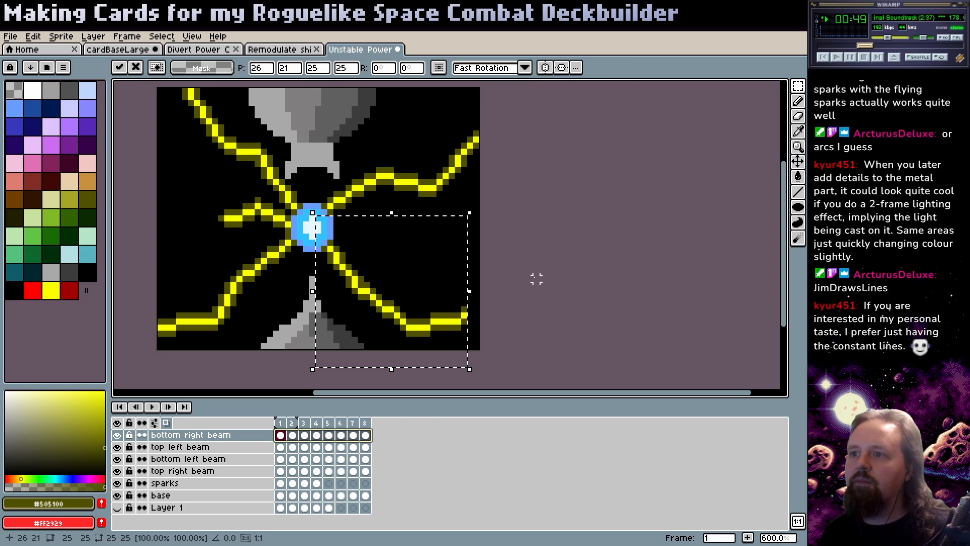
pyautogui.click(530, 297)
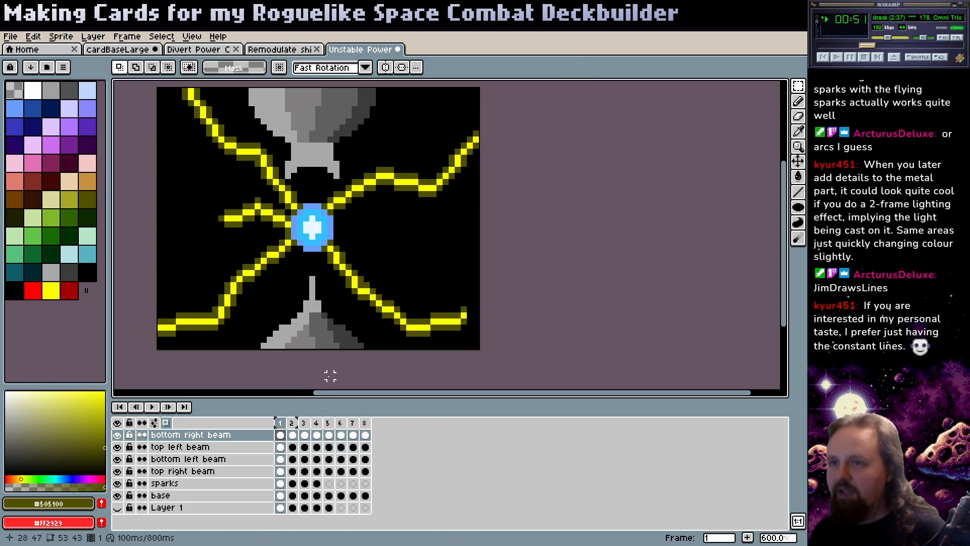
pyautogui.press('Return')
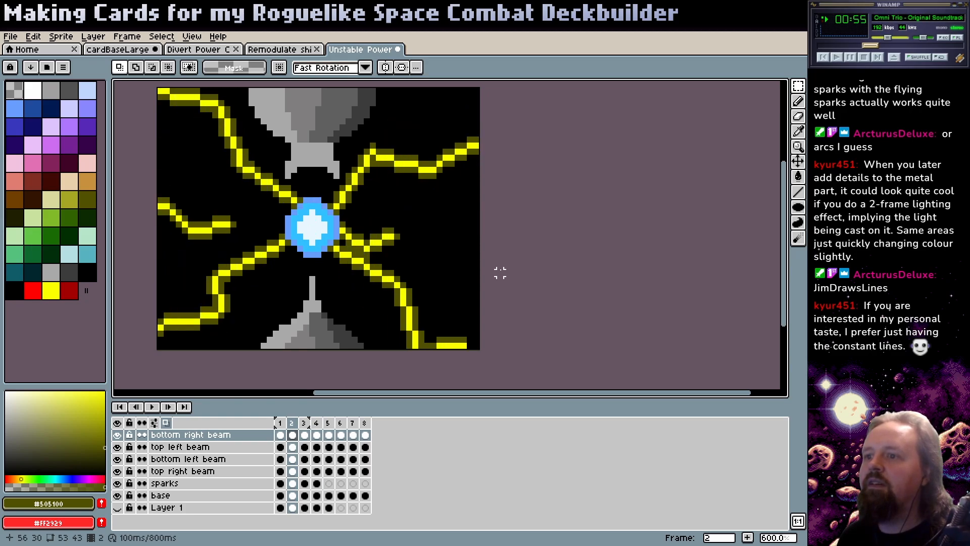
pyautogui.press('e')
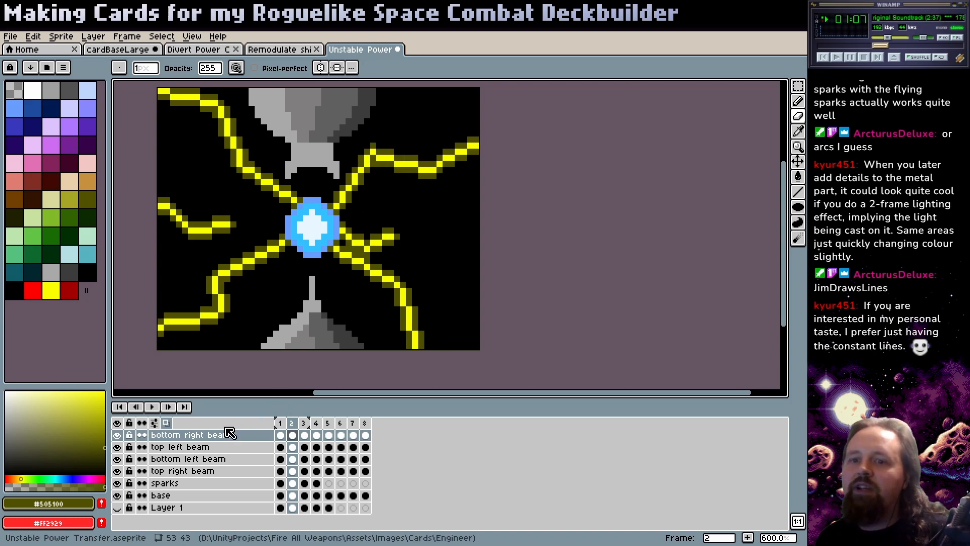
# - On frame 2 of the sparks layer, move the spark right of the core slightly up and right, clear of the bottom right beam
pyautogui.click(198, 497)
pyautogui.click(199, 483)
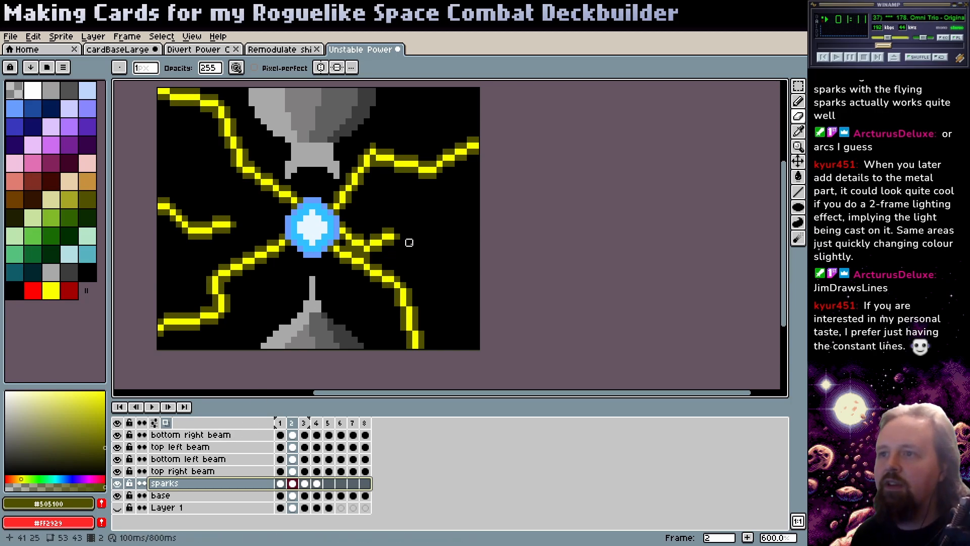
pyautogui.moveTo(367, 304); pyautogui.dragTo(361, 330)
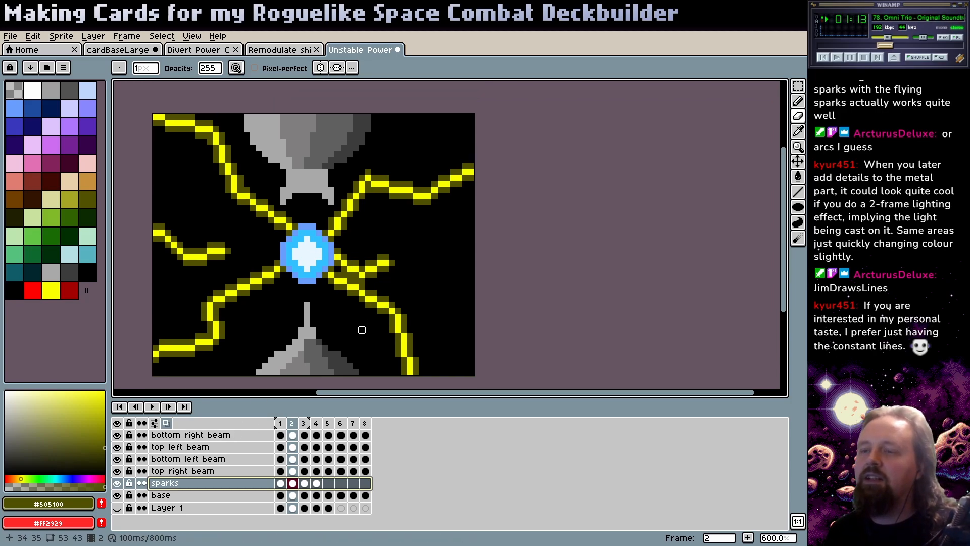
pyautogui.moveTo(387, 280); pyautogui.dragTo(391, 279)
pyautogui.press('m')
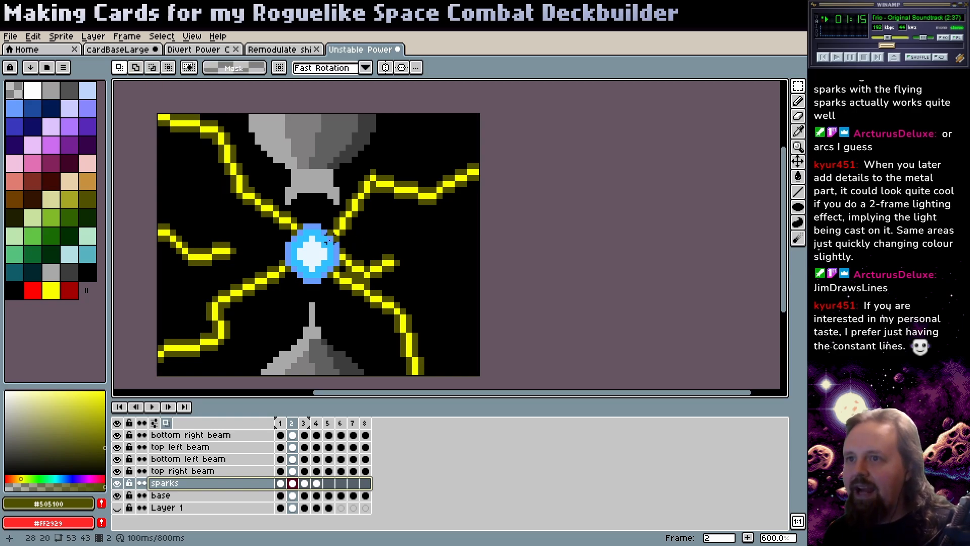
pyautogui.moveTo(328, 235); pyautogui.dragTo(412, 271)
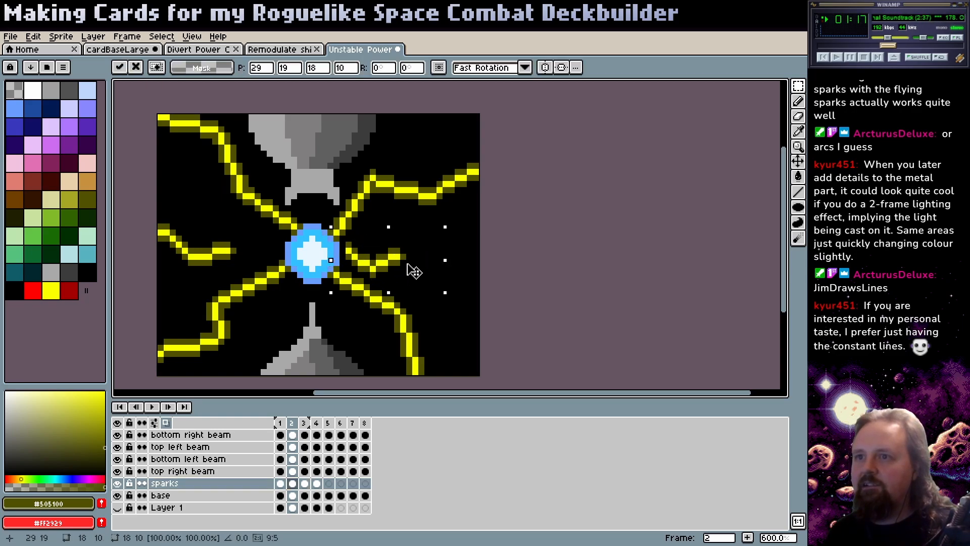
pyautogui.press('Return')
# - Step through the remaining frames and play the animation to check the sparks and all four beams
pyautogui.press('Right')
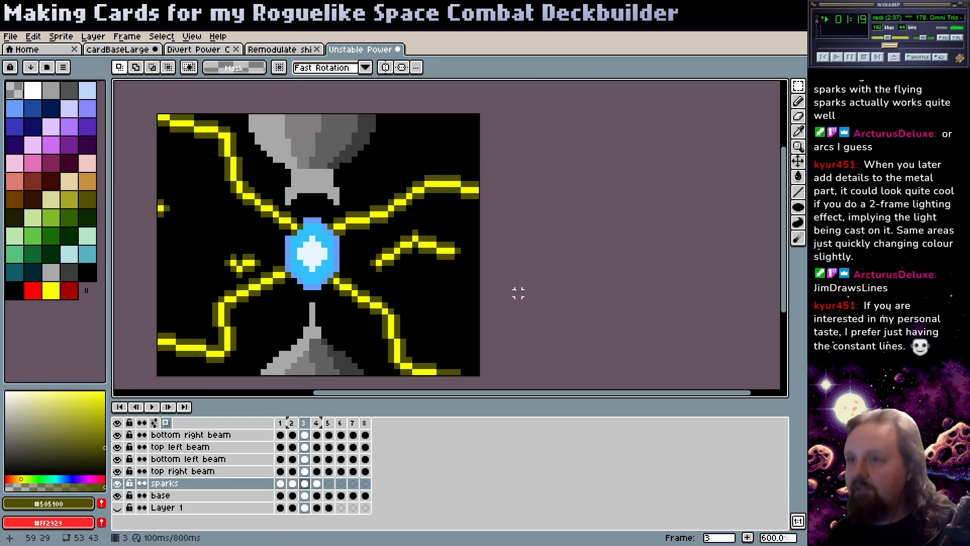
pyautogui.press('Right')
pyautogui.press('Right')
pyautogui.press('Right')
pyautogui.press('Right')
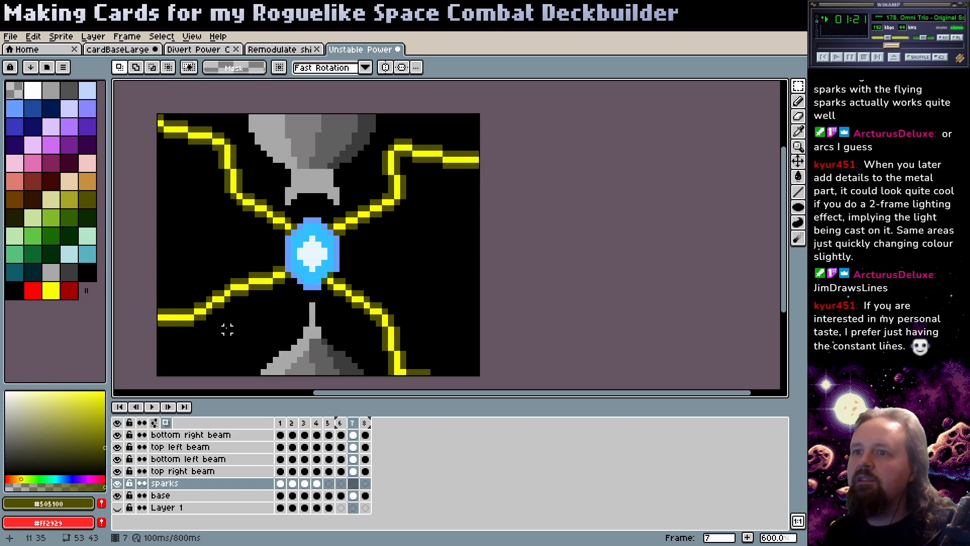
pyautogui.click(151, 408)
# - Zoom the large card base out to 100%, then flatten the visible layers of the Unstable Power art and copy frame 6
pyautogui.click(124, 49)
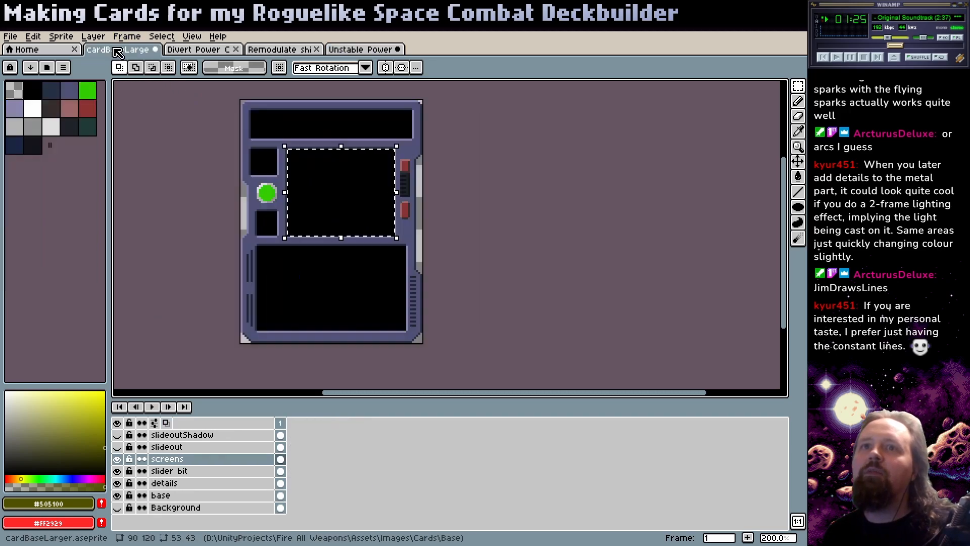
pyautogui.press('z')
pyautogui.scroll(-1, 373, 212)
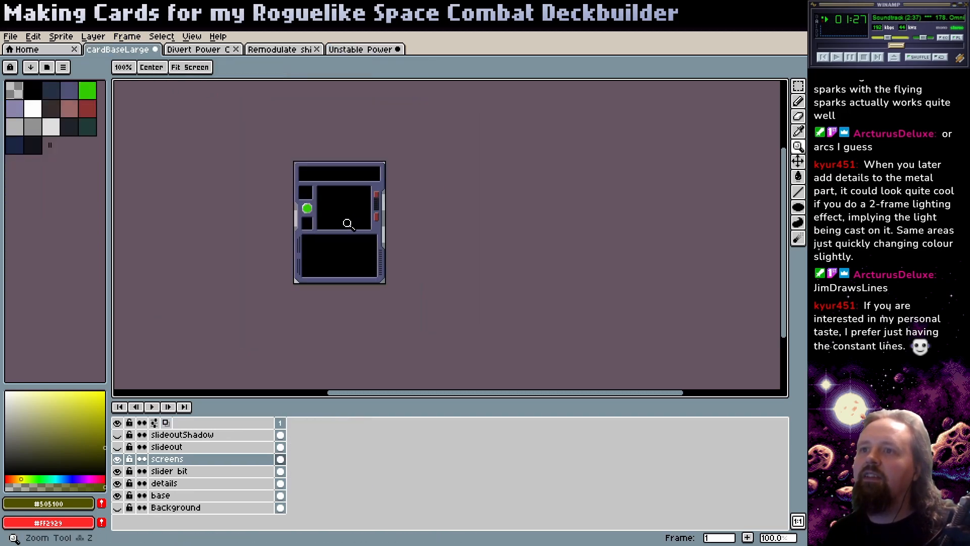
pyautogui.click(361, 49)
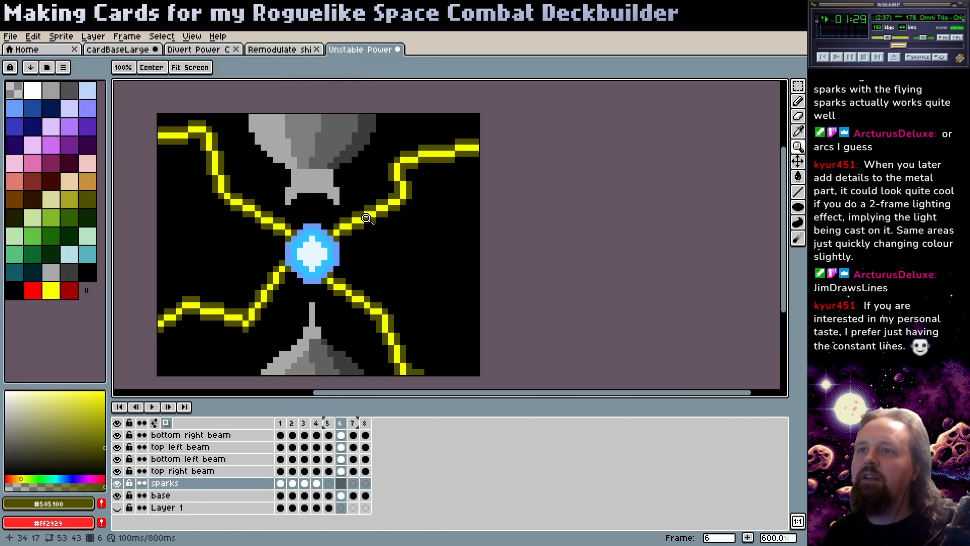
pyautogui.scroll(-2, 367, 218)
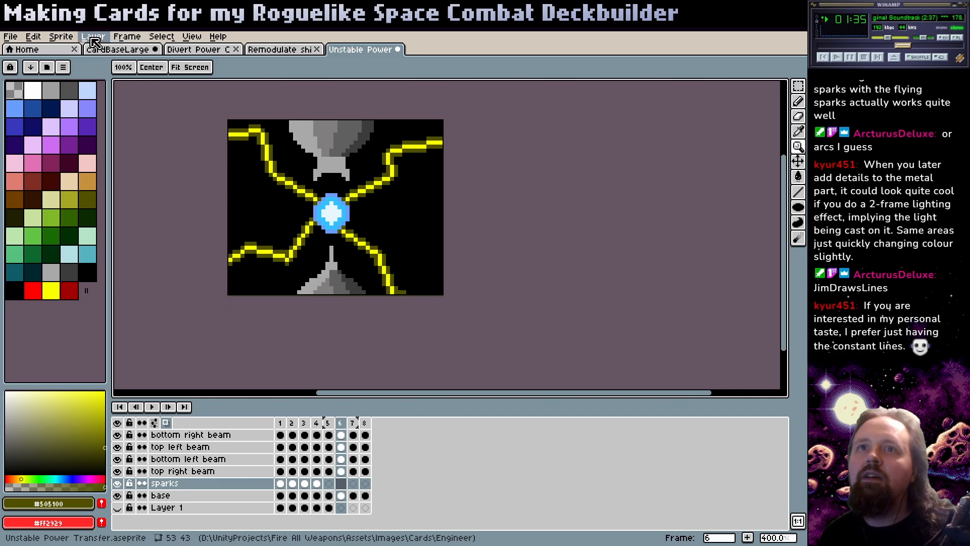
pyautogui.hotkey('ctrl', 'shift', 'Tab')
pyautogui.hotkey('ctrl', 'shift', 'Tab')
pyautogui.hotkey('ctrl', 'shift', 'Tab')
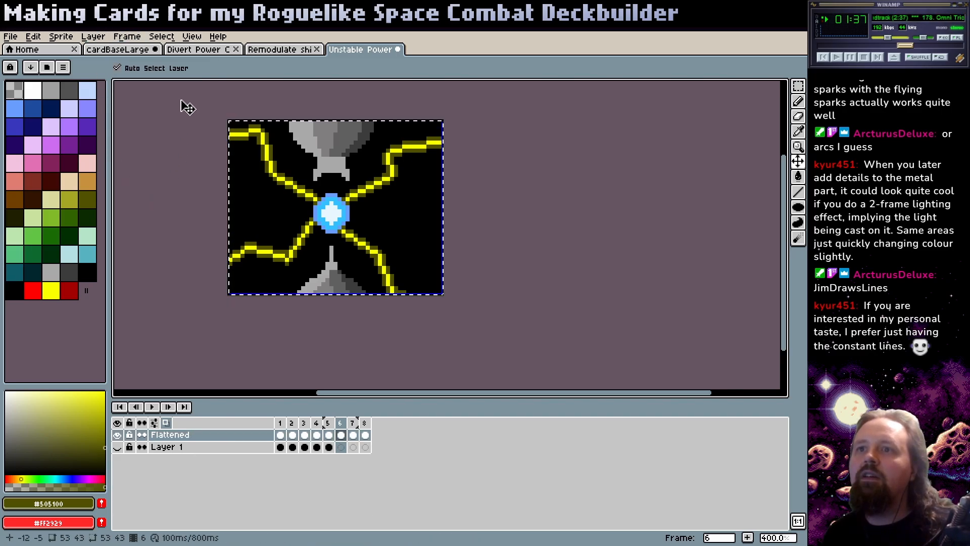
# - Paste the copied art onto a new layer above slideoutShadow in the large card base and fit it into the picture window
pyautogui.click(217, 435)
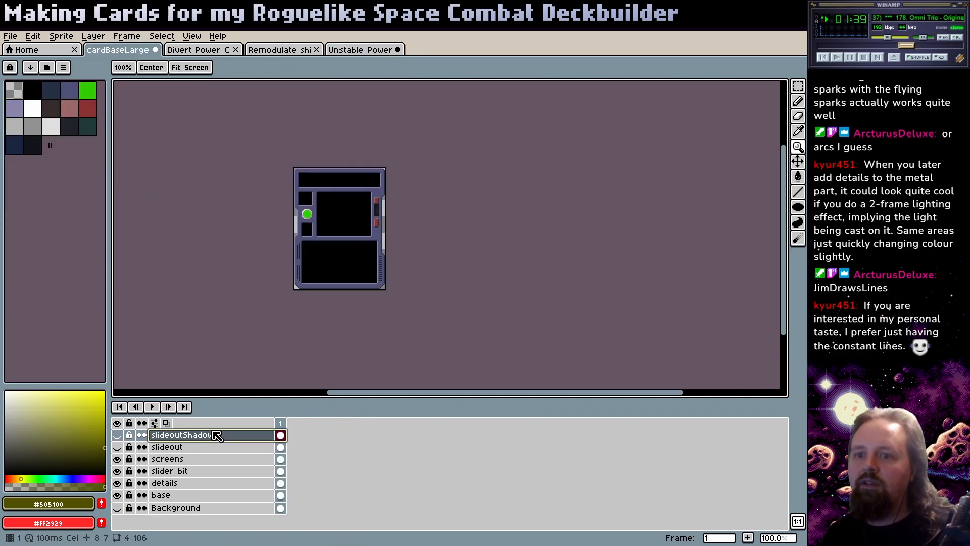
pyautogui.hotkey('ctrl', 'v')
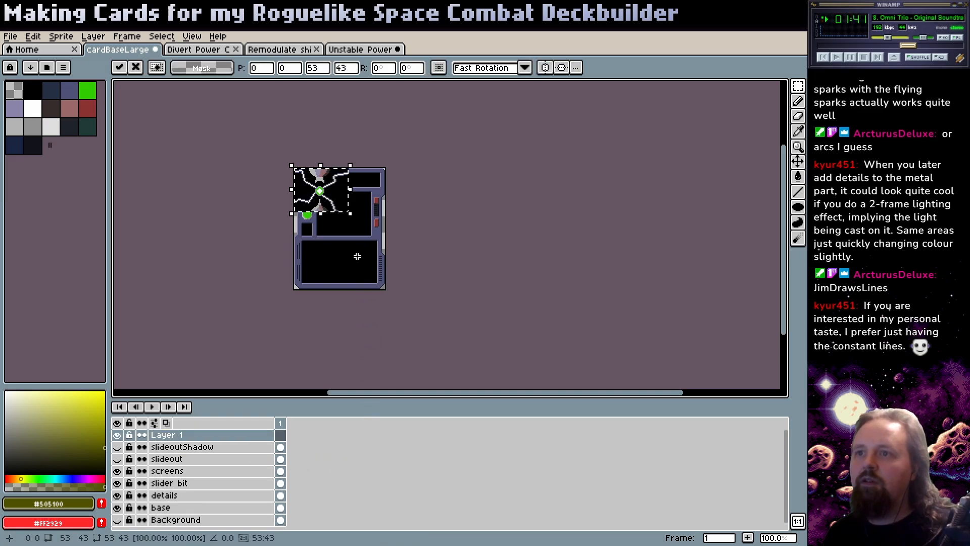
pyautogui.moveTo(342, 205); pyautogui.dragTo(366, 227)
pyautogui.hotkey('ctrl', 'd')
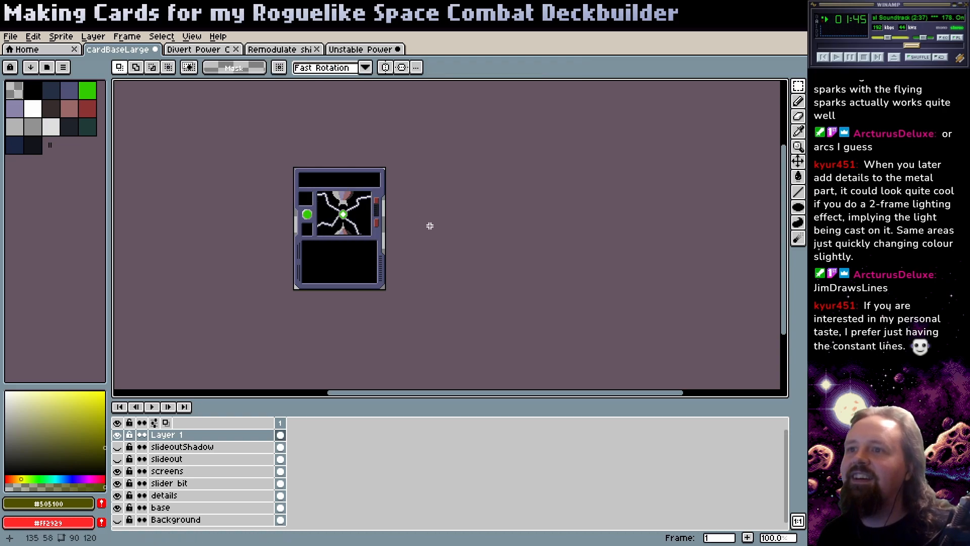
# - Clear the pasted art from the new layer of the large card base
pyautogui.moveTo(286, 173); pyautogui.dragTo(434, 258)
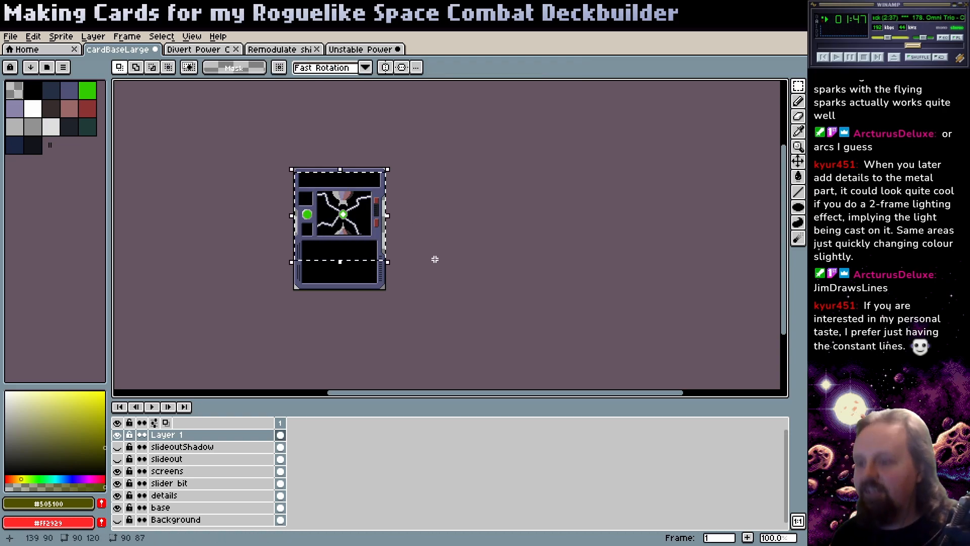
pyautogui.hotkey('ctrl', 'd')
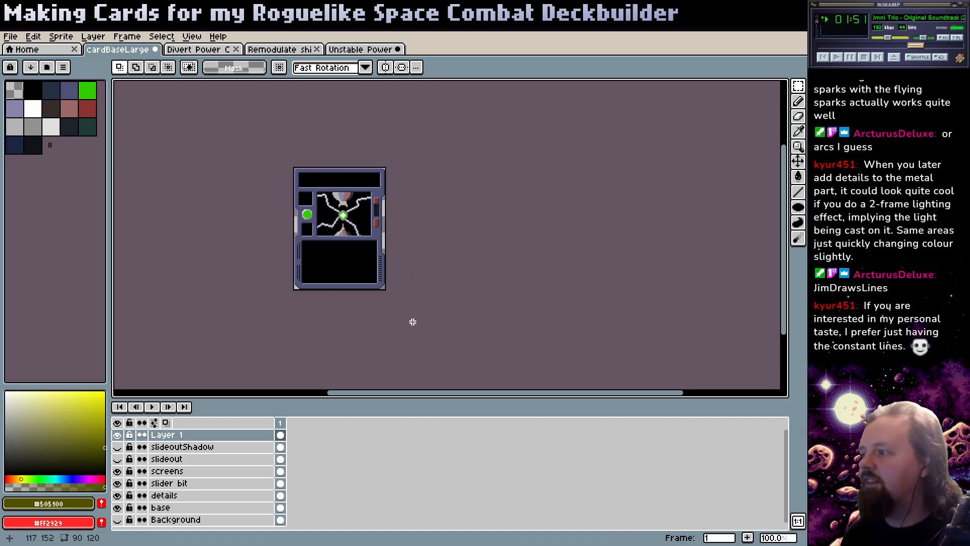
pyautogui.hotkey('ctrl', 'shift', 'd')
pyautogui.press('Delete')
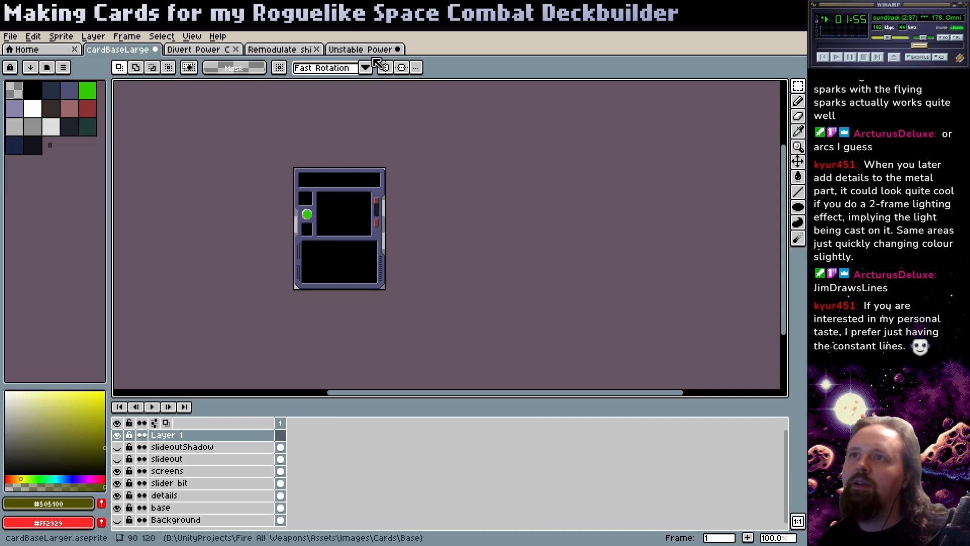
# - Return to the Unstable Power art and play the flattened animation at 100% zoom to judge it at actual size
pyautogui.click(360, 49)
pyautogui.scroll(-2, 447, 277)
pyautogui.press('z')
pyautogui.scroll(-1, 429, 272)
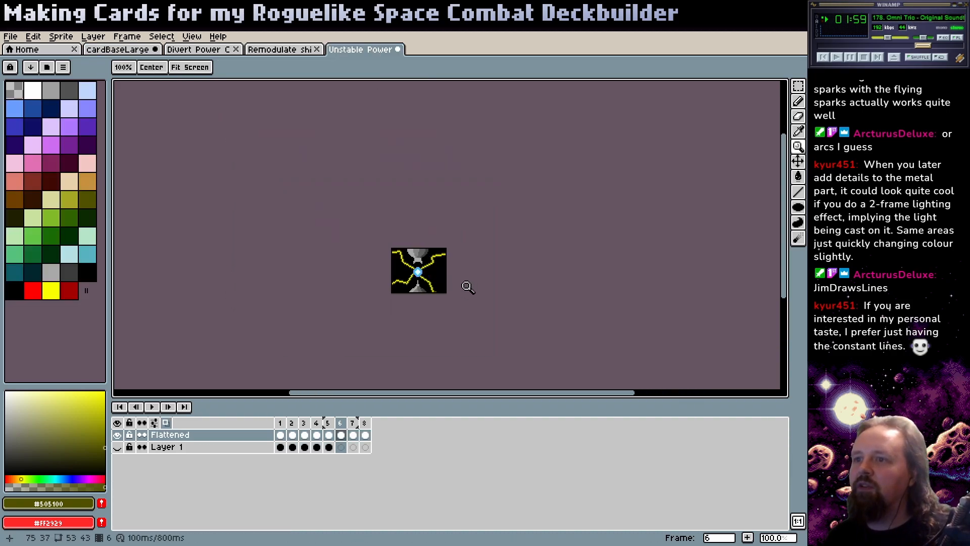
pyautogui.click(152, 409)
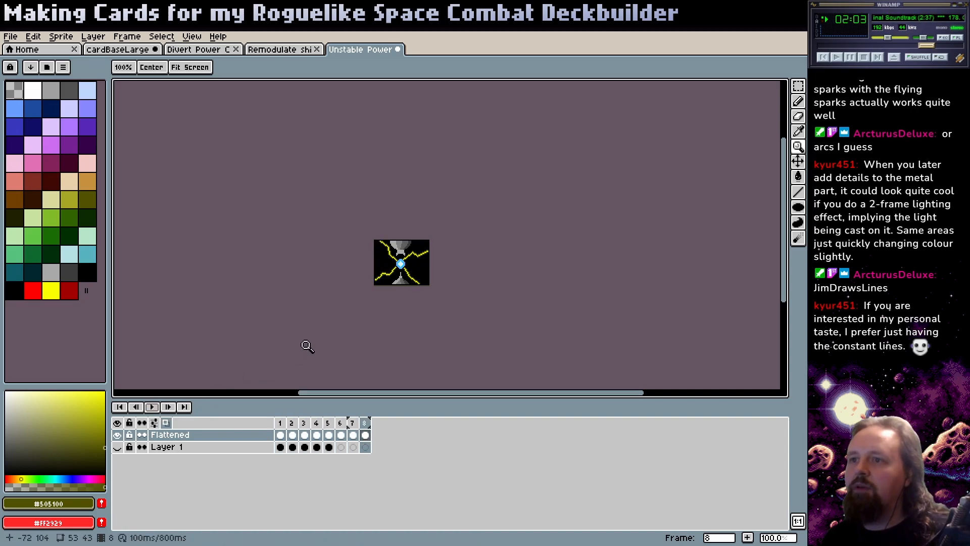
pyautogui.scroll(3, 426, 254)
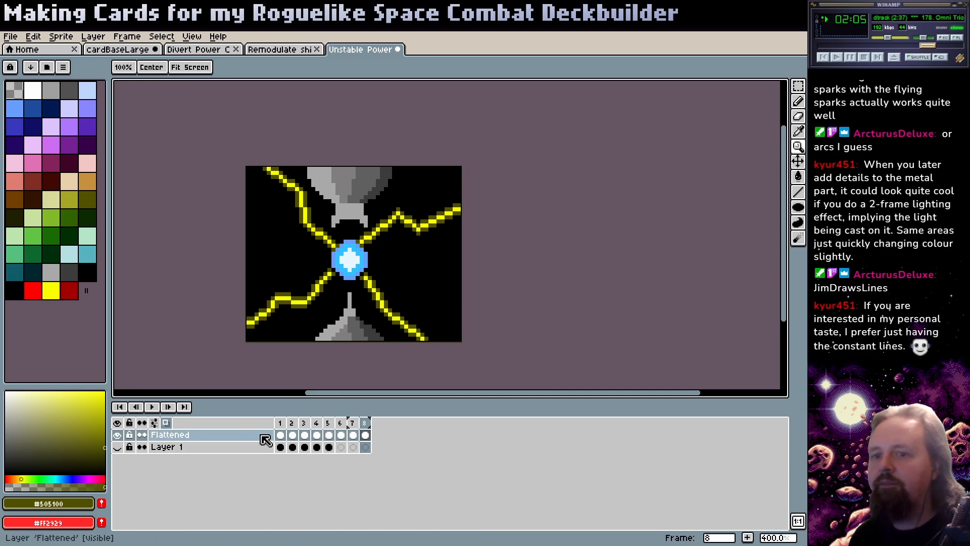
# - Undo the flattening of the Unstable Power layers and save the file
pyautogui.press('Left')
pyautogui.press('Left')
pyautogui.hotkey('ctrl', 'z')
pyautogui.hotkey('ctrl', 's')
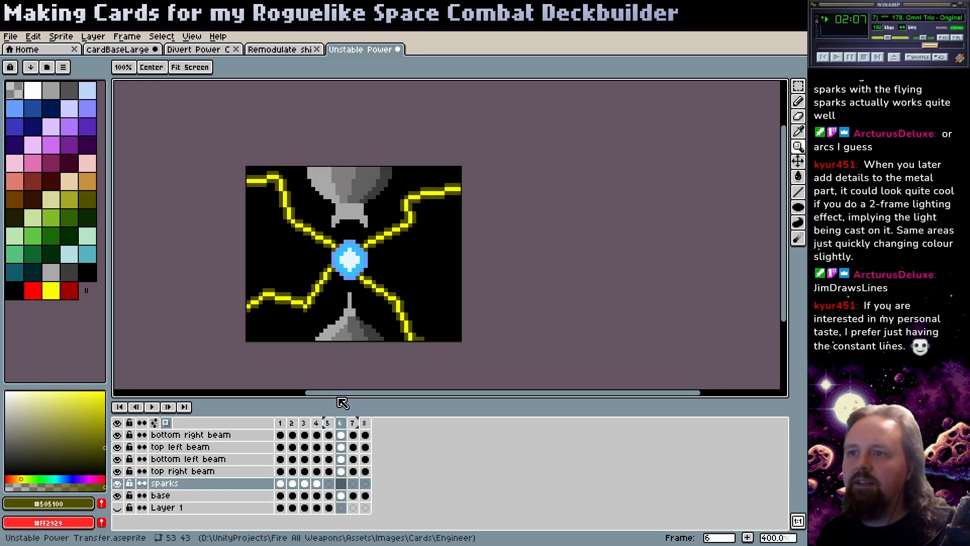
# - Play the layered animation again, stop it, and replace the palette with one built from the sprite's own colors
pyautogui.click(153, 407)
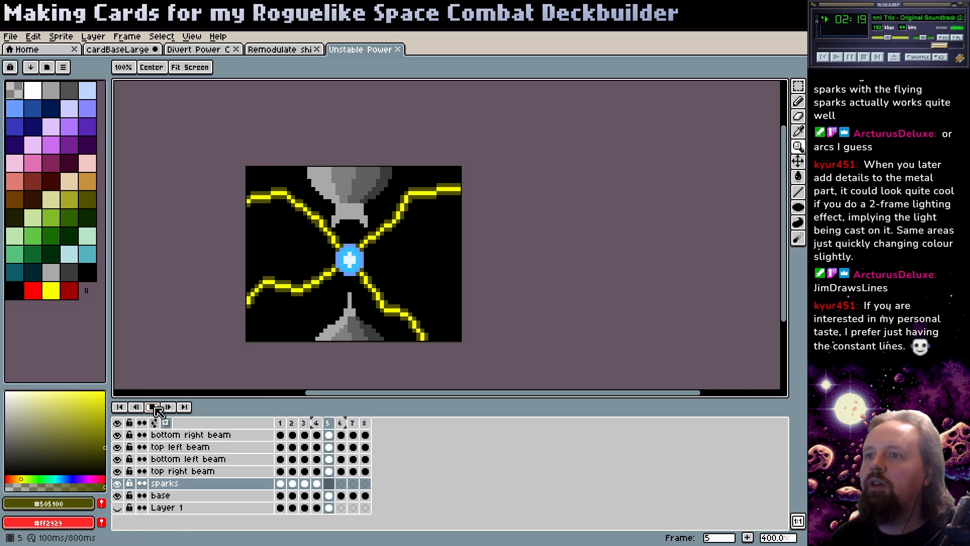
pyautogui.click(155, 407)
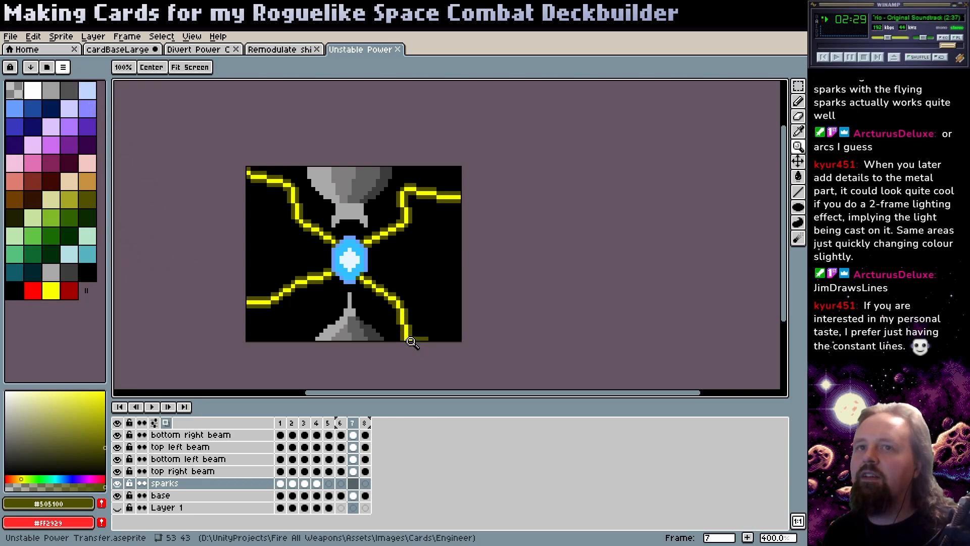
pyautogui.hotkey('ctrl', 'z')
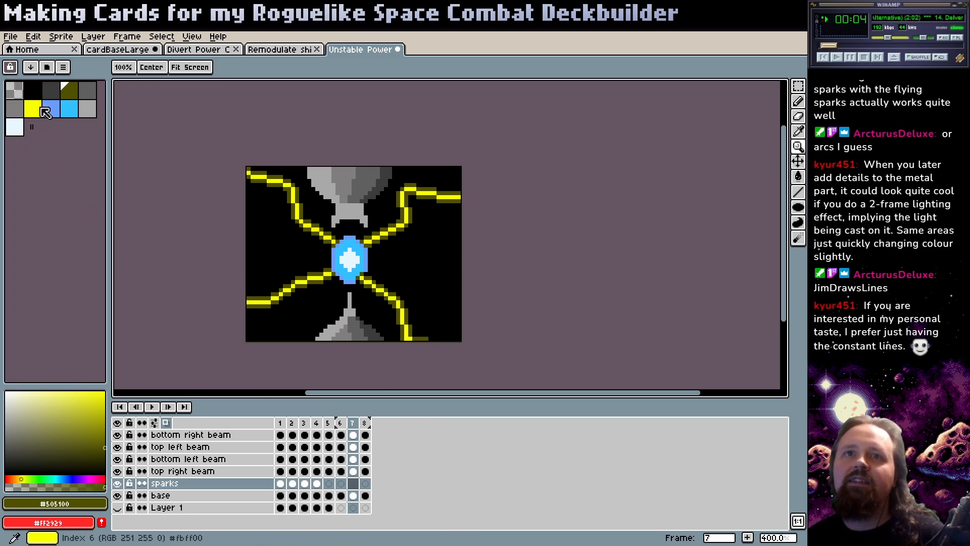
# - Try a black outline color for the beams and play the animation to judge it
pyautogui.click(72, 437)
pyautogui.moveTo(76, 433); pyautogui.dragTo(101, 499)
pyautogui.click(153, 408)
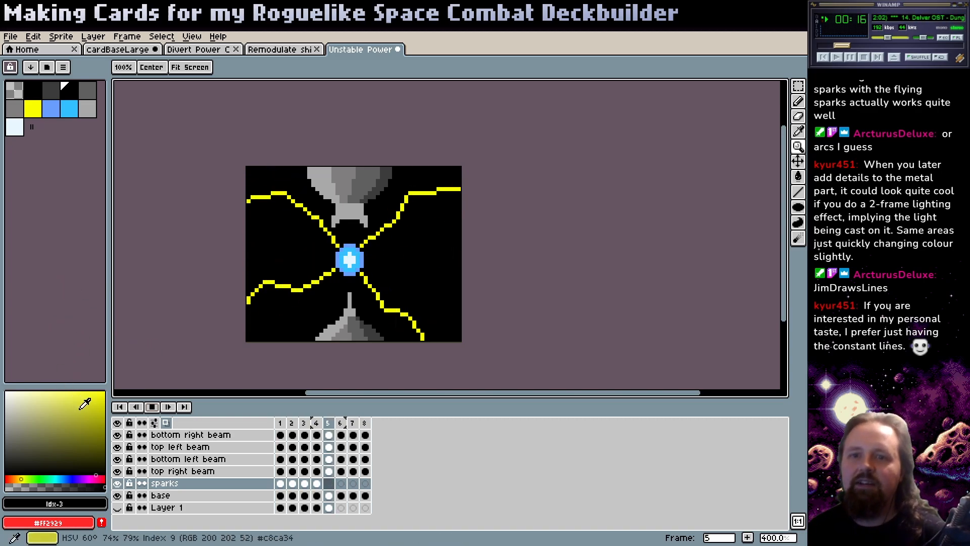
pyautogui.press('Return')
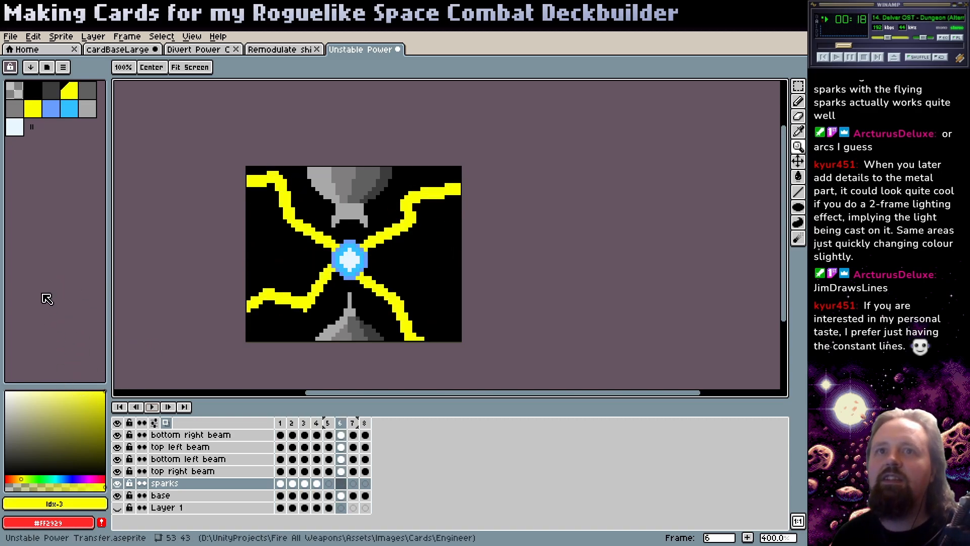
# - Try a white center line in the beams against bright yellow edges and preview the animation
pyautogui.click(31, 113)
pyautogui.moveTo(80, 433); pyautogui.dragTo(24, 361)
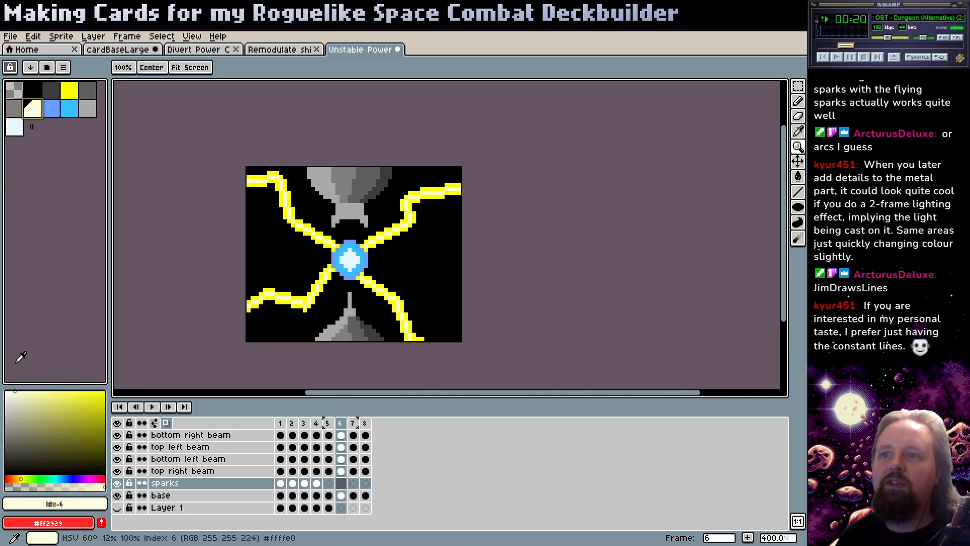
pyautogui.click(151, 407)
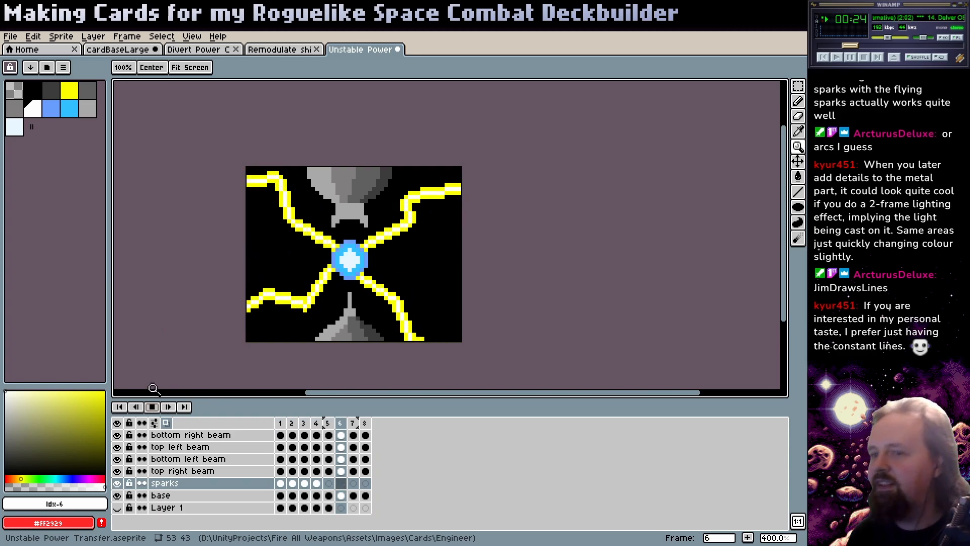
pyautogui.click(151, 407)
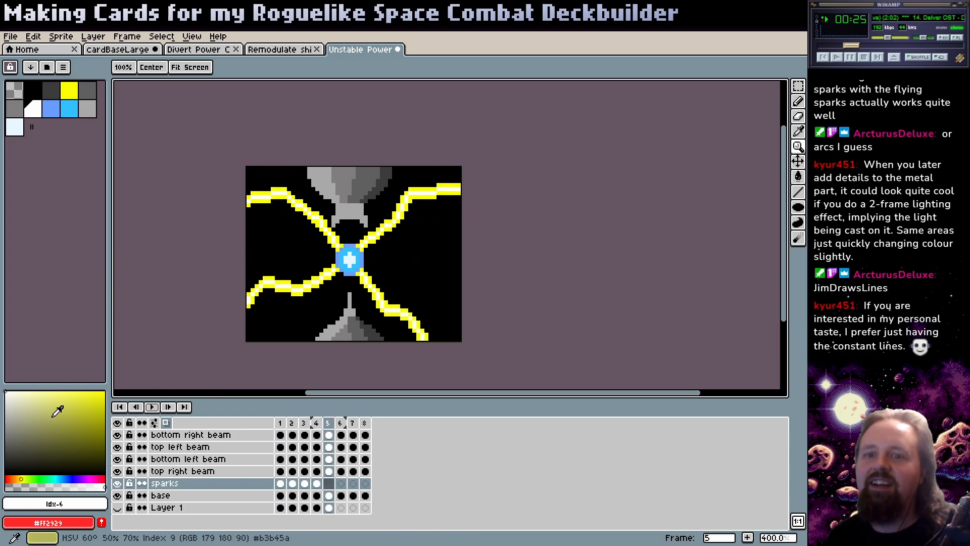
# - Recolor the beams with a cyan center line and #1a00ff blue edges, and preview the animation
pyautogui.click(58, 478)
pyautogui.moveTo(71, 429); pyautogui.dragTo(129, 353)
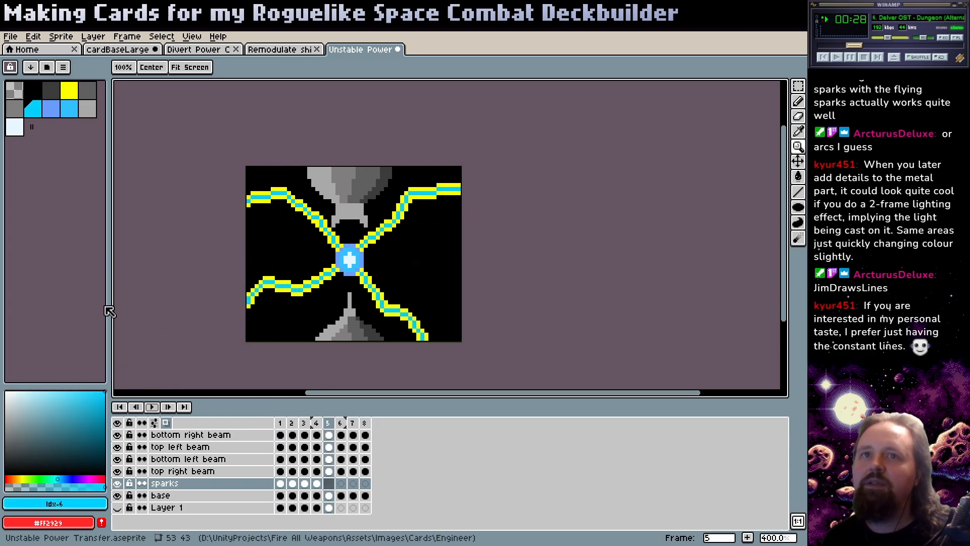
pyautogui.click(15, 127)
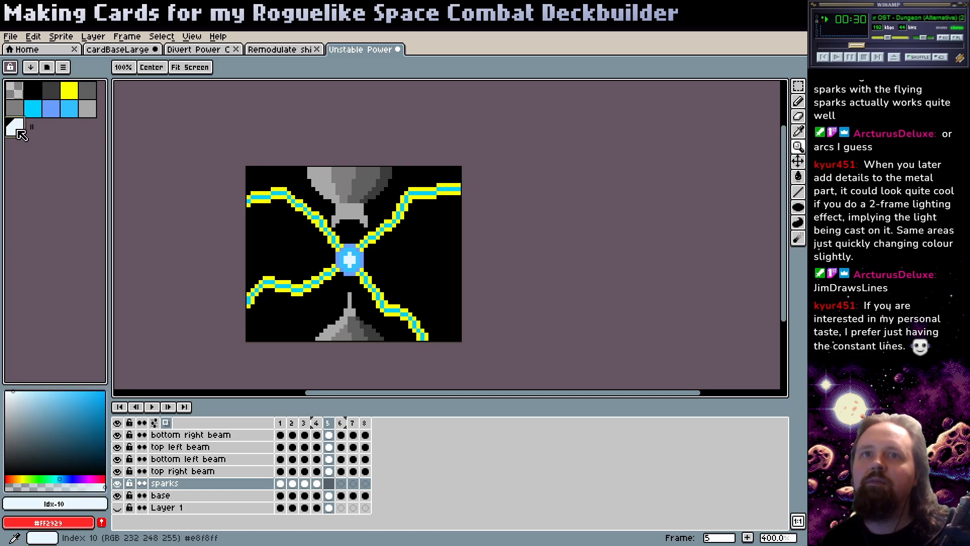
pyautogui.click(76, 94)
pyautogui.click(74, 479)
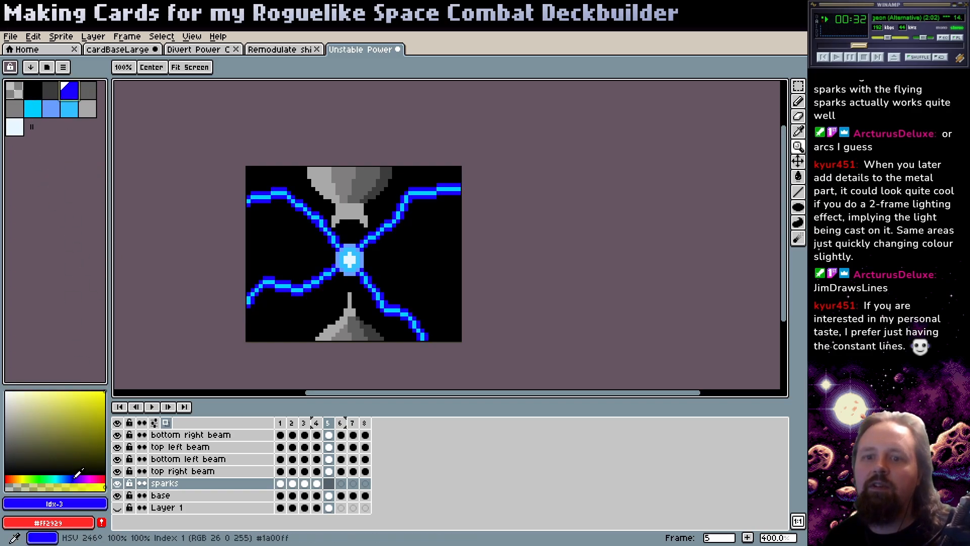
pyautogui.moveTo(82, 428); pyautogui.dragTo(109, 378)
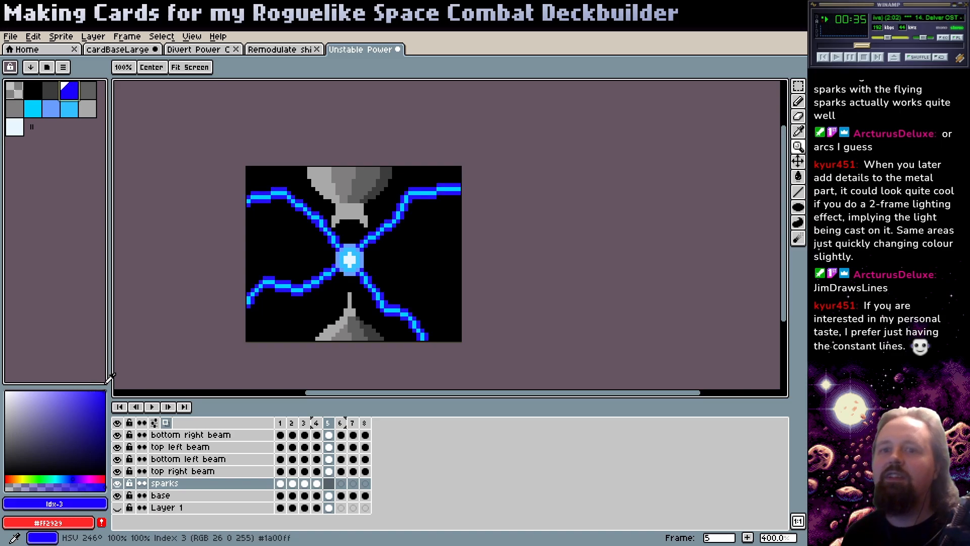
pyautogui.click(152, 407)
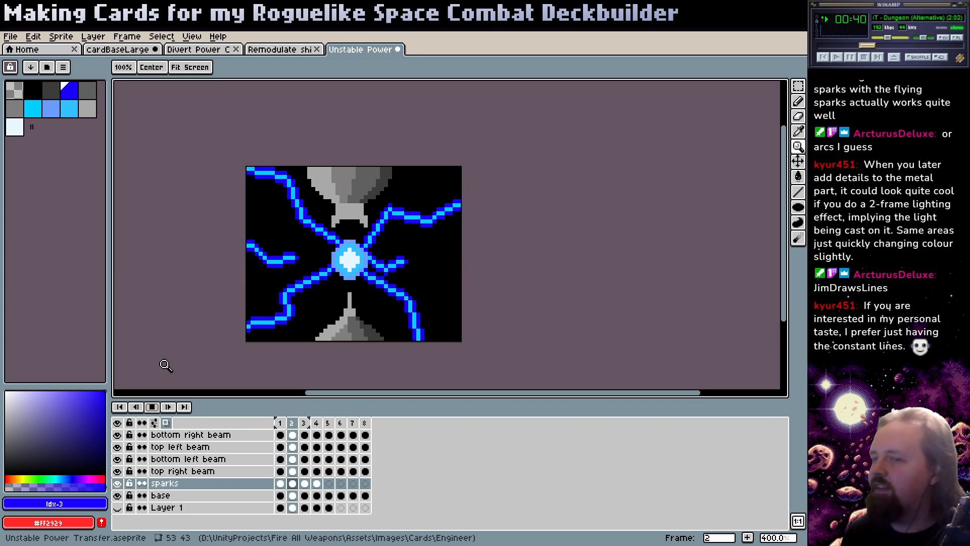
pyautogui.press('Return')
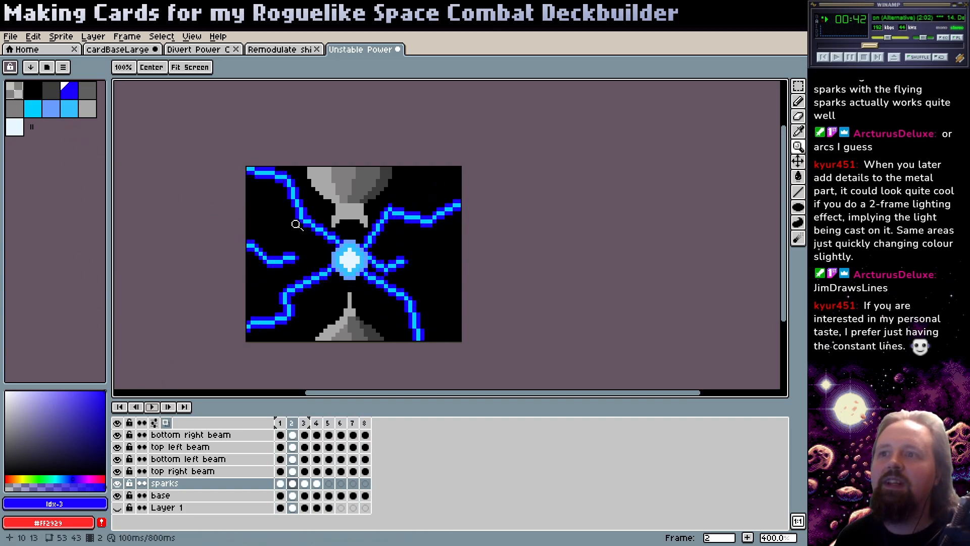
# - Try more saturated blues for the central orb's inner glow and outer ring, and preview the animation
pyautogui.press('b')
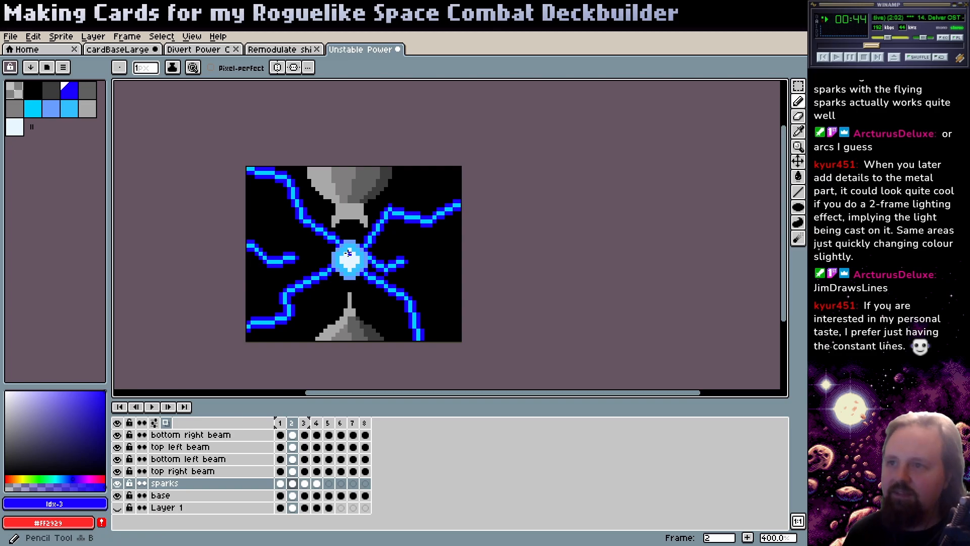
pyautogui.keyDown('alt'); pyautogui.click(344, 246); pyautogui.keyUp('alt')
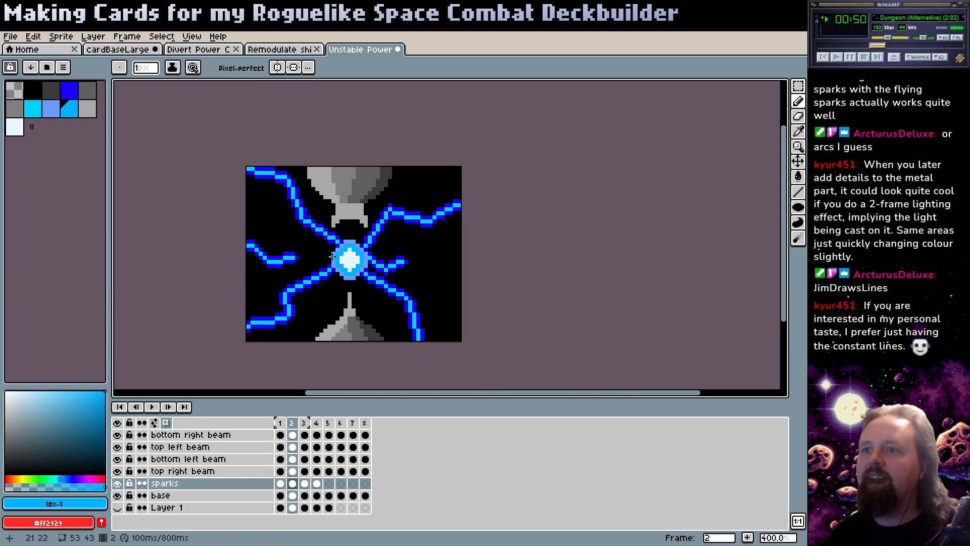
pyautogui.press('[')
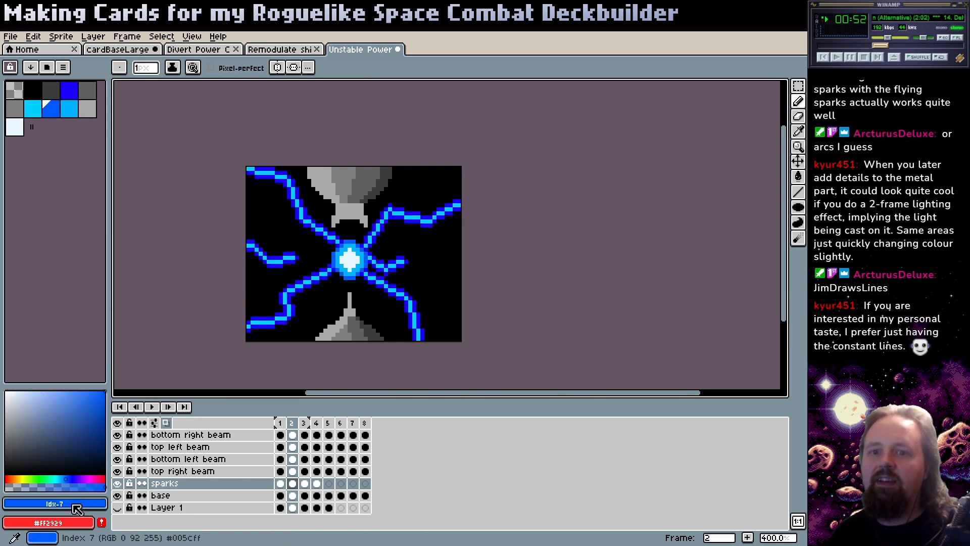
pyautogui.click(72, 479)
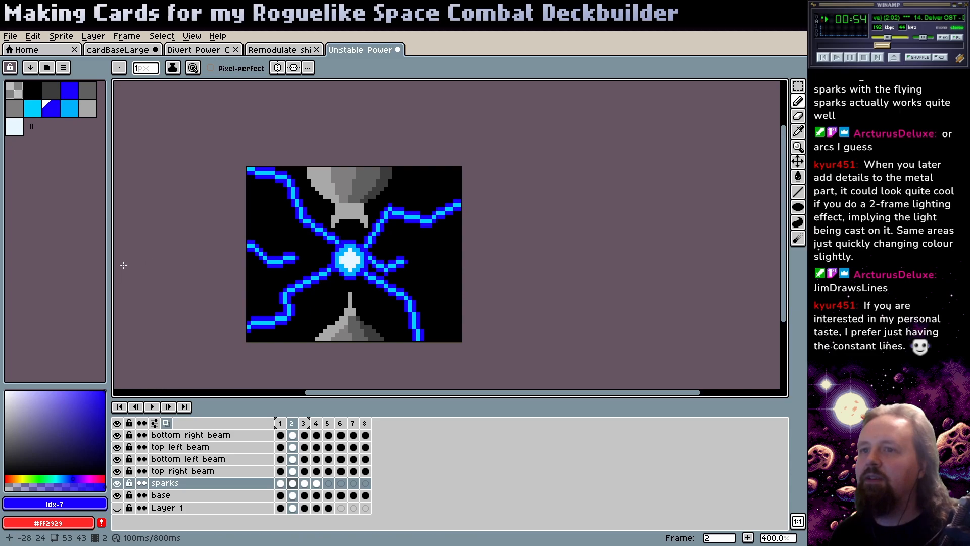
pyautogui.click(151, 407)
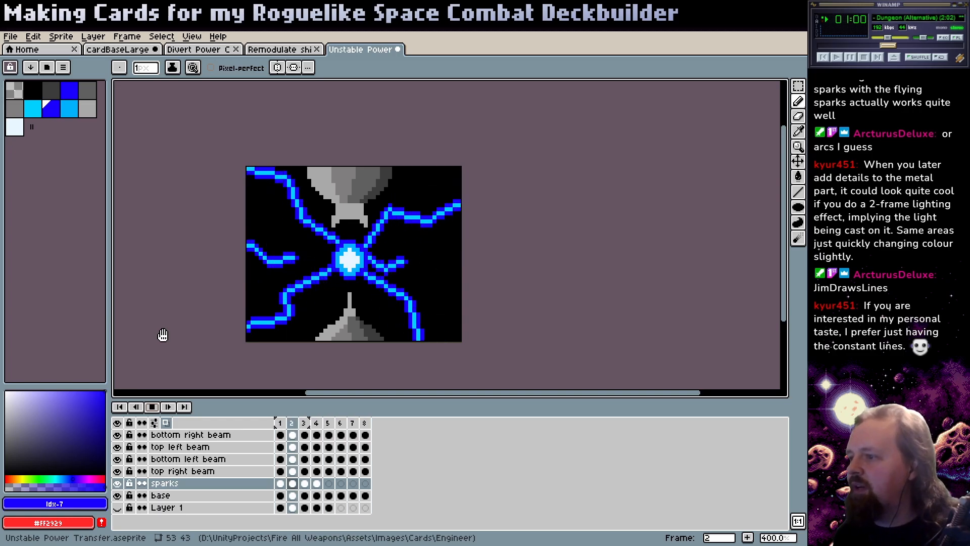
pyautogui.press('Return')
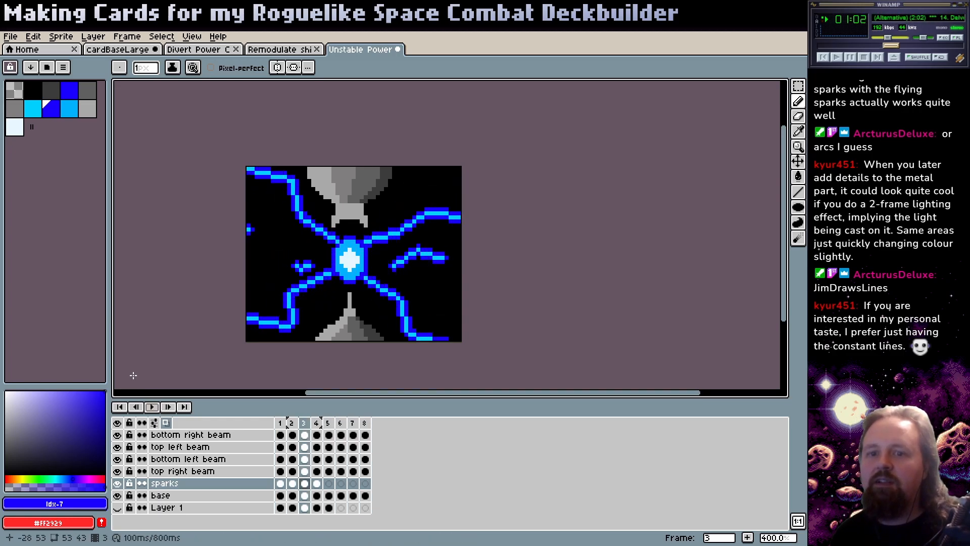
# - Recolor the orb's inner glow bright yellow and its outer ring dark yellow, and play the animation
pyautogui.click(25, 479)
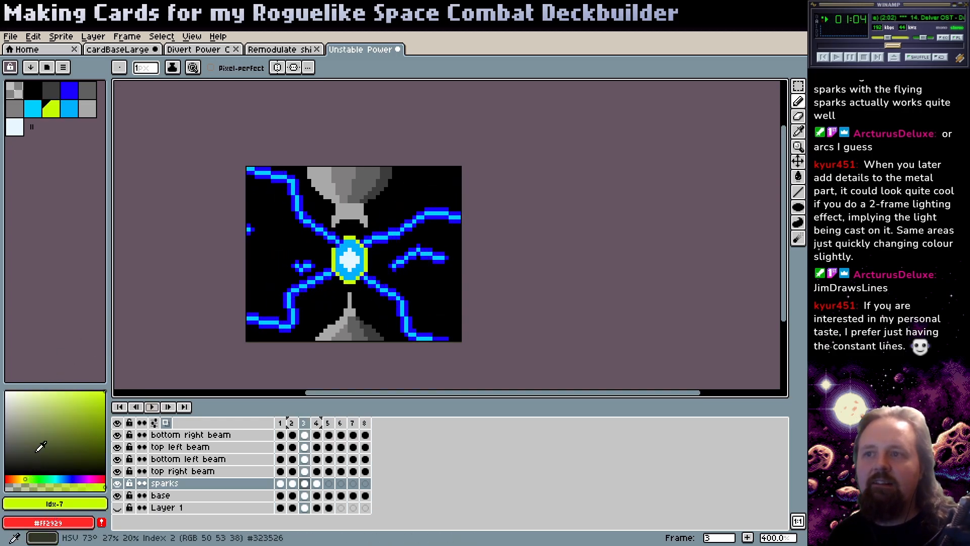
pyautogui.click(71, 91)
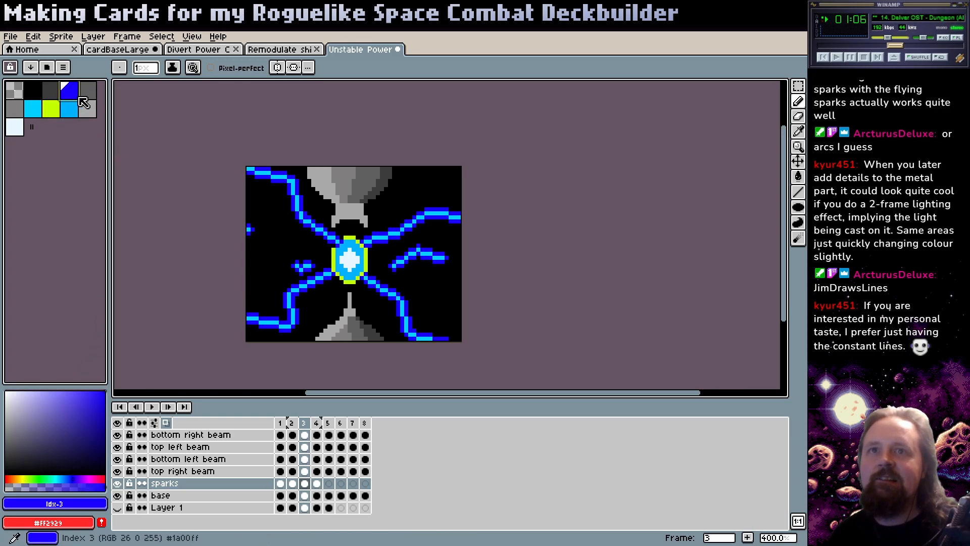
pyautogui.keyDown('alt'); pyautogui.click(342, 270); pyautogui.keyUp('alt')
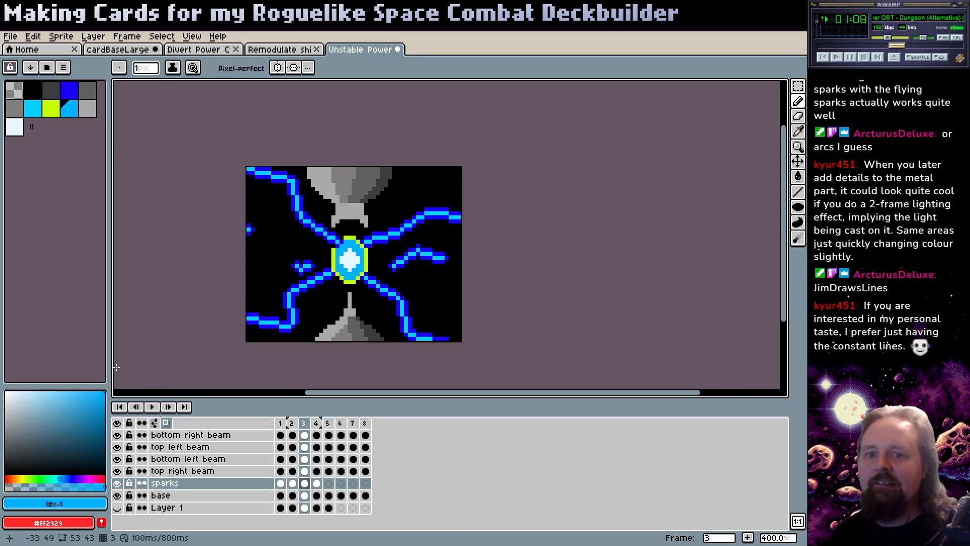
pyautogui.click(13, 479)
pyautogui.moveTo(13, 480); pyautogui.dragTo(26, 477)
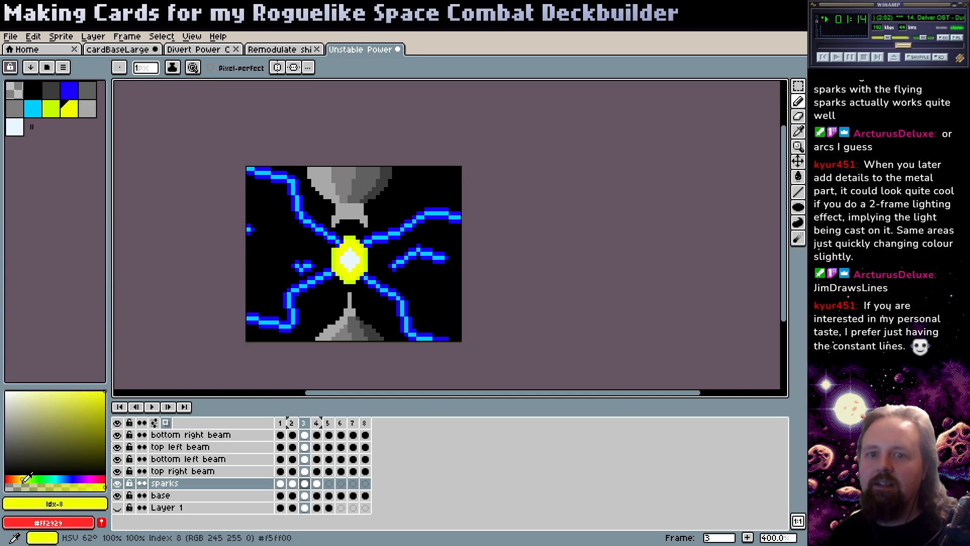
pyautogui.press('[')
pyautogui.click(24, 477)
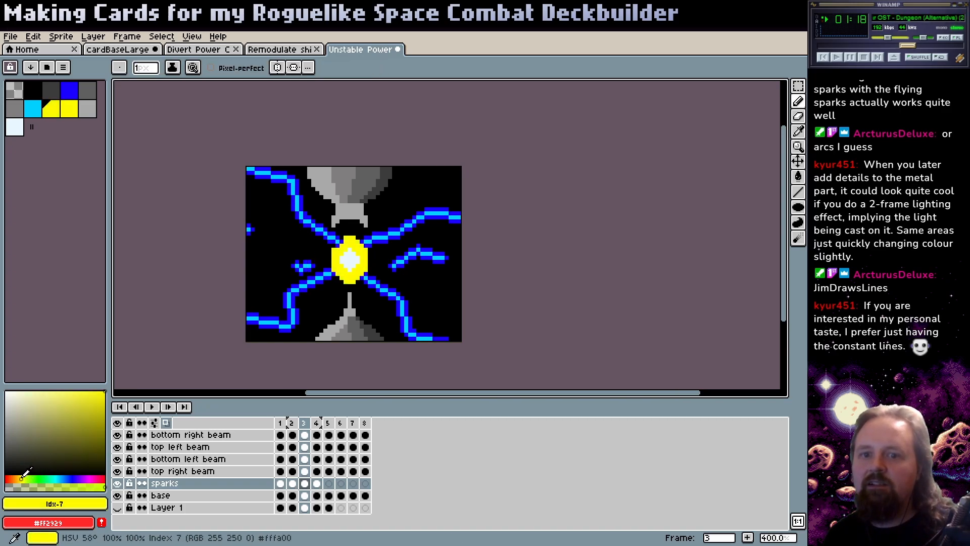
pyautogui.moveTo(99, 414); pyautogui.dragTo(105, 432)
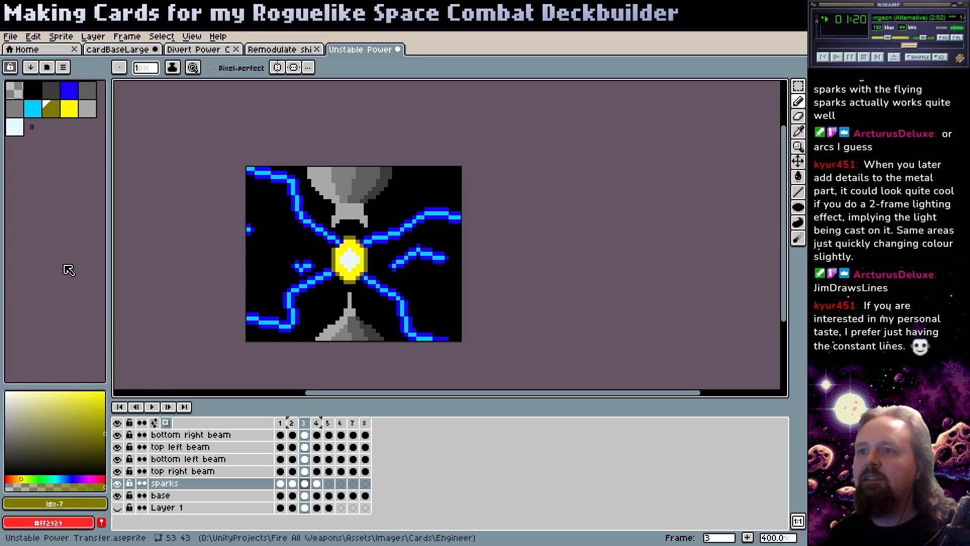
pyautogui.click(155, 407)
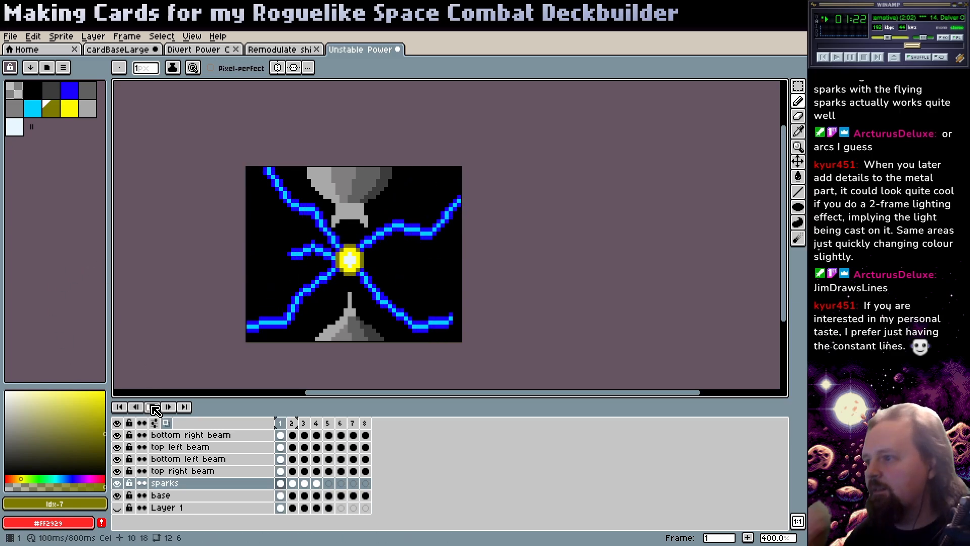
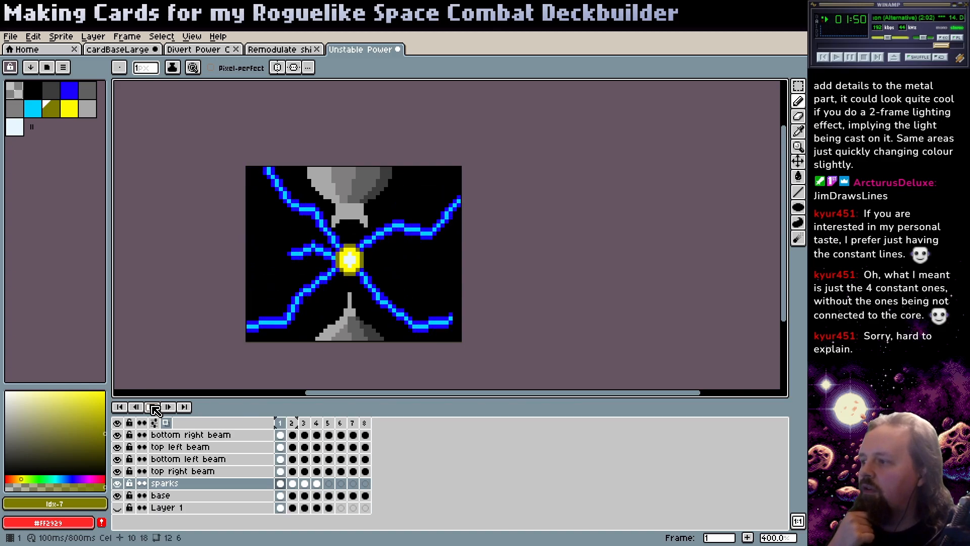
# - Hide the sparks layer and play the animation to judge it with only the four beams
pyautogui.click(117, 483)
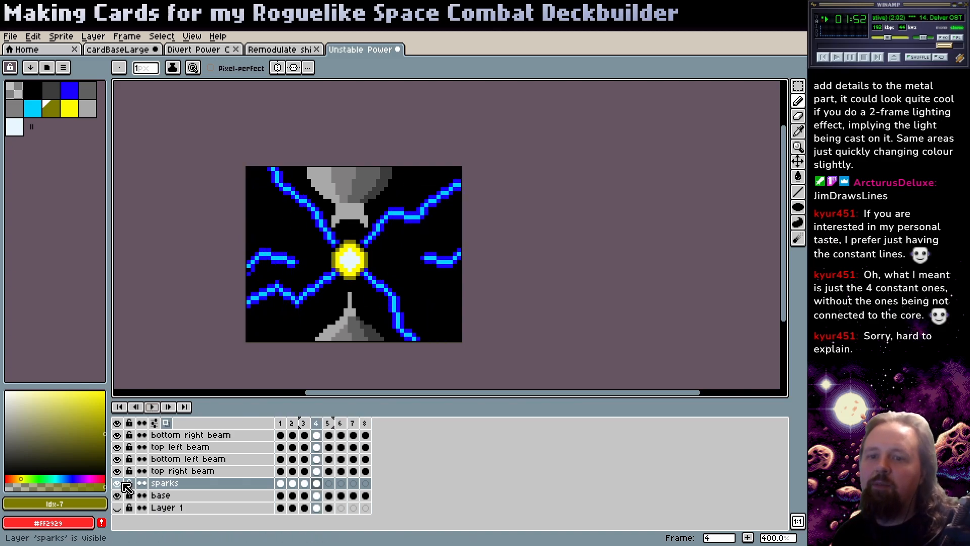
pyautogui.click(152, 407)
pyautogui.click(152, 407)
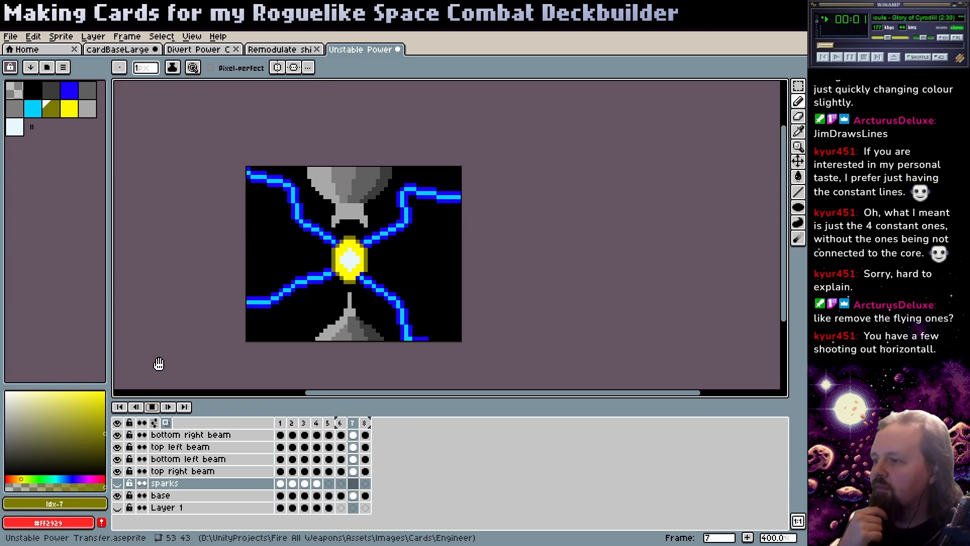
pyautogui.click(117, 484)
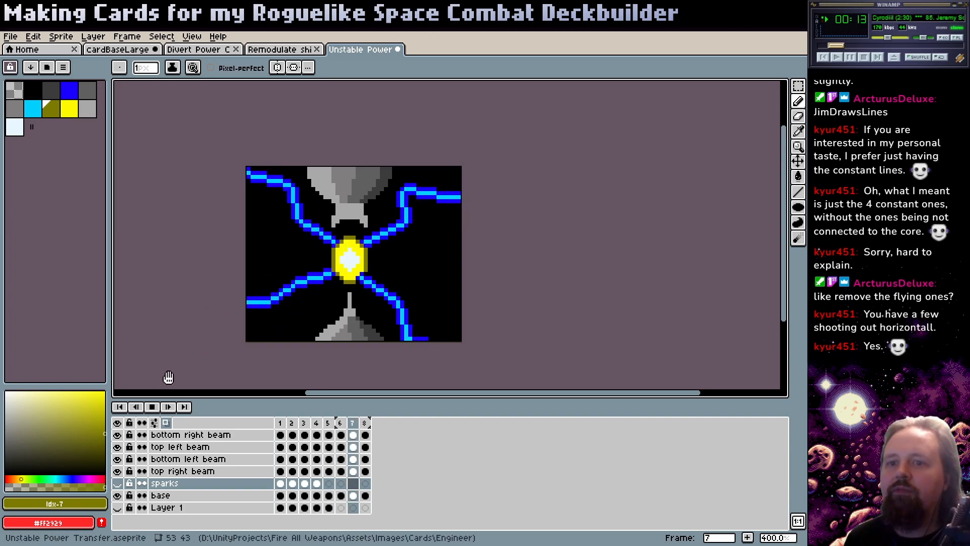
pyautogui.click(152, 408)
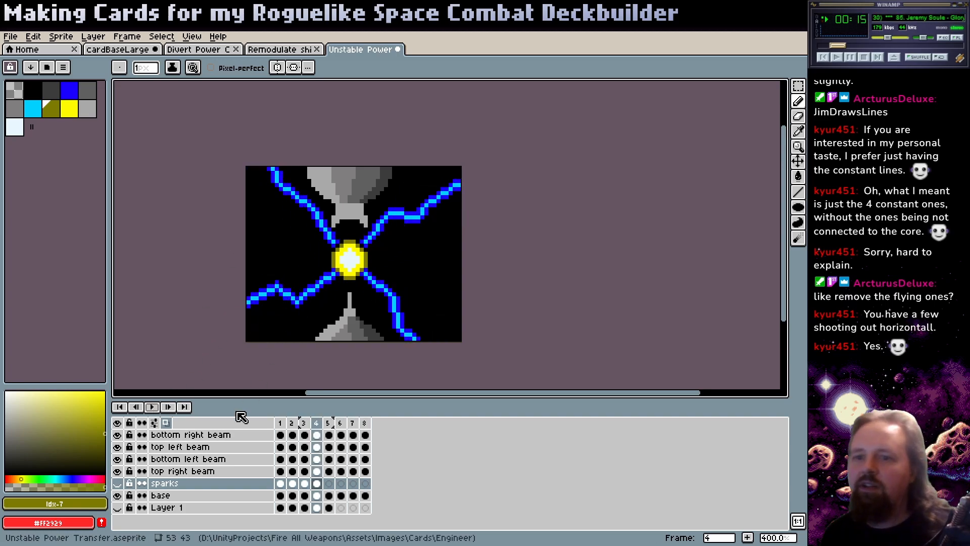
# - Add a new layer above the bottom right beam layer and pick the orb's near-white center color for drawing
pyautogui.click(228, 436)
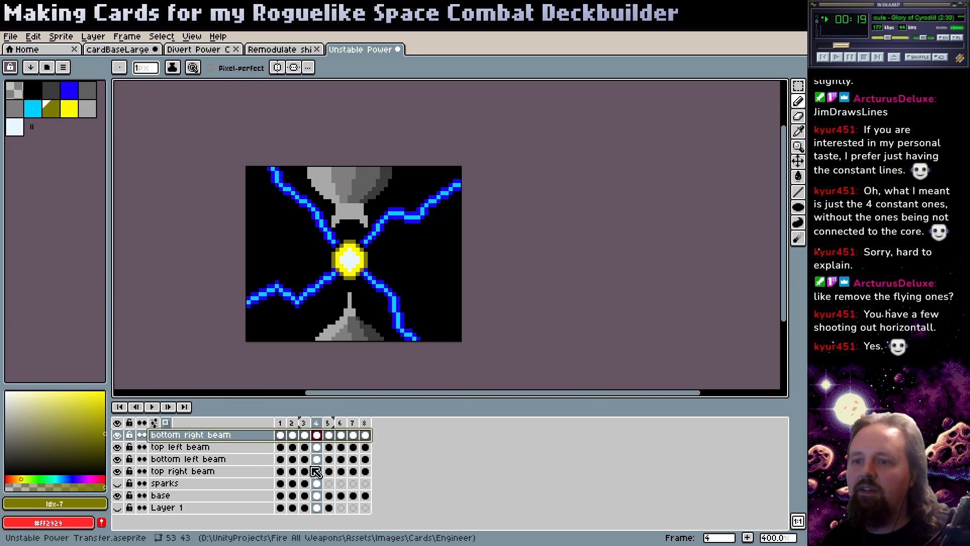
pyautogui.hotkey('shift', 'n')
pyautogui.keyDown('alt'); pyautogui.click(352, 265); pyautogui.keyUp('alt')
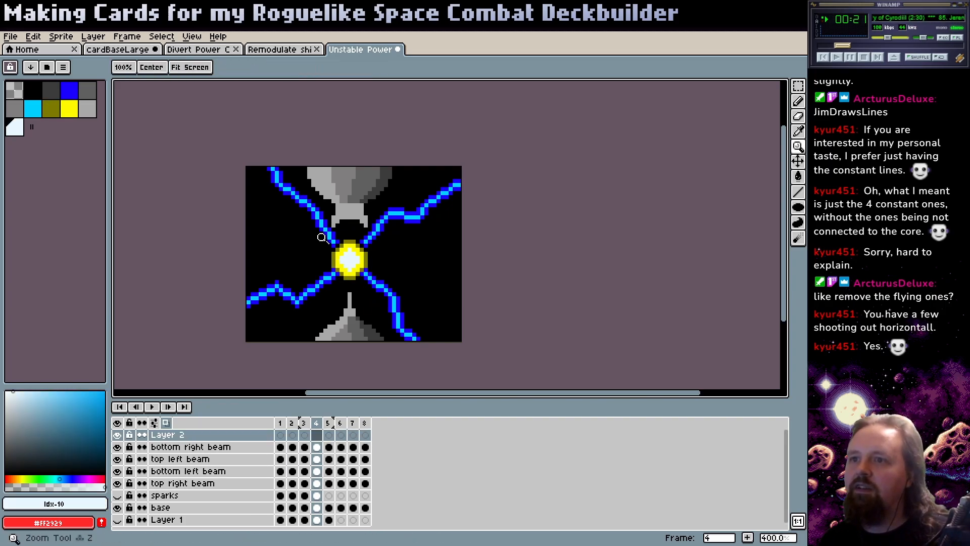
pyautogui.scroll(2, 318, 281)
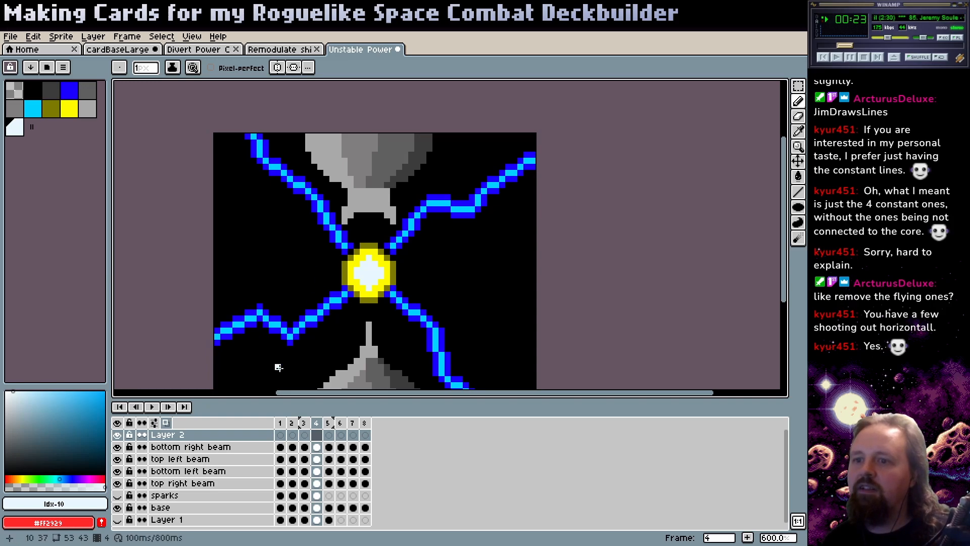
# - Place a single near-white dot in each of frames 1 to 4, at varying spots between the core and the left edge
pyautogui.click(284, 422)
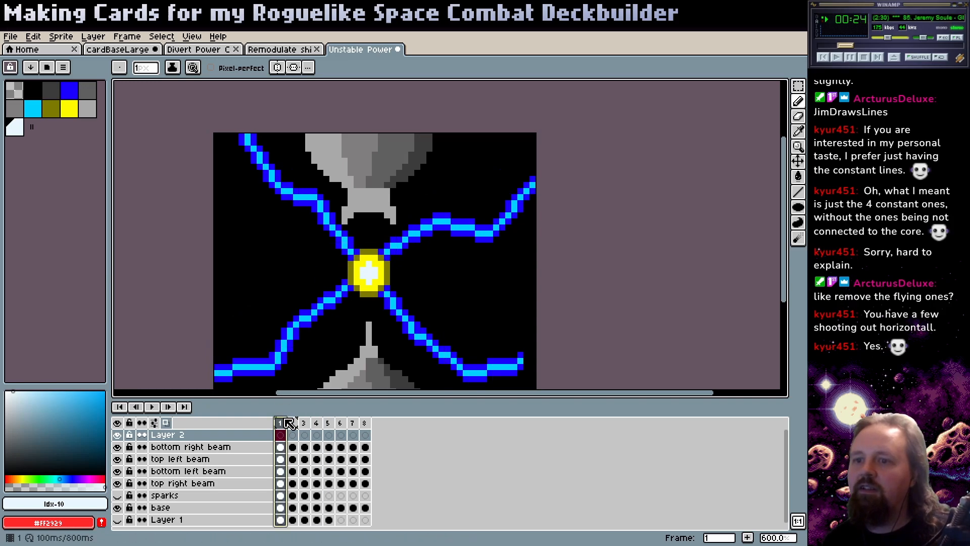
pyautogui.click(328, 253)
pyautogui.click(292, 424)
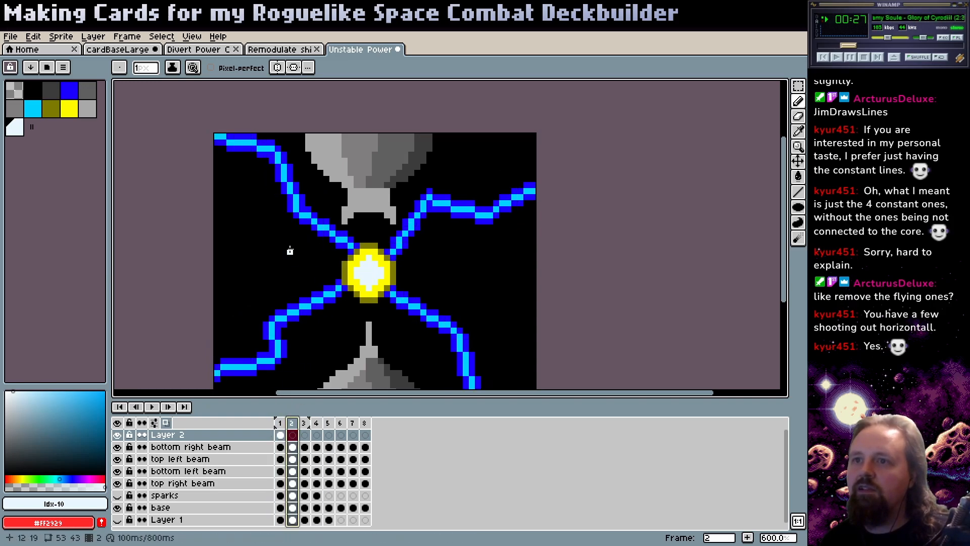
pyautogui.click(284, 239)
pyautogui.press('.')
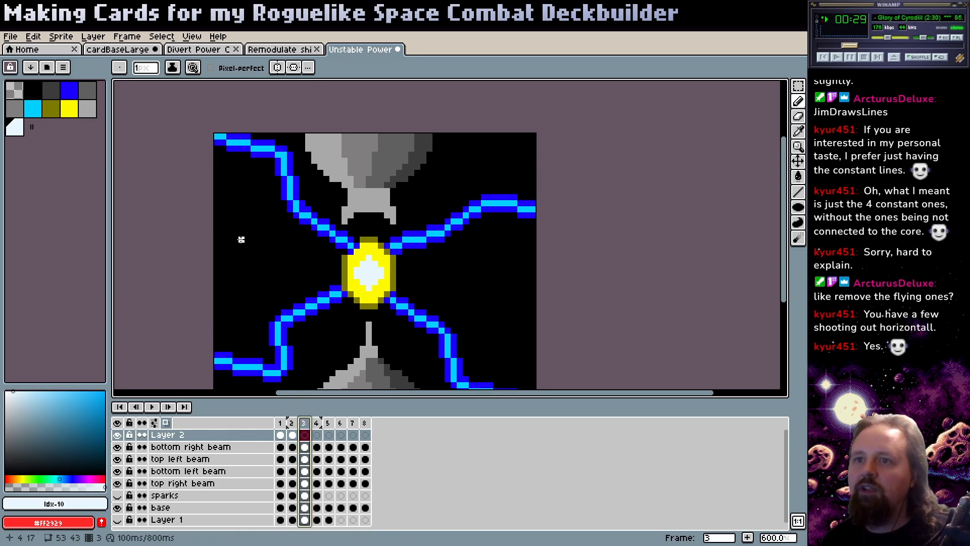
pyautogui.click(241, 253)
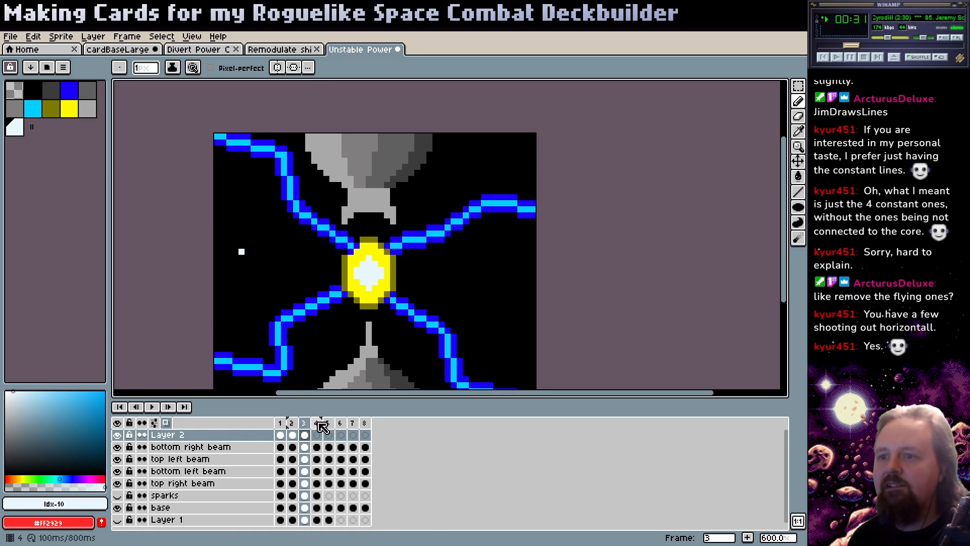
pyautogui.click(317, 424)
pyautogui.click(332, 274)
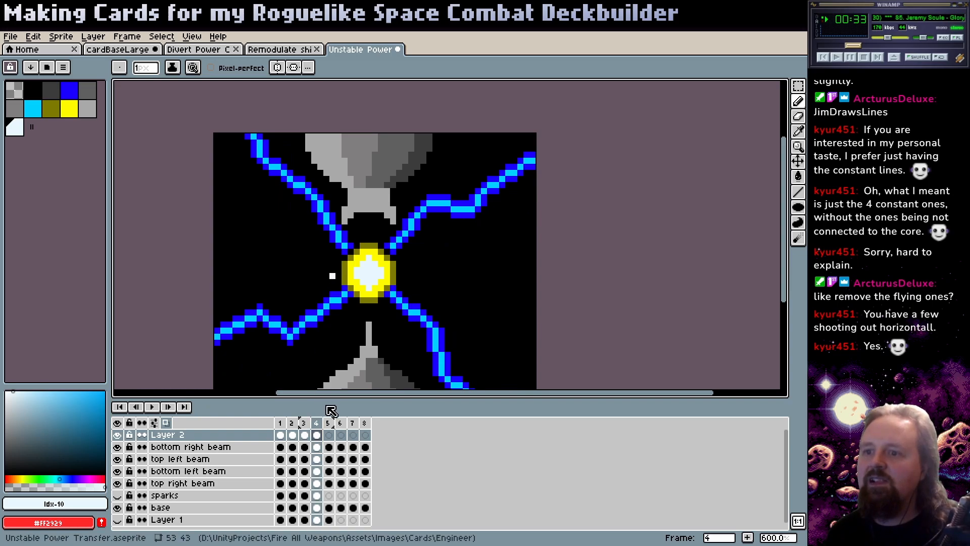
# - Continue the flying dots through frames 5 to 7, placing one or two near-white dots in the area left of the core
pyautogui.press('.')
pyautogui.click(289, 294)
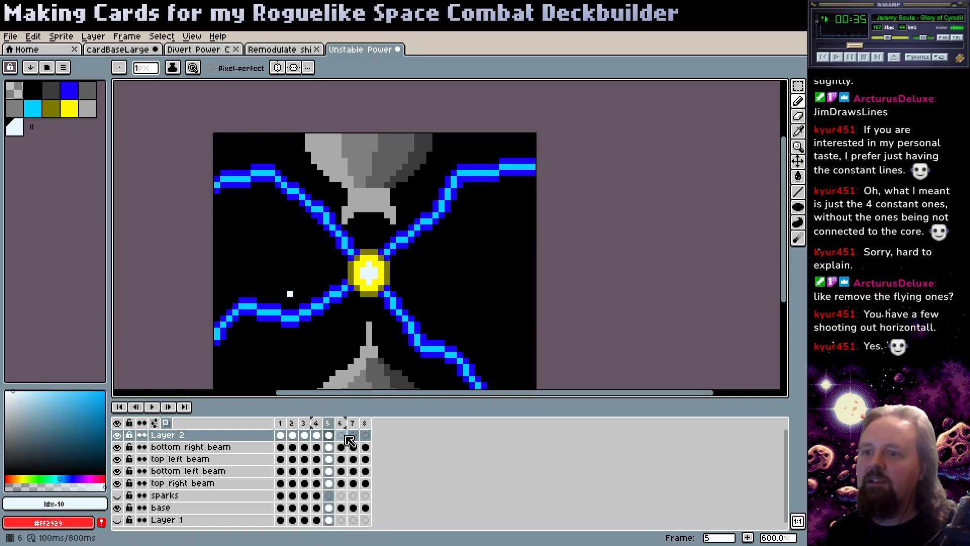
pyautogui.click(343, 432)
pyautogui.click(248, 349)
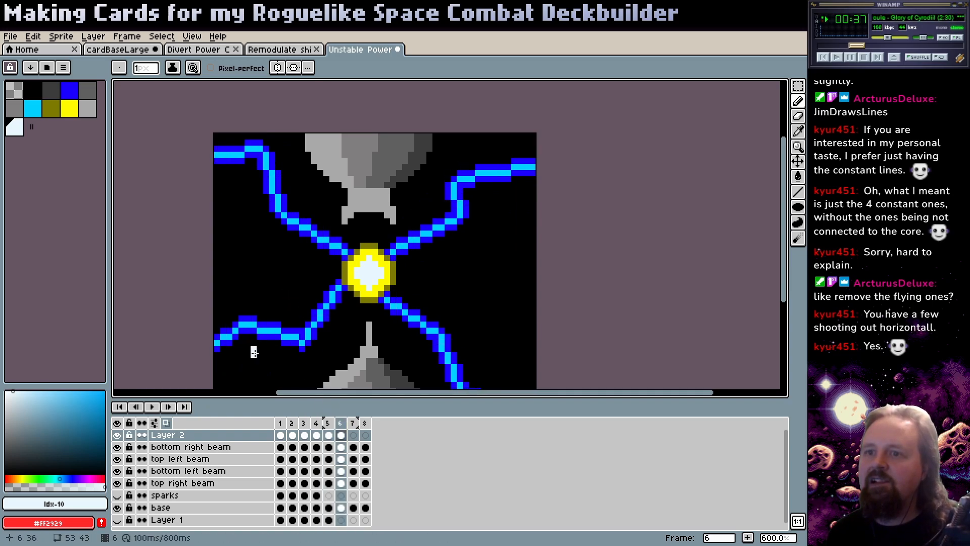
pyautogui.moveTo(248, 348); pyautogui.dragTo(308, 277)
pyautogui.click(354, 424)
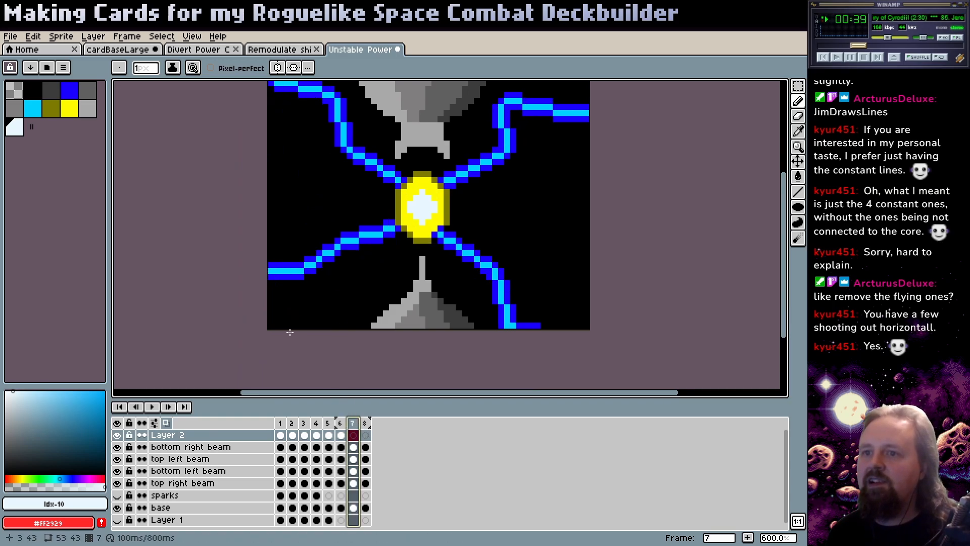
pyautogui.click(279, 319)
pyautogui.click(364, 424)
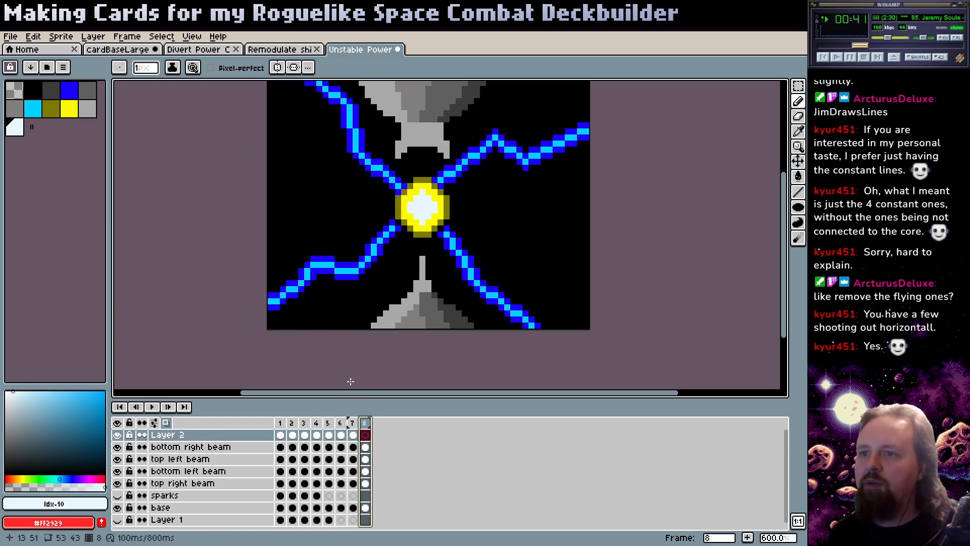
pyautogui.scroll(1, 356, 343)
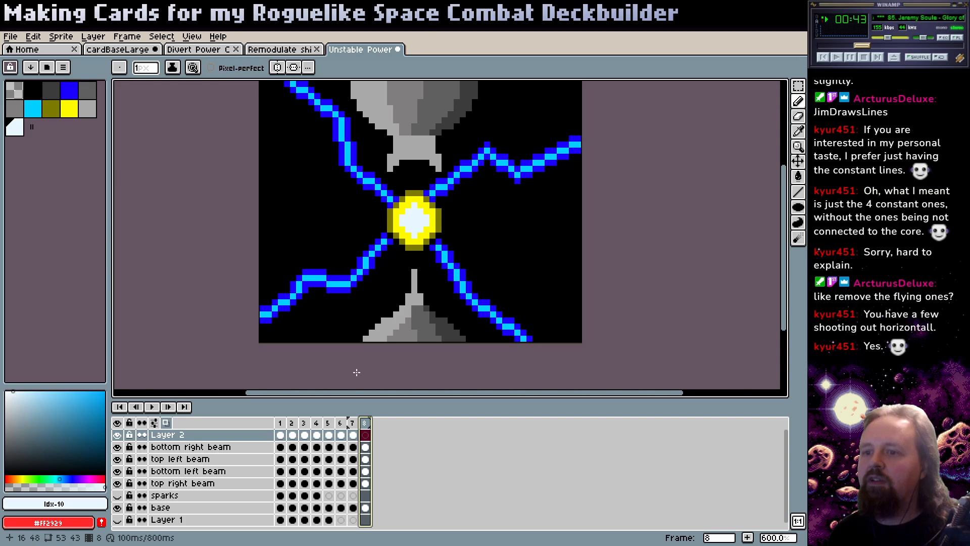
# - Add a second dot to frame 7 and one near-white dot near the left edge in frame 8
pyautogui.click(346, 433)
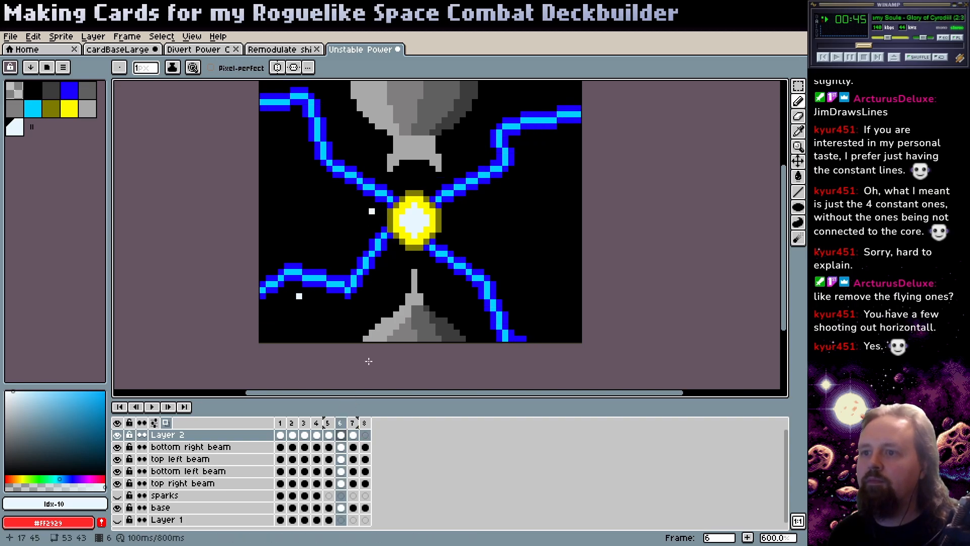
pyautogui.click(353, 435)
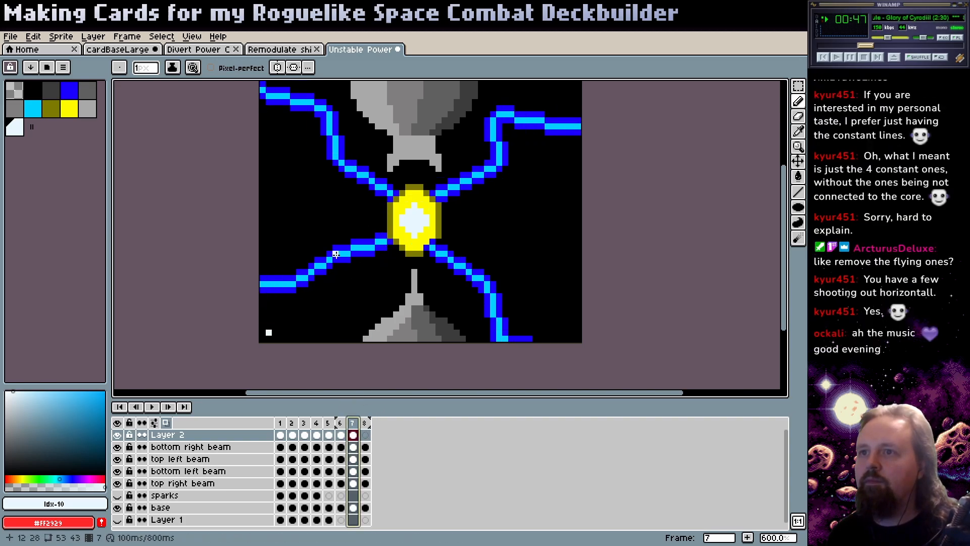
pyautogui.click(324, 204)
pyautogui.click(365, 423)
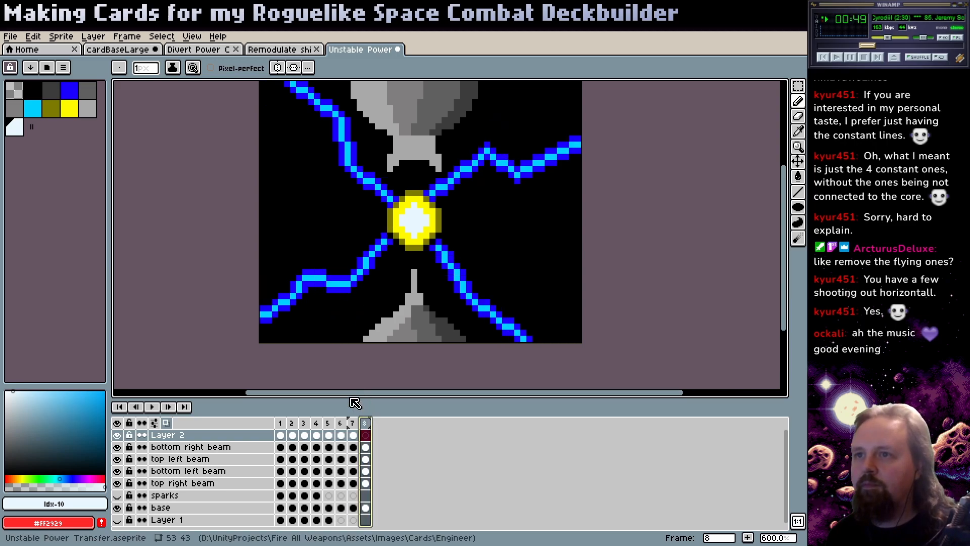
pyautogui.click(275, 234)
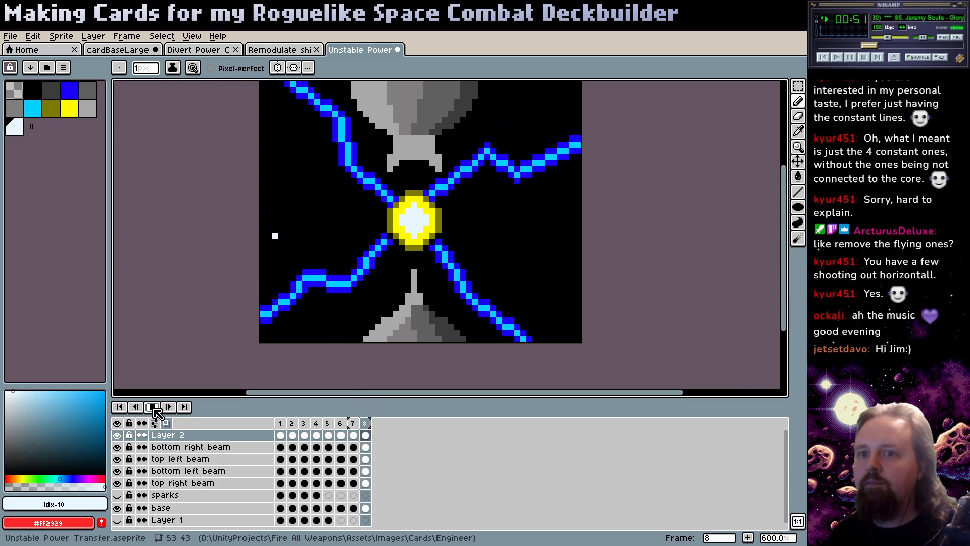
# - Play the animation to judge the flying dots, and undo them together with their new layer
pyautogui.click(153, 407)
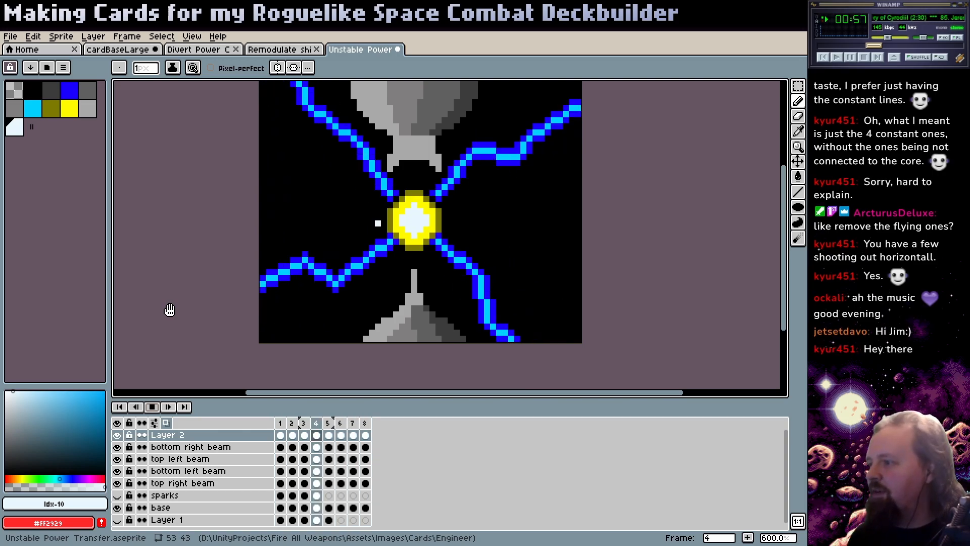
pyautogui.click(152, 408)
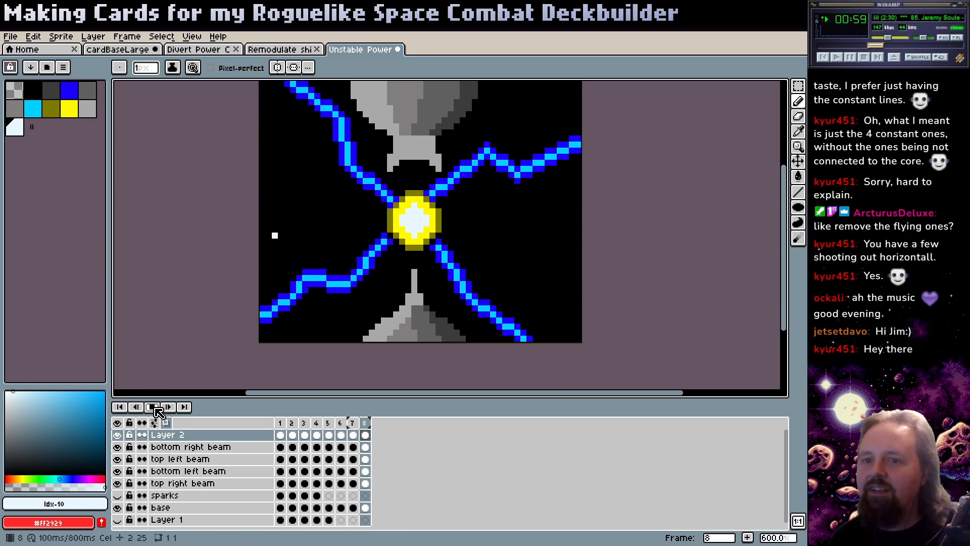
pyautogui.keyDown('ctrl'); pyautogui.click(291, 284); pyautogui.keyUp('ctrl')
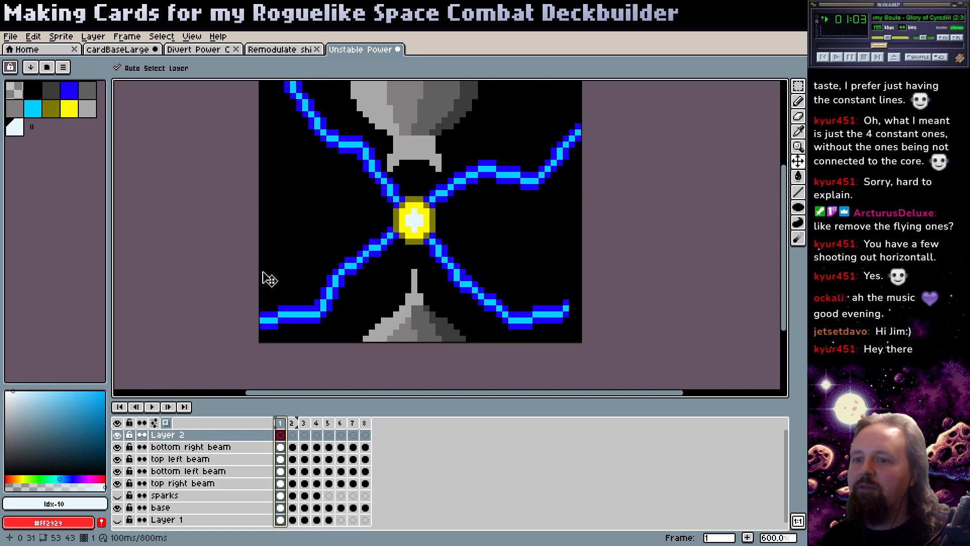
pyautogui.hotkey('ctrl', 'z')
# - Play the animation with only the four beams and the core to judge it without dots
pyautogui.click(152, 407)
pyautogui.moveTo(253, 242); pyautogui.dragTo(234, 273)
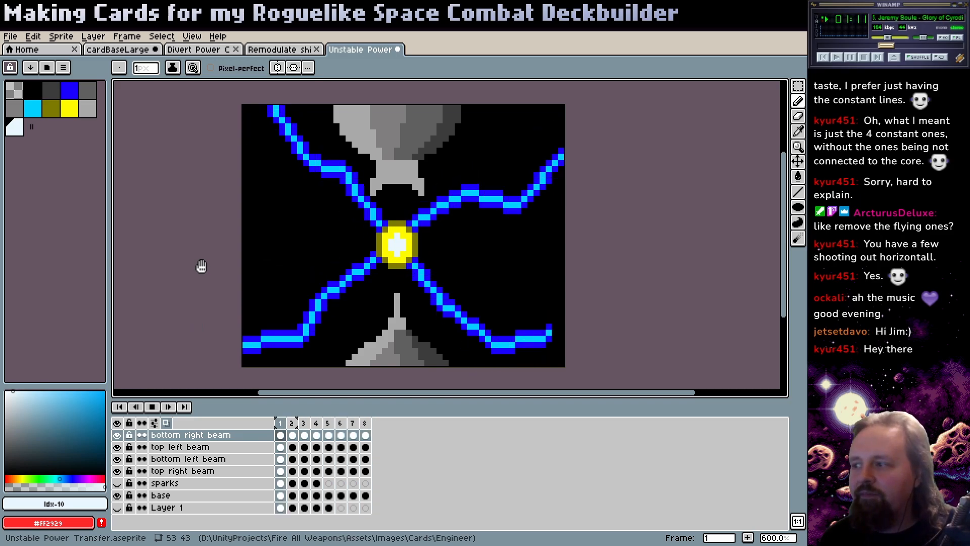
pyautogui.moveTo(206, 237); pyautogui.dragTo(215, 244)
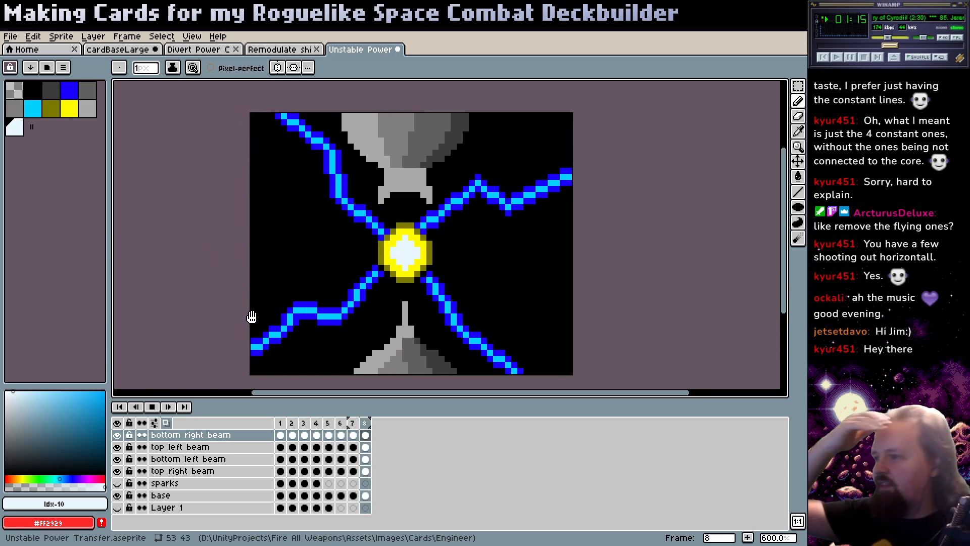
pyautogui.click(152, 408)
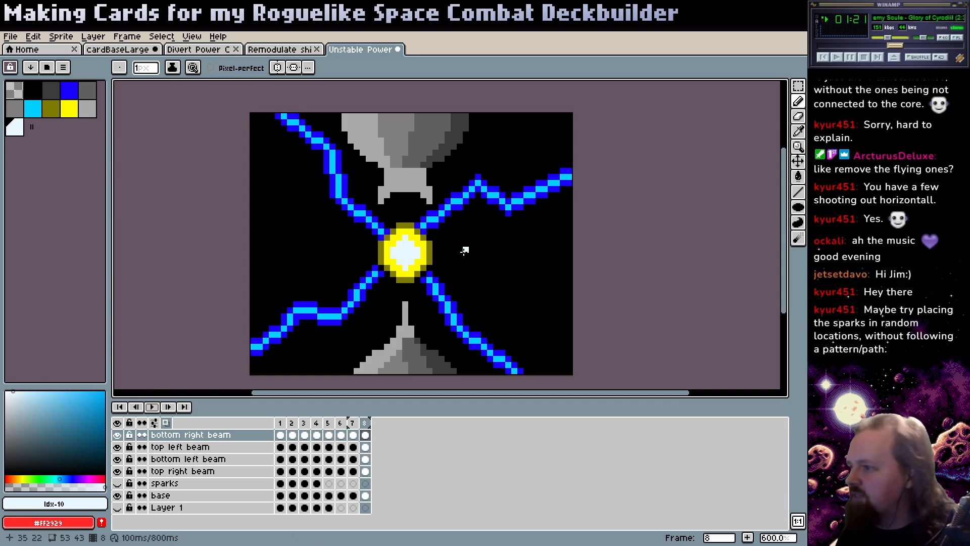
pyautogui.hscroll(-2, 386, 275)
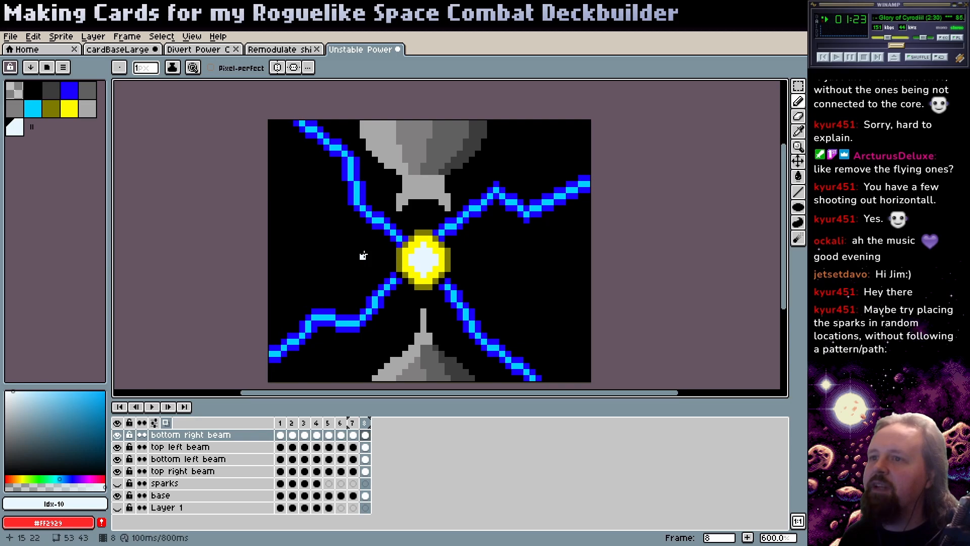
# - Add a new layer above the bottom right beam layer and place one near-white dot left of the core in frames 8 and 1
pyautogui.press('v')
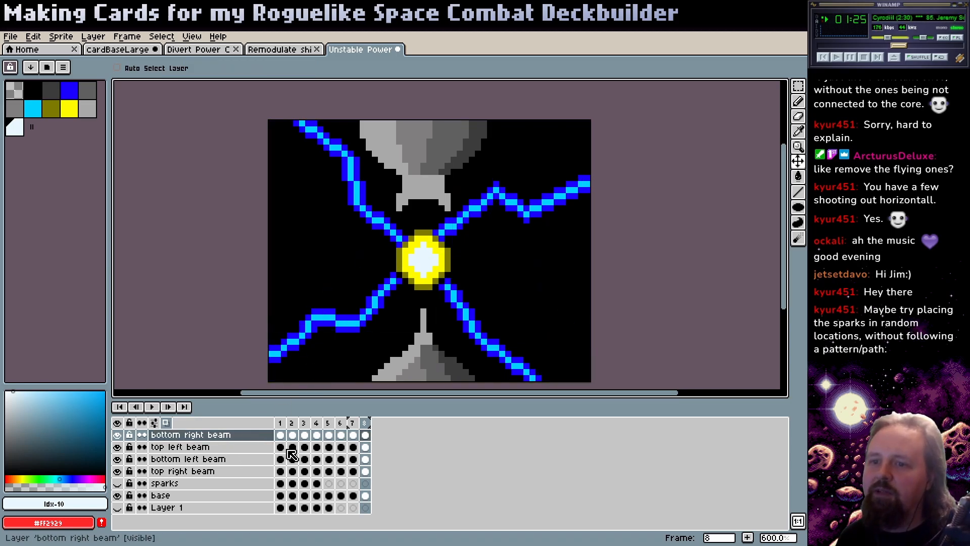
pyautogui.hotkey('shift', 'n')
pyautogui.press('b')
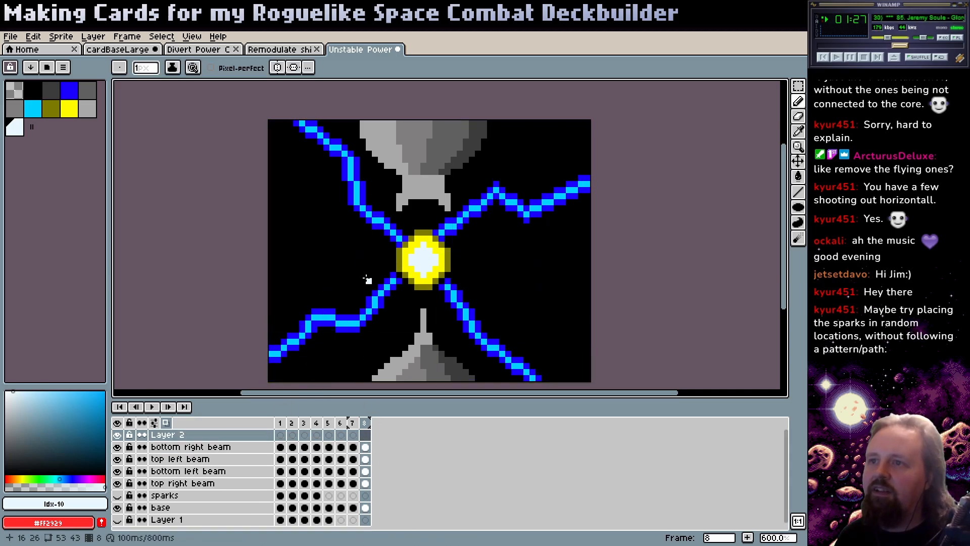
pyautogui.press('Right')
pyautogui.press('Right')
pyautogui.press('Right')
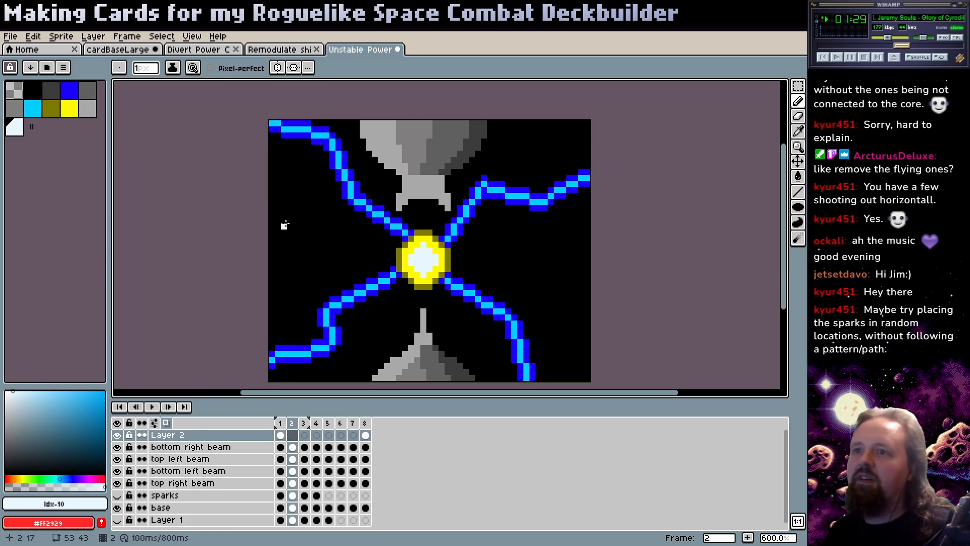
# - Place one near-white dot at a random spot left of the core in each of frames 2 to 7
pyautogui.press('Right')
pyautogui.click(314, 210)
pyautogui.press('Right')
pyautogui.click(320, 186)
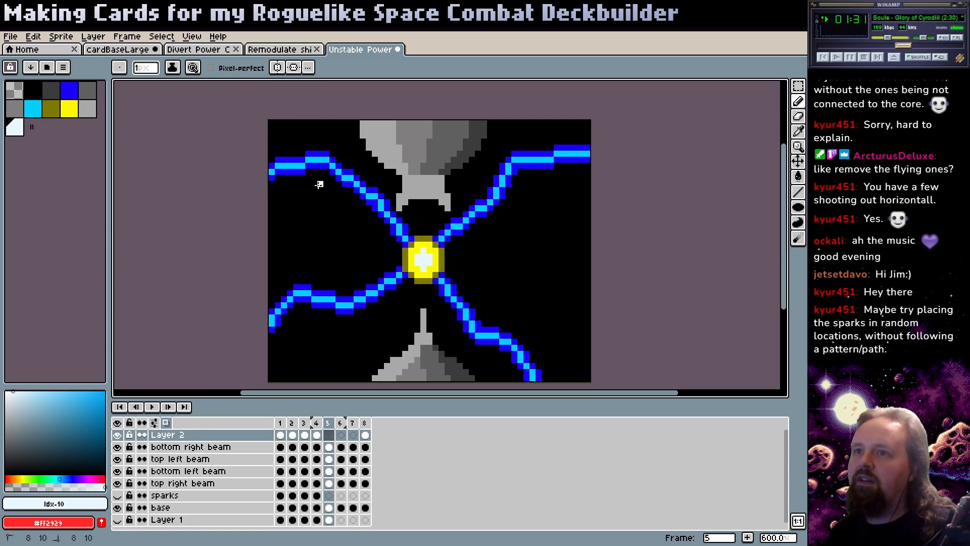
pyautogui.press('Right')
pyautogui.click(326, 263)
pyautogui.press('Right')
pyautogui.click(356, 333)
pyautogui.press('Right')
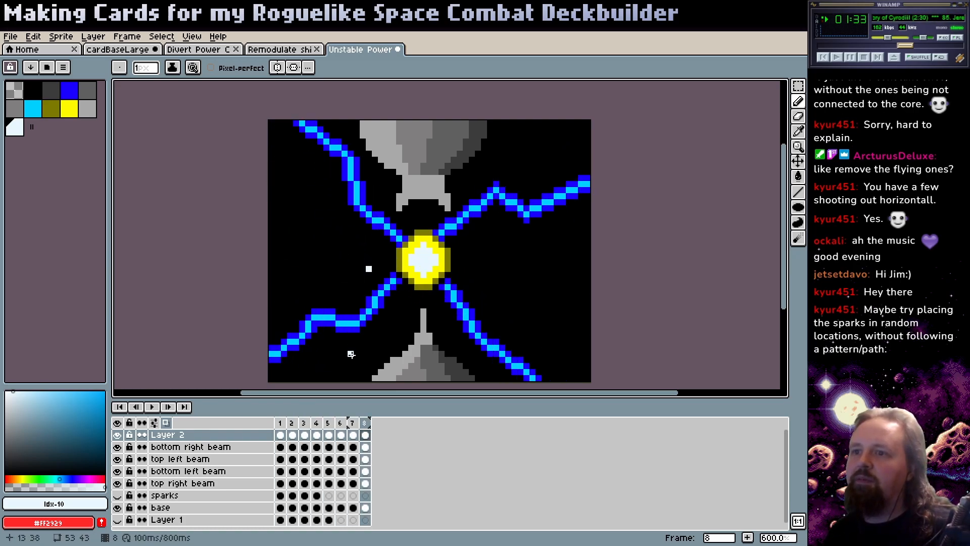
# - Add another near-white dot per frame at random spots left of the core, cycling through the eight frames
pyautogui.press('Right')
pyautogui.press('Right')
pyautogui.press('Right')
pyautogui.press('Right')
pyautogui.press('Right')
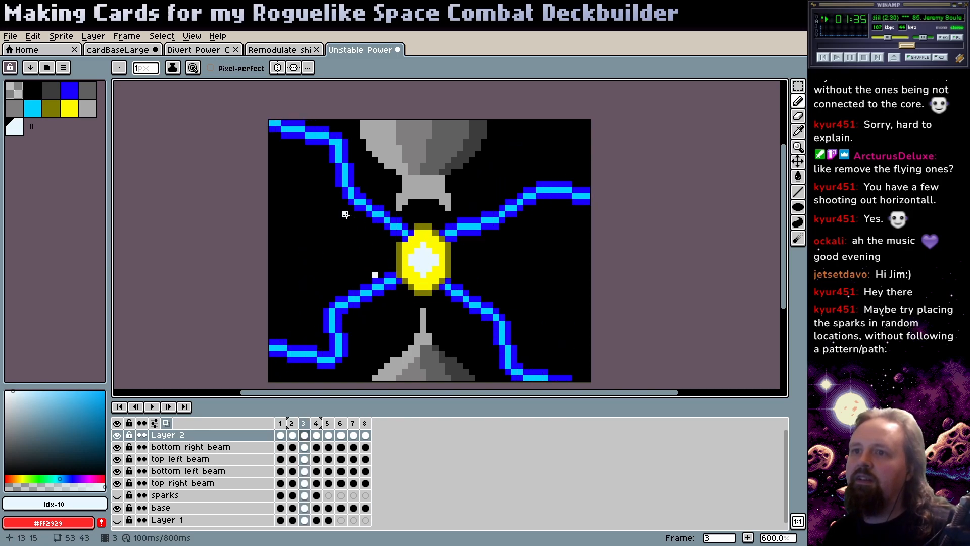
pyautogui.press('Right')
pyautogui.press('Right')
pyautogui.press('Right')
pyautogui.press('Right')
pyautogui.press('Right')
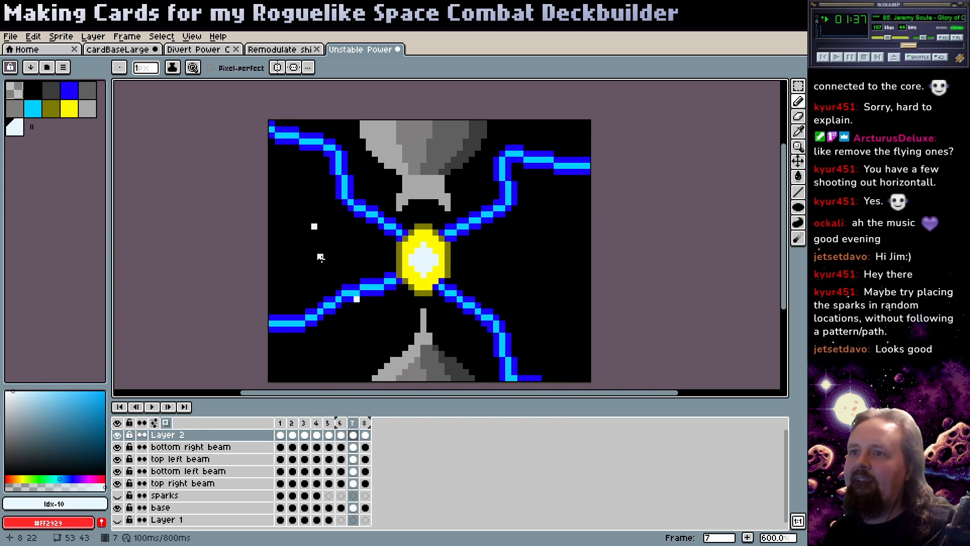
# - Scatter further random dots left of the core through repeated passes of the animation, building up several dots per frame
pyautogui.press('Right')
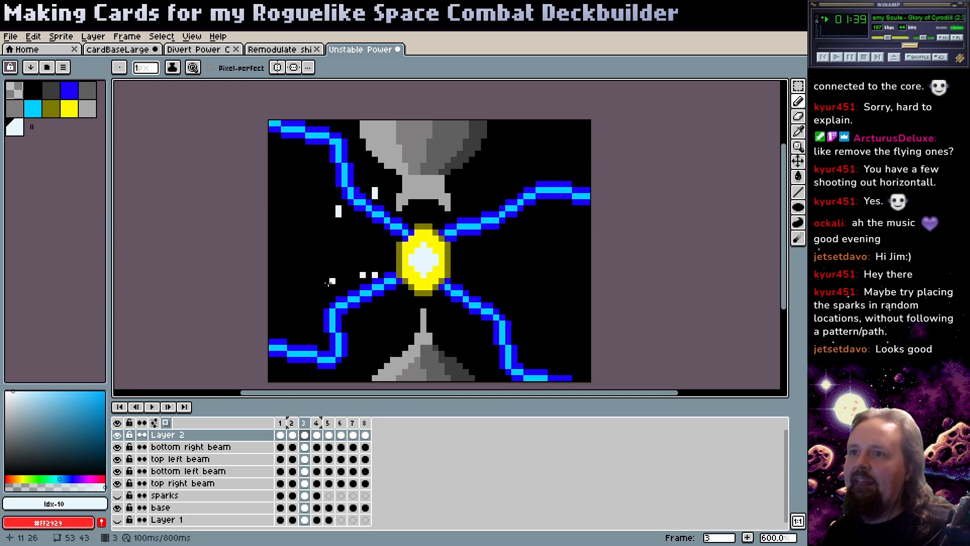
pyautogui.press('Right')
pyautogui.press('Right')
pyautogui.press('Right')
pyautogui.press('Right')
pyautogui.press('Right')
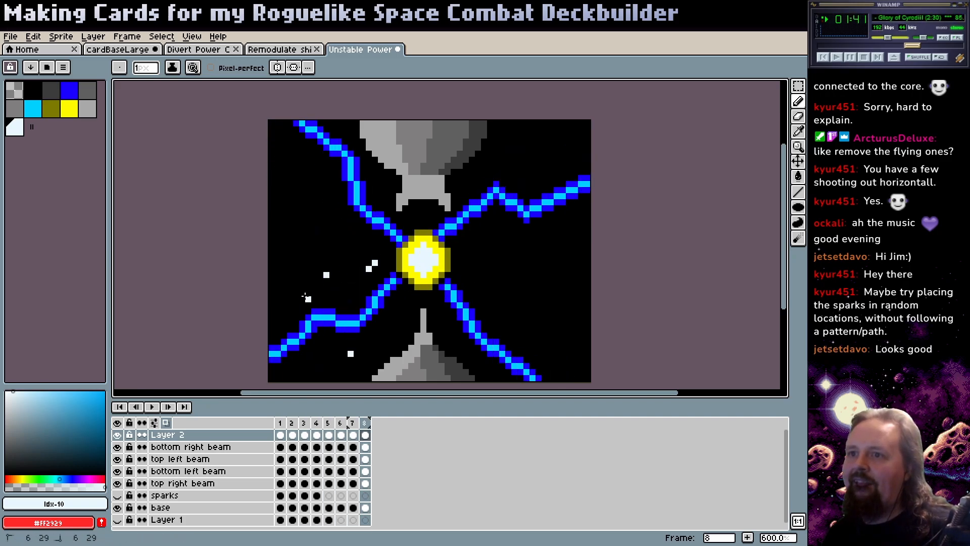
pyautogui.press('Right')
pyautogui.press('Right')
pyautogui.press('Right')
pyautogui.press('Right')
pyautogui.press('Right')
pyautogui.press('Right')
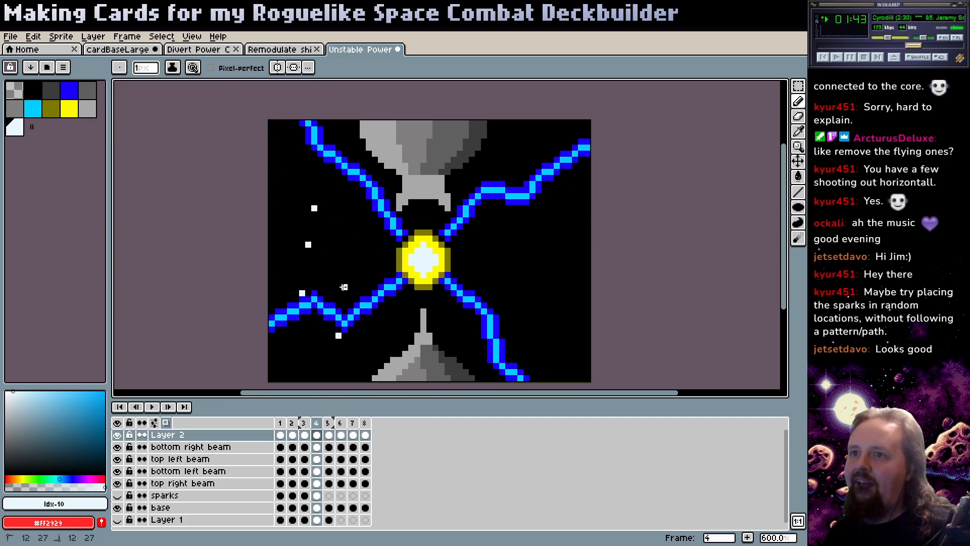
pyautogui.press('Right')
pyautogui.press('Right')
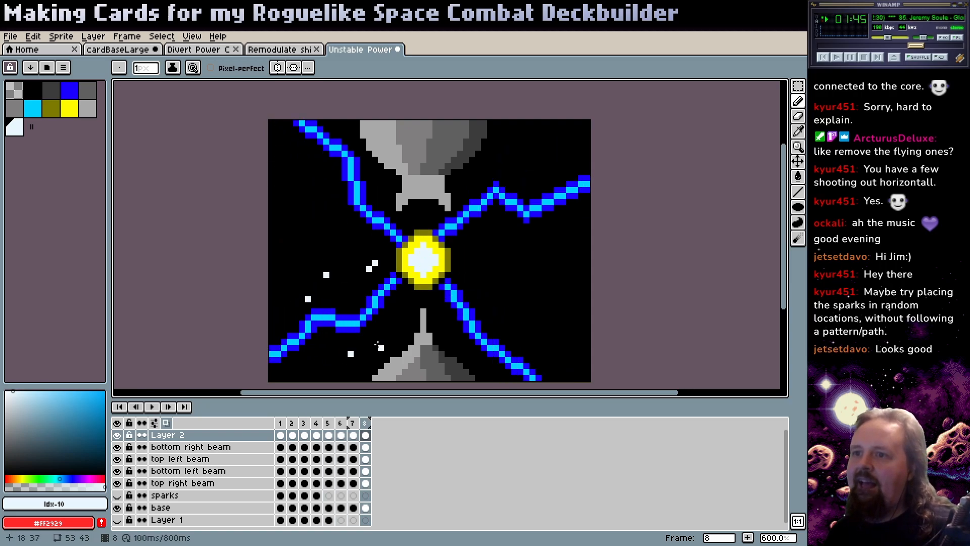
# - Preview the animation with the random dots, and undo all of them together with the layer that holds them
pyautogui.press('Return')
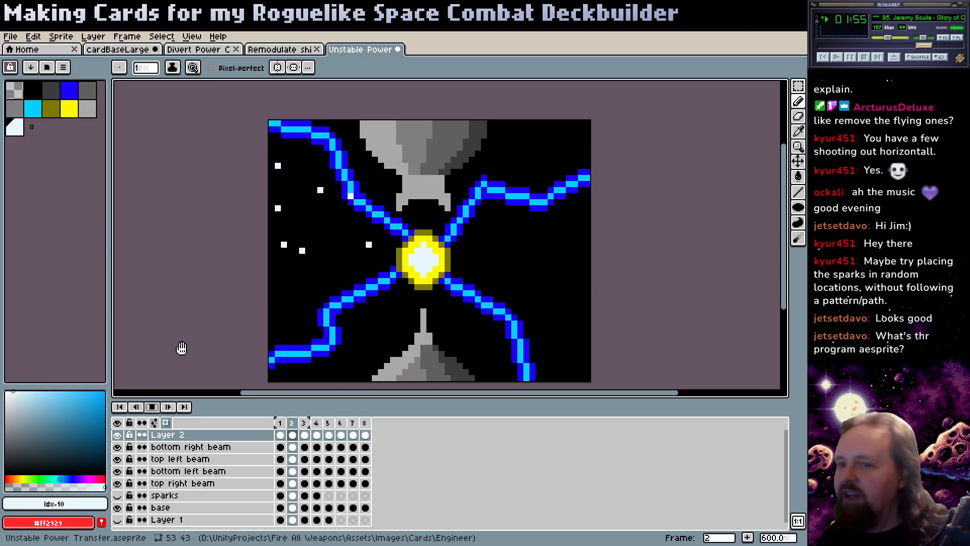
pyautogui.click(154, 409)
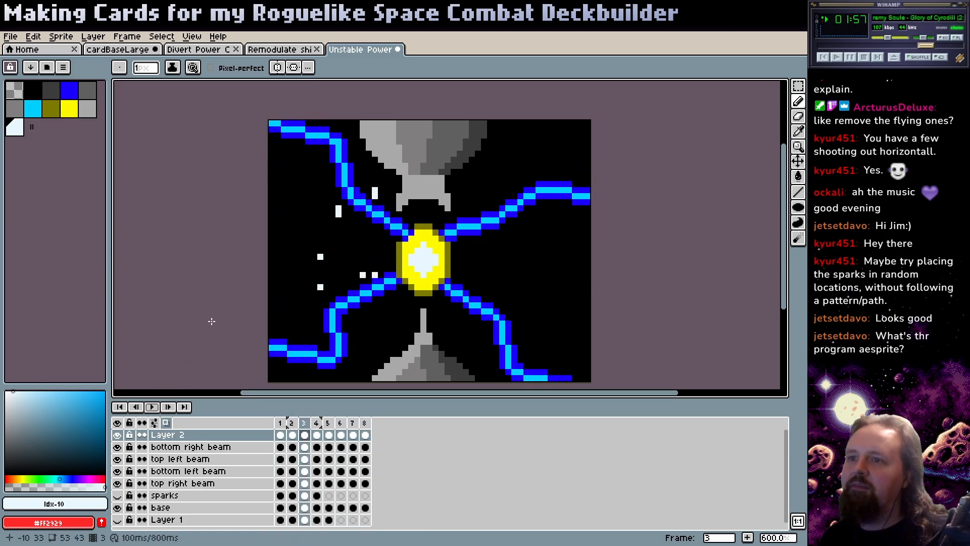
pyautogui.press('Return')
pyautogui.press('v')
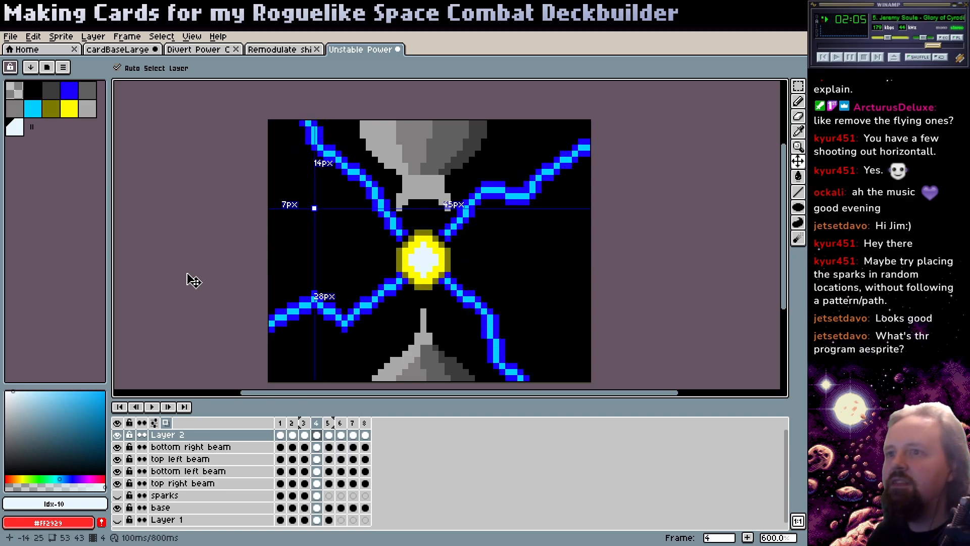
pyautogui.press('b')
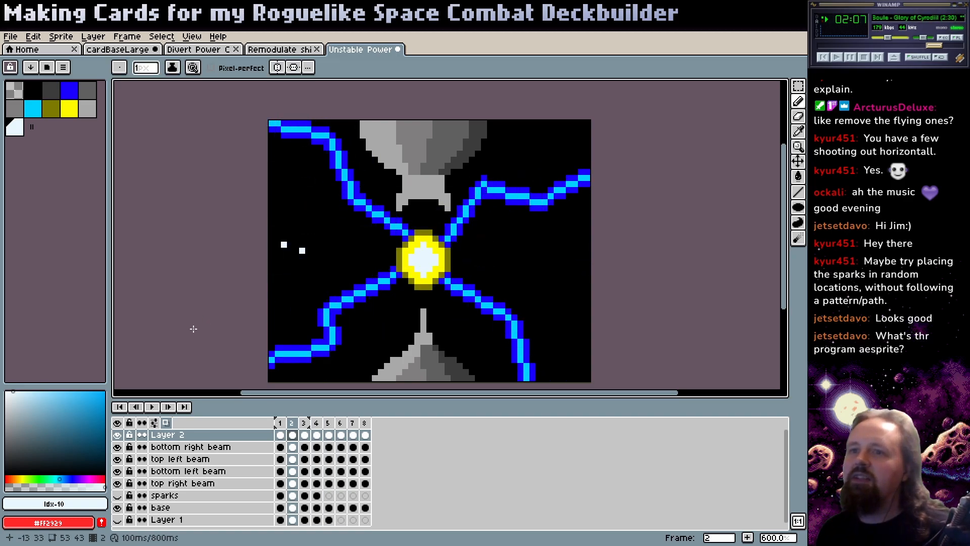
pyautogui.hotkey('ctrl', 'z')
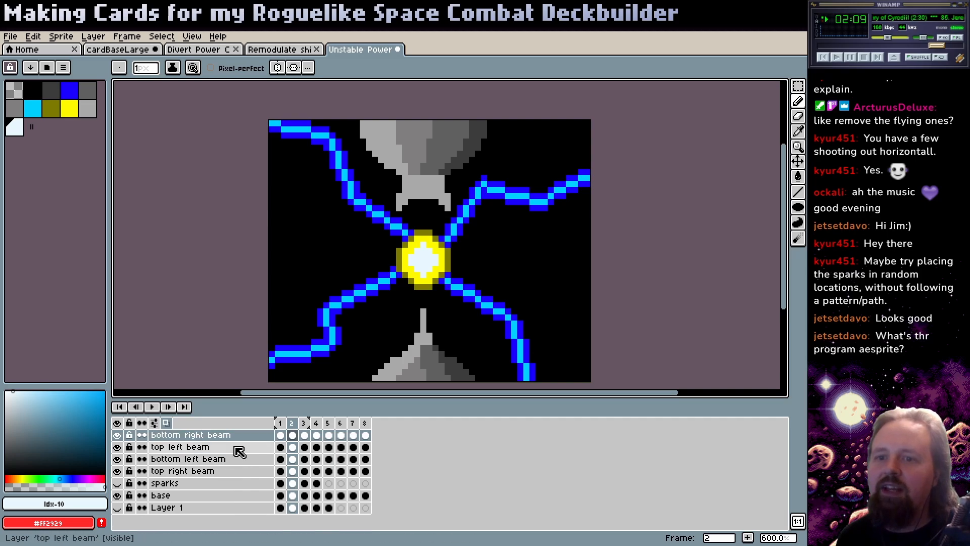
# - Compare the playing animation with the sparks layer shown and hidden, leave the layer hidden and save the file
pyautogui.click(155, 408)
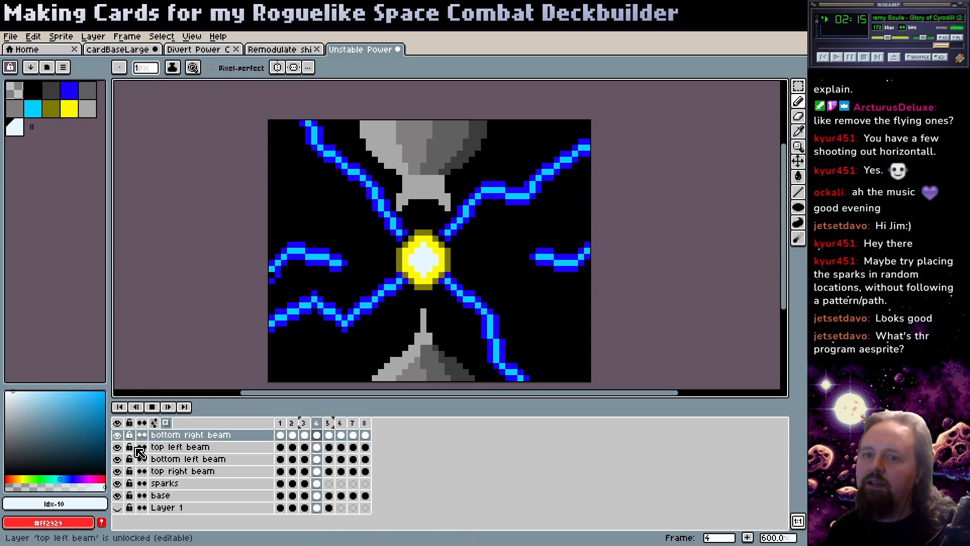
pyautogui.click(118, 483)
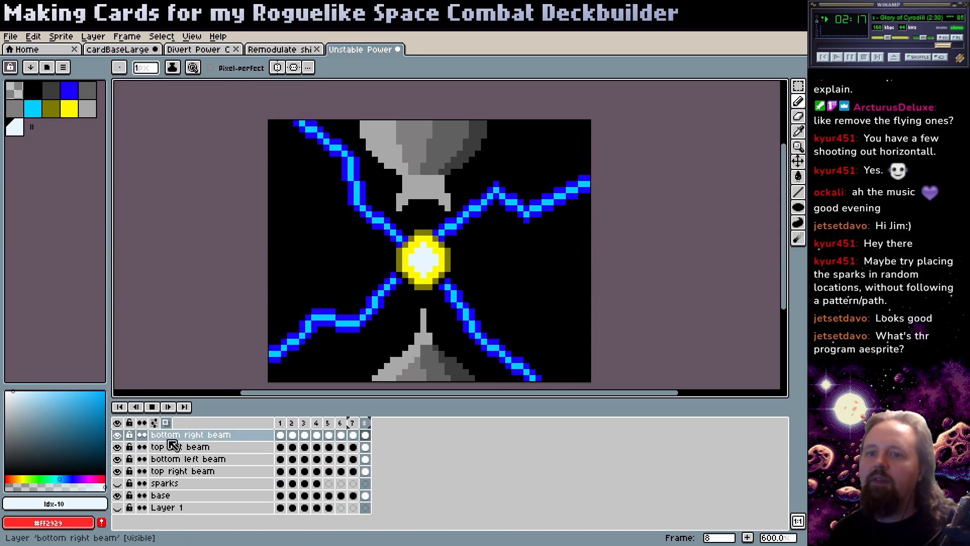
pyautogui.click(118, 484)
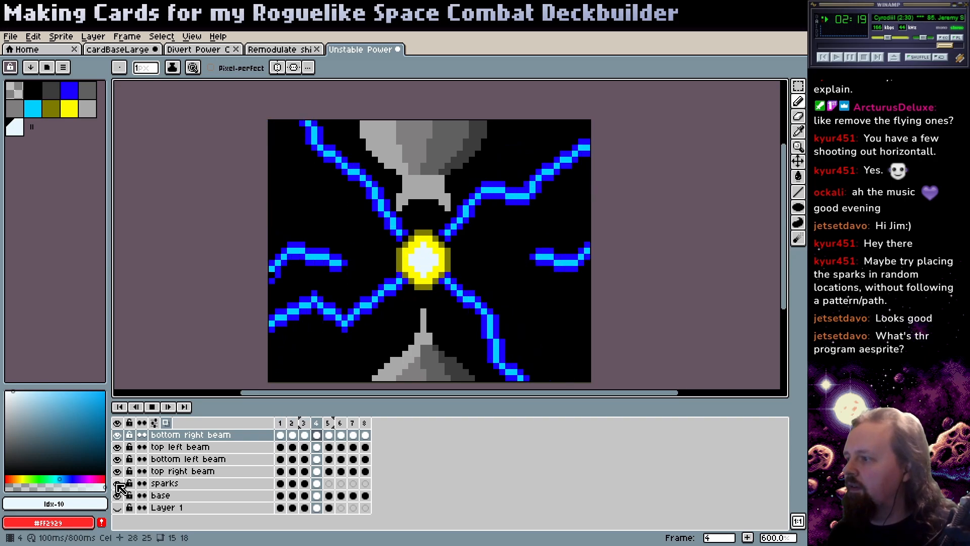
pyautogui.click(117, 483)
pyautogui.hotkey('ctrl', 's')
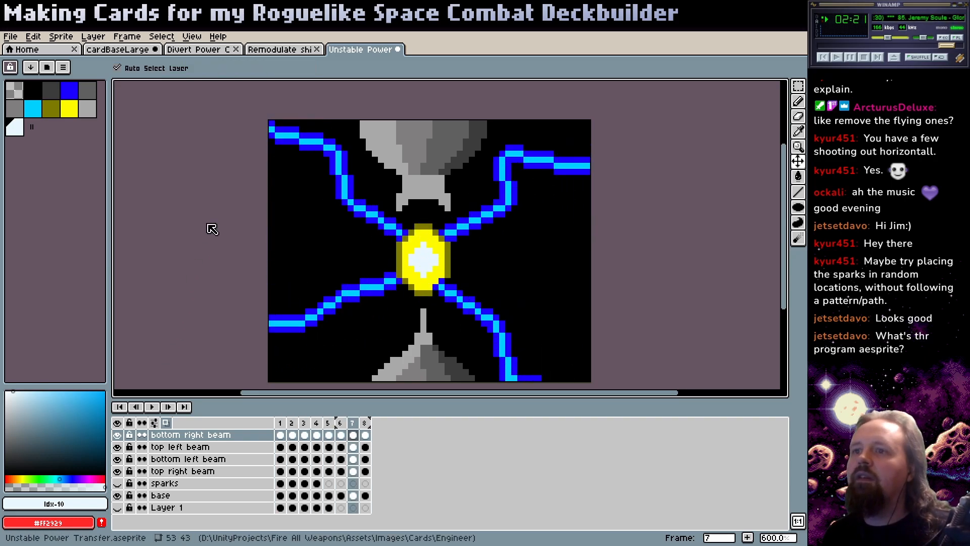
# - Try recolouring all beams through their palette entries, with near-white for the cyan centres and red for the blue edges
pyautogui.moveTo(236, 238); pyautogui.dragTo(218, 217)
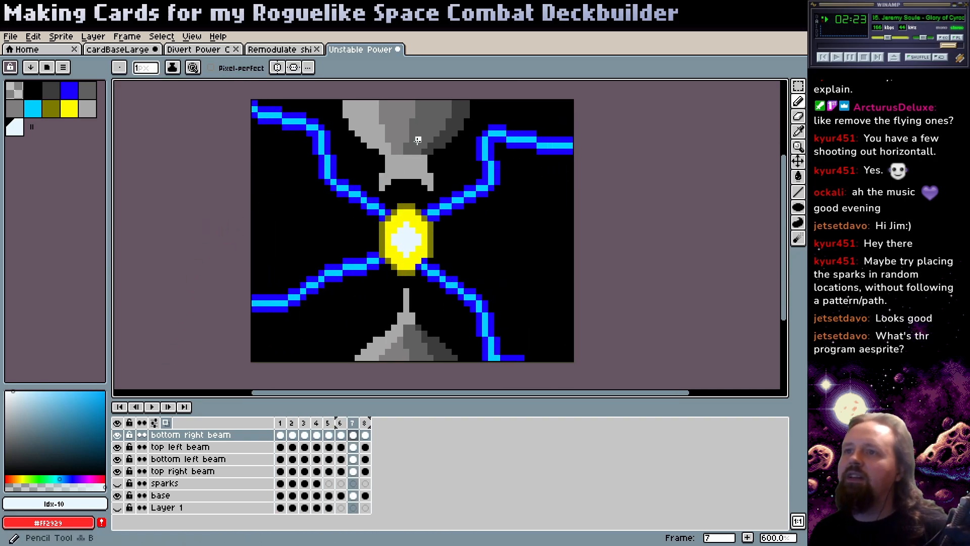
pyautogui.click(173, 495)
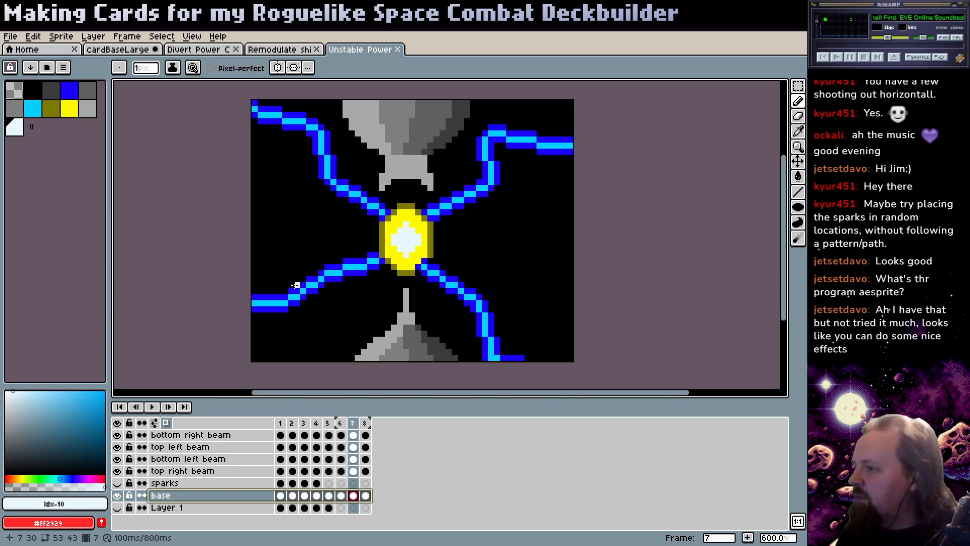
pyautogui.moveTo(313, 295); pyautogui.dragTo(286, 320)
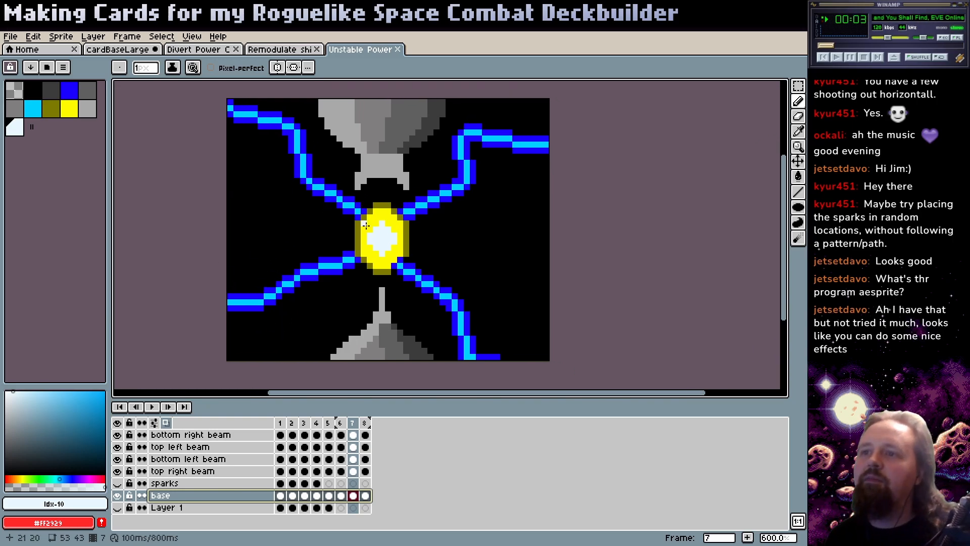
pyautogui.keyDown('alt'); pyautogui.click(344, 204); pyautogui.keyUp('alt')
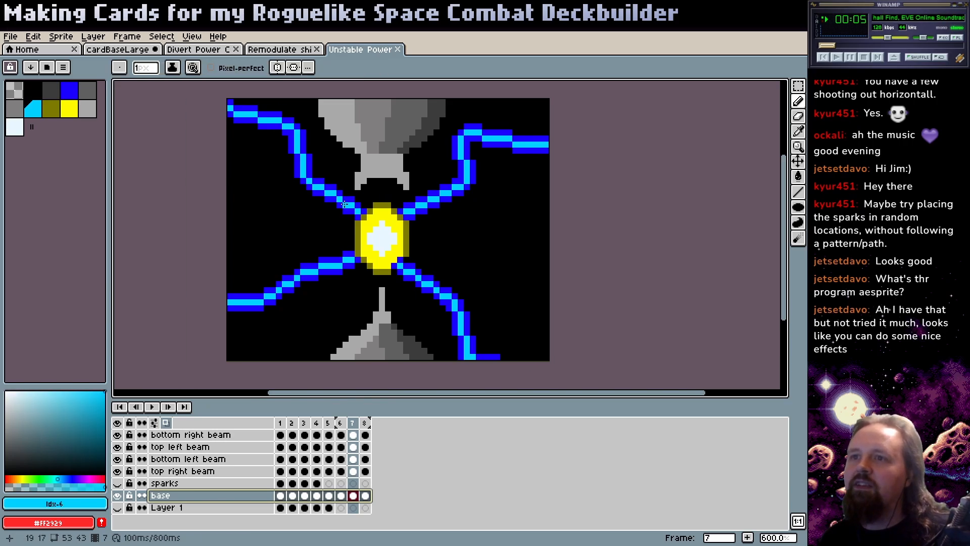
pyautogui.moveTo(86, 418); pyautogui.dragTo(11, 392)
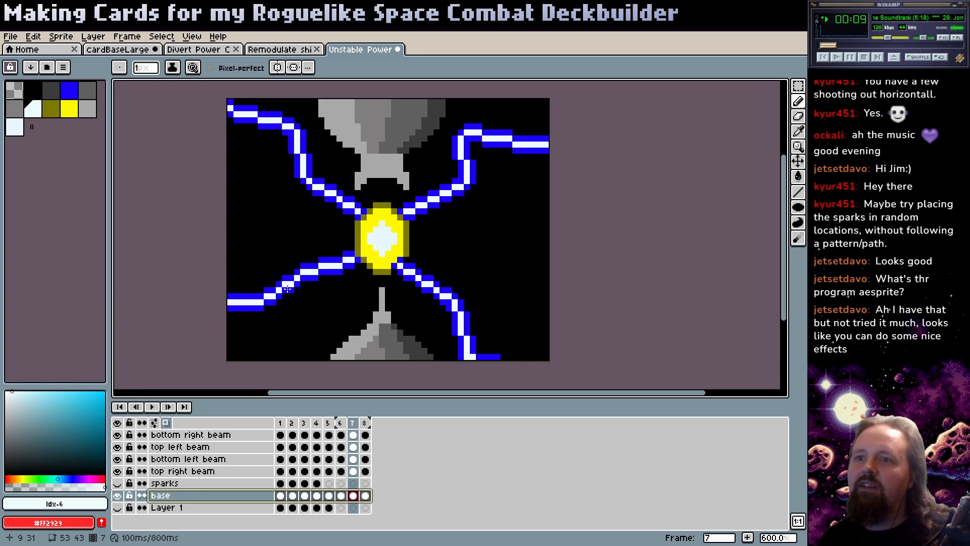
pyautogui.keyDown('alt'); pyautogui.click(287, 289); pyautogui.keyUp('alt')
pyautogui.moveTo(17, 478); pyautogui.dragTo(5, 479)
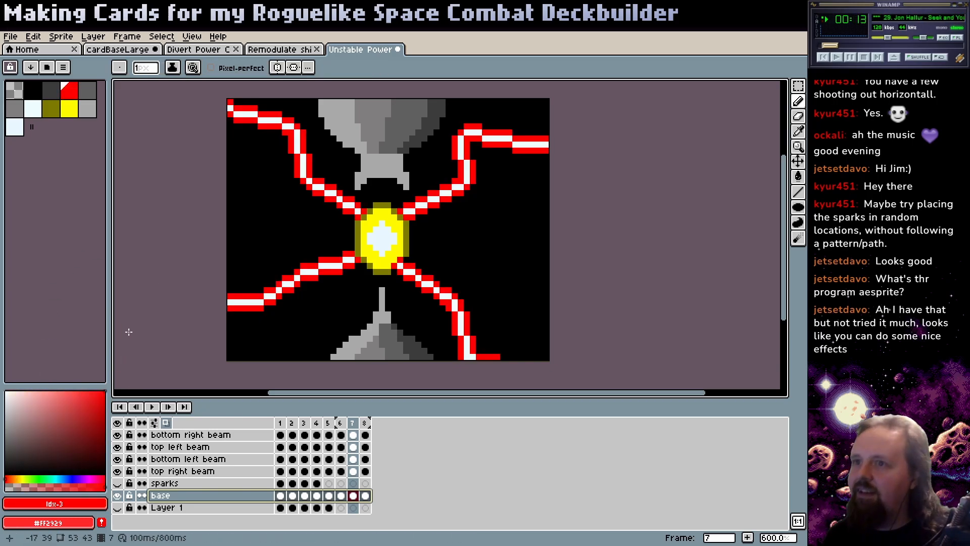
# - Try recolouring the core from yellow to cyan and its olive rim to blue, and preview the animation
pyautogui.keyDown('alt'); pyautogui.click(372, 223); pyautogui.keyUp('alt')
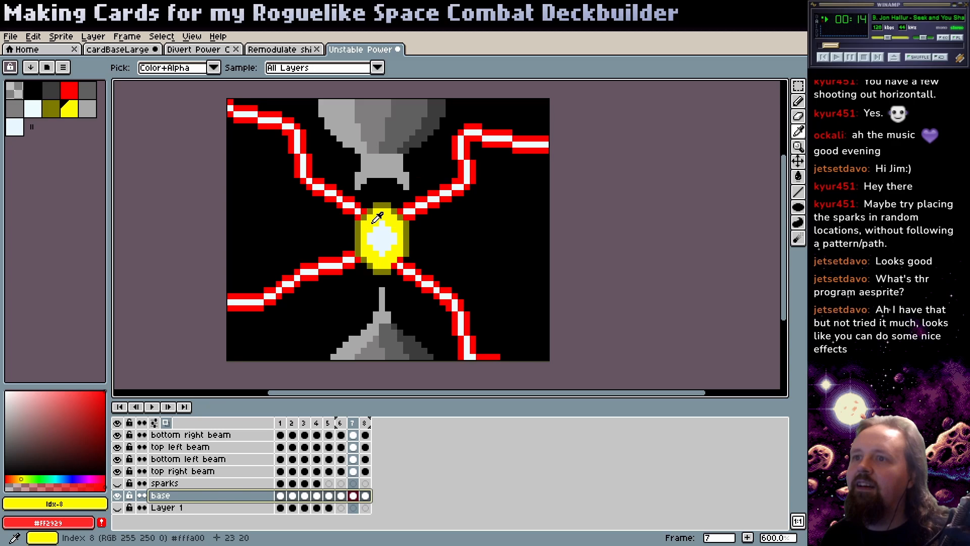
pyautogui.click(57, 478)
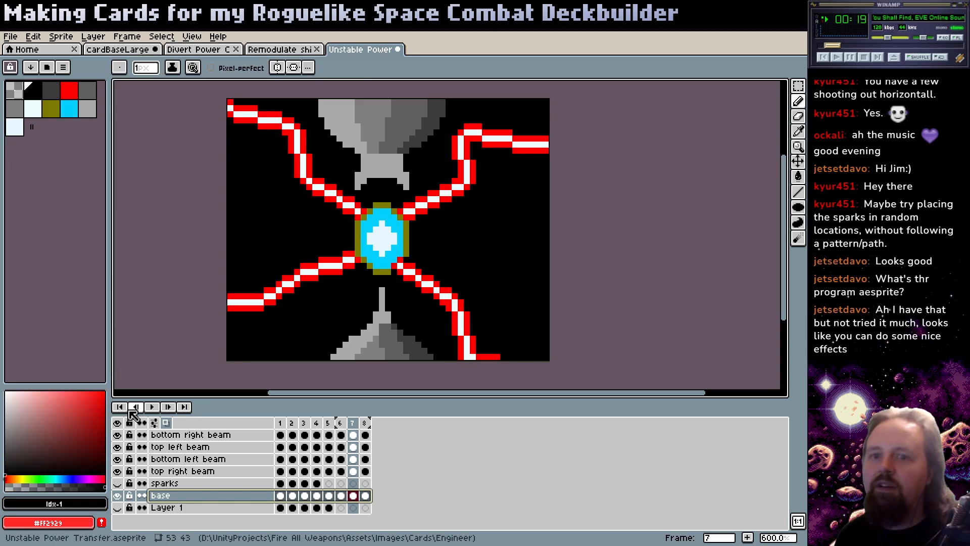
pyautogui.keyDown('alt'); pyautogui.click(357, 241); pyautogui.keyUp('alt')
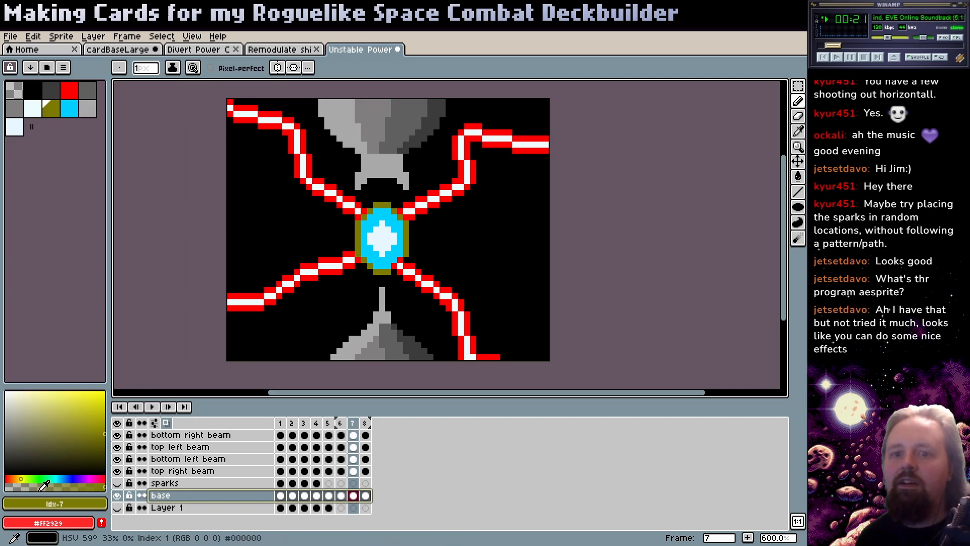
pyautogui.click(77, 478)
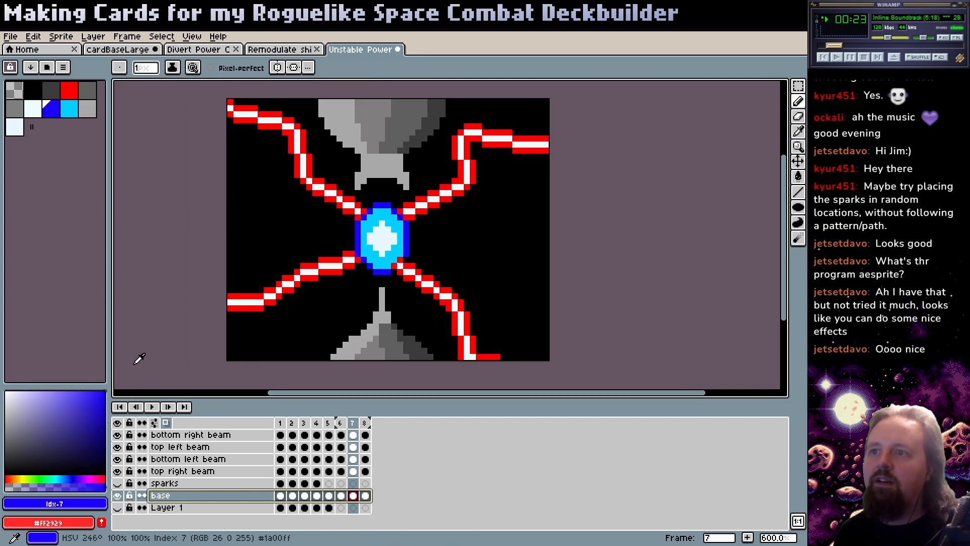
pyautogui.click(153, 407)
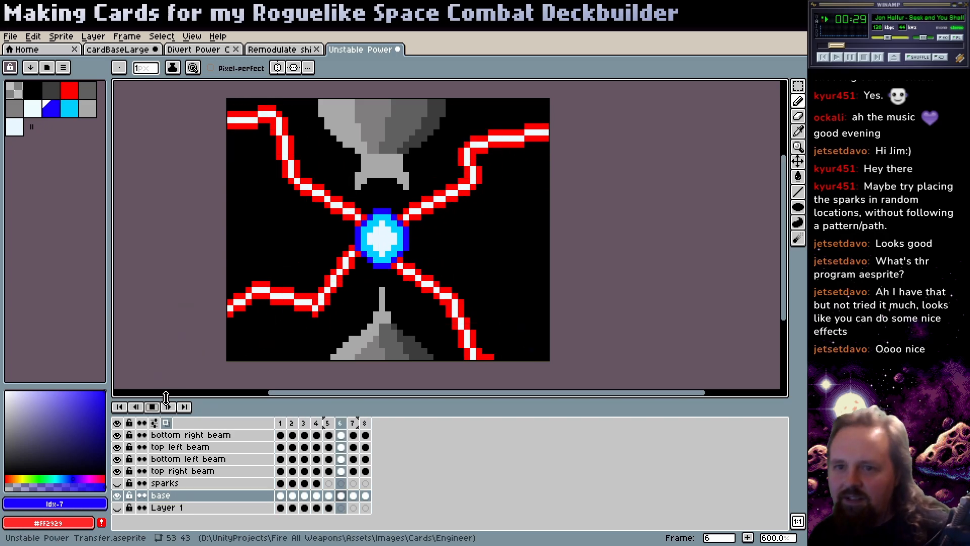
pyautogui.click(153, 408)
# - Undo the beam and core palette changes back to blue beams and a yellow core, and save the file
pyautogui.press('v')
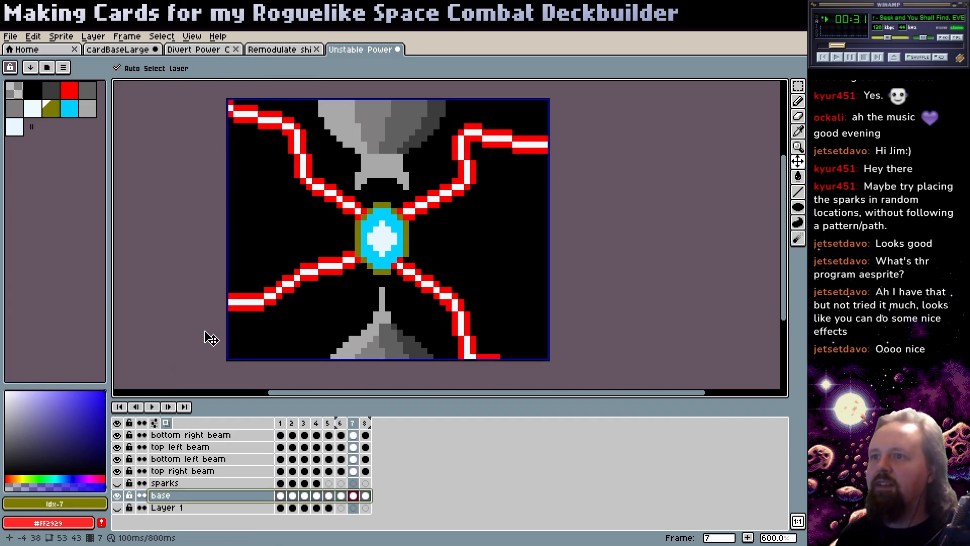
pyautogui.hotkey('ctrl', 'z')
pyautogui.hotkey('ctrl', 'z')
pyautogui.hotkey('ctrl', 'z')
pyautogui.press('z')
pyautogui.scroll(-1, 280, 261)
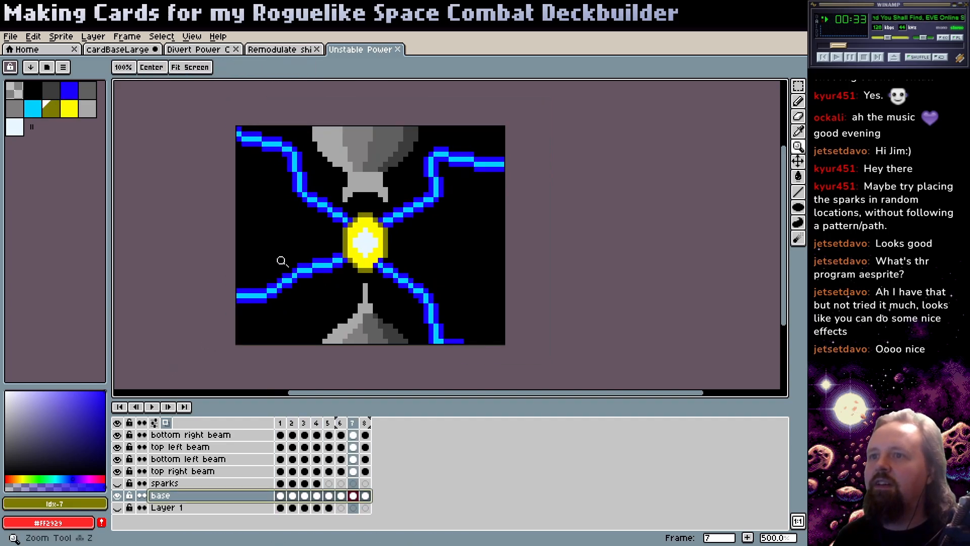
pyautogui.hotkey('ctrl', 's')
pyautogui.scroll(1, 348, 263)
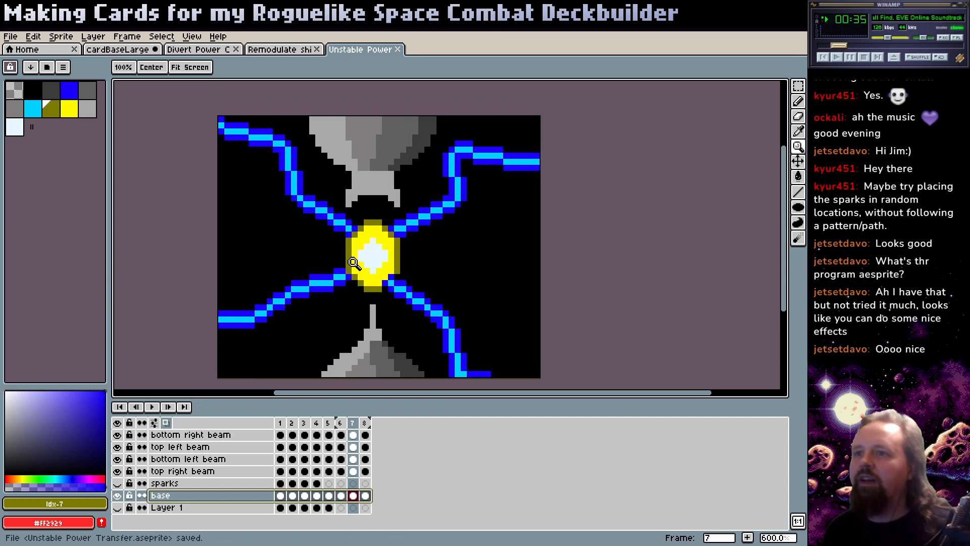
# - Select the lower and upper grey metal pieces on the base layer with rectangular marquees and try deleting them from frame 7
pyautogui.press('b')
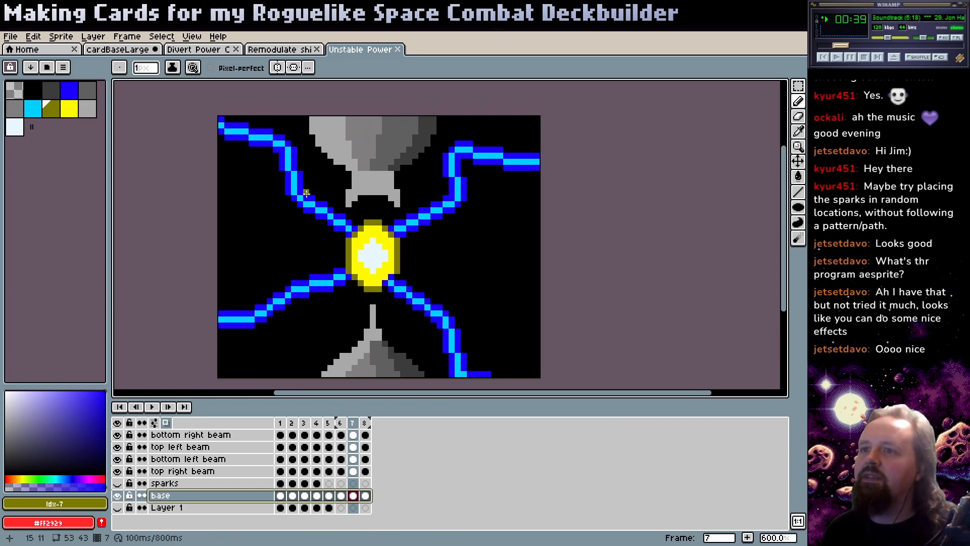
pyautogui.moveTo(331, 331); pyautogui.dragTo(325, 303)
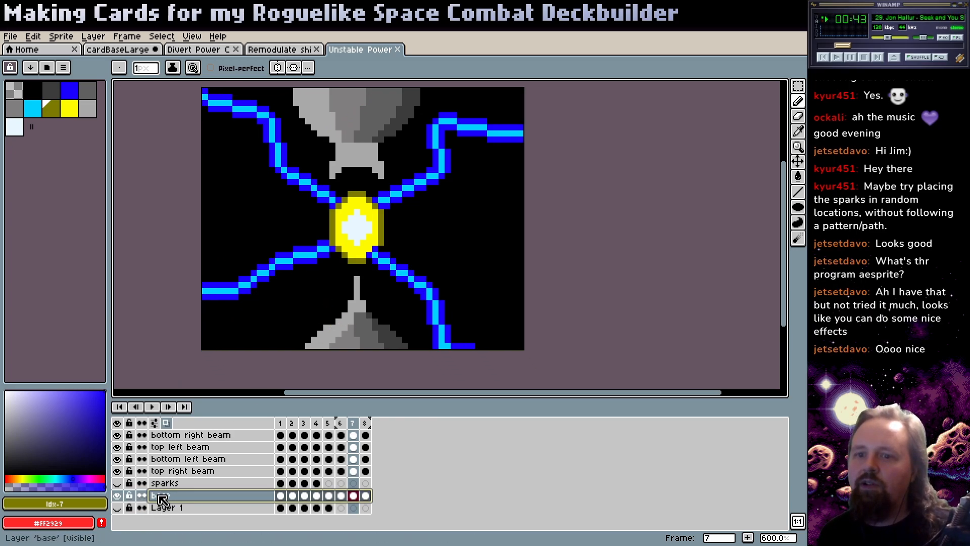
pyautogui.press('m')
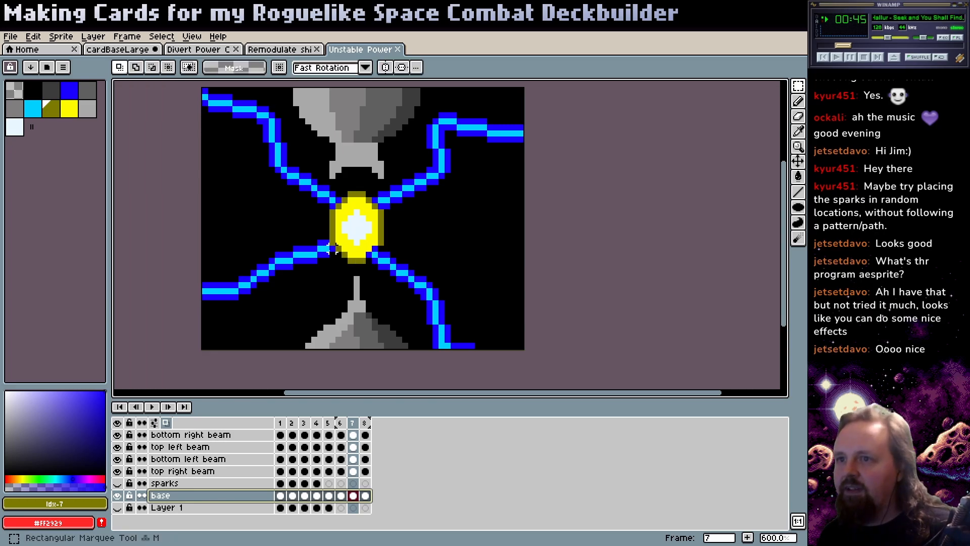
pyautogui.moveTo(429, 370); pyautogui.dragTo(430, 371)
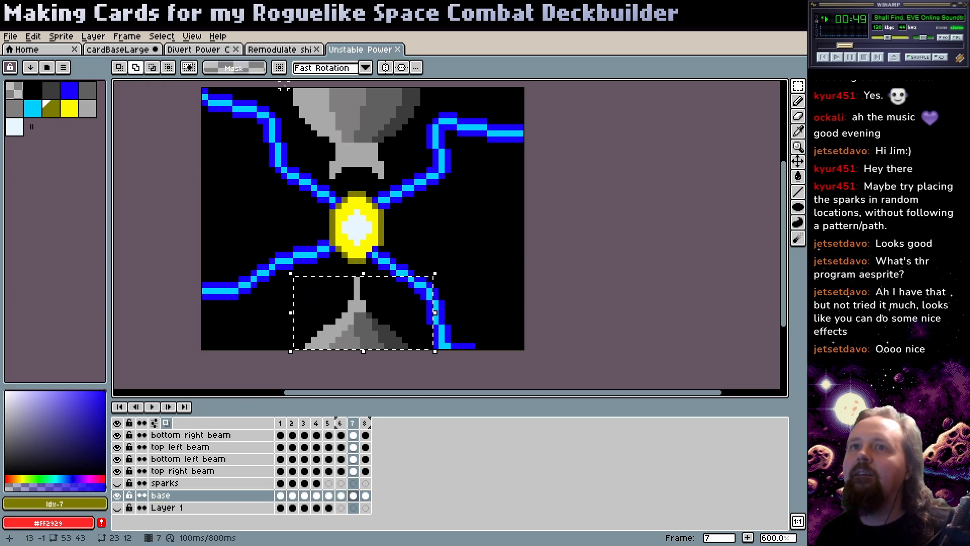
pyautogui.moveTo(283, 88); pyautogui.dragTo(445, 185)
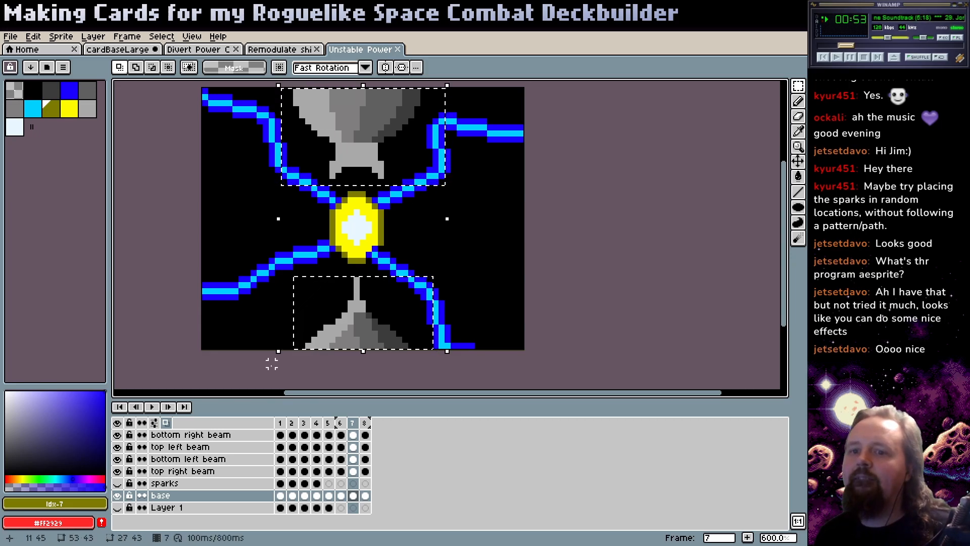
pyautogui.press('Delete')
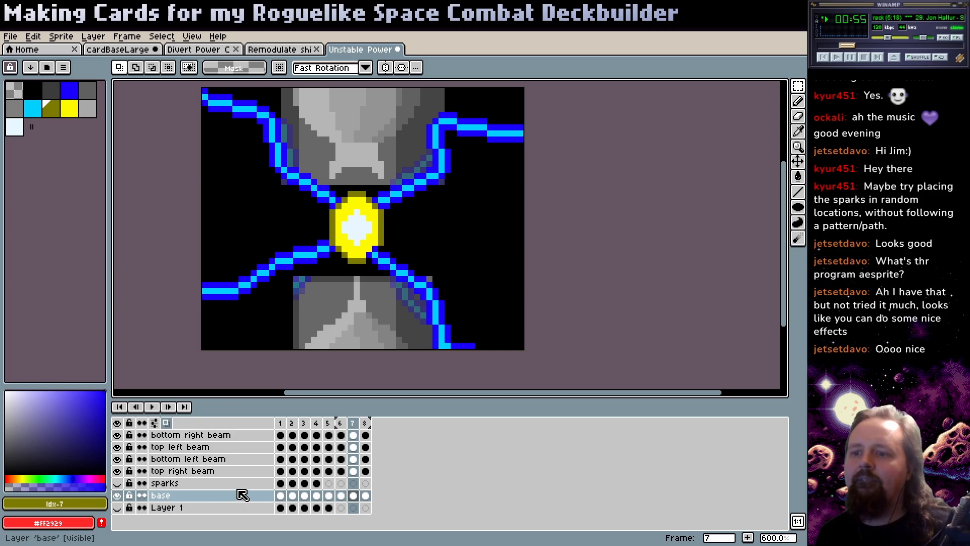
pyautogui.hotkey('ctrl', 'z')
# - Try linking the base cels of frames 1 to 8, undo it, and clear the selected metal pieces from these frames
pyautogui.moveTo(281, 496); pyautogui.dragTo(365, 496)
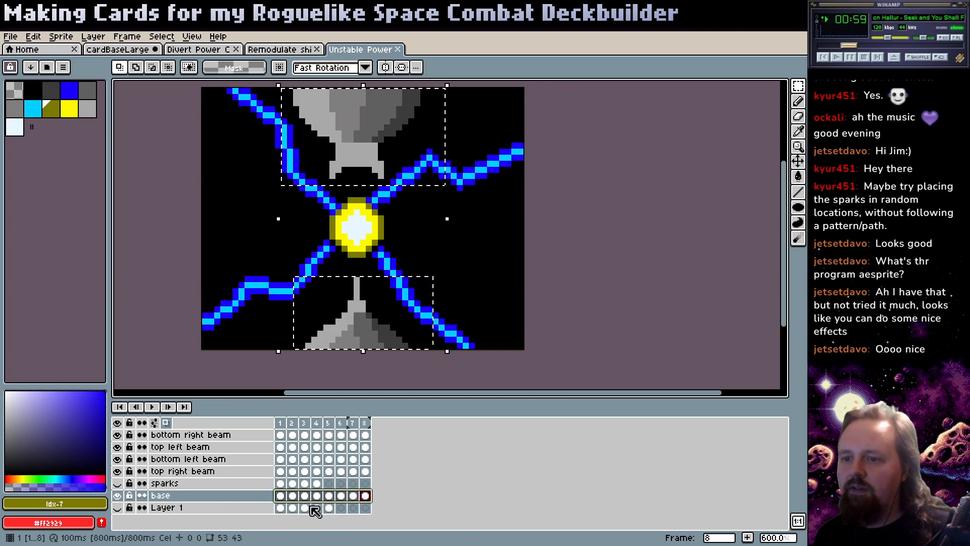
pyautogui.hotkey('alt', 'l')
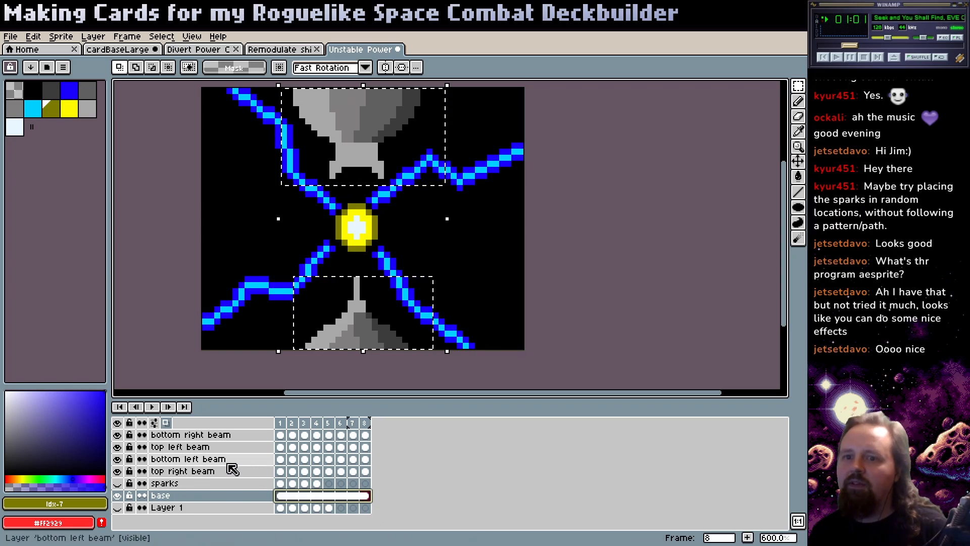
pyautogui.click(152, 407)
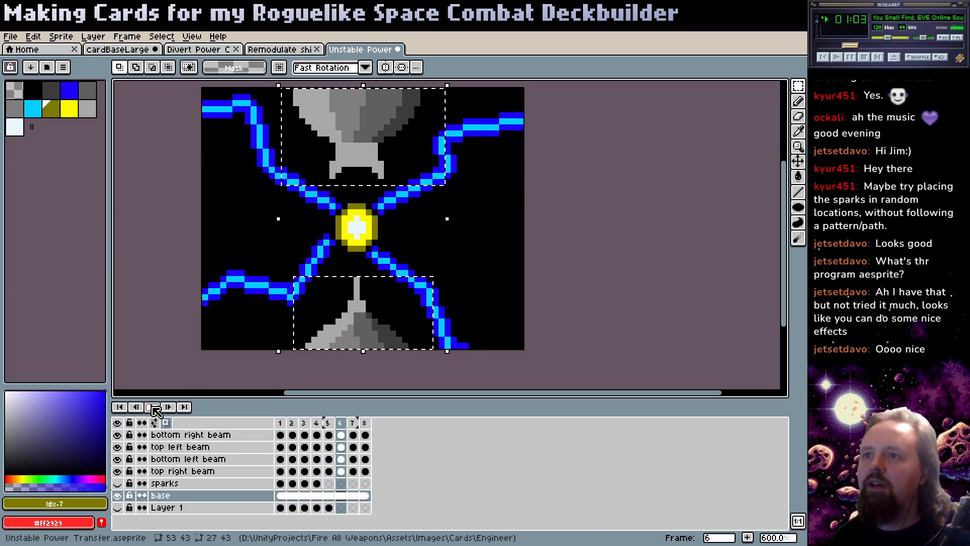
pyautogui.hotkey('ctrl', 'z')
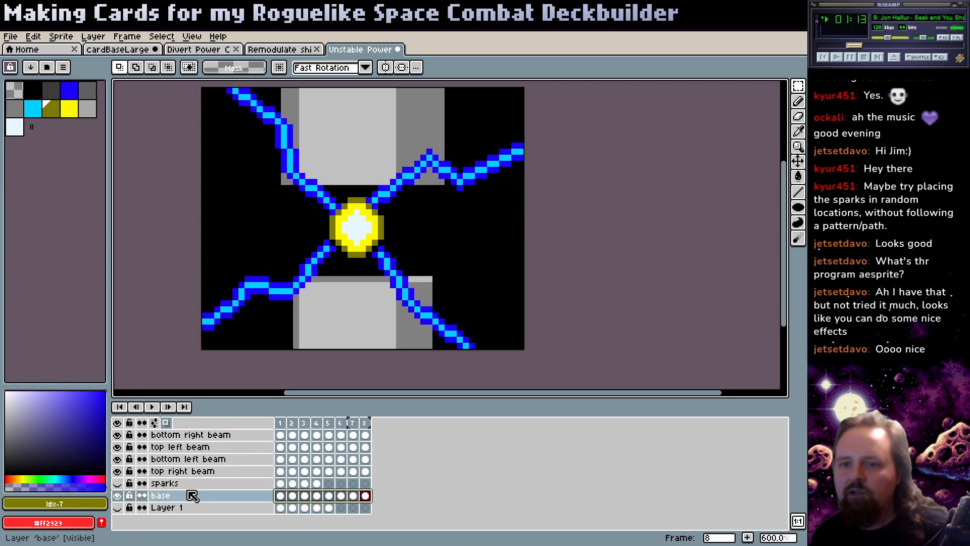
# - Add a new layer above the base layer and hide the four beam layers
pyautogui.hotkey('shift', 'n')
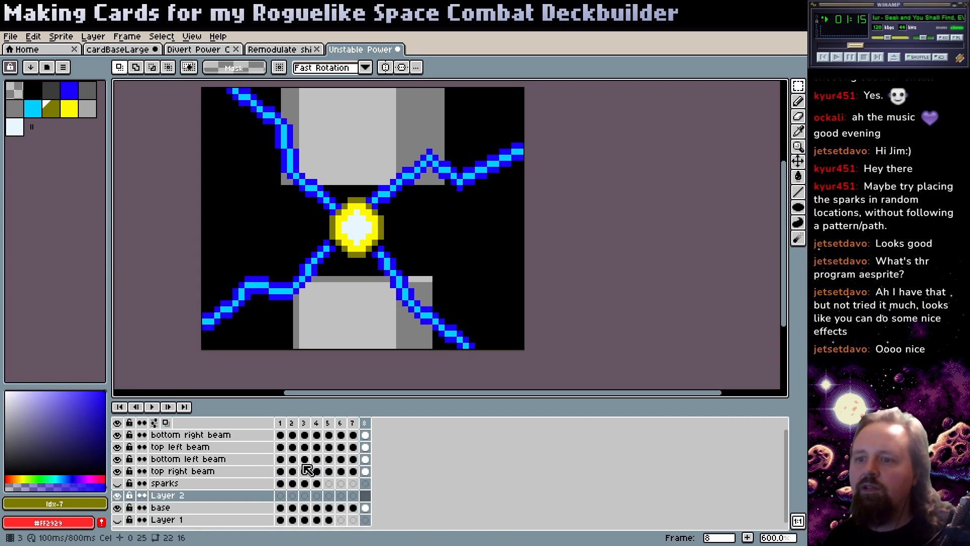
pyautogui.click(117, 471)
pyautogui.click(118, 459)
pyautogui.click(118, 447)
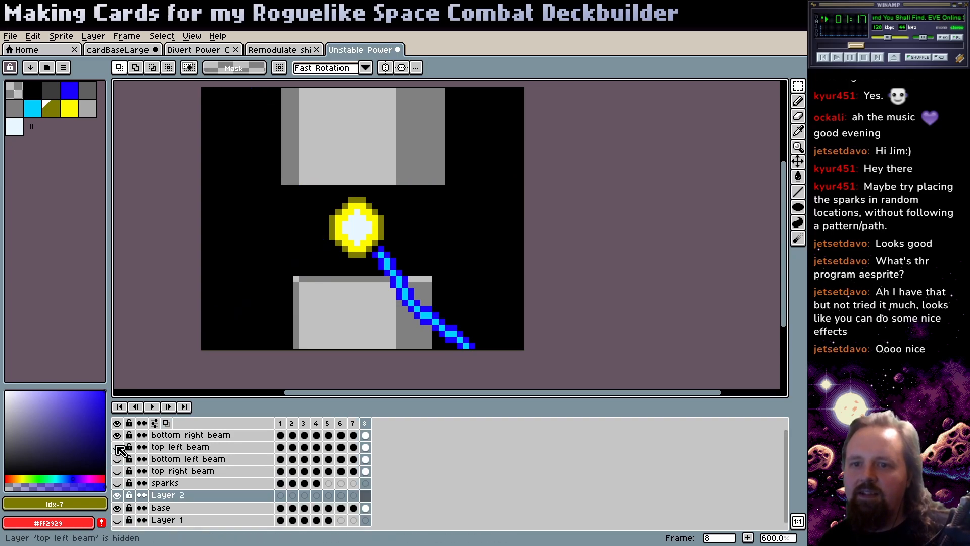
pyautogui.click(117, 434)
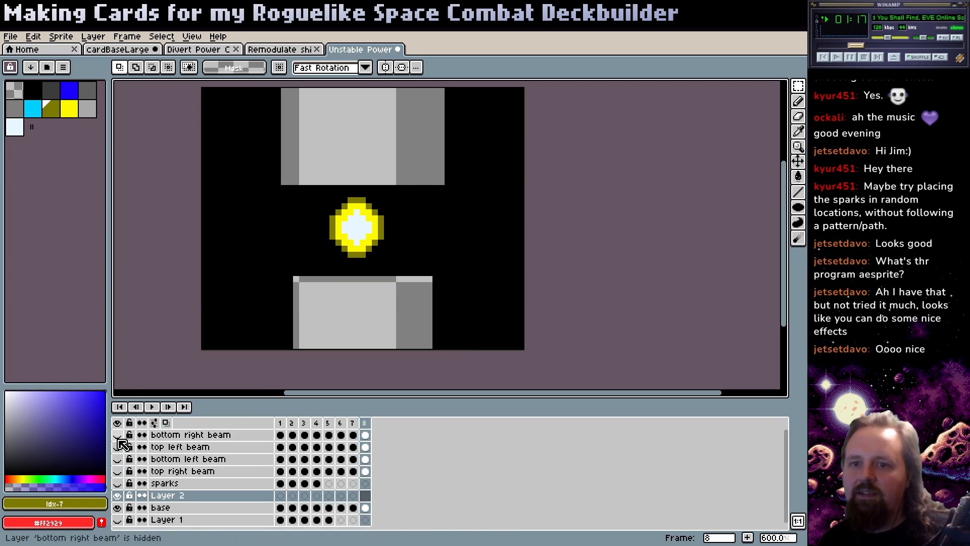
# - Paste the two metal pieces into frame 8 of the new layer and rename the layer Machinery
pyautogui.click(185, 497)
pyautogui.hotkey('ctrl', 'v')
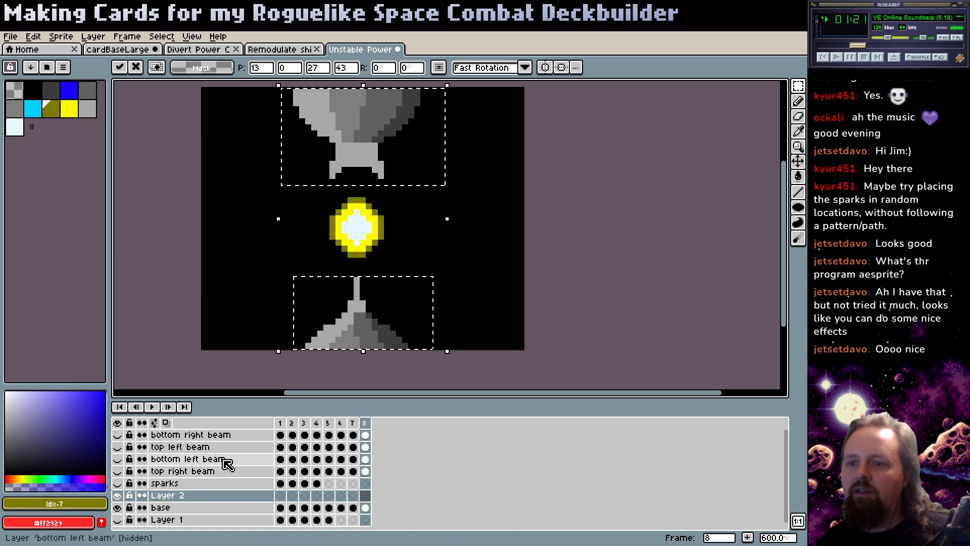
pyautogui.click(192, 498)
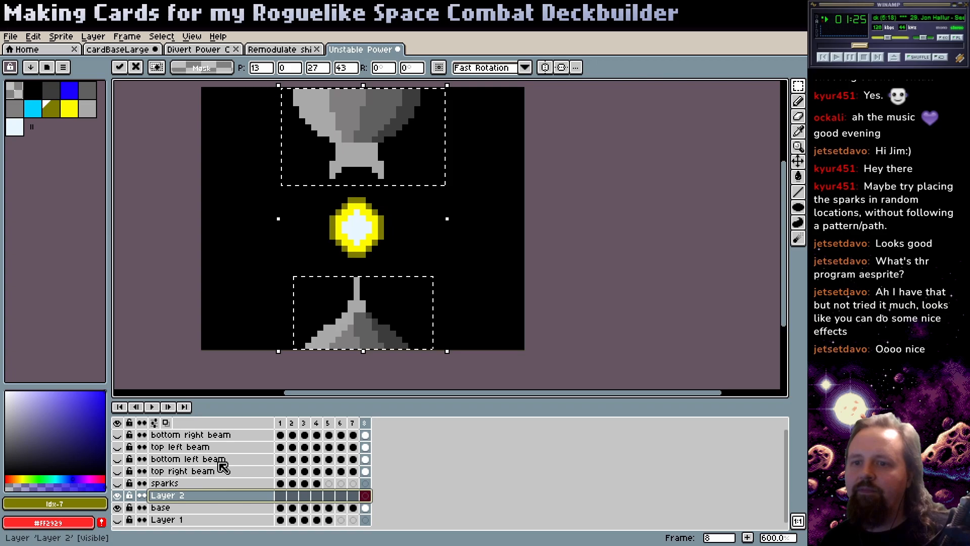
pyautogui.press('Return')
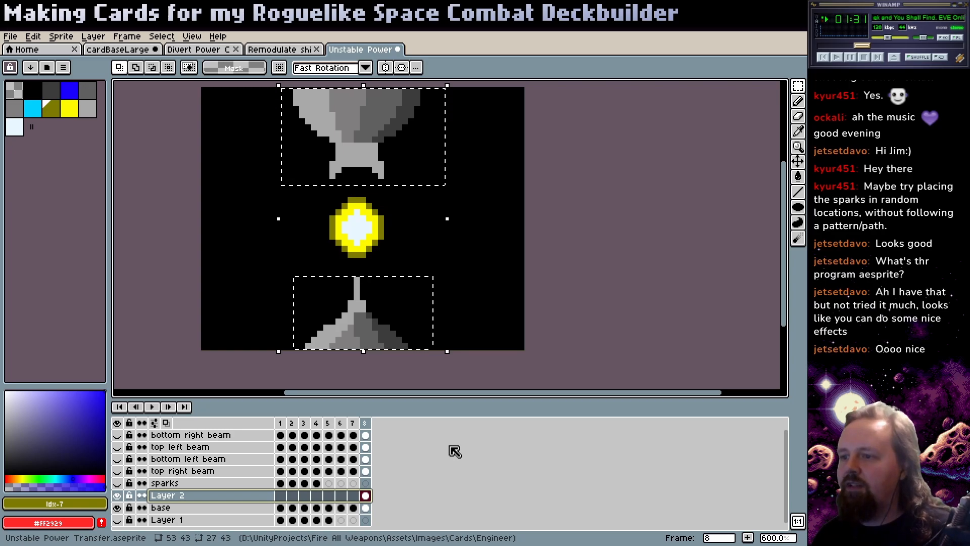
# - Select the black area around the core on the base layer, clear it from all eight frames, and step through the frames to check
pyautogui.click(177, 508)
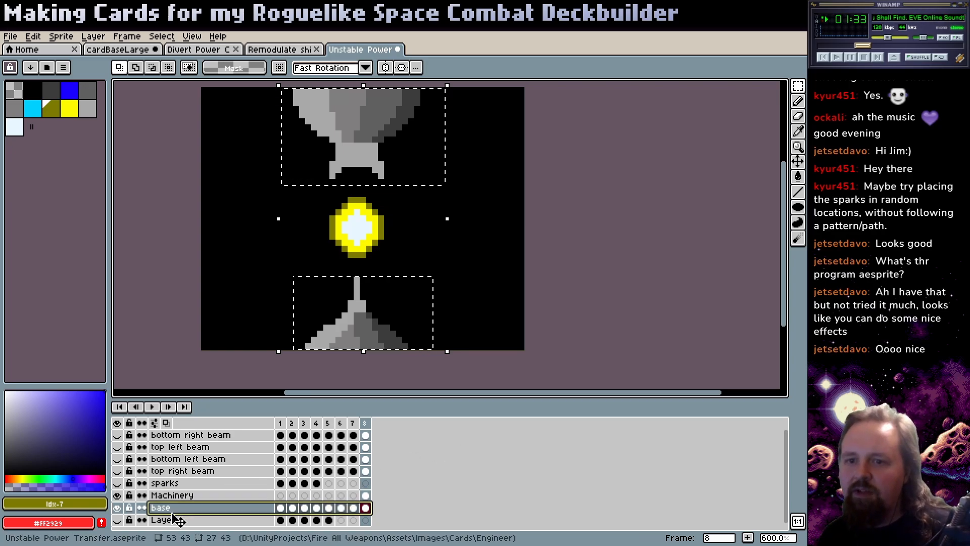
pyautogui.click(116, 508)
pyautogui.click(117, 509)
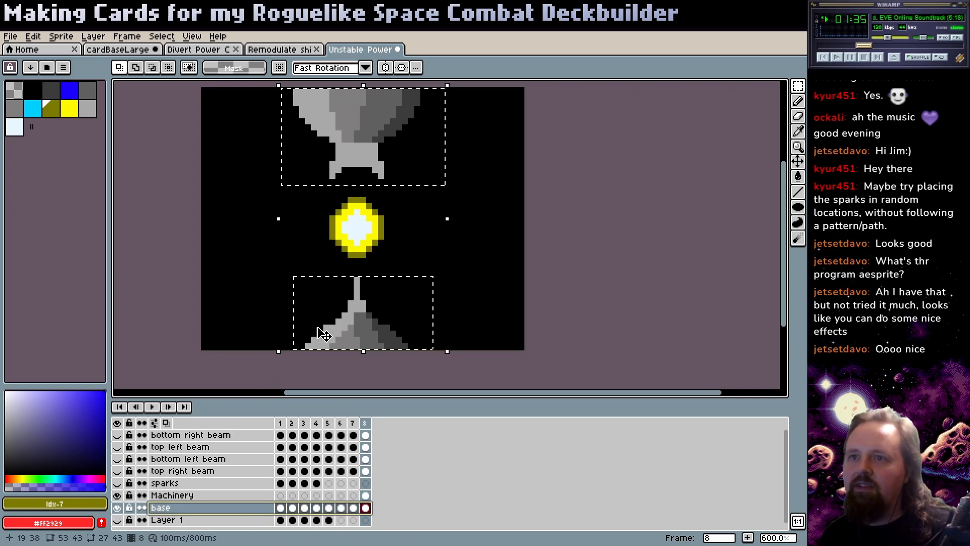
pyautogui.press('w')
pyautogui.click(243, 347)
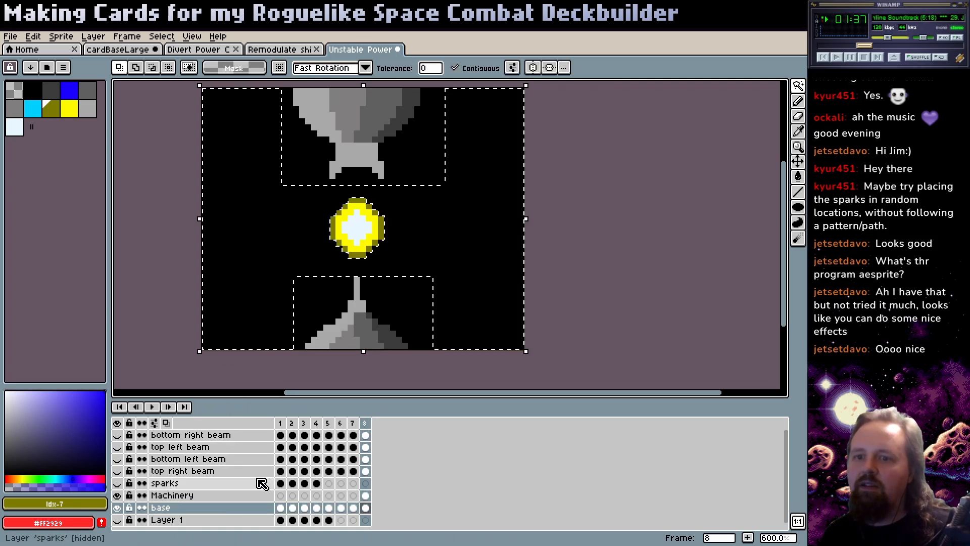
pyautogui.press('Delete')
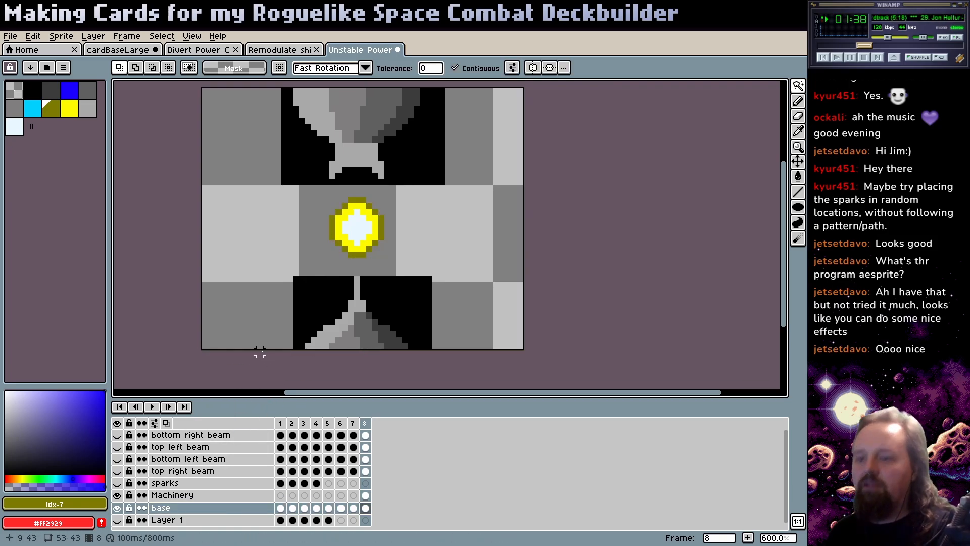
pyautogui.press('Return')
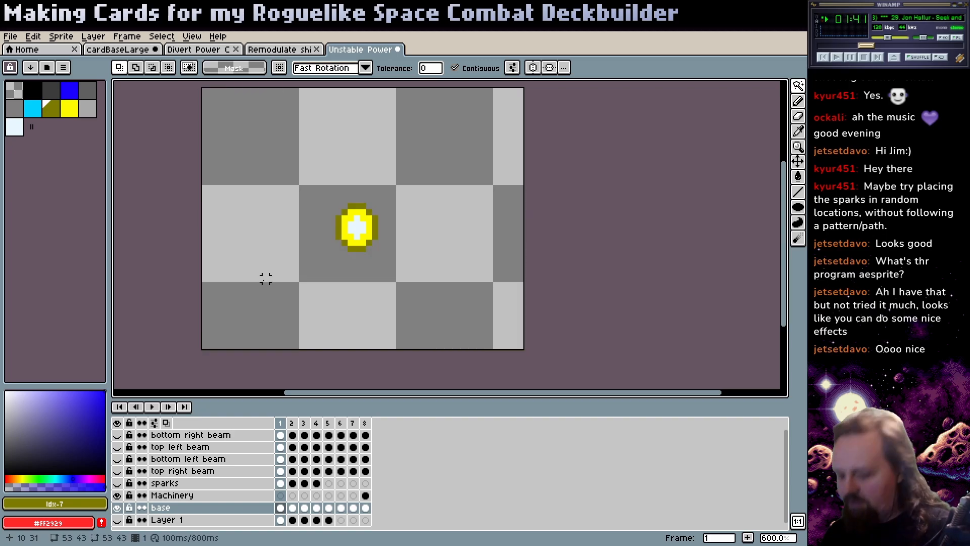
pyautogui.press('Return')
pyautogui.press('Right')
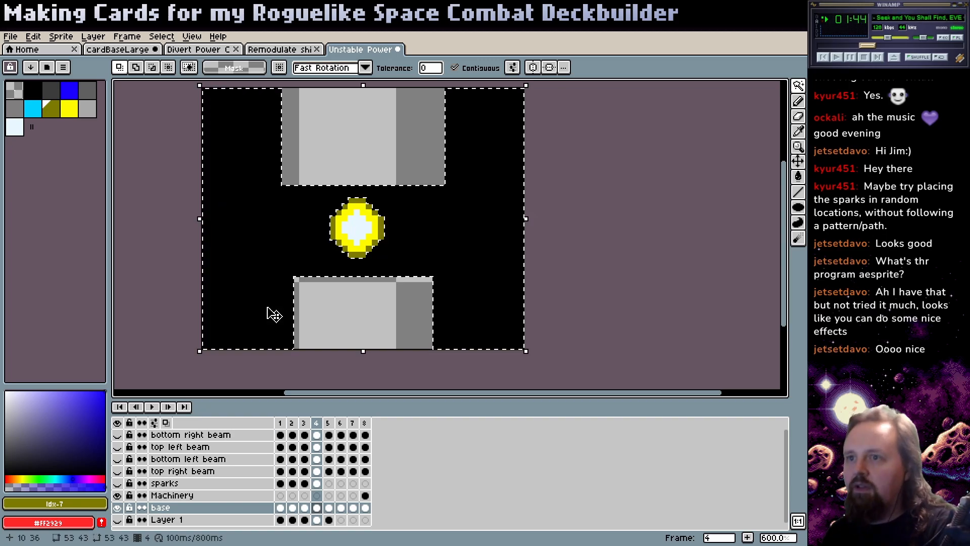
pyautogui.press('Right')
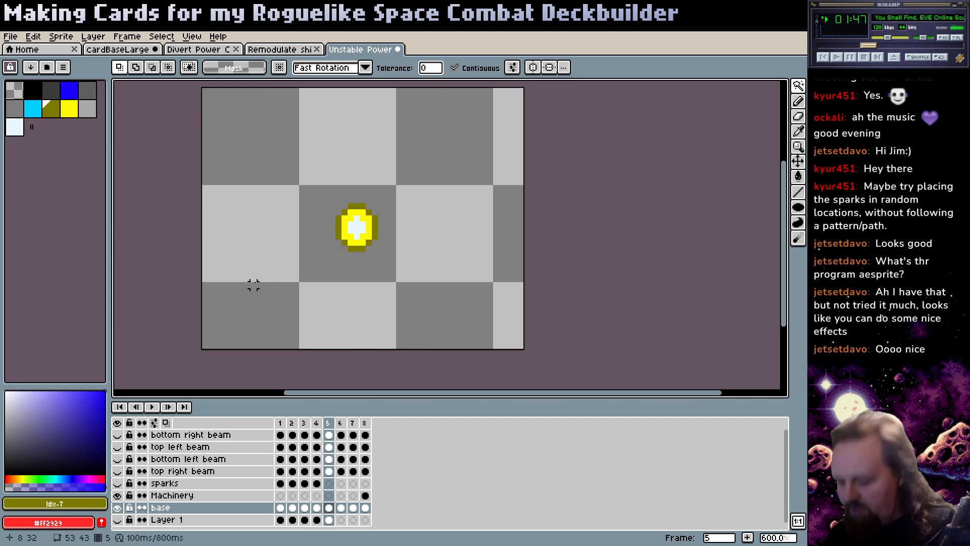
pyautogui.press('Right')
pyautogui.press('Right')
pyautogui.press('Right')
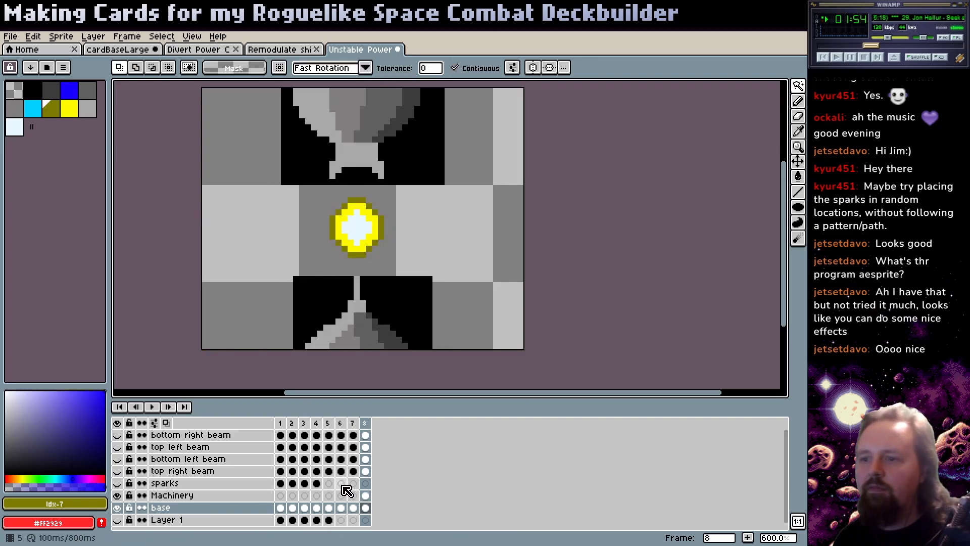
# - Delete the black areas around the lower and upper metal pieces on the Machinery layer in frame 8
pyautogui.click(366, 499)
pyautogui.hotkey('ctrl', 'v')
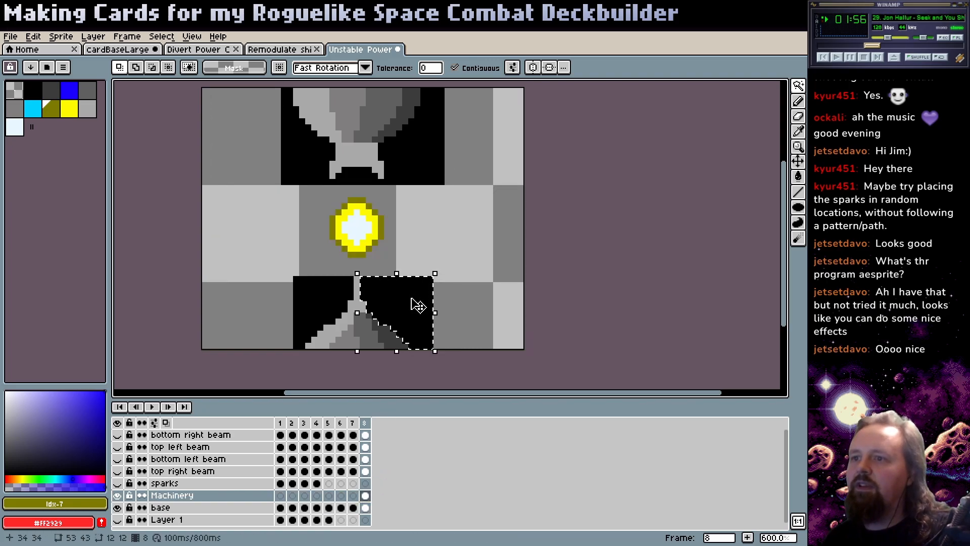
pyautogui.click(310, 286)
pyautogui.press('Delete')
pyautogui.click(325, 156)
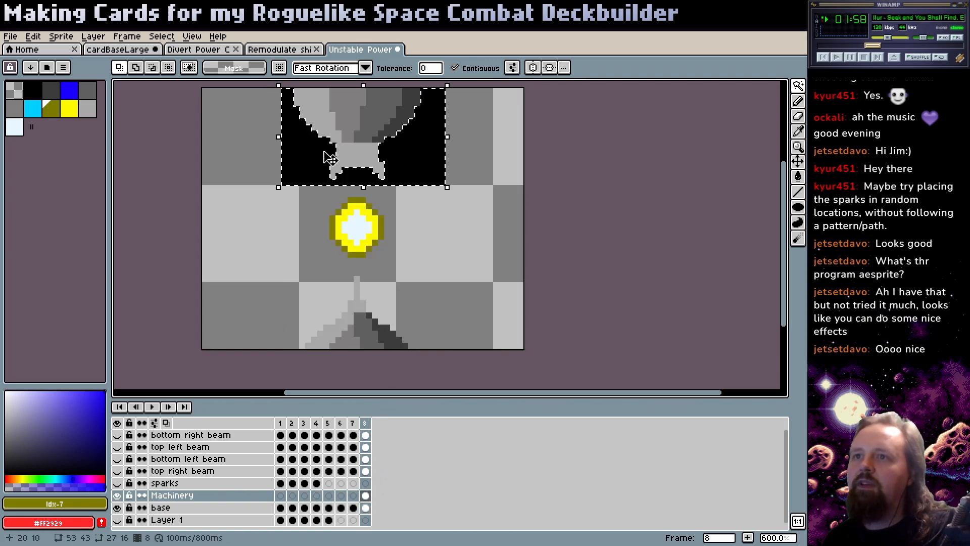
pyautogui.press('Delete')
# - Copy the Machinery cel from frame 8 to frame 1 and link the Machinery cels across frames 1 to 8
pyautogui.moveTo(364, 496); pyautogui.dragTo(282, 496)
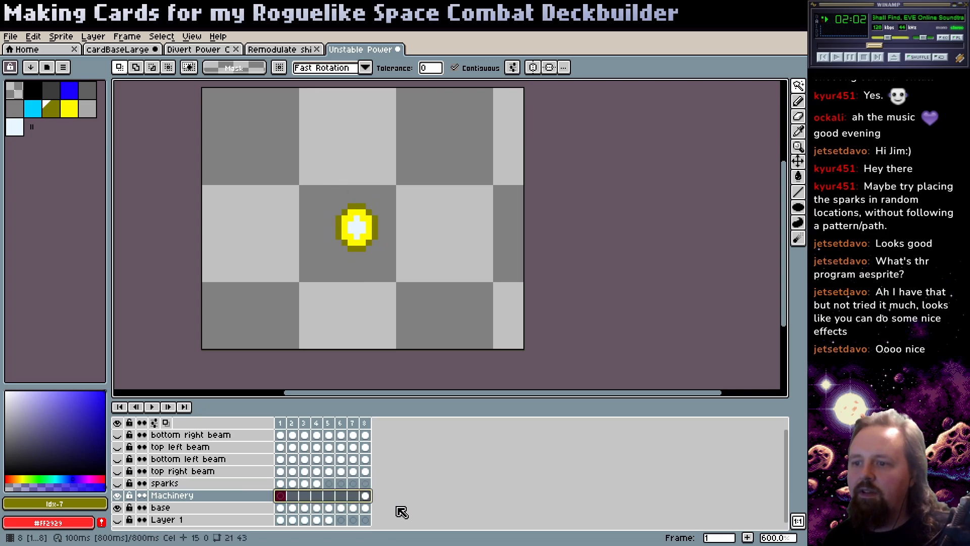
pyautogui.click(353, 496)
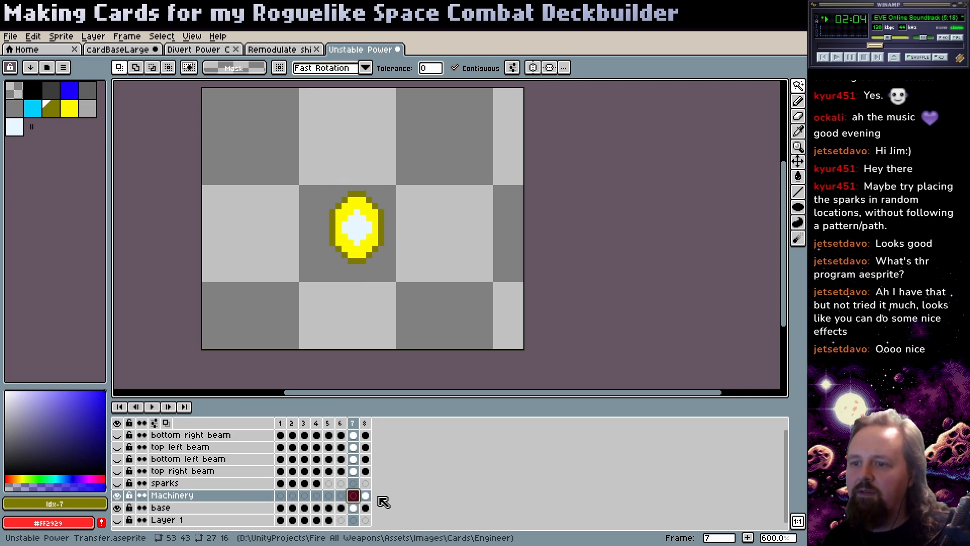
pyautogui.click(365, 496)
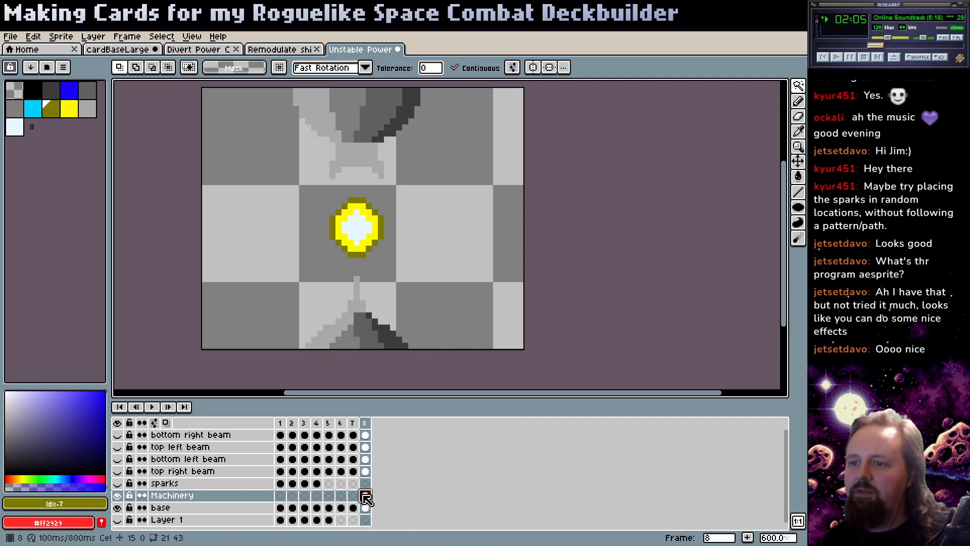
pyautogui.click(281, 496)
pyautogui.hotkey('ctrl', 'v')
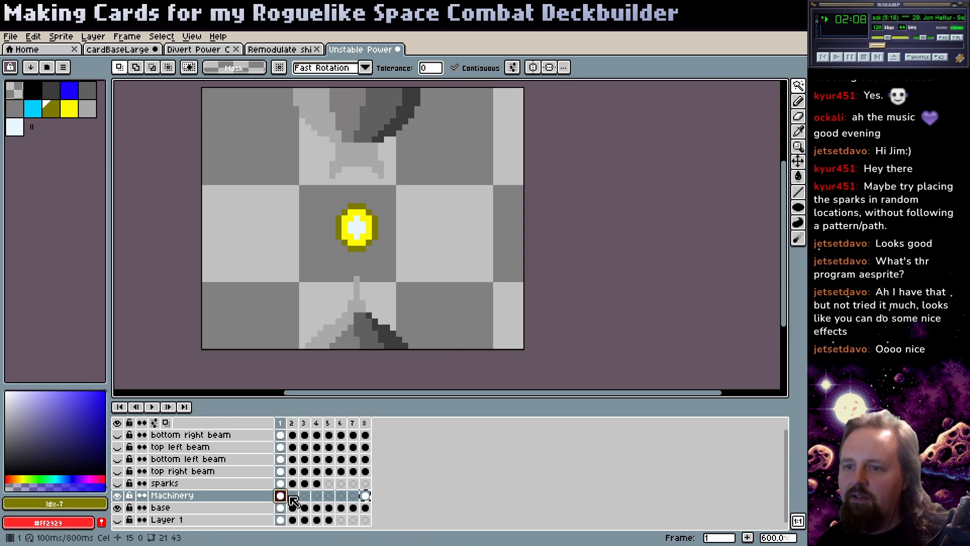
pyautogui.moveTo(285, 496); pyautogui.dragTo(377, 494)
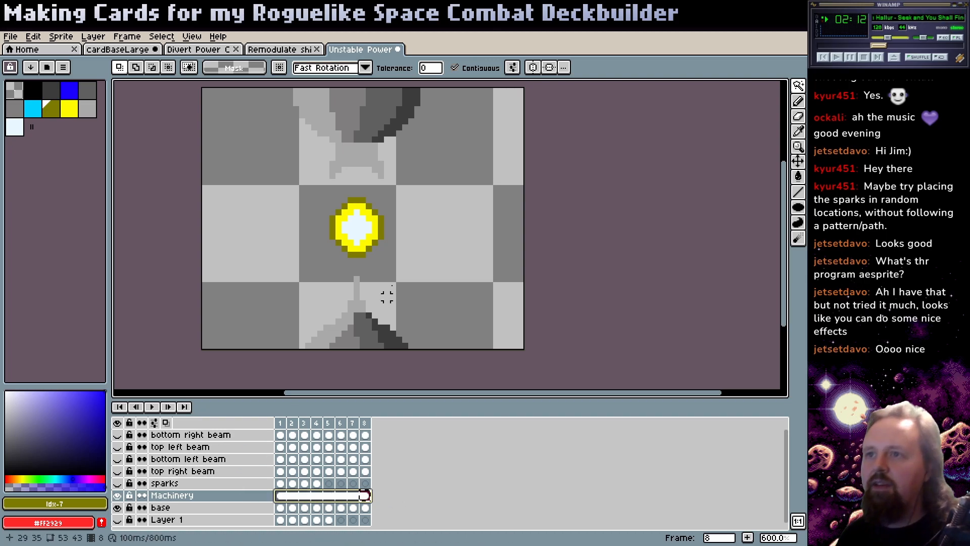
# - Rename the base layer as orb and add a new layer directly above Layer 1
pyautogui.click(232, 508)
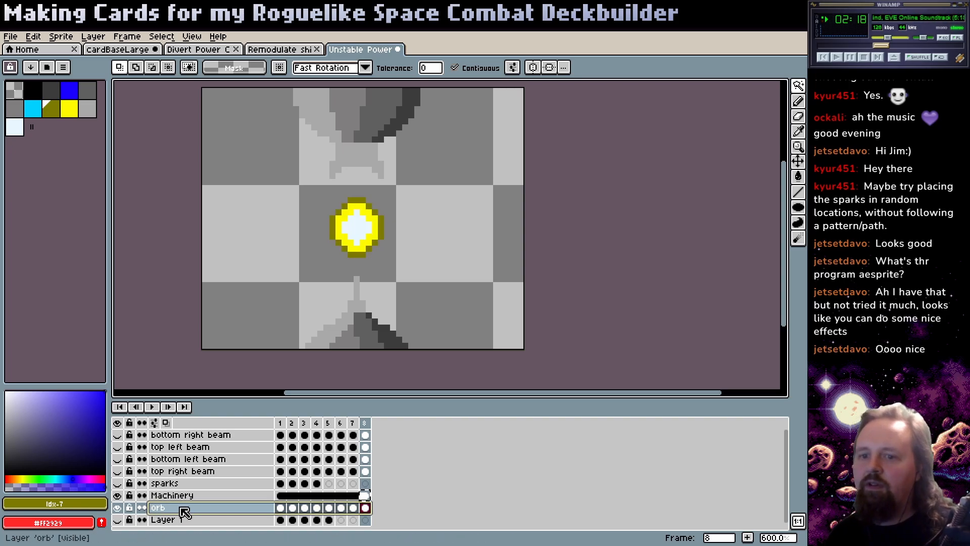
pyautogui.click(185, 519)
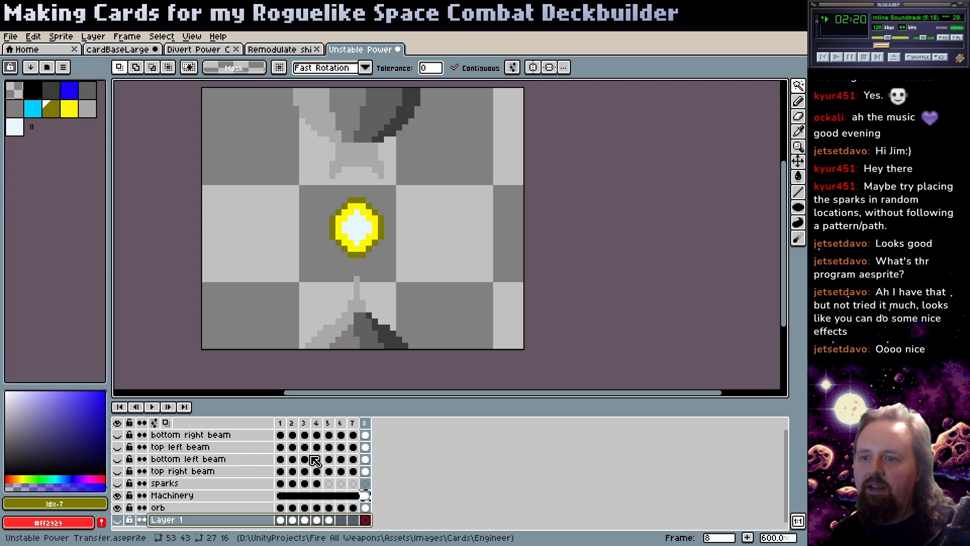
pyautogui.hotkey('shift', 'n')
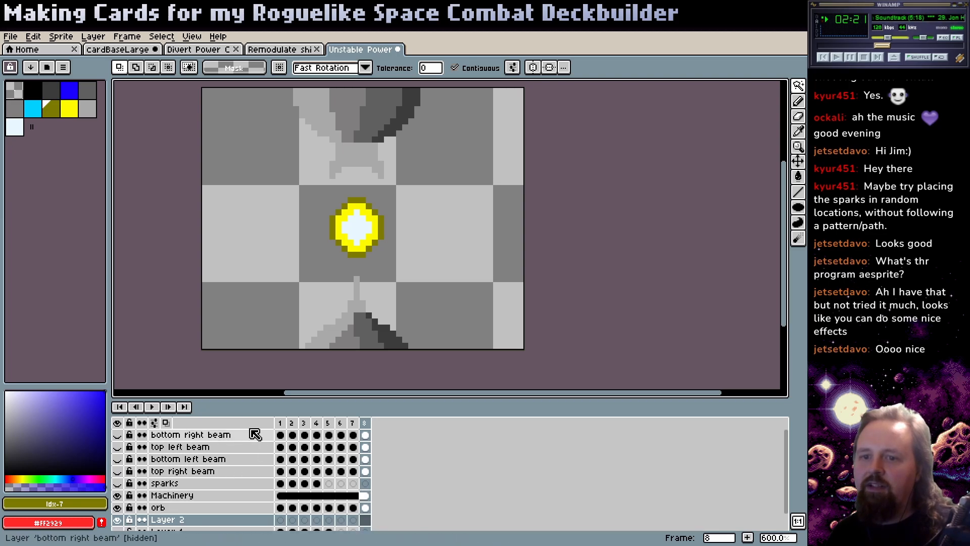
# - Fill the new layer with black in frame 8 and rename the layer background
pyautogui.click(44, 98)
pyautogui.press('g')
pyautogui.click(278, 215)
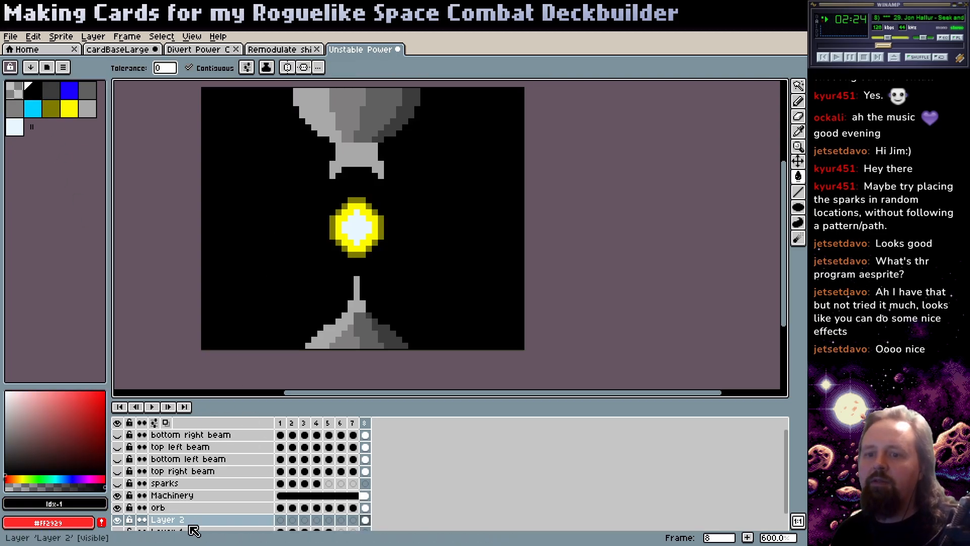
pyautogui.click(194, 523)
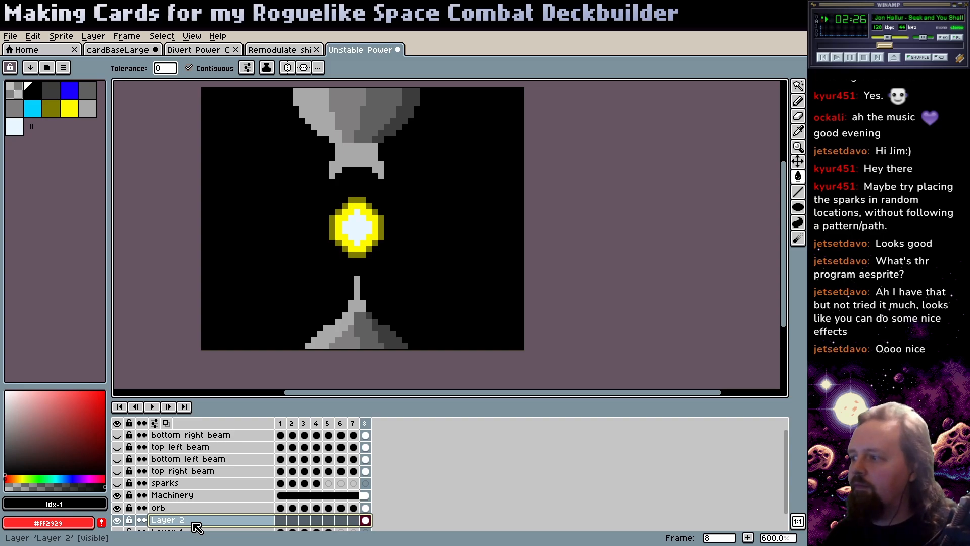
pyautogui.click(152, 407)
pyautogui.press('Return')
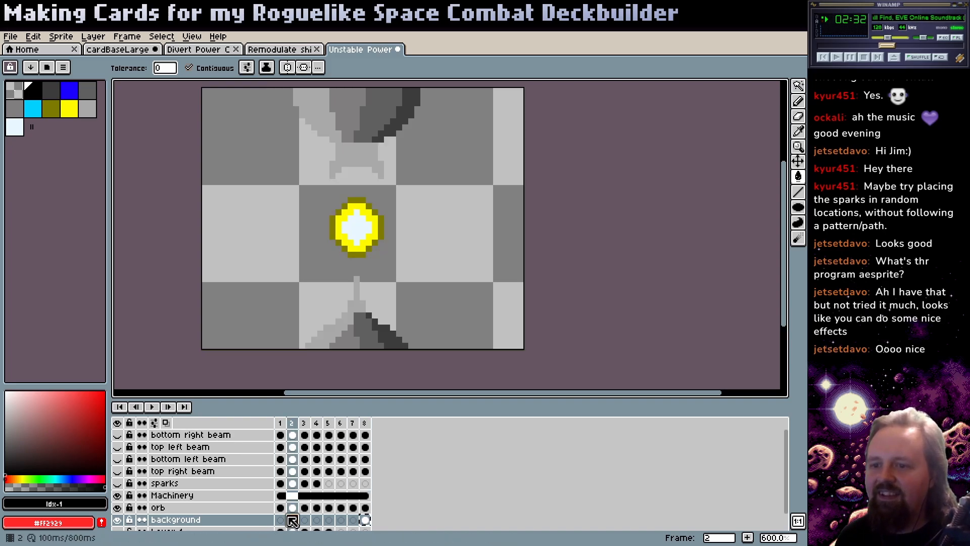
# - Extend the black background as linked cels across frames 1 to 8 and start the animation preview
pyautogui.click(282, 521)
pyautogui.moveTo(288, 525); pyautogui.dragTo(365, 520)
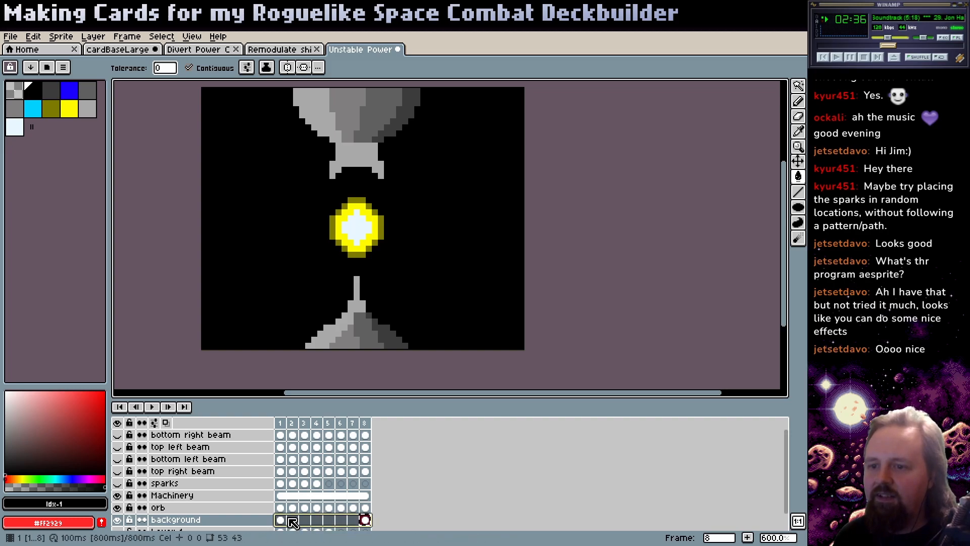
pyautogui.press('Return')
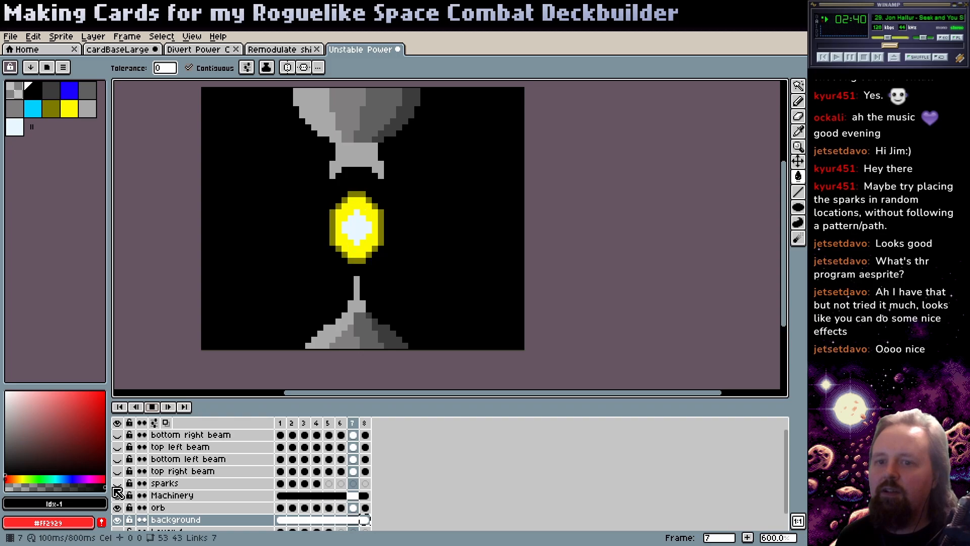
# - Show all four beam layers while the animation plays and stop the preview
pyautogui.click(117, 472)
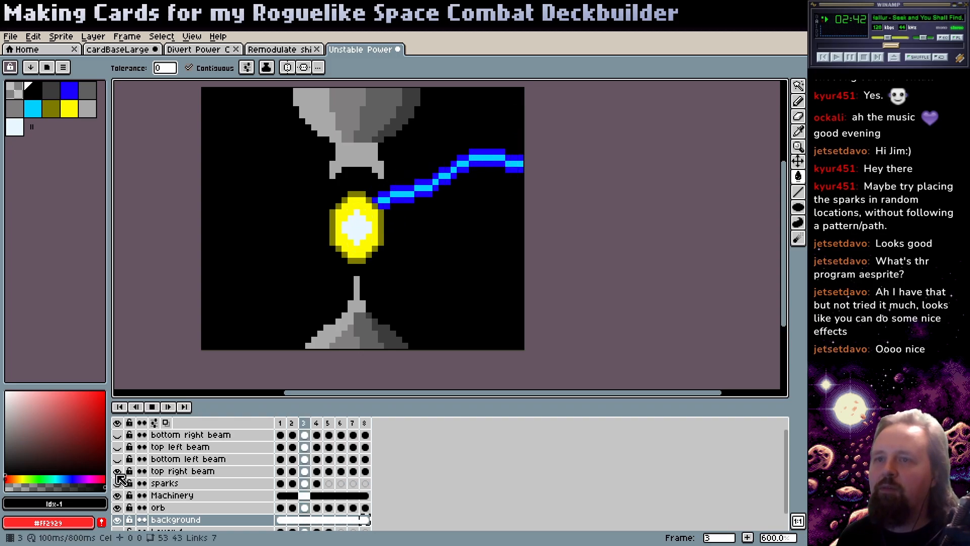
pyautogui.click(117, 447)
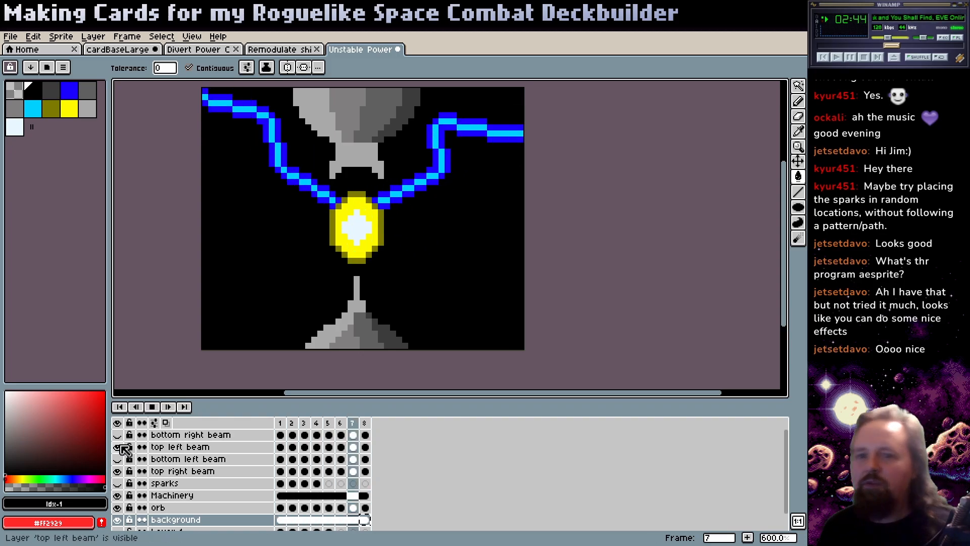
pyautogui.click(117, 435)
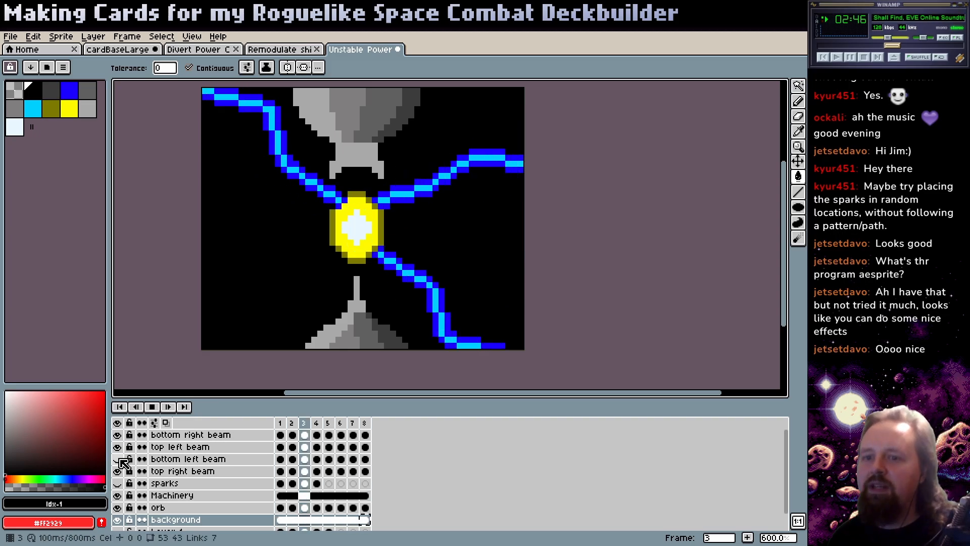
pyautogui.click(118, 460)
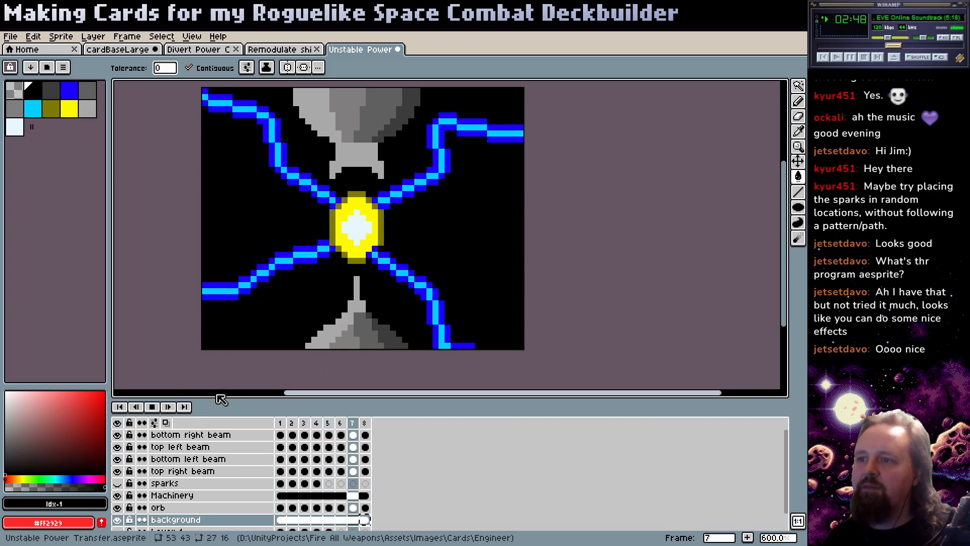
pyautogui.press('Return')
# - Stop the animation preview and hide the top right, bottom left, top left and bottom right beam layers
pyautogui.moveTo(228, 399); pyautogui.dragTo(355, 309)
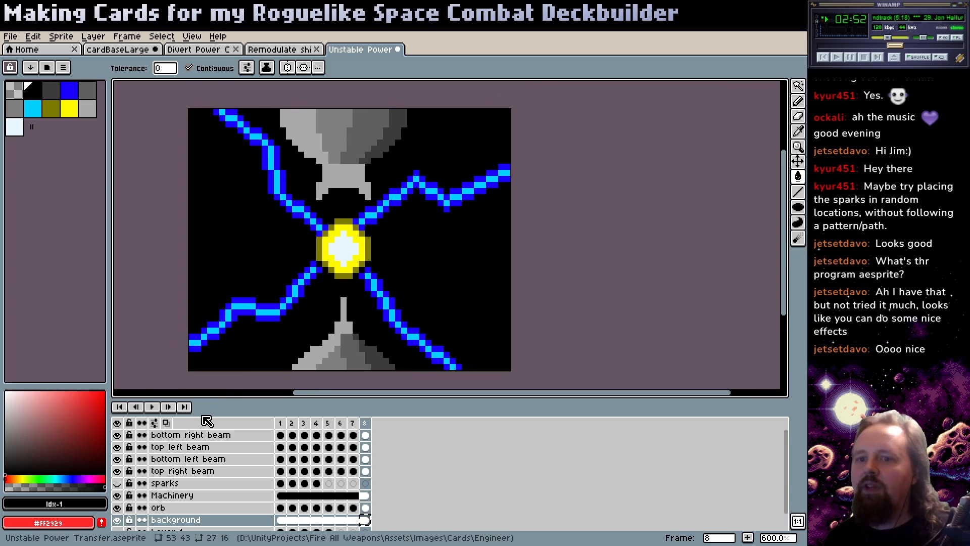
pyautogui.click(117, 471)
pyautogui.click(118, 459)
pyautogui.click(117, 447)
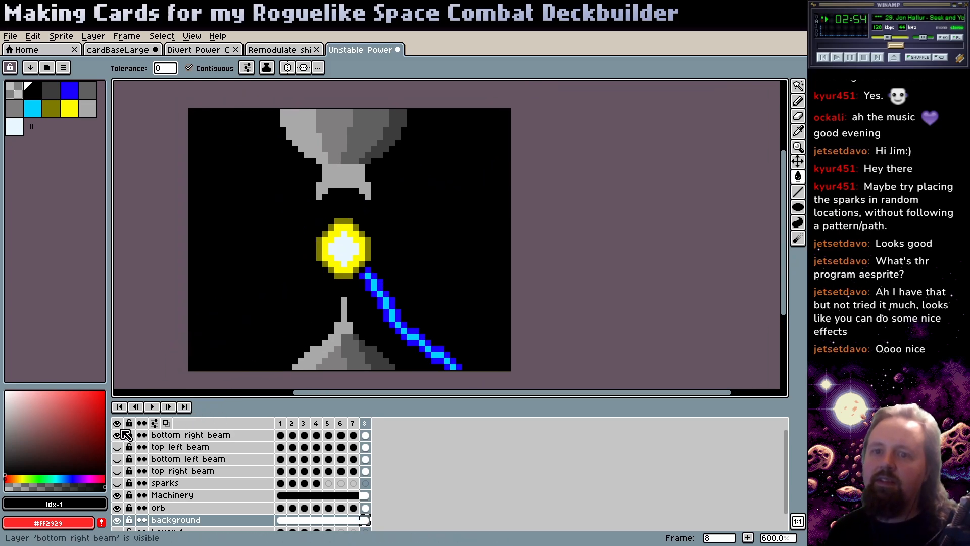
pyautogui.click(123, 435)
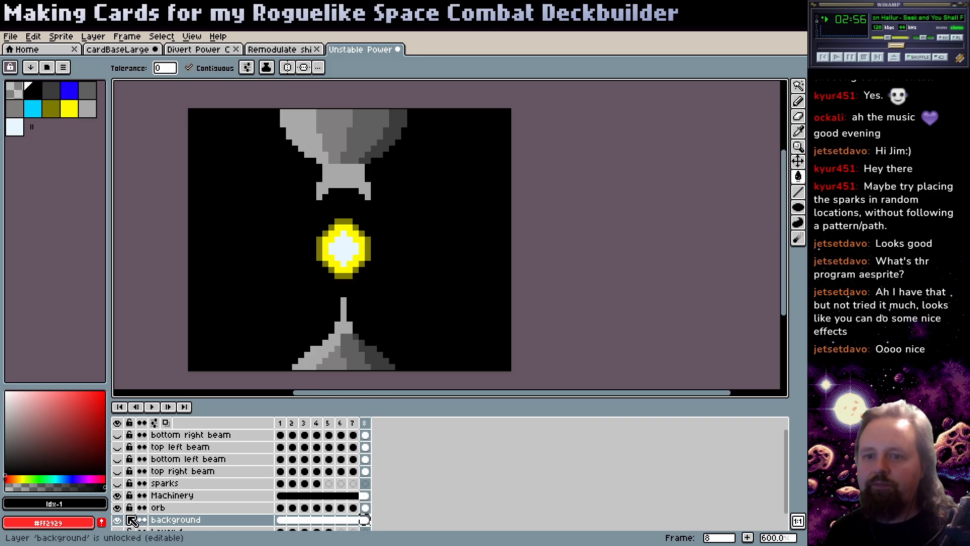
# - Duplicate the Machinery layer and hide the original, leaving the copy active for editing
pyautogui.click(201, 496)
pyautogui.moveTo(411, 308); pyautogui.dragTo(428, 273)
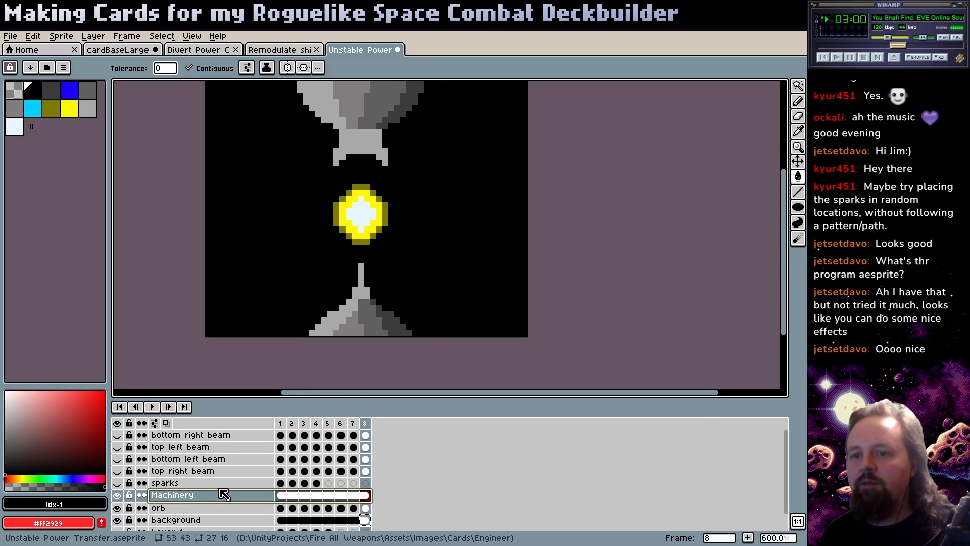
pyautogui.moveTo(223, 508); pyautogui.dragTo(163, 494)
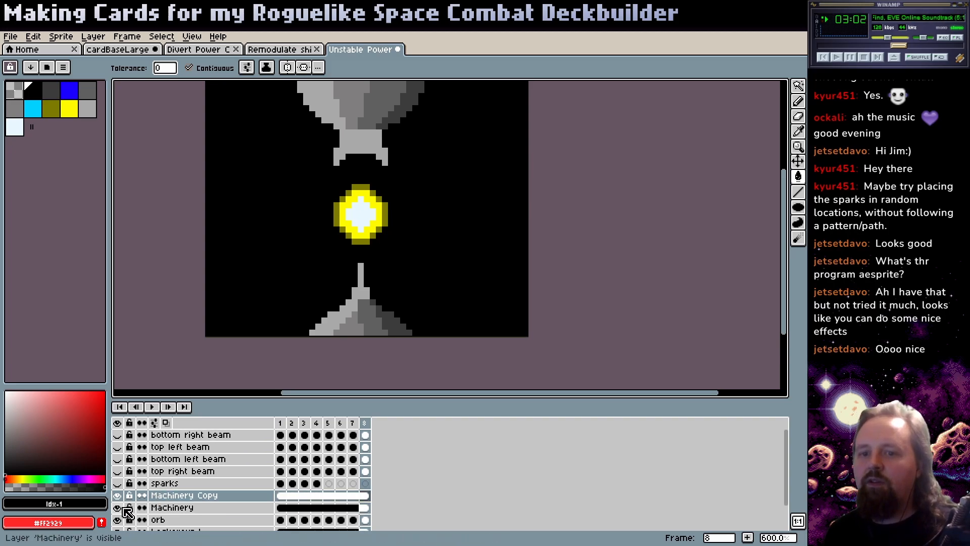
# - Fill all the shading bands of the upper and lower machinery with the flat light grey on Machinery Copy
pyautogui.keyDown('alt'); pyautogui.click(334, 326); pyautogui.keyUp('alt')
pyautogui.moveTo(349, 315); pyautogui.dragTo(391, 334)
pyautogui.moveTo(362, 108); pyautogui.dragTo(399, 101)
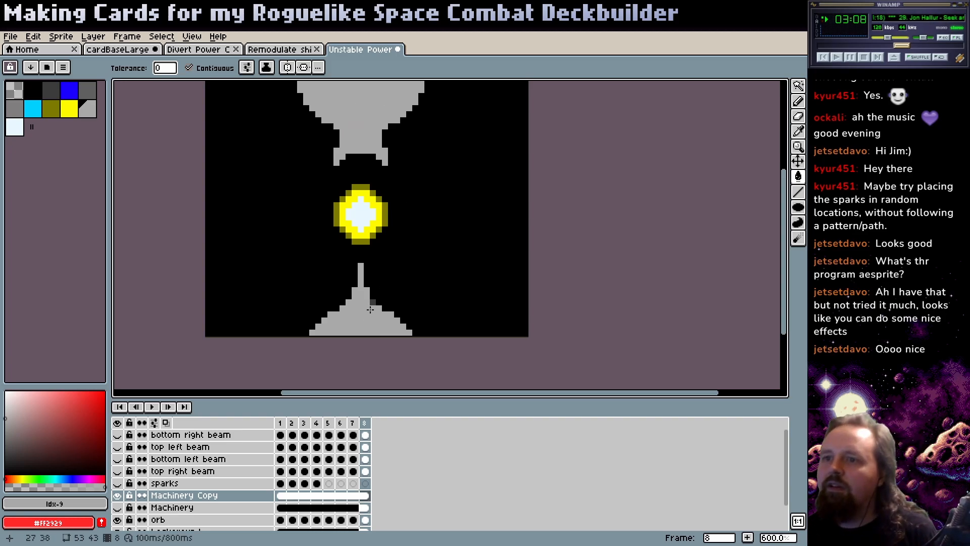
# - Change the light grey palette colour to a muted blue and fill the lower machinery with it
pyautogui.scroll(-2, 372, 283)
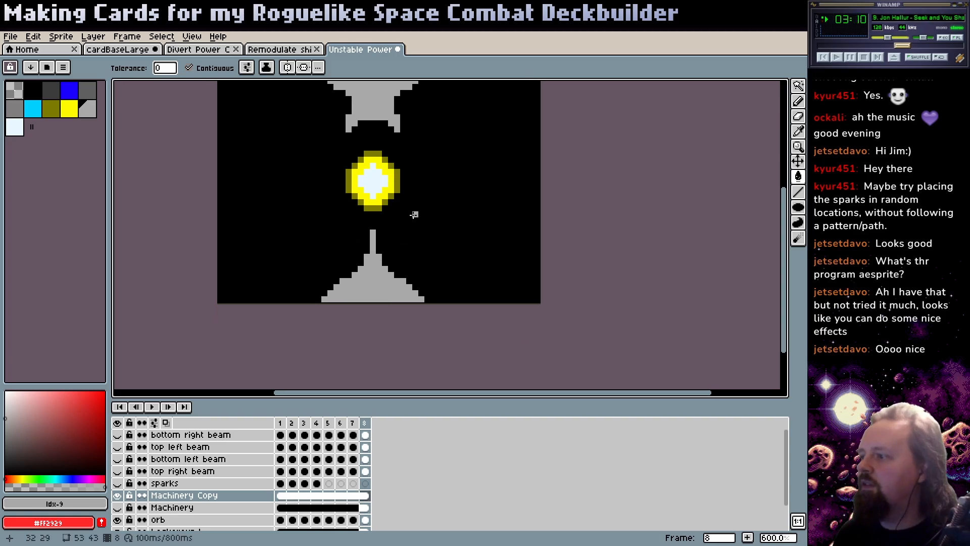
pyautogui.scroll(4, 368, 261)
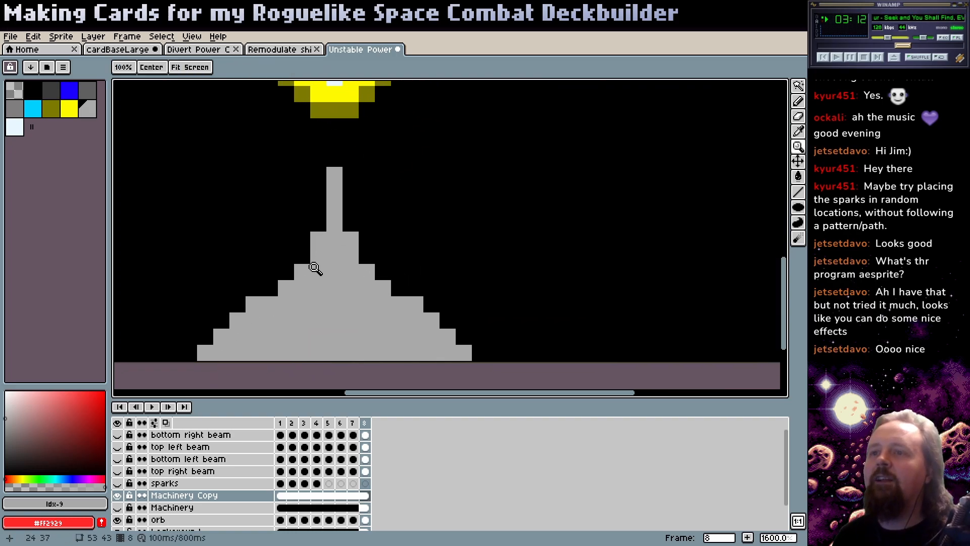
pyautogui.hscroll(-1, 325, 288)
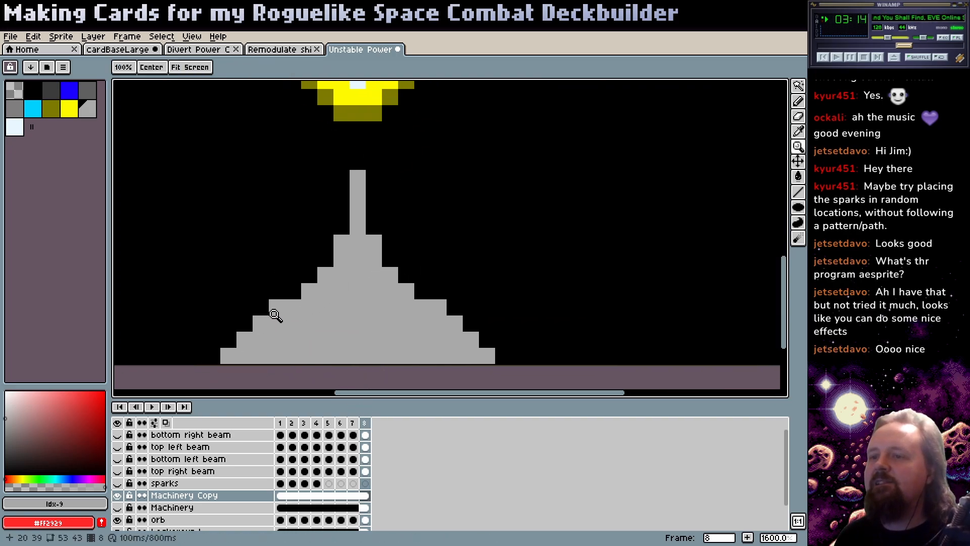
pyautogui.hscroll(-1, 381, 295)
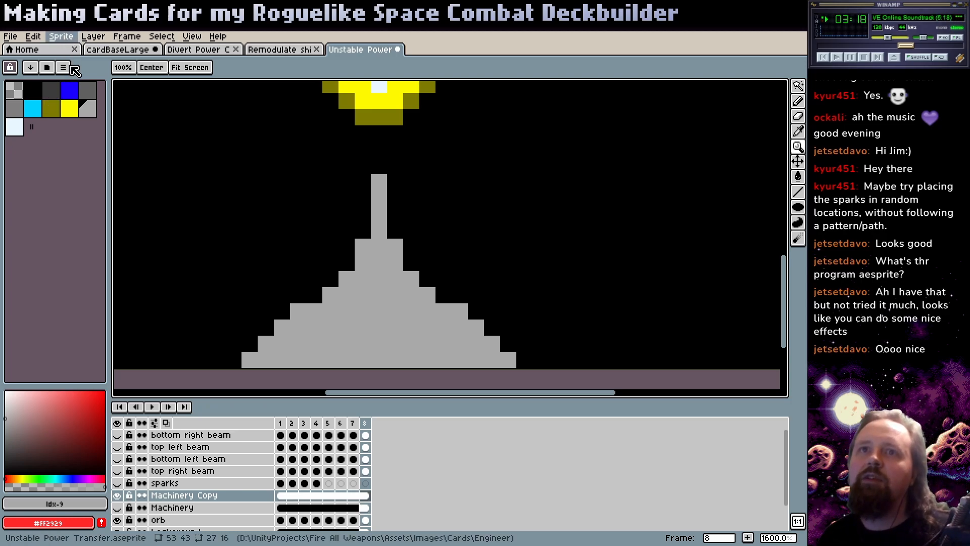
pyautogui.press('b')
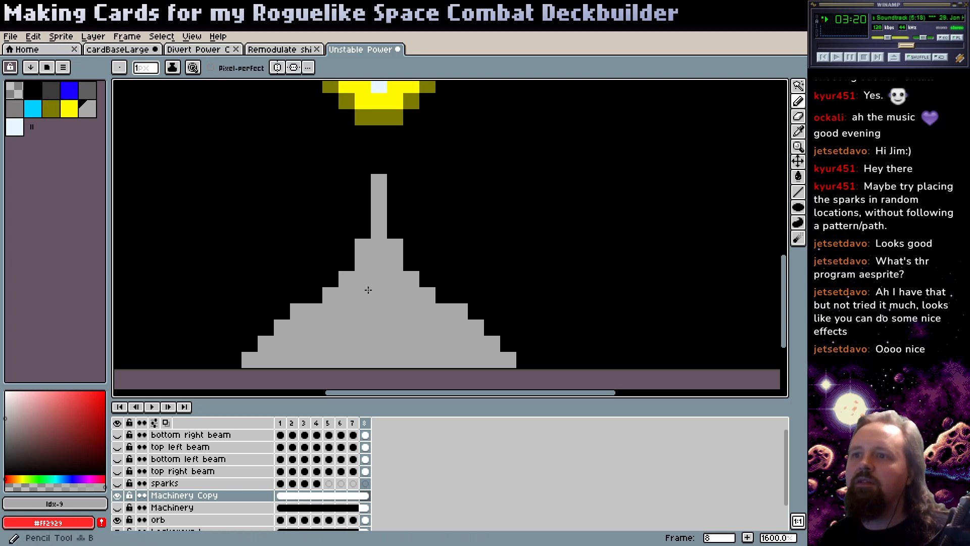
pyautogui.click(89, 418)
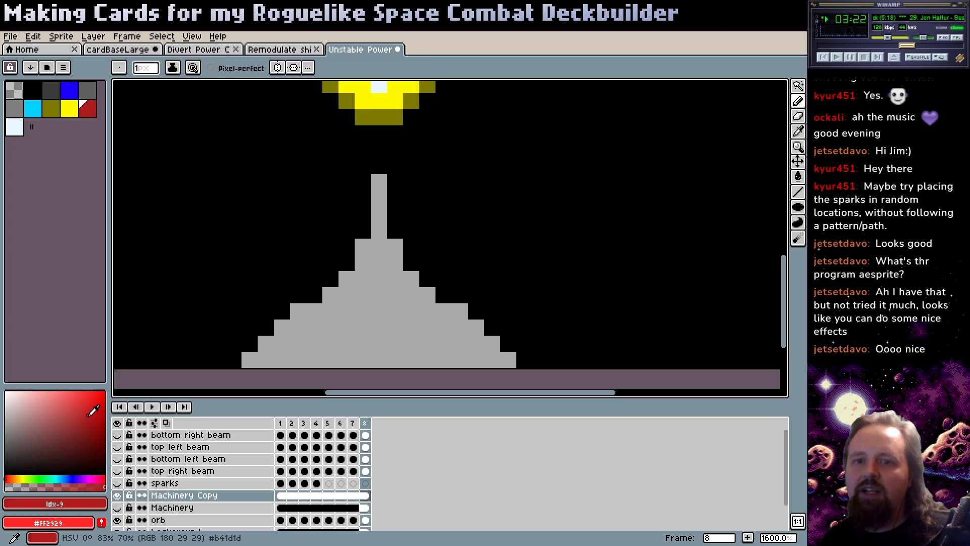
pyautogui.click(75, 477)
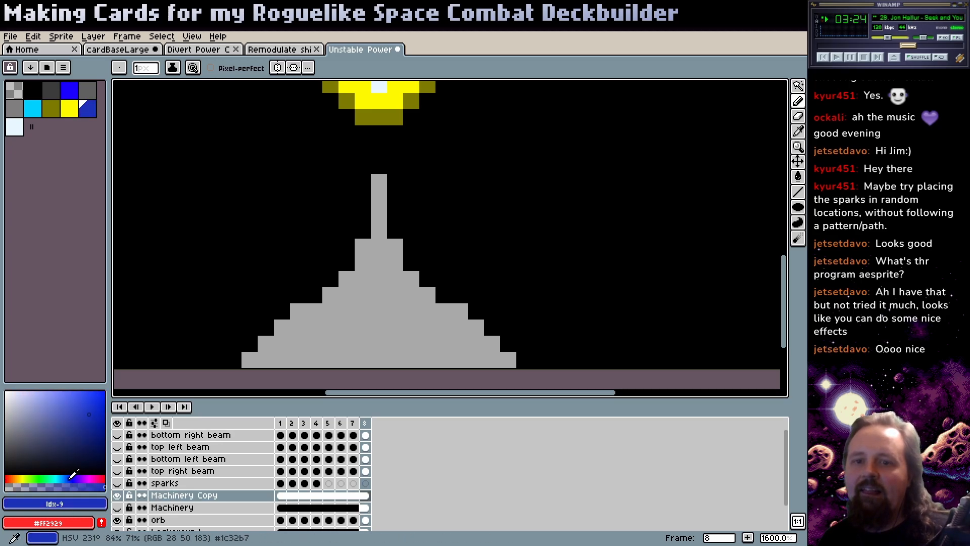
pyautogui.press('g')
pyautogui.moveTo(99, 433)
pyautogui.mouseDown()
pyautogui.moveTo(60, 387)
pyautogui.moveTo(38, 425)
pyautogui.mouseUp()
pyautogui.click(399, 288)
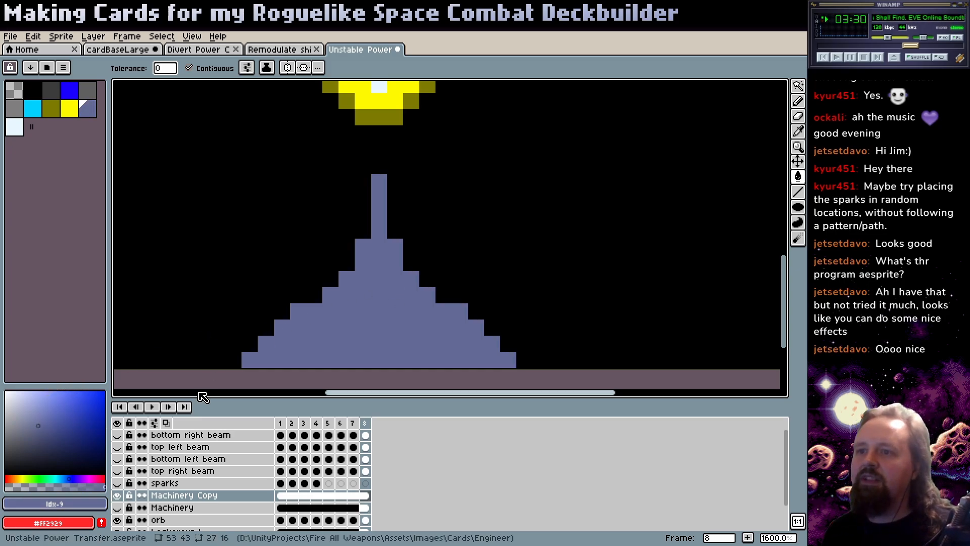
# - Try a darker slate on the lower machinery, and refill it with the greyer blue #717489
pyautogui.click(43, 437)
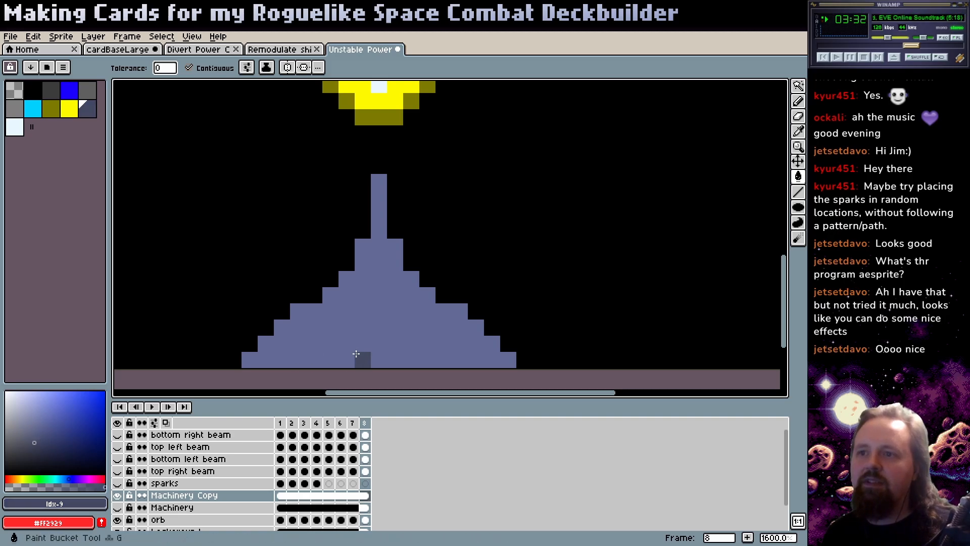
pyautogui.click(361, 355)
pyautogui.click(22, 430)
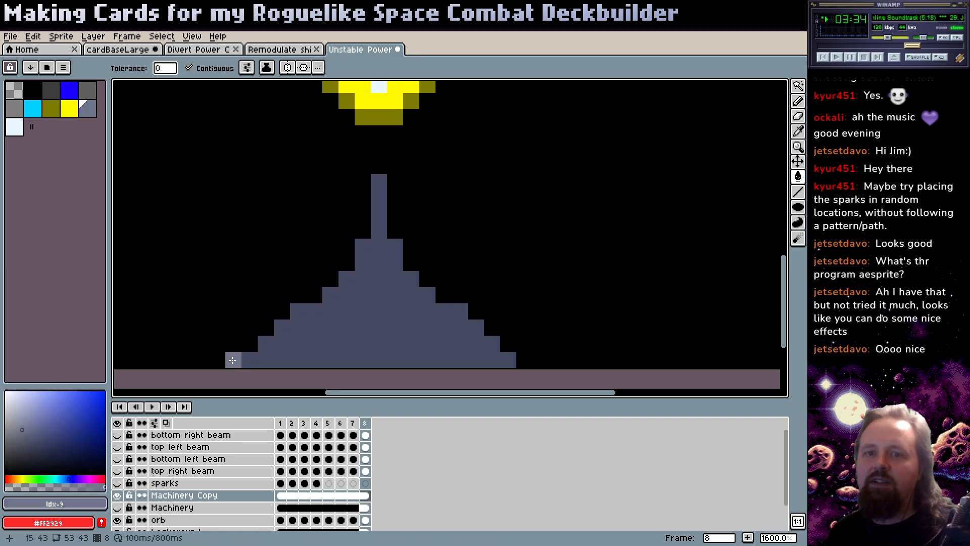
pyautogui.click(407, 285)
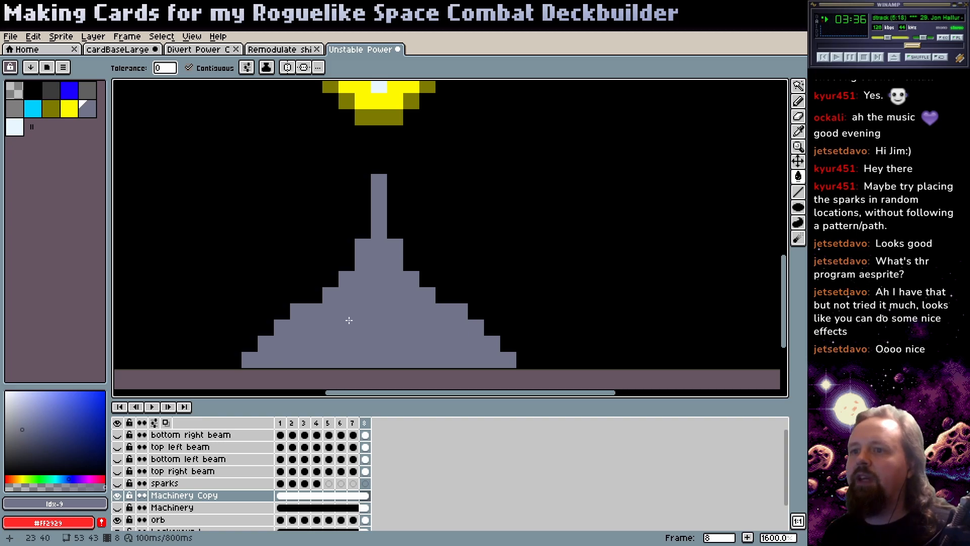
# - Undo the stray pencil pixels on the upper machinery and fill that part with the same blue-grey
pyautogui.press('b')
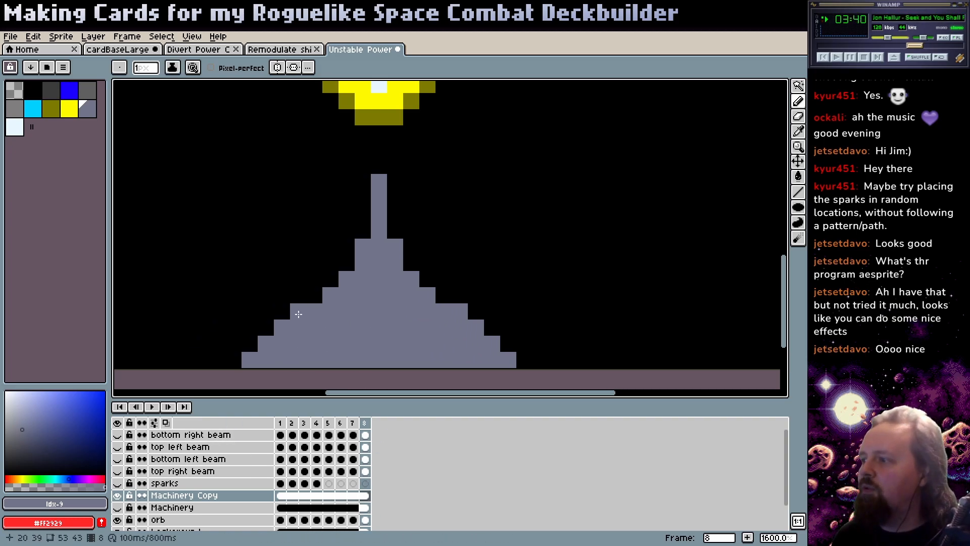
pyautogui.scroll(5, 299, 314)
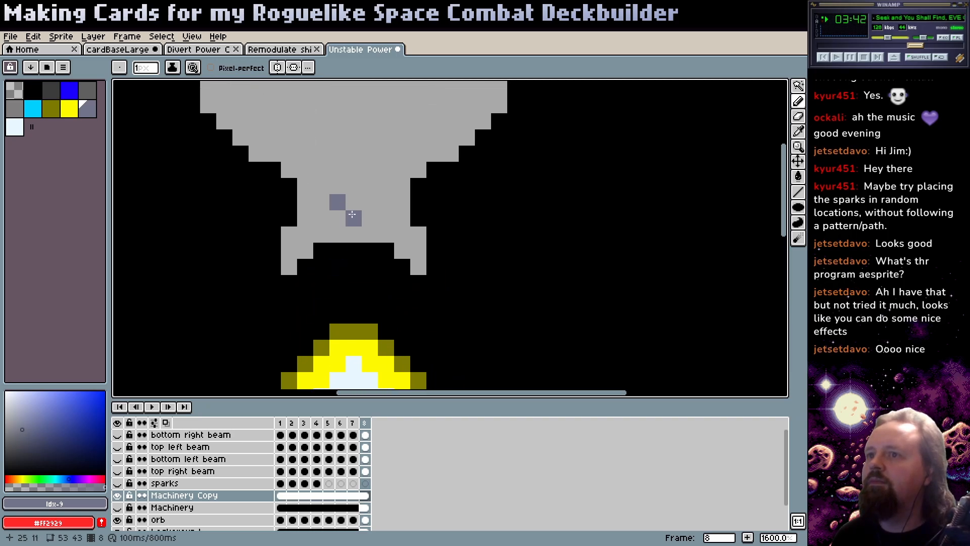
pyautogui.press('z')
pyautogui.hotkey('ctrl', 'z')
pyautogui.scroll(-3, 383, 214)
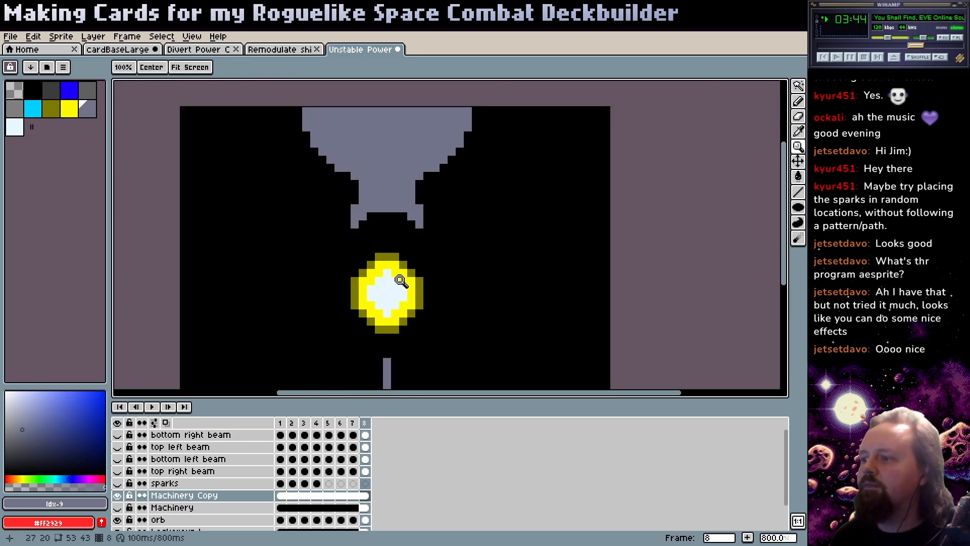
# - Extend the palette by two entries and set the first new entry to a dark slate blue for shading
pyautogui.scroll(-5, 390, 273)
pyautogui.scroll(3, 384, 278)
pyautogui.press('b')
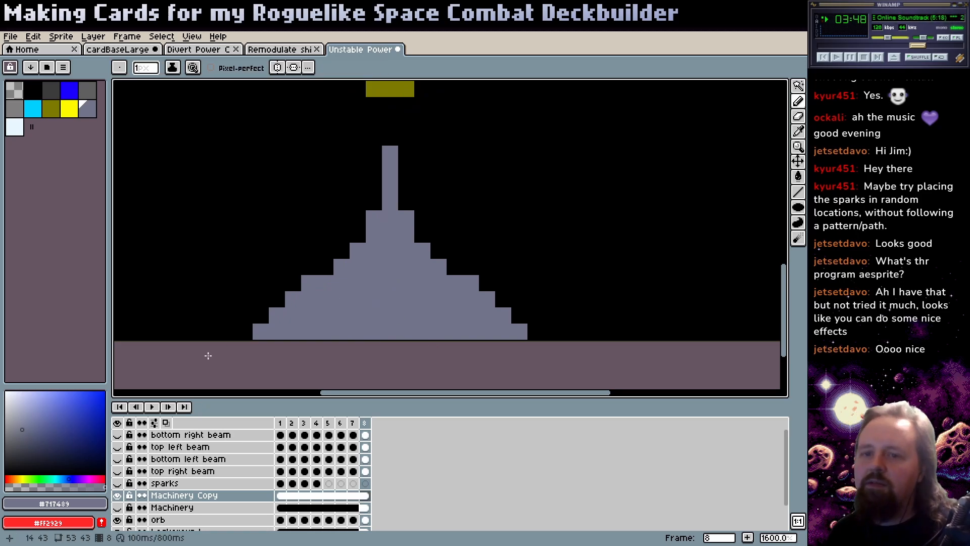
pyautogui.moveTo(34, 130); pyautogui.dragTo(63, 129)
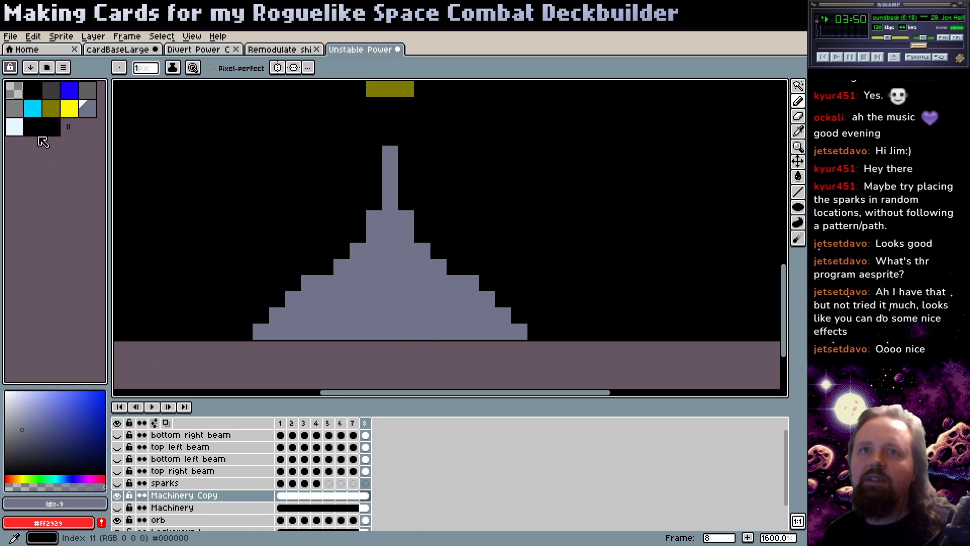
pyautogui.click(75, 476)
pyautogui.moveTo(71, 427); pyautogui.dragTo(40, 407)
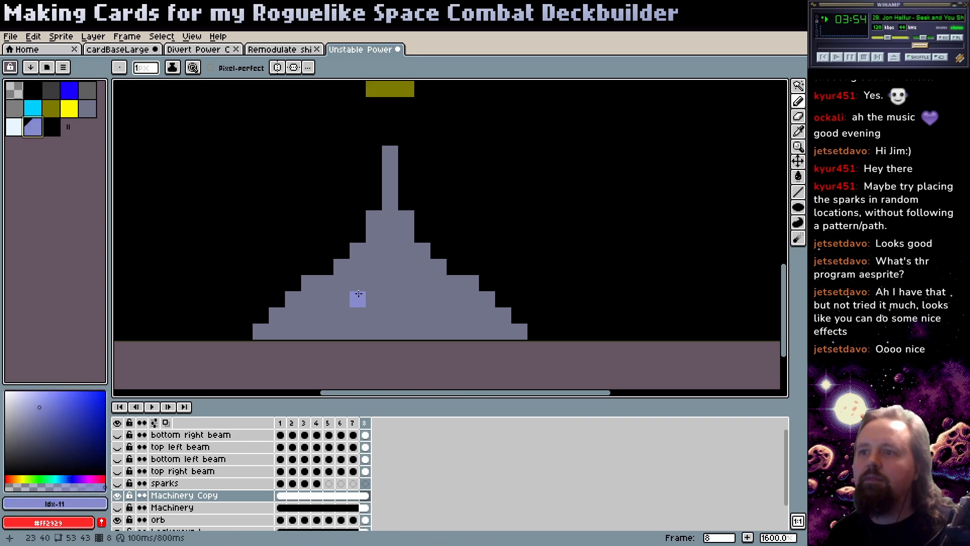
pyautogui.click(46, 435)
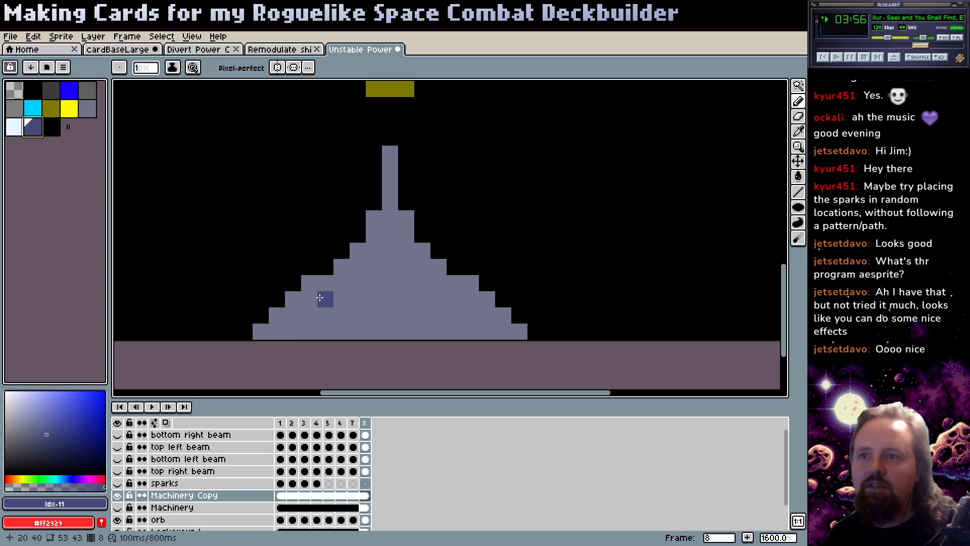
# - Draw three horizontal dark blue lines across the lower machinery, about 7, 13 and 3 pixels long, on alternate tiers
pyautogui.press('l')
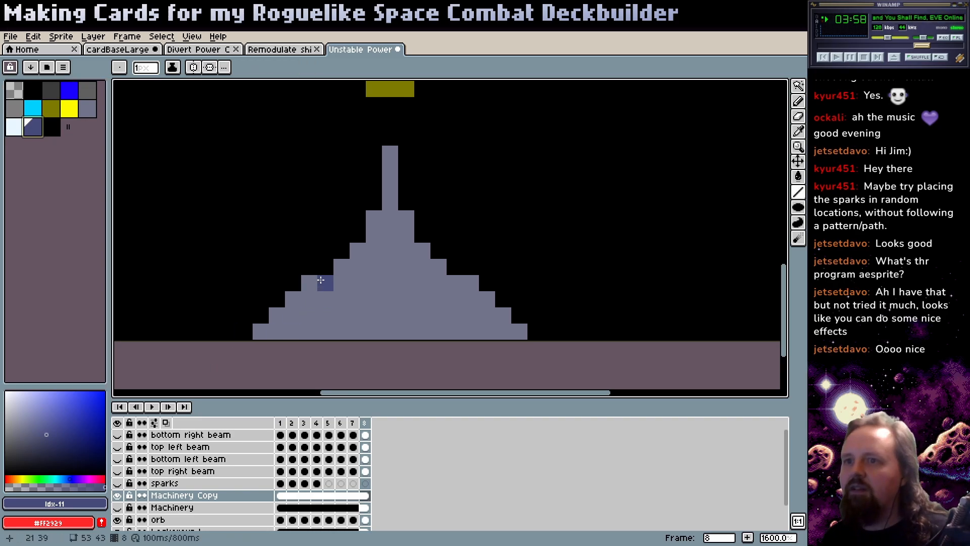
pyautogui.moveTo(342, 279); pyautogui.dragTo(430, 280)
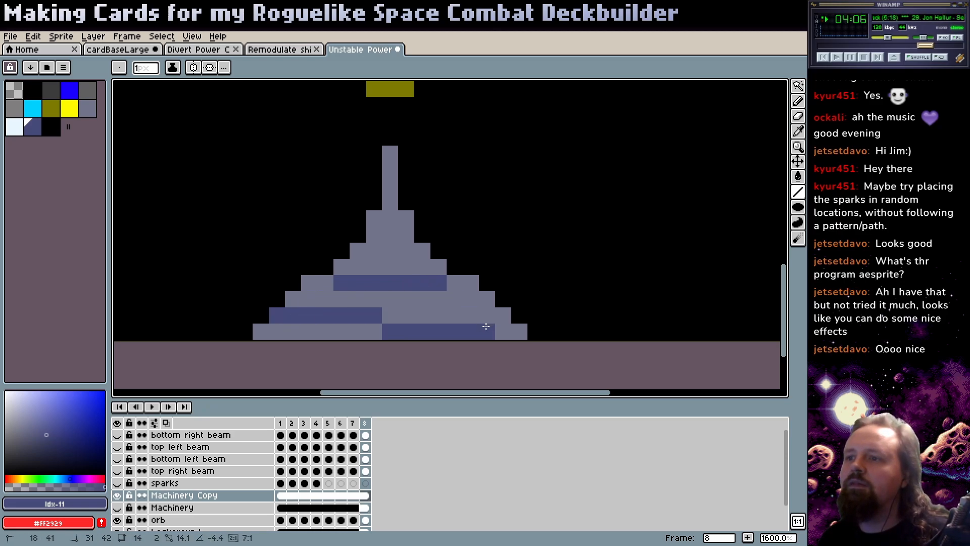
pyautogui.moveTo(487, 315)
pyautogui.mouseDown()
pyautogui.moveTo(363, 304)
pyautogui.moveTo(291, 315)
pyautogui.mouseUp()
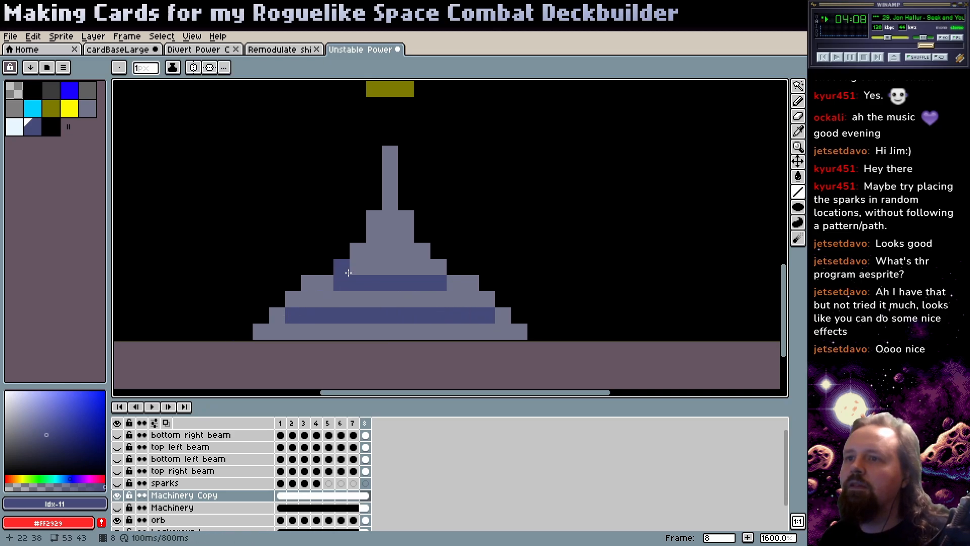
pyautogui.moveTo(374, 251); pyautogui.dragTo(402, 248)
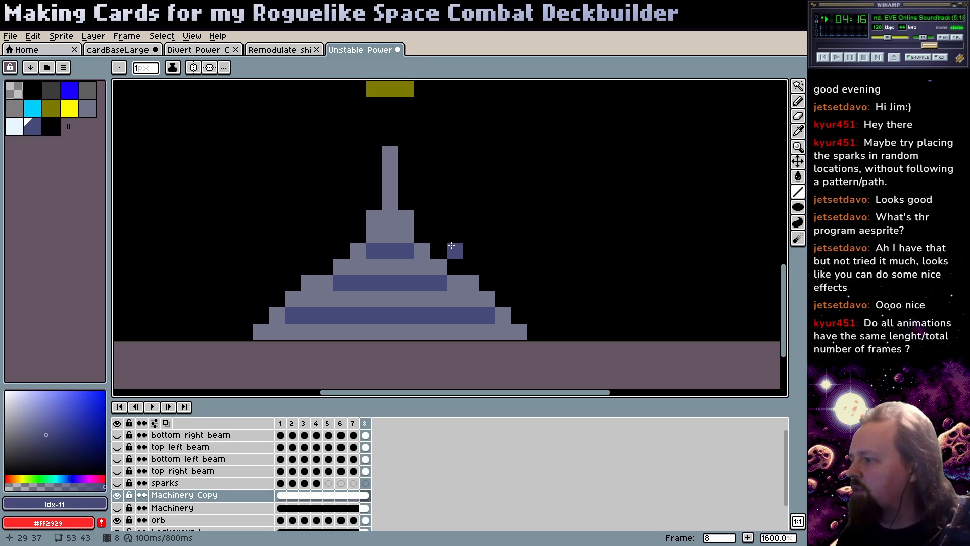
# - Play the Remodulate Shields and Divert Power card animations to compare their frame counts
pyautogui.click(278, 49)
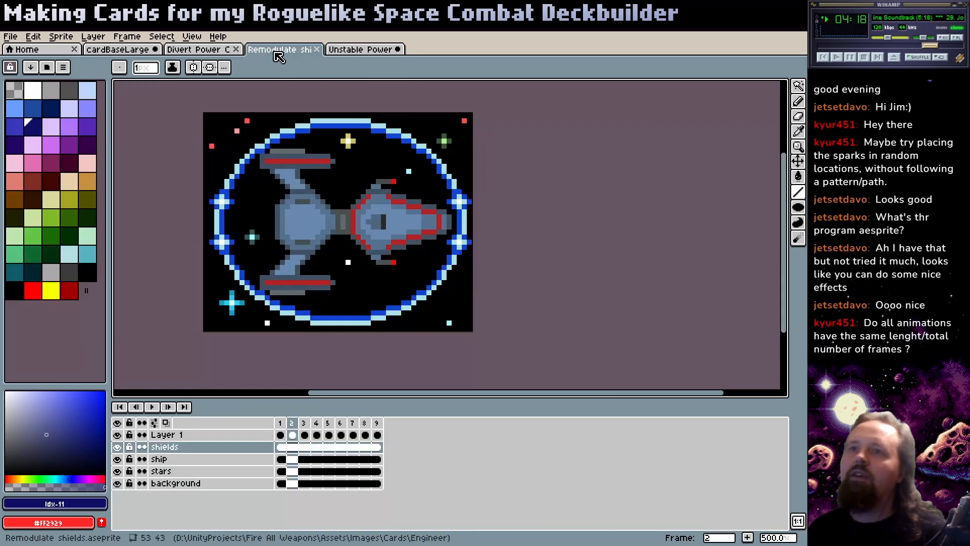
pyautogui.click(152, 408)
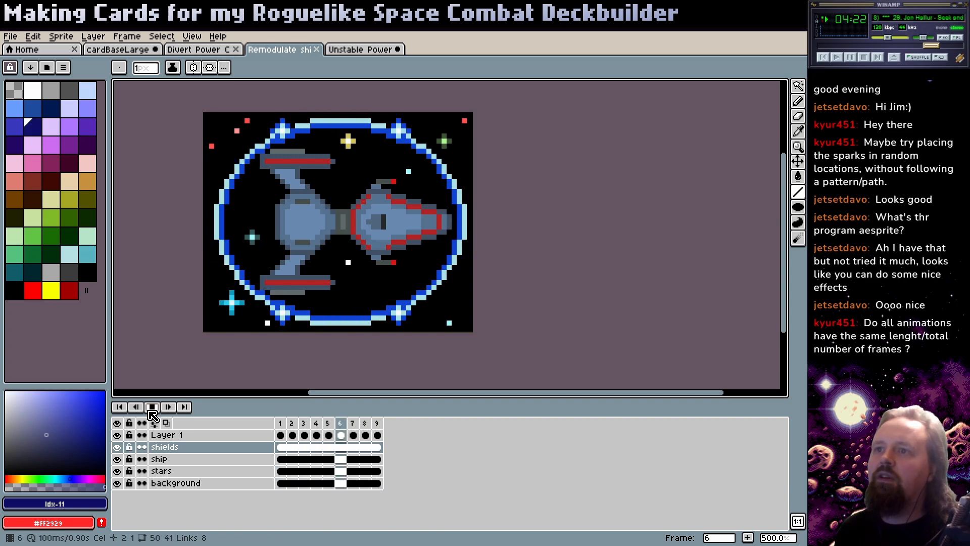
pyautogui.hotkey('ctrl', 'shift', 'Tab')
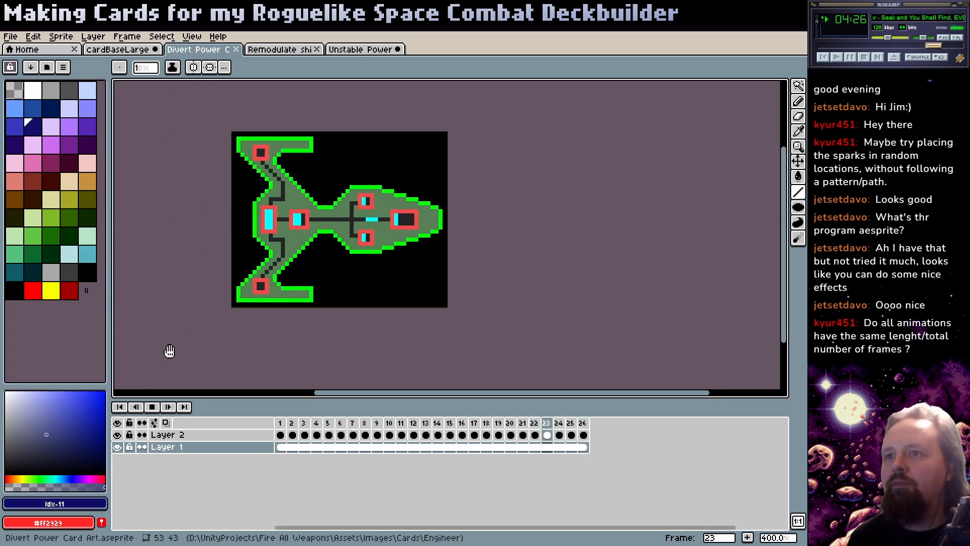
pyautogui.press('Return')
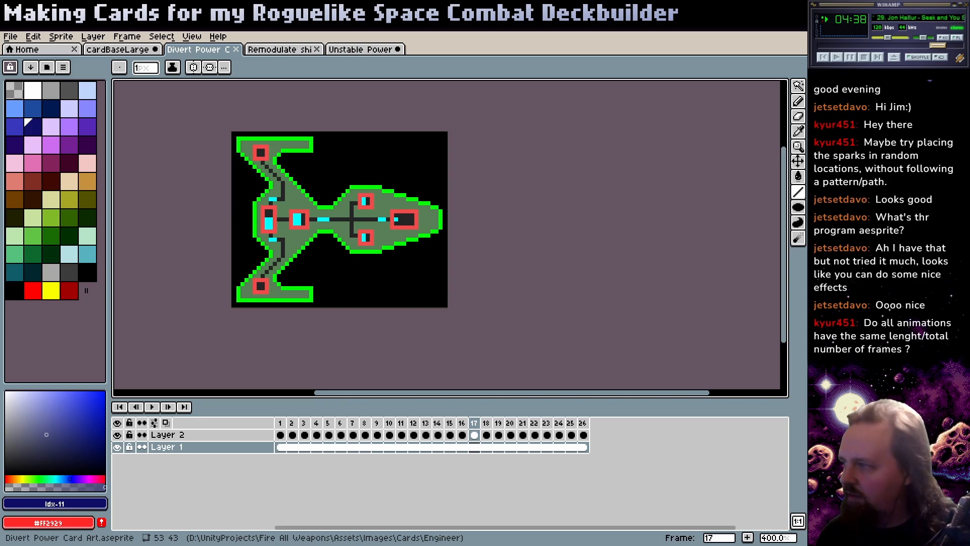
# - Switch to the running game in Unity and look through the card collection from first to last row
pyautogui.hotkey('alt', 'Tab')
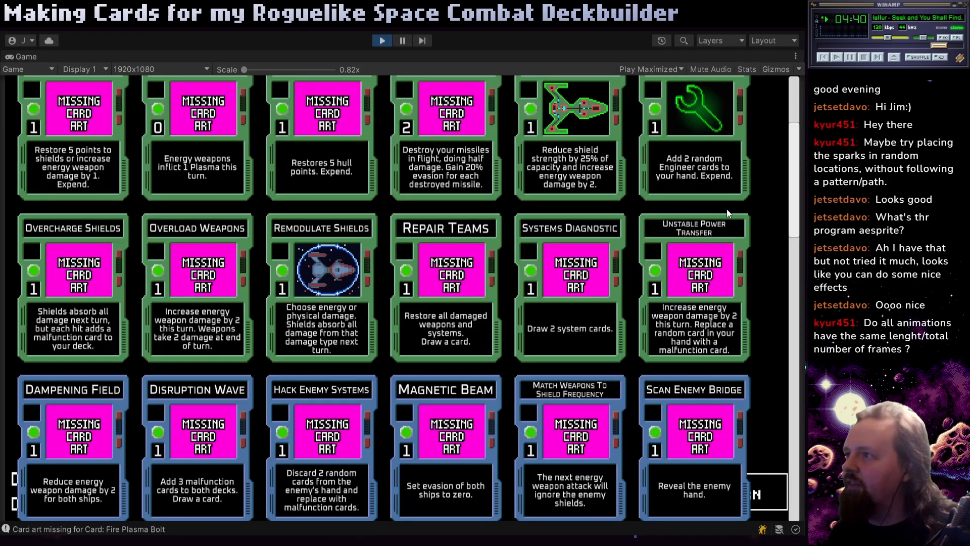
pyautogui.scroll(4, 797, 117)
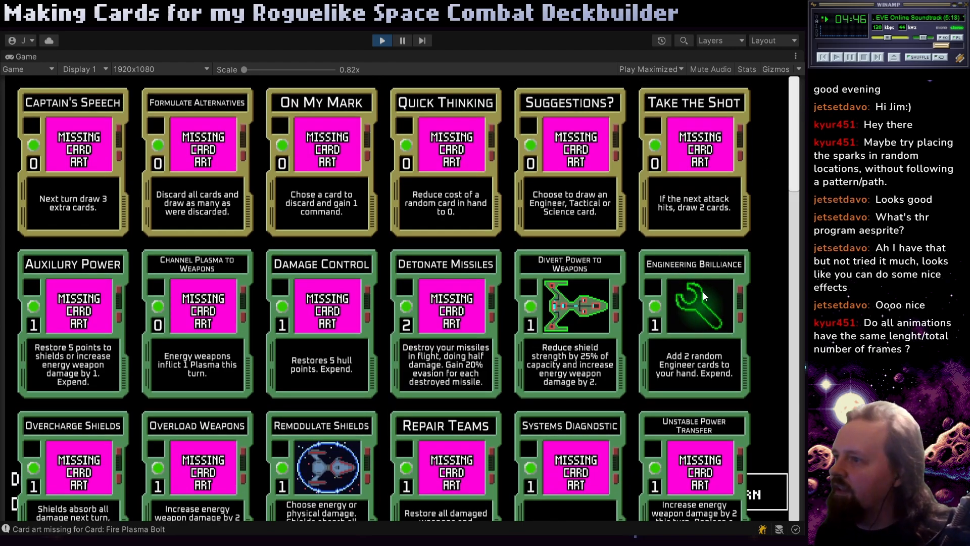
pyautogui.moveTo(793, 160); pyautogui.dragTo(789, 449)
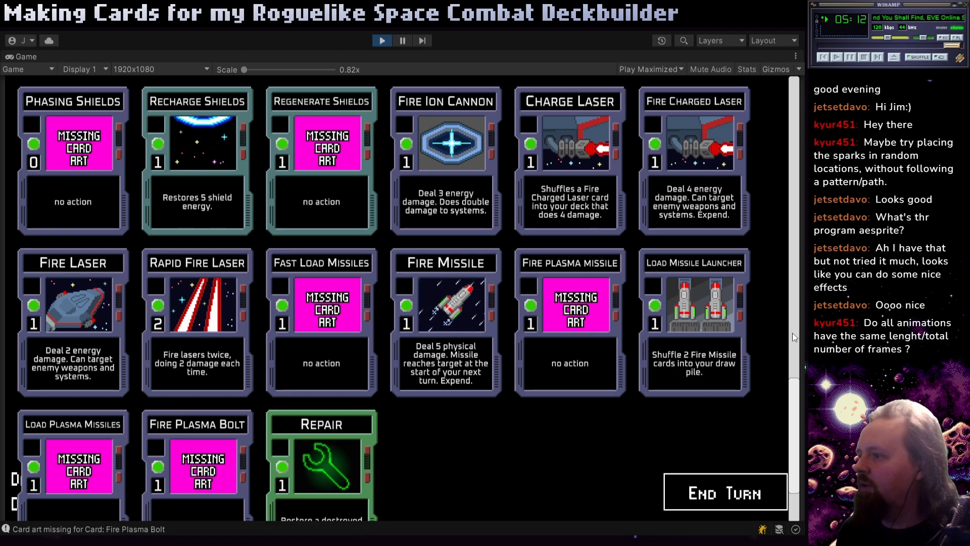
# - Look over the first rows of the card collection again, and switch back to the Unstable Power sprite in Aseprite
pyautogui.moveTo(800, 374); pyautogui.dragTo(794, 86)
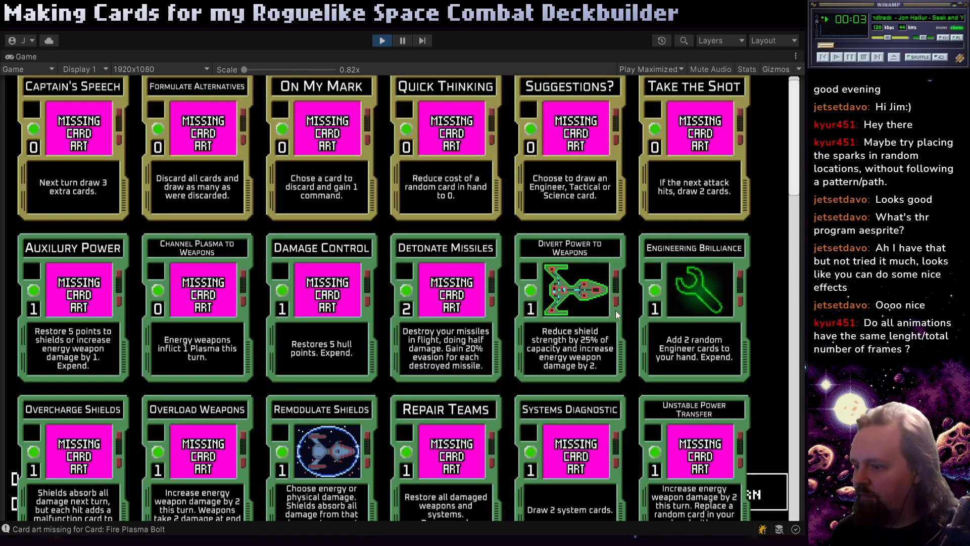
pyautogui.hotkey('alt', 'Tab')
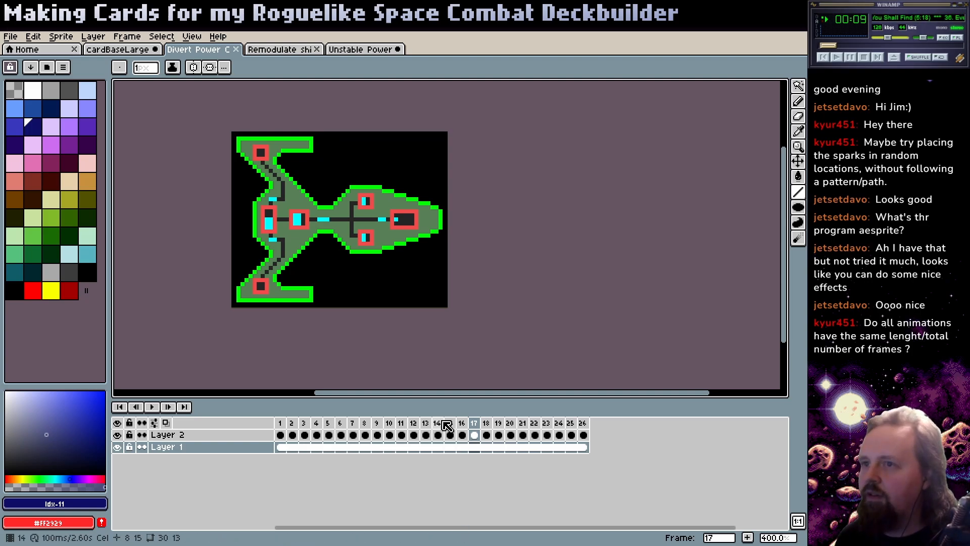
pyautogui.click(355, 51)
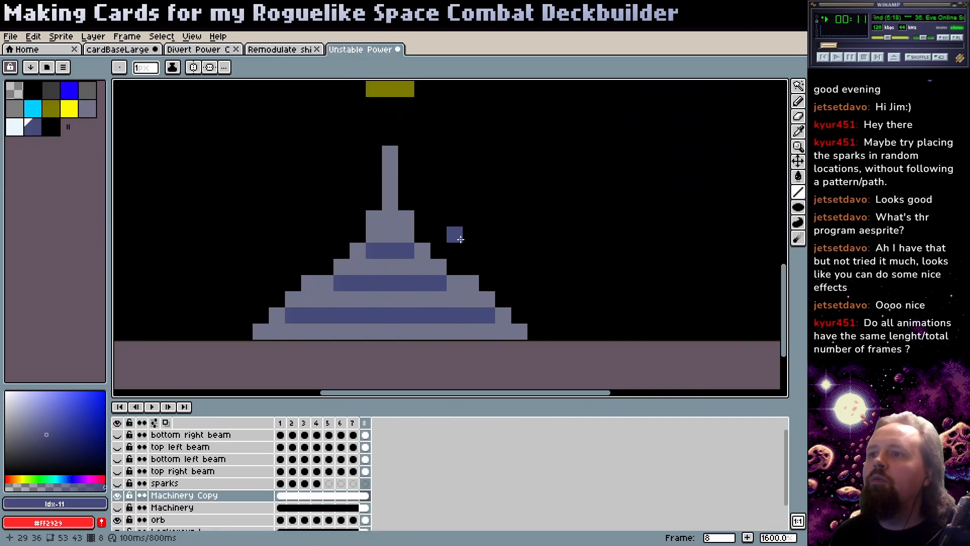
# - Break up the two upper dark bands of the lower machinery with the sampled grey, leaving scattered slate-blue pixels
pyautogui.scroll(-3, 383, 228)
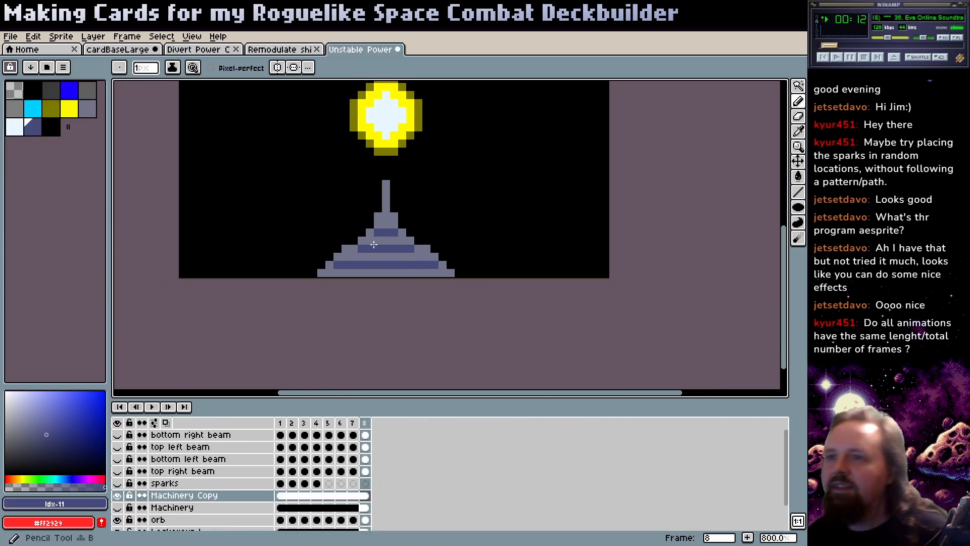
pyautogui.keyDown('alt'); pyautogui.click(387, 218); pyautogui.keyUp('alt')
pyautogui.click(386, 233)
pyautogui.click(378, 249)
pyautogui.click(410, 249)
pyautogui.keyDown('alt'); pyautogui.click(395, 233); pyautogui.keyUp('alt')
pyautogui.click(402, 240)
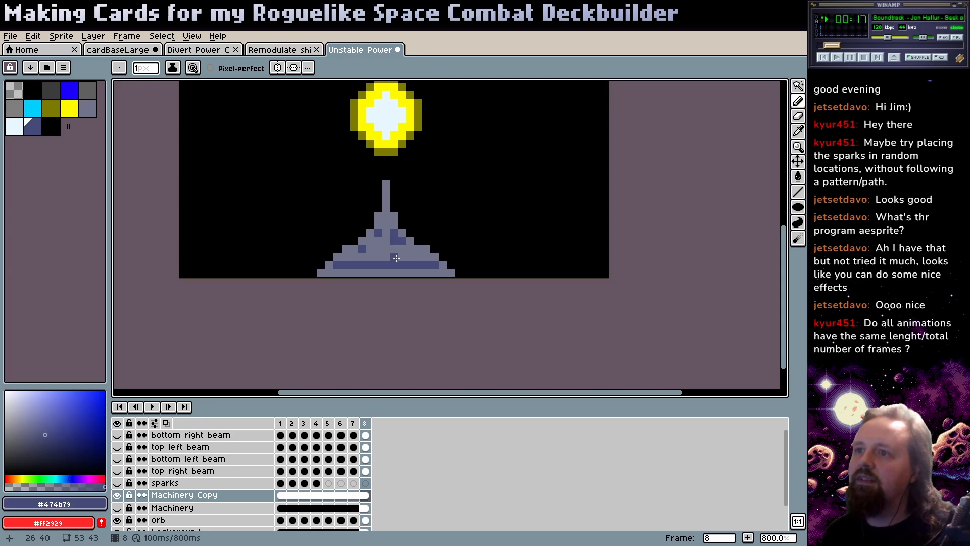
# - Paint an angular slate-blue trace down the centre of the lower machinery and break up the lowest dark band with grey
pyautogui.moveTo(386, 259); pyautogui.dragTo(386, 246)
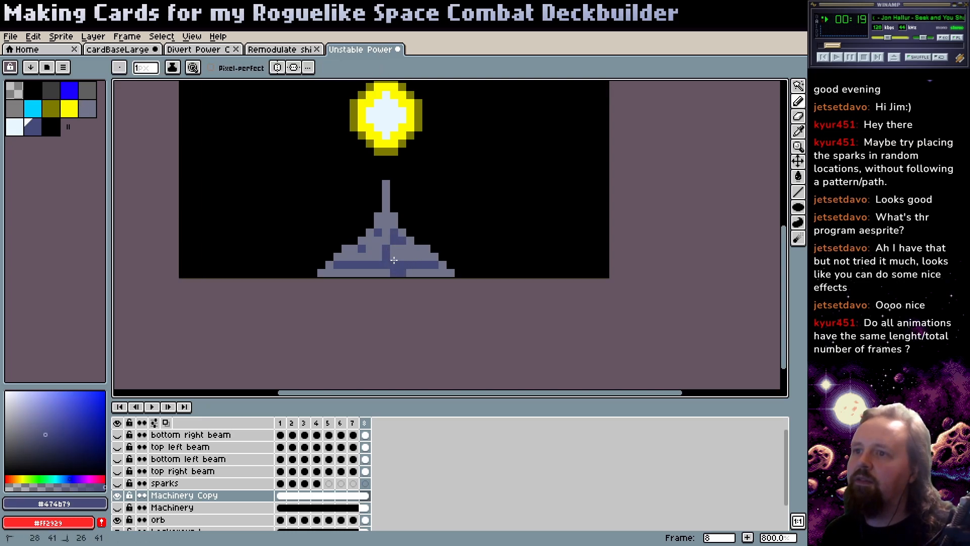
pyautogui.keyDown('alt'); pyautogui.click(387, 264); pyautogui.keyUp('alt')
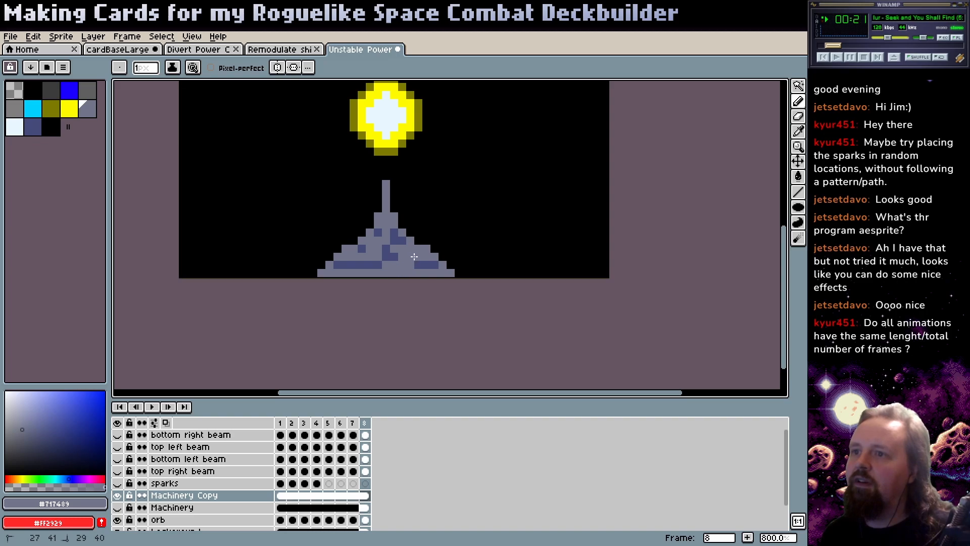
pyautogui.keyDown('alt'); pyautogui.click(399, 258); pyautogui.keyUp('alt')
pyautogui.click(390, 263)
pyautogui.keyDown('alt'); pyautogui.click(378, 257); pyautogui.keyUp('alt')
pyautogui.moveTo(370, 264); pyautogui.dragTo(363, 264)
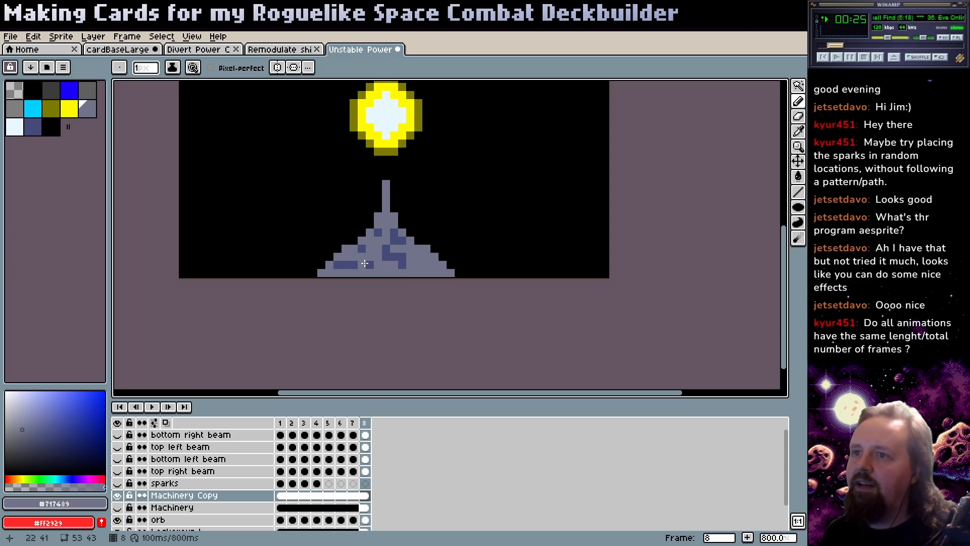
# - Join the slate-blue pixels on the left slope of the lower machinery into a stepped trace
pyautogui.keyDown('alt'); pyautogui.click(364, 263); pyautogui.keyUp('alt')
pyautogui.click(361, 256)
pyautogui.keyDown('alt'); pyautogui.click(372, 256); pyautogui.keyUp('alt')
pyautogui.click(370, 264)
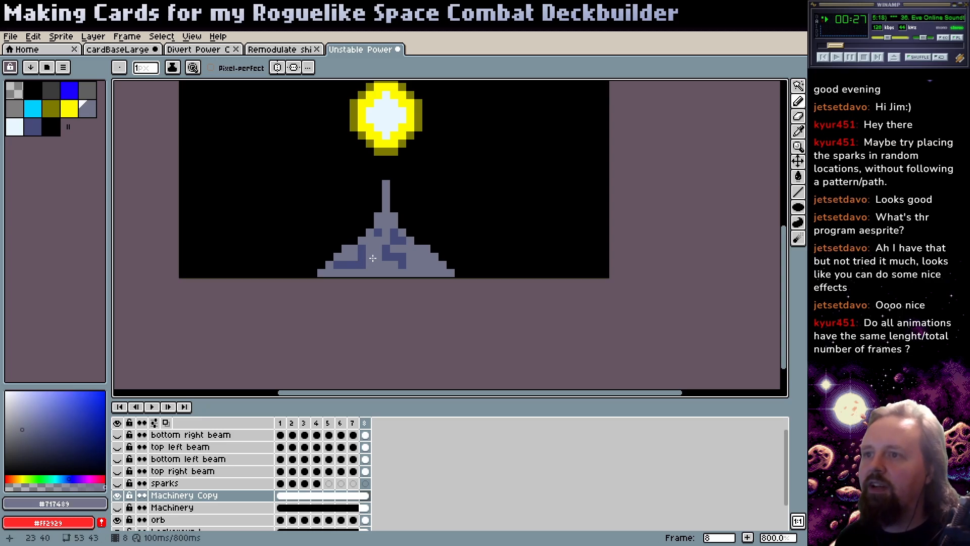
pyautogui.keyDown('alt'); pyautogui.click(368, 253); pyautogui.keyUp('alt')
# - Paint a branching slate-blue trace on the right slope of the lower machinery, reaching down to the base row
pyautogui.click(434, 274)
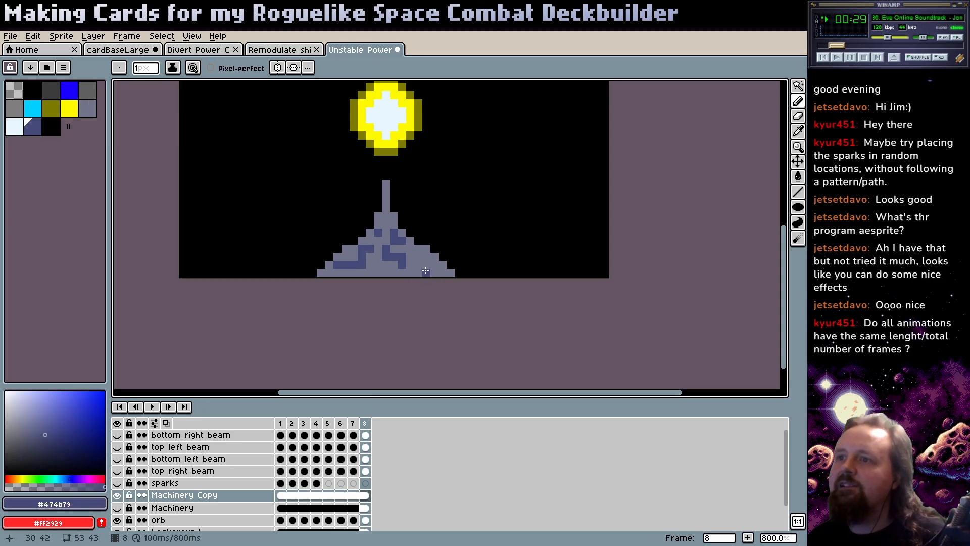
pyautogui.moveTo(419, 258)
pyautogui.mouseDown()
pyautogui.moveTo(420, 273)
pyautogui.moveTo(436, 265)
pyautogui.mouseUp()
pyautogui.click(434, 267)
pyautogui.keyDown('alt'); pyautogui.click(428, 273); pyautogui.keyUp('alt')
pyautogui.click(427, 276)
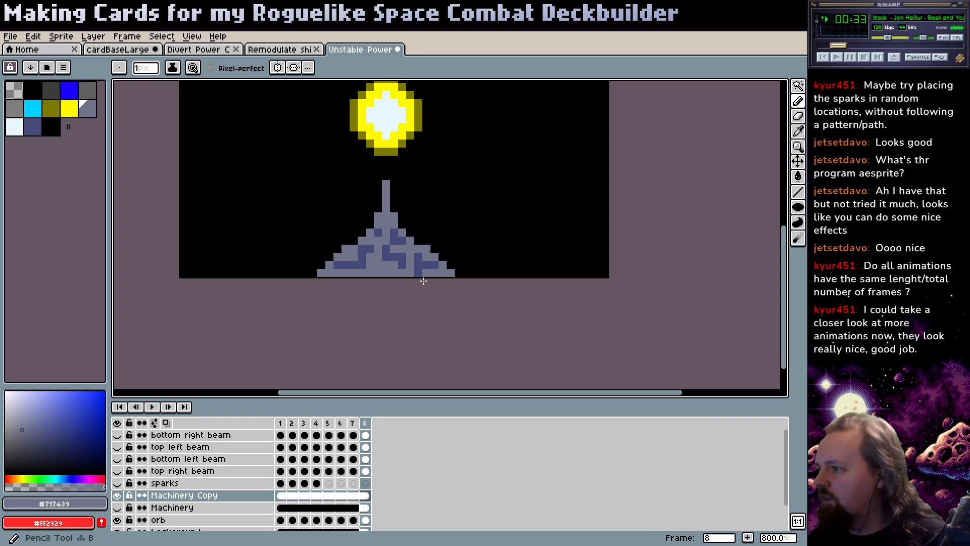
# - Add single slate-blue pixels at the neck and the base row of the lower machinery, and sample the grey again
pyautogui.scroll(2, 400, 281)
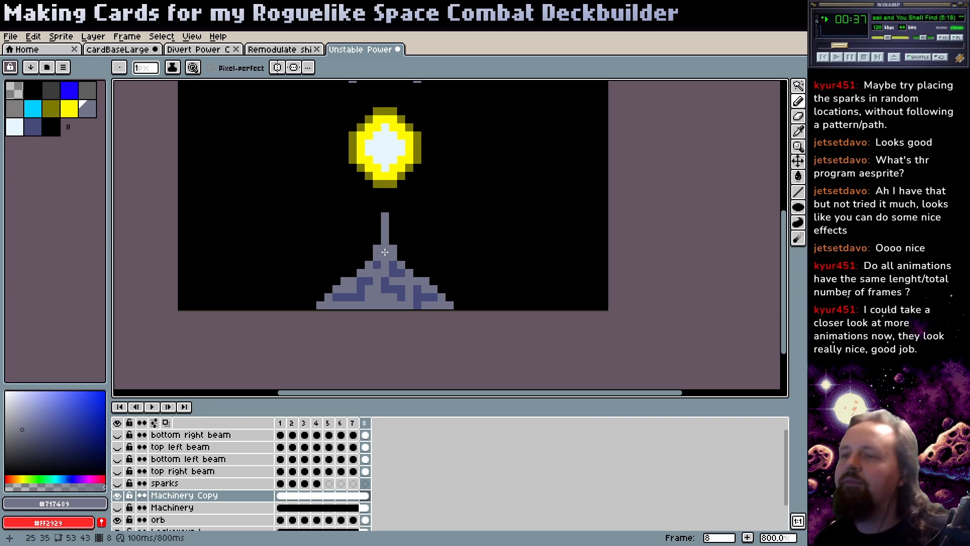
pyautogui.scroll(2, 385, 252)
pyautogui.keyDown('alt'); pyautogui.click(371, 302); pyautogui.keyUp('alt')
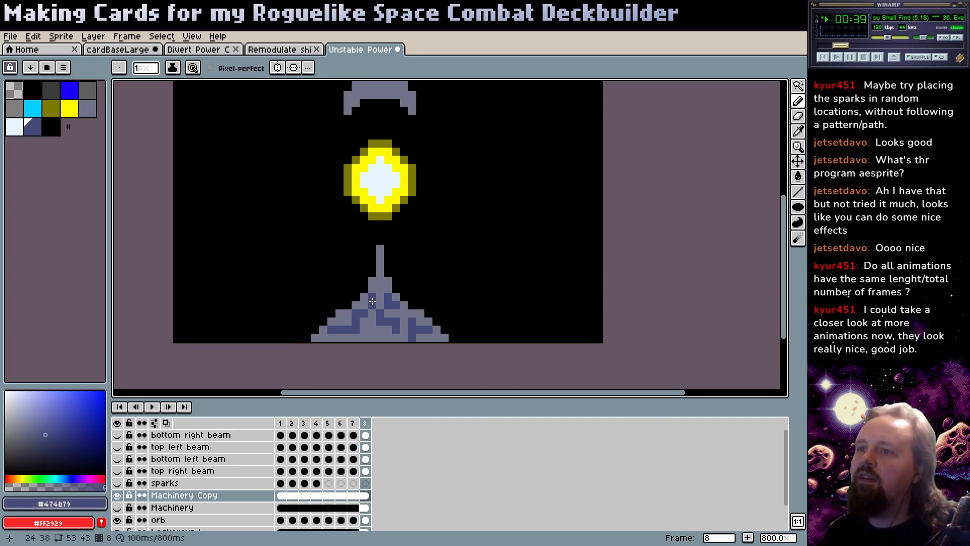
pyautogui.click(364, 337)
pyautogui.keyDown('alt'); pyautogui.click(380, 265); pyautogui.keyUp('alt')
# - Change the grey palette entry to a dark navy, paint a small navy cluster near the machinery's centre and edge its left slope
pyautogui.press('z')
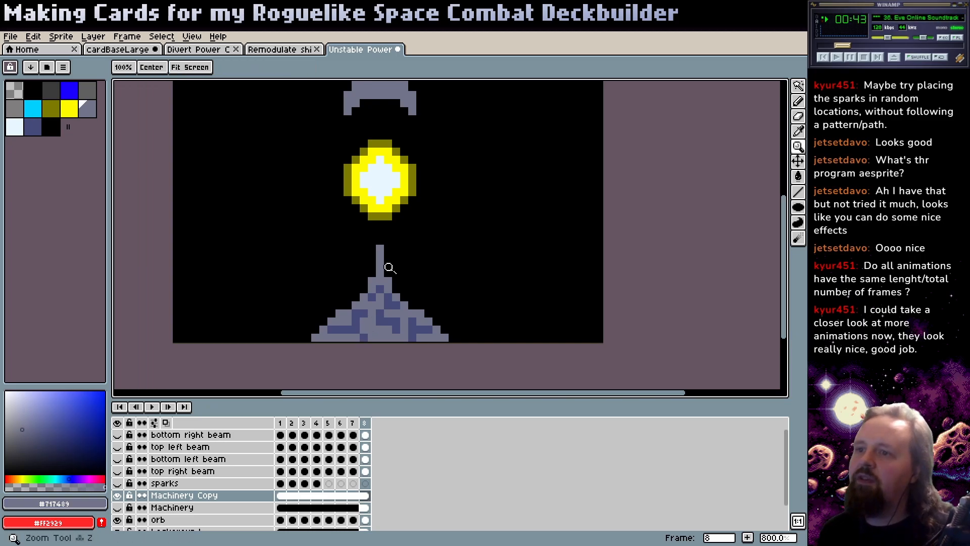
pyautogui.scroll(-2, 384, 283)
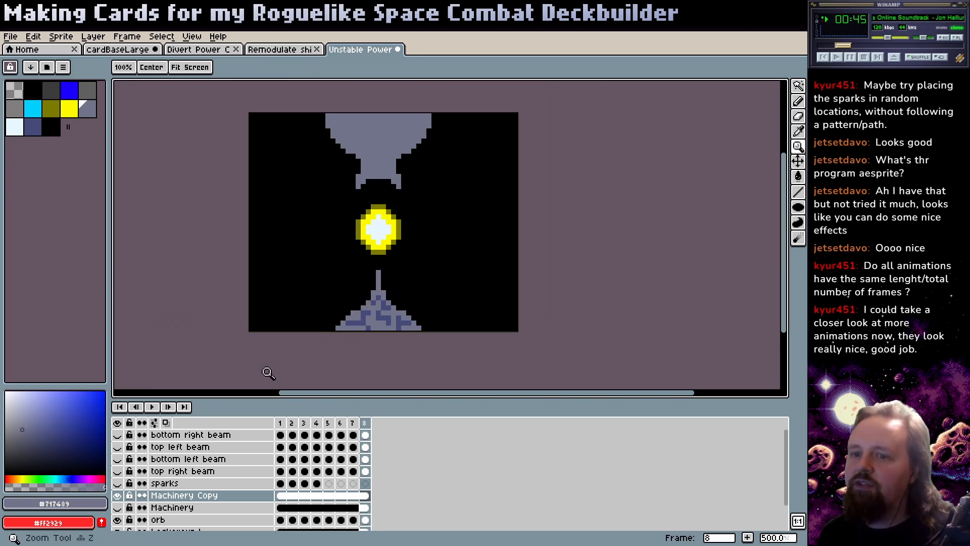
pyautogui.scroll(2, 318, 303)
pyautogui.press('b')
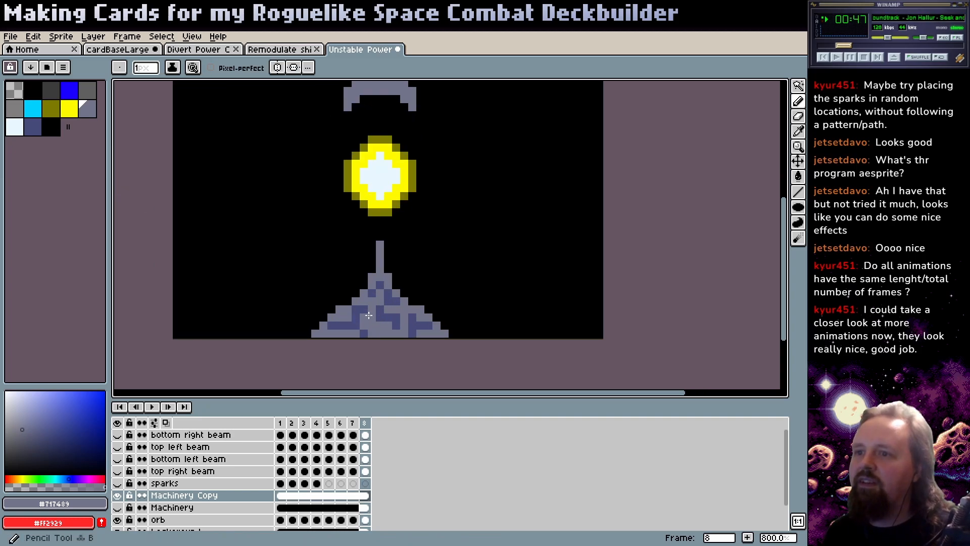
pyautogui.moveTo(234, 325); pyautogui.dragTo(252, 342)
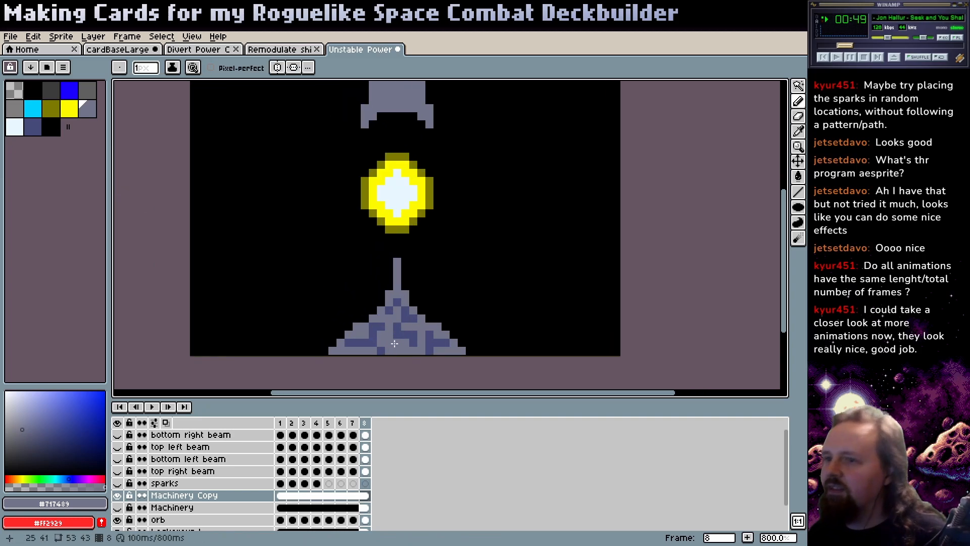
pyautogui.click(61, 451)
pyautogui.click(391, 339)
pyautogui.click(361, 326)
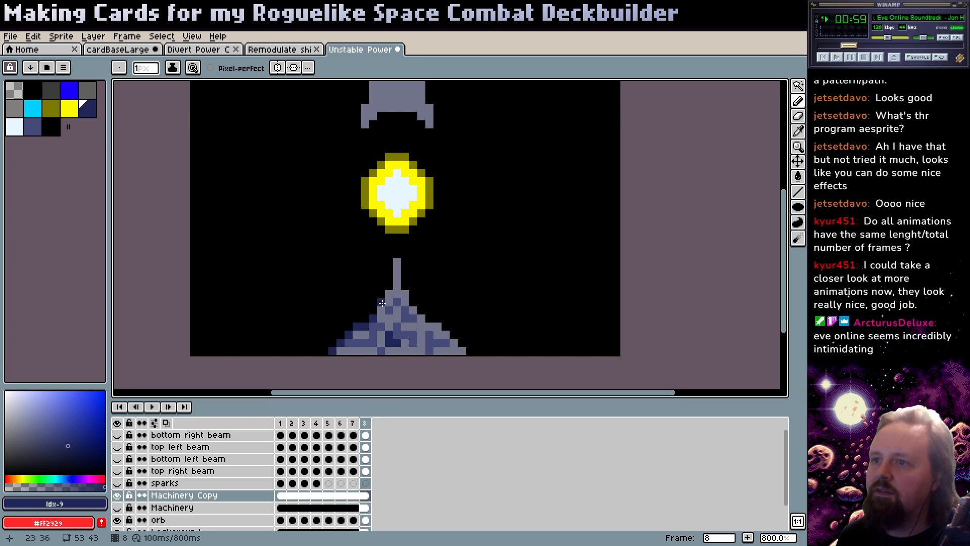
# - Edge the neck and right slope of the lower machinery in dark navy, and darken a few pixels inside and at the base
pyautogui.click(387, 299)
pyautogui.click(394, 295)
pyautogui.click(407, 301)
pyautogui.click(437, 325)
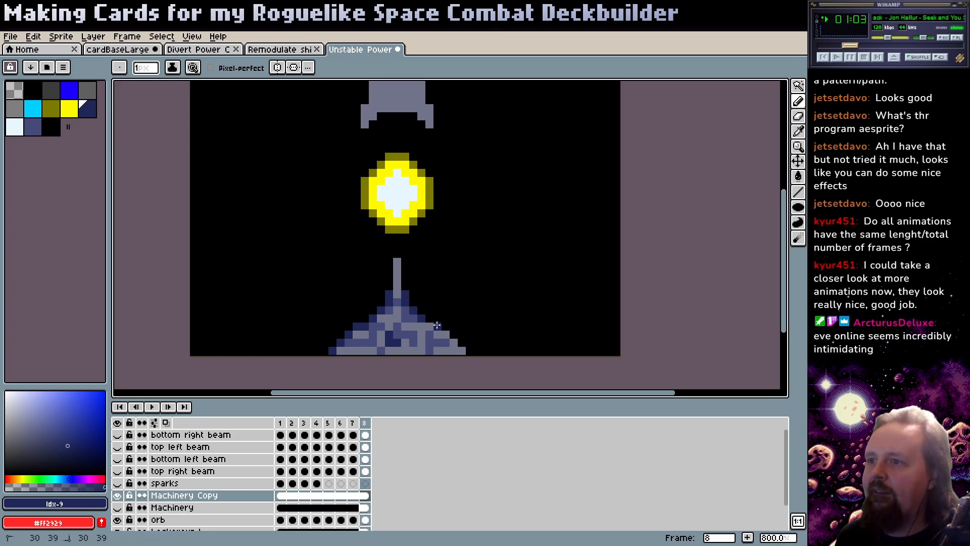
pyautogui.moveTo(433, 326); pyautogui.dragTo(442, 334)
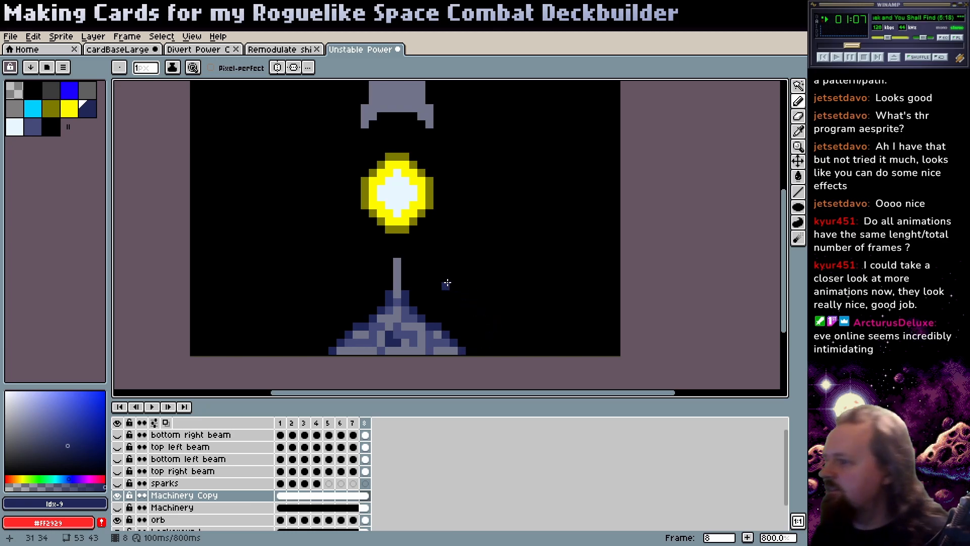
pyautogui.moveTo(406, 320); pyautogui.dragTo(415, 325)
pyautogui.click(431, 352)
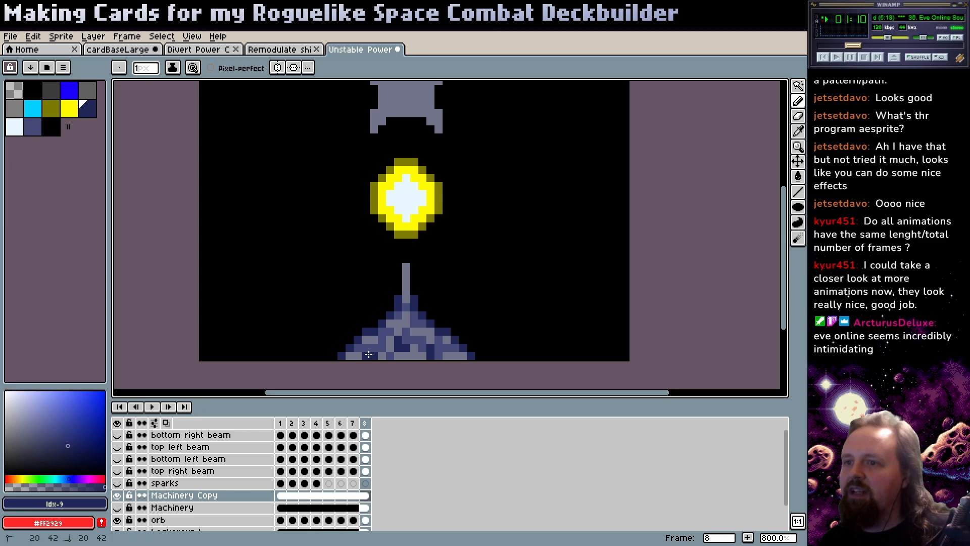
# - Repaint the upper centre of the lower machinery in the sampled light grey #717489, then sample the slate blue #474b79
pyautogui.moveTo(437, 321); pyautogui.dragTo(427, 303)
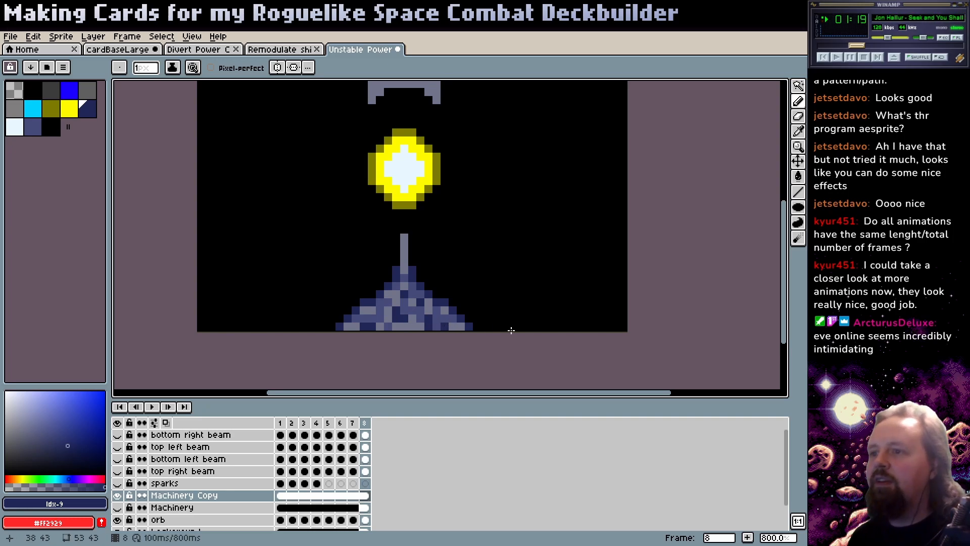
pyautogui.moveTo(520, 279)
pyautogui.mouseDown()
pyautogui.moveTo(526, 273)
pyautogui.moveTo(515, 263)
pyautogui.mouseUp()
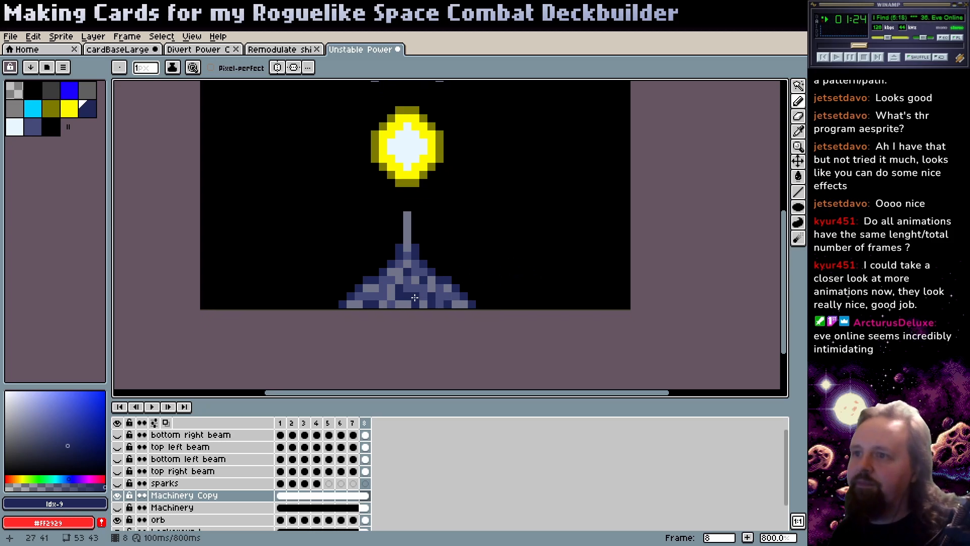
pyautogui.keyDown('alt'); pyautogui.click(402, 281); pyautogui.keyUp('alt')
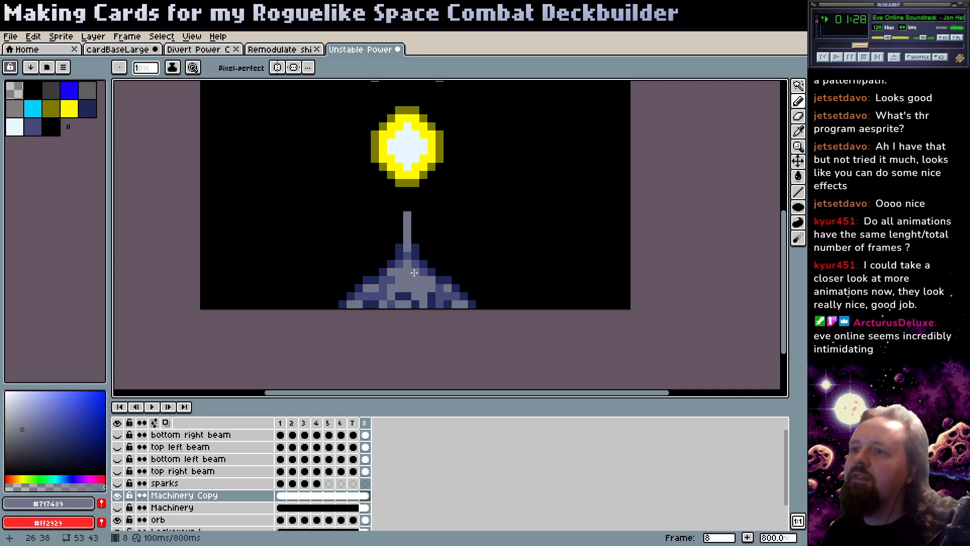
pyautogui.keyDown('alt'); pyautogui.click(384, 280); pyautogui.keyUp('alt')
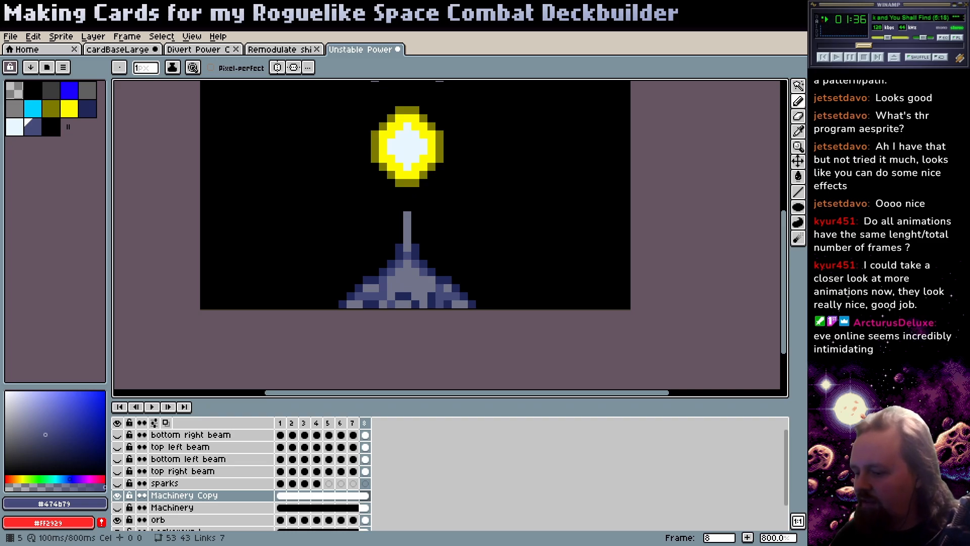
# - Switch to the browser, search Google Images for "pixel art sci fi machinery" and preview the Dribbble control-room and ArtStation results
pyautogui.hotkey('alt', 'Tab')
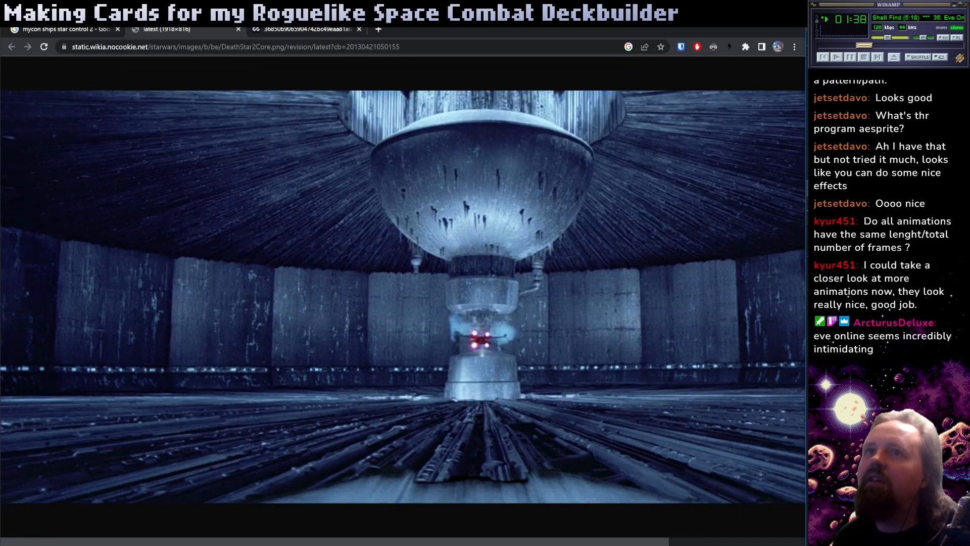
pyautogui.click(75, 30)
pyautogui.moveTo(197, 73); pyautogui.dragTo(47, 78)
pyautogui.write('pixel art')
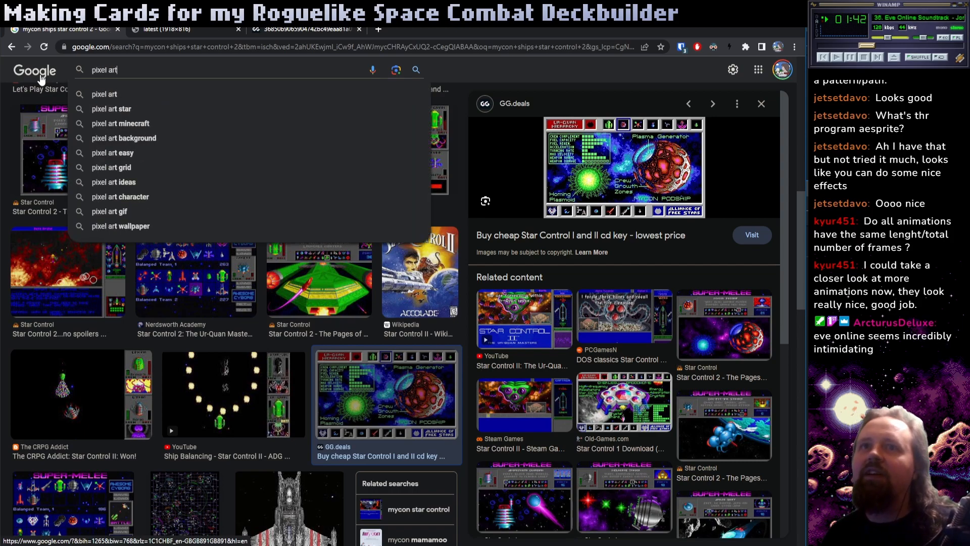
pyautogui.write(' sci fi machinery')
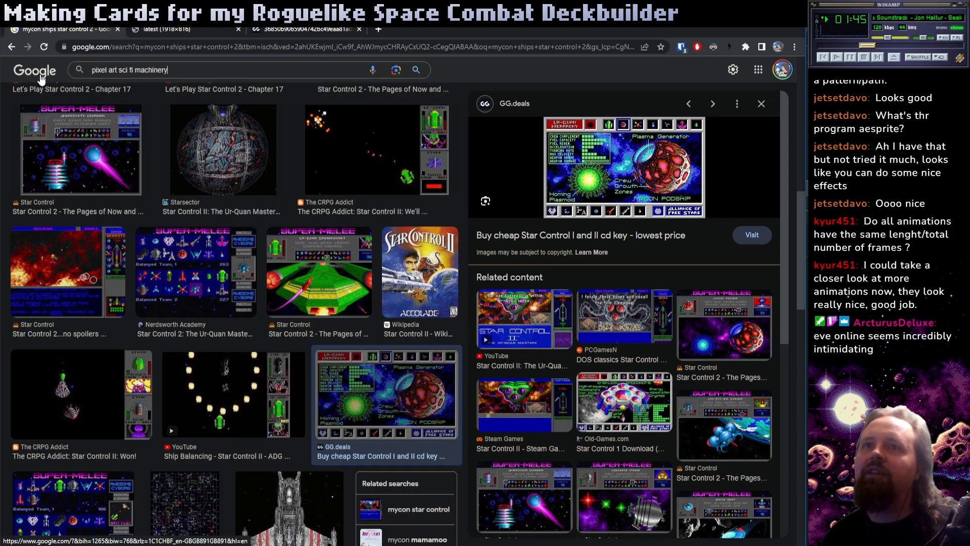
pyautogui.press('Return')
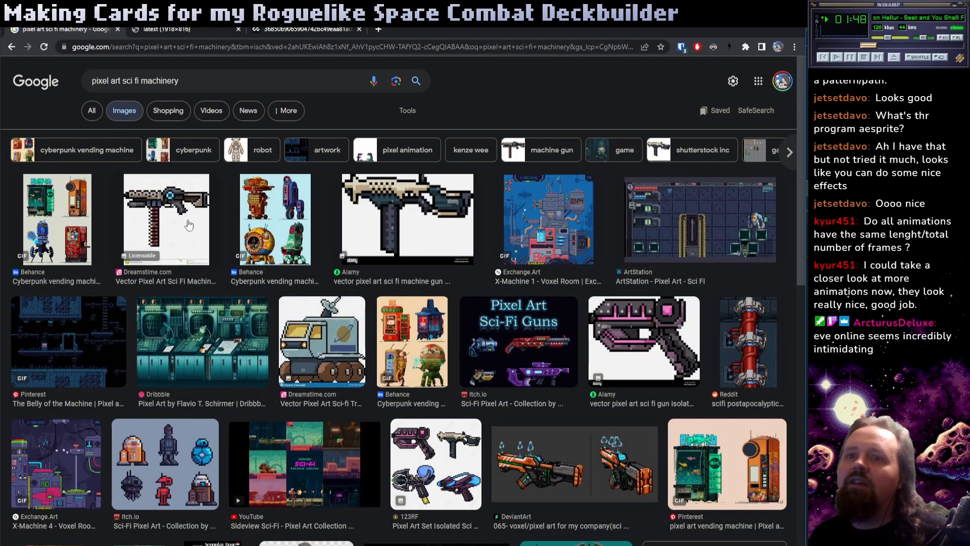
pyautogui.click(178, 305)
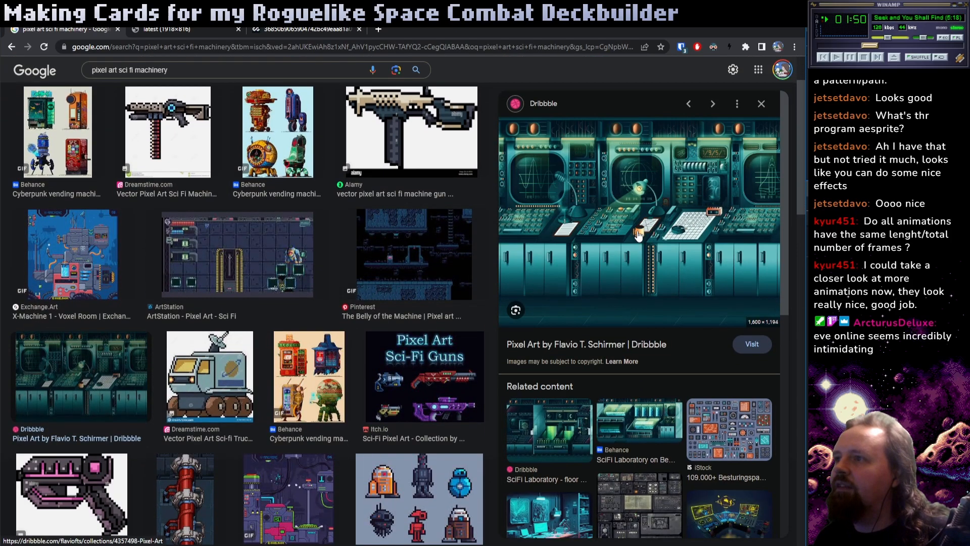
pyautogui.click(232, 260)
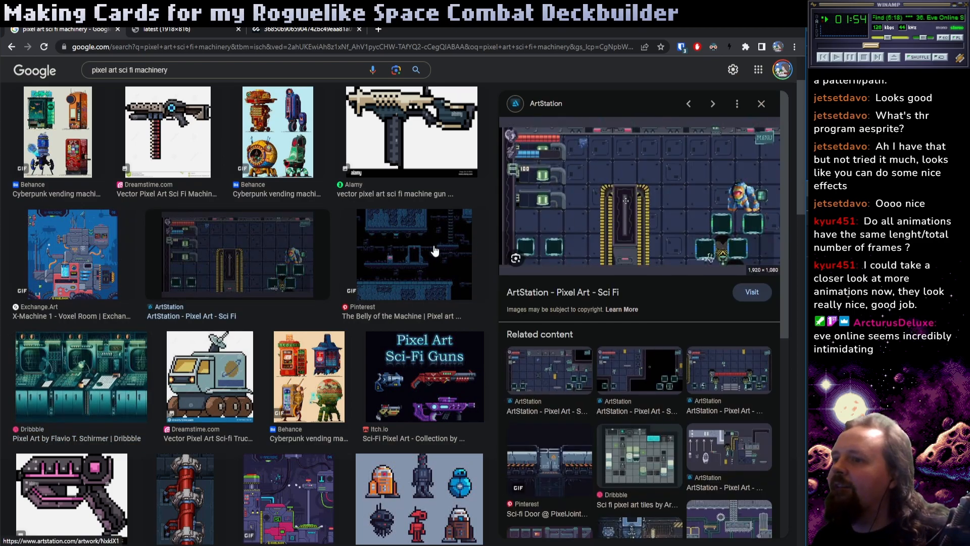
# - Search the images for "pixel art sci fi power" and browse the results for power machinery references
pyautogui.doubleClick(173, 70)
pyautogui.write('power')
pyautogui.press('Return')
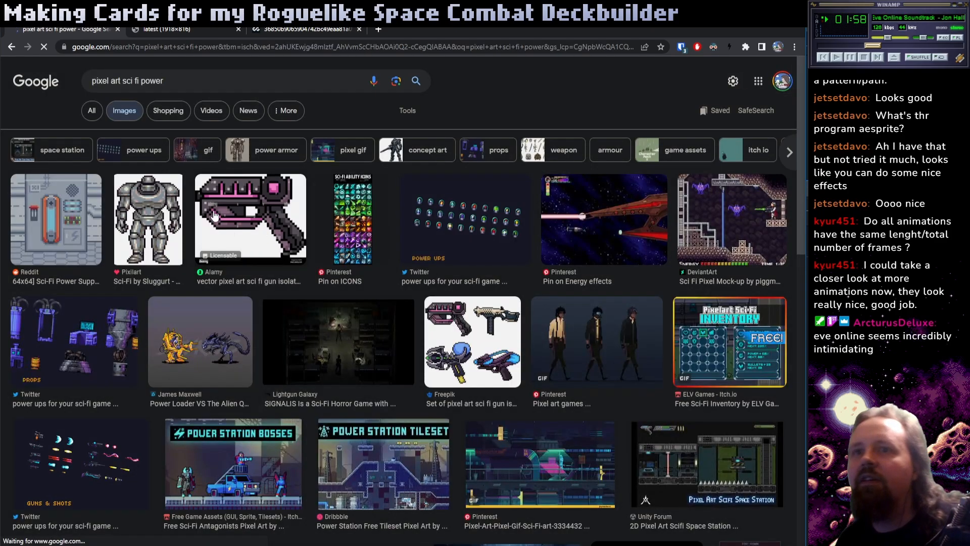
pyautogui.scroll(-5, 453, 344)
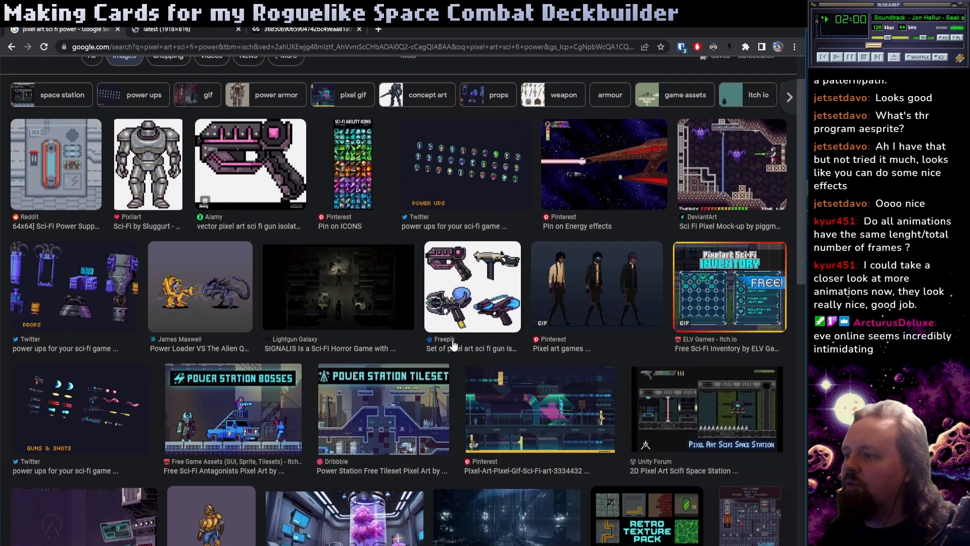
pyautogui.scroll(-9, 568, 320)
pyautogui.scroll(7, 607, 303)
pyautogui.scroll(-7, 644, 282)
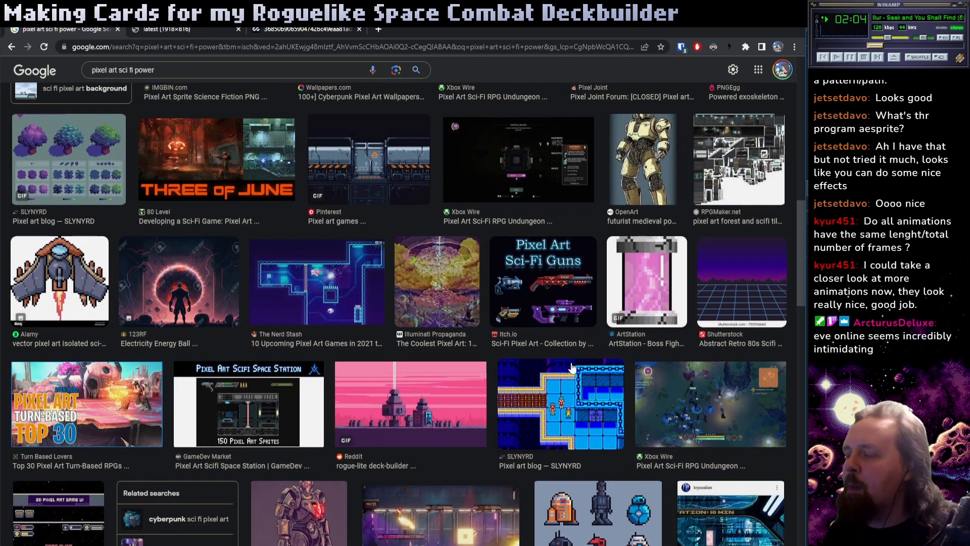
pyautogui.scroll(-7, 253, 300)
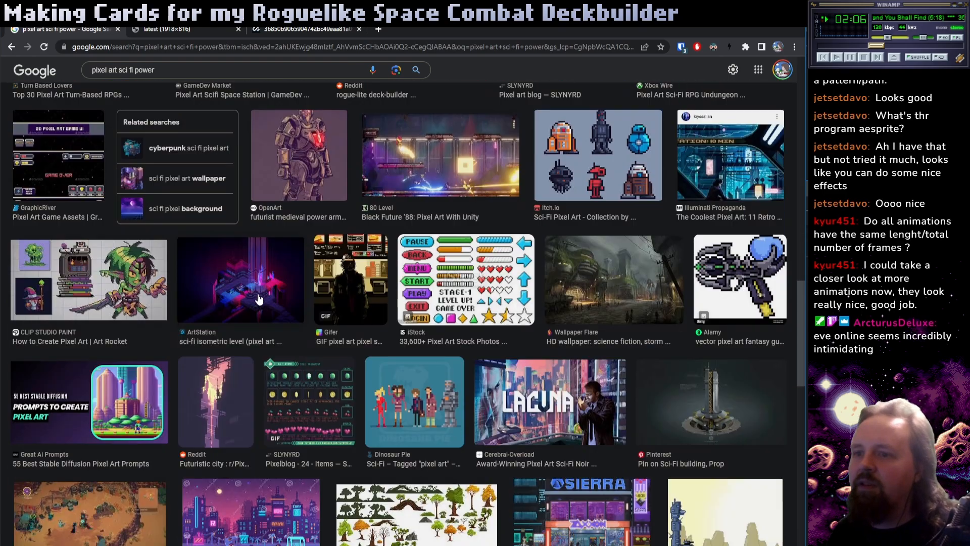
# - Preview the SLYNYRD item animation sheet and the TheXboxHub ReactorX screenshot among the "pixel art sci fi power" image results
pyautogui.click(314, 400)
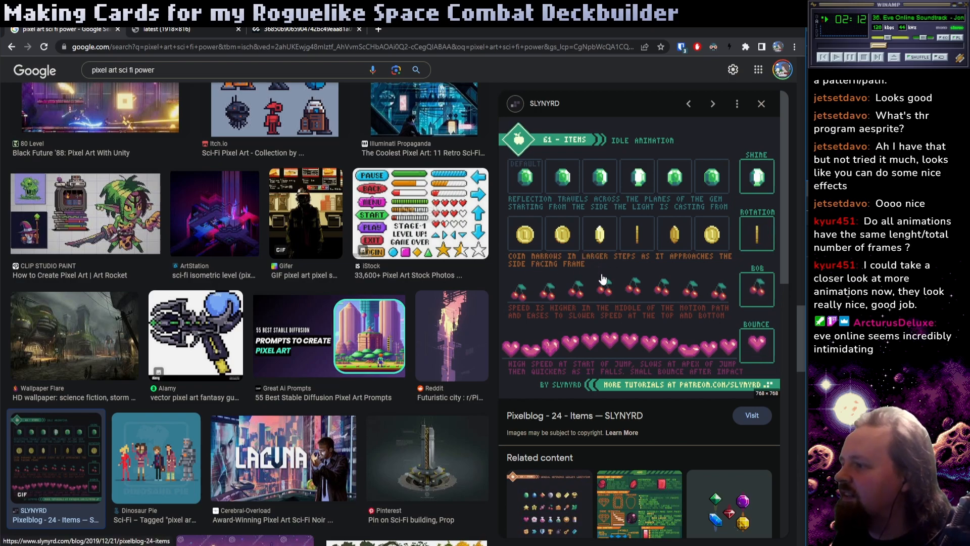
pyautogui.scroll(-2, 411, 363)
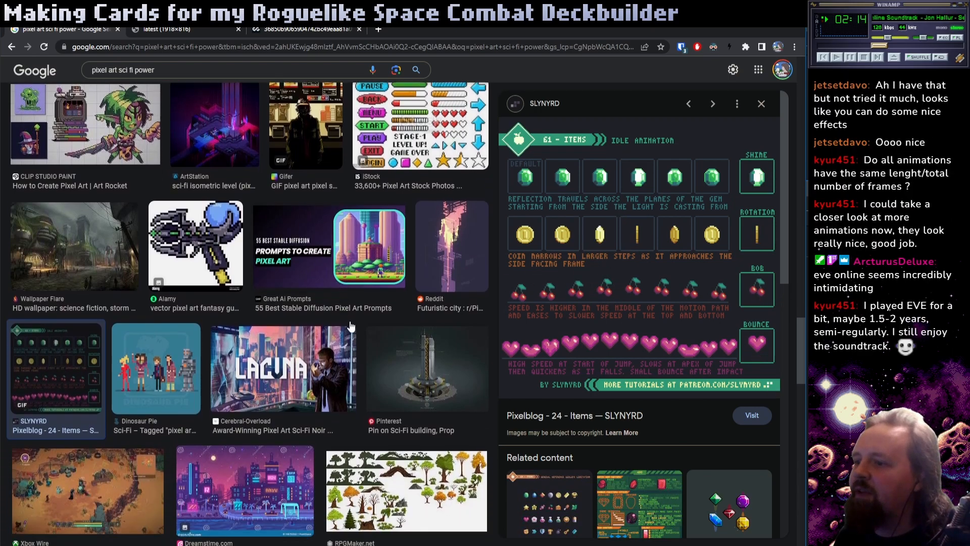
pyautogui.scroll(-2, 412, 364)
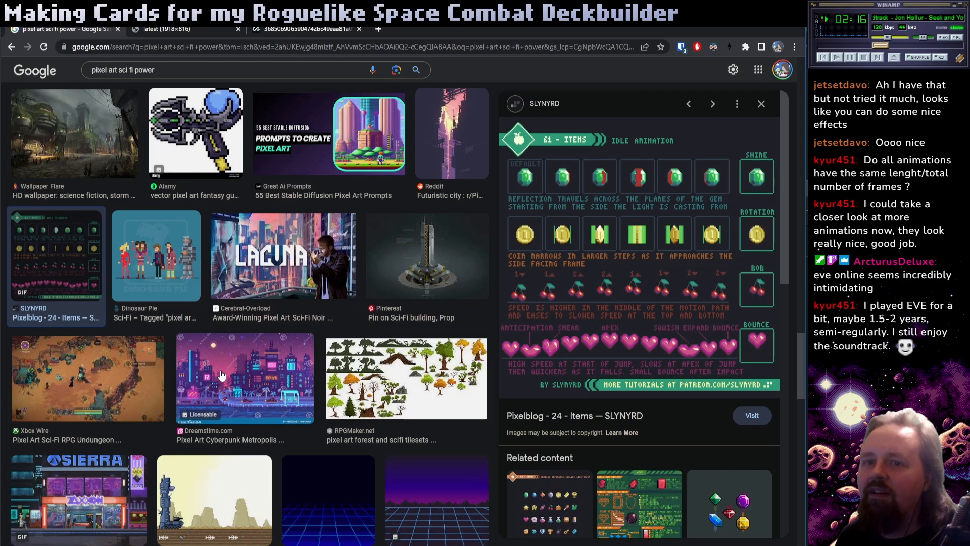
pyautogui.scroll(-2, 215, 376)
pyautogui.scroll(-2, 214, 377)
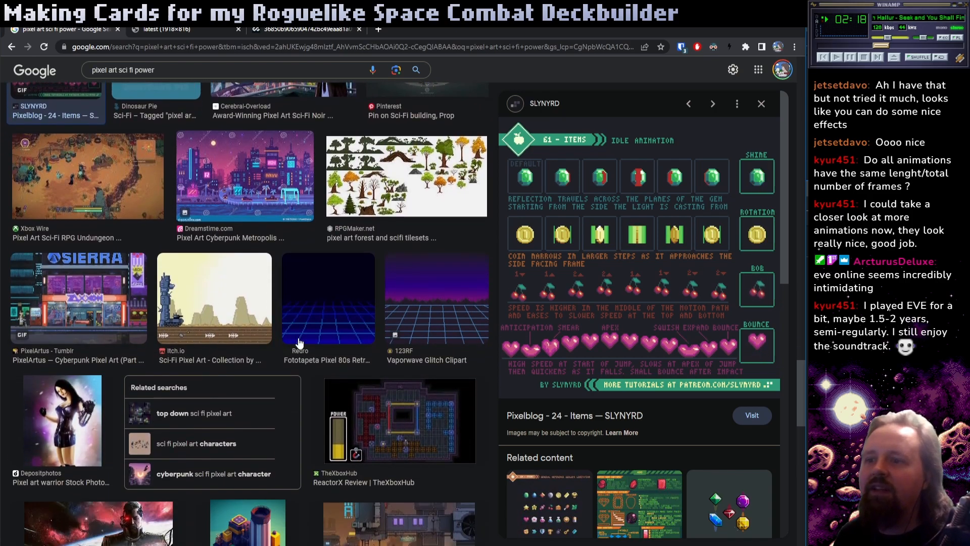
pyautogui.scroll(-2, 299, 344)
pyautogui.click(384, 329)
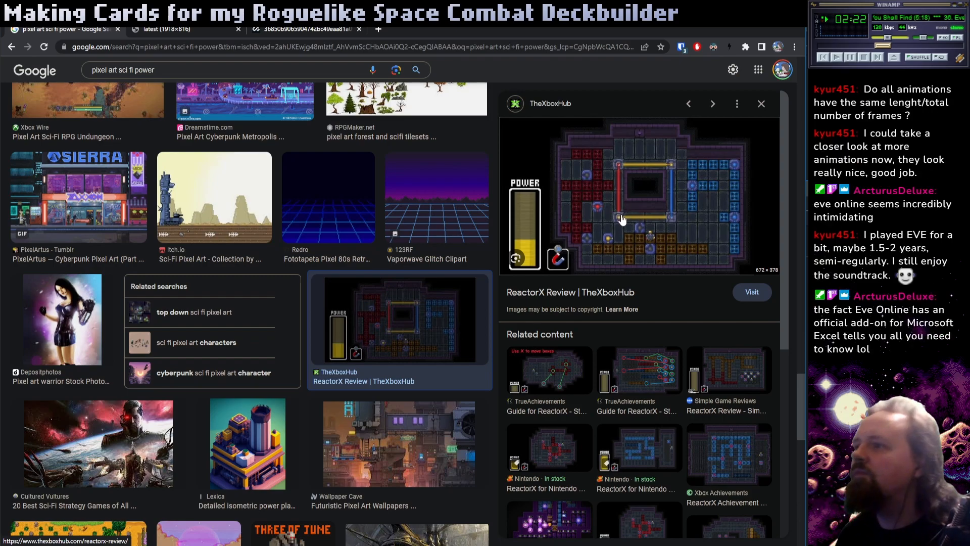
# - Preview the purple Tumblr Gallery city, the Pinterest sci-fi background and the related ArtStation pixel sci fi city
pyautogui.scroll(-8, 348, 386)
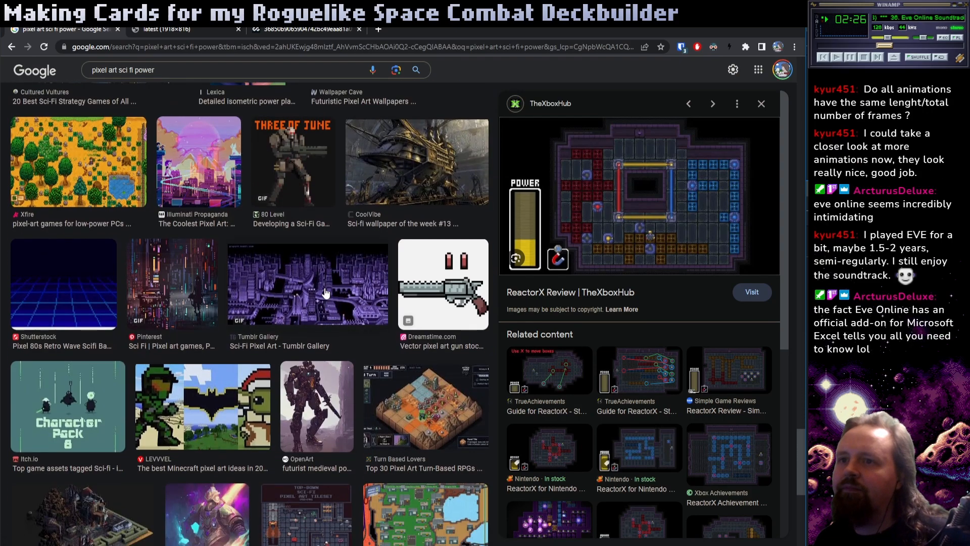
pyautogui.click(326, 294)
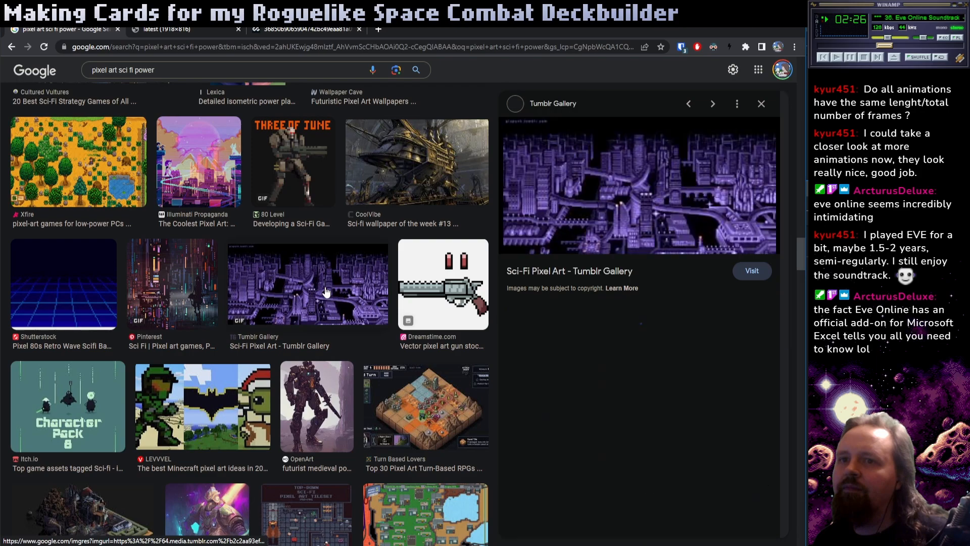
pyautogui.press('Left')
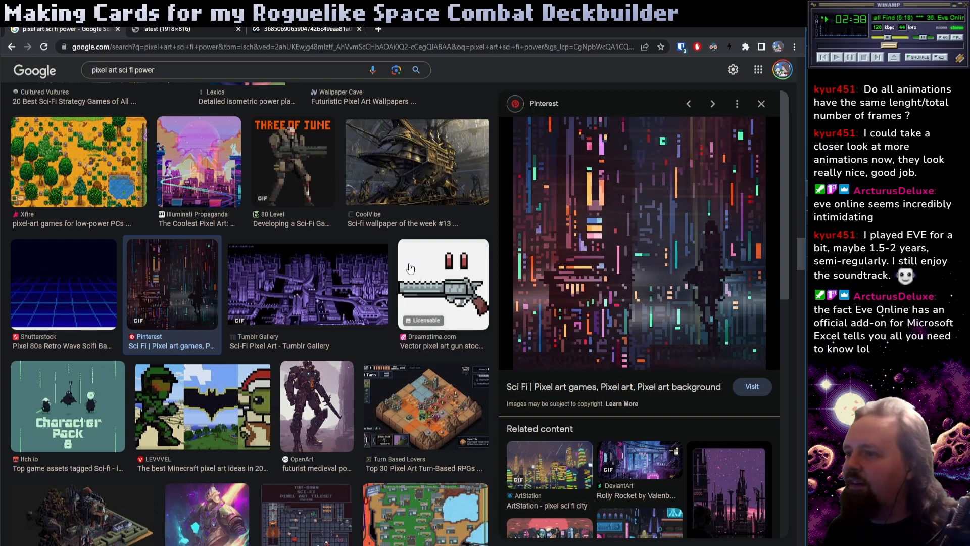
pyautogui.click(523, 457)
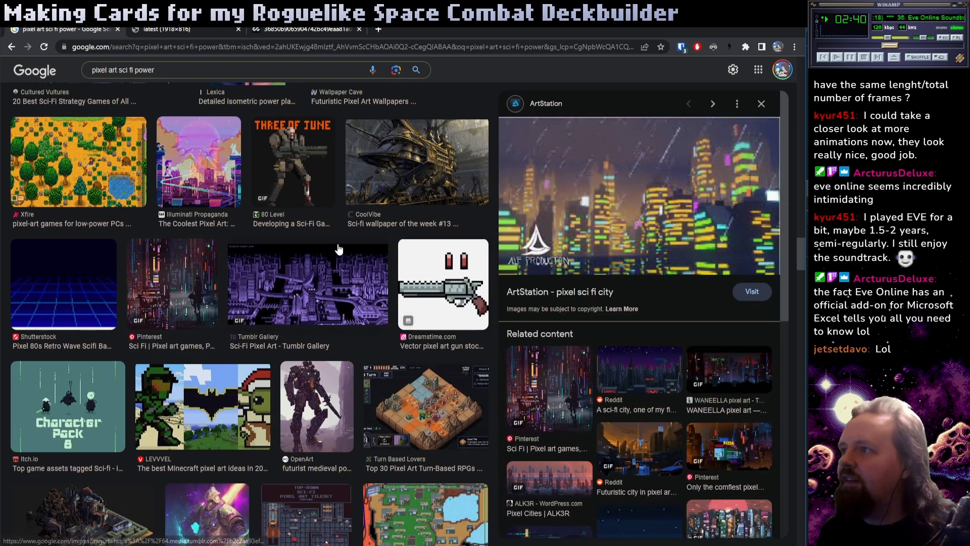
# - Find the GraphicRiver top-down sci-fi pixel art tileset, open its full image in a separate tab and copy it
pyautogui.scroll(-2, 359, 343)
pyautogui.scroll(-2, 359, 343)
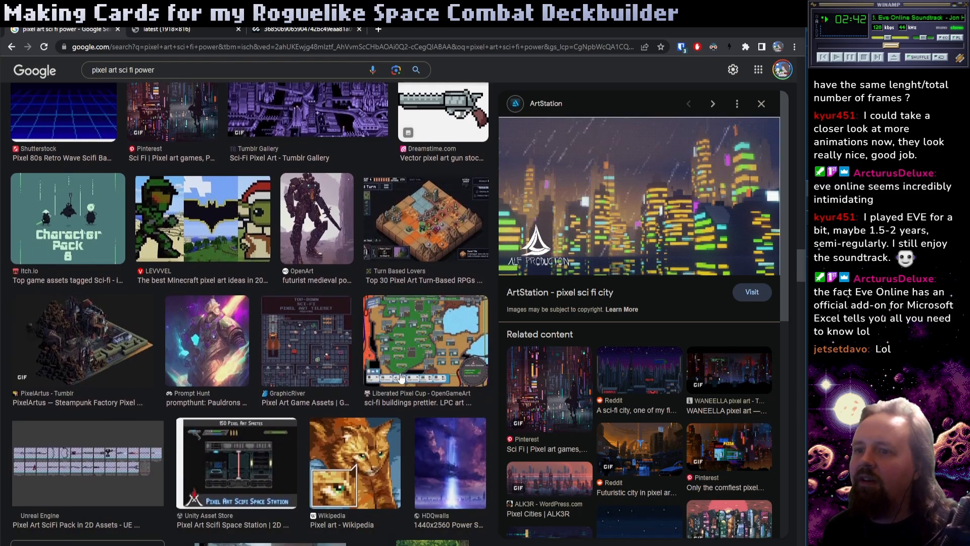
pyautogui.click(372, 329)
pyautogui.click(338, 331)
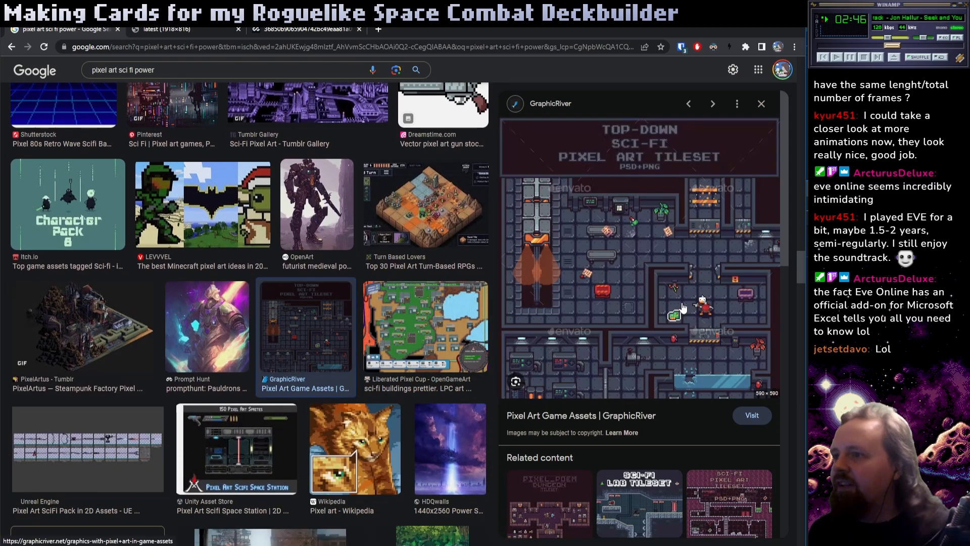
pyautogui.rightClick(645, 270)
pyautogui.click(695, 364)
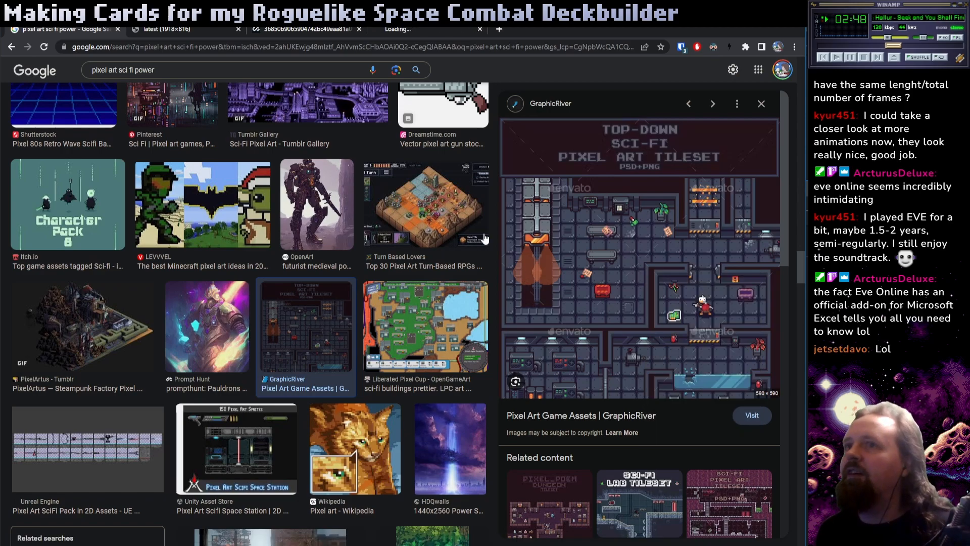
pyautogui.click(441, 29)
pyautogui.rightClick(441, 292)
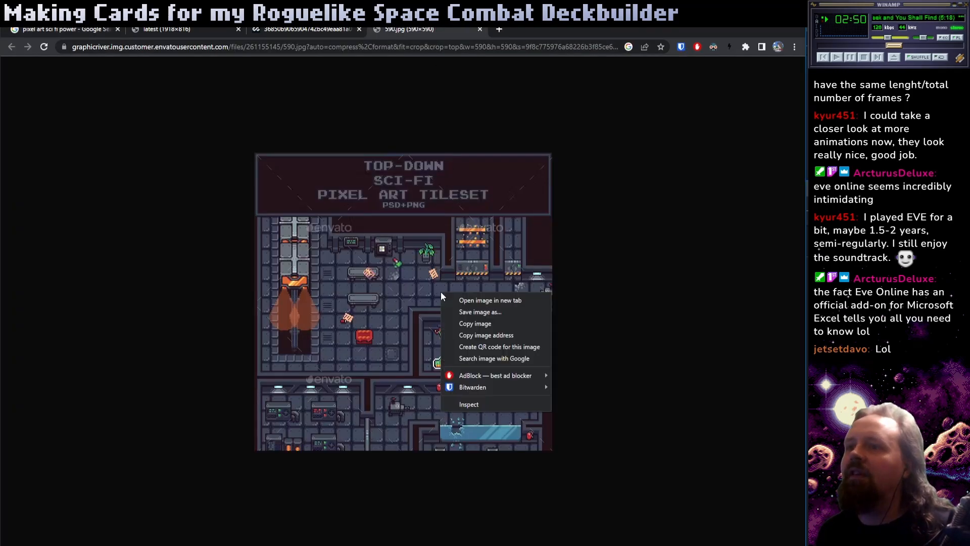
pyautogui.click(484, 326)
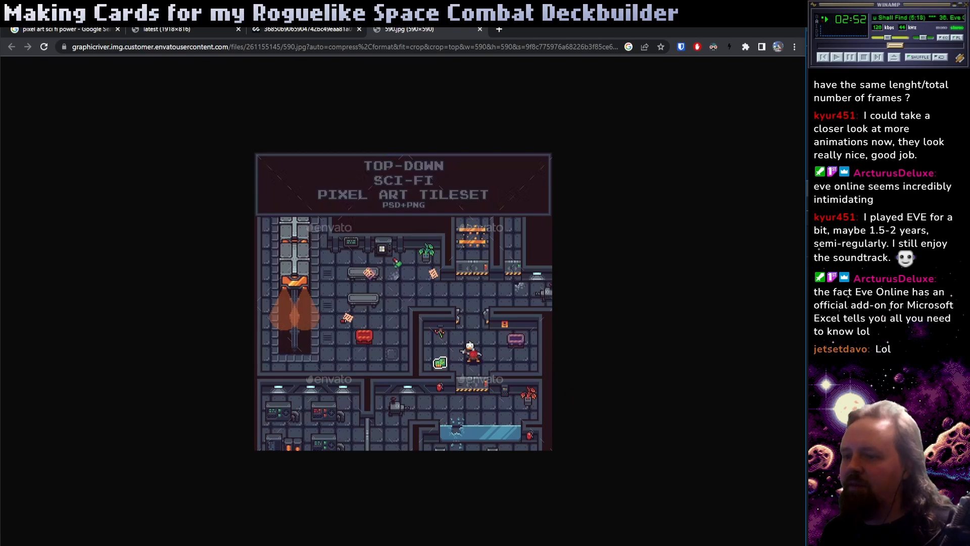
# - Switch to Aseprite, create a new 590 × 590 px sprite and paste the copied tileset image into it
pyautogui.hotkey('alt', 'Tab')
pyautogui.hotkey('ctrl', 'n')
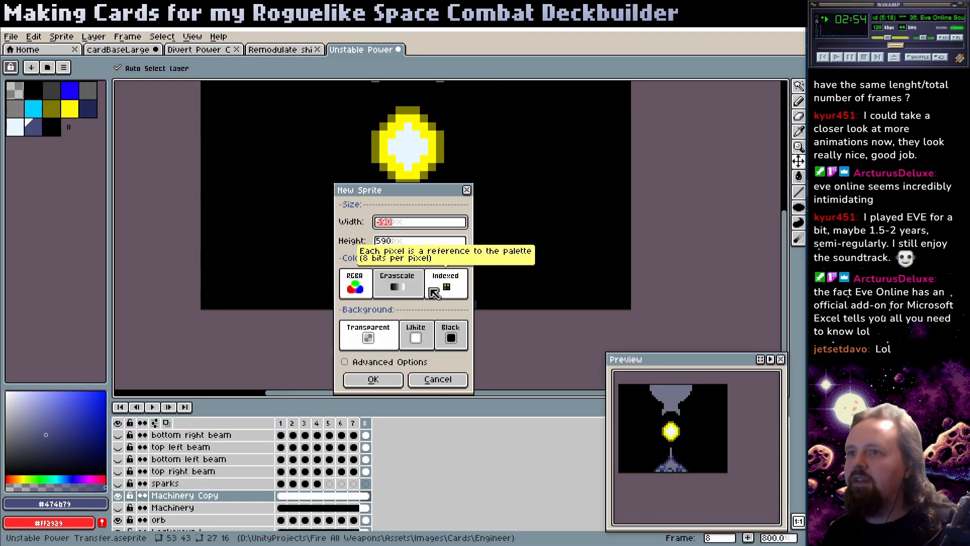
pyautogui.press('Return')
pyautogui.hotkey('ctrl', 'v')
# - Examine the floor tiles, ceiling lights and grey turret's shading in the pasted tileset up close
pyautogui.scroll(1, 416, 216)
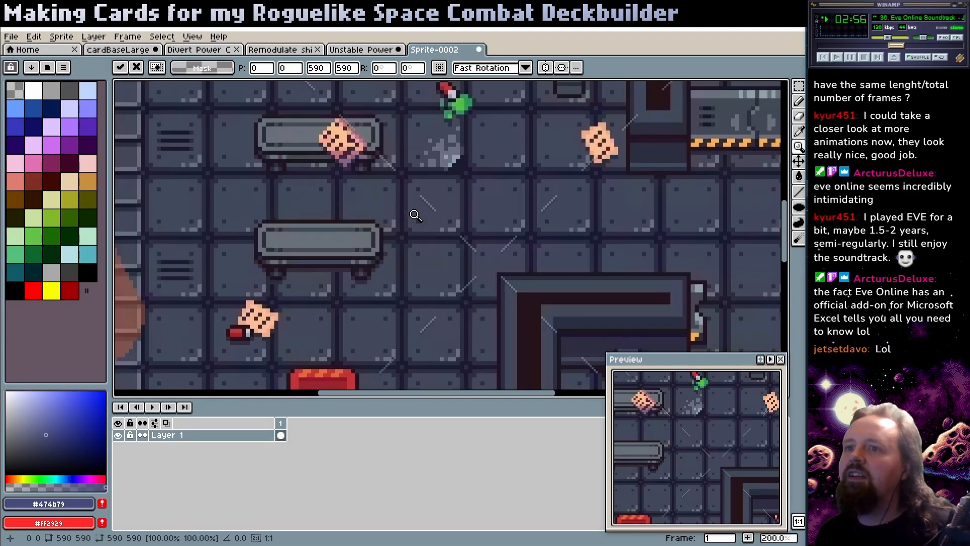
pyautogui.scroll(-1, 415, 215)
pyautogui.scroll(2, 447, 221)
pyautogui.moveTo(414, 251); pyautogui.dragTo(255, 187)
pyautogui.moveTo(226, 323); pyautogui.dragTo(427, 254)
pyautogui.moveTo(325, 306); pyautogui.dragTo(548, 256)
pyautogui.scroll(1, 349, 308)
pyautogui.scroll(-1, 331, 275)
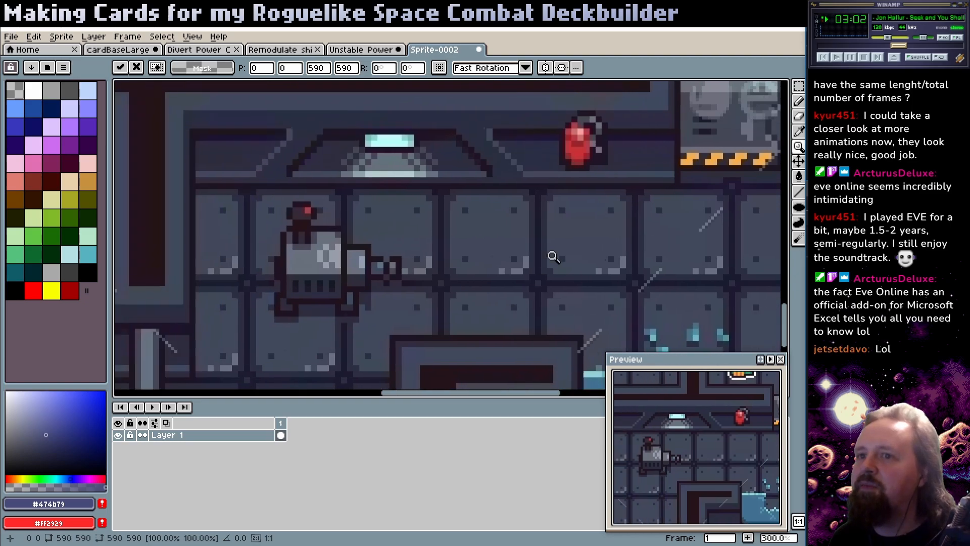
pyautogui.moveTo(386, 260); pyautogui.dragTo(411, 309)
pyautogui.scroll(-1, 408, 310)
pyautogui.scroll(-1, 408, 310)
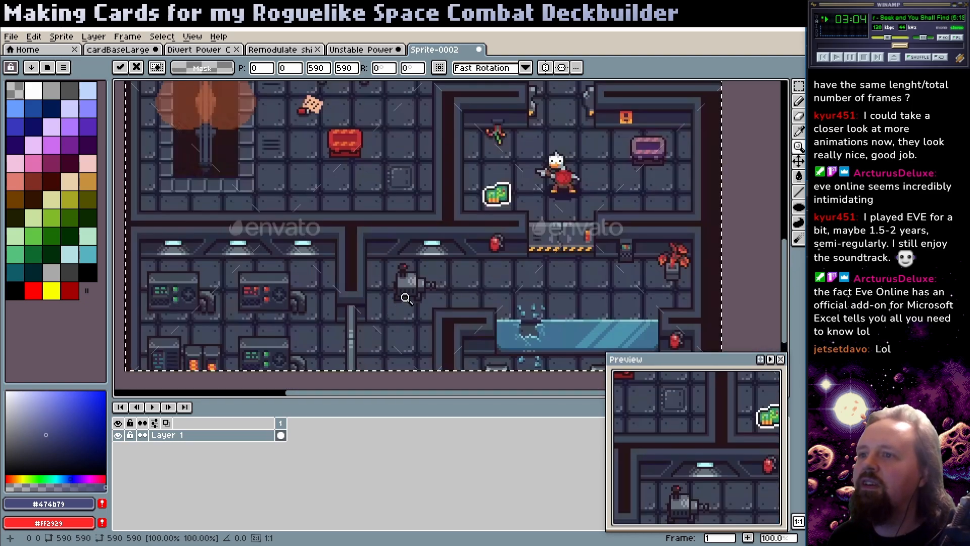
pyautogui.scroll(4, 404, 298)
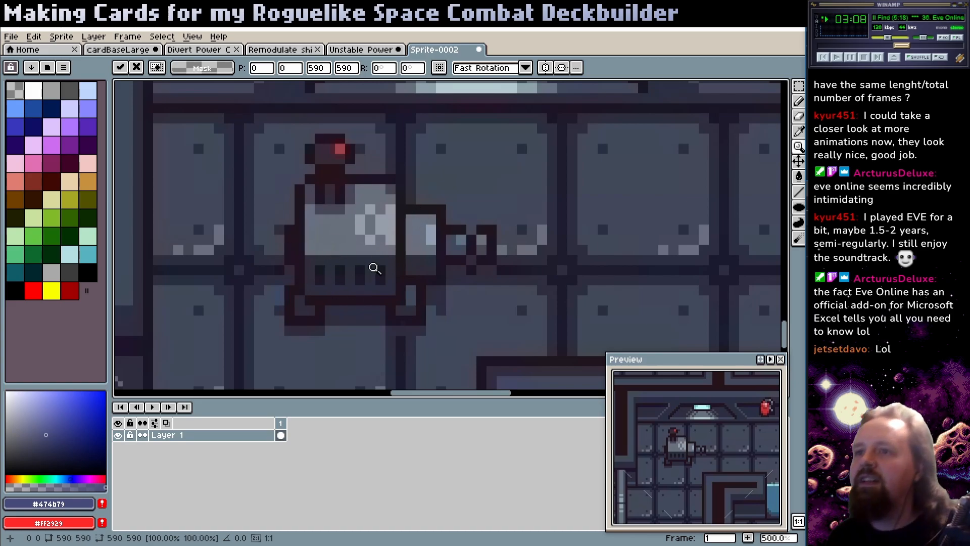
pyautogui.scroll(-5, 362, 268)
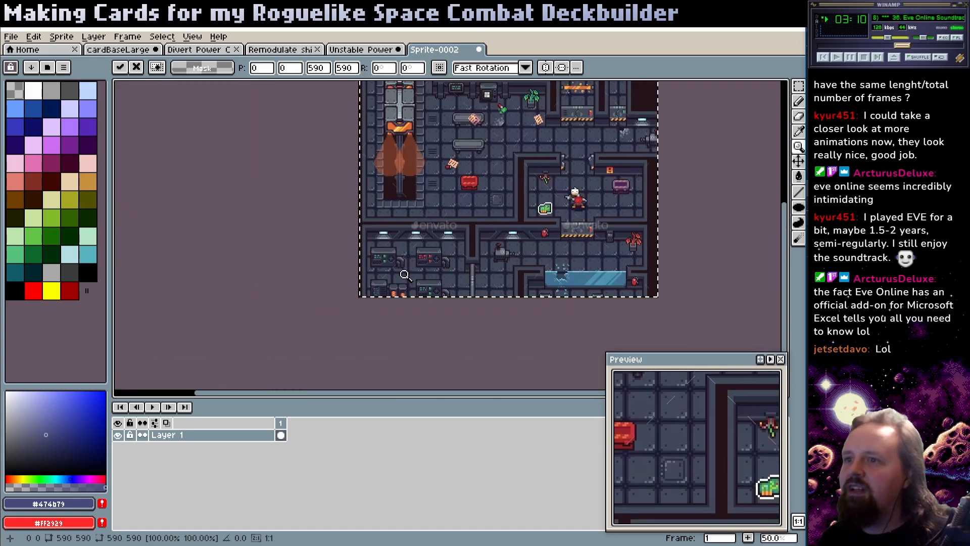
# - Examine the pixel shading of the red-lit control console, its pipes and the duck character in the tileset
pyautogui.scroll(4, 402, 275)
pyautogui.scroll(-4, 412, 262)
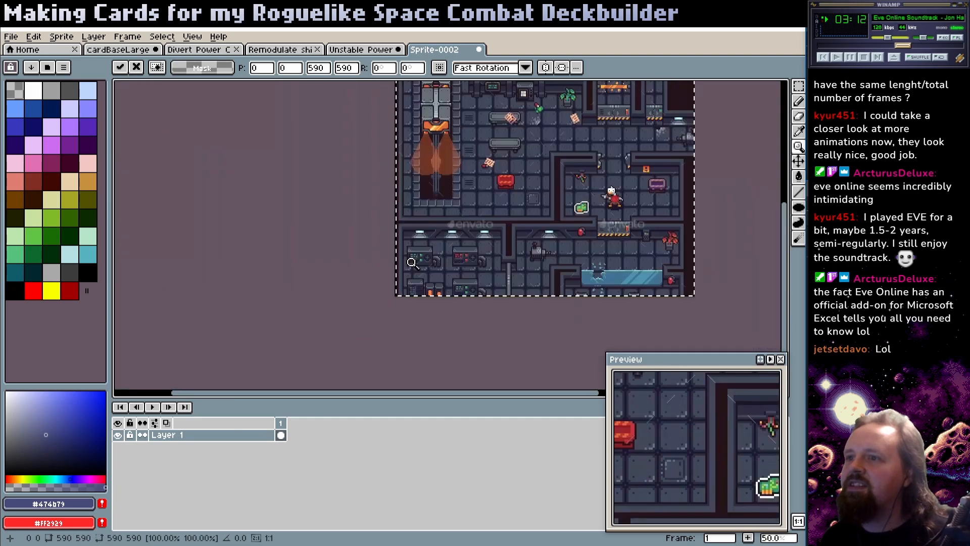
pyautogui.scroll(4, 500, 251)
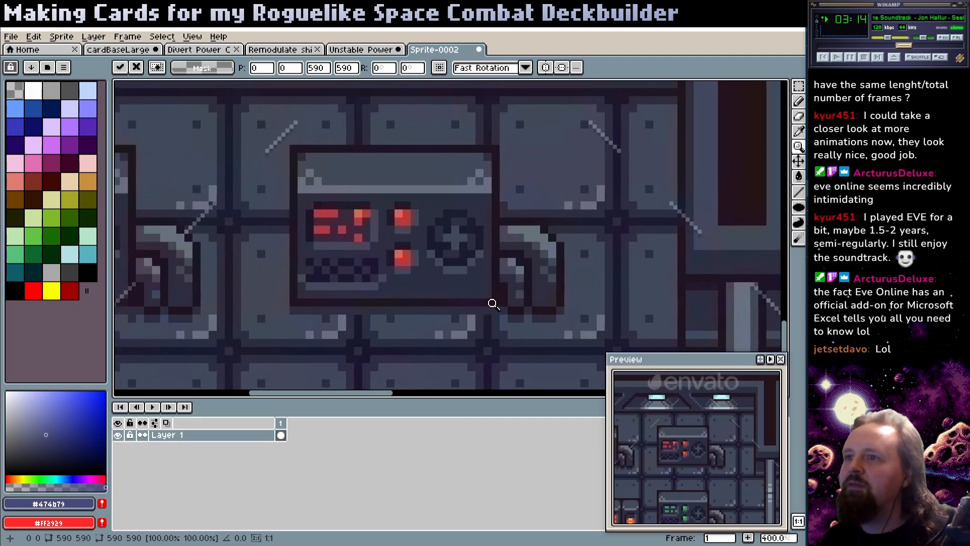
pyautogui.scroll(-2, 456, 249)
pyautogui.moveTo(427, 282); pyautogui.dragTo(281, 305)
pyautogui.scroll(-2, 281, 305)
pyautogui.scroll(6, 429, 342)
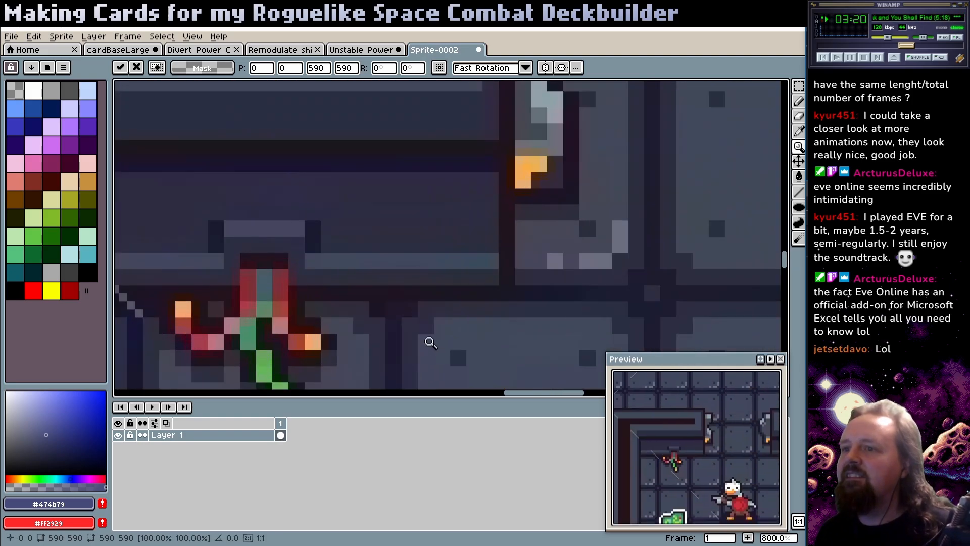
pyautogui.scroll(-2, 429, 337)
pyautogui.scroll(1, 363, 217)
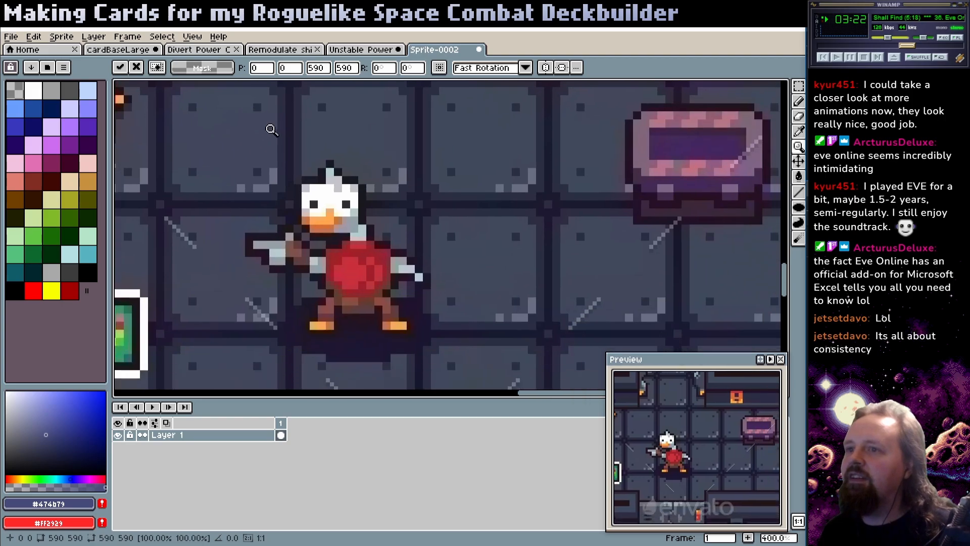
# - Examine the hazard-striped doors and the orange energy barriers with sparks in the tileset's upper corridor
pyautogui.scroll(-3, 344, 186)
pyautogui.scroll(2, 355, 251)
pyautogui.hscroll(-10, 355, 251)
pyautogui.scroll(5, 355, 251)
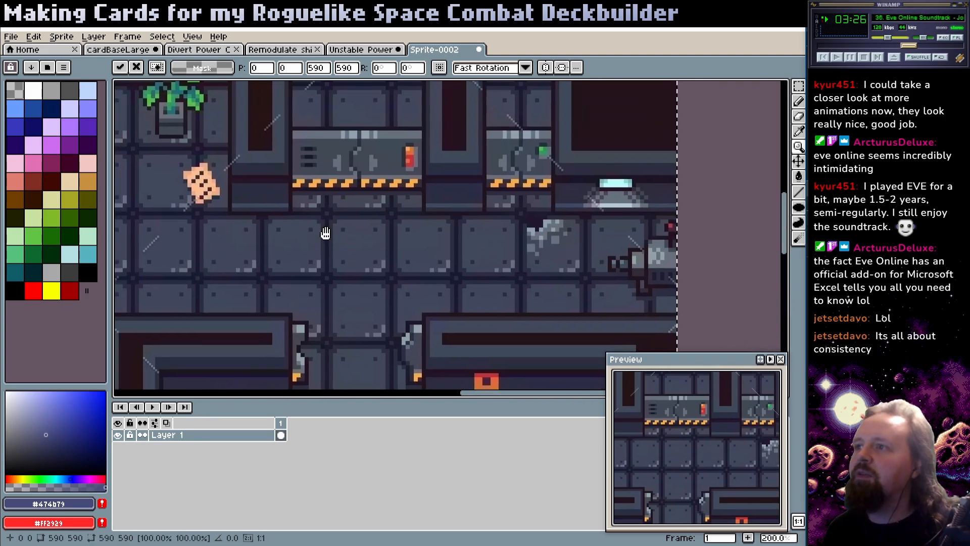
pyautogui.scroll(3, 324, 230)
pyautogui.hscroll(1, 327, 246)
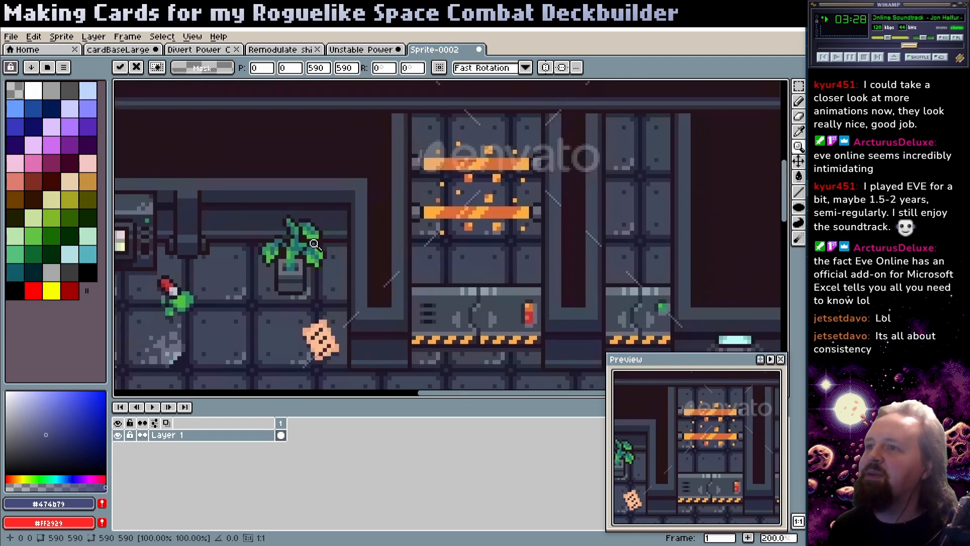
pyautogui.scroll(1, 439, 223)
pyautogui.hscroll(1, 405, 207)
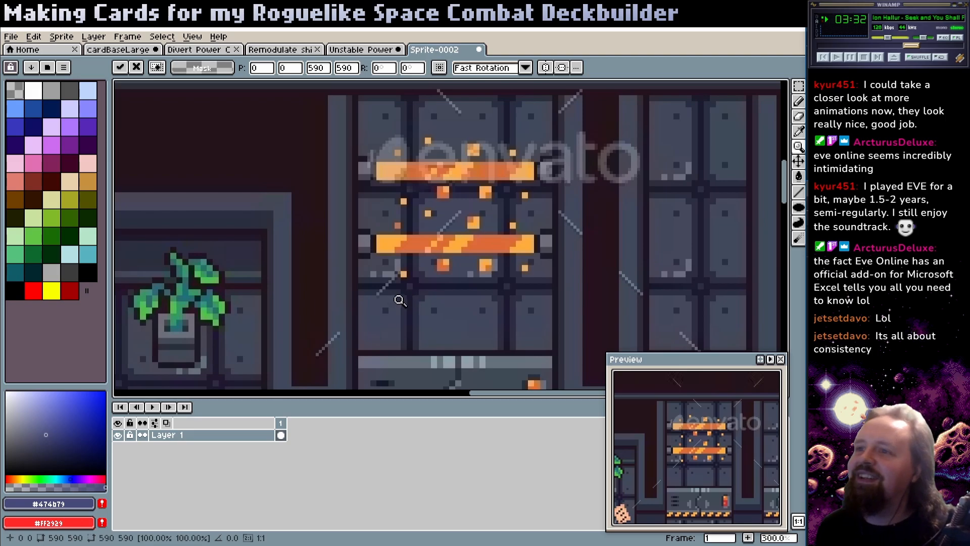
pyautogui.scroll(-2, 400, 299)
pyautogui.scroll(-2, 412, 288)
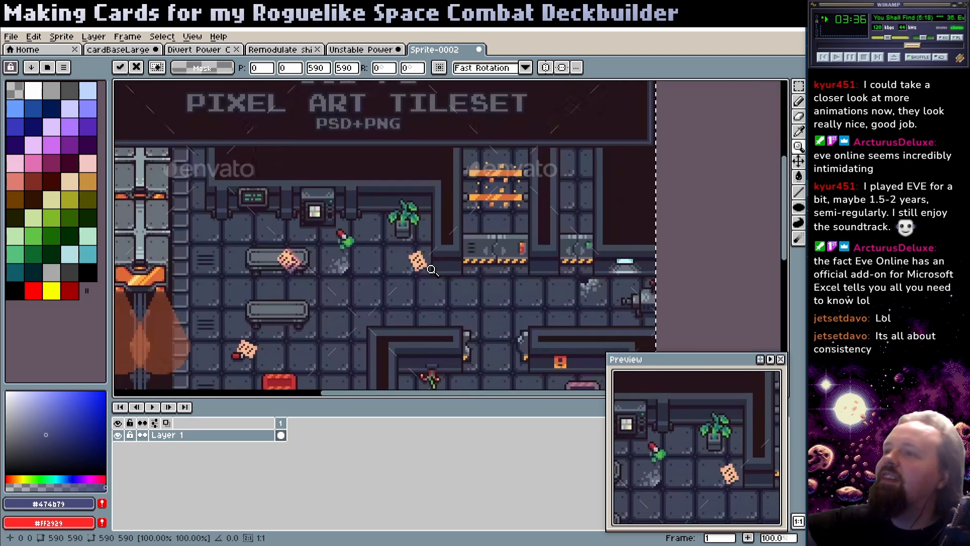
pyautogui.scroll(2, 457, 242)
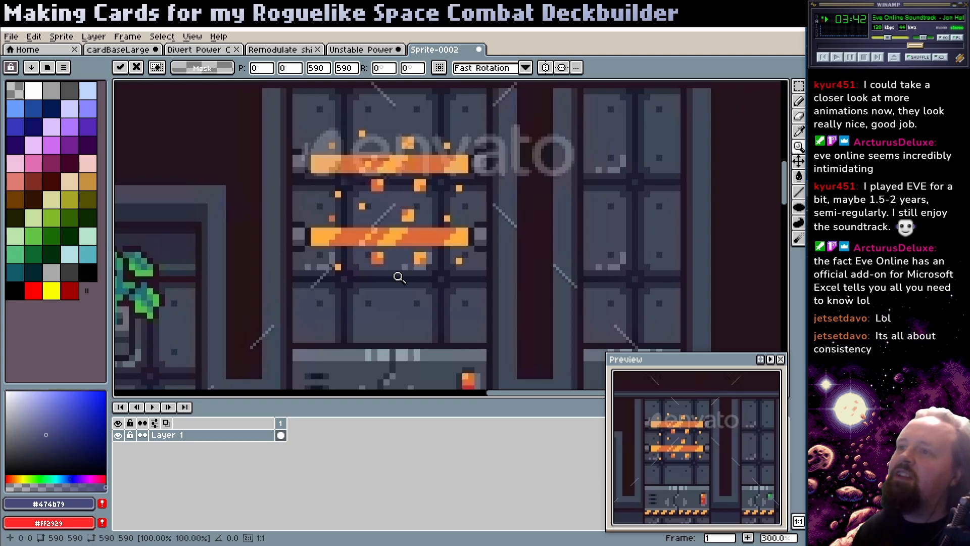
pyautogui.scroll(-2, 399, 277)
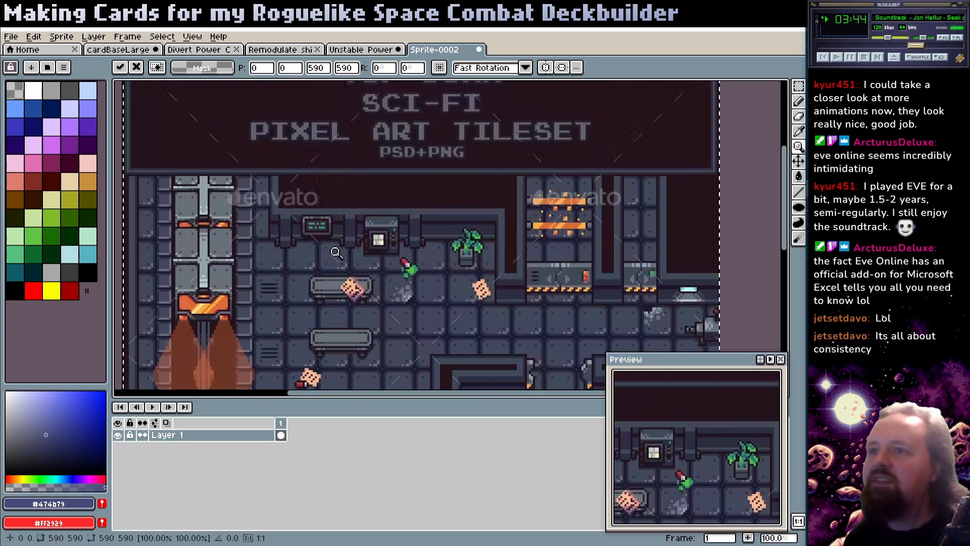
# - Examine the tileset's main hall as a whole, including the tables, the flame-lit shaft and the adjoining rooms
pyautogui.scroll(2, 330, 245)
pyautogui.scroll(-3, 330, 245)
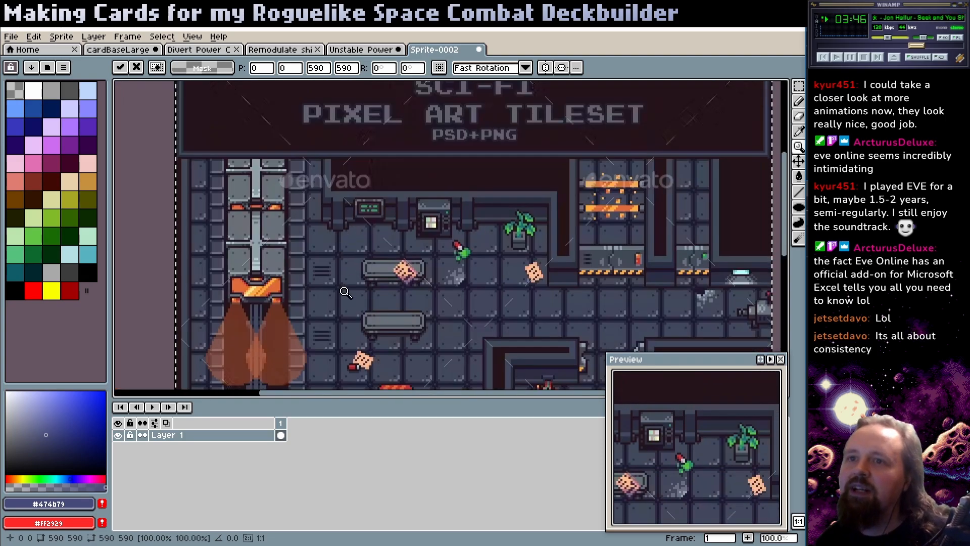
pyautogui.moveTo(320, 280); pyautogui.dragTo(321, 217)
pyautogui.scroll(-3, 321, 217)
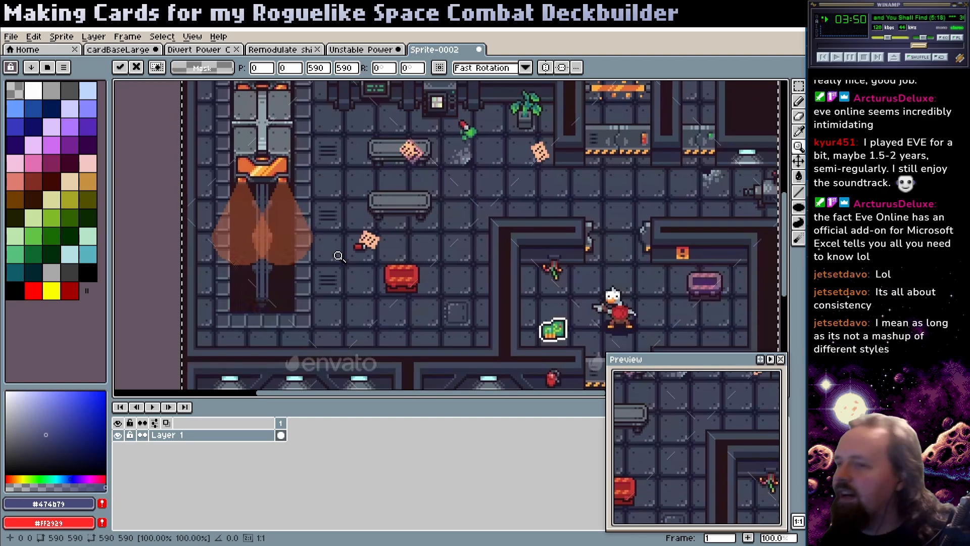
pyautogui.scroll(-3, 327, 197)
pyautogui.scroll(2, 327, 197)
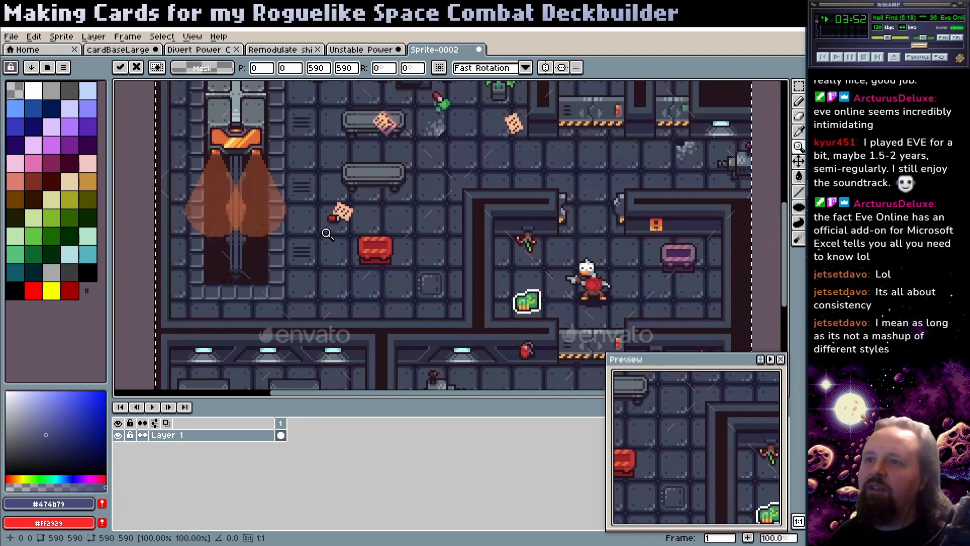
pyautogui.scroll(1, 333, 235)
pyautogui.scroll(-1, 374, 238)
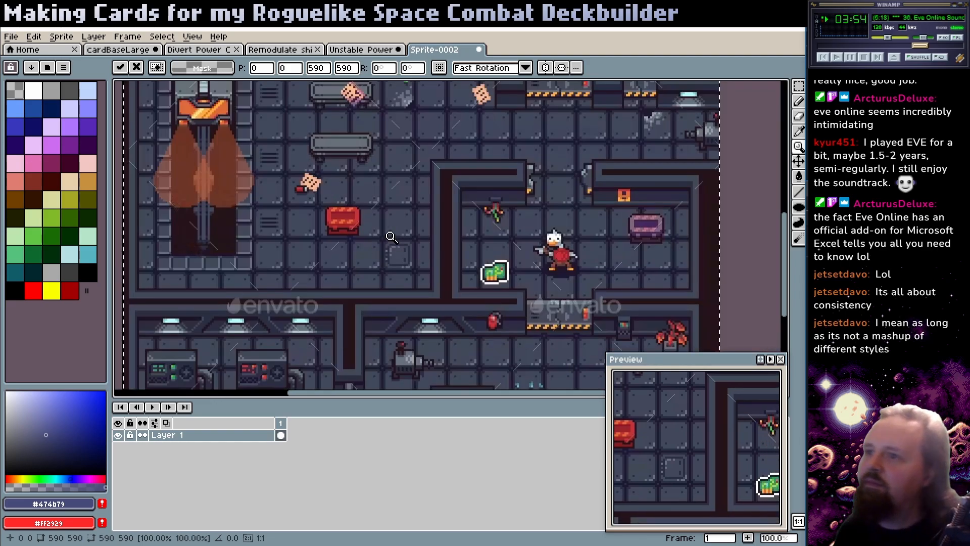
# - Examine the sci-fi tileset reference in Sprite-0002, including its floor tiles, walls, doors and orange energy barriers, for shading style
pyautogui.scroll(-3, 334, 185)
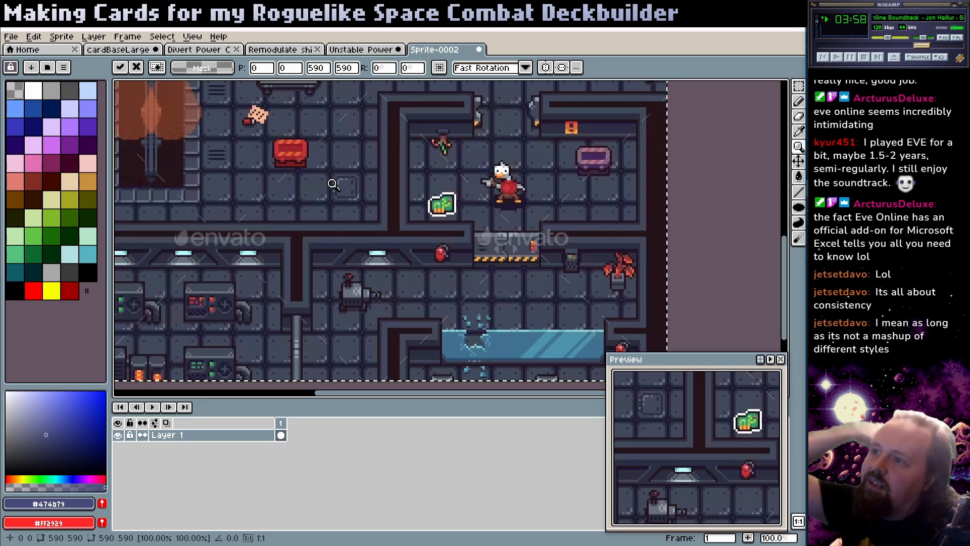
pyautogui.moveTo(493, 275); pyautogui.dragTo(396, 168)
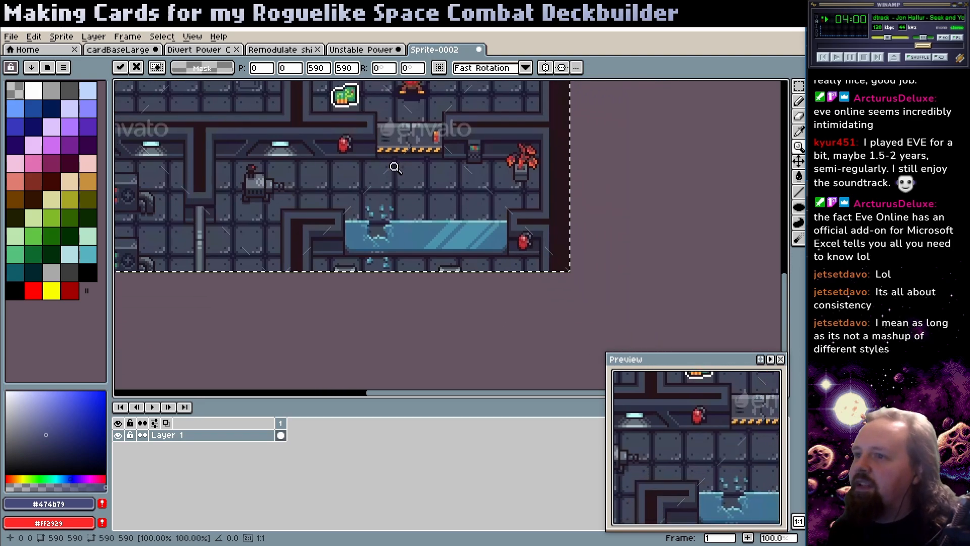
pyautogui.moveTo(416, 201); pyautogui.dragTo(418, 259)
pyautogui.hotkey('alt', 'Tab')
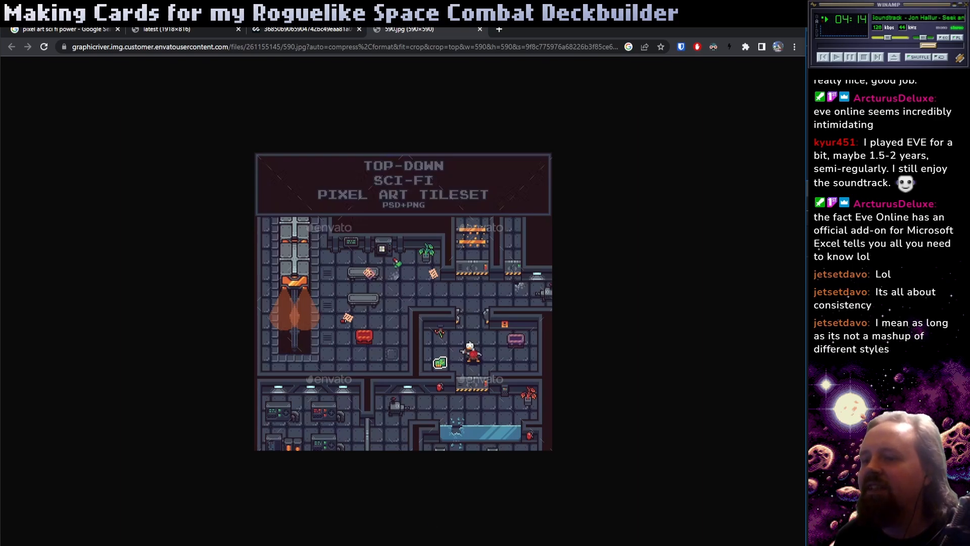
pyautogui.hotkey('alt', 'Tab')
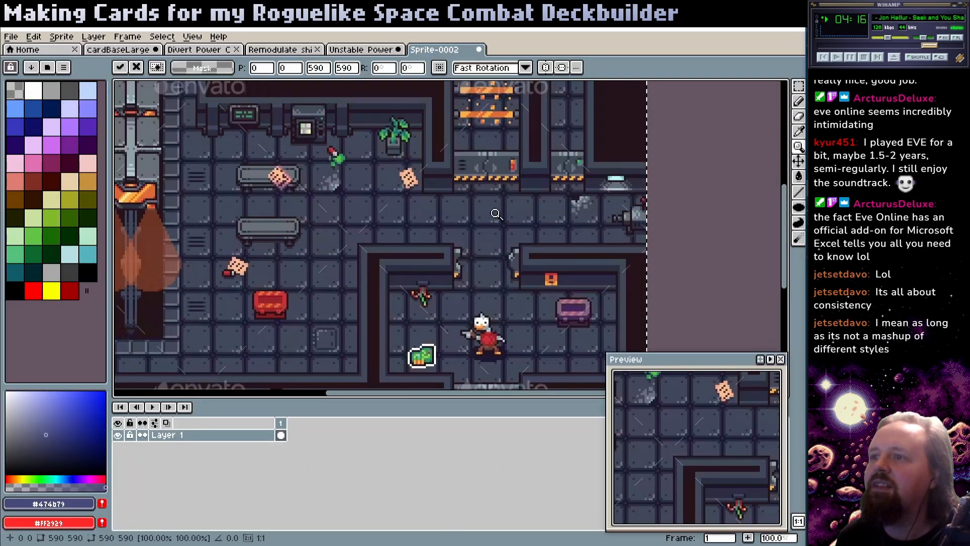
pyautogui.scroll(2, 489, 197)
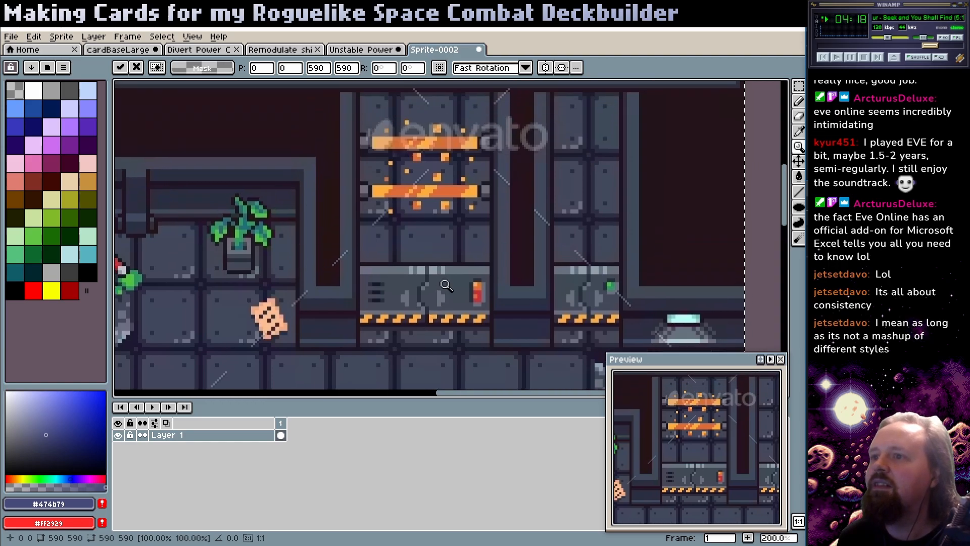
pyautogui.scroll(2, 452, 200)
pyautogui.hscroll(-3, 455, 217)
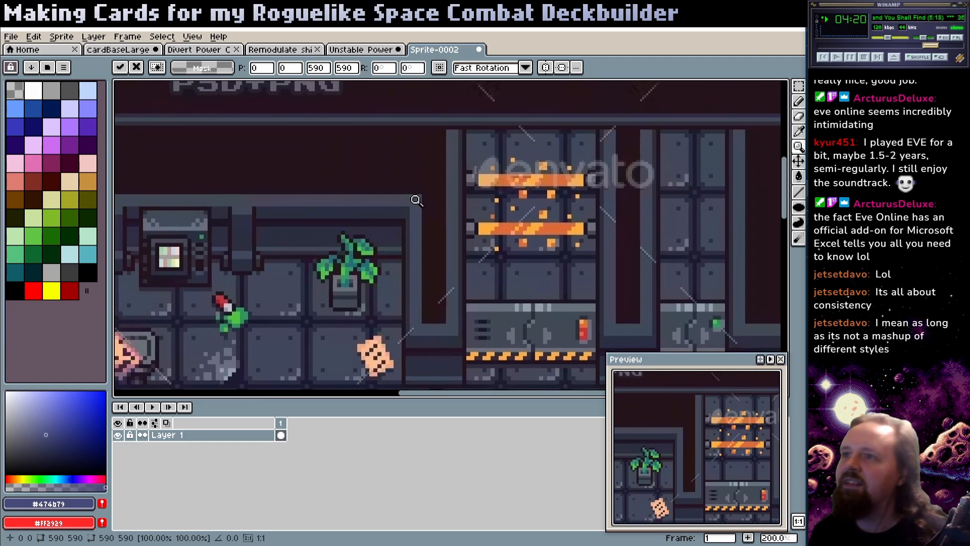
# - In the Unstable Power sprite, repaint the lower machinery cone's interior in flat #717489 and pick its navy outline colour #202757
pyautogui.click(361, 49)
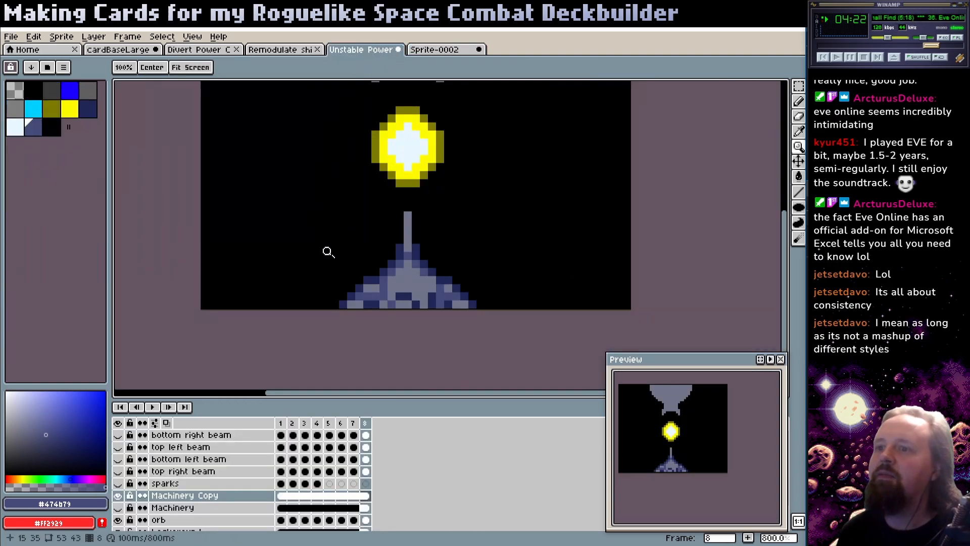
pyautogui.press('b')
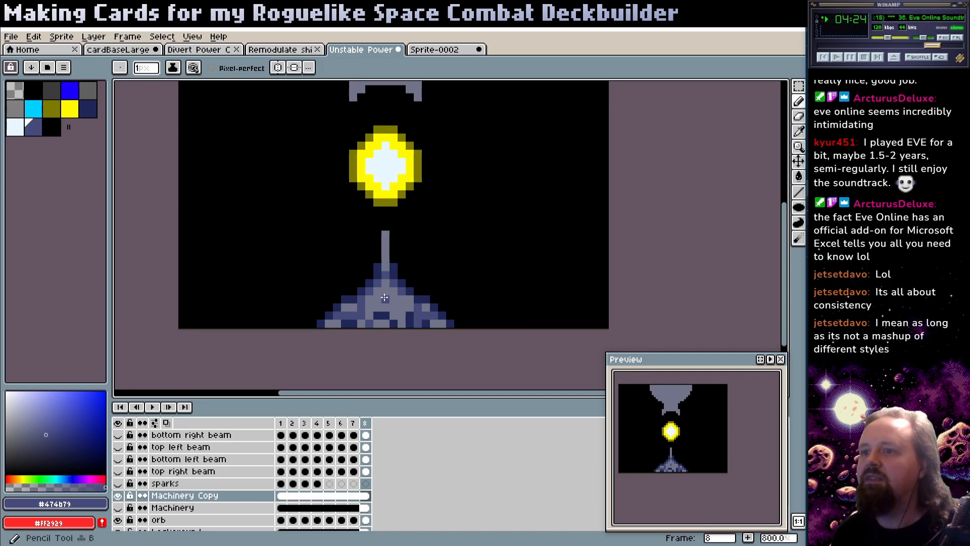
pyautogui.keyDown('alt'); pyautogui.click(377, 304); pyautogui.keyUp('alt')
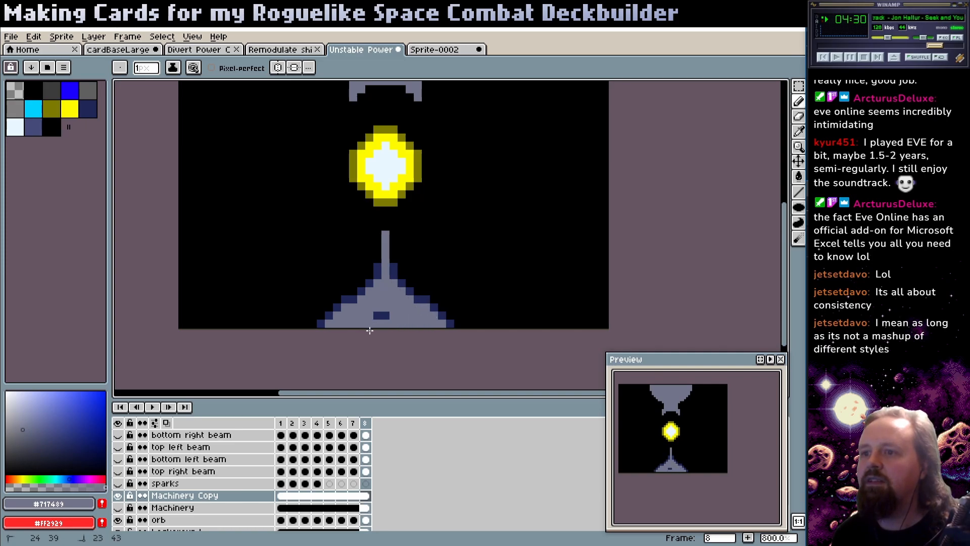
pyautogui.keyDown('alt'); pyautogui.click(407, 291); pyautogui.keyUp('alt')
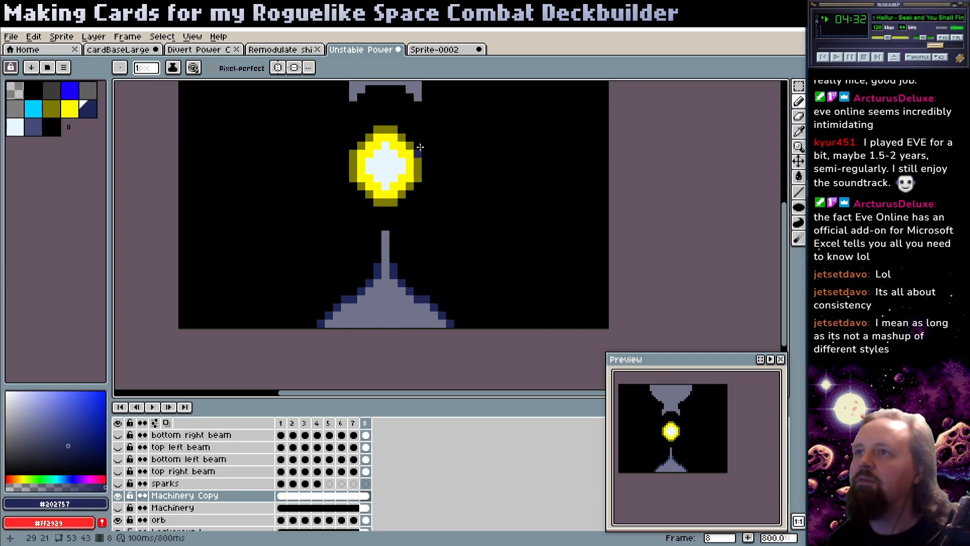
# - Return to the tileset reference, switch to Chrome and open the Pixel Art Scifi Space Station image result in its own tab
pyautogui.click(440, 48)
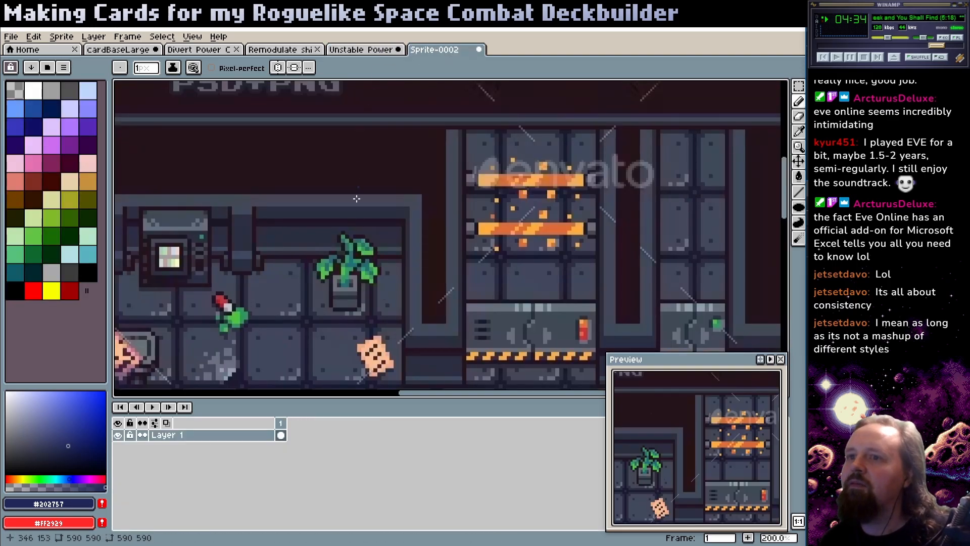
pyautogui.moveTo(295, 243); pyautogui.dragTo(548, 187)
pyautogui.hotkey('alt', 'Tab')
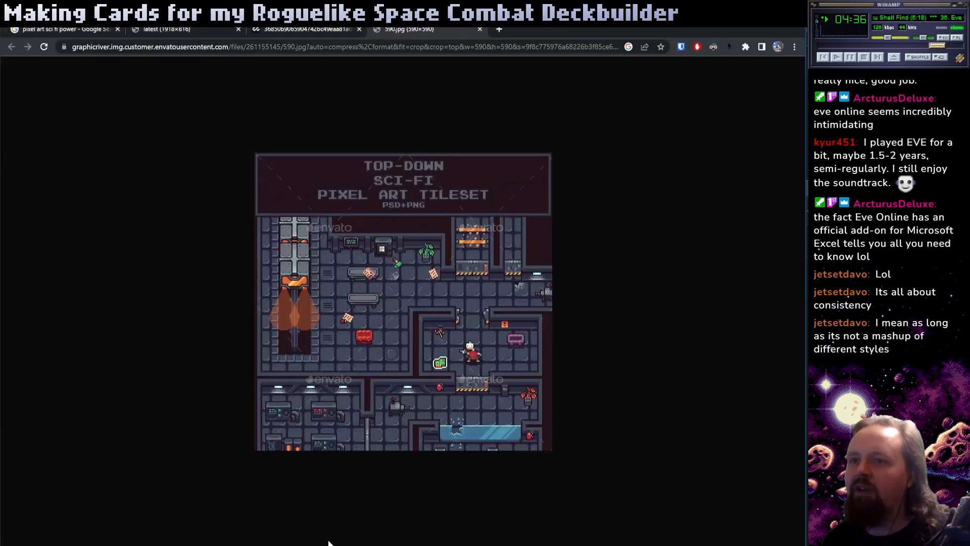
pyautogui.click(54, 29)
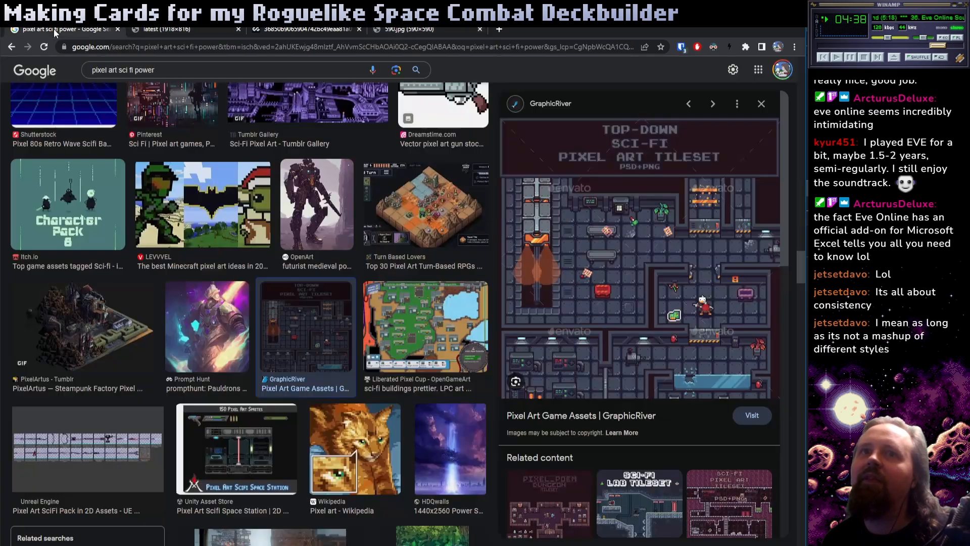
pyautogui.click(271, 464)
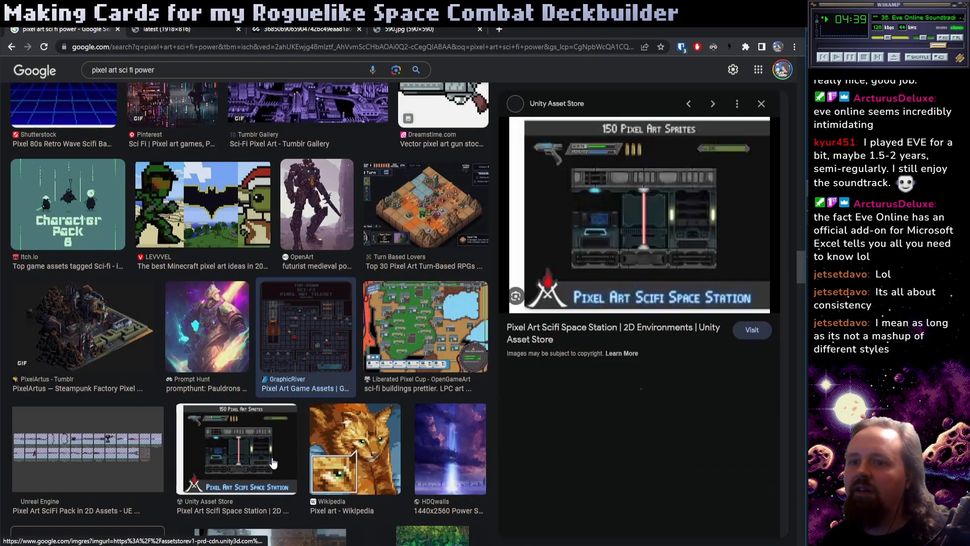
pyautogui.rightClick(651, 211)
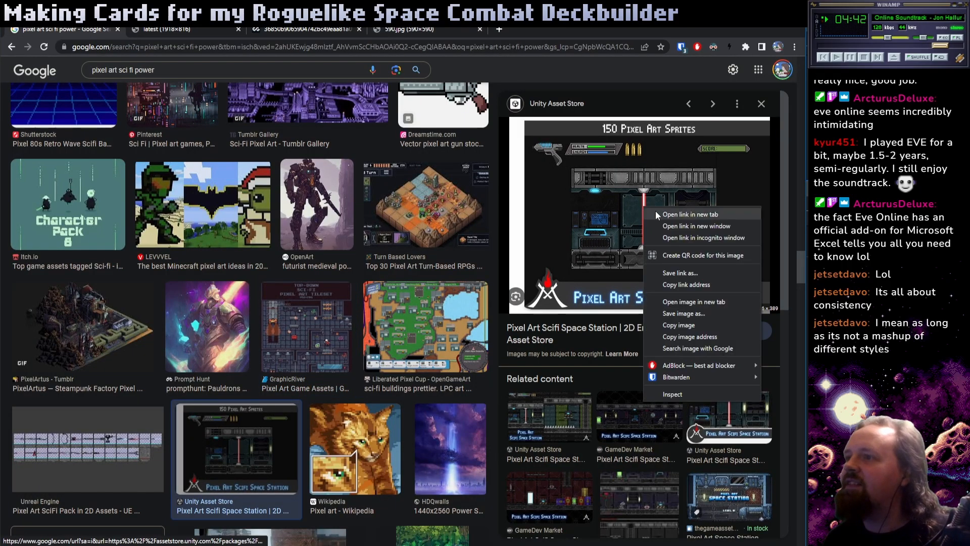
pyautogui.click(700, 303)
pyautogui.click(548, 34)
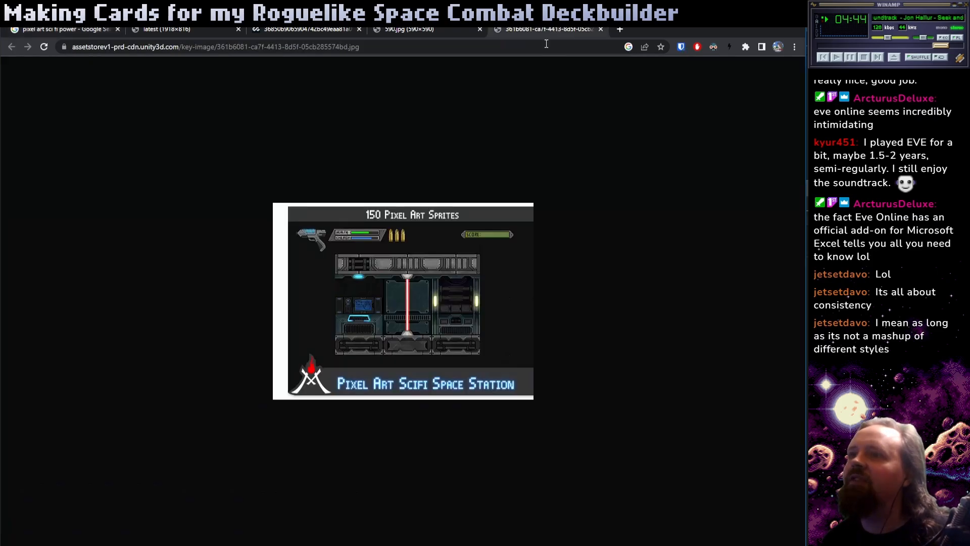
# - Copy the space station image into a new sprite in Aseprite and examine the lower emitter of the red laser
pyautogui.rightClick(408, 302)
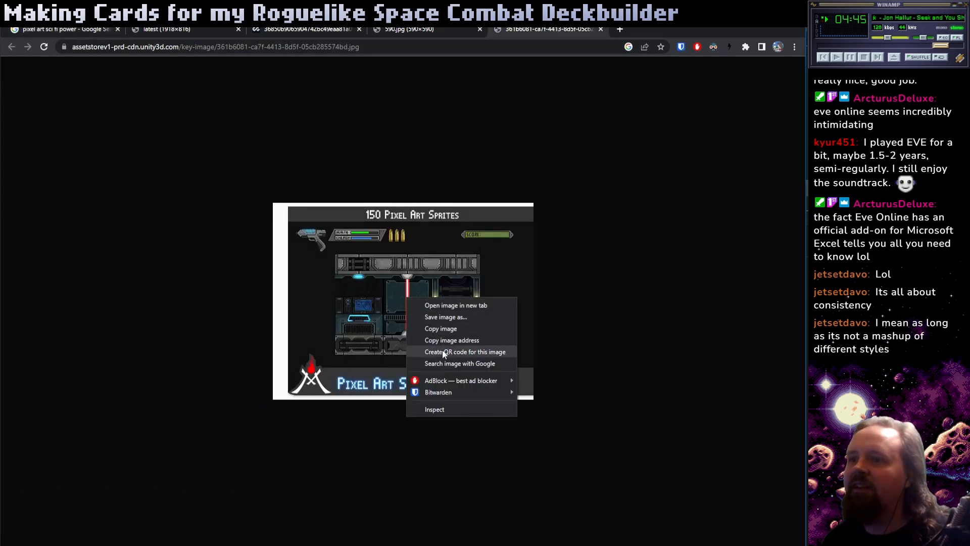
pyautogui.click(447, 317)
pyautogui.hotkey('alt', 'Tab')
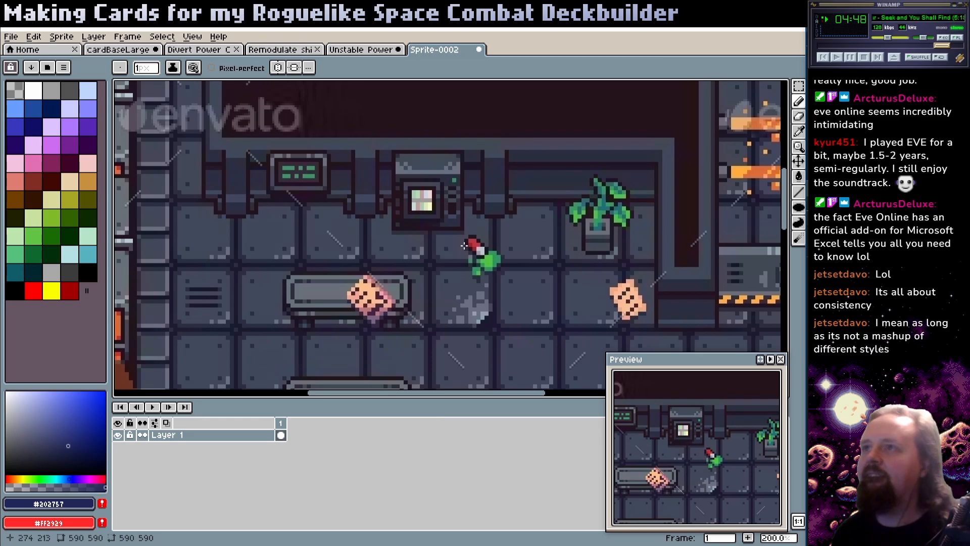
pyautogui.hotkey('ctrl', 'n')
pyautogui.press('Return')
pyautogui.hotkey('ctrl', 'v')
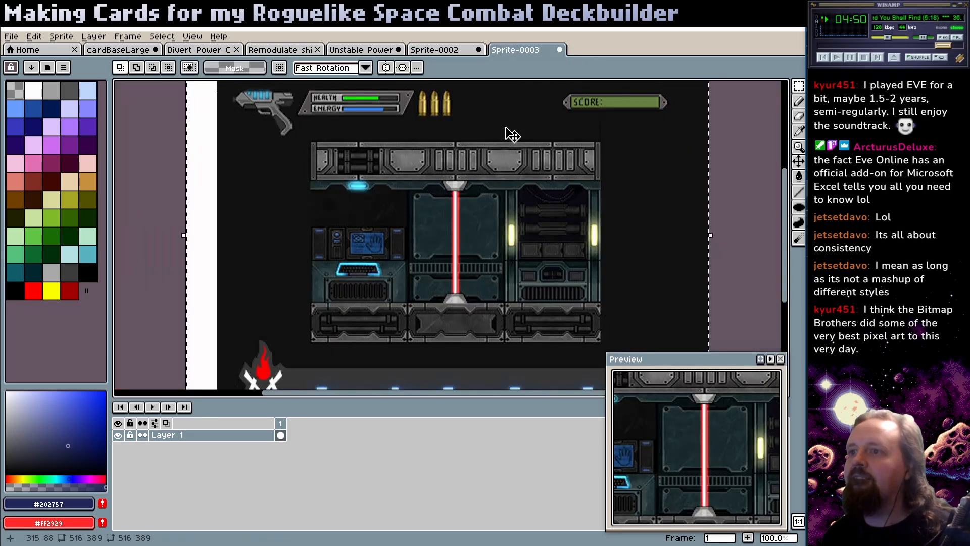
pyautogui.scroll(6, 484, 217)
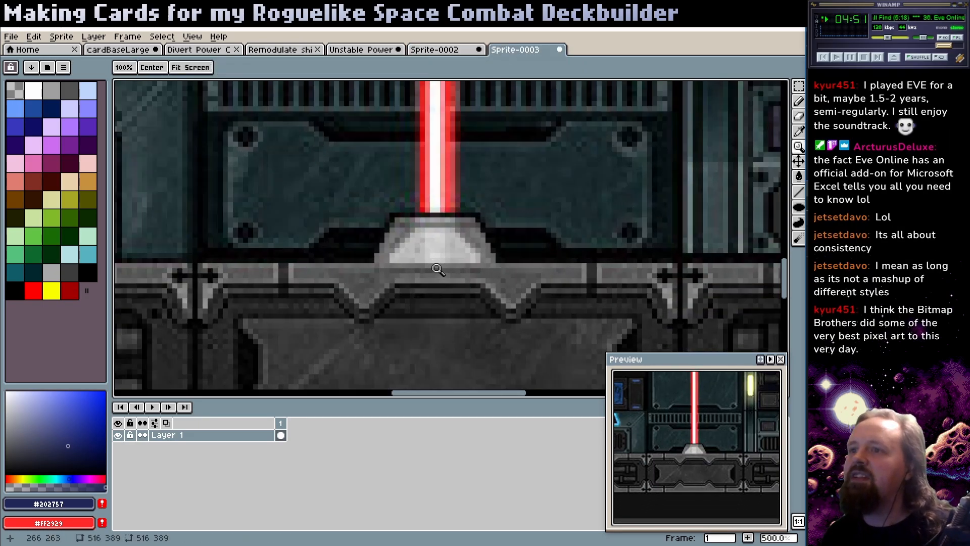
pyautogui.scroll(-1, 454, 214)
pyautogui.scroll(1, 435, 262)
pyautogui.scroll(-1, 457, 264)
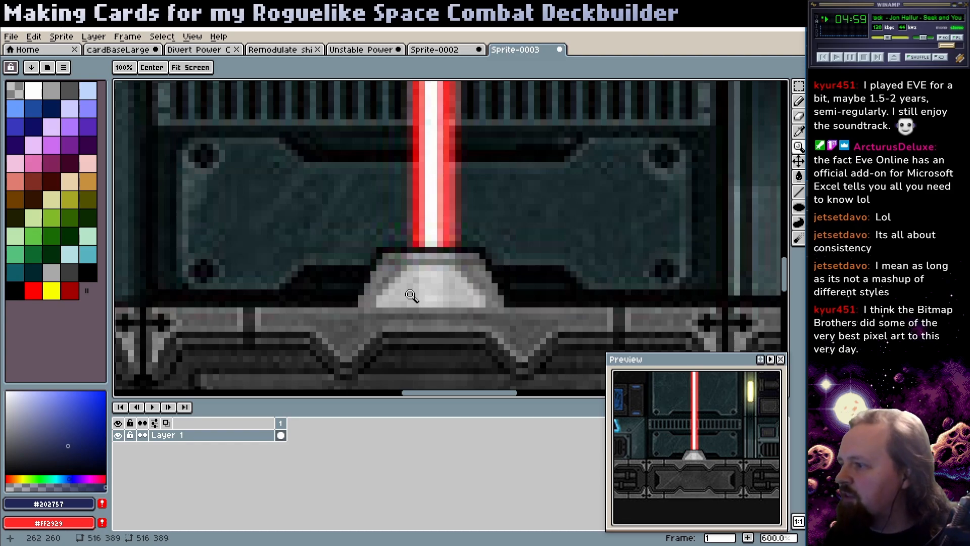
# - Switch to Chrome and search Google Images for "bitmap brothers pixel art"
pyautogui.hotkey('alt', 'Tab')
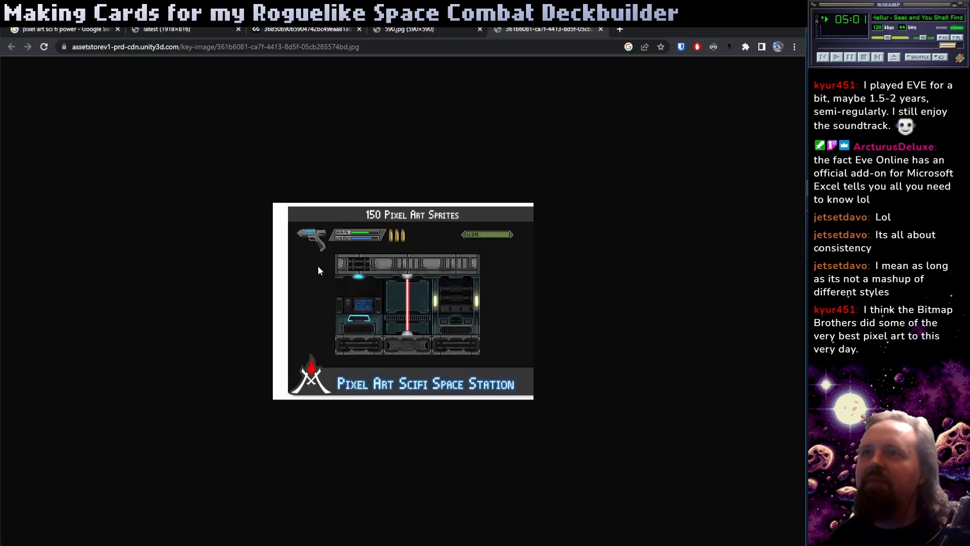
pyautogui.click(101, 30)
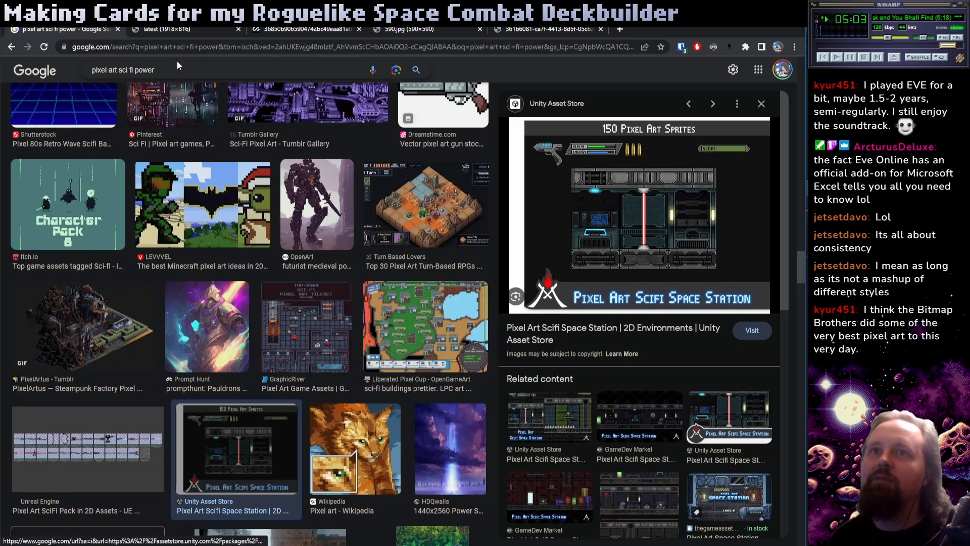
pyautogui.tripleClick(169, 72)
pyautogui.write('bitmap brotehrs')
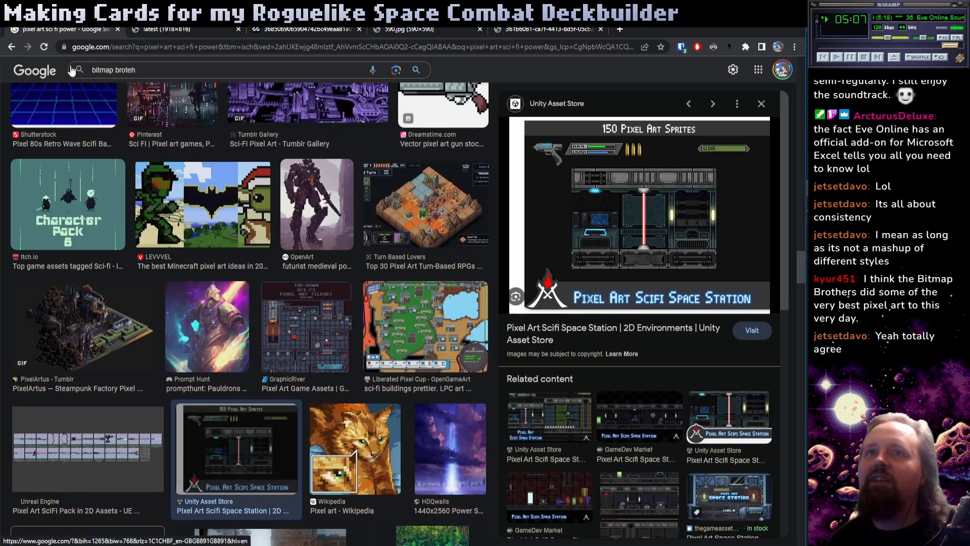
pyautogui.press('BackSpace')
pyautogui.press('BackSpace')
pyautogui.press('BackSpace')
pyautogui.press('BackSpace')
pyautogui.write('thers pixel art')
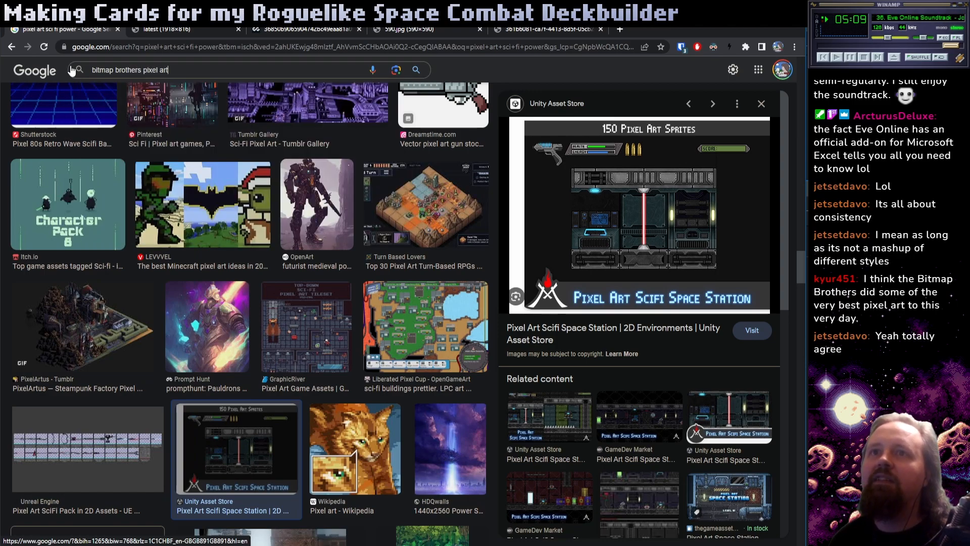
pyautogui.press('Return')
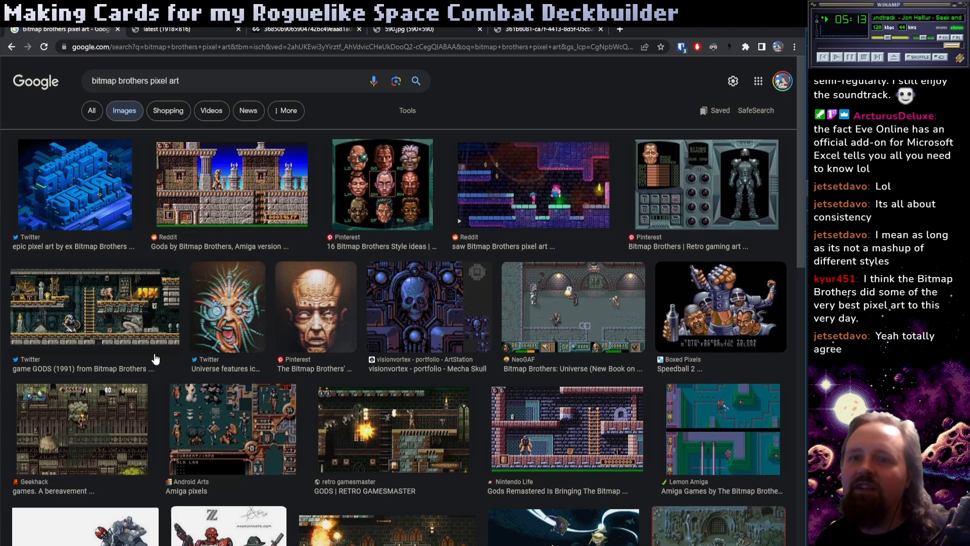
# - Refine the image search to "bitmap brothers pixel art chaos engine"
pyautogui.click(204, 81)
pyautogui.write('ch')
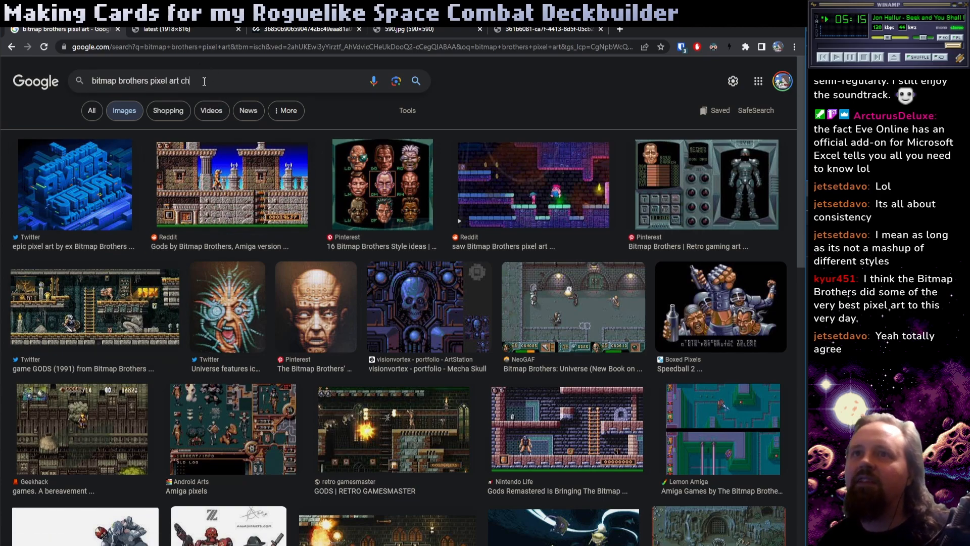
pyautogui.write('aos engi')
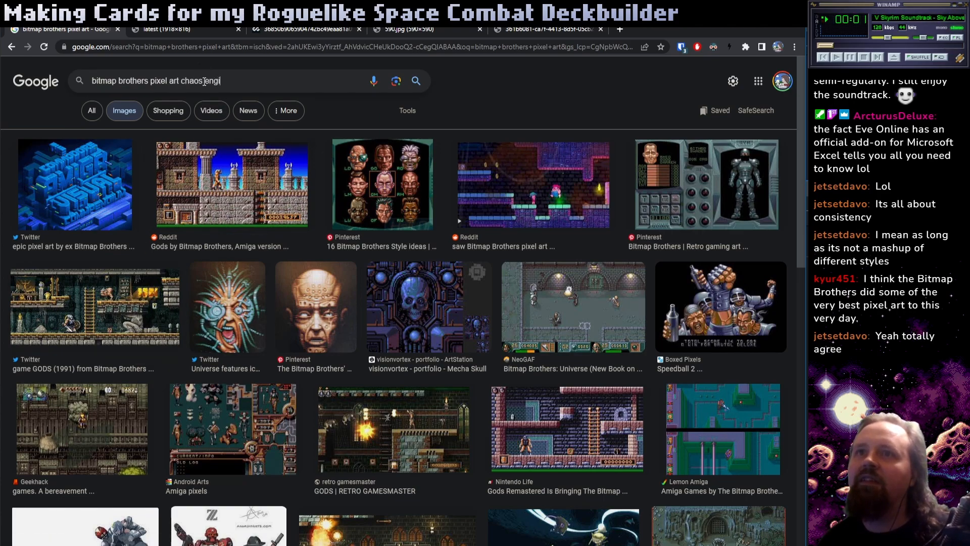
pyautogui.write('ne')
pyautogui.press('Return')
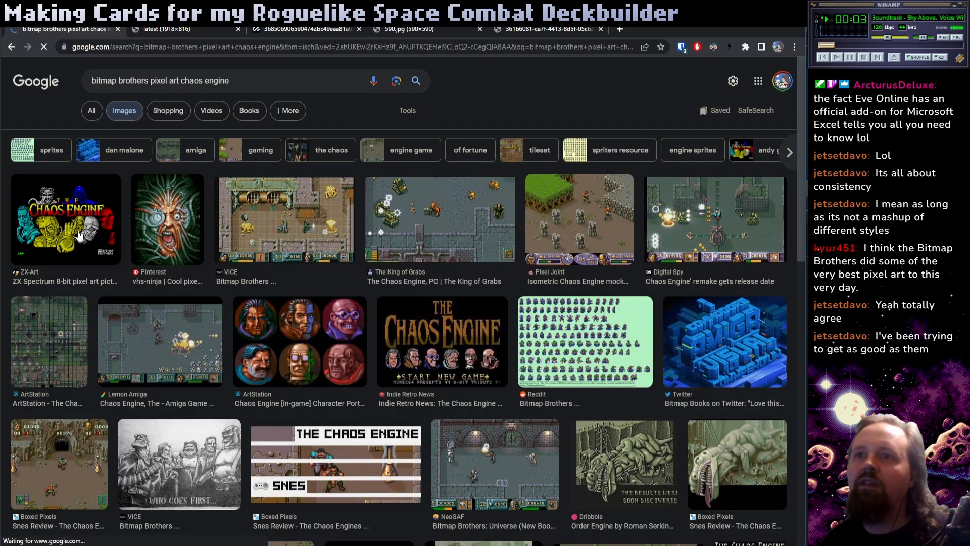
# - Examine the Chaos Engine image results, previewing the title screen, character portraits and several gameplay screenshots
pyautogui.click(471, 361)
pyautogui.scroll(-2, 472, 361)
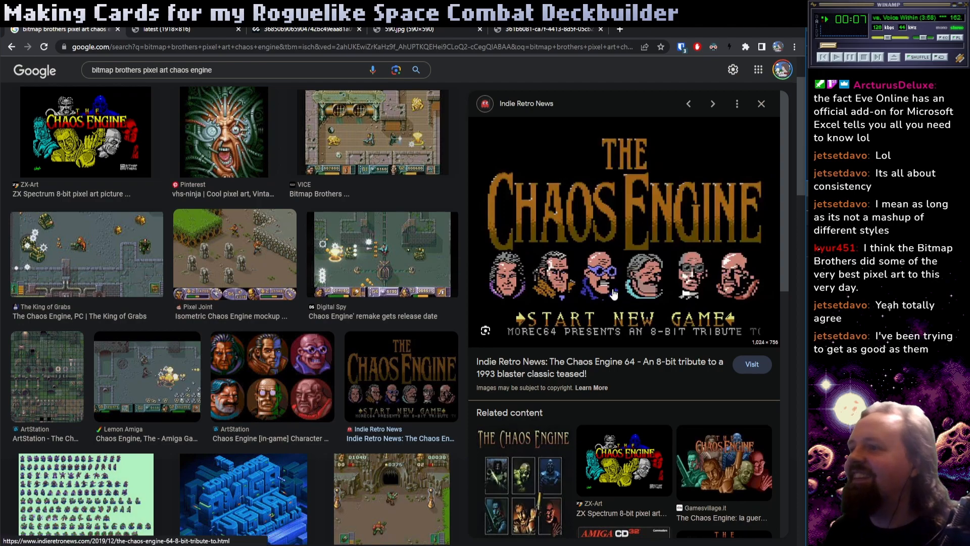
pyautogui.scroll(-2, 296, 314)
pyautogui.click(295, 314)
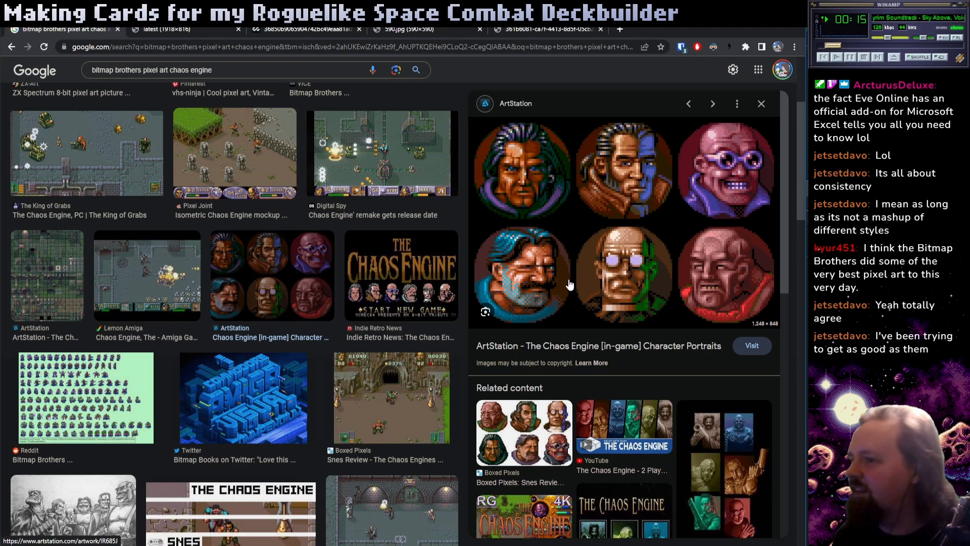
pyautogui.click(397, 380)
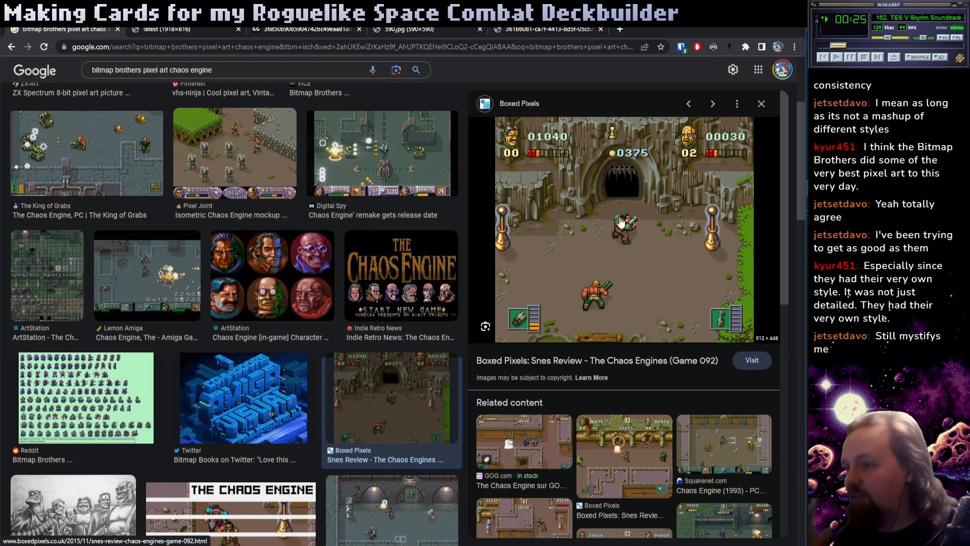
pyautogui.scroll(-6, 354, 303)
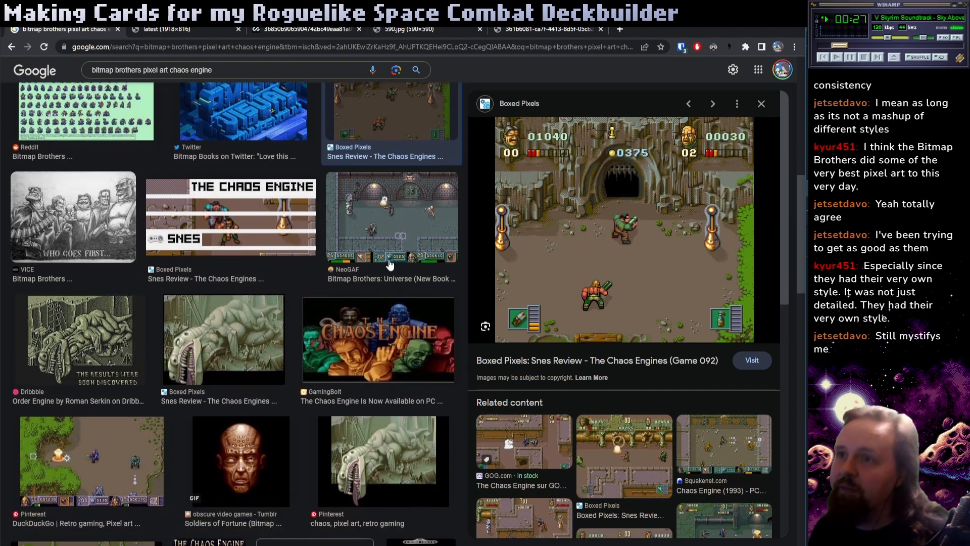
pyautogui.click(388, 250)
pyautogui.scroll(-5, 348, 336)
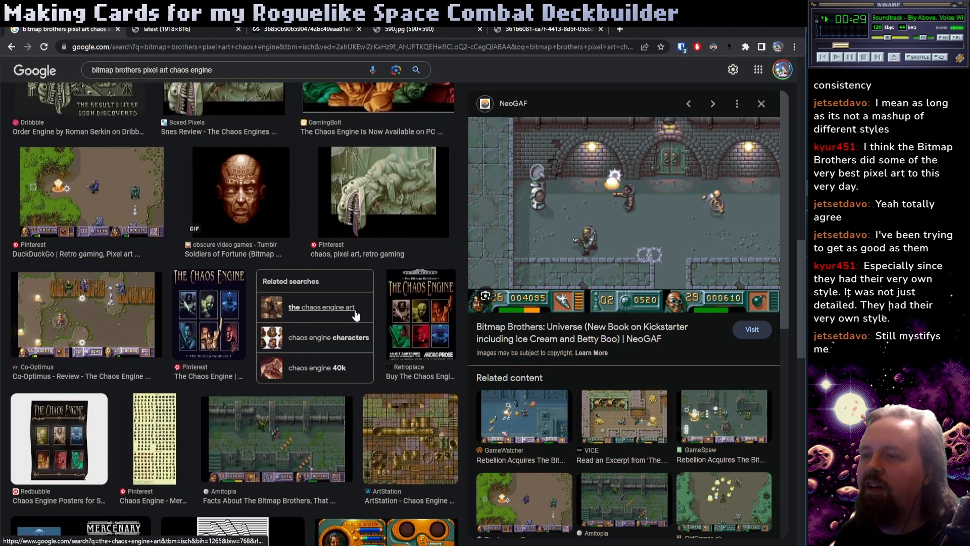
pyautogui.scroll(-2, 520, 370)
pyautogui.click(522, 306)
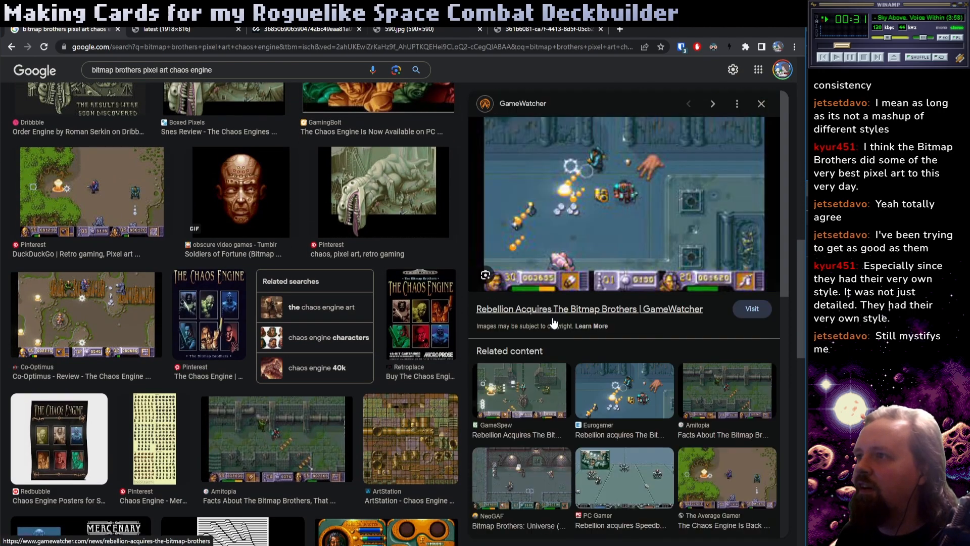
# - Preview the Eurogamer gameplay screenshot and the ArtStation Chaos Engine Level 2 Tileset in the image results
pyautogui.click(609, 377)
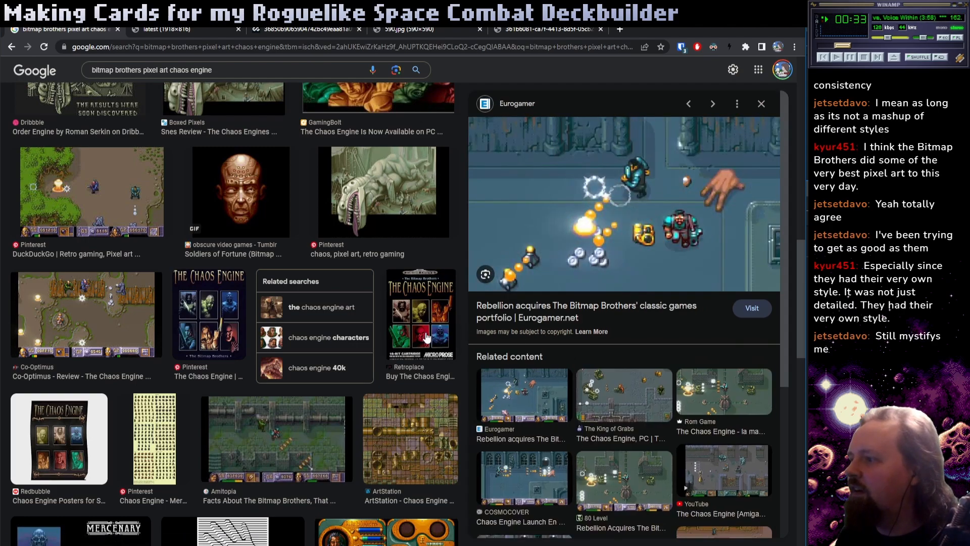
pyautogui.scroll(-2, 390, 345)
pyautogui.click(393, 314)
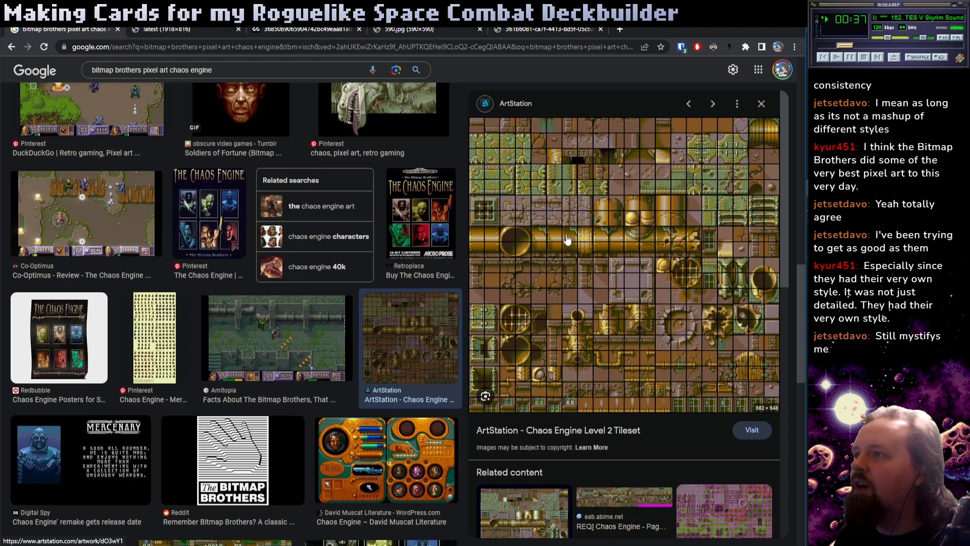
pyautogui.rightClick(600, 231)
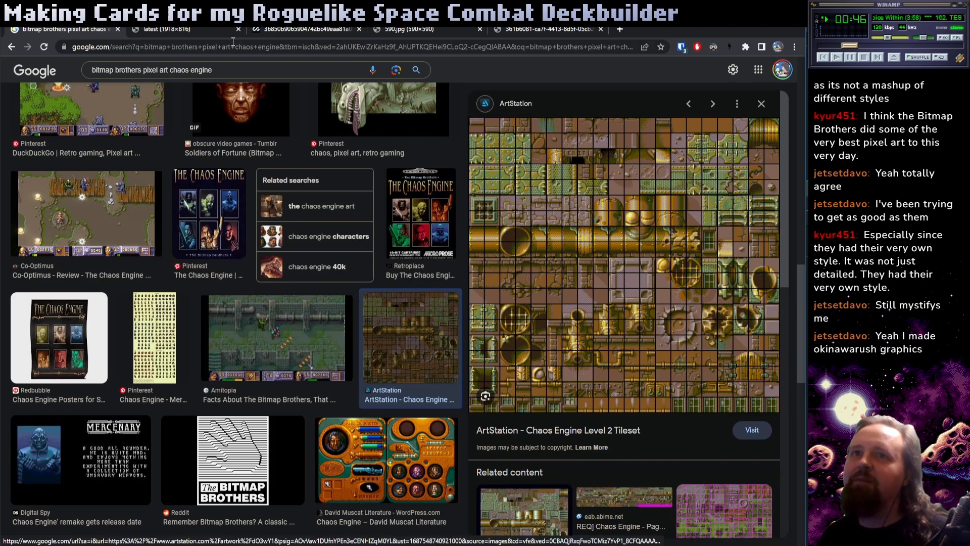
# - Replace the image search with "okinawa rush"
pyautogui.moveTo(241, 75); pyautogui.dragTo(86, 68)
pyautogui.write('ok')
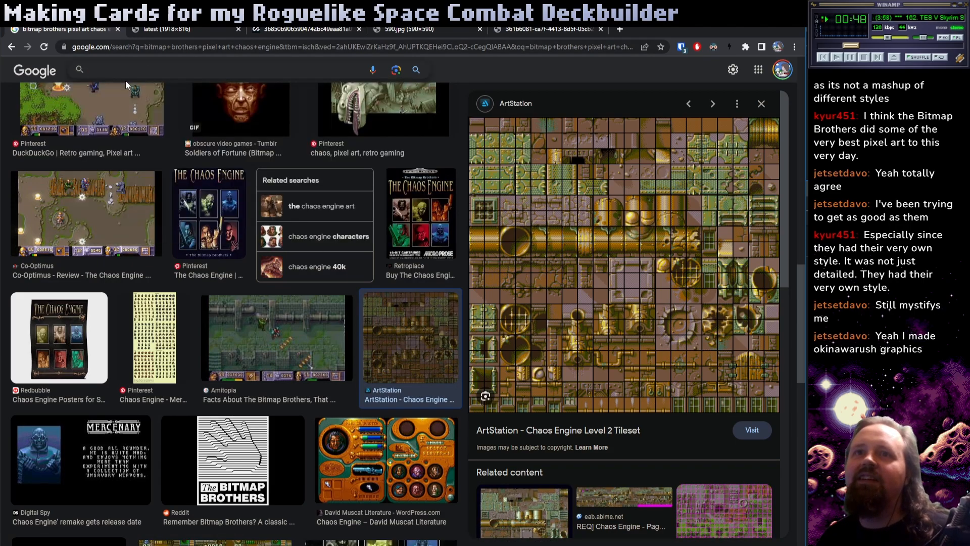
pyautogui.write('inawa rush')
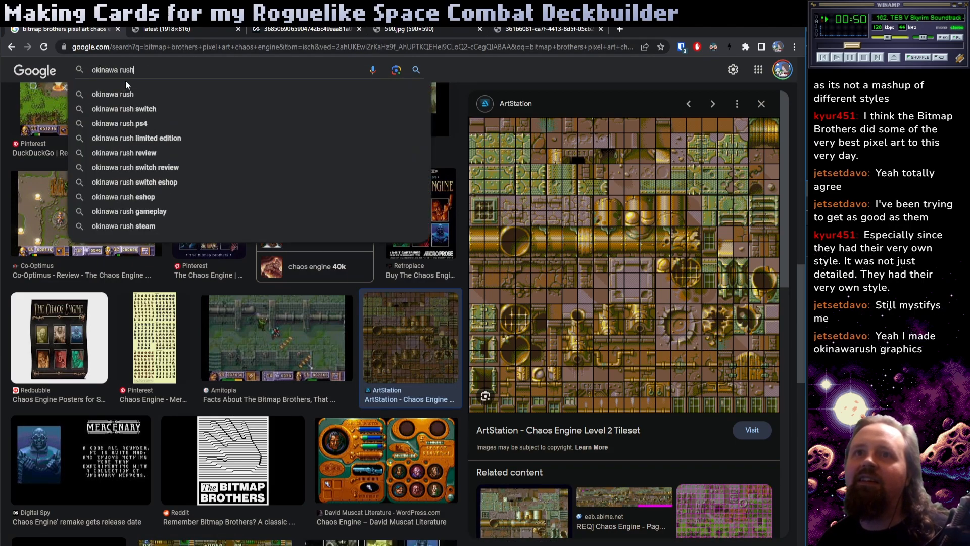
pyautogui.press('Return')
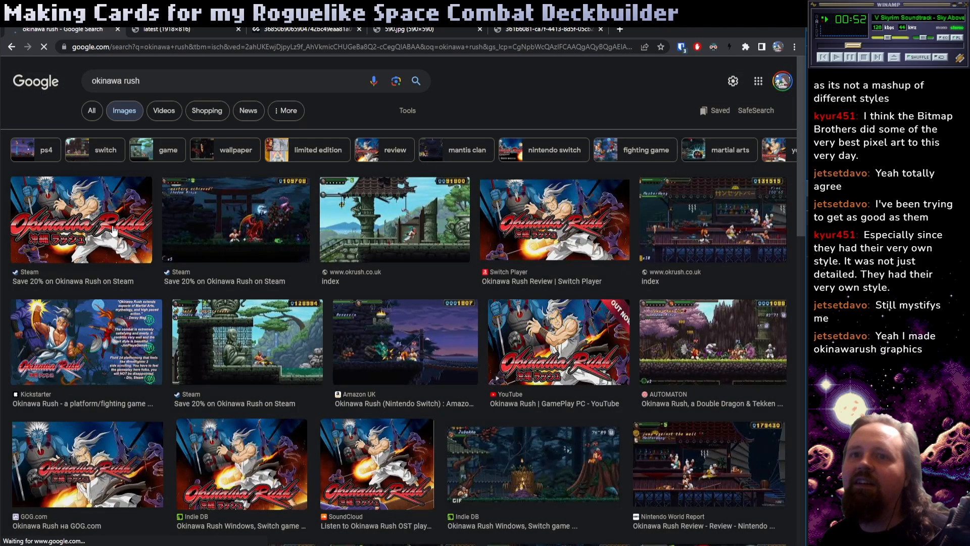
# - Copy the night torii gate screenshot into a new Aseprite sprite, examine its fighter and red dragon, and undo the paste
pyautogui.click(243, 222)
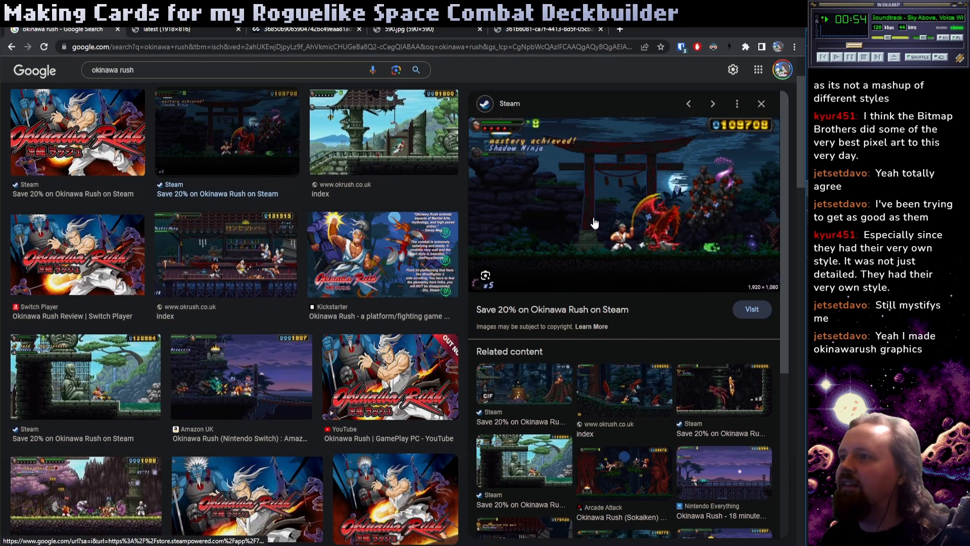
pyautogui.rightClick(594, 220)
pyautogui.click(638, 337)
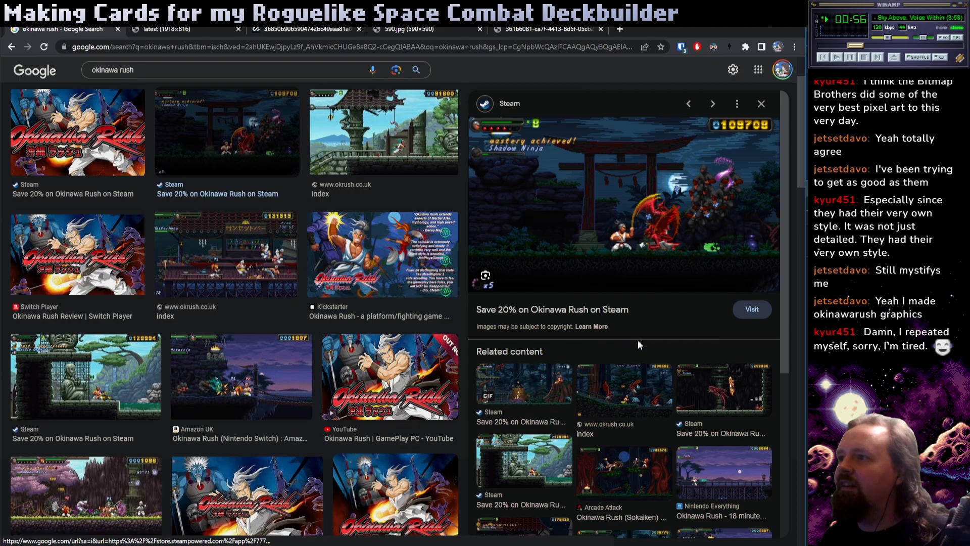
pyautogui.hotkey('alt', 'Tab')
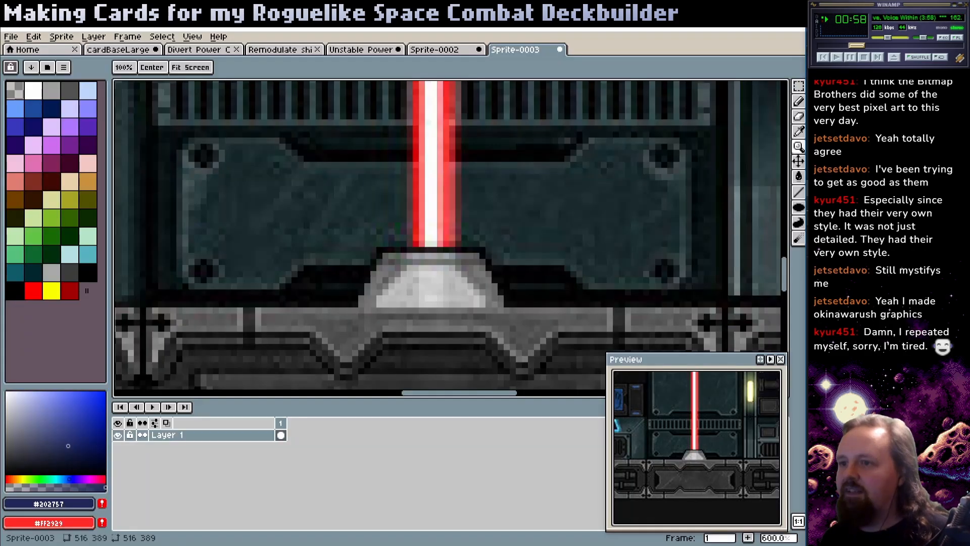
pyautogui.hotkey('ctrl', 'n')
pyautogui.press('Return')
pyautogui.hotkey('ctrl', 'v')
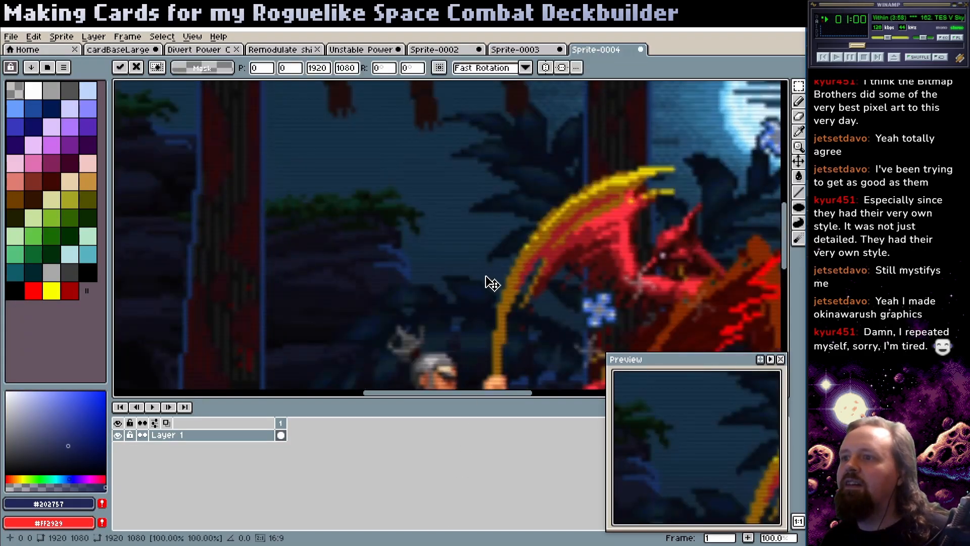
pyautogui.scroll(2, 457, 288)
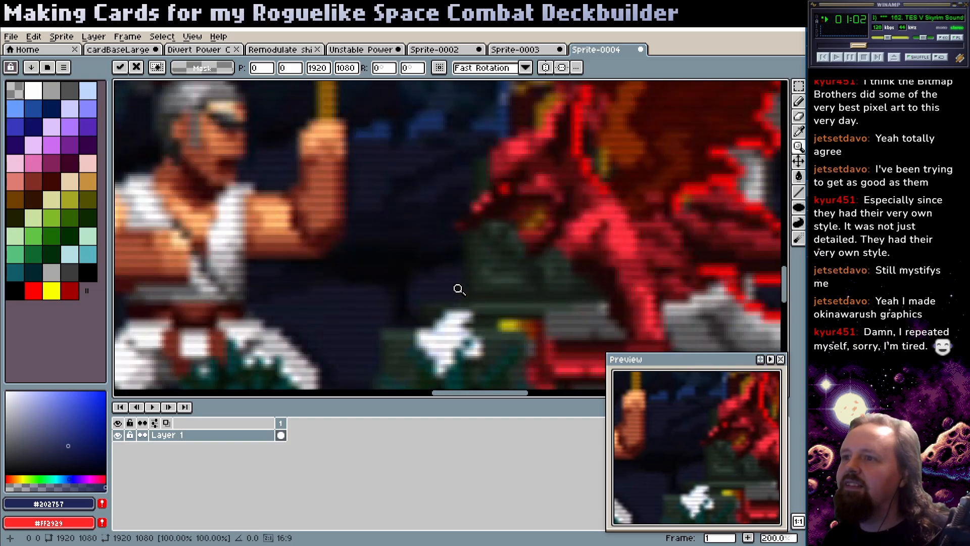
pyautogui.hotkey('ctrl', 'z')
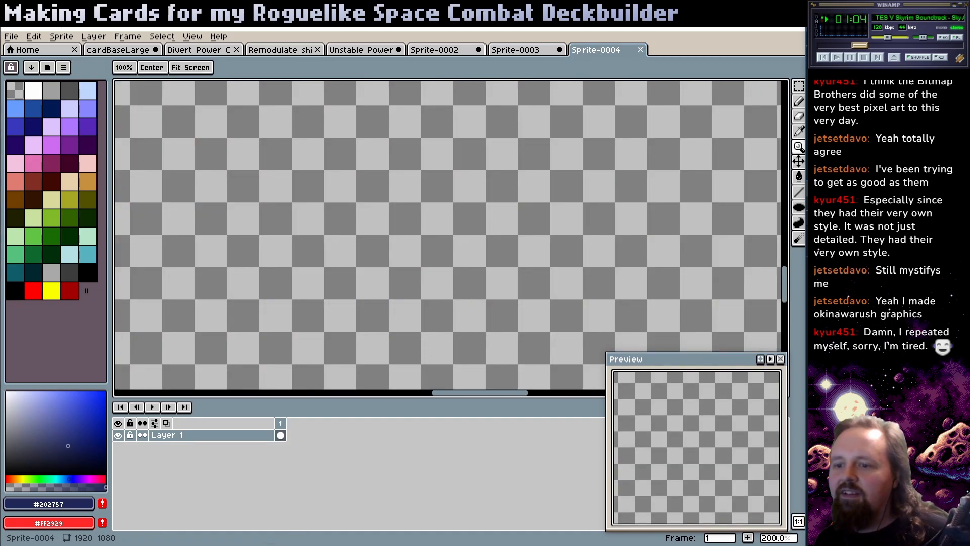
# - Switch to Chrome and open the Okinawa Rush animated GIF from the Steam related content in its own tab
pyautogui.hotkey('alt', 'Tab')
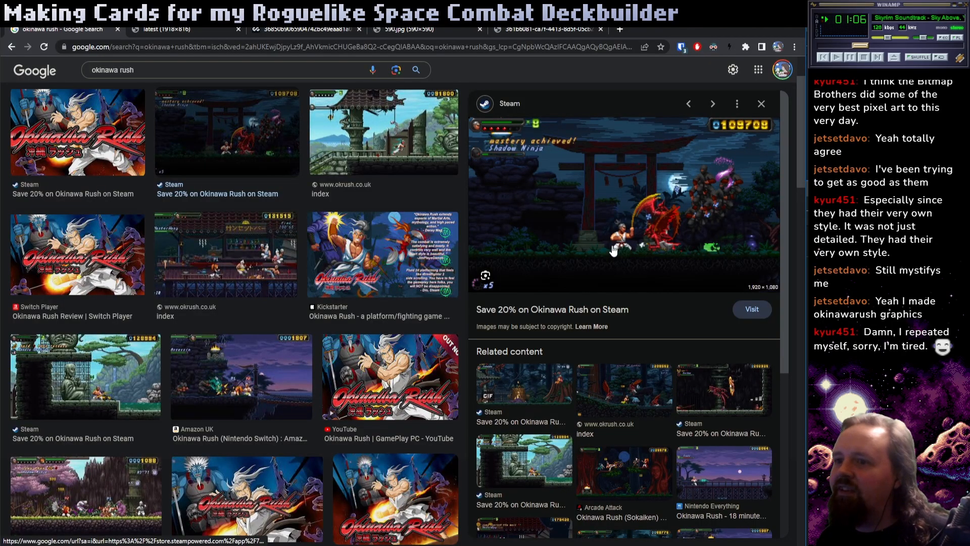
pyautogui.click(528, 387)
pyautogui.rightClick(632, 198)
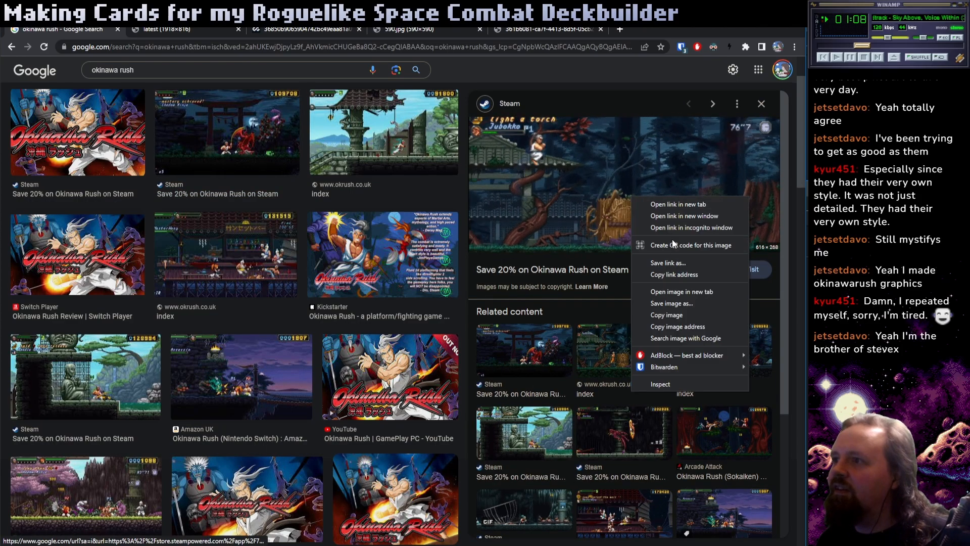
pyautogui.click(674, 290)
pyautogui.click(602, 32)
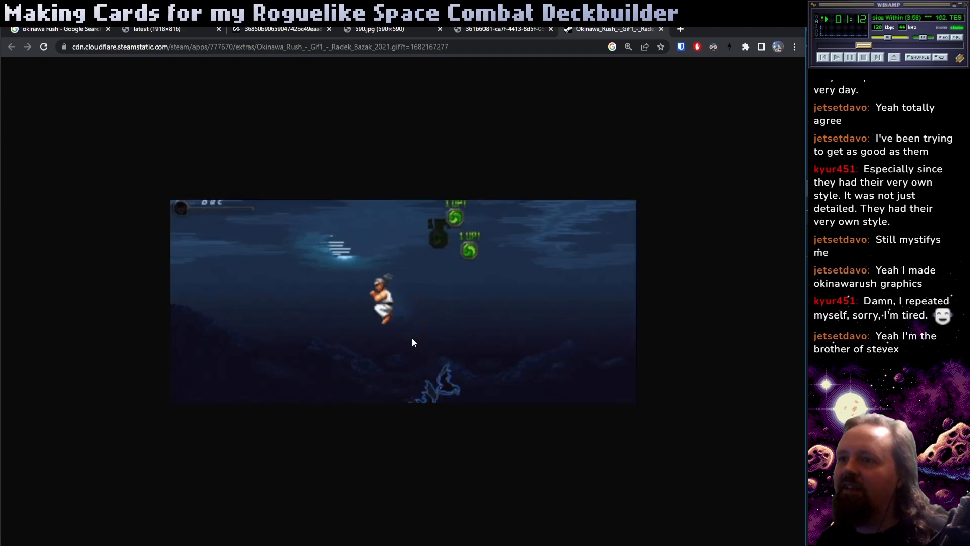
# - Watch the Okinawa Rush gameplay GIF enlarged and close its tab
pyautogui.hotkey('ctrl', '+')
pyautogui.hotkey('ctrl', '+')
pyautogui.hotkey('ctrl', '+')
pyautogui.hotkey('ctrl', '+')
pyautogui.hotkey('ctrl', '+')
pyautogui.hotkey('ctrl', '+')
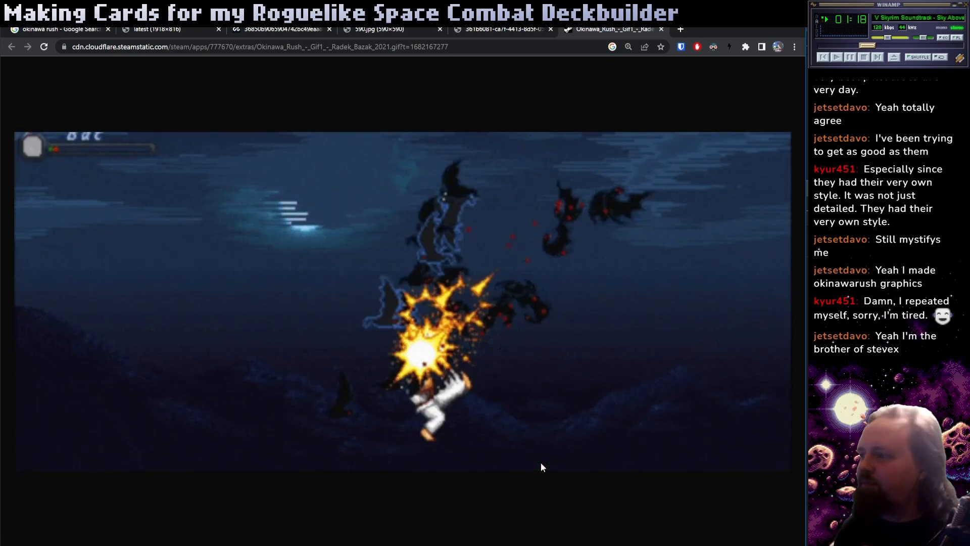
pyautogui.scroll(-2, 562, 326)
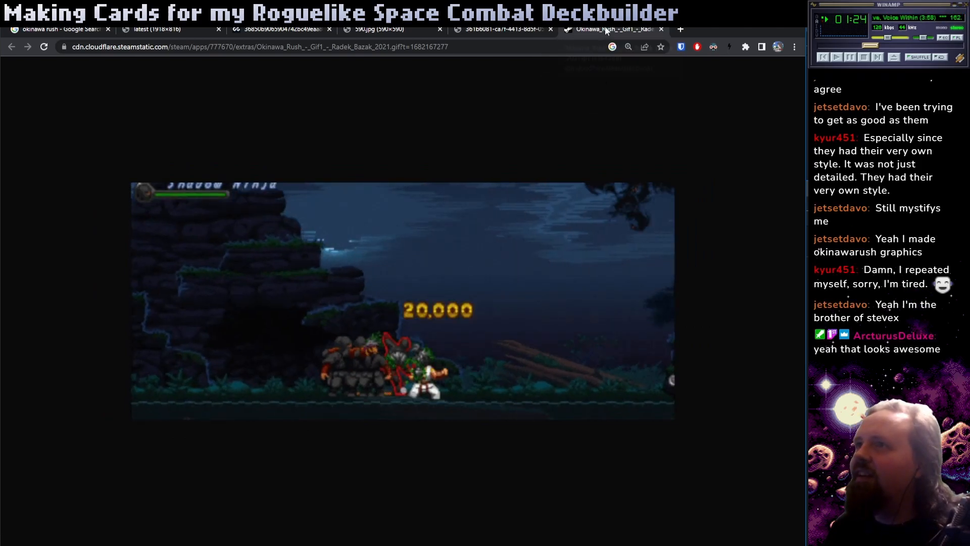
pyautogui.hotkey('ctrl', 'w')
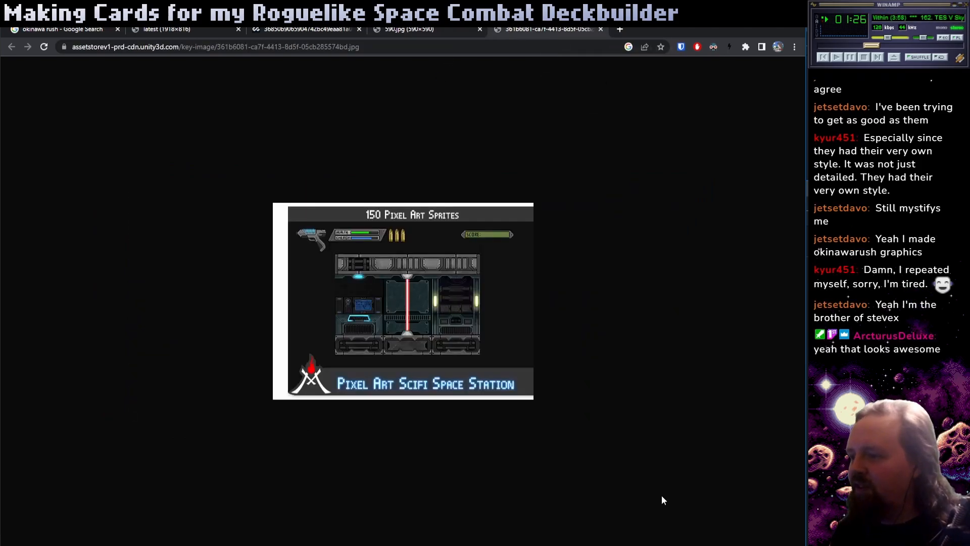
# - Return to Aseprite and close the empty Sprite-0004
pyautogui.hotkey('alt', 'Tab')
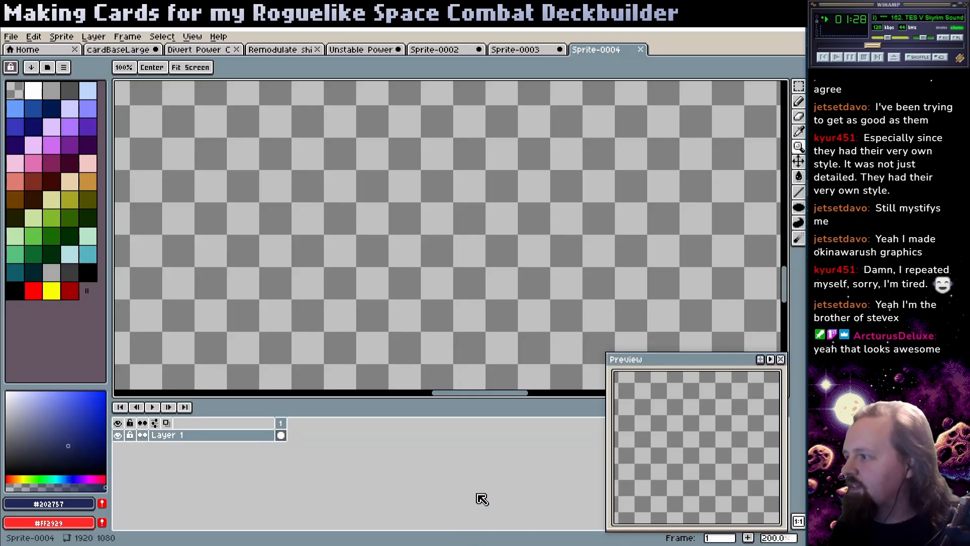
pyautogui.scroll(-3, 445, 296)
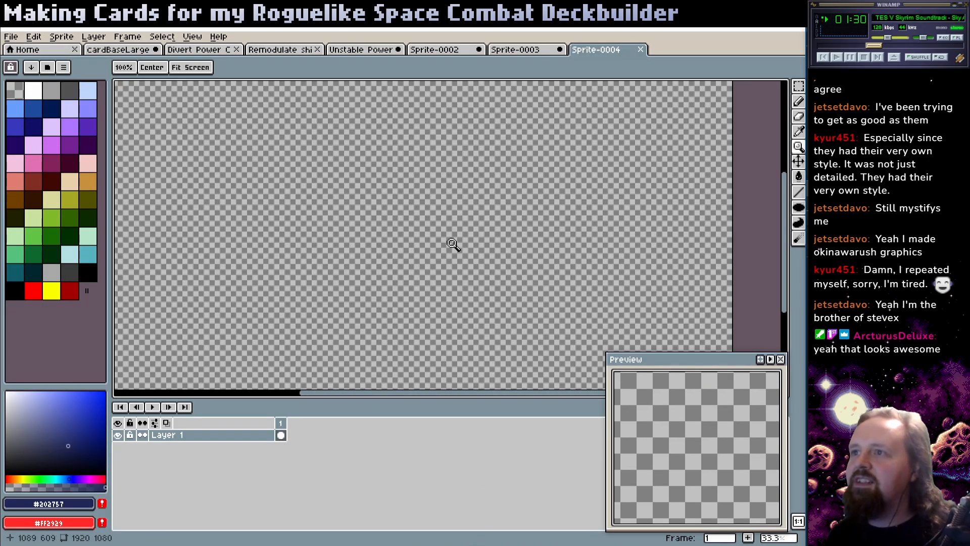
pyautogui.scroll(-2, 452, 243)
pyautogui.middleClick(610, 49)
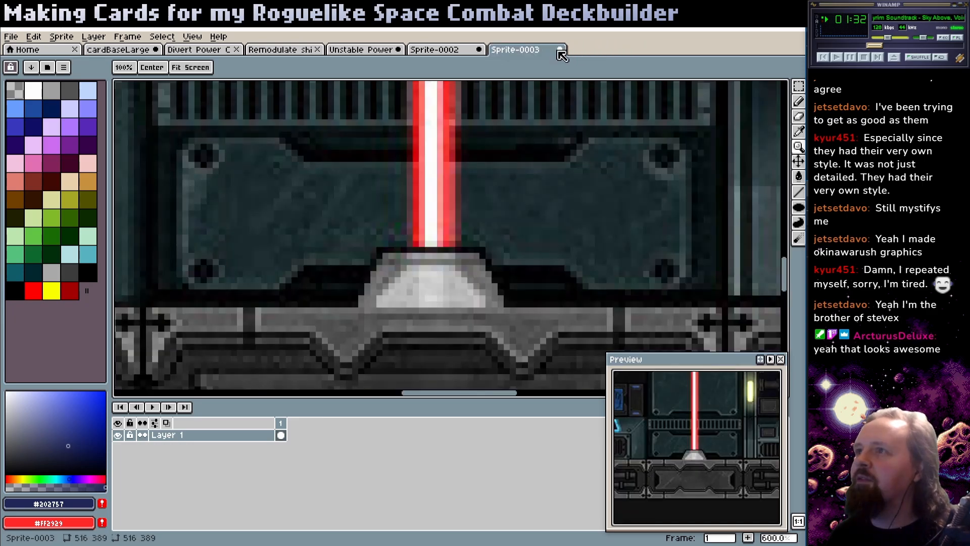
# - Compare the Unstable Power machinery with the Sprite-0002 room and the laser emitter in Sprite-0003, ending on Unstable Power with the Pencil active
pyautogui.press('v')
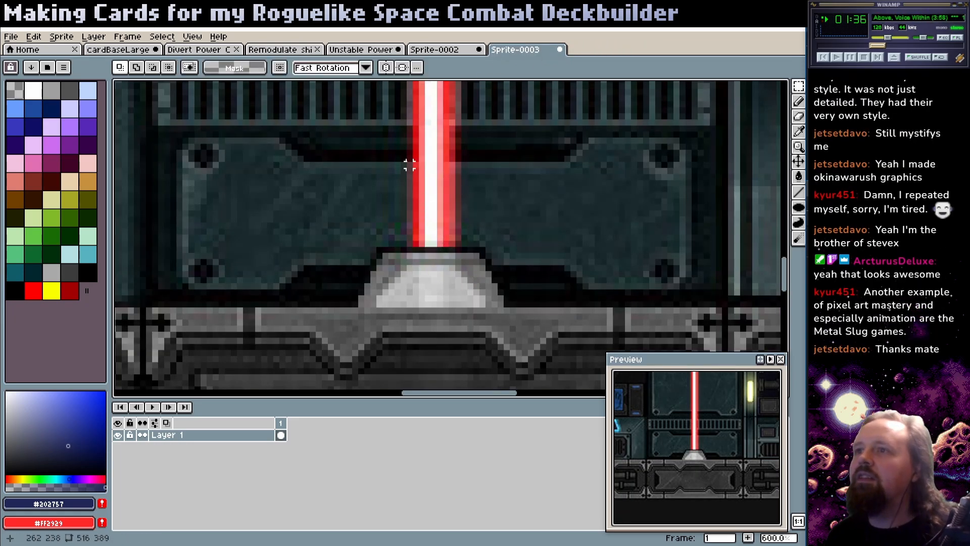
pyautogui.click(346, 51)
pyautogui.press('b')
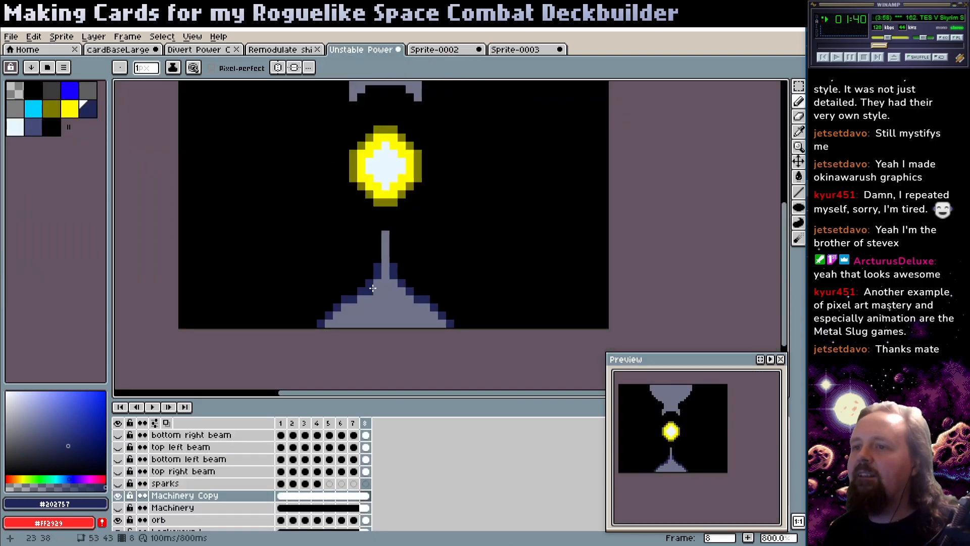
pyautogui.click(444, 52)
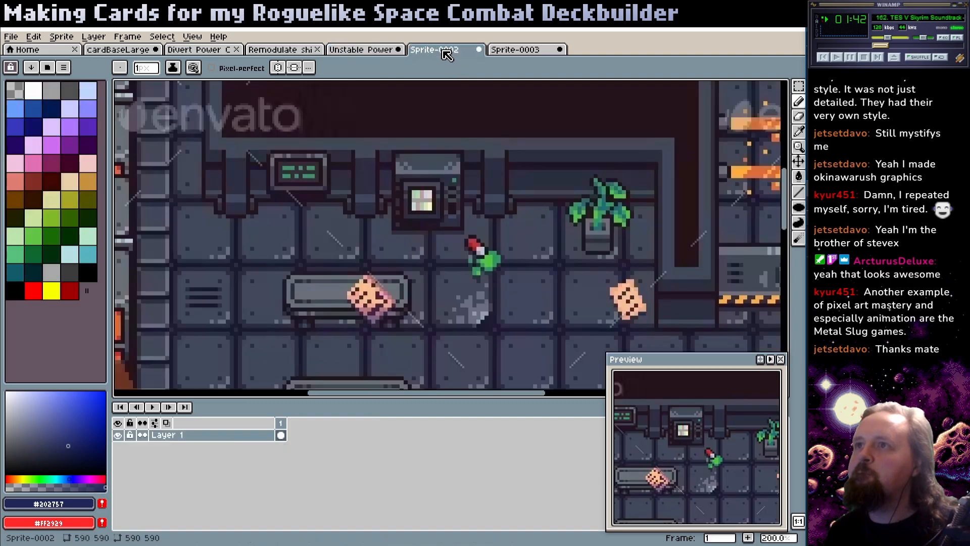
pyautogui.click(372, 50)
pyautogui.click(513, 48)
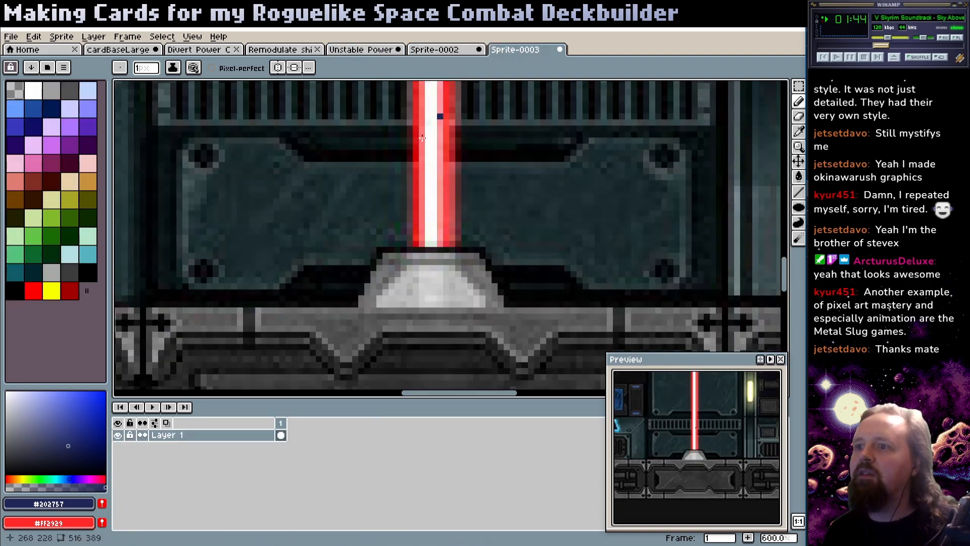
pyautogui.click(374, 52)
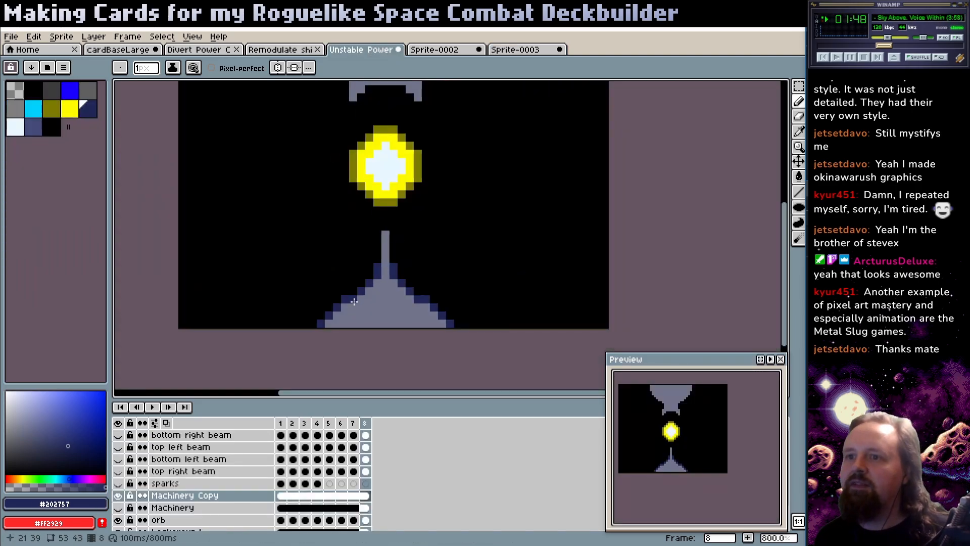
pyautogui.click(513, 51)
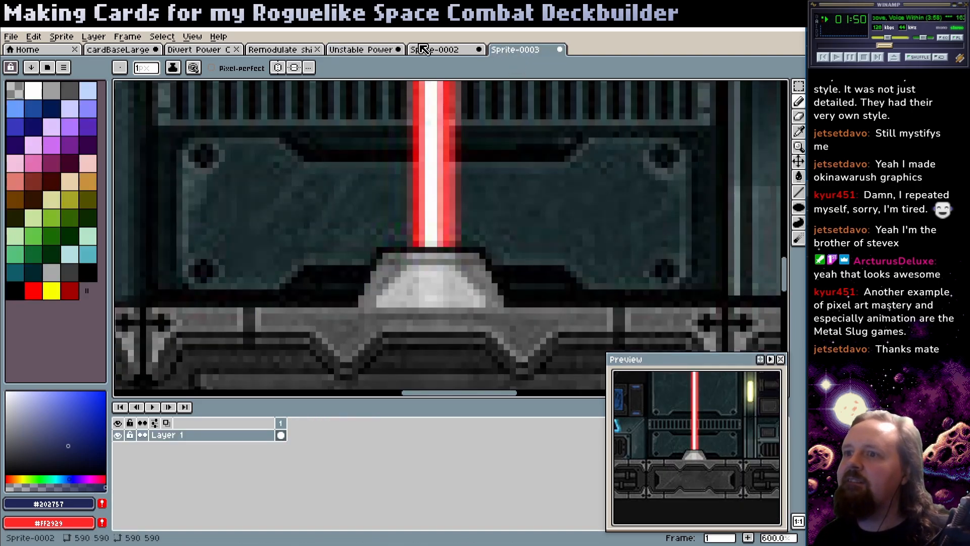
pyautogui.click(382, 49)
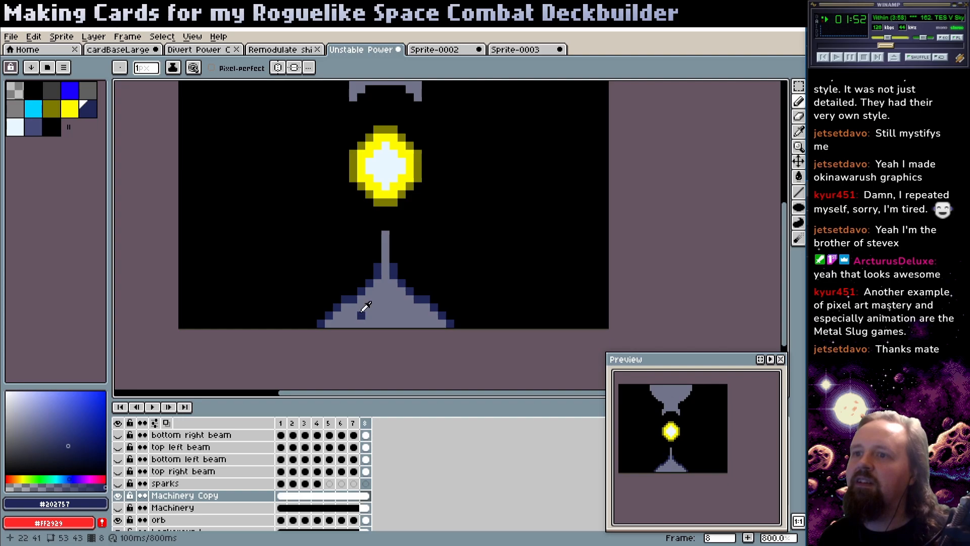
# - Paint a blue band in palette colour Idx-9 inside both sloping edges of the lower machinery cone, leaving its centre grey
pyautogui.keyDown('alt'); pyautogui.click(362, 310); pyautogui.keyUp('alt')
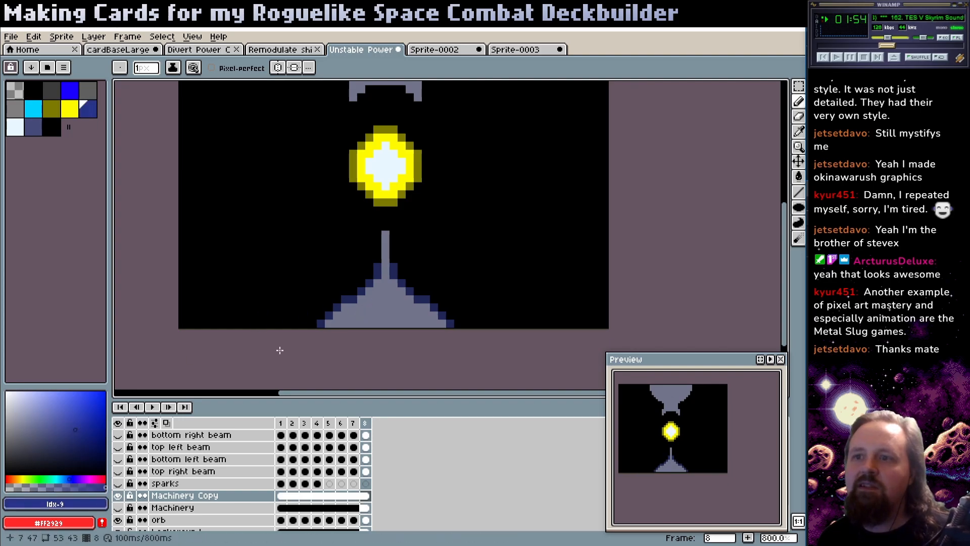
pyautogui.click(331, 320)
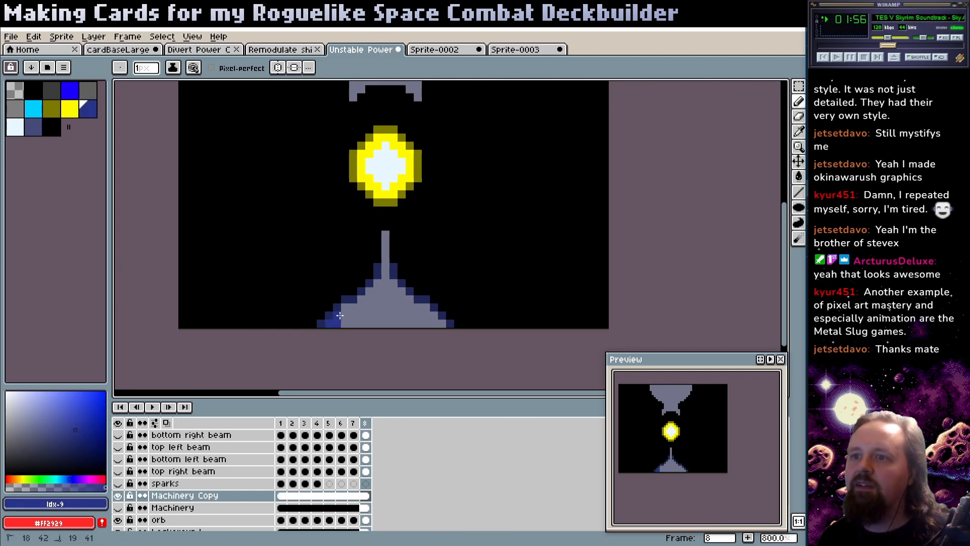
pyautogui.click(362, 299)
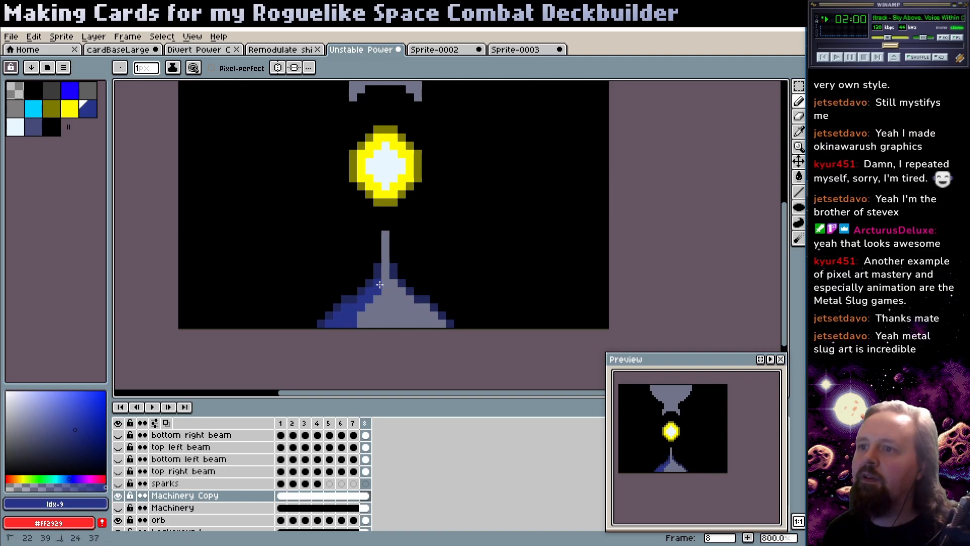
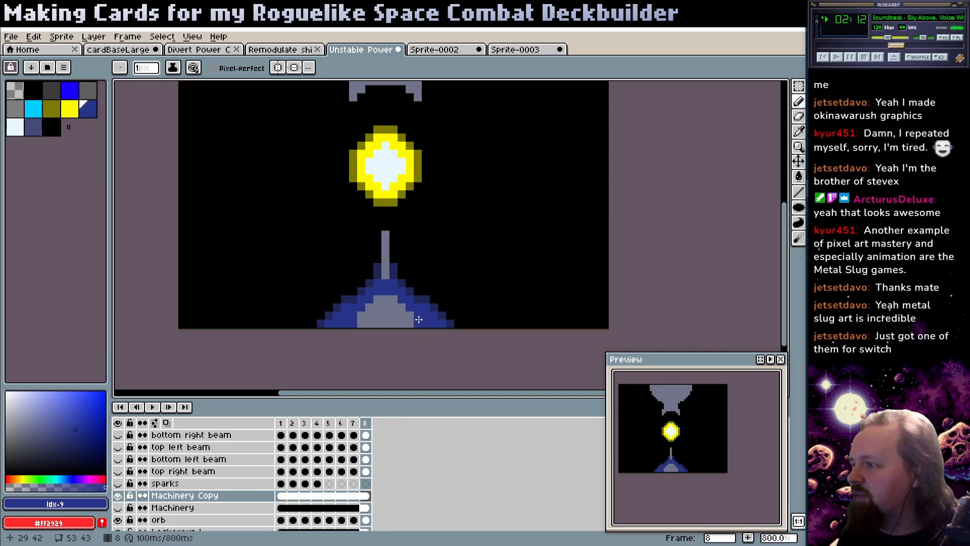
# - Sample the lower cone's dark navy outline colour, #202757, and review the reference sprites Sprite-0002 and Sprite-0003
pyautogui.keyDown('alt'); pyautogui.click(346, 302); pyautogui.keyUp('alt')
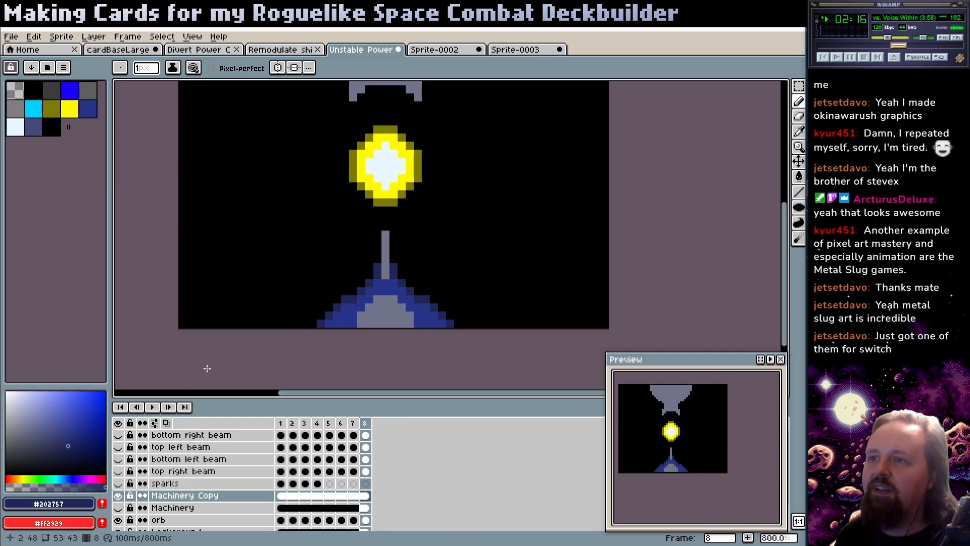
pyautogui.click(461, 50)
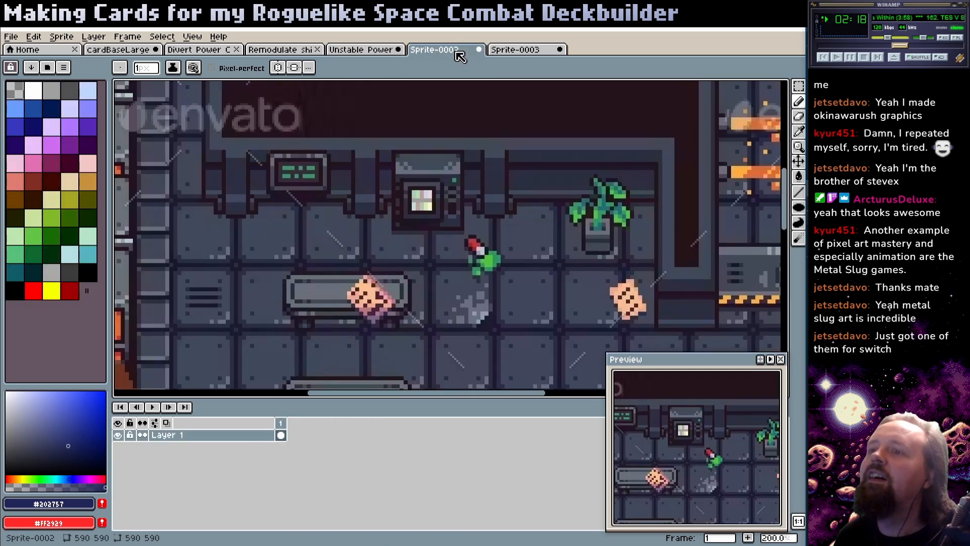
pyautogui.click(522, 51)
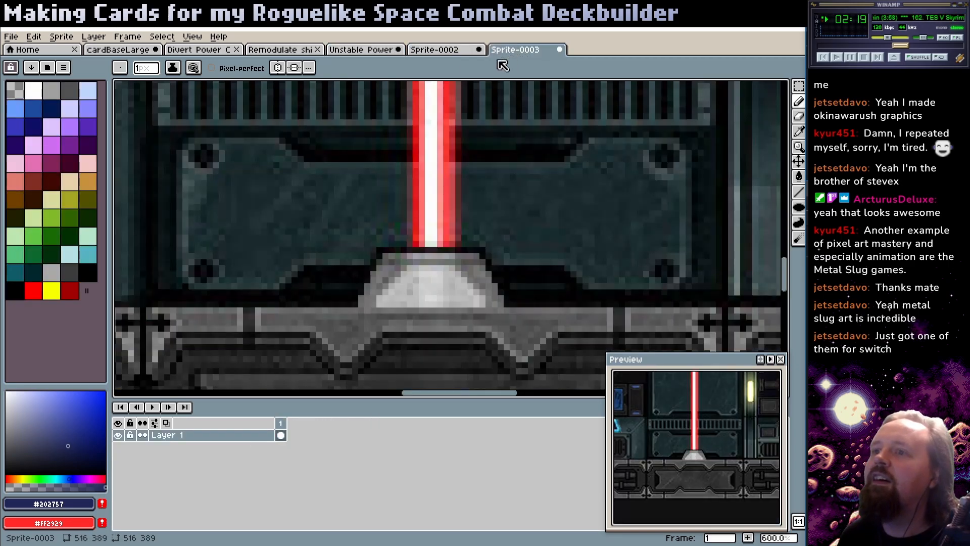
# - Return to Unstable Power and touch up the lower cone's stepped edges with dark navy #11184C and blue #283589
pyautogui.click(378, 50)
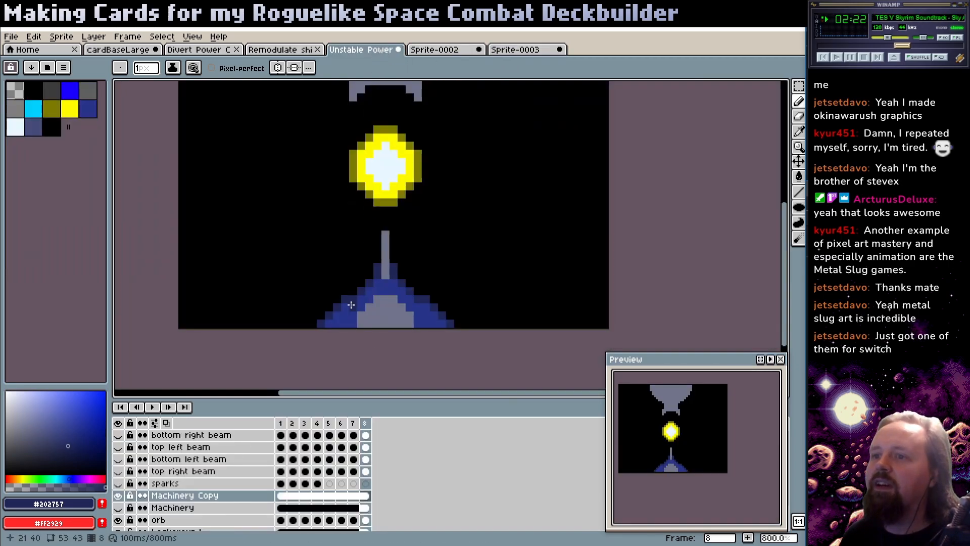
pyautogui.click(84, 449)
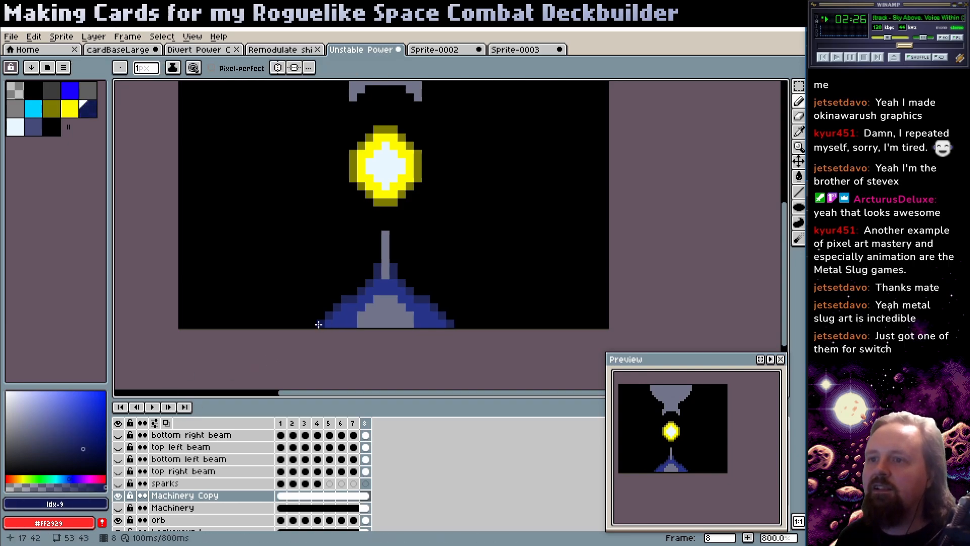
pyautogui.keyDown('alt'); pyautogui.click(367, 294); pyautogui.keyUp('alt')
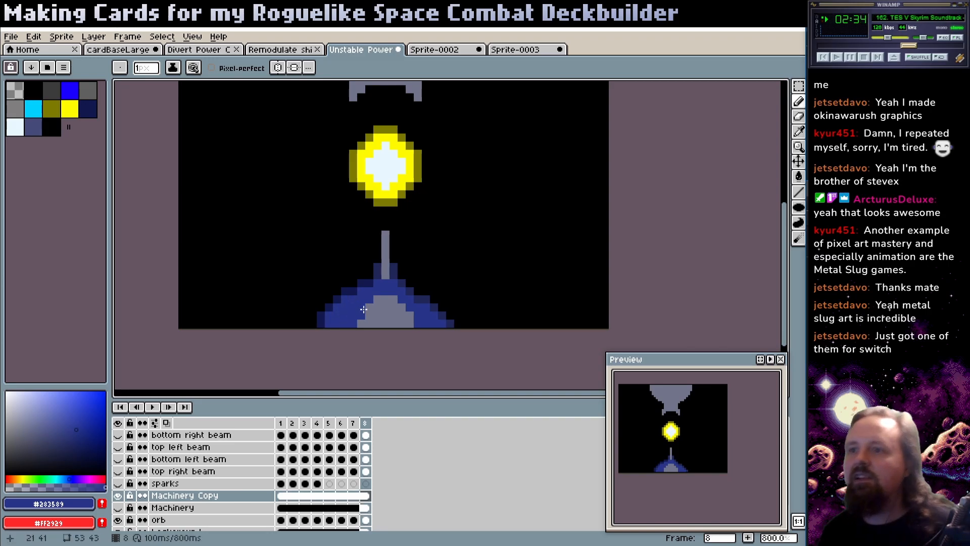
pyautogui.keyDown('alt'); pyautogui.click(363, 282); pyautogui.keyUp('alt')
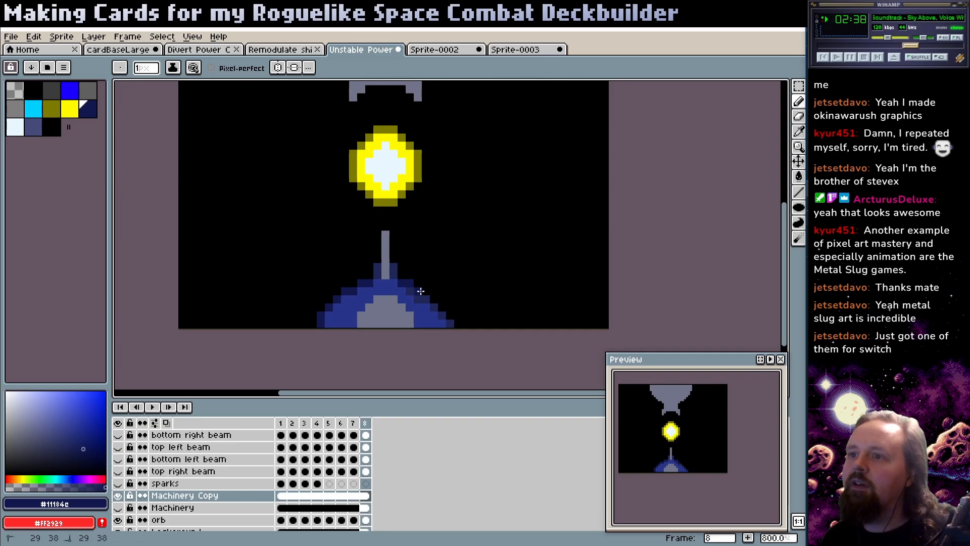
pyautogui.keyDown('alt'); pyautogui.click(443, 312); pyautogui.keyUp('alt')
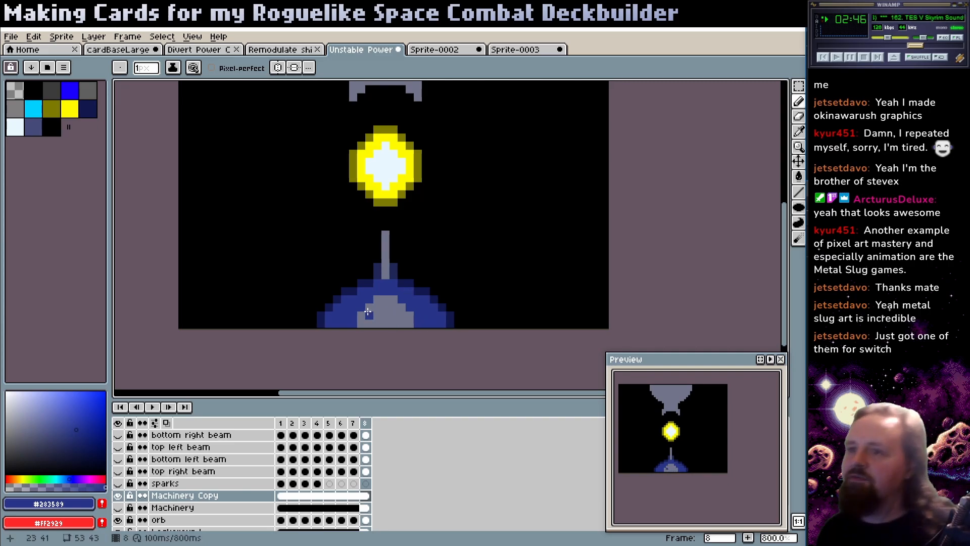
# - Recolour the cone's blue band with lighter blue #5E6AB7 and compare the shading with the laser emitter in Sprite-0003
pyautogui.click(59, 410)
pyautogui.press('g')
pyautogui.click(342, 314)
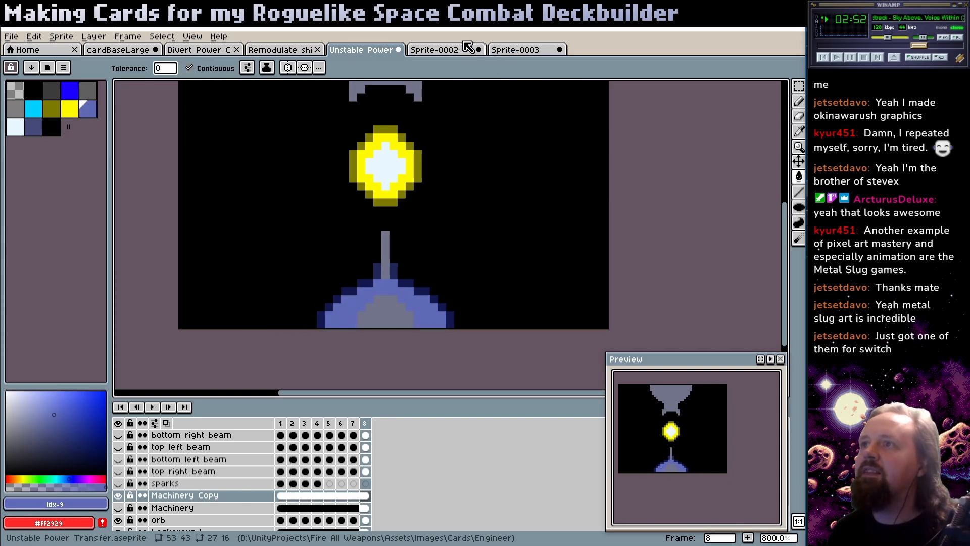
pyautogui.hotkey('ctrl', 'Tab')
pyautogui.hotkey('ctrl', 'Tab')
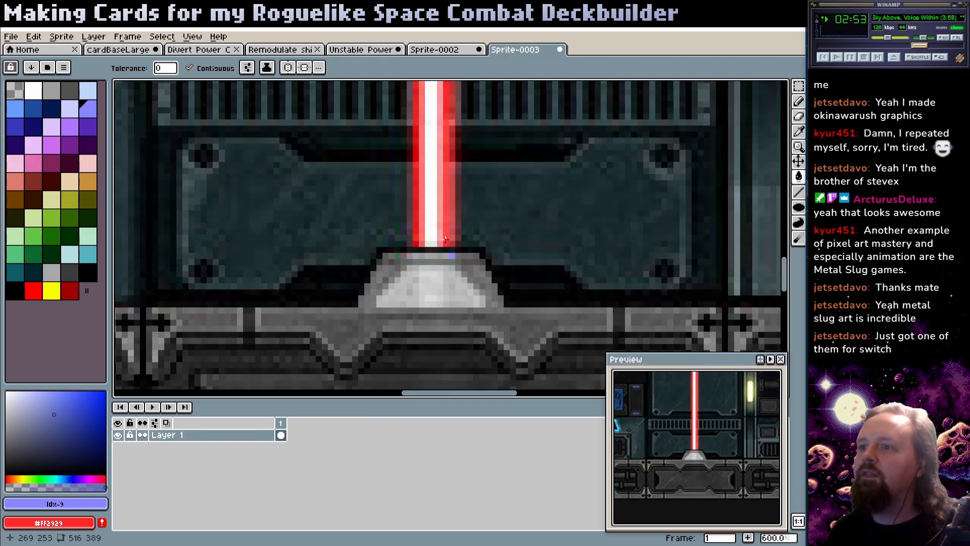
pyautogui.click(361, 49)
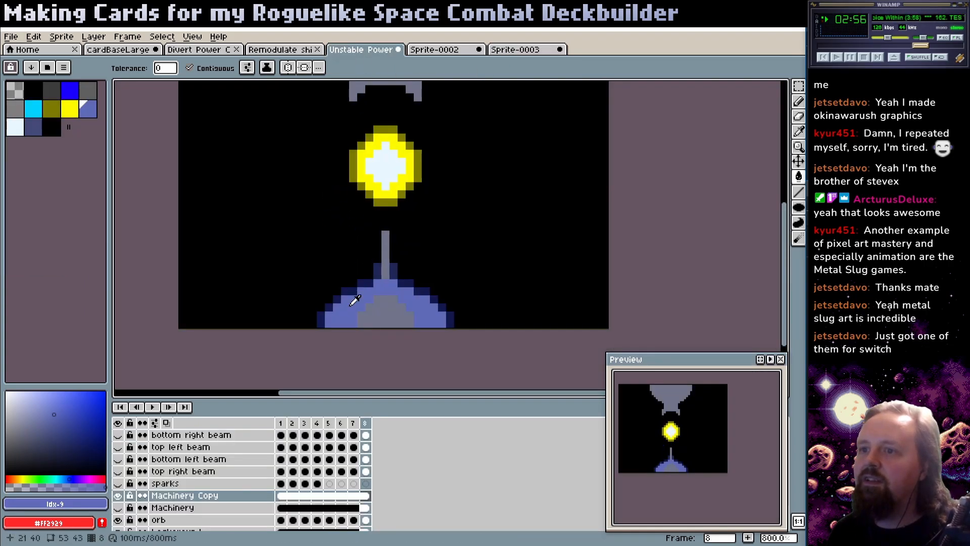
# - Pencil a #424F9F shading row across the cone beneath its upper slopes, with a short grey #717489 strip above it
pyautogui.click(63, 422)
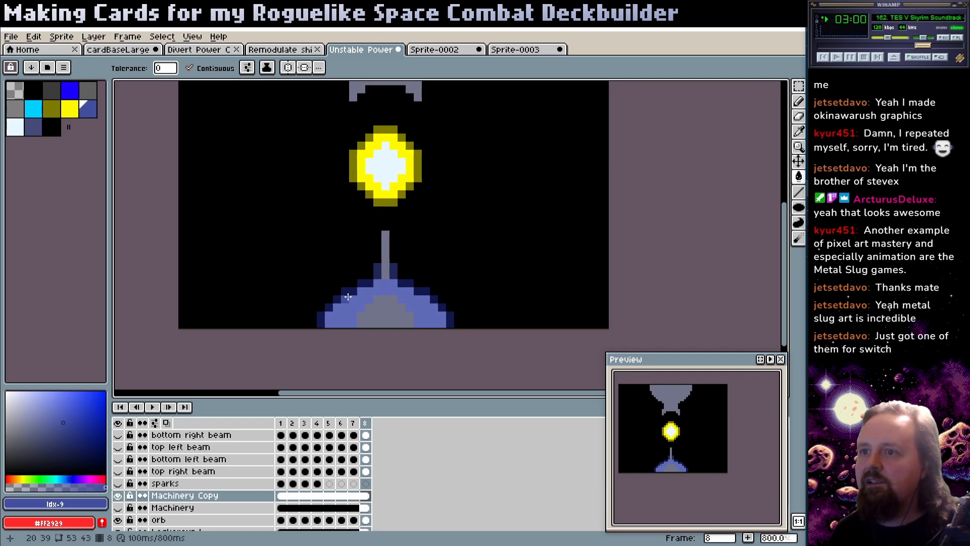
pyautogui.press('b')
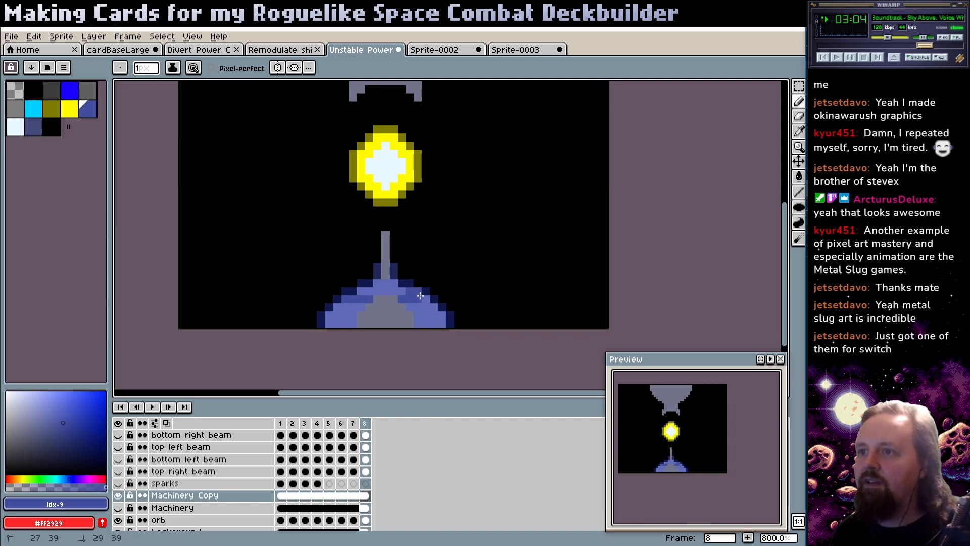
pyautogui.keyDown('alt'); pyautogui.click(409, 285); pyautogui.keyUp('alt')
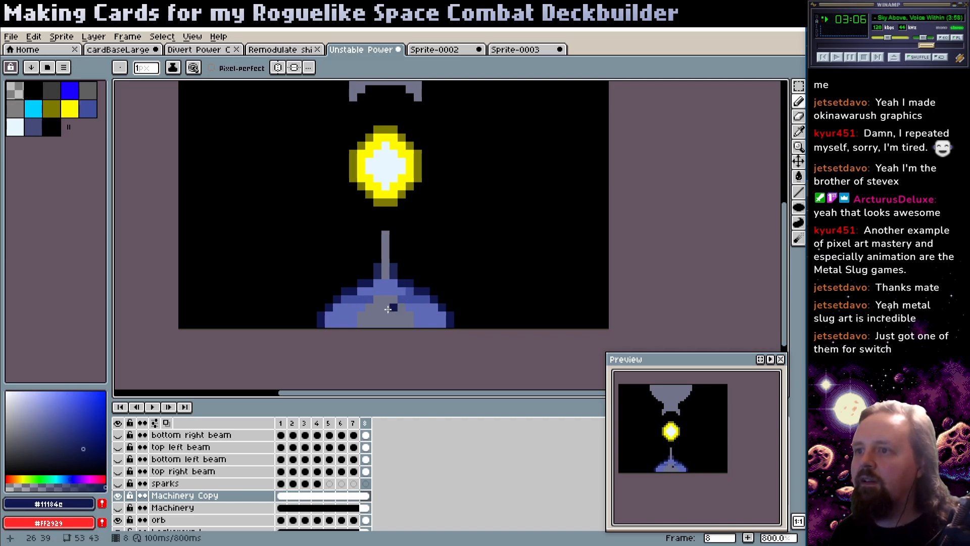
pyautogui.keyDown('alt'); pyautogui.click(397, 289); pyautogui.keyUp('alt')
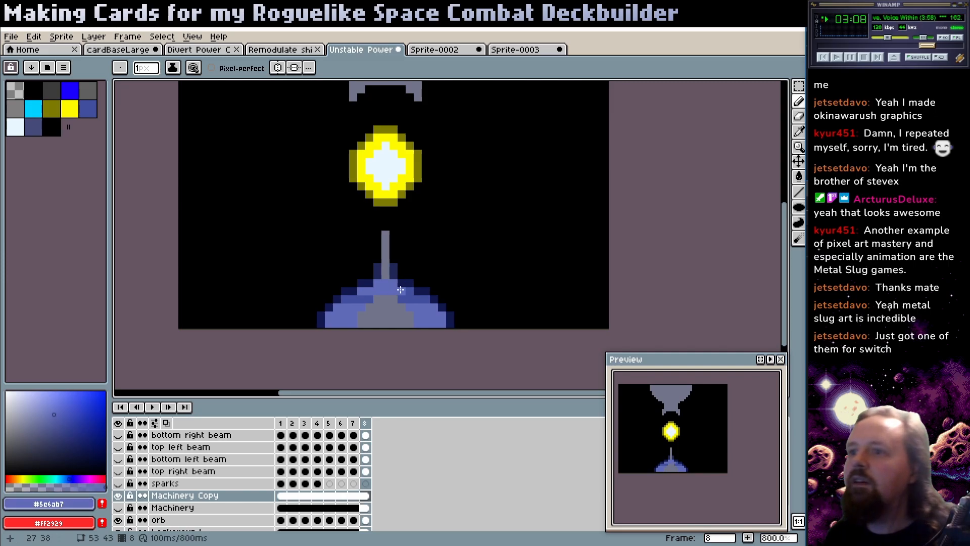
pyautogui.keyDown('alt'); pyautogui.click(389, 294); pyautogui.keyUp('alt')
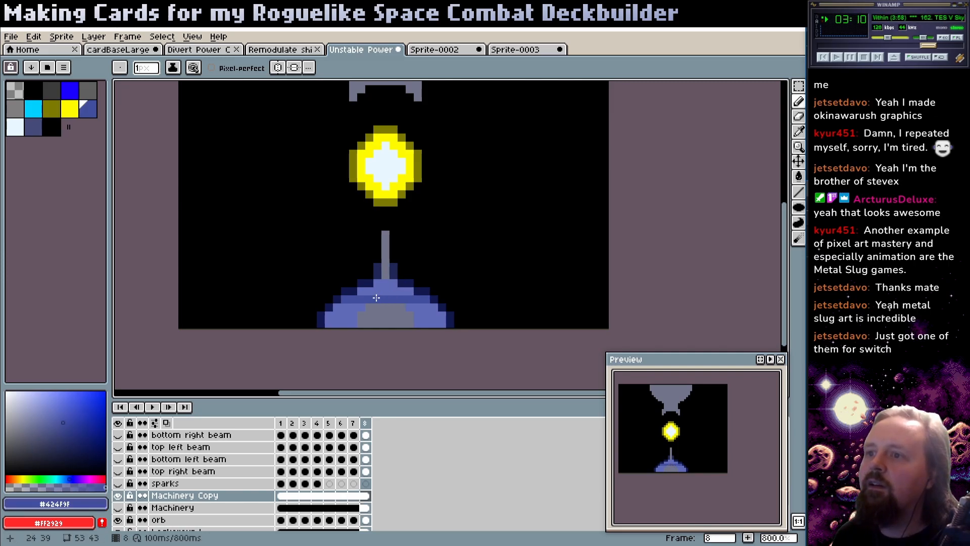
pyautogui.keyDown('alt'); pyautogui.click(400, 307); pyautogui.keyUp('alt')
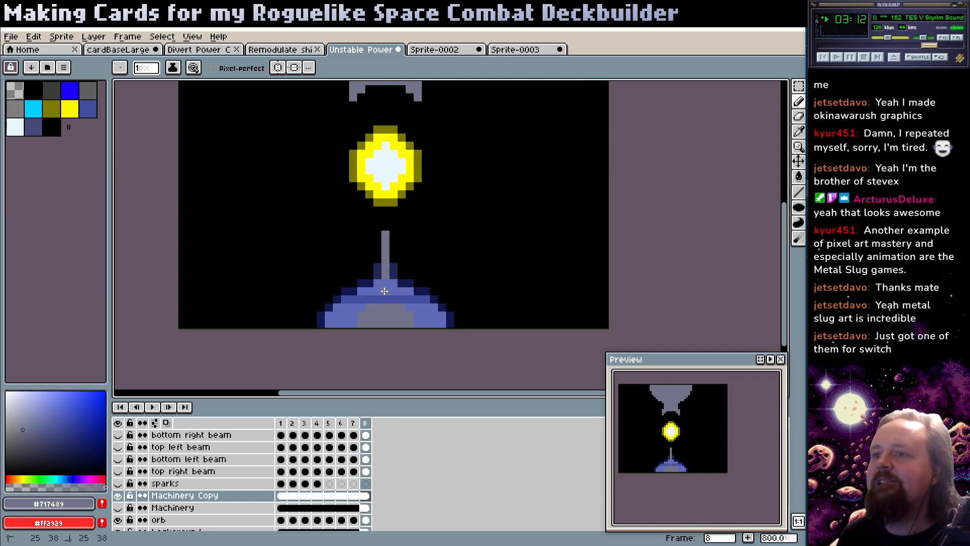
pyautogui.moveTo(376, 290); pyautogui.dragTo(425, 332)
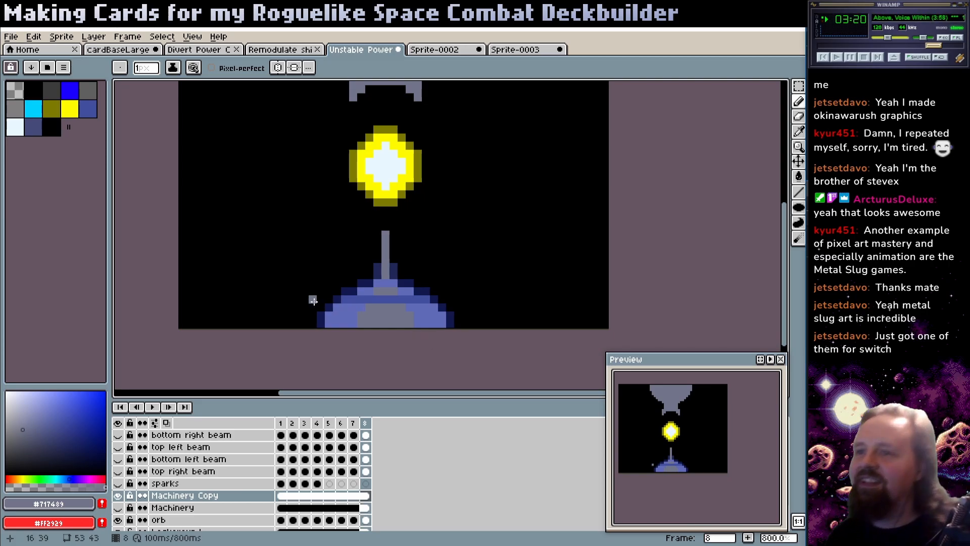
# - Recolour the cone's stepped outline with #222B76 and fill the rod above it with #5E6AB7
pyautogui.keyDown('alt'); pyautogui.click(350, 292); pyautogui.keyUp('alt')
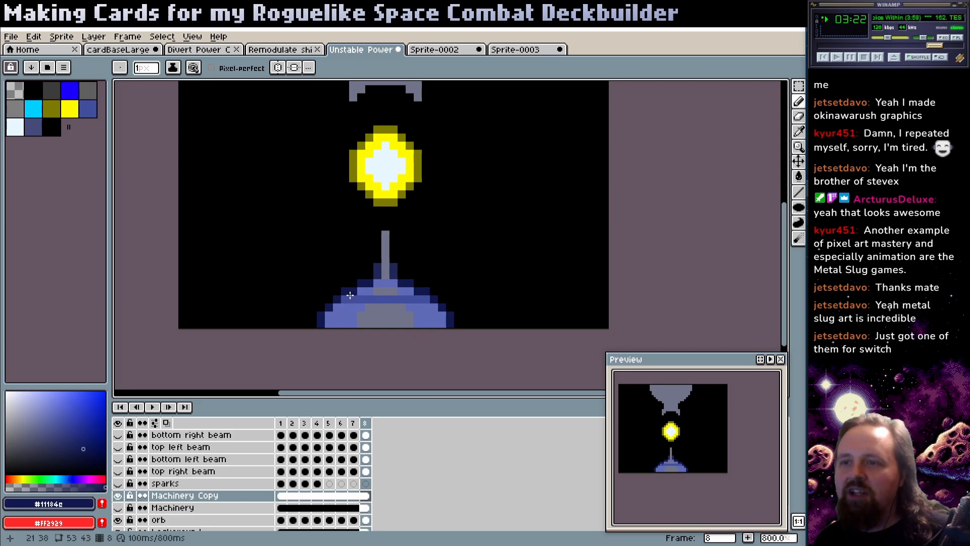
pyautogui.click(79, 434)
pyautogui.press('g')
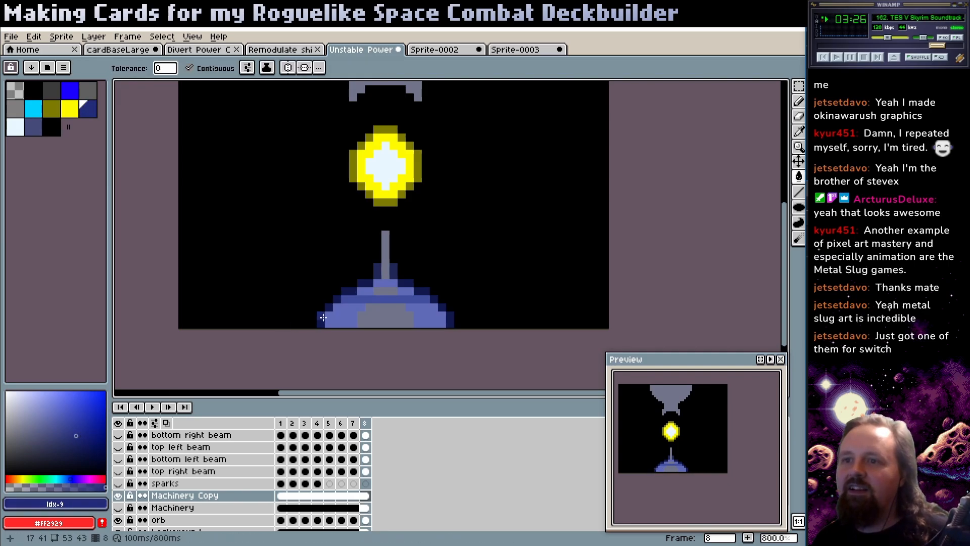
pyautogui.click(352, 284)
pyautogui.hotkey('ctrl', 'z')
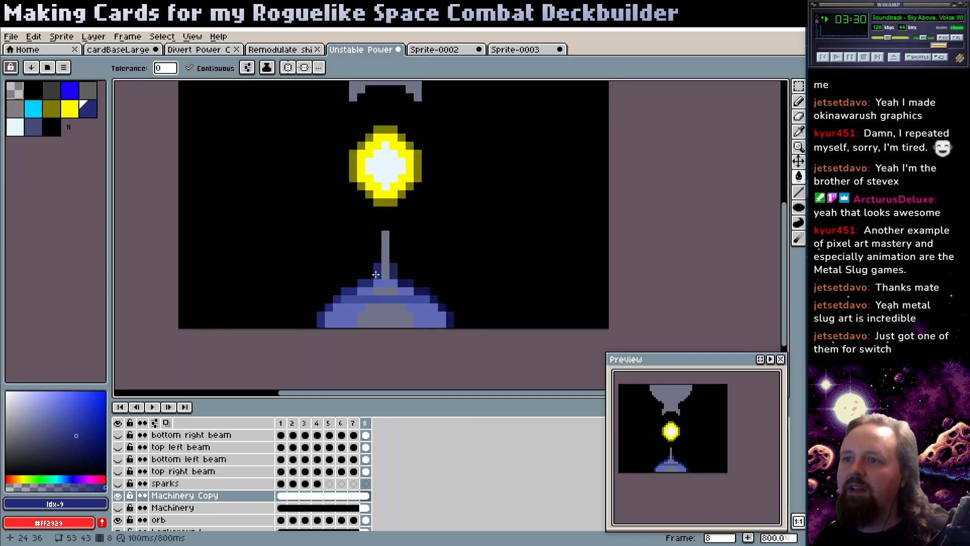
pyautogui.keyDown('alt'); pyautogui.click(392, 273); pyautogui.keyUp('alt')
pyautogui.click(386, 271)
pyautogui.keyDown('alt'); pyautogui.click(405, 281); pyautogui.keyUp('alt')
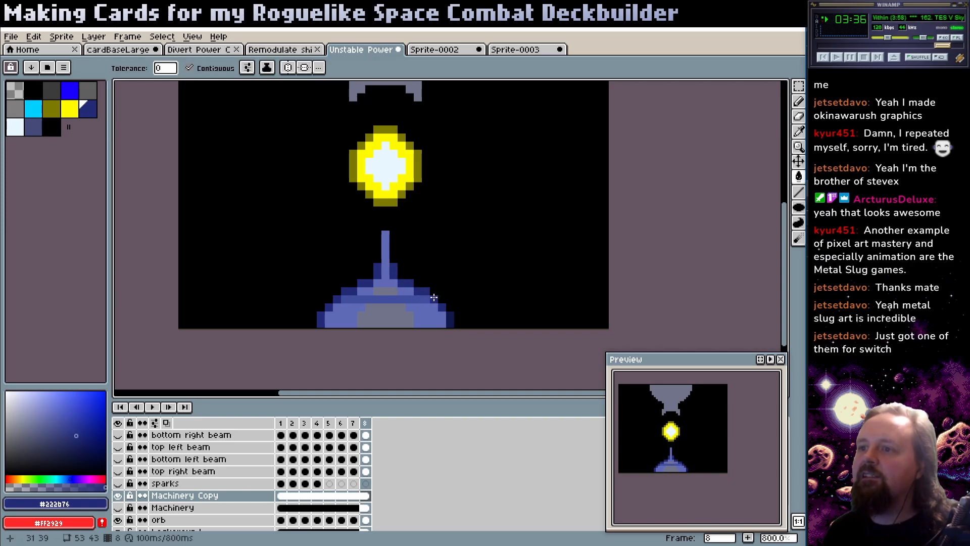
# - Darken the upper part of the cone's rod with #222B76 and clear the stray pixels beside its tip
pyautogui.press('z')
pyautogui.scroll(-3, 455, 276)
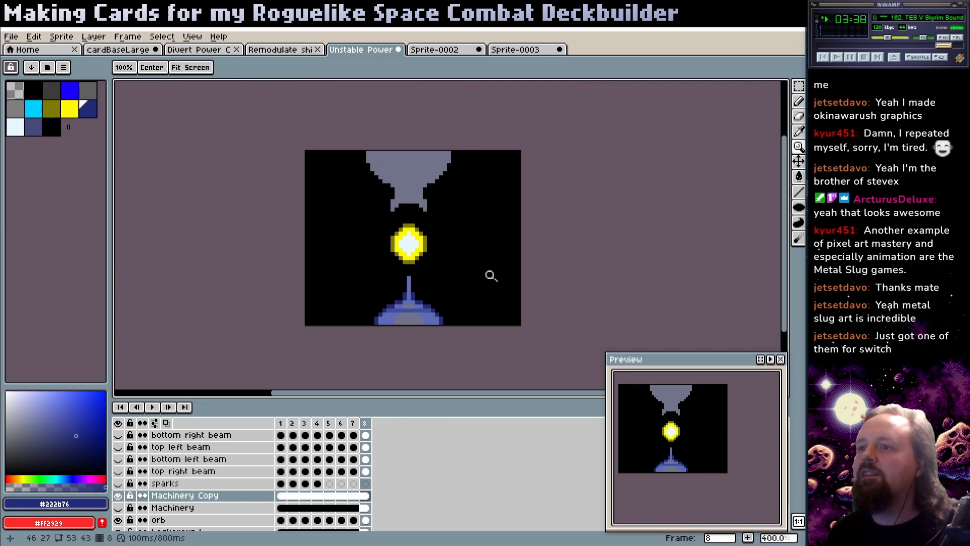
pyautogui.scroll(3, 422, 301)
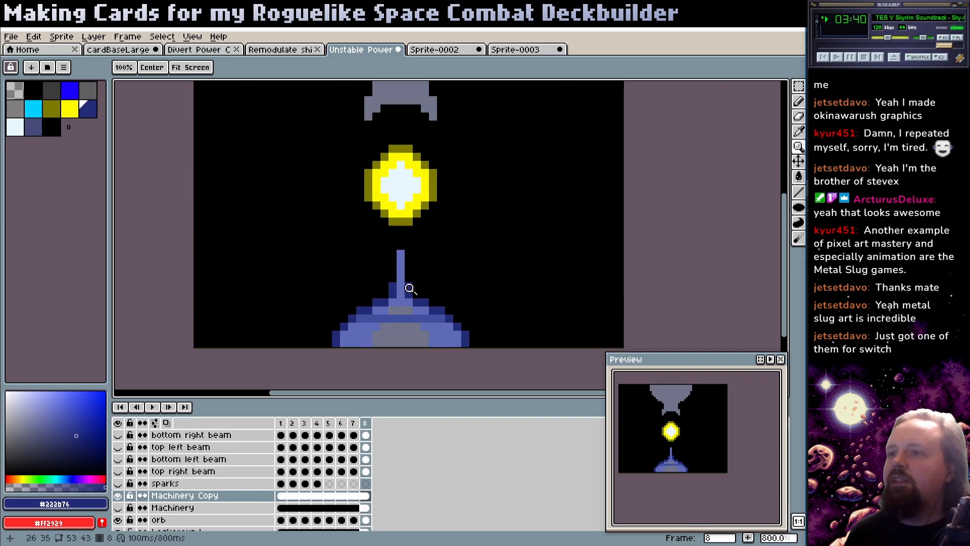
pyautogui.press('b')
pyautogui.click(402, 254)
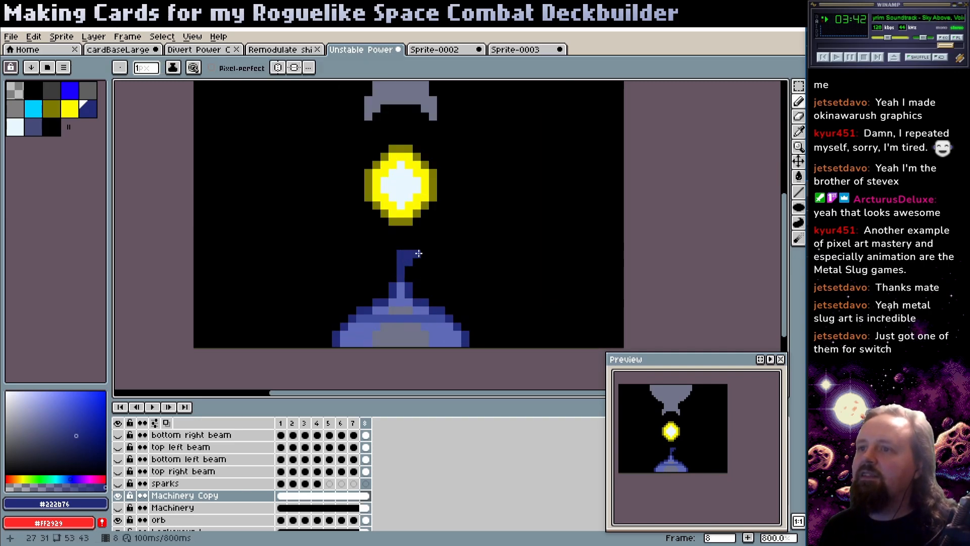
pyautogui.keyDown('alt'); pyautogui.click(422, 252); pyautogui.keyUp('alt')
pyautogui.click(409, 255)
pyautogui.press('e')
pyautogui.click(409, 262)
pyautogui.press('z')
pyautogui.scroll(-1, 472, 278)
pyautogui.scroll(-2, 473, 278)
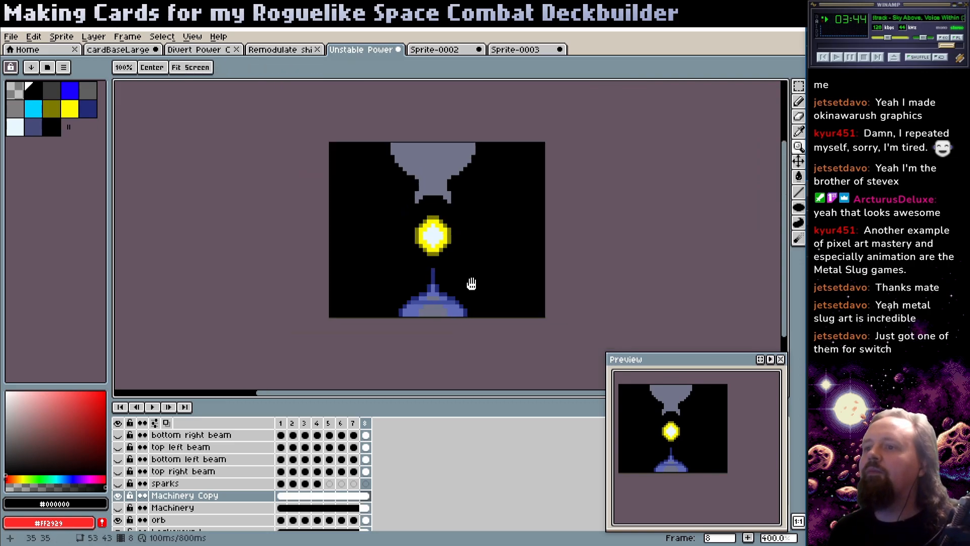
pyautogui.scroll(-1, 460, 289)
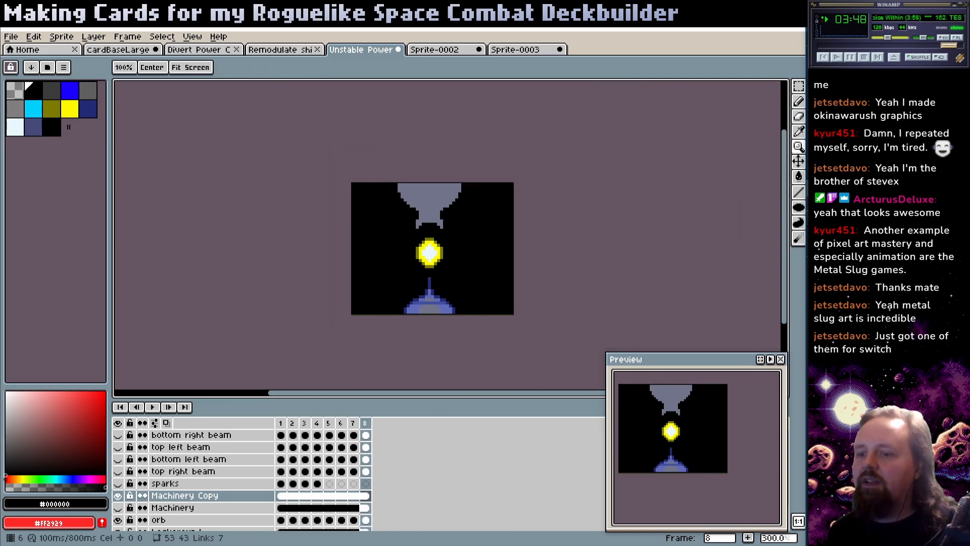
# - Switch to the browser and review the Okinawa Rush image results for pixel-art reference
pyautogui.hotkey('alt', 'Tab')
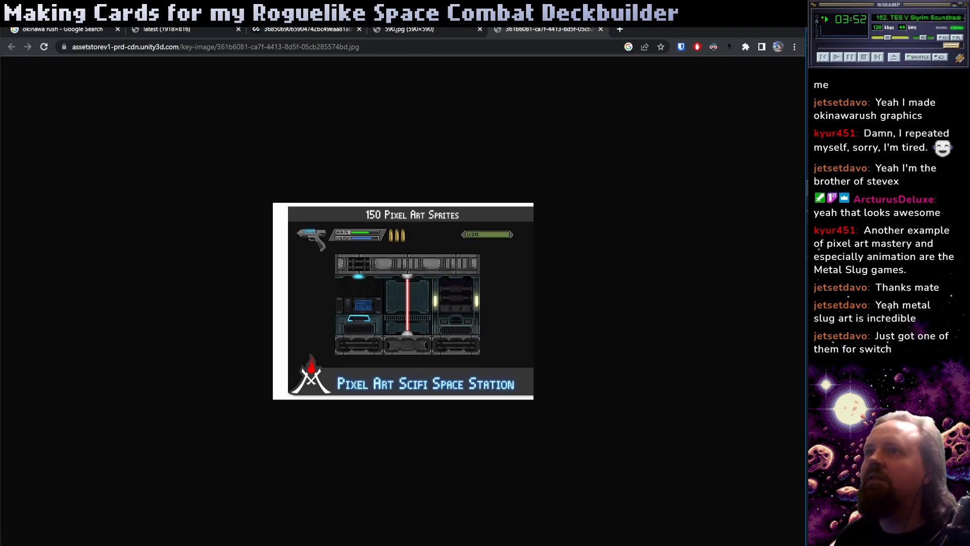
pyautogui.click(66, 29)
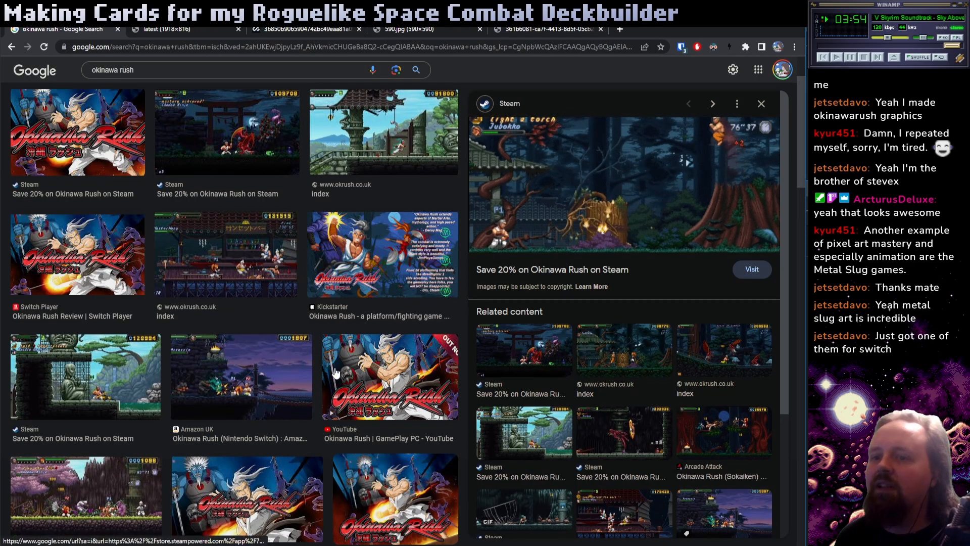
pyautogui.scroll(-6, 423, 430)
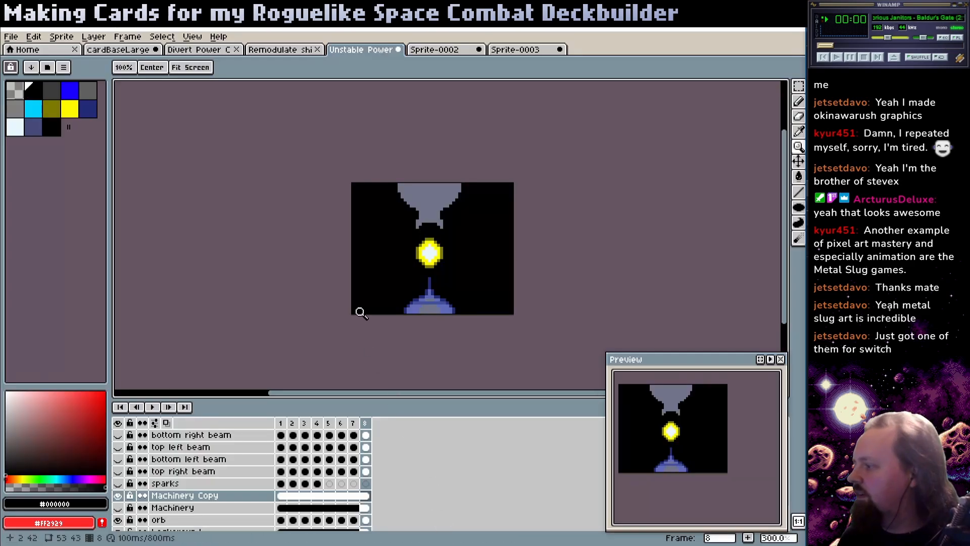
# - In Aseprite, break the cone's dark shading row near its right end and fill the remaining grey areas with #5E6AB7
pyautogui.click(427, 252)
pyautogui.click(424, 262)
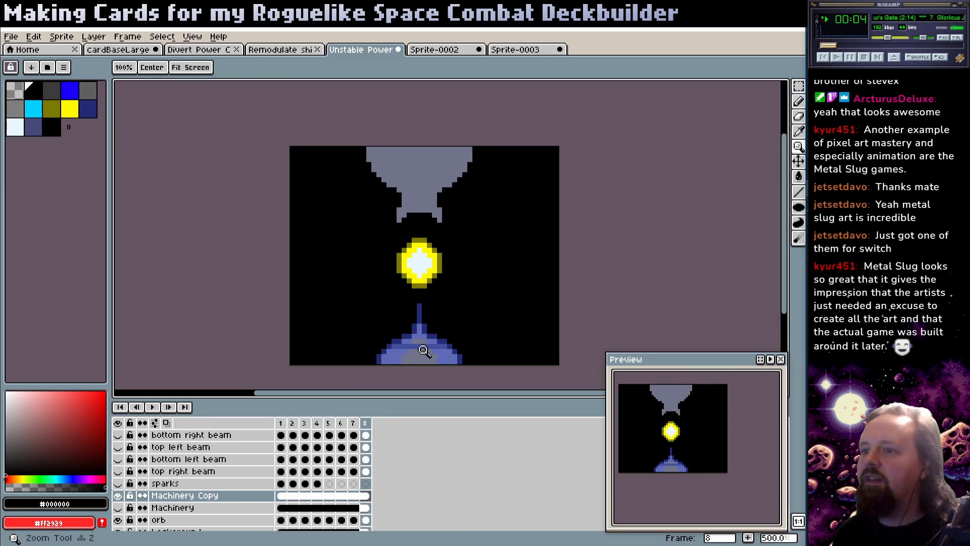
pyautogui.scroll(4, 422, 337)
pyautogui.press('b')
pyautogui.keyDown('alt'); pyautogui.click(456, 347); pyautogui.keyUp('alt')
pyautogui.click(451, 341)
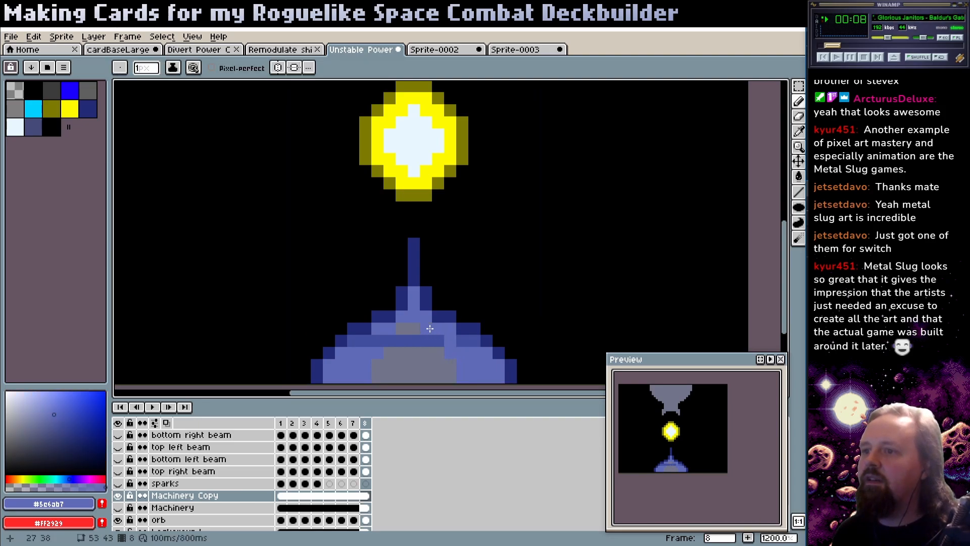
pyautogui.press('g')
pyautogui.click(414, 328)
# - Pencil a #424F9F block at the cone's centre, with #5E6AB7 gaps separating it from the shading on both slopes
pyautogui.keyDown('alt'); pyautogui.click(440, 340); pyautogui.keyUp('alt')
pyautogui.click(418, 342)
pyautogui.hotkey('ctrl', 'z')
pyautogui.press('b')
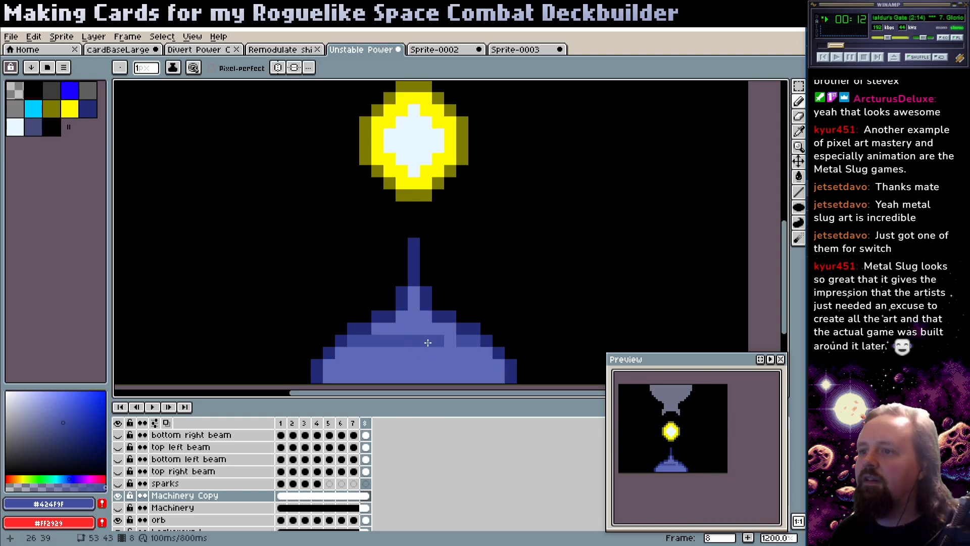
pyautogui.keyDown('alt'); pyautogui.click(378, 343); pyautogui.keyUp('alt')
pyautogui.moveTo(412, 352)
pyautogui.mouseDown()
pyautogui.moveTo(375, 271)
pyautogui.moveTo(353, 293)
pyautogui.moveTo(412, 293)
pyautogui.mouseUp()
pyautogui.keyDown('alt'); pyautogui.click(348, 285); pyautogui.keyUp('alt')
pyautogui.keyDown('alt'); pyautogui.click(403, 303); pyautogui.keyUp('alt')
pyautogui.click(403, 292)
pyautogui.click(412, 293)
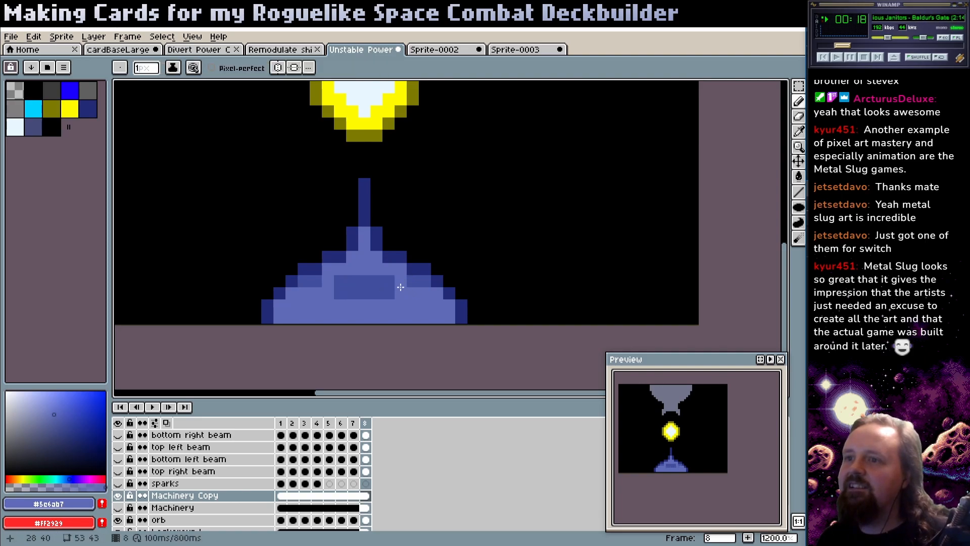
# - Turn the cone's central block into an arch-shaped panel with a short inner post, using #5E6AB7 and #424F9F
pyautogui.moveTo(352, 293)
pyautogui.mouseDown()
pyautogui.moveTo(389, 292)
pyautogui.moveTo(374, 317)
pyautogui.moveTo(344, 308)
pyautogui.moveTo(353, 317)
pyautogui.mouseUp()
pyautogui.keyDown('alt'); pyautogui.click(394, 281); pyautogui.keyUp('alt')
pyautogui.click(394, 288)
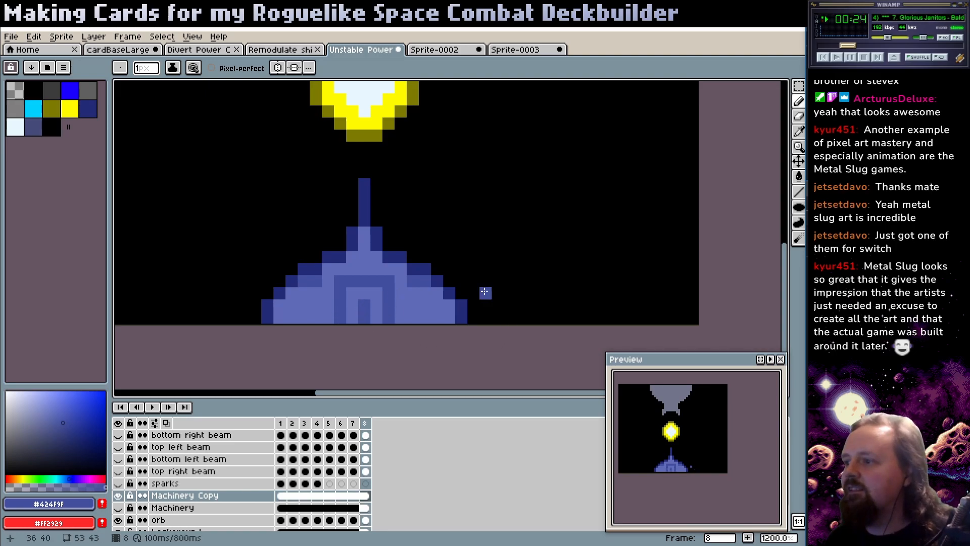
# - Add smaller bracket-shaped #424F9F panel lines on both sides of the central arch, cleaning them up with #5E6AB7
pyautogui.moveTo(489, 294); pyautogui.dragTo(517, 321)
pyautogui.moveTo(372, 341)
pyautogui.mouseDown()
pyautogui.moveTo(353, 342)
pyautogui.moveTo(347, 356)
pyautogui.mouseUp()
pyautogui.moveTo(478, 344); pyautogui.dragTo(462, 347)
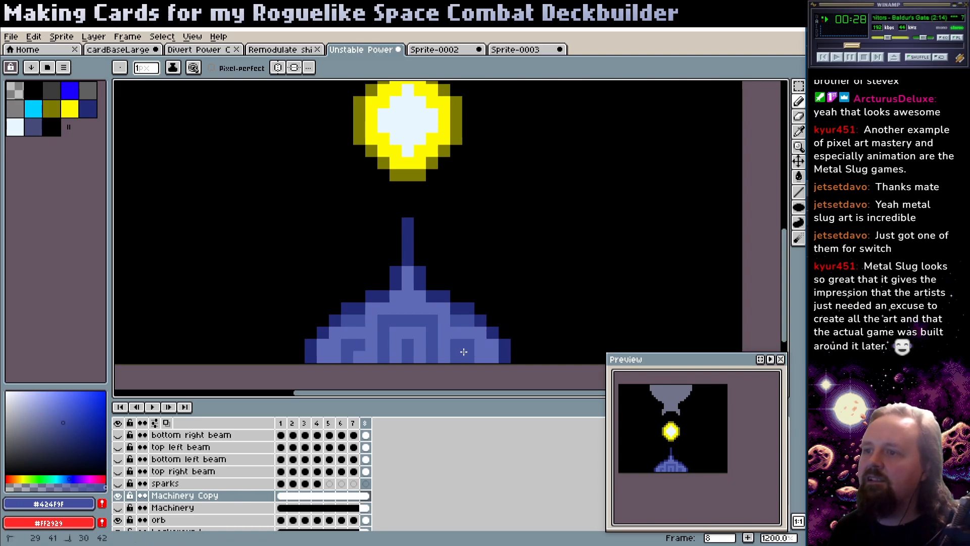
pyautogui.keyDown('alt'); pyautogui.click(452, 354); pyautogui.keyUp('alt')
pyautogui.click(457, 356)
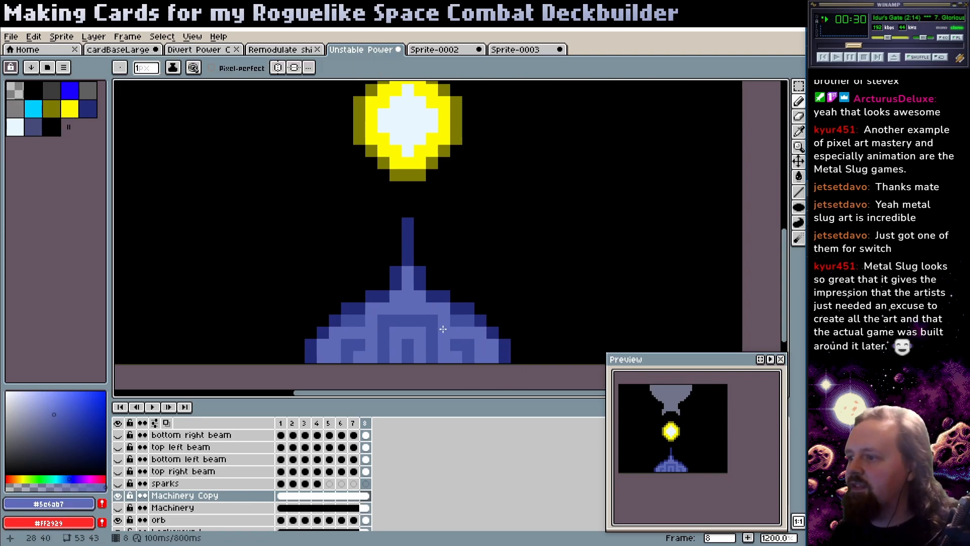
pyautogui.press('z')
pyautogui.scroll(-2, 420, 303)
pyautogui.press('b')
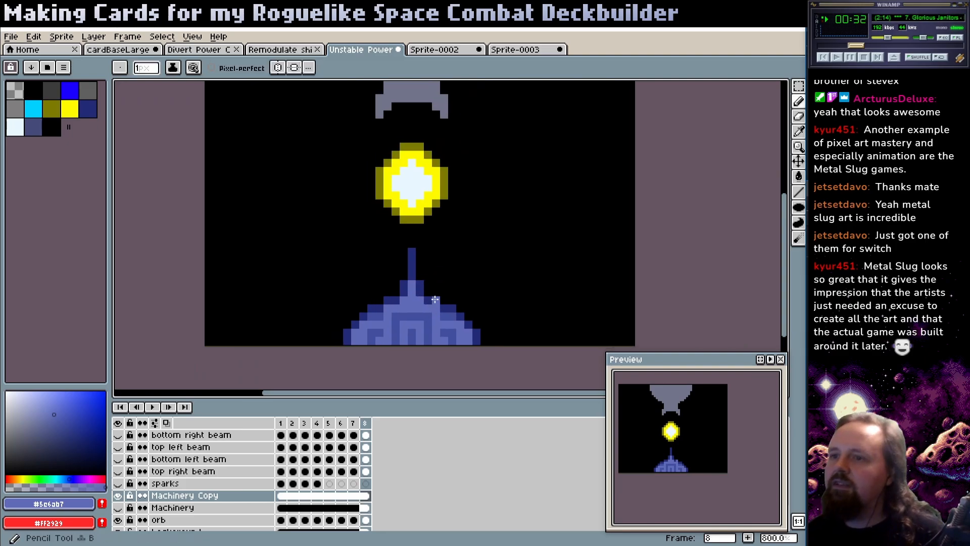
# - Move the Machinery layer above Machinery Copy in the layer stack and make it visible
pyautogui.press('z')
pyautogui.scroll(-1, 449, 297)
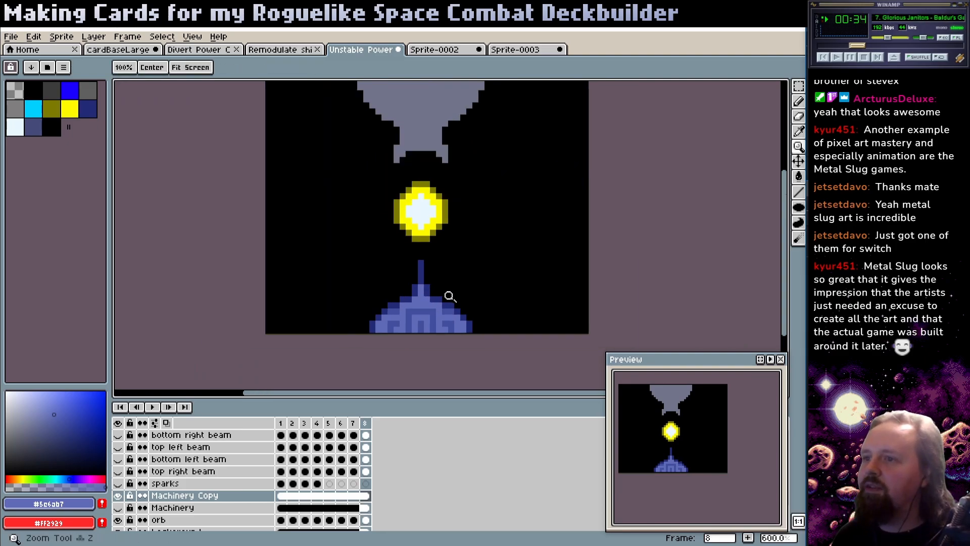
pyautogui.scroll(2, 424, 263)
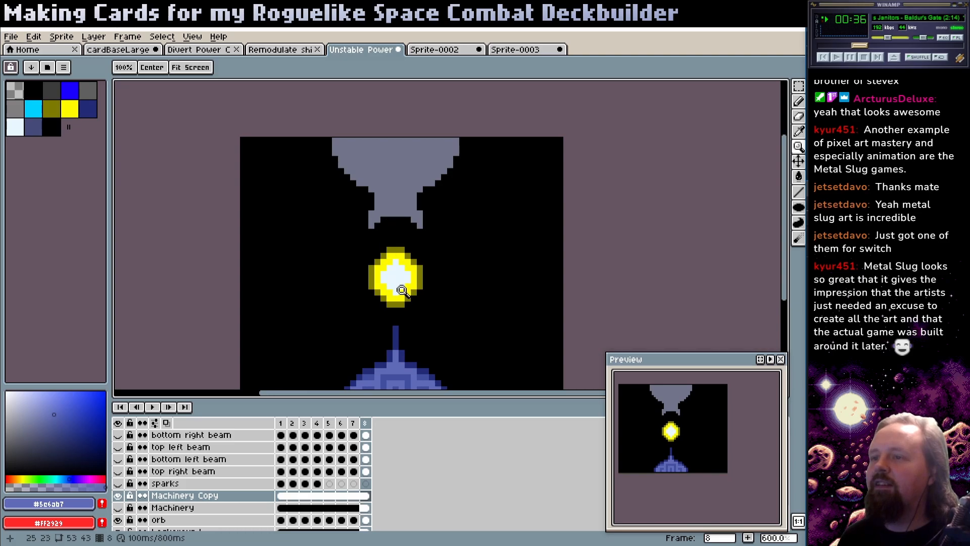
pyautogui.scroll(-2, 398, 284)
pyautogui.hscroll(2, 368, 253)
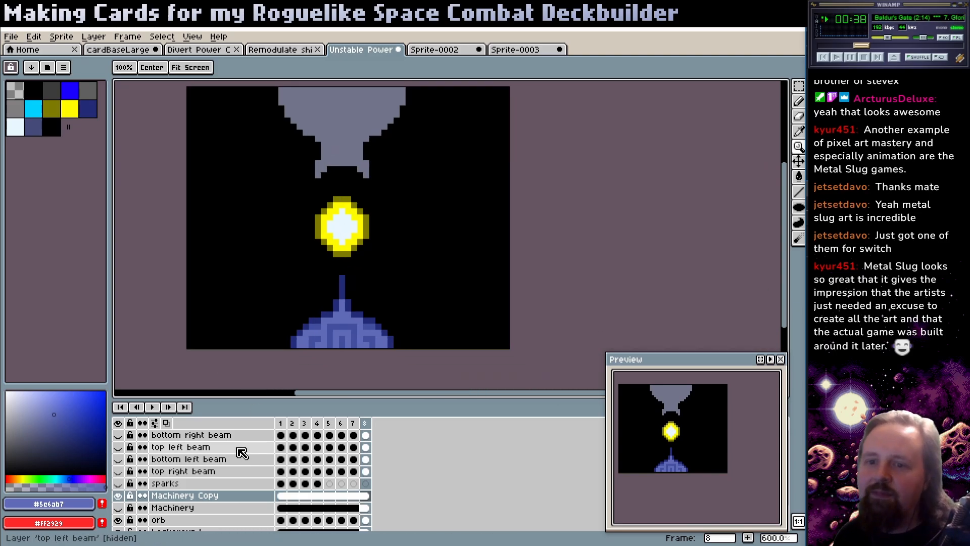
pyautogui.click(220, 508)
pyautogui.moveTo(203, 522); pyautogui.dragTo(194, 498)
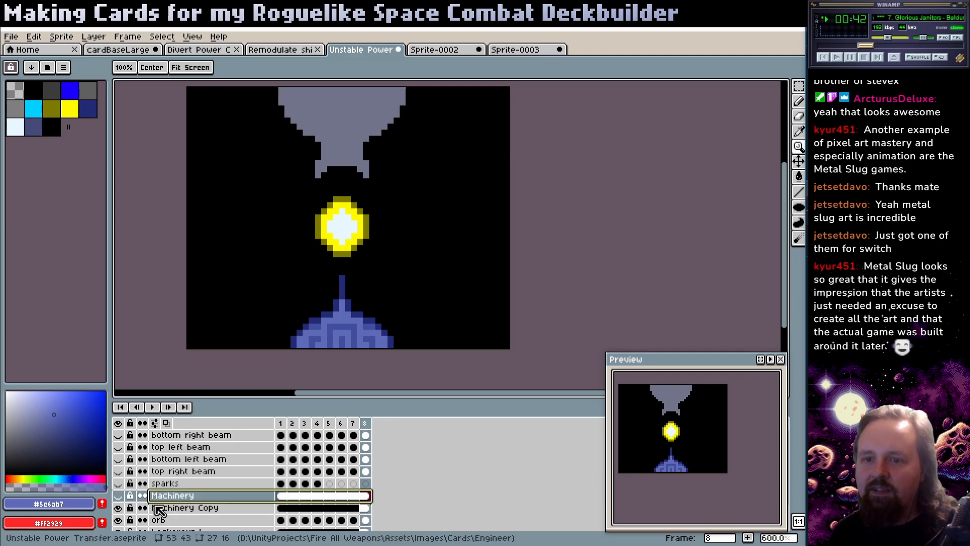
pyautogui.click(118, 495)
# - Try the Overlay blend mode on the Machinery layer and inspect its effect on the blue cone
pyautogui.rightClick(188, 499)
pyautogui.click(237, 450)
pyautogui.click(486, 460)
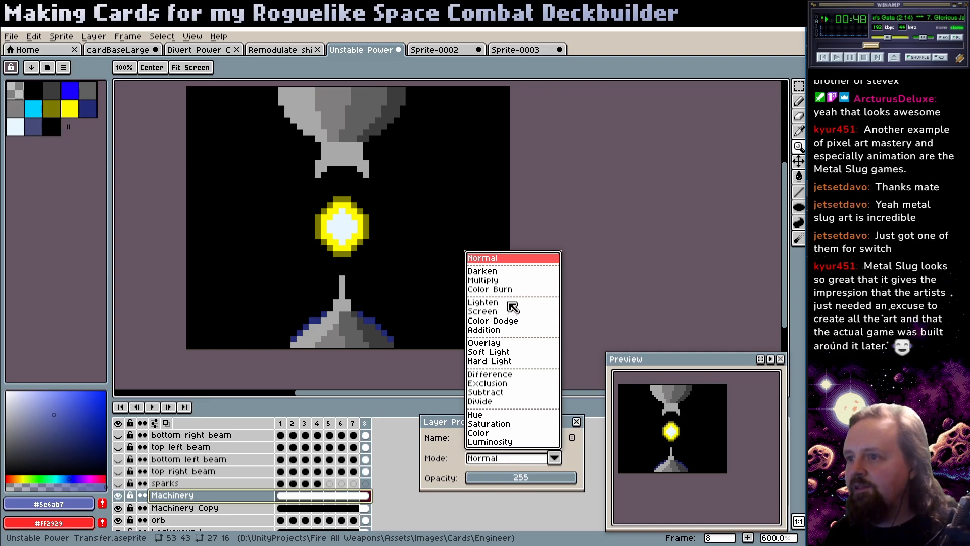
pyautogui.click(492, 343)
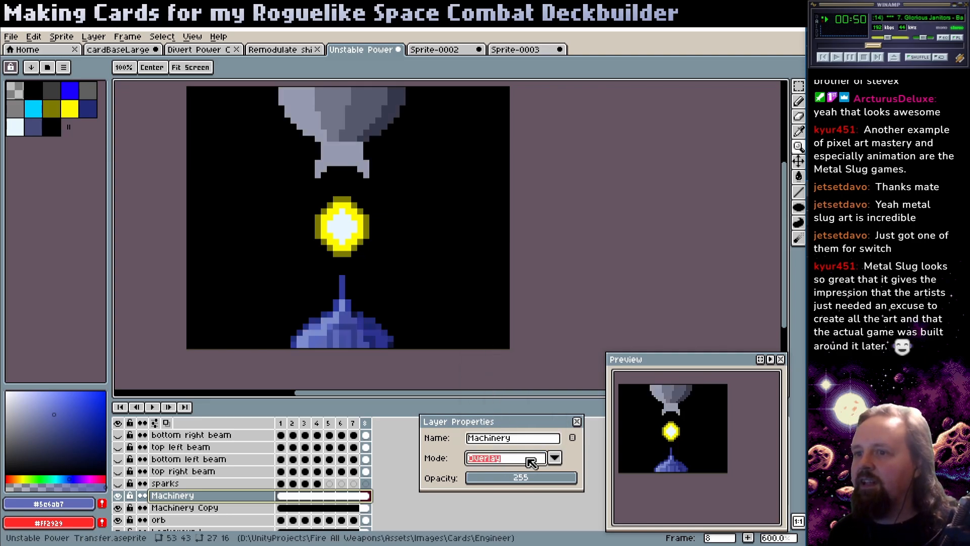
pyautogui.moveTo(406, 304); pyautogui.dragTo(424, 290)
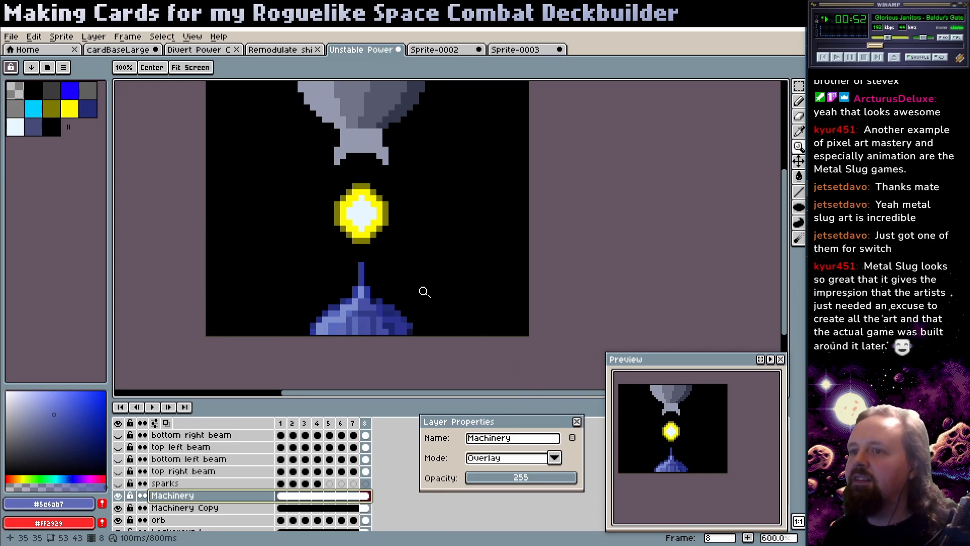
pyautogui.scroll(2, 336, 319)
pyautogui.scroll(-2, 386, 301)
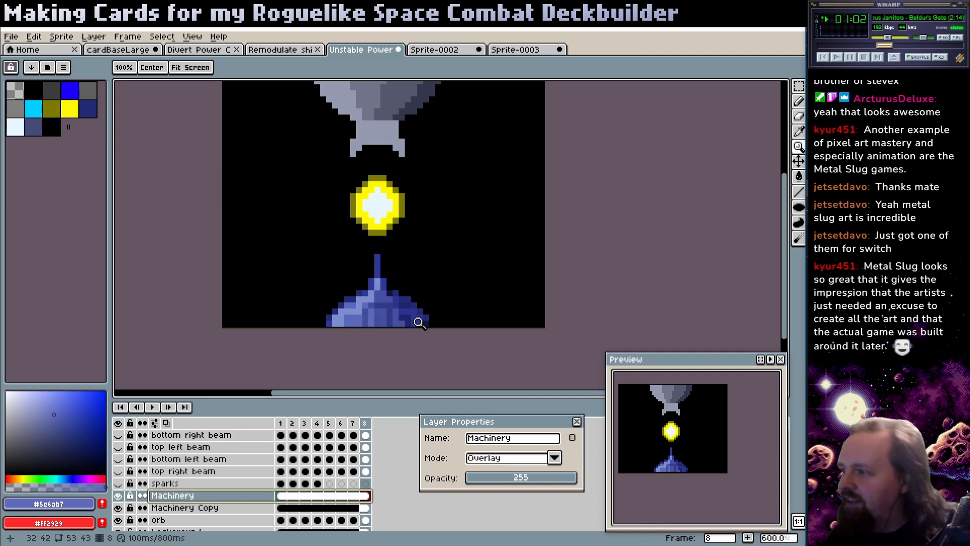
pyautogui.click(418, 321)
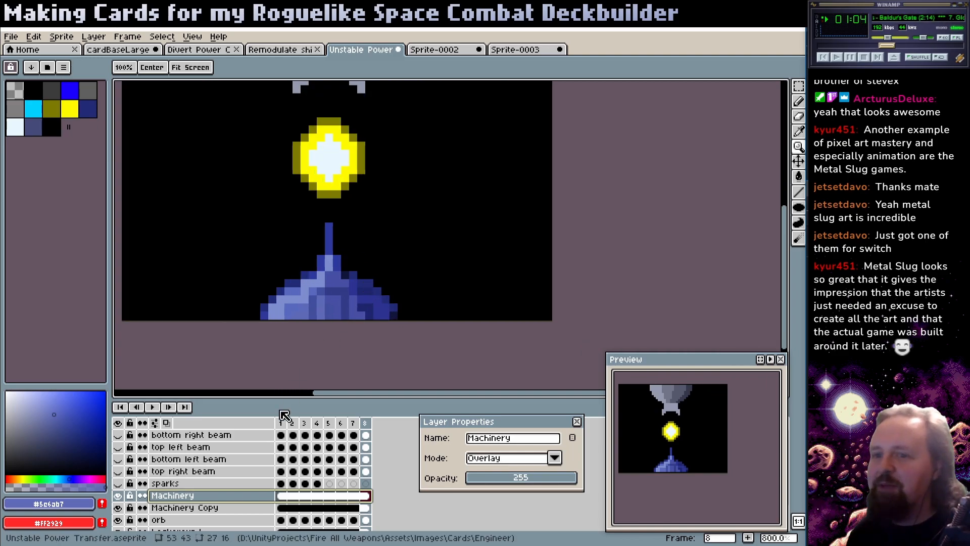
# - Try the Soft Light blend mode on the Machinery layer and return it to Normal
pyautogui.click(542, 462)
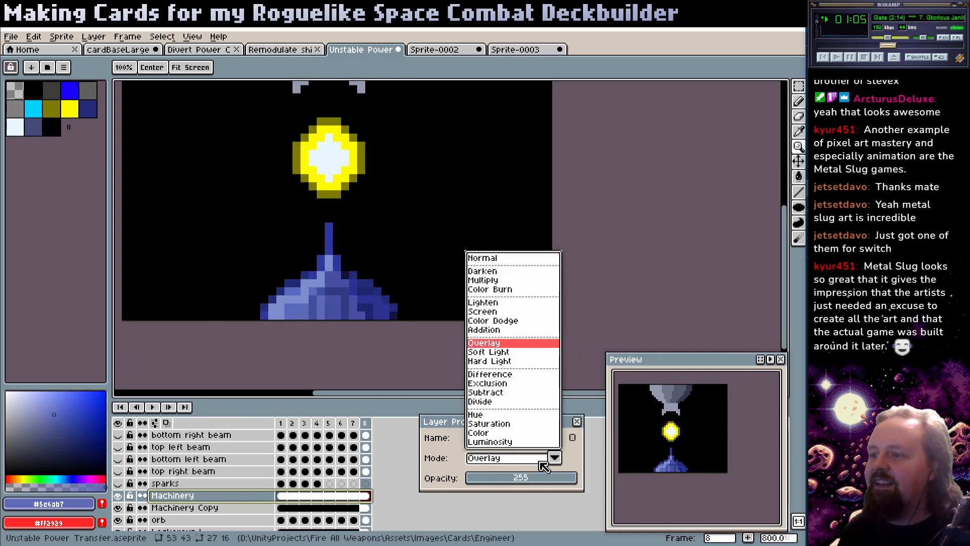
pyautogui.click(507, 352)
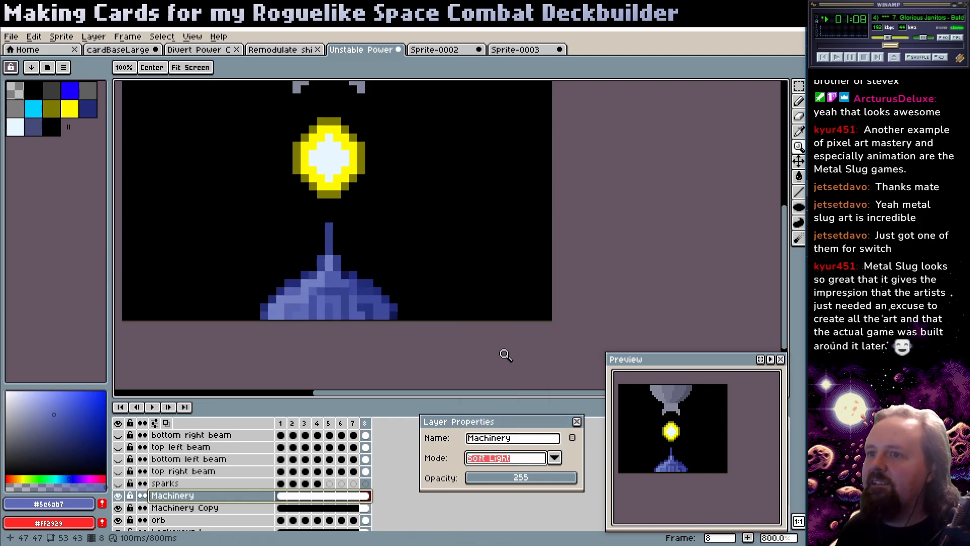
pyautogui.click(539, 465)
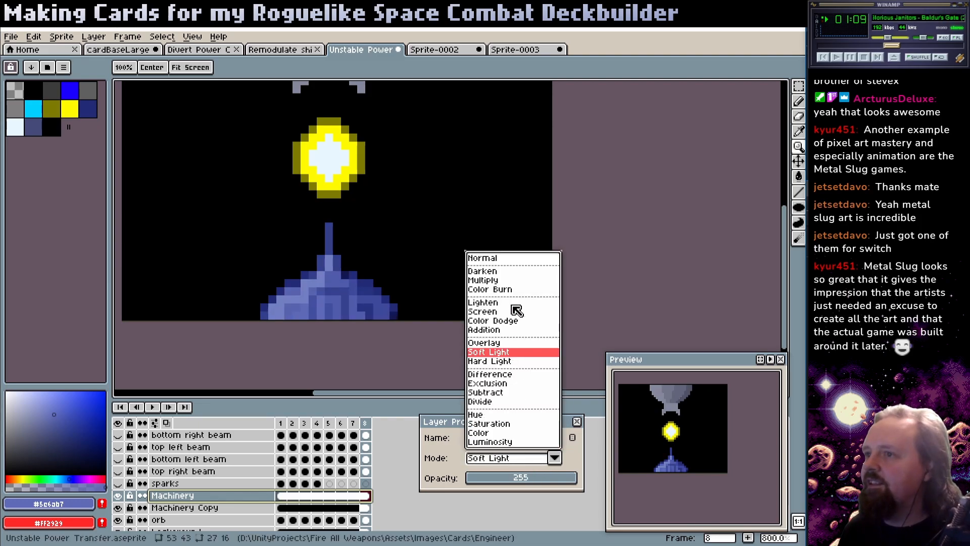
pyautogui.click(511, 259)
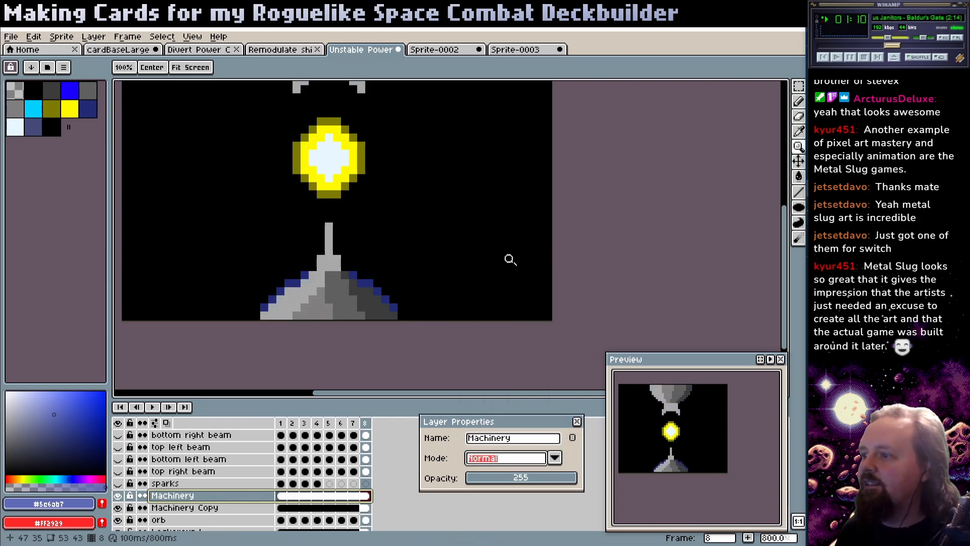
# - Pencil grey over the blue-edged gaps along the lower cone on the Machinery layer, #A9A9A9 on the left slope and #3C3C3C on the right
pyautogui.press('b')
pyautogui.keyDown('alt'); pyautogui.click(279, 306); pyautogui.keyUp('alt')
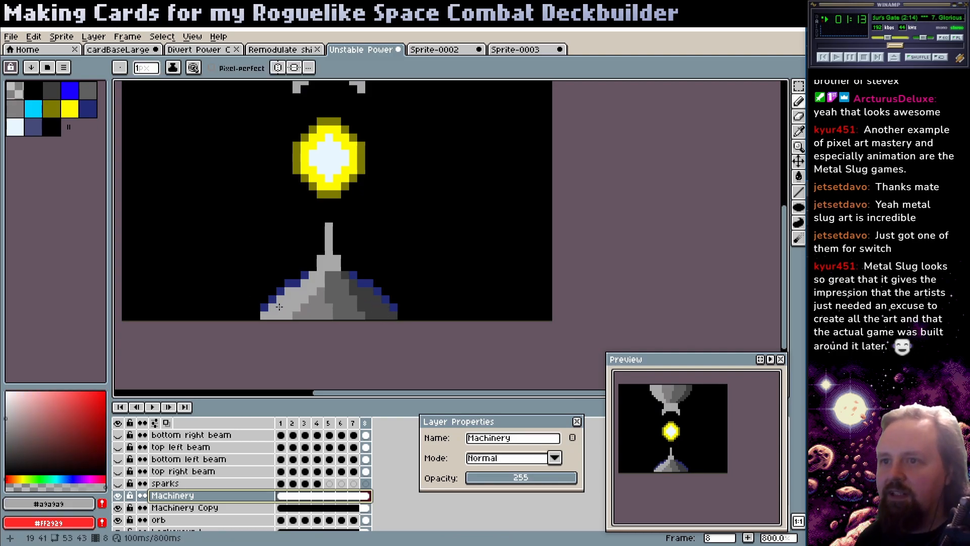
pyautogui.moveTo(271, 303)
pyautogui.mouseDown()
pyautogui.moveTo(306, 275)
pyautogui.moveTo(336, 271)
pyautogui.moveTo(358, 304)
pyautogui.moveTo(351, 279)
pyautogui.moveTo(378, 291)
pyautogui.mouseUp()
pyautogui.keyDown('alt'); pyautogui.click(357, 302); pyautogui.keyUp('alt')
pyautogui.click(387, 300)
# - Try the Color Burn, Lighten and Darken blend modes on the Machinery layer
pyautogui.click(542, 451)
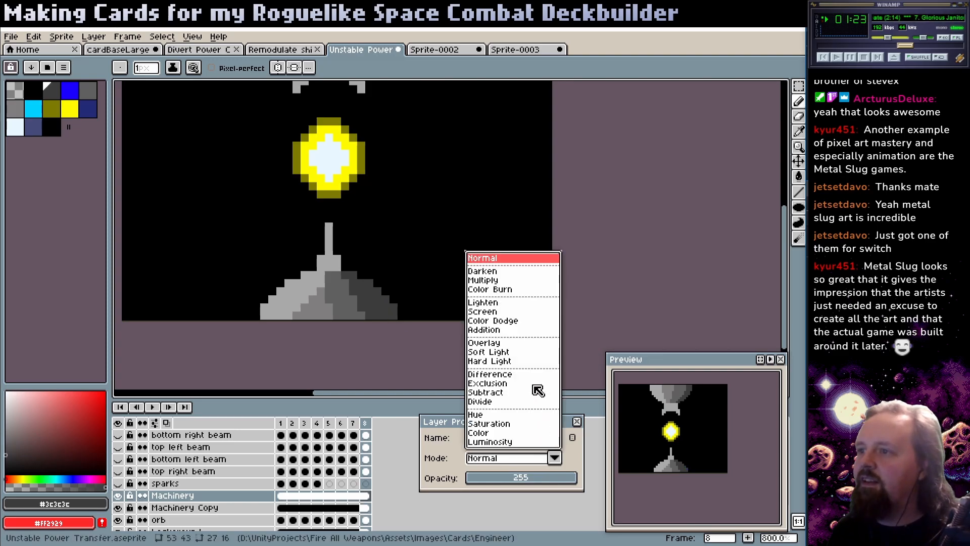
pyautogui.click(528, 289)
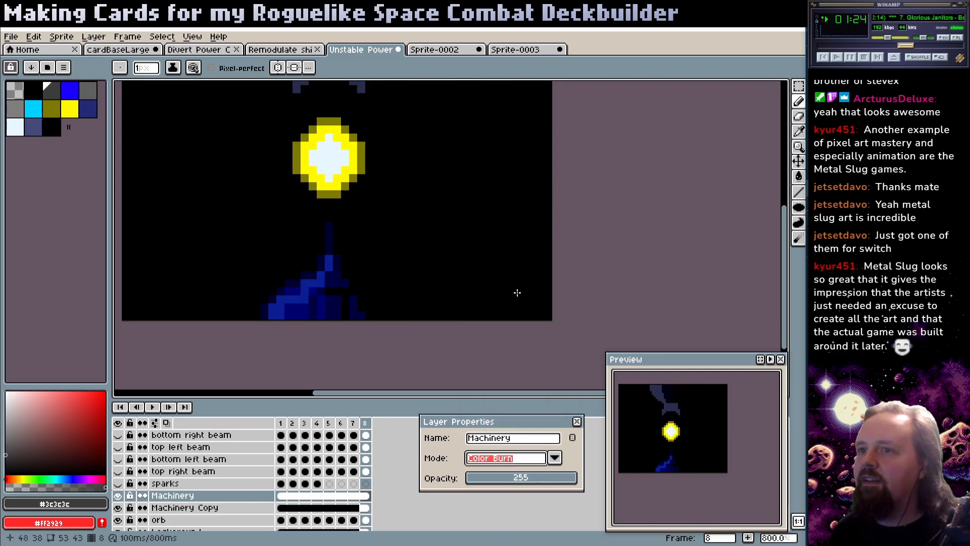
pyautogui.click(532, 464)
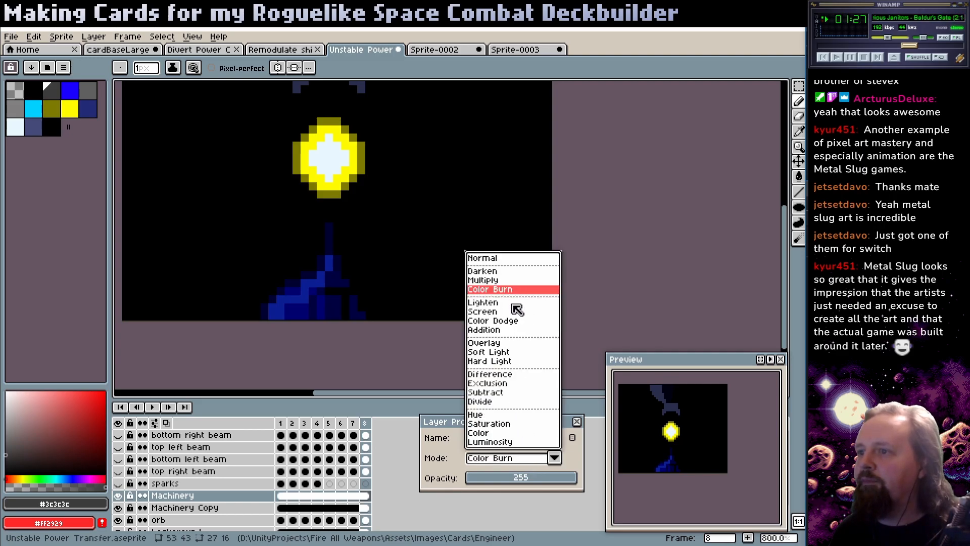
pyautogui.click(512, 303)
pyautogui.click(512, 464)
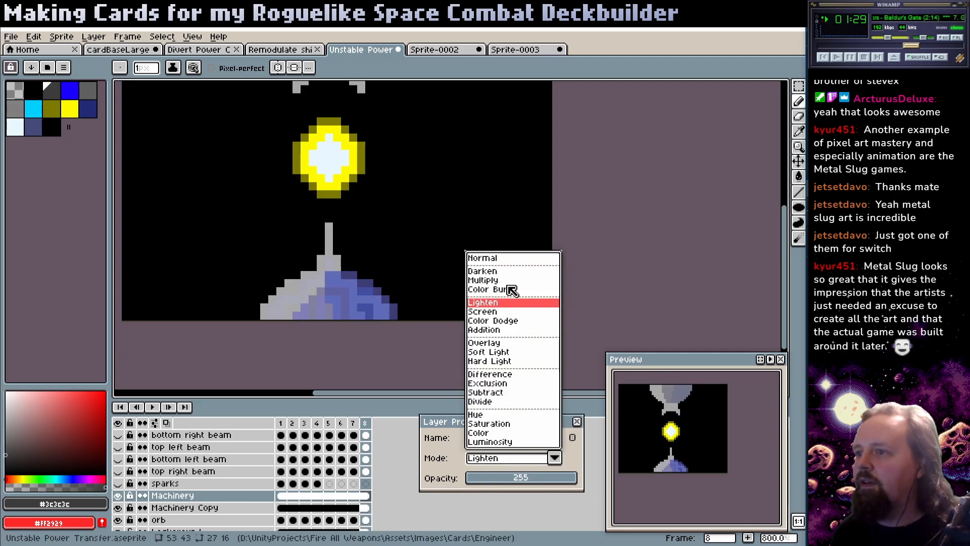
pyautogui.click(497, 272)
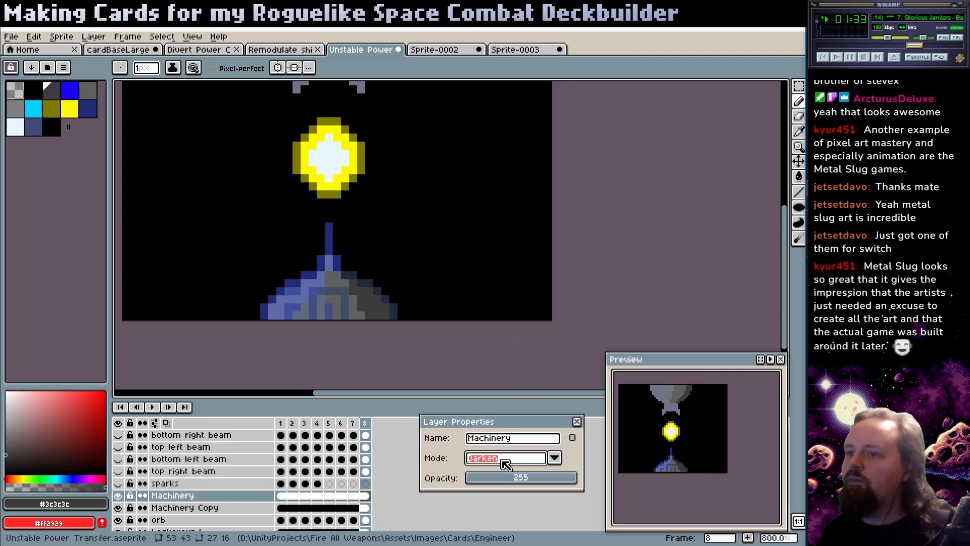
# - Compare the shading on the whole sprite and set the Machinery layer's blend mode to Overlay
pyautogui.press('z')
pyautogui.scroll(-2, 334, 218)
pyautogui.scroll(1, 360, 298)
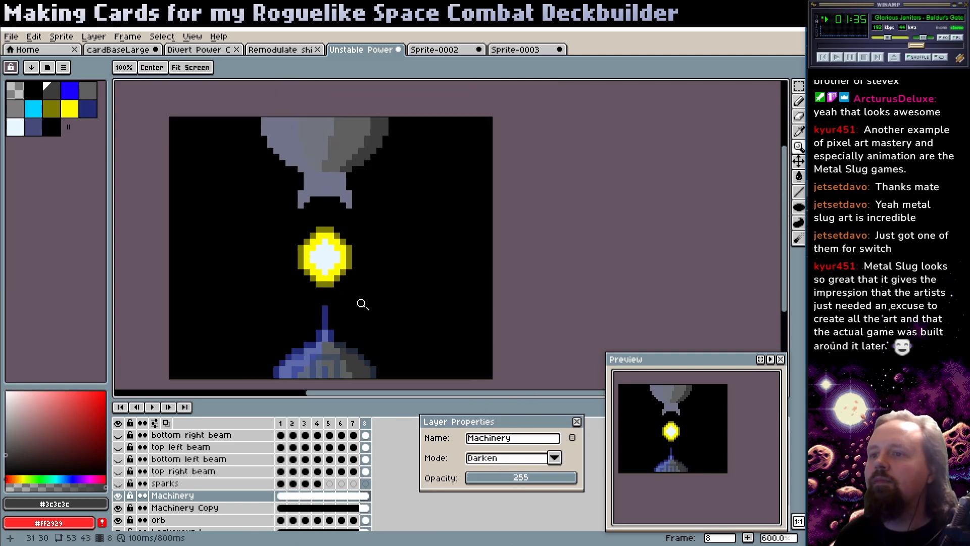
pyautogui.moveTo(362, 303); pyautogui.dragTo(381, 270)
pyautogui.click(492, 463)
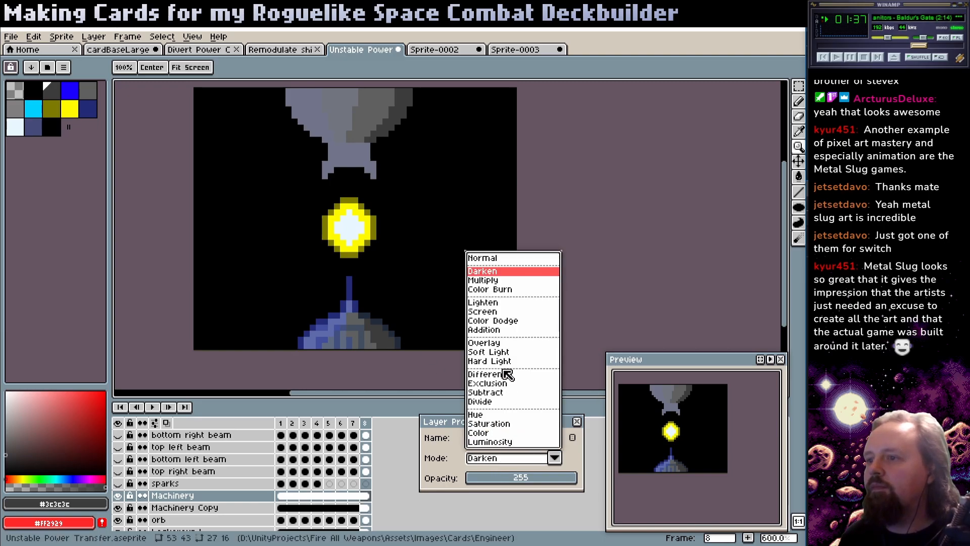
pyautogui.click(500, 344)
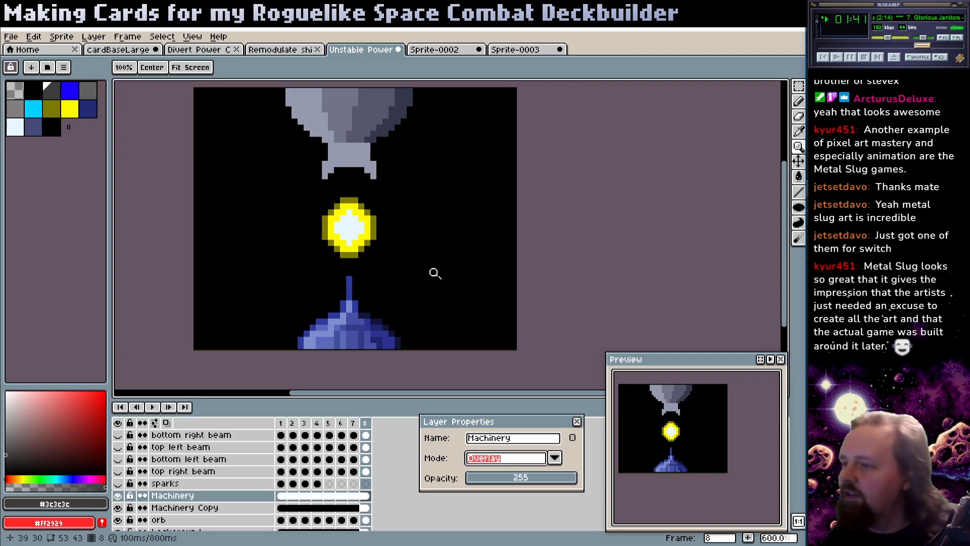
pyautogui.scroll(-1, 436, 271)
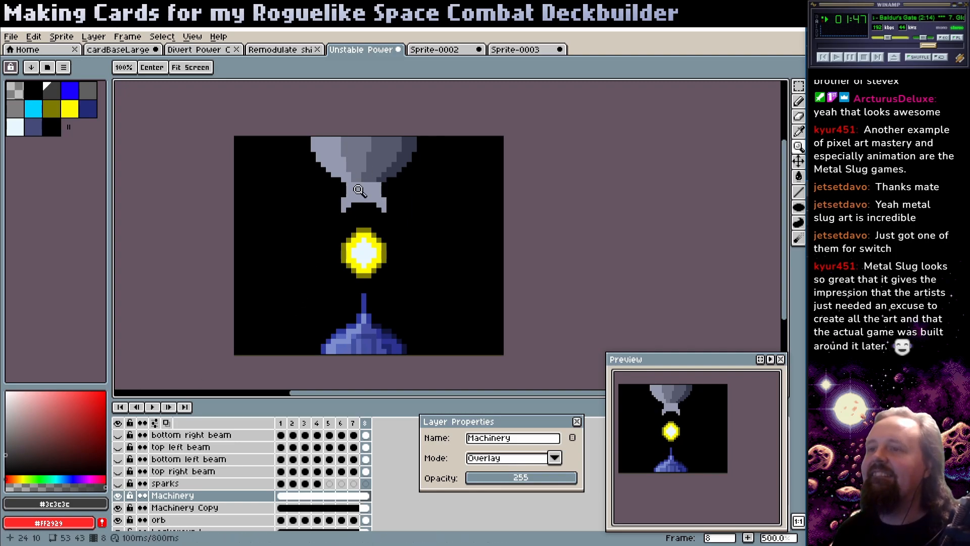
# - Hide the Machinery layer and make Machinery Copy the active layer for pencil work
pyautogui.click(118, 495)
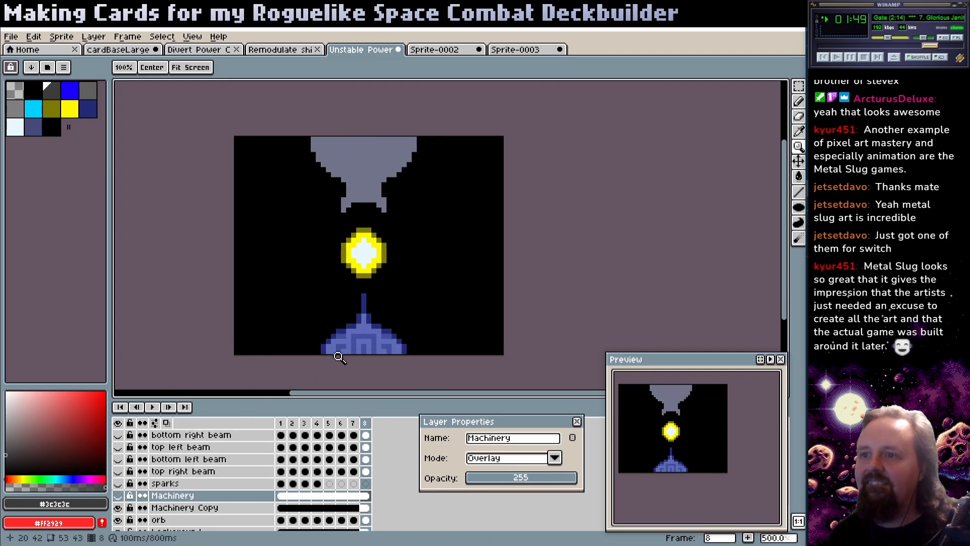
pyautogui.scroll(1, 350, 326)
pyautogui.scroll(1, 351, 326)
pyautogui.press('b')
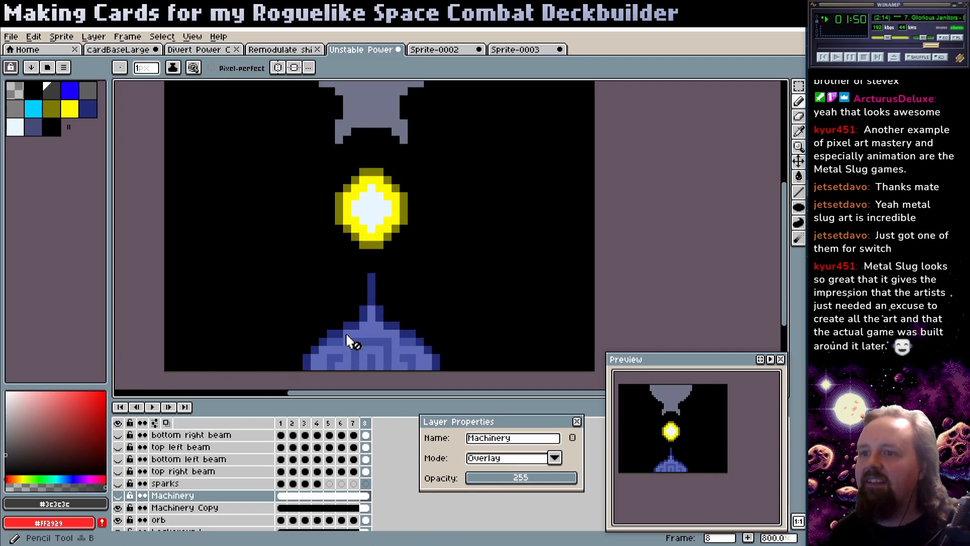
pyautogui.click(234, 506)
# - Outline the upper machinery's left edge and the left side of its neck with #222B76 sampled from the lower cone
pyautogui.keyDown('alt'); pyautogui.click(358, 334); pyautogui.keyUp('alt')
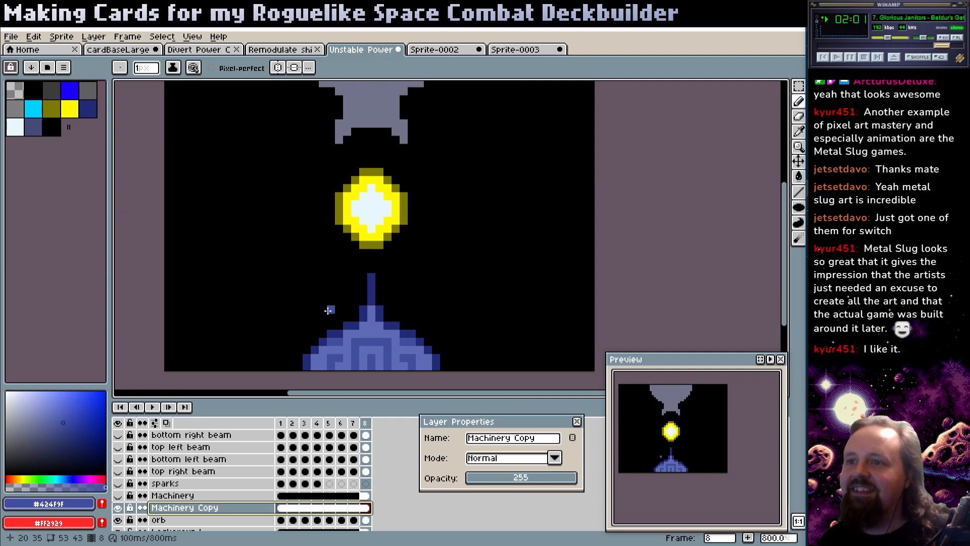
pyautogui.keyDown('alt'); pyautogui.click(363, 310); pyautogui.keyUp('alt')
pyautogui.scroll(3, 313, 220)
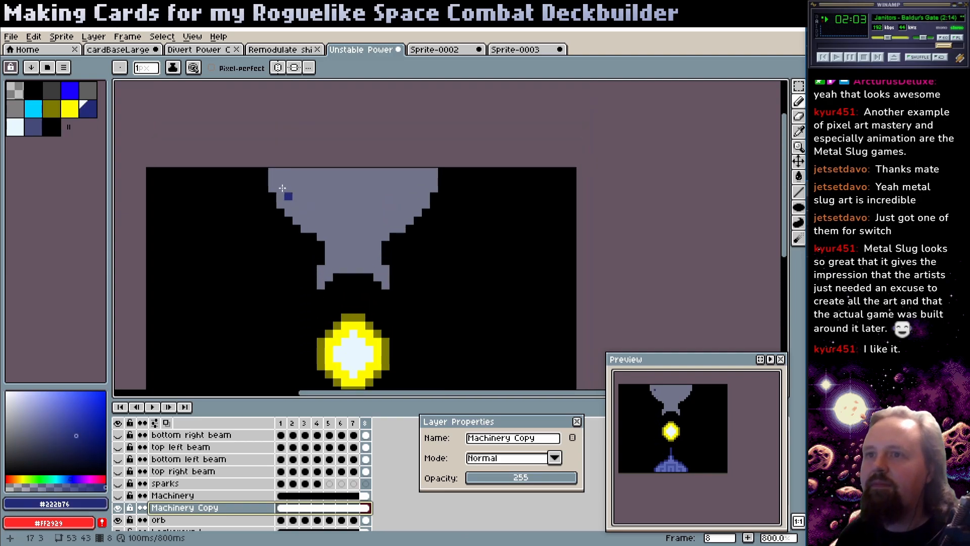
pyautogui.moveTo(269, 171)
pyautogui.mouseDown()
pyautogui.moveTo(289, 215)
pyautogui.moveTo(320, 229)
pyautogui.mouseUp()
pyautogui.click(329, 250)
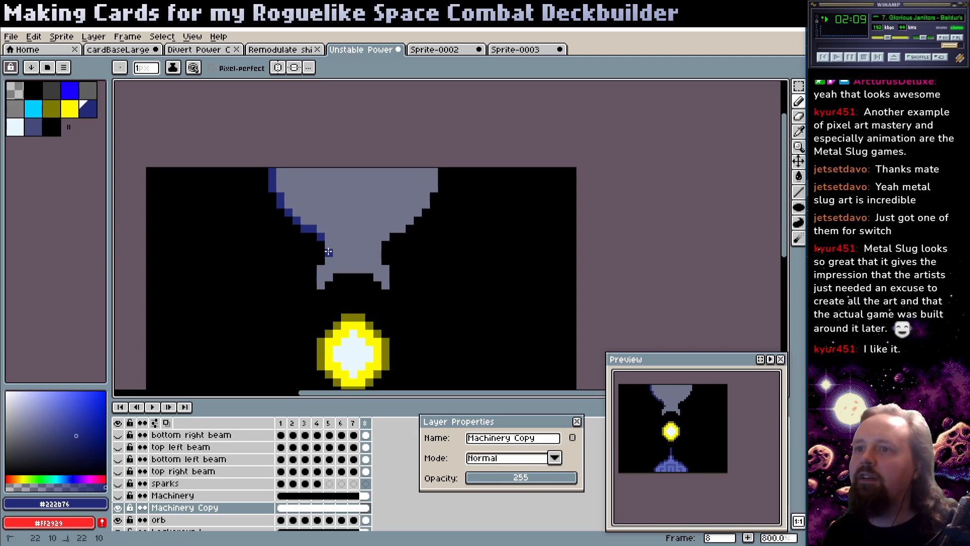
pyautogui.click(329, 244)
# - Outline the right side of the upper machinery's neck and its right edge up to the canvas border in #222B76
pyautogui.moveTo(374, 246); pyautogui.dragTo(377, 262)
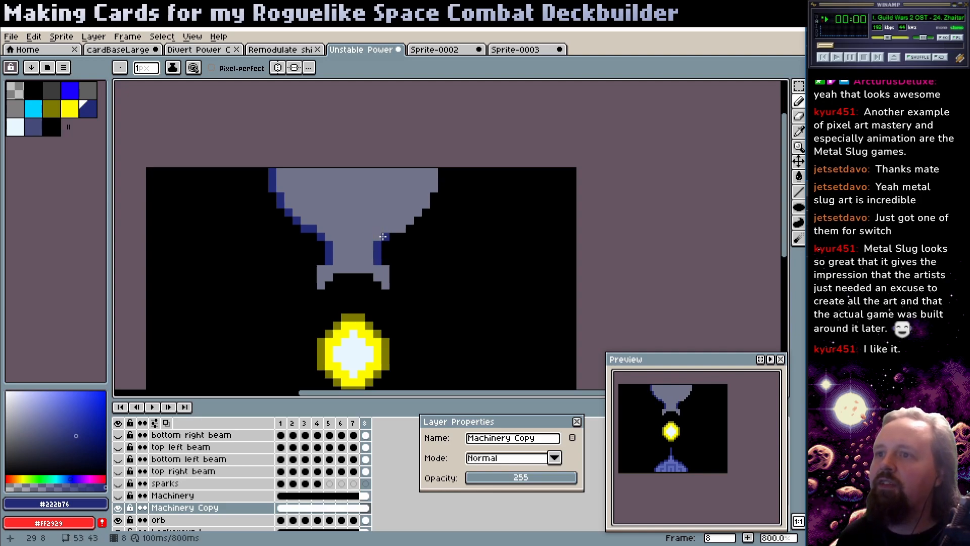
pyautogui.click(401, 229)
pyautogui.click(410, 221)
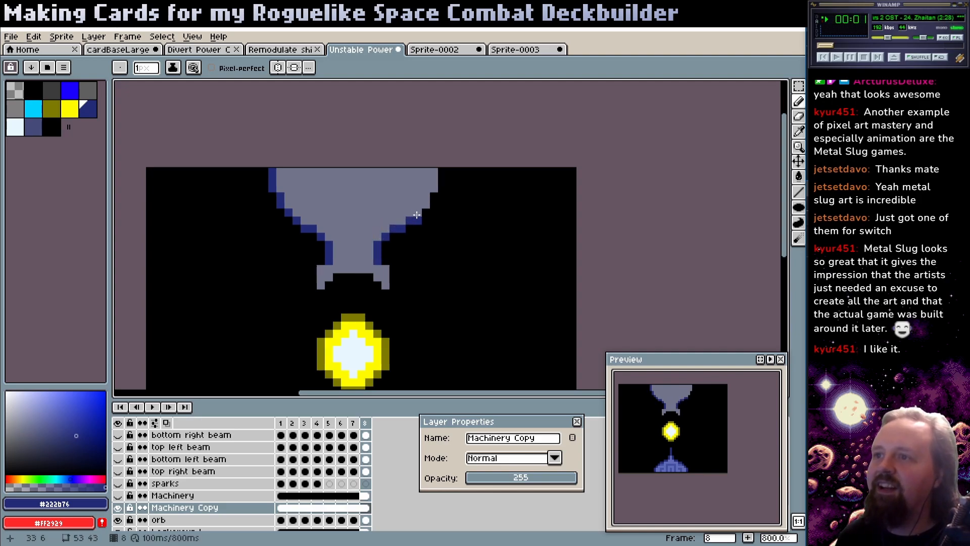
pyautogui.click(433, 188)
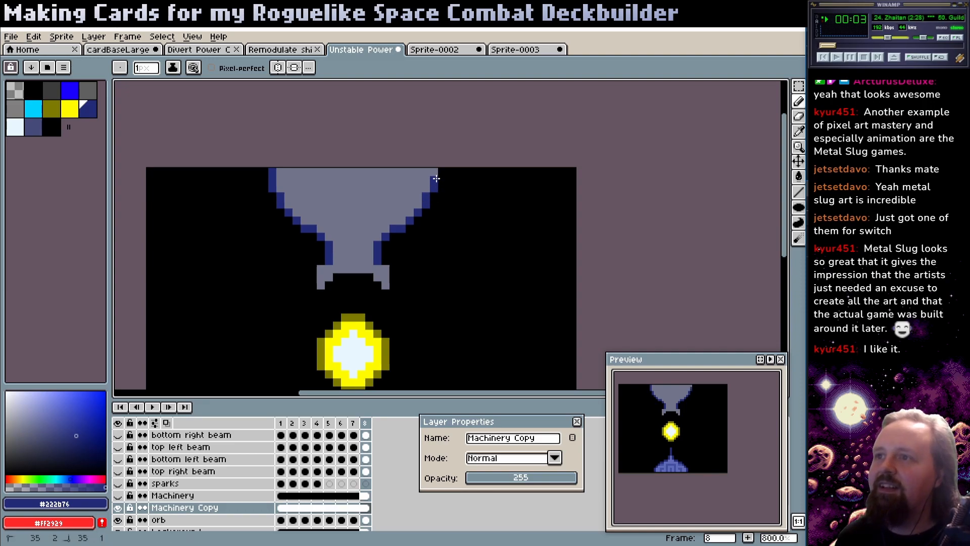
pyautogui.click(434, 173)
# - Fill the upper machinery's grey body with #5E6AB7 sampled from the lower cone
pyautogui.moveTo(422, 248); pyautogui.dragTo(378, 105)
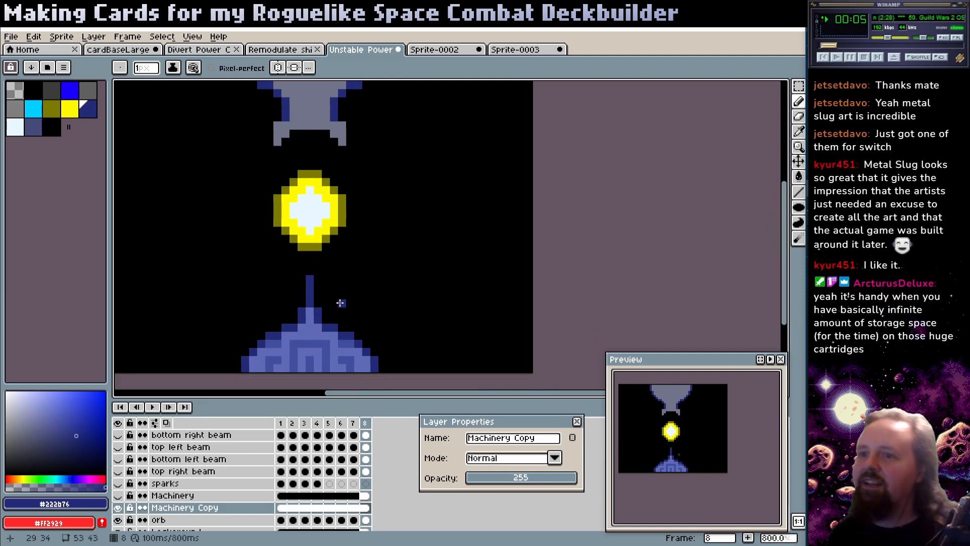
pyautogui.keyDown('alt'); pyautogui.click(312, 328); pyautogui.keyUp('alt')
pyautogui.scroll(3, 308, 174)
pyautogui.press('g')
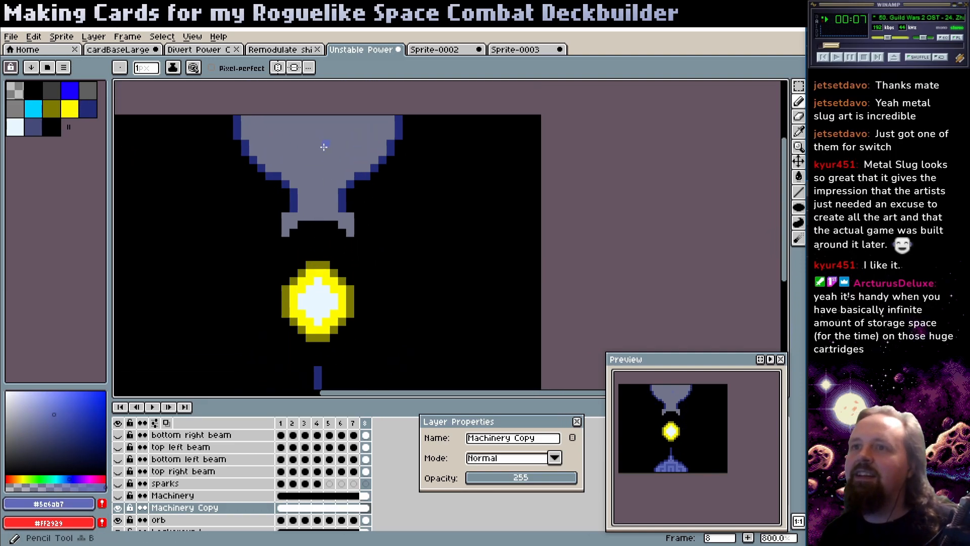
pyautogui.click(322, 154)
# - Paint the left prong below the upper machinery's neck in #222B76 sampled from the neck outline
pyautogui.keyDown('alt'); pyautogui.click(296, 200); pyautogui.keyUp('alt')
pyautogui.press('b')
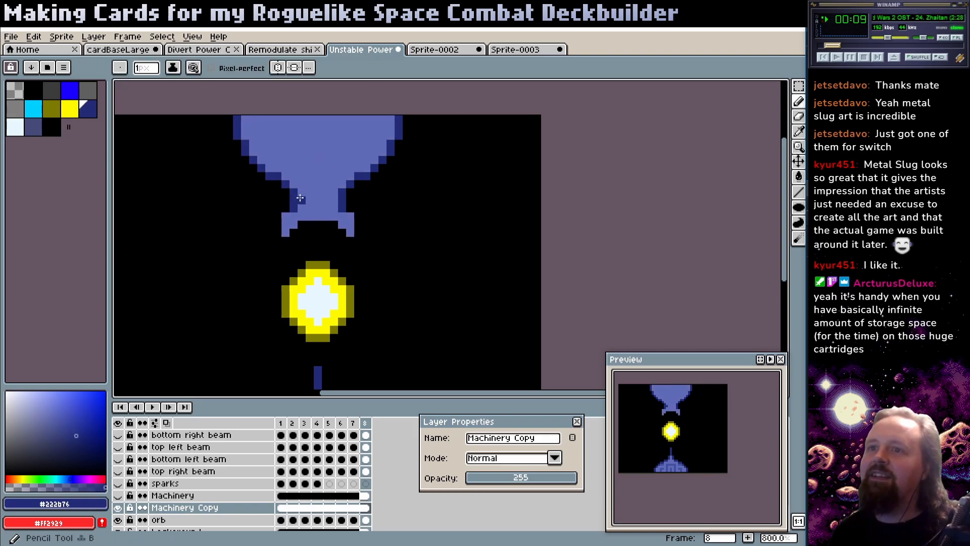
pyautogui.moveTo(299, 209); pyautogui.dragTo(310, 150)
pyautogui.scroll(-1, 310, 150)
pyautogui.scroll(1, 295, 195)
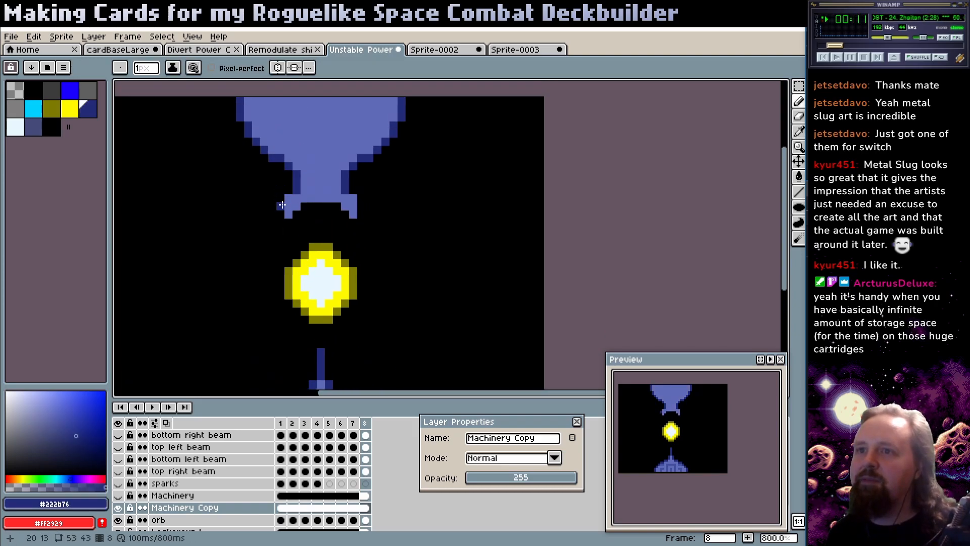
pyautogui.press('b')
pyautogui.moveTo(284, 205); pyautogui.dragTo(323, 202)
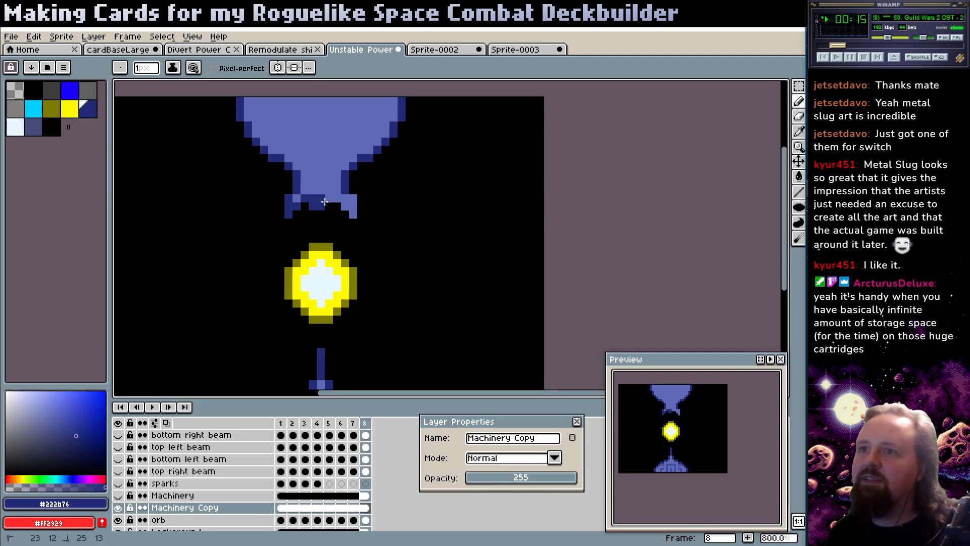
# - Clean the stray pixels under the neck with #5E6AB7 and black, and paint the right prong in #222B76
pyautogui.keyDown('alt'); pyautogui.click(321, 190); pyautogui.keyUp('alt')
pyautogui.keyDown('alt'); pyautogui.click(322, 206); pyautogui.keyUp('alt')
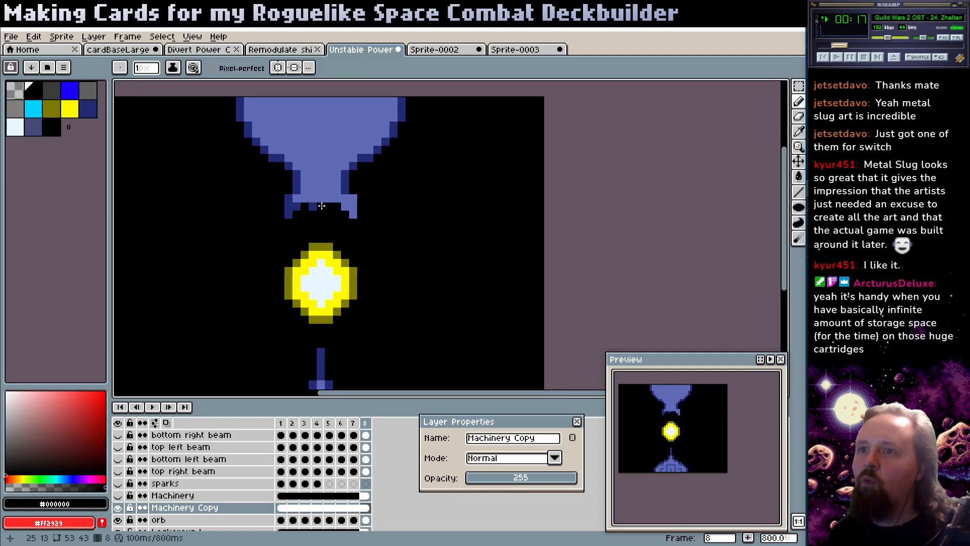
pyautogui.moveTo(320, 206)
pyautogui.mouseDown()
pyautogui.moveTo(302, 205)
pyautogui.moveTo(353, 205)
pyautogui.mouseUp()
pyautogui.keyDown('alt'); pyautogui.click(357, 195); pyautogui.keyUp('alt')
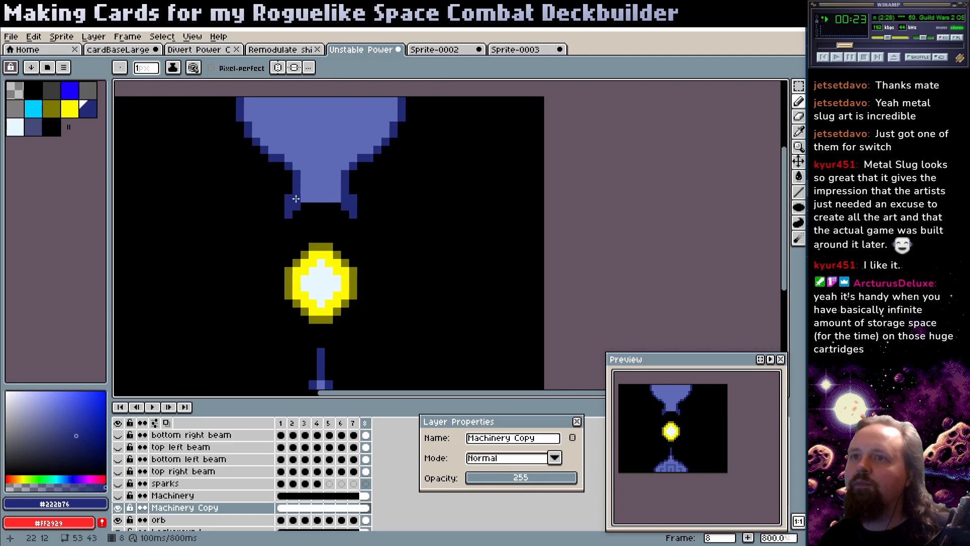
# - Draw a bracket-shaped panel line across the top of the upper machinery in #424F9F sampled from the lower cone
pyautogui.scroll(-4, 302, 218)
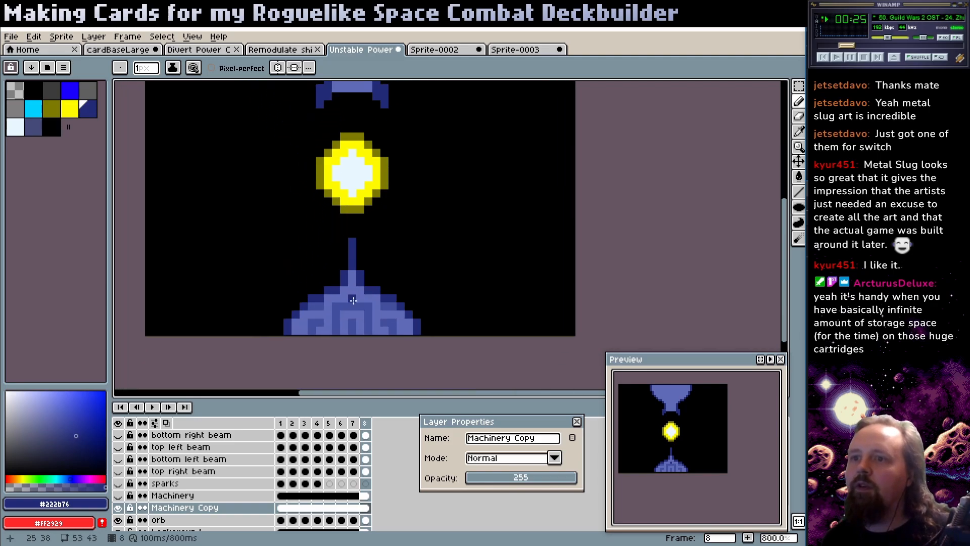
pyautogui.keyDown('alt'); pyautogui.click(353, 300); pyautogui.keyUp('alt')
pyautogui.scroll(5, 324, 167)
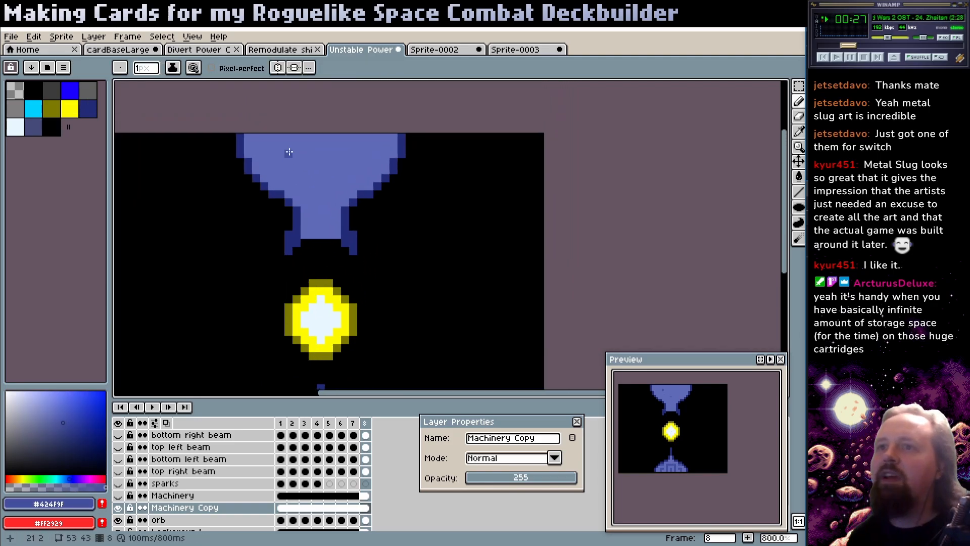
pyautogui.click(267, 142)
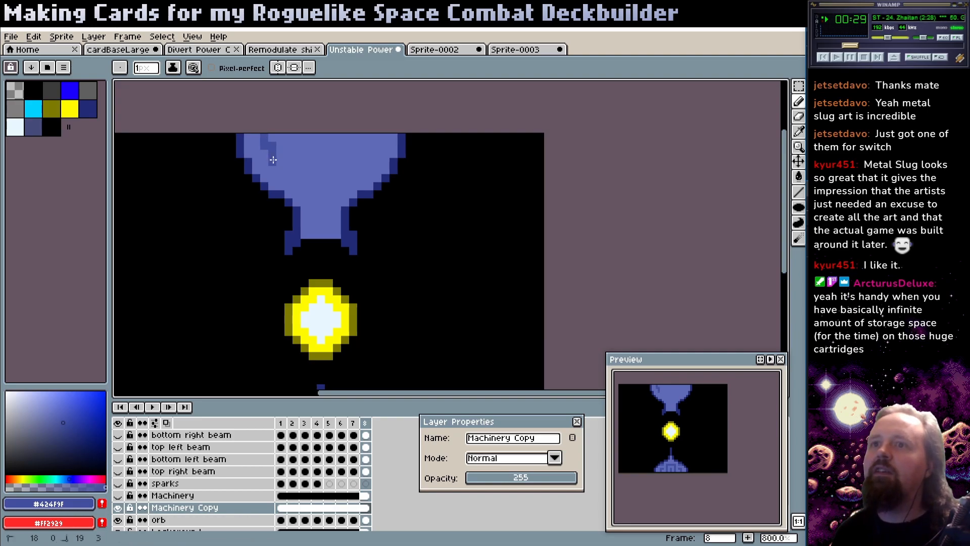
pyautogui.hotkey('ctrl', 'z')
pyautogui.moveTo(278, 137)
pyautogui.mouseDown()
pyautogui.moveTo(277, 162)
pyautogui.moveTo(363, 155)
pyautogui.mouseUp()
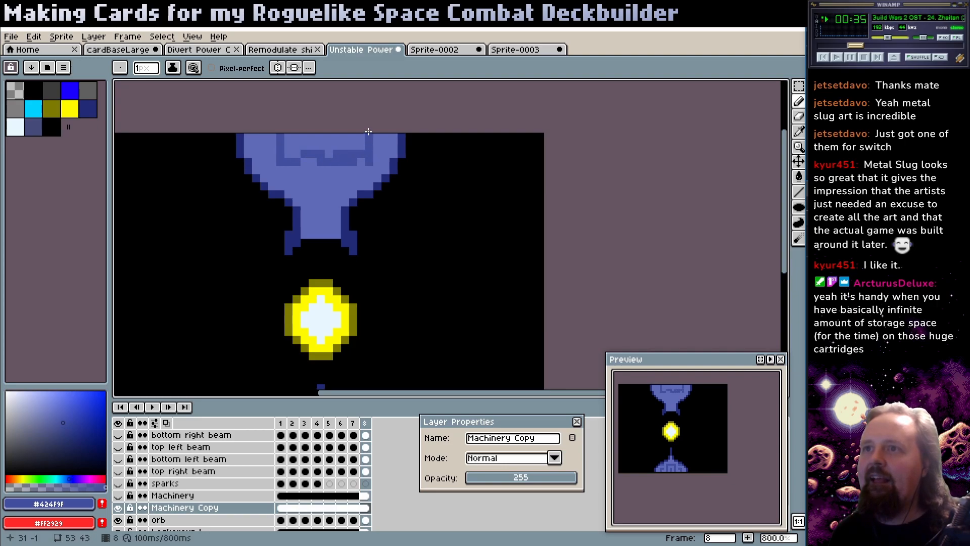
# - Tidy the panel line with #5E6AB7 and #424F9F into a symmetrical bracket with a 6-pixel raised middle
pyautogui.keyDown('alt'); pyautogui.click(354, 170); pyautogui.keyUp('alt')
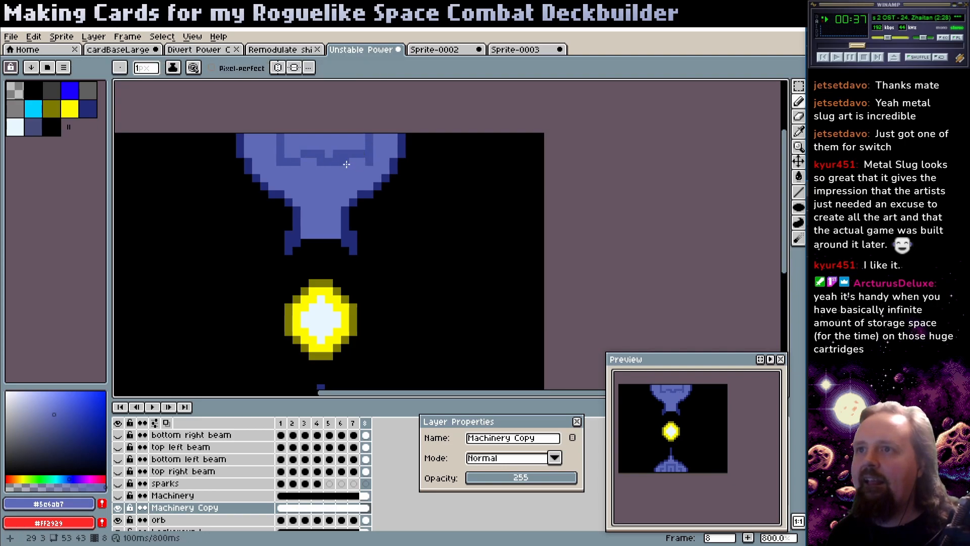
pyautogui.keyDown('alt'); pyautogui.click(349, 167); pyautogui.keyUp('alt')
pyautogui.keyDown('alt'); pyautogui.click(353, 166); pyautogui.keyUp('alt')
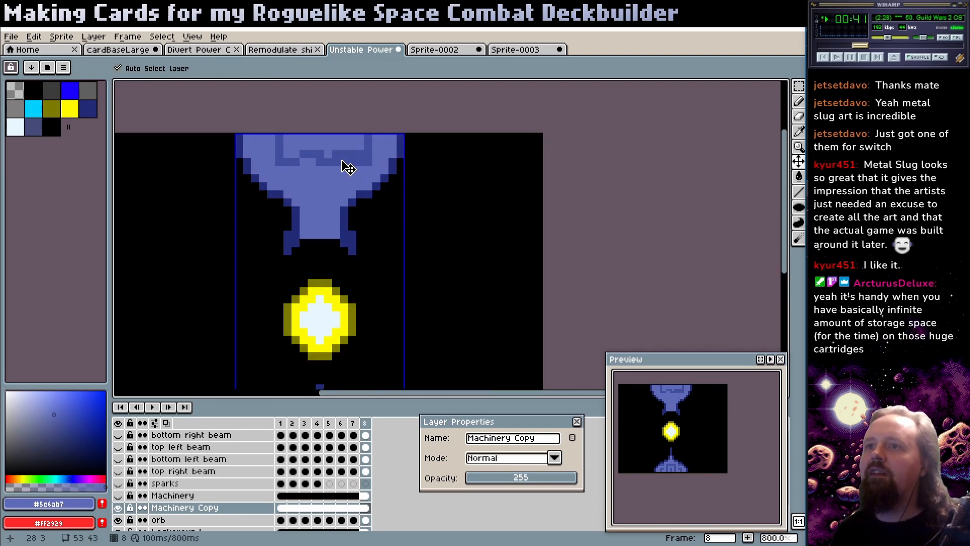
pyautogui.scroll(2, 338, 192)
pyautogui.press('b')
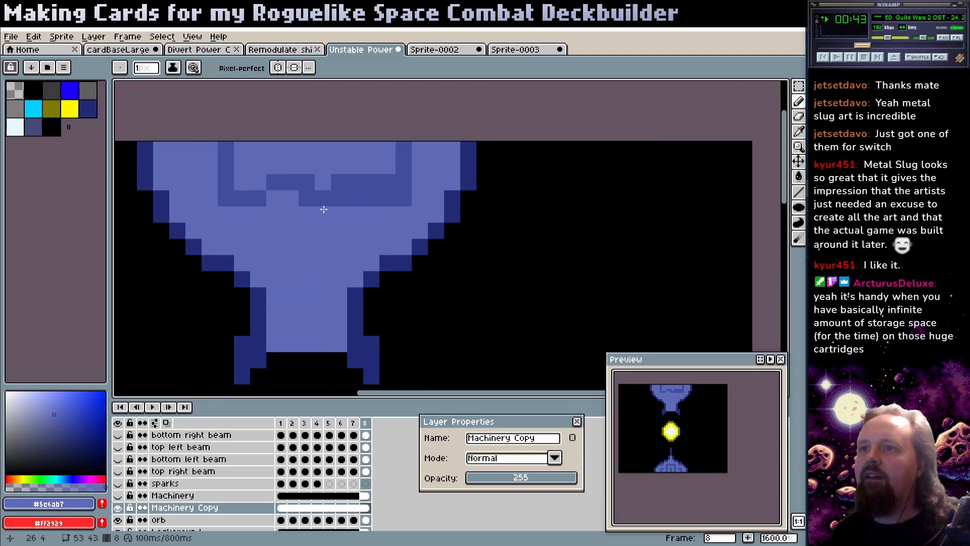
pyautogui.click(306, 183)
pyautogui.moveTo(315, 197)
pyautogui.mouseDown()
pyautogui.moveTo(407, 194)
pyautogui.moveTo(349, 173)
pyautogui.moveTo(293, 170)
pyautogui.mouseUp()
pyautogui.click(351, 196)
pyautogui.keyDown('alt'); pyautogui.click(393, 194); pyautogui.keyUp('alt')
pyautogui.keyDown('alt'); pyautogui.click(380, 152); pyautogui.keyUp('alt')
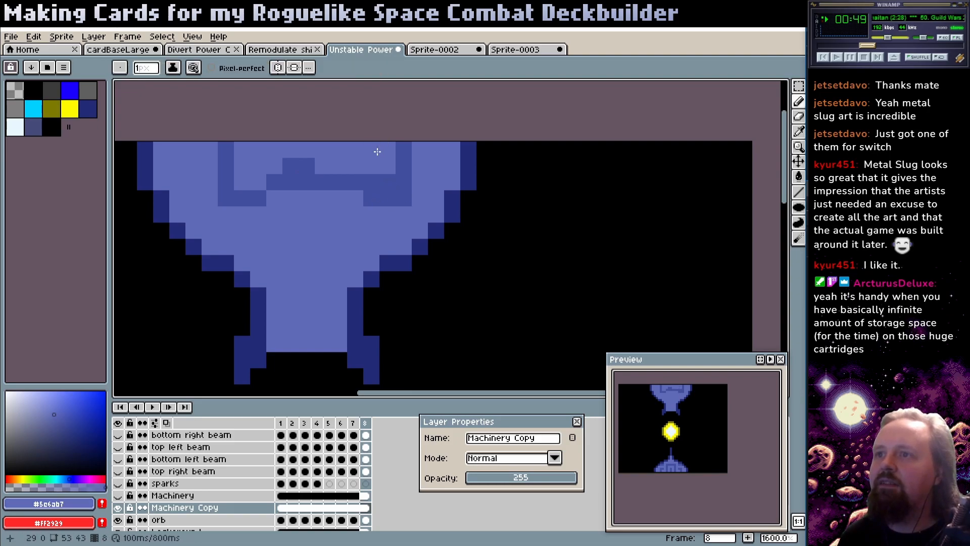
pyautogui.click(378, 182)
pyautogui.moveTo(306, 165); pyautogui.dragTo(294, 162)
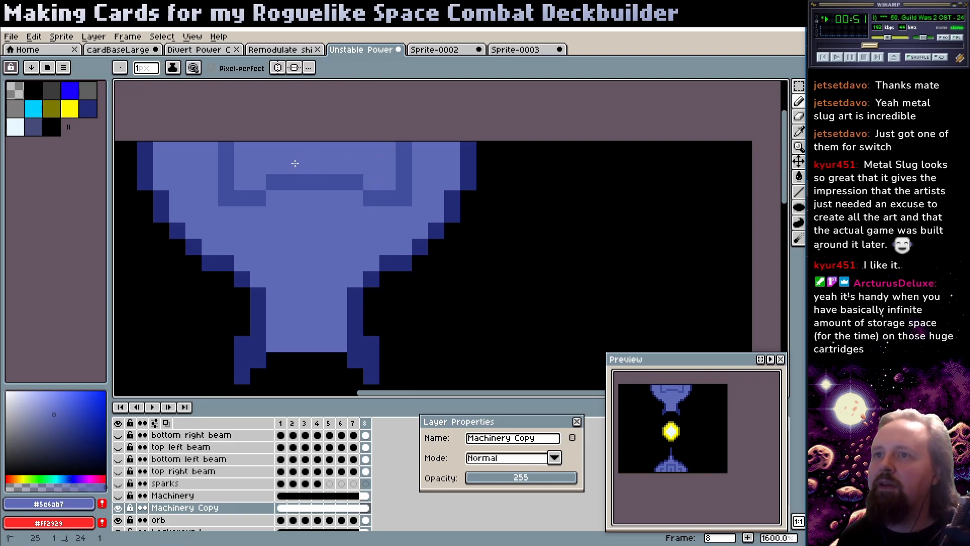
# - Draw a hollow rectangle 3 by 4 pixels in #424F9F below the panel line and shorten the line's raised middle by one pixel
pyautogui.keyDown('alt'); pyautogui.click(308, 180); pyautogui.keyUp('alt')
pyautogui.click(296, 215)
pyautogui.moveTo(296, 215)
pyautogui.mouseDown()
pyautogui.moveTo(295, 261)
pyautogui.moveTo(332, 259)
pyautogui.moveTo(332, 214)
pyautogui.moveTo(307, 210)
pyautogui.mouseUp()
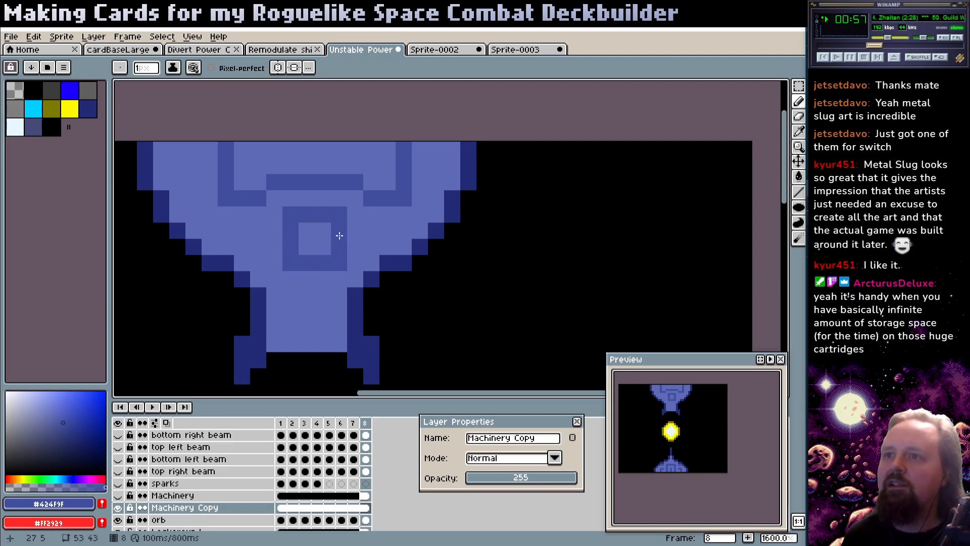
pyautogui.hotkey('ctrl', 'z')
pyautogui.click(357, 199)
pyautogui.keyDown('alt'); pyautogui.click(372, 185); pyautogui.keyUp('alt')
pyautogui.moveTo(369, 183)
pyautogui.mouseDown()
pyautogui.moveTo(351, 184)
pyautogui.moveTo(342, 275)
pyautogui.moveTo(320, 264)
pyautogui.moveTo(322, 226)
pyautogui.mouseUp()
# - Draw a 4-pixel vertical line in #424F9F from the hollow rectangle down the neck, cleaning the extra pixels with #5E6AB7
pyautogui.keyDown('alt'); pyautogui.click(311, 263); pyautogui.keyUp('alt')
pyautogui.click(322, 295)
pyautogui.moveTo(320, 292)
pyautogui.mouseDown()
pyautogui.moveTo(309, 279)
pyautogui.moveTo(311, 329)
pyautogui.mouseUp()
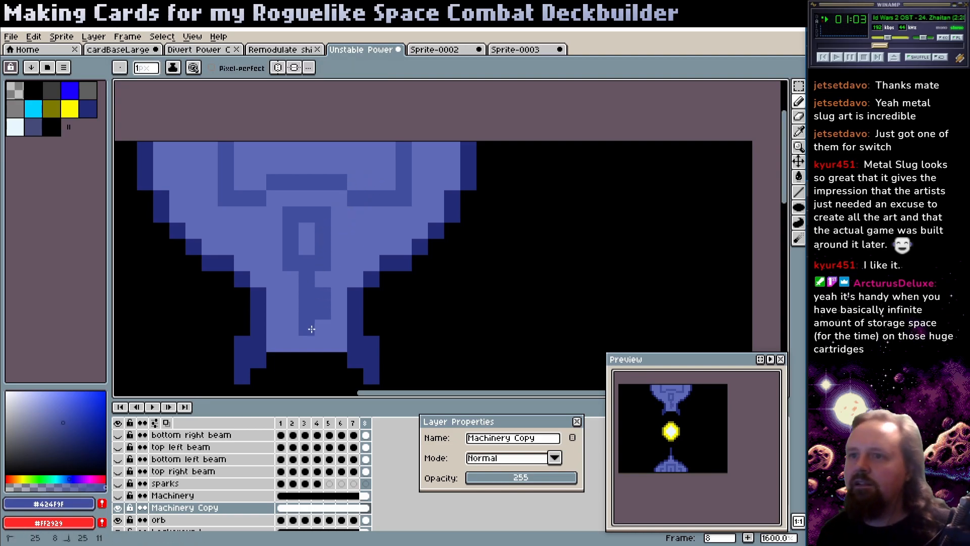
pyautogui.keyDown('alt'); pyautogui.click(338, 262); pyautogui.keyUp('alt')
pyautogui.moveTo(324, 291); pyautogui.dragTo(324, 306)
# - Add mirrored L-shaped marks beside the hollow rectangle and 2-pixel vertical bars near the body's outer edges in #424F9F
pyautogui.keyDown('alt'); pyautogui.click(308, 308); pyautogui.keyUp('alt')
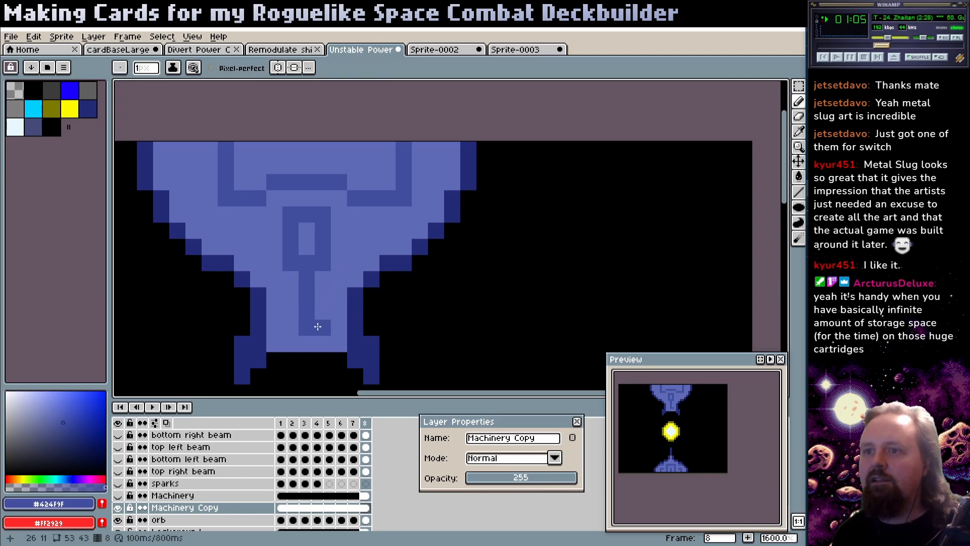
pyautogui.moveTo(371, 246); pyautogui.dragTo(371, 231)
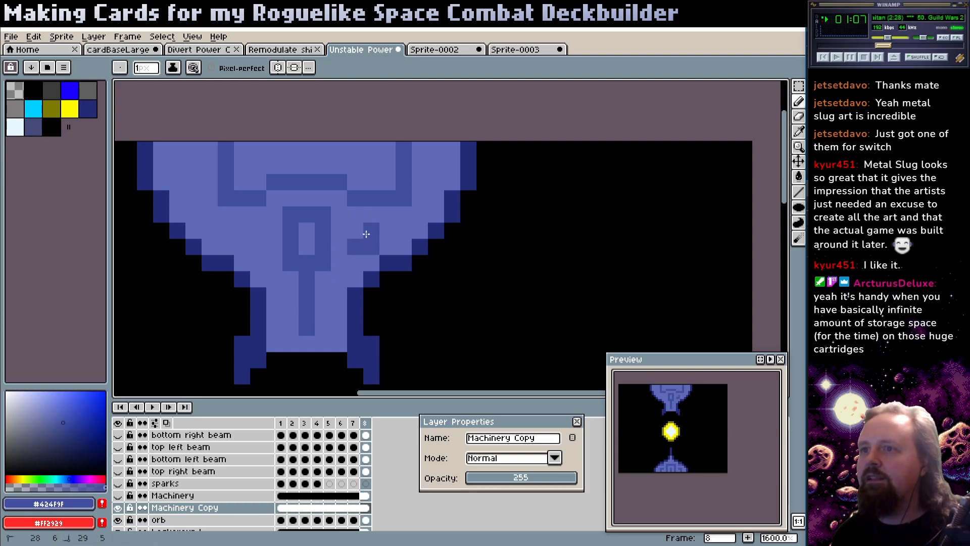
pyautogui.moveTo(255, 244); pyautogui.dragTo(246, 239)
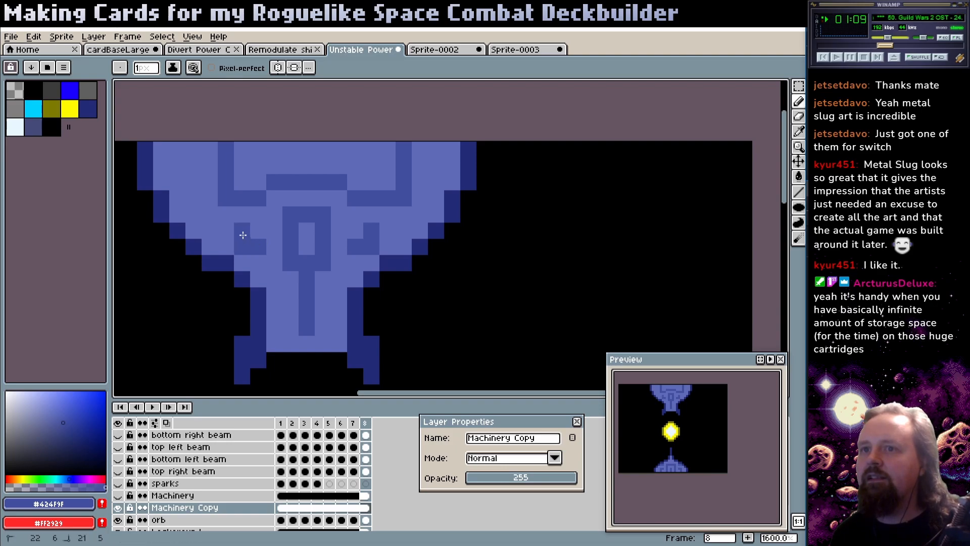
pyautogui.moveTo(193, 183); pyautogui.dragTo(194, 165)
pyautogui.click(274, 150)
pyautogui.hotkey('ctrl', 'z')
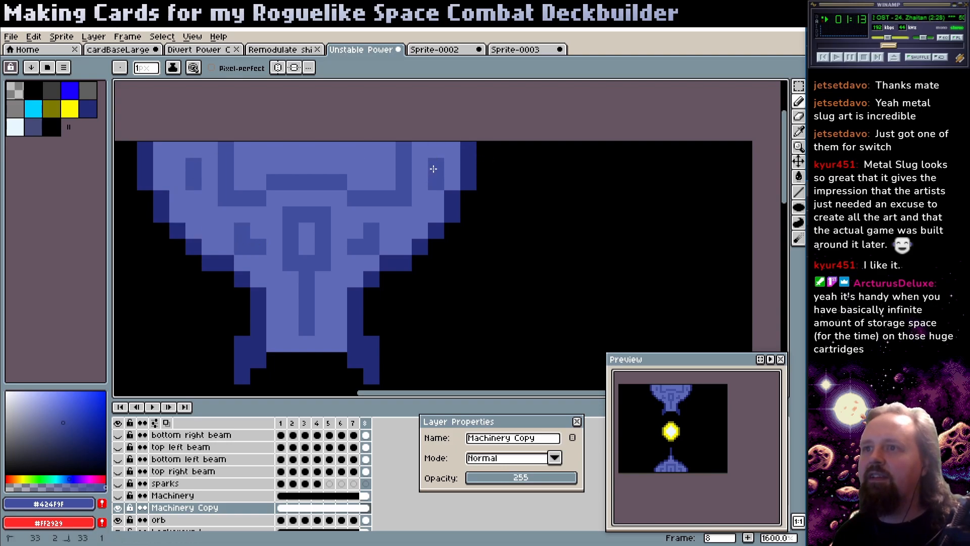
# - Move the right side of the panel line one pixel inward, erasing with #5E6AB7 and redrawing in #424F9F
pyautogui.keyDown('alt'); pyautogui.click(419, 215); pyautogui.keyUp('alt')
pyautogui.moveTo(404, 201); pyautogui.dragTo(402, 148)
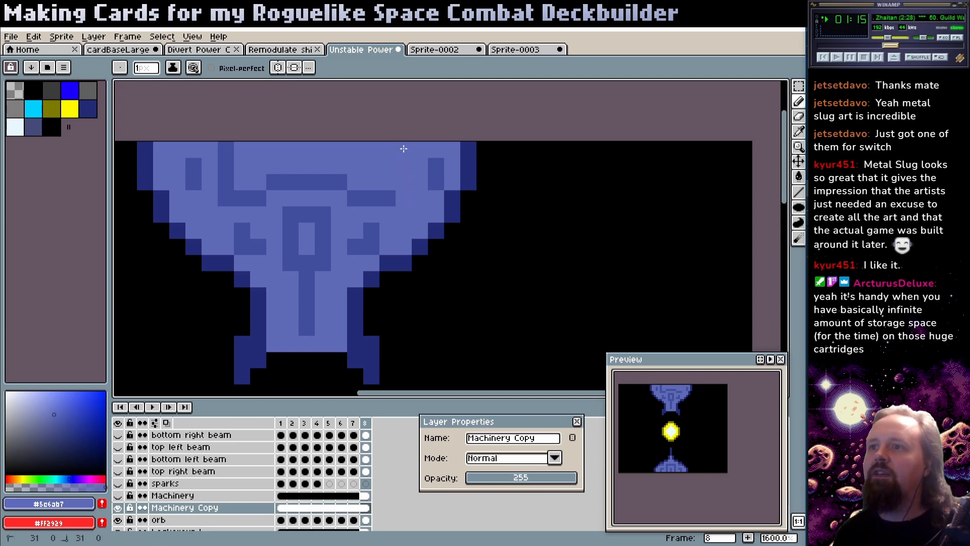
pyautogui.keyDown('alt'); pyautogui.click(387, 198); pyautogui.keyUp('alt')
pyautogui.moveTo(404, 182)
pyautogui.mouseDown()
pyautogui.moveTo(389, 181)
pyautogui.moveTo(387, 148)
pyautogui.mouseUp()
pyautogui.keyDown('alt'); pyautogui.click(409, 147); pyautogui.keyUp('alt')
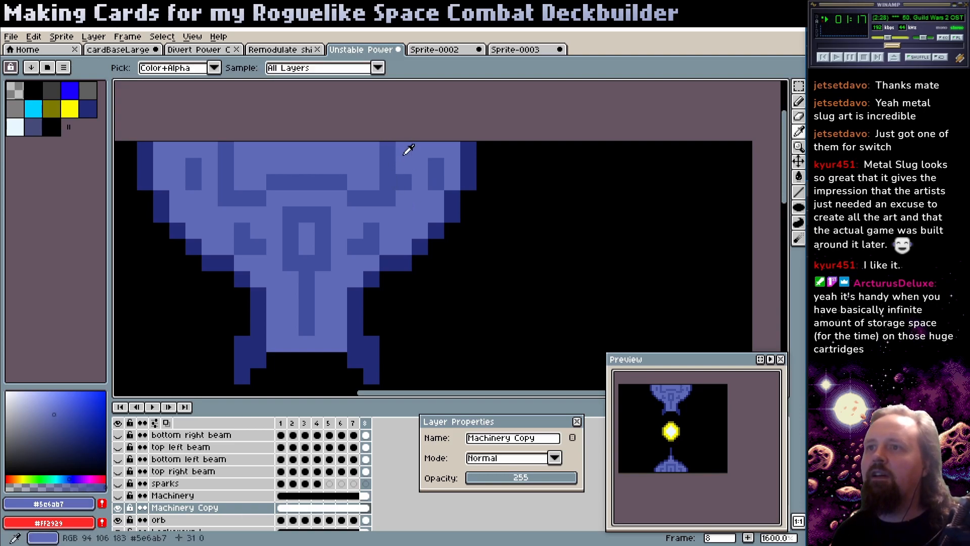
# - Show the Machinery layer, make it the active layer and set its blending mode to Normal
pyautogui.press('z')
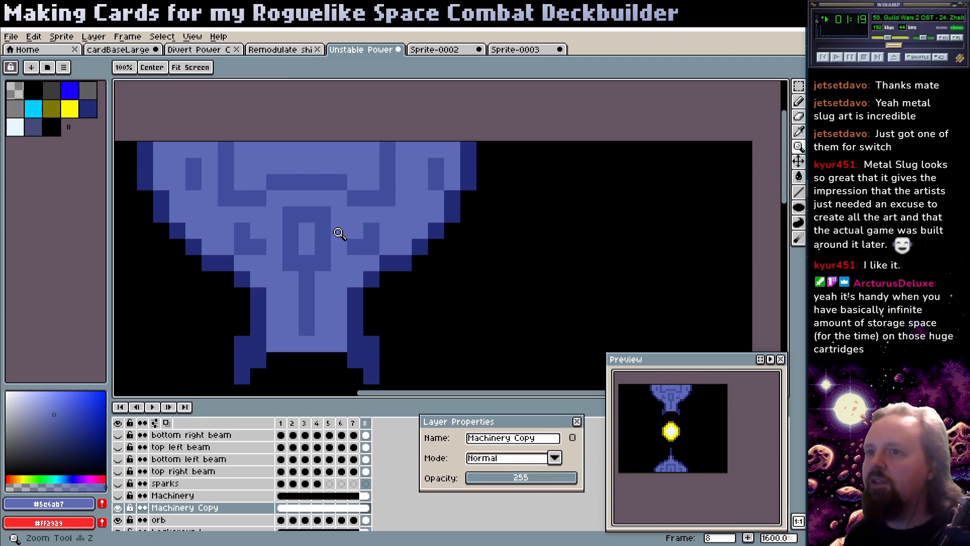
pyautogui.scroll(-5, 364, 192)
pyautogui.click(118, 495)
pyautogui.scroll(1, 266, 278)
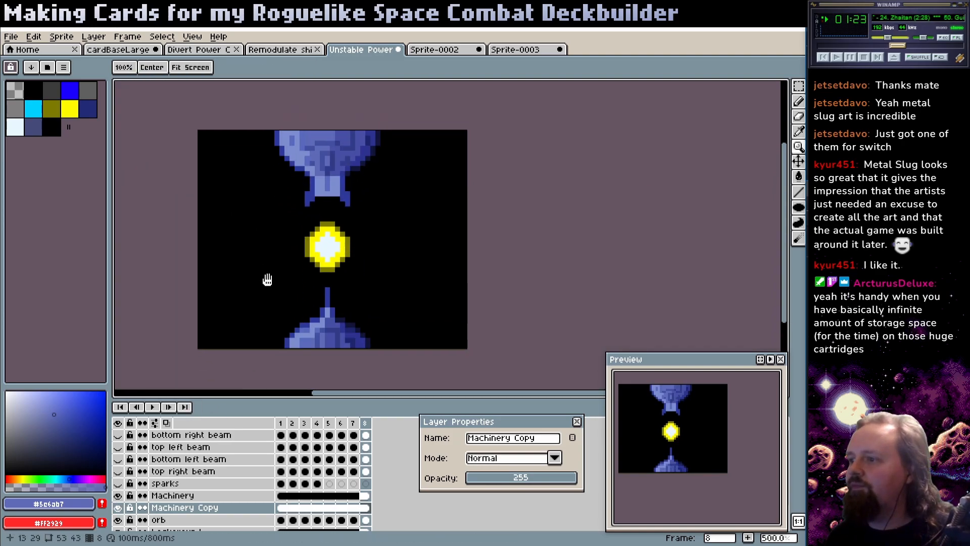
pyautogui.scroll(2, 341, 210)
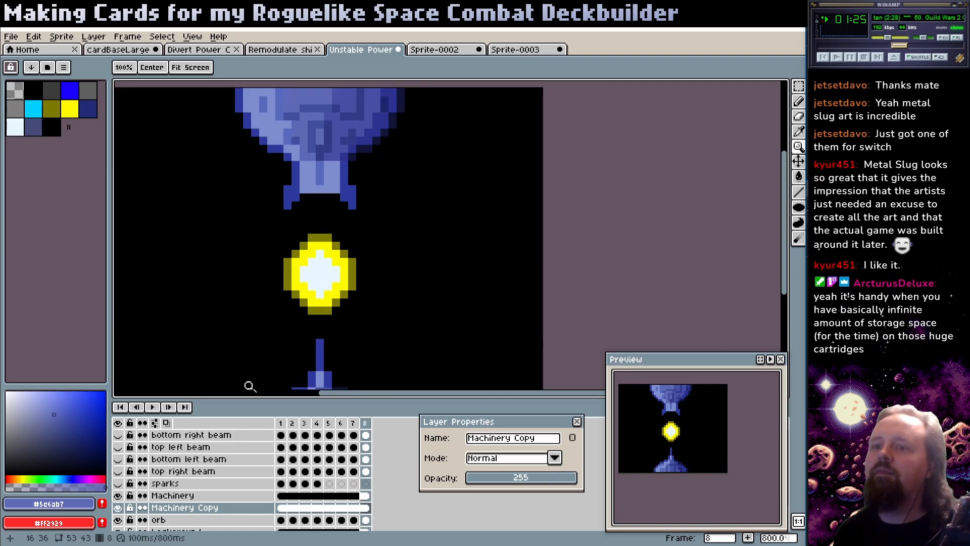
pyautogui.click(220, 498)
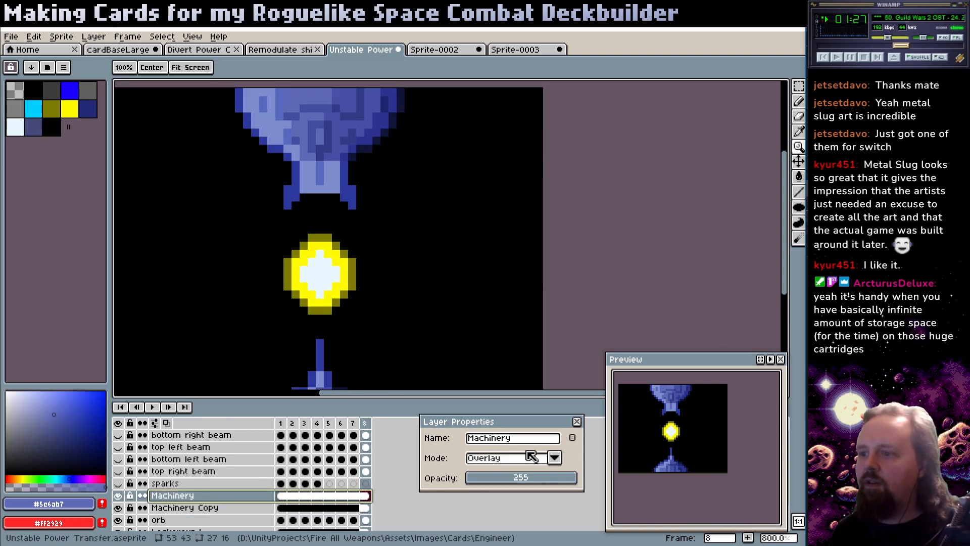
pyautogui.click(555, 459)
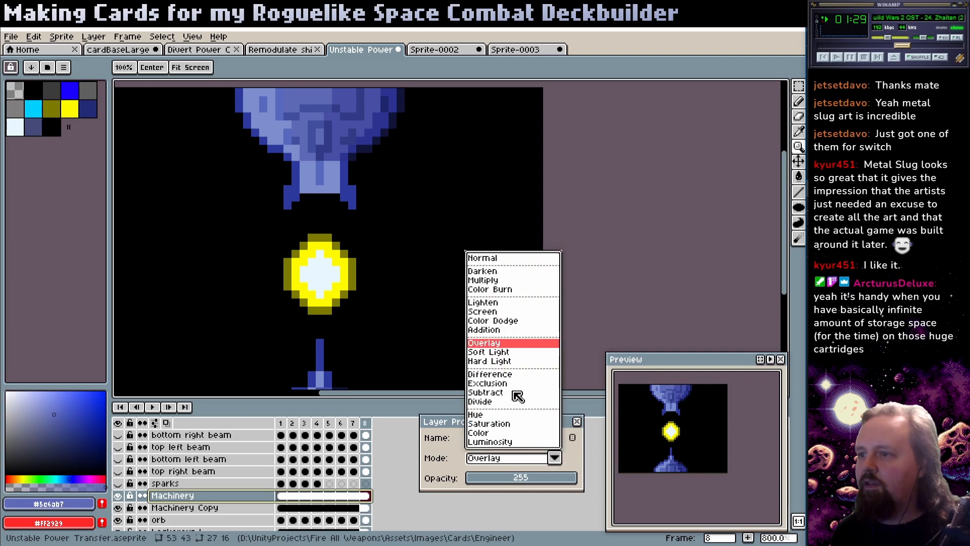
pyautogui.click(506, 260)
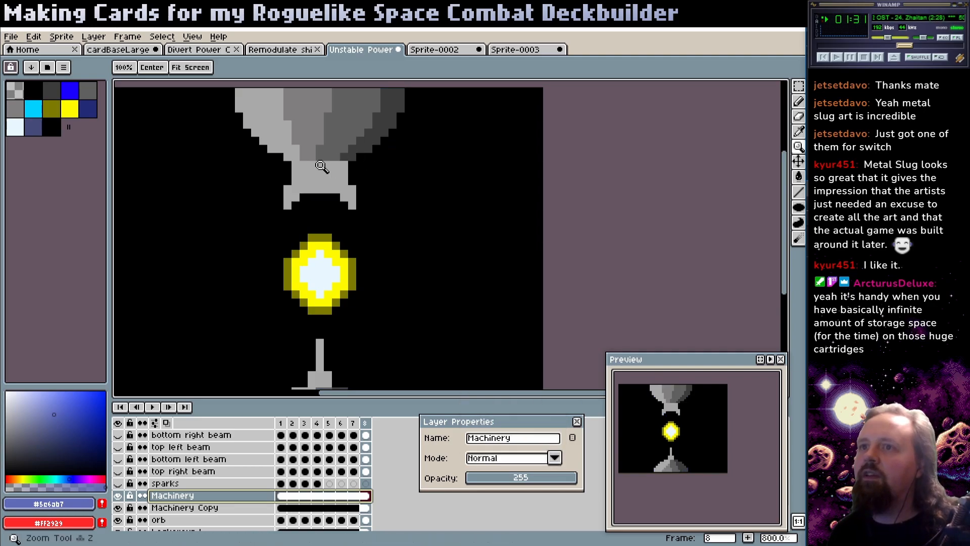
# - Shade a 2-pixel-wide vertical band down the left-centre of the grey neck in #807E7E sampled from the body above
pyautogui.hotkey('ctrl', 'z')
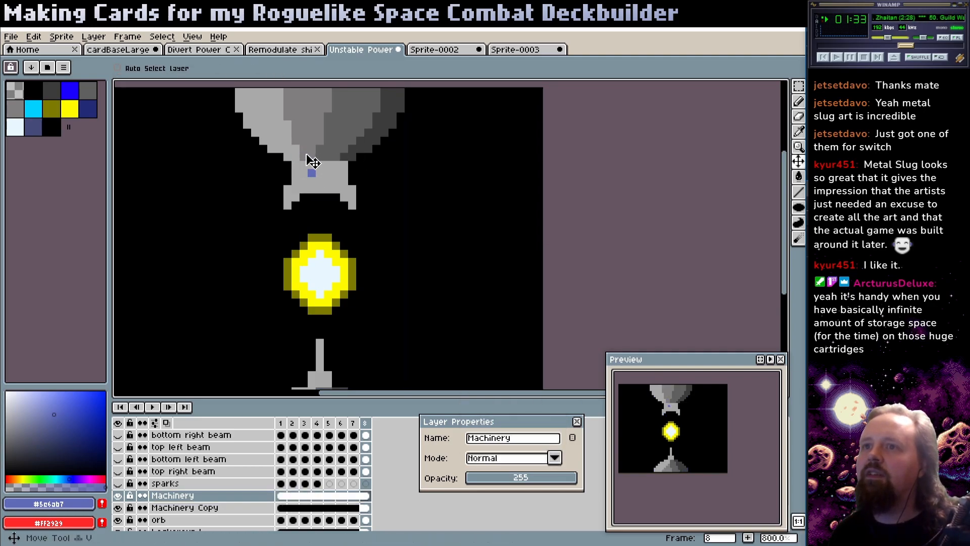
pyautogui.press('b')
pyautogui.keyDown('alt'); pyautogui.click(308, 157); pyautogui.keyUp('alt')
pyautogui.click(315, 182)
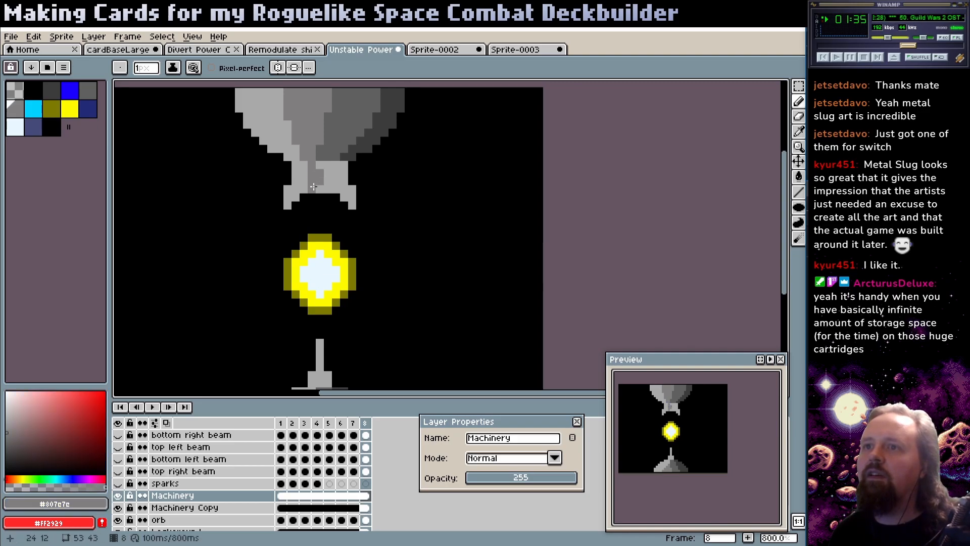
pyautogui.keyDown('alt'); pyautogui.click(330, 151); pyautogui.keyUp('alt')
pyautogui.keyDown('alt'); pyautogui.click(320, 166); pyautogui.keyUp('alt')
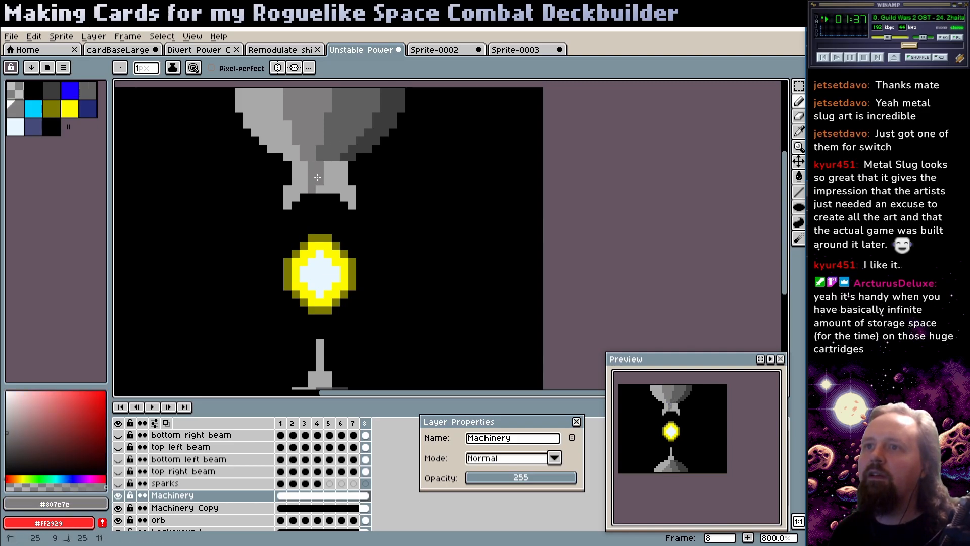
# - Shade the neck's right-centre band in #606060 and fill its right edge and right prong with #3C3C3C
pyautogui.keyDown('alt'); pyautogui.click(335, 153); pyautogui.keyUp('alt')
pyautogui.click(333, 176)
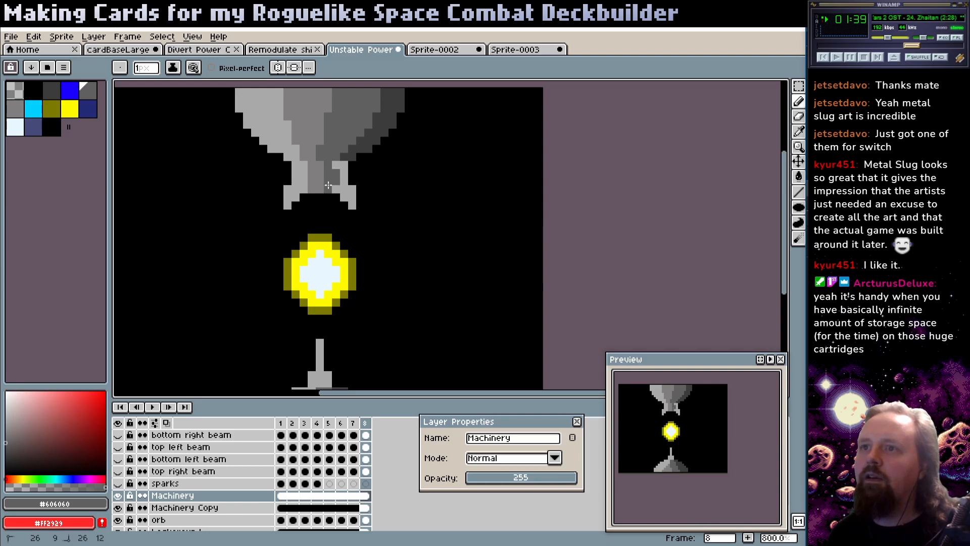
pyautogui.press('g')
pyautogui.click(338, 165)
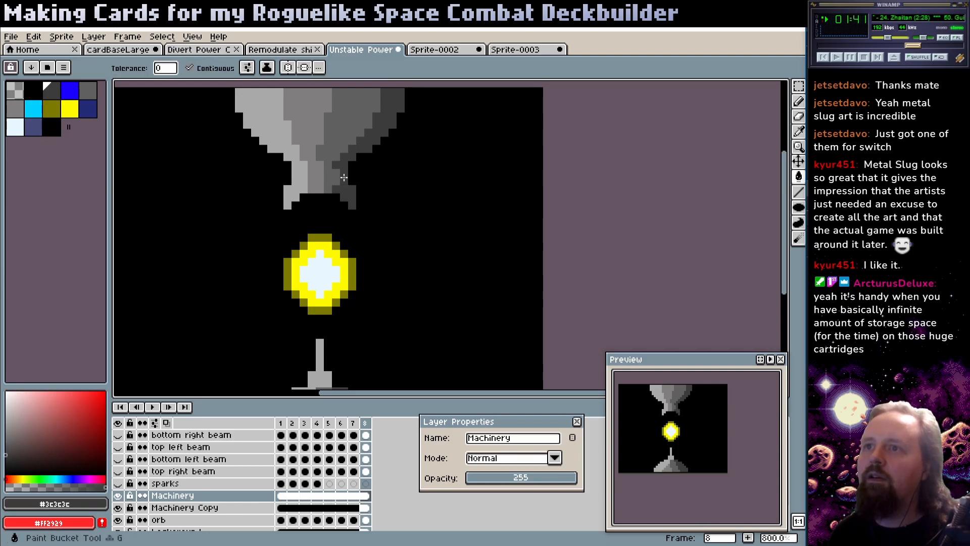
pyautogui.press('b')
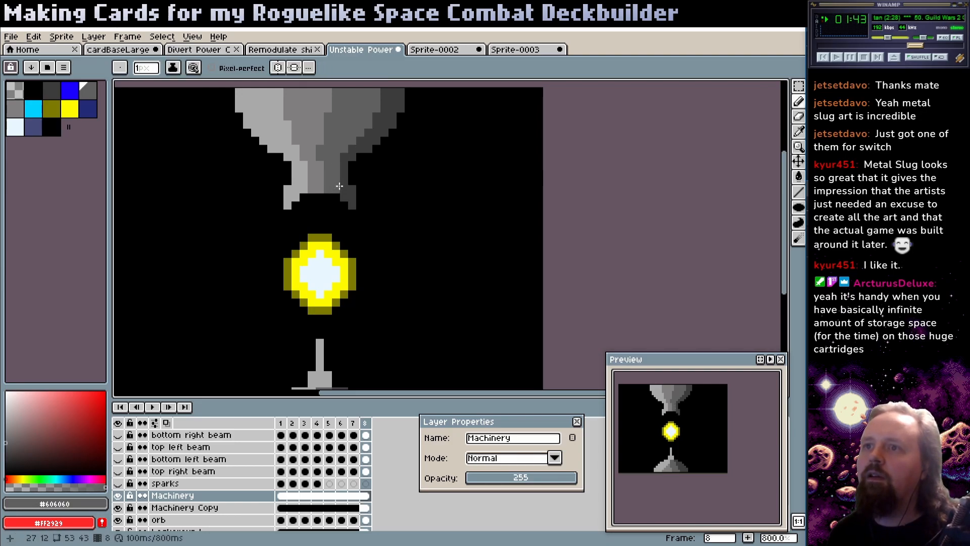
pyautogui.scroll(-5, 323, 228)
pyautogui.scroll(2, 319, 233)
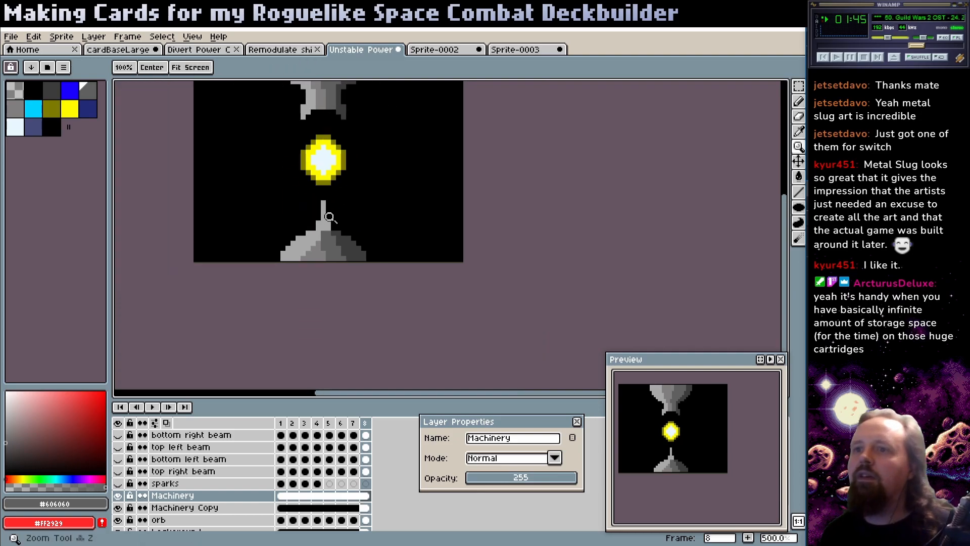
# - Extend the lower cone's #606060 shading up into the base of its spike
pyautogui.click(323, 223)
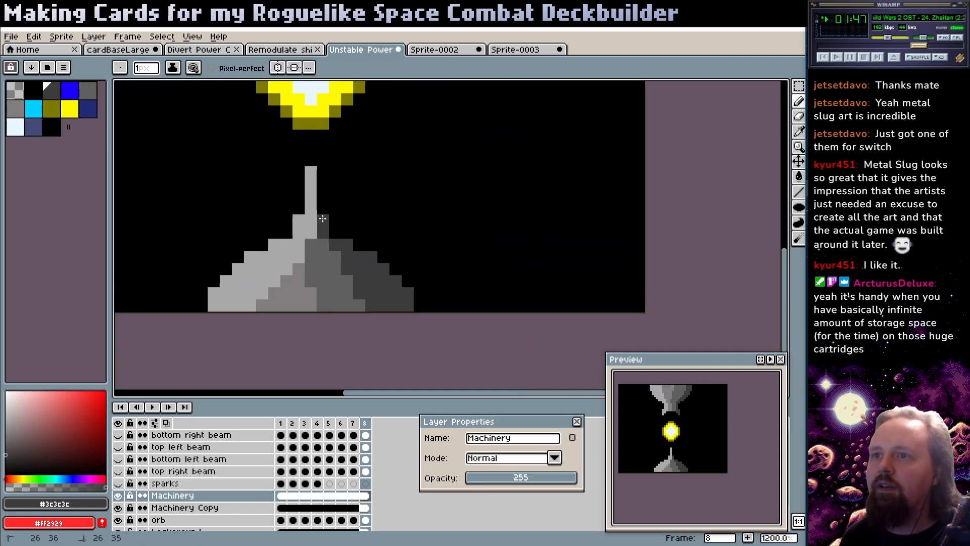
pyautogui.keyDown('alt'); pyautogui.click(313, 245); pyautogui.keyUp('alt')
pyautogui.click(312, 236)
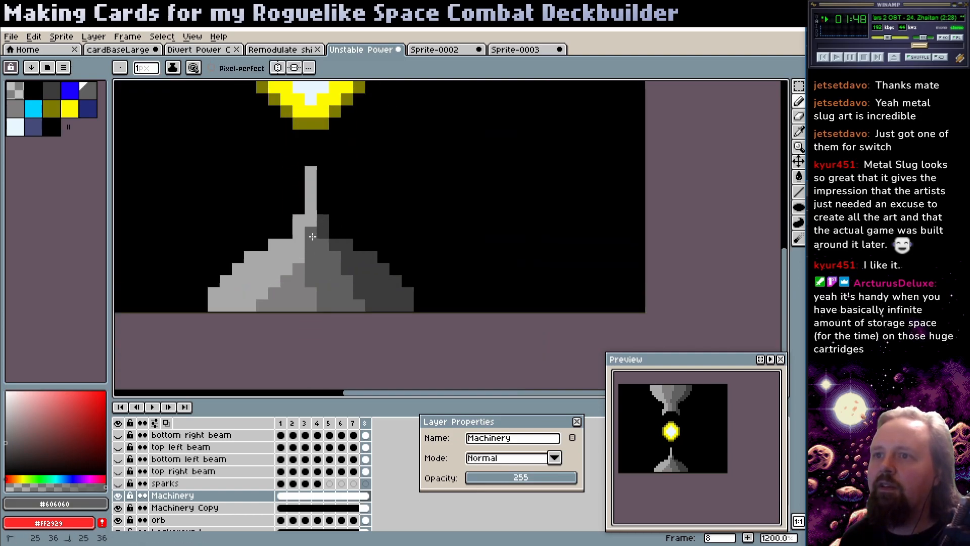
# - Widen the lower cone's #807E7E band toward its outer left and recolour the right side of the spike's base in #3C3C3C
pyautogui.keyDown('alt'); pyautogui.click(301, 284); pyautogui.keyUp('alt')
pyautogui.click(302, 243)
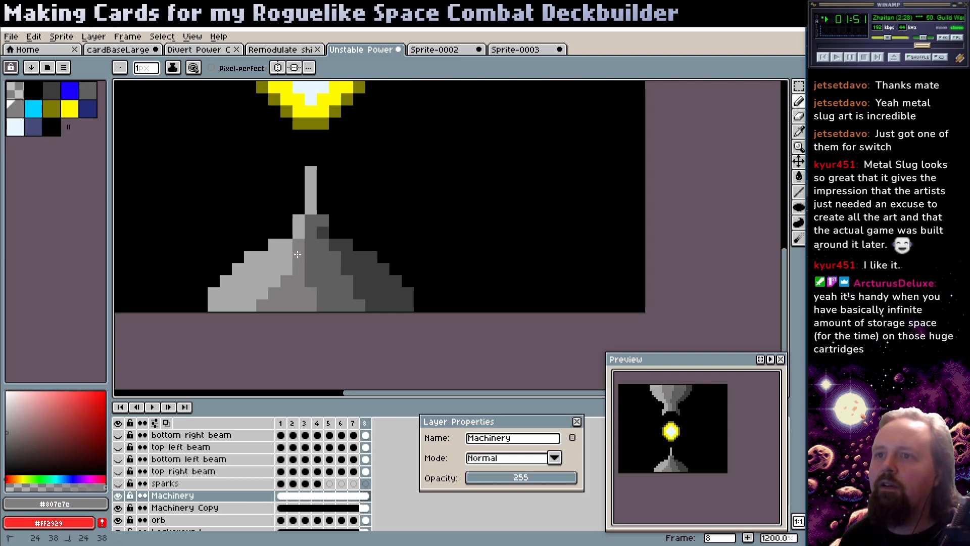
pyautogui.click(261, 296)
pyautogui.click(251, 305)
pyautogui.keyDown('alt'); pyautogui.click(324, 241); pyautogui.keyUp('alt')
pyautogui.keyDown('alt'); pyautogui.click(323, 235); pyautogui.keyUp('alt')
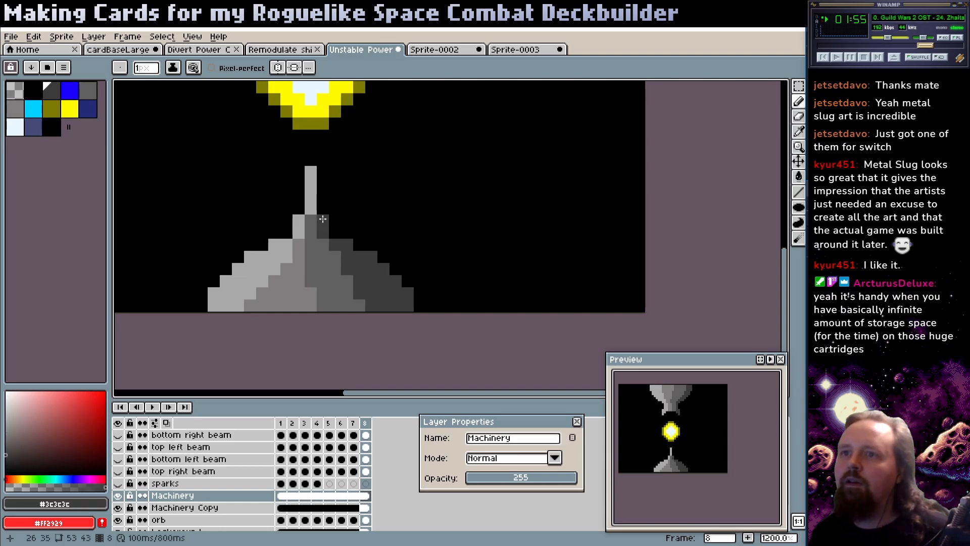
# - Set the Machinery layer's blending mode to Overlay and check the shading over the blue artwork
pyautogui.press('z')
pyautogui.scroll(-3, 319, 255)
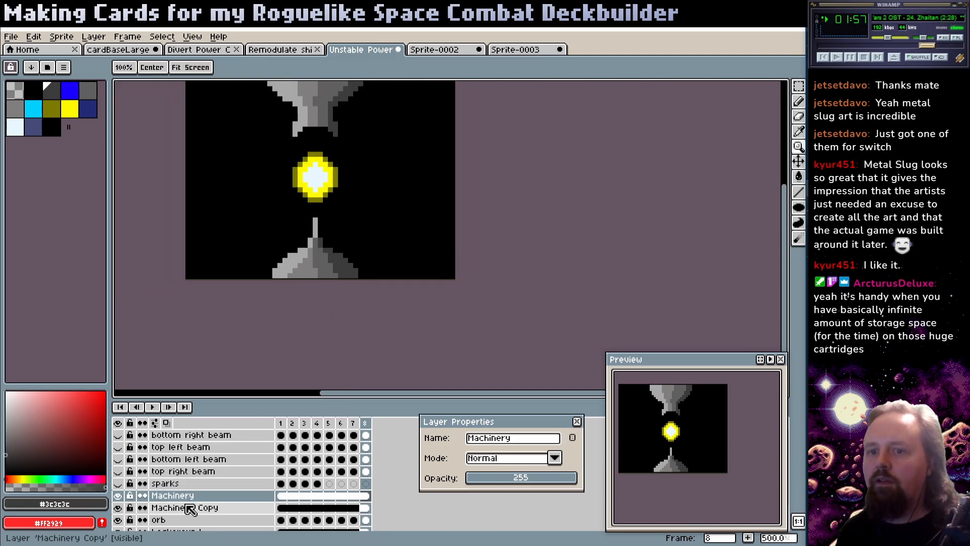
pyautogui.click(511, 458)
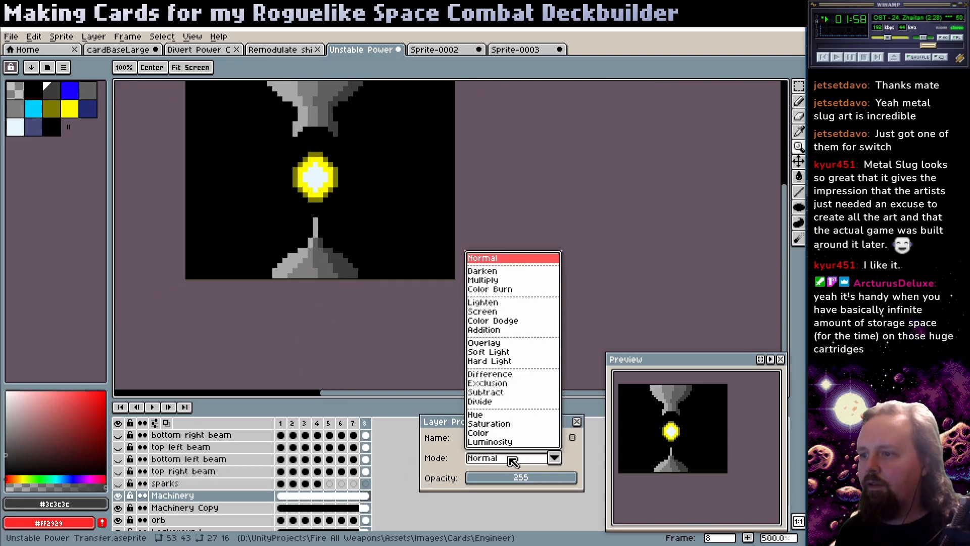
pyautogui.click(505, 344)
pyautogui.moveTo(319, 309); pyautogui.dragTo(316, 345)
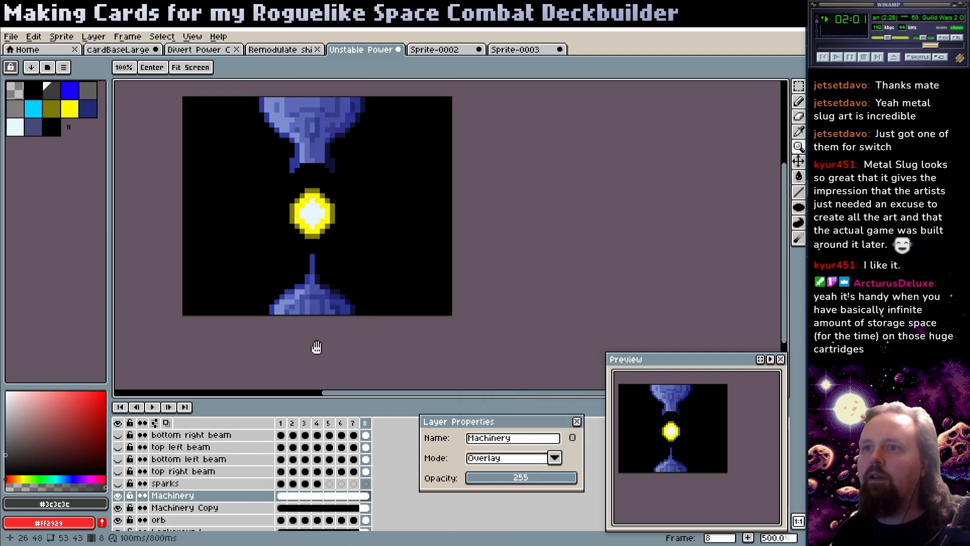
pyautogui.scroll(-1, 335, 177)
pyautogui.scroll(2, 332, 173)
# - Make Machinery Copy the active layer, hide the Machinery layer and sample #424F9F from the upper neck's panel line
pyautogui.press('b')
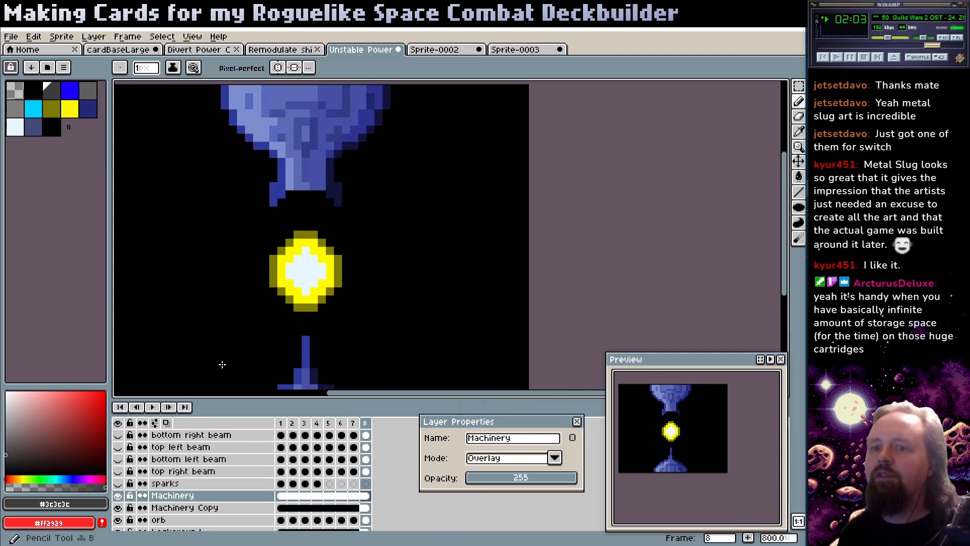
pyautogui.click(200, 508)
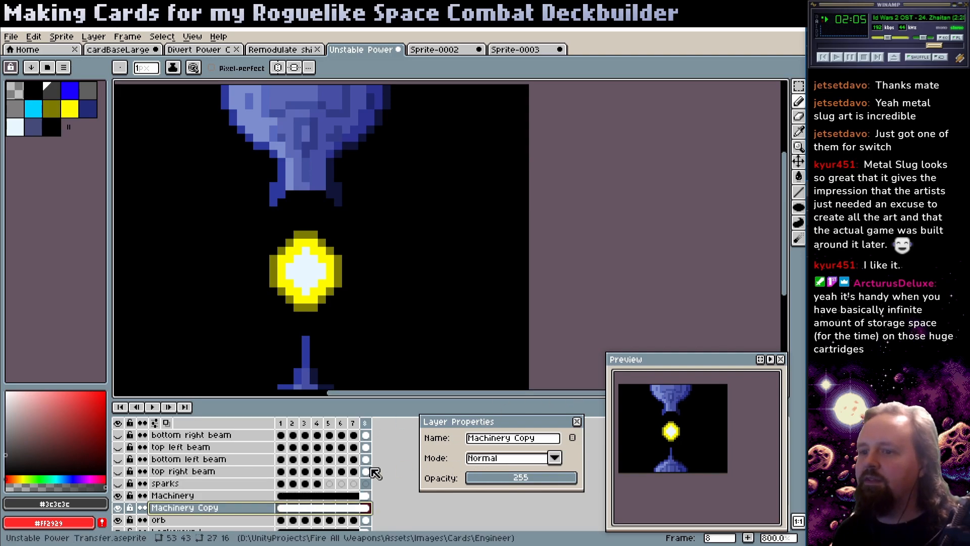
pyautogui.click(118, 495)
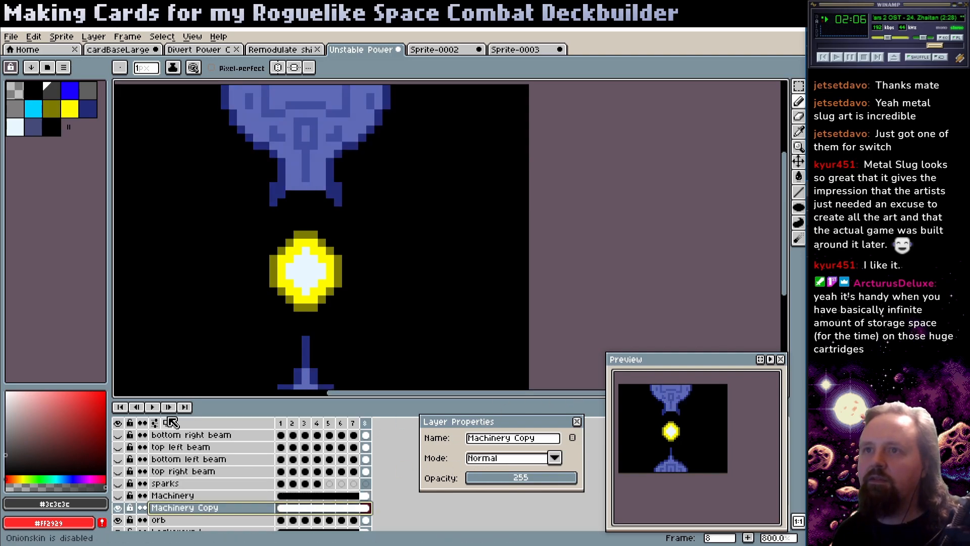
pyautogui.keyDown('alt'); pyautogui.click(302, 185); pyautogui.keyUp('alt')
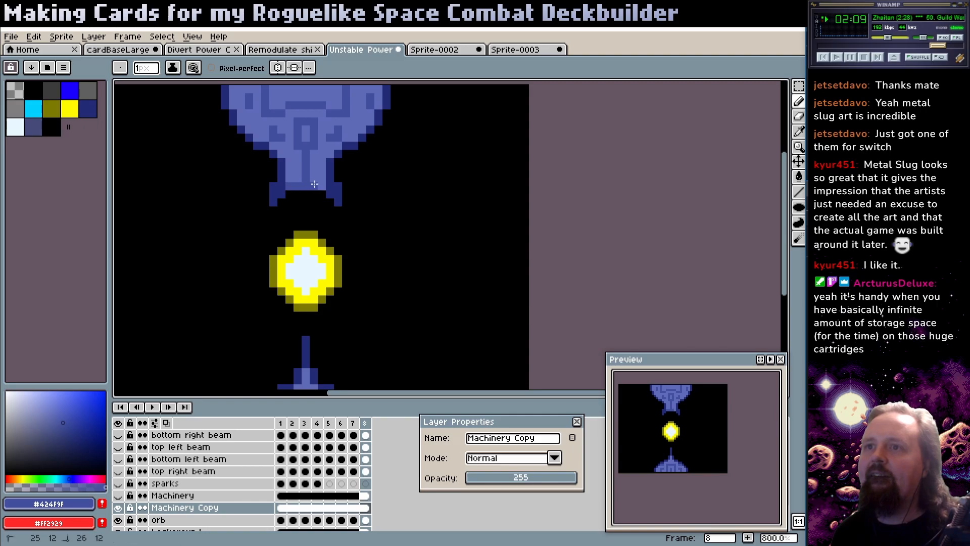
pyautogui.press('z')
pyautogui.scroll(-3, 364, 206)
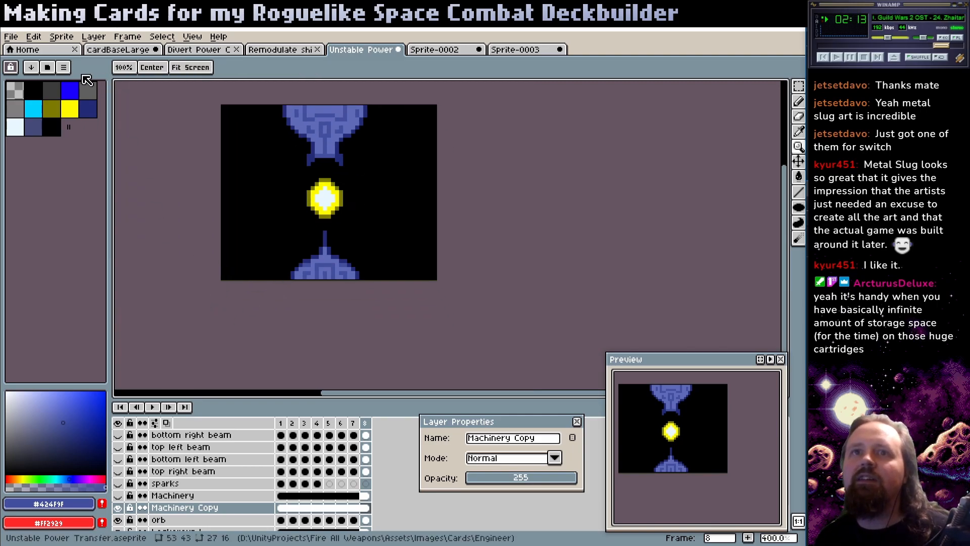
# - Generate a new palette from the sprite's visible colours with only the blue machinery and orb artwork shown
pyautogui.click(63, 68)
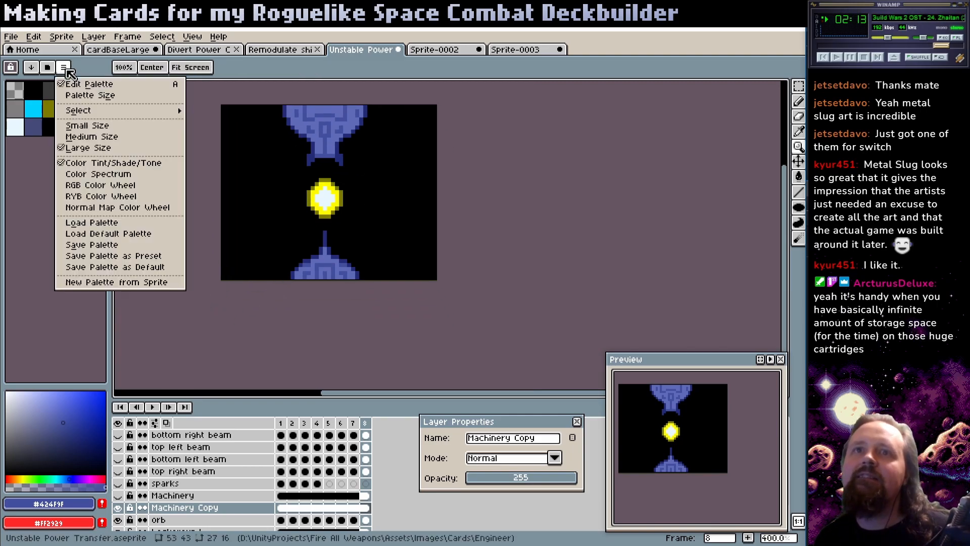
pyautogui.click(104, 283)
pyautogui.click(421, 349)
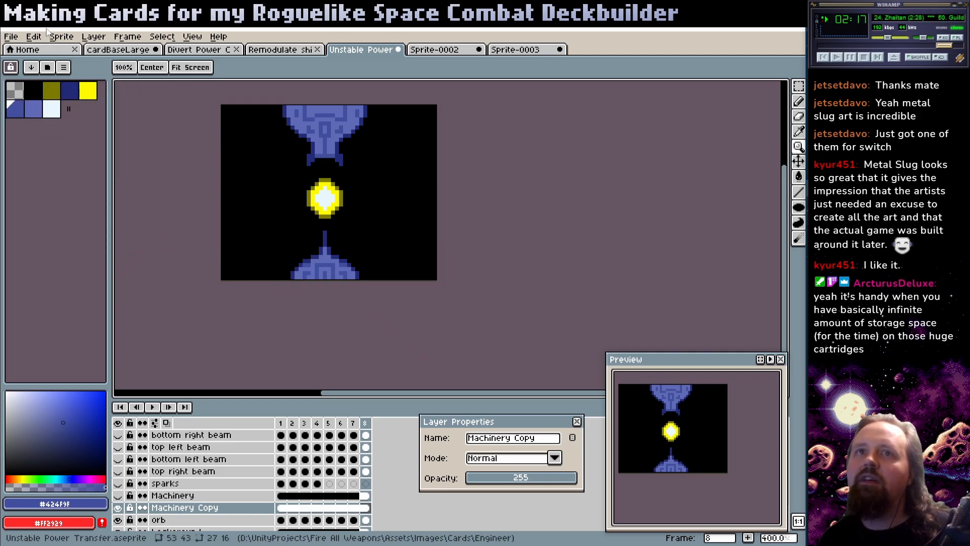
pyautogui.click(61, 36)
pyautogui.moveTo(81, 65)
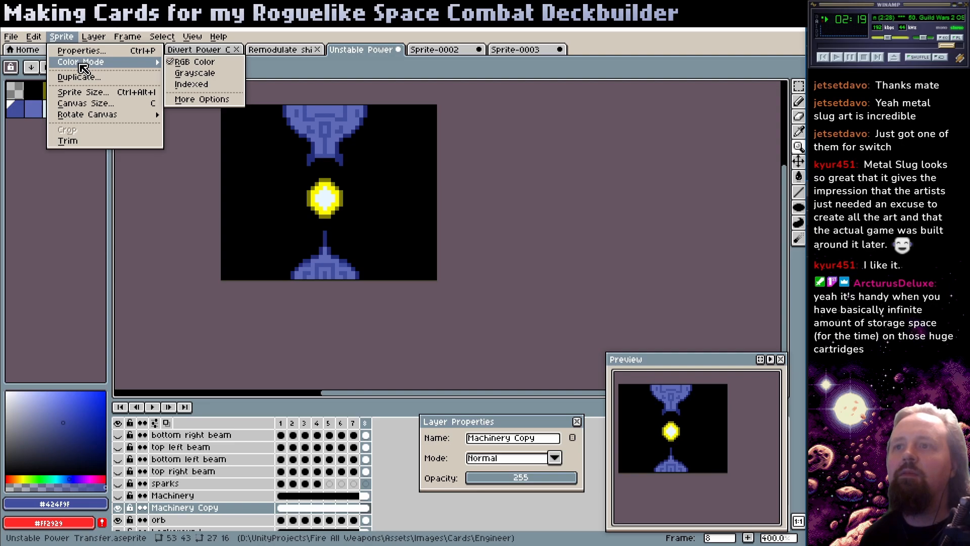
pyautogui.click(124, 488)
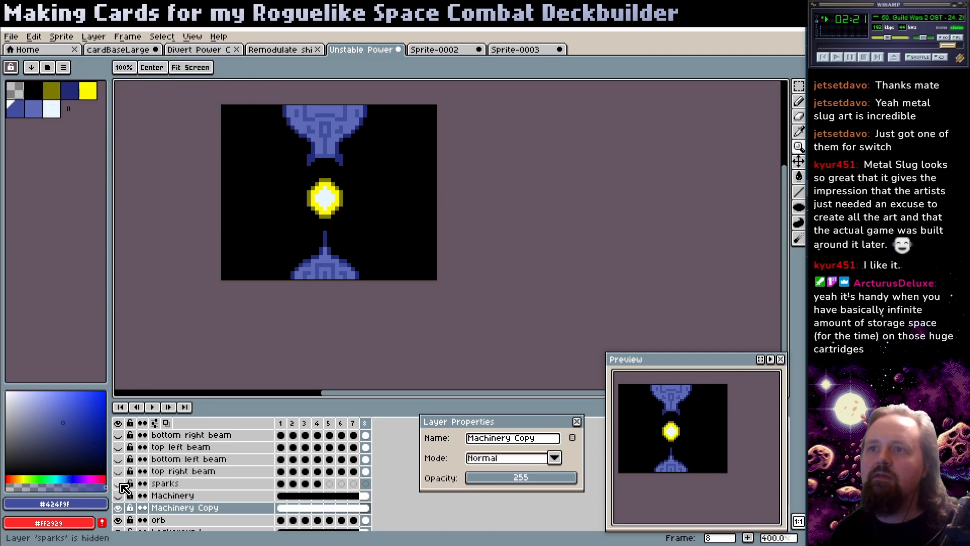
# - Show the top right beam and bottom left beam layers
pyautogui.click(121, 472)
pyautogui.click(124, 471)
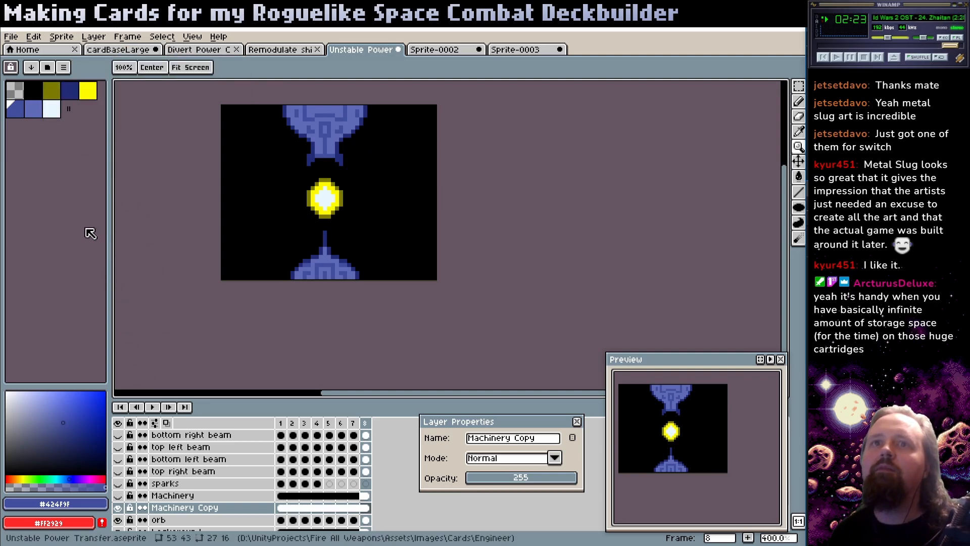
pyautogui.click(118, 472)
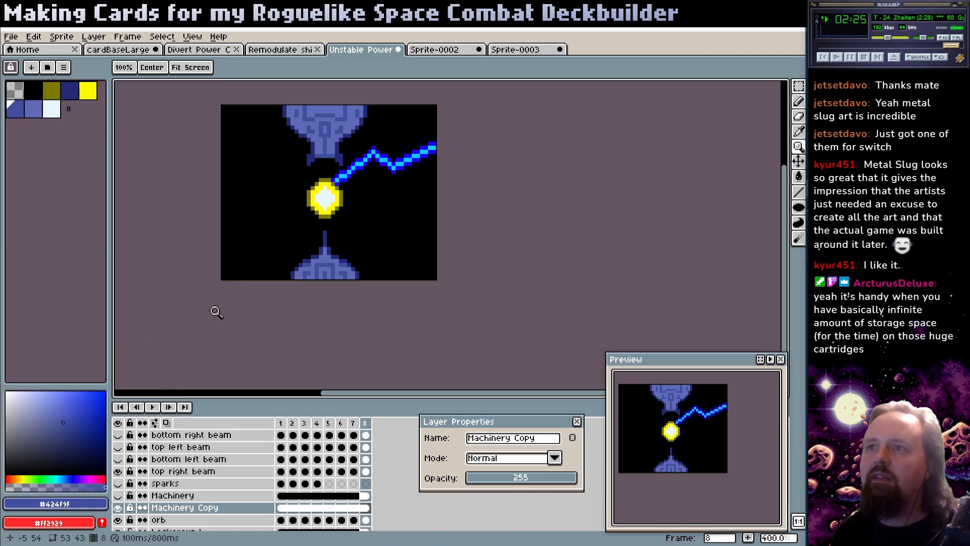
pyautogui.click(117, 459)
# - Regenerate the palette from the sprite with both beams visible, keeping the colour count limit at 256
pyautogui.click(63, 73)
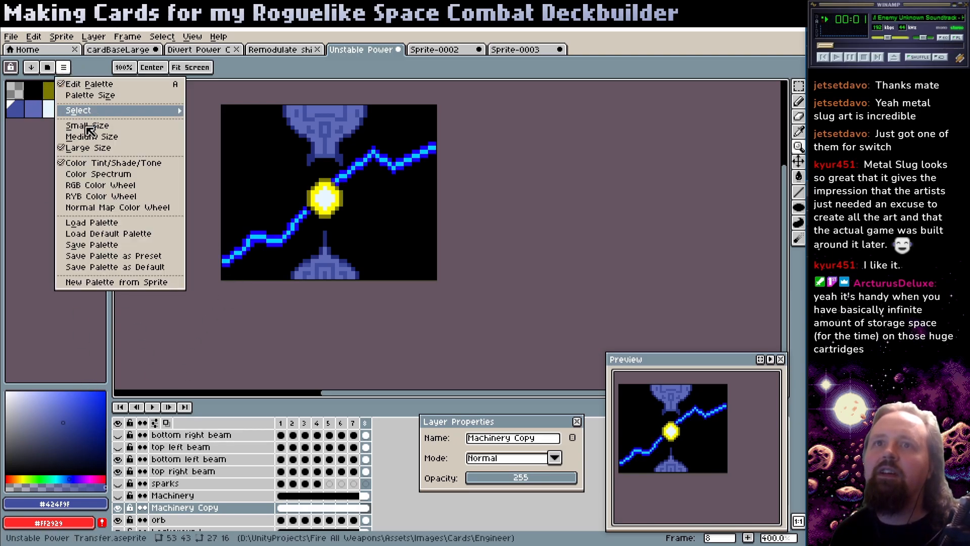
pyautogui.click(124, 282)
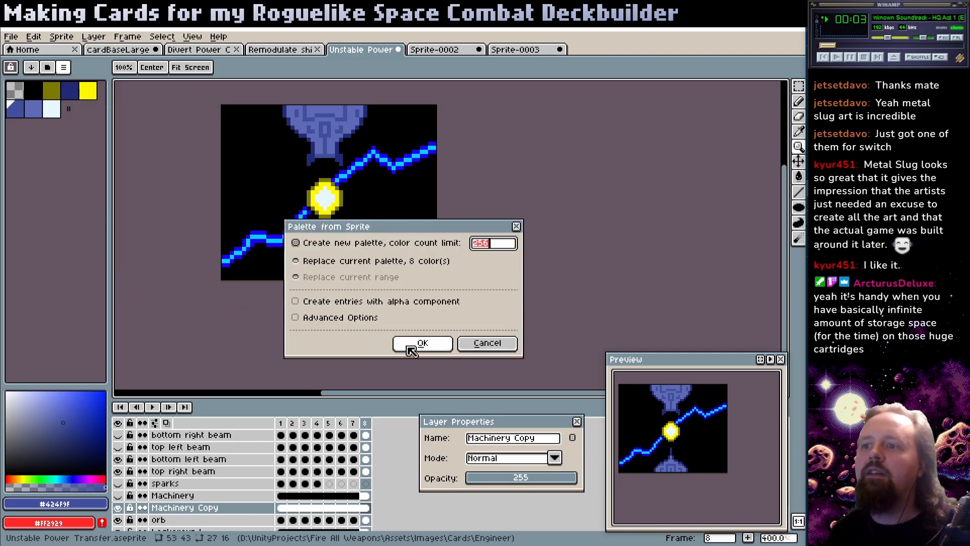
pyautogui.click(422, 343)
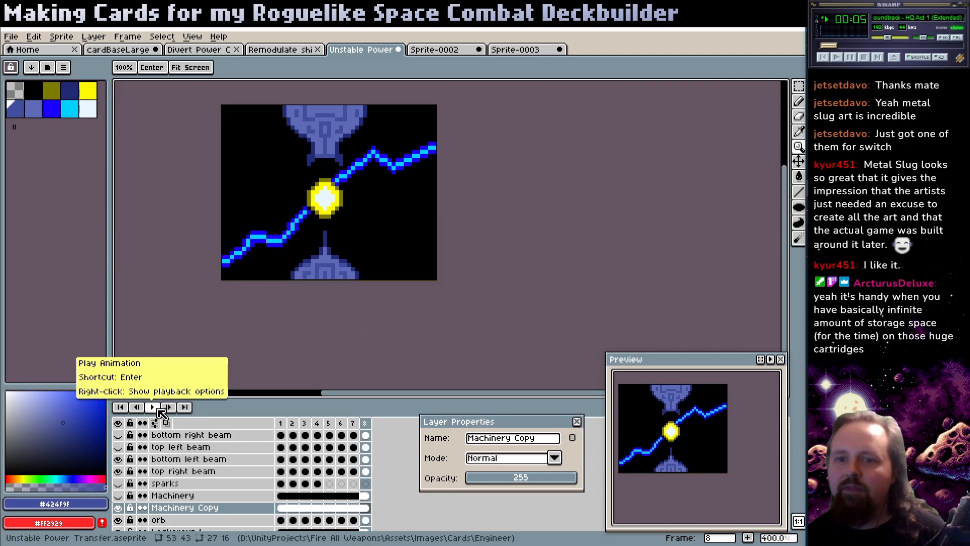
# - Show the Machinery layer again and set its blending mode to Normal
pyautogui.click(118, 495)
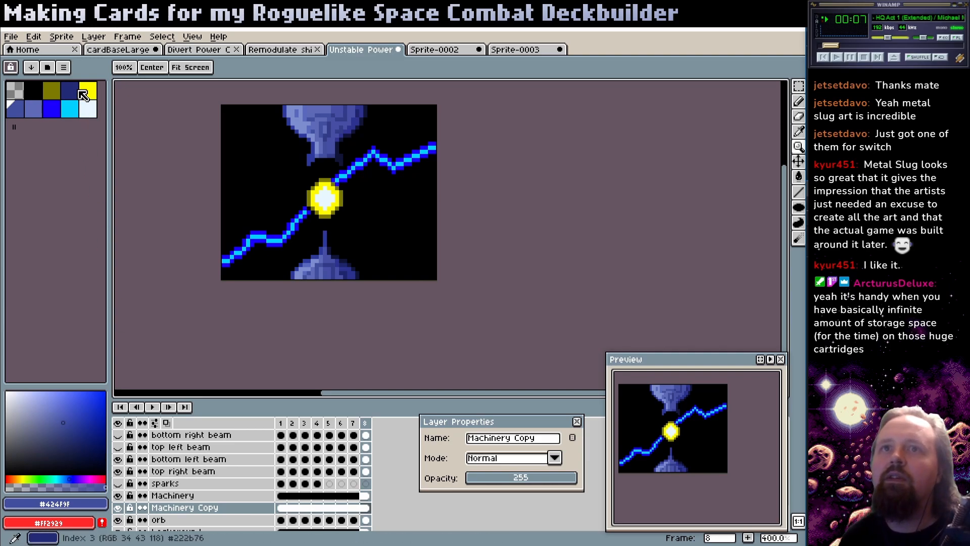
pyautogui.click(239, 495)
pyautogui.click(506, 458)
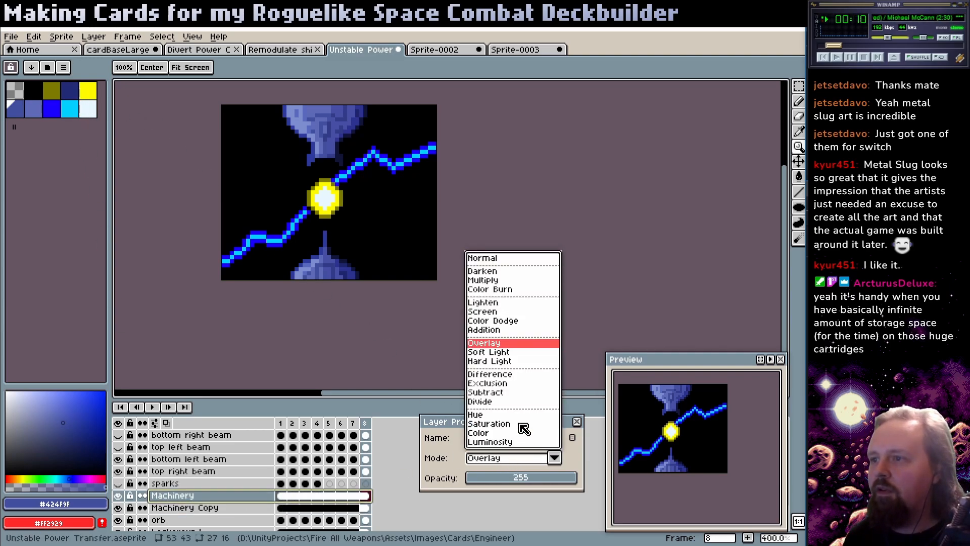
pyautogui.click(497, 259)
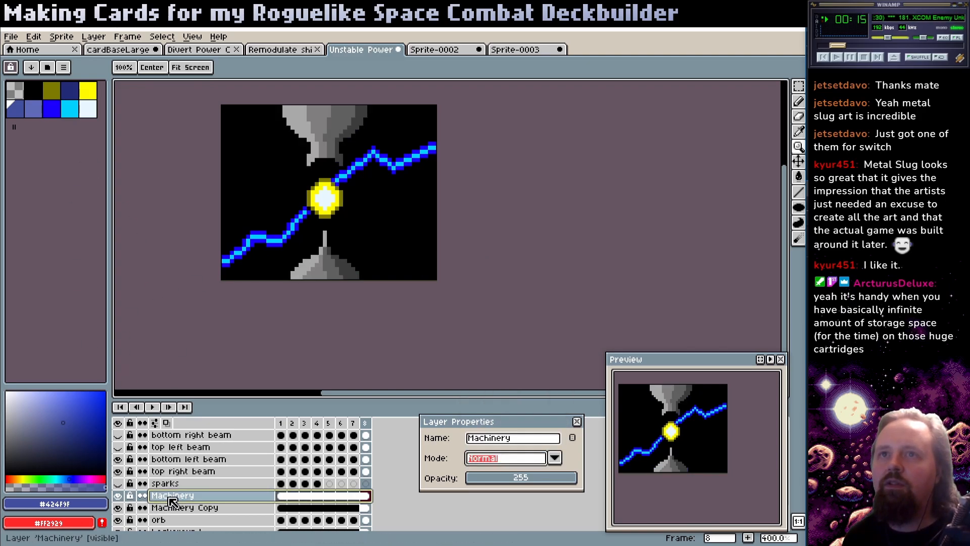
# - Create a new palette from the sprite with the grey Machinery shading visible, with a colour count limit of 256
pyautogui.click(65, 66)
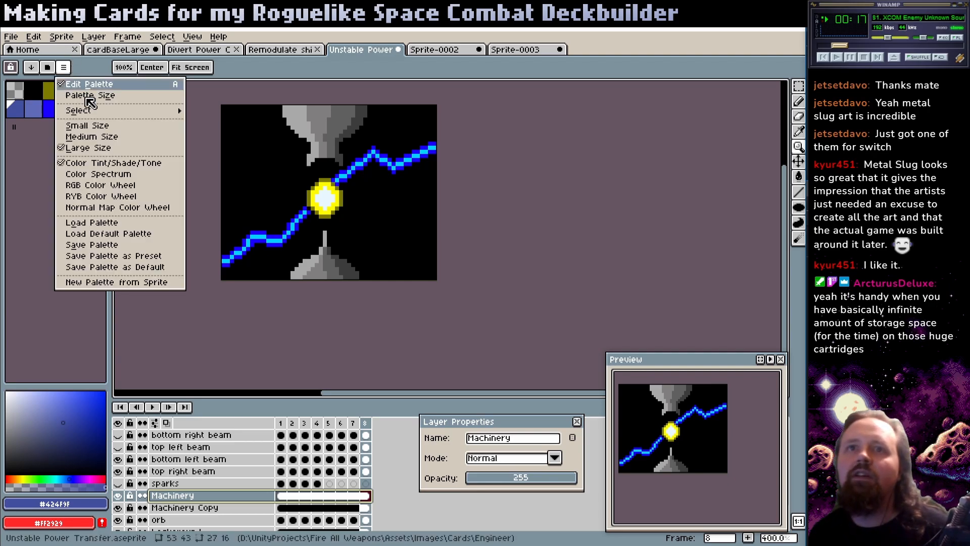
pyautogui.click(131, 283)
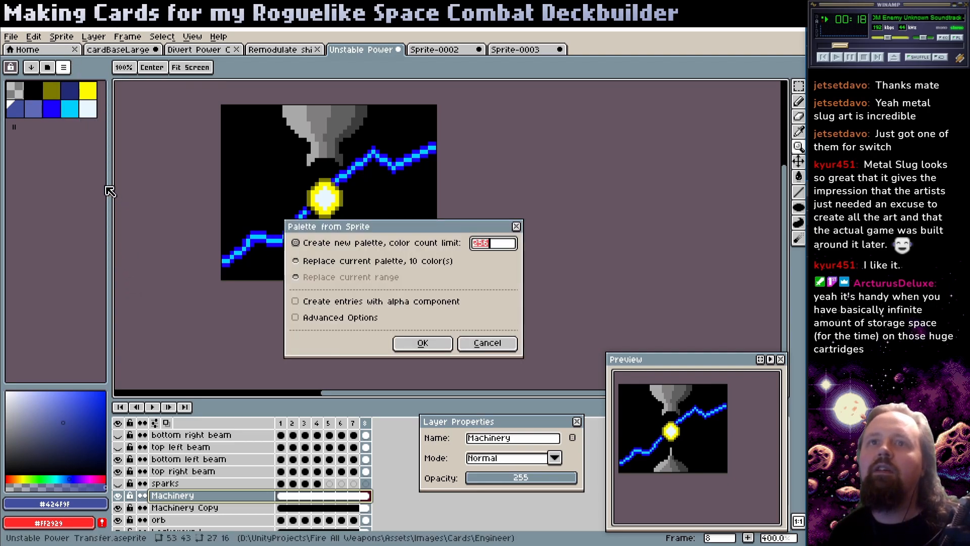
pyautogui.click(404, 349)
# - Try converting the sprite's colour mode to Indexed, check it with the Machinery layer hidden, and undo the conversion
pyautogui.click(75, 38)
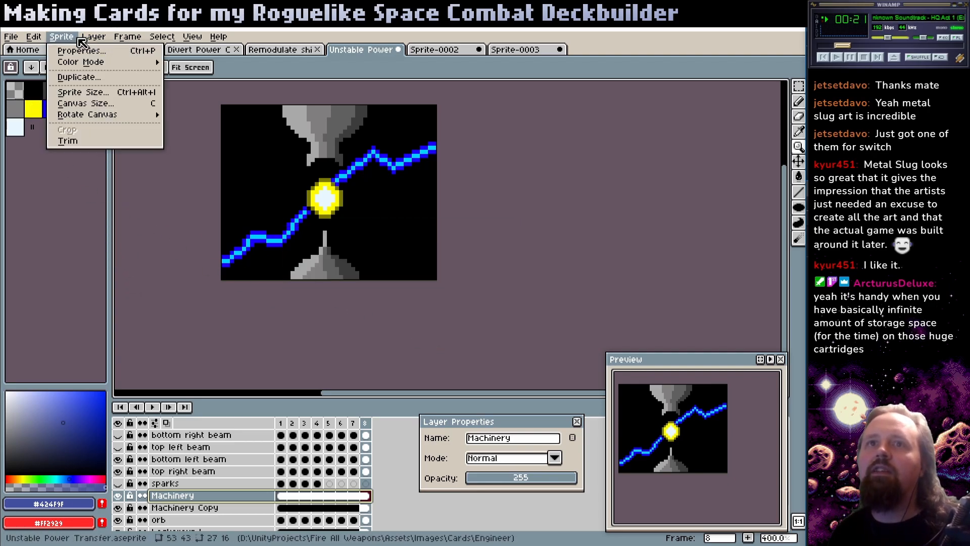
pyautogui.moveTo(78, 62)
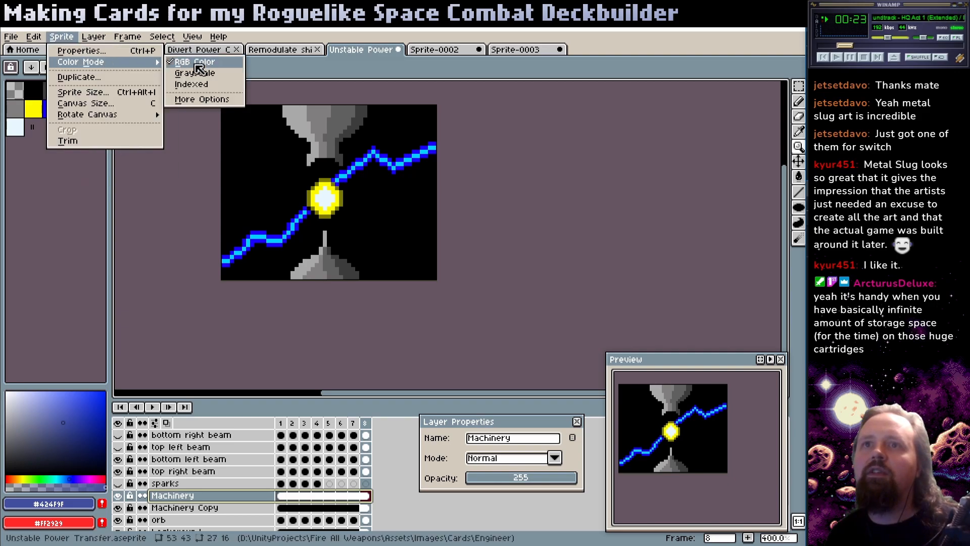
pyautogui.click(200, 84)
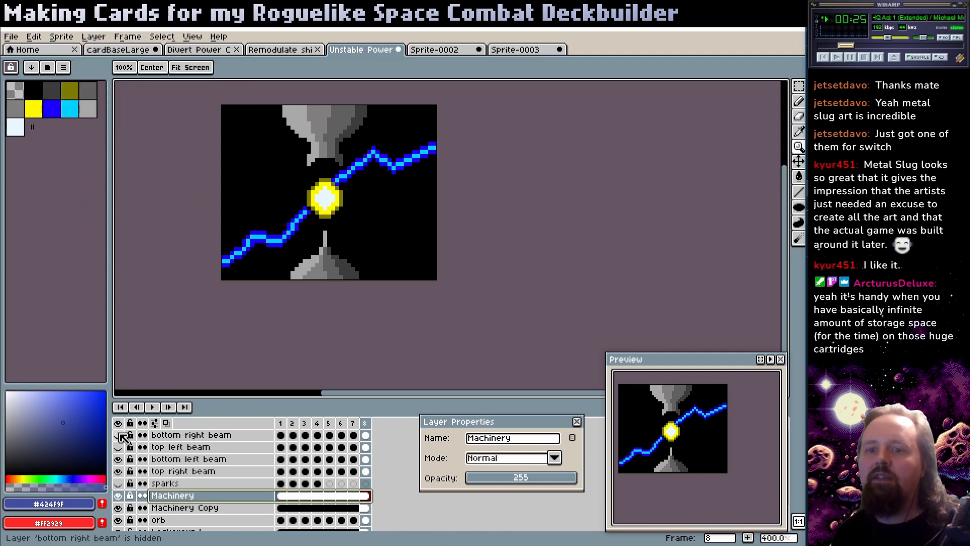
pyautogui.click(118, 495)
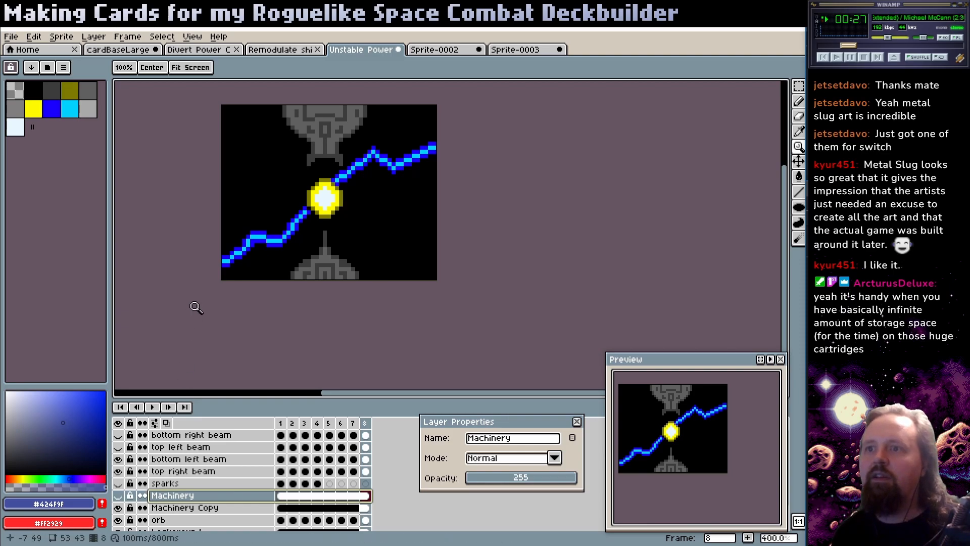
pyautogui.hotkey('ctrl', 'z')
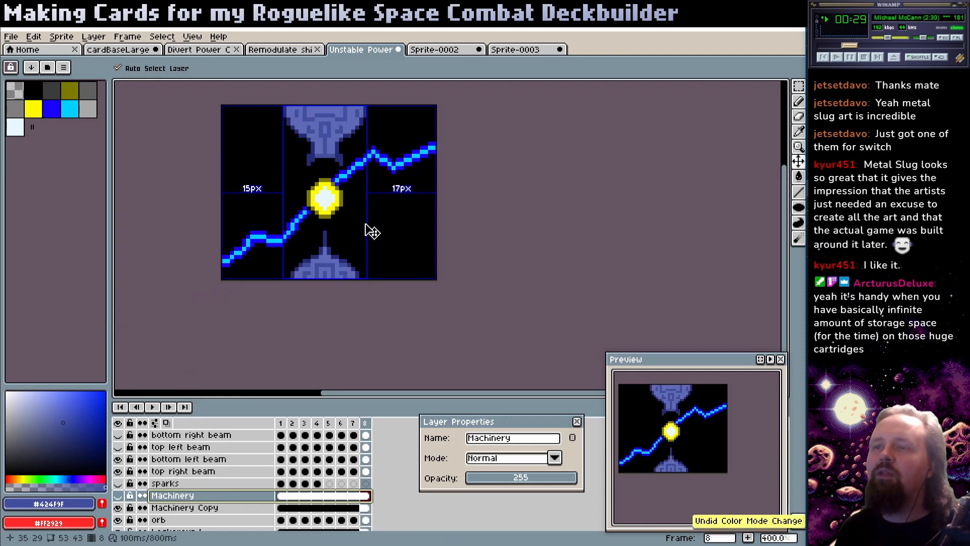
pyautogui.press('z')
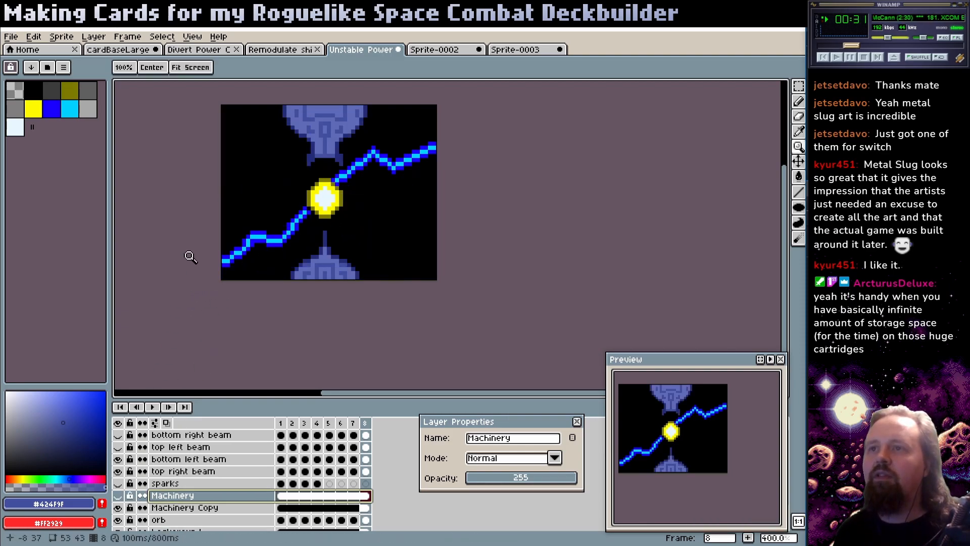
# - Compare the sprite with the Machinery layer shown and hidden, and create a new palette from the sprite with that layer hidden
pyautogui.click(117, 496)
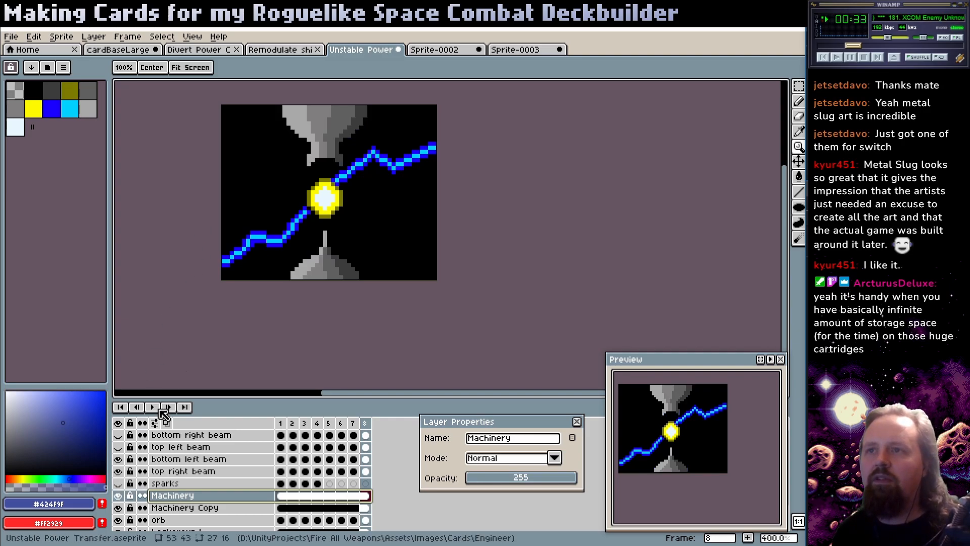
pyautogui.click(119, 497)
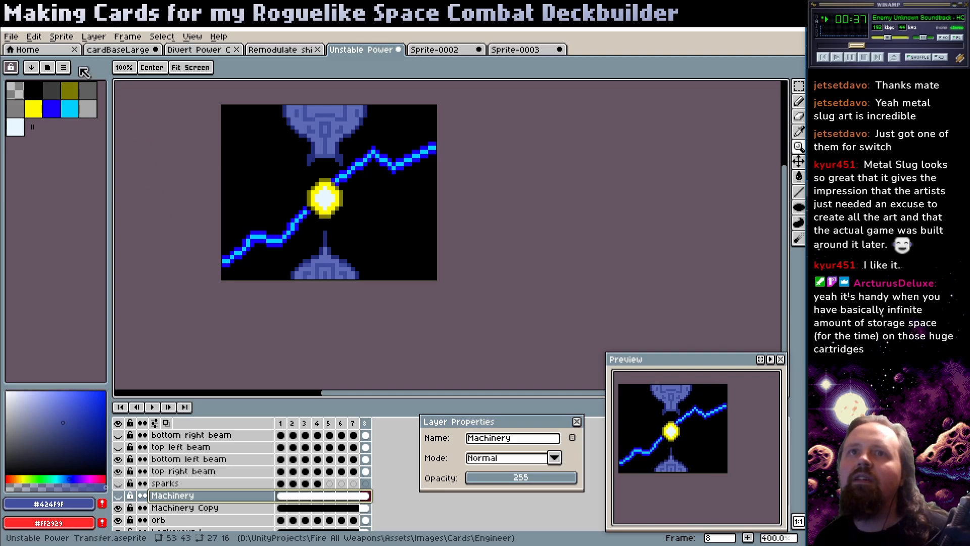
pyautogui.click(66, 67)
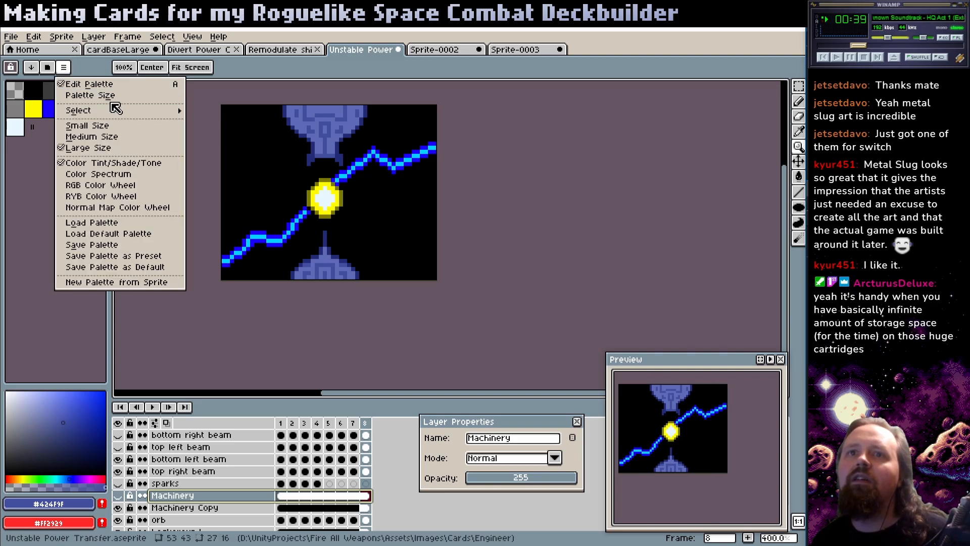
pyautogui.click(117, 283)
pyautogui.click(423, 344)
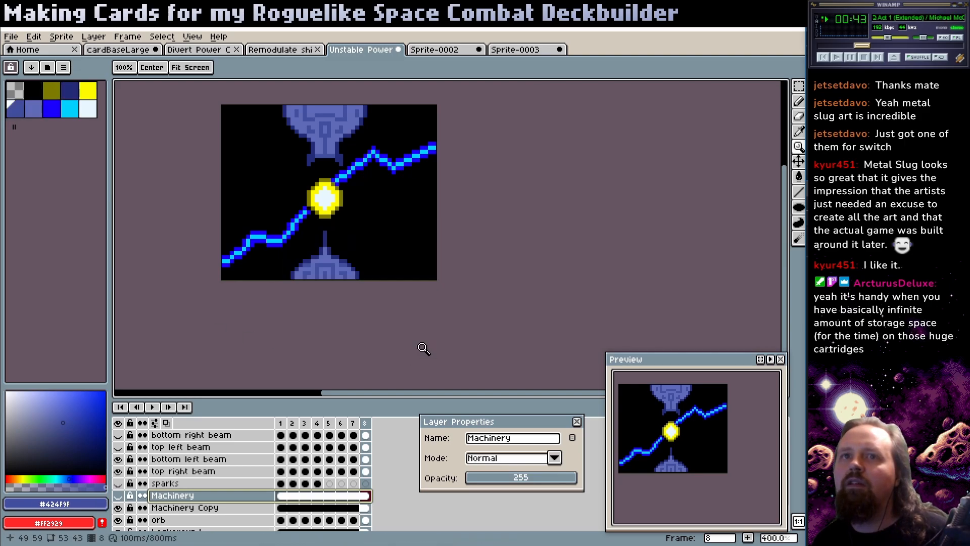
# - Try converting the sprite's colour mode to Indexed and compare it with the Machinery layer shown and hidden
pyautogui.click(62, 37)
pyautogui.moveTo(147, 63)
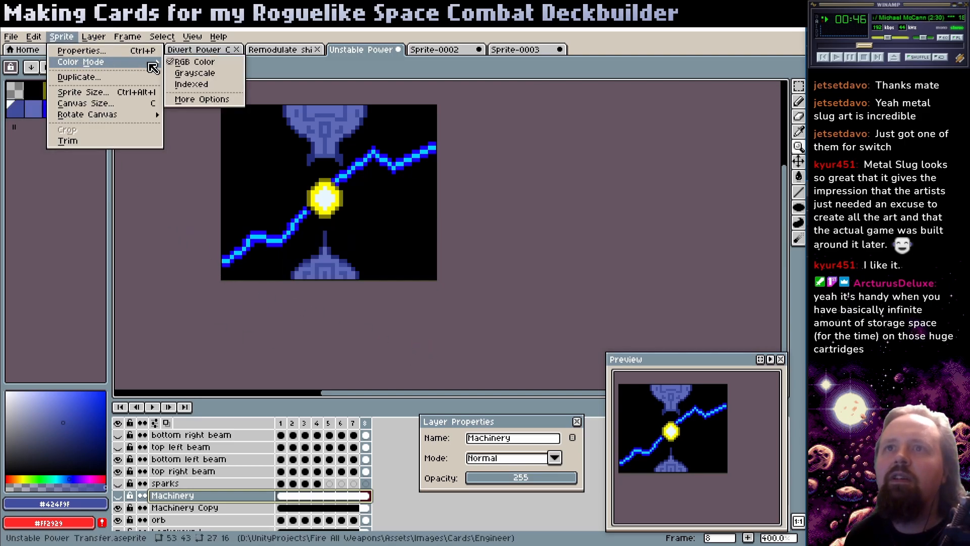
pyautogui.click(193, 85)
pyautogui.click(118, 495)
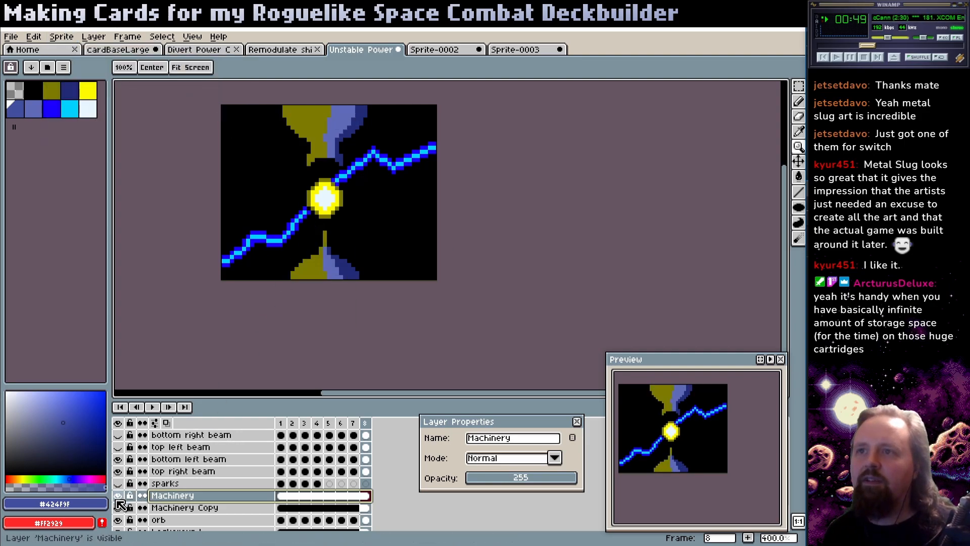
pyautogui.click(118, 495)
pyautogui.click(118, 495)
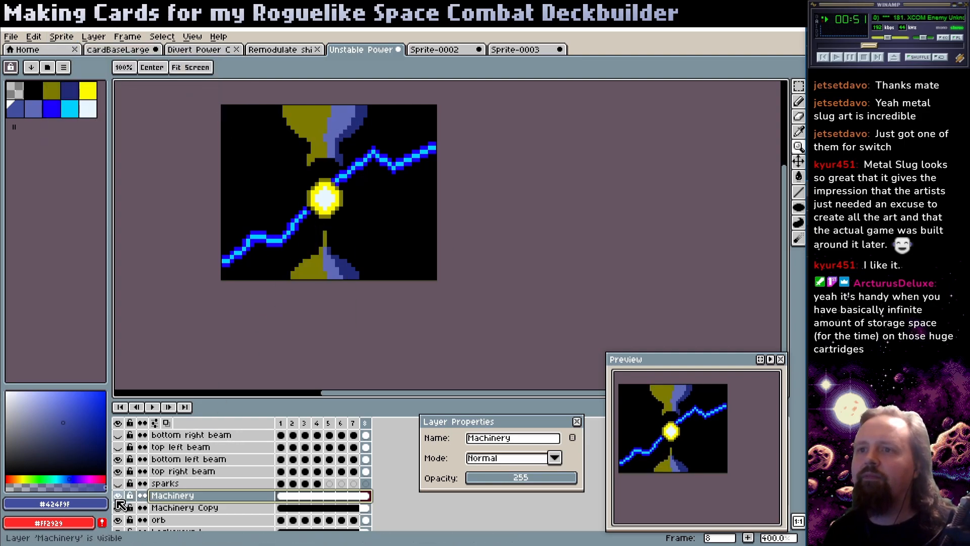
pyautogui.click(118, 501)
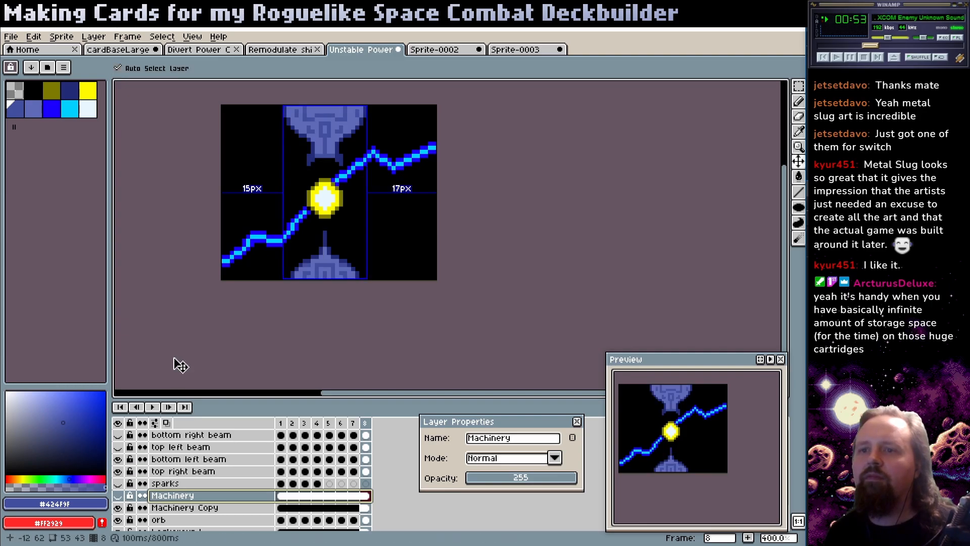
# - Undo the Indexed conversion, the Machinery blending mode change and the palette generations, and check the Machinery layer by toggling its visibility
pyautogui.hotkey('ctrl', 'z')
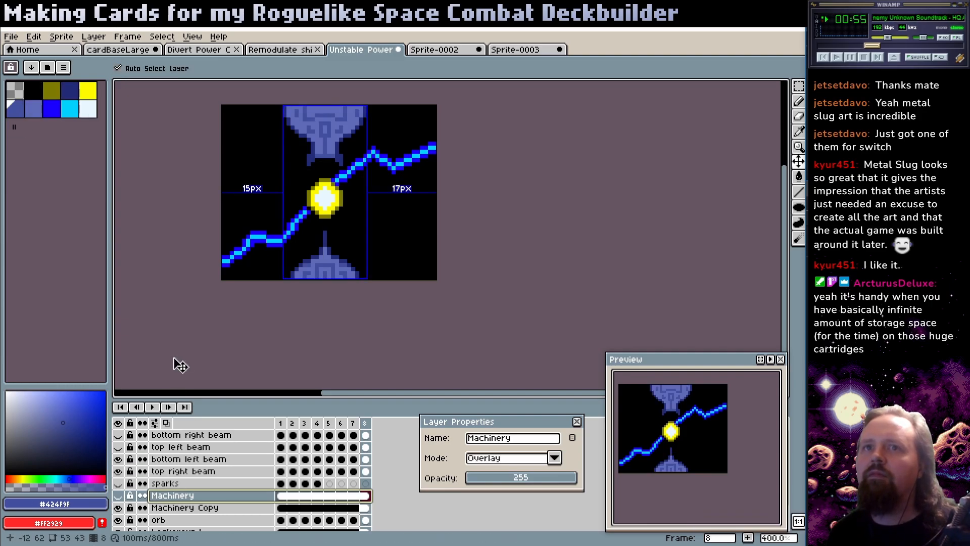
pyautogui.press('Down')
pyautogui.hotkey('ctrl', 'z')
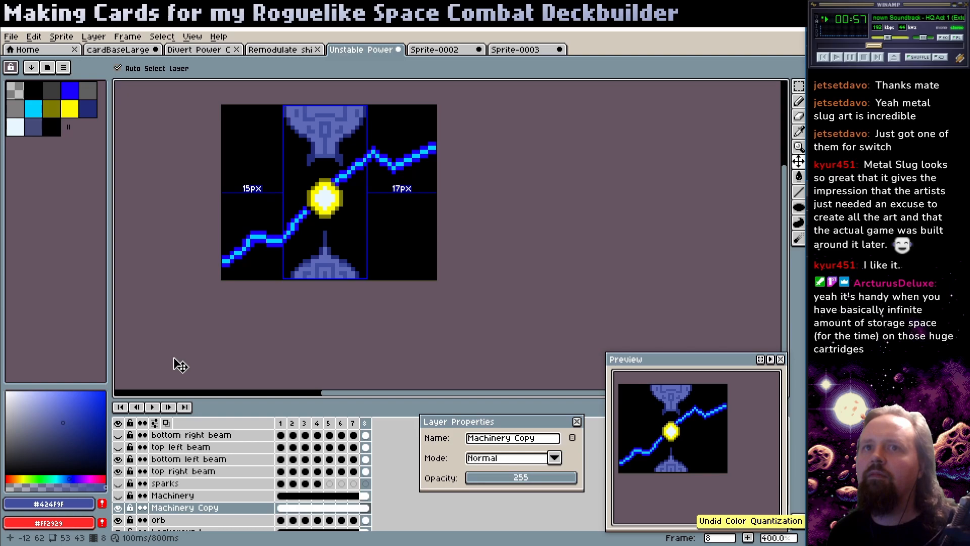
pyautogui.press('z')
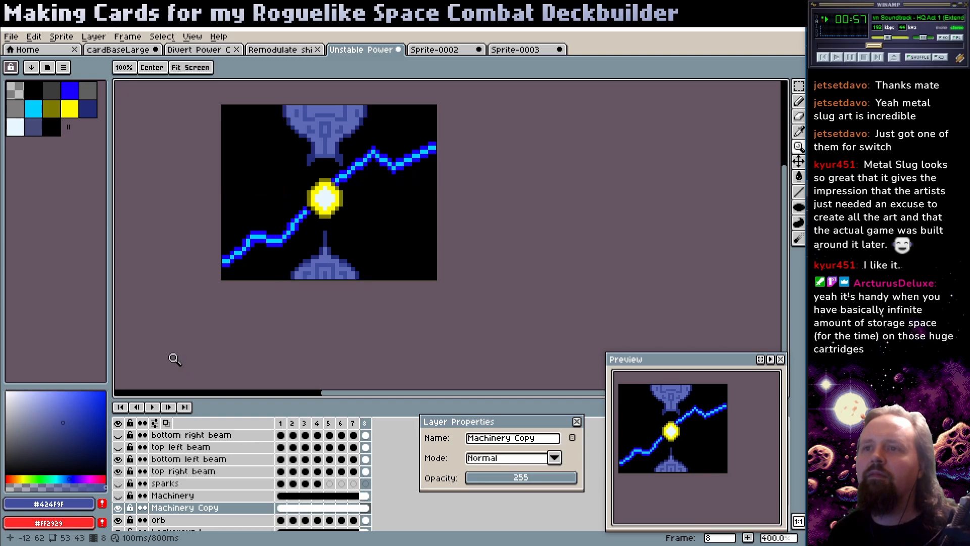
pyautogui.click(118, 496)
pyautogui.click(118, 496)
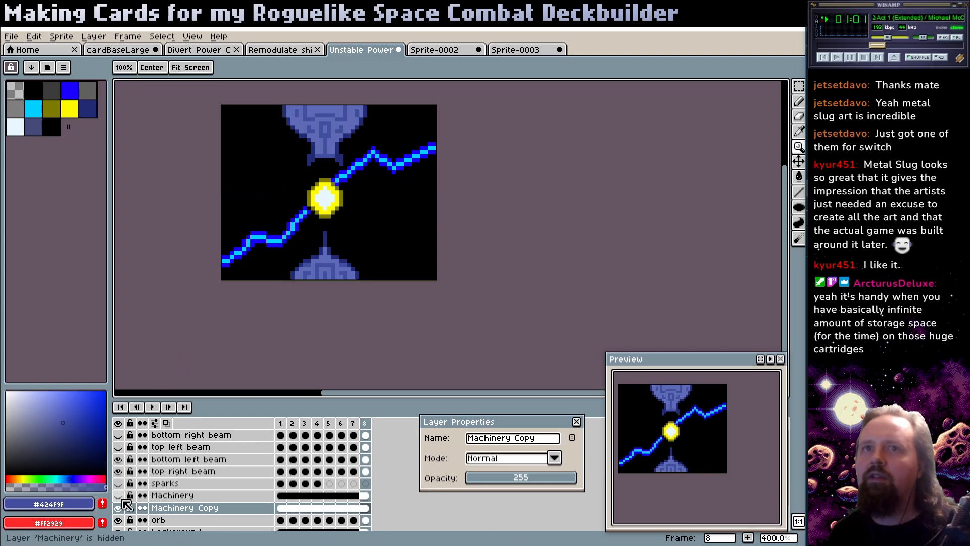
# - Set the Machinery layer's blending mode to Normal
pyautogui.click(202, 496)
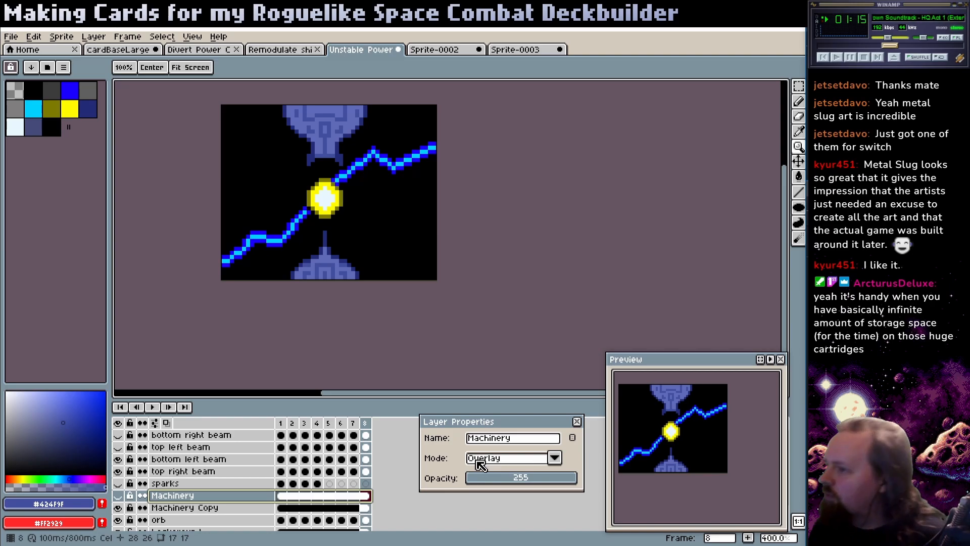
pyautogui.click(512, 460)
pyautogui.click(524, 259)
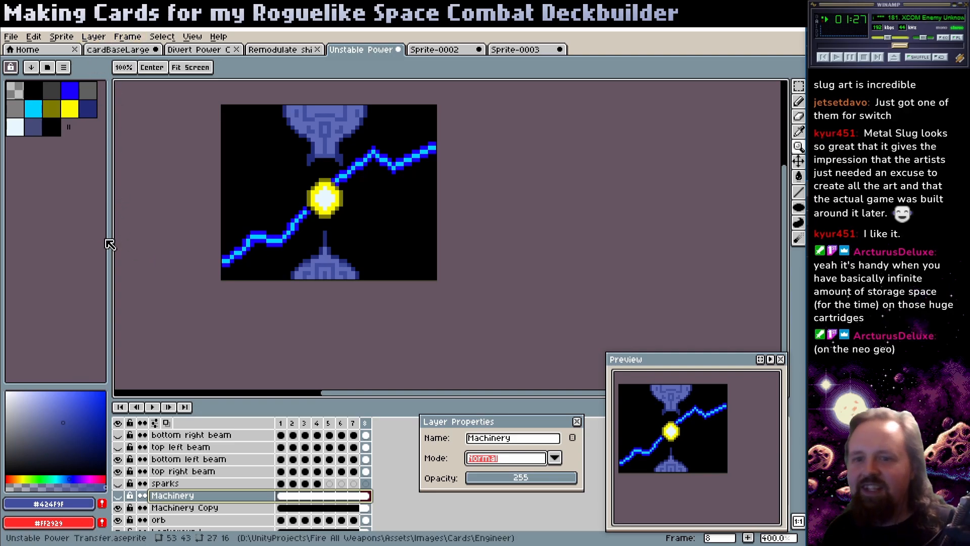
# - Make the Machinery layer visible and save the Unstable Power sprite
pyautogui.click(119, 496)
pyautogui.click(120, 497)
pyautogui.click(120, 496)
pyautogui.click(120, 496)
pyautogui.click(119, 497)
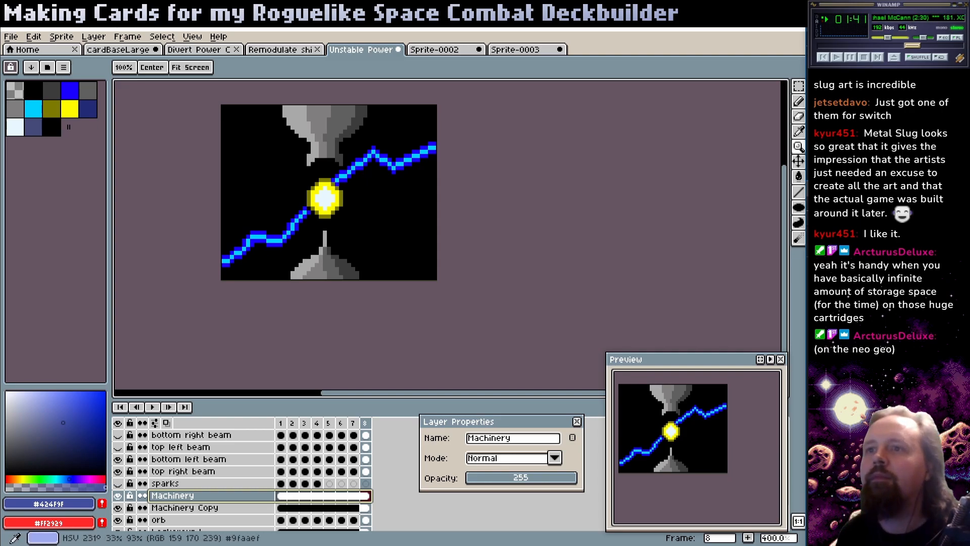
pyautogui.hotkey('ctrl', 's')
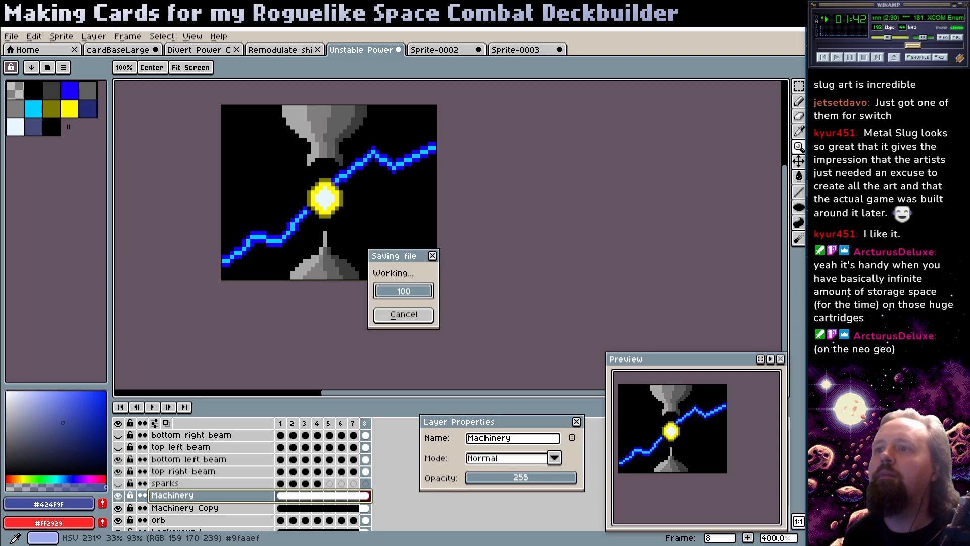
# - Copy the whole canvas area of the Machinery layer and paste it into a new 53 × 43 px sprite
pyautogui.hotkey('ctrl', 'a')
pyautogui.hotkey('ctrl', 'n')
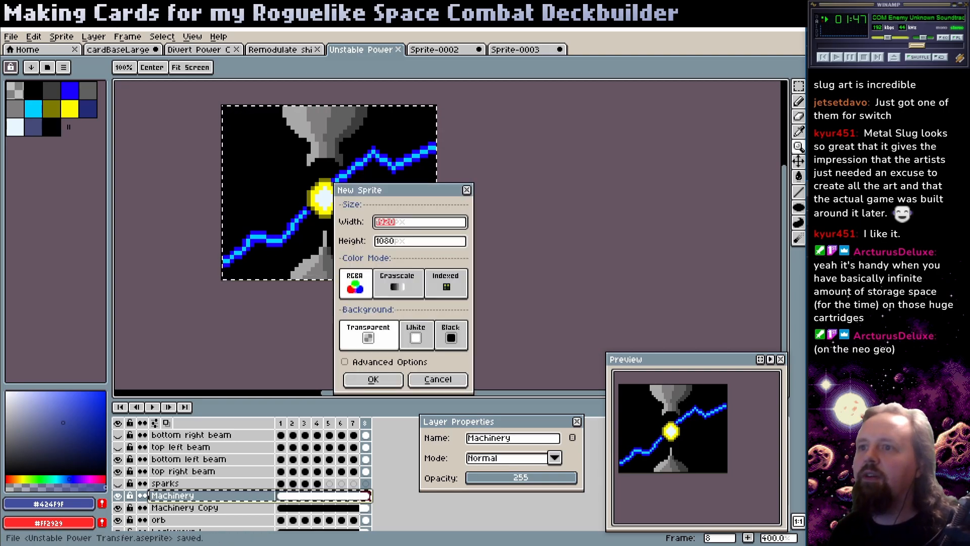
pyautogui.press('Escape')
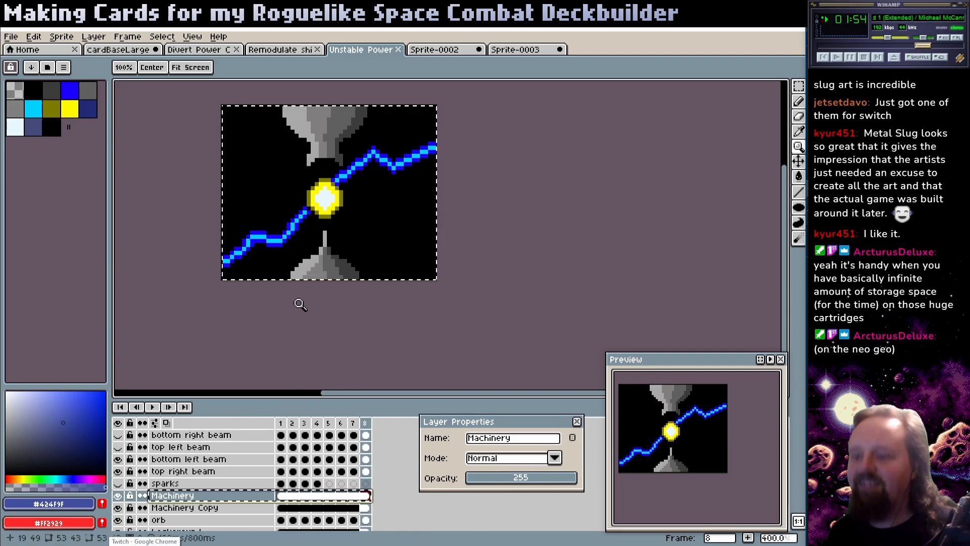
pyautogui.press('m')
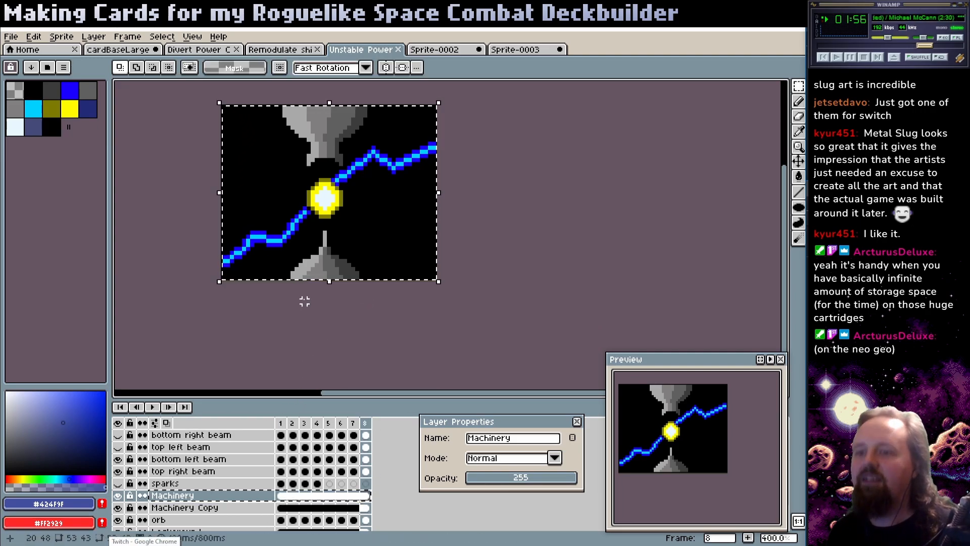
pyautogui.hotkey('ctrl', 'n')
pyautogui.press('Return')
pyautogui.hotkey('ctrl', 'v')
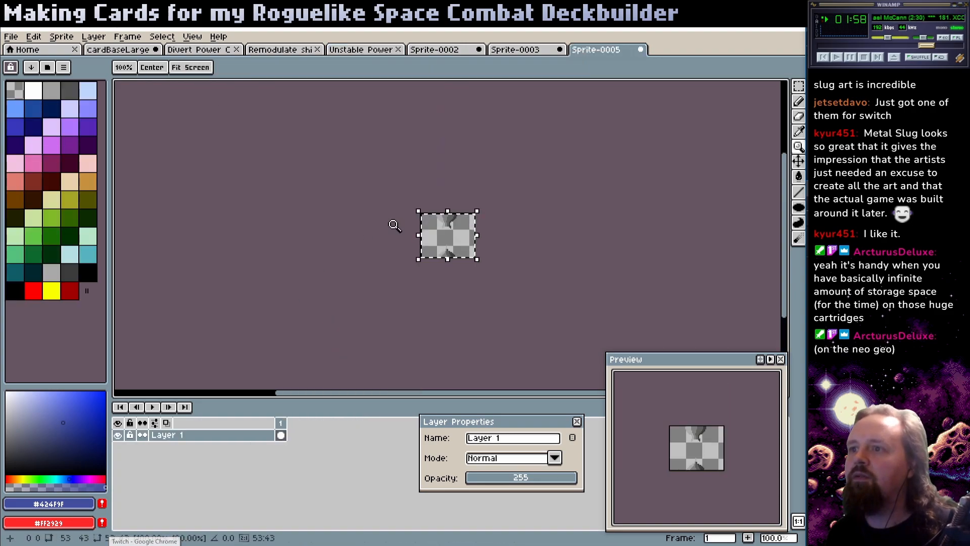
pyautogui.scroll(3, 396, 227)
pyautogui.press('Return')
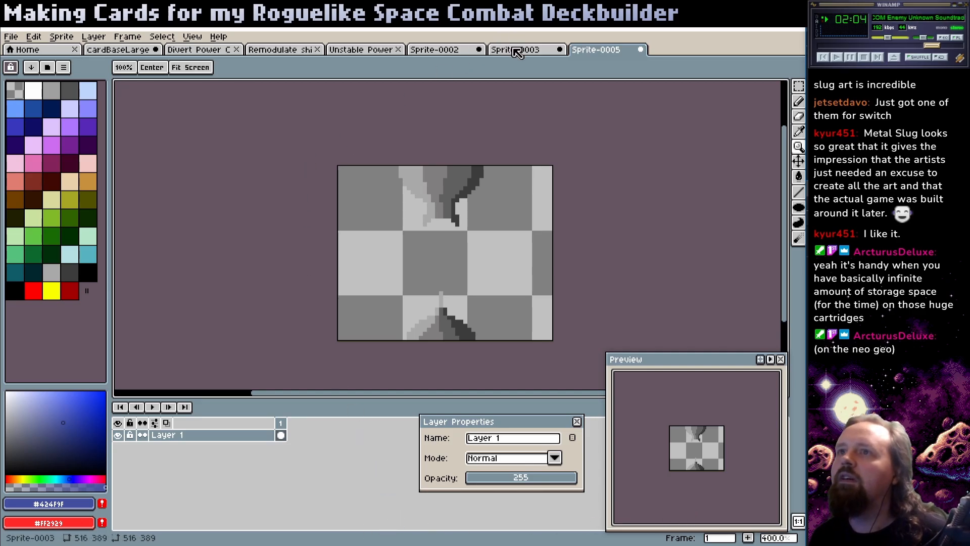
# - In the Unstable Power sprite, hide the Machinery layer and create a new palette from the sprite with a colour count limit of 256
pyautogui.click(348, 50)
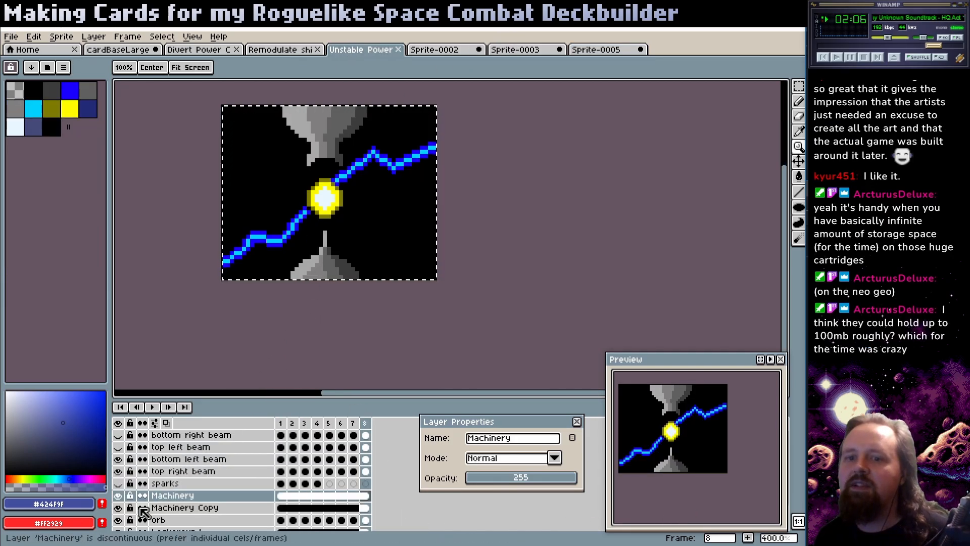
pyautogui.click(117, 495)
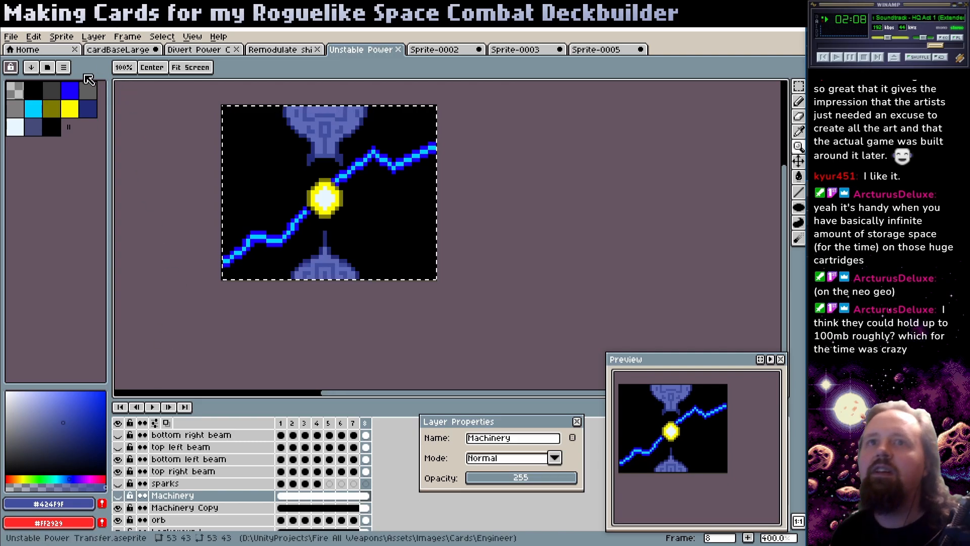
pyautogui.click(64, 68)
pyautogui.click(109, 283)
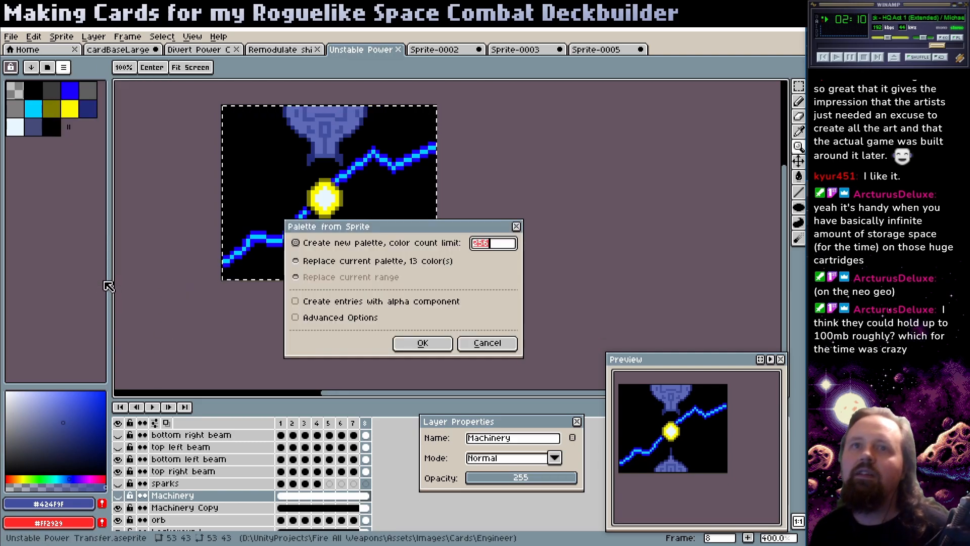
pyautogui.click(417, 342)
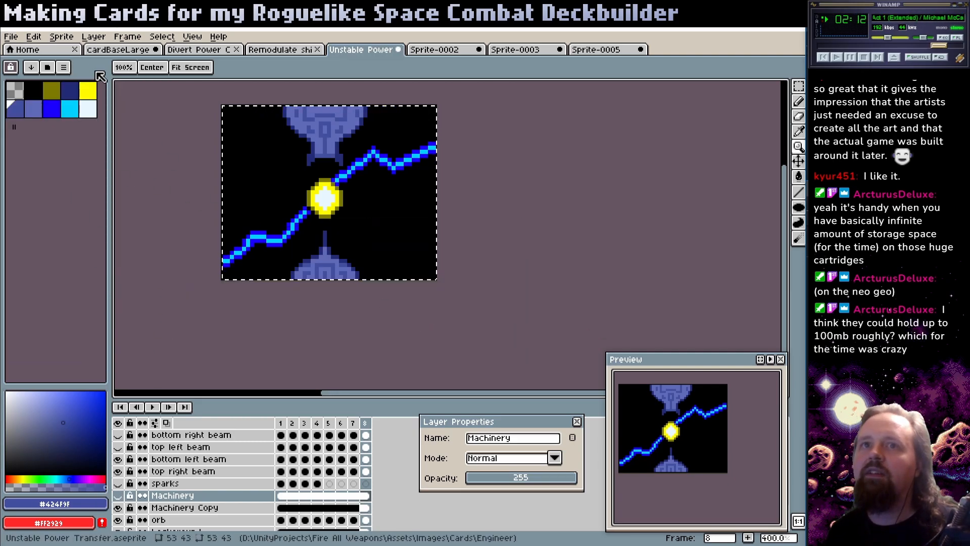
# - Convert the Unstable Power sprite's colour mode to Indexed
pyautogui.click(61, 36)
pyautogui.moveTo(101, 62)
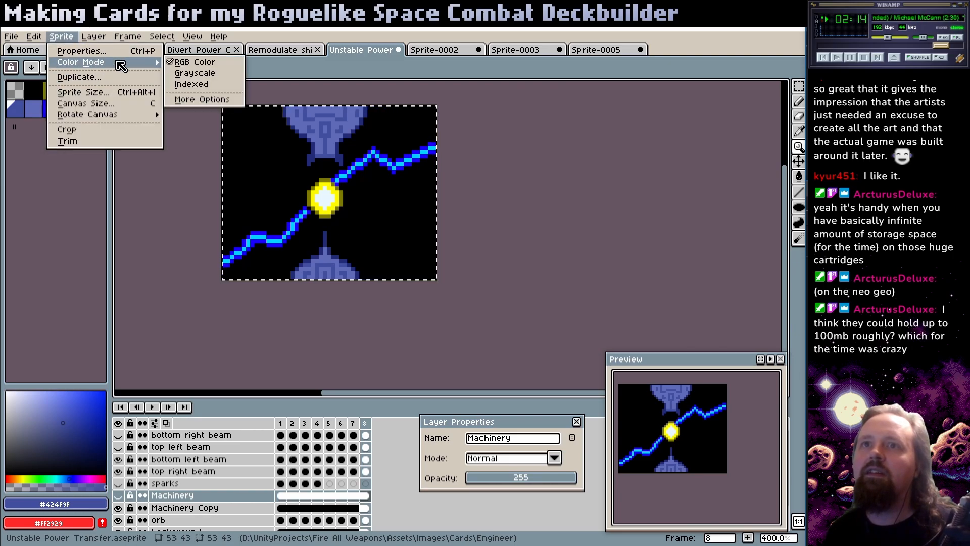
pyautogui.click(188, 85)
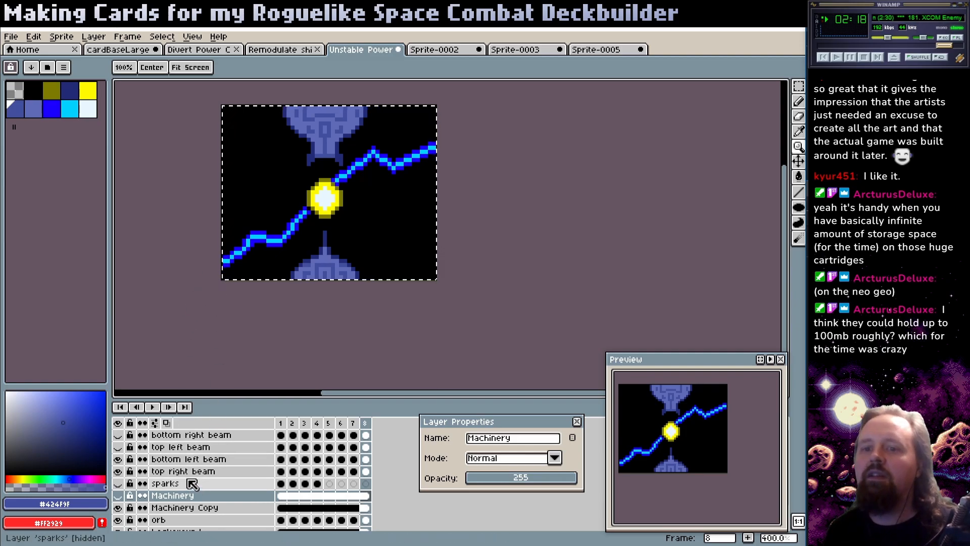
# - On the Machinery Copy layer, change the palette entry of the machinery's body to dark blue and that of its outline to light lavender-blue
pyautogui.scroll(2, 318, 270)
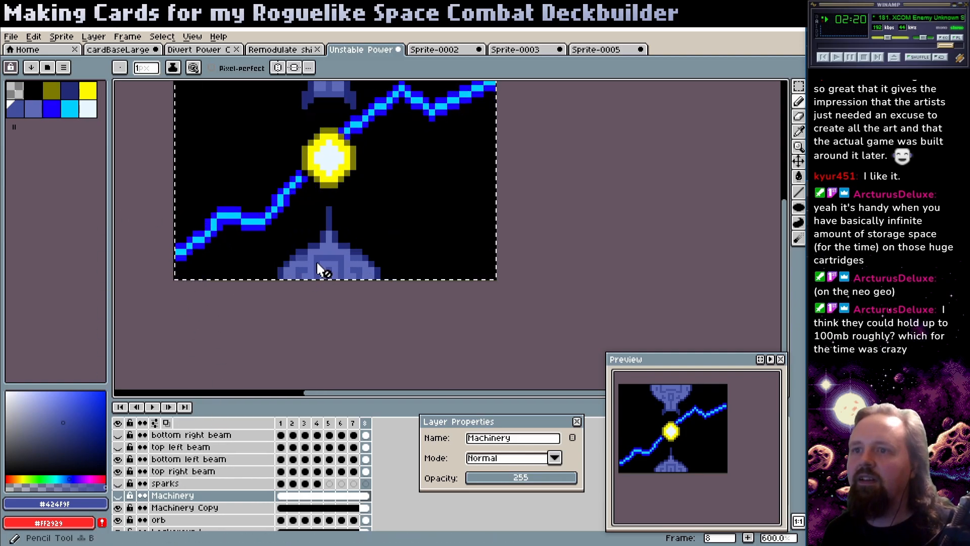
pyautogui.click(210, 509)
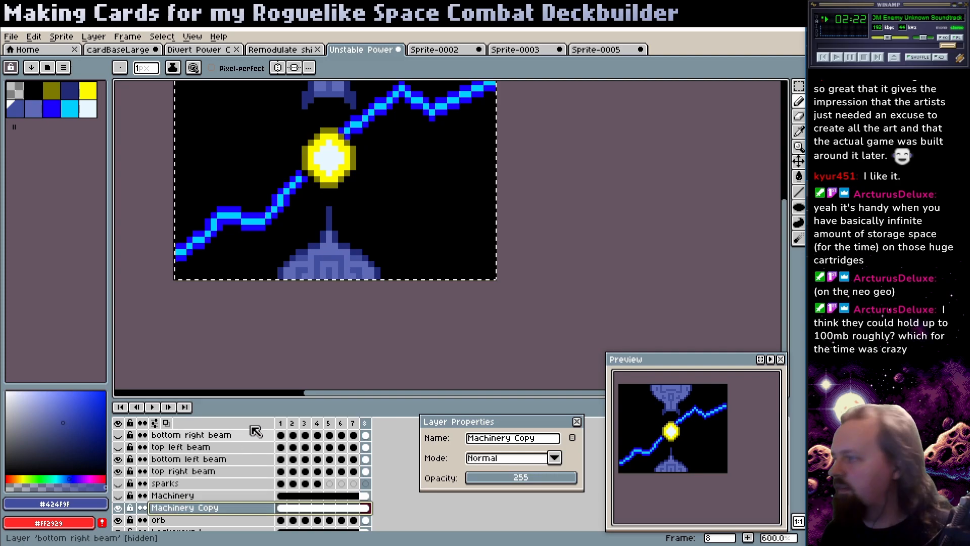
pyautogui.keyDown('alt'); pyautogui.click(311, 250); pyautogui.keyUp('alt')
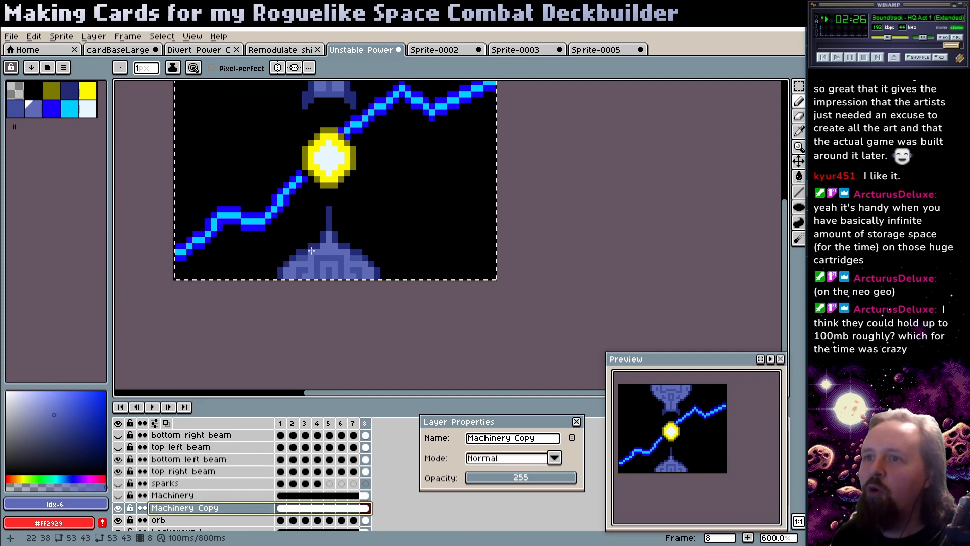
pyautogui.click(105, 420)
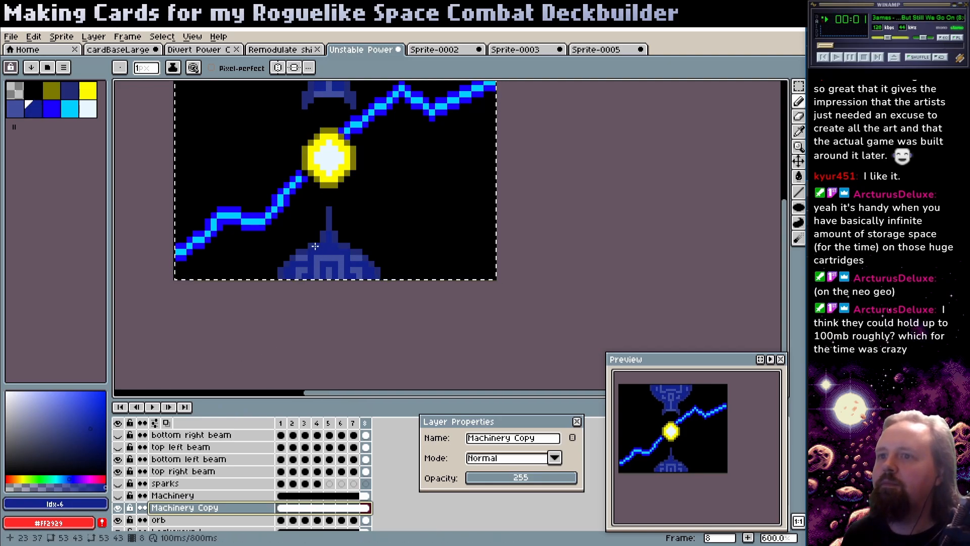
pyautogui.hotkey('ctrl', 'z')
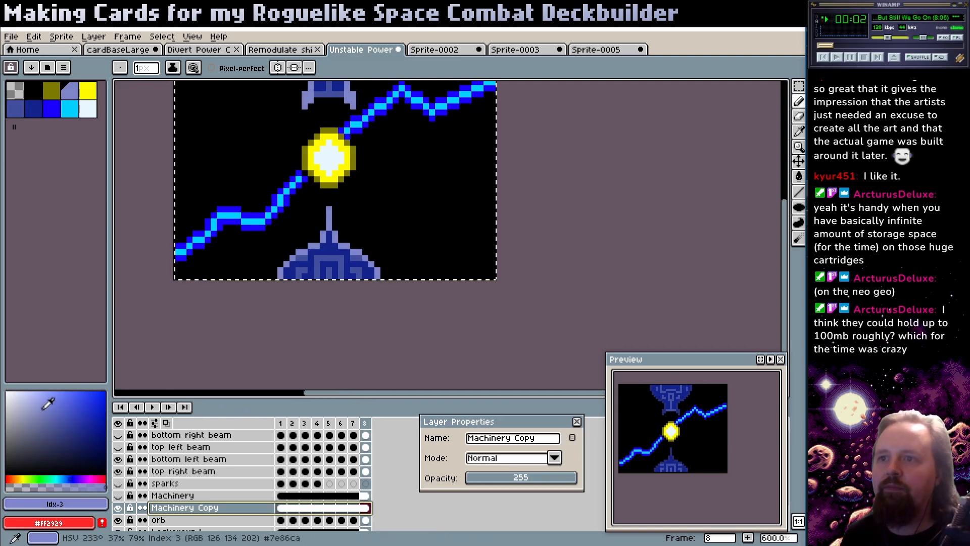
# - Try grey detail lines and a lighter blue body for the machinery by editing their palette entries, and undo these colour changes
pyautogui.keyDown('alt'); pyautogui.click(342, 254); pyautogui.keyUp('alt')
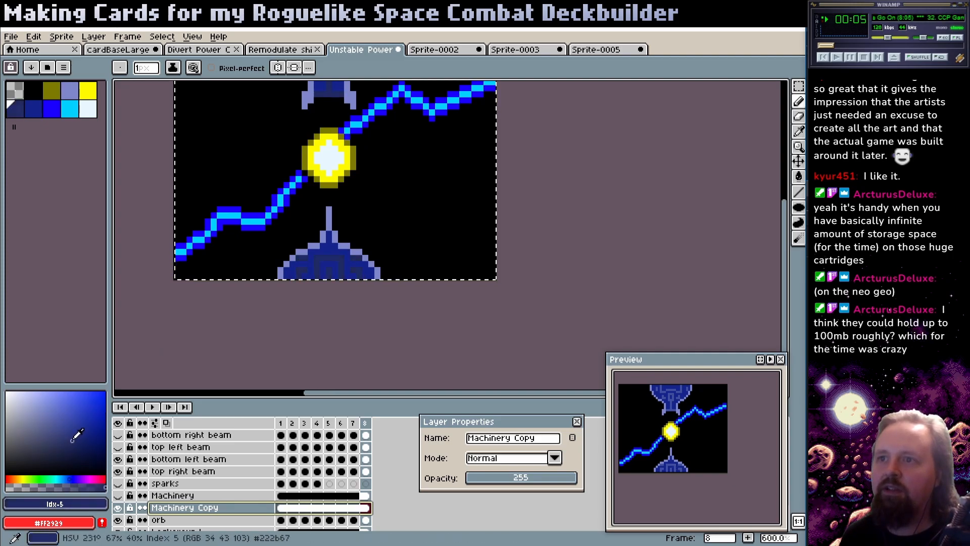
pyautogui.moveTo(81, 424)
pyautogui.mouseDown()
pyautogui.moveTo(91, 390)
pyautogui.moveTo(31, 410)
pyautogui.moveTo(10, 432)
pyautogui.moveTo(68, 404)
pyautogui.mouseUp()
pyautogui.press('0')
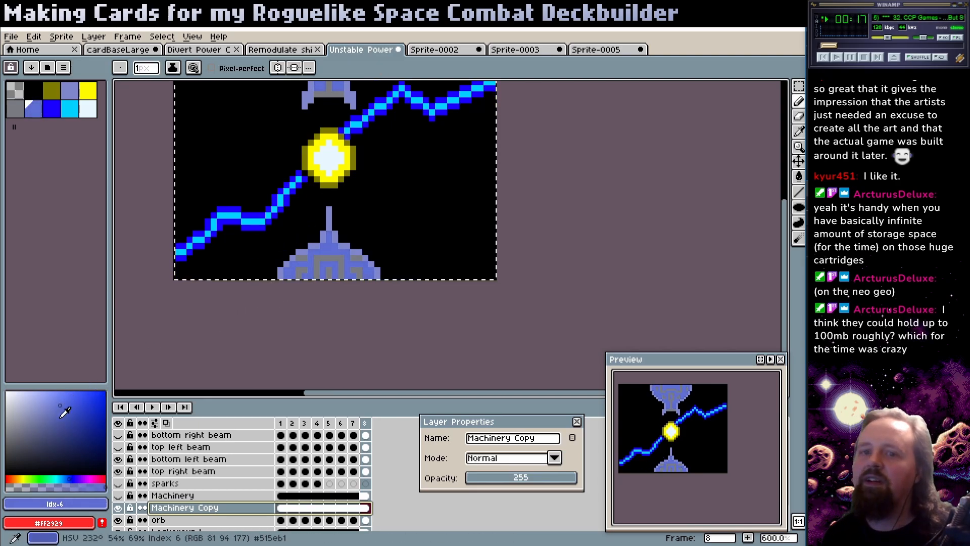
pyautogui.press('v')
pyautogui.hotkey('ctrl', 'z')
pyautogui.hotkey('ctrl', 'z')
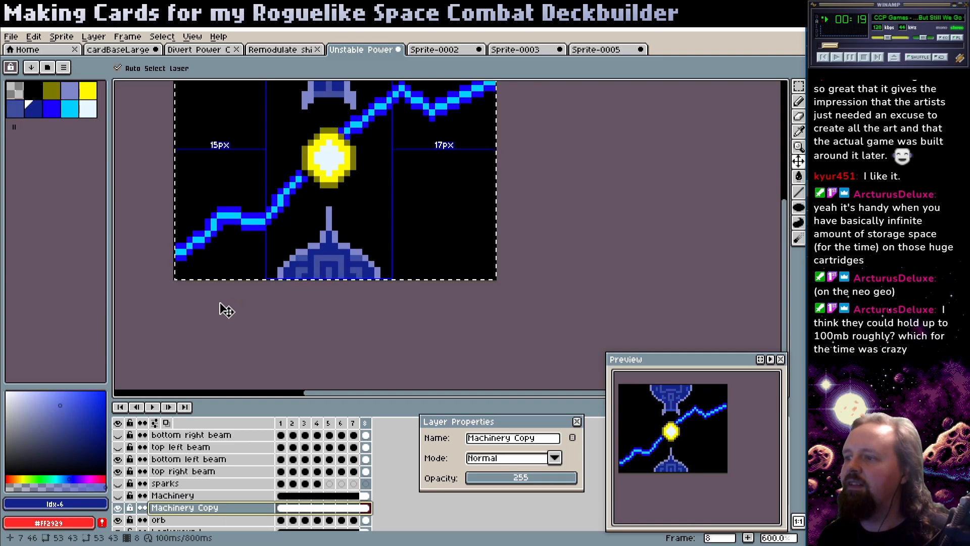
# - Undo the remaining palette colour changes and the indexed conversion until the Machinery layer is back in Overlay mode, and show that layer
pyautogui.hotkey('ctrl', 'z')
pyautogui.hotkey('ctrl', 'z')
pyautogui.hotkey('alt', 'Up')
pyautogui.press('b')
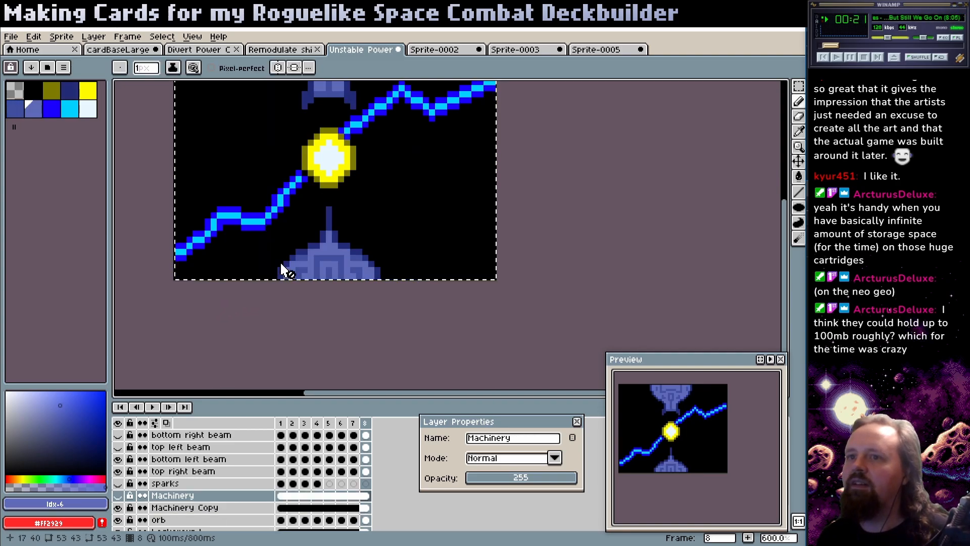
pyautogui.scroll(4, 301, 299)
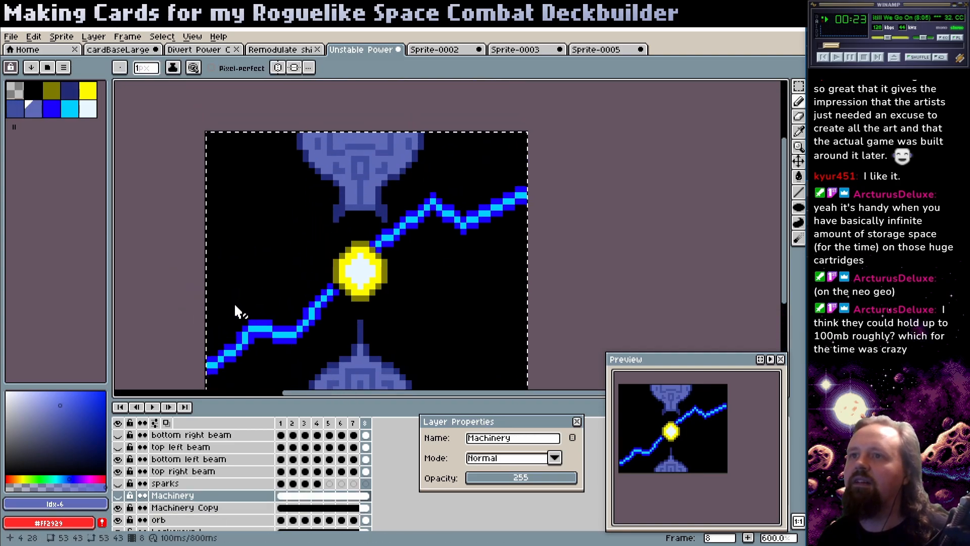
pyautogui.scroll(-4, 235, 311)
pyautogui.press('v')
pyautogui.hotkey('ctrl', 'z')
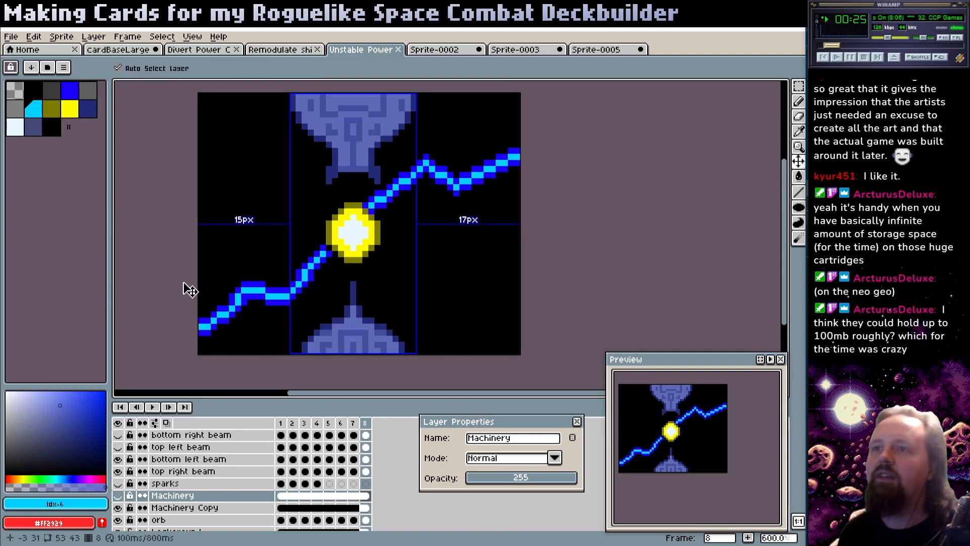
pyautogui.hotkey('ctrl', 'z')
pyautogui.press('b')
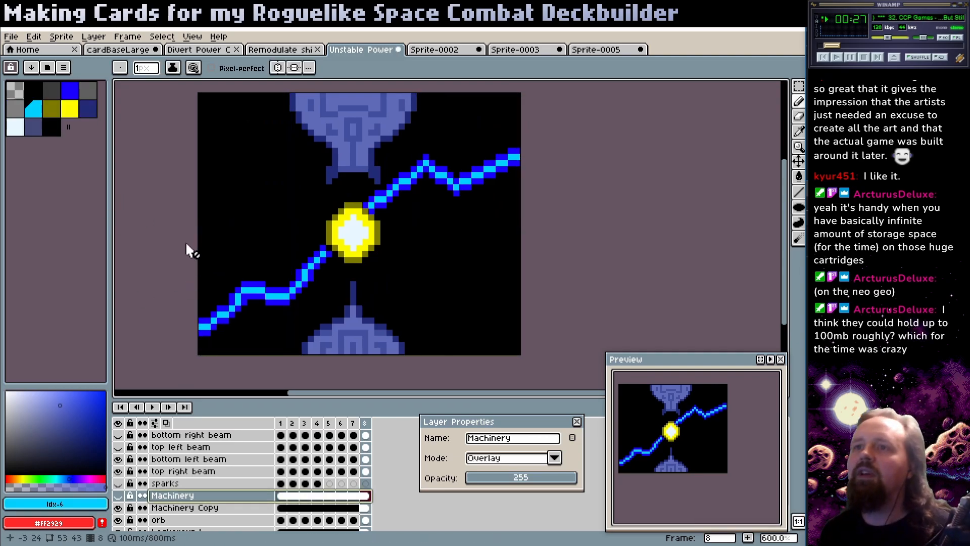
pyautogui.click(118, 495)
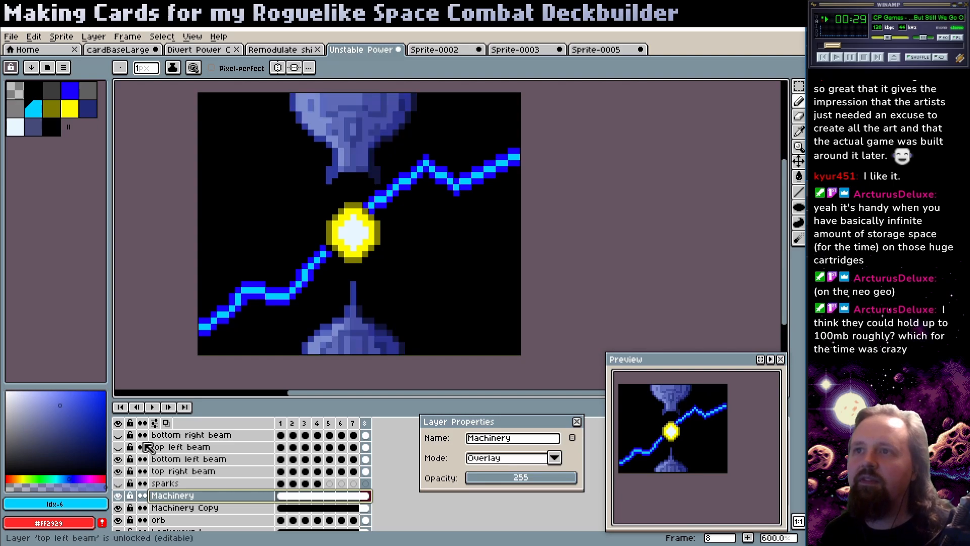
# - Show the top left beam and bottom right beam layers while playing the animation, and save the sprite
pyautogui.press('z')
pyautogui.moveTo(274, 253); pyautogui.dragTo(168, 389)
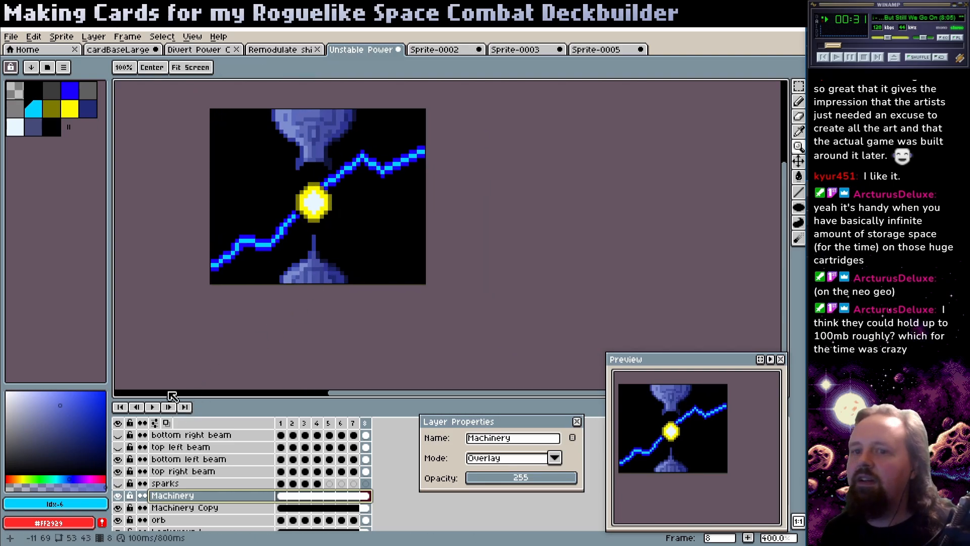
pyautogui.click(152, 407)
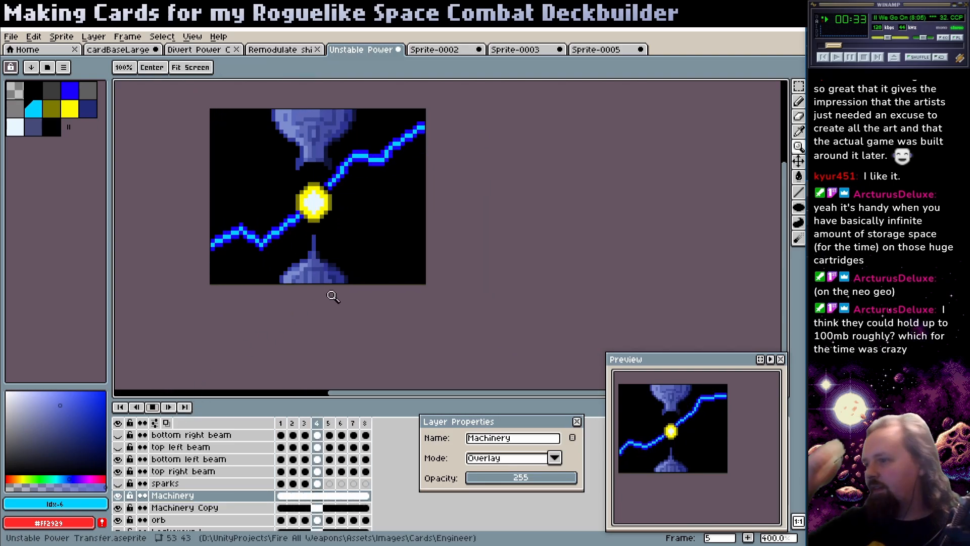
pyautogui.click(118, 447)
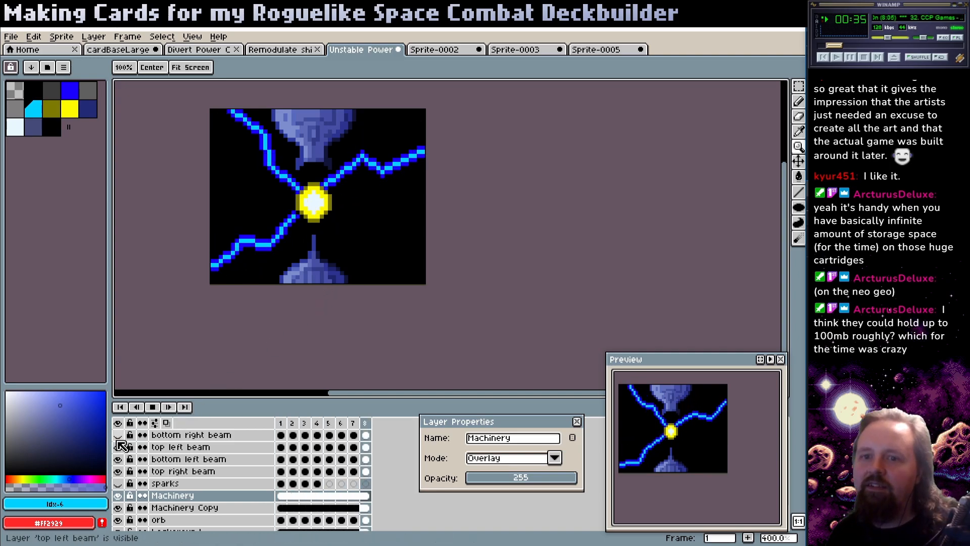
pyautogui.click(118, 435)
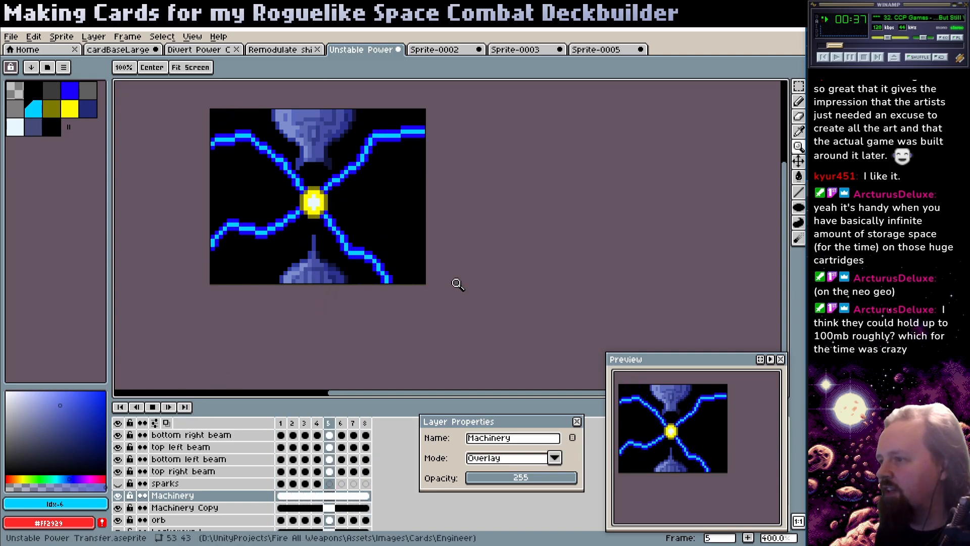
pyautogui.hotkey('ctrl', 's')
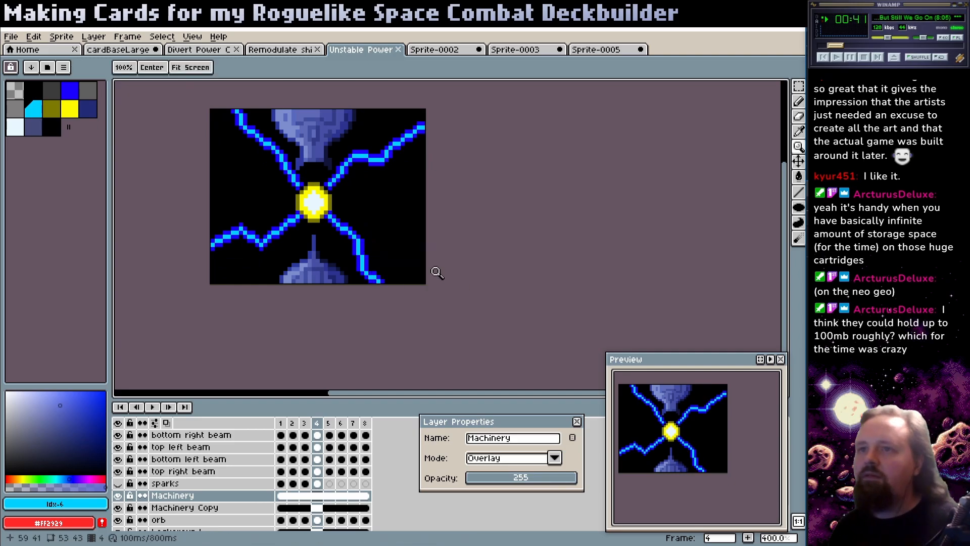
pyautogui.click(153, 408)
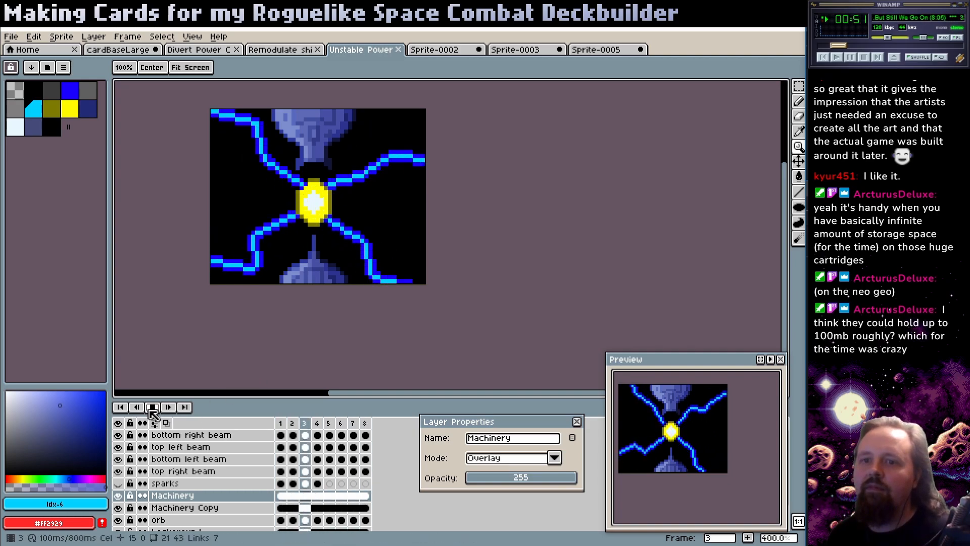
pyautogui.press('Return')
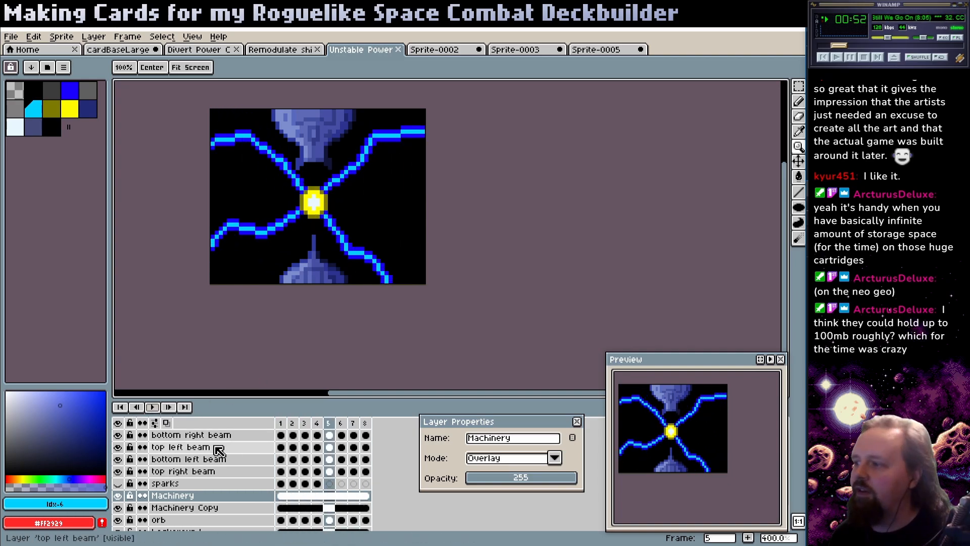
# - Add a new layer directly above Machinery and change the current drawing colour's palette entry to bright green
pyautogui.rightClick(199, 497)
pyautogui.moveTo(249, 468)
pyautogui.click(340, 466)
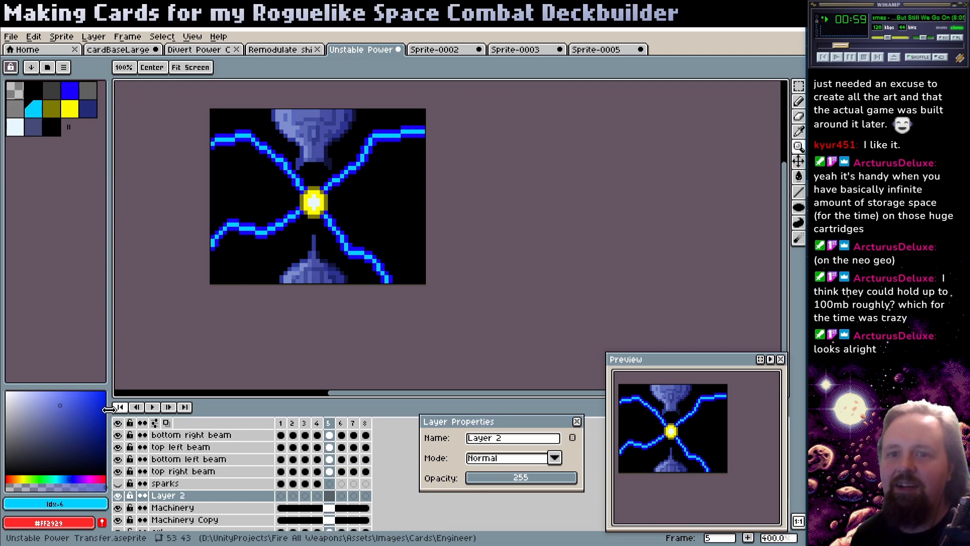
pyautogui.click(45, 479)
pyautogui.moveTo(108, 423); pyautogui.dragTo(162, 347)
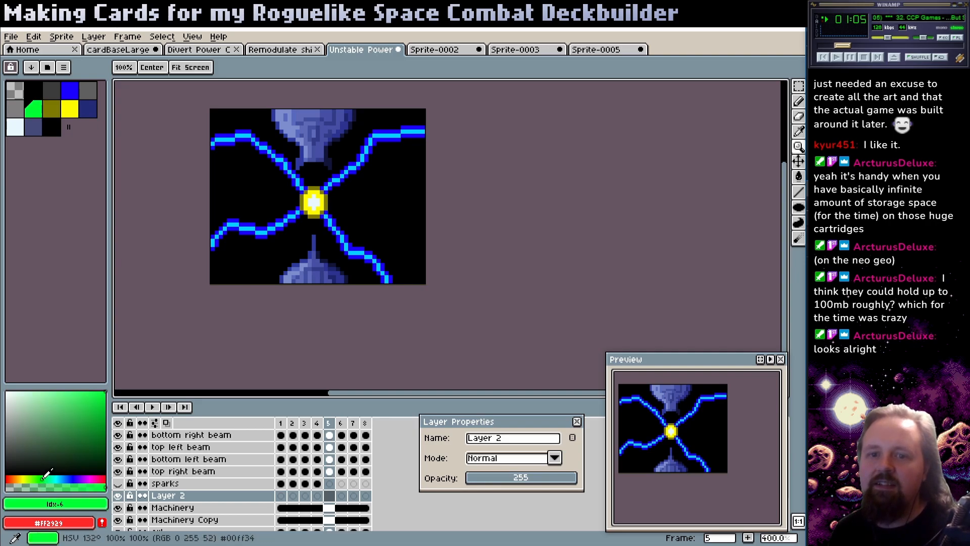
pyautogui.scroll(2, 298, 256)
pyautogui.press('b')
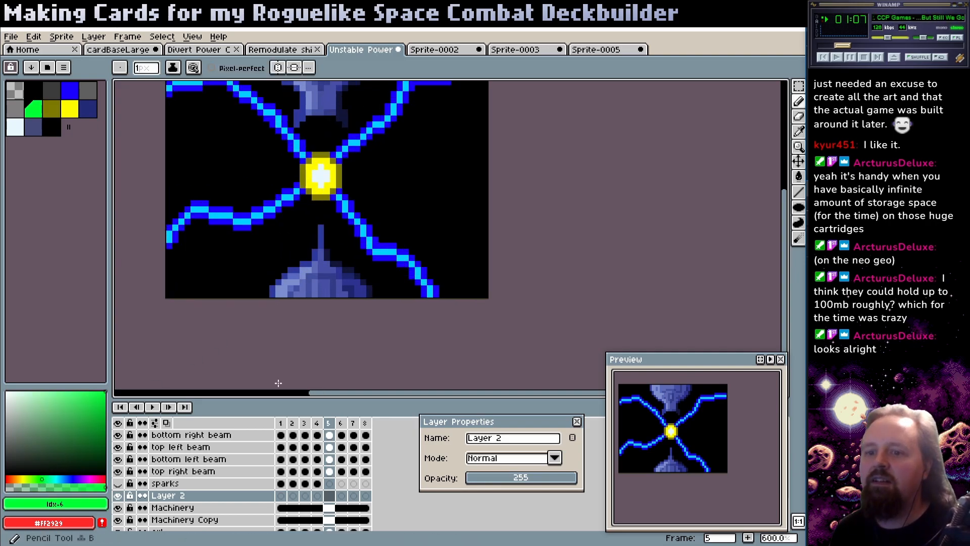
# - Pencil a pair of single-pixel green lights on the lower machinery in frames 1, 4 and 7 of the new layer
pyautogui.click(280, 423)
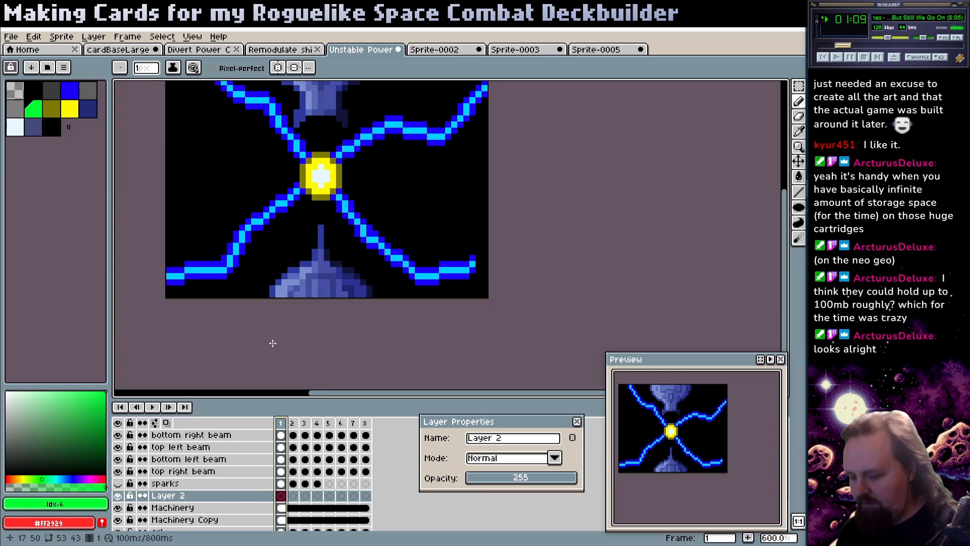
pyautogui.click(302, 282)
pyautogui.press('Right')
pyautogui.press('Right')
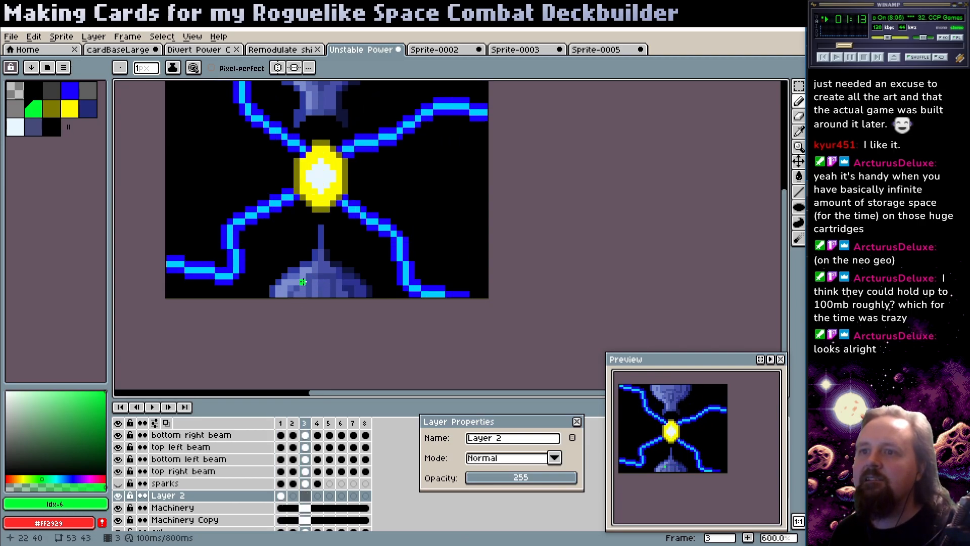
pyautogui.press('Right')
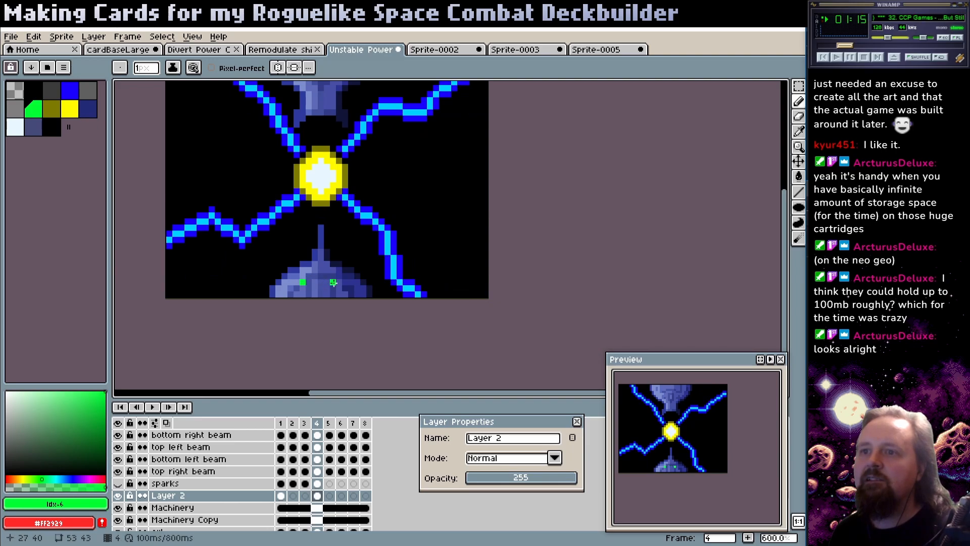
pyautogui.press('Right')
pyautogui.press('Right')
pyautogui.press('Right')
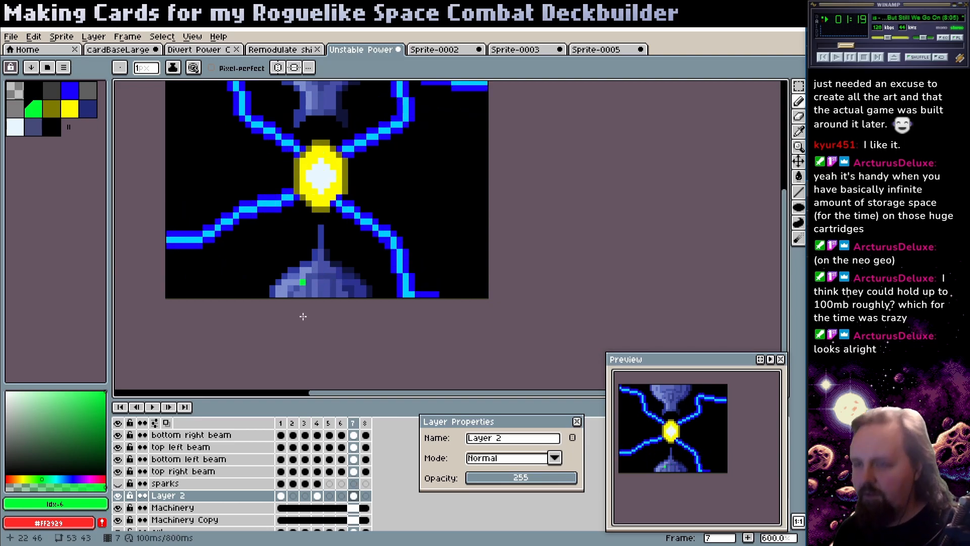
pyautogui.press('Left')
pyautogui.press('Left')
pyautogui.press('Left')
pyautogui.press('Right')
pyautogui.press('Right')
pyautogui.press('Right')
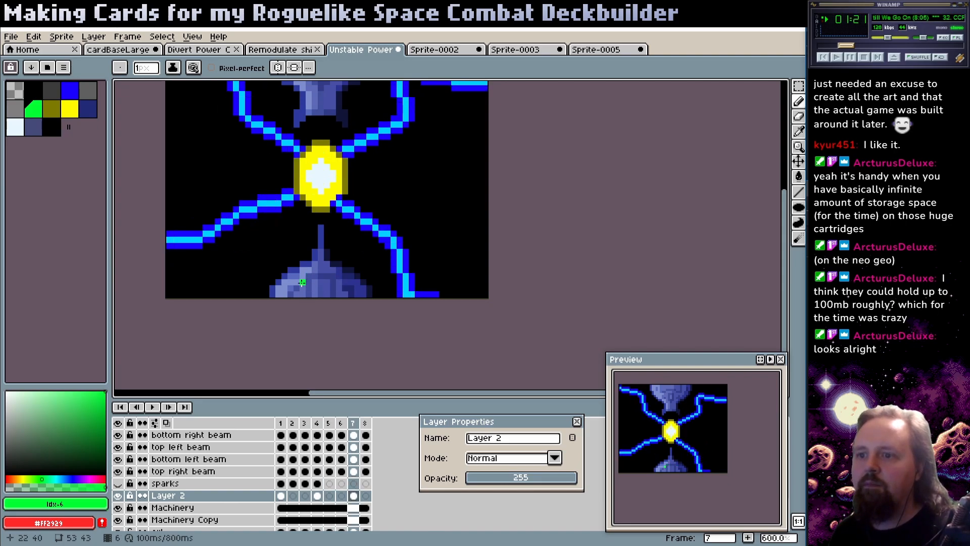
# - Play the animation to check the blinking green lights, and save the sprite
pyautogui.click(159, 406)
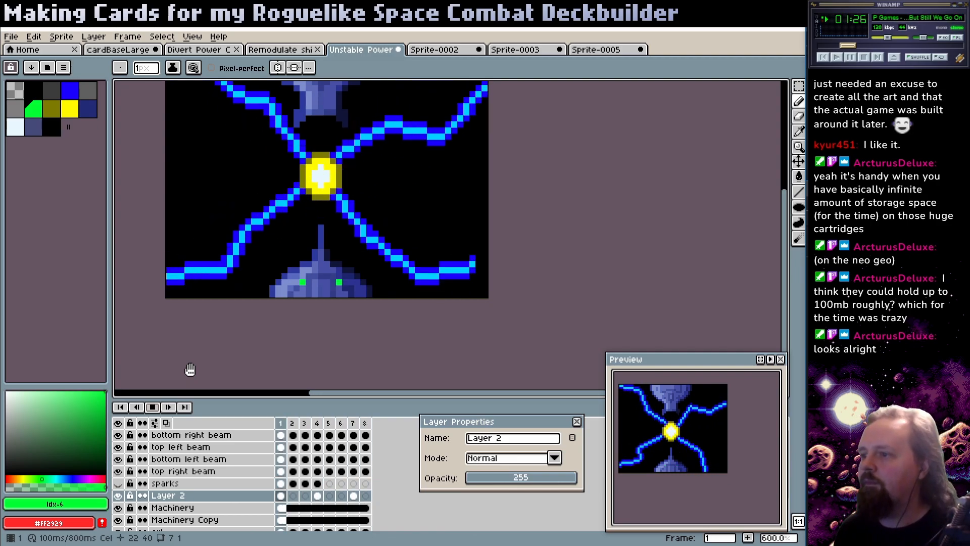
pyautogui.click(152, 406)
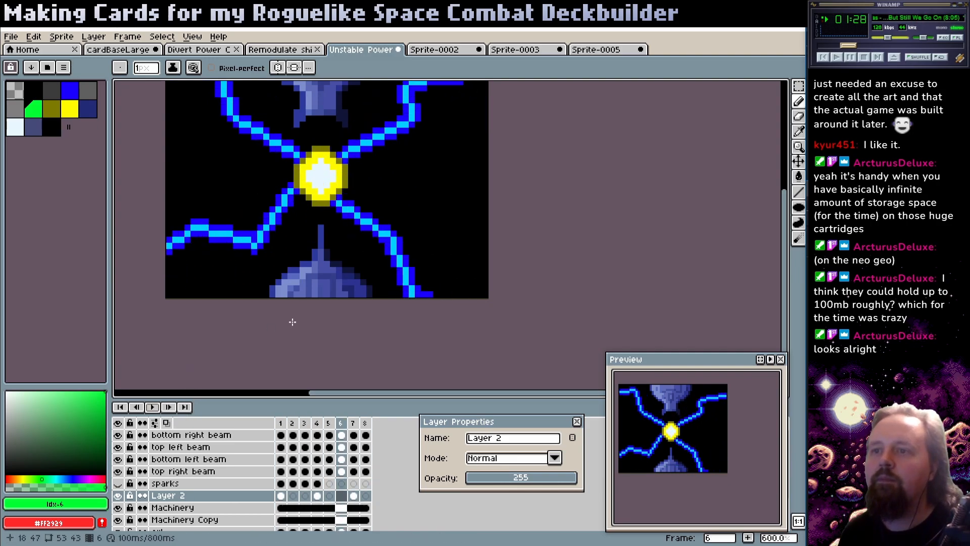
pyautogui.press('z')
pyautogui.rightClick(347, 326)
pyautogui.rightClick(347, 324)
pyautogui.hotkey('ctrl', 's')
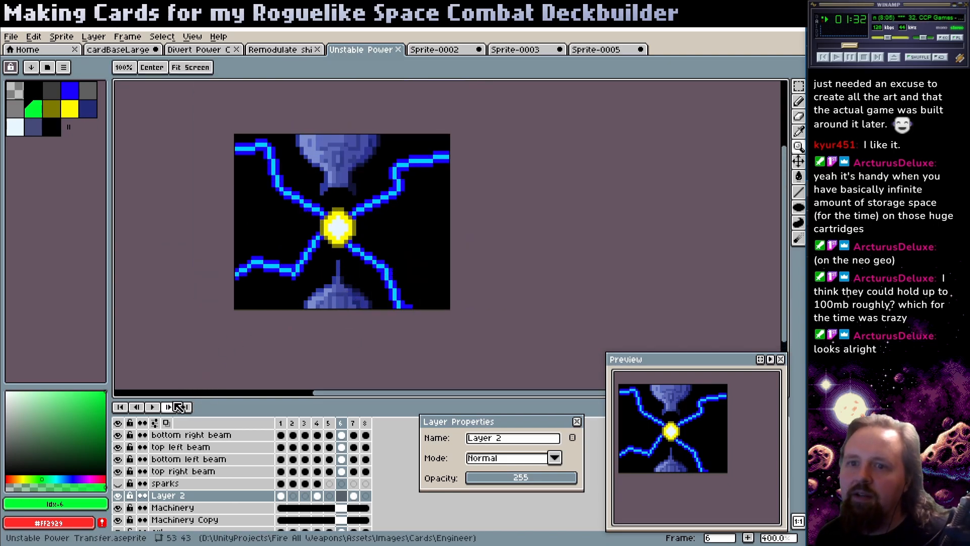
pyautogui.click(153, 409)
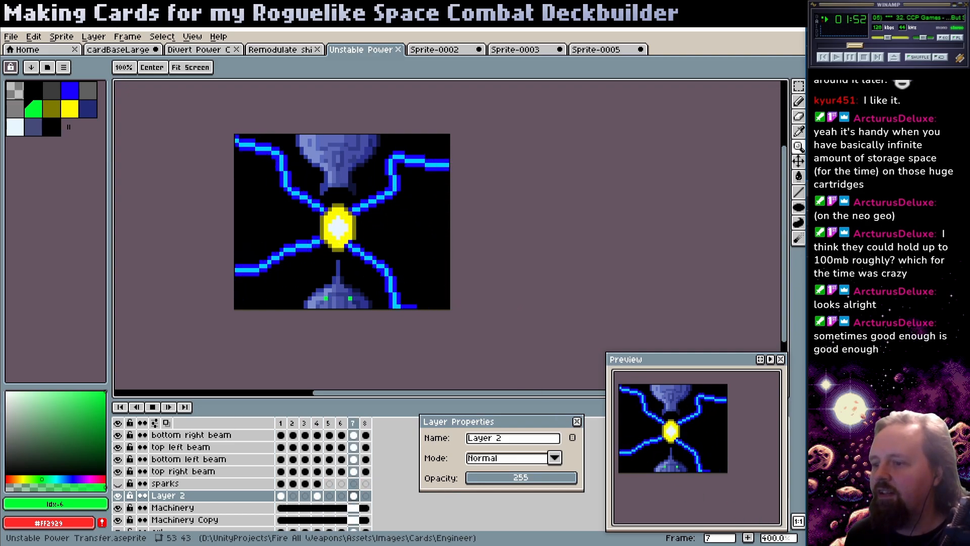
# - Switch to the game view in Unity and look through the card list for cards that still need artwork
pyautogui.hotkey('alt', 'Tab')
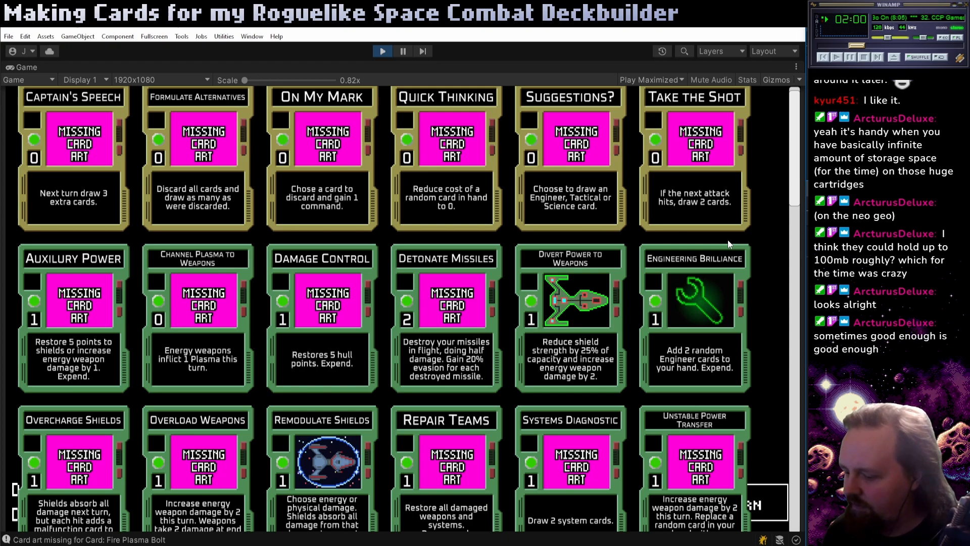
pyautogui.hotkey('alt', 'Tab')
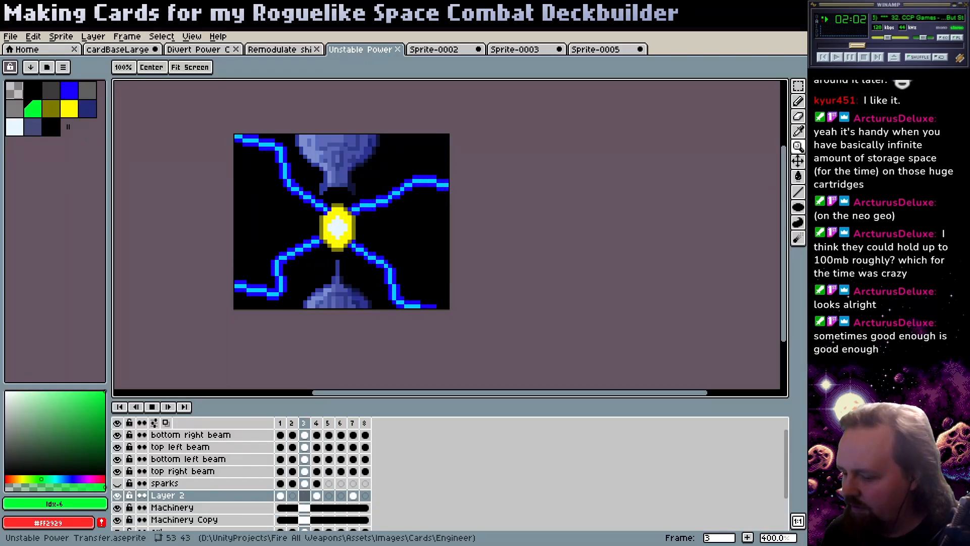
pyautogui.hotkey('alt', 'Tab')
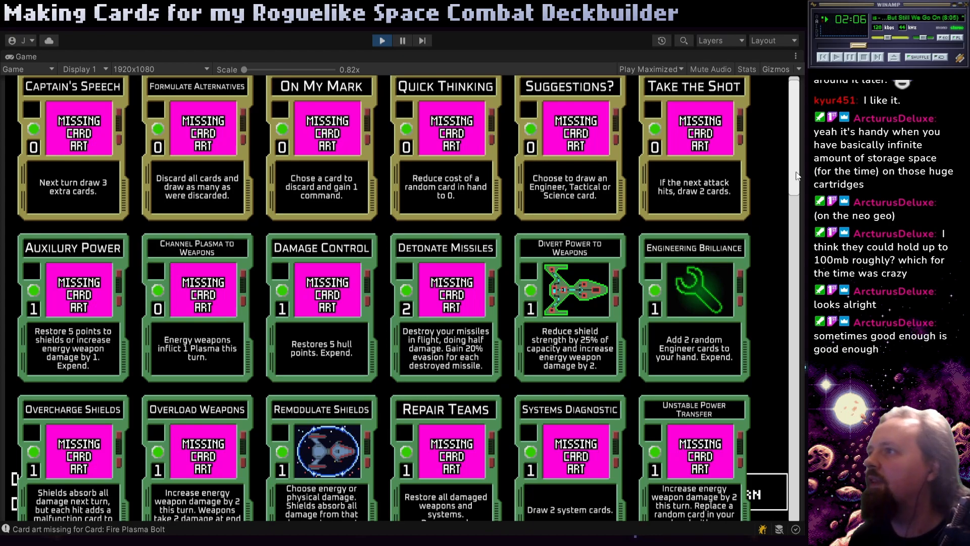
pyautogui.scroll(1, 797, 171)
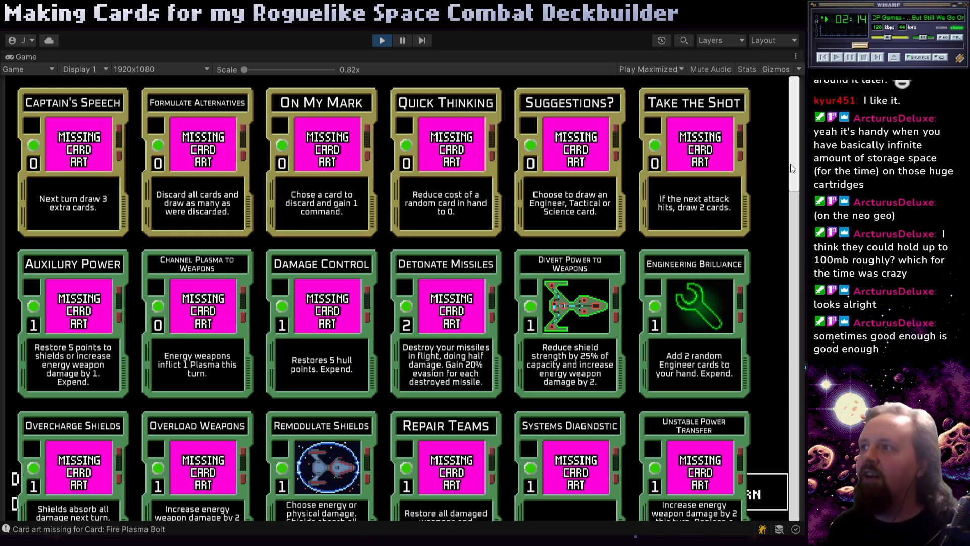
pyautogui.moveTo(790, 159); pyautogui.dragTo(772, 482)
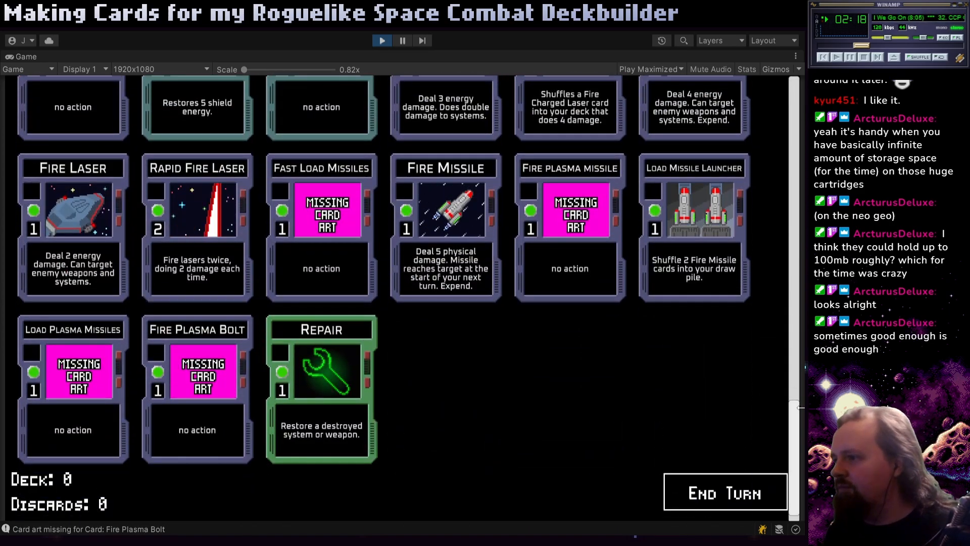
pyautogui.moveTo(789, 423); pyautogui.dragTo(799, 89)
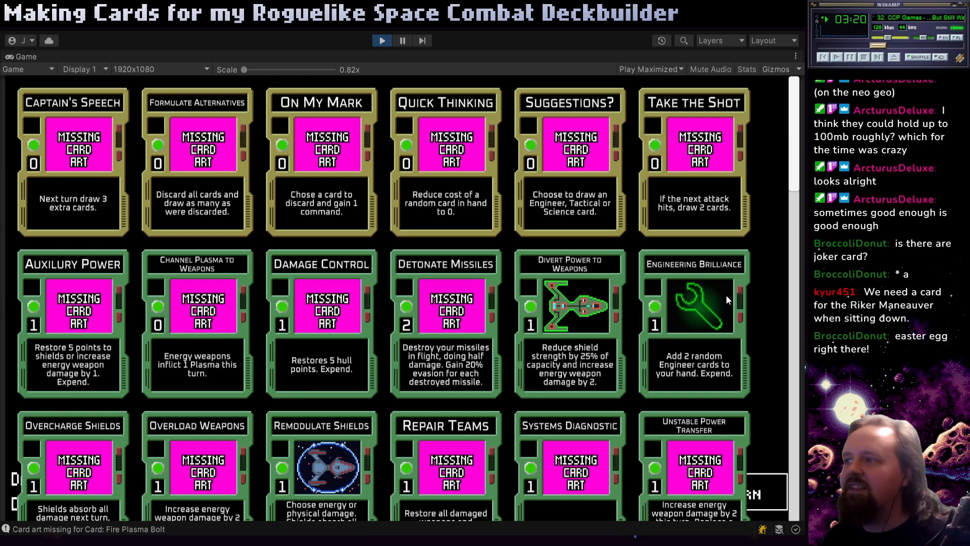
pyautogui.moveTo(793, 159); pyautogui.dragTo(794, 189)
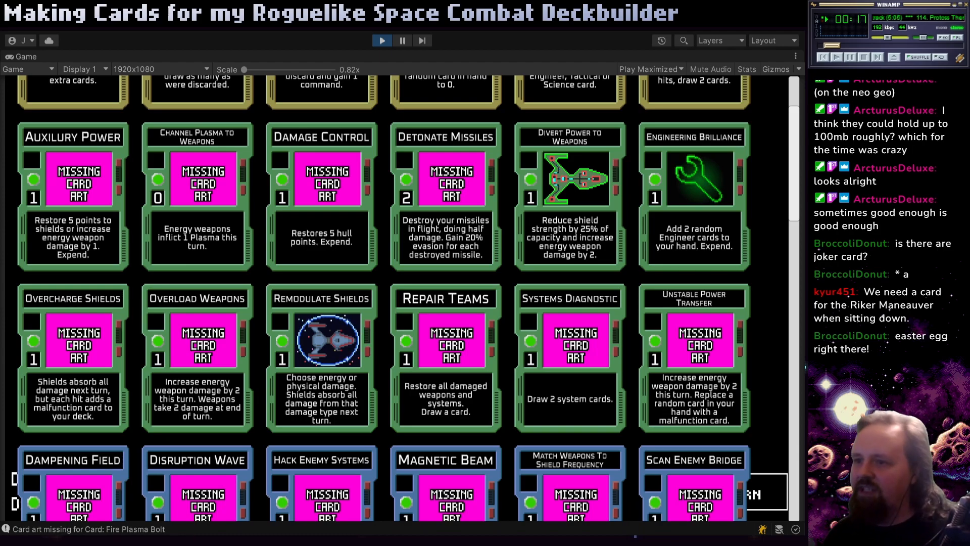
pyautogui.moveTo(792, 195); pyautogui.dragTo(790, 267)
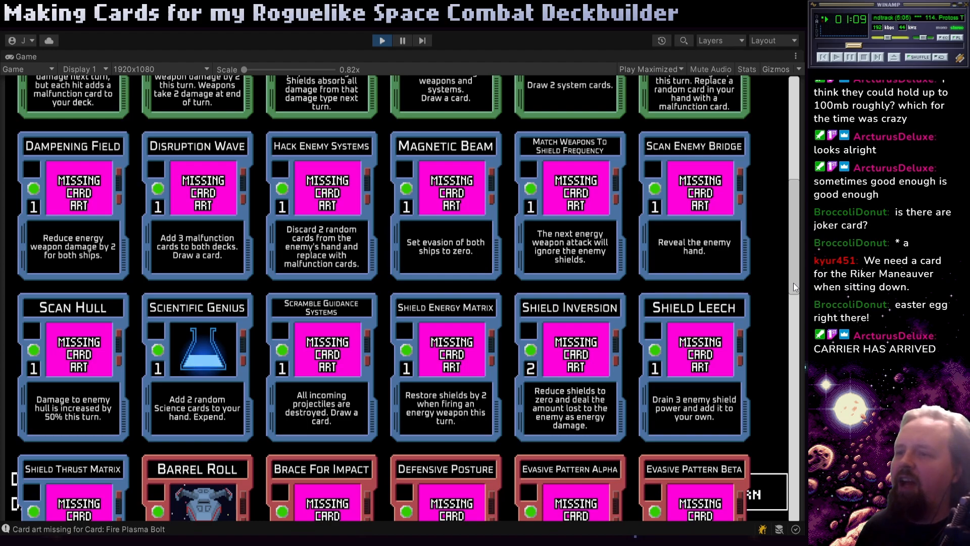
pyautogui.moveTo(794, 283); pyautogui.dragTo(791, 293)
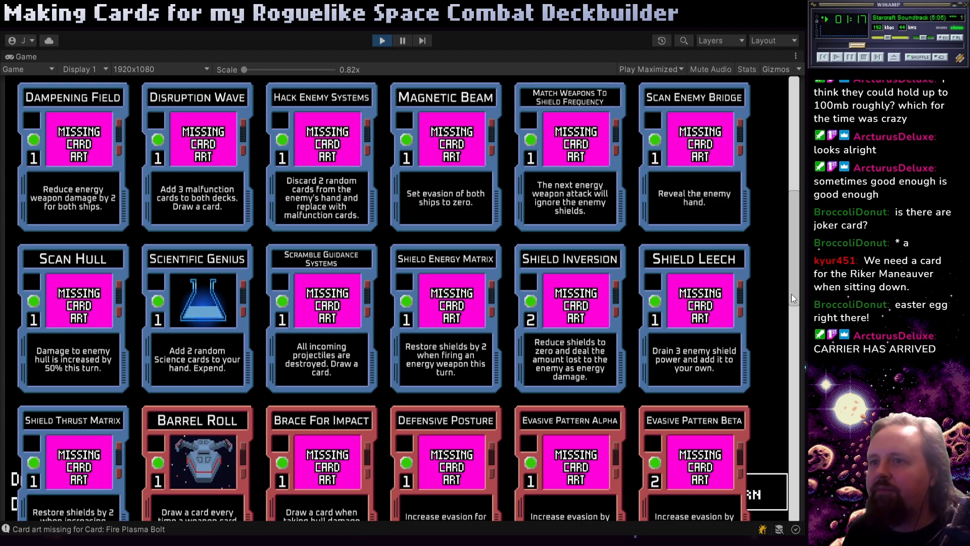
pyautogui.scroll(-3, 791, 294)
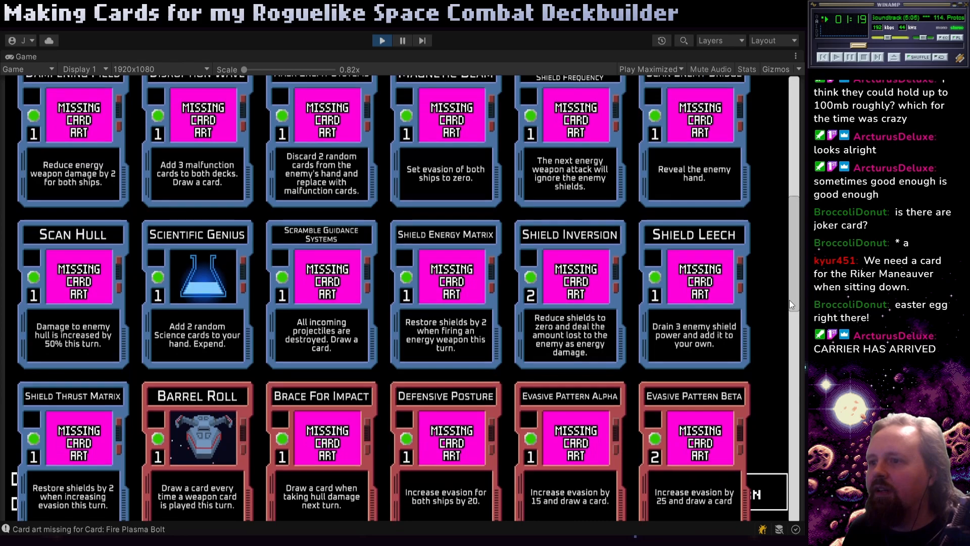
pyautogui.scroll(-3, 791, 318)
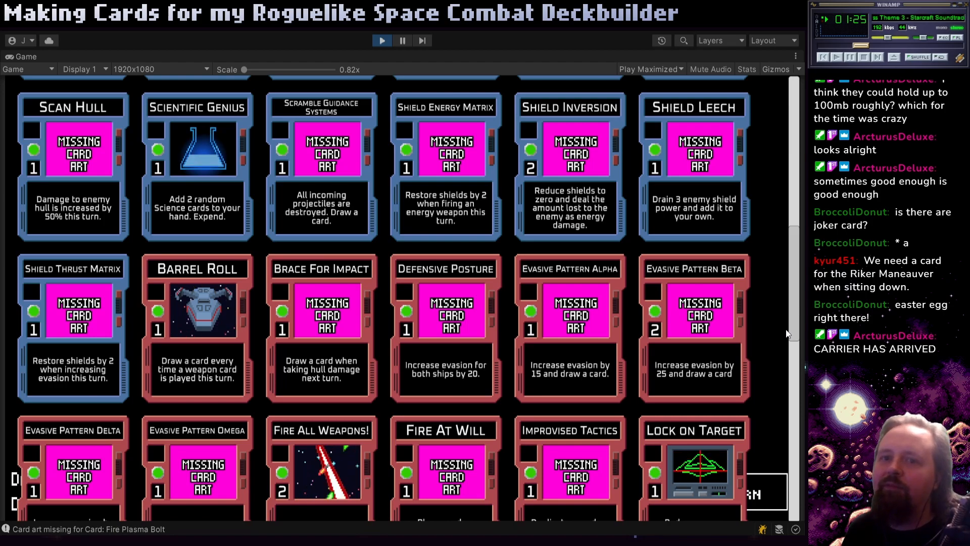
# - Look through the rest of the card list to its end for missing artwork, and return to the start of the list
pyautogui.scroll(-3, 784, 349)
pyautogui.scroll(-1, 783, 350)
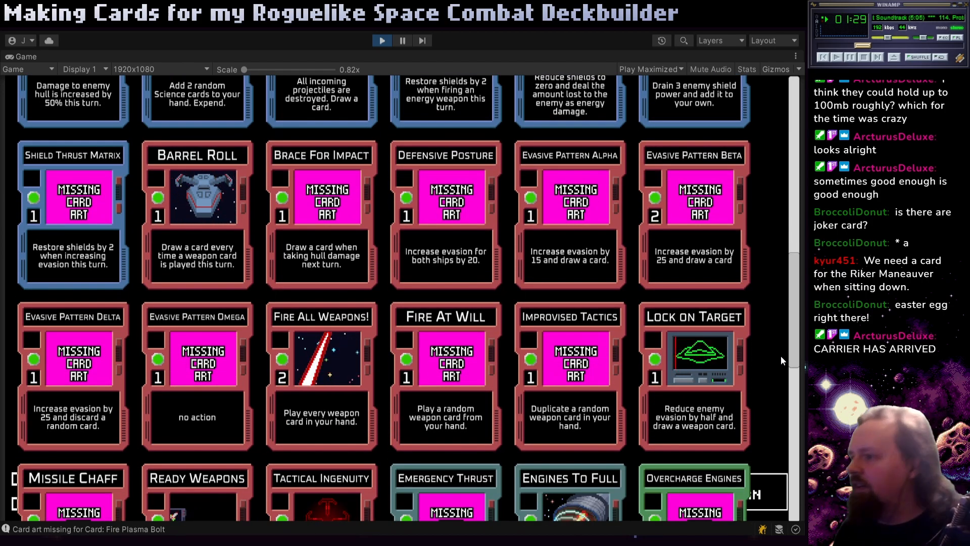
pyautogui.scroll(-1, 781, 357)
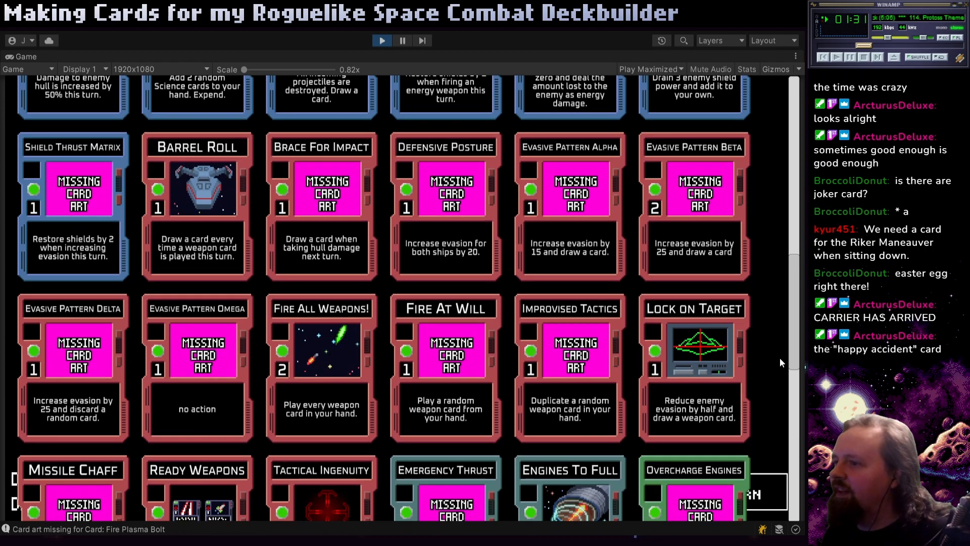
pyautogui.scroll(-2, 780, 365)
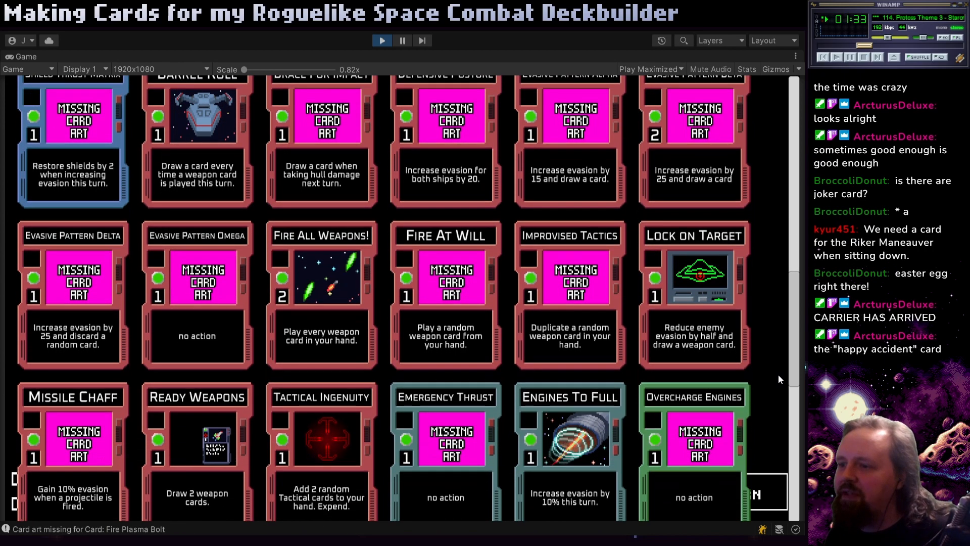
pyautogui.scroll(-8, 778, 382)
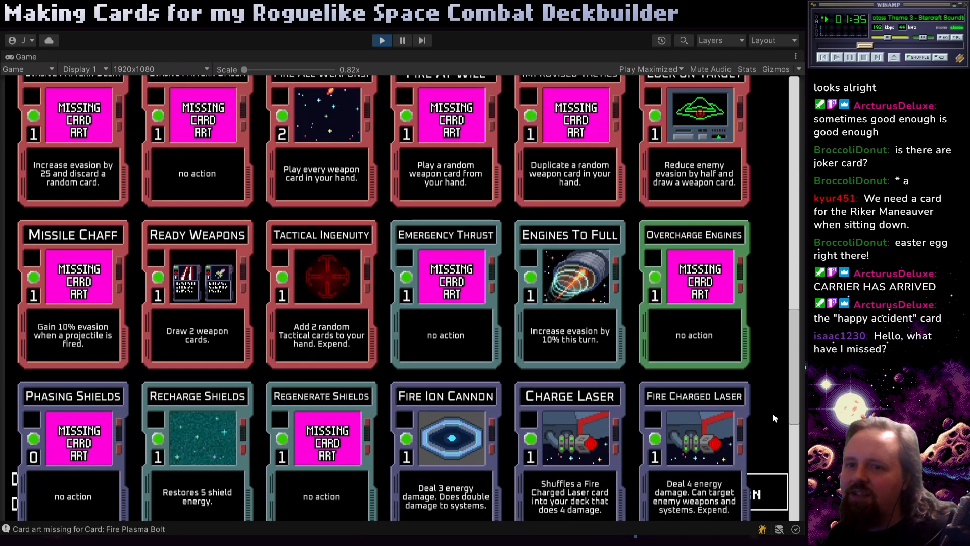
pyautogui.scroll(-4, 771, 454)
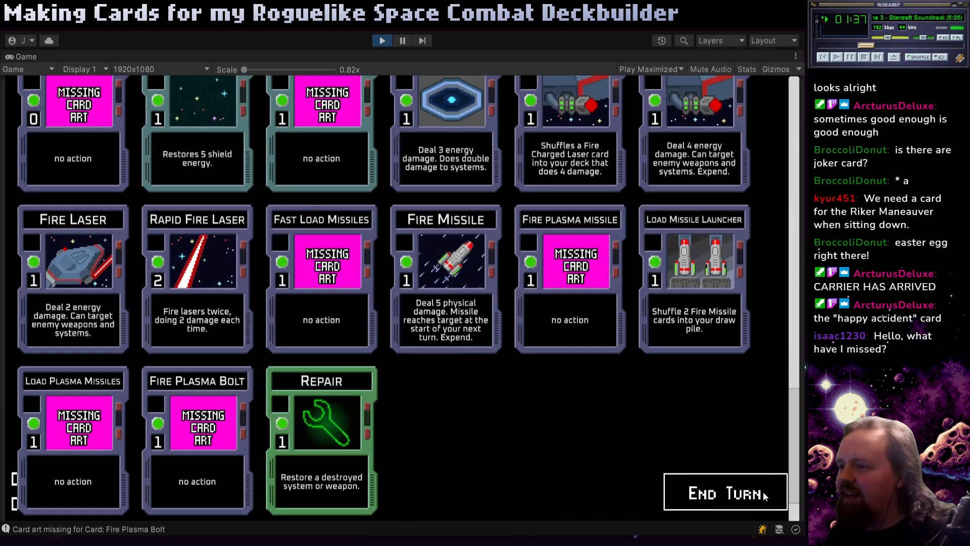
pyautogui.scroll(4, 768, 458)
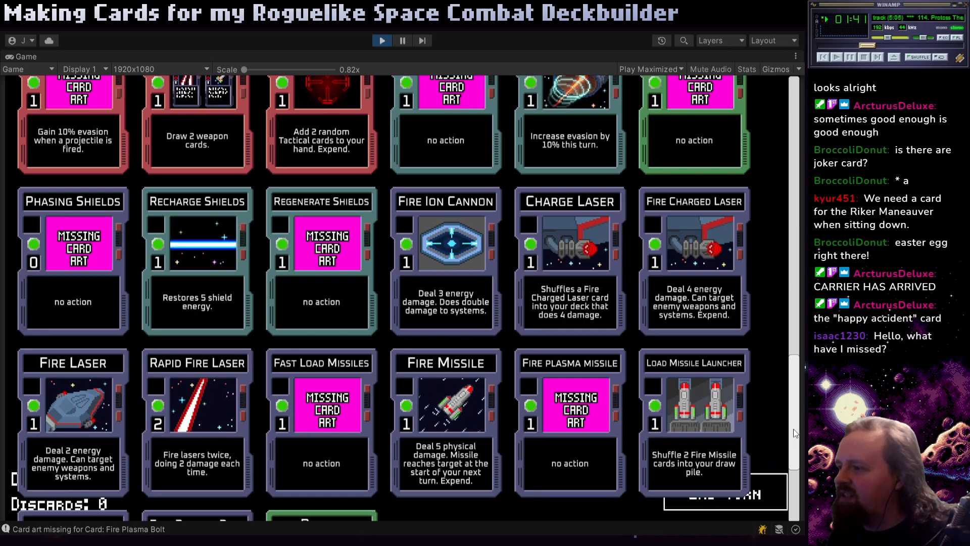
pyautogui.moveTo(793, 428); pyautogui.dragTo(792, 152)
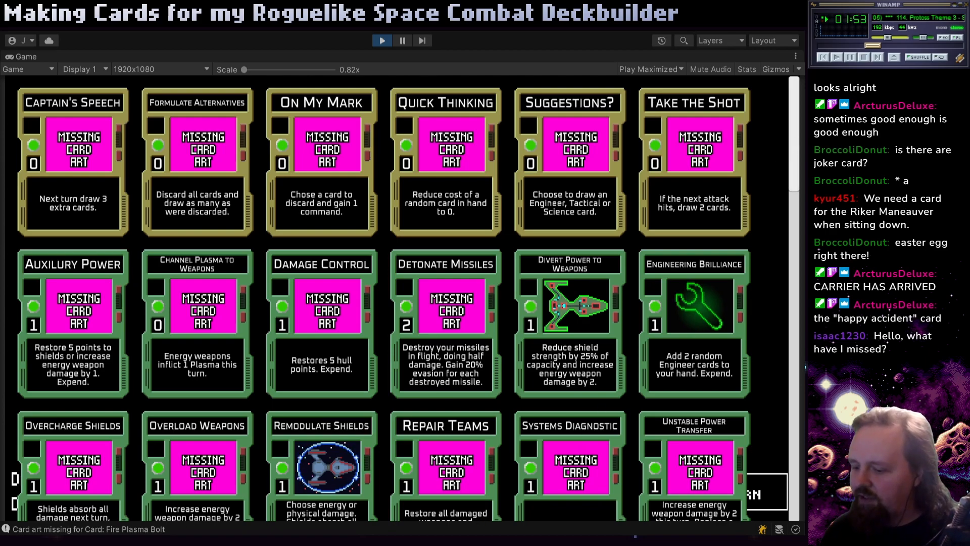
# - Switch to Aseprite and review the Unstable Power animation at a larger zoom, stopping and restarting its playback
pyautogui.hotkey('alt', 'Tab')
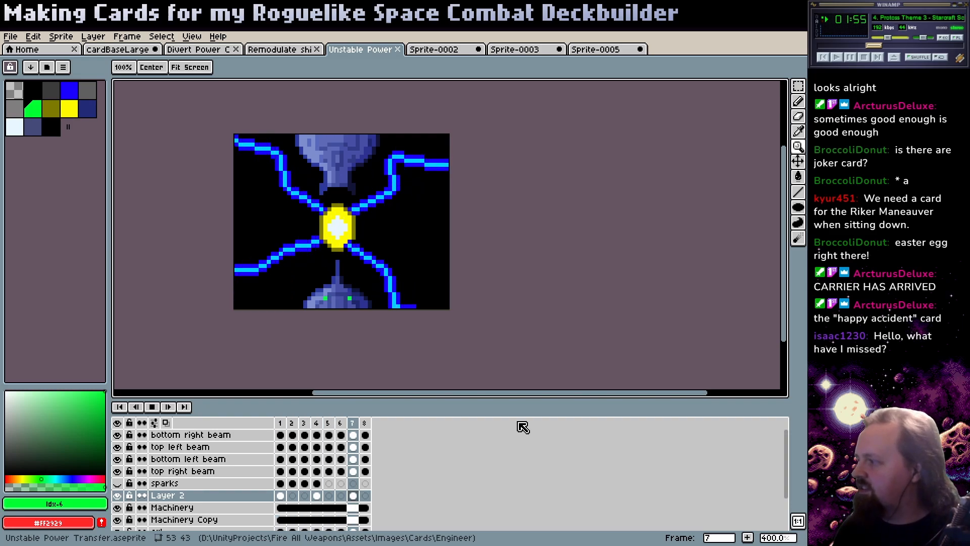
pyautogui.click(358, 250)
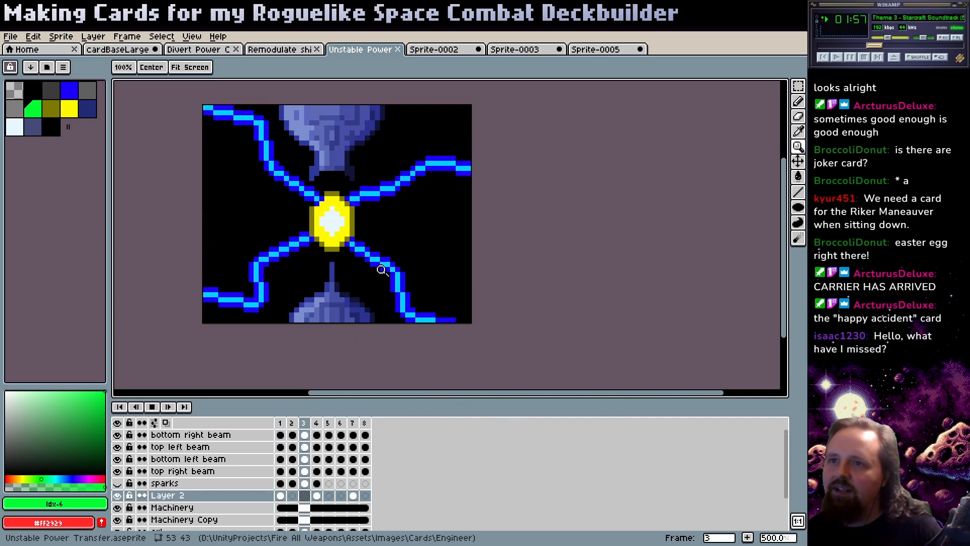
pyautogui.click(455, 246)
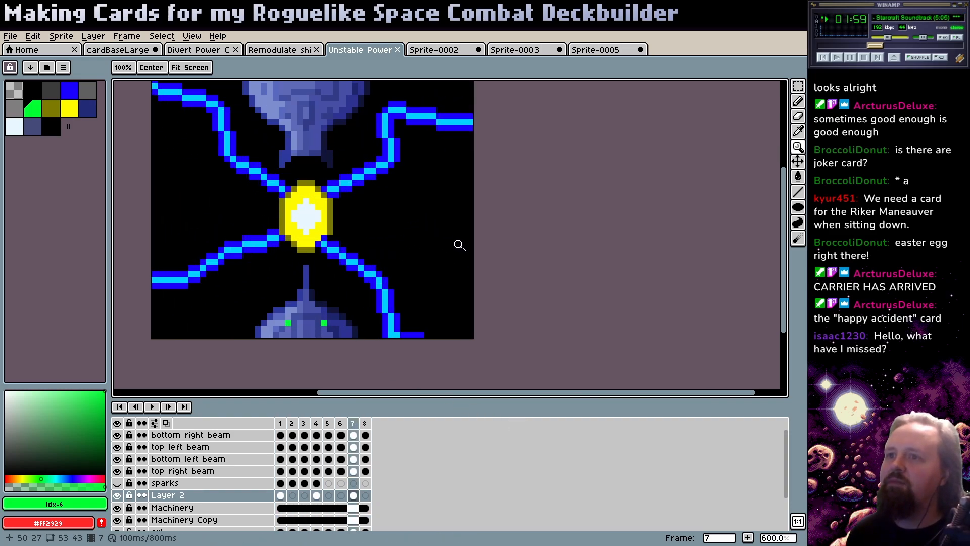
pyautogui.rightClick(455, 245)
pyautogui.click(152, 407)
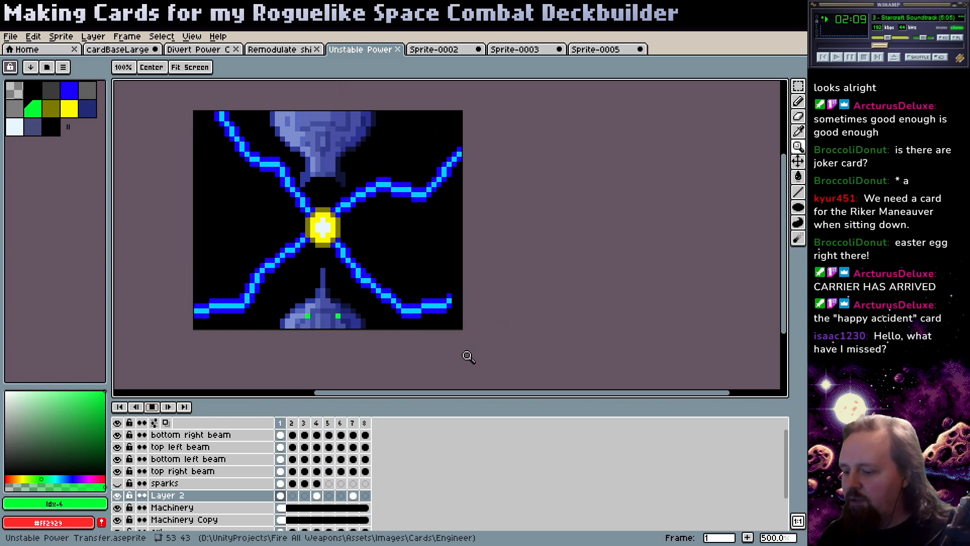
# - Switch back to the game view in Unity and examine the engineering, science and tactical cards that still lack artwork
pyautogui.hotkey('alt', 'Tab')
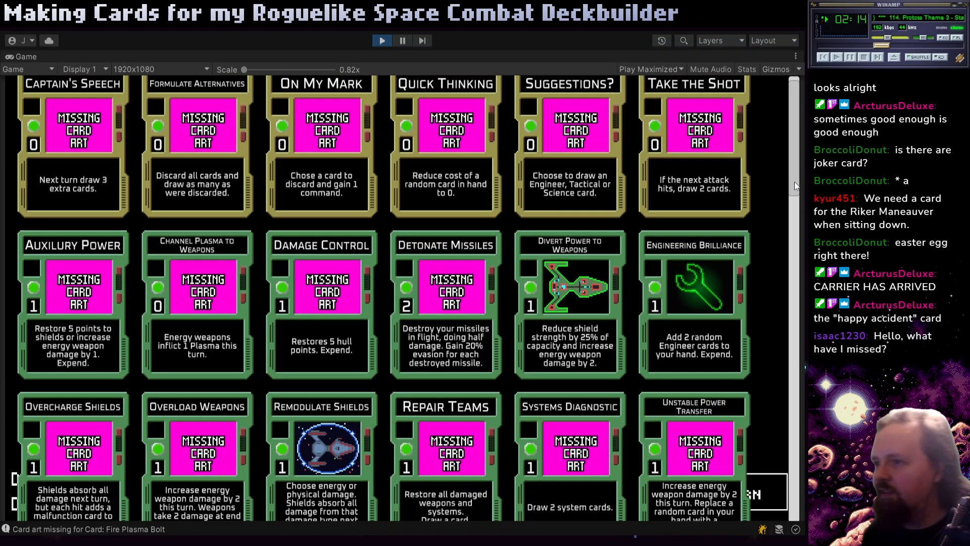
pyautogui.moveTo(795, 181); pyautogui.dragTo(771, 244)
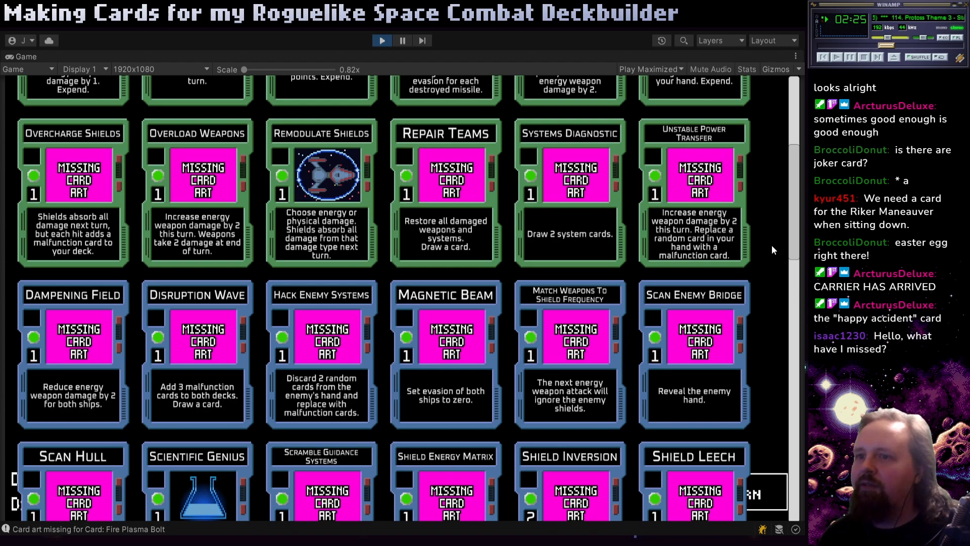
pyautogui.moveTo(771, 245); pyautogui.dragTo(761, 287)
pyautogui.scroll(1, 762, 293)
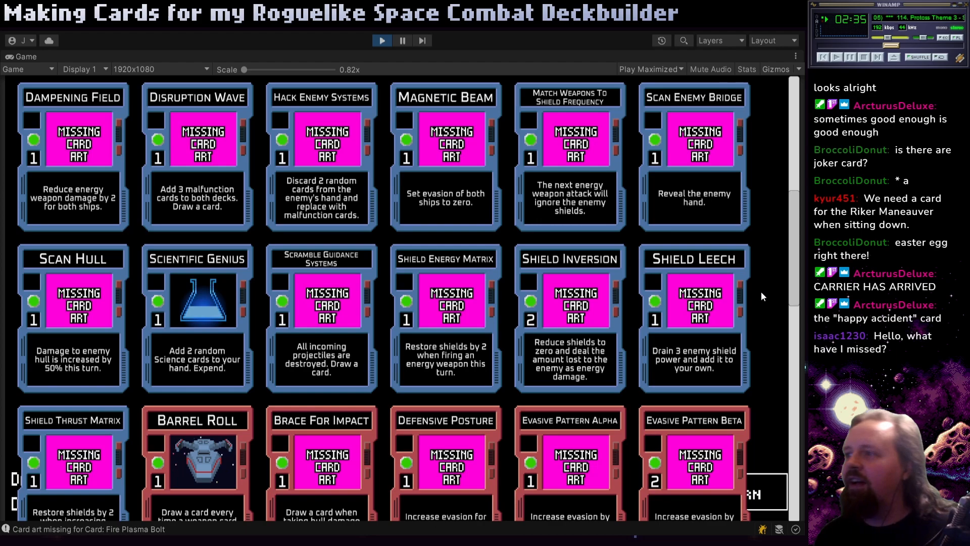
pyautogui.scroll(-1, 762, 296)
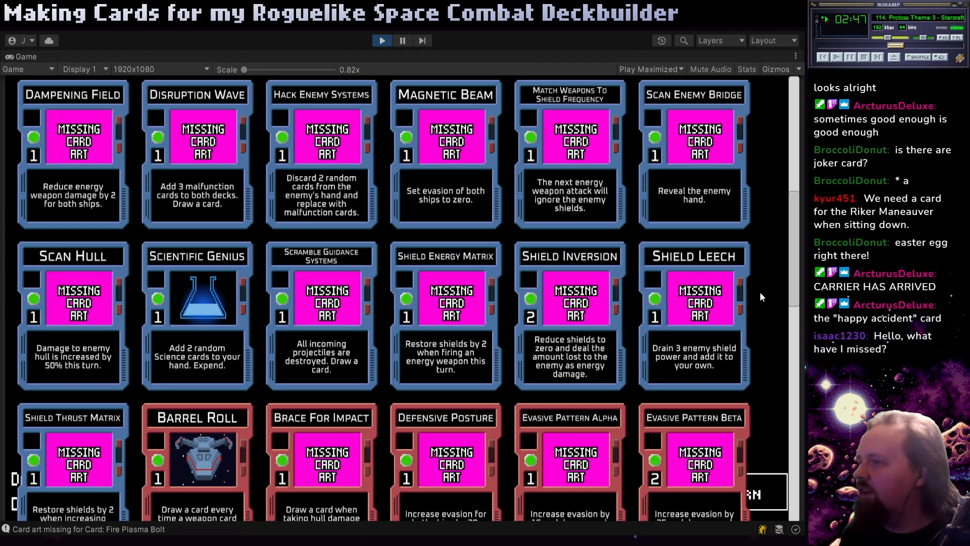
pyautogui.scroll(-1, 760, 292)
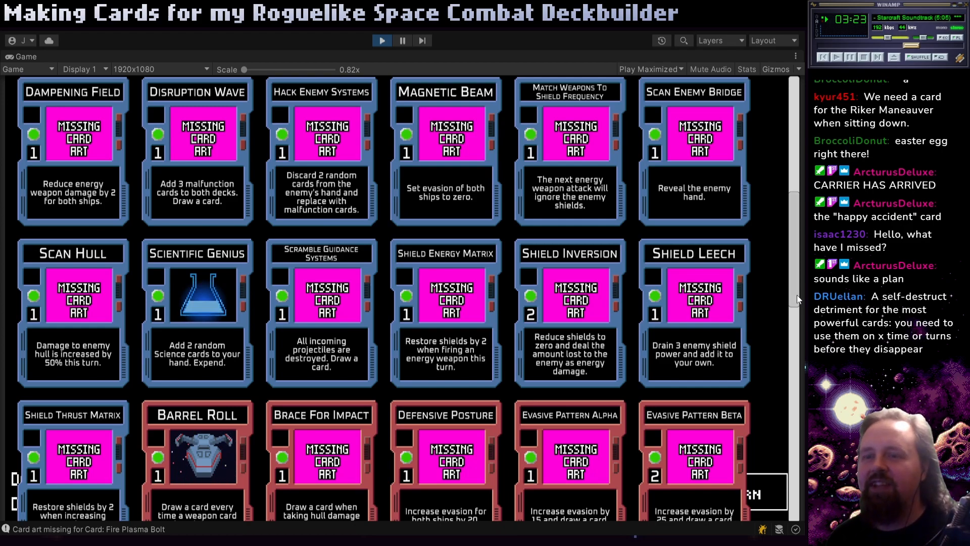
pyautogui.moveTo(796, 295); pyautogui.dragTo(790, 337)
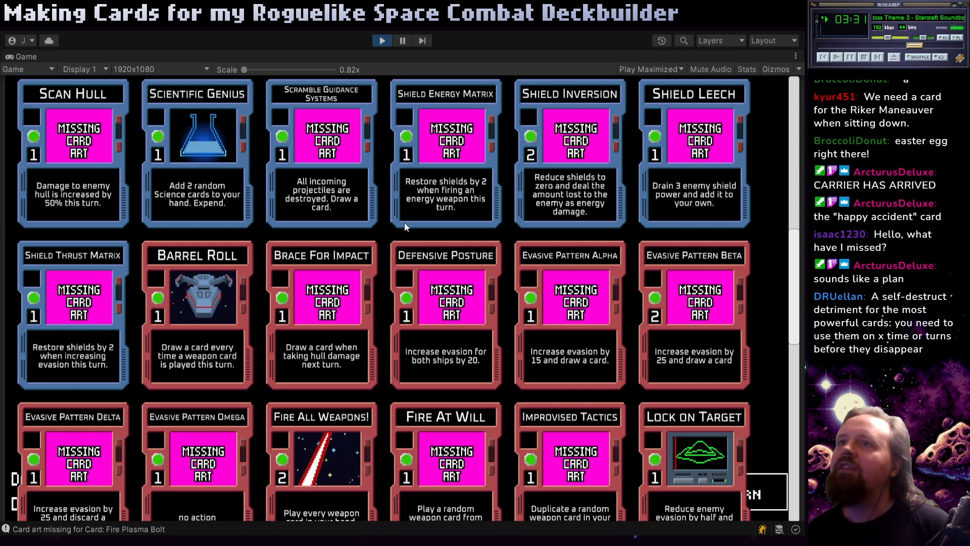
# - Restart the game, start an encounter with the Green Ship, and inspect the Load Missile Launcher and Lock on Target cards
pyautogui.click(382, 41)
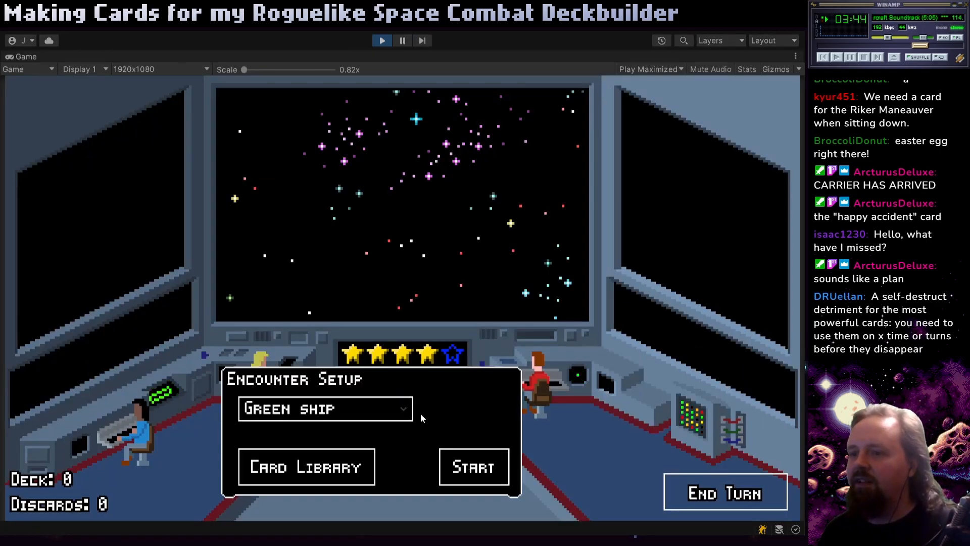
pyautogui.press('Return')
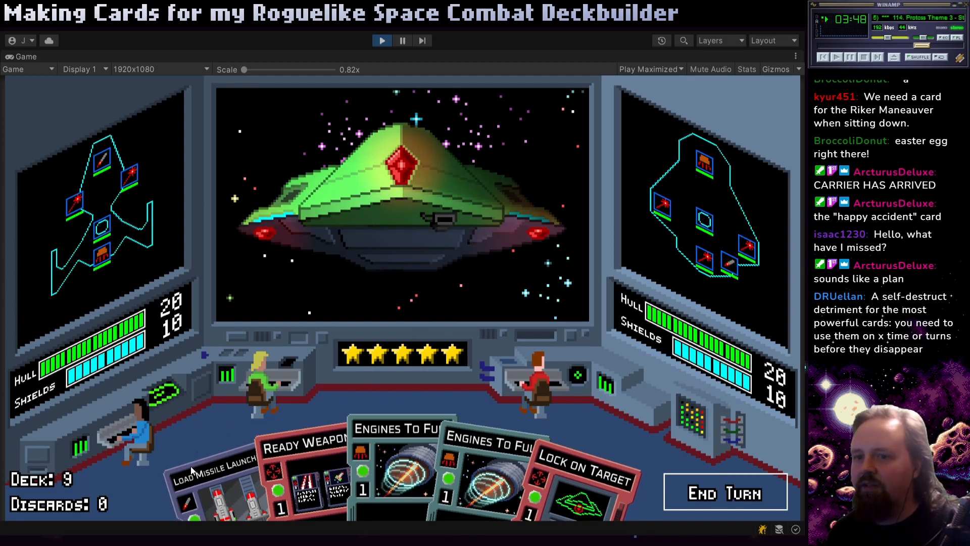
pyautogui.moveTo(227, 480); pyautogui.dragTo(408, 335)
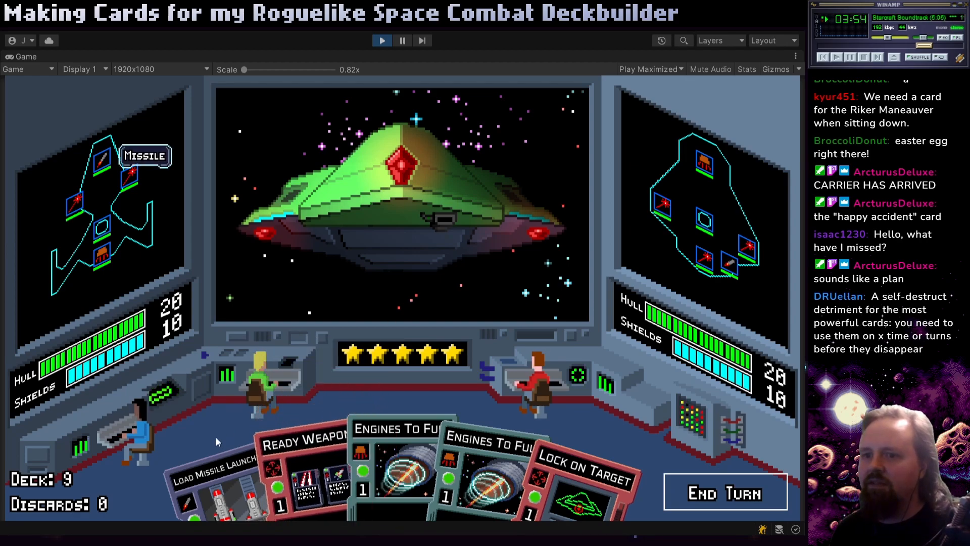
pyautogui.moveTo(230, 426)
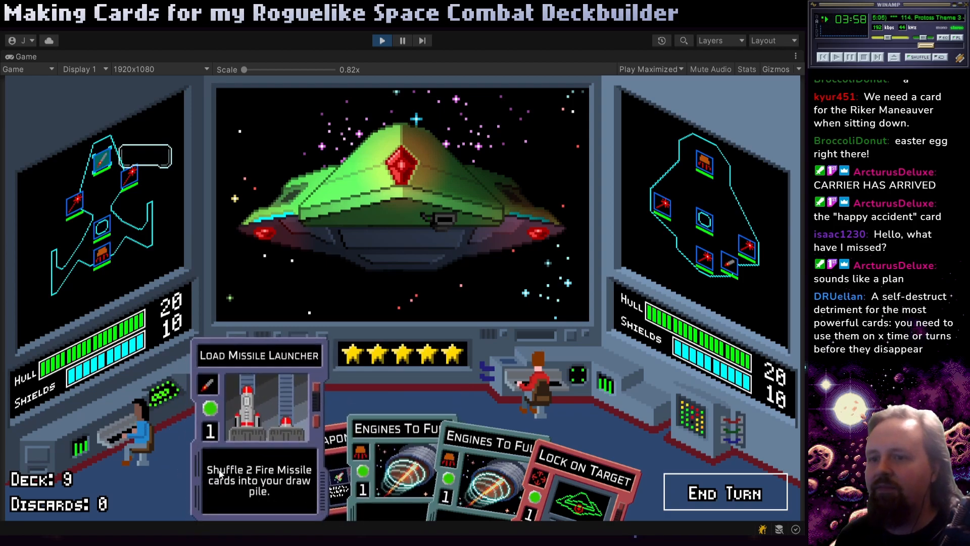
pyautogui.moveTo(581, 466)
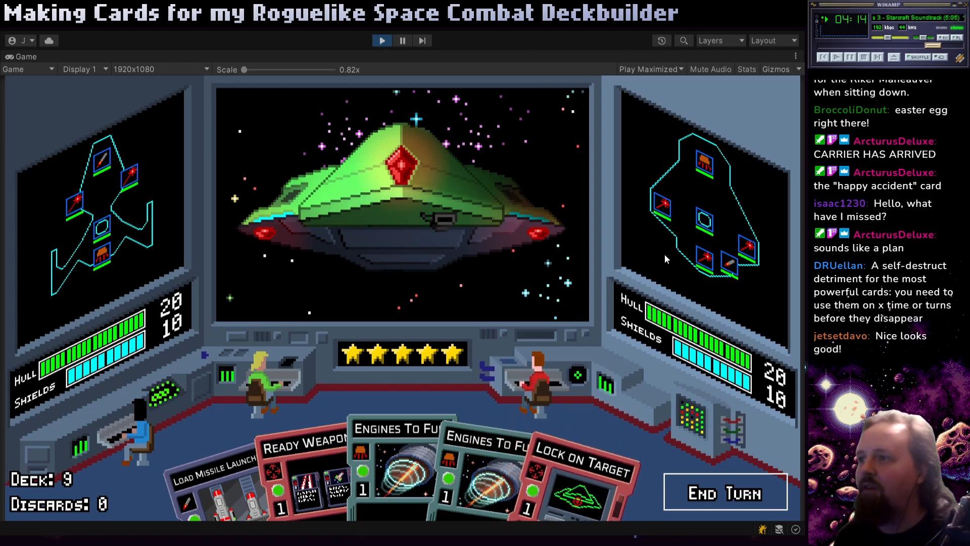
# - Play both Engines To Full cards, Ready Weapons and Rapid Fire Laser, and end the turn
pyautogui.moveTo(480, 459); pyautogui.dragTo(484, 244)
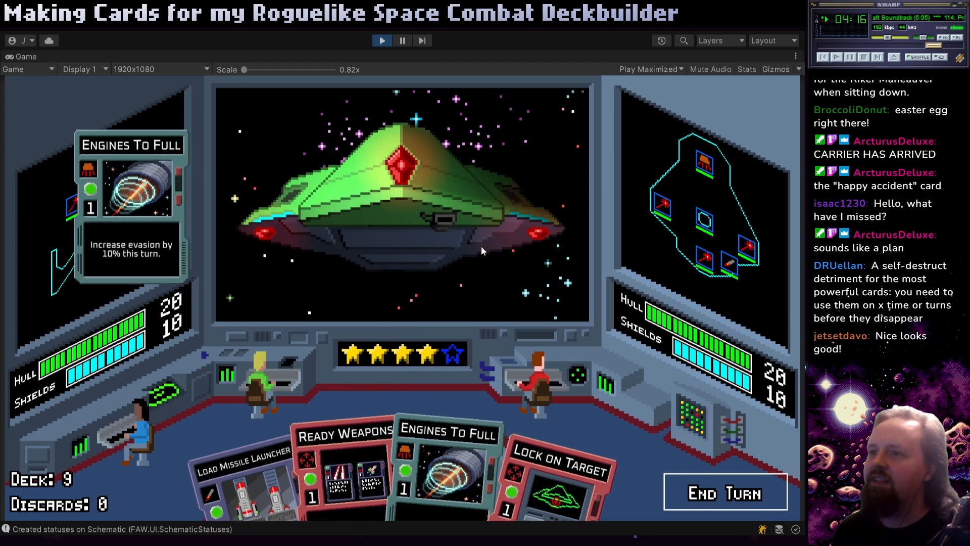
pyautogui.moveTo(448, 486); pyautogui.dragTo(475, 260)
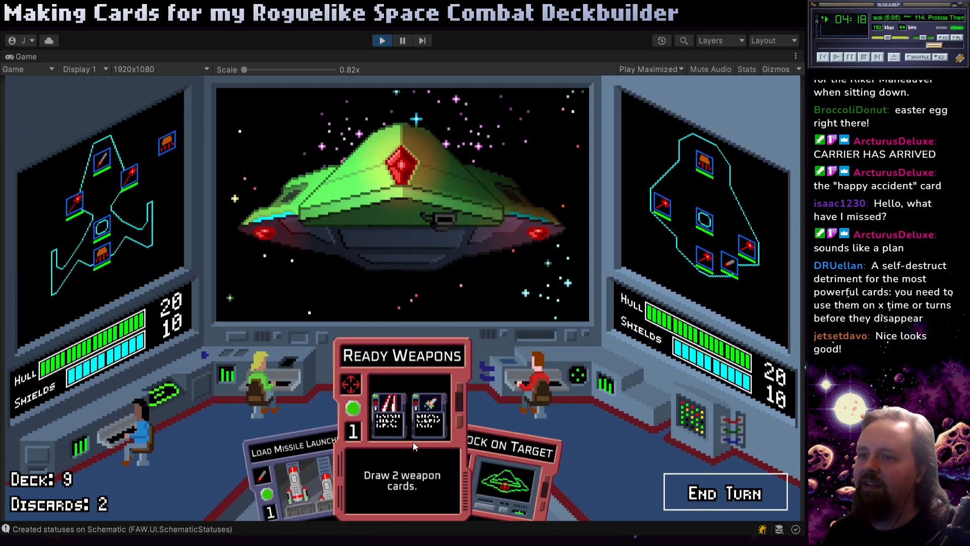
pyautogui.moveTo(405, 445); pyautogui.dragTo(417, 183)
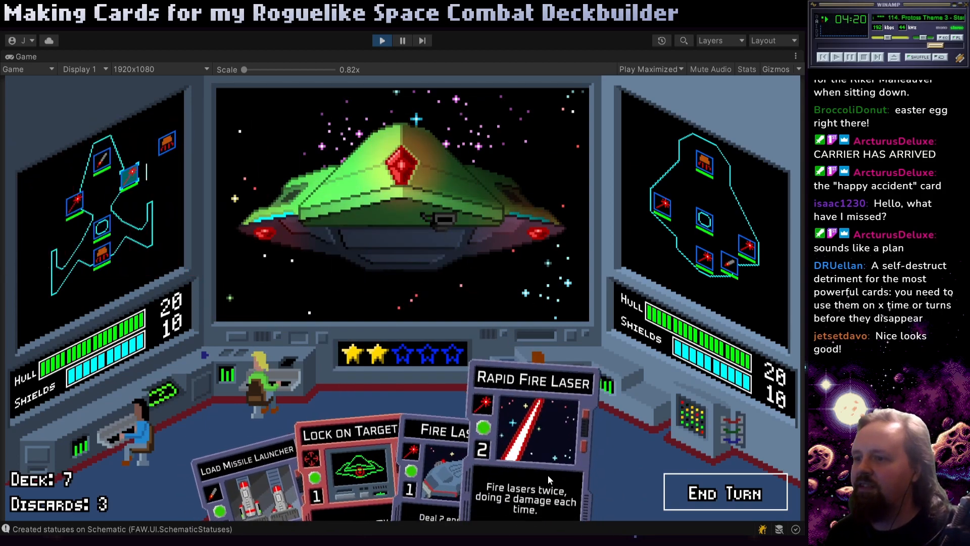
pyautogui.moveTo(501, 455); pyautogui.dragTo(490, 258)
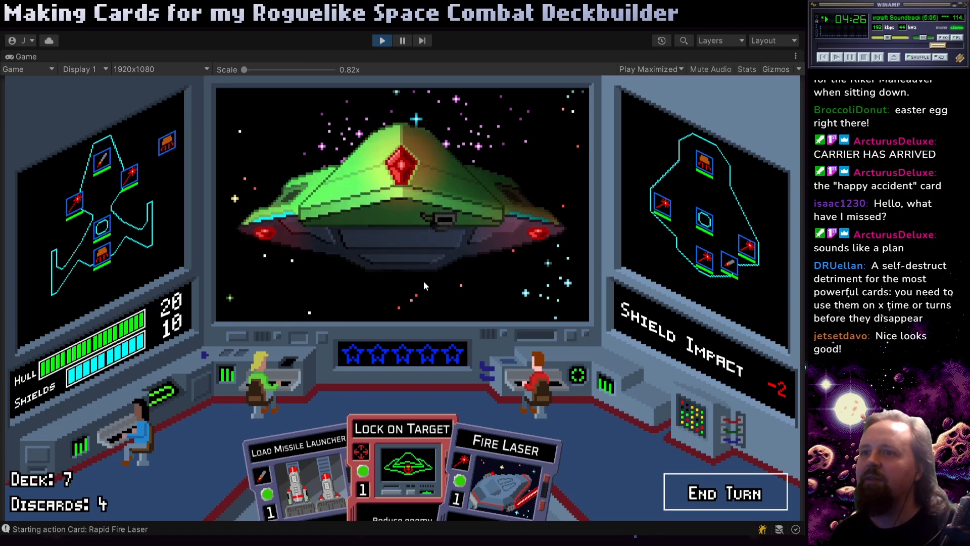
pyautogui.click(688, 485)
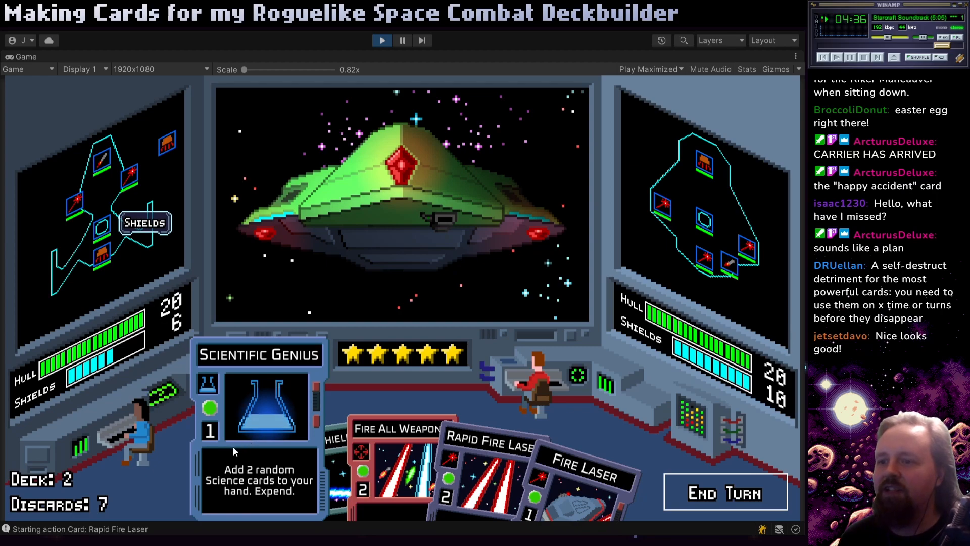
# - Play the Fire All Weapons! and Recharge Shields cards, and end the turn
pyautogui.click(407, 453)
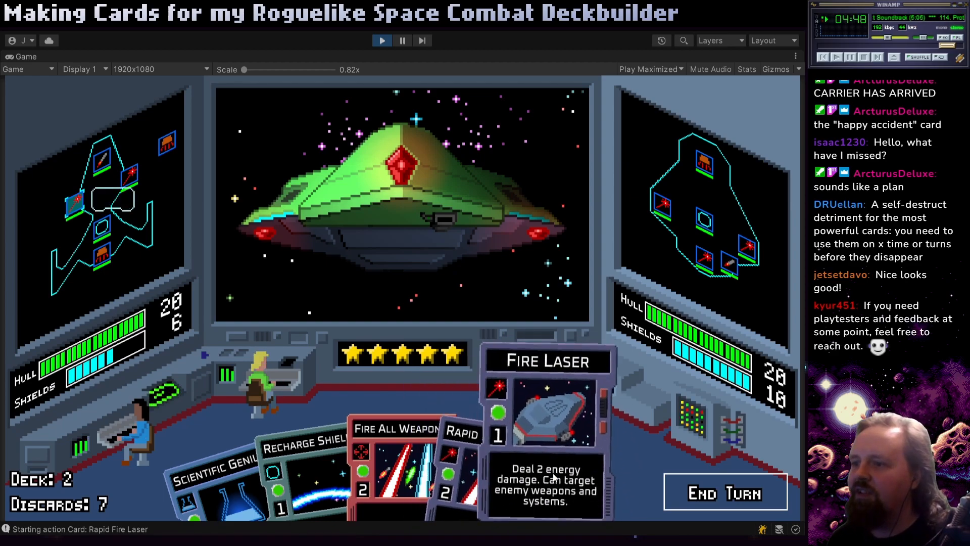
pyautogui.moveTo(405, 444); pyautogui.dragTo(408, 254)
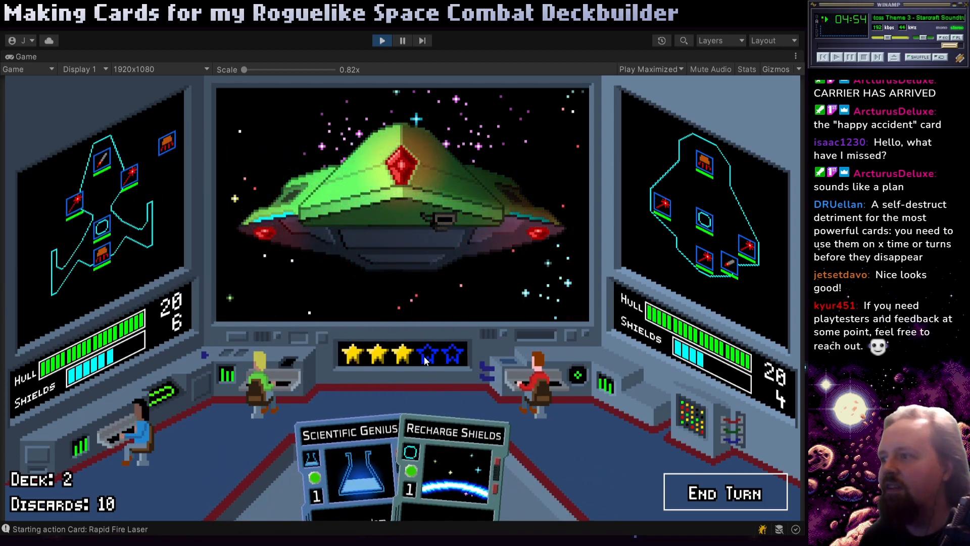
pyautogui.moveTo(433, 448); pyautogui.dragTo(447, 263)
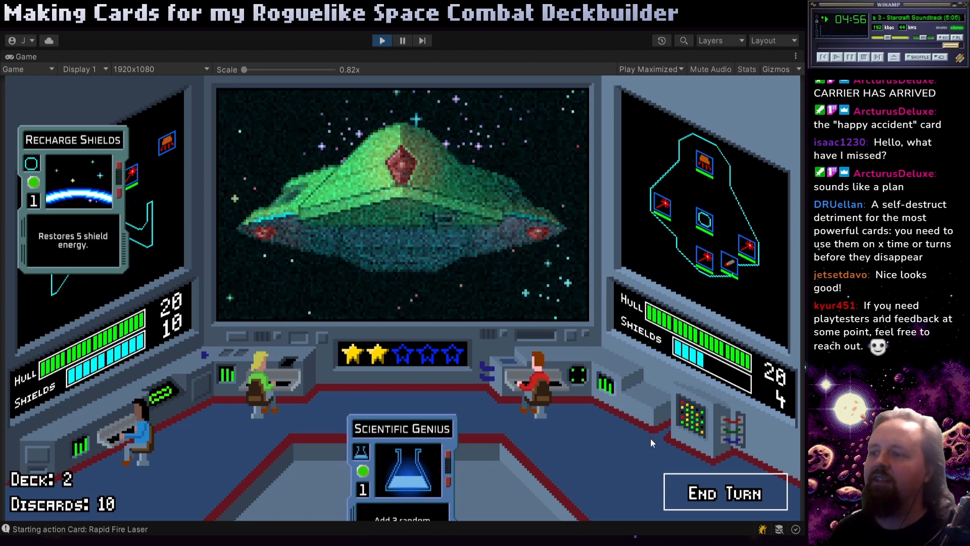
pyautogui.click(715, 486)
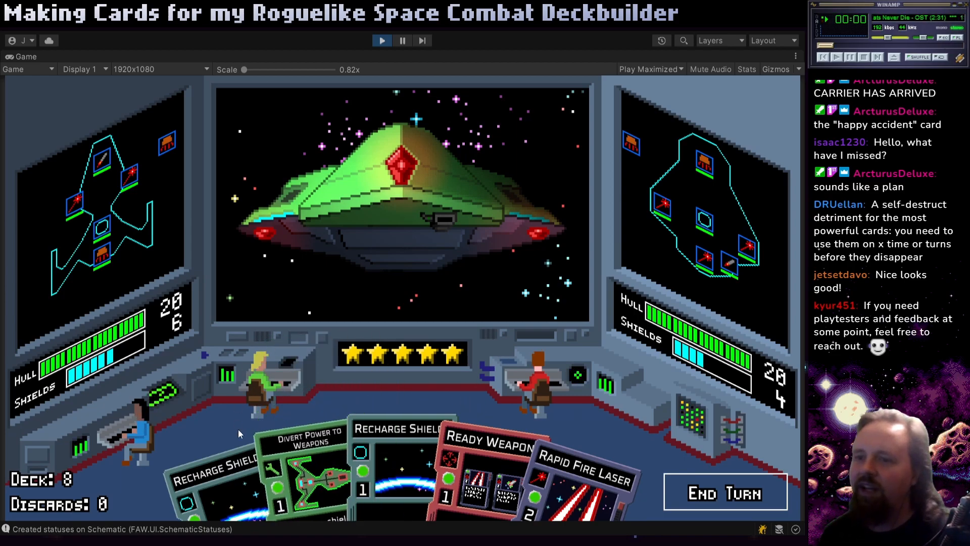
# - Play the Divert Power to Weapons card and check the damage text on the Rapid Fire Laser card
pyautogui.moveTo(237, 459)
pyautogui.moveTo(328, 464)
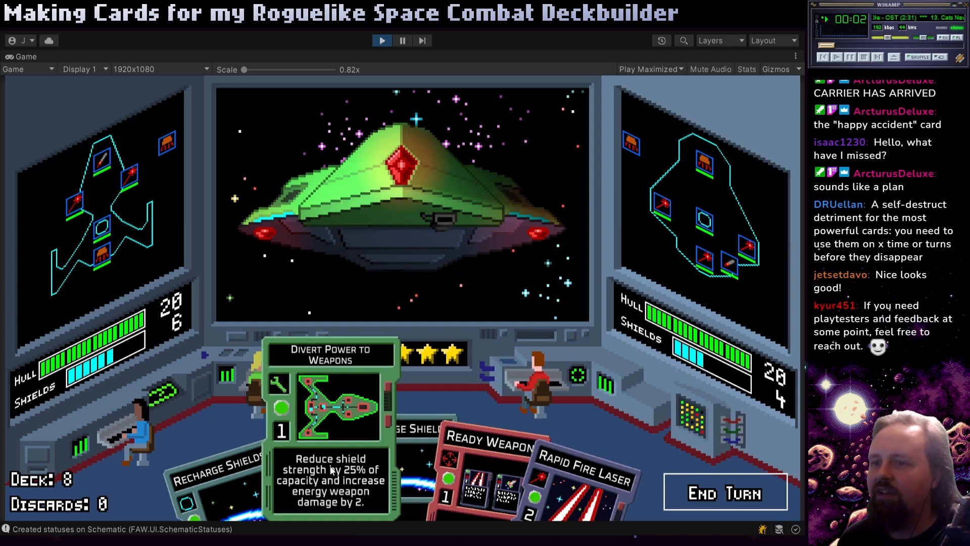
pyautogui.moveTo(289, 470)
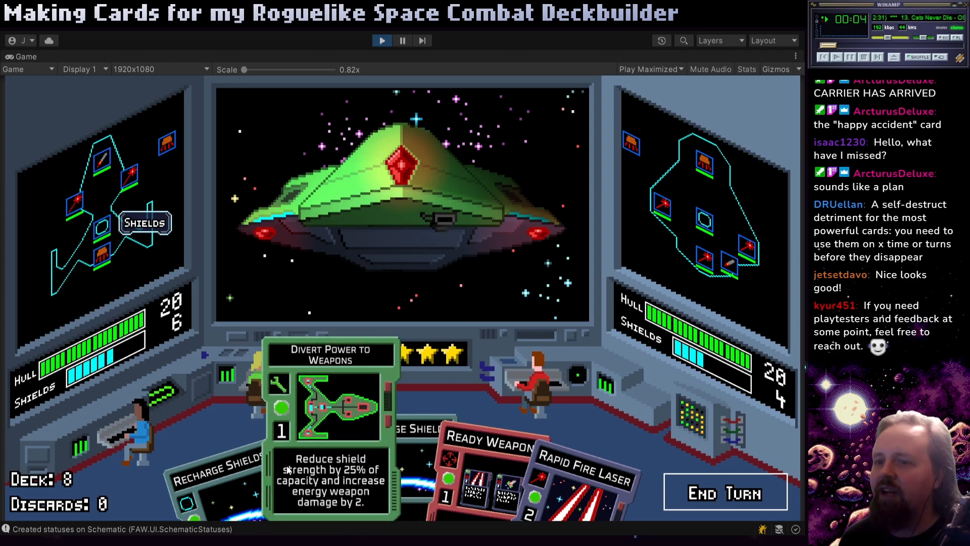
pyautogui.moveTo(335, 436); pyautogui.dragTo(377, 292)
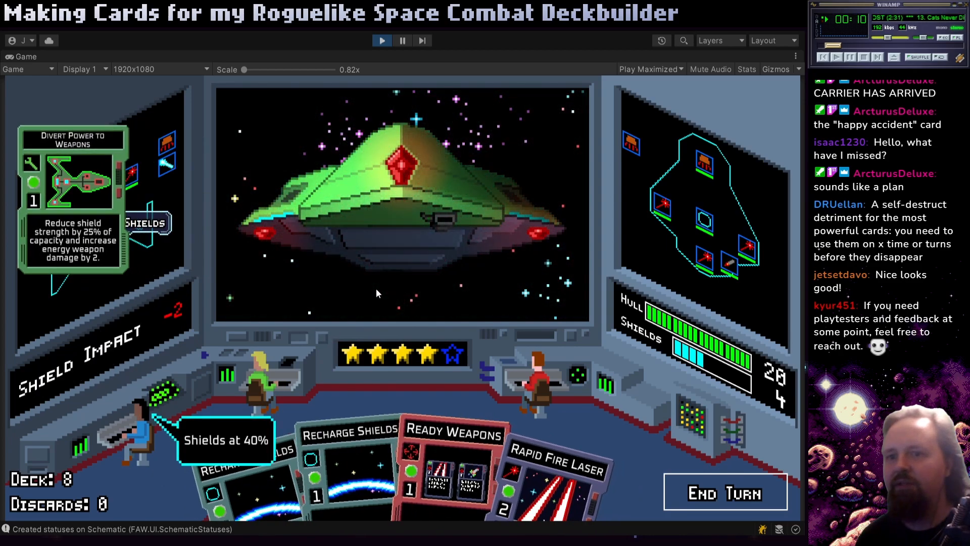
pyautogui.moveTo(549, 453)
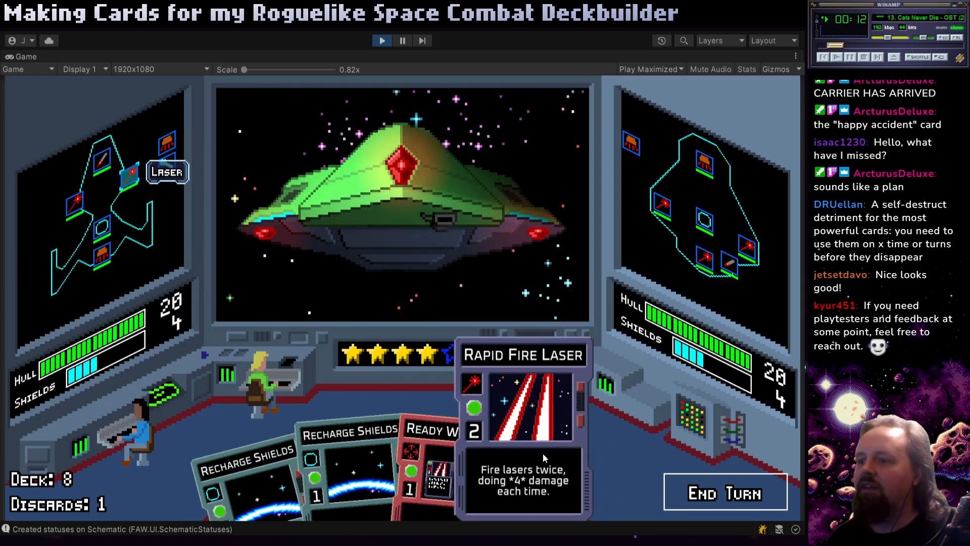
# - Play the Rapid Fire Laser card and both Recharge Shields cards, and end the turn
pyautogui.moveTo(543, 453); pyautogui.dragTo(574, 339)
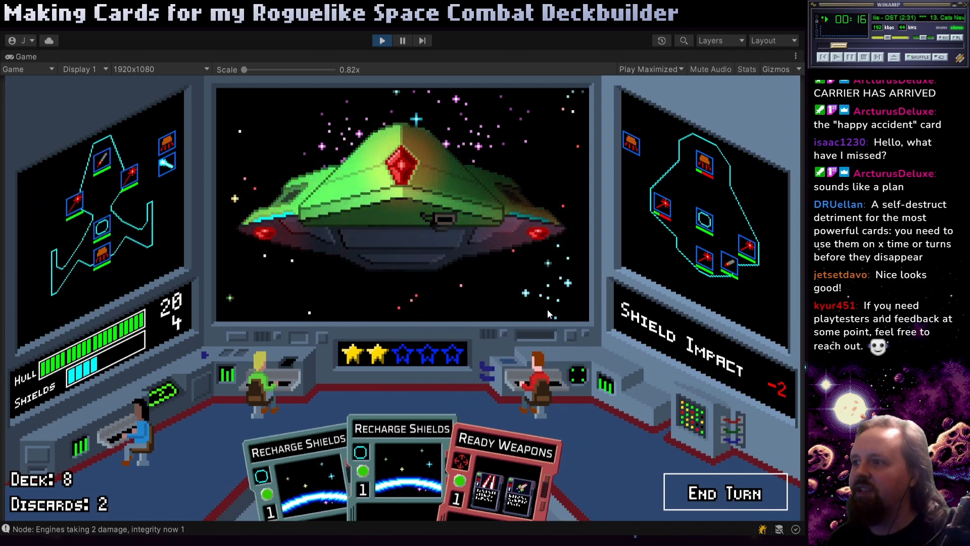
pyautogui.moveTo(356, 464)
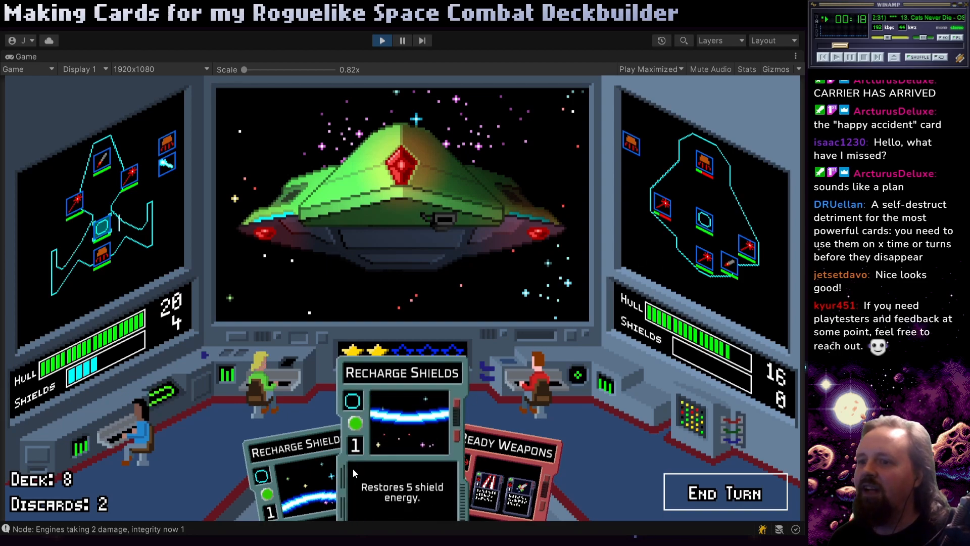
pyautogui.moveTo(370, 461); pyautogui.dragTo(395, 299)
pyautogui.moveTo(366, 442); pyautogui.dragTo(417, 269)
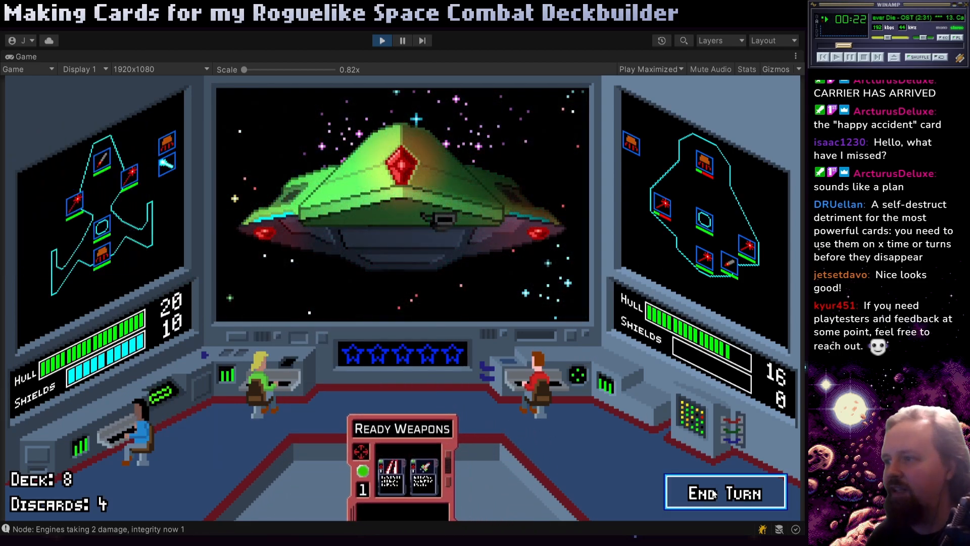
pyautogui.click(715, 492)
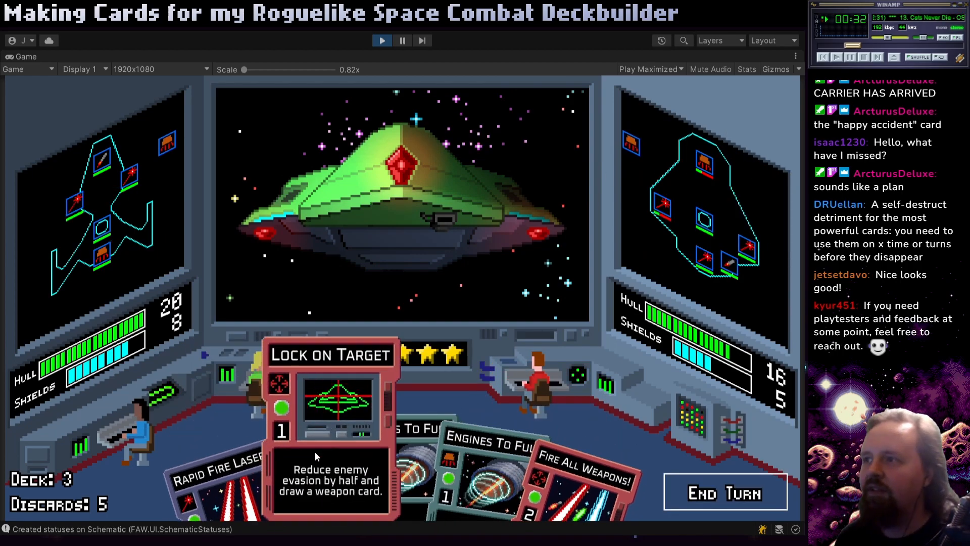
# - Check the enemy ship's evasion status, and play the Lock on Target and Rapid Fire Laser cards
pyautogui.moveTo(634, 142)
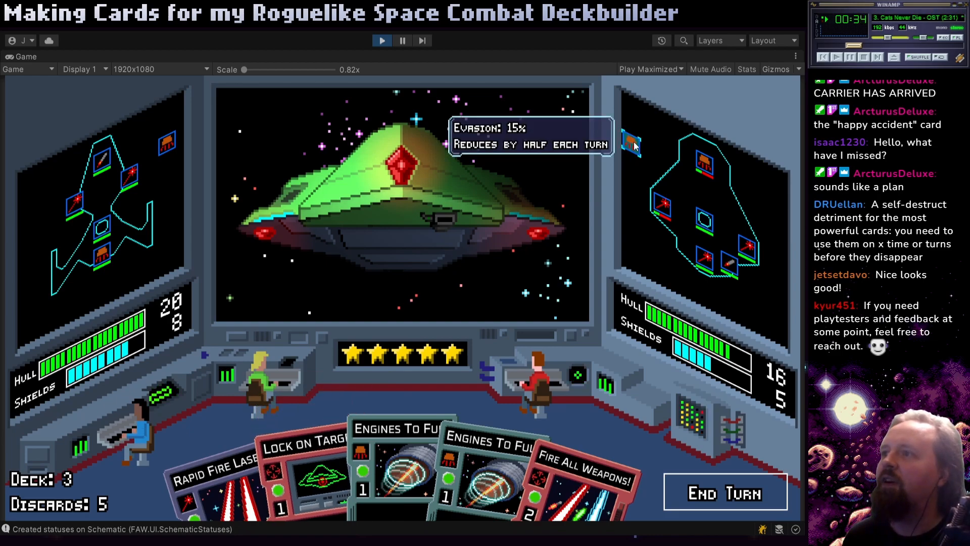
pyautogui.click(324, 399)
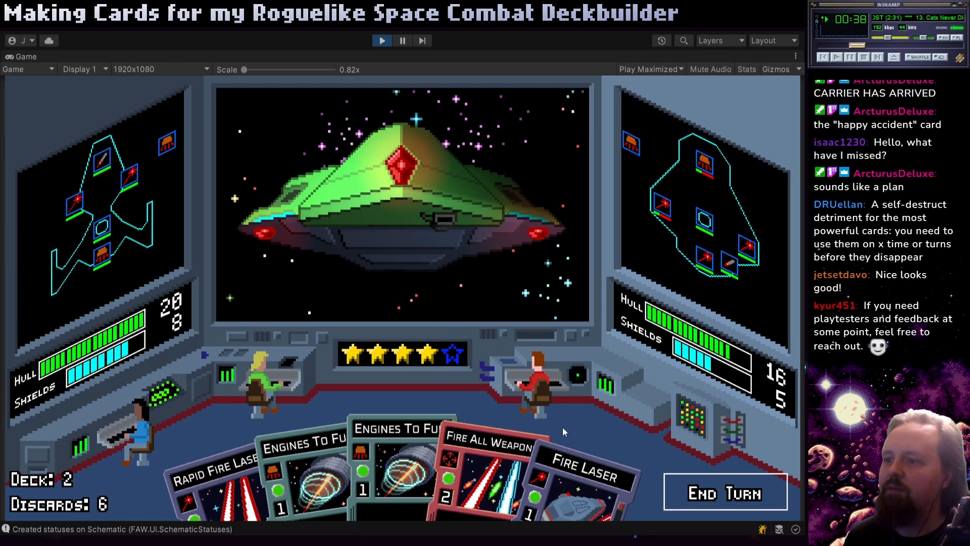
pyautogui.click(200, 473)
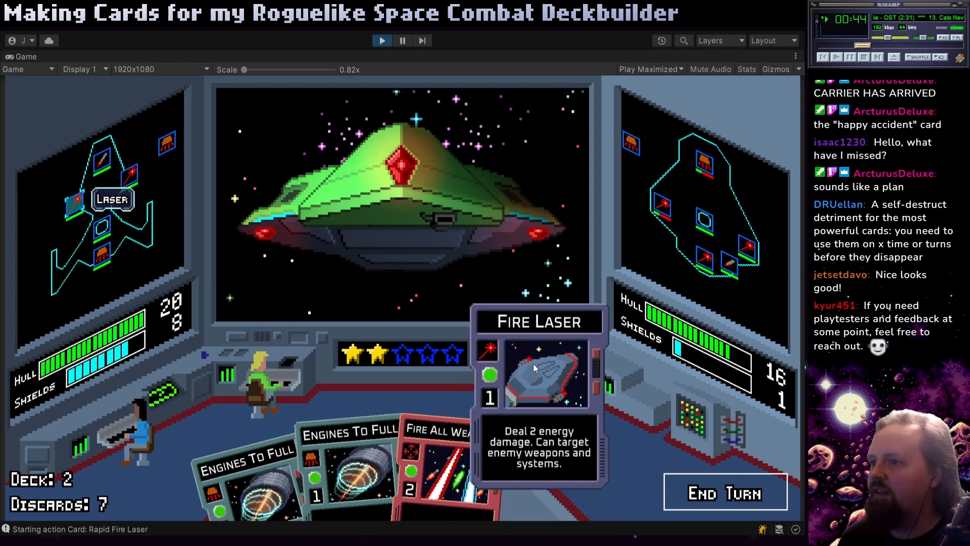
# - Play Fire Laser on the laser at the enemy ship's left wing, play an Engines To Full card, and end the turn
pyautogui.click(498, 243)
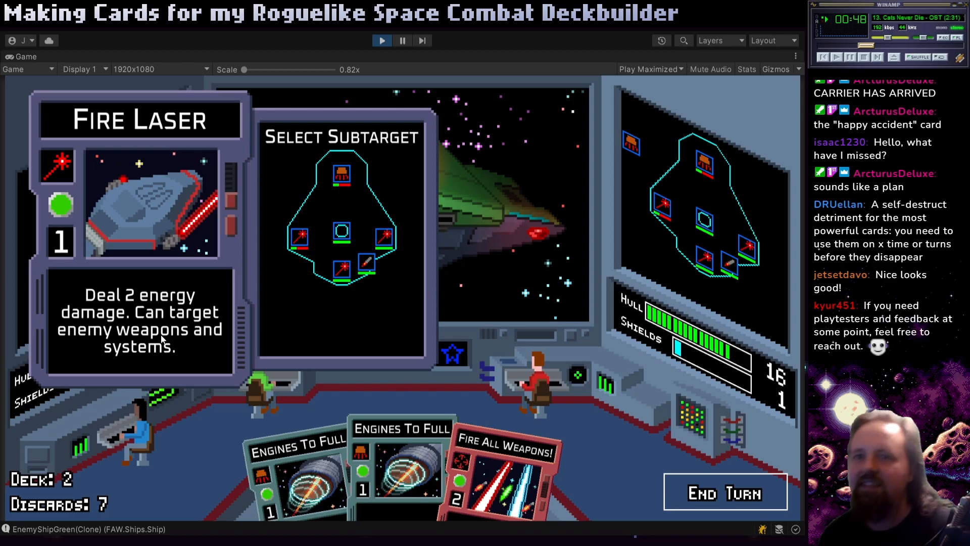
pyautogui.click(300, 244)
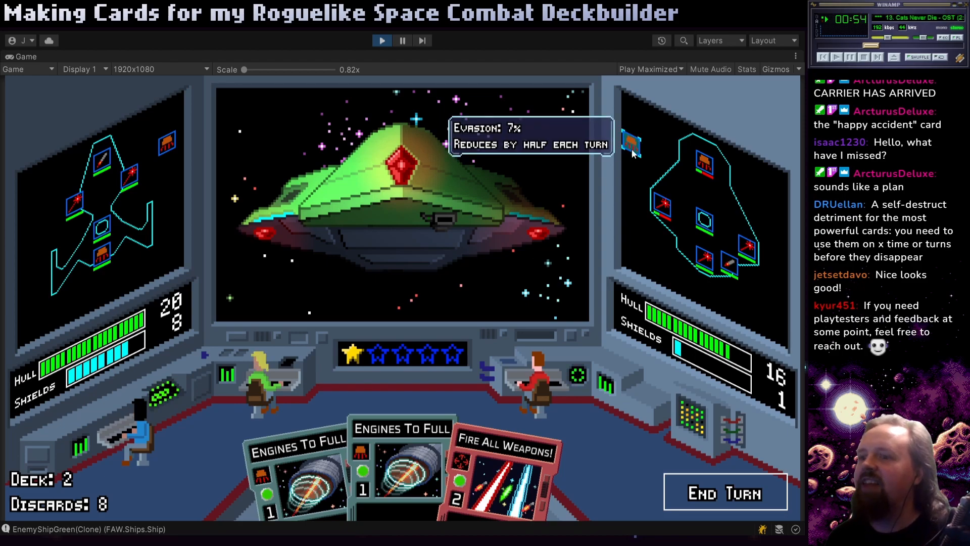
pyautogui.click(398, 418)
pyautogui.click(693, 480)
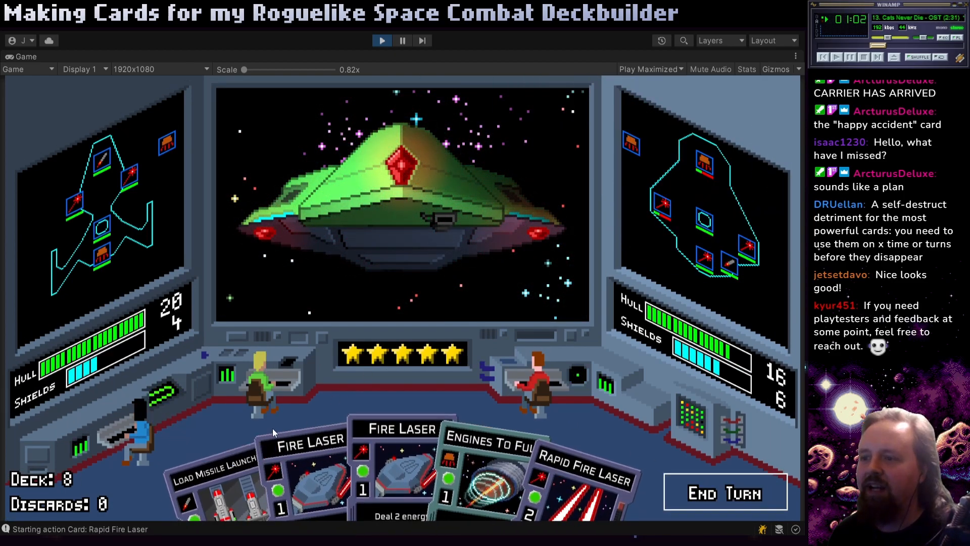
# - Play the Load Missile Launcher card and the Rapid Fire Laser card against the Green Ship
pyautogui.moveTo(268, 444); pyautogui.dragTo(370, 260)
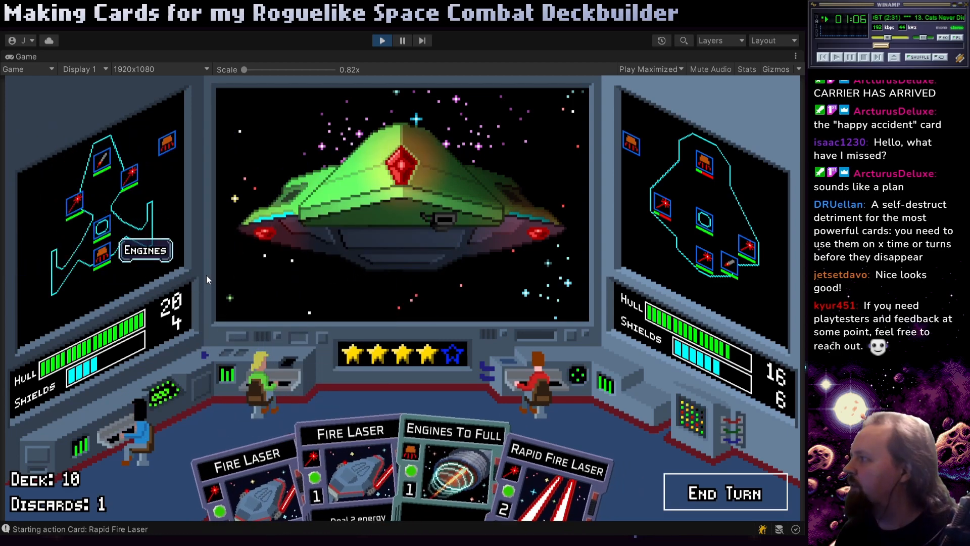
pyautogui.moveTo(463, 438)
pyautogui.moveTo(583, 478)
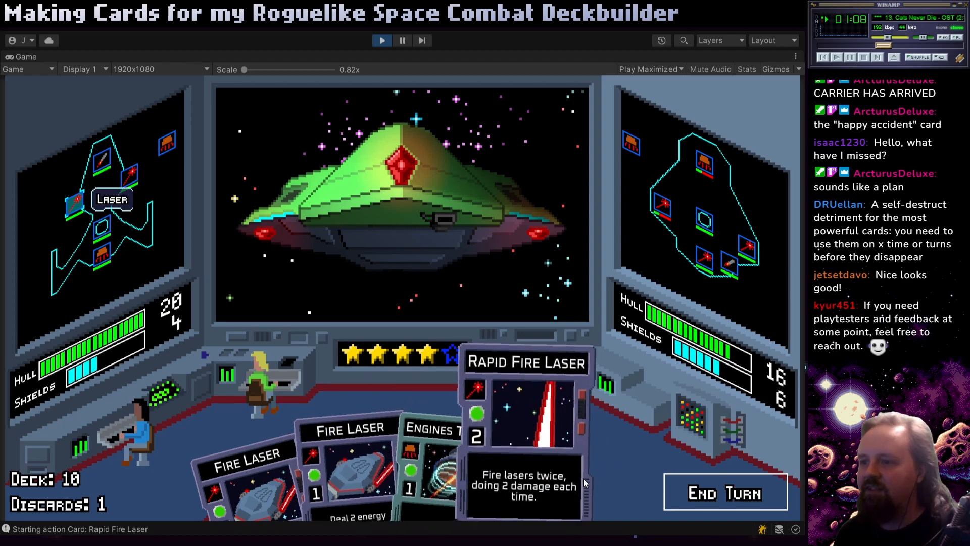
pyautogui.moveTo(542, 442); pyautogui.dragTo(465, 274)
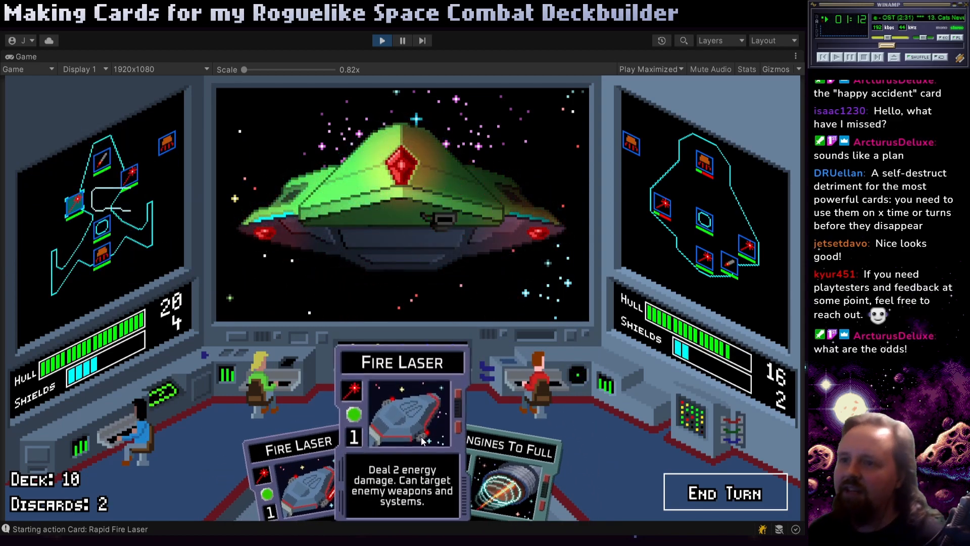
# - Play both Fire Laser cards on the laser at the enemy ship's left wing, and end the turn
pyautogui.moveTo(420, 444); pyautogui.dragTo(310, 237)
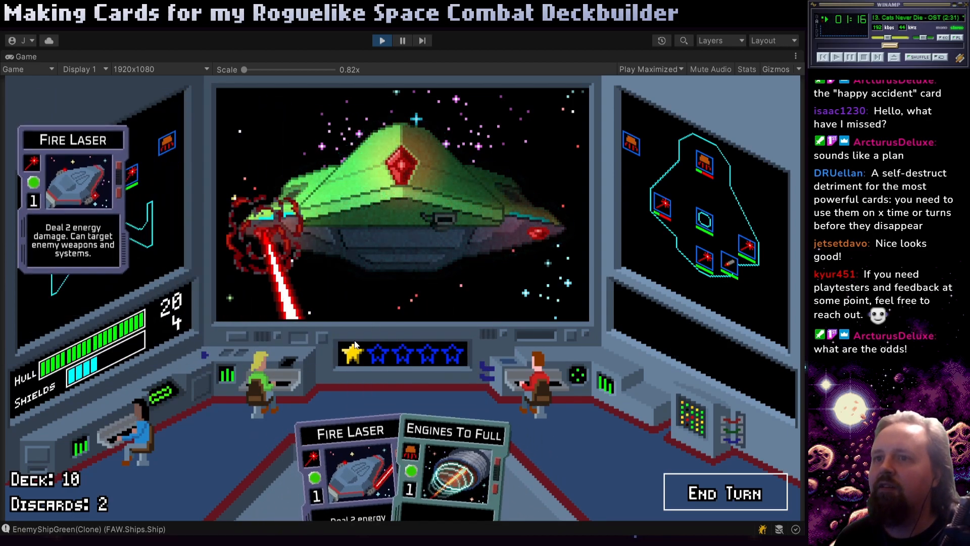
pyautogui.moveTo(337, 429); pyautogui.dragTo(303, 243)
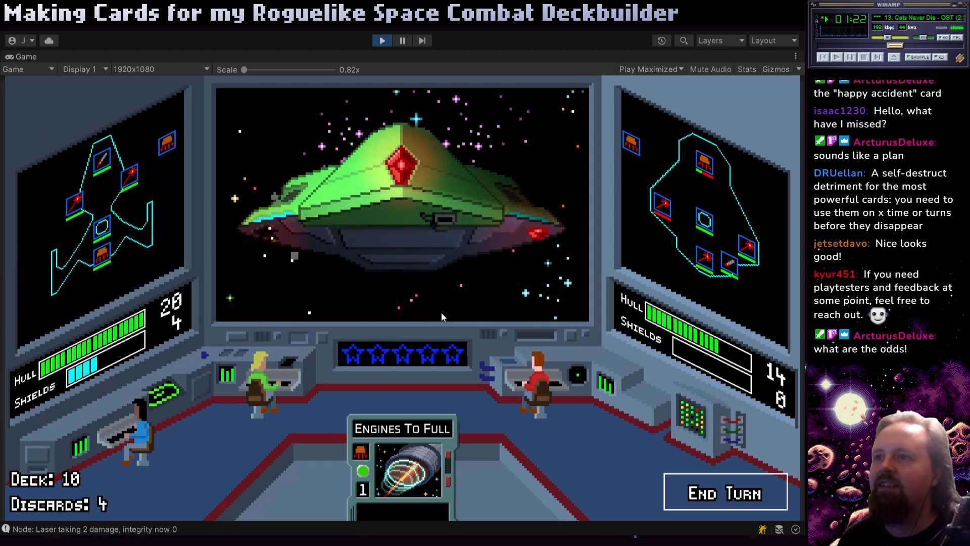
pyautogui.click(708, 476)
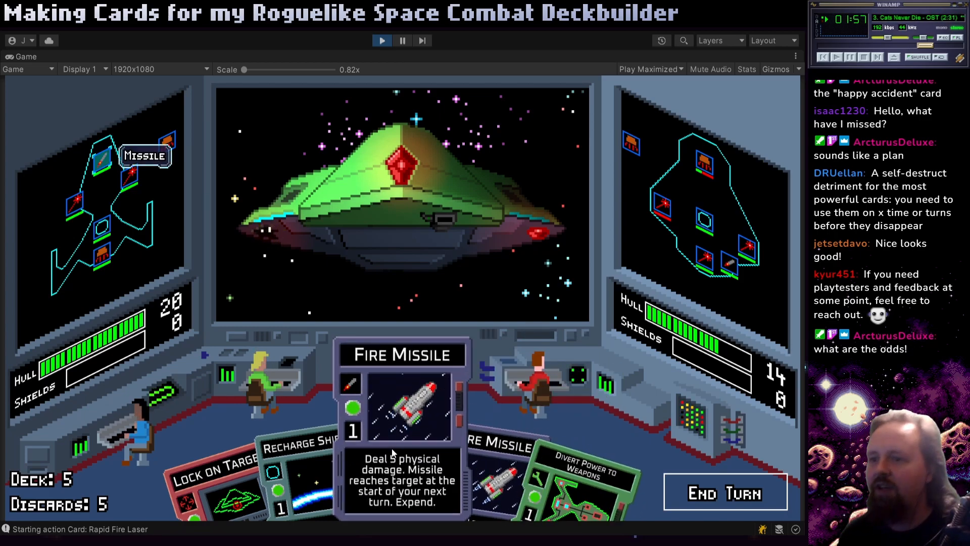
# - Play both Fire Missile cards, Lock on Target and Recharge Shields, and end the turn
pyautogui.moveTo(409, 444); pyautogui.dragTo(394, 292)
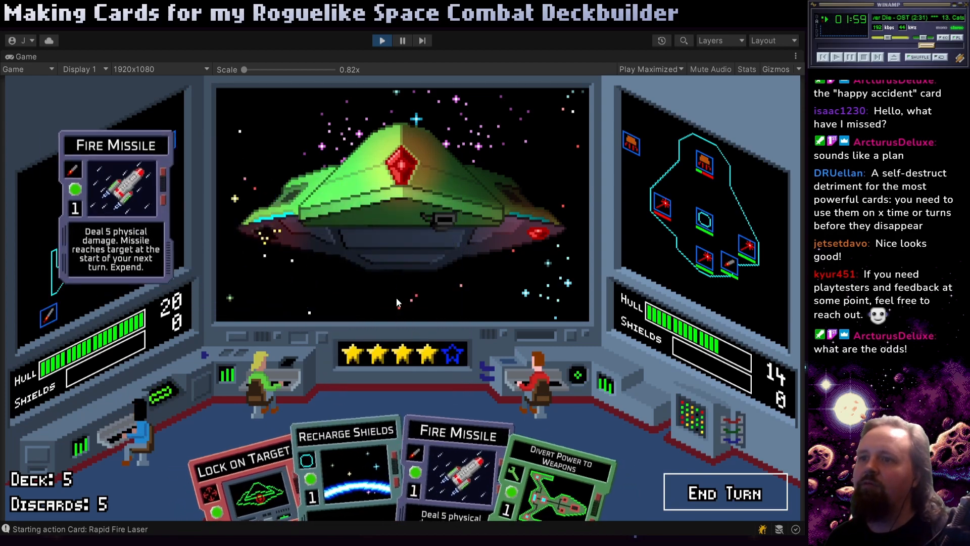
pyautogui.moveTo(435, 435); pyautogui.dragTo(434, 231)
pyautogui.moveTo(399, 437); pyautogui.dragTo(381, 213)
pyautogui.moveTo(349, 434); pyautogui.dragTo(389, 266)
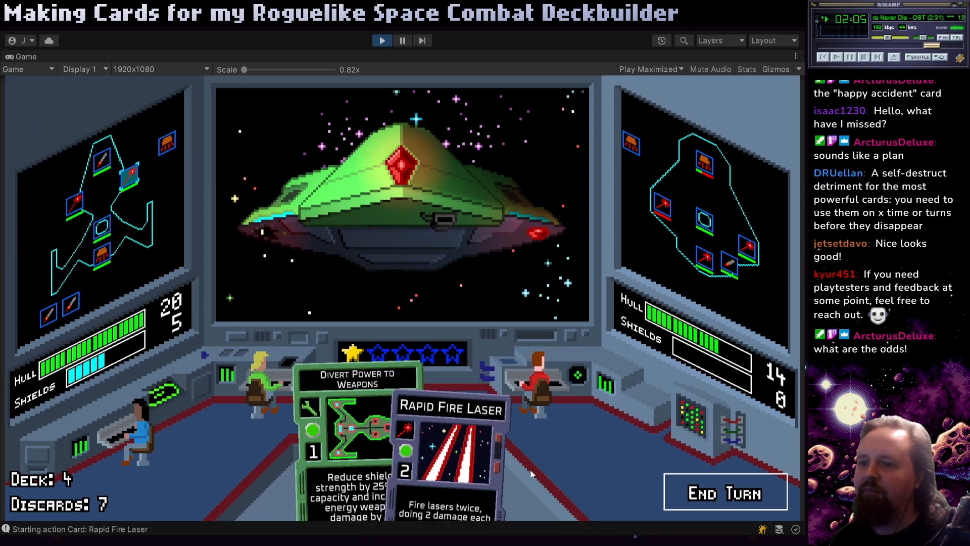
pyautogui.click(698, 503)
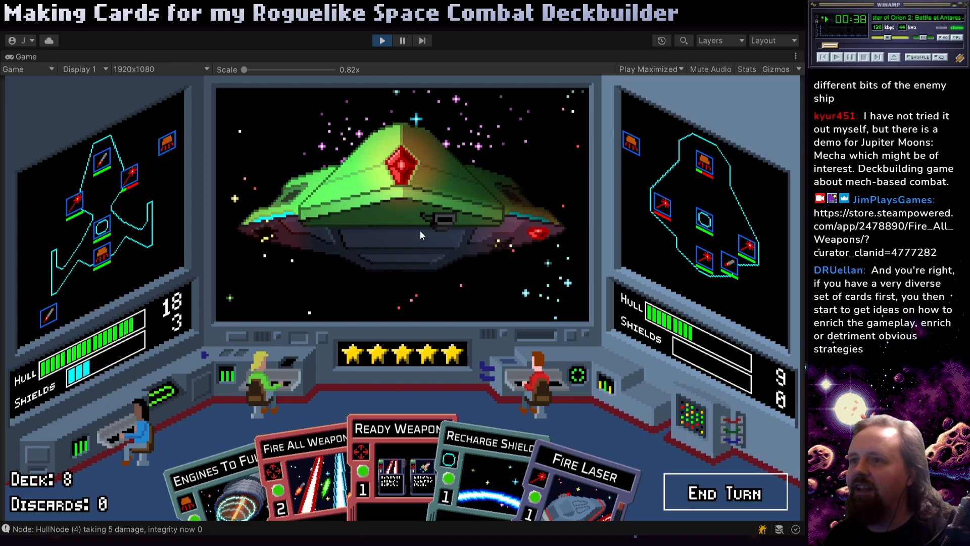
# - Play the Ready Weapons card to draw two weapon cards, and play Fire All Weapons!
pyautogui.moveTo(372, 478)
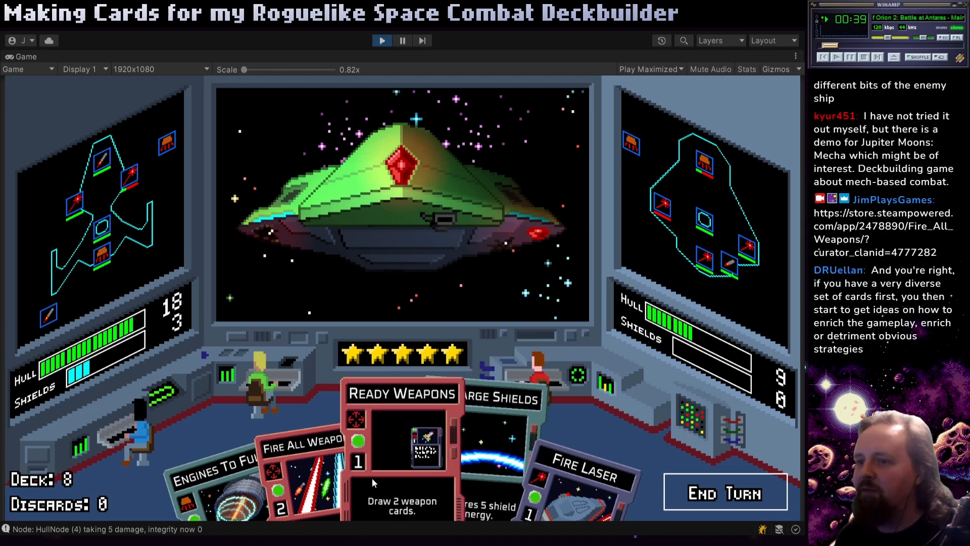
pyautogui.click(408, 451)
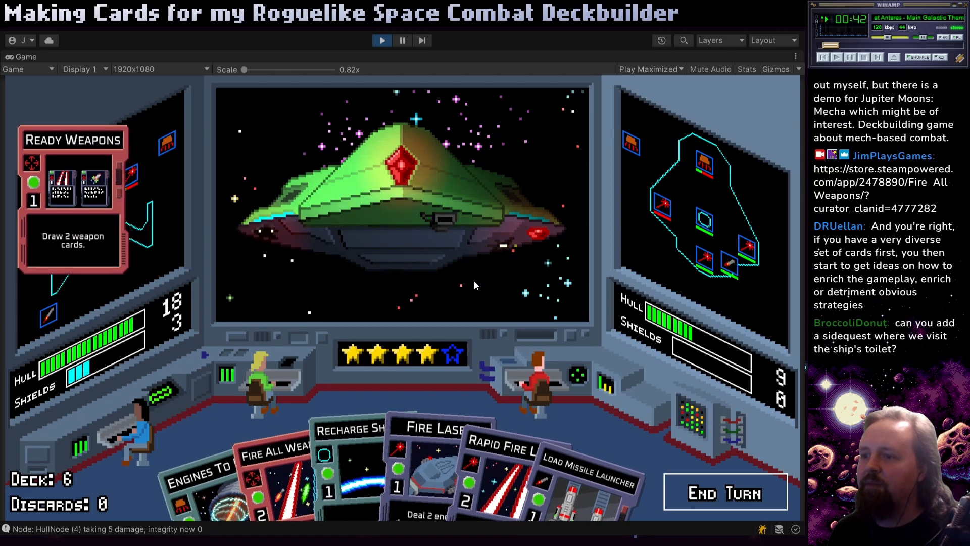
pyautogui.moveTo(320, 480)
pyautogui.moveTo(262, 462); pyautogui.dragTo(283, 256)
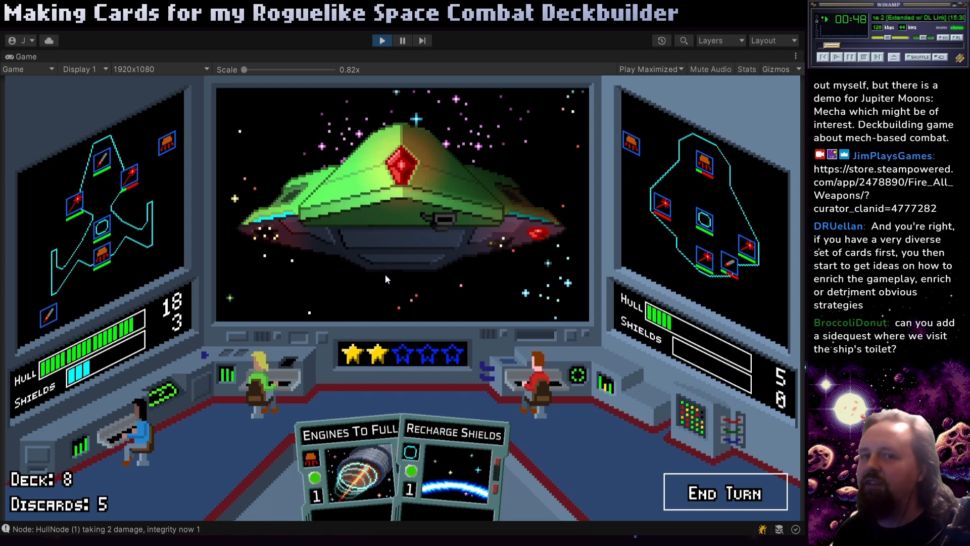
# - Play the Engines To Full and Recharge Shields cards, and end the turn
pyautogui.moveTo(353, 439)
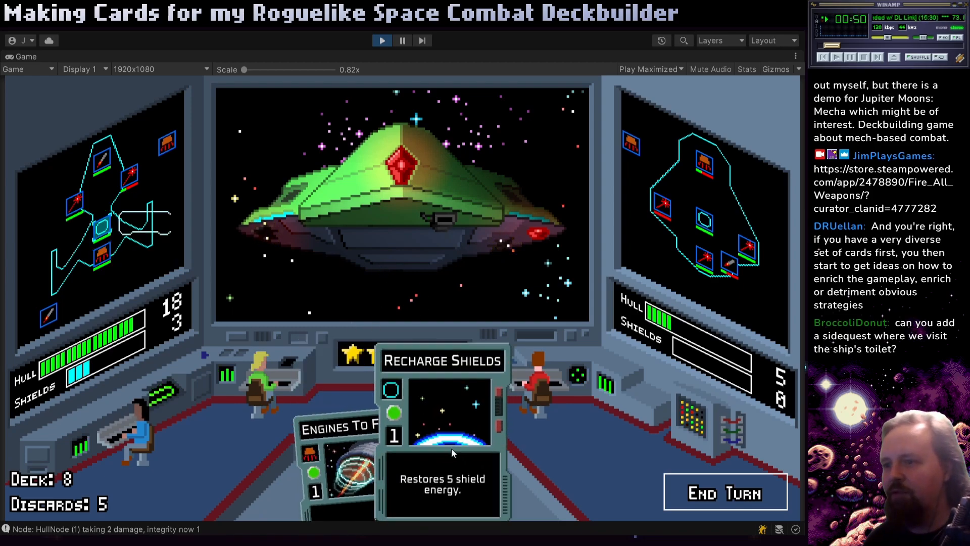
pyautogui.click(356, 420)
pyautogui.click(374, 307)
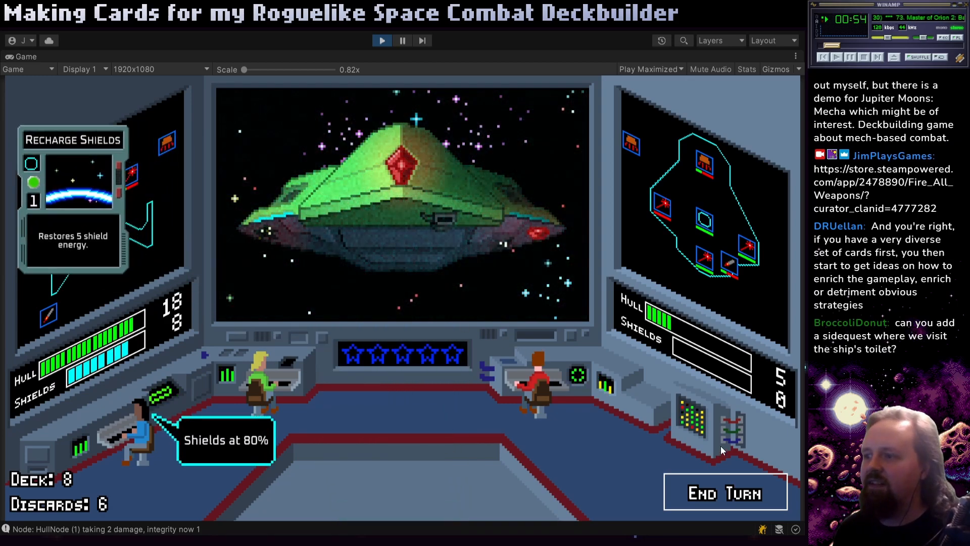
pyautogui.click(725, 493)
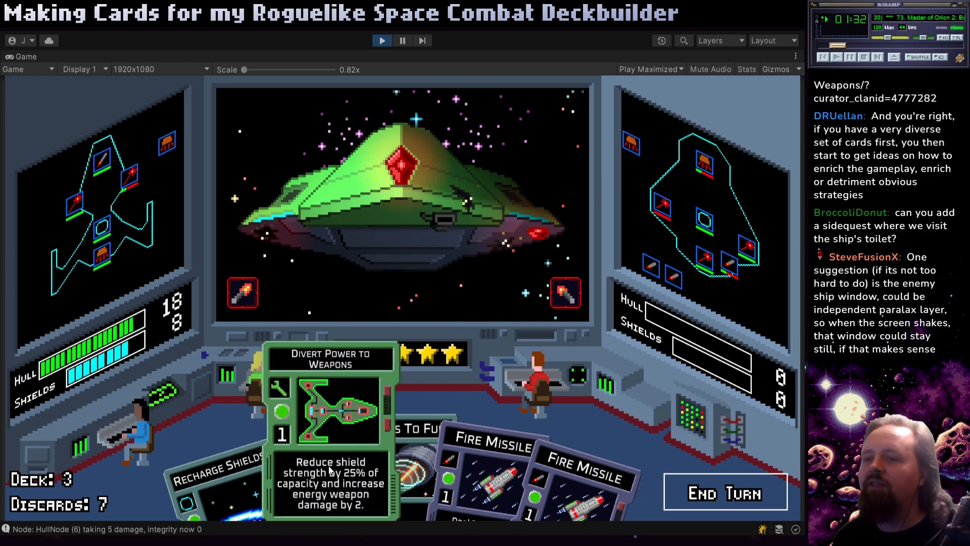
# - Play both Fire Missile cards, and inspect the Engines To Full and Repair cards
pyautogui.click(473, 343)
pyautogui.click(474, 342)
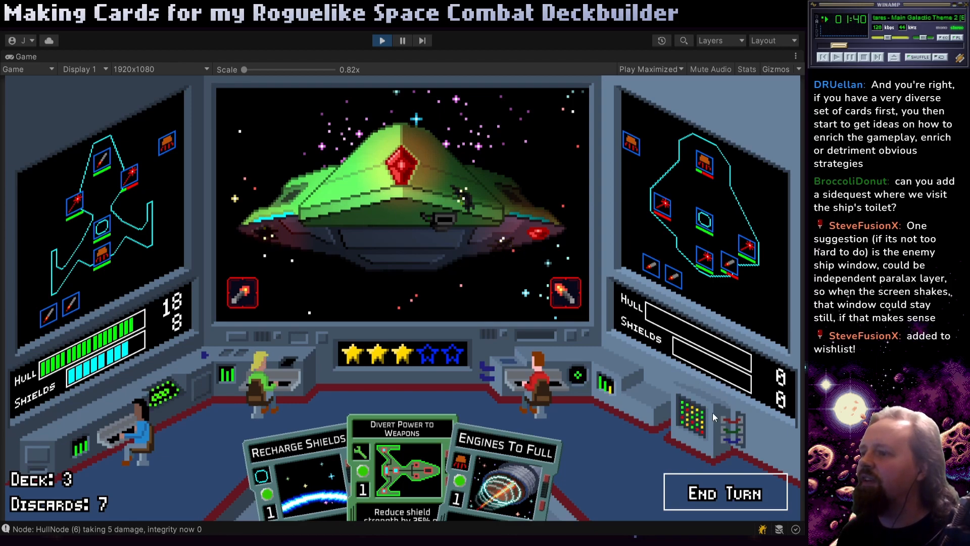
pyautogui.click(551, 456)
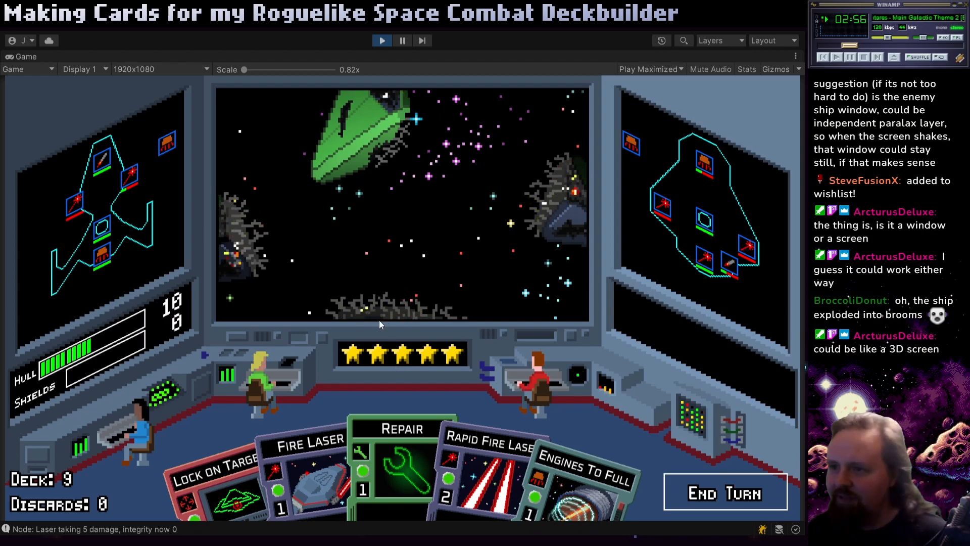
pyautogui.moveTo(390, 457)
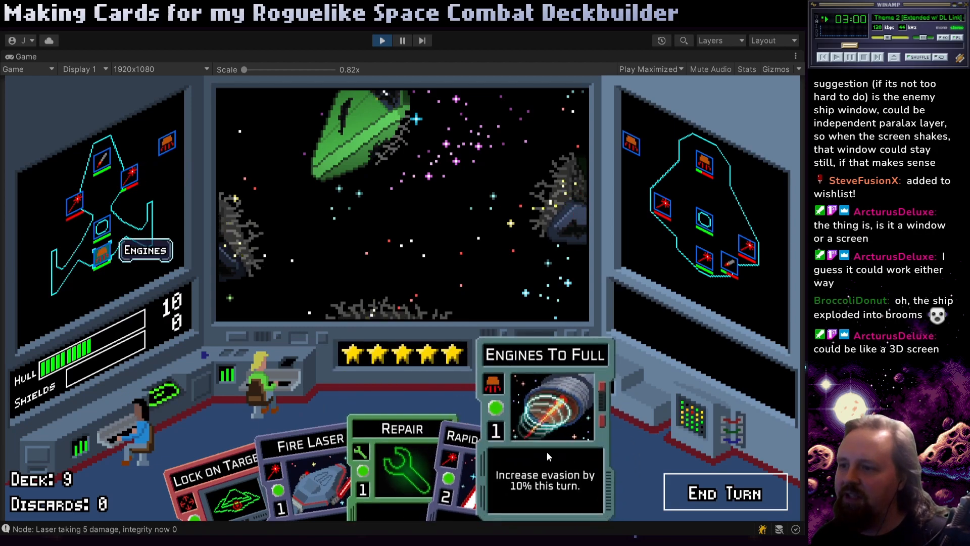
pyautogui.click(372, 444)
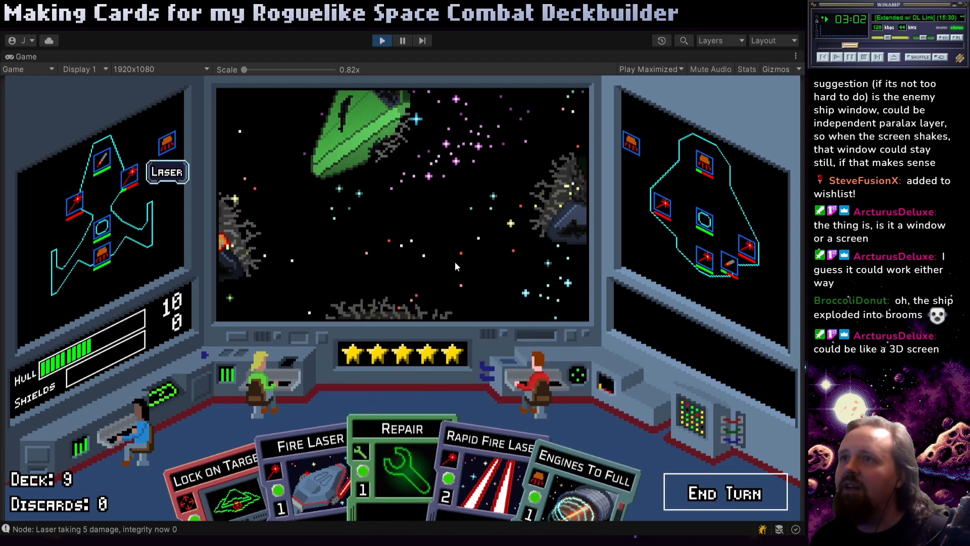